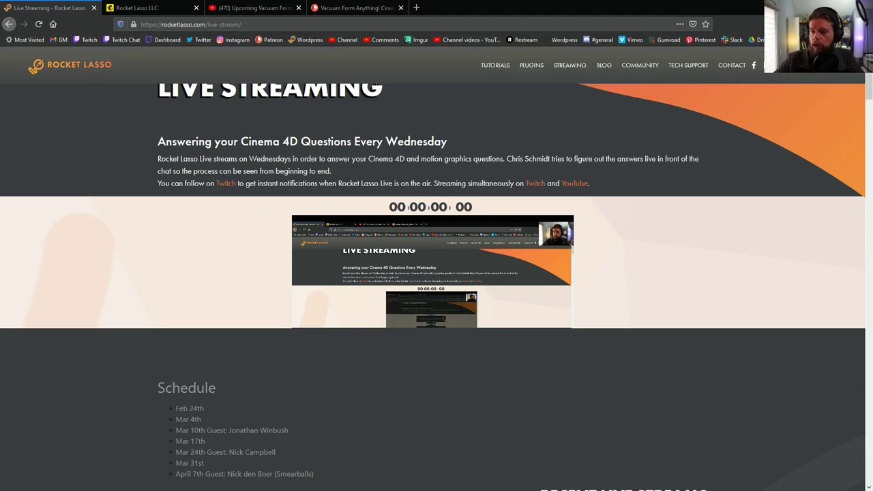
Review the upcoming stream dates and guests in the Schedule section of the Live Streaming page
{"action": "scroll", "coordinate": [302, 182], "scroll_direction": "down", "scroll_amount": 4}
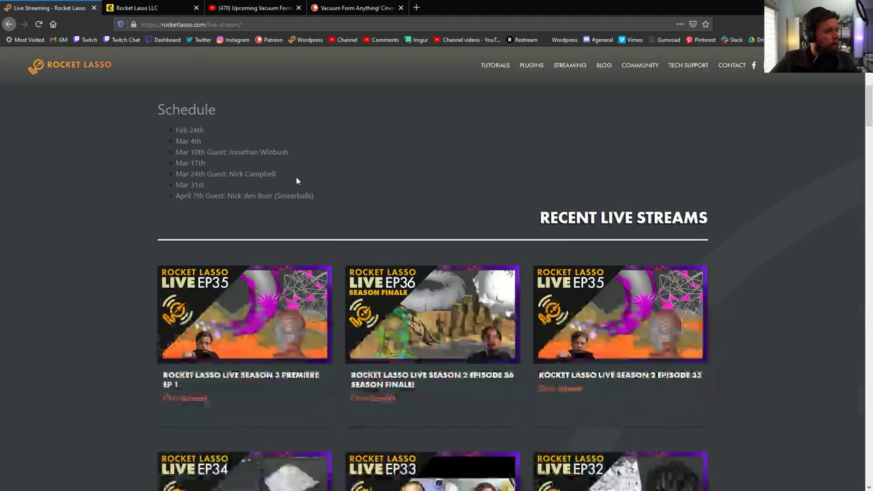
{"action": "scroll", "coordinate": [296, 179], "scroll_direction": "up", "scroll_amount": 3}
{"action": "mouse_move", "coordinate": [165, 293]}
{"action": "left_mouse_down"}
{"action": "mouse_move", "coordinate": [230, 337]}
{"action": "mouse_move", "coordinate": [166, 294]}
{"action": "left_mouse_up"}
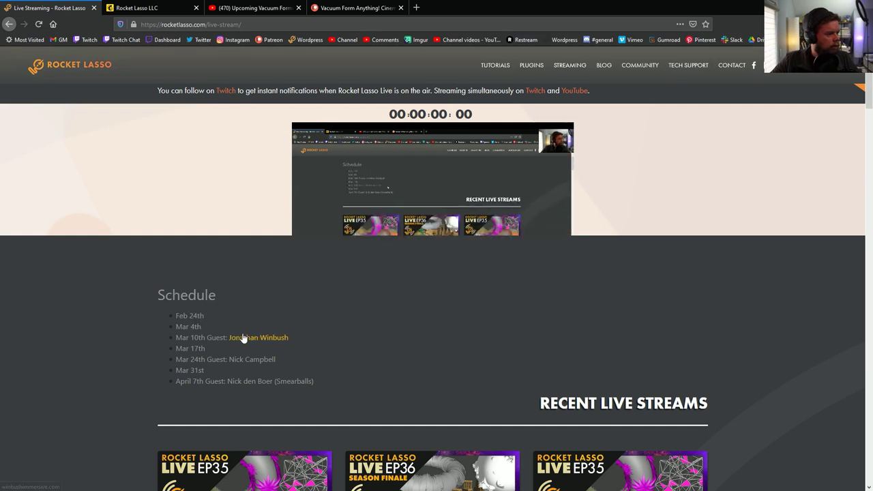
{"action": "scroll", "coordinate": [220, 369], "scroll_direction": "up", "scroll_amount": 3}
{"action": "scroll", "coordinate": [219, 369], "scroll_direction": "down", "scroll_amount": 3}
{"action": "left_click_drag", "start_coordinate": [172, 295], "coordinate": [204, 332]}
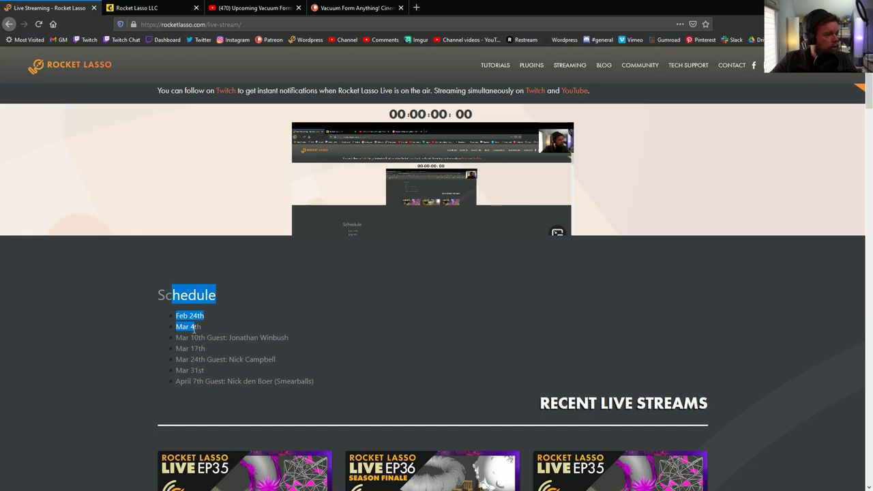
{"action": "left_click", "coordinate": [206, 336]}
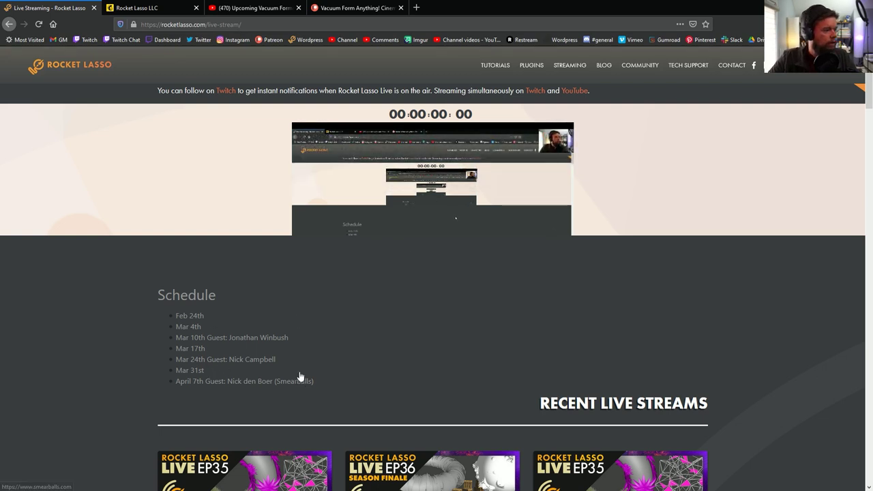
{"action": "scroll", "coordinate": [489, 328], "scroll_direction": "up", "scroll_amount": 2}
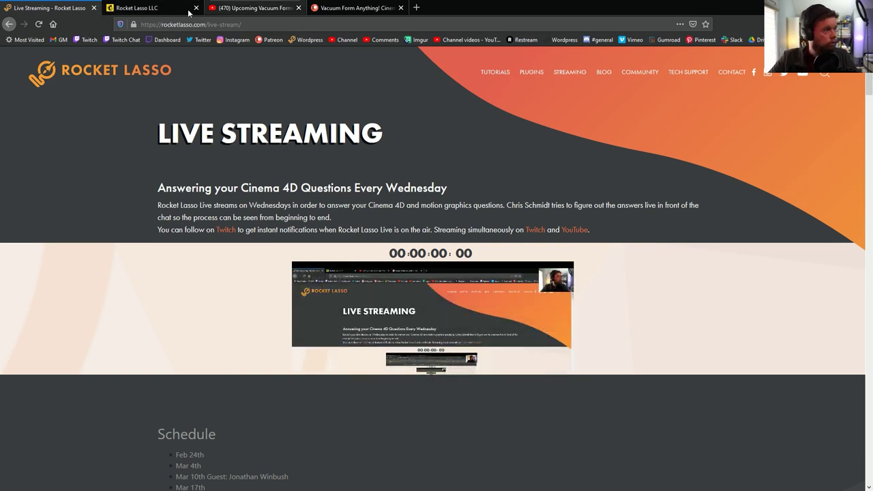
Close the Live Streaming page and switch from the browser to the countdown scene in Cinema 4D
{"action": "left_click", "coordinate": [94, 7]}
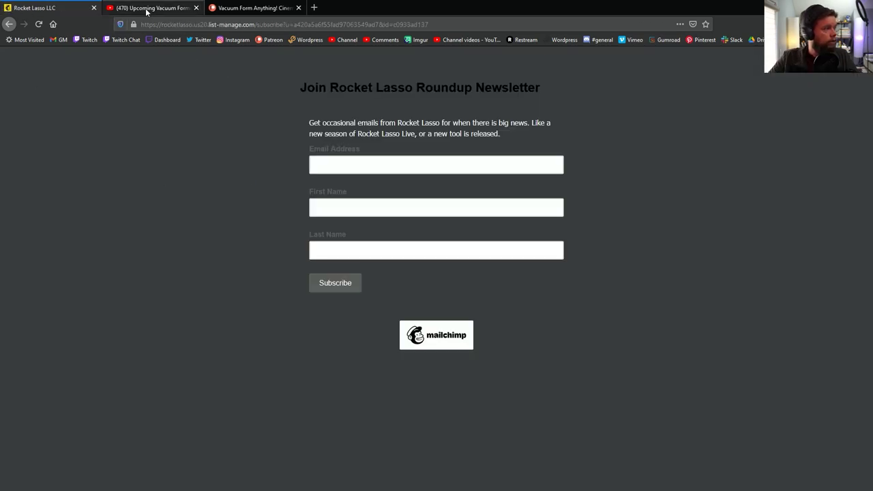
{"action": "left_click_drag", "start_coordinate": [427, 4], "coordinate": [420, 40]}
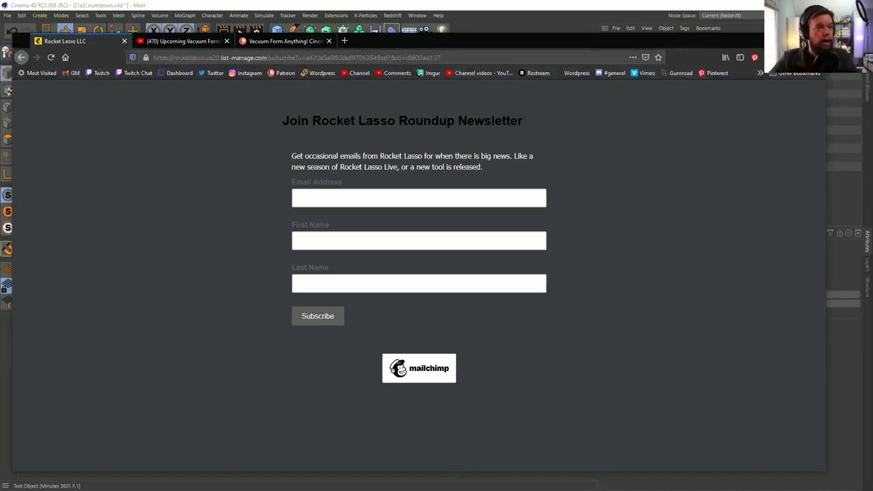
{"action": "left_click", "coordinate": [716, 40]}
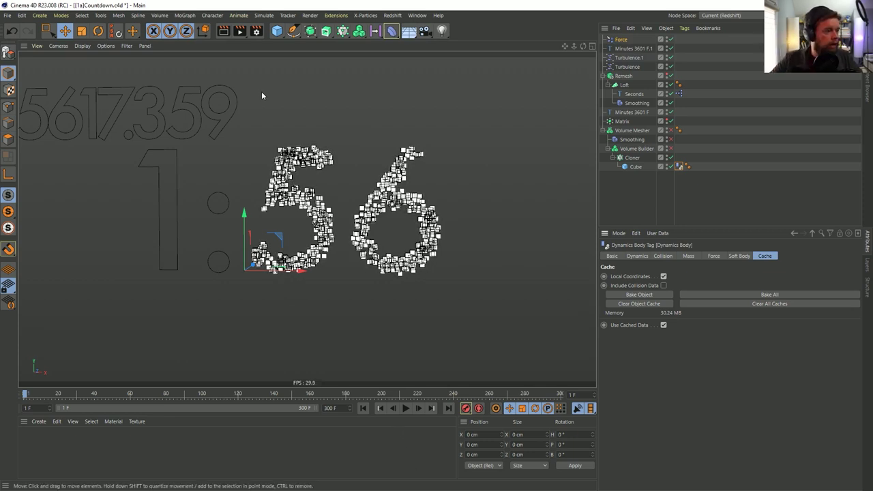
Play the first part of the countdown animation and examine the XPresso node network on the Seconds object
{"action": "left_click", "coordinate": [406, 407]}
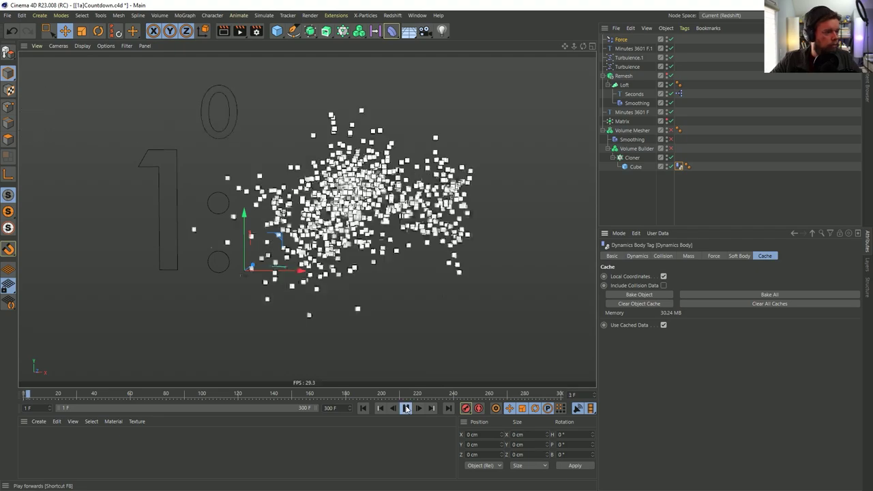
{"action": "left_click", "coordinate": [406, 408]}
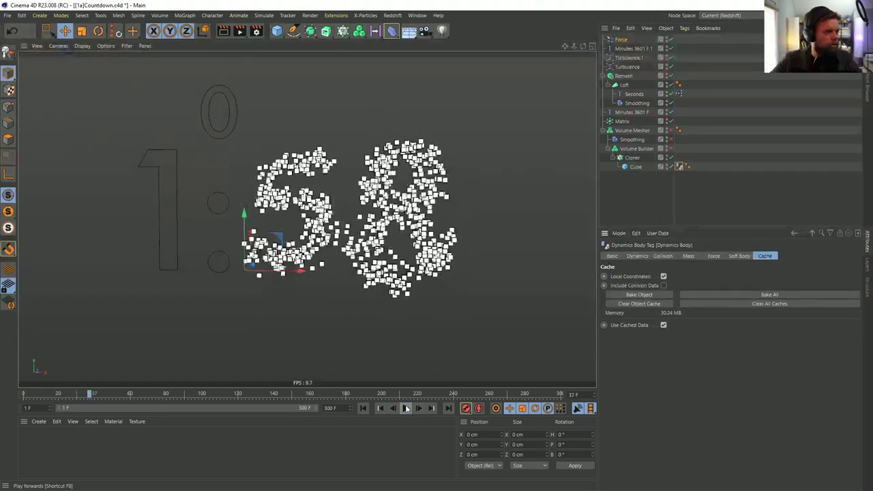
{"action": "double_click", "coordinate": [678, 93]}
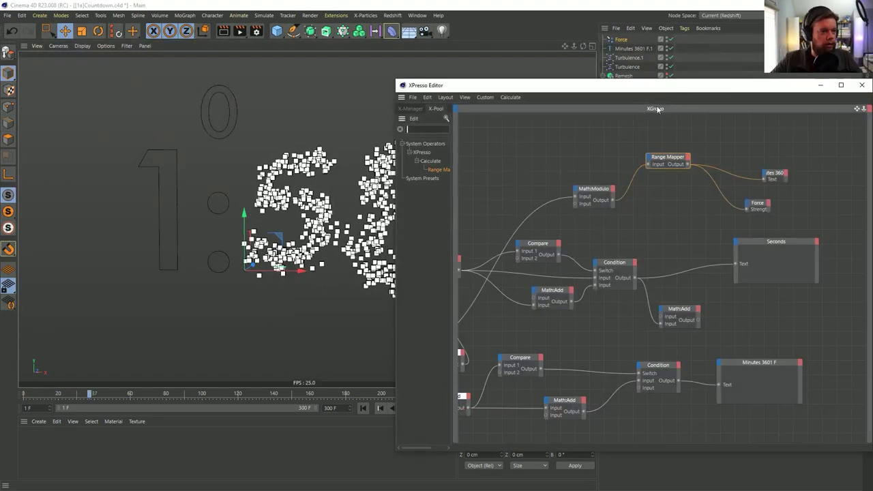
{"action": "scroll", "coordinate": [661, 211], "scroll_direction": "down", "scroll_amount": 5}
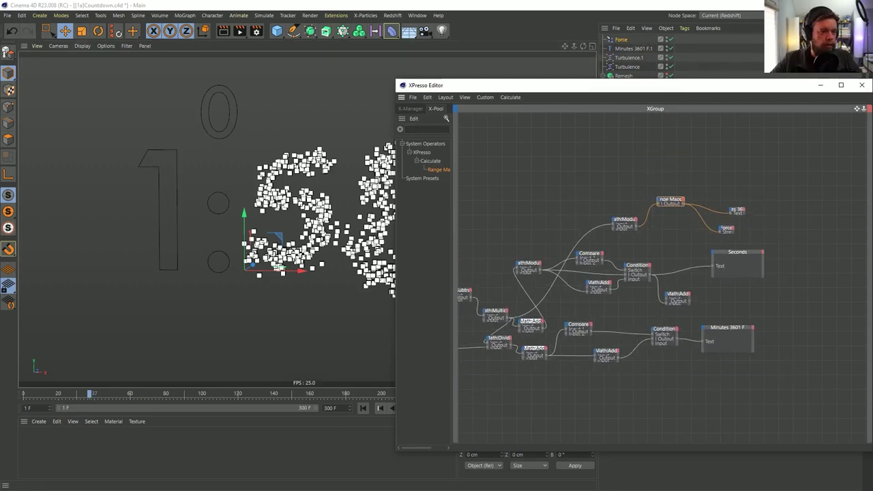
{"action": "middle_click_drag", "start_coordinate": [495, 266], "coordinate": [468, 265]}
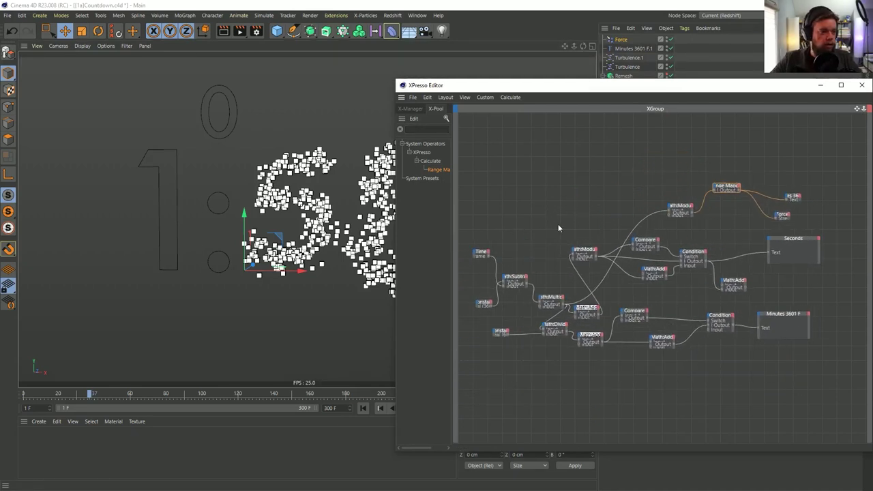
{"action": "left_click", "coordinate": [862, 84]}
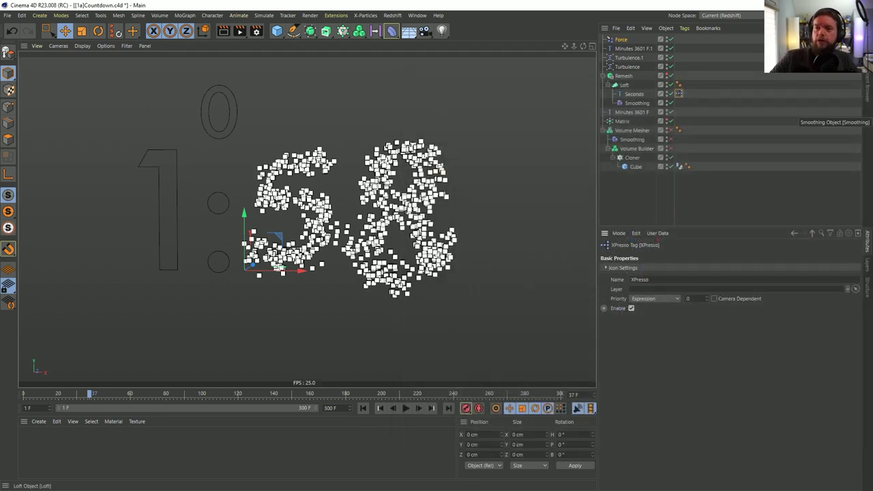
Create a new empty project, switch to the browser window with the reference talk and play a few seconds of it
{"action": "key", "text": "ctrl+n"}
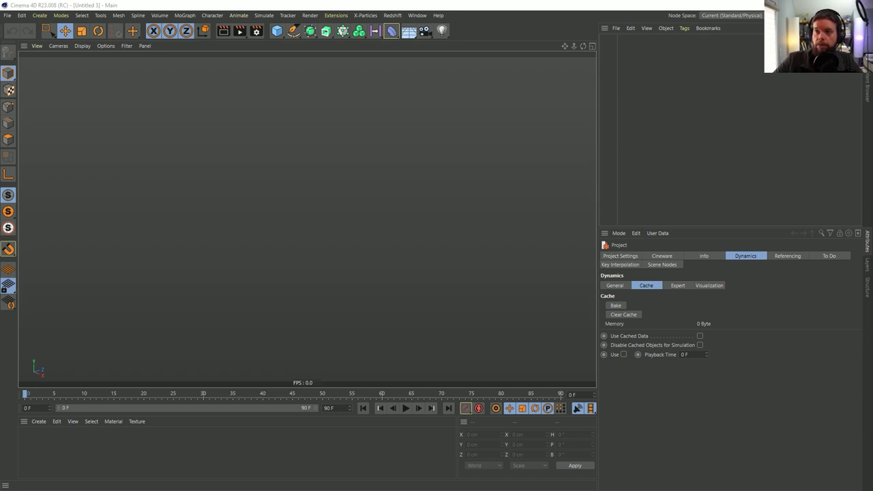
{"action": "key", "text": "alt+Tab"}
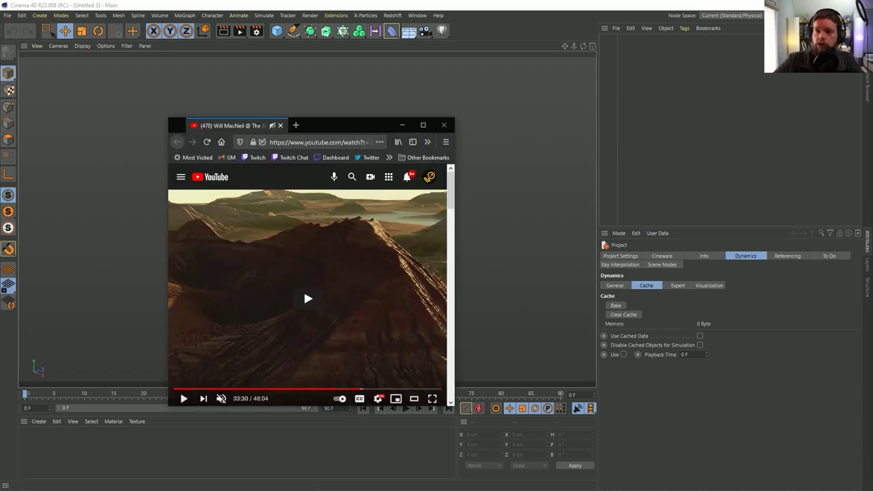
{"action": "left_click", "coordinate": [314, 293]}
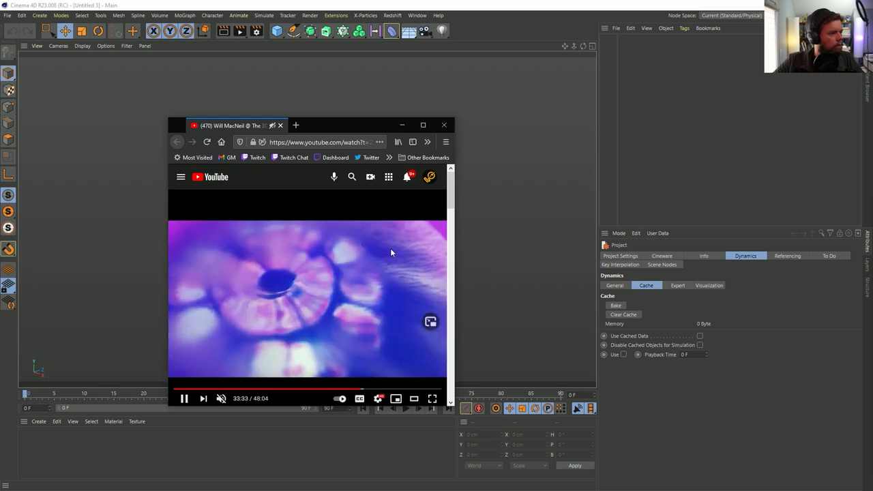
{"action": "left_click", "coordinate": [390, 252]}
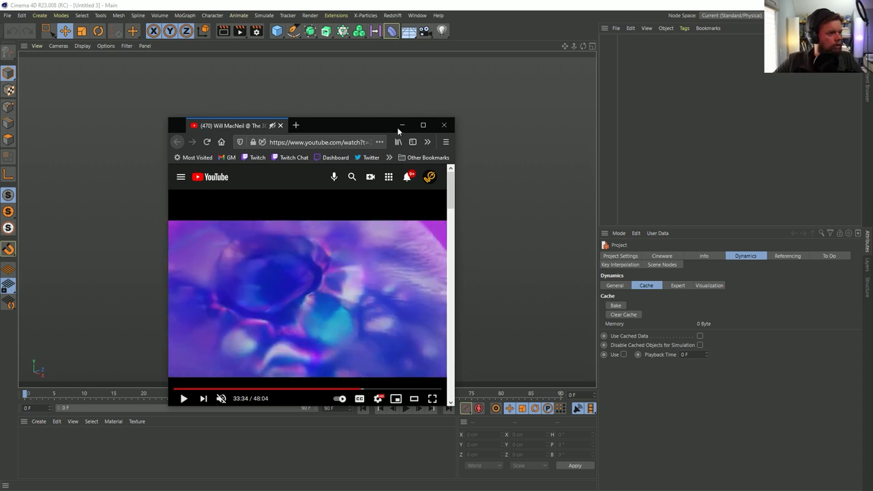
Enlarge the video window and replay the organic cell-like effect around 33:38, pausing at 33:40
{"action": "left_click_drag", "start_coordinate": [454, 118], "coordinate": [703, 36]}
{"action": "left_click", "coordinate": [526, 181]}
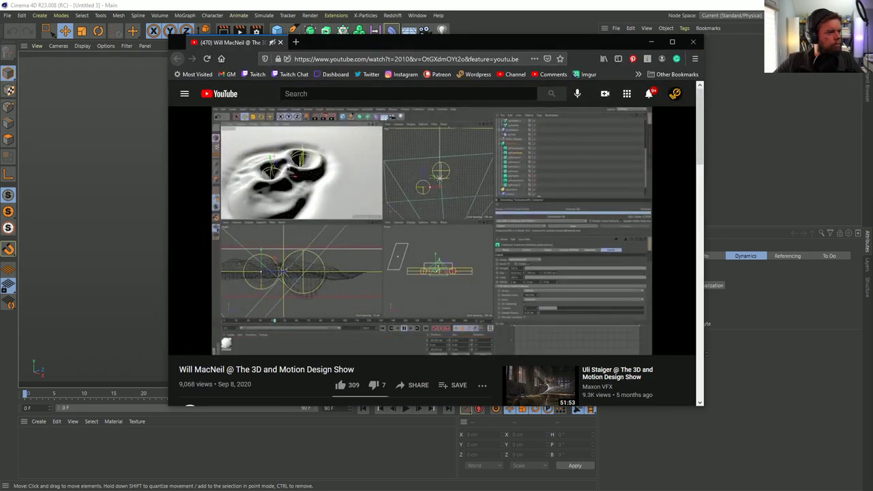
{"action": "left_click", "coordinate": [493, 186]}
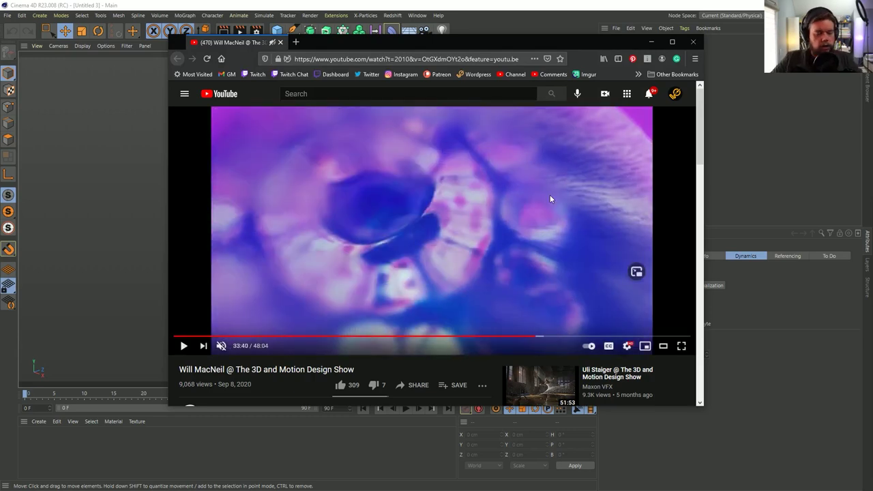
{"action": "key", "text": "Left"}
{"action": "key", "text": "space"}
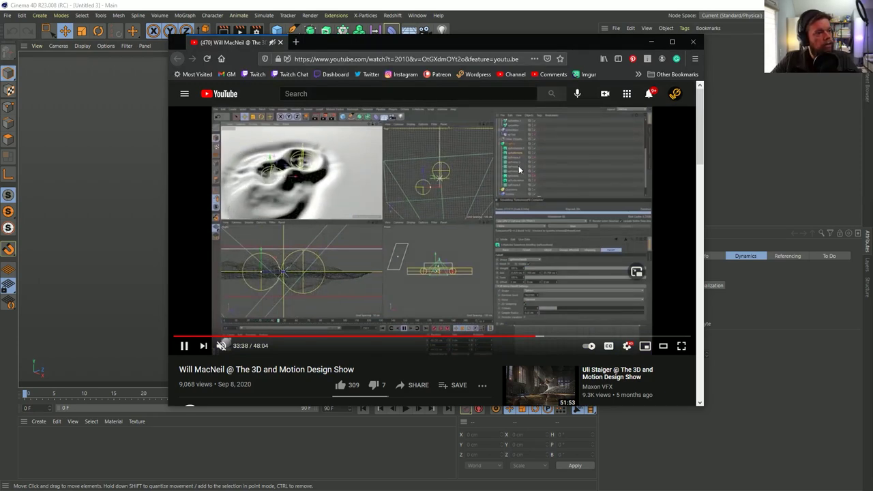
{"action": "key", "text": "space"}
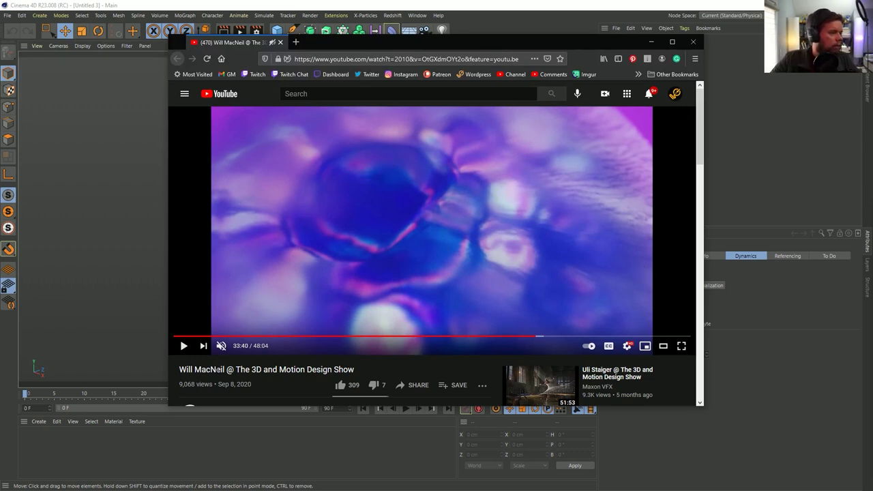
Point out the title of the reference talk and return to the empty project in Cinema 4D
{"action": "left_click_drag", "start_coordinate": [244, 369], "coordinate": [367, 373]}
{"action": "left_click", "coordinate": [357, 369]}
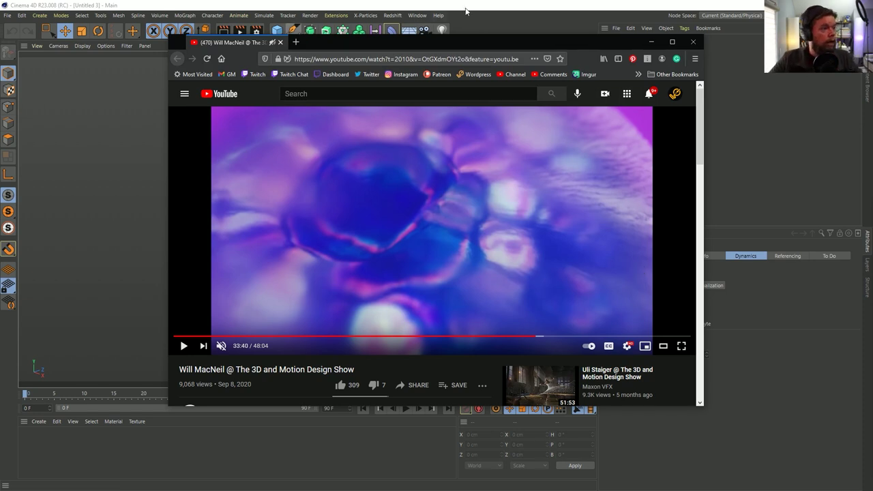
{"action": "left_click", "coordinate": [536, 12]}
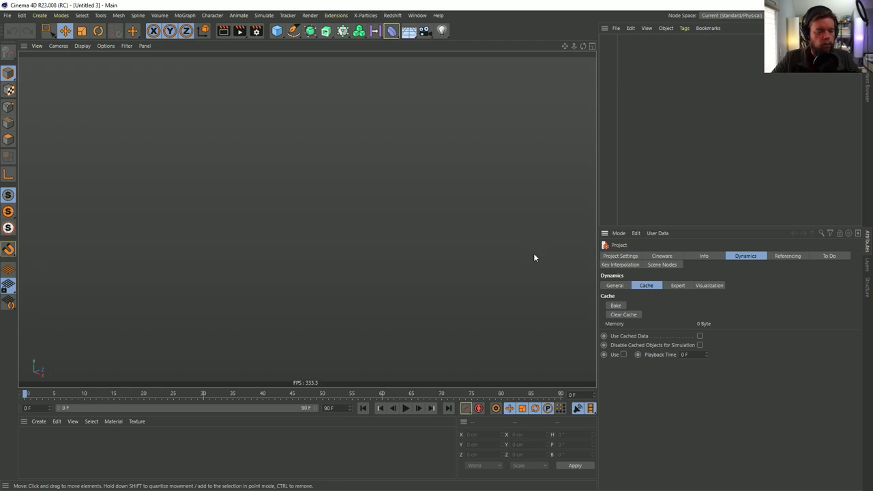
Add a plane primitive and display its segment lines in the shaded viewport
{"action": "left_click", "coordinate": [277, 30]}
{"action": "left_click", "coordinate": [353, 62]}
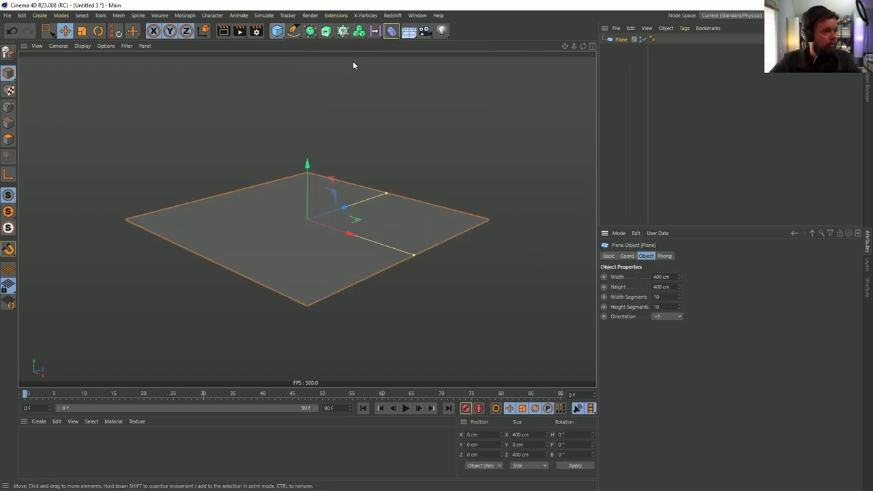
{"action": "left_click_drag", "start_coordinate": [331, 218], "coordinate": [324, 250], "text": "alt"}
{"action": "key", "text": "n"}
{"action": "key", "text": "b"}
Set the plane's width segments and height segments to 55 each
{"action": "left_click", "coordinate": [657, 297]}
{"action": "type", "text": "55"}
{"action": "left_click", "coordinate": [664, 306]}
{"action": "type", "text": "55"}
{"action": "key", "text": "Return"}
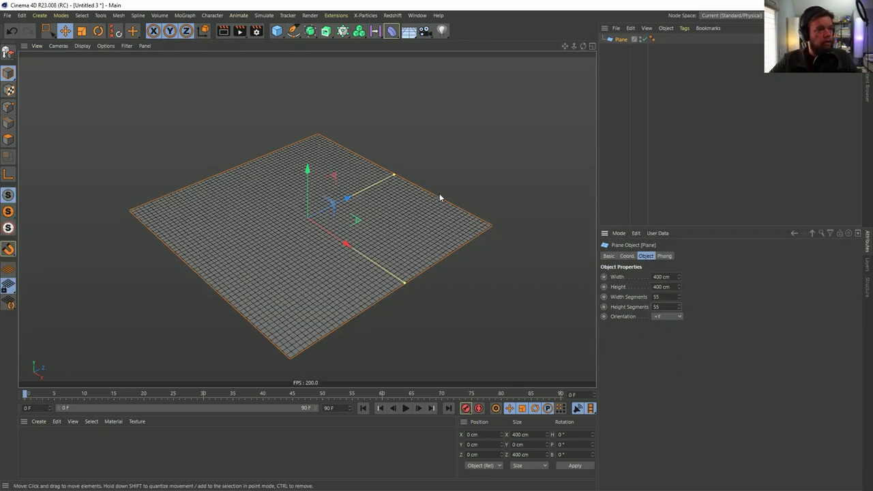
Convert the plane into an editable polygon object
{"action": "key", "text": "c"}
{"action": "scroll", "coordinate": [362, 219], "scroll_direction": "up", "scroll_amount": 5}
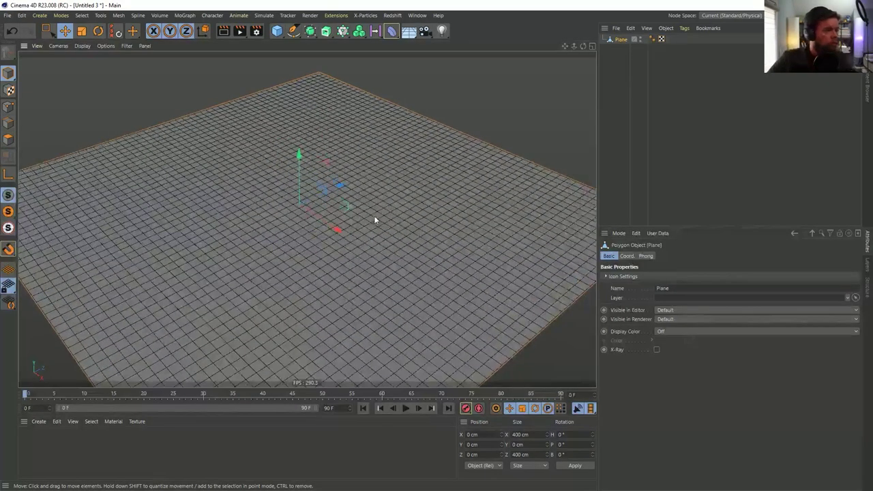
{"action": "left_click_drag", "start_coordinate": [404, 191], "coordinate": [409, 157], "text": "alt"}
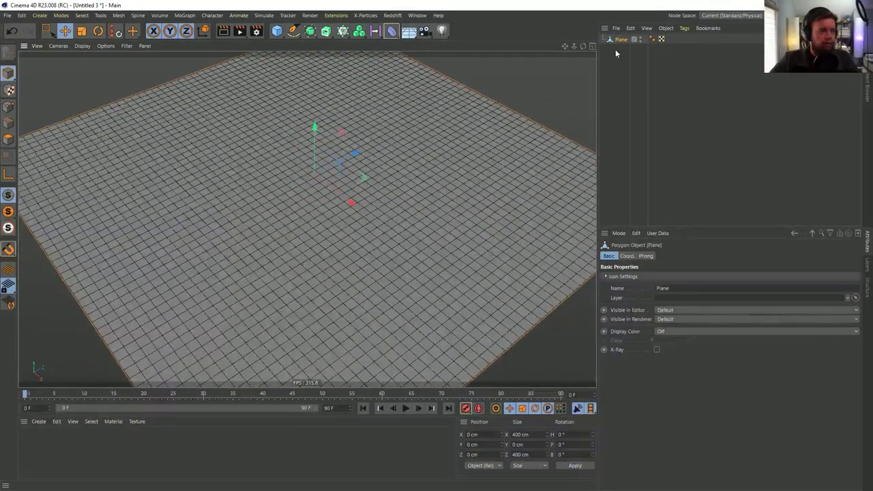
{"action": "right_click", "coordinate": [618, 42]}
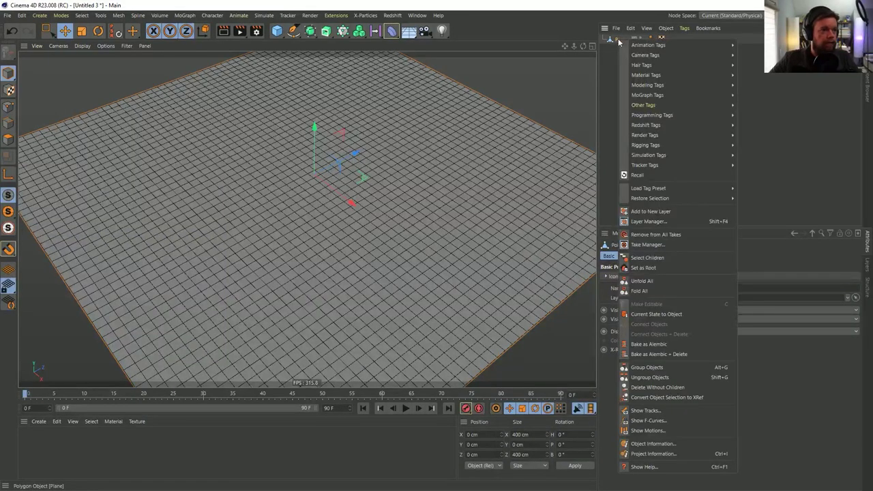
{"action": "mouse_move", "coordinate": [643, 146]}
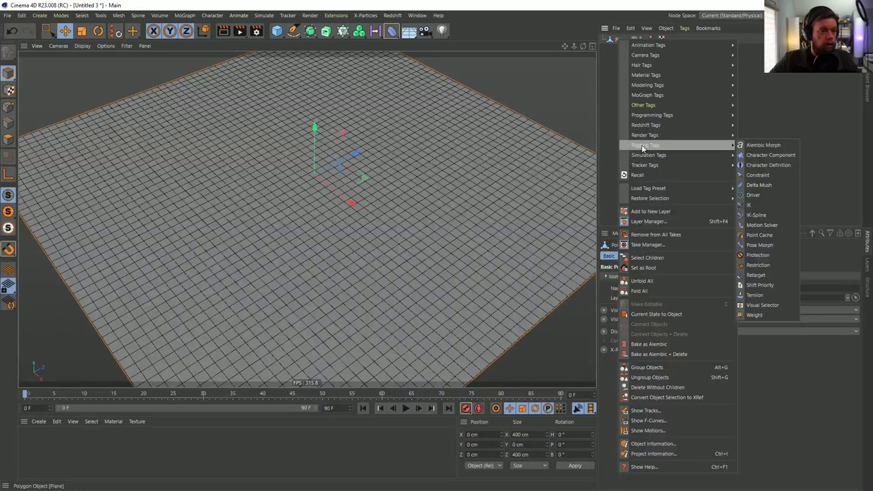
{"action": "mouse_move", "coordinate": [662, 45]}
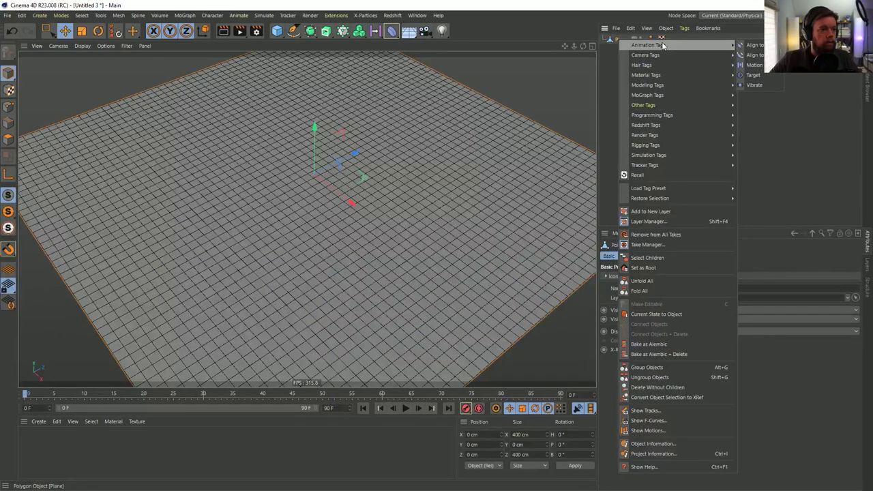
{"action": "key", "text": "Escape"}
Create a vertex map on the plane's points with a 0% weight in Set mode and show the map's properties
{"action": "left_click", "coordinate": [8, 107]}
{"action": "left_click", "coordinate": [81, 15]}
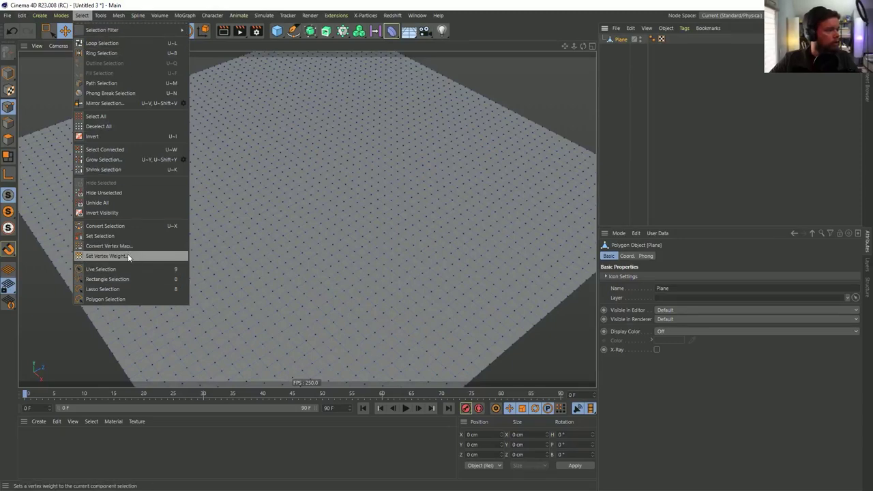
{"action": "left_click", "coordinate": [102, 255]}
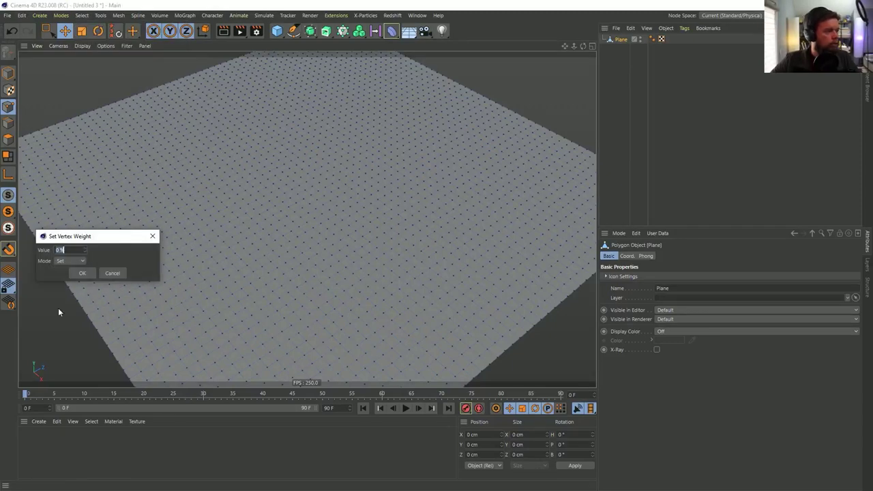
{"action": "left_click", "coordinate": [79, 273]}
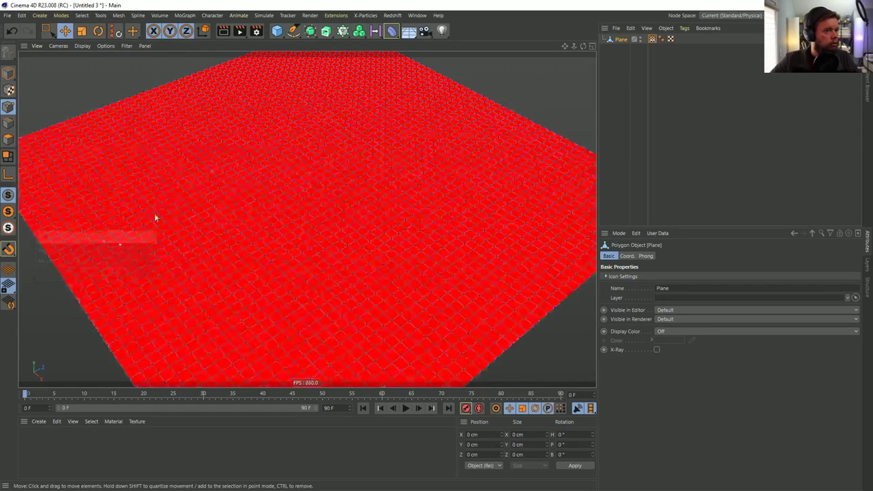
{"action": "left_click", "coordinate": [653, 39]}
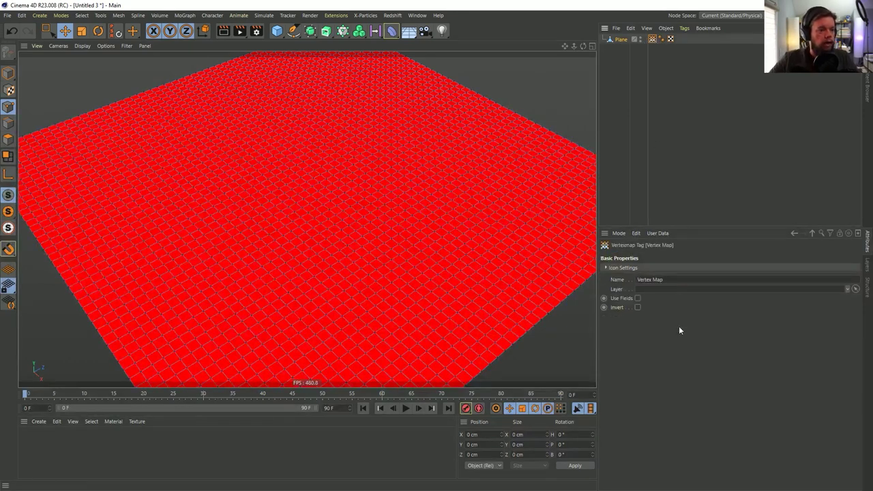
Enable Use Fields on the vertex map and delete the default Freeze layer from its field list
{"action": "left_click", "coordinate": [638, 299]}
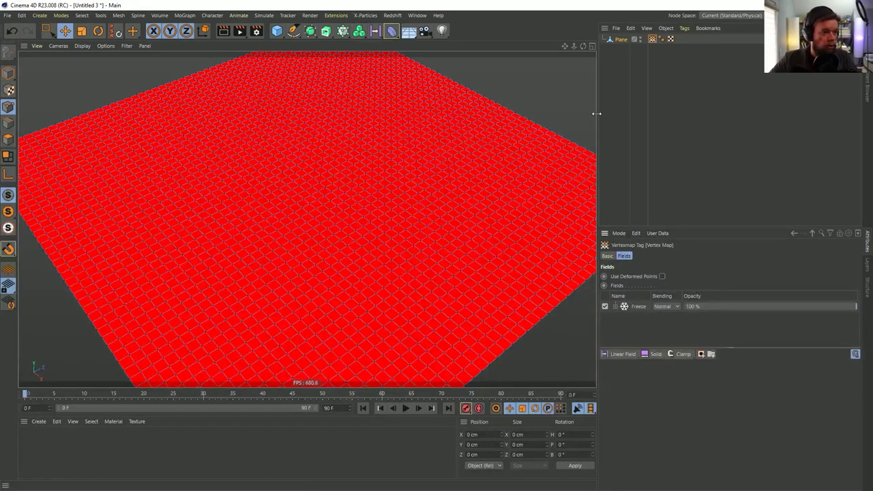
{"action": "left_click", "coordinate": [639, 306]}
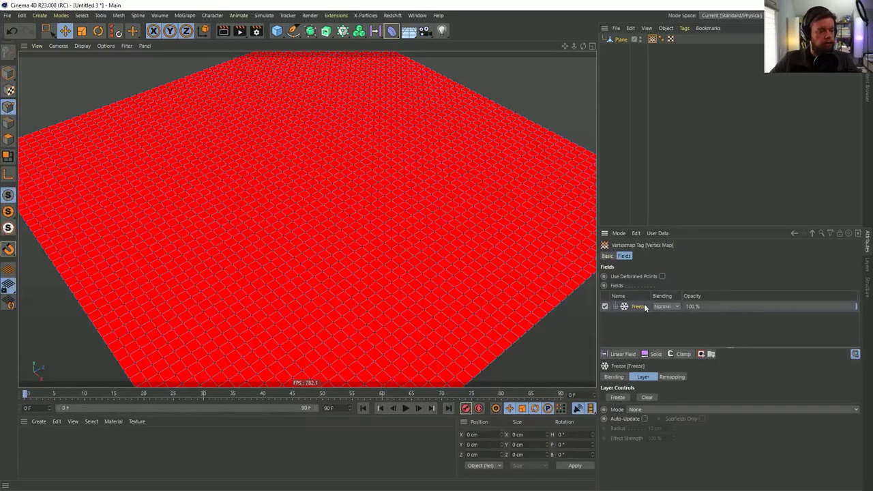
{"action": "key", "text": "Delete"}
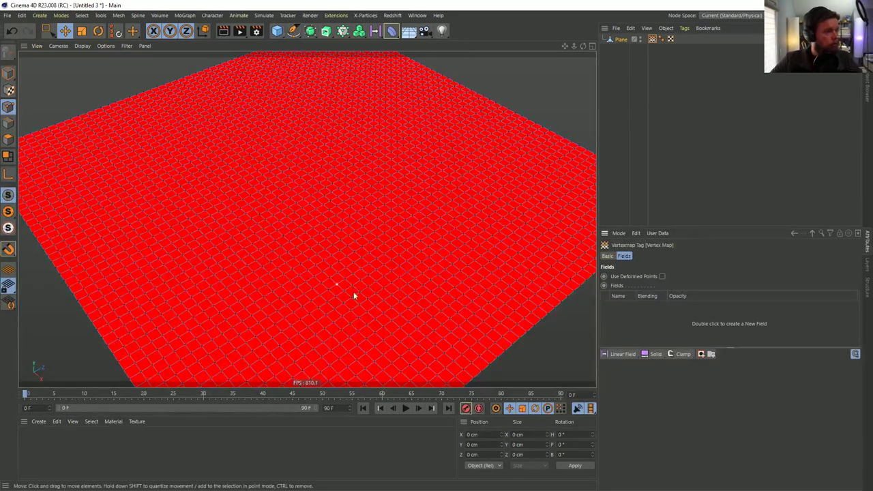
Add a sphere, scale it down to a radius of about 34 cm and raise it to about 57 cm above the plane
{"action": "left_click", "coordinate": [281, 29]}
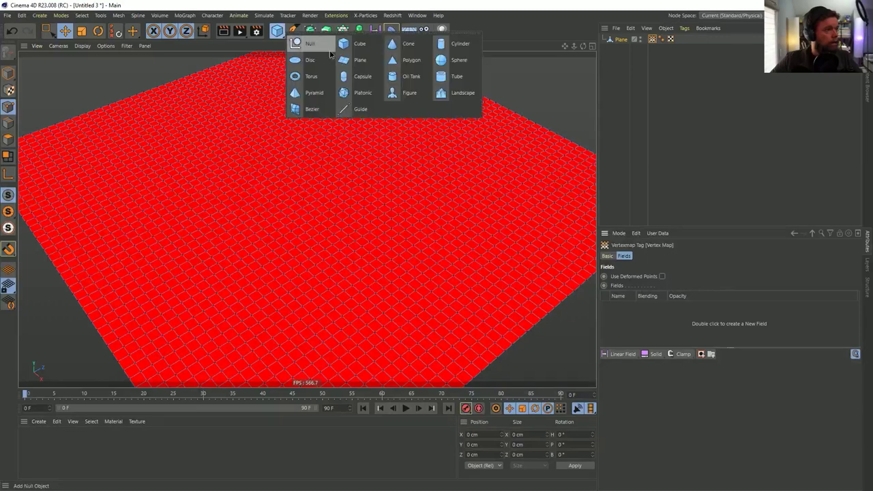
{"action": "left_click", "coordinate": [454, 60]}
{"action": "key", "text": "t"}
{"action": "left_click_drag", "start_coordinate": [270, 85], "coordinate": [267, 209]}
{"action": "key", "text": "e"}
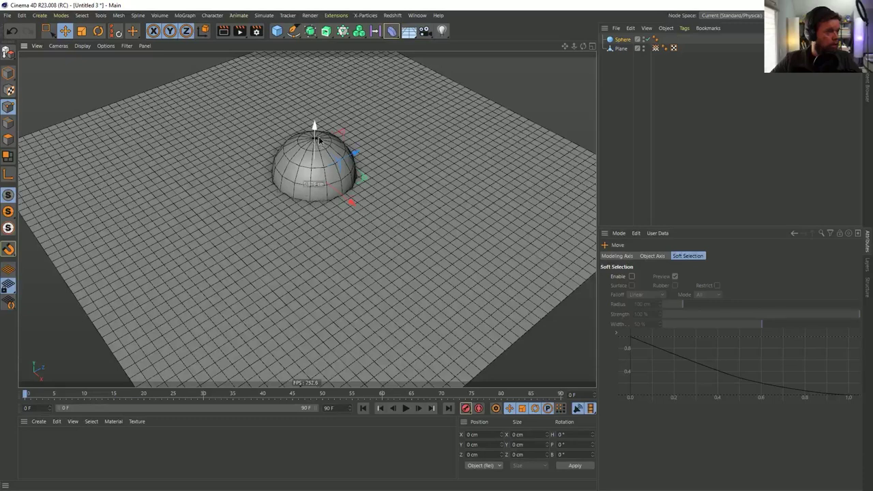
{"action": "left_click_drag", "start_coordinate": [318, 142], "coordinate": [319, 77]}
Add a Spherical Field to the plane's vertex map and make the field a child of the sphere
{"action": "left_click", "coordinate": [654, 47]}
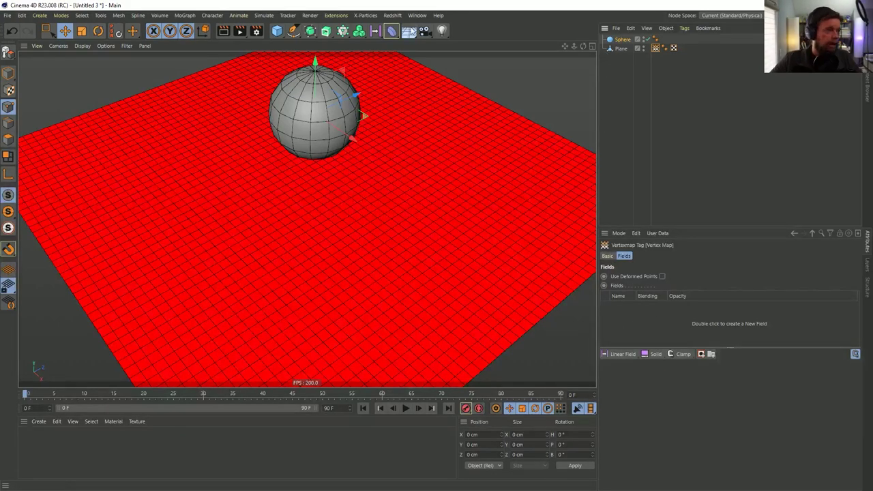
{"action": "left_click", "coordinate": [622, 354]}
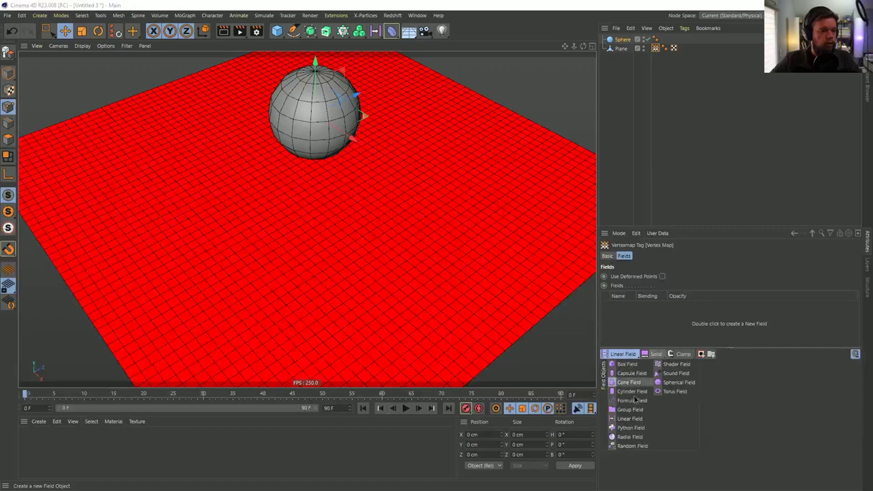
{"action": "left_click", "coordinate": [679, 382]}
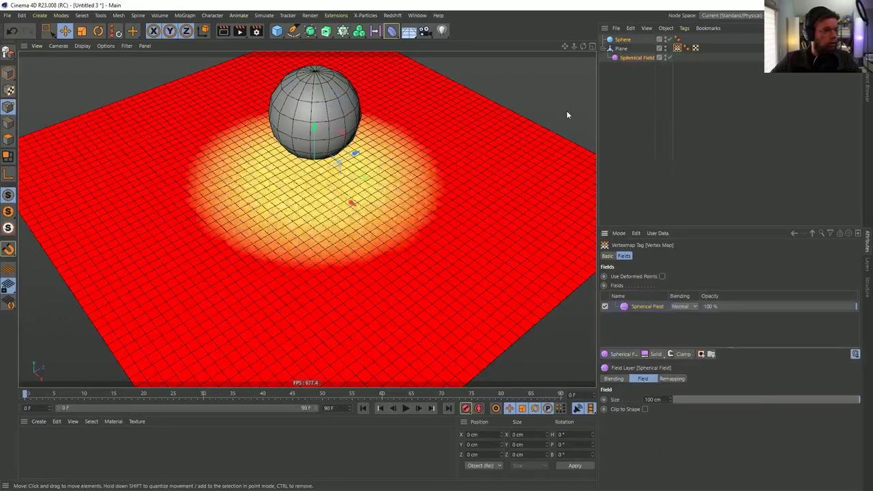
{"action": "left_click", "coordinate": [626, 58]}
{"action": "left_click_drag", "start_coordinate": [626, 58], "coordinate": [627, 40]}
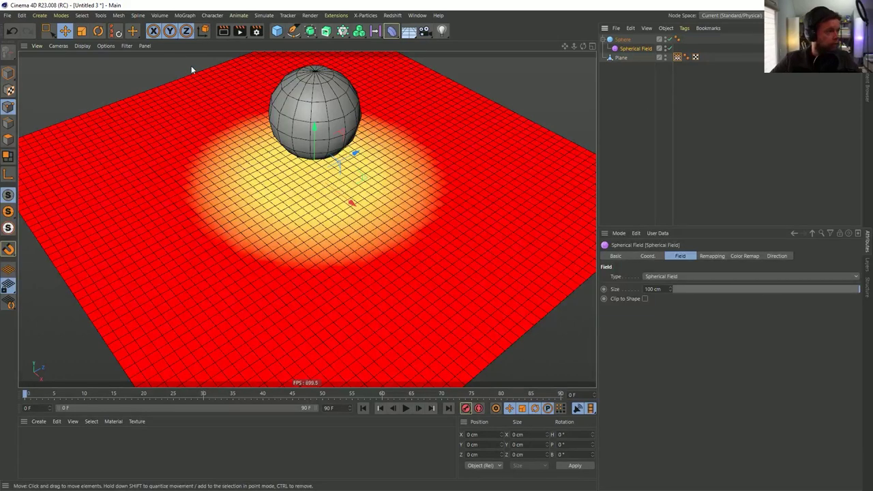
Centre the spherical field on the sphere in model mode and shrink it to about 36 cm to match the sphere
{"action": "left_click", "coordinate": [8, 72]}
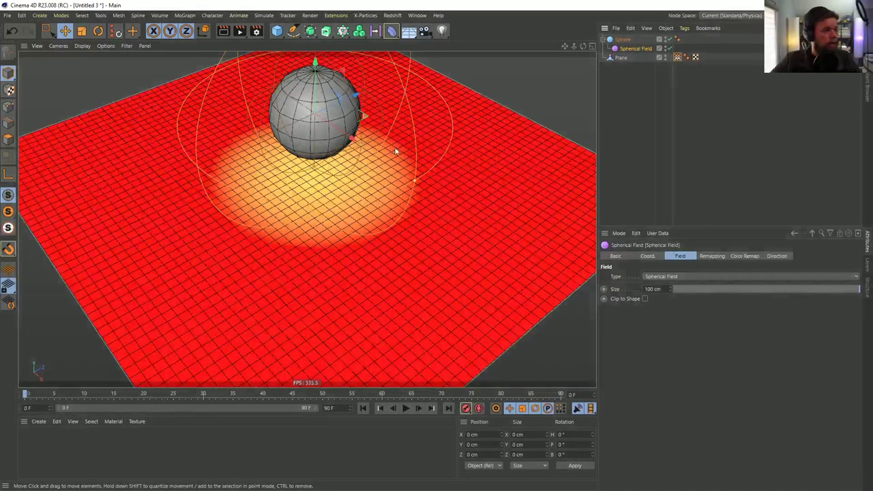
{"action": "left_click_drag", "start_coordinate": [414, 182], "coordinate": [349, 136]}
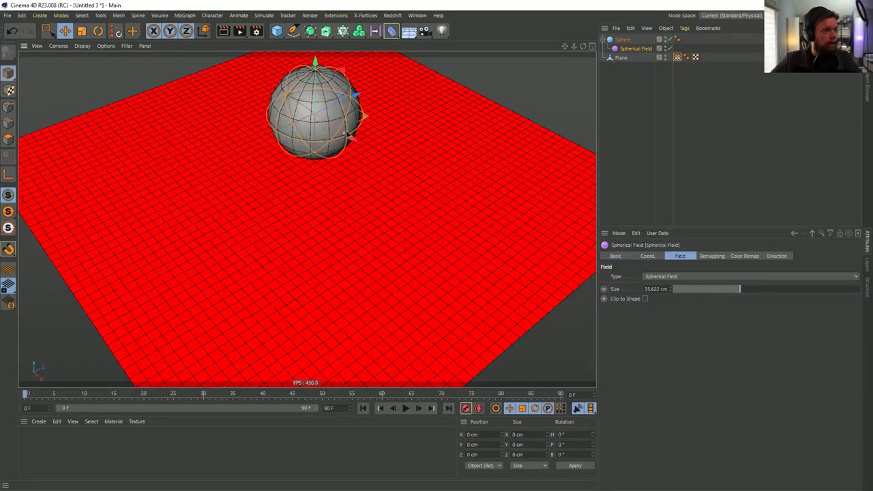
{"action": "left_click", "coordinate": [622, 39]}
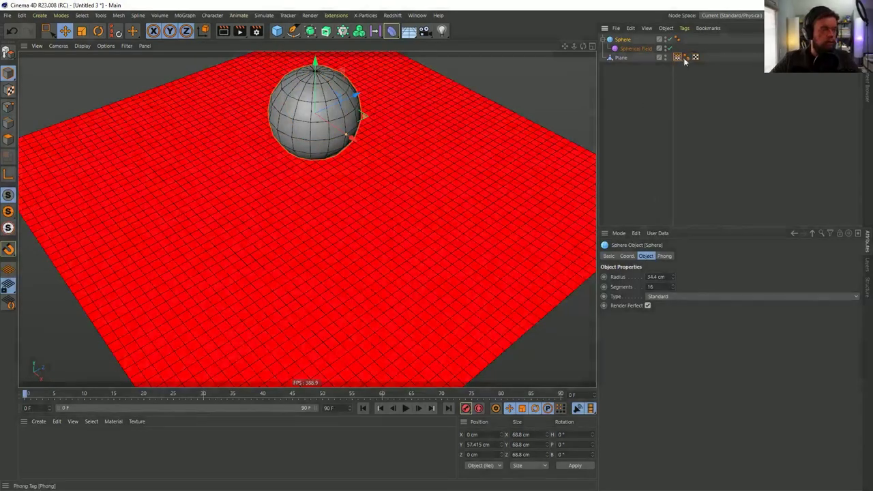
{"action": "left_click", "coordinate": [679, 58]}
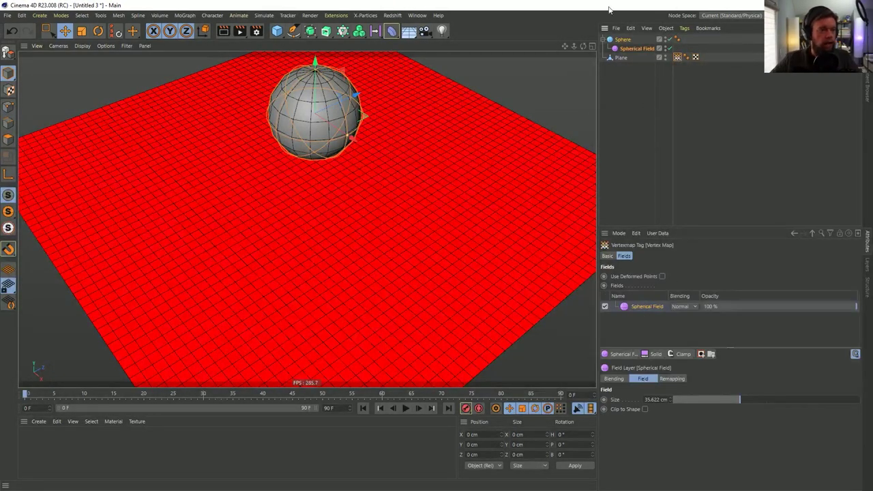
Keyframe the sphere's Y position at frame 0 and again at frame 25 with the sphere lowered through the plane to about -91 cm
{"action": "left_click", "coordinate": [622, 40]}
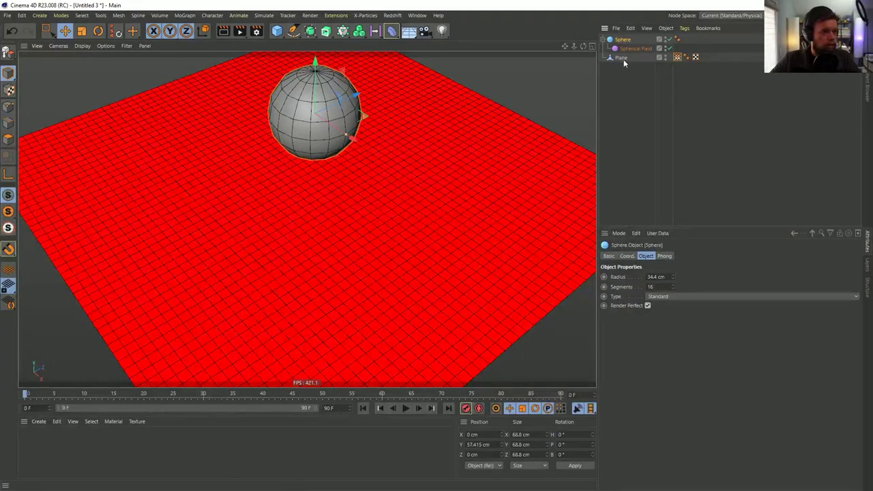
{"action": "left_click", "coordinate": [627, 255]}
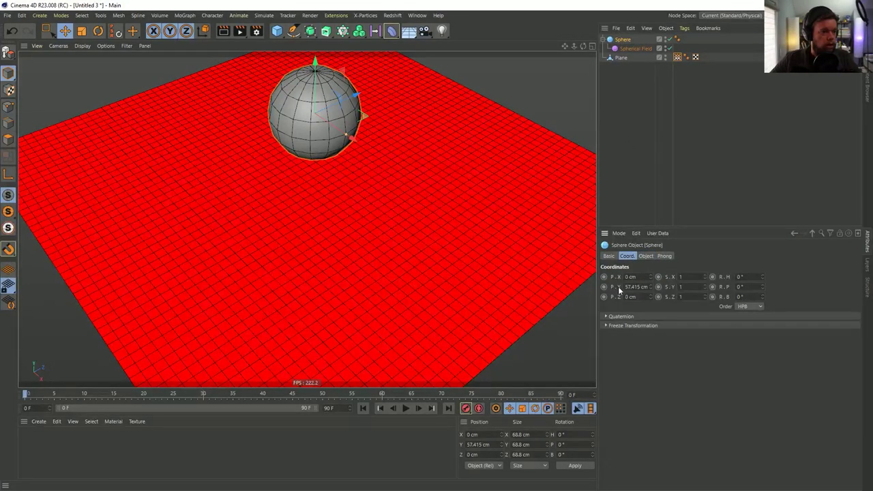
{"action": "left_click", "coordinate": [604, 288]}
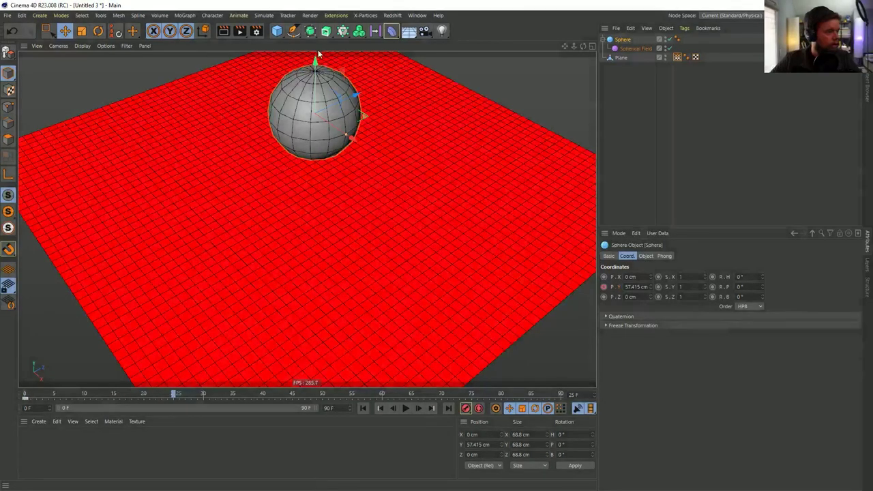
{"action": "left_click_drag", "start_coordinate": [315, 64], "coordinate": [312, 216]}
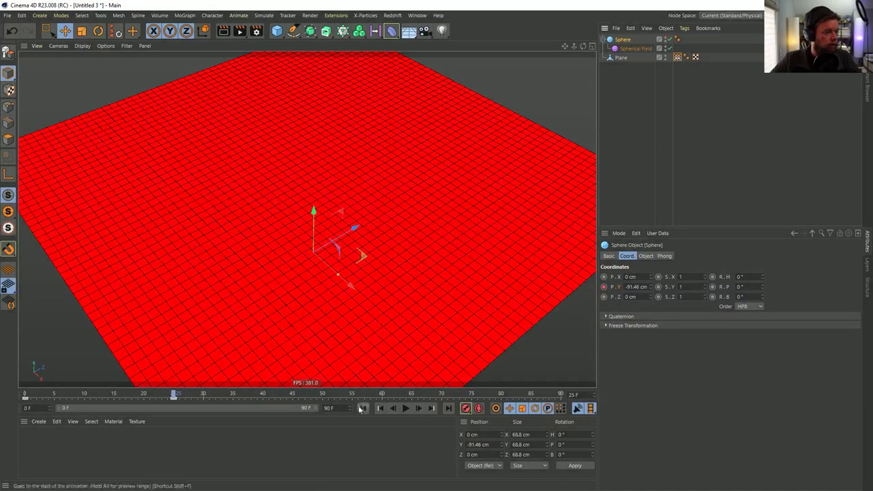
Play the animation from the start to check how the moving sphere affects the vertex map
{"action": "left_click", "coordinate": [363, 408]}
{"action": "left_click", "coordinate": [405, 408]}
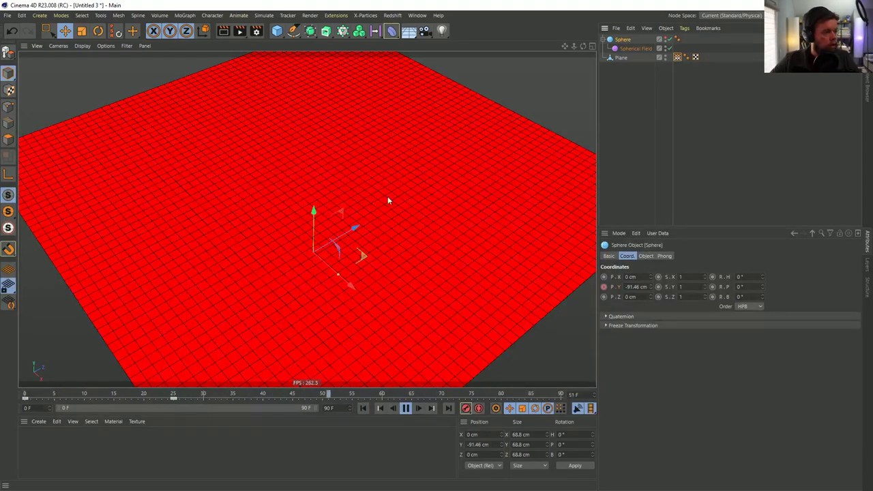
{"action": "left_click", "coordinate": [406, 409]}
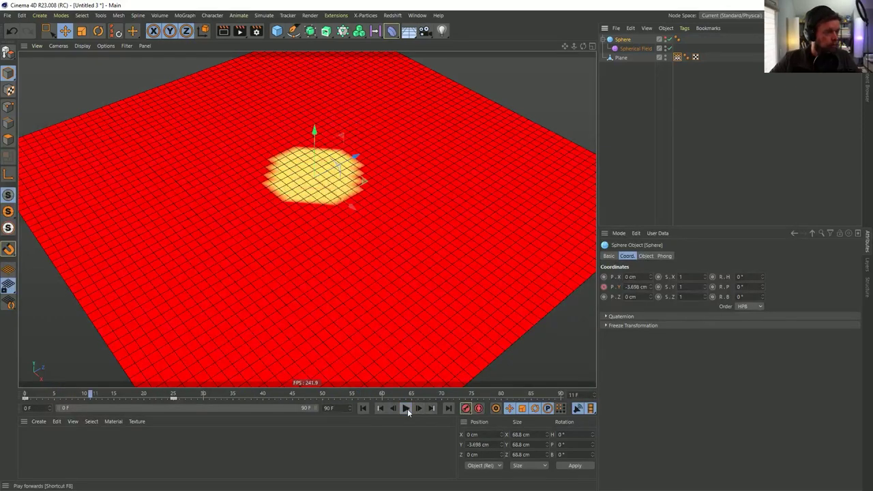
Add a Decay layer above the vertex map's spherical field, set its effect strength to 90% and preview it, returning to frame 0
{"action": "left_click", "coordinate": [677, 58]}
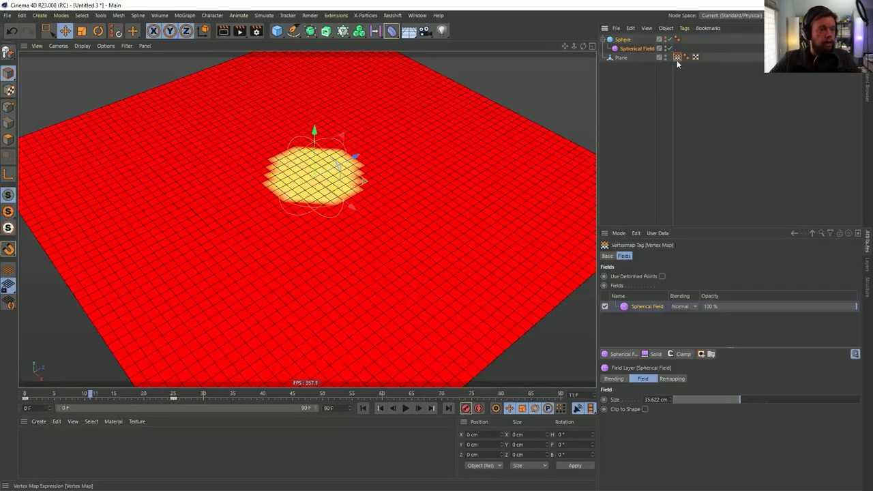
{"action": "left_click", "coordinate": [679, 354]}
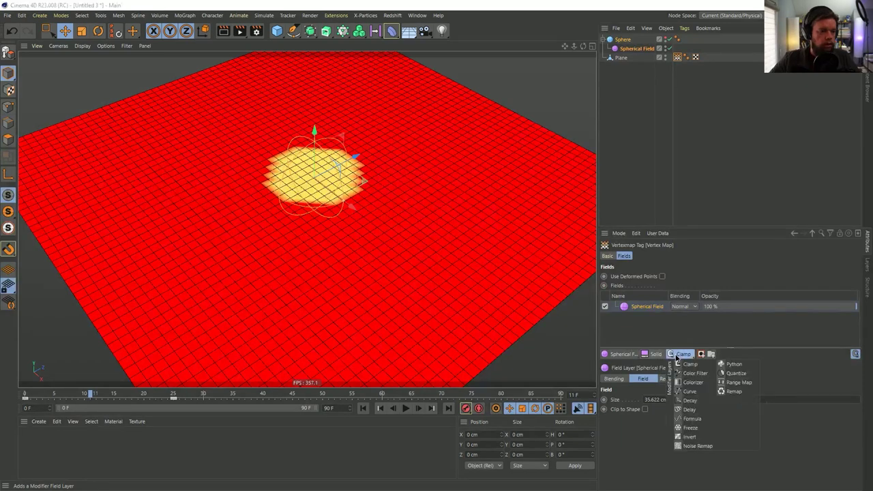
{"action": "left_click", "coordinate": [698, 401]}
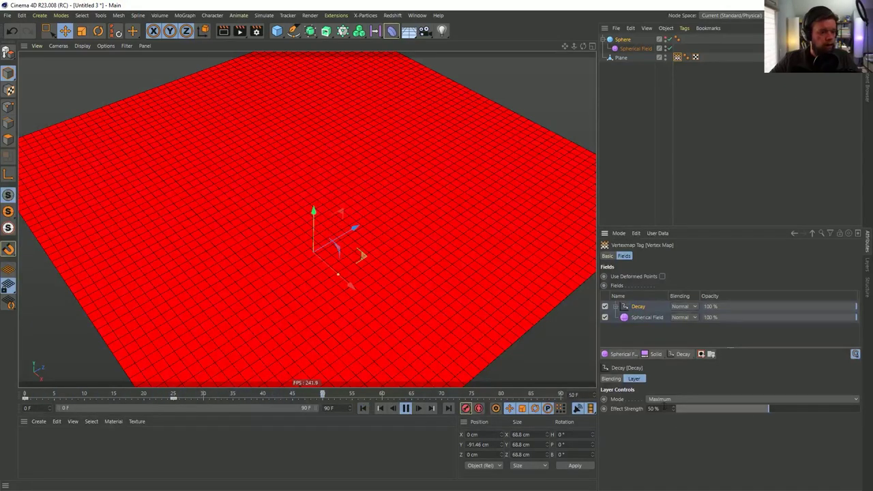
{"action": "type", "text": "90"}
{"action": "key", "text": "Return"}
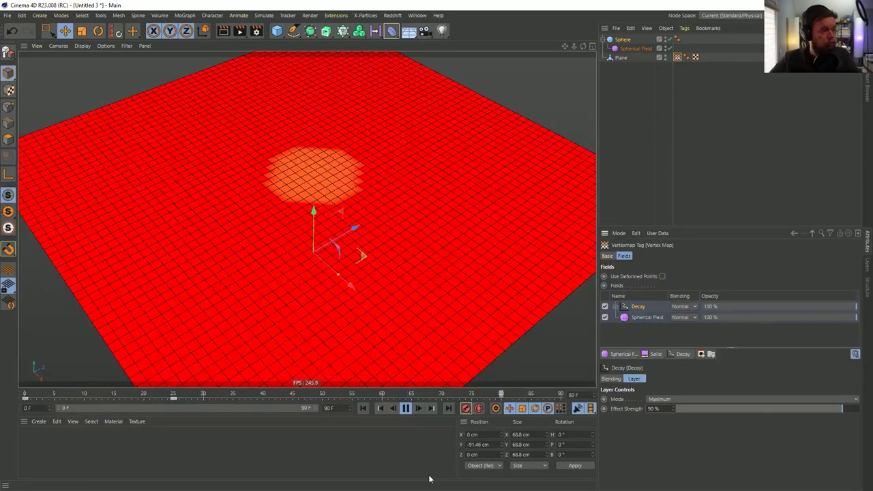
{"action": "left_click", "coordinate": [405, 407]}
{"action": "left_click", "coordinate": [367, 409]}
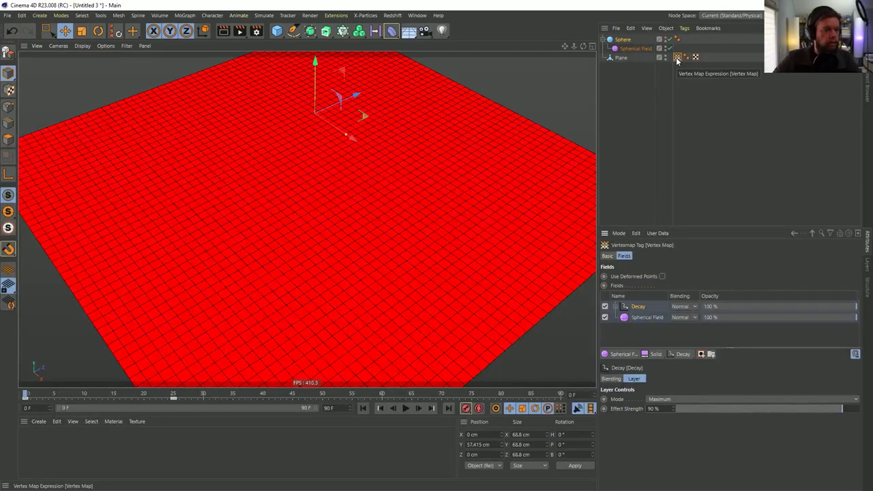
Disable the Decay layer and add a Freeze layer between it and the spherical field
{"action": "left_click", "coordinate": [604, 307]}
{"action": "left_click", "coordinate": [682, 354]}
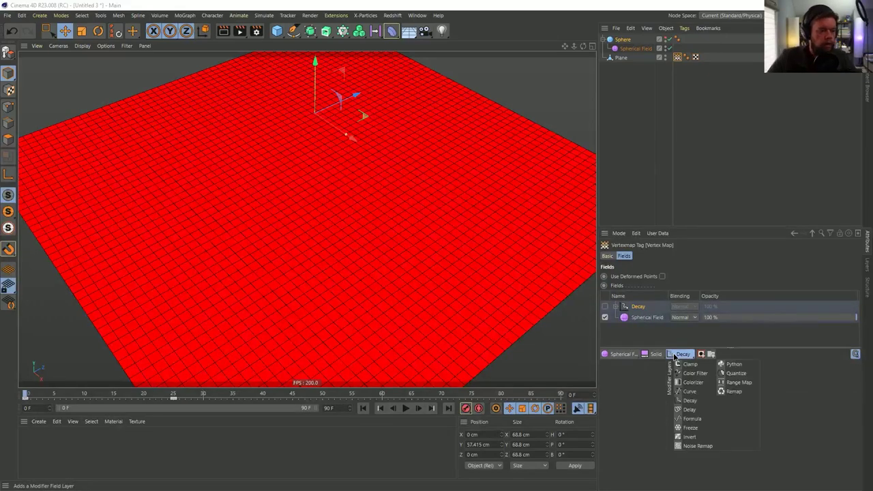
{"action": "left_click", "coordinate": [690, 428]}
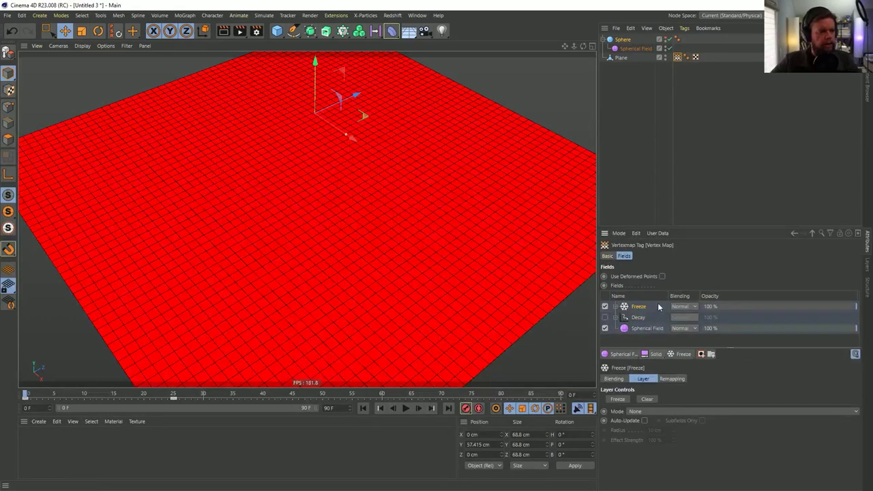
{"action": "left_click_drag", "start_coordinate": [634, 306], "coordinate": [634, 320]}
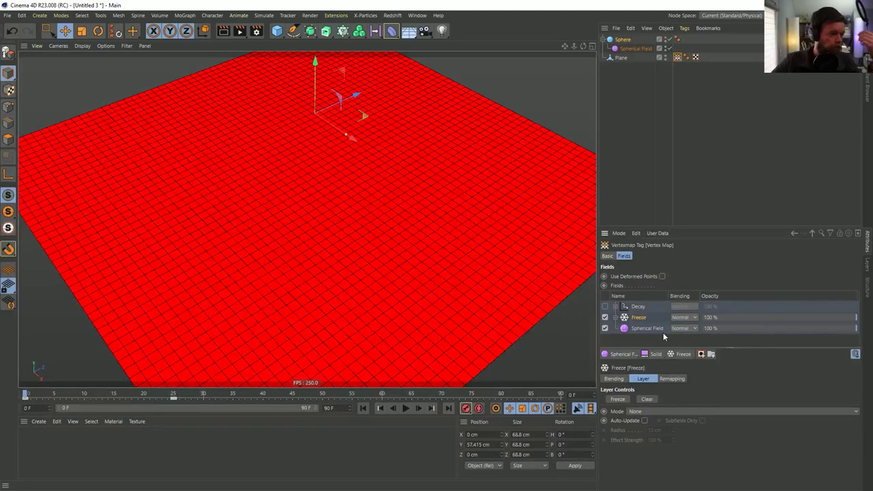
Set the Freeze layer's mode to Grow
{"action": "left_click", "coordinate": [655, 411]}
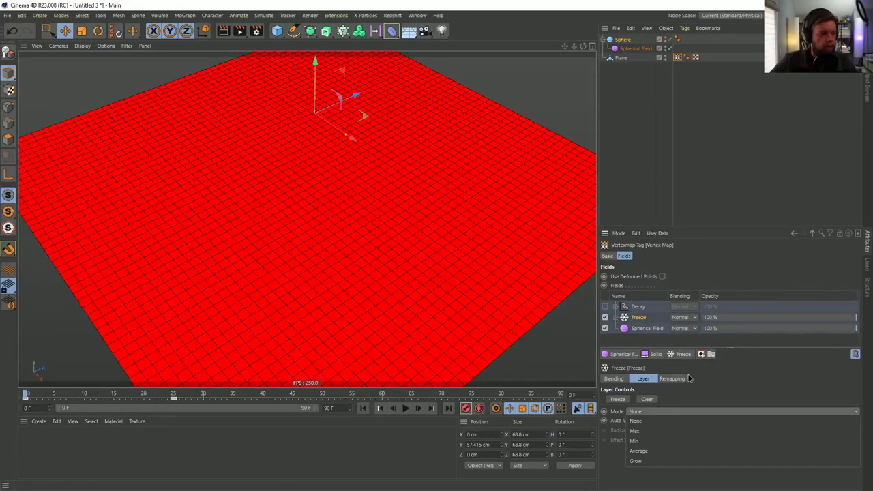
{"action": "left_click", "coordinate": [273, 208]}
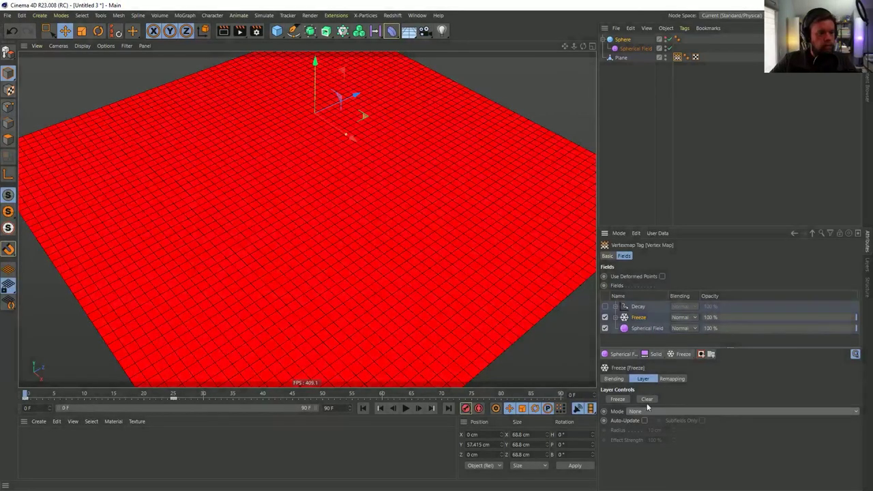
{"action": "left_click", "coordinate": [644, 411]}
{"action": "left_click", "coordinate": [654, 461]}
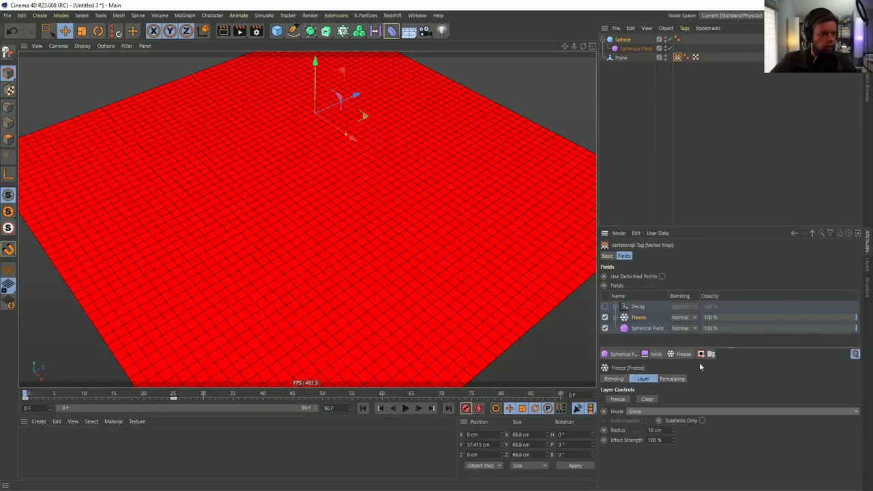
Select two neighbouring points on the plane to measure their spacing, and compare it with the Freeze layer's radius
{"action": "left_click", "coordinate": [620, 58]}
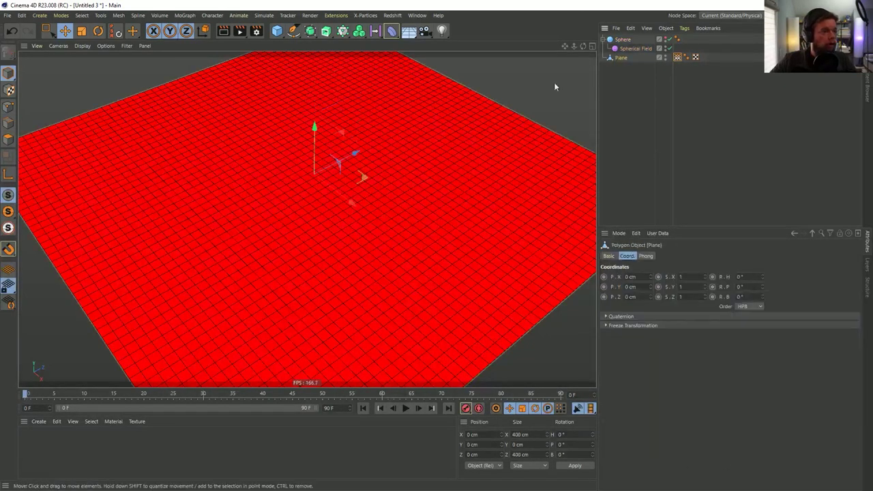
{"action": "left_click", "coordinate": [8, 107]}
{"action": "left_click", "coordinate": [48, 31]}
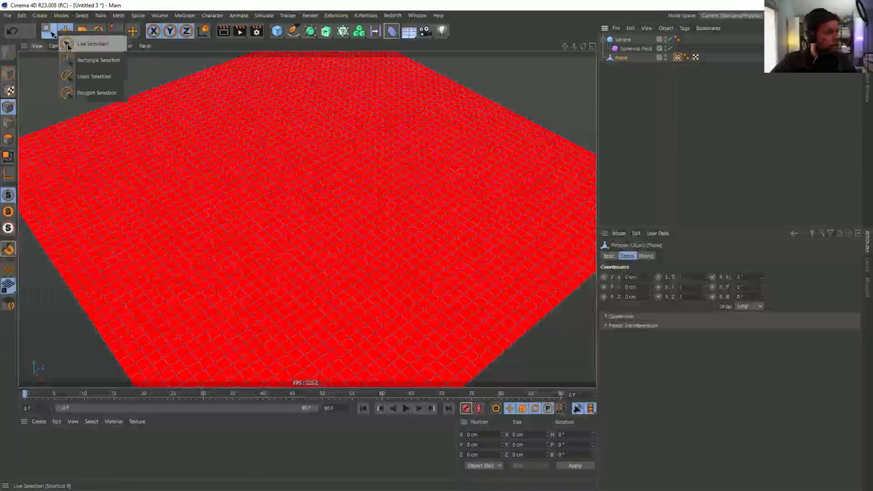
{"action": "left_click", "coordinate": [82, 39]}
{"action": "left_click", "coordinate": [340, 202]}
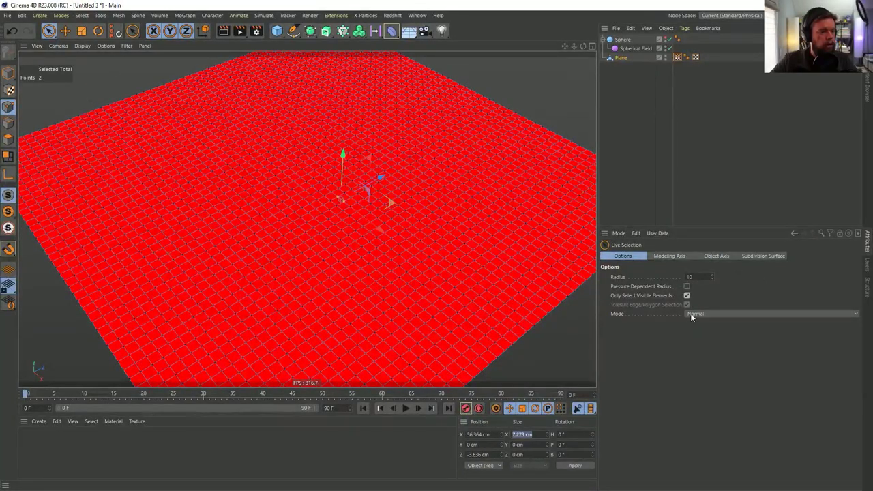
{"action": "left_click", "coordinate": [678, 58]}
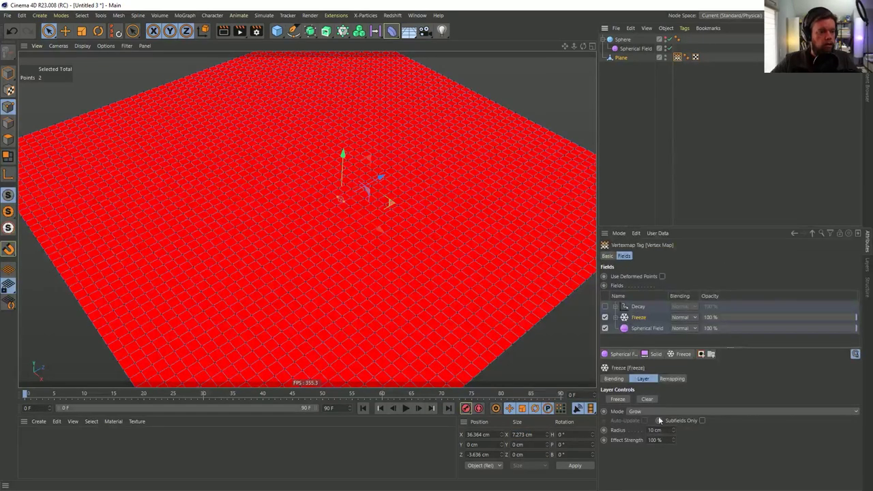
{"action": "left_click", "coordinate": [619, 429]}
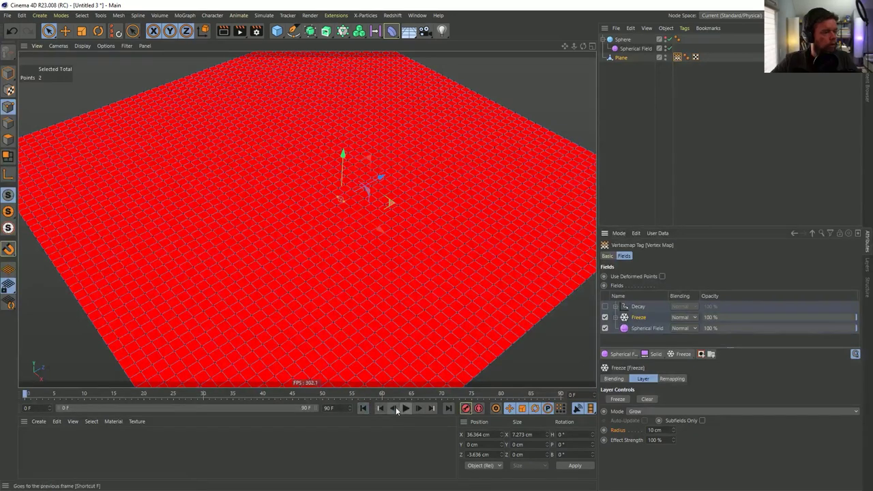
Switch back to model mode, preview the animation and set the Freeze layer's blending to Add
{"action": "left_click", "coordinate": [9, 72]}
{"action": "left_click", "coordinate": [405, 408]}
{"action": "left_click", "coordinate": [405, 408]}
{"action": "left_click", "coordinate": [686, 318]}
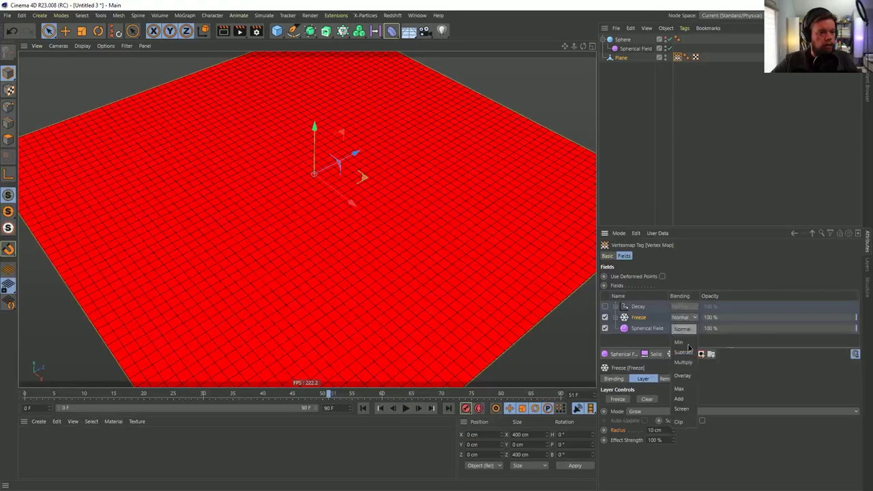
{"action": "left_click", "coordinate": [682, 396]}
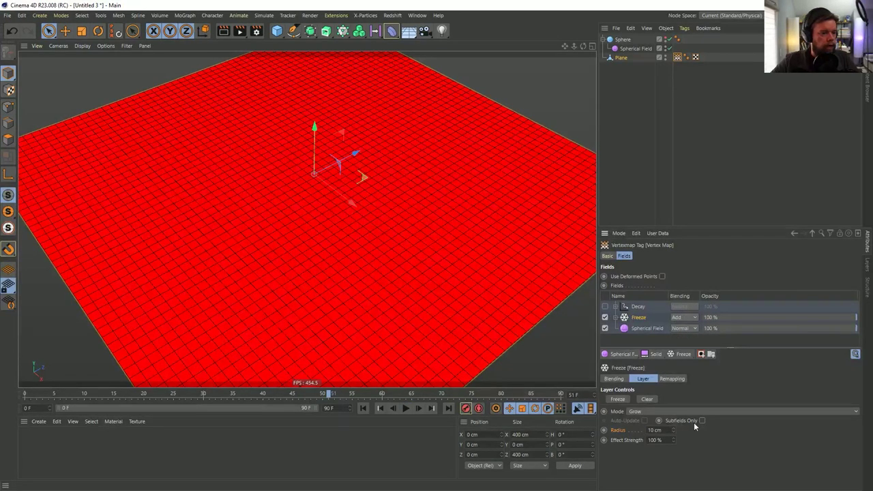
Play the animation from the start to preview the vertex map's growth, and return to frame 0
{"action": "left_click", "coordinate": [363, 408]}
{"action": "left_click", "coordinate": [406, 408]}
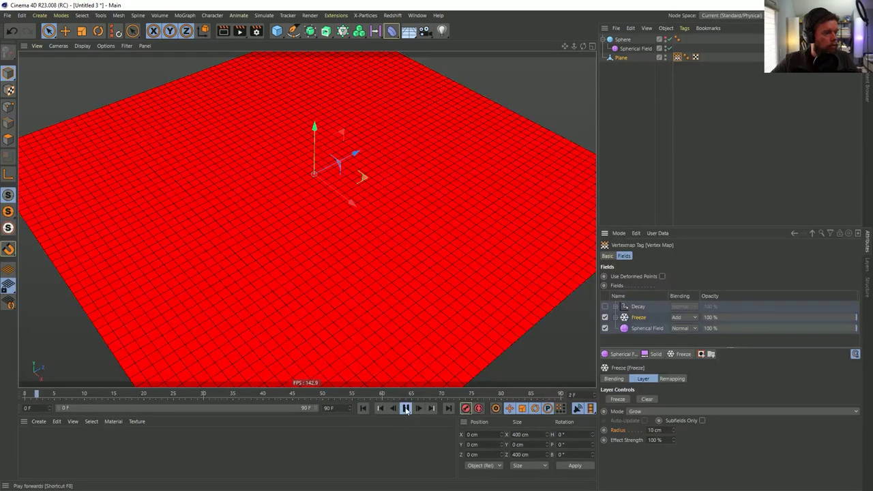
{"action": "left_click", "coordinate": [406, 407]}
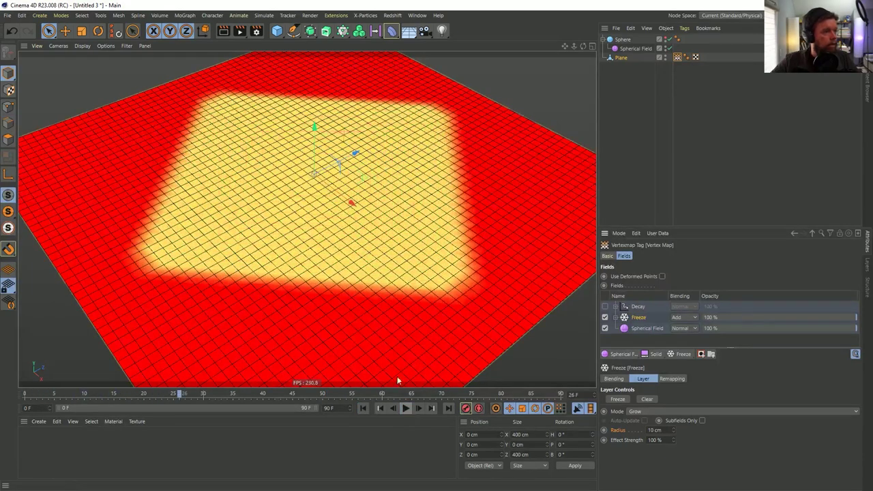
{"action": "left_click", "coordinate": [363, 408]}
{"action": "left_click", "coordinate": [404, 409]}
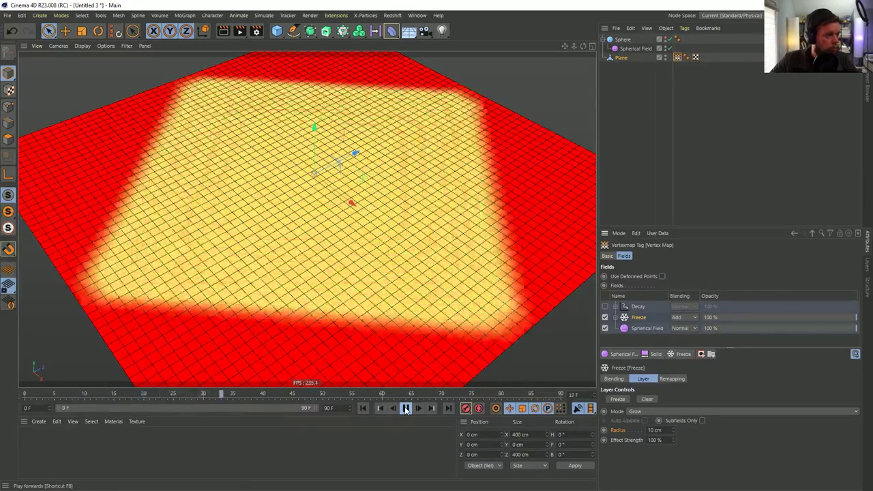
{"action": "left_click", "coordinate": [405, 408]}
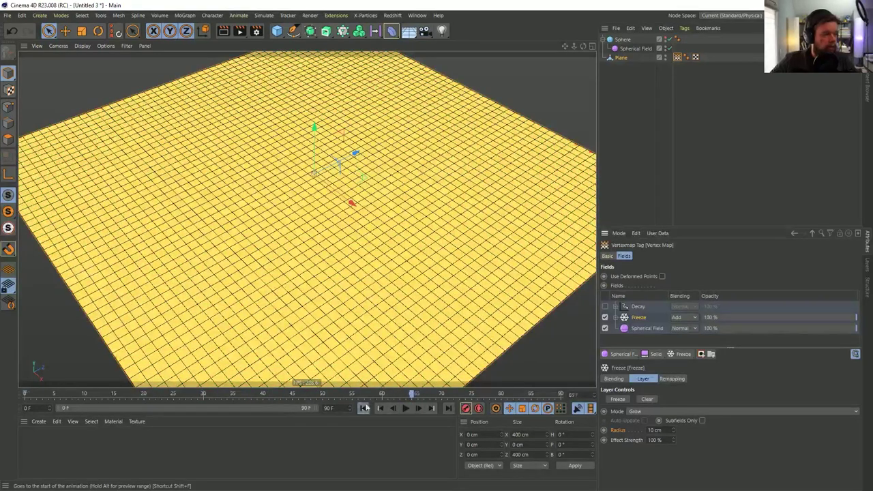
{"action": "left_click", "coordinate": [363, 408]}
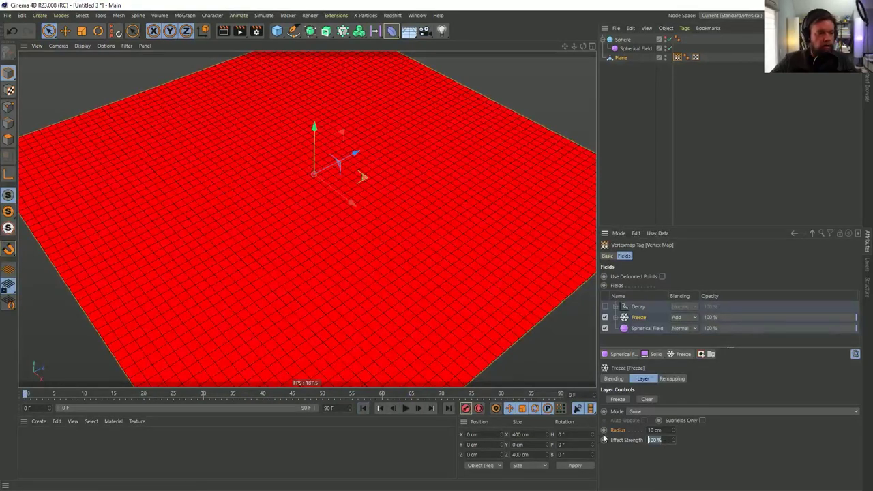
Set the Freeze layer's effect strength to 10%, and during playback refine it to 5% with a 30 cm radius
{"action": "type", "text": "10"}
{"action": "key", "text": "Return"}
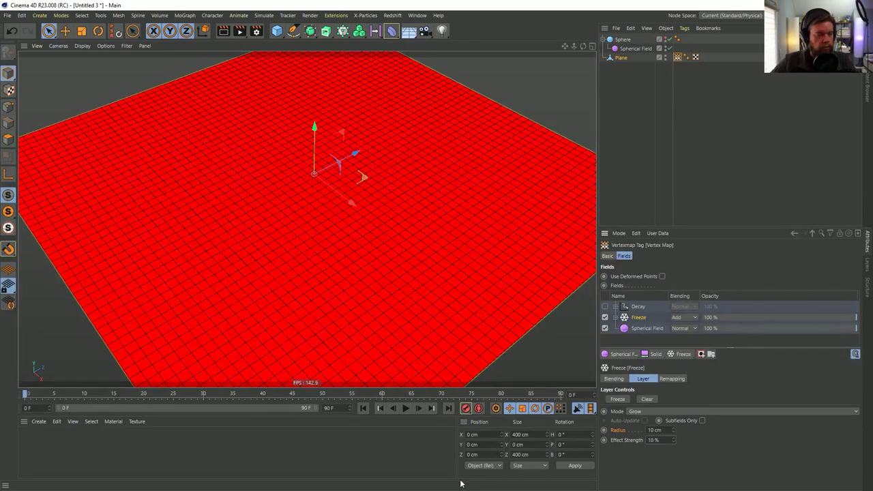
{"action": "left_click", "coordinate": [406, 407]}
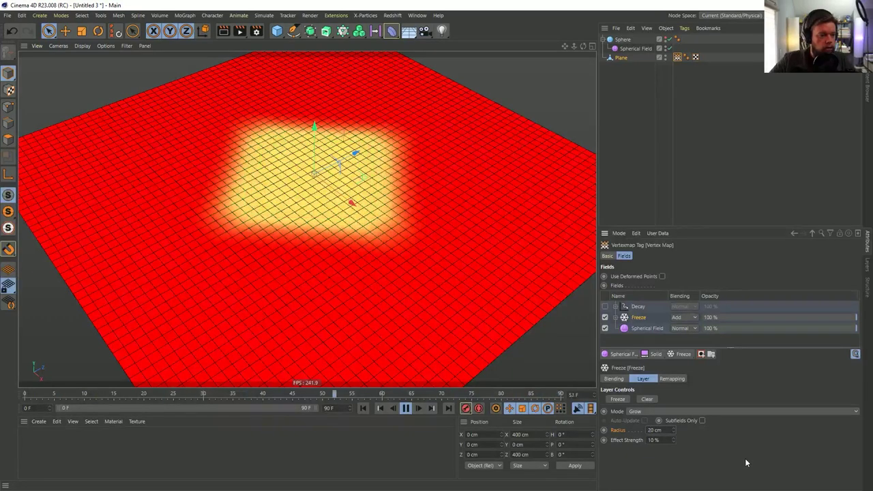
{"action": "left_click", "coordinate": [653, 440]}
{"action": "type", "text": "5"}
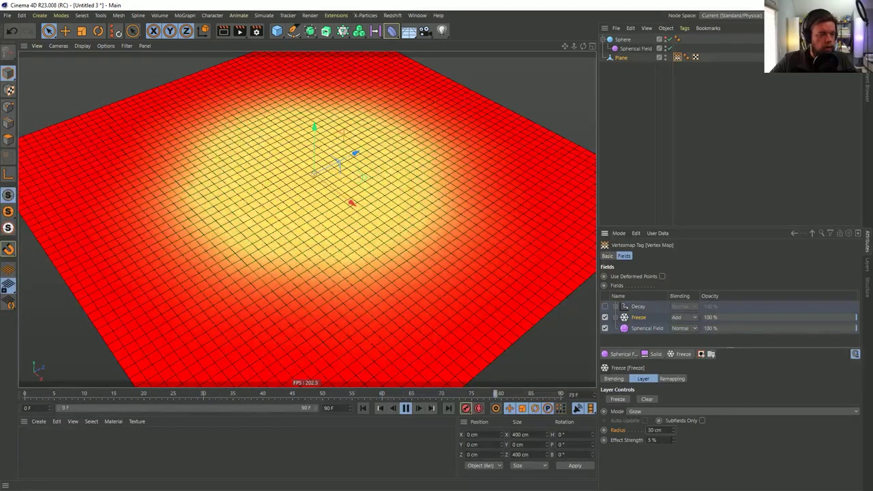
Try a 2% effect strength on the Freeze layer, restore it to 5% and preview the growth
{"action": "left_click_drag", "start_coordinate": [672, 441], "coordinate": [661, 447]}
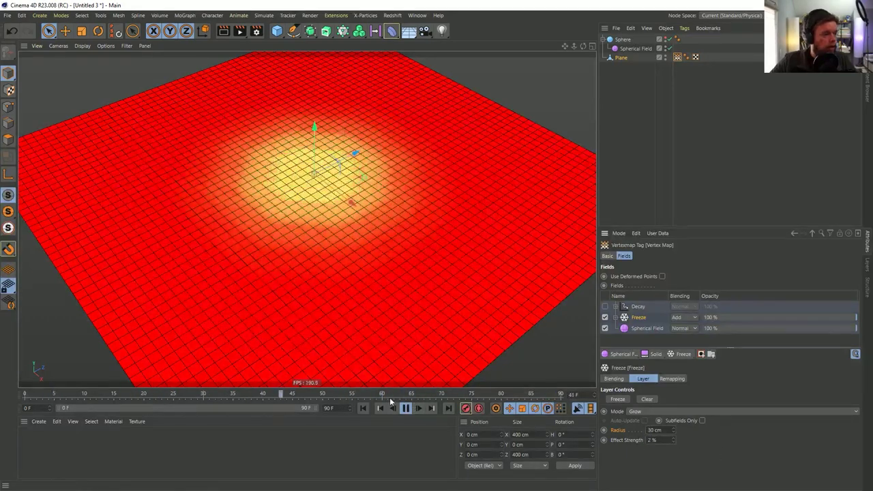
{"action": "left_click", "coordinate": [363, 408]}
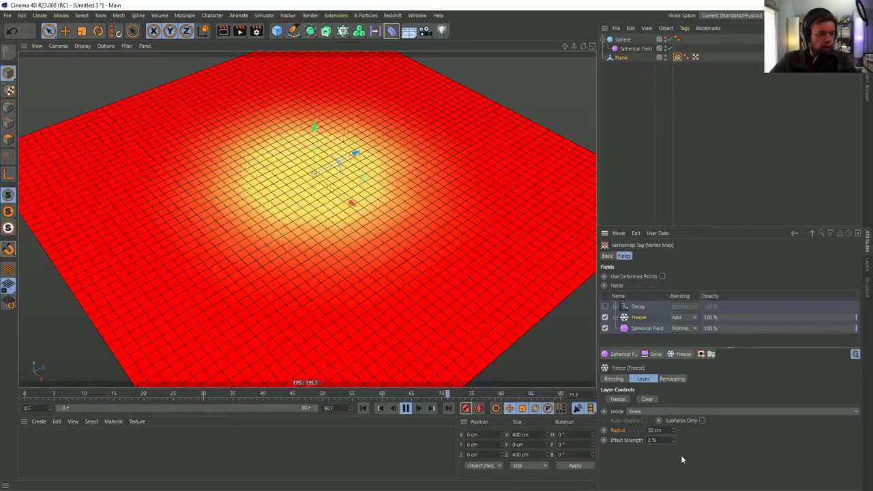
{"action": "left_click_drag", "start_coordinate": [673, 440], "coordinate": [774, 456]}
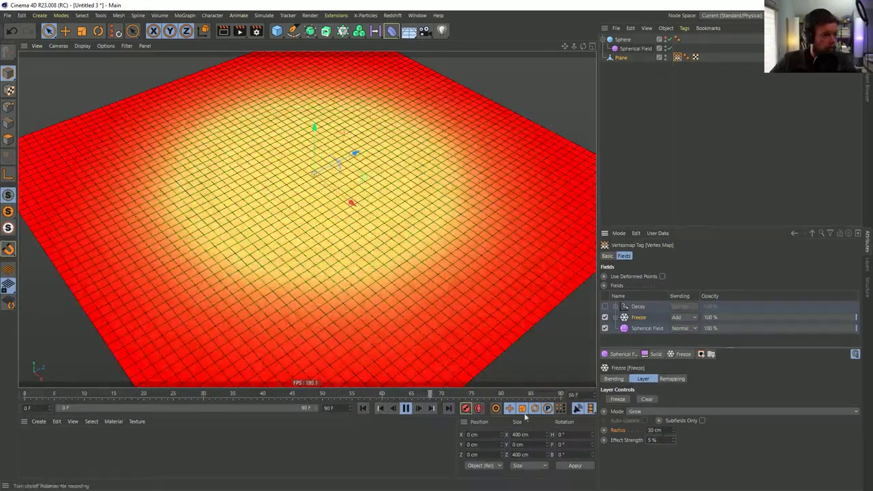
{"action": "left_click", "coordinate": [406, 408]}
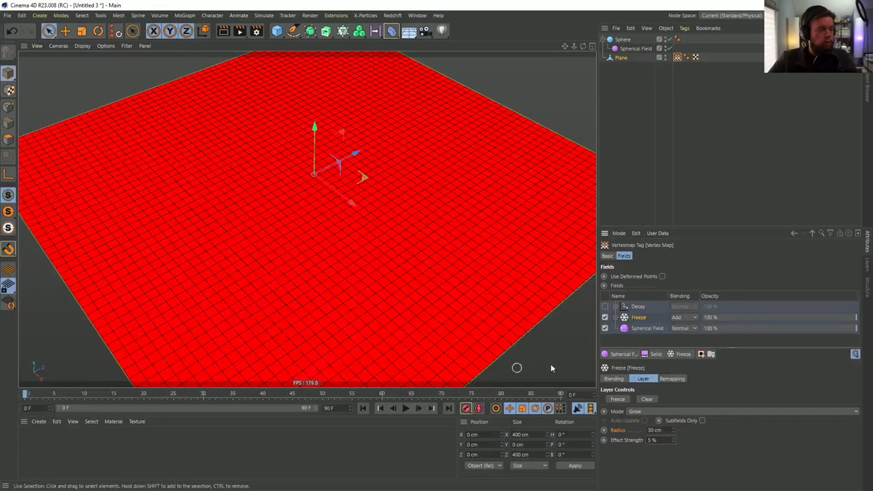
{"action": "left_click", "coordinate": [405, 408]}
{"action": "left_click", "coordinate": [405, 408]}
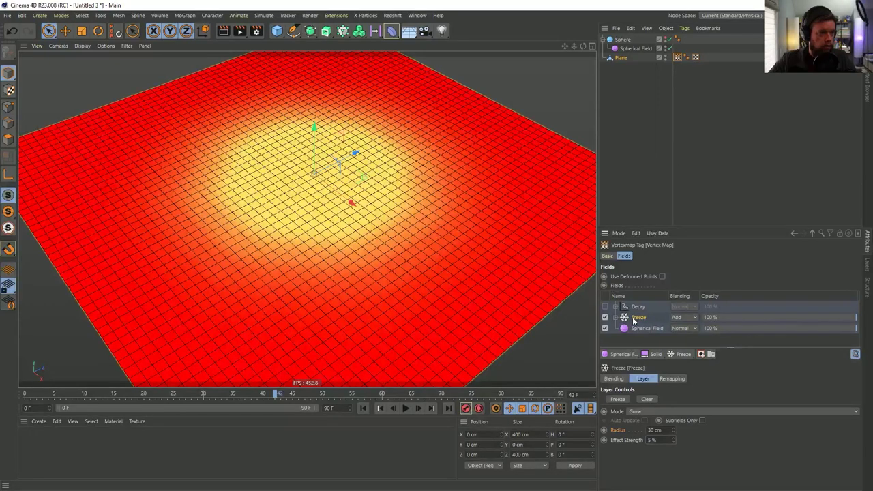
Add a Solid layer between the Decay and Freeze layers with a value of 20% and Subtract blending
{"action": "left_click", "coordinate": [656, 355]}
{"action": "left_click_drag", "start_coordinate": [631, 306], "coordinate": [632, 321]}
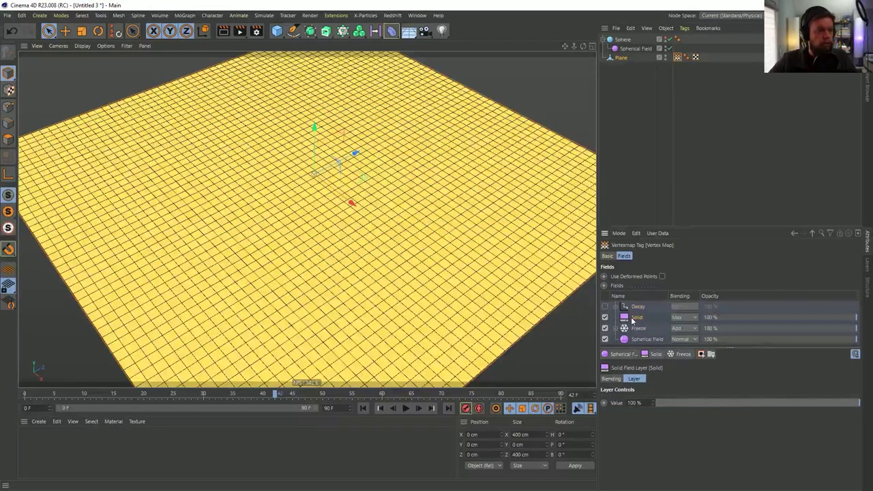
{"action": "left_click", "coordinate": [634, 403]}
{"action": "type", "text": "20"}
{"action": "key", "text": "Return"}
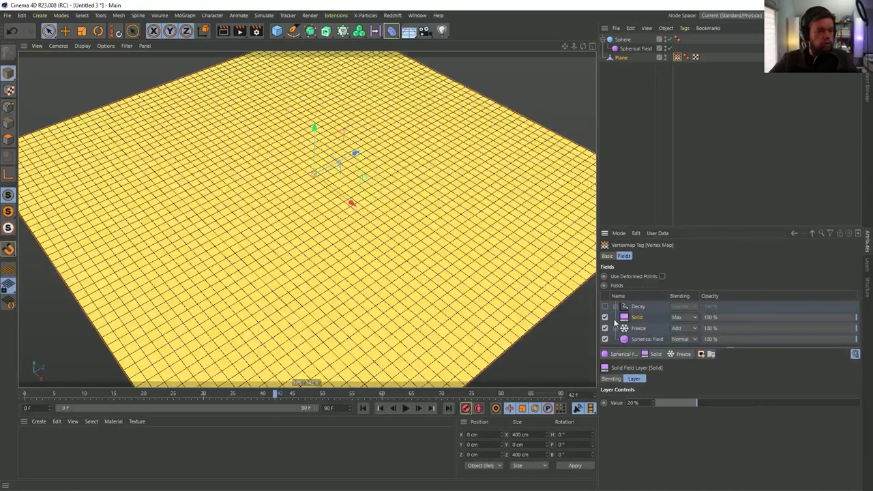
{"action": "left_click", "coordinate": [681, 316]}
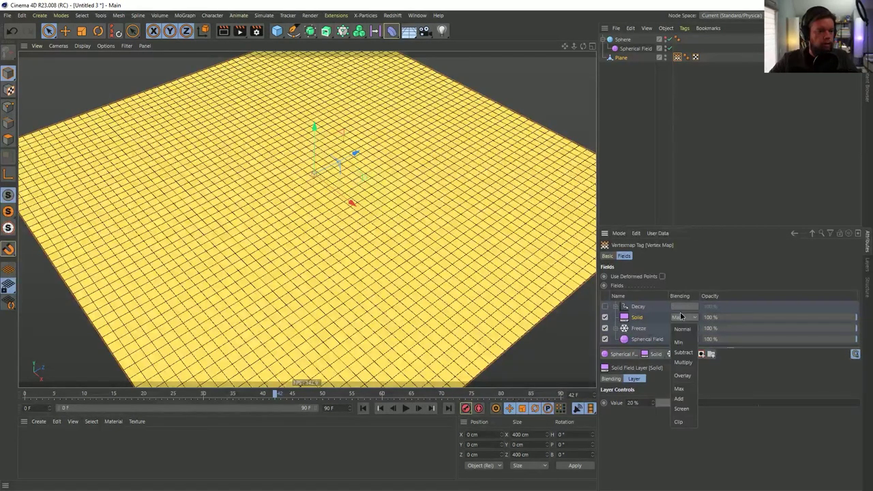
{"action": "left_click", "coordinate": [687, 356]}
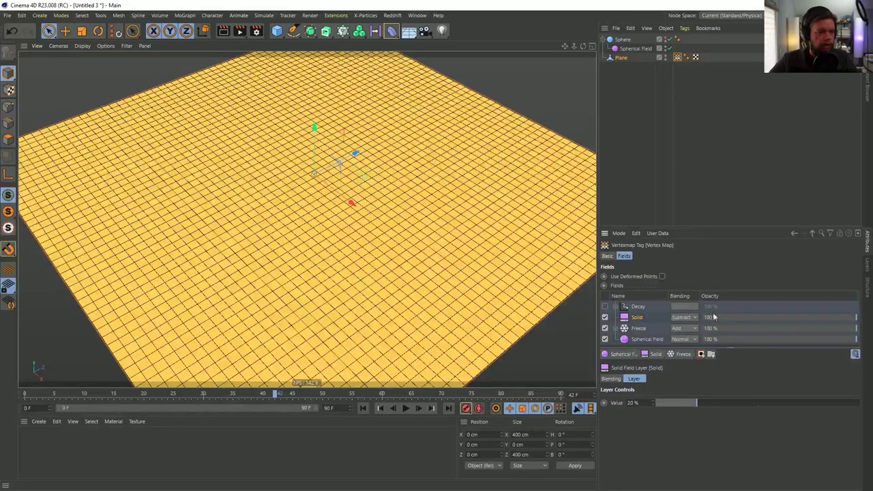
Preview the animation from the start and lower the Solid layer's value to 5%
{"action": "left_click", "coordinate": [405, 408]}
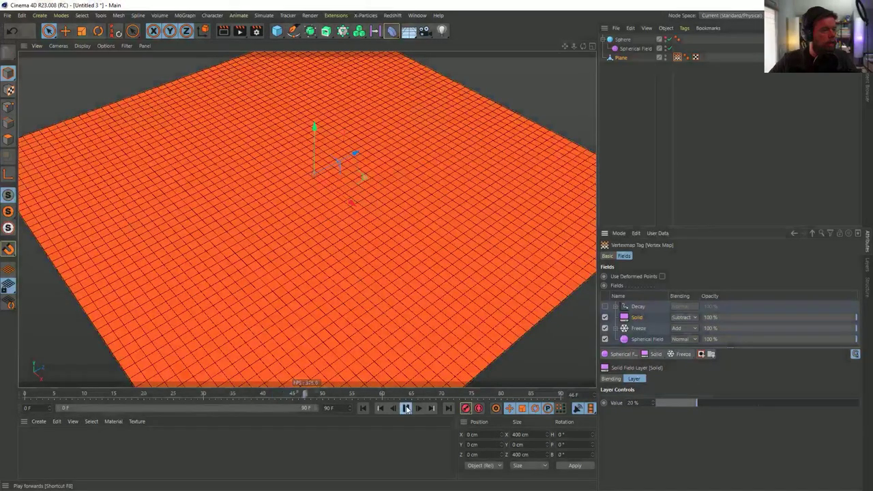
{"action": "left_click", "coordinate": [361, 410]}
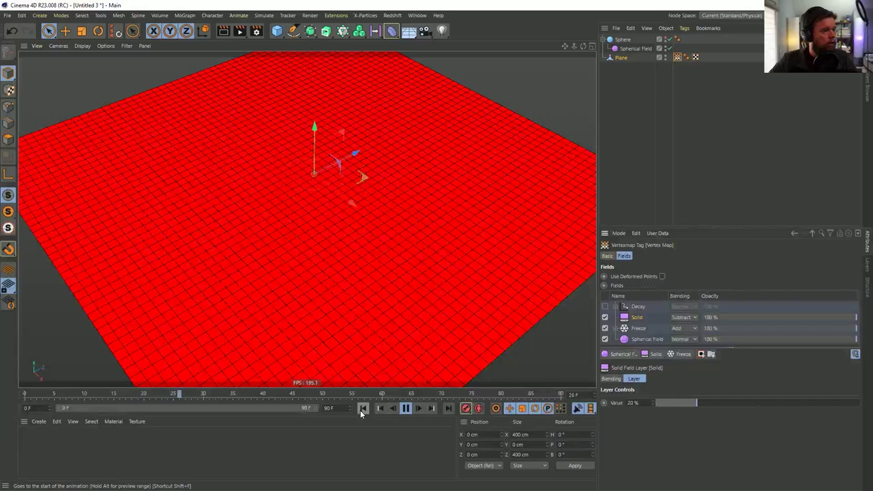
{"action": "double_click", "coordinate": [633, 403]}
{"action": "type", "text": "5"}
{"action": "key", "text": "Return"}
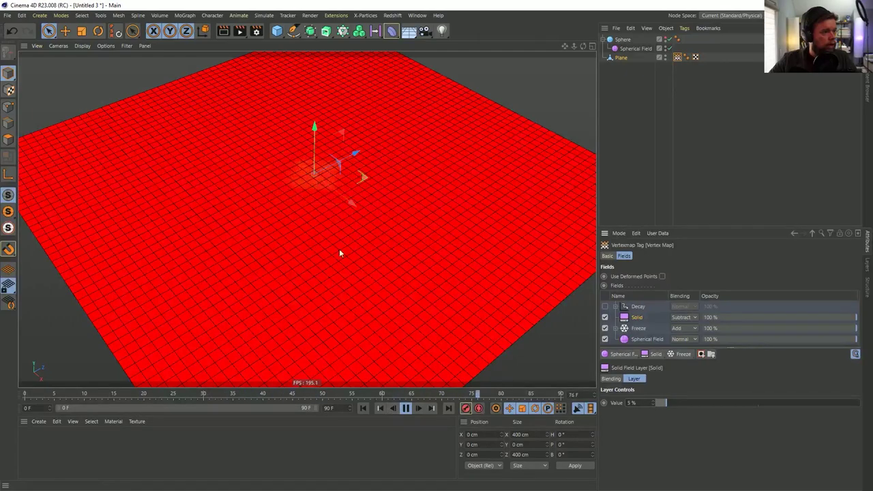
Try the Freeze layer's Subfields Only option during playback and turn it off again
{"action": "left_click", "coordinate": [647, 328]}
{"action": "left_click", "coordinate": [702, 420]}
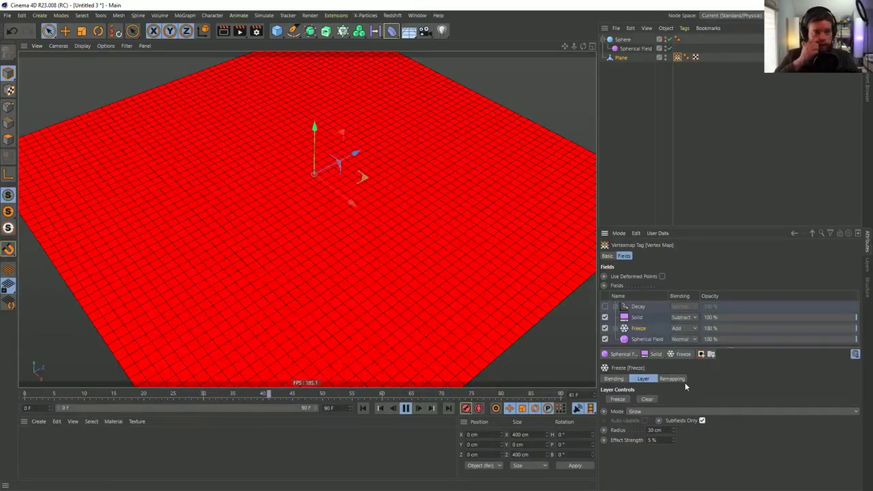
{"action": "left_click", "coordinate": [702, 420]}
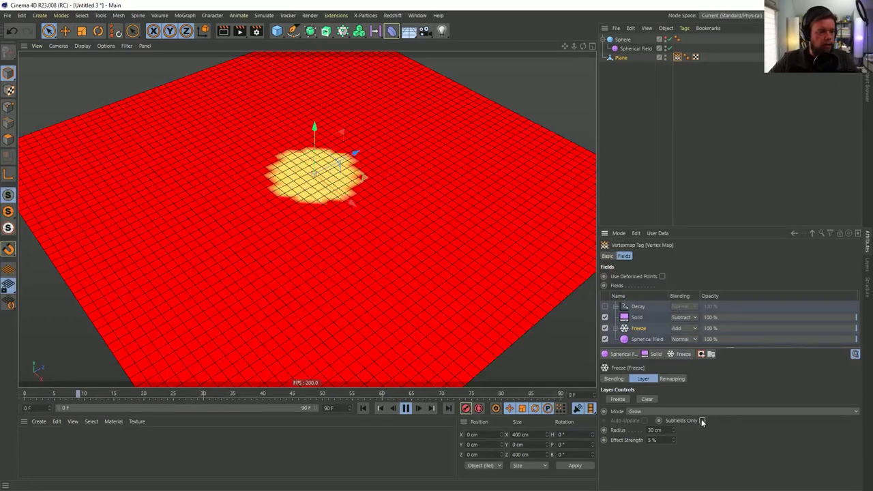
Disable the Solid layer and stop the playback once the growth has been previewed
{"action": "left_click", "coordinate": [604, 317]}
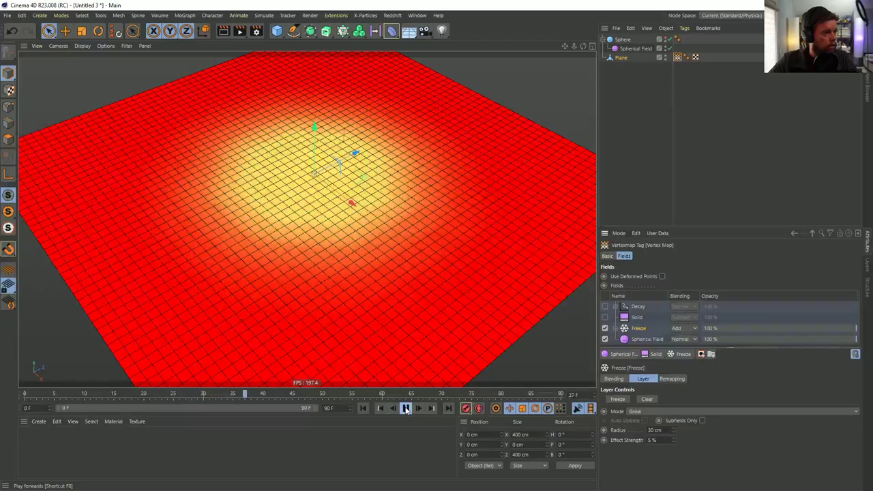
{"action": "left_click", "coordinate": [406, 407]}
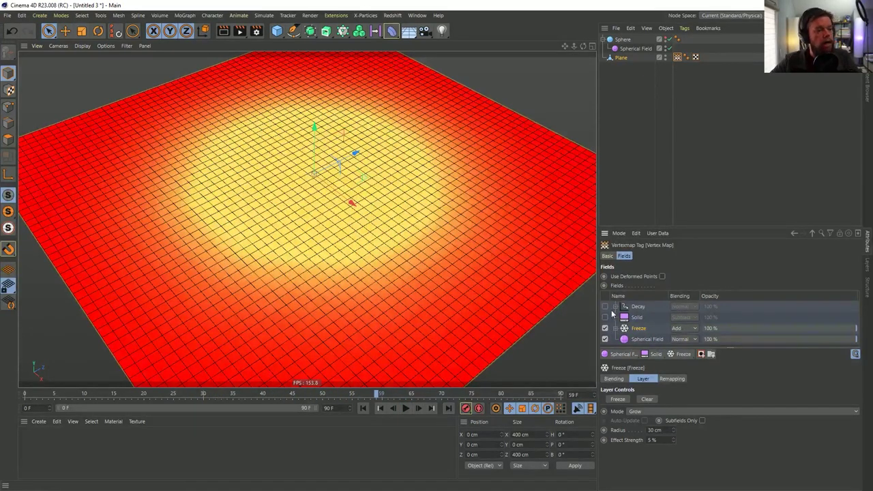
Enable the Decay layer to check its settings and disable it again
{"action": "left_click", "coordinate": [604, 307]}
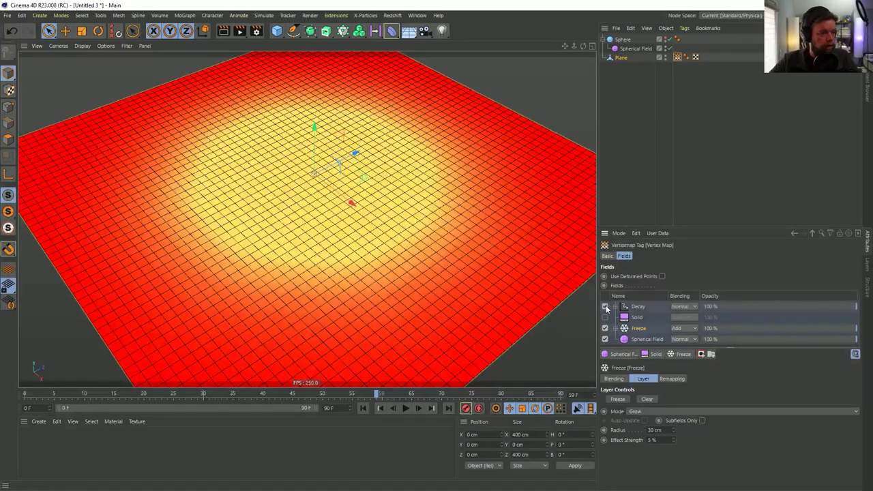
{"action": "left_click", "coordinate": [638, 307]}
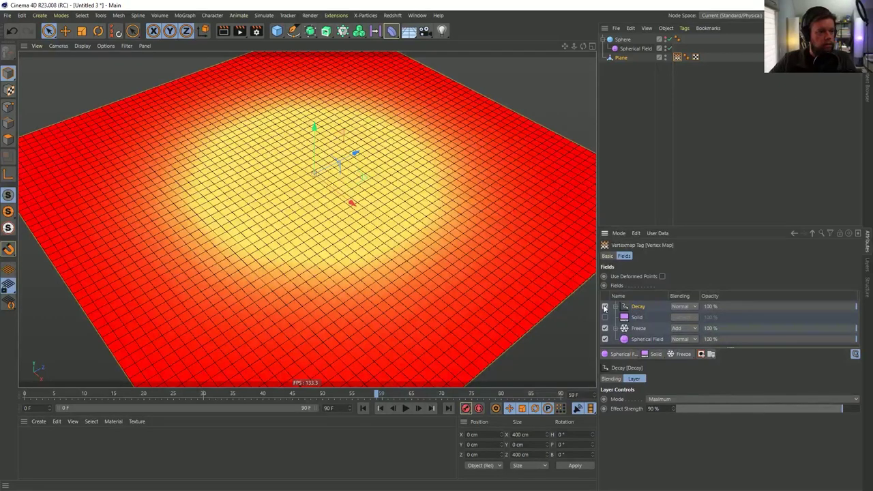
{"action": "left_click", "coordinate": [604, 307]}
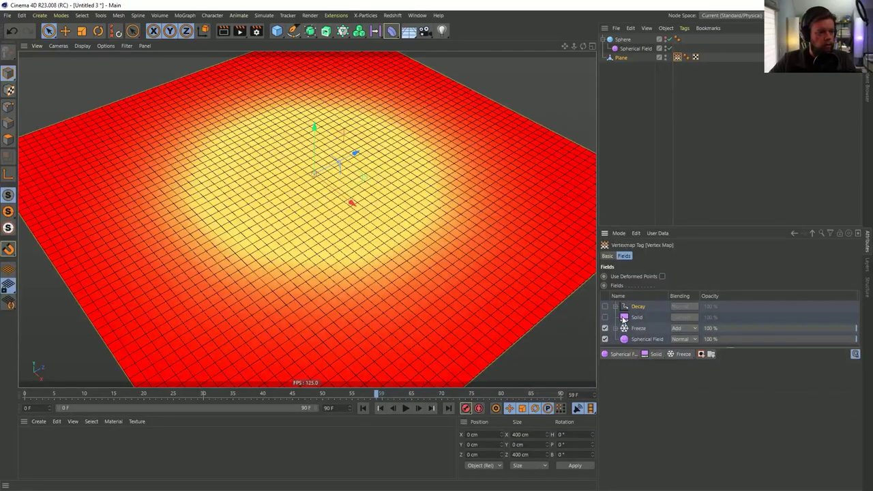
Add a Delay layer at the top of the vertex map's field list, keeping its mode at Smooth
{"action": "left_click", "coordinate": [676, 355]}
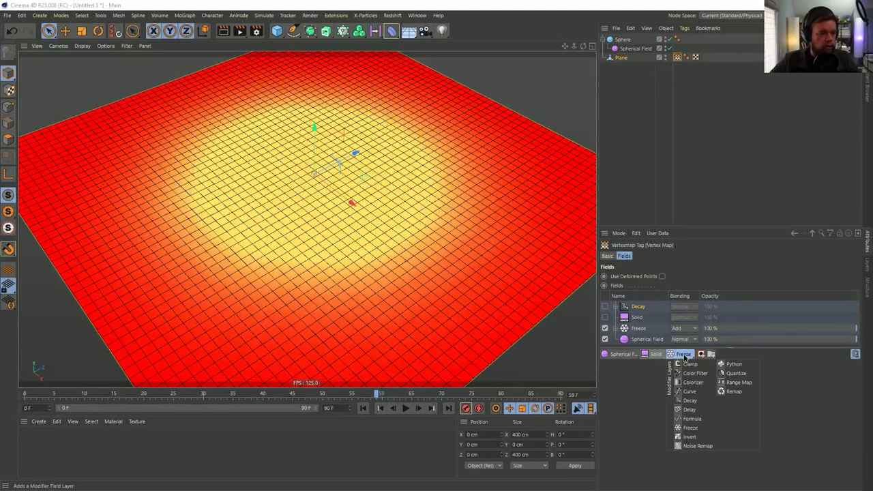
{"action": "left_click", "coordinate": [695, 409]}
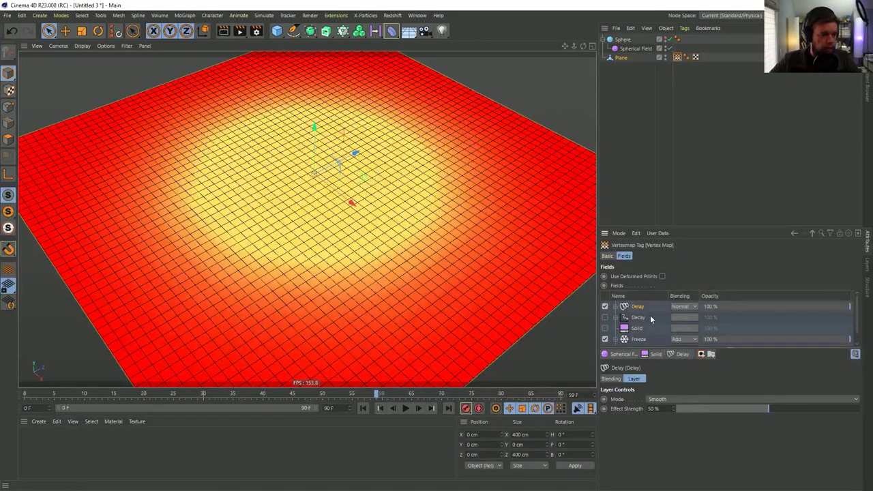
{"action": "left_click", "coordinate": [666, 399]}
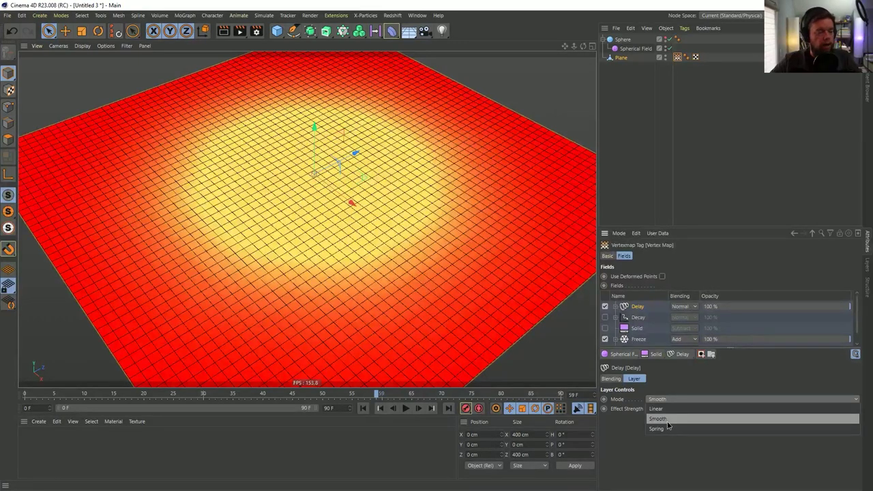
{"action": "left_click", "coordinate": [667, 419]}
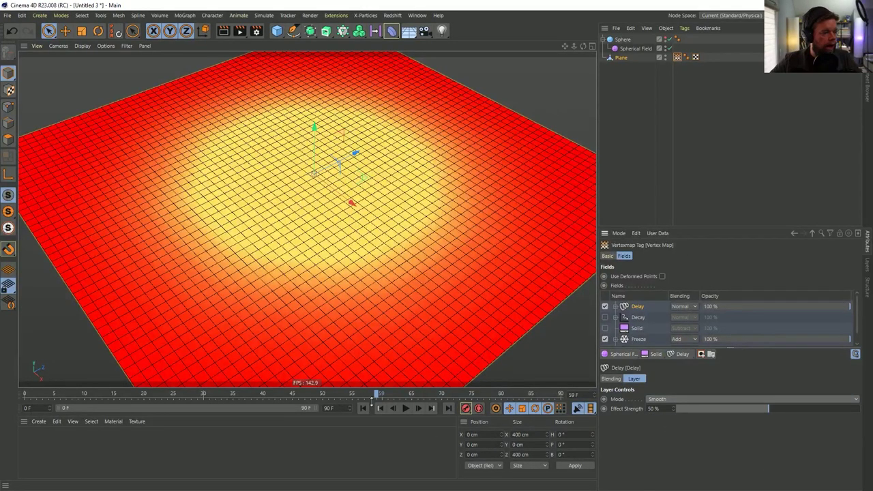
Play the animation from the start and extend the timeline's end to frame 222
{"action": "left_click", "coordinate": [363, 408]}
{"action": "left_click", "coordinate": [405, 408]}
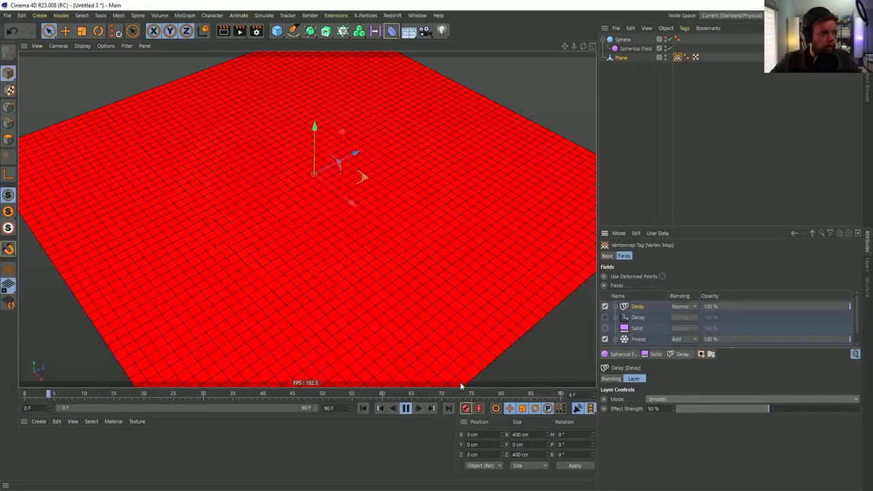
{"action": "left_click", "coordinate": [331, 408]}
{"action": "type", "text": "222"}
{"action": "key", "text": "Return"}
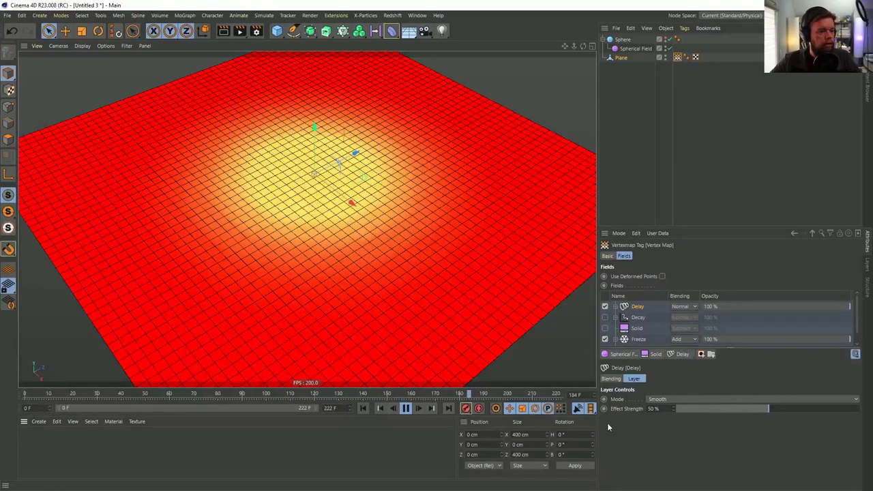
Try effect strengths of 0% and 14% on the Delay layer, replay the animation from the start and stop it
{"action": "double_click", "coordinate": [654, 408]}
{"action": "type", "text": "0"}
{"action": "key", "text": "Return"}
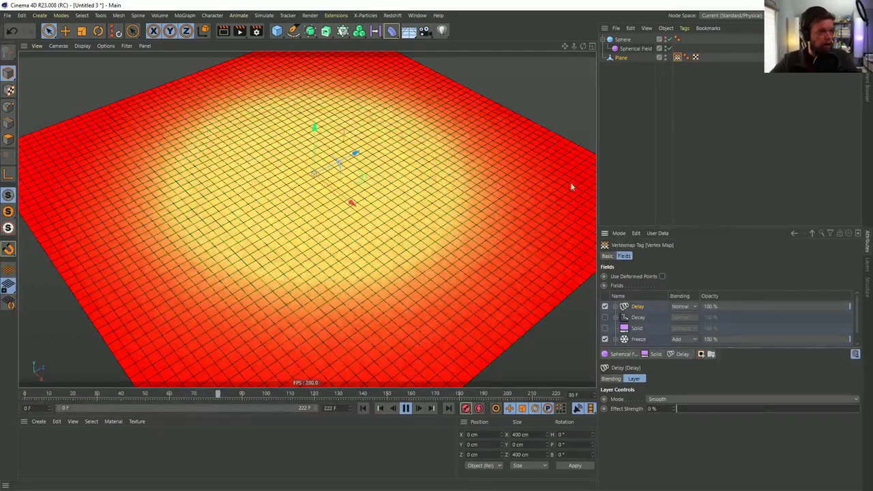
{"action": "left_click", "coordinate": [703, 409]}
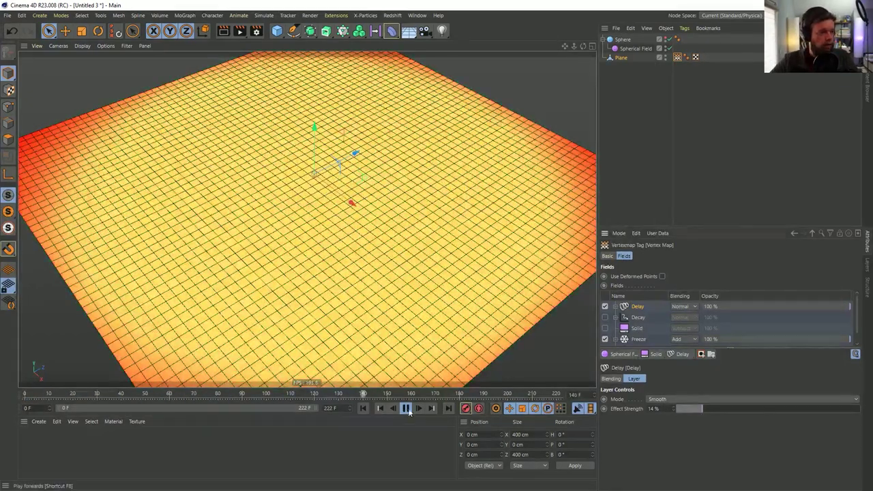
{"action": "left_click", "coordinate": [365, 410]}
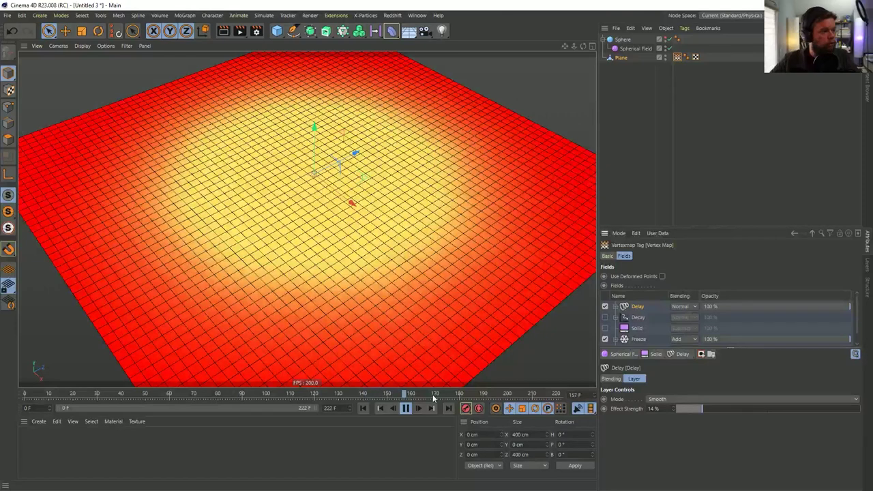
{"action": "left_click", "coordinate": [409, 408]}
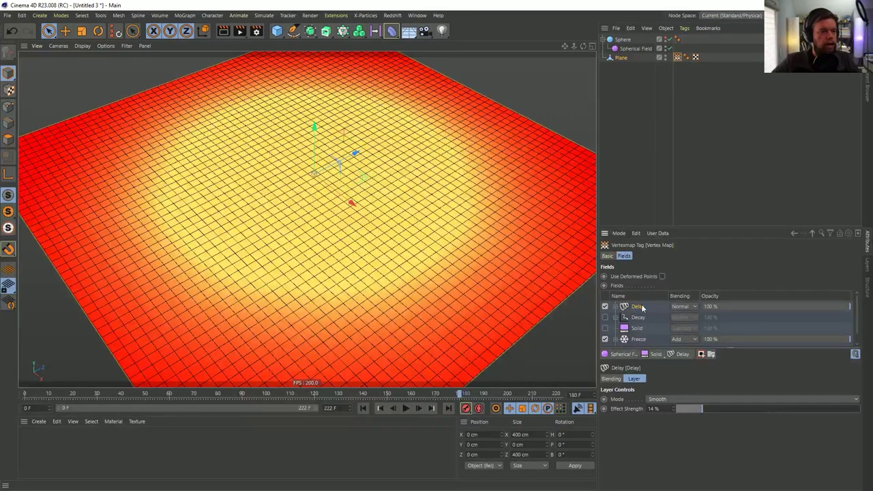
Set the Delay layer's blending to Subtract and replay the animation from its first frame
{"action": "left_click", "coordinate": [681, 306]}
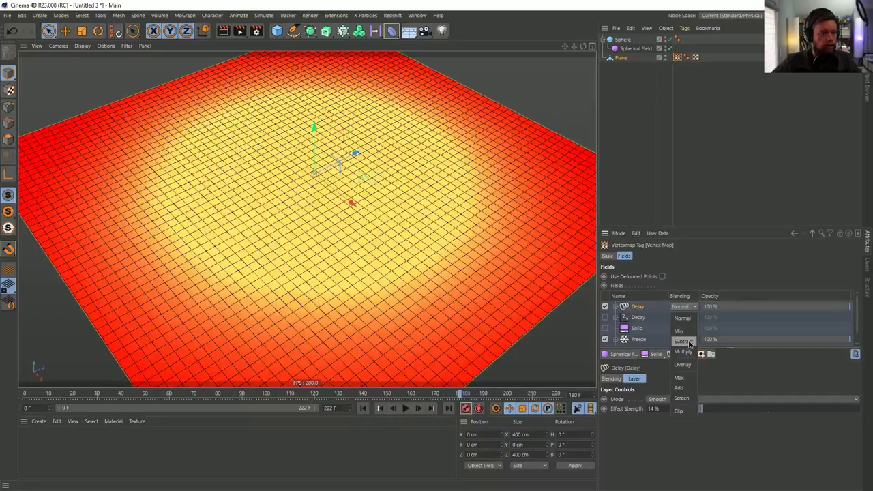
{"action": "left_click", "coordinate": [684, 341]}
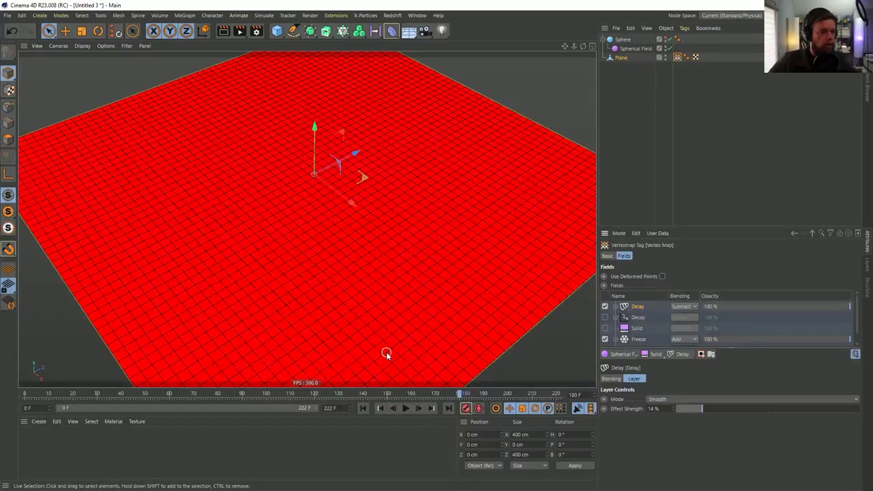
{"action": "left_click", "coordinate": [404, 408]}
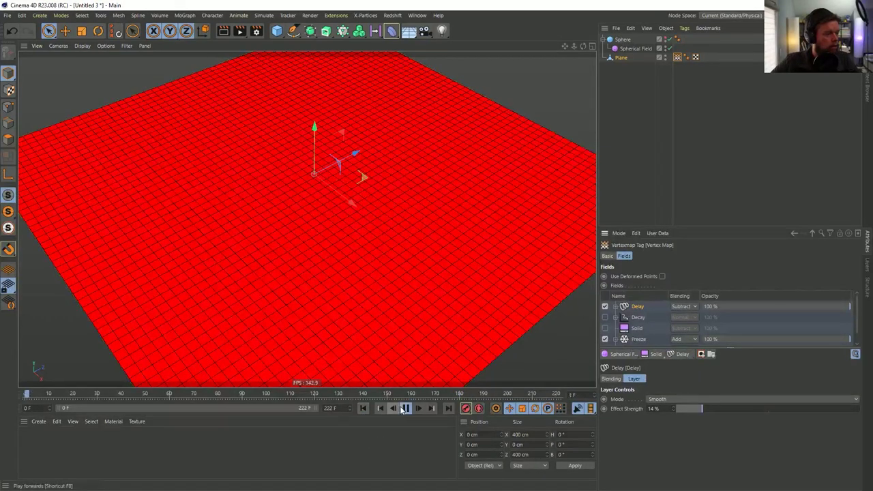
{"action": "left_click", "coordinate": [405, 408]}
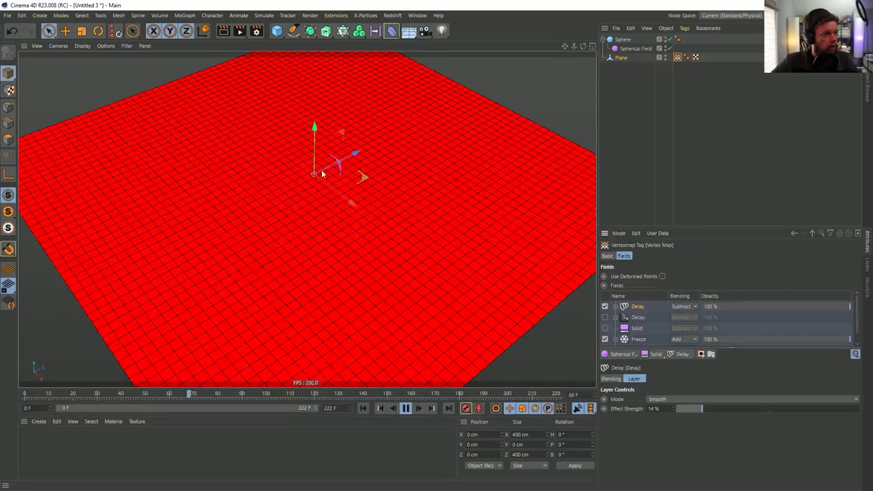
{"action": "left_click", "coordinate": [364, 408]}
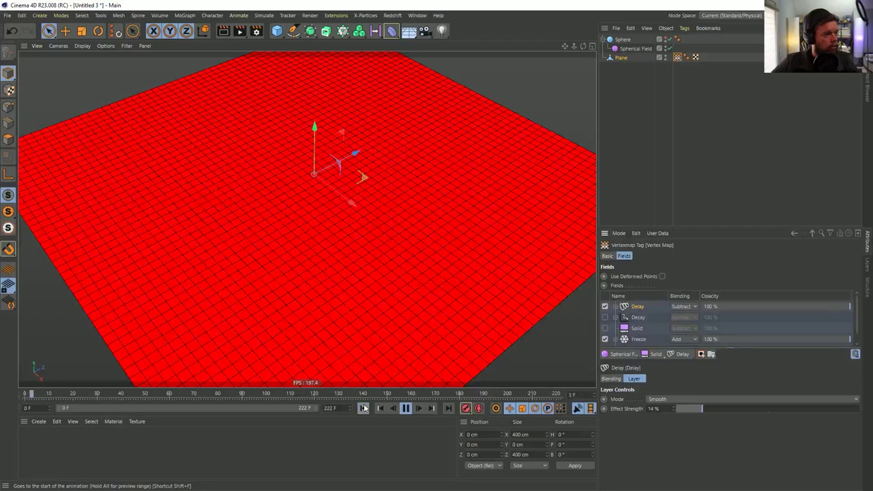
{"action": "left_click", "coordinate": [363, 408]}
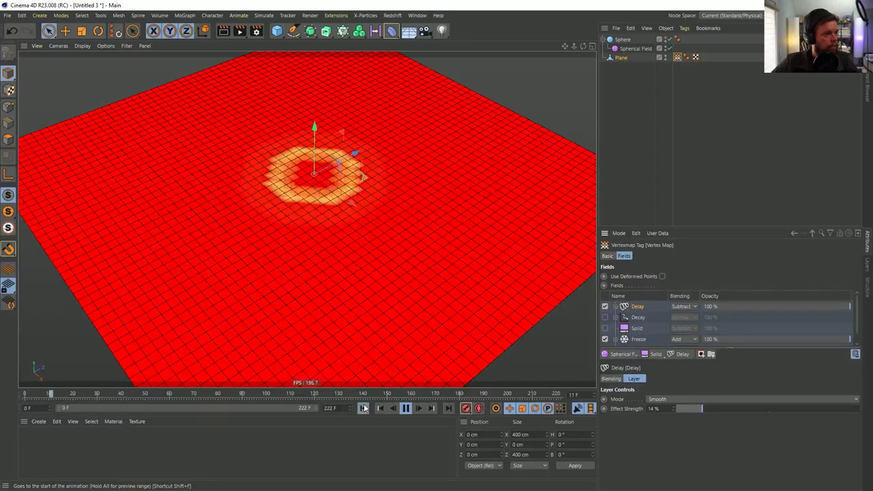
Test the subtracting Delay layer with effect strengths of 37% and 70%, restarting the animation for each
{"action": "left_click", "coordinate": [744, 408]}
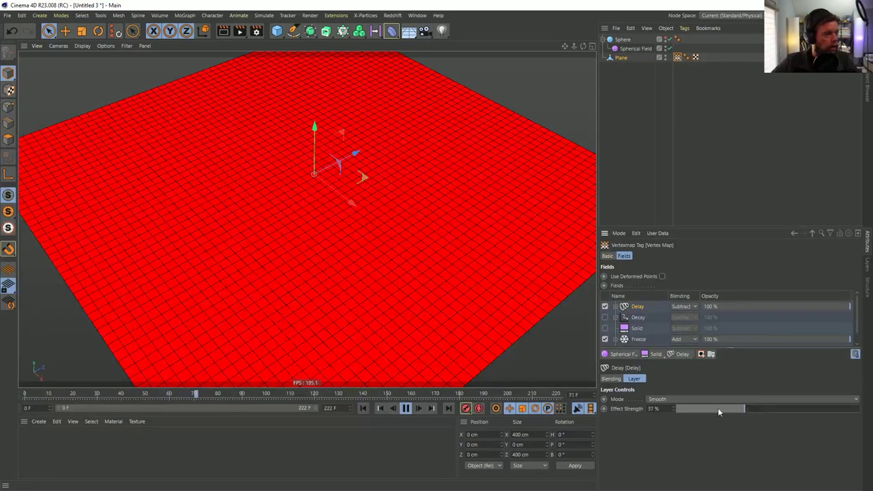
{"action": "left_click", "coordinate": [363, 407]}
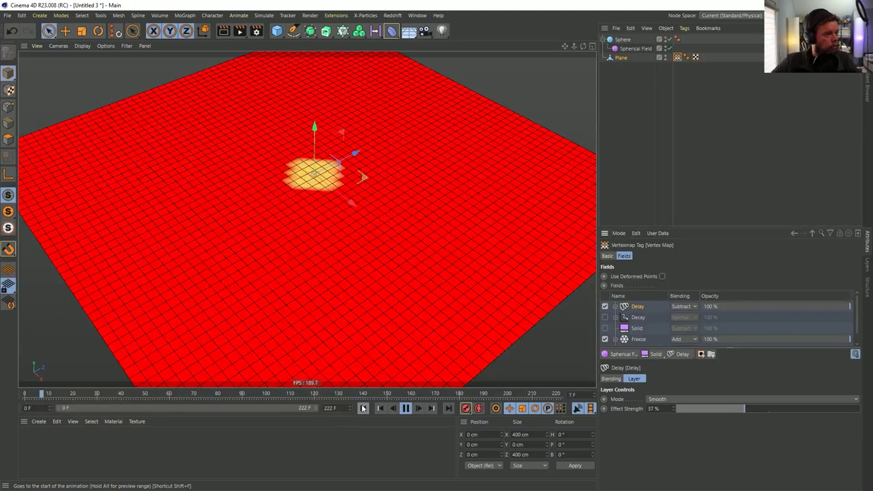
{"action": "left_click", "coordinate": [806, 410]}
{"action": "left_click", "coordinate": [364, 407]}
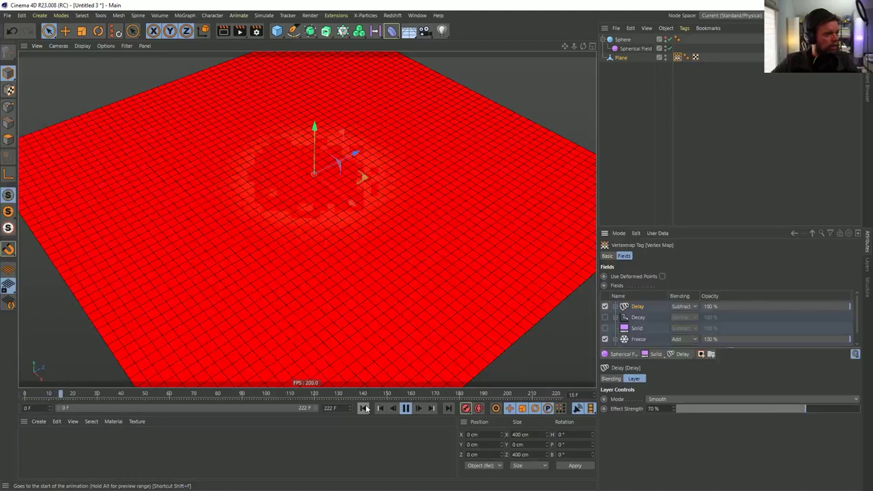
Turn off value clamping for the vertex map's fields and replay the animation, keeping the Delay blending at Subtract
{"action": "left_click", "coordinate": [681, 306]}
{"action": "left_click", "coordinate": [680, 307]}
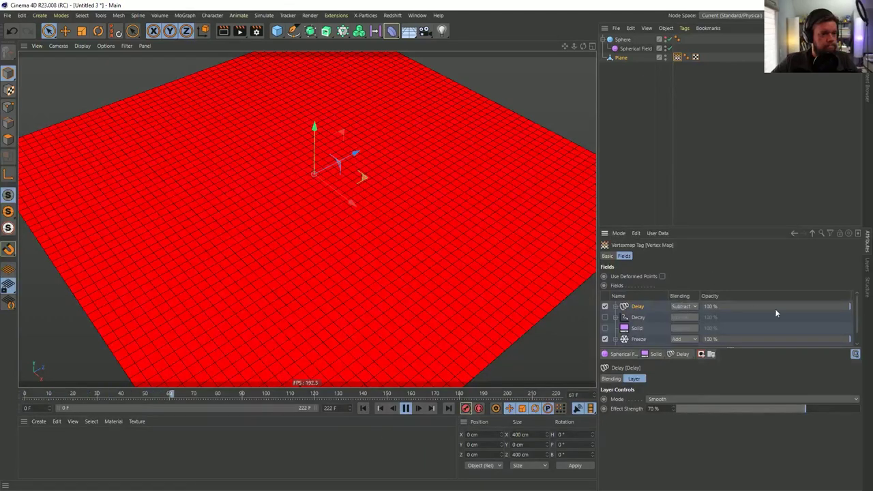
{"action": "left_click", "coordinate": [363, 408]}
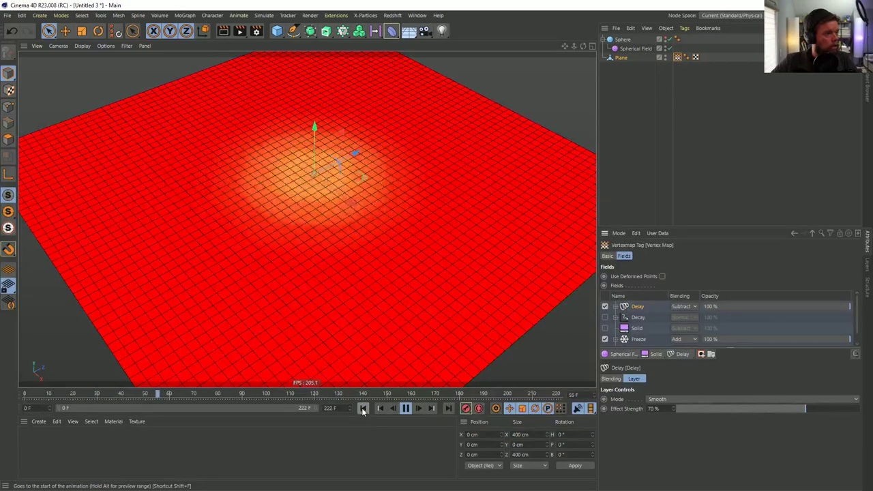
{"action": "left_click", "coordinate": [363, 408]}
{"action": "left_click", "coordinate": [690, 308]}
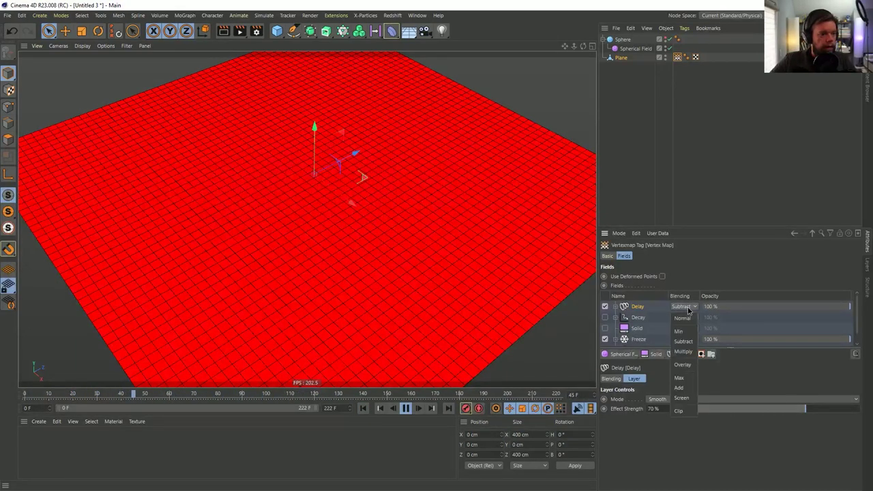
{"action": "left_click", "coordinate": [686, 263]}
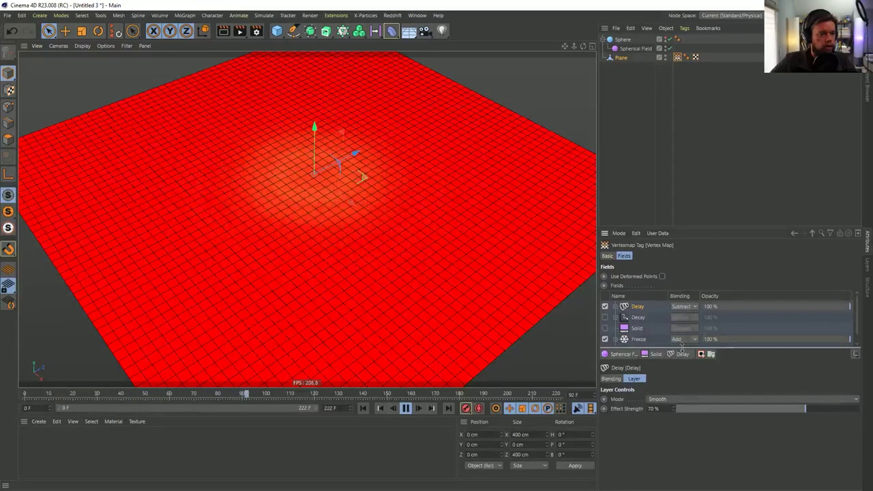
Enlarge the field list and enable Subfields Only on the Freeze layer
{"action": "left_click_drag", "start_coordinate": [682, 351], "coordinate": [680, 402]}
{"action": "left_click", "coordinate": [634, 339]}
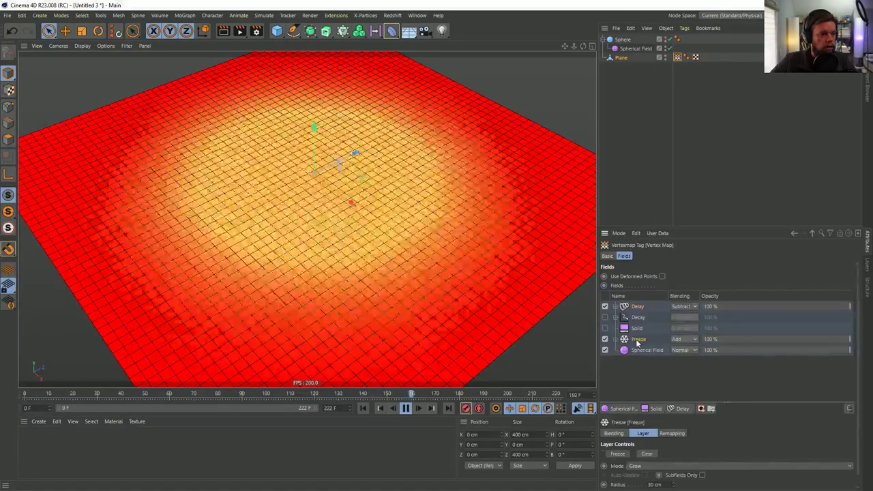
{"action": "left_click", "coordinate": [701, 475]}
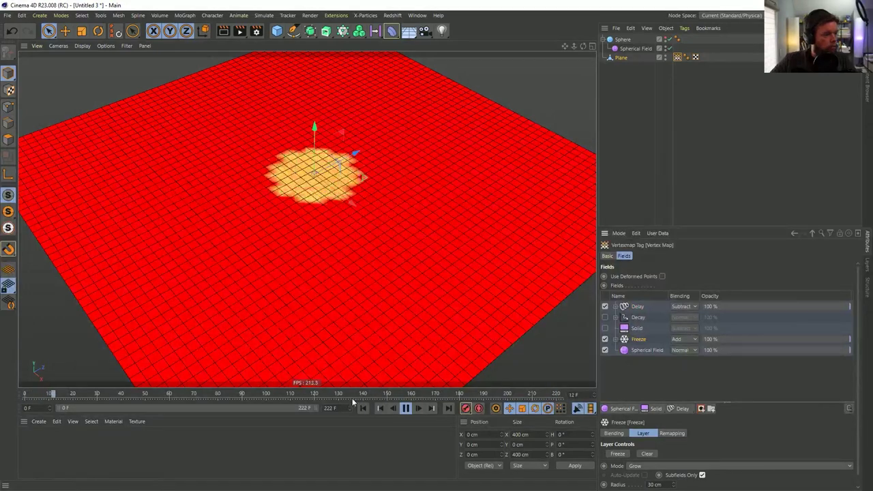
Try lowering the Delay layer's opacity to 77.2%, replay the animation and check the layer's Effect Strength sub-entry
{"action": "left_click", "coordinate": [638, 306]}
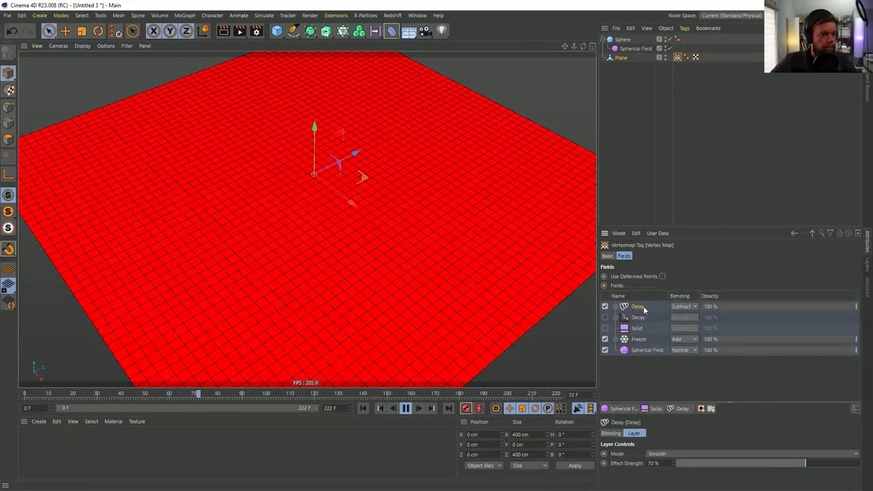
{"action": "left_click", "coordinate": [822, 307]}
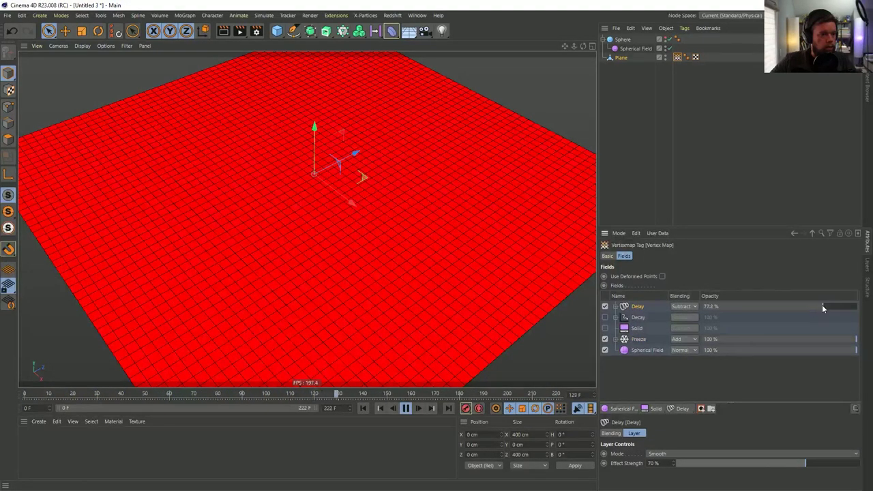
{"action": "left_click", "coordinate": [363, 408]}
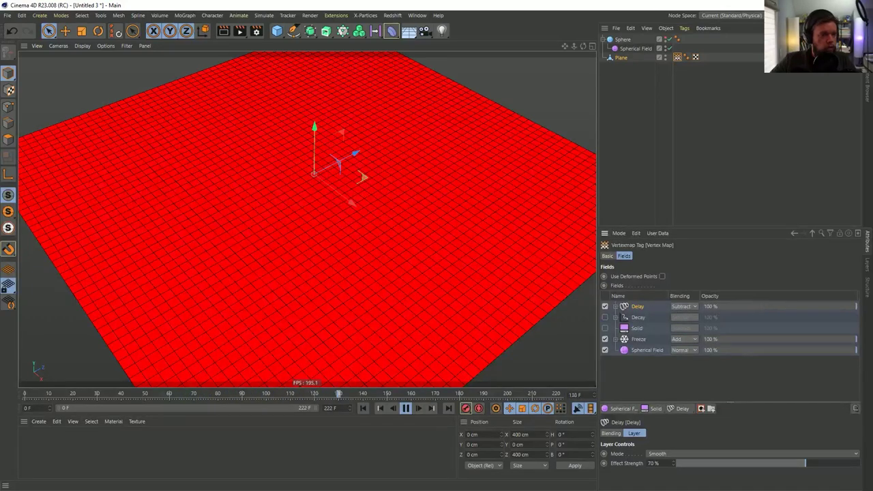
{"action": "left_click", "coordinate": [617, 306]}
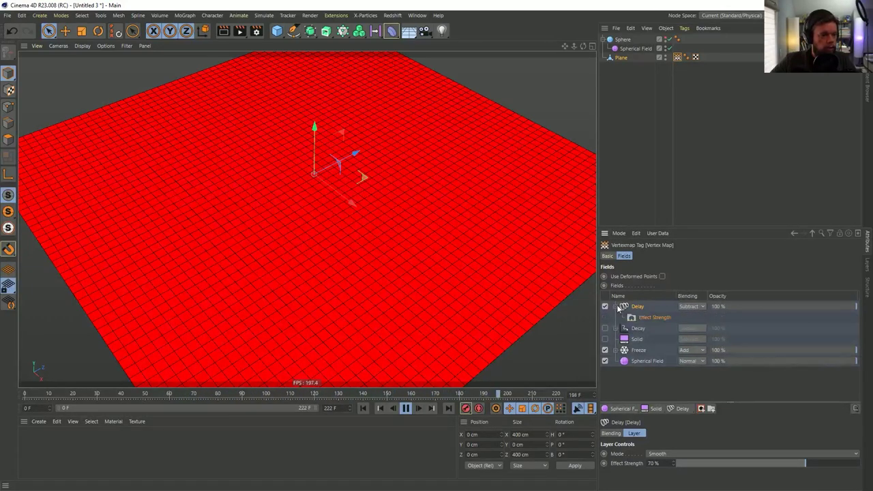
{"action": "left_click", "coordinate": [616, 307]}
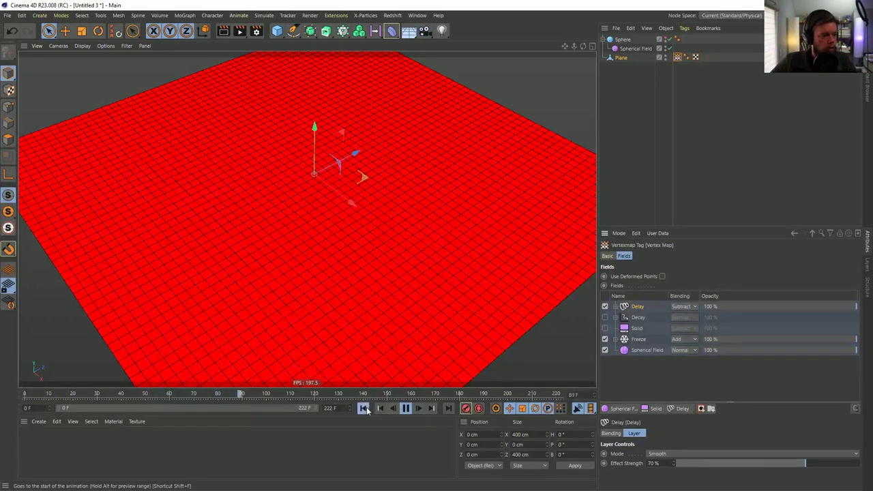
Disable the Delay layer, turn off Subfields Only on the Freeze layer and replay the animation
{"action": "left_click", "coordinate": [605, 307]}
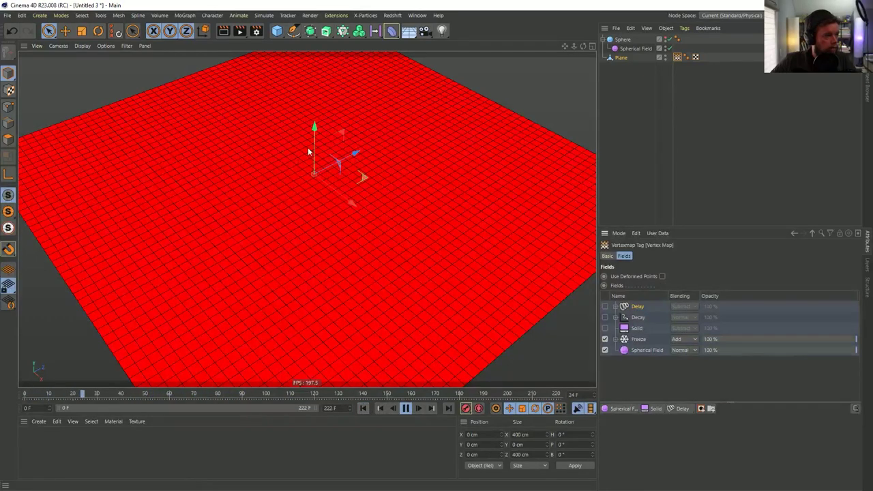
{"action": "left_click", "coordinate": [635, 342]}
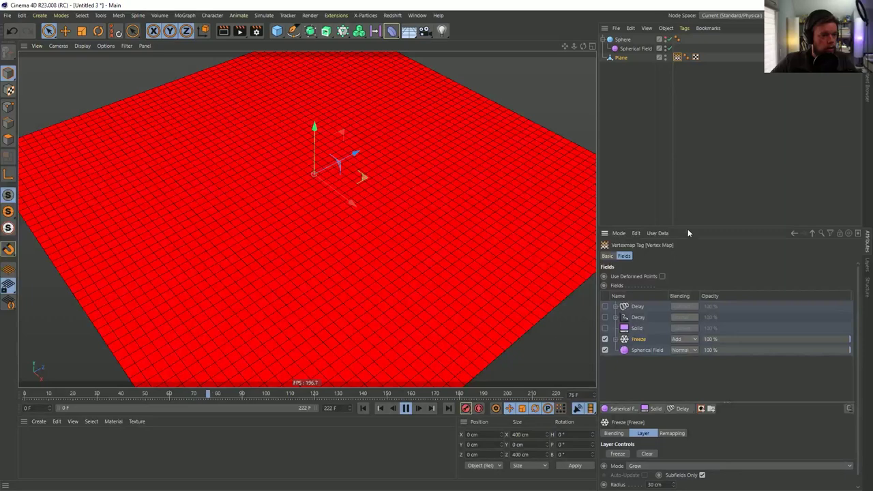
{"action": "left_click", "coordinate": [702, 475]}
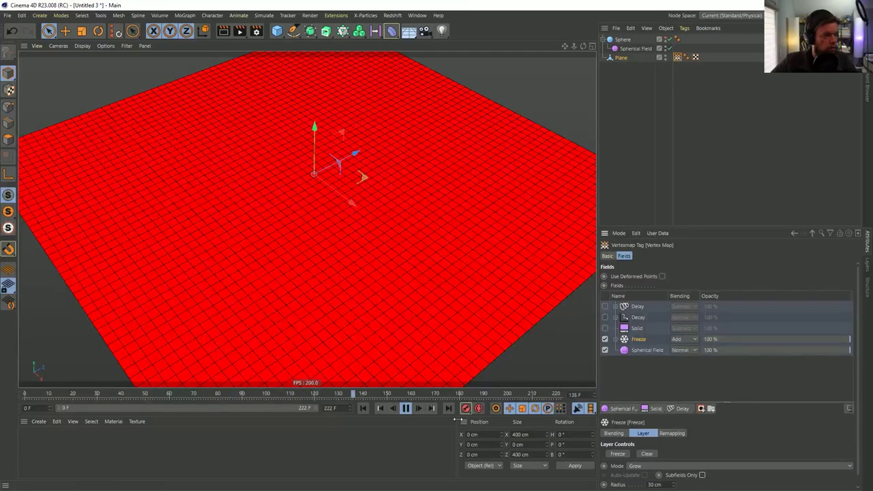
{"action": "left_click", "coordinate": [362, 408]}
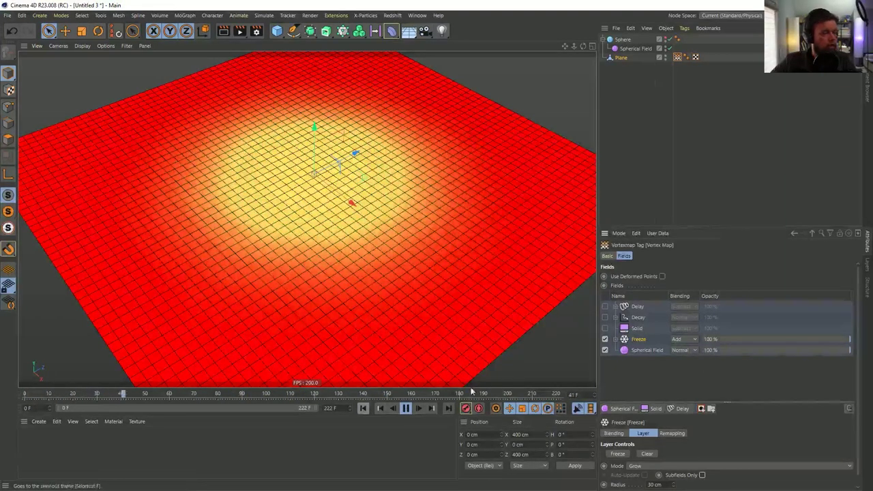
Re-enable the Delay layer, set its effect strength to 100% and replay the animation from the start
{"action": "left_click", "coordinate": [604, 306]}
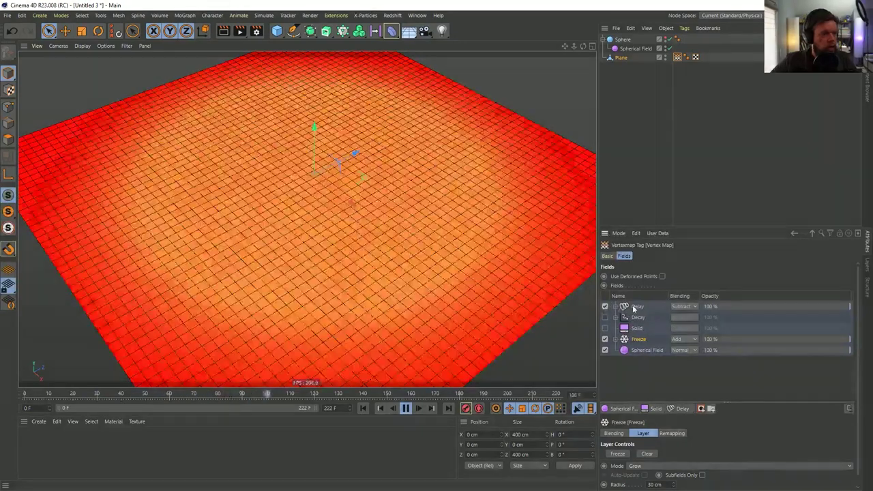
{"action": "left_click", "coordinate": [635, 307]}
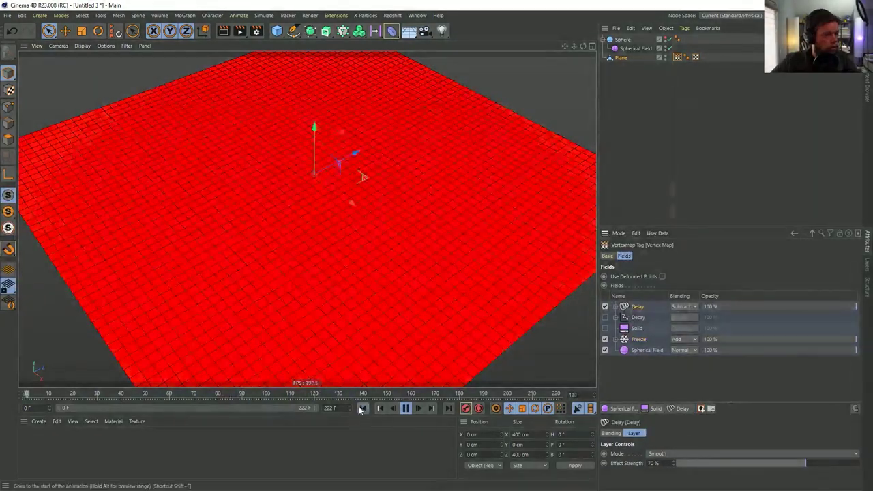
{"action": "left_click", "coordinate": [362, 408]}
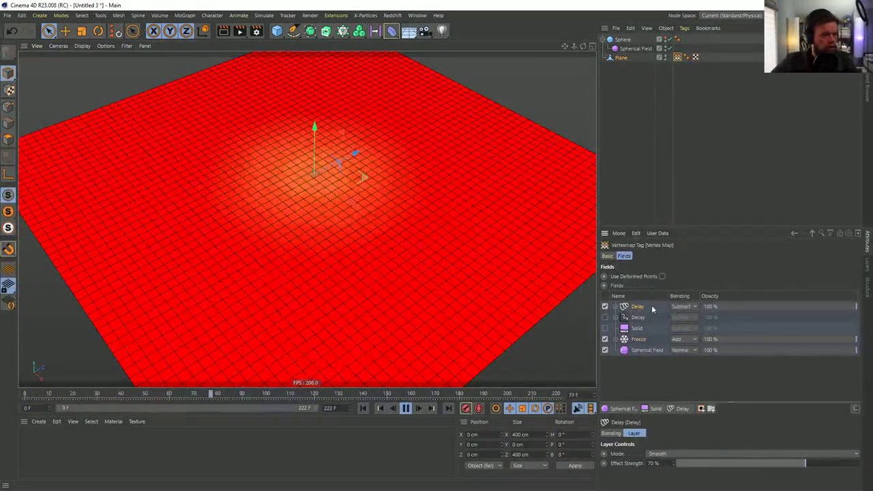
{"action": "left_click_drag", "start_coordinate": [805, 463], "coordinate": [859, 464]}
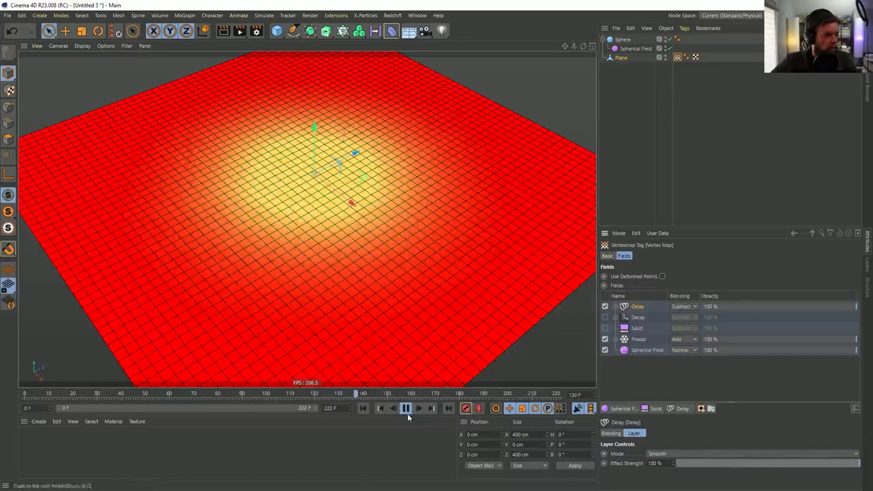
{"action": "left_click", "coordinate": [363, 408]}
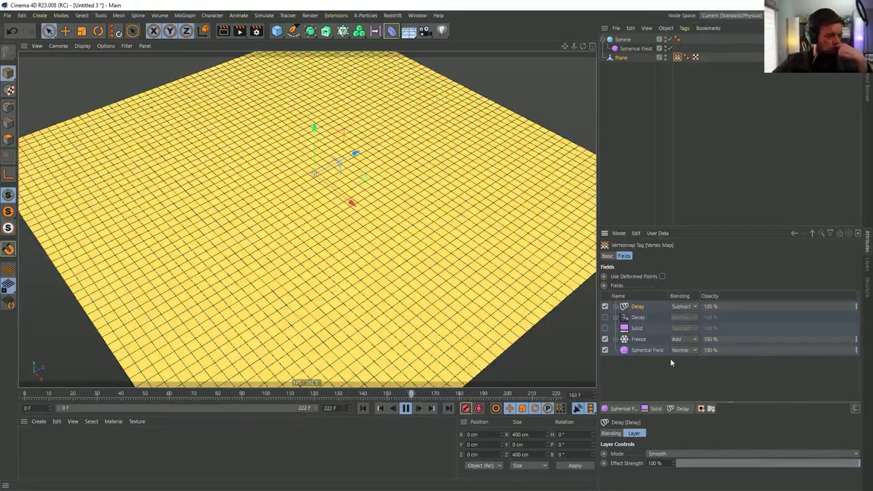
Give the attribute settings more height, turn value clamping back on and restart the animation
{"action": "left_click_drag", "start_coordinate": [680, 231], "coordinate": [705, 142]}
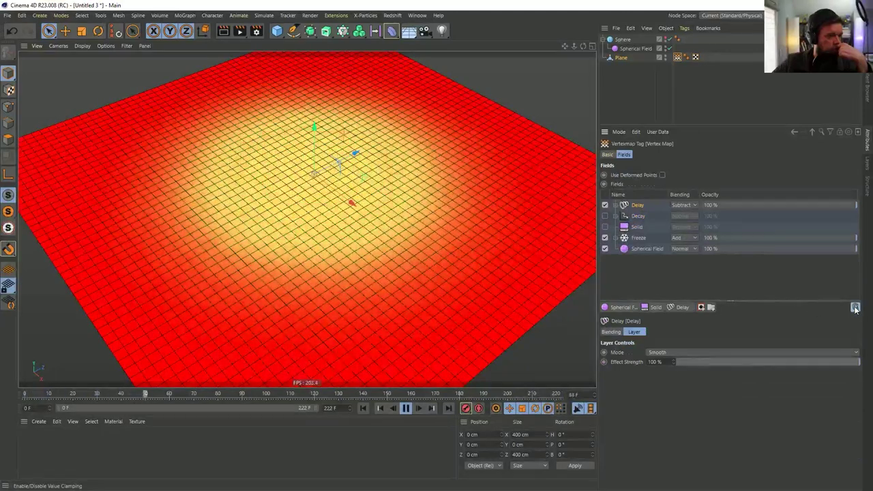
{"action": "left_click", "coordinate": [364, 408]}
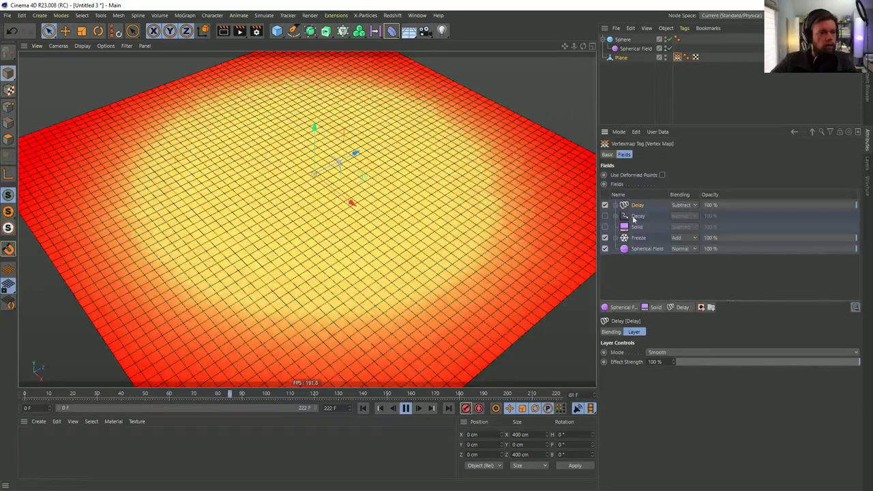
Compare the Freeze and Delay layer settings, reset the animation to the start and delete the Delay layer
{"action": "left_click", "coordinate": [641, 238]}
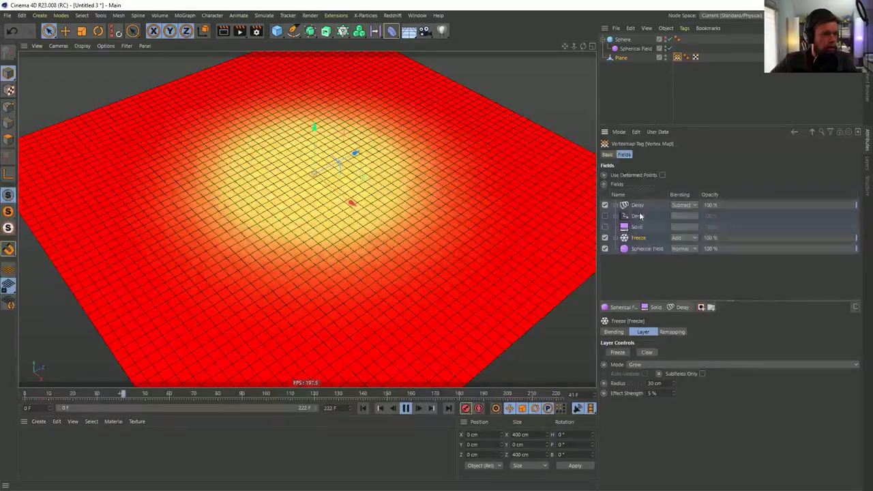
{"action": "left_click", "coordinate": [639, 205]}
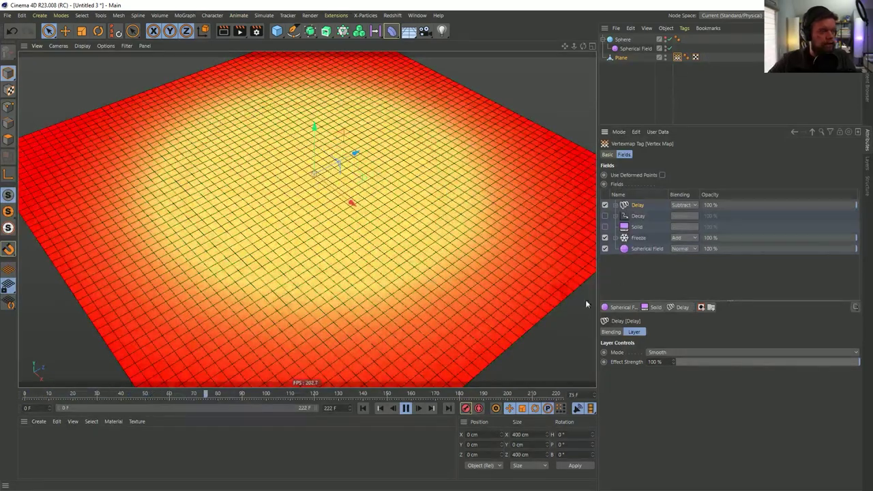
{"action": "left_click", "coordinate": [363, 408]}
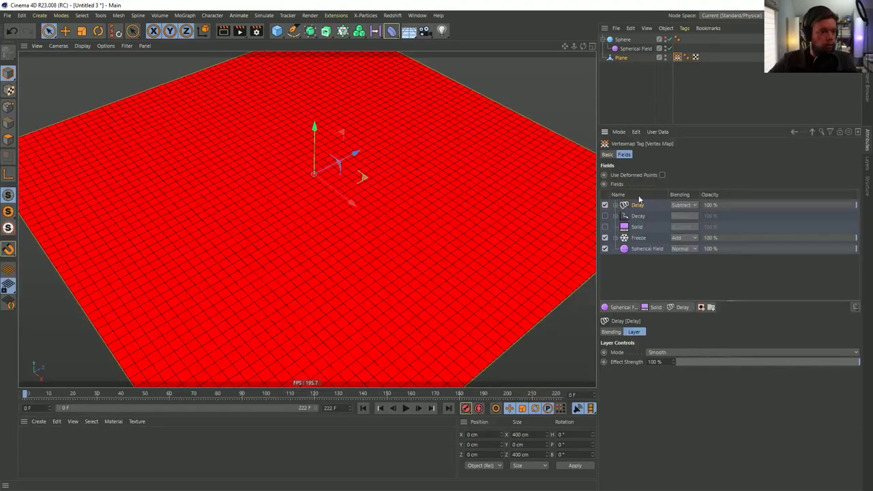
{"action": "key", "text": "Delete"}
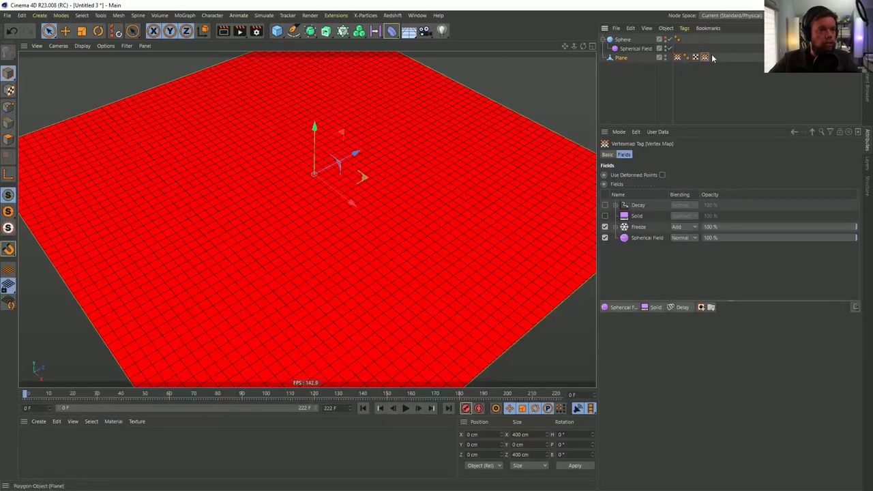
Duplicate the Plane's vertex map tag, clear all field layers from the copy and reselect the original tag
{"action": "key", "text": "ctrl+a"}
{"action": "key", "text": "Delete"}
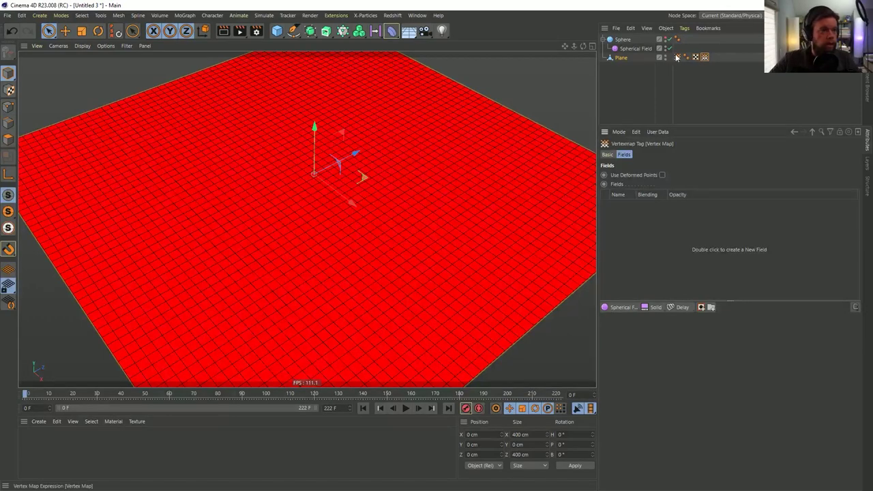
{"action": "key", "text": "ctrl+z"}
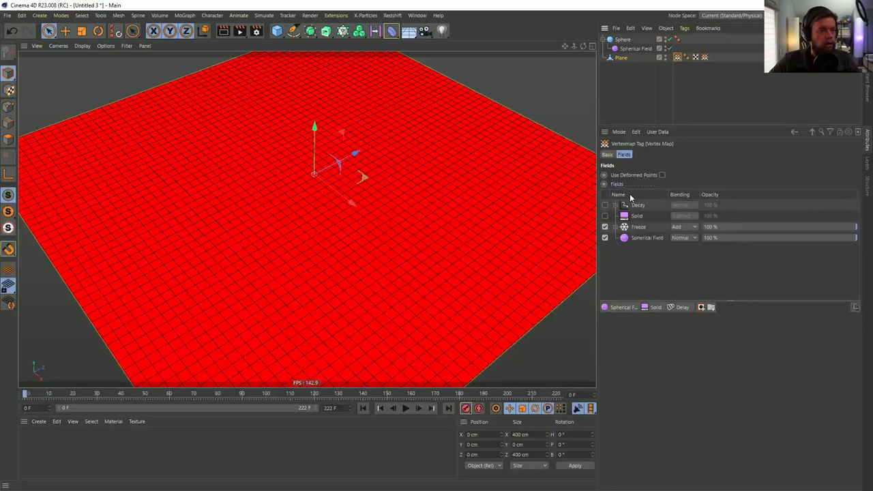
Rename the Plane's original vertex map tag to Map1 and the duplicated tag to Map2
{"action": "left_click", "coordinate": [607, 155]}
{"action": "key", "text": "ctrl+a"}
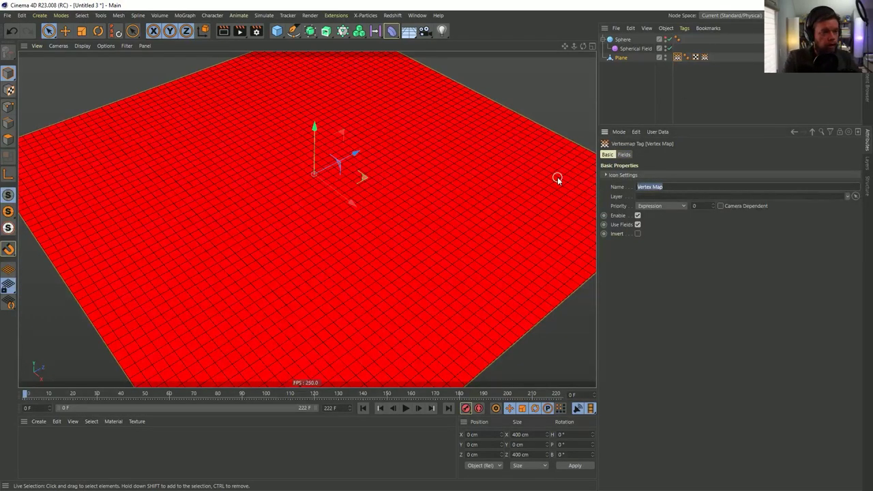
{"action": "type", "text": "Map1"}
{"action": "key", "text": "Return"}
{"action": "left_click", "coordinate": [706, 57]}
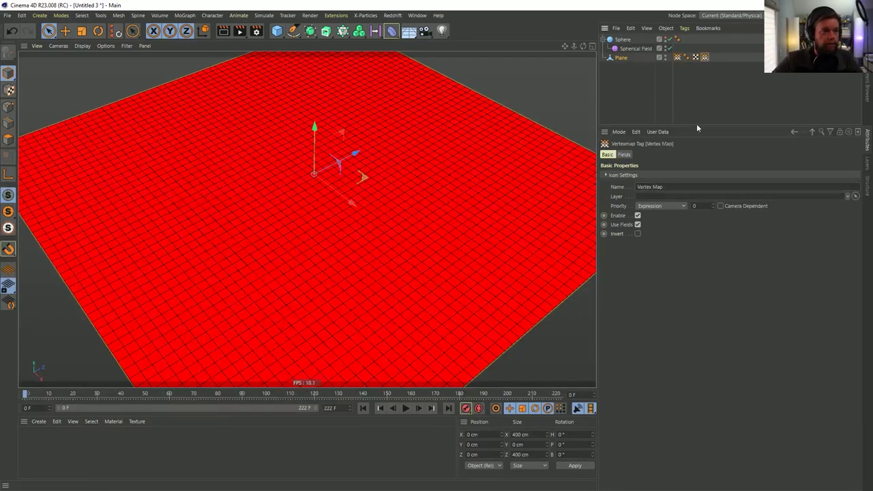
{"action": "type", "text": "Map2"}
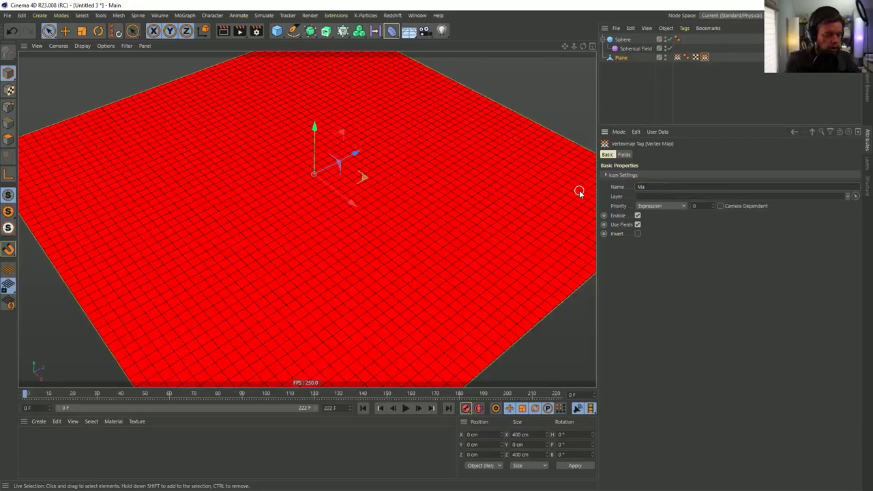
{"action": "key", "text": "Return"}
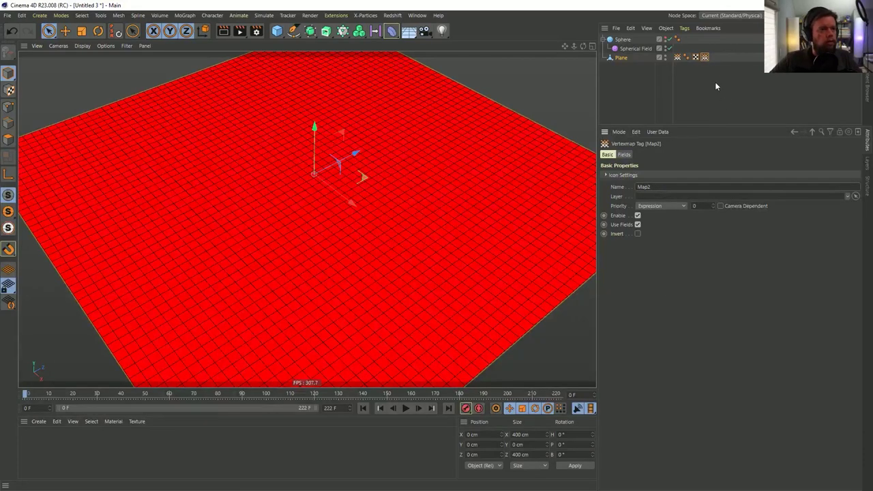
Add the Map1 tag as a field layer in Map2 and replay the animation from the start
{"action": "left_click", "coordinate": [624, 155]}
{"action": "left_click_drag", "start_coordinate": [677, 57], "coordinate": [662, 228]}
{"action": "left_click", "coordinate": [637, 206]}
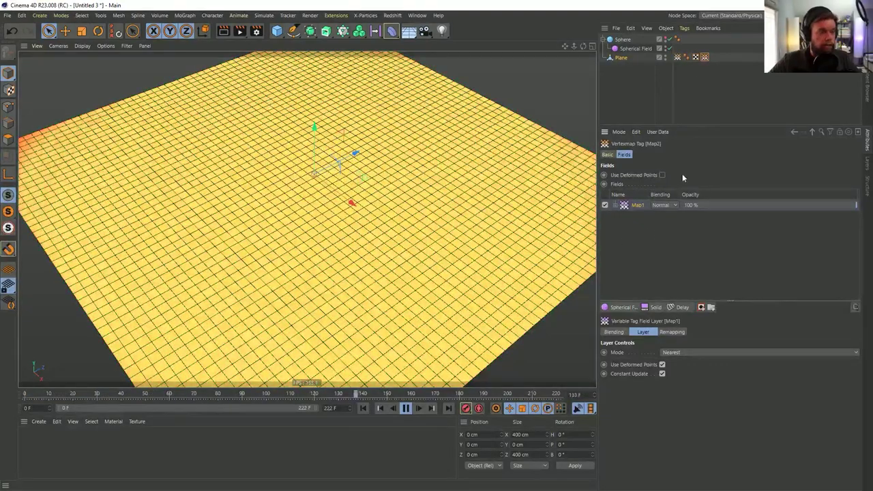
{"action": "left_click", "coordinate": [363, 408]}
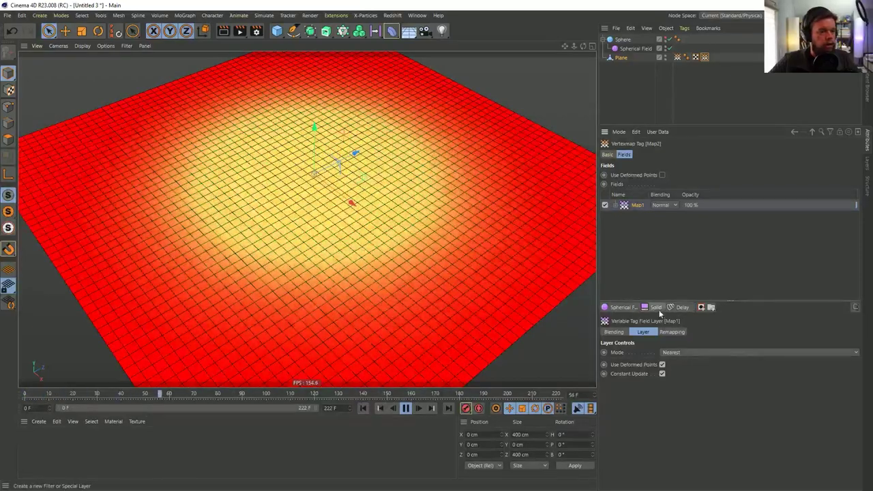
Add a Delay layer above Map1 in Map2's fields, set its blending to Subtract and replay the animation
{"action": "left_click", "coordinate": [682, 307]}
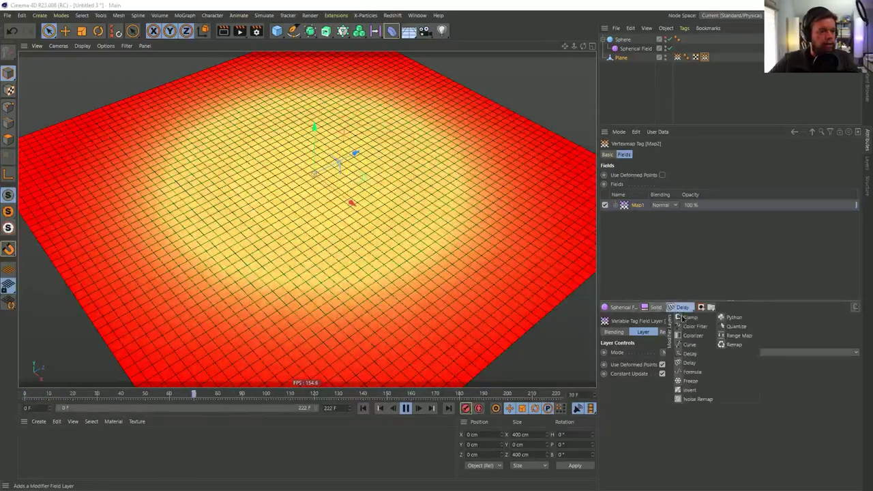
{"action": "left_click", "coordinate": [691, 363]}
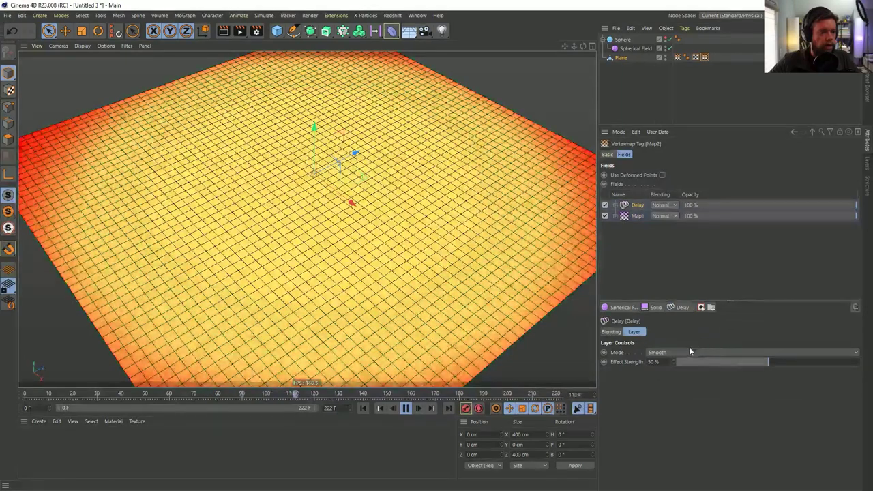
{"action": "left_click", "coordinate": [664, 206]}
{"action": "left_click", "coordinate": [670, 241]}
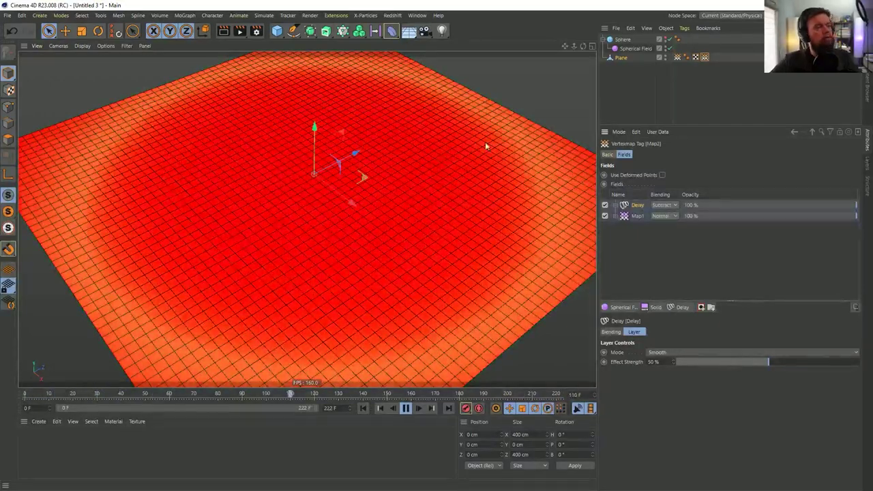
{"action": "left_click", "coordinate": [363, 408]}
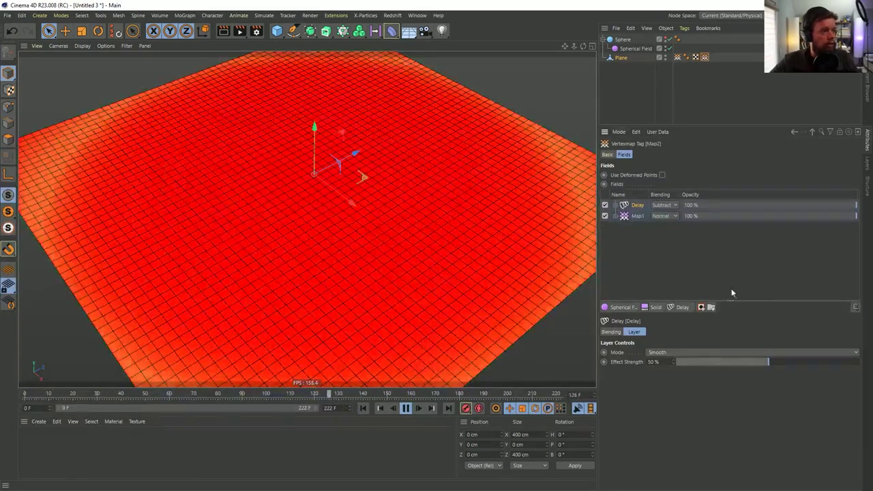
Try an effect strength of 5% on Map2's Delay layer and replay the animation
{"action": "left_click", "coordinate": [685, 362]}
{"action": "left_click", "coordinate": [363, 408]}
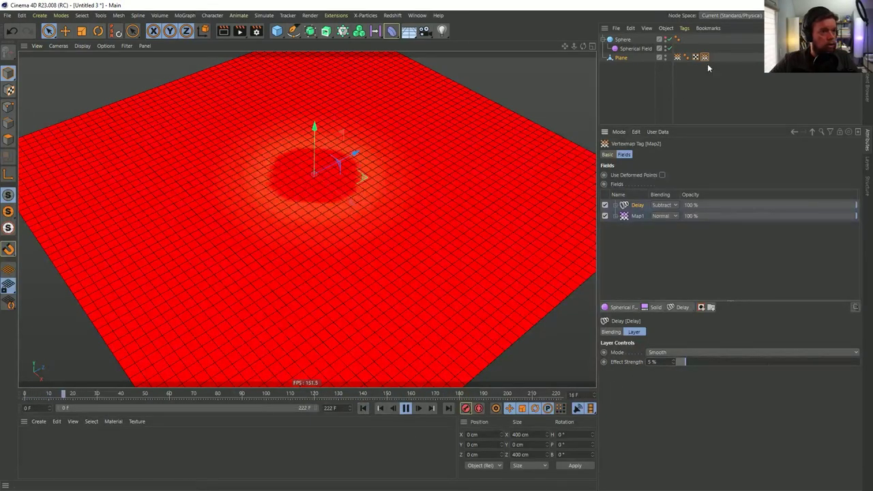
{"action": "left_click", "coordinate": [364, 407]}
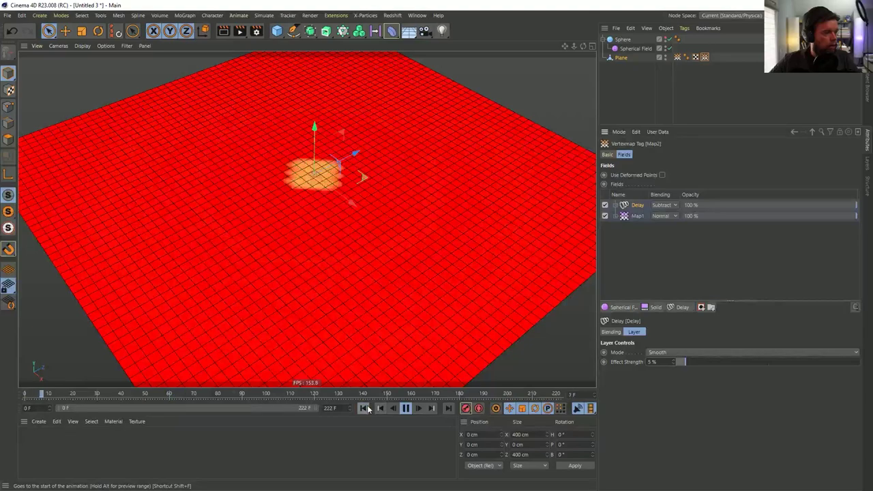
Delete Map1's disabled Decay and Solid layers, set the Freeze effect strength to 10% and replay the animation
{"action": "left_click", "coordinate": [681, 58]}
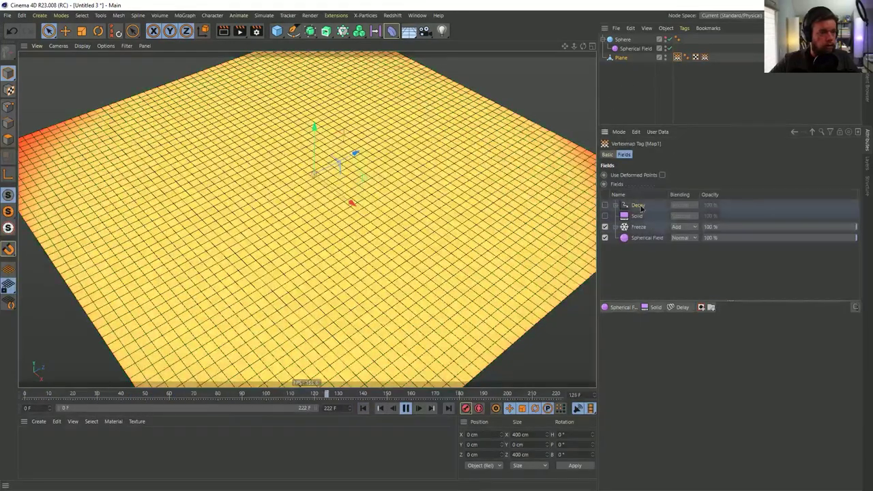
{"action": "key", "text": "Delete"}
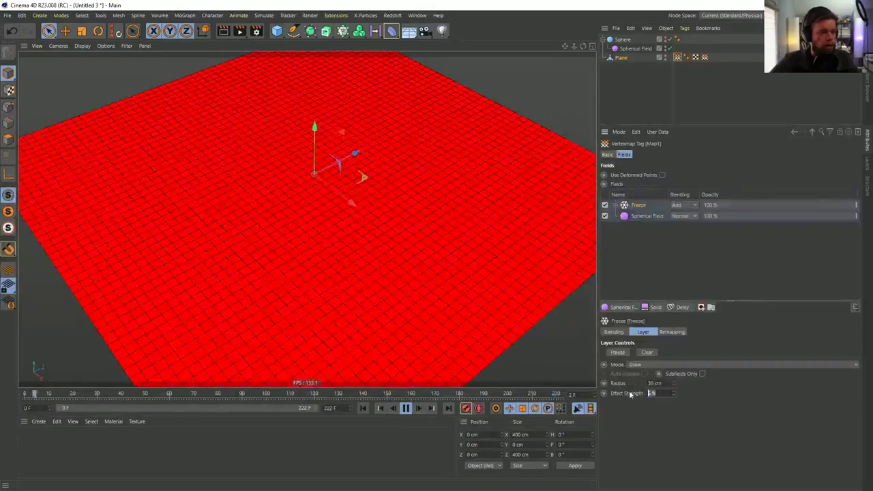
{"action": "left_click_drag", "start_coordinate": [674, 394], "coordinate": [746, 416]}
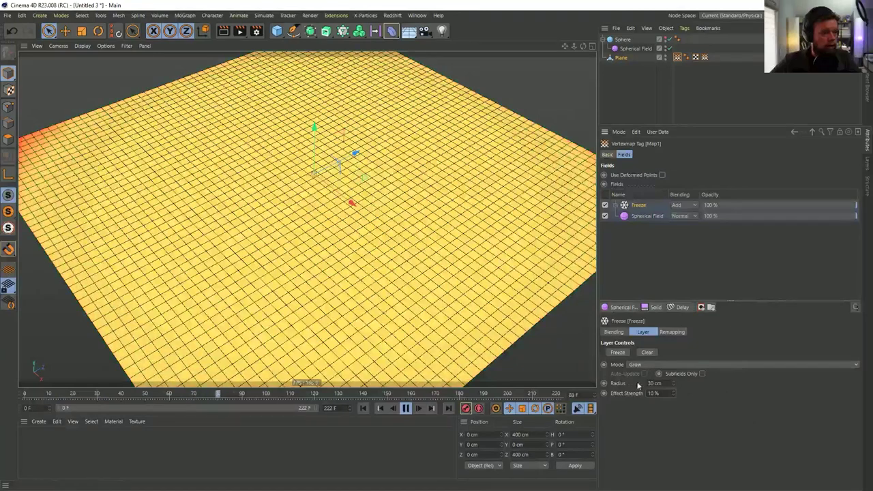
{"action": "left_click", "coordinate": [363, 408]}
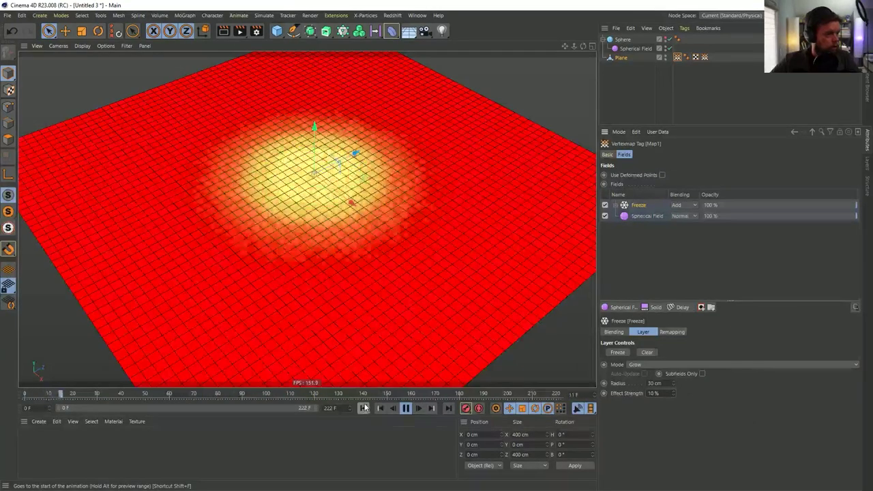
Replay the animation with Map2 shown and set its Delay layer's effect strength to 25%
{"action": "left_click", "coordinate": [706, 57]}
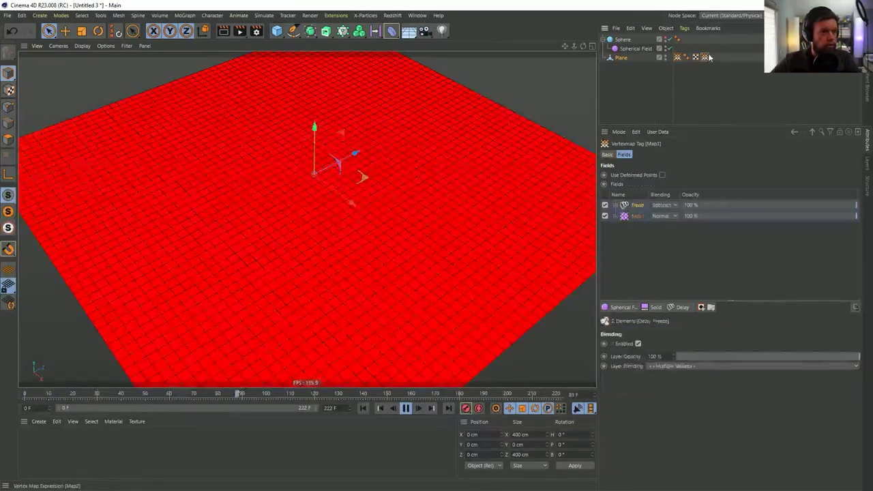
{"action": "left_click", "coordinate": [363, 408]}
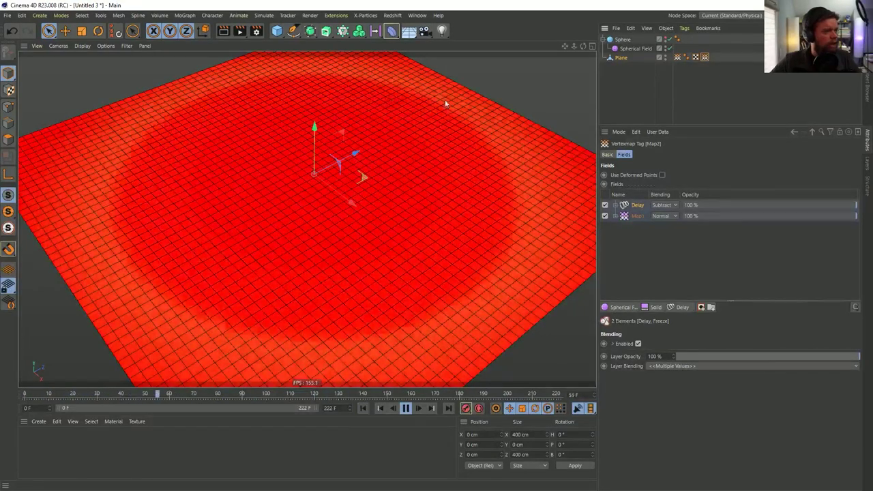
{"action": "left_click", "coordinate": [638, 205]}
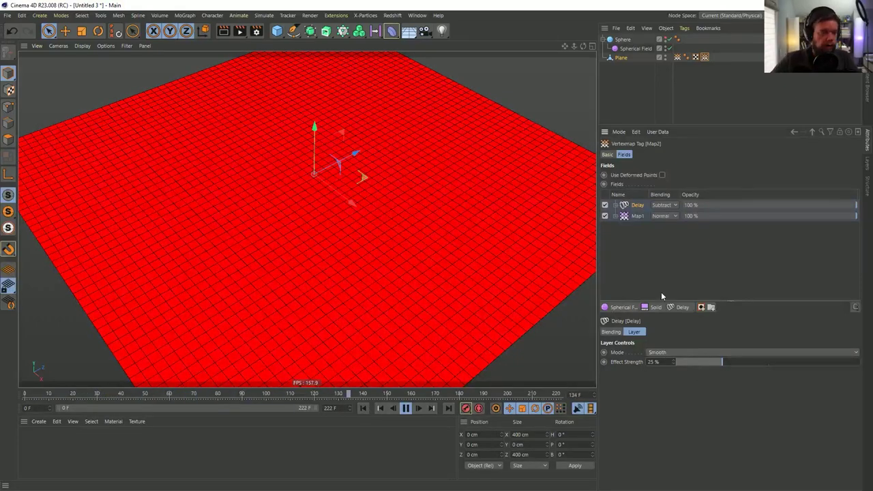
Add a Curve layer above the Delay in Map2's fields and pause the animation
{"action": "left_click", "coordinate": [682, 307]}
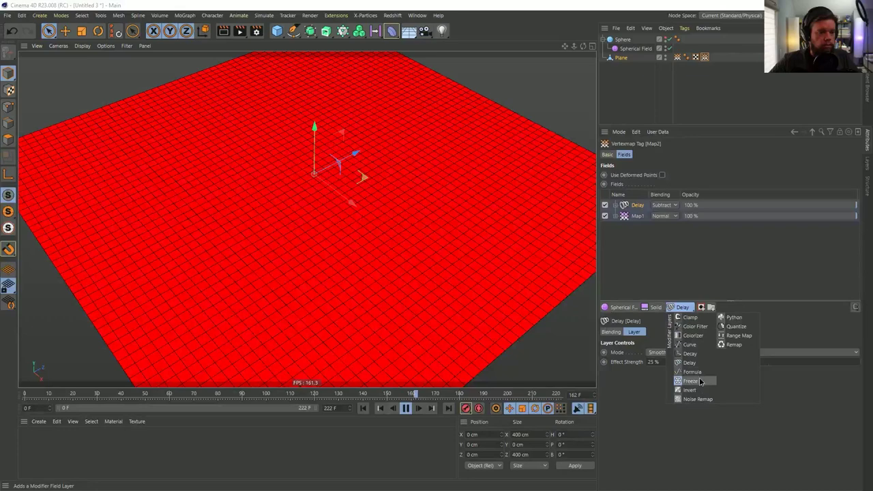
{"action": "left_click", "coordinate": [695, 344]}
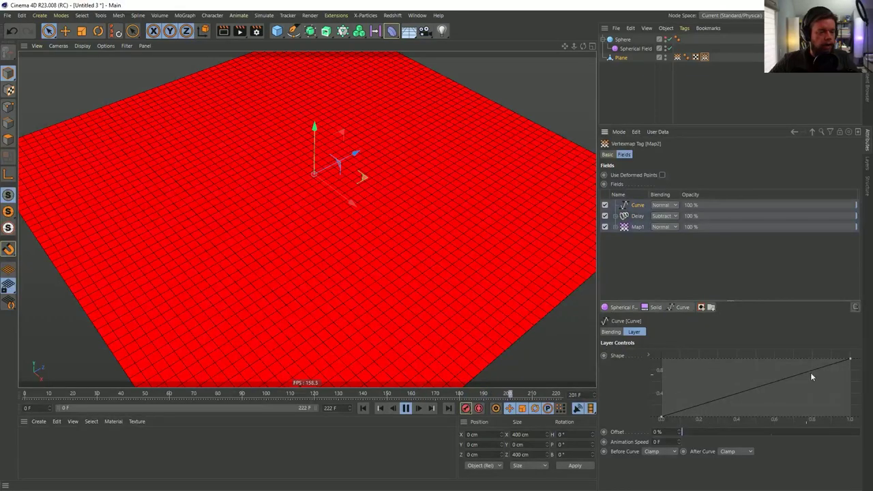
{"action": "key", "text": "F8"}
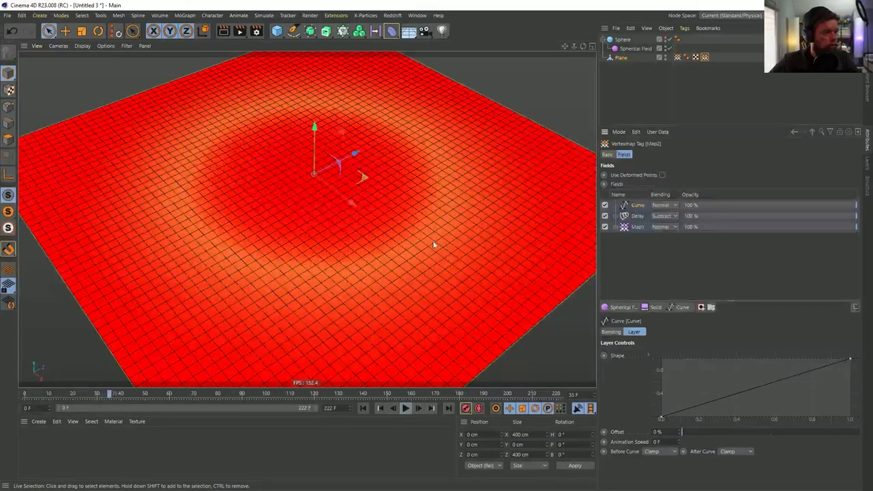
Steepen the Curve layer's shape by moving its end point to about 0.25 horizontally, replaying the animation to check
{"action": "left_click_drag", "start_coordinate": [852, 362], "coordinate": [826, 367]}
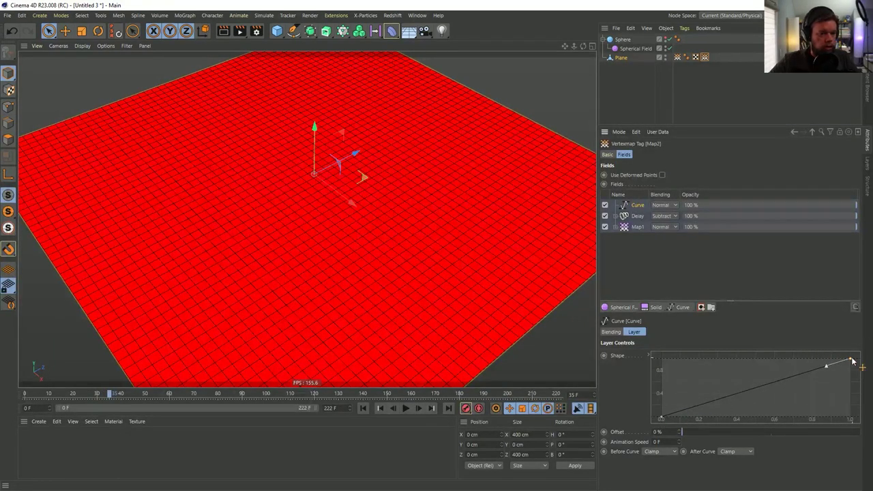
{"action": "left_click", "coordinate": [405, 408]}
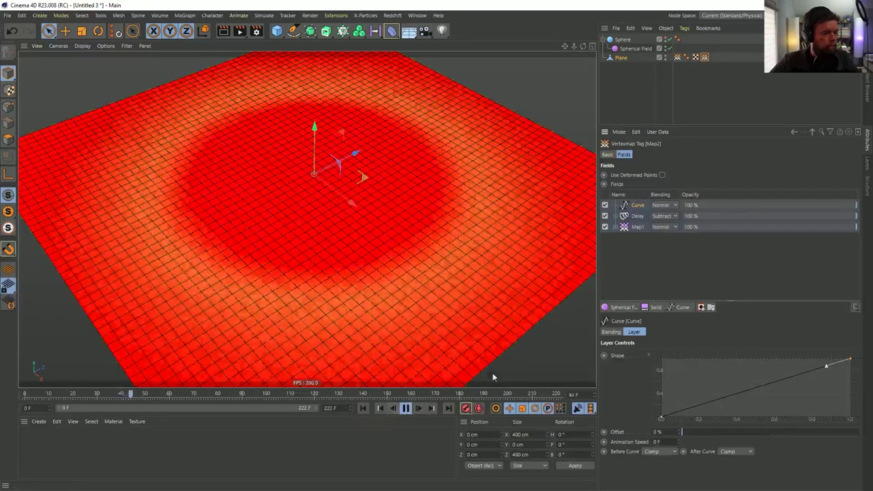
{"action": "left_click_drag", "start_coordinate": [849, 360], "coordinate": [726, 342]}
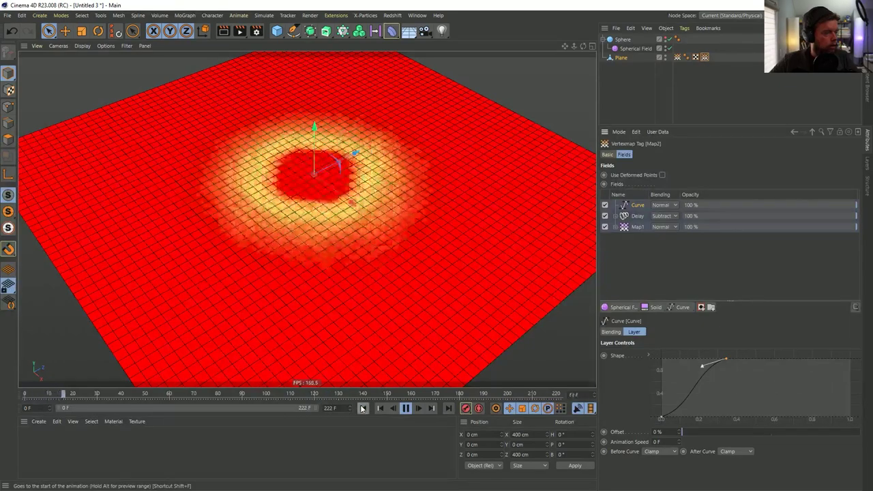
{"action": "left_click_drag", "start_coordinate": [723, 359], "coordinate": [705, 354]}
{"action": "left_click", "coordinate": [364, 408]}
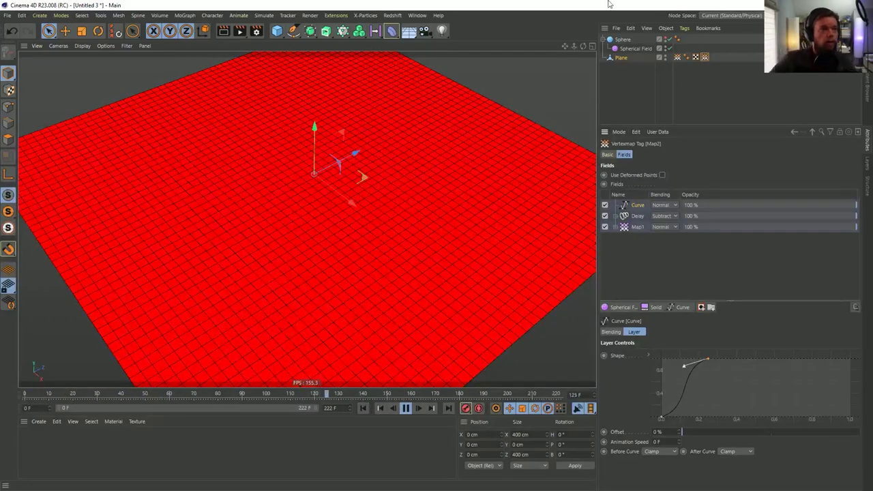
Remove the sphere's Y position keyframes, set its Y position to 0 cm and browse the tags available for it
{"action": "left_click", "coordinate": [621, 39]}
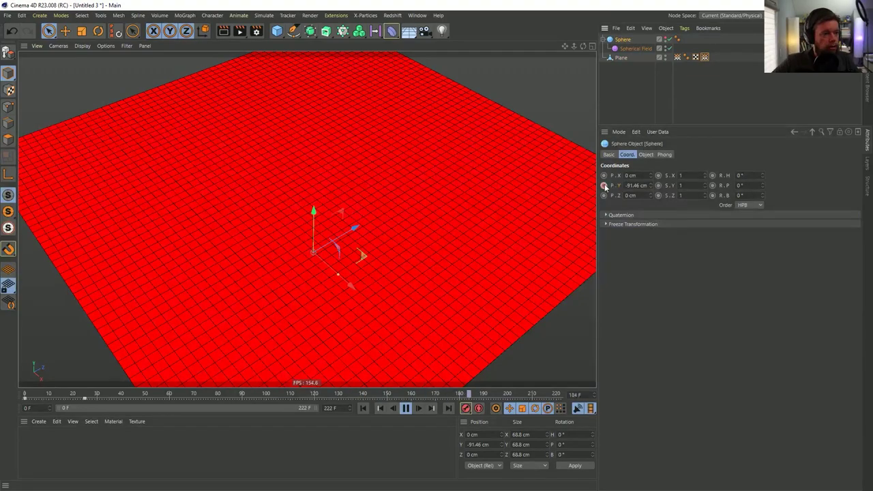
{"action": "right_click", "coordinate": [622, 41]}
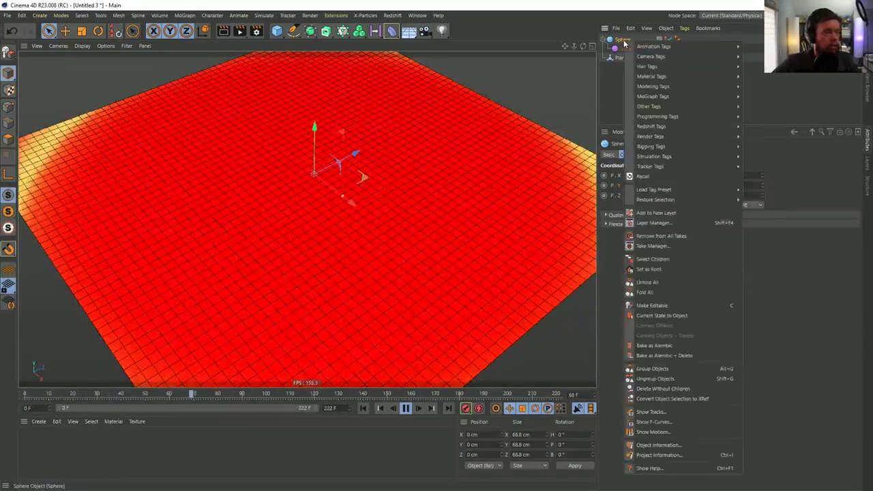
{"action": "left_click", "coordinate": [796, 153]}
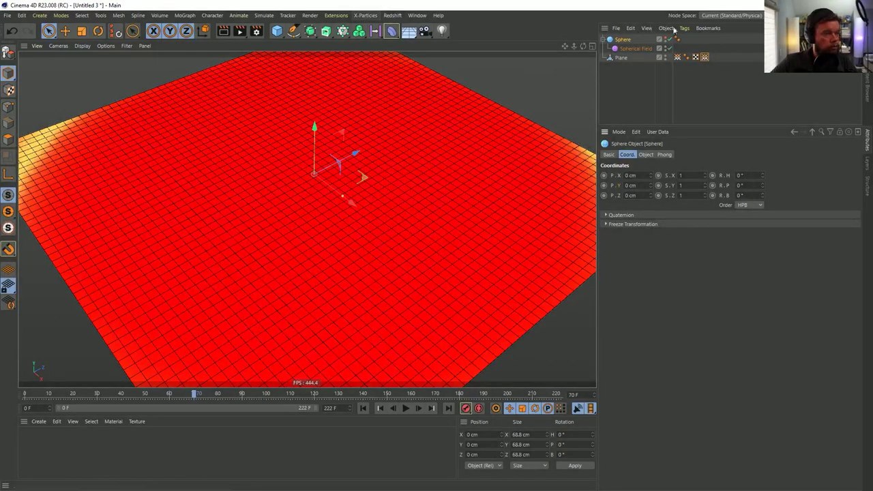
Rewind to frame 0 and delete the plane's two vertex maps and the sphere's Spherical Field
{"action": "left_click", "coordinate": [677, 57]}
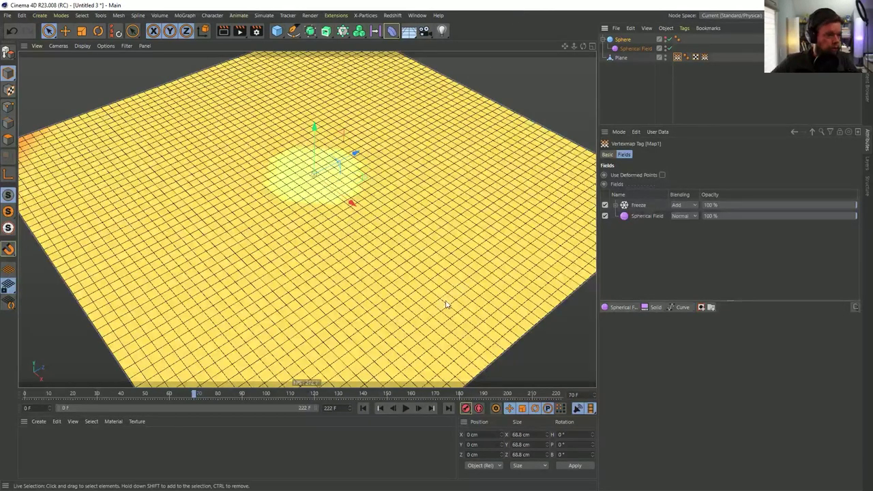
{"action": "left_click", "coordinate": [362, 408]}
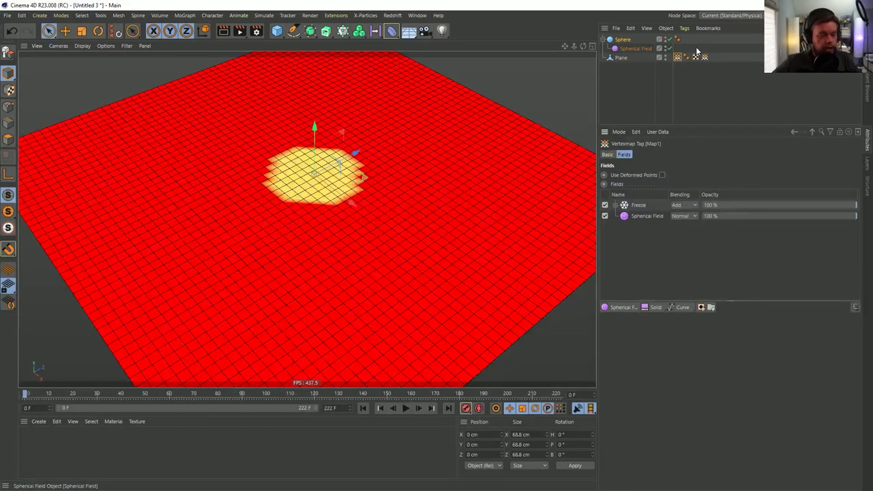
{"action": "left_click", "coordinate": [623, 40]}
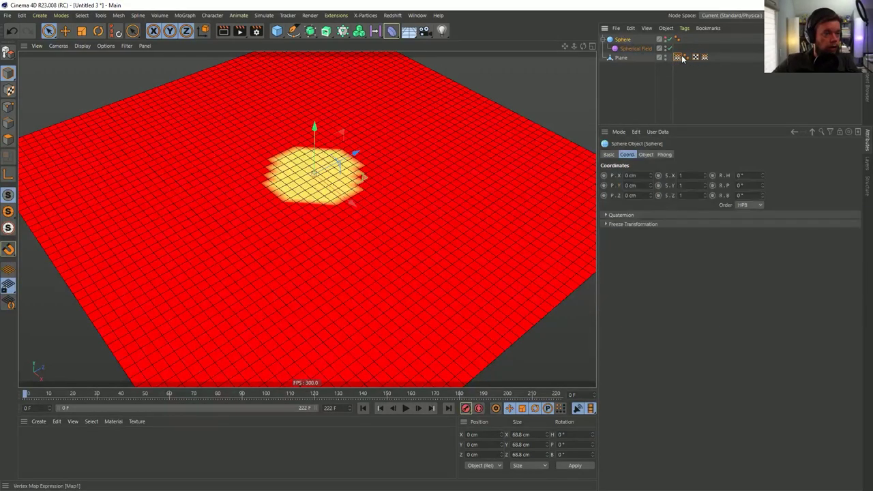
{"action": "left_click", "coordinate": [677, 58]}
{"action": "key", "text": "Delete"}
{"action": "left_click", "coordinate": [693, 58]}
{"action": "key", "text": "Delete"}
{"action": "left_click", "coordinate": [630, 49]}
{"action": "key", "text": "Delete"}
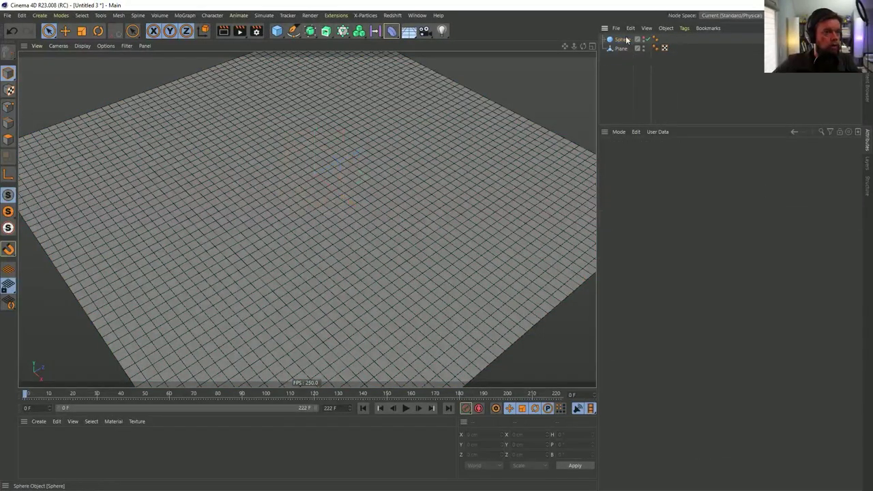
Make the sphere visible in the viewport and add a Vibrate animation tag to it
{"action": "left_click", "coordinate": [642, 39]}
{"action": "left_click", "coordinate": [622, 39]}
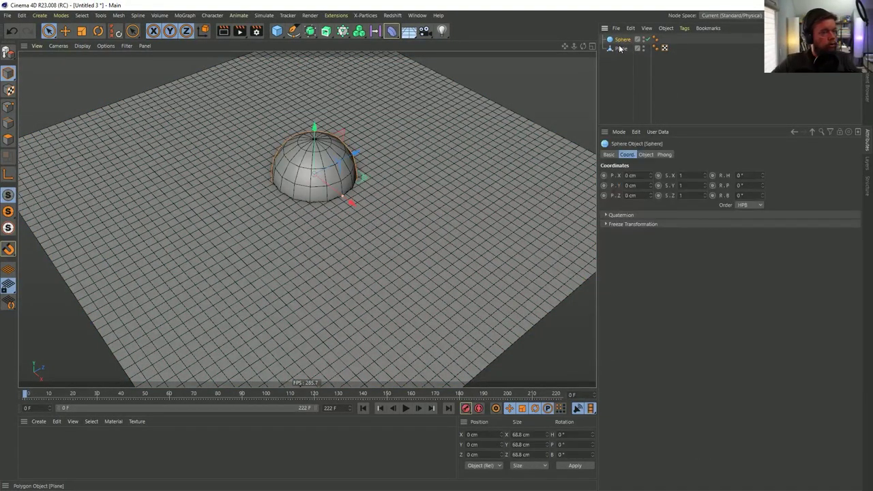
{"action": "right_click", "coordinate": [622, 43]}
{"action": "mouse_move", "coordinate": [654, 159]}
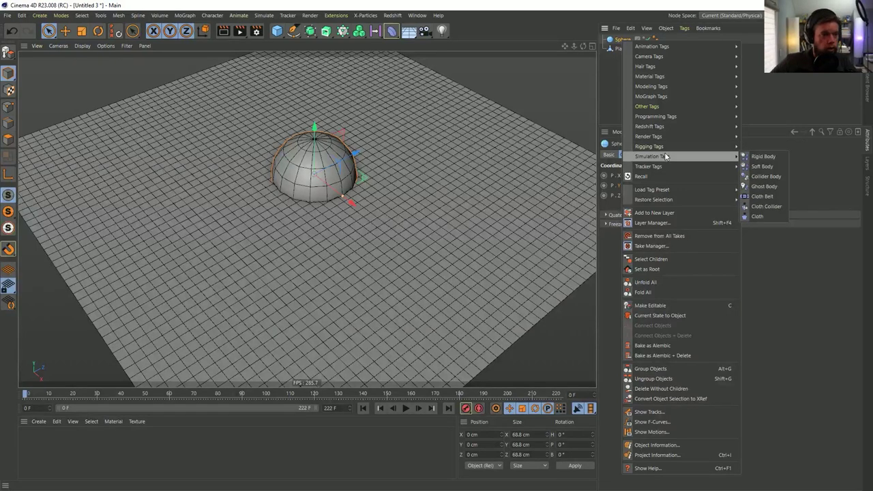
{"action": "mouse_move", "coordinate": [682, 47]}
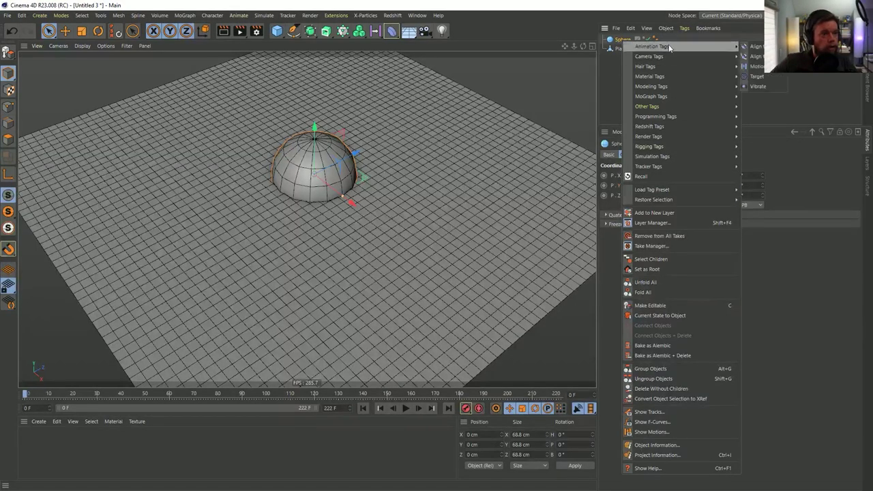
{"action": "left_click", "coordinate": [757, 86]}
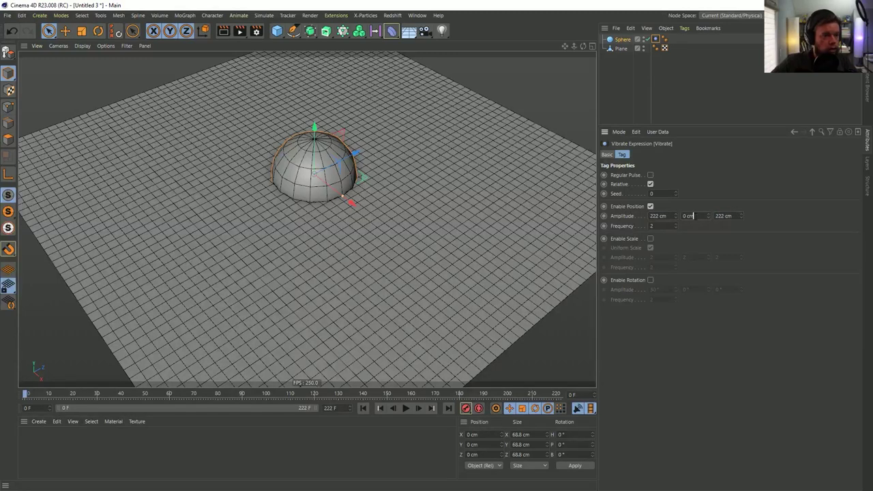
Set the Vibrate tag's position amplitude to 222, 555 and 222 cm and its frequency to 0.5
{"action": "type", "text": "555"}
{"action": "key", "text": "Tab"}
{"action": "type", "text": "5"}
{"action": "key", "text": "Return"}
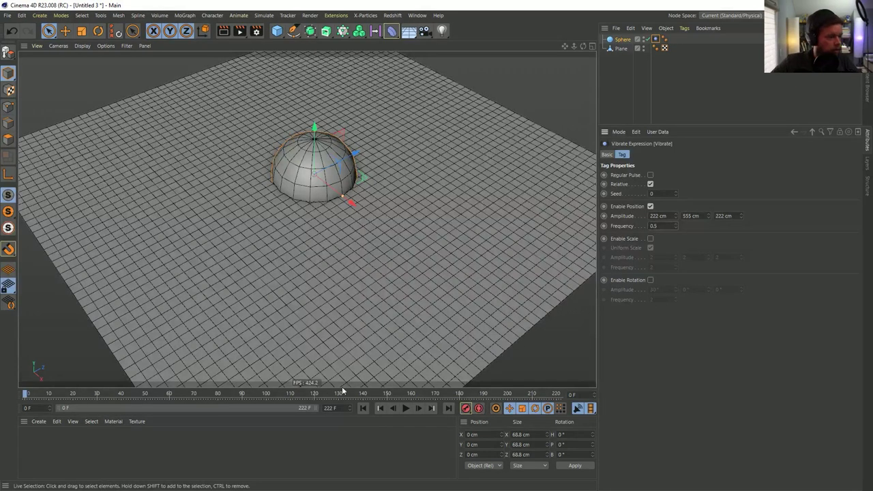
Play the animation and scale the sphere down uniformly to about 54 cm
{"action": "left_click", "coordinate": [405, 408]}
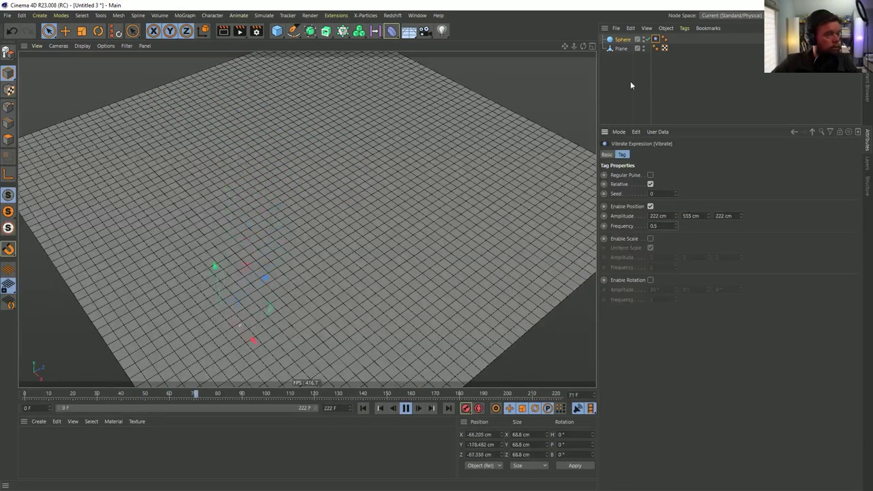
{"action": "left_click", "coordinate": [622, 39]}
{"action": "key", "text": "t"}
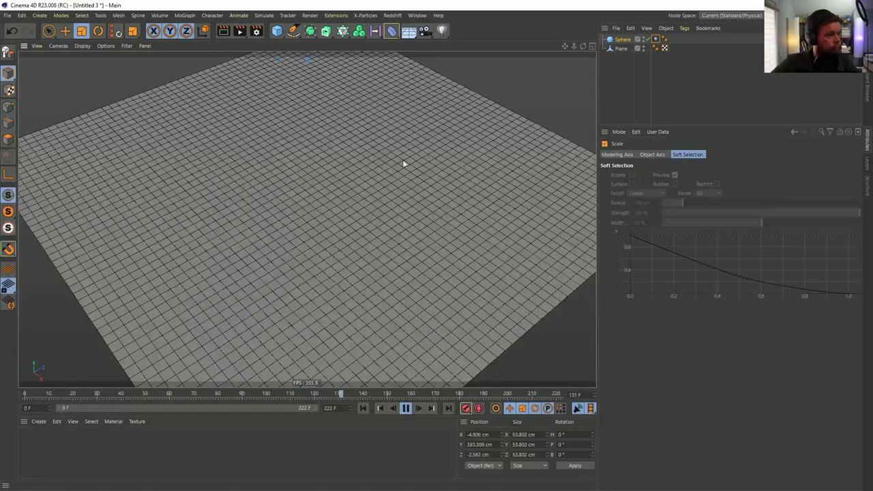
{"action": "scroll", "coordinate": [459, 155], "scroll_direction": "down", "scroll_amount": 5}
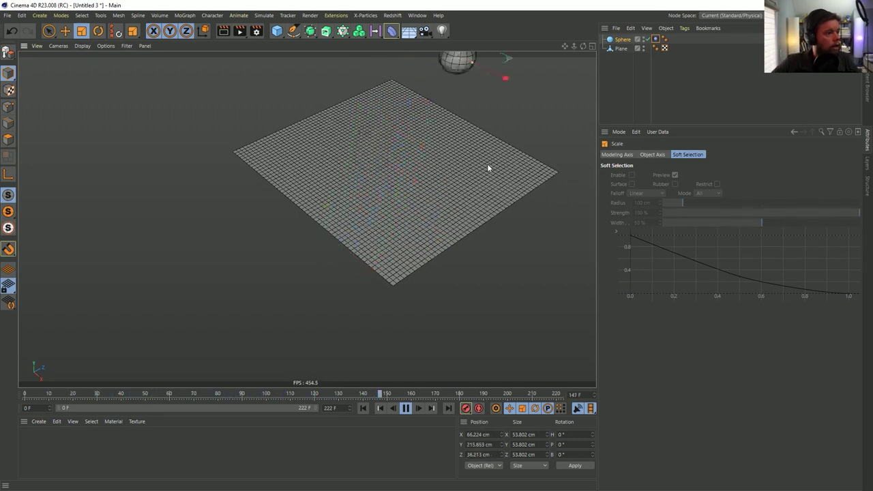
Stop and rewind the animation, and replace the polygonal plane with a new parametric Plane
{"action": "left_click", "coordinate": [621, 48]}
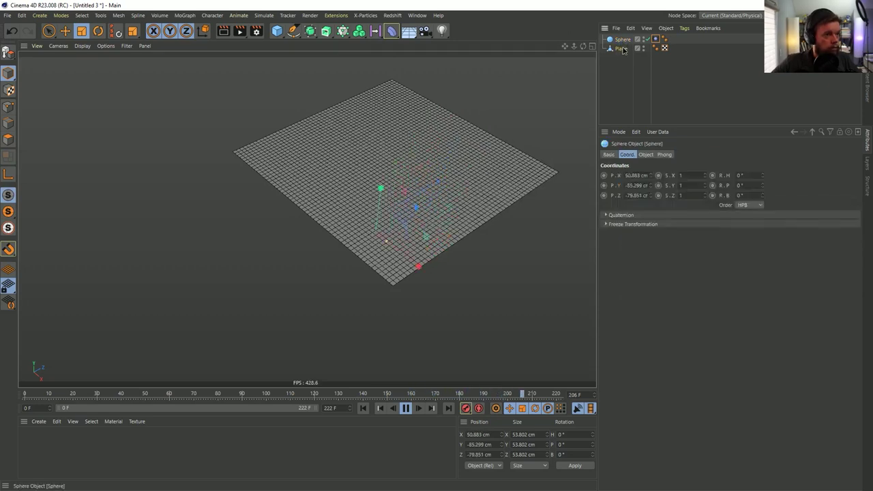
{"action": "left_click", "coordinate": [405, 408]}
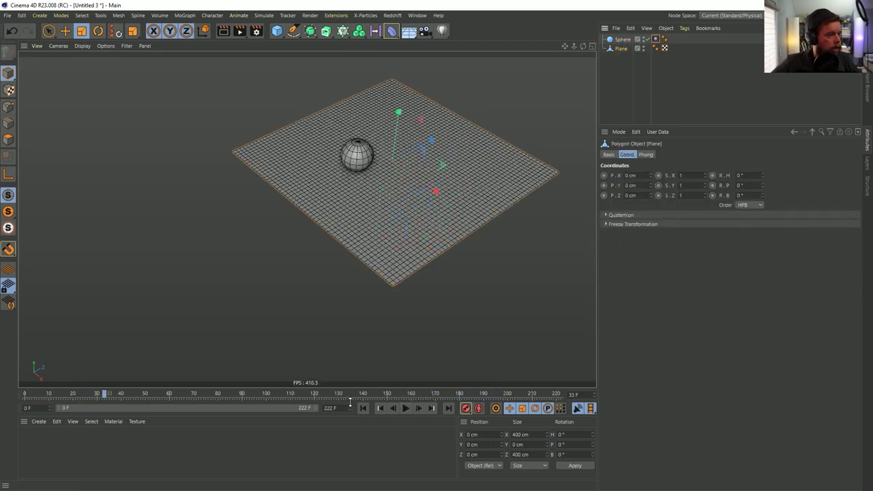
{"action": "left_click", "coordinate": [363, 407]}
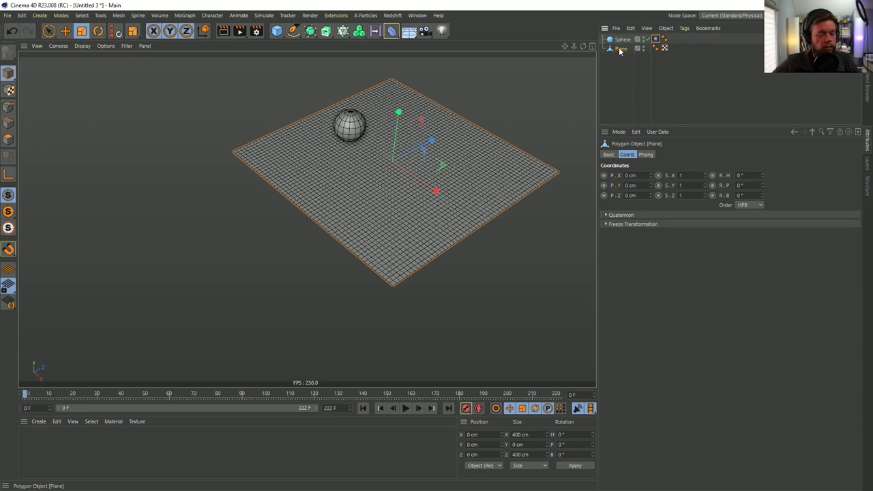
{"action": "key", "text": "Delete"}
{"action": "left_click_drag", "start_coordinate": [277, 31], "coordinate": [350, 64]}
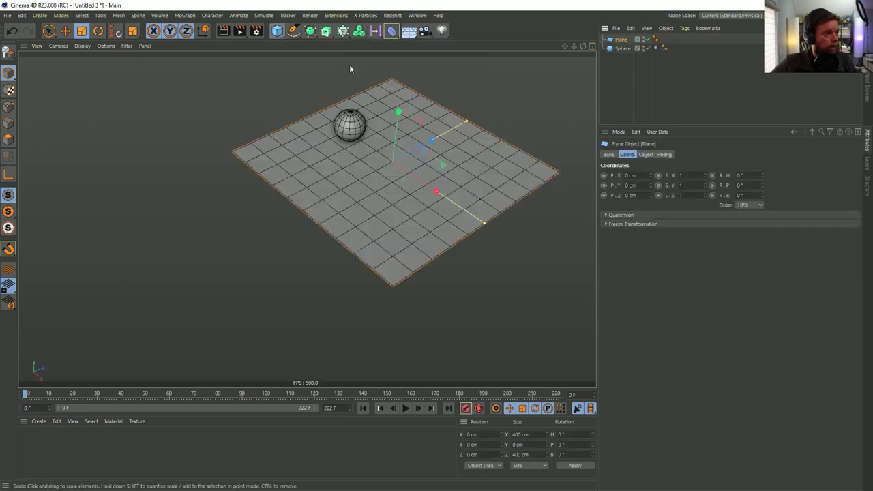
Give the new plane 55 width and 55 height segments and a size of 1100 by 1100 cm
{"action": "left_click", "coordinate": [645, 155]}
{"action": "type", "text": "55"}
{"action": "key", "text": "Tab"}
{"action": "type", "text": "55"}
{"action": "key", "text": "Return"}
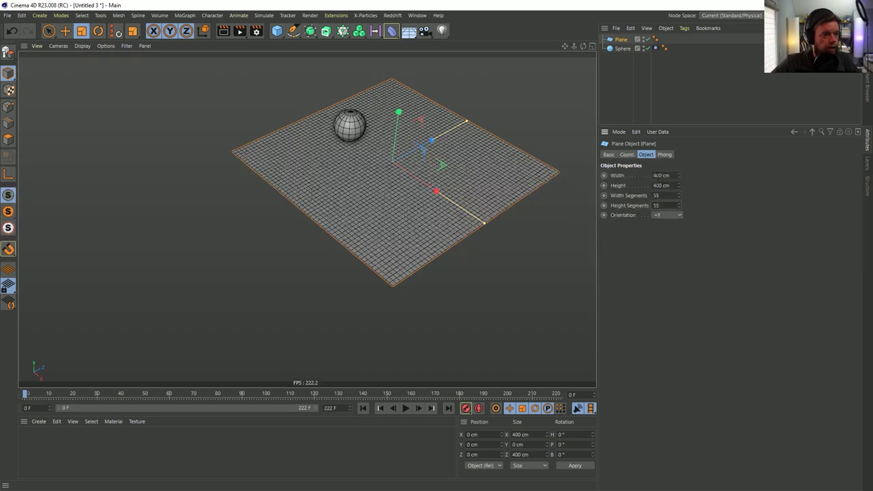
{"action": "type", "text": "1100"}
{"action": "key", "text": "Return"}
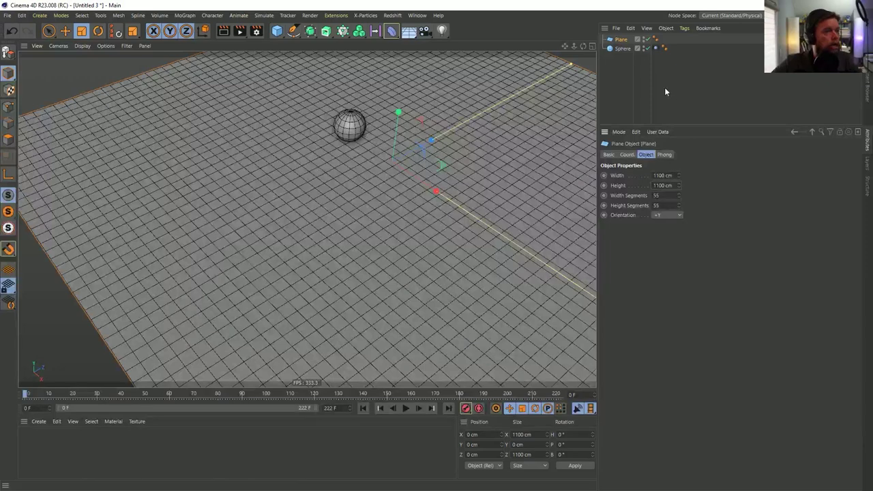
Add a Collision deformer as a child of the plane and place the plane below the sphere in the hierarchy
{"action": "left_click", "coordinate": [391, 31]}
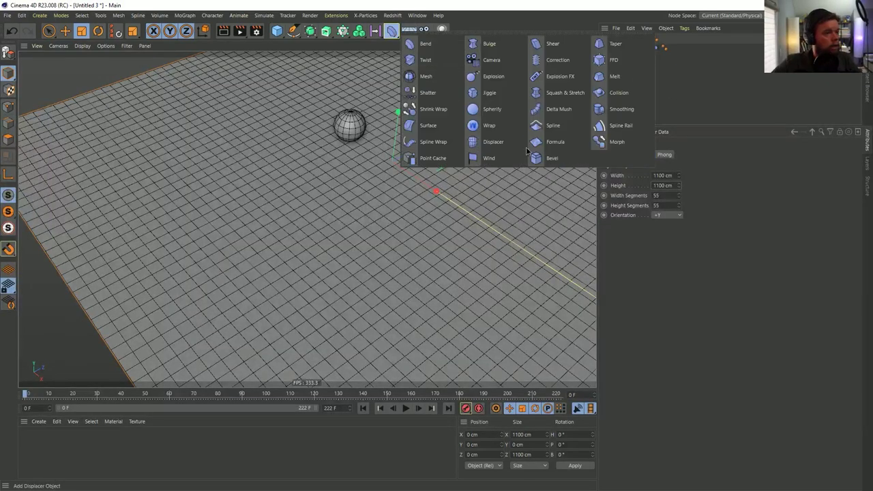
{"action": "left_click", "coordinate": [619, 92]}
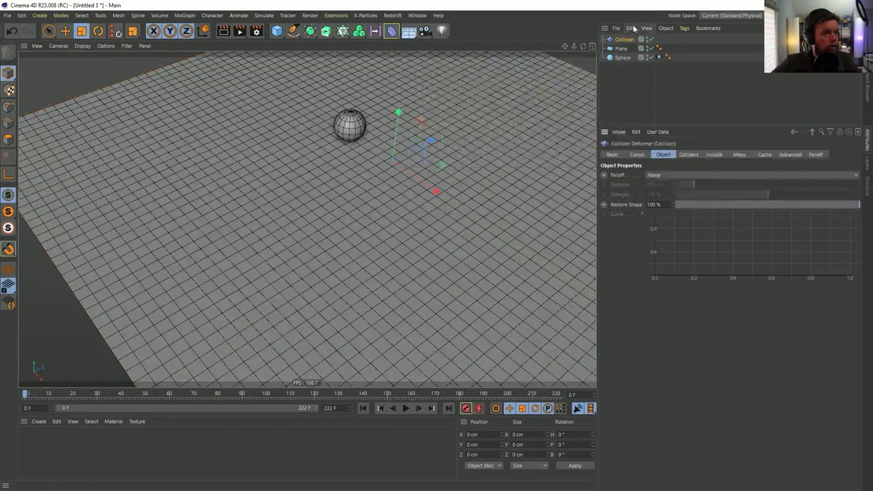
{"action": "left_click_drag", "start_coordinate": [623, 49], "coordinate": [622, 49]}
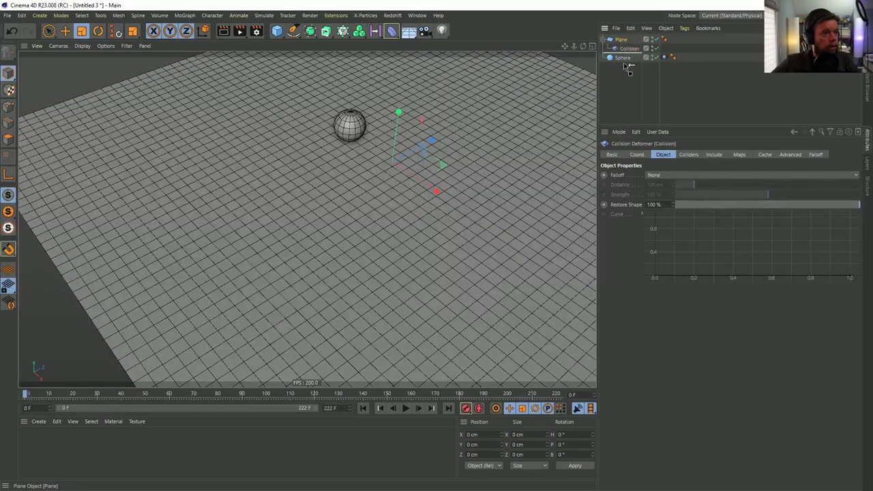
{"action": "left_click", "coordinate": [620, 59]}
Assign the sphere as the Collision deformer's collider object with the Intersect solver, and play the animation
{"action": "left_click", "coordinate": [689, 154]}
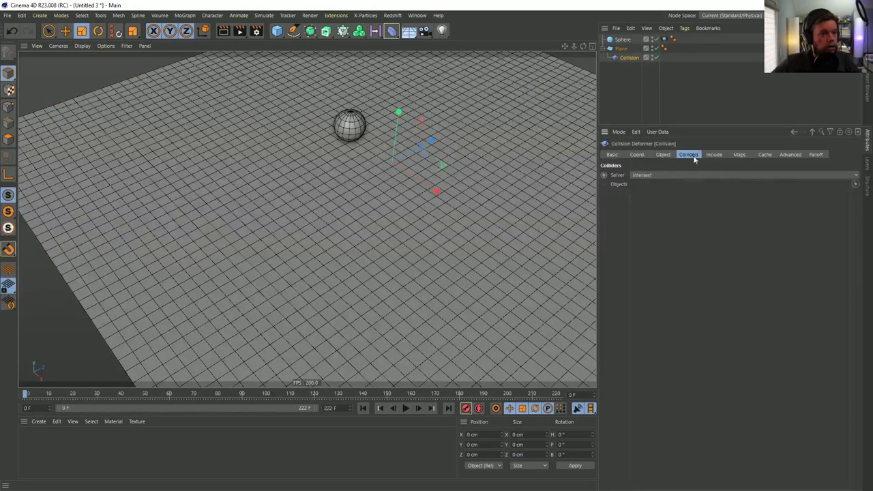
{"action": "left_click_drag", "start_coordinate": [620, 39], "coordinate": [648, 185]}
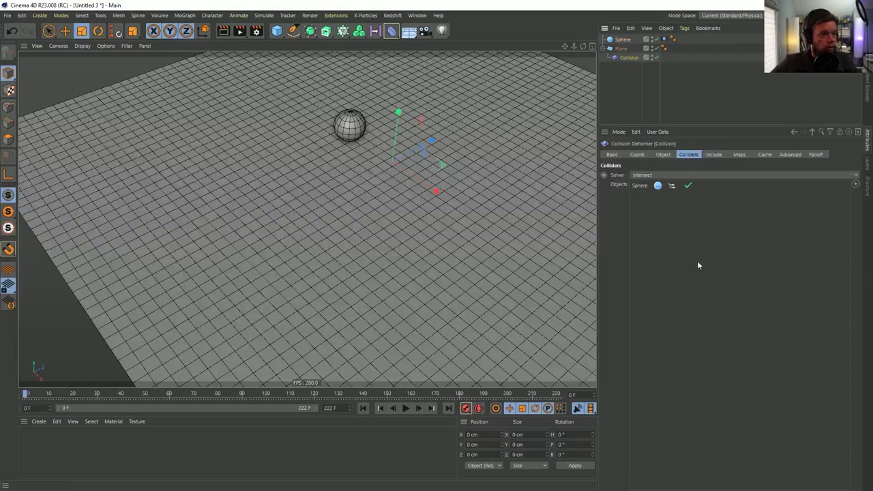
{"action": "left_click", "coordinate": [405, 408]}
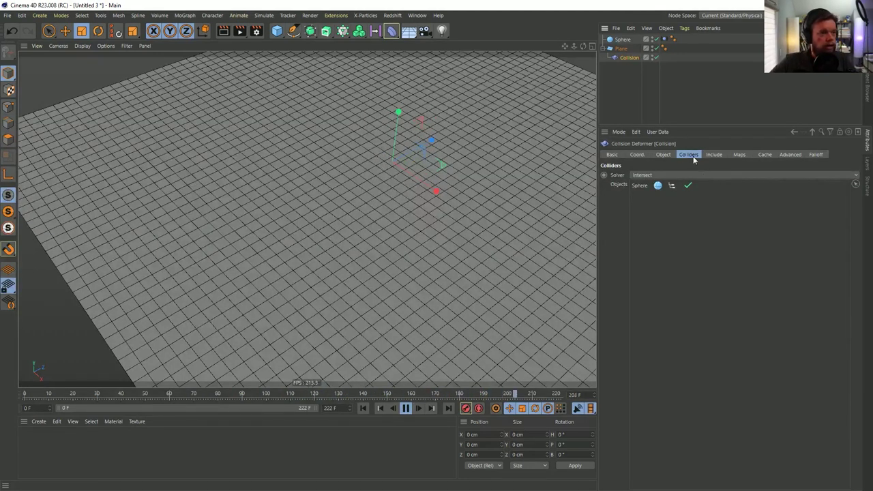
Set the Collision deformer's advanced Size to 5 cm and Steps to 5 while the animation plays
{"action": "left_click", "coordinate": [664, 155]}
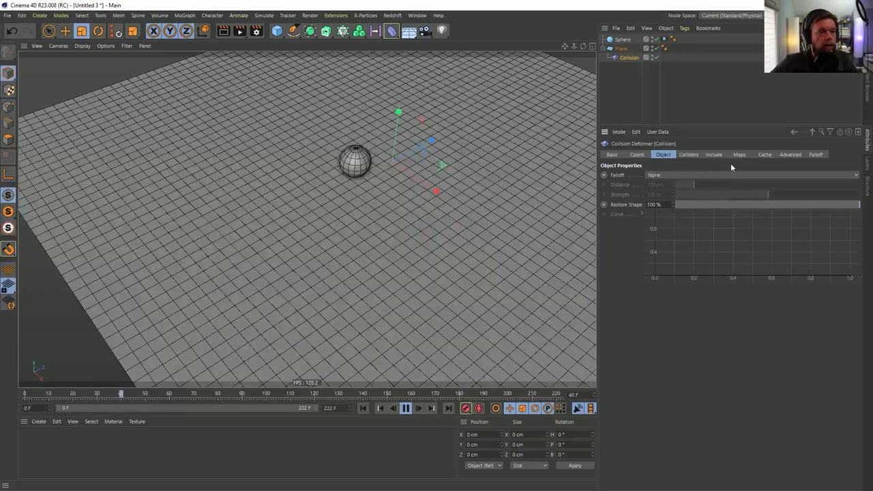
{"action": "left_click", "coordinate": [789, 155]}
{"action": "left_click", "coordinate": [629, 176]}
{"action": "type", "text": "5"}
{"action": "key", "text": "Return"}
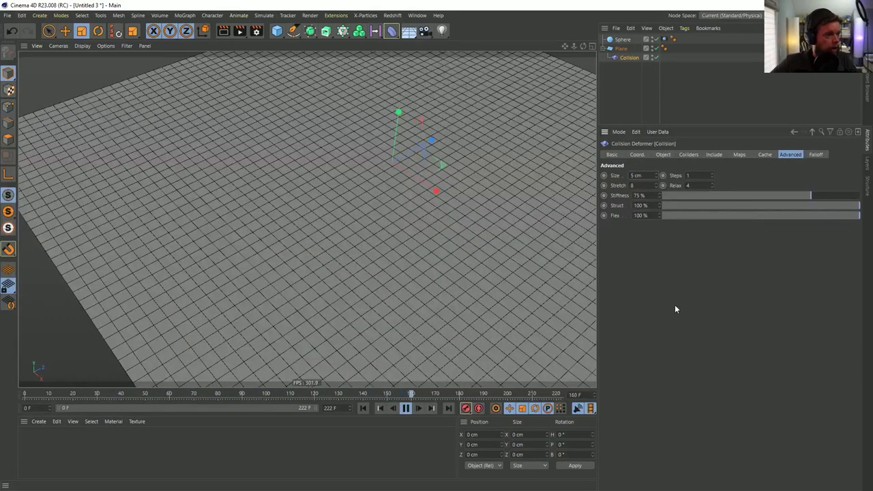
{"action": "type", "text": "5"}
{"action": "key", "text": "Return"}
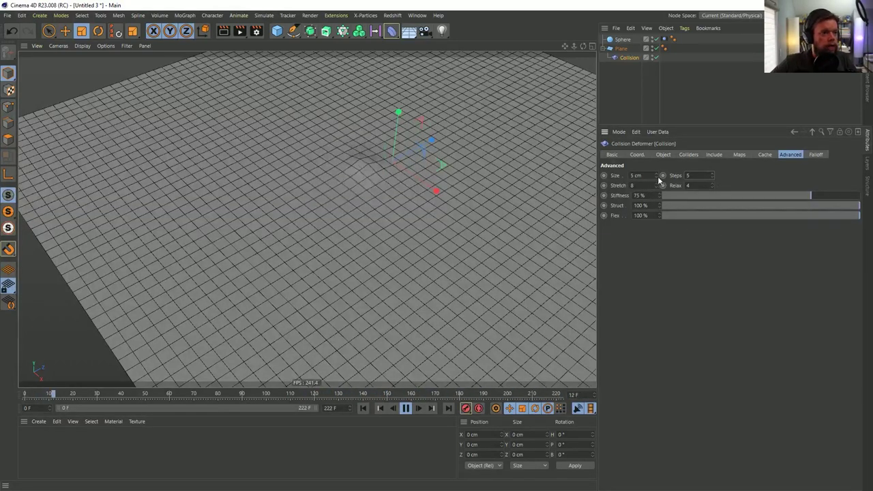
Lower the Collision deformer's Stiffness to 9%, Struct to 10% and Flex to 11%
{"action": "left_click", "coordinate": [681, 195]}
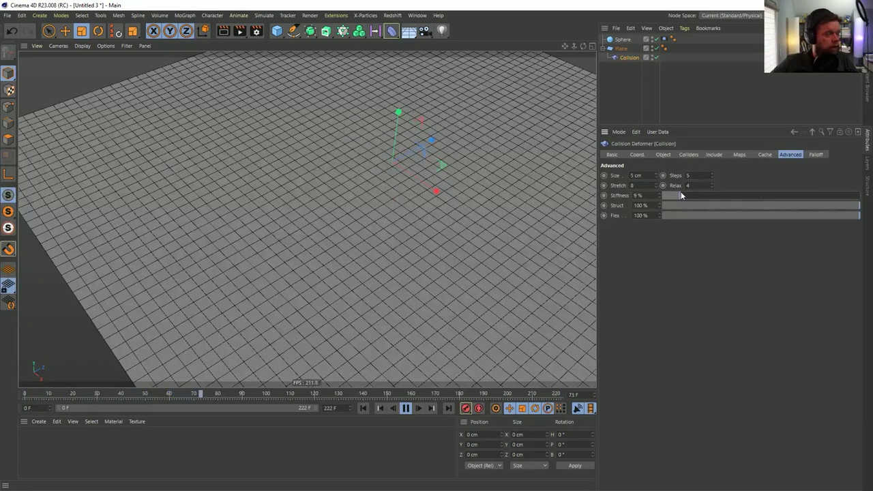
{"action": "left_click", "coordinate": [681, 206]}
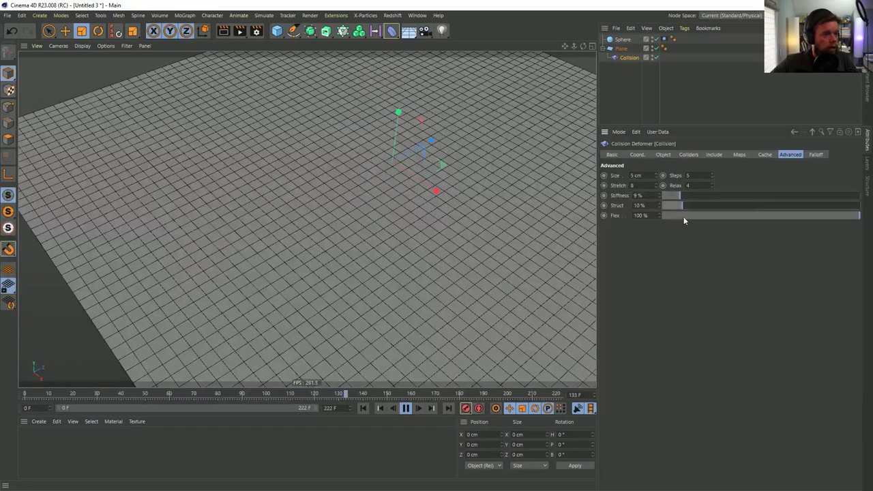
{"action": "left_click", "coordinate": [684, 215]}
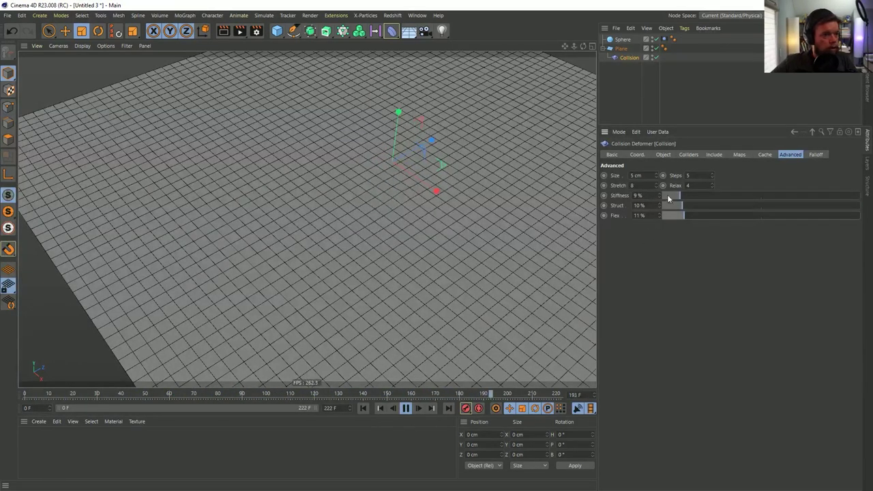
Set the Collision deformer's Restore Shape to 10%
{"action": "left_click", "coordinate": [663, 154]}
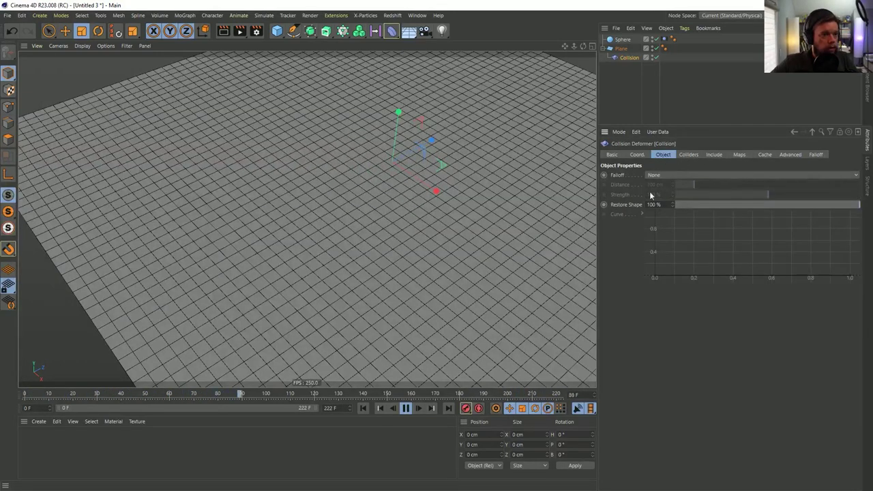
{"action": "type", "text": "10"}
{"action": "key", "text": "Return"}
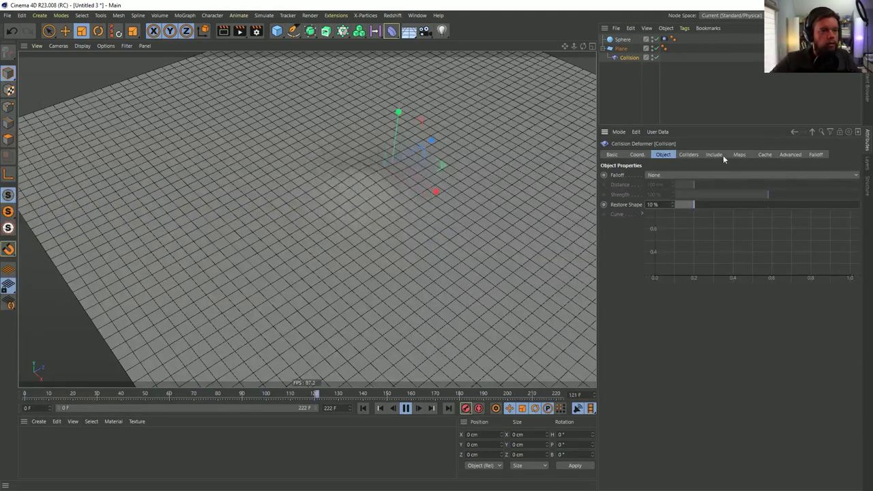
Check the Collision deformer's empty falloff settings and reduce its Stiffness to 0%
{"action": "left_click", "coordinate": [813, 154]}
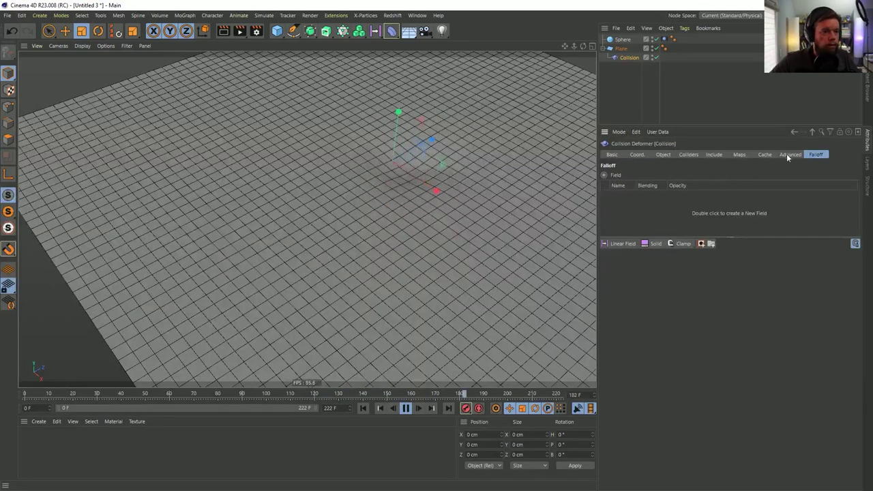
{"action": "left_click", "coordinate": [790, 154]}
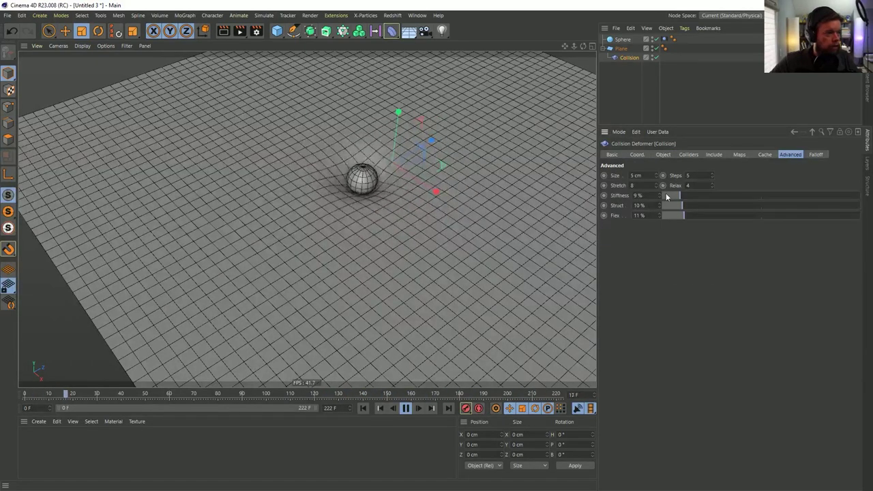
{"action": "left_click_drag", "start_coordinate": [666, 195], "coordinate": [643, 202]}
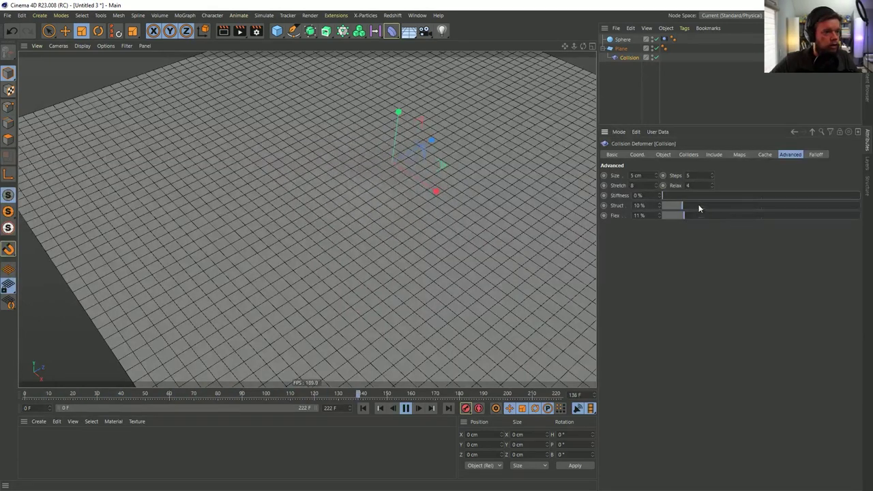
Set the Collision deformer's Relax to 1, Stiffness and Struct to 18%, and Flex to 19%
{"action": "left_click_drag", "start_coordinate": [708, 185], "coordinate": [692, 220]}
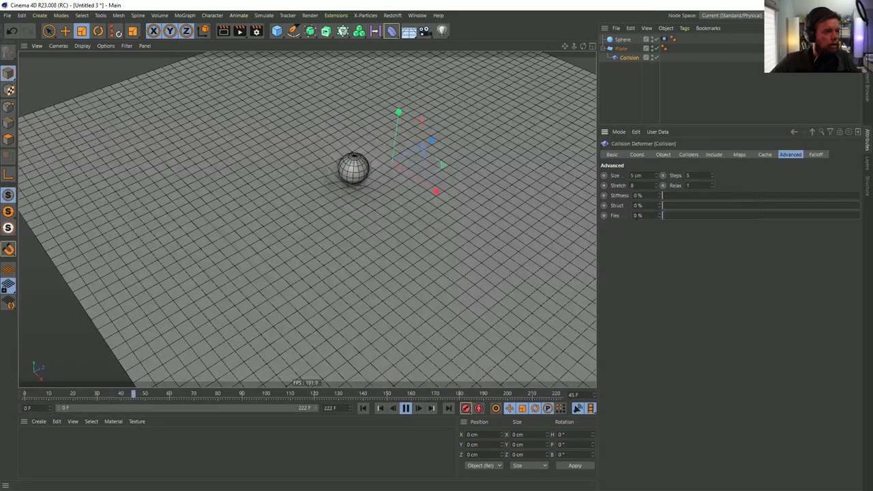
{"action": "left_click_drag", "start_coordinate": [675, 206], "coordinate": [697, 206]}
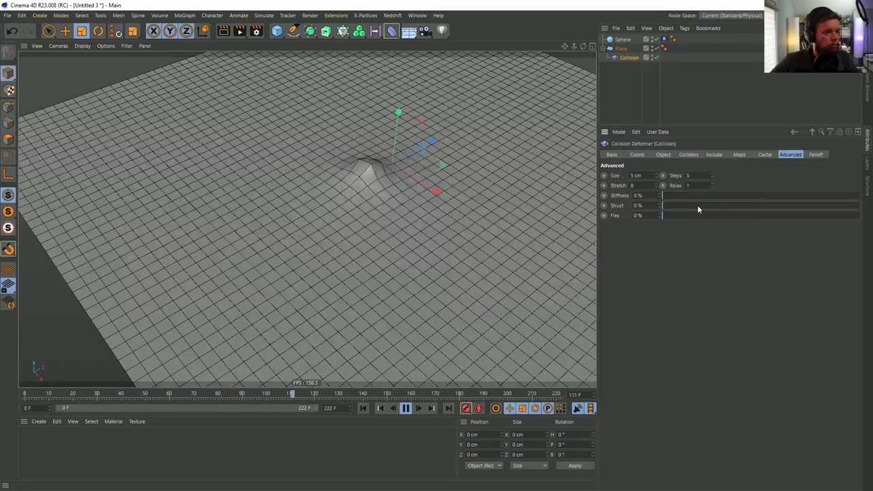
{"action": "left_click", "coordinate": [697, 196]}
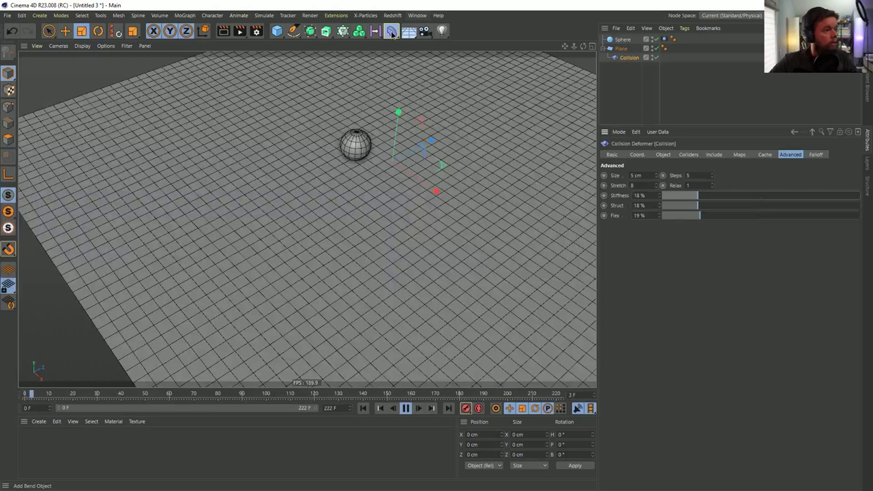
Add a Jiggle deformer and place it under the plane, below the Collision deformer
{"action": "left_click", "coordinate": [391, 32]}
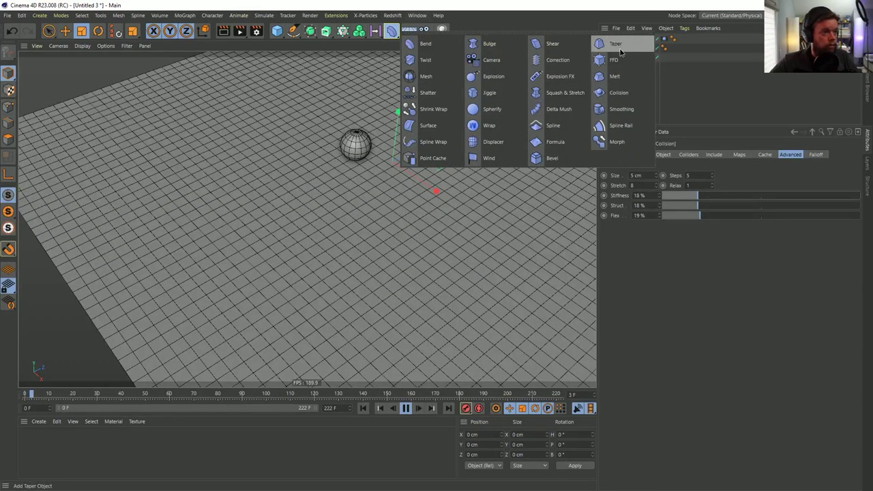
{"action": "left_click", "coordinate": [493, 93]}
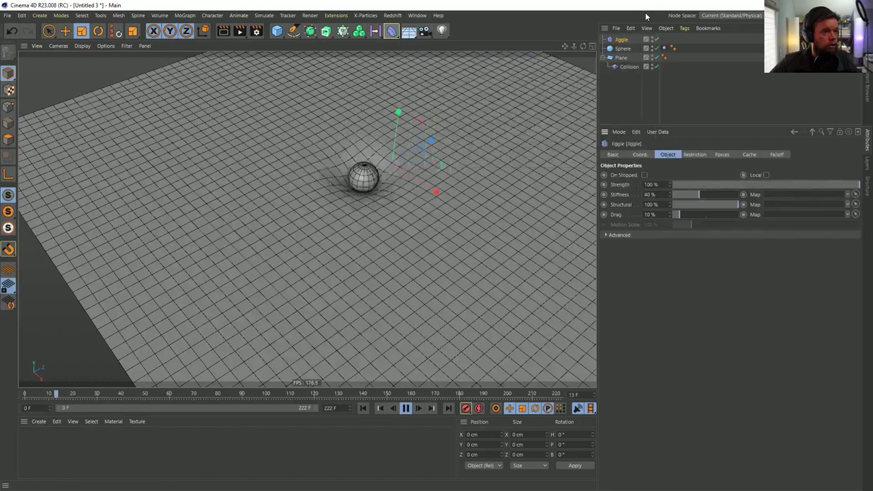
{"action": "left_click_drag", "start_coordinate": [621, 40], "coordinate": [628, 72]}
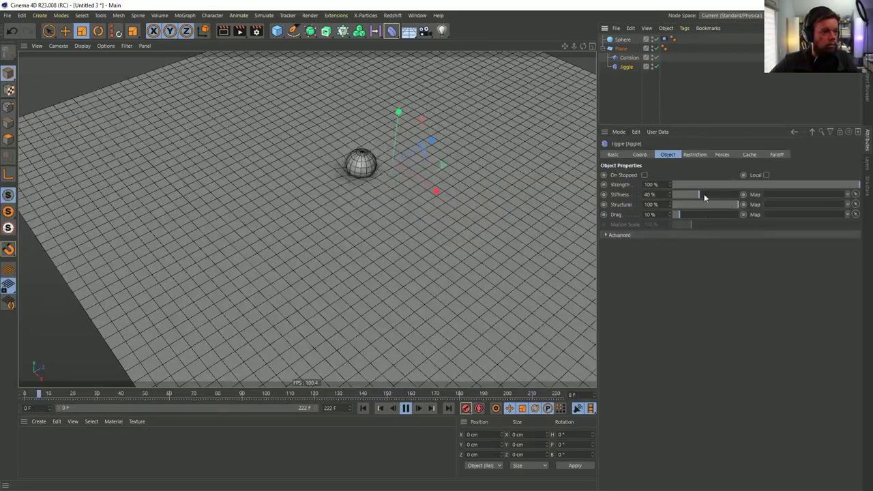
Set the Jiggle deformer's Drag to 1%, Structural to 11% and Stiffness to 11%
{"action": "left_click", "coordinate": [649, 214]}
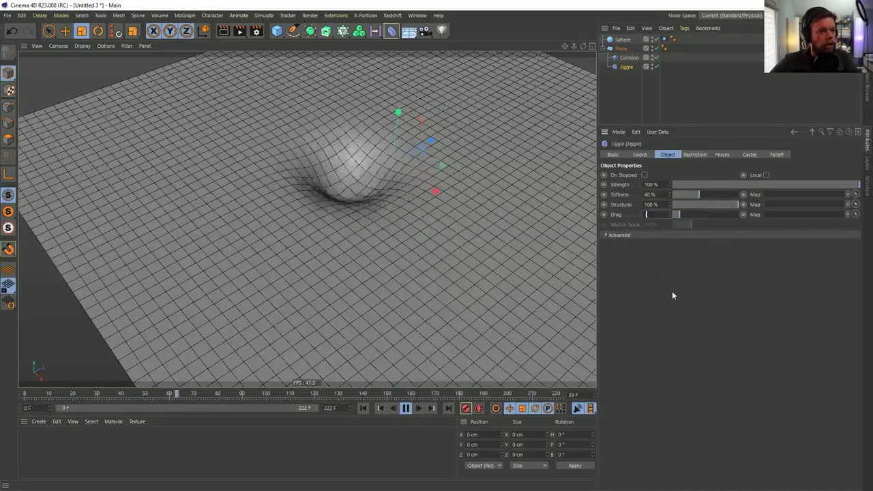
{"action": "type", "text": "1"}
{"action": "key", "text": "shift+Tab"}
{"action": "type", "text": "11"}
{"action": "key", "text": "Return"}
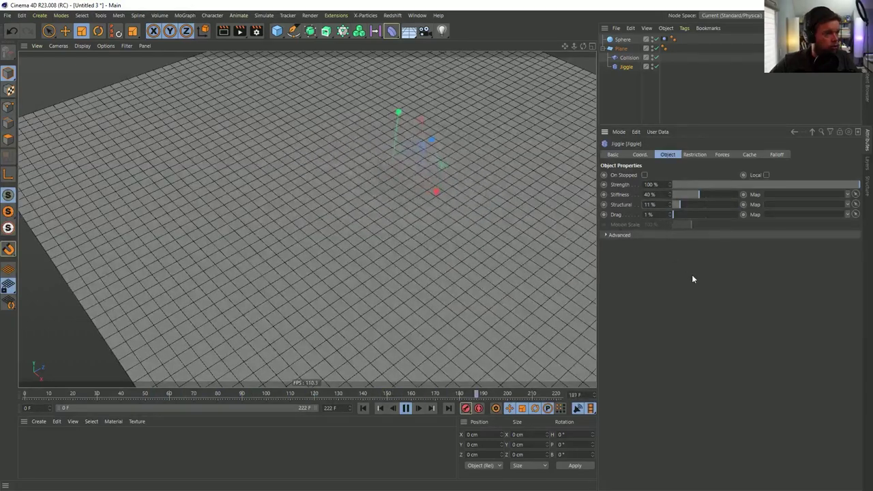
{"action": "type", "text": "11"}
{"action": "key", "text": "Return"}
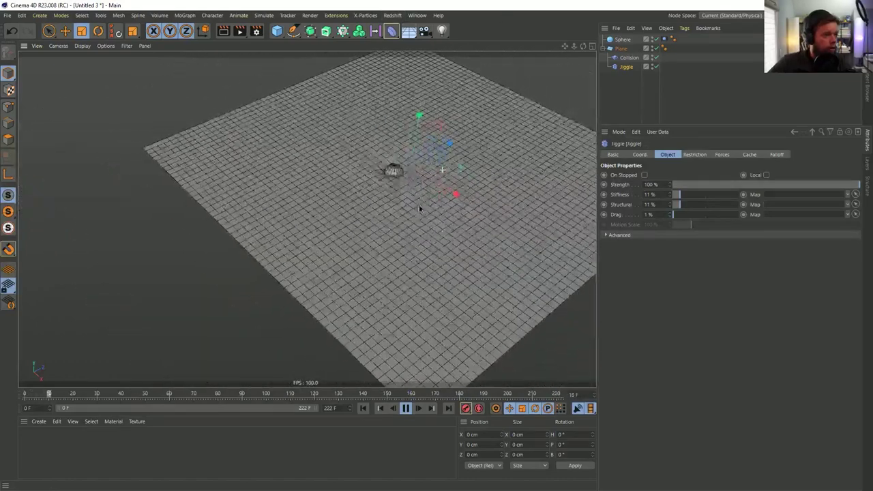
Duplicate the vibrating sphere and add the copy to the Collision deformer's collider objects
{"action": "left_click_drag", "start_coordinate": [629, 43], "coordinate": [625, 52], "text": "ctrl"}
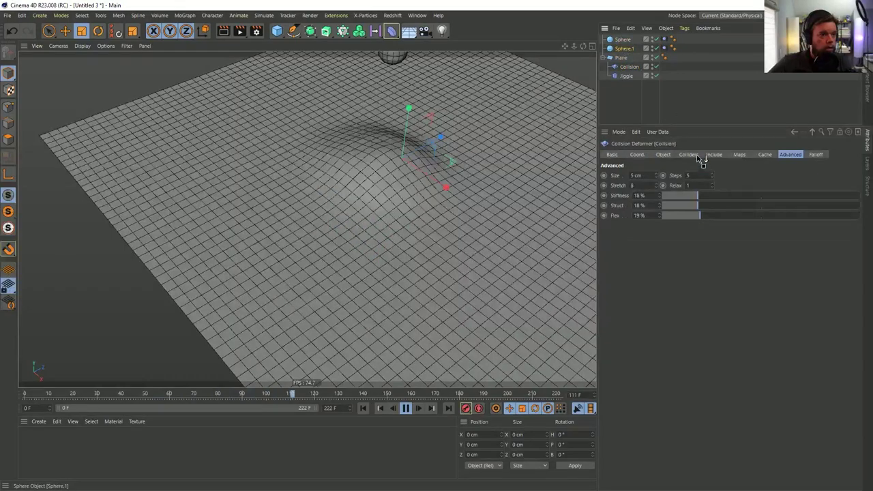
{"action": "left_click", "coordinate": [689, 154]}
{"action": "left_click_drag", "start_coordinate": [624, 49], "coordinate": [651, 197]}
Set the copied sphere's Vibrate seed to 90, and stop the playback and rewind it to frame 0
{"action": "left_click", "coordinate": [664, 48]}
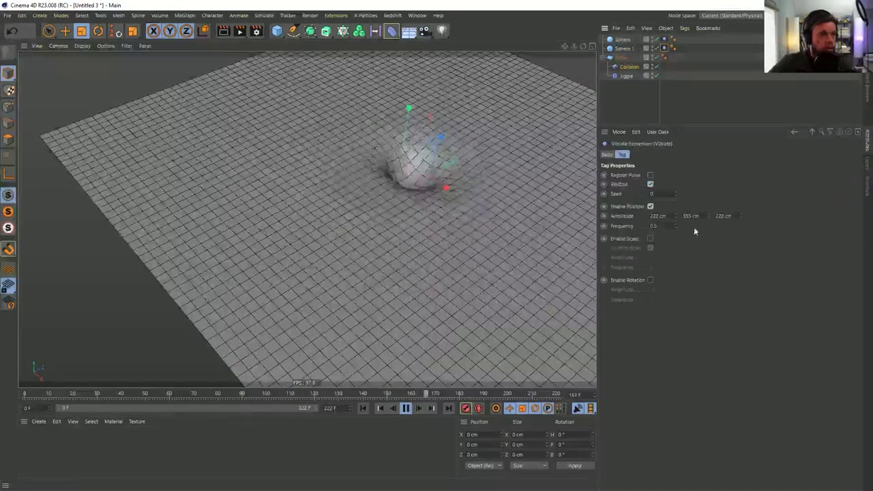
{"action": "left_click_drag", "start_coordinate": [409, 273], "coordinate": [320, 271], "text": "alt"}
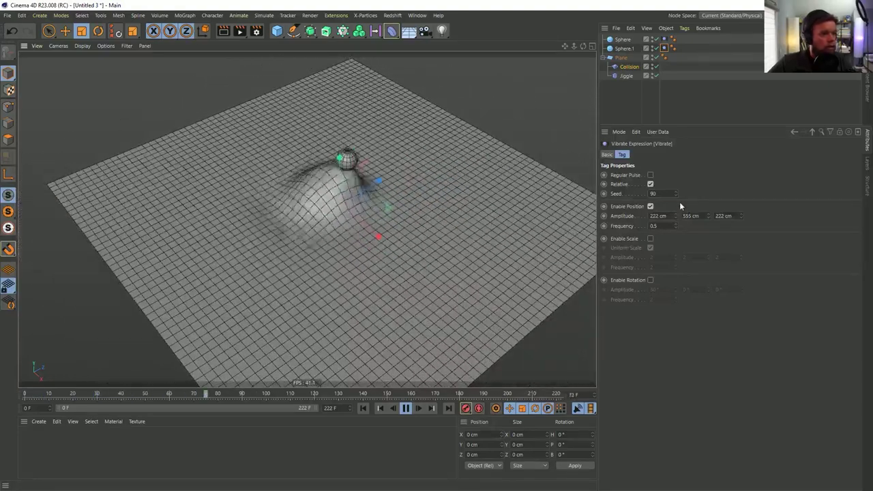
{"action": "left_click", "coordinate": [624, 48]}
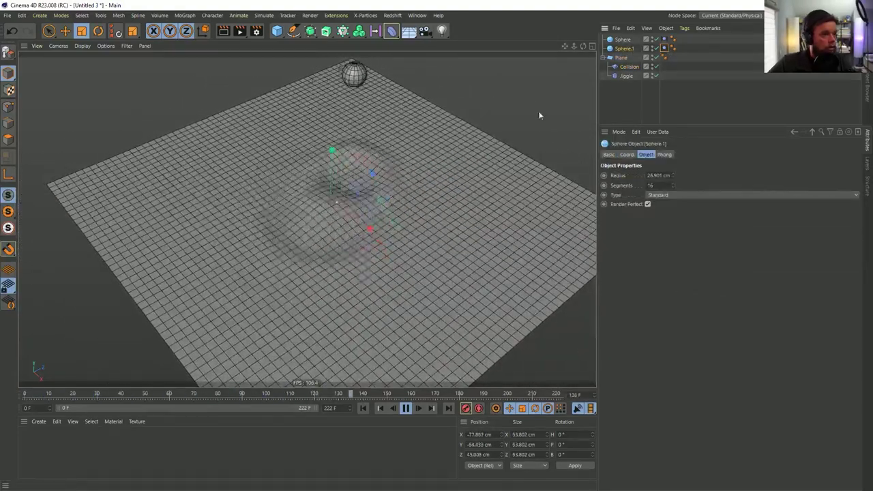
{"action": "key", "text": "e"}
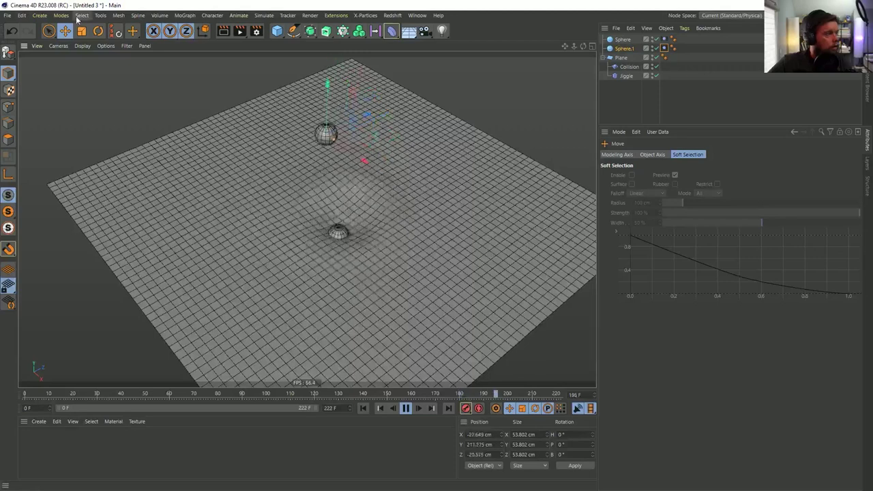
{"action": "left_click", "coordinate": [407, 408]}
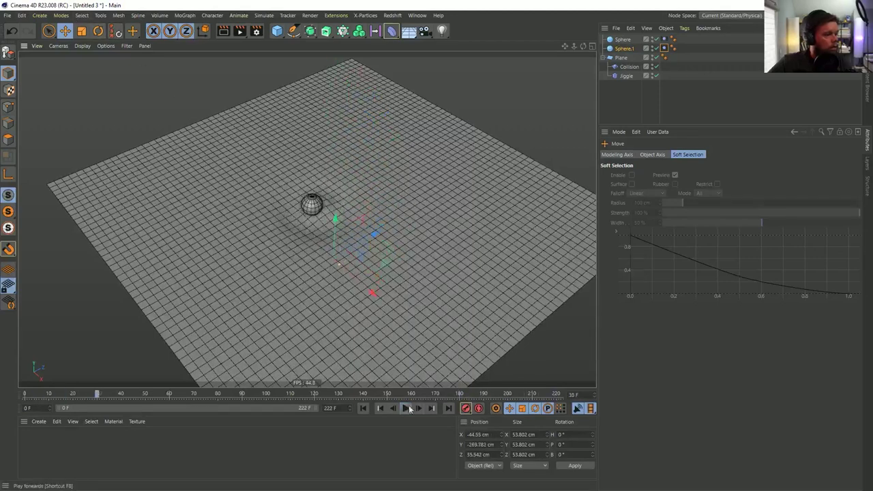
{"action": "left_click", "coordinate": [363, 408]}
{"action": "left_click", "coordinate": [116, 33]}
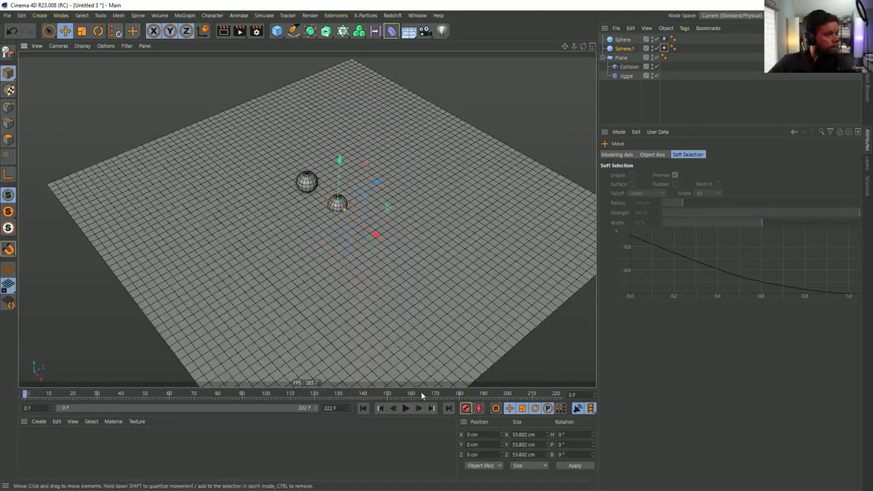
Create a new material and apply it to the plane
{"action": "double_click", "coordinate": [57, 456]}
{"action": "left_click_drag", "start_coordinate": [29, 440], "coordinate": [248, 284]}
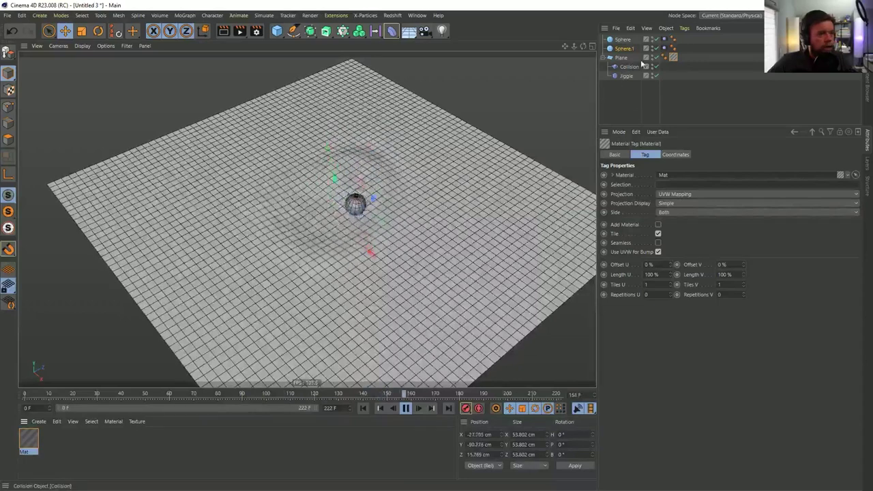
Set the X and Z position amplitude of both spheres' Vibrate tags to 444 cm
{"action": "left_click", "coordinate": [664, 39]}
{"action": "left_click", "coordinate": [663, 49], "text": "ctrl"}
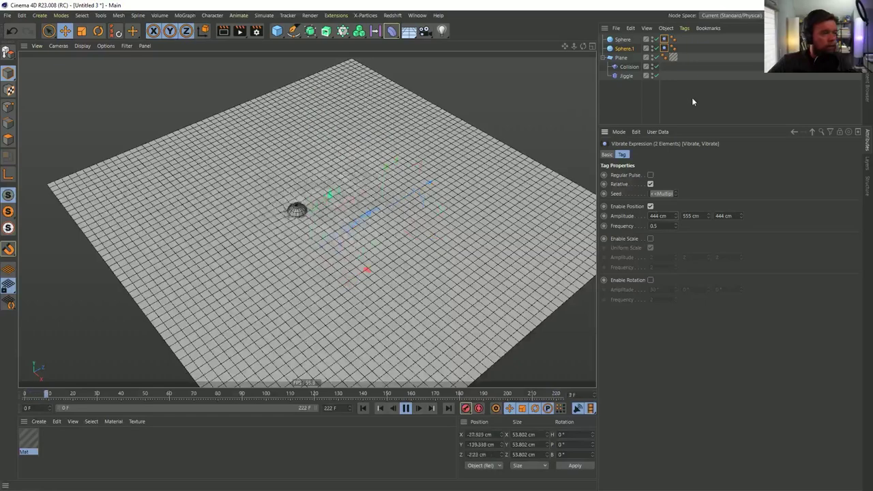
Lower the Jiggle deformer's Stiffness to 1% and set the plane's width and height segments to 111
{"action": "left_click", "coordinate": [626, 76]}
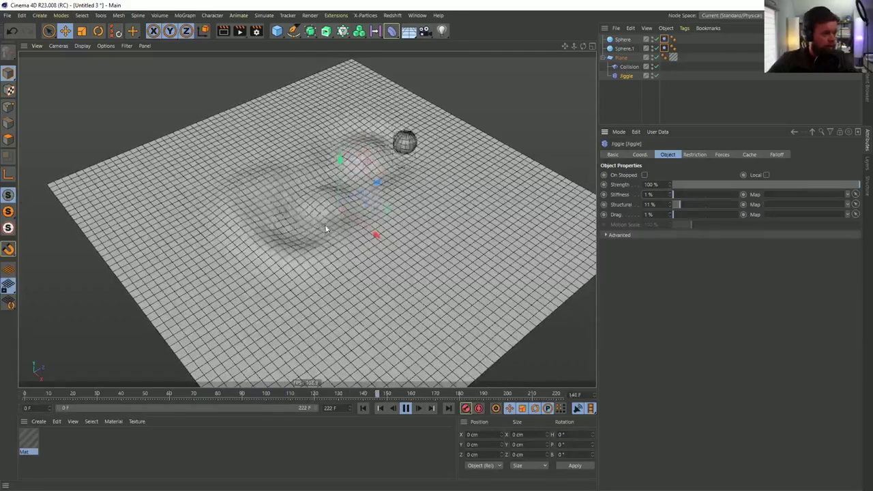
{"action": "left_click", "coordinate": [618, 58]}
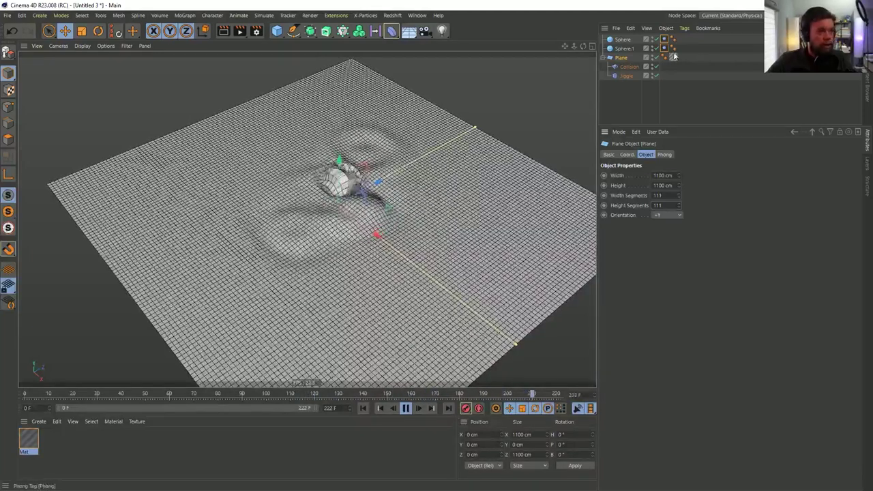
Try the Jiggle deformer's Structural at 1%, and raise it to 100% with Strength at 200%
{"action": "left_click", "coordinate": [624, 75]}
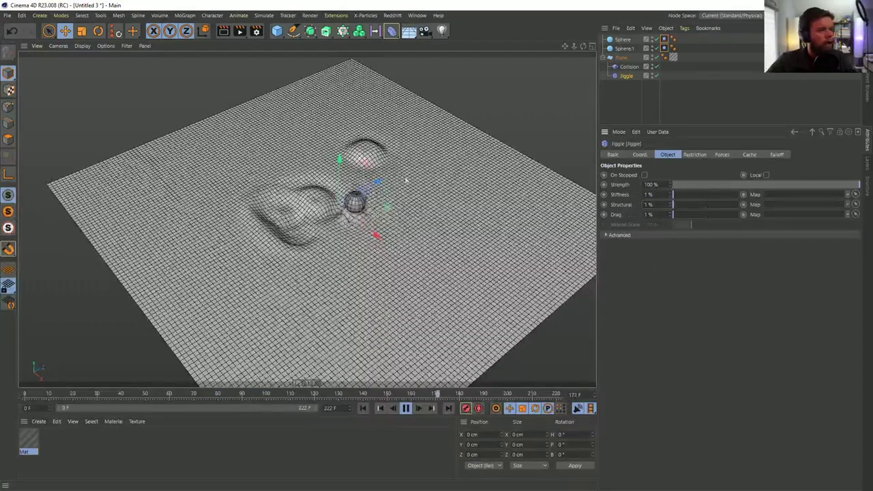
{"action": "left_click", "coordinate": [657, 204]}
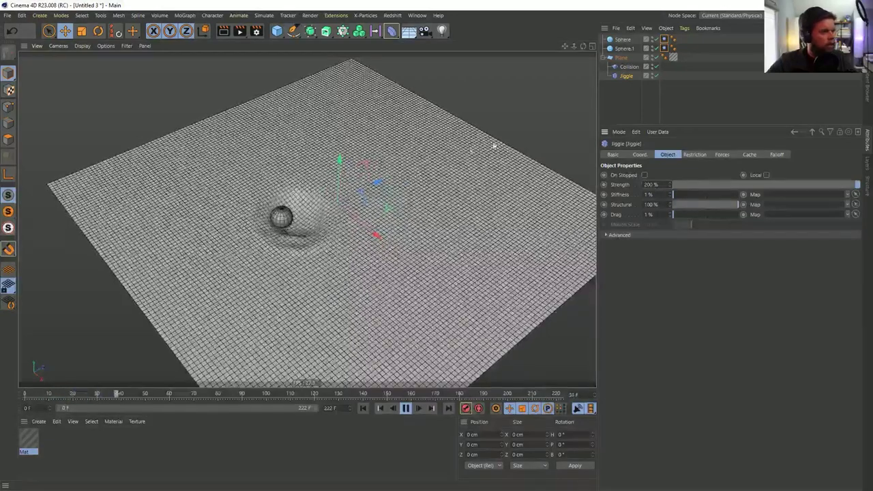
Look through the Collision deformer's settings, try an advanced Size of 1 cm and undo that change
{"action": "left_click", "coordinate": [628, 67]}
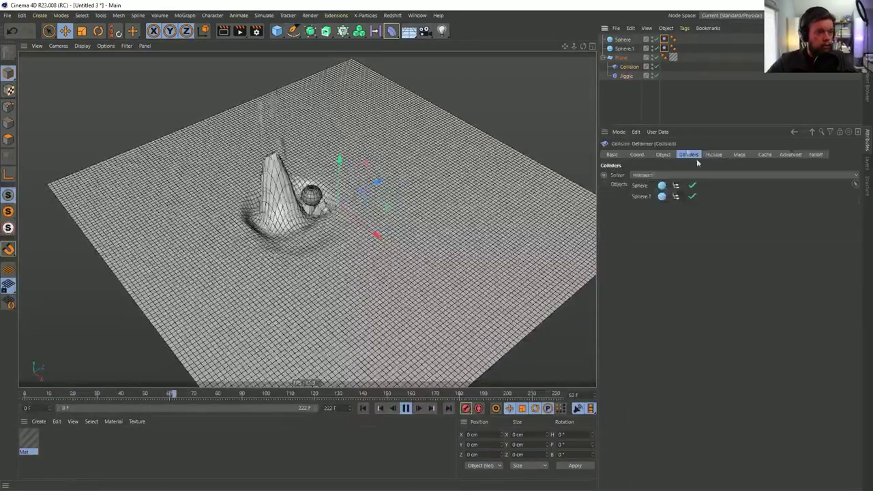
{"action": "left_click", "coordinate": [765, 154]}
{"action": "left_click", "coordinate": [791, 154]}
{"action": "left_click", "coordinate": [816, 154]}
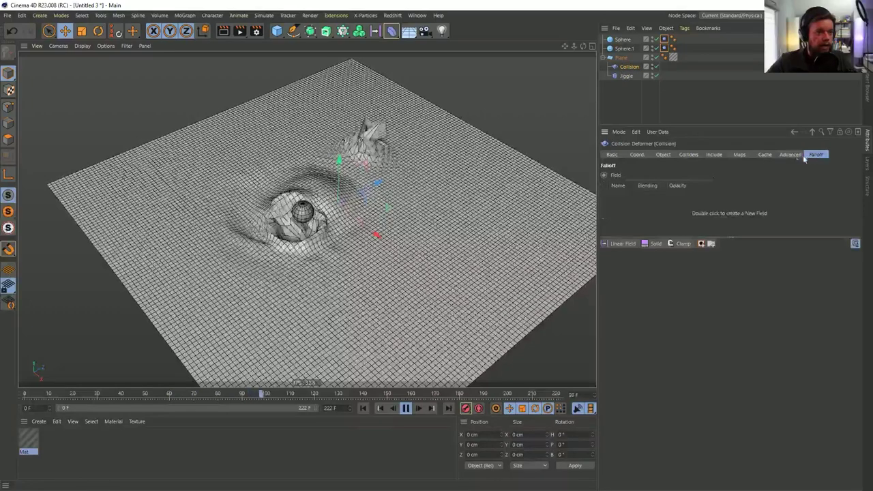
{"action": "left_click", "coordinate": [739, 154]}
{"action": "left_click", "coordinate": [768, 155]}
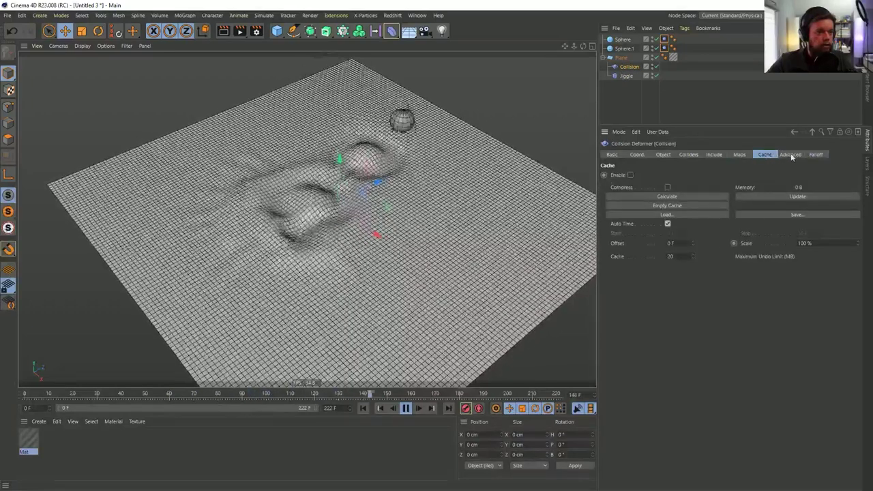
{"action": "left_click", "coordinate": [790, 155]}
{"action": "type", "text": "1"}
{"action": "key", "text": "Return"}
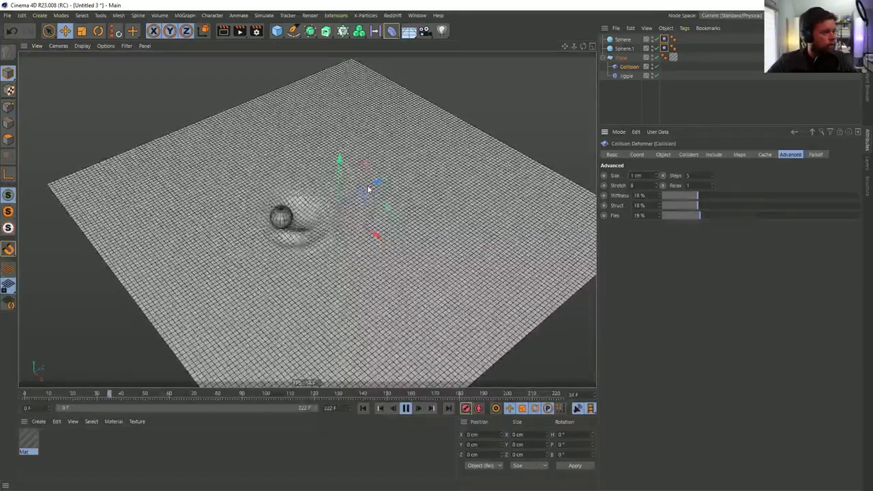
{"action": "key", "text": "ctrl+z"}
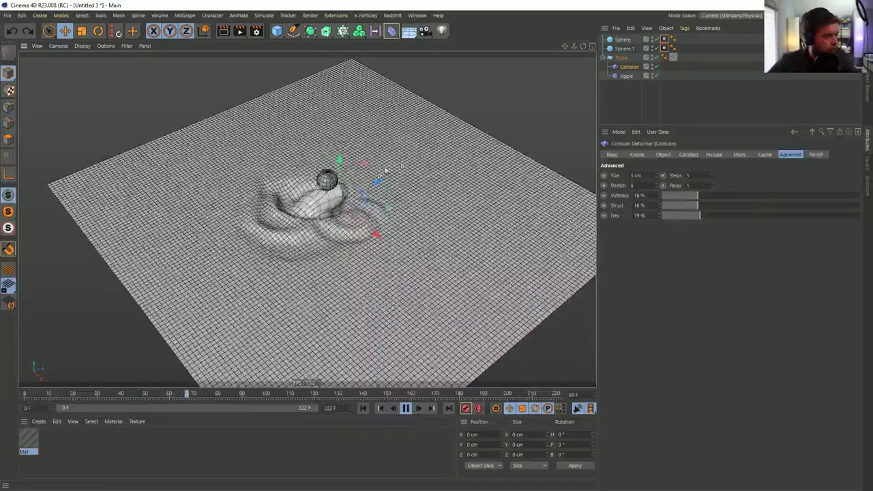
Set the Jiggle deformer's Strength to 100%
{"action": "left_click", "coordinate": [627, 76]}
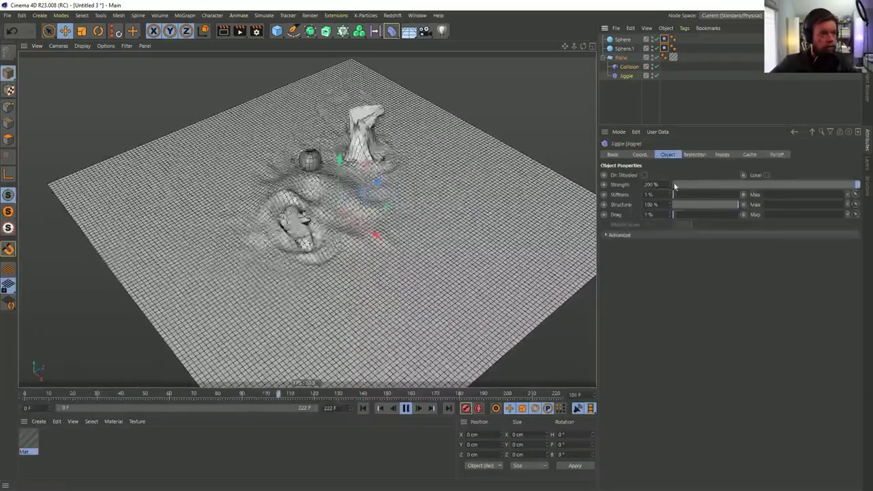
{"action": "left_click_drag", "start_coordinate": [697, 187], "coordinate": [799, 204]}
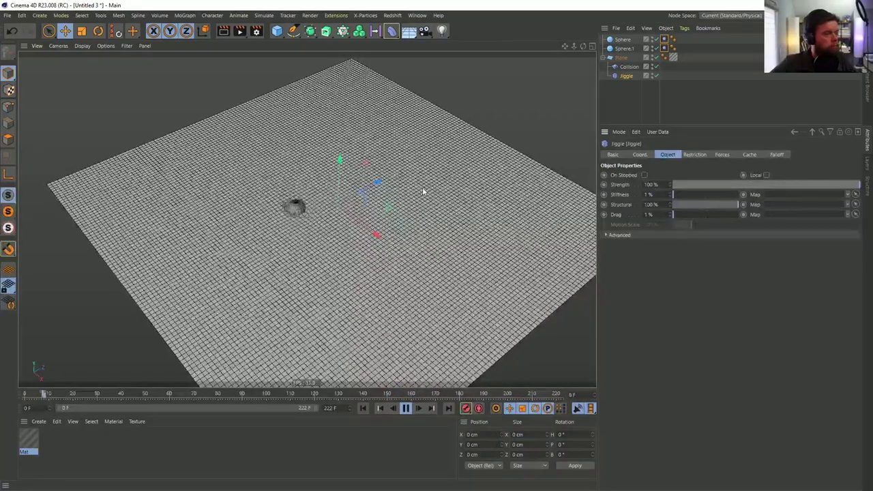
{"action": "scroll", "coordinate": [381, 235], "scroll_direction": "up", "scroll_amount": 3}
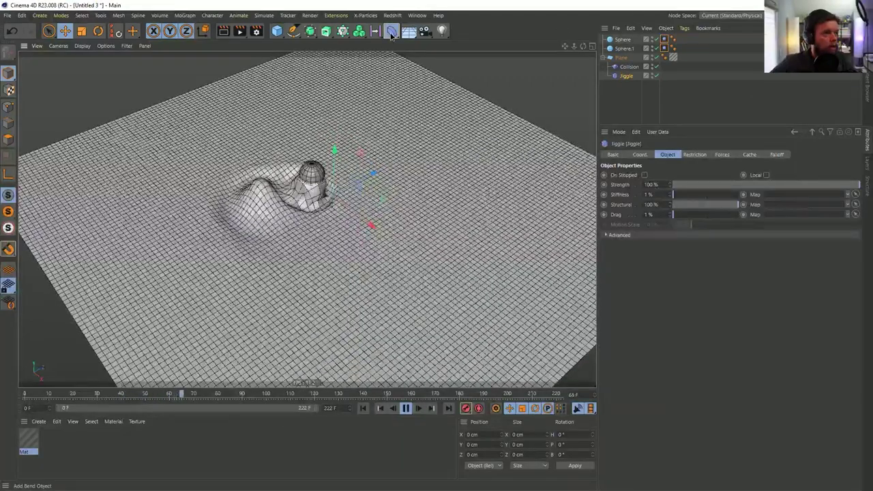
Add a Smoothing deformer and place it under the plane, below the Jiggle deformer
{"action": "left_click", "coordinate": [391, 31]}
{"action": "left_click", "coordinate": [618, 109]}
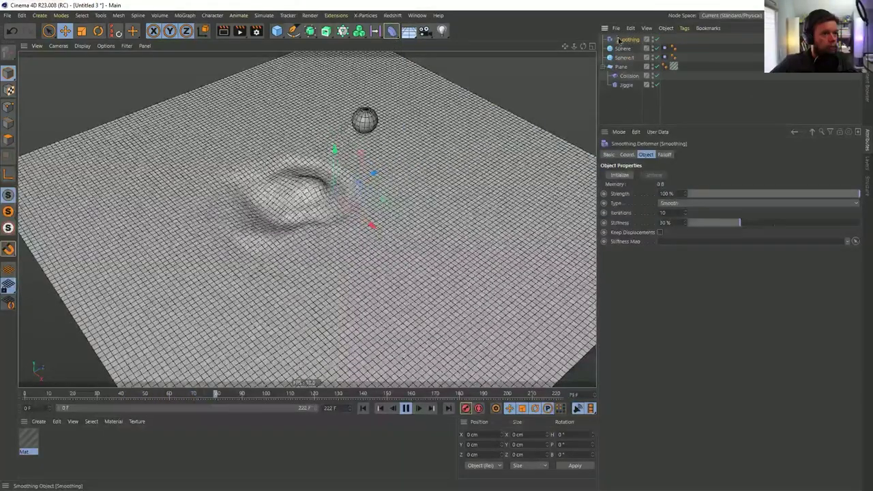
{"action": "left_click_drag", "start_coordinate": [626, 91], "coordinate": [627, 89]}
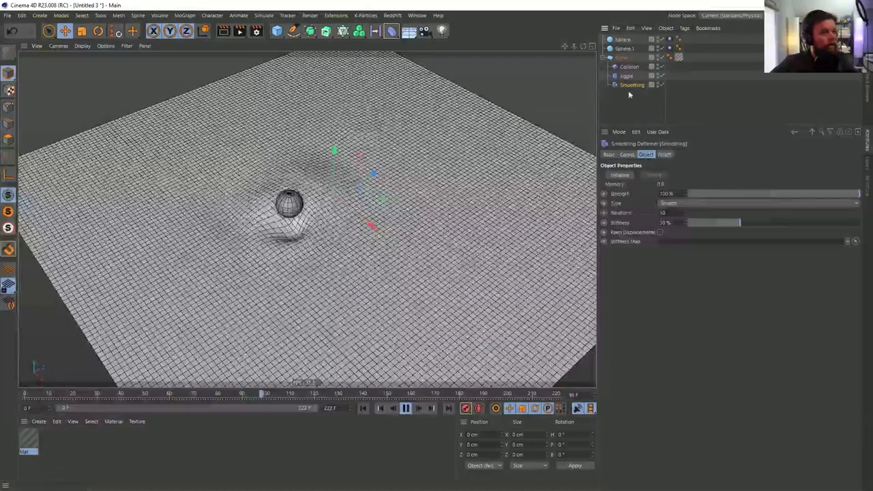
Set the Smoothing deformer's Stiffness to 0% and Iterations to 2, and disable the deformer
{"action": "left_click_drag", "start_coordinate": [708, 224], "coordinate": [686, 224]}
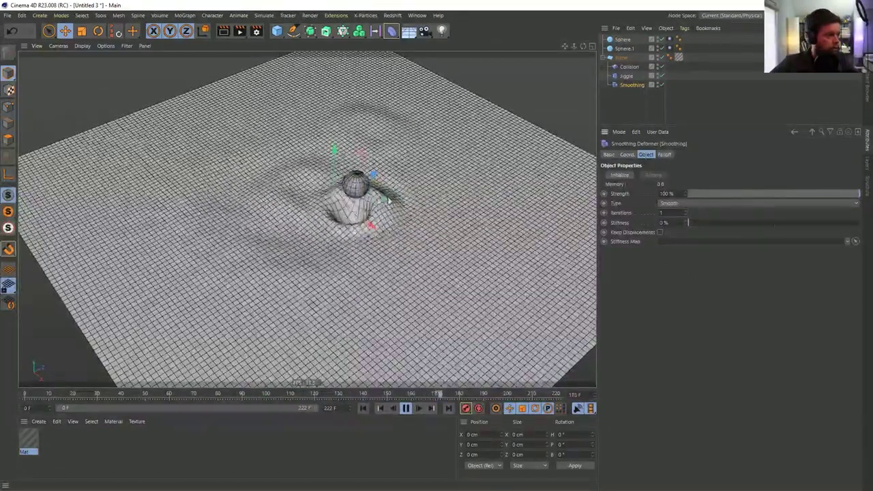
{"action": "left_click", "coordinate": [686, 211]}
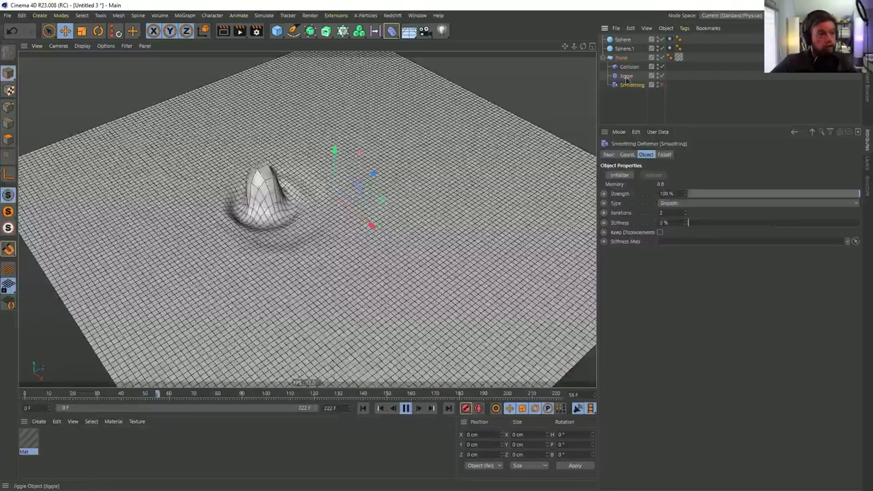
Duplicate the Jiggle deformer under the plane, placing the copy between the original and the Smoothing deformer
{"action": "left_click_drag", "start_coordinate": [629, 84], "coordinate": [629, 82], "text": "ctrl"}
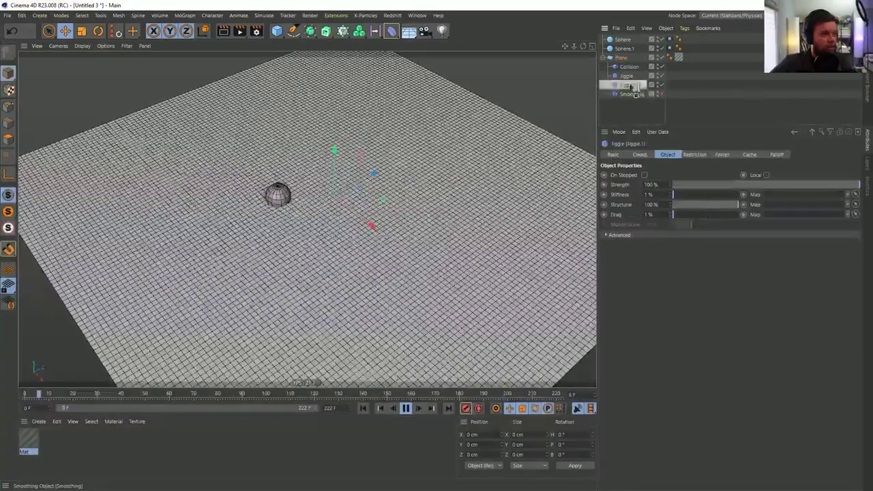
Enable the Smoothing deformer with 5 Iterations between the two Jiggle deformers and set the duplicated Jiggle's Strength to 300%
{"action": "left_click_drag", "start_coordinate": [633, 90], "coordinate": [633, 82]}
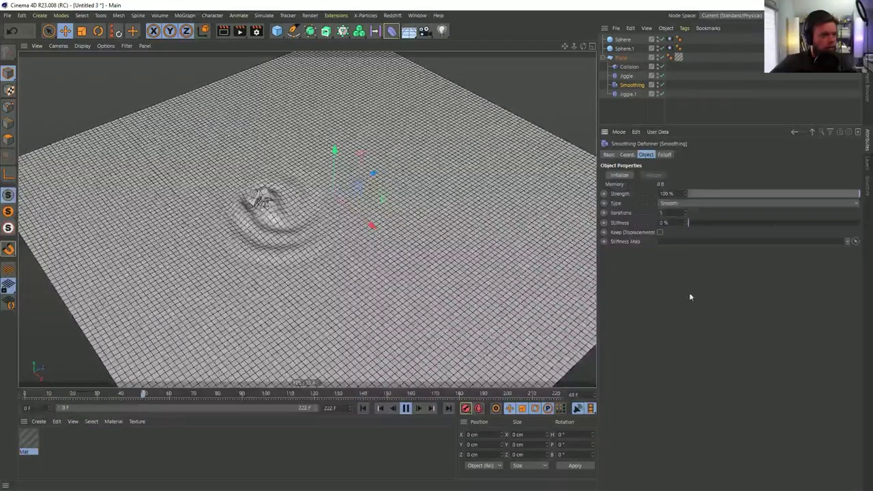
{"action": "left_click", "coordinate": [627, 94]}
{"action": "left_click", "coordinate": [649, 184]}
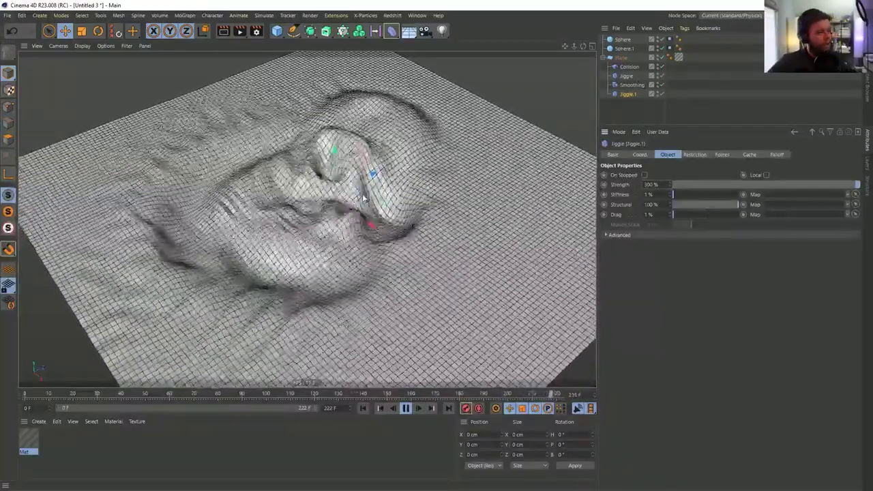
Extend the timeline to 444 frames and scale the second sphere to about 133 cm
{"action": "mouse_move", "coordinate": [349, 408]}
{"action": "left_mouse_down"}
{"action": "mouse_move", "coordinate": [366, 426]}
{"action": "mouse_move", "coordinate": [354, 425]}
{"action": "mouse_move", "coordinate": [363, 408]}
{"action": "left_mouse_up"}
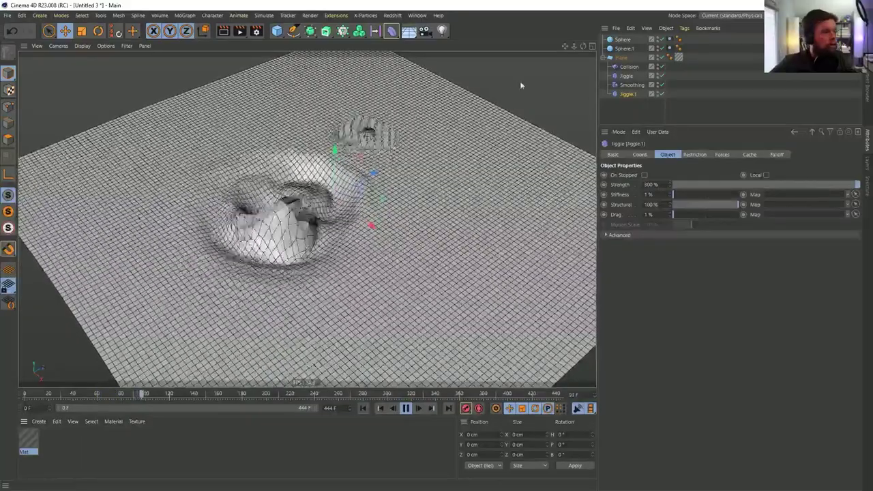
{"action": "left_click", "coordinate": [624, 49]}
{"action": "key", "text": "t"}
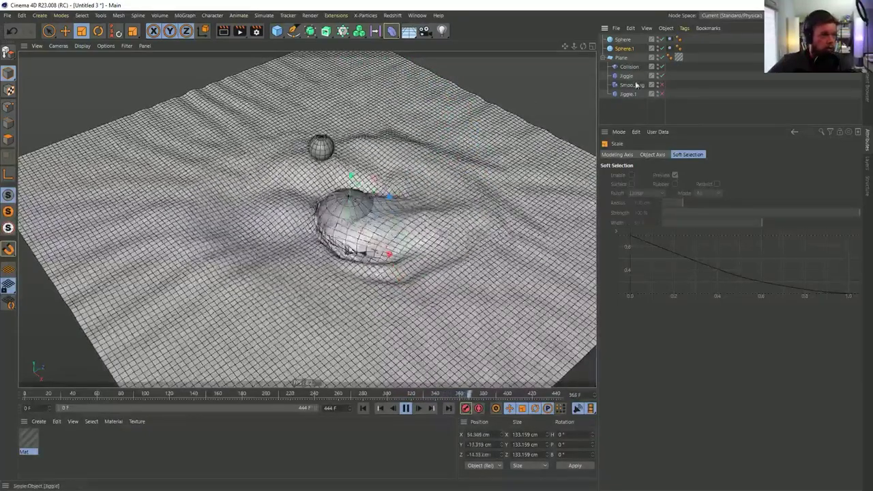
Review the Collision deformer's advanced settings and the plane's properties, and replay the simulation from the first frame
{"action": "left_click", "coordinate": [630, 67]}
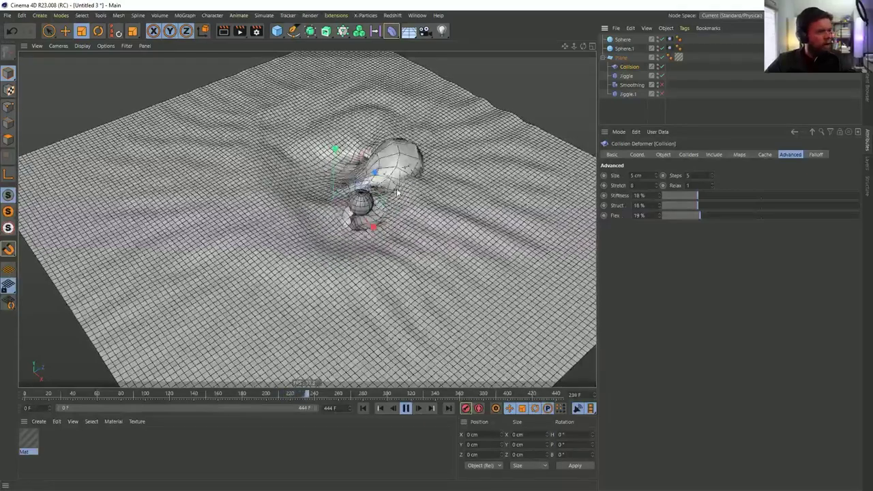
{"action": "left_click", "coordinate": [405, 407]}
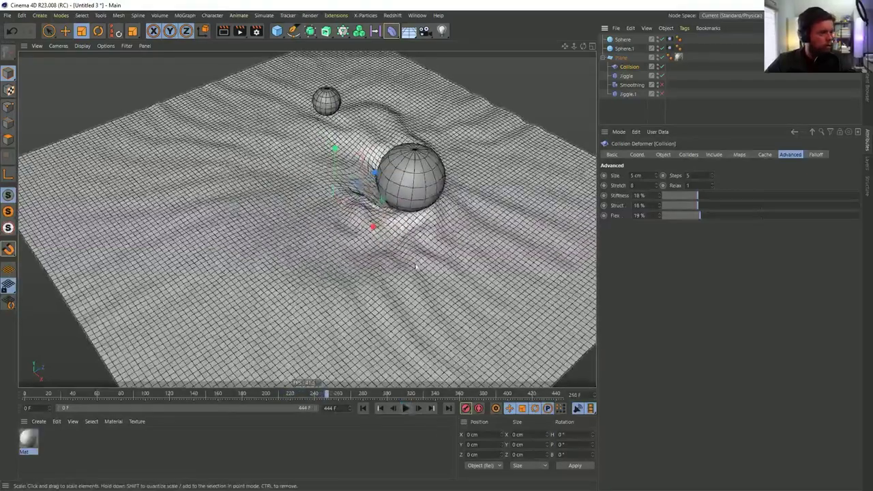
{"action": "left_click", "coordinate": [622, 58]}
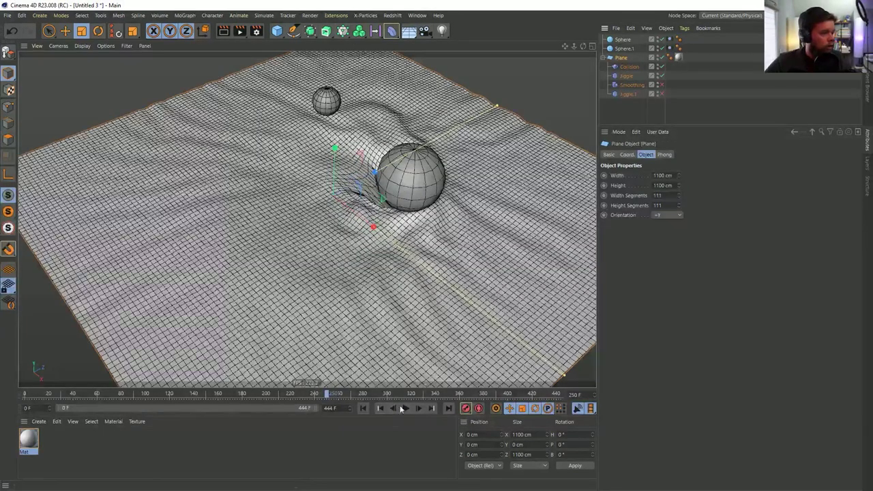
{"action": "left_click", "coordinate": [365, 407]}
{"action": "left_click", "coordinate": [405, 408]}
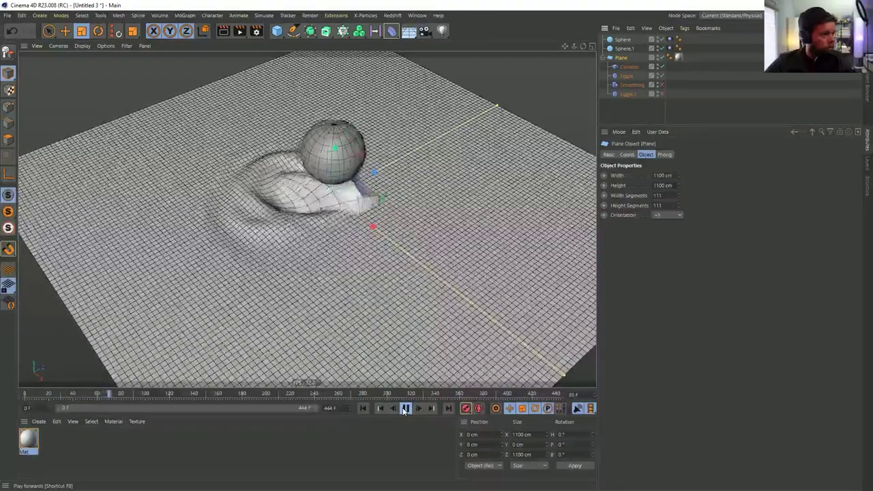
{"action": "left_click", "coordinate": [405, 408]}
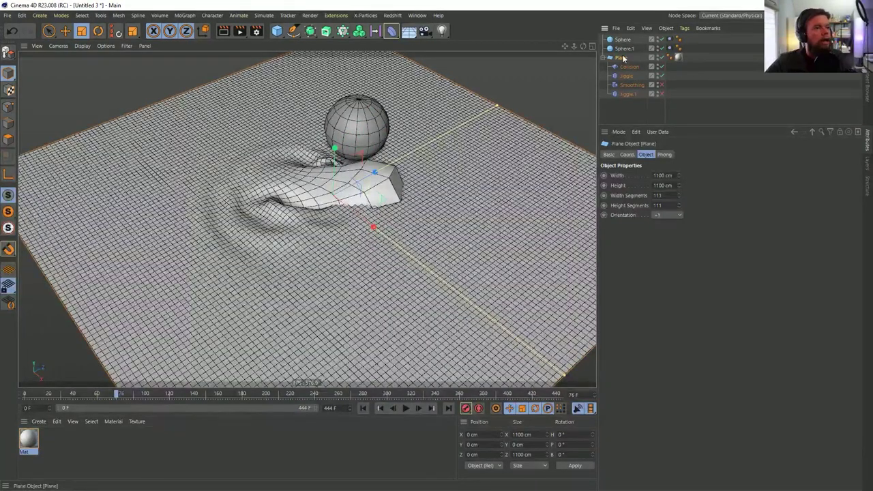
Move the Smoothing deformer directly below the Collision deformer, enable it, and replay the simulation from the start
{"action": "left_click_drag", "start_coordinate": [633, 84], "coordinate": [629, 64]}
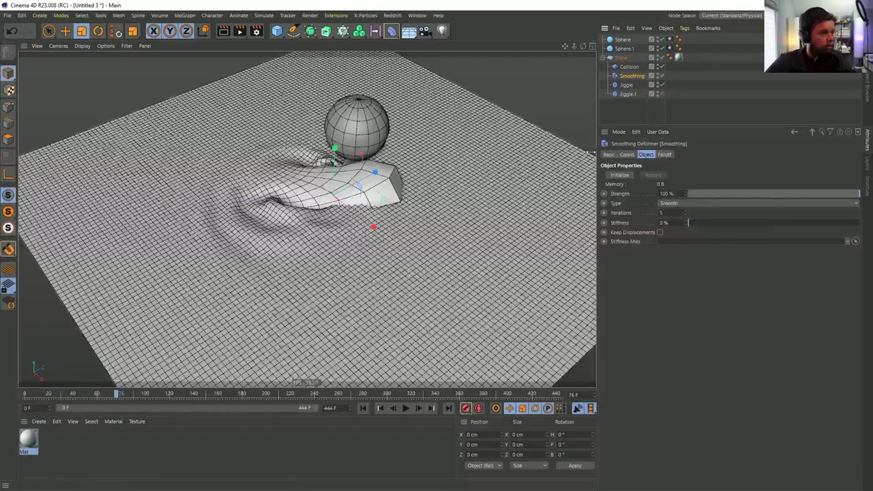
{"action": "left_click", "coordinate": [363, 408]}
{"action": "left_click", "coordinate": [405, 407]}
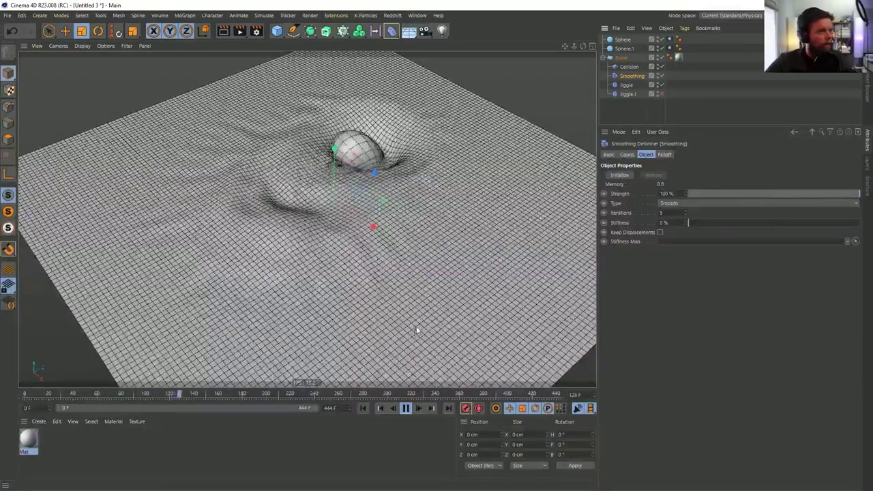
{"action": "left_click", "coordinate": [405, 408]}
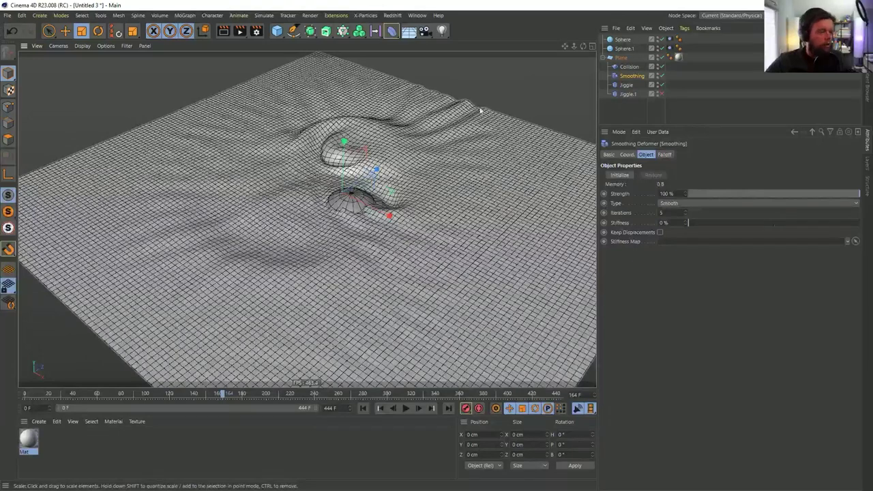
Nest the plane with its deformers inside a Volume Builder and a Volume Mesher
{"action": "left_click", "coordinate": [620, 57]}
{"action": "left_click", "coordinate": [359, 30]}
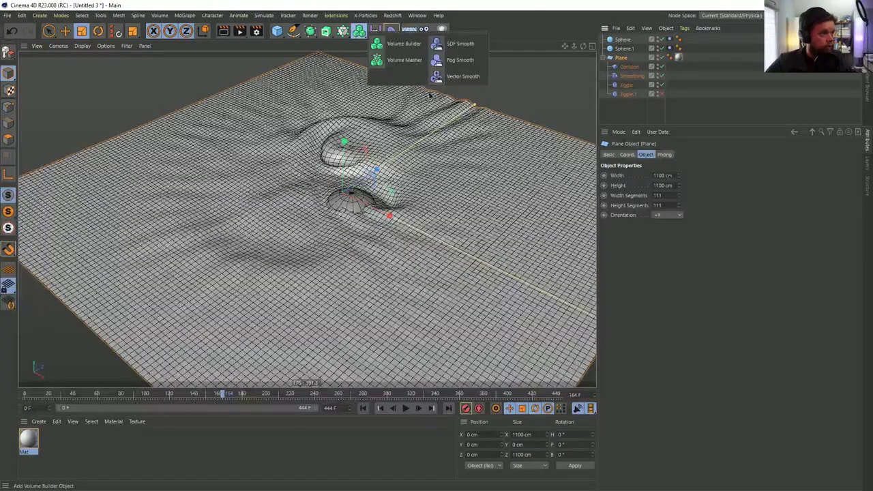
{"action": "left_click", "coordinate": [394, 61]}
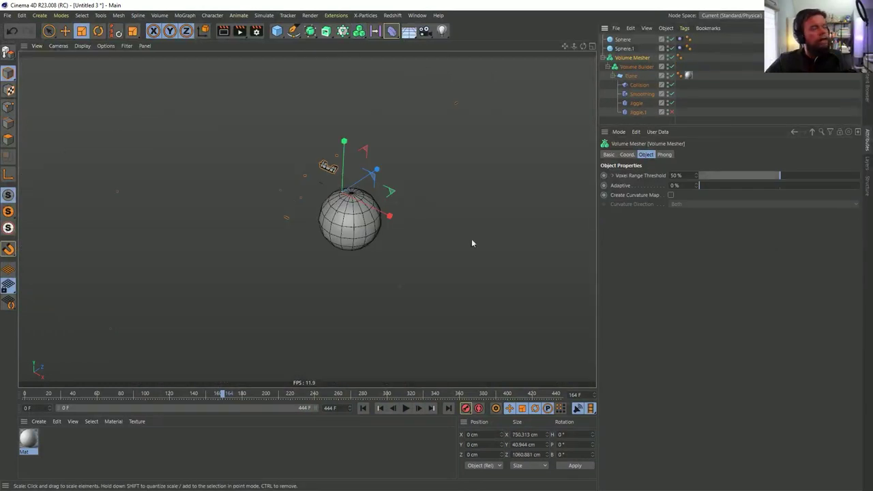
Add an SDF Dilate and Erode filter with a 5 cm Offset to the Volume Builder, above the plane
{"action": "left_click", "coordinate": [631, 75]}
{"action": "left_click", "coordinate": [629, 66]}
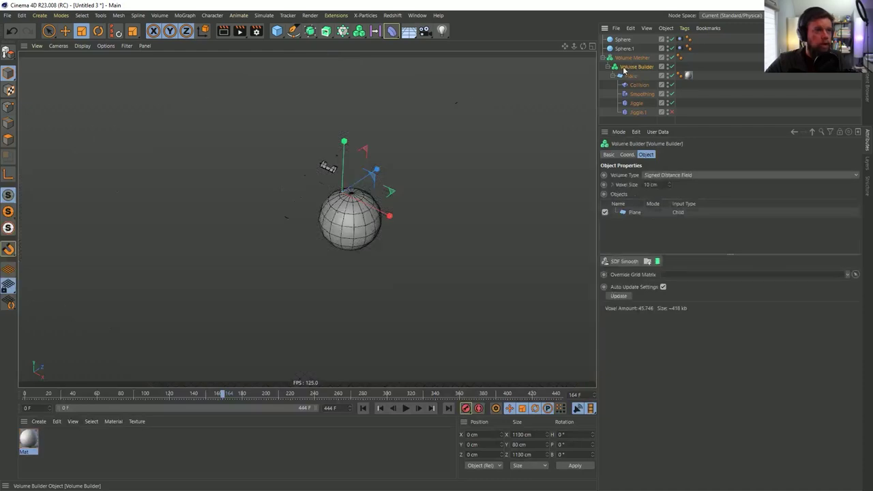
{"action": "left_click", "coordinate": [631, 213]}
{"action": "left_click", "coordinate": [630, 263]}
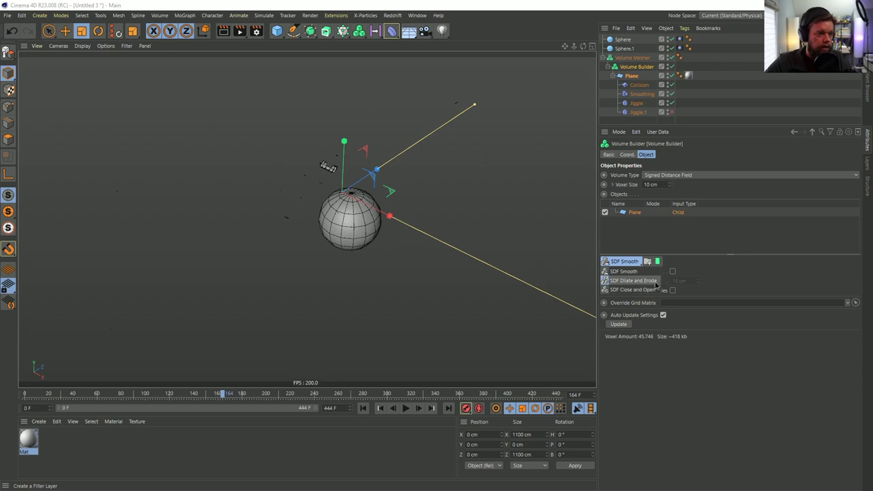
{"action": "left_click", "coordinate": [634, 280]}
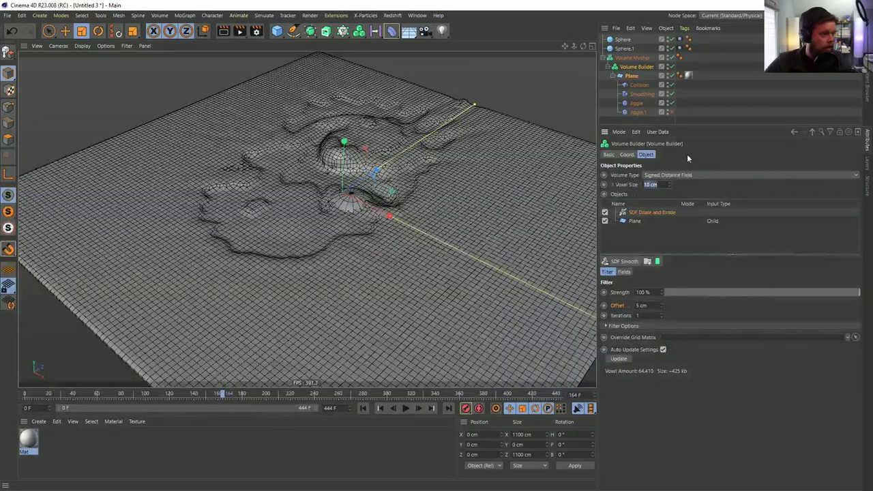
Play the simulation from the first frame and inspect the thickened volume mesh at the impact area
{"action": "left_click", "coordinate": [362, 408]}
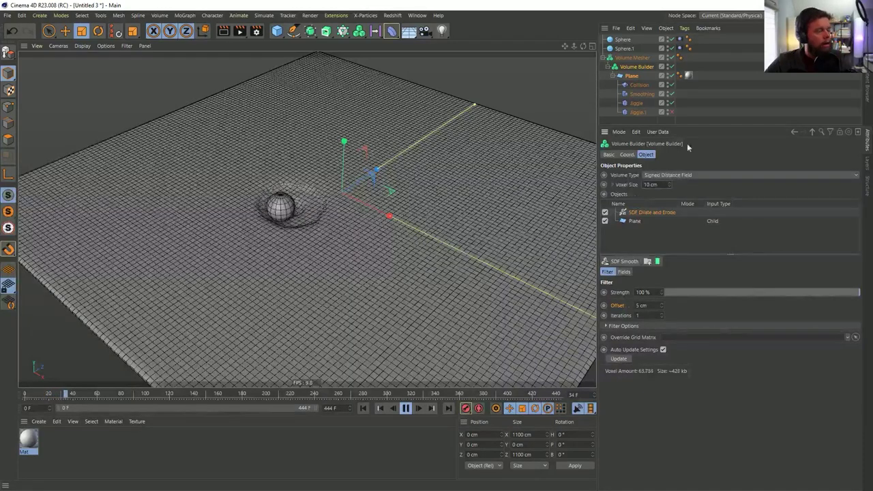
{"action": "left_click", "coordinate": [711, 94]}
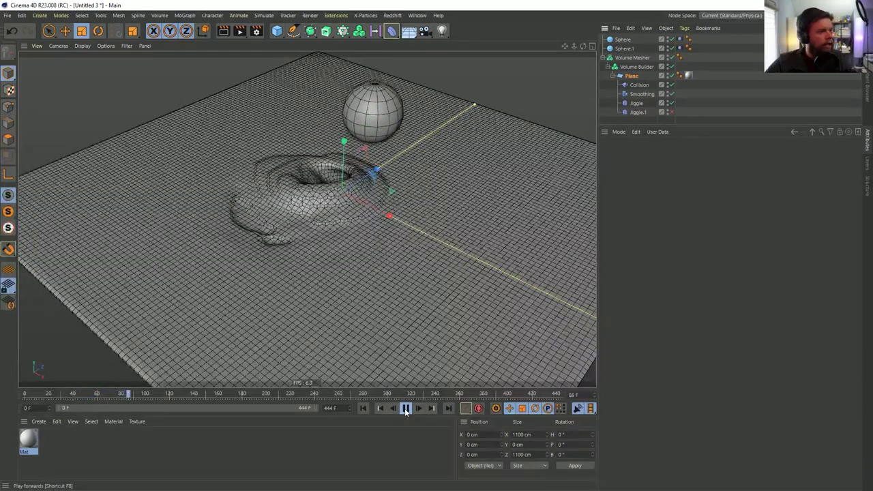
{"action": "key", "text": "F8"}
{"action": "left_click_drag", "start_coordinate": [326, 184], "coordinate": [526, 146], "text": "alt"}
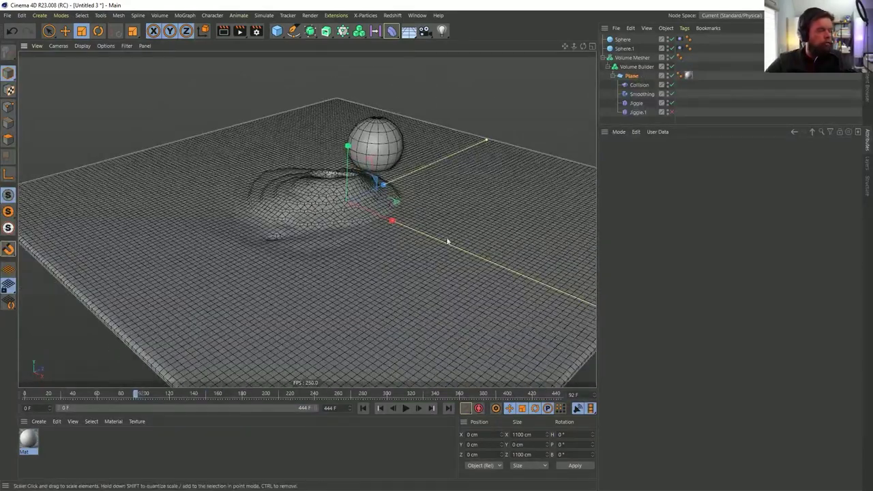
{"action": "left_click_drag", "start_coordinate": [443, 195], "coordinate": [478, 191], "text": "alt"}
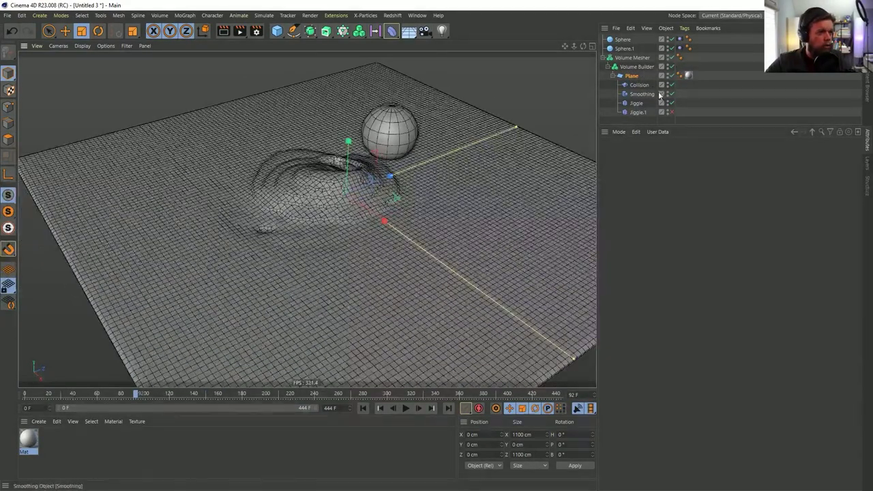
Copy the Smoothing deformer under the Volume Mesher and try lowering the copy's Strength to 0%
{"action": "left_click_drag", "start_coordinate": [634, 63], "coordinate": [635, 65]}
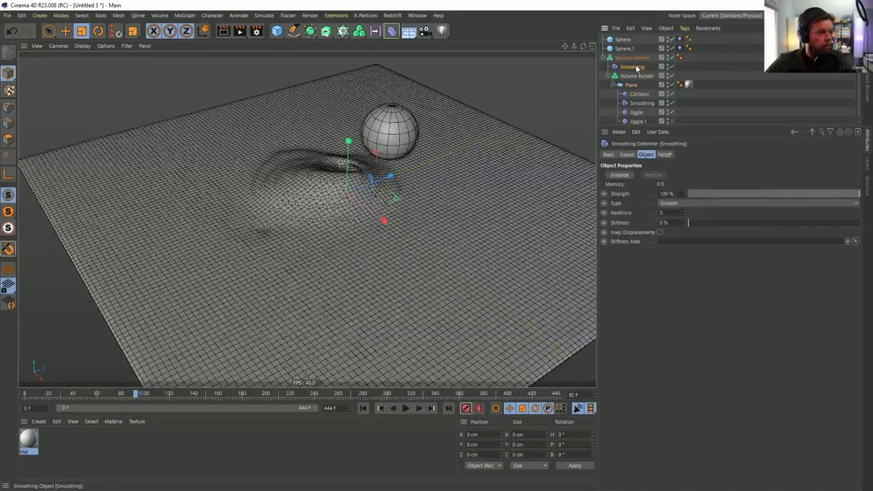
{"action": "left_click_drag", "start_coordinate": [737, 193], "coordinate": [612, 203]}
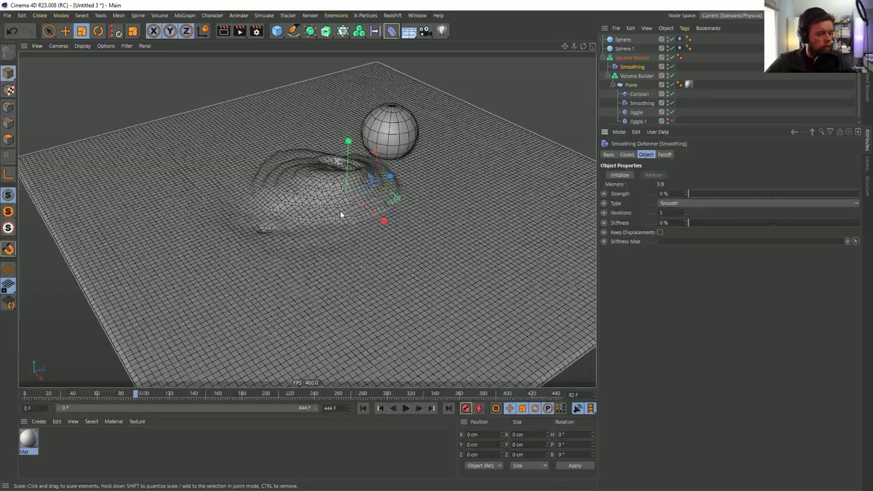
Display the viewport in Gouraud shading and set the mesher's Smoothing deformer to 100% Strength and 7 Iterations
{"action": "key", "text": "n"}
{"action": "key", "text": "a"}
{"action": "scroll", "coordinate": [340, 210], "scroll_direction": "up", "scroll_amount": 5}
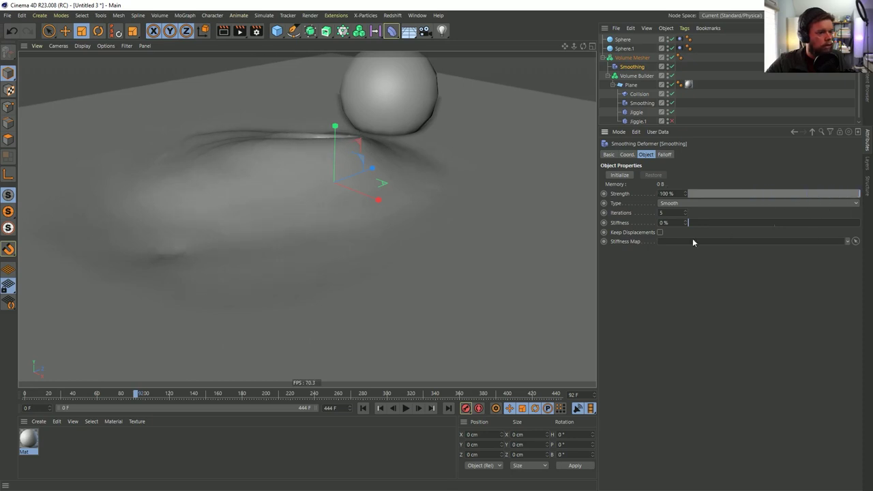
{"action": "left_click", "coordinate": [685, 210]}
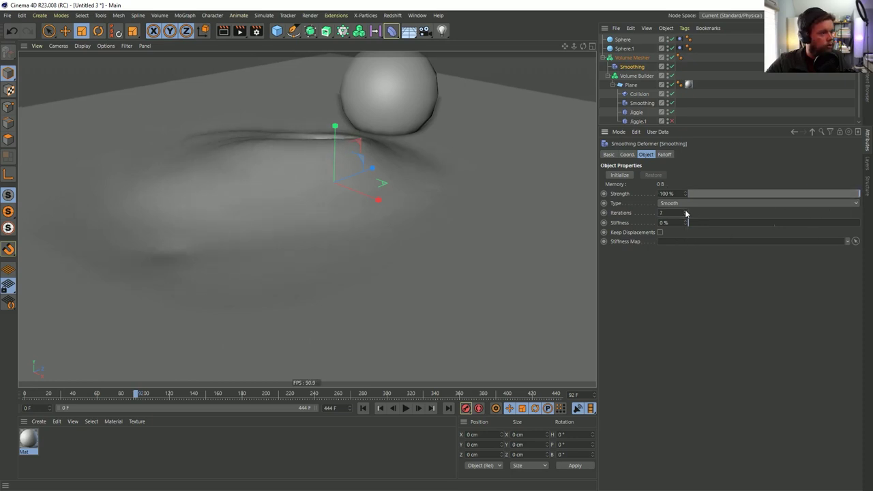
{"action": "mouse_move", "coordinate": [335, 183]}
{"action": "left_mouse_down", "text": "alt"}
{"action": "mouse_move", "coordinate": [463, 230]}
{"action": "mouse_move", "coordinate": [312, 183]}
{"action": "mouse_move", "coordinate": [328, 183]}
{"action": "left_mouse_up", "text": "alt"}
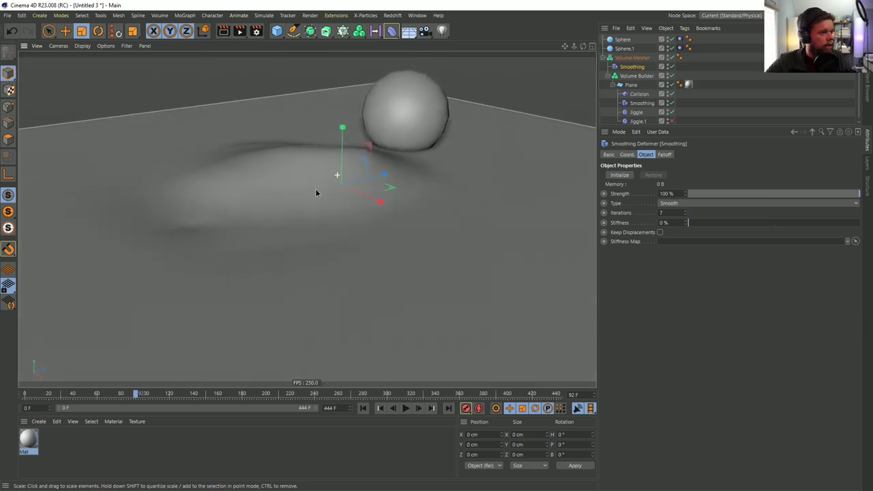
{"action": "scroll", "coordinate": [327, 181], "scroll_direction": "down", "scroll_amount": 5}
{"action": "left_click_drag", "start_coordinate": [316, 215], "coordinate": [217, 372], "text": "alt"}
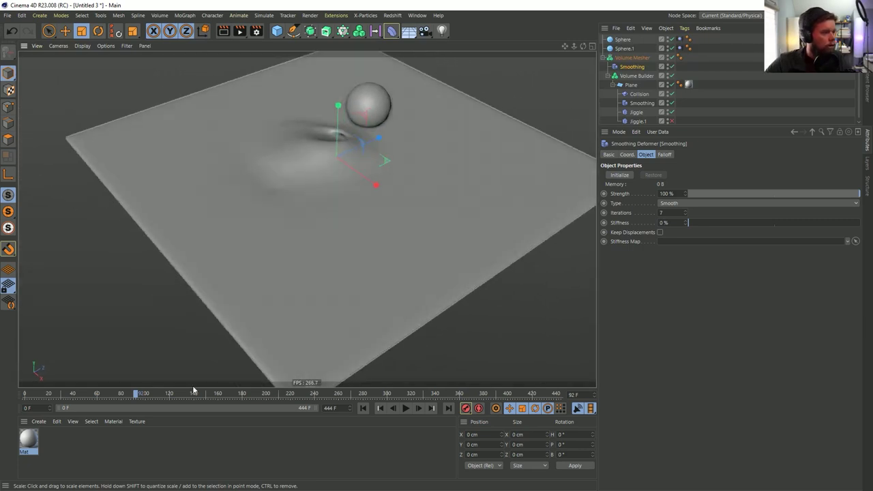
Create a new material and apply it to the Volume Mesher
{"action": "double_click", "coordinate": [68, 440]}
{"action": "left_click_drag", "start_coordinate": [28, 439], "coordinate": [323, 185]}
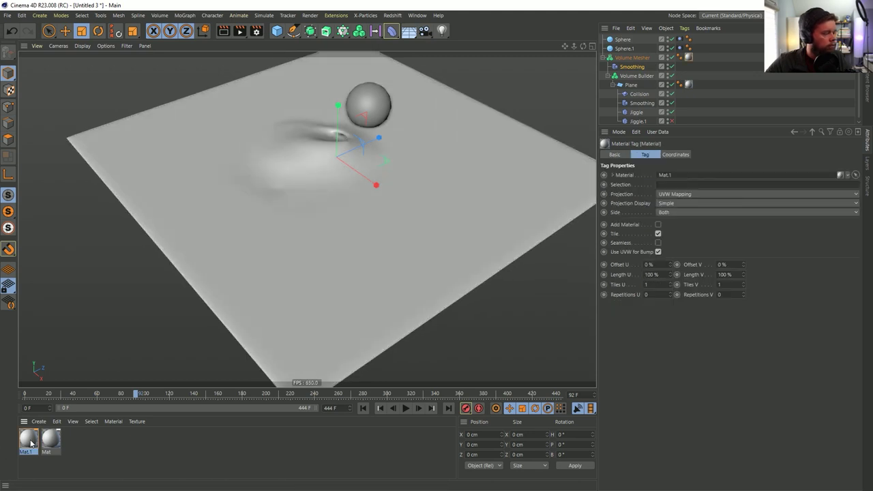
Disable the new material's Color channel and replace its default specular with a GGX reflectance layer
{"action": "left_click", "coordinate": [28, 440]}
{"action": "double_click", "coordinate": [28, 440]}
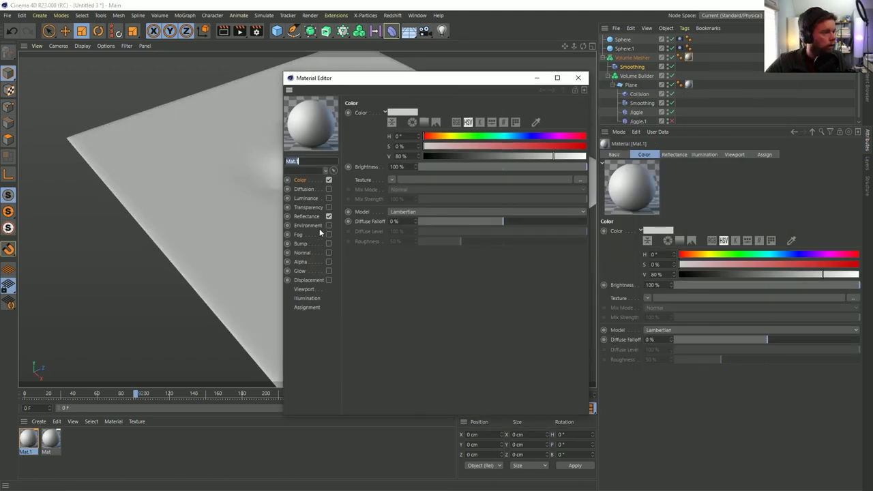
{"action": "left_click", "coordinate": [329, 181]}
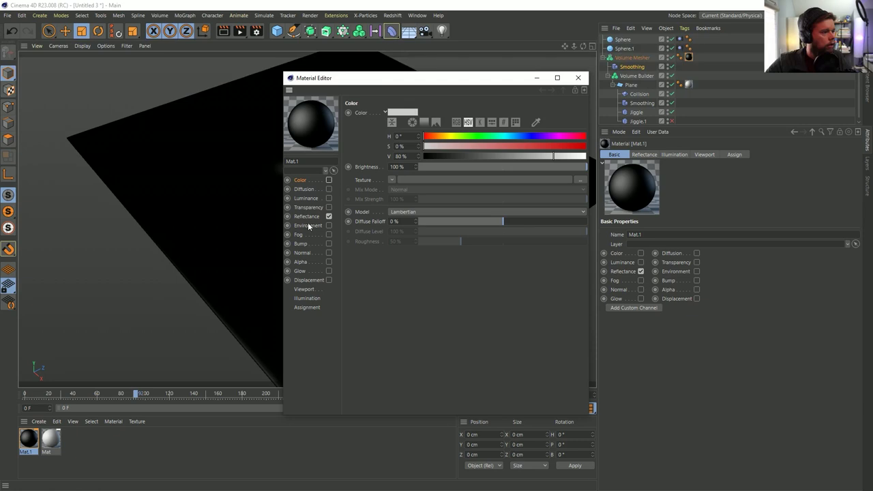
{"action": "left_click", "coordinate": [309, 208]}
{"action": "left_click", "coordinate": [307, 216]}
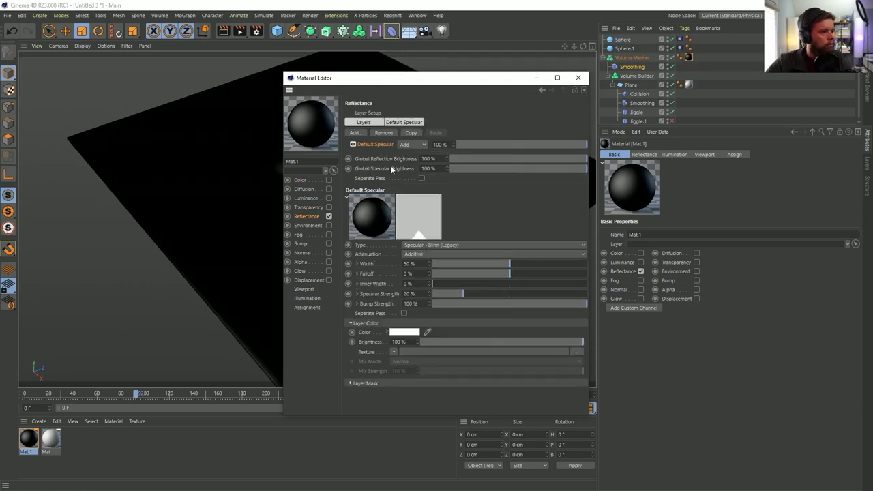
{"action": "left_click", "coordinate": [384, 133]}
{"action": "left_click", "coordinate": [355, 133]}
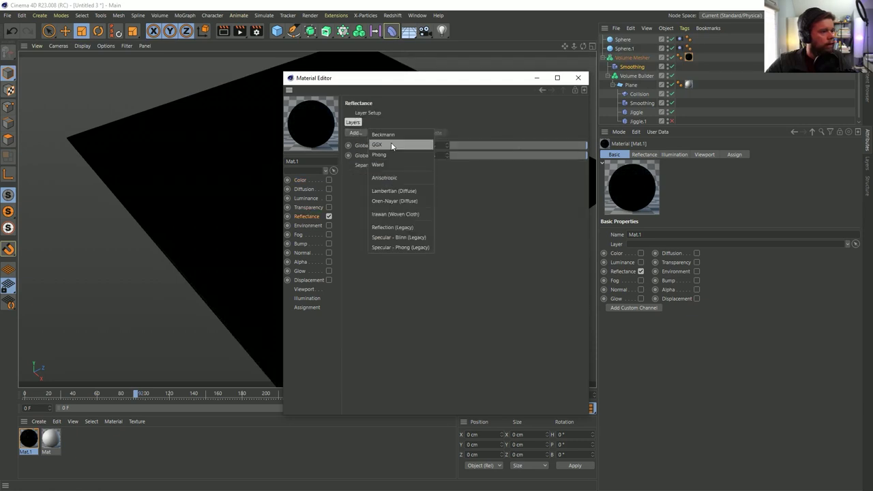
{"action": "left_click", "coordinate": [390, 143]}
Set the GGX layer's Roughness and Specular Strength to 0% and Reflection Strength to 40%, and play the animation
{"action": "left_click_drag", "start_coordinate": [404, 79], "coordinate": [595, 86]}
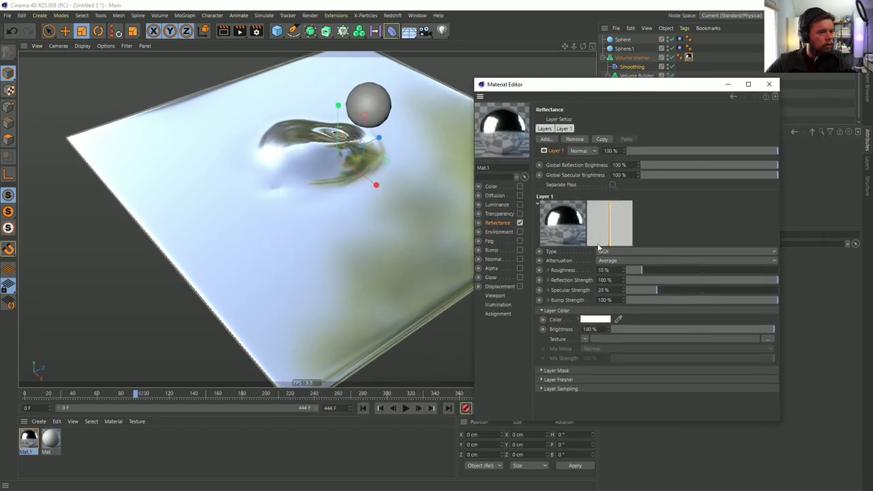
{"action": "left_click_drag", "start_coordinate": [658, 287], "coordinate": [592, 273]}
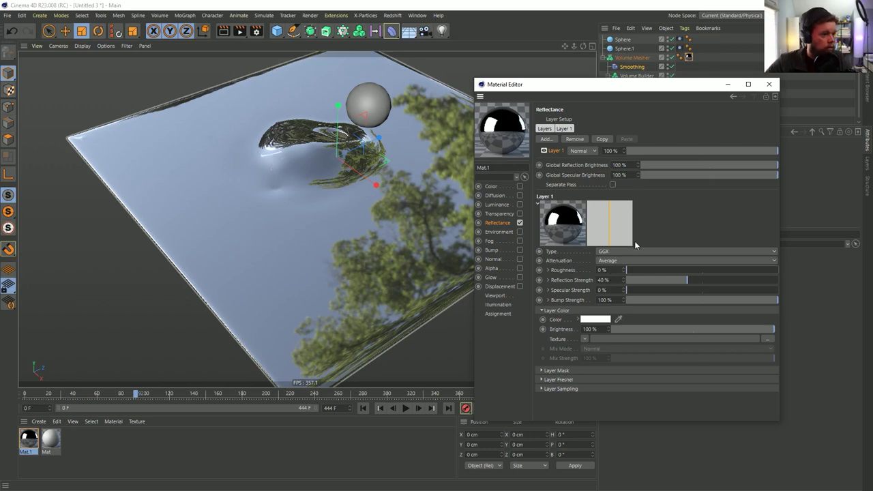
{"action": "left_click", "coordinate": [769, 84]}
{"action": "left_click", "coordinate": [406, 408]}
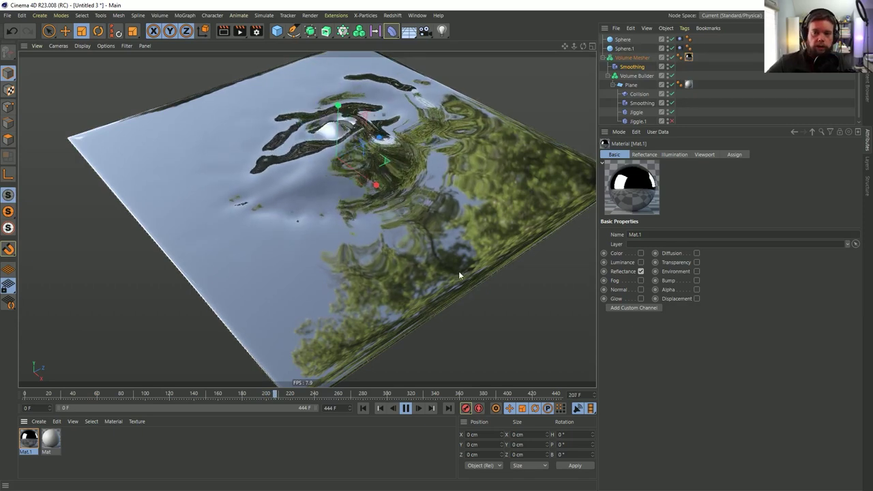
Stop playback, return to the first frame, and begin saving the scene in the Episode 3 SceneFiles folder
{"action": "left_click", "coordinate": [406, 408]}
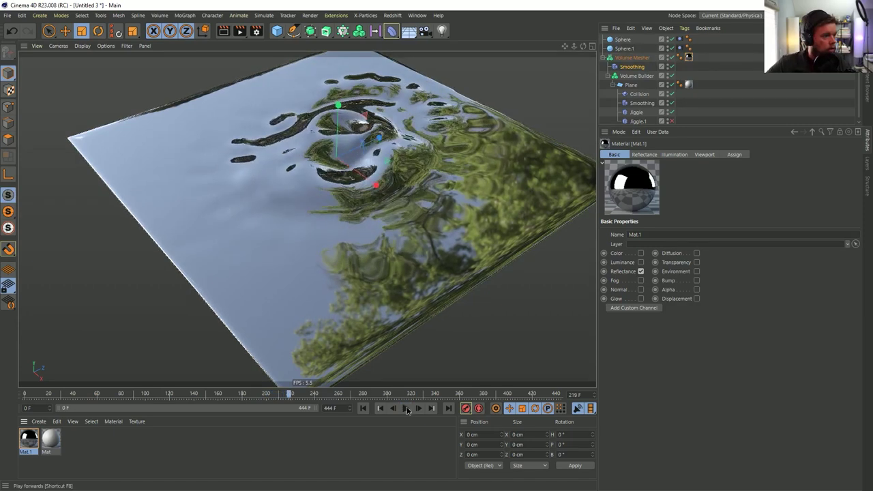
{"action": "left_click", "coordinate": [363, 408]}
{"action": "key", "text": "ctrl+s"}
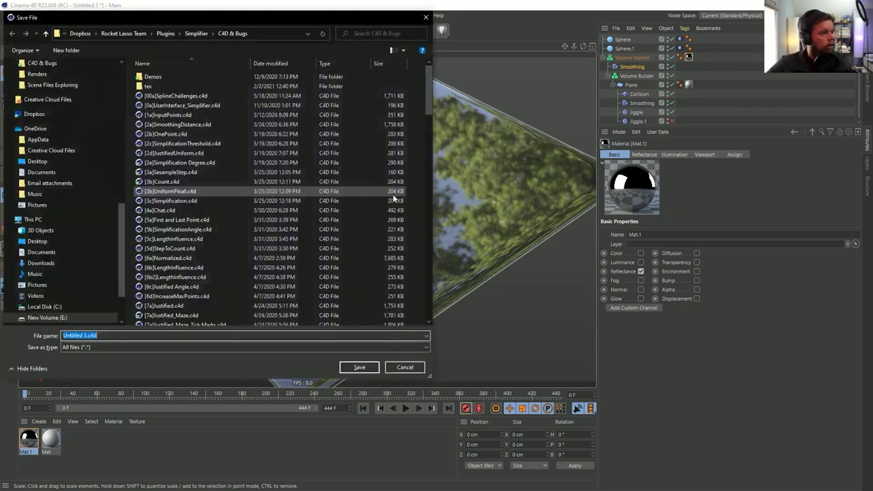
{"action": "scroll", "coordinate": [121, 215], "scroll_direction": "up", "scroll_amount": 1}
{"action": "scroll", "coordinate": [126, 211], "scroll_direction": "up", "scroll_amount": 10}
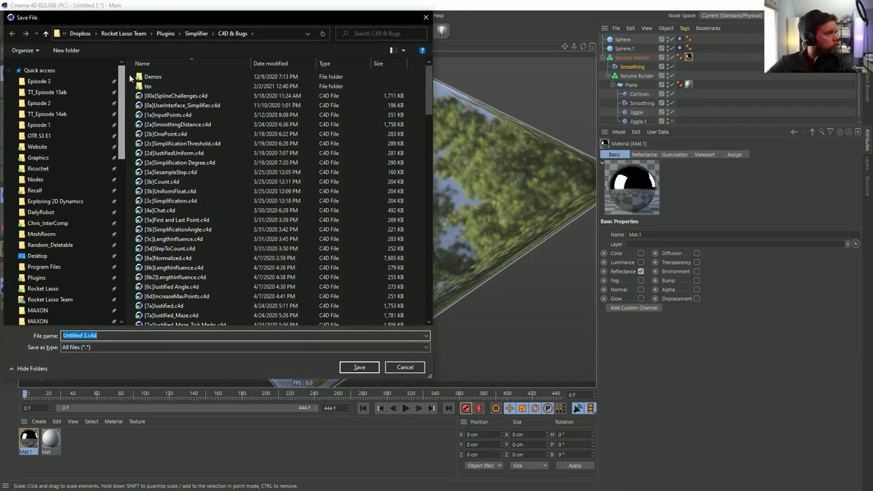
{"action": "left_click", "coordinate": [39, 82]}
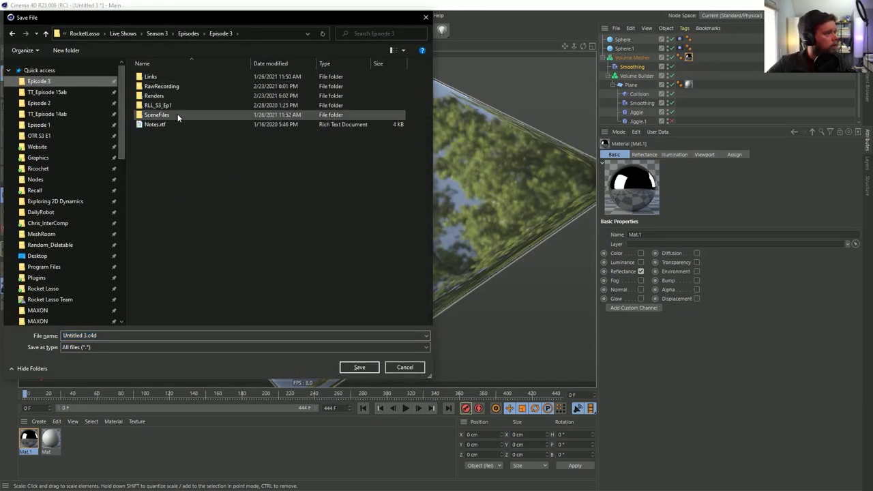
{"action": "double_click", "coordinate": [156, 115]}
Name the scene file [1a]CollisionJiggleWater.c4d and save it
{"action": "left_click", "coordinate": [89, 336]}
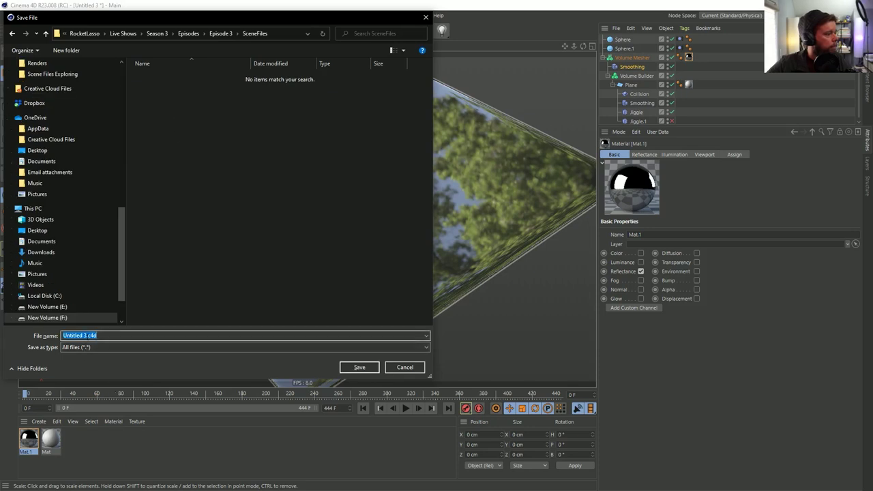
{"action": "type", "text": "1a]"}
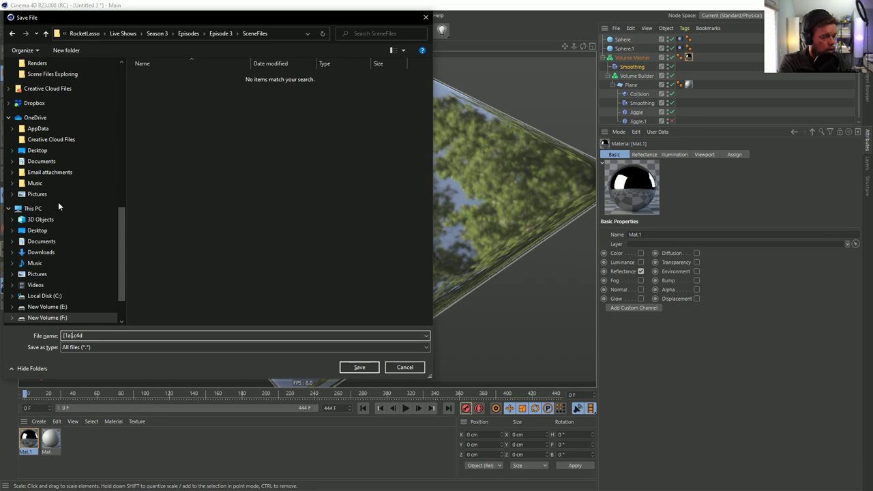
{"action": "type", "text": "Col"}
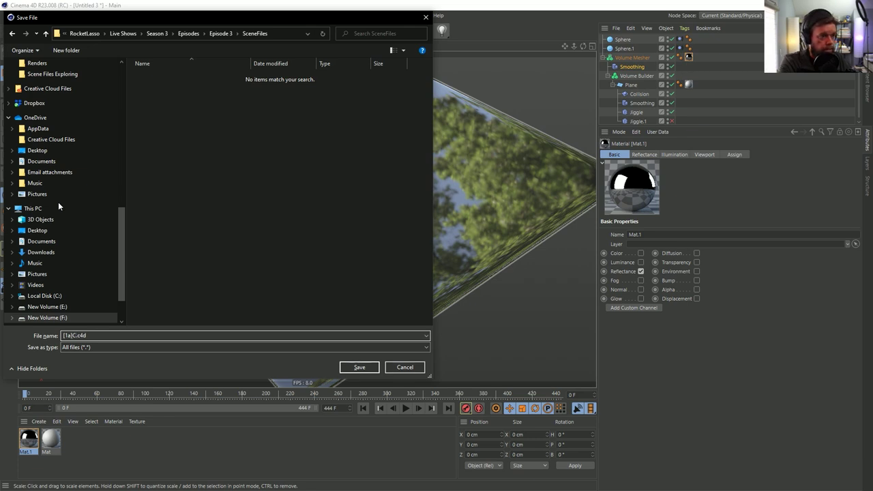
{"action": "type", "text": "lisionJiggleWa"}
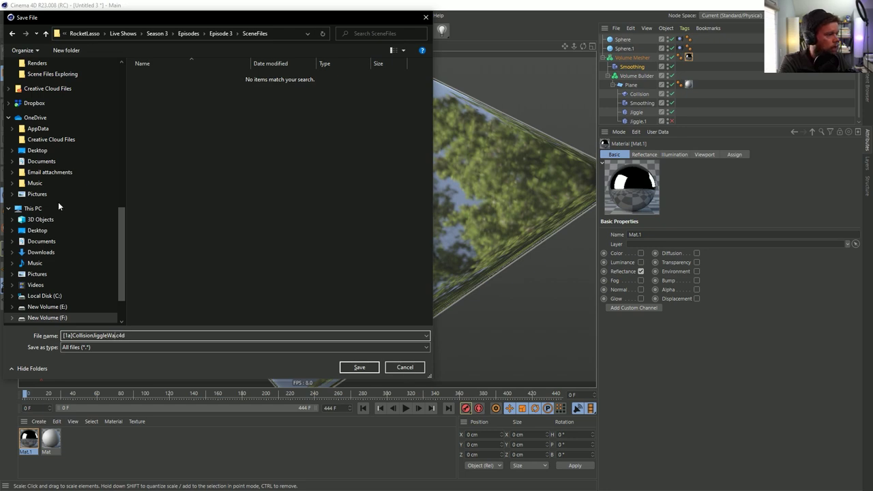
{"action": "type", "text": "ter"}
{"action": "key", "text": "Return"}
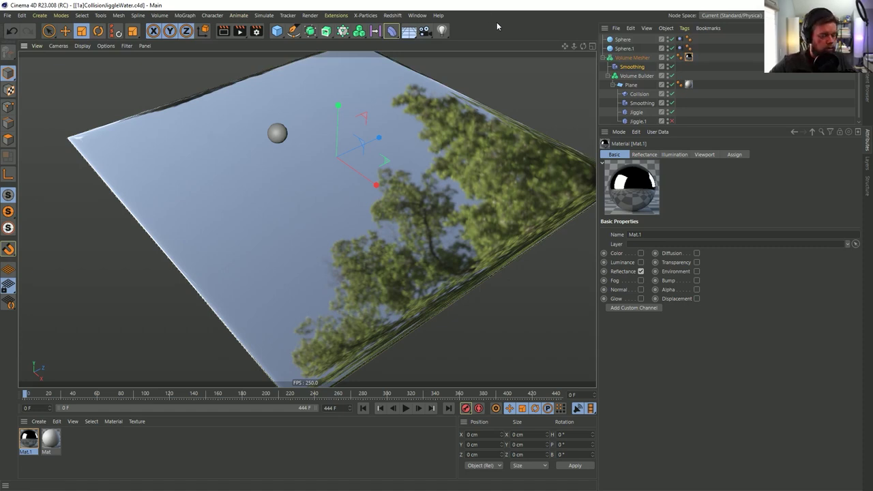
Start a new project and add a sphere scaled down to a radius of about 46.3 cm
{"action": "key", "text": "ctrl+n"}
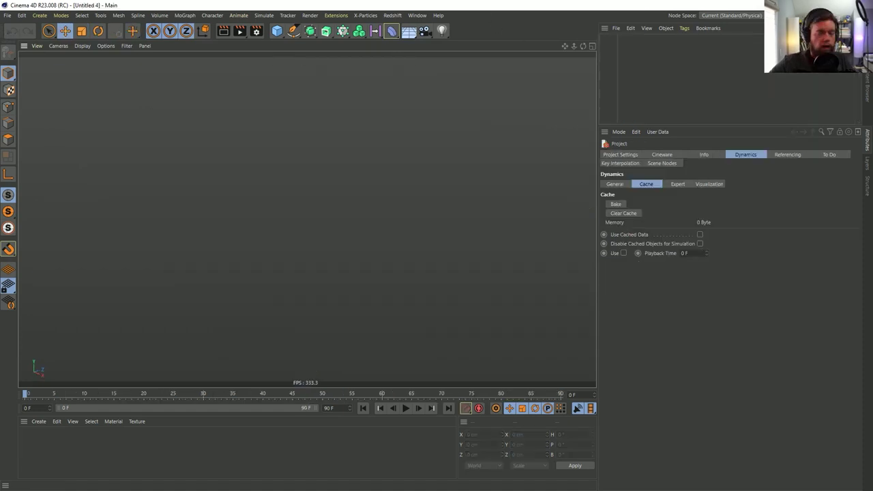
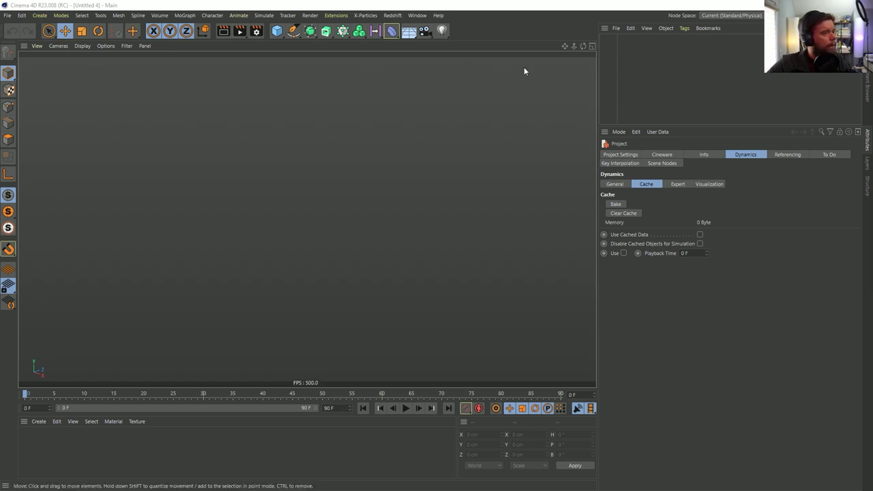
{"action": "left_click", "coordinate": [278, 34]}
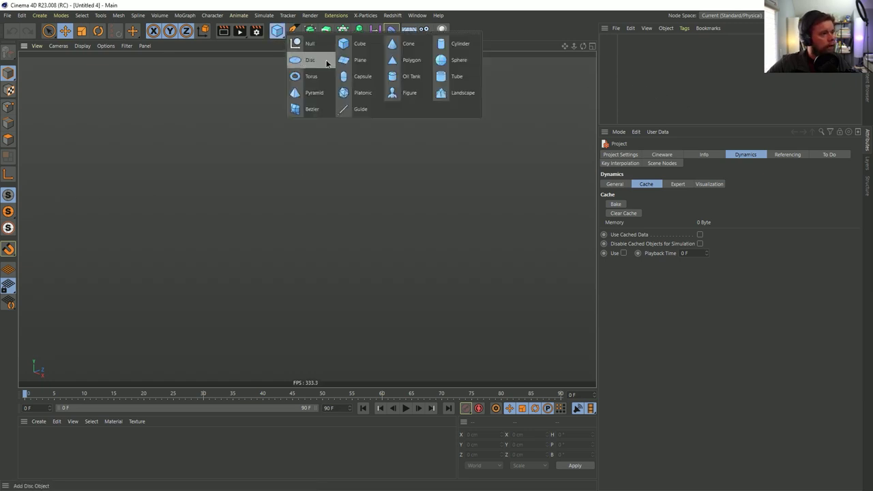
{"action": "left_click", "coordinate": [450, 60]}
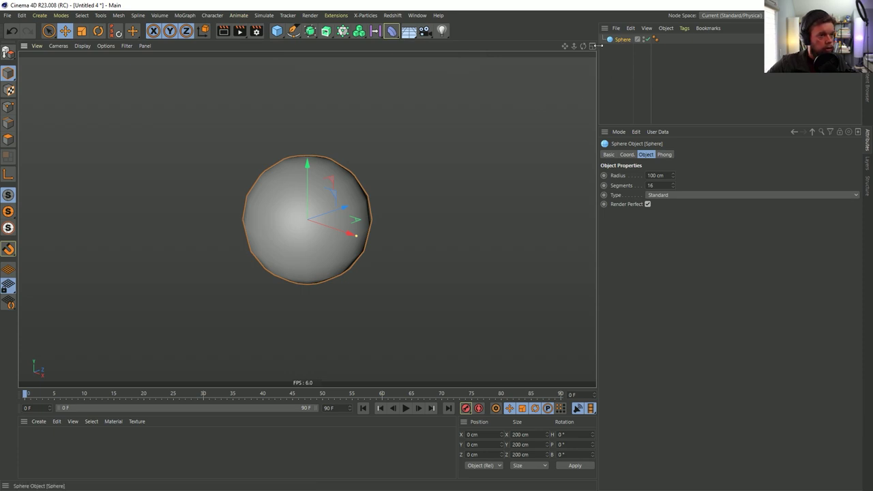
{"action": "key", "text": "t"}
{"action": "left_click_drag", "start_coordinate": [468, 123], "coordinate": [501, 153]}
Duplicate the sphere four times at the same position
{"action": "key", "text": "ctrl+c"}
{"action": "key", "text": "ctrl+v"}
{"action": "key", "text": "ctrl+v"}
{"action": "key", "text": "ctrl+v"}
{"action": "key", "text": "ctrl+v"}
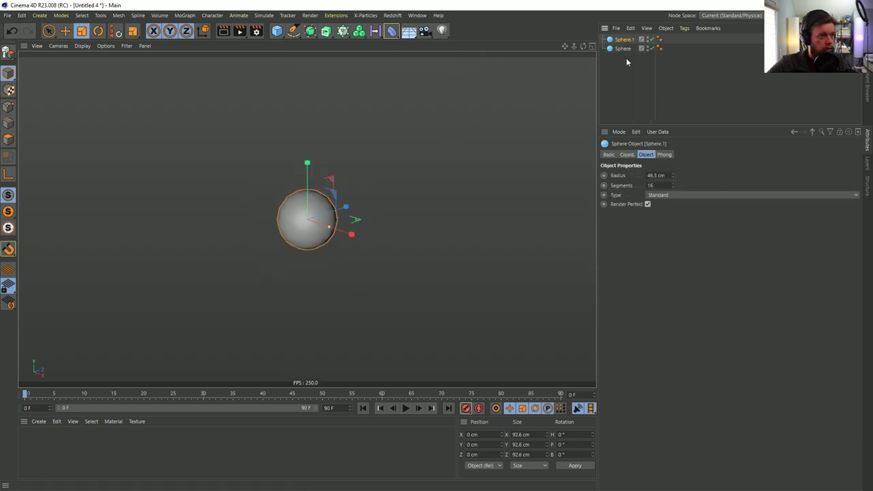
{"action": "left_click_drag", "start_coordinate": [623, 99], "coordinate": [607, 35]}
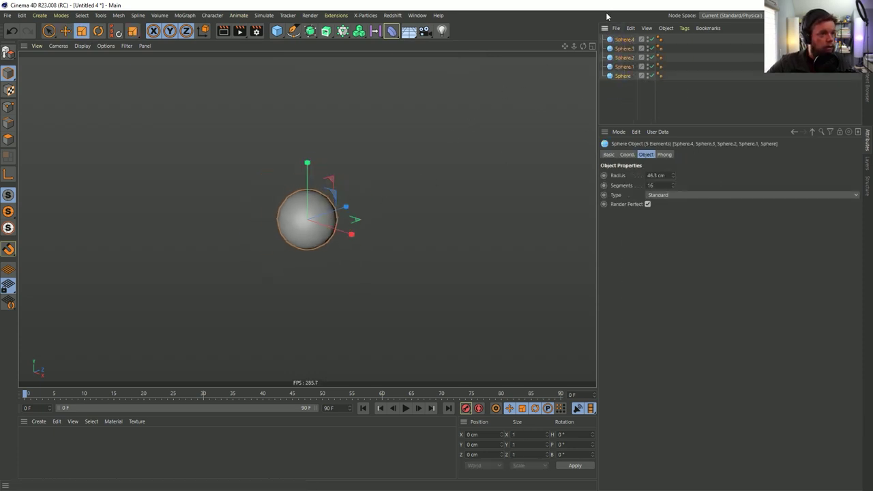
Move the original sphere to about X -142 cm and Sphere.1 to about X -388 cm, Y 96 cm
{"action": "left_click", "coordinate": [626, 49]}
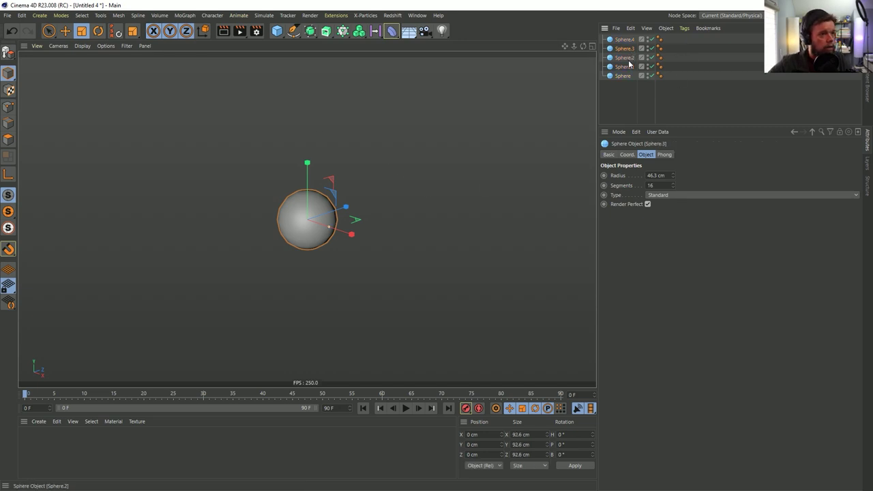
{"action": "left_click", "coordinate": [623, 76]}
{"action": "key", "text": "e"}
{"action": "left_click_drag", "start_coordinate": [304, 222], "coordinate": [249, 207]}
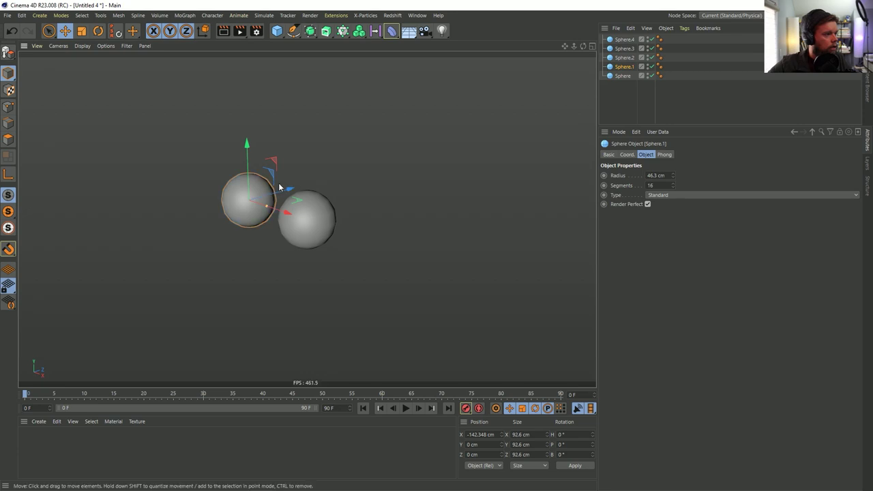
{"action": "left_click_drag", "start_coordinate": [269, 176], "coordinate": [181, 94]}
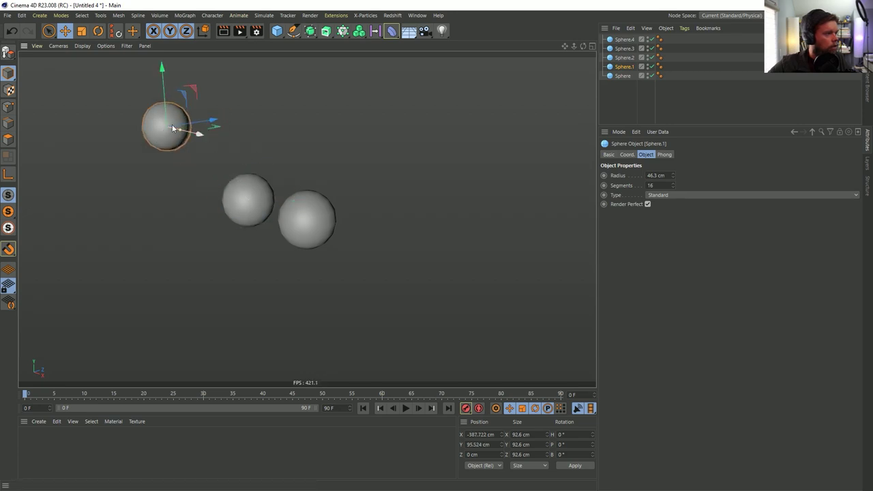
Move another sphere well away in the positive X direction and Sphere.3 to about X -247 cm, Y 61 cm
{"action": "left_click", "coordinate": [139, 177]}
{"action": "left_click", "coordinate": [154, 126]}
{"action": "left_click", "coordinate": [229, 199]}
{"action": "left_click_drag", "start_coordinate": [273, 179], "coordinate": [360, 216]}
{"action": "left_click", "coordinate": [267, 202]}
{"action": "left_click_drag", "start_coordinate": [276, 177], "coordinate": [237, 131]}
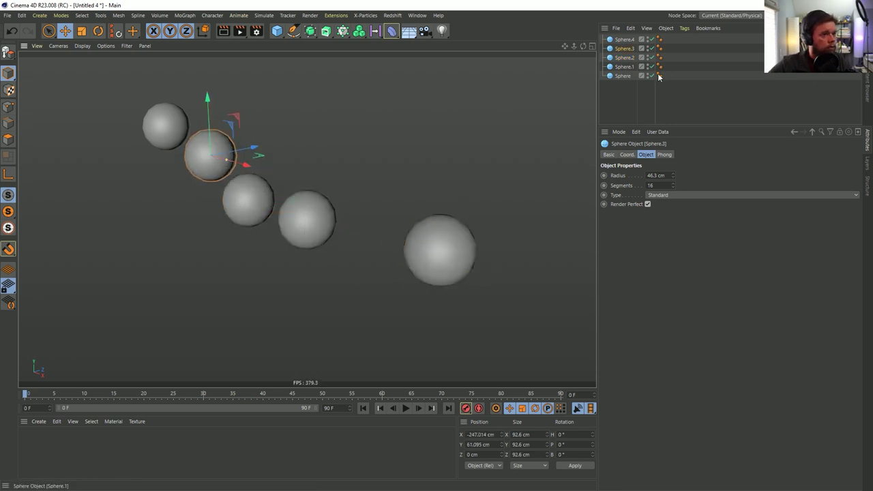
Select all five spheres and start the Arrange tool in Linear mode
{"action": "key", "text": "ctrl+a"}
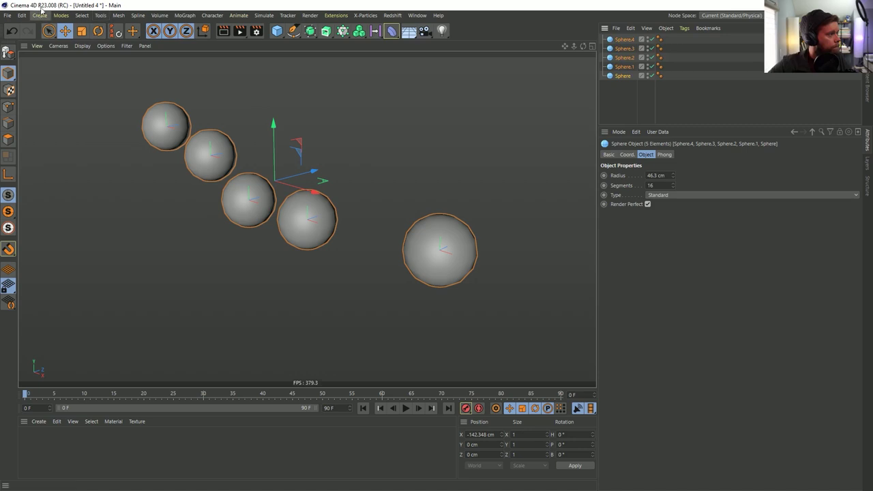
{"action": "left_click", "coordinate": [100, 17]}
{"action": "left_click", "coordinate": [117, 46]}
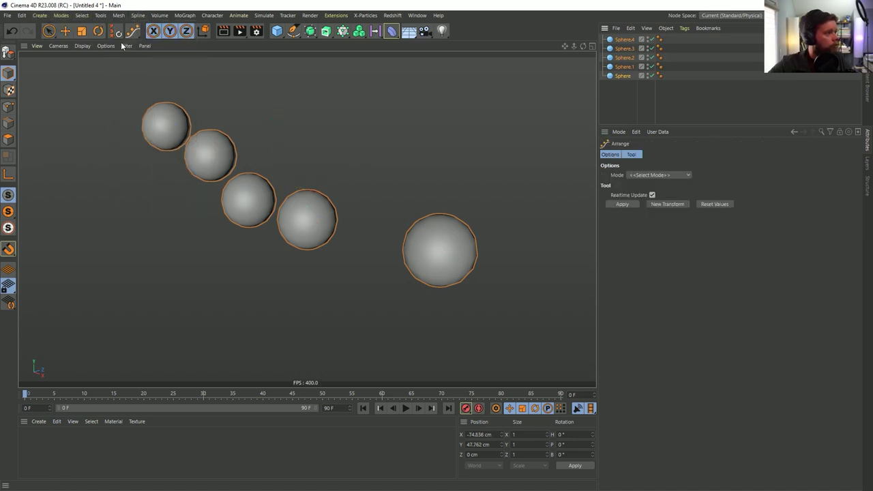
{"action": "left_click", "coordinate": [641, 177]}
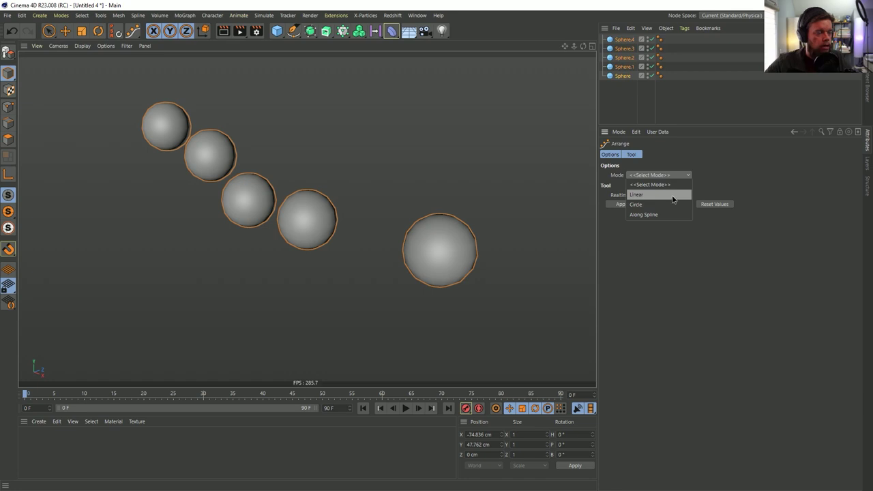
{"action": "left_click", "coordinate": [659, 194]}
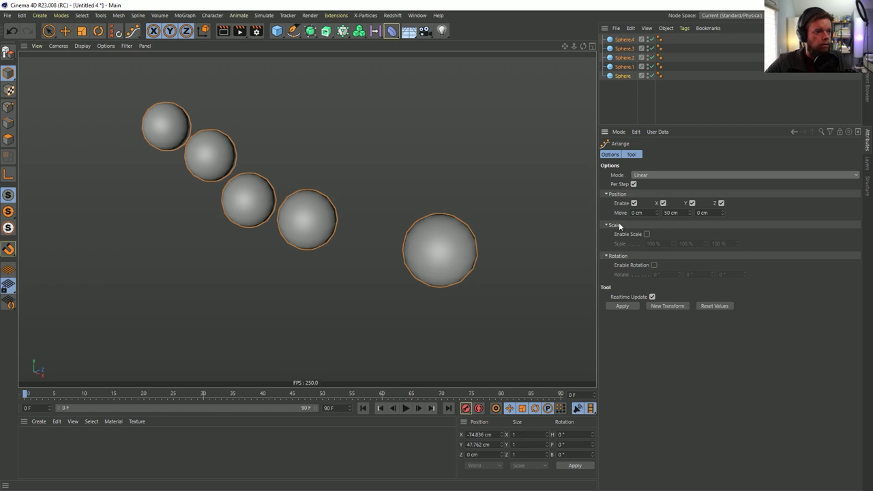
Try arranging the spheres linearly with a 50 cm Y move per step, and undo it
{"action": "left_click", "coordinate": [425, 216]}
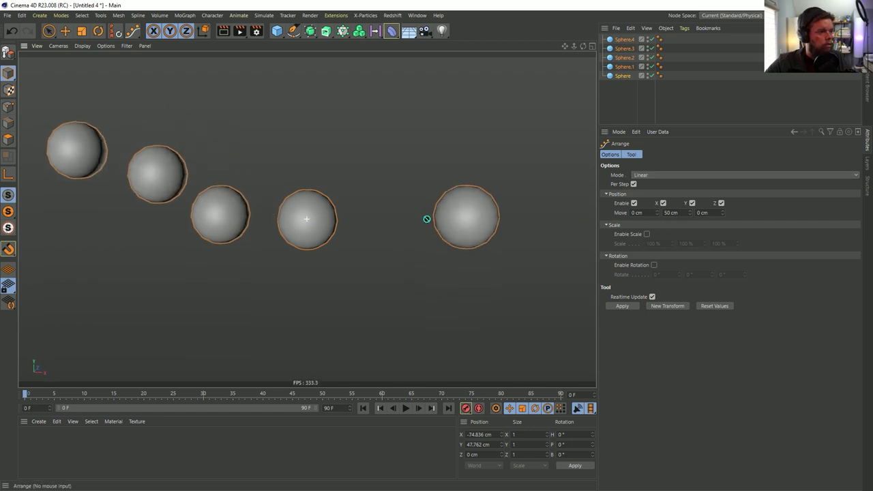
{"action": "left_click", "coordinate": [631, 306]}
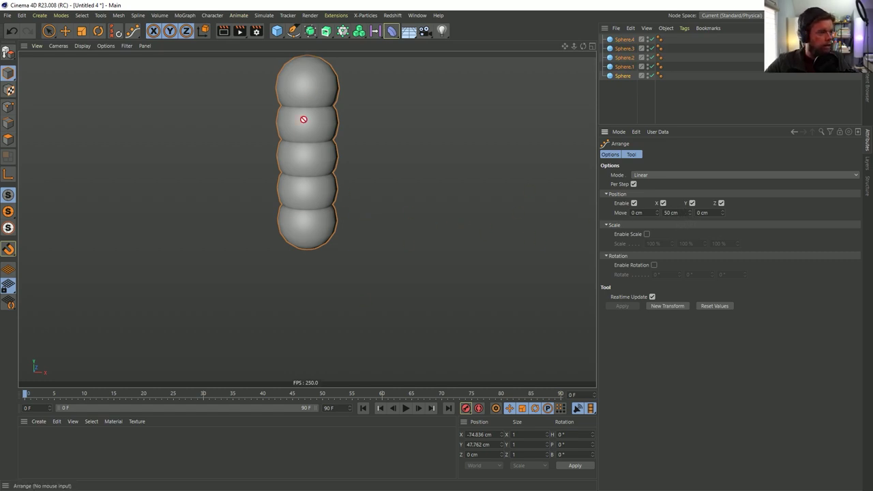
{"action": "key", "text": "ctrl+z"}
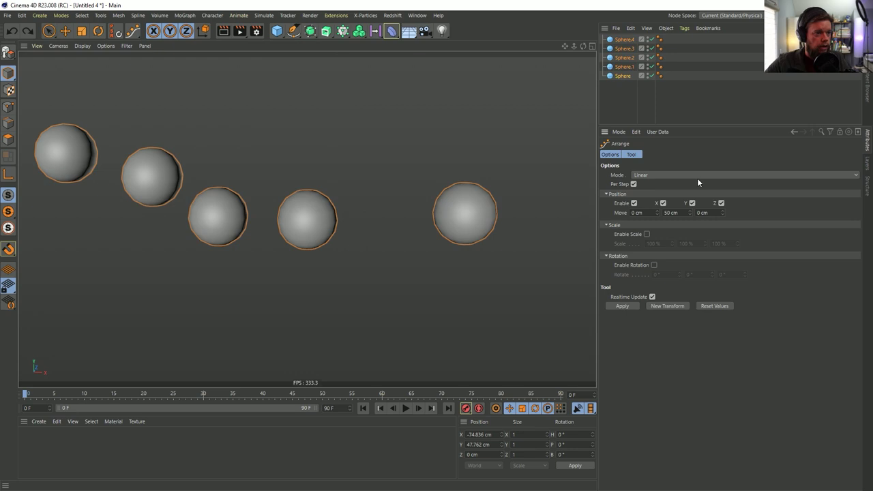
Turn off Per Step, try the linear arrangement with a 50 cm total Y move, and undo it
{"action": "left_click", "coordinate": [634, 185]}
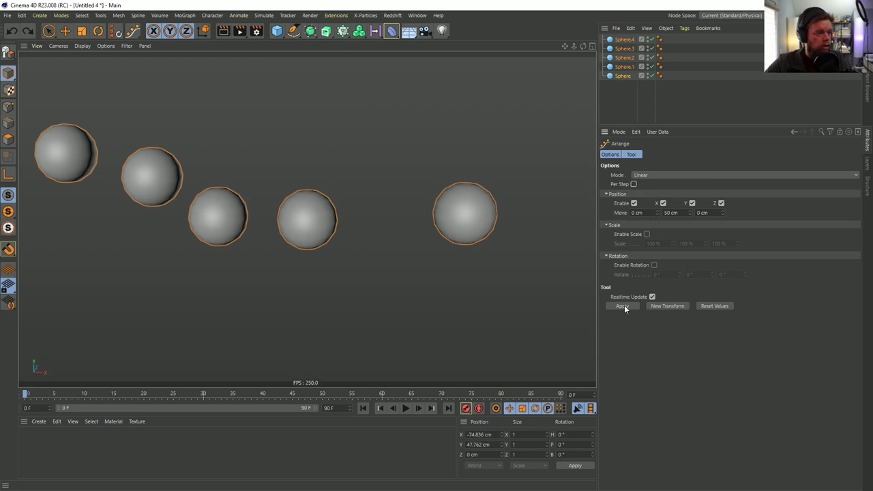
{"action": "left_click", "coordinate": [625, 307]}
{"action": "key", "text": "ctrl+z"}
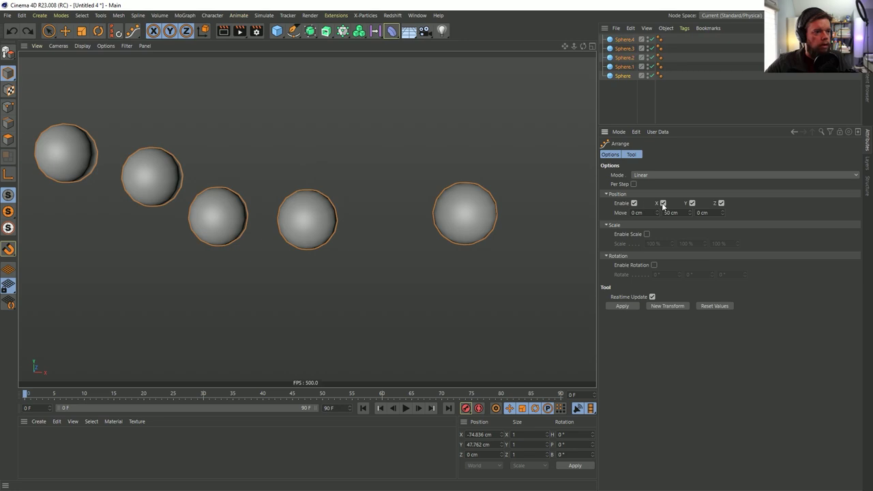
Exclude the X and Z positions from the linear arrangement and apply the 50 cm move on Y only
{"action": "left_click", "coordinate": [663, 203]}
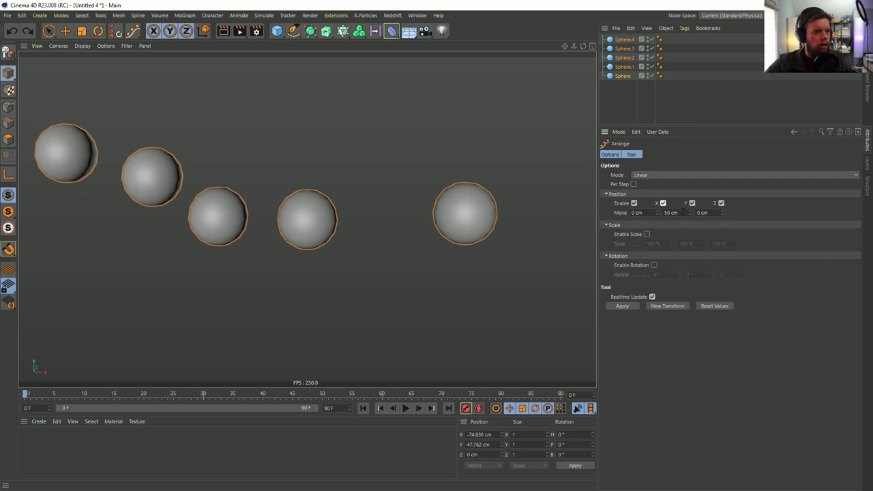
{"action": "left_click", "coordinate": [663, 203]}
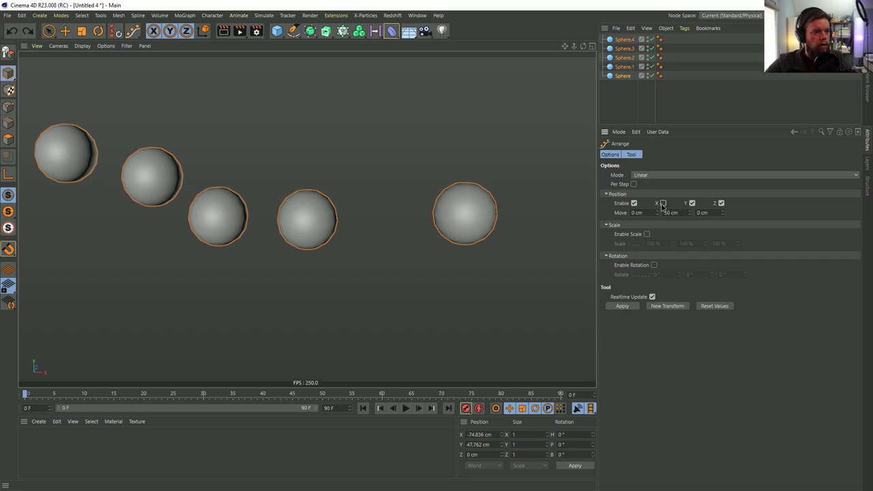
{"action": "left_click", "coordinate": [721, 204]}
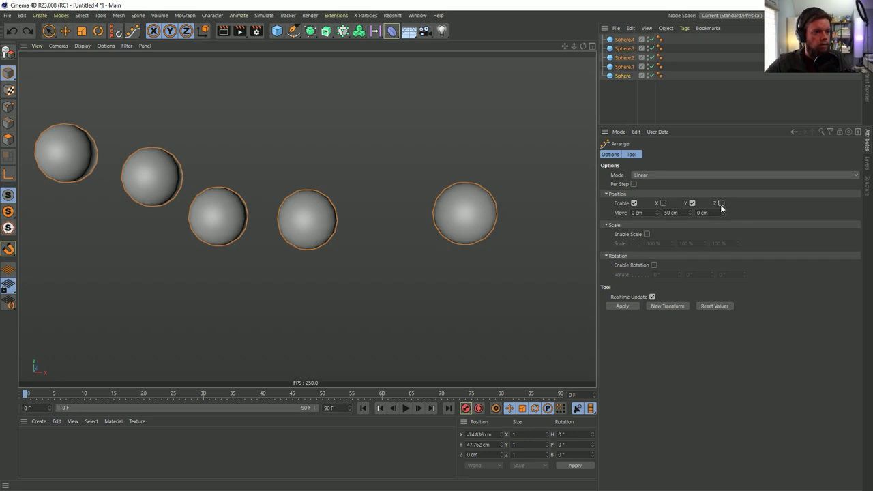
{"action": "left_click", "coordinate": [621, 306]}
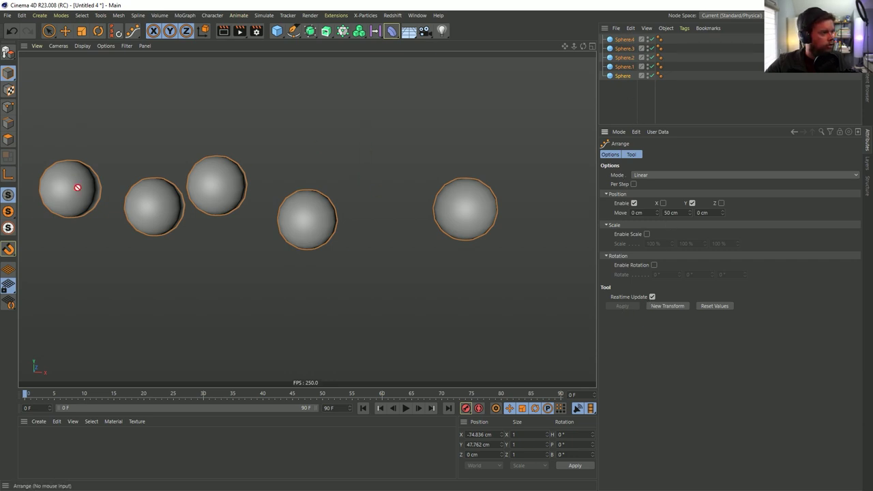
Set the Y move to 0 cm so all the spheres line up at the same height
{"action": "left_click_drag", "start_coordinate": [689, 213], "coordinate": [665, 212]}
{"action": "type", "text": "0"}
{"action": "key", "text": "Return"}
{"action": "left_click", "coordinate": [677, 306]}
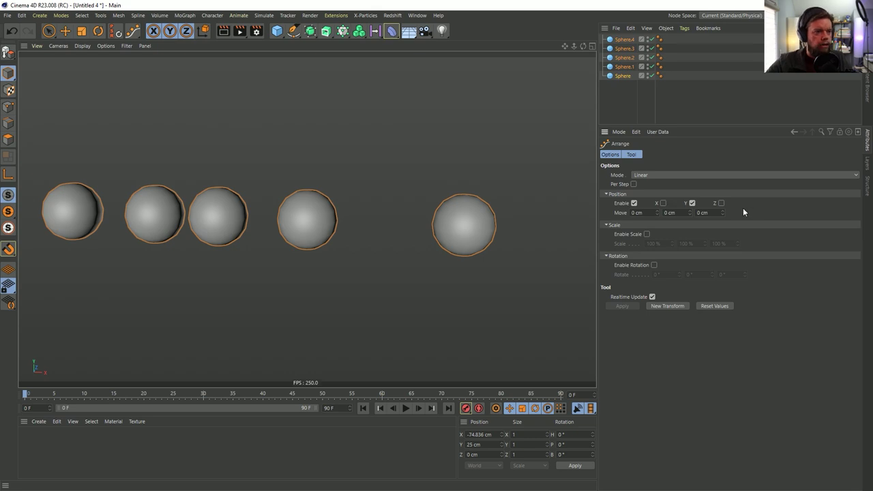
Switch the Arrange tool to Circle mode to distribute the spheres around a circle
{"action": "left_click_drag", "start_coordinate": [680, 214], "coordinate": [665, 213]}
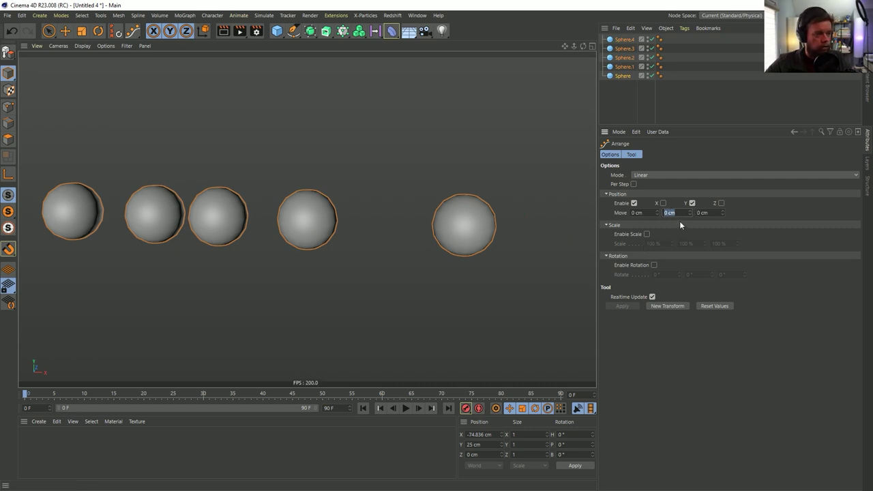
{"action": "left_click", "coordinate": [692, 202]}
{"action": "left_click", "coordinate": [682, 177]}
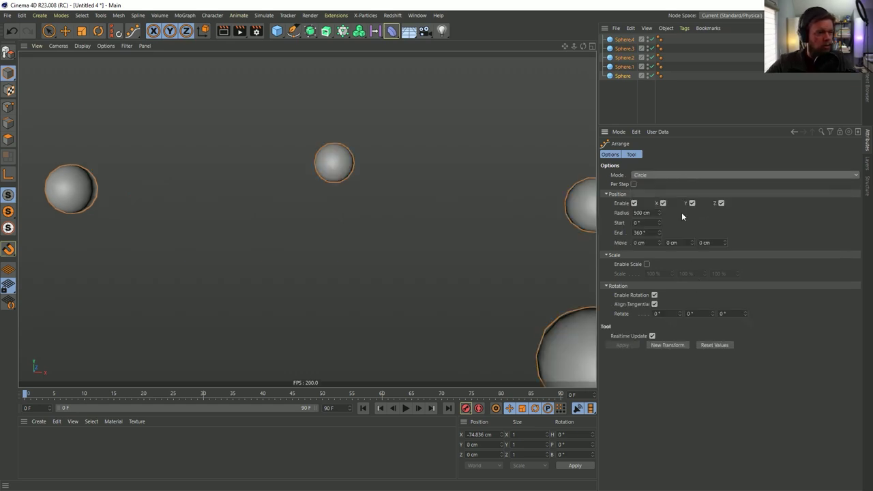
Delete all the circle-arranged spheres to empty the scene
{"action": "scroll", "coordinate": [421, 207], "scroll_direction": "down", "scroll_amount": 3}
{"action": "left_click_drag", "start_coordinate": [421, 206], "coordinate": [306, 219], "text": "alt"}
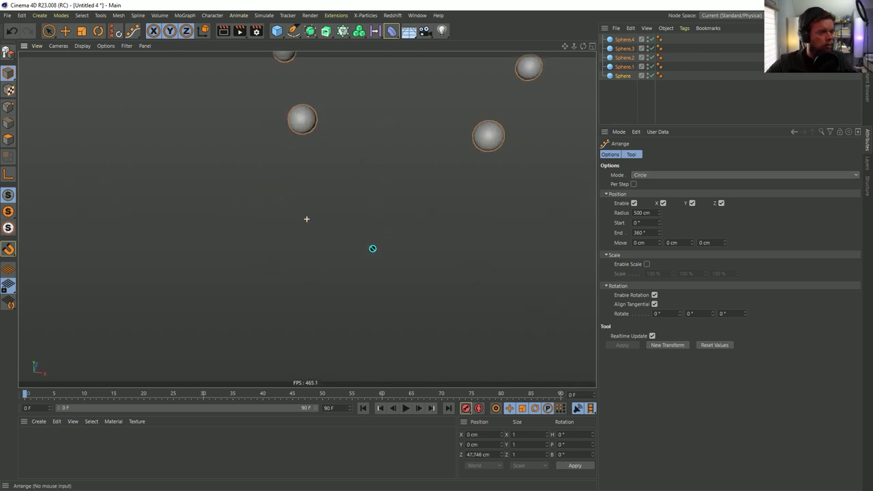
{"action": "left_click_drag", "start_coordinate": [372, 233], "coordinate": [387, 204], "text": "alt"}
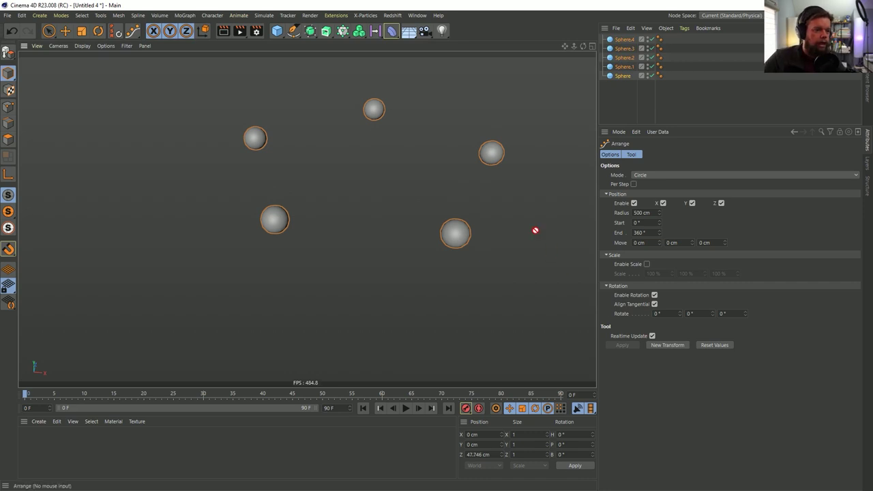
{"action": "key", "text": "ctrl+a"}
{"action": "key", "text": "Delete"}
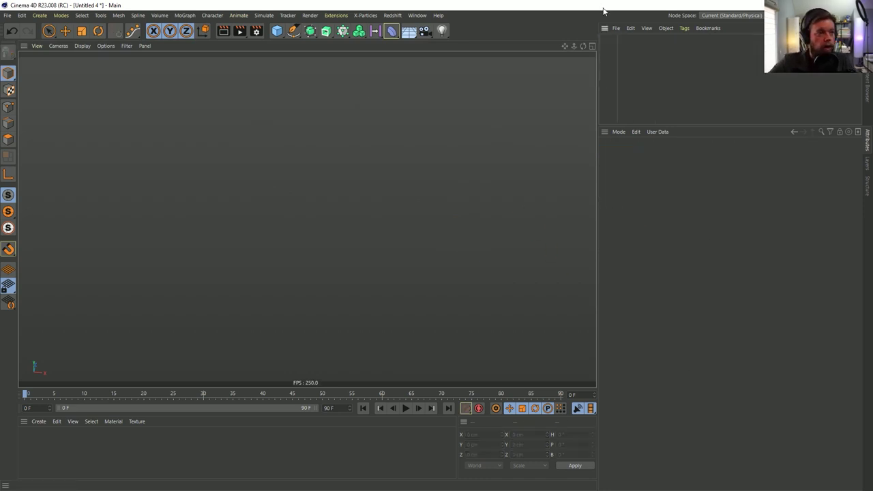
Add a Cloner to the empty scene along with sphere, figure and cube primitives
{"action": "left_click", "coordinate": [342, 31]}
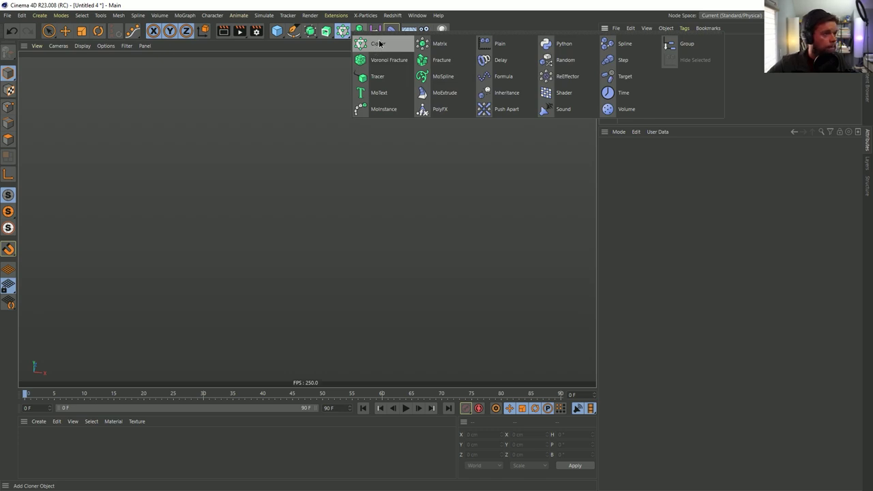
{"action": "left_click", "coordinate": [379, 44]}
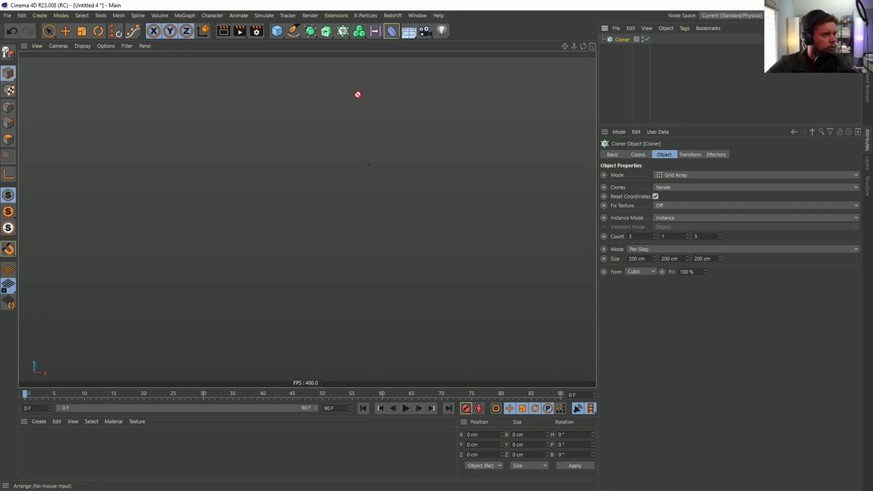
{"action": "left_click", "coordinate": [277, 31]}
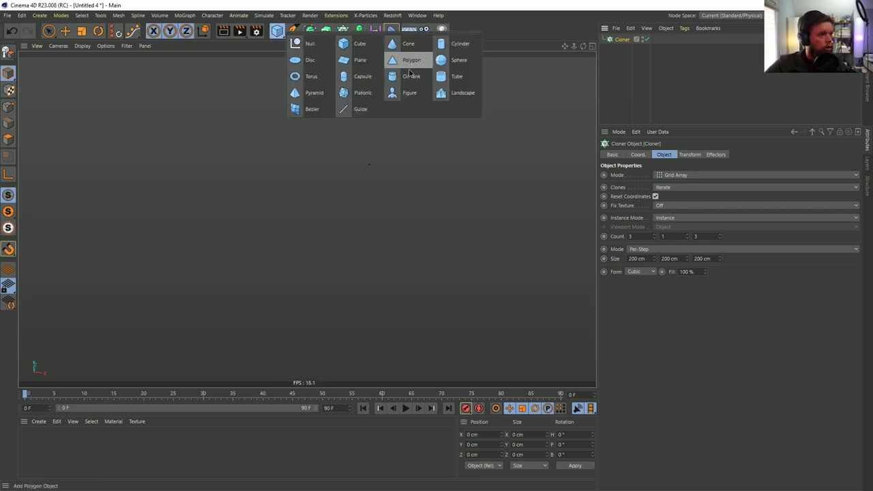
{"action": "left_click", "coordinate": [457, 60]}
{"action": "left_click", "coordinate": [277, 31]}
{"action": "left_click", "coordinate": [409, 93]}
{"action": "left_click", "coordinate": [277, 31]}
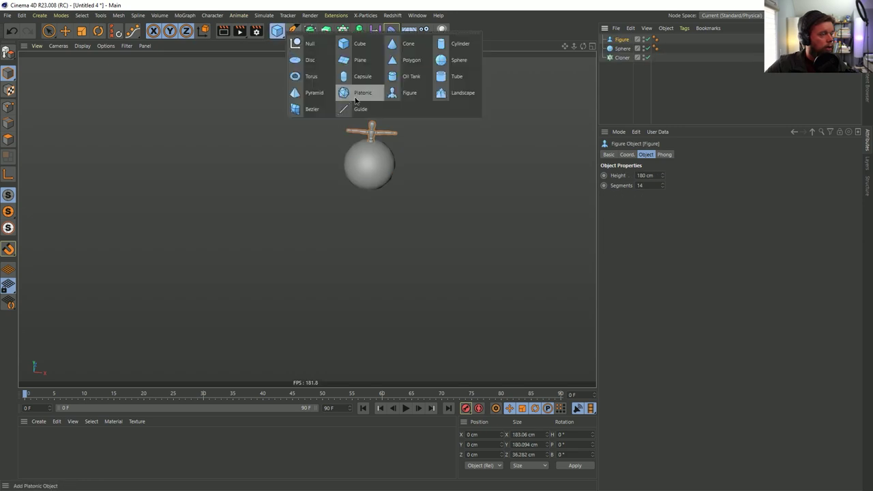
{"action": "left_click", "coordinate": [347, 44]}
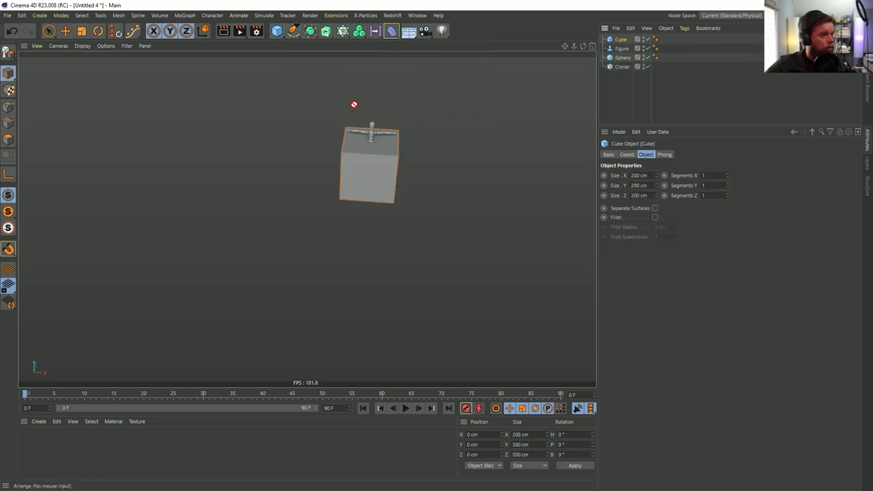
Add one torus and one pyramid primitive, undoing the duplicate torus
{"action": "left_click", "coordinate": [277, 31]}
{"action": "left_click", "coordinate": [306, 77]}
{"action": "left_click", "coordinate": [277, 31]}
{"action": "left_click", "coordinate": [305, 79]}
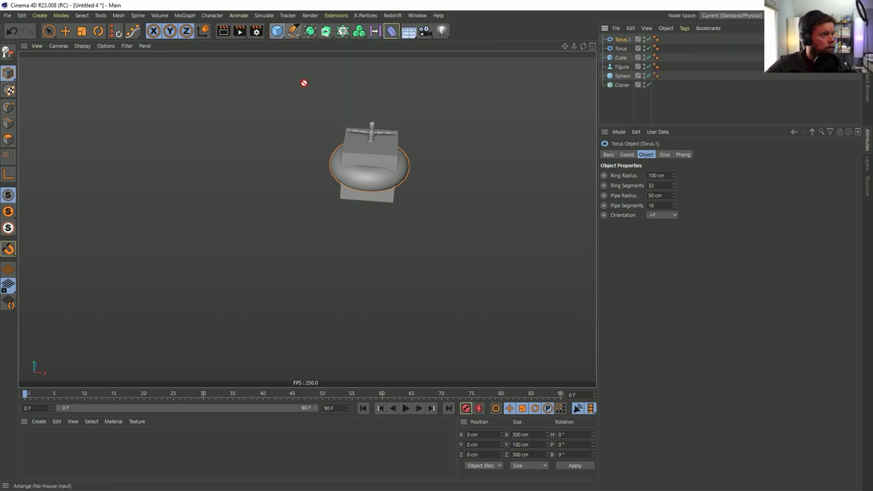
{"action": "key", "text": "ctrl+z"}
{"action": "left_click", "coordinate": [277, 31]}
{"action": "left_click", "coordinate": [313, 92]}
Select the five primitives from sphere to pyramid and make them children of the Cloner
{"action": "left_click", "coordinate": [623, 75]}
{"action": "left_click", "coordinate": [622, 39], "text": "shift"}
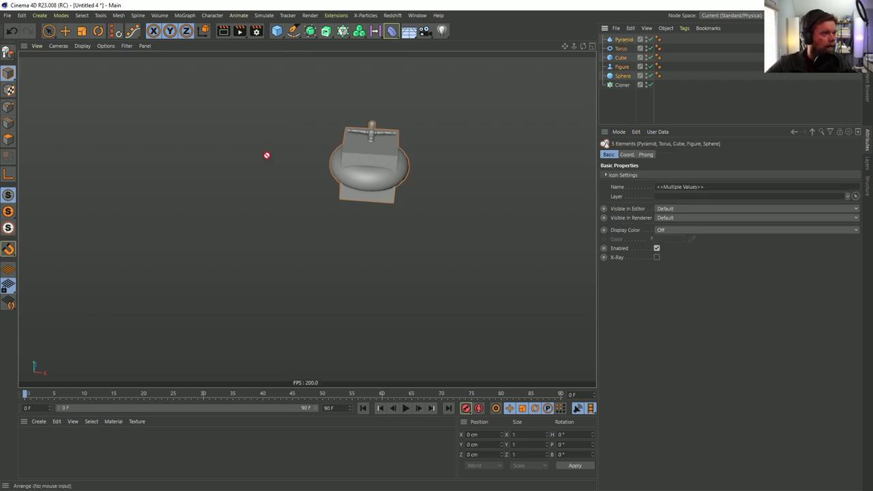
{"action": "left_click_drag", "start_coordinate": [451, 196], "coordinate": [625, 86]}
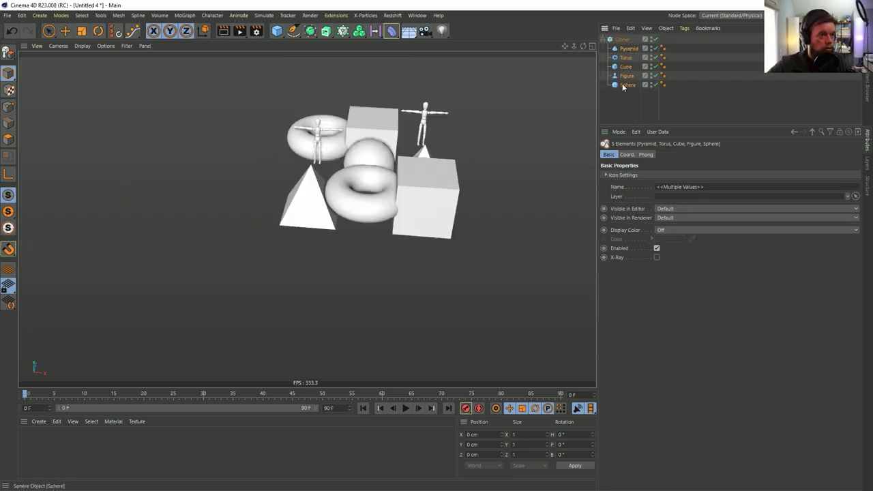
Keep the Cloner in Grid Array mode, set its count to 5, 1, 1 and its X size to 330 cm
{"action": "left_click", "coordinate": [622, 39]}
{"action": "left_click", "coordinate": [675, 176]}
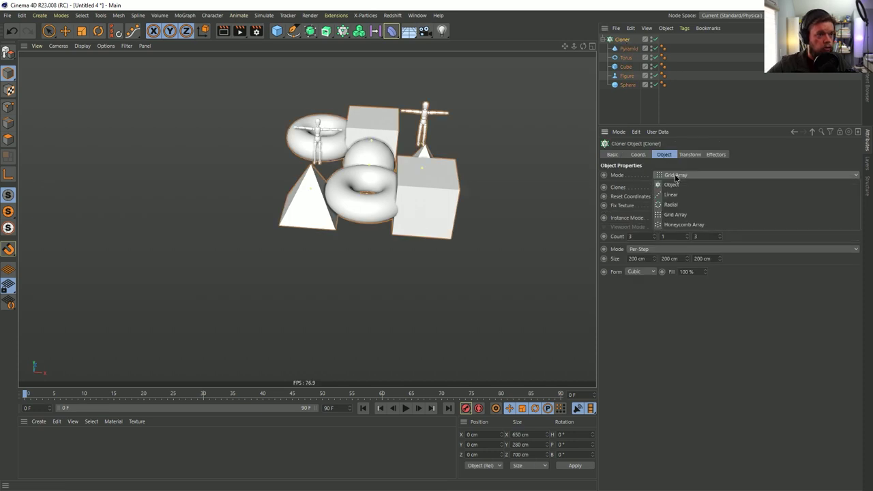
{"action": "left_click", "coordinate": [677, 215]}
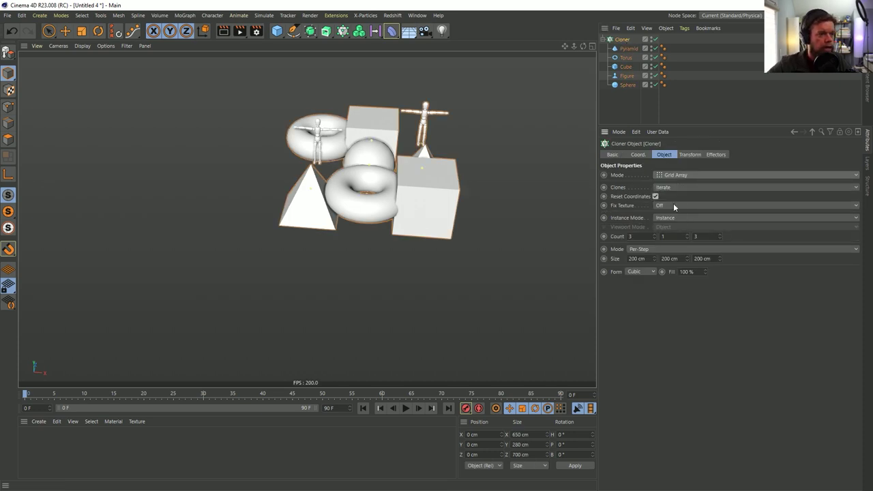
{"action": "double_click", "coordinate": [647, 236]}
{"action": "type", "text": "5"}
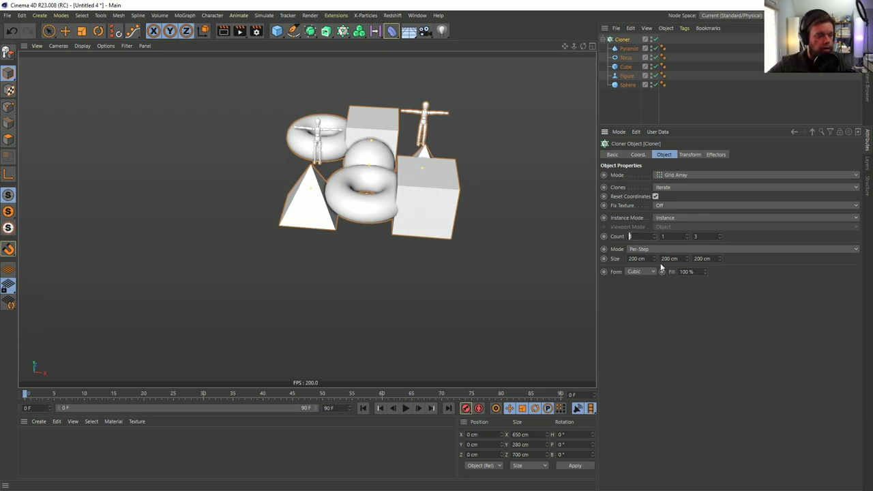
{"action": "key", "text": "Return"}
{"action": "type", "text": "1"}
{"action": "key", "text": "Return"}
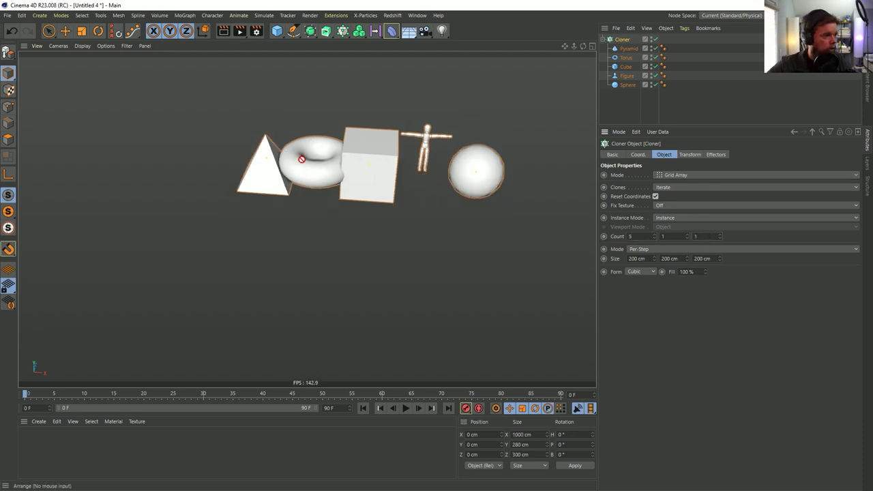
{"action": "mouse_move", "coordinate": [655, 258]}
{"action": "left_mouse_down"}
{"action": "mouse_move", "coordinate": [676, 258]}
{"action": "mouse_move", "coordinate": [645, 258]}
{"action": "mouse_move", "coordinate": [671, 258]}
{"action": "left_mouse_up"}
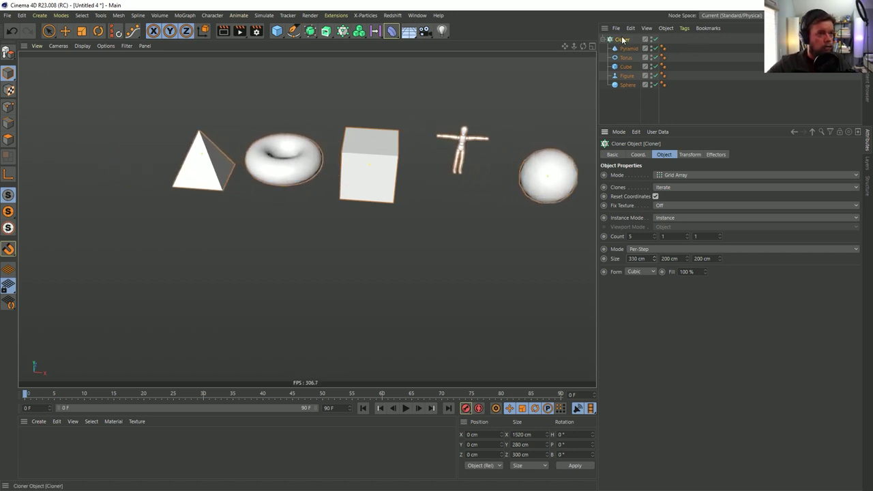
Try converting the Cloner into an editable group, expand its hierarchy, and undo the conversion
{"action": "key", "text": "c"}
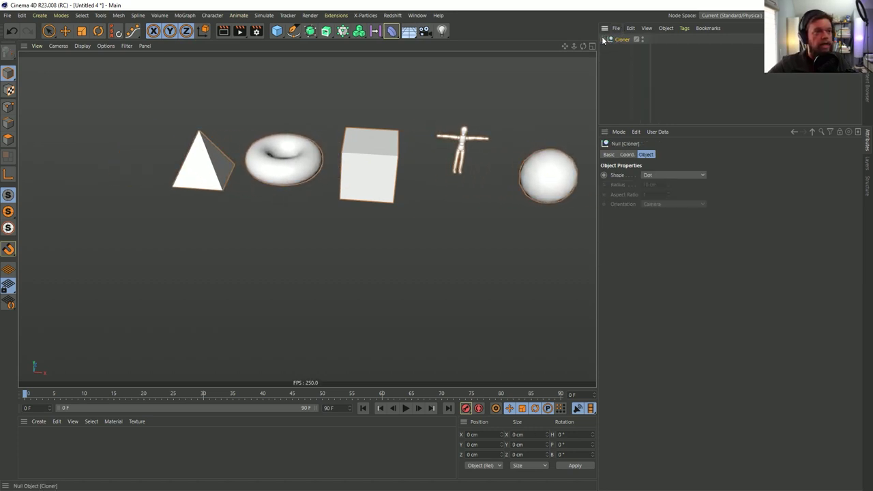
{"action": "left_click", "coordinate": [604, 39]}
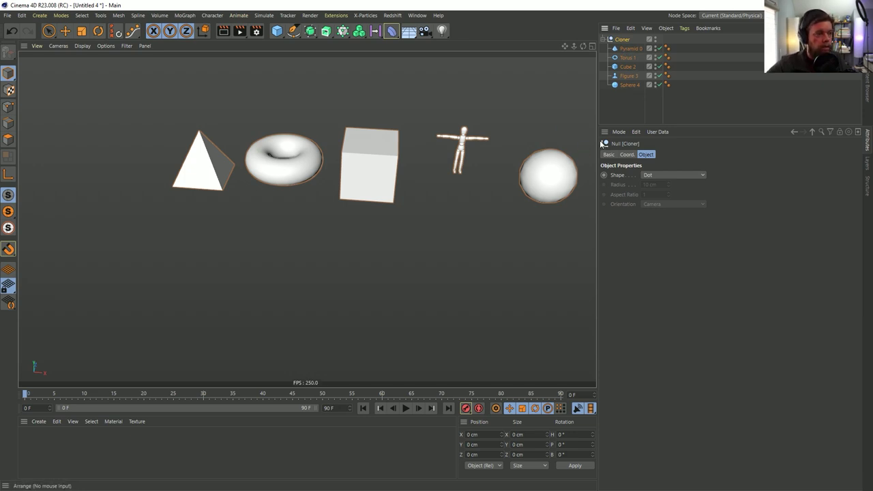
{"action": "key", "text": "ctrl+z"}
{"action": "left_click_drag", "start_coordinate": [616, 75], "coordinate": [569, 60]}
{"action": "mouse_move", "coordinate": [438, 104]}
{"action": "left_mouse_down"}
{"action": "mouse_move", "coordinate": [620, 38]}
{"action": "mouse_move", "coordinate": [358, 155]}
{"action": "left_mouse_up"}
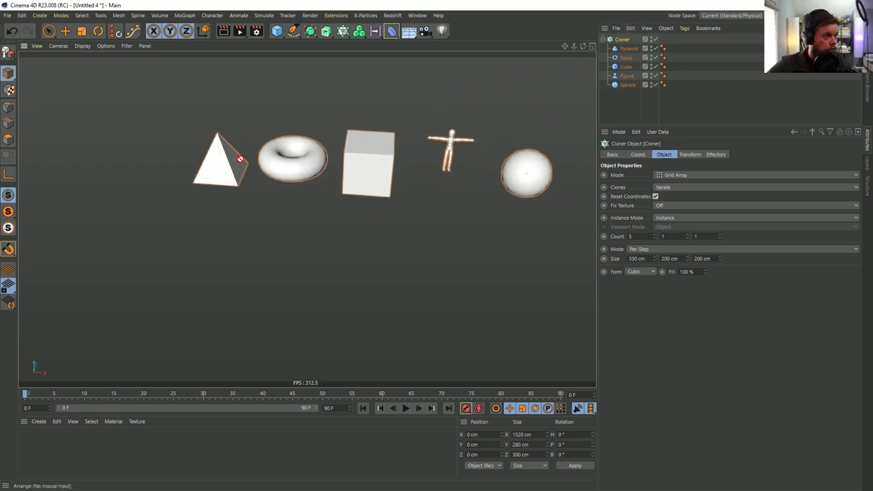
{"action": "left_click_drag", "start_coordinate": [525, 152], "coordinate": [576, 68]}
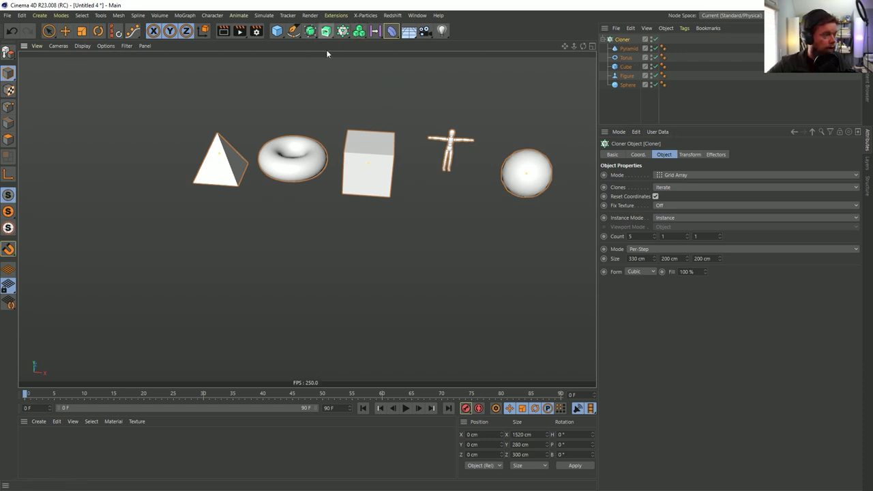
Add a null object at the scene origin and activate the Move tool
{"action": "left_click", "coordinate": [277, 31]}
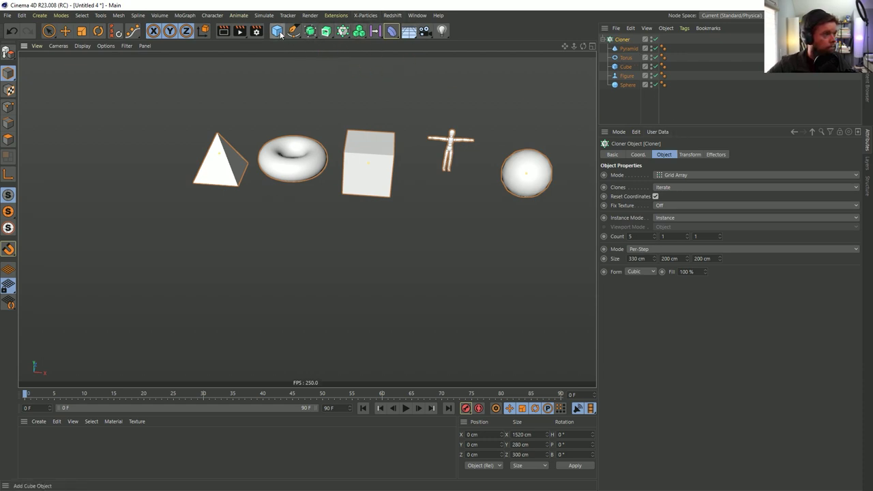
{"action": "left_click", "coordinate": [312, 49]}
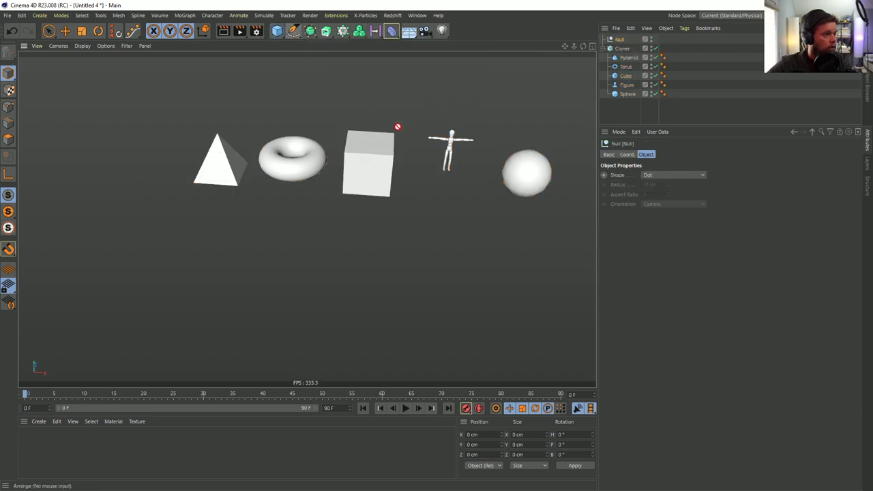
{"action": "key", "text": "e"}
{"action": "scroll", "coordinate": [582, 94], "scroll_direction": "down", "scroll_amount": 3}
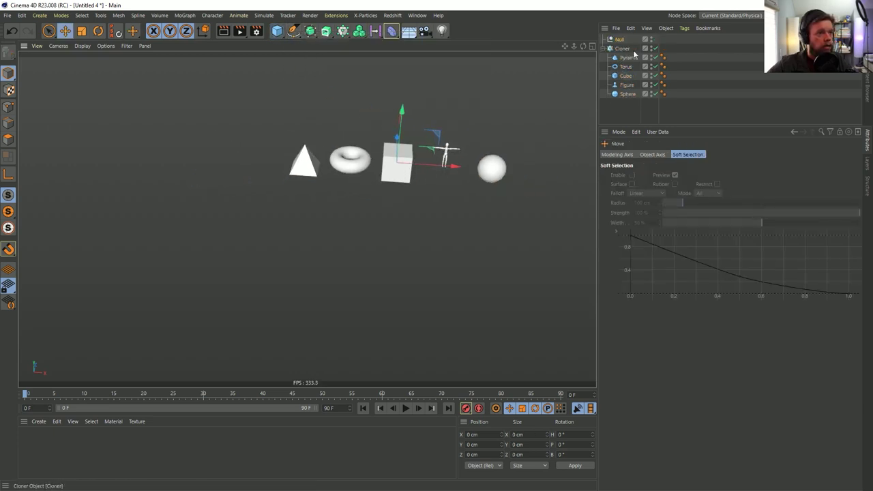
Disable the Cloner and move the torus, sphere, cube and pyramid apart into scattered positions around the figure
{"action": "left_click", "coordinate": [655, 49]}
{"action": "left_click", "coordinate": [407, 162]}
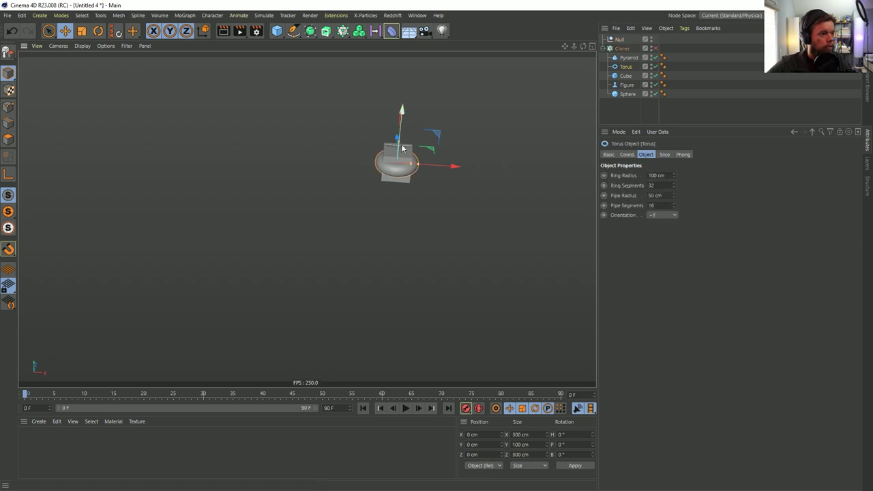
{"action": "left_click_drag", "start_coordinate": [424, 138], "coordinate": [344, 88]}
{"action": "left_click_drag", "start_coordinate": [399, 164], "coordinate": [488, 134]}
{"action": "left_click_drag", "start_coordinate": [405, 176], "coordinate": [372, 205]}
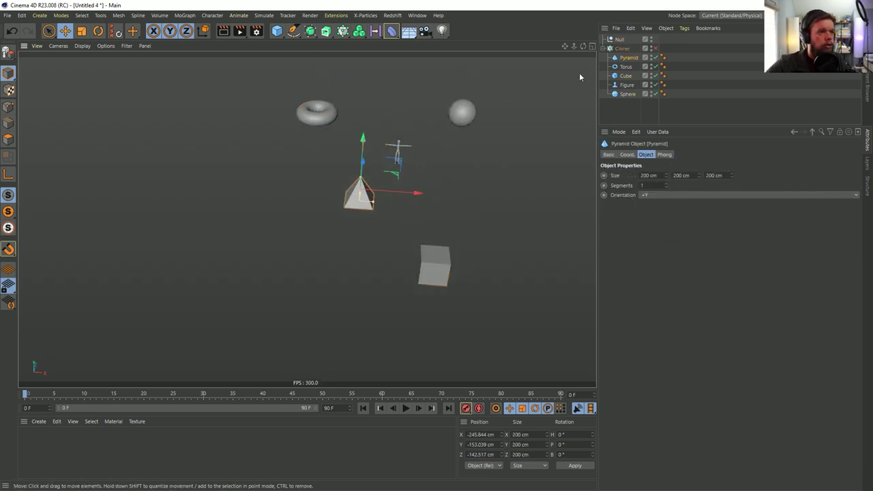
Rename the null as 1, duplicate it, and name the copy 2
{"action": "double_click", "coordinate": [620, 39]}
{"action": "type", "text": "1"}
{"action": "key", "text": "ctrl+c"}
{"action": "key", "text": "ctrl+v"}
{"action": "double_click", "coordinate": [620, 39]}
{"action": "type", "text": "2"}
{"action": "key", "text": "Return"}
Move null 1 far out along negative X, and null 2 to about 918 cm in X and 721 cm in Y
{"action": "left_click_drag", "start_coordinate": [454, 165], "coordinate": [217, 164]}
{"action": "left_click", "coordinate": [618, 39]}
{"action": "left_click_drag", "start_coordinate": [446, 168], "coordinate": [589, 177]}
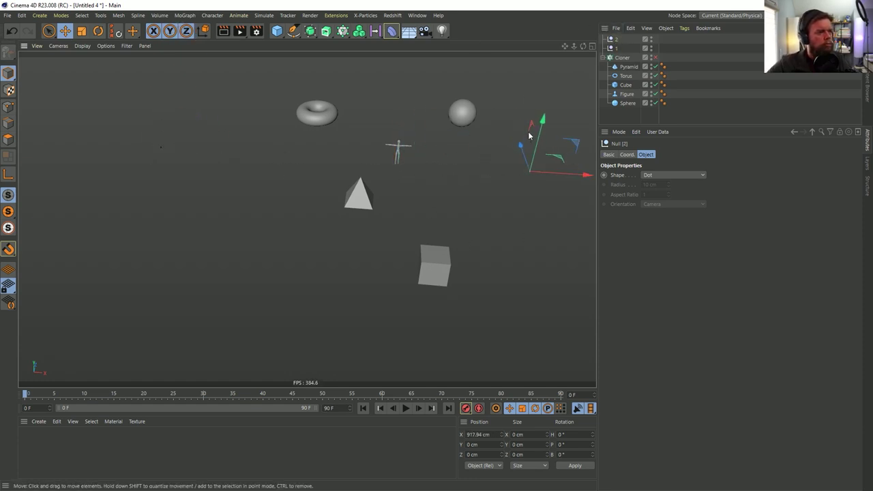
{"action": "left_click_drag", "start_coordinate": [547, 130], "coordinate": [558, 102]}
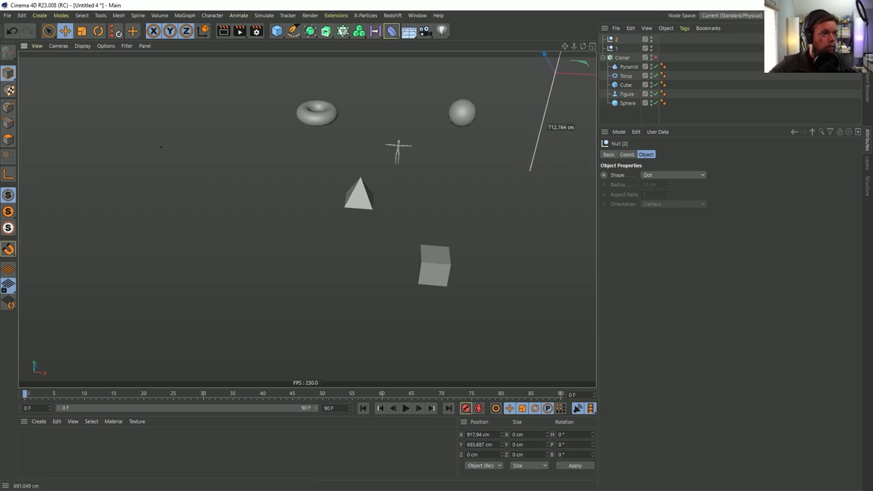
{"action": "scroll", "coordinate": [521, 142], "scroll_direction": "down", "scroll_amount": 3}
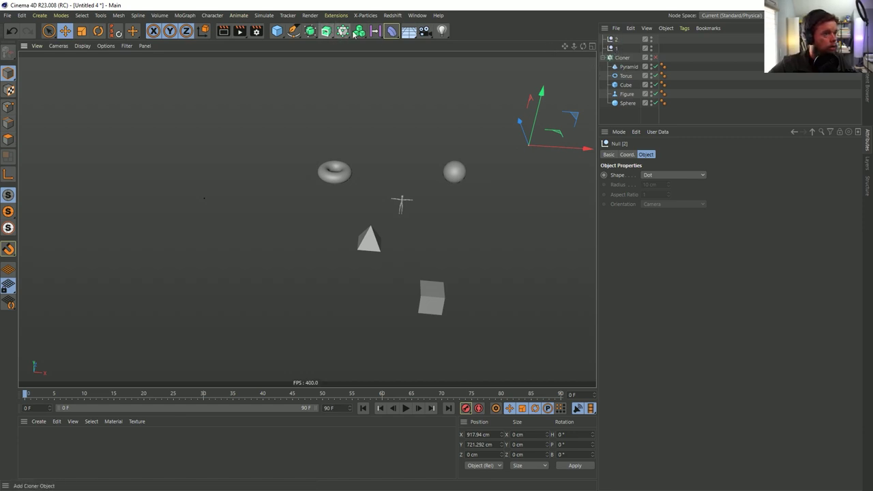
Add a Tracer linked to nulls 1 and 2 and set its tracing mode to Connect All Objects
{"action": "left_click", "coordinate": [616, 49], "text": "shift"}
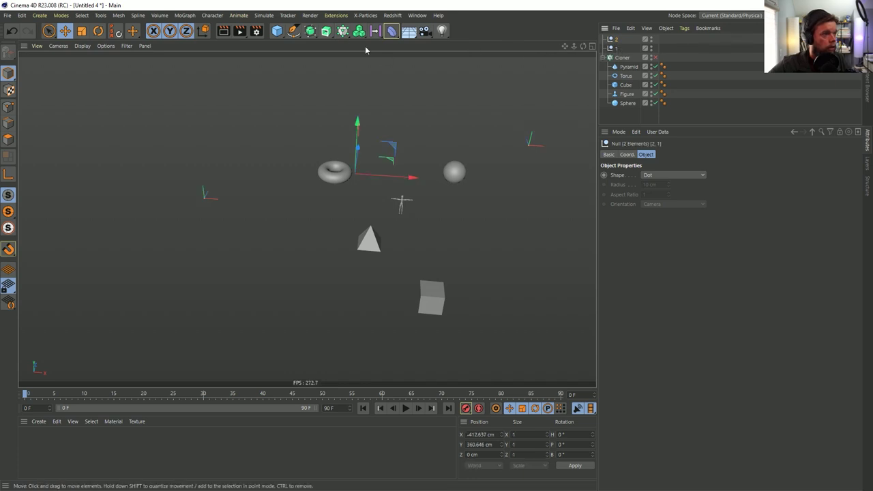
{"action": "left_click", "coordinate": [344, 32]}
{"action": "left_click", "coordinate": [375, 77]}
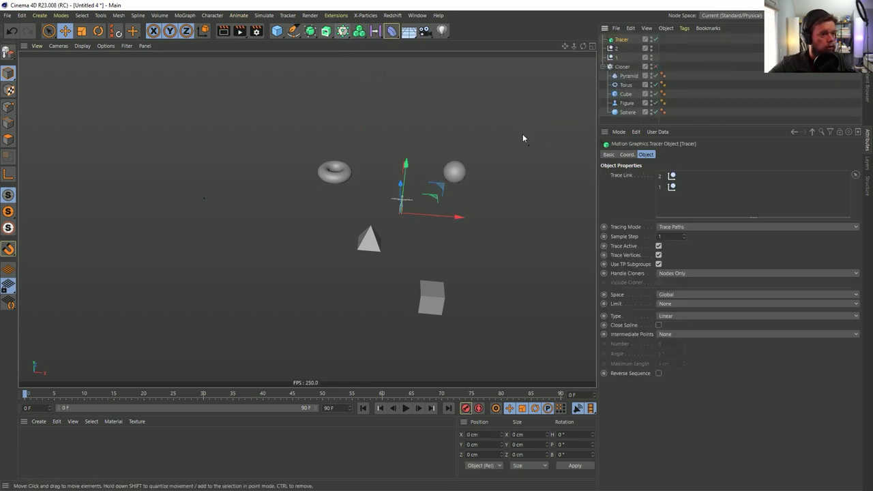
{"action": "left_click", "coordinate": [667, 227]}
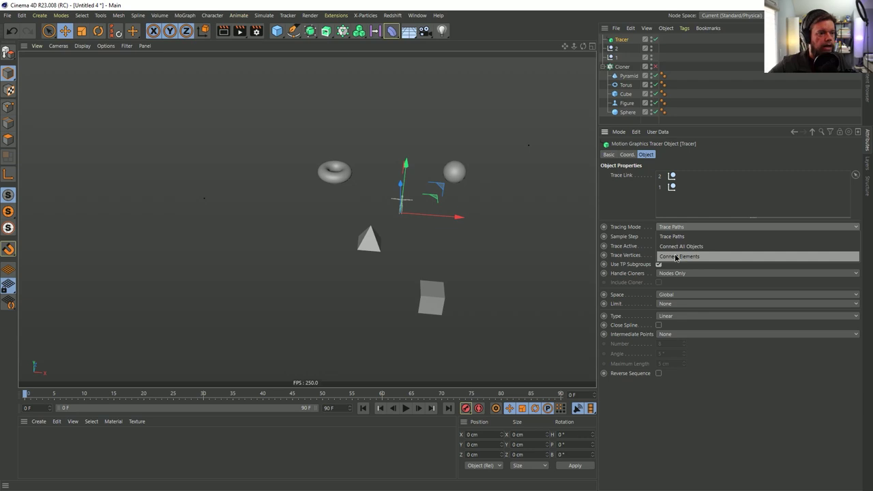
{"action": "left_click", "coordinate": [680, 247]}
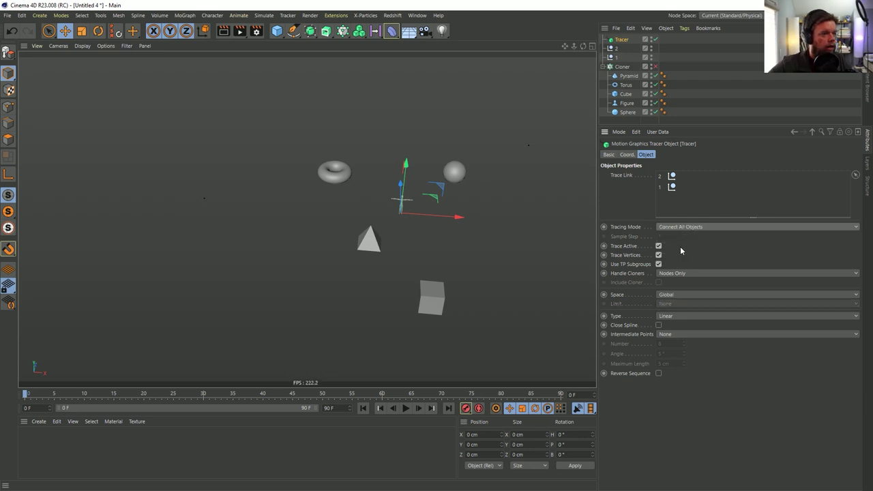
Switch the Tracer to Connect Elements and turn off Trace Vertices and Use TP Subgroups
{"action": "left_click", "coordinate": [681, 228]}
{"action": "left_click", "coordinate": [678, 255]}
{"action": "left_click", "coordinate": [659, 255]}
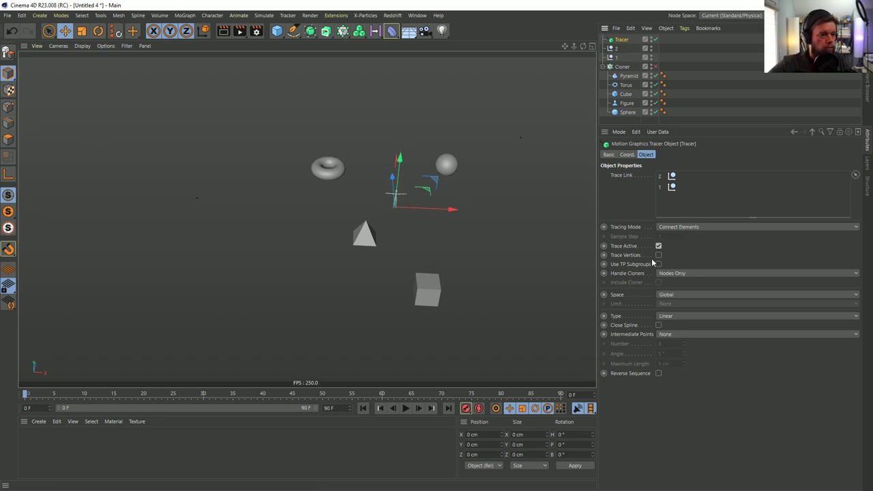
Set the Tracer's mode back to Connect All Objects to draw a line between the two nulls
{"action": "left_click", "coordinate": [676, 229]}
{"action": "left_click", "coordinate": [687, 248]}
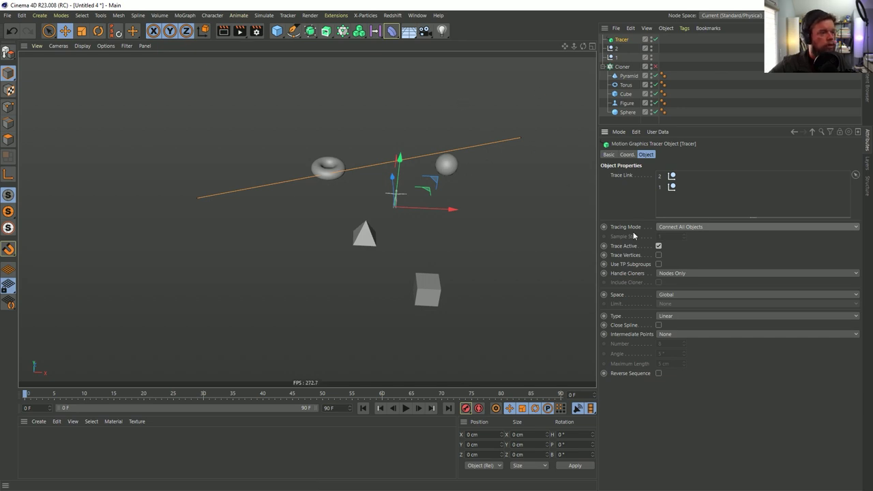
{"action": "left_click", "coordinate": [678, 228]}
{"action": "key", "text": "Escape"}
{"action": "mouse_move", "coordinate": [426, 139]}
{"action": "left_mouse_down", "text": "alt"}
{"action": "mouse_move", "coordinate": [306, 218]}
{"action": "mouse_move", "coordinate": [198, 163]}
{"action": "left_mouse_up", "text": "alt"}
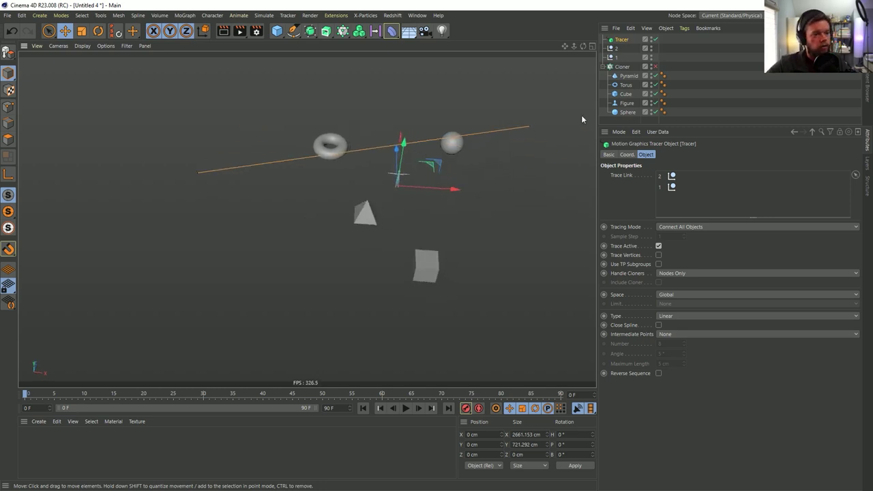
Re-enable the Cloner so it arranges its five child primitives again
{"action": "left_click", "coordinate": [622, 66]}
{"action": "left_click", "coordinate": [625, 108]}
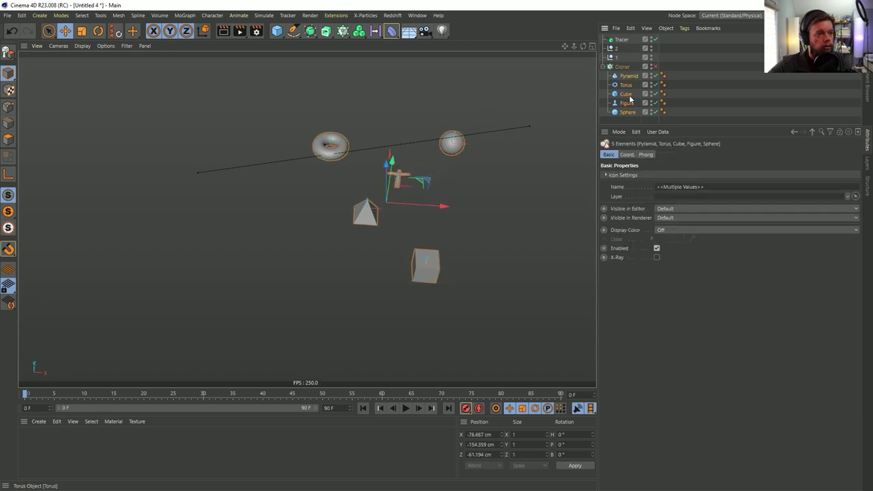
{"action": "left_click_drag", "start_coordinate": [624, 103], "coordinate": [622, 69]}
{"action": "left_click", "coordinate": [622, 66]}
{"action": "left_click", "coordinate": [655, 66]}
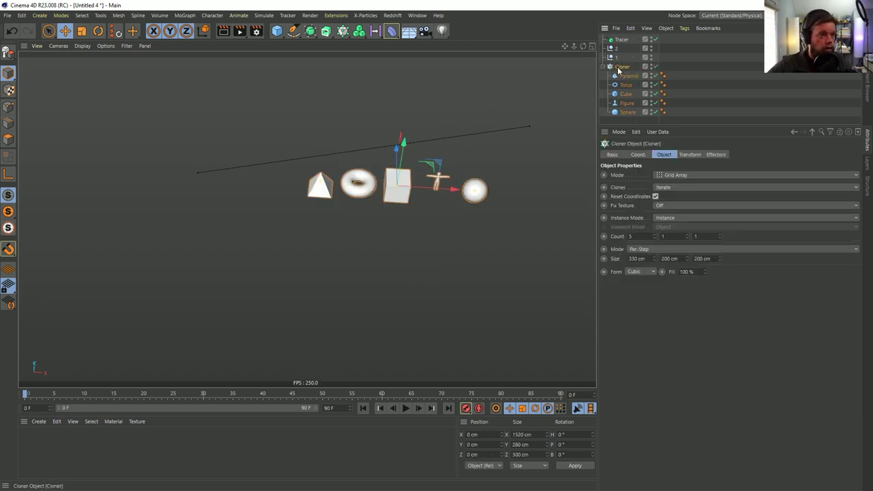
Set the Cloner to Object mode with the Tracer as its object, and move the Tracer directly above the Cloner in the hierarchy
{"action": "left_click", "coordinate": [675, 175]}
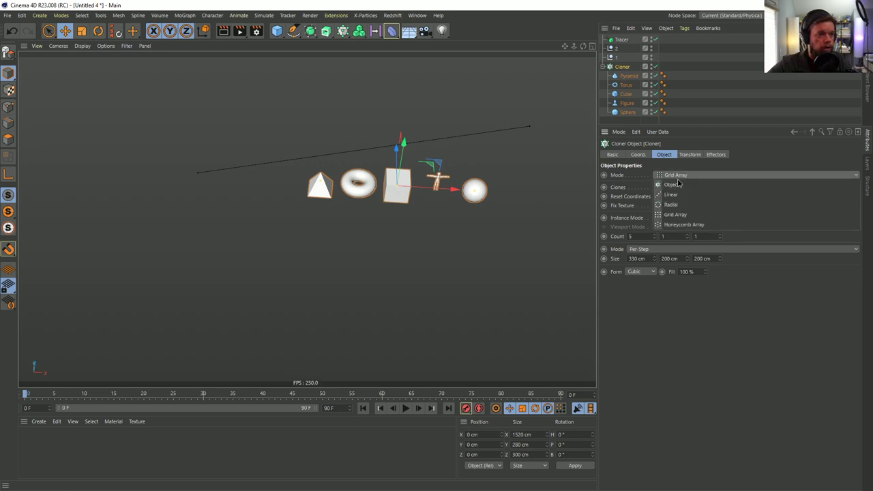
{"action": "left_click", "coordinate": [675, 184]}
{"action": "left_click_drag", "start_coordinate": [632, 39], "coordinate": [684, 249]}
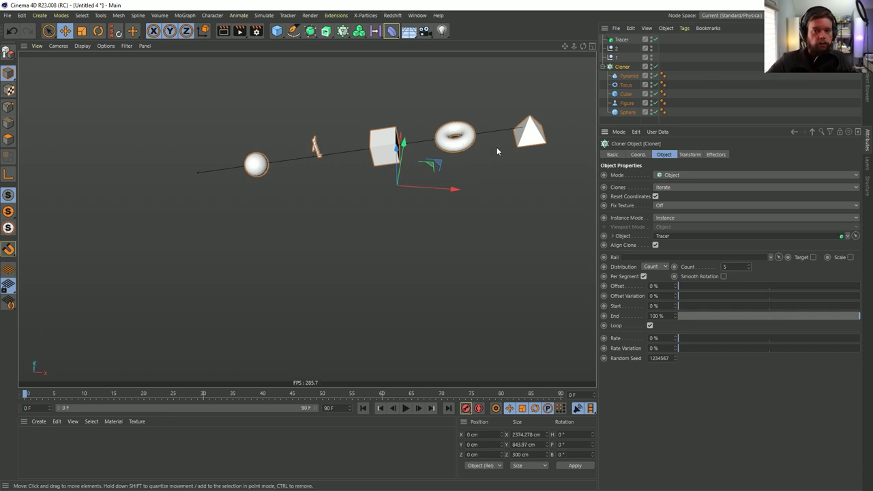
{"action": "left_click_drag", "start_coordinate": [626, 45], "coordinate": [619, 60]}
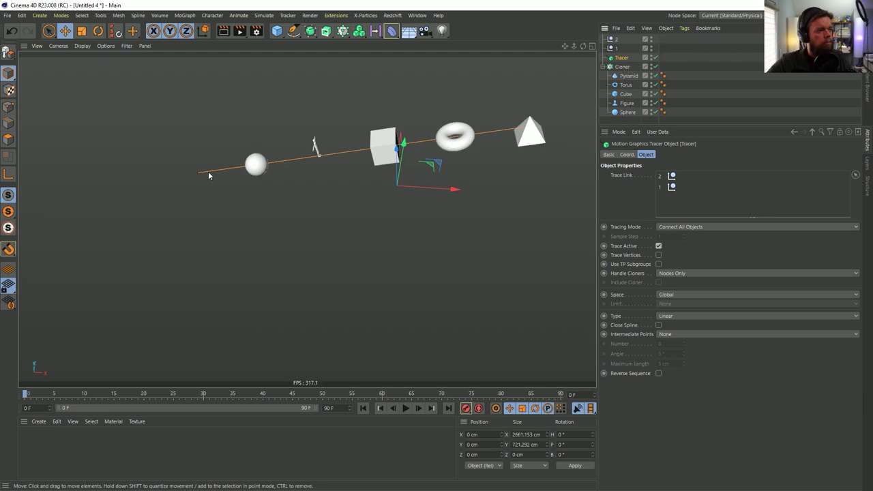
Try an Offset of 100% on the Cloner and undo it, then turn off Loop to spread the clones over the whole line
{"action": "left_click", "coordinate": [613, 67]}
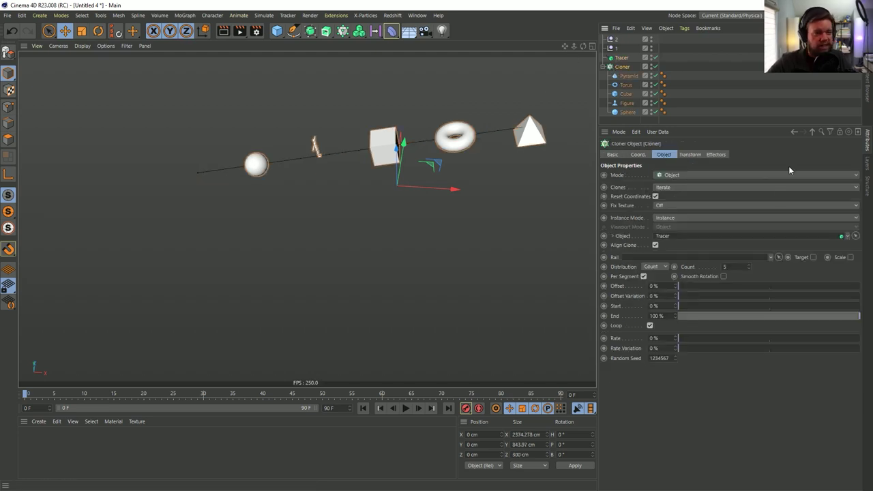
{"action": "left_click_drag", "start_coordinate": [679, 297], "coordinate": [854, 298]}
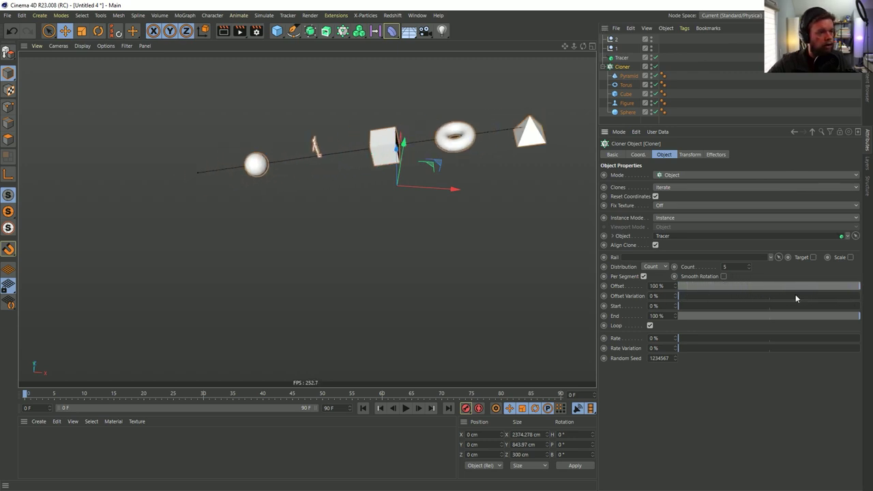
{"action": "key", "text": "ctrl+z"}
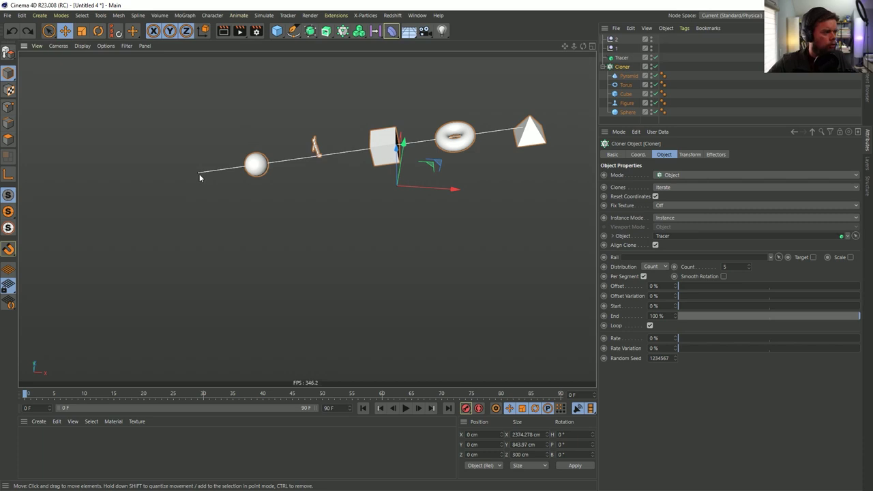
{"action": "left_click", "coordinate": [650, 325]}
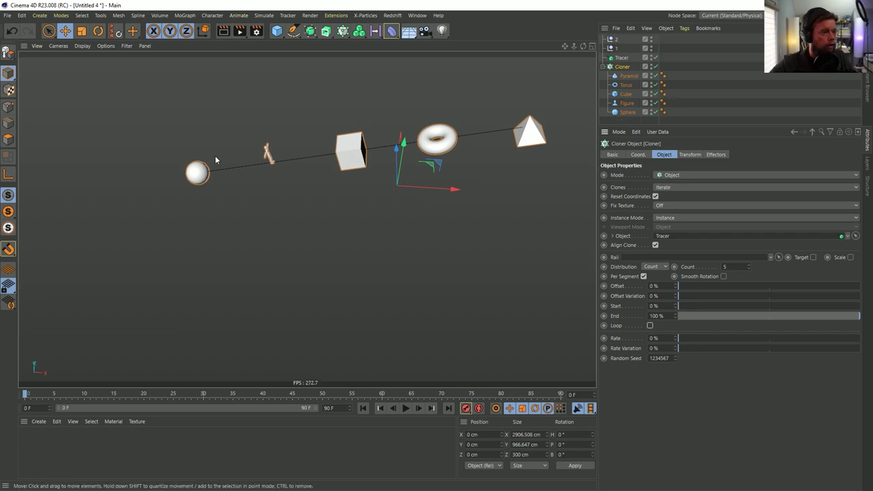
Move the Cube above the Torus in the Cloner's child order and reselect the Cloner
{"action": "left_click", "coordinate": [626, 94]}
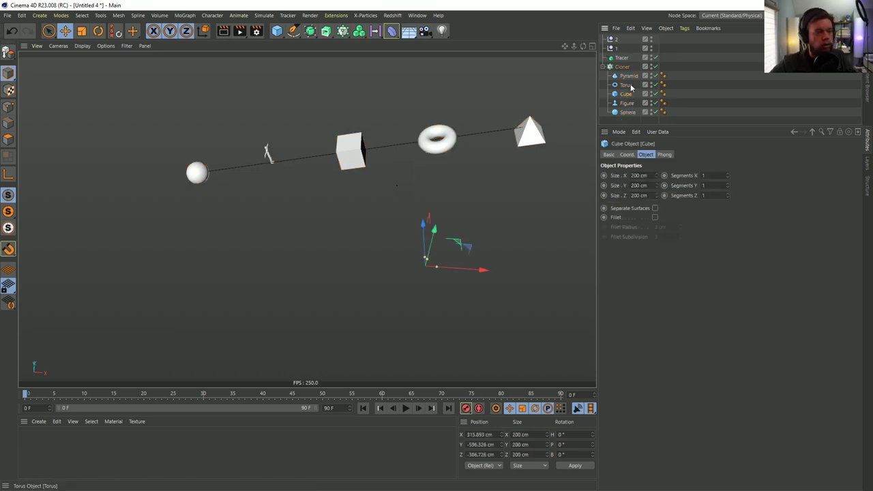
{"action": "left_click_drag", "start_coordinate": [622, 96], "coordinate": [623, 82]}
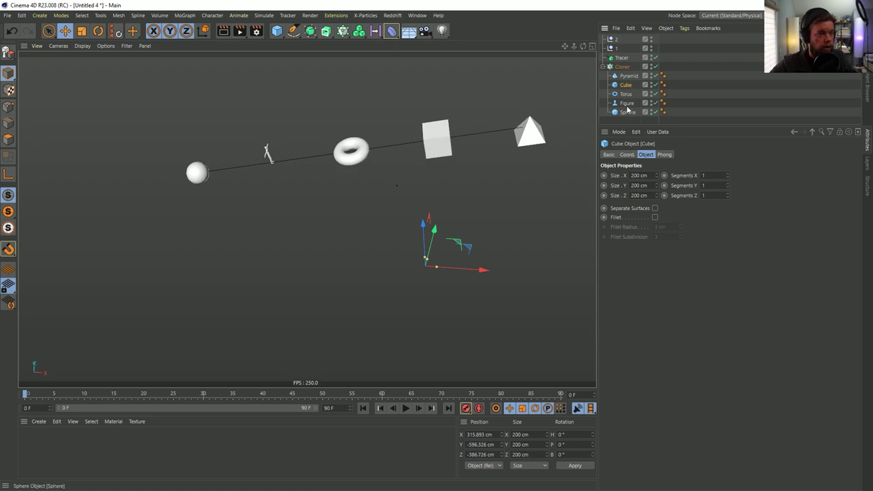
{"action": "left_click", "coordinate": [622, 66]}
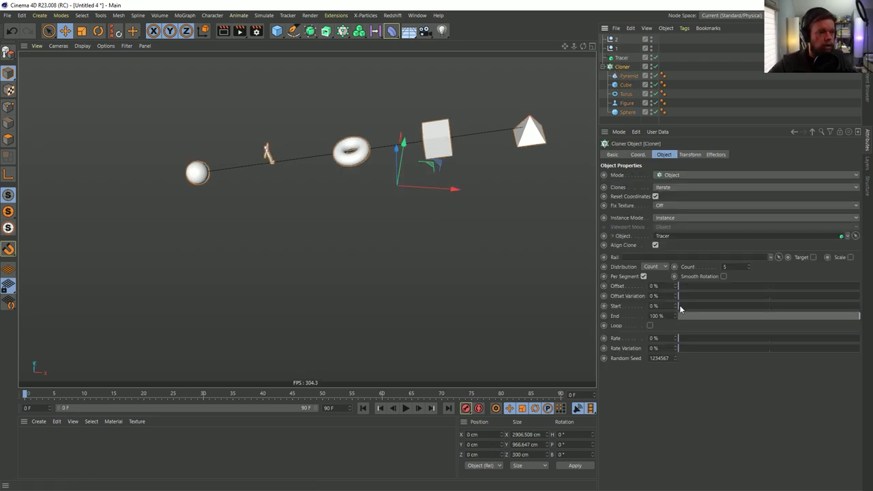
Try limiting the clones along the Tracer to a Start of 16% and an End of 77%, and undo both changes
{"action": "left_click_drag", "start_coordinate": [858, 316], "coordinate": [822, 317]}
{"action": "left_click_drag", "start_coordinate": [679, 306], "coordinate": [707, 306]}
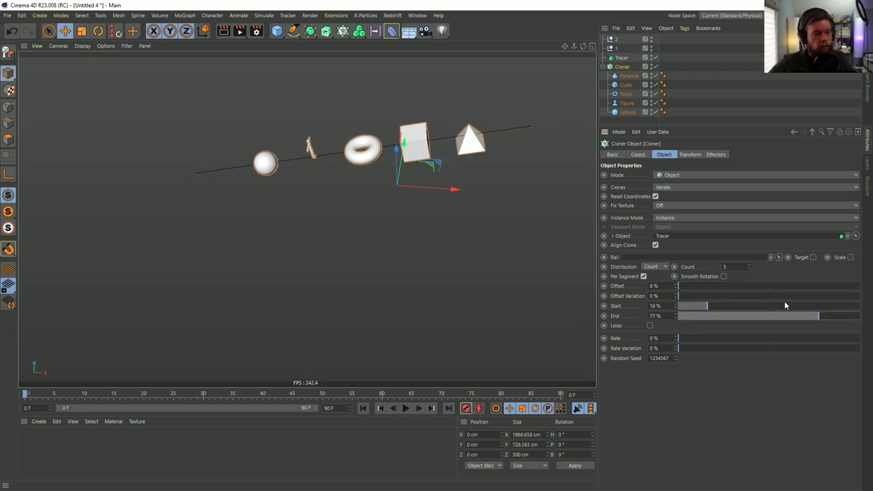
{"action": "key", "text": "ctrl+z"}
{"action": "key", "text": "ctrl+z"}
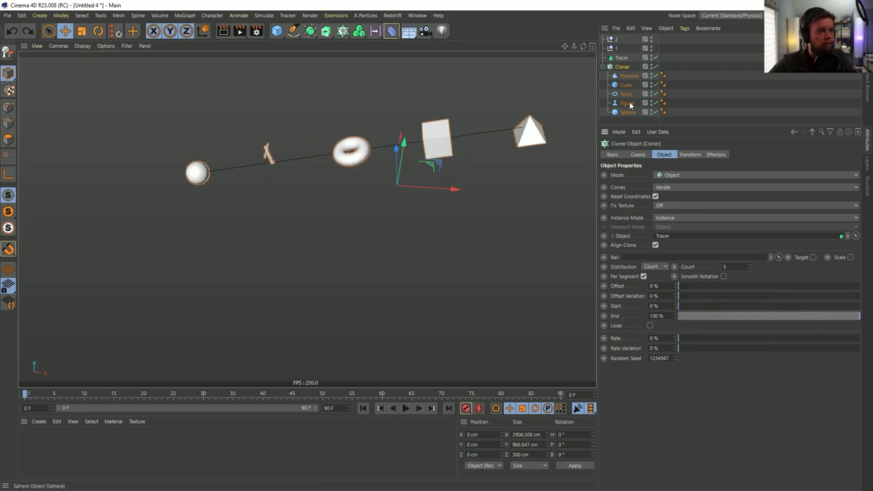
Add a Null as the Cloner's first child, above the Pyramid, and place a copy of it below the Sphere
{"action": "left_click", "coordinate": [40, 15]}
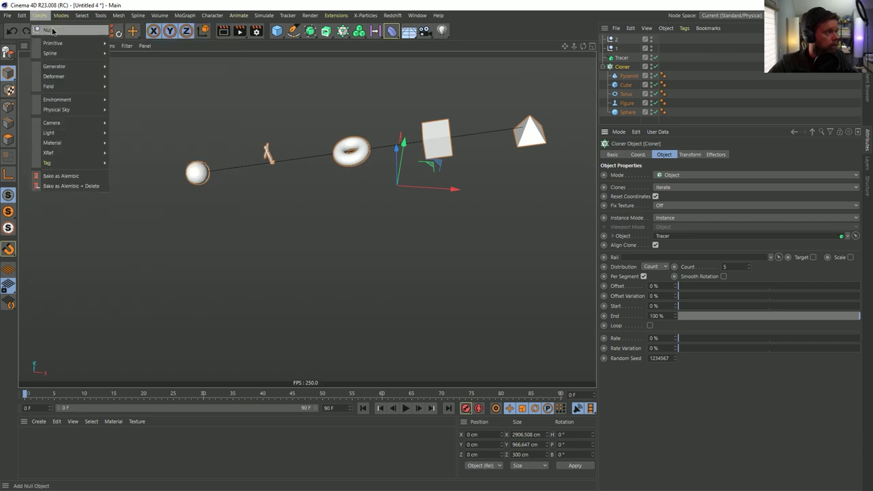
{"action": "left_click", "coordinate": [52, 30]}
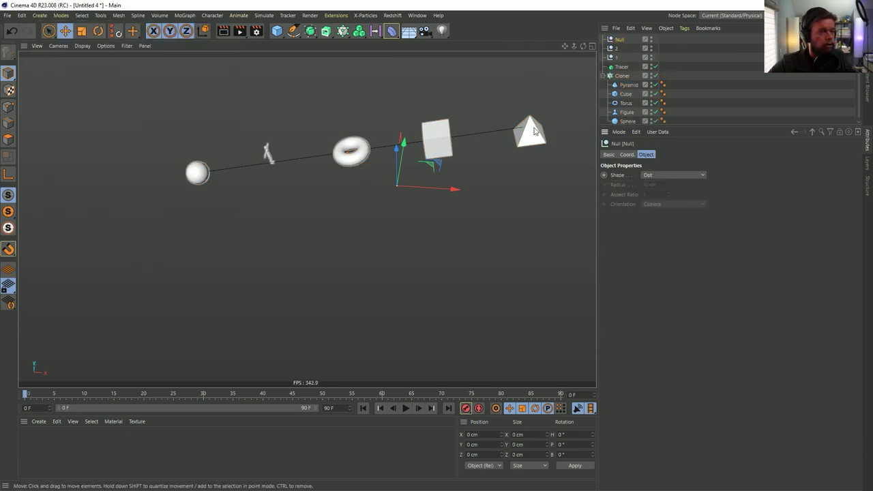
{"action": "left_click_drag", "start_coordinate": [623, 41], "coordinate": [626, 82]}
{"action": "left_click_drag", "start_coordinate": [627, 98], "coordinate": [634, 124], "text": "ctrl"}
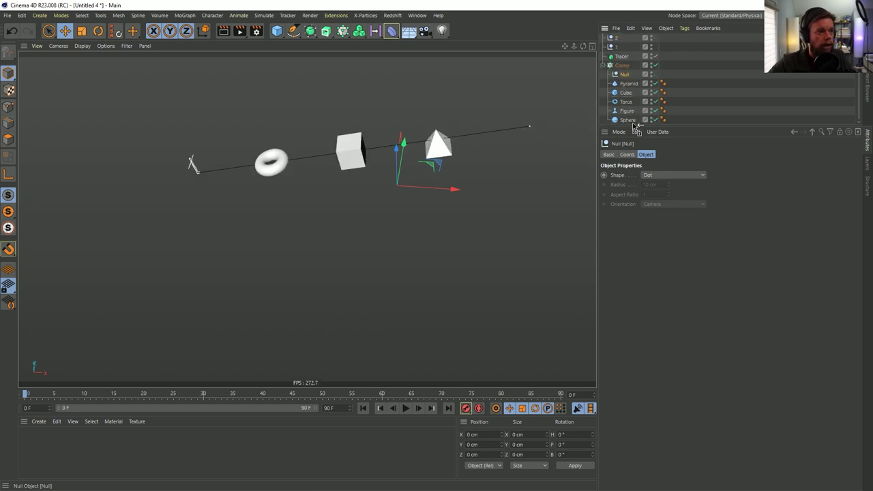
Set the Cloner's Count to 7
{"action": "left_click", "coordinate": [622, 65]}
{"action": "left_click", "coordinate": [748, 264]}
{"action": "left_click", "coordinate": [748, 265]}
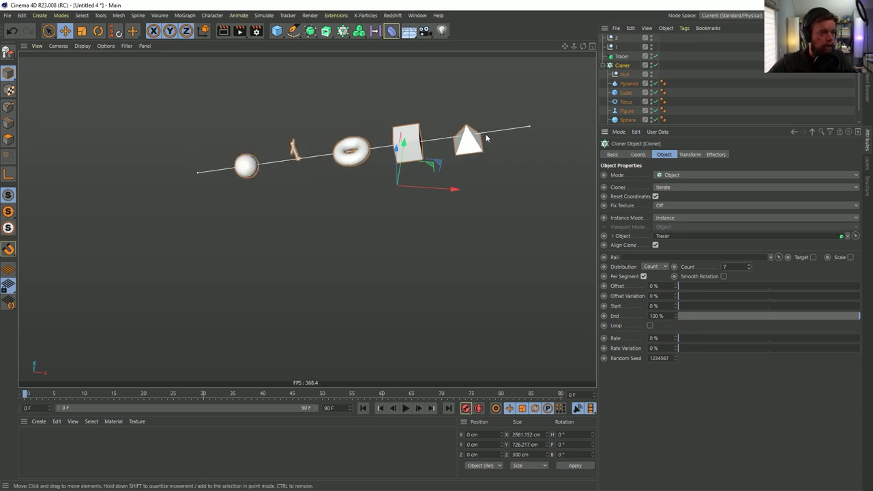
Move null 2 inward to about X 480 cm, Y 572 cm, and enlarge the object list to show all children
{"action": "left_click", "coordinate": [616, 39]}
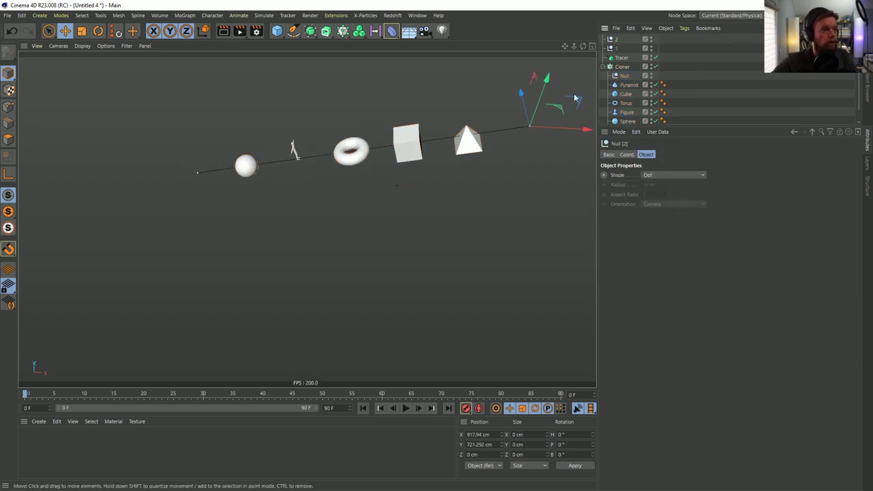
{"action": "left_click_drag", "start_coordinate": [580, 103], "coordinate": [517, 114]}
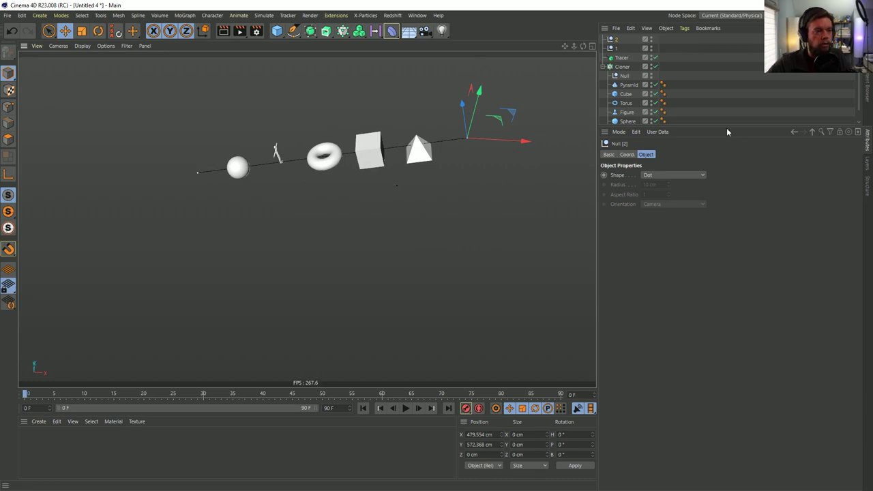
{"action": "left_click_drag", "start_coordinate": [719, 124], "coordinate": [722, 218]}
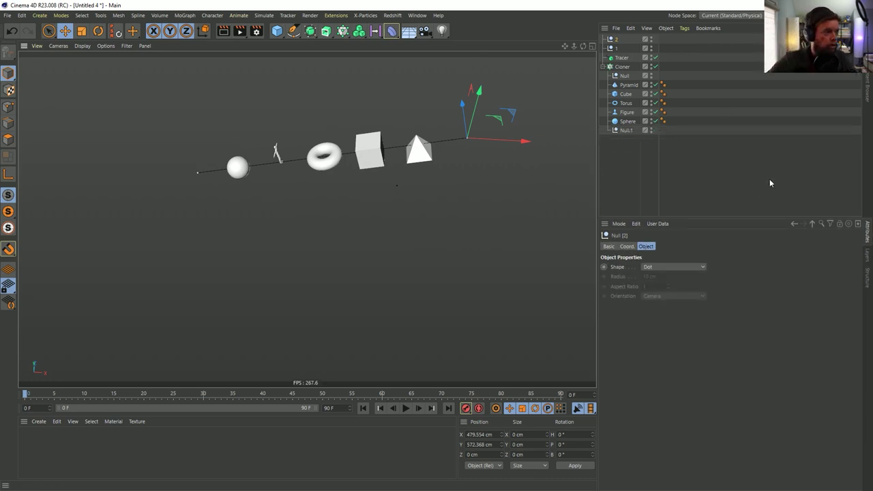
Delete nulls 1 and 2 together with the Tracer
{"action": "left_click", "coordinate": [617, 48]}
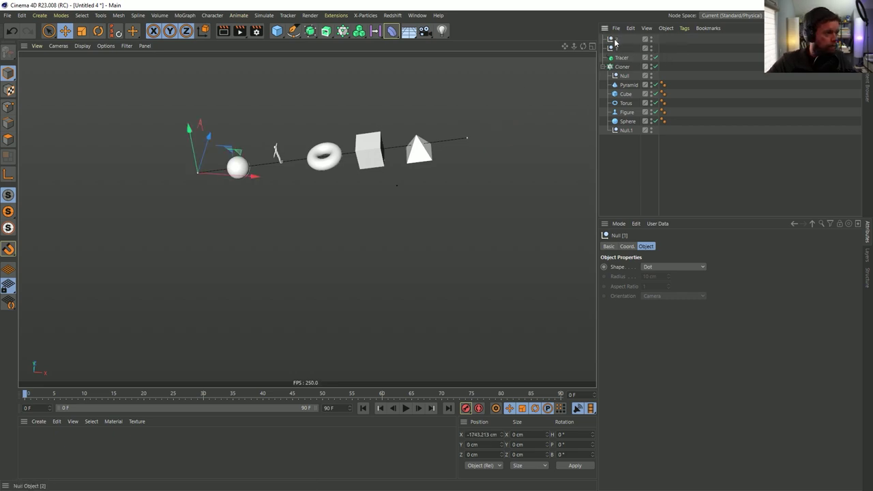
{"action": "left_click", "coordinate": [621, 59]}
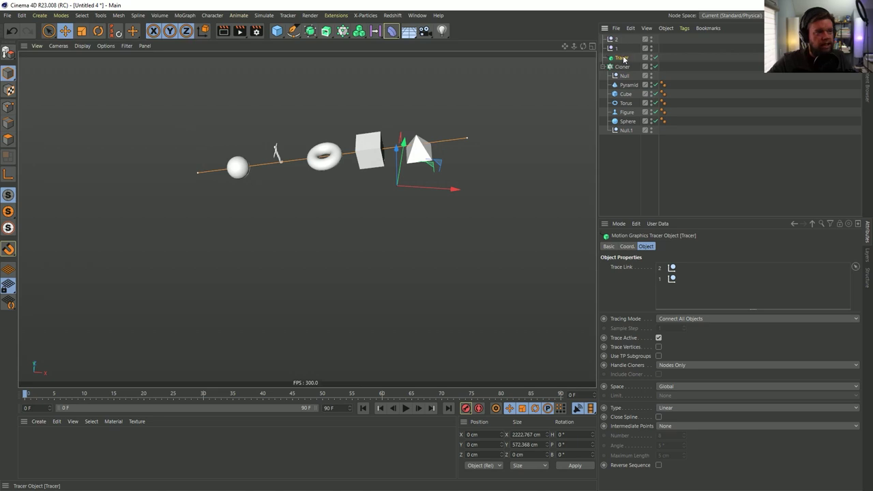
{"action": "left_click", "coordinate": [616, 39], "text": "shift"}
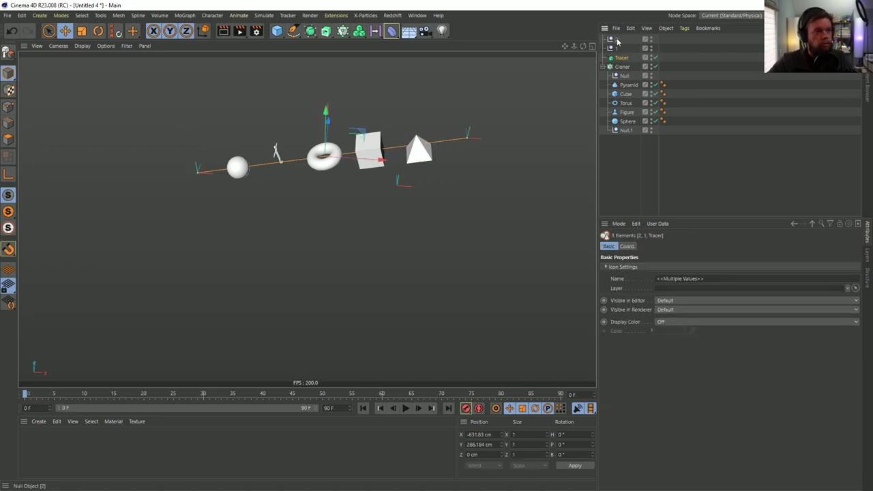
{"action": "key", "text": "Delete"}
Create an n-Side spline and set its number of sides to 2
{"action": "left_click", "coordinate": [622, 39]}
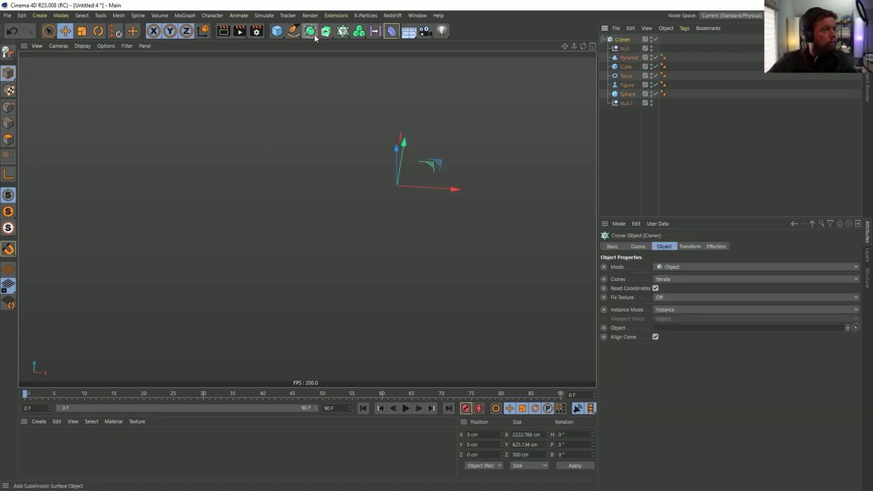
{"action": "left_click", "coordinate": [292, 31]}
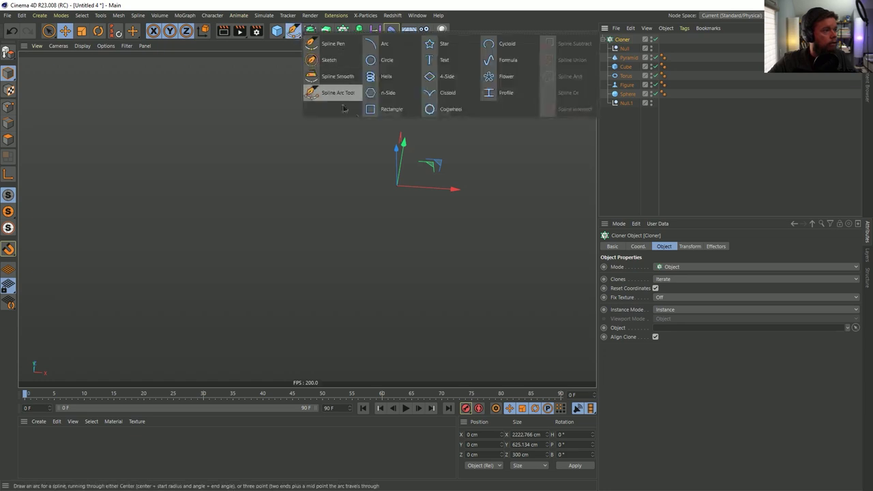
{"action": "left_click", "coordinate": [393, 96]}
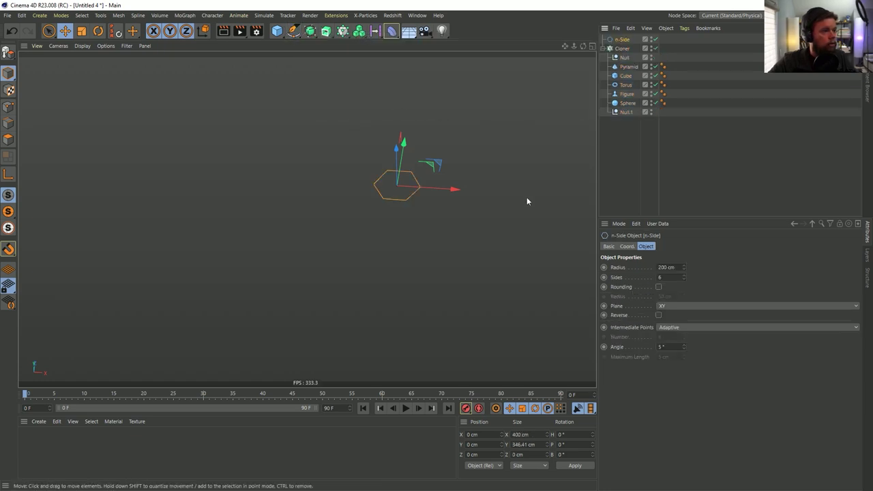
{"action": "left_click", "coordinate": [677, 277]}
{"action": "type", "text": "1"}
{"action": "key", "text": "BackSpace"}
{"action": "type", "text": "2"}
{"action": "key", "text": "Return"}
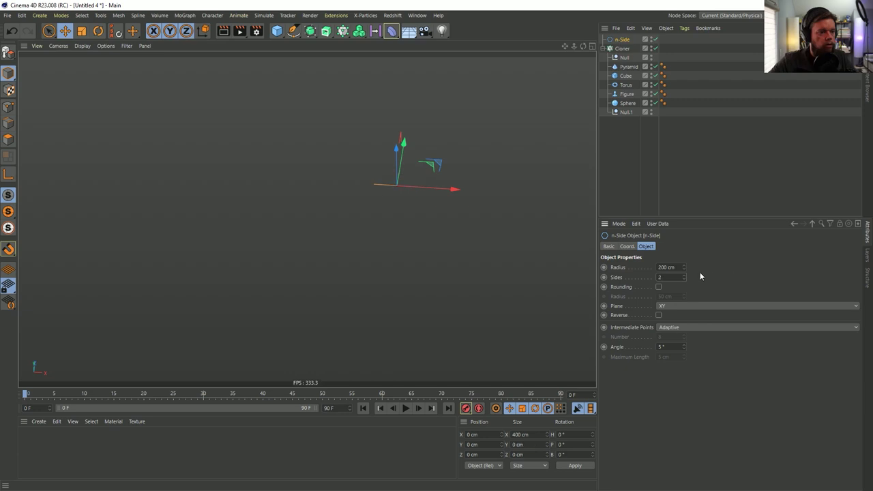
Make the n-Side spline editable and prepare it for point editing with Live Selection
{"action": "key", "text": "c"}
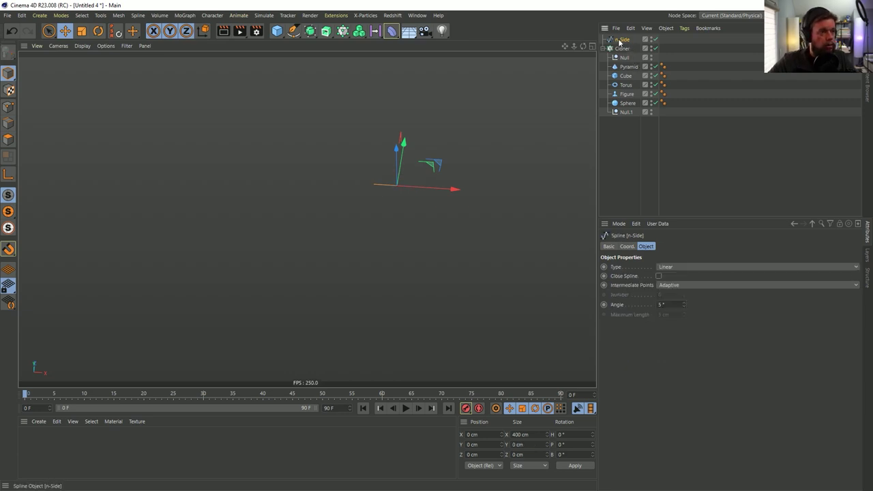
{"action": "left_click", "coordinate": [9, 107]}
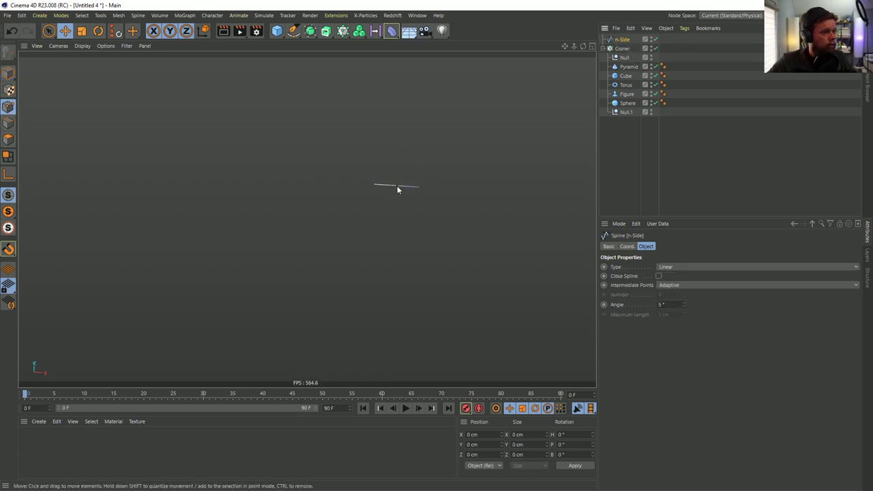
{"action": "key", "text": "9"}
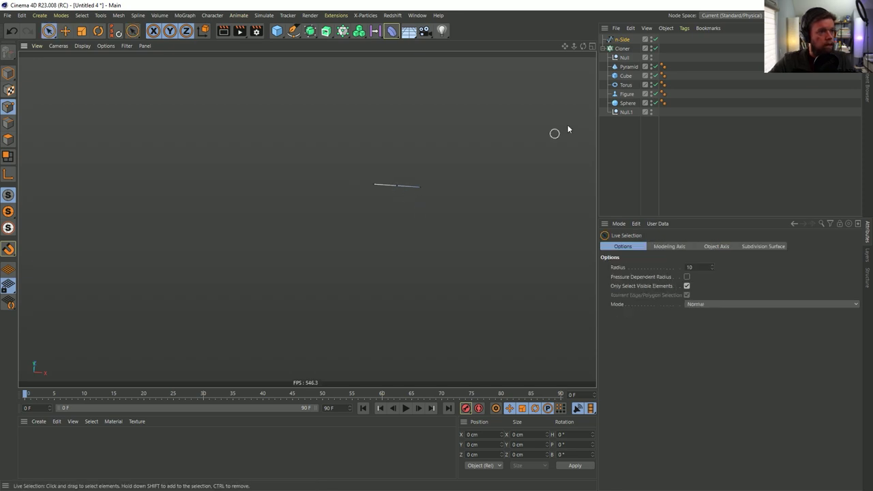
{"action": "left_click", "coordinate": [622, 40]}
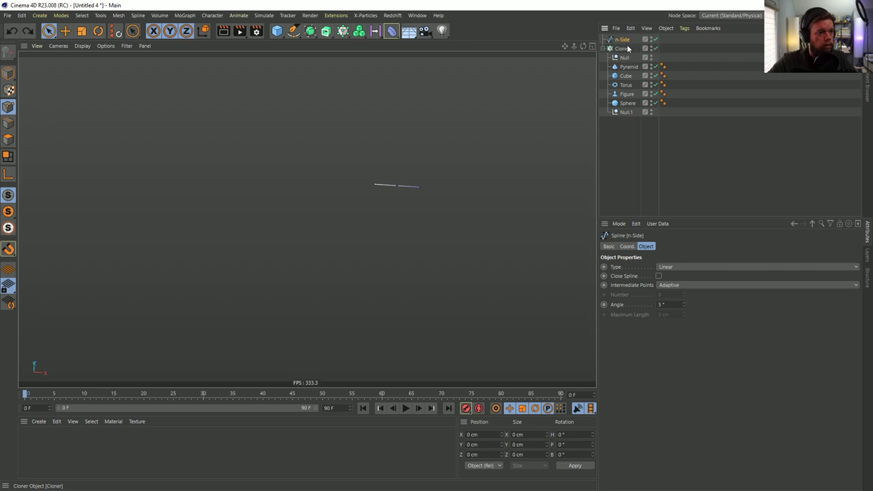
Undo the conversion, set the n-Side's sides to 2 again and make the spline editable
{"action": "key", "text": "ctrl+z"}
{"action": "double_click", "coordinate": [669, 276]}
{"action": "type", "text": "2"}
{"action": "key", "text": "Return"}
{"action": "key", "text": "c"}
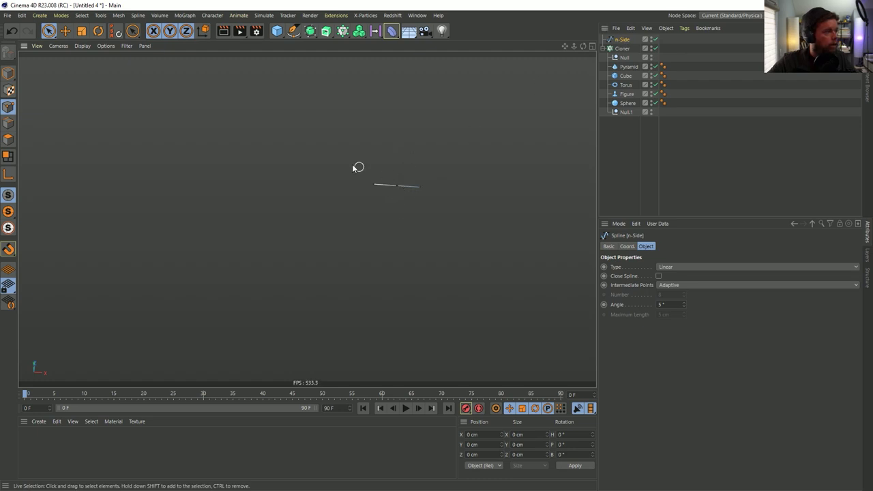
Try lowering the spline's positive-X end point to about Y -273 cm, and undo the move
{"action": "left_click", "coordinate": [418, 186]}
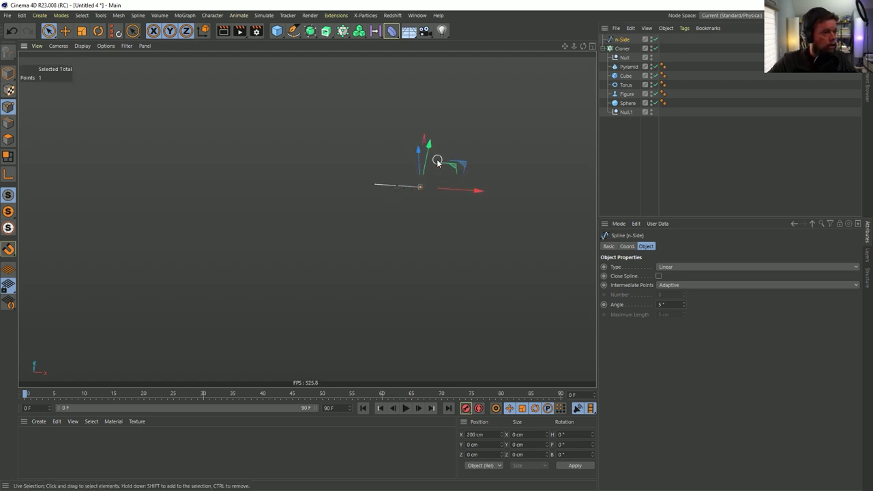
{"action": "left_click_drag", "start_coordinate": [432, 150], "coordinate": [431, 170]}
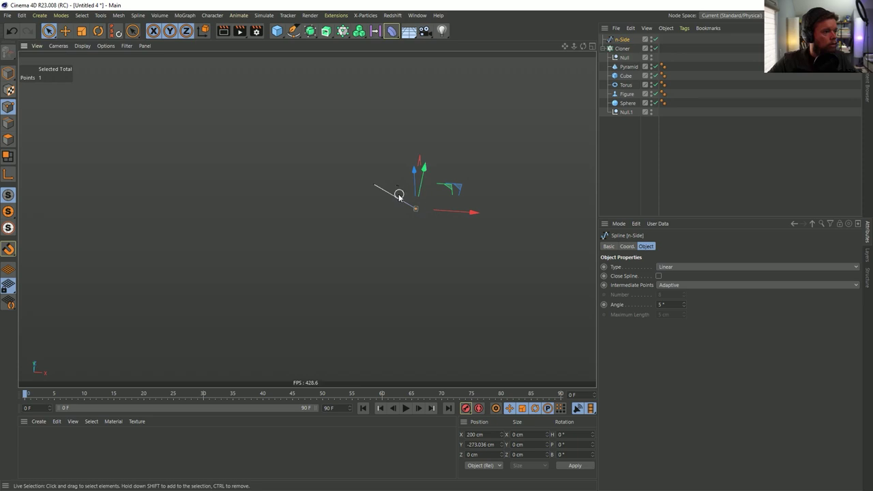
{"action": "key", "text": "ctrl+z"}
Lengthen the spline by moving both end points outward along X, the positive-X one to about 617 cm
{"action": "left_click", "coordinate": [374, 185]}
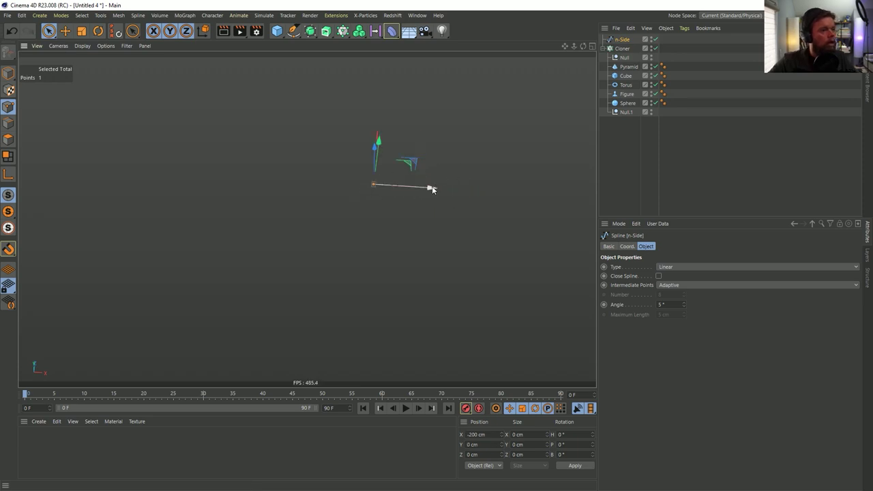
{"action": "left_click_drag", "start_coordinate": [431, 191], "coordinate": [273, 193]}
{"action": "left_click", "coordinate": [419, 187]}
{"action": "left_click_drag", "start_coordinate": [467, 186], "coordinate": [552, 194]}
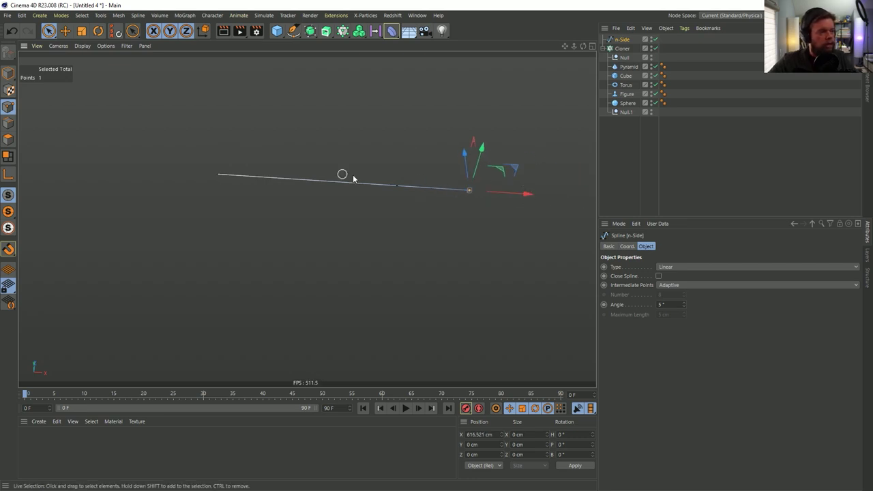
Assign the n-Side spline as the Cloner's Object and move the spline's positive-X end point to about X 393 cm, Y 302 cm
{"action": "left_click", "coordinate": [622, 49]}
{"action": "left_click_drag", "start_coordinate": [622, 40], "coordinate": [679, 330]}
{"action": "left_click", "coordinate": [469, 188]}
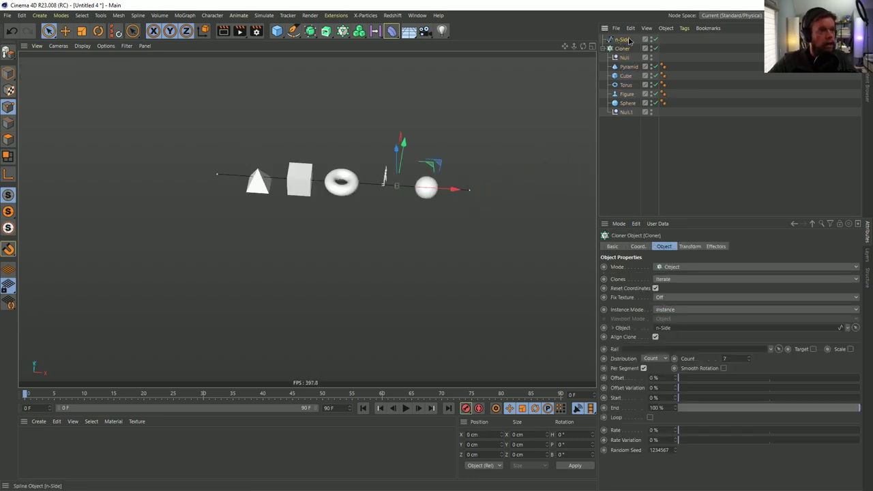
{"action": "left_click_drag", "start_coordinate": [511, 163], "coordinate": [496, 141]}
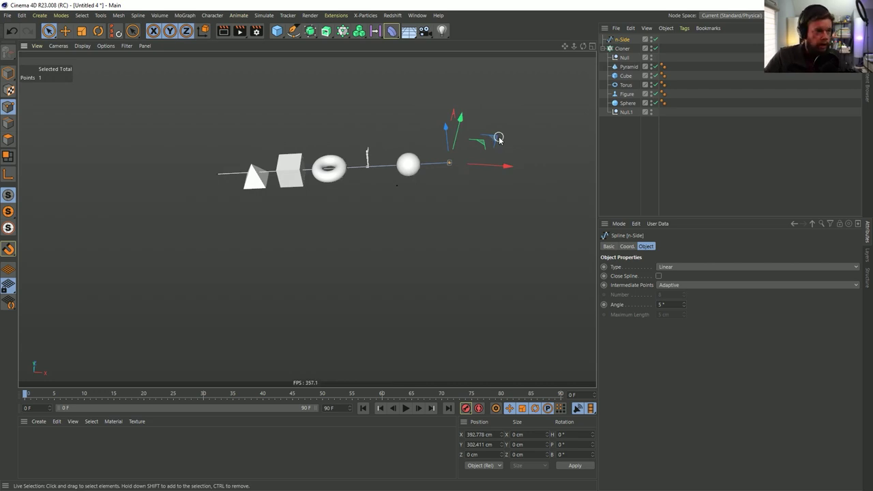
Undo all the n-Side spline work and the deletion of nulls 1 and 2 and the Tracer
{"action": "key", "text": "ctrl+z"}
{"action": "key", "text": "ctrl+z"}
{"action": "key", "text": "ctrl+z"}
{"action": "key", "text": "ctrl+z"}
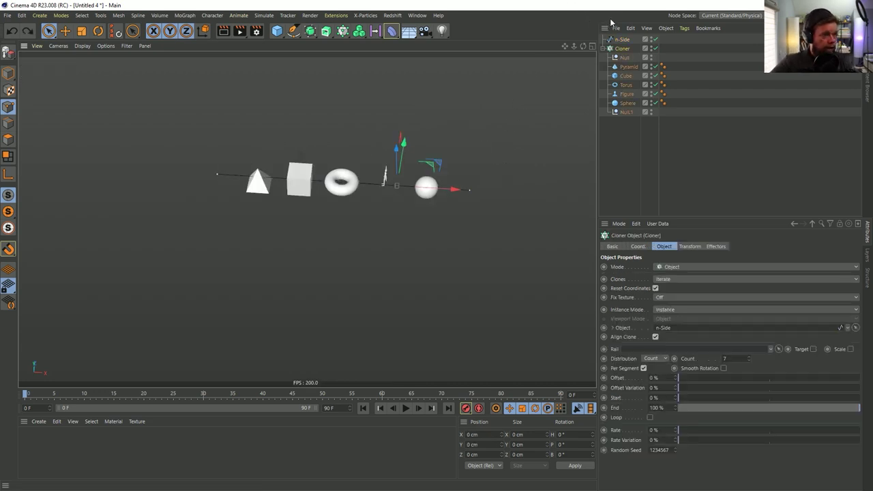
{"action": "key", "text": "ctrl+z"}
{"action": "key", "text": "ctrl+z"}
{"action": "key", "text": "ctrl+z"}
{"action": "key", "text": "ctrl+z"}
{"action": "key", "text": "ctrl+z"}
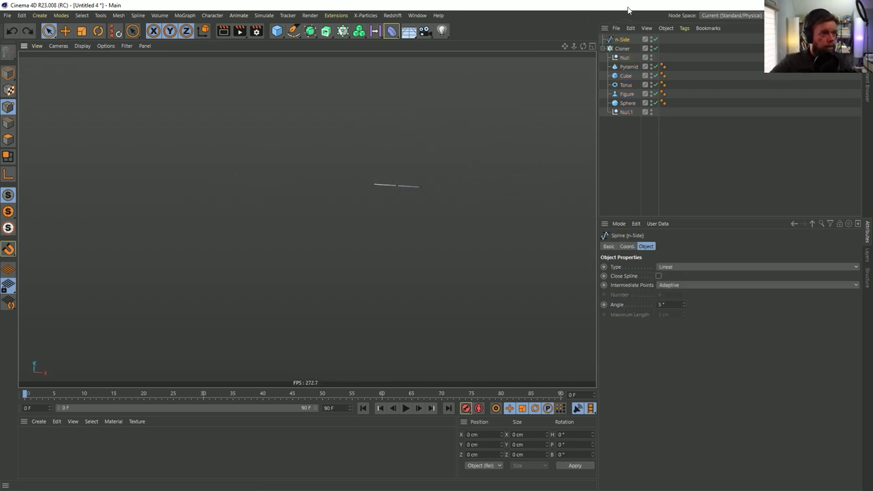
{"action": "key", "text": "ctrl+z"}
{"action": "key", "text": "ctrl+z"}
{"action": "key", "text": "ctrl+z"}
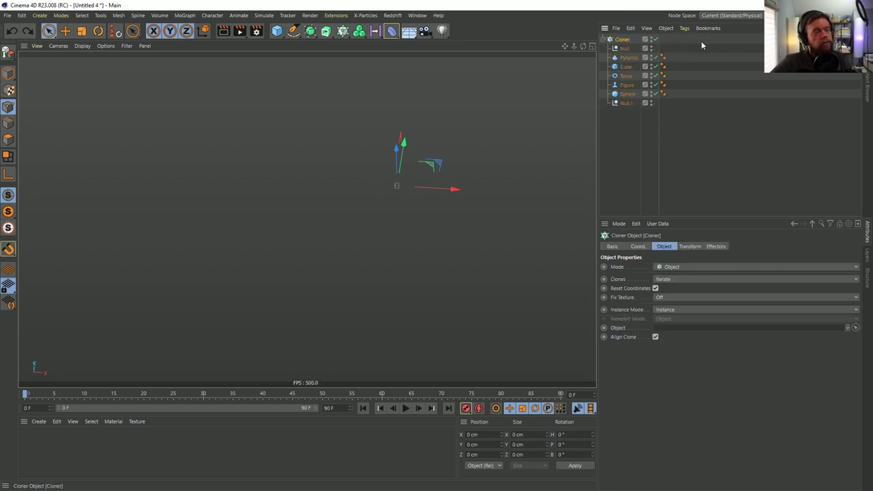
{"action": "key", "text": "ctrl+z"}
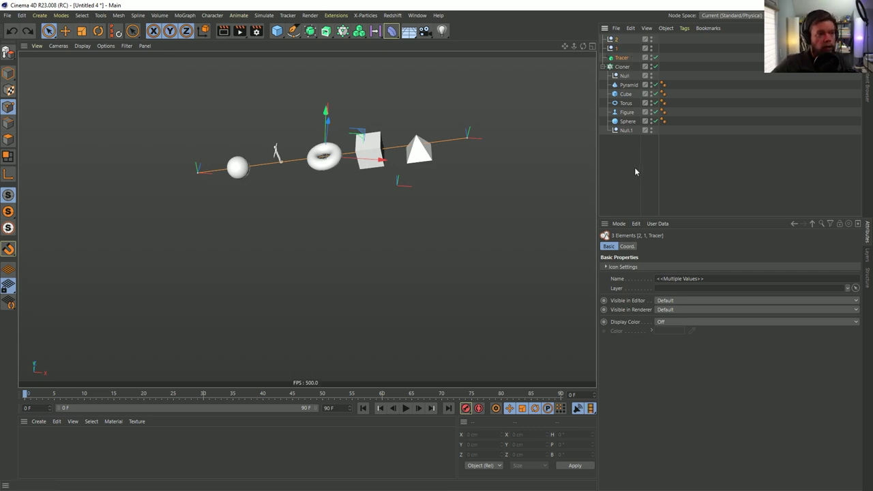
Select the Cloner and set its Count to 14
{"action": "key", "text": "ctrl+y"}
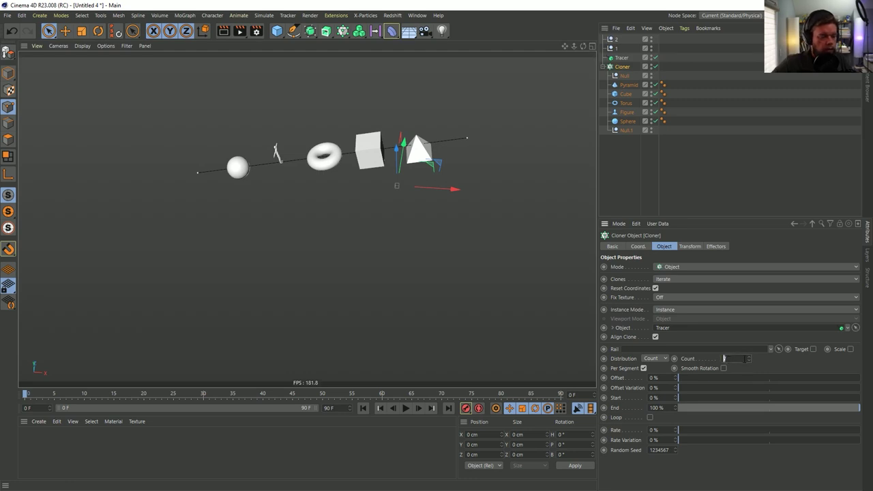
{"action": "left_click_drag", "start_coordinate": [749, 361], "coordinate": [776, 365]}
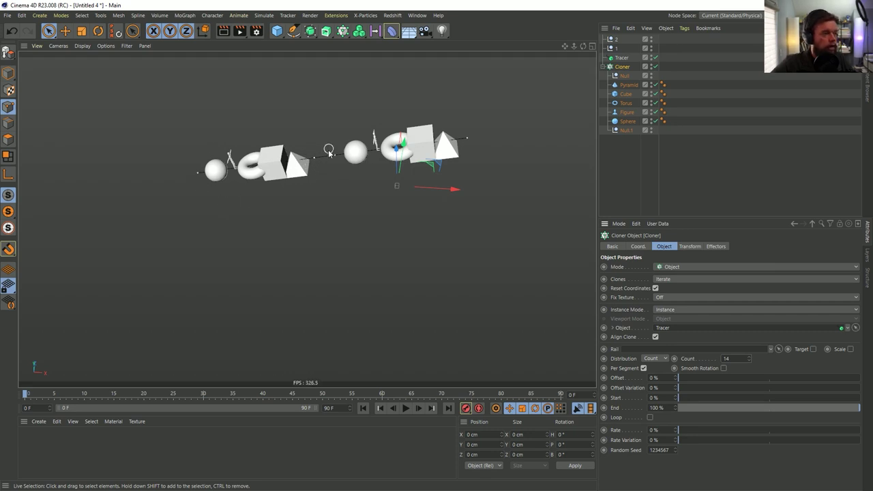
Try the Random clone distribution order on the Cloner, and undo the change
{"action": "left_click", "coordinate": [675, 279]}
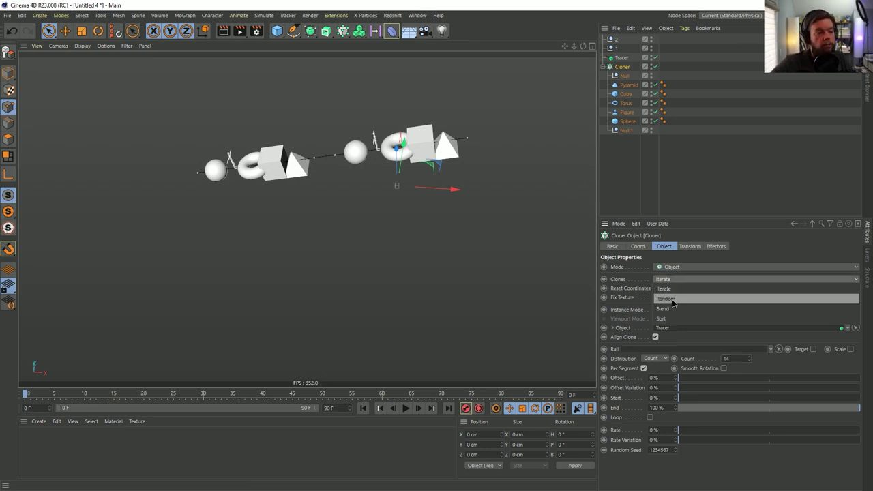
{"action": "left_click", "coordinate": [673, 302]}
{"action": "key", "text": "ctrl+z"}
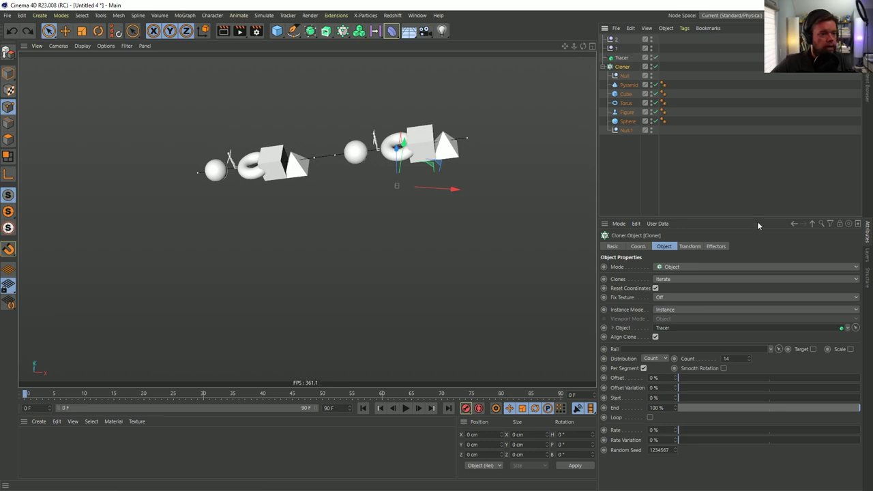
Undo the Cloner's last Count change and save the scene as [2a]ArrangingObjectsRig.c4d in the SceneFiles folder
{"action": "key", "text": "ctrl+z"}
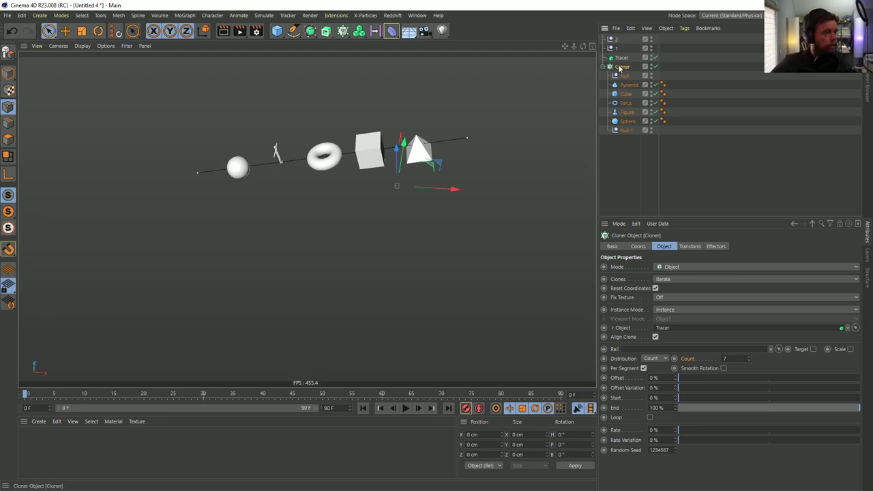
{"action": "key", "text": "ctrl+s"}
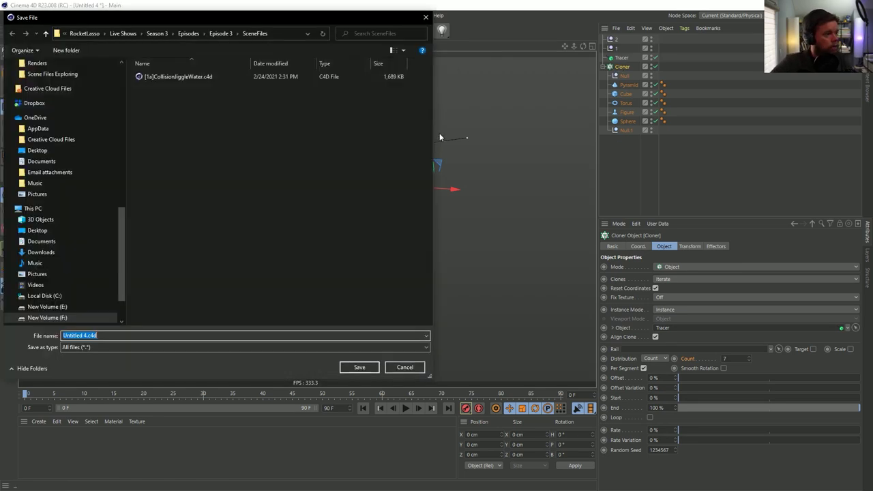
{"action": "left_click", "coordinate": [177, 78]}
{"action": "mouse_move", "coordinate": [63, 336]}
{"action": "left_mouse_down"}
{"action": "mouse_move", "coordinate": [133, 336]}
{"action": "mouse_move", "coordinate": [73, 336]}
{"action": "left_mouse_up"}
{"action": "key", "text": "Right"}
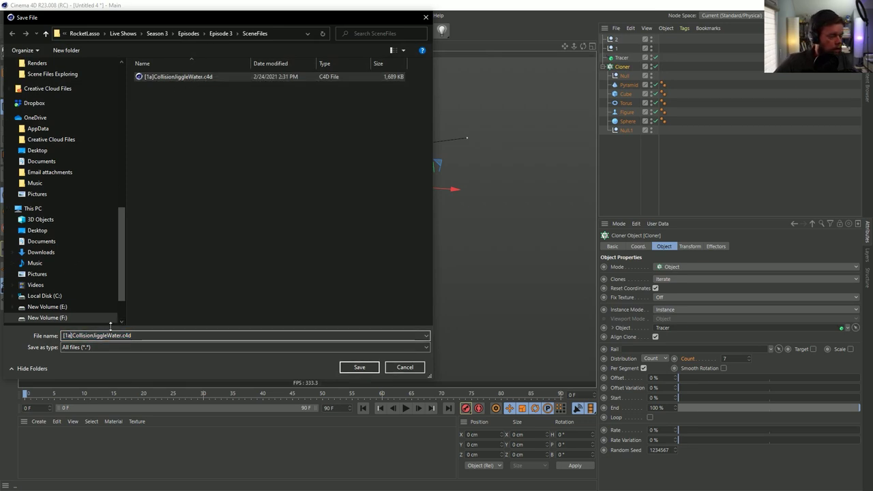
{"action": "key", "text": "BackSpace"}
{"action": "type", "text": "2"}
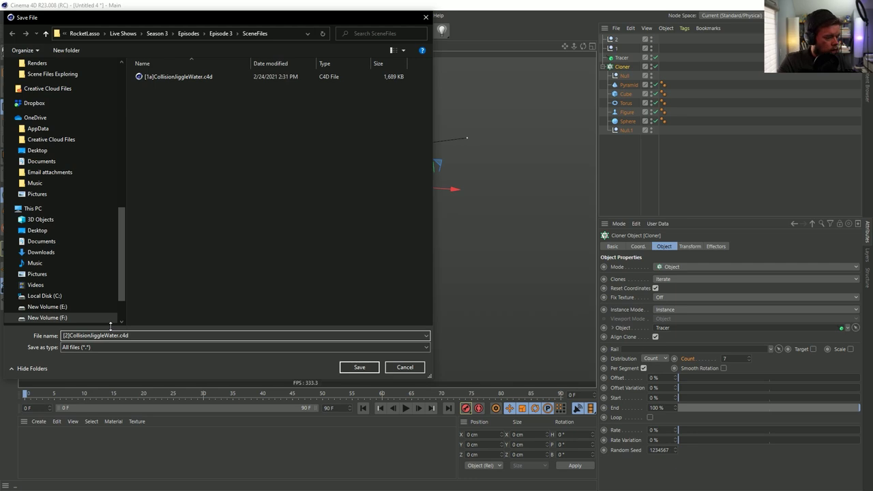
{"action": "key", "text": "shift+Right"}
{"action": "key", "text": "shift+Right"}
{"action": "key", "text": "shift+Right"}
{"action": "key", "text": "shift+Right"}
{"action": "key", "text": "shift+Right"}
{"action": "key", "text": "shift+Right"}
{"action": "key", "text": "shift+Right"}
{"action": "key", "text": "shift+Right"}
{"action": "key", "text": "shift+Right"}
{"action": "key", "text": "shift+Right"}
{"action": "key", "text": "shift+Right"}
{"action": "key", "text": "shift+Right"}
{"action": "key", "text": "shift+Right"}
{"action": "key", "text": "shift+Right"}
{"action": "key", "text": "shift+Right"}
{"action": "key", "text": "shift+Right"}
{"action": "key", "text": "shift+Right"}
{"action": "key", "text": "shift+Right"}
{"action": "key", "text": "shift+Right"}
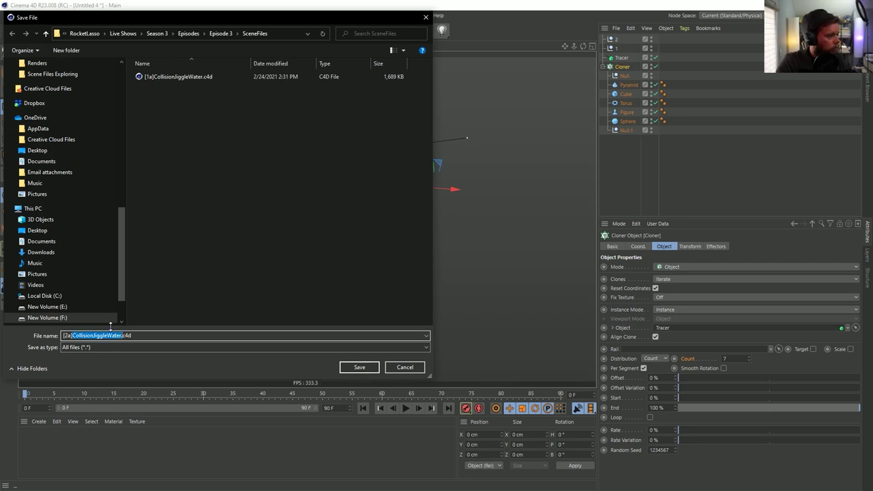
{"action": "type", "text": "ArrangingObje"}
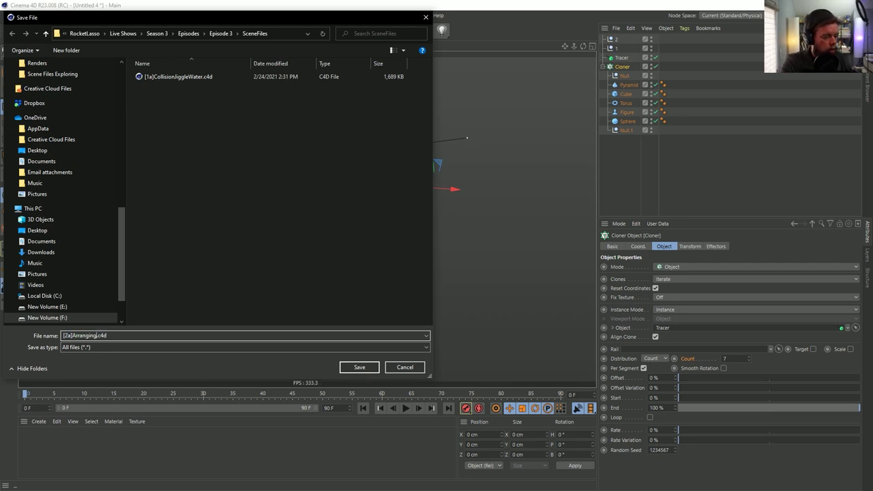
{"action": "type", "text": "ctsRig"}
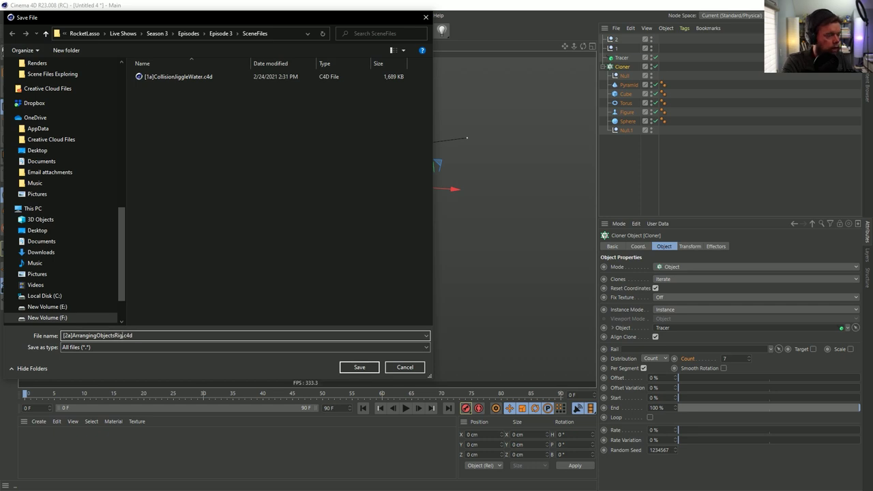
{"action": "key", "text": "Return"}
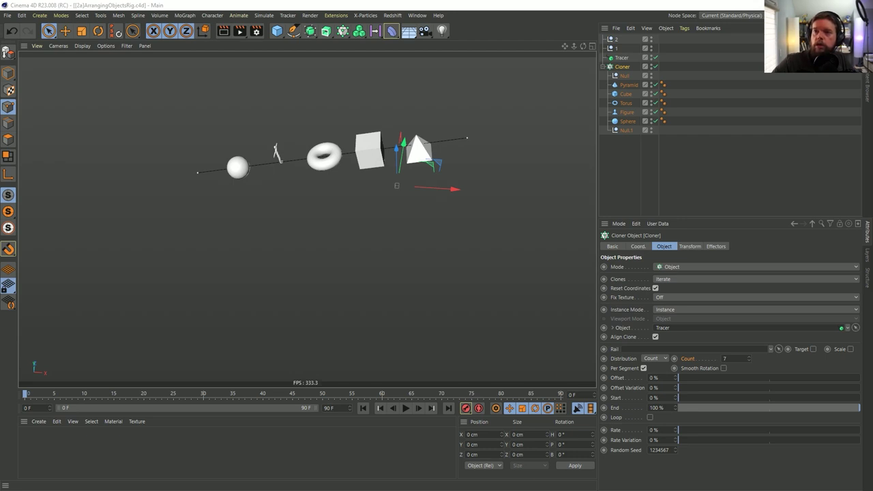
Switch to the browser and enlarge its window to examine the Instagram reference animation of glossy, translucent blobs
{"action": "key", "text": "alt+Tab"}
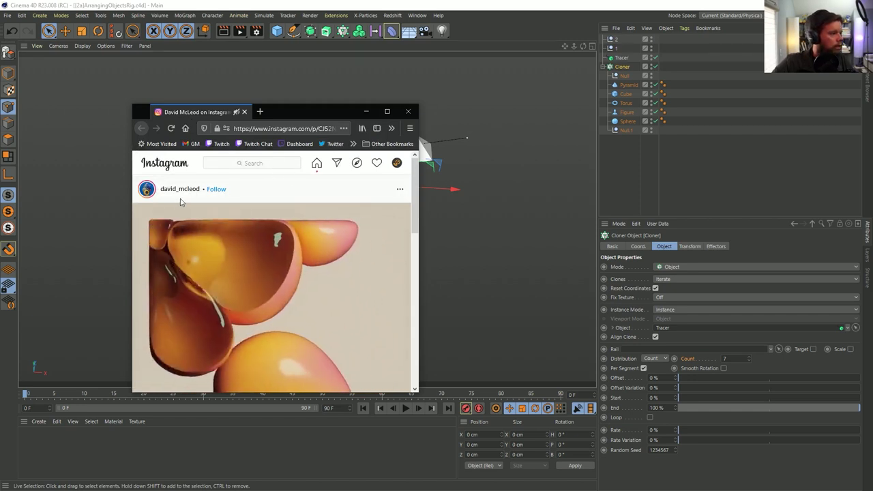
{"action": "mouse_move", "coordinate": [190, 192]}
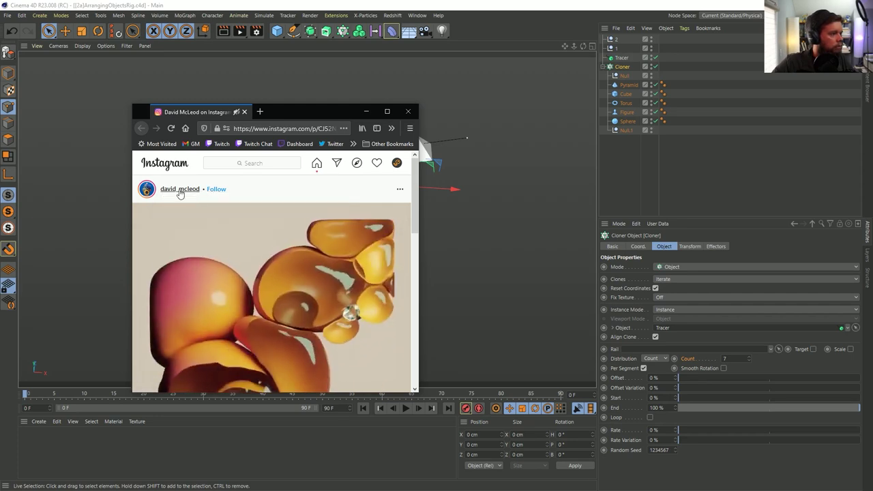
{"action": "left_click_drag", "start_coordinate": [418, 103], "coordinate": [795, 40]}
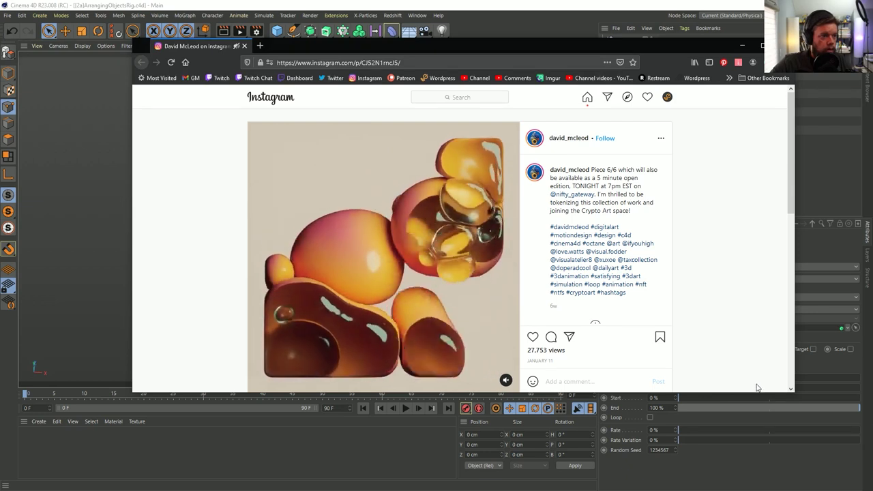
{"action": "left_click_drag", "start_coordinate": [794, 394], "coordinate": [835, 471]}
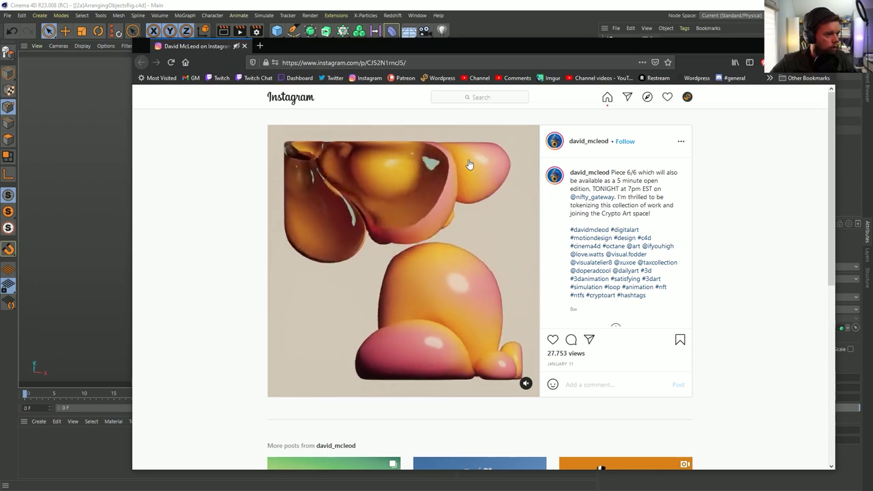
Switch back to Cinema 4D and add a Sphere primitive to a new, empty scene
{"action": "left_click", "coordinate": [525, 15]}
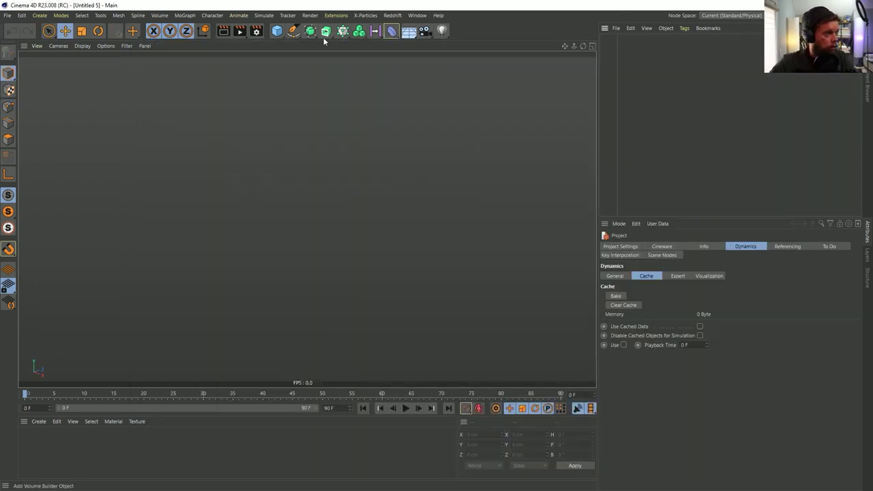
{"action": "left_click", "coordinate": [277, 31]}
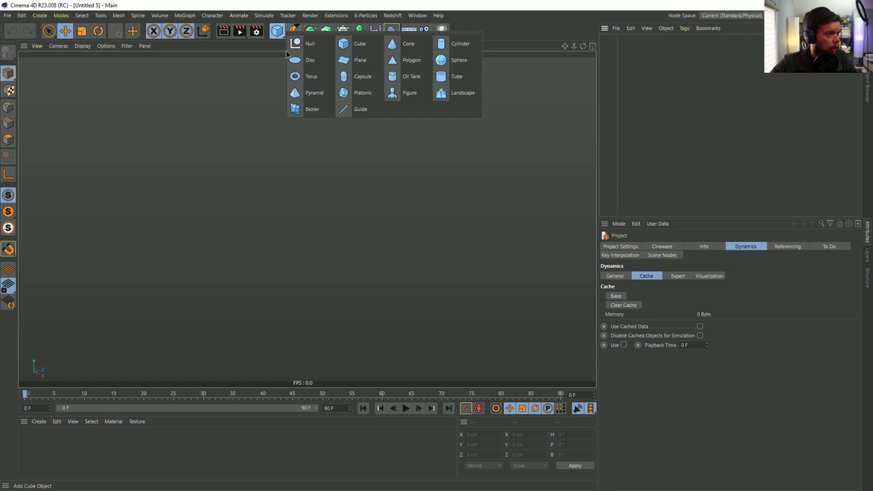
{"action": "left_click", "coordinate": [445, 62]}
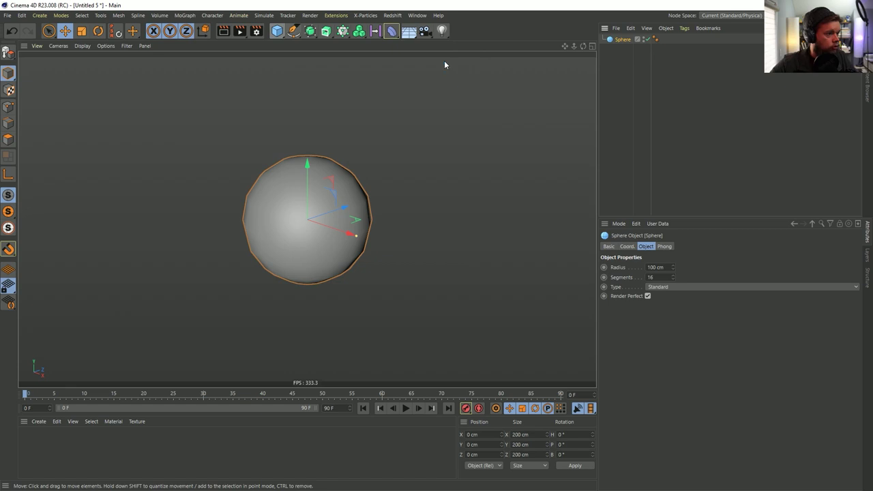
Set the sphere's type to Icosahedron and its segments to 64
{"action": "left_click", "coordinate": [679, 288]}
{"action": "left_click", "coordinate": [678, 334]}
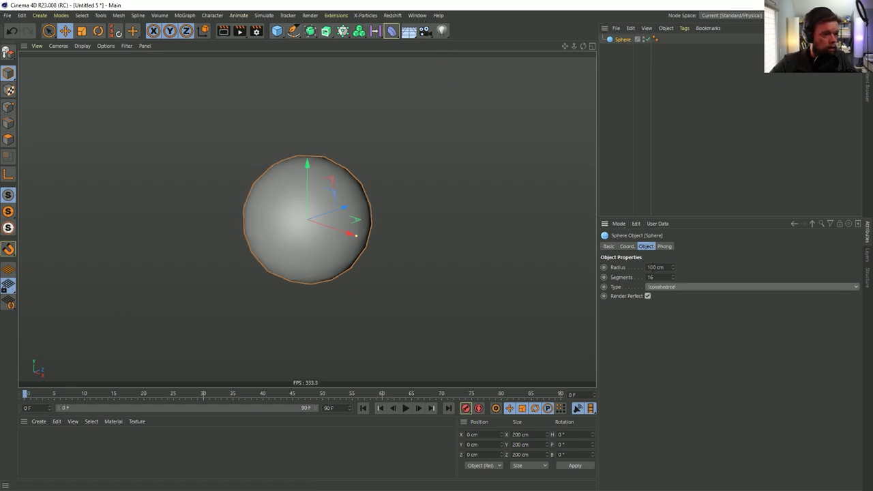
{"action": "left_click", "coordinate": [664, 267]}
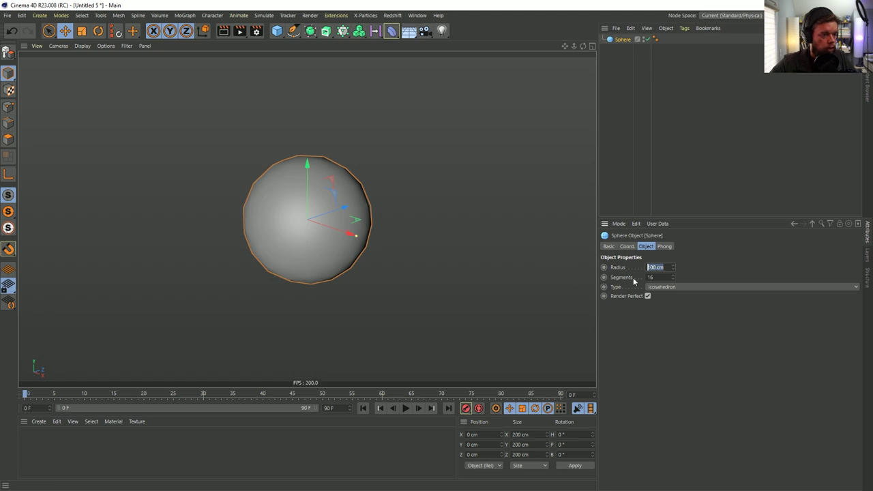
{"action": "left_click", "coordinate": [660, 278]}
{"action": "type", "text": "64"}
{"action": "key", "text": "Return"}
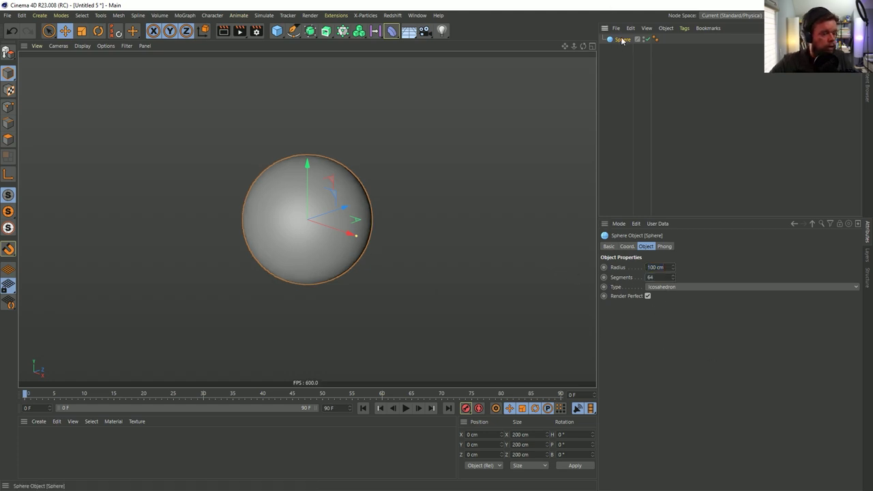
Make the sphere editable and create a vertex map by setting one point's vertex weight to 0%
{"action": "key", "text": "c"}
{"action": "left_click", "coordinate": [9, 107]}
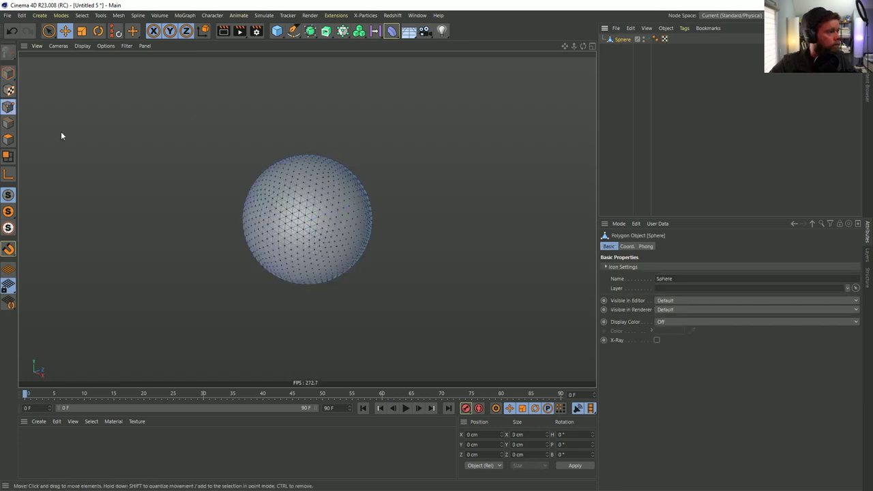
{"action": "left_click", "coordinate": [322, 215]}
{"action": "left_click", "coordinate": [81, 15]}
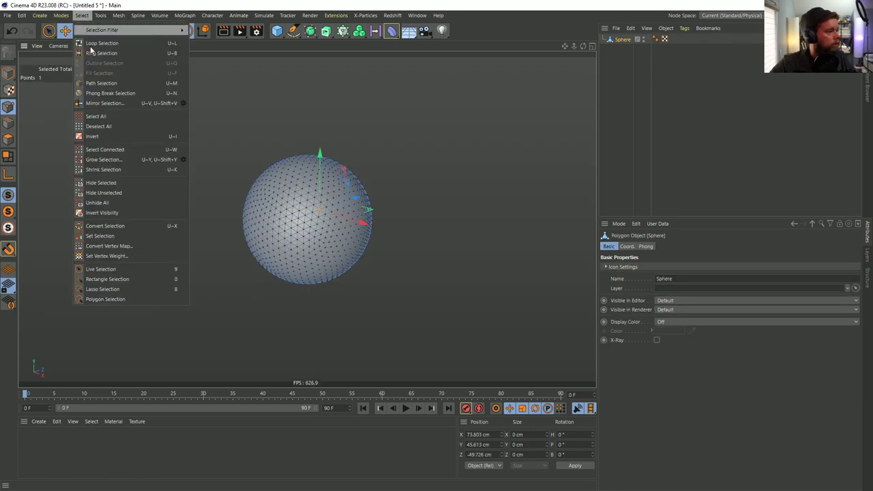
{"action": "left_click", "coordinate": [125, 256]}
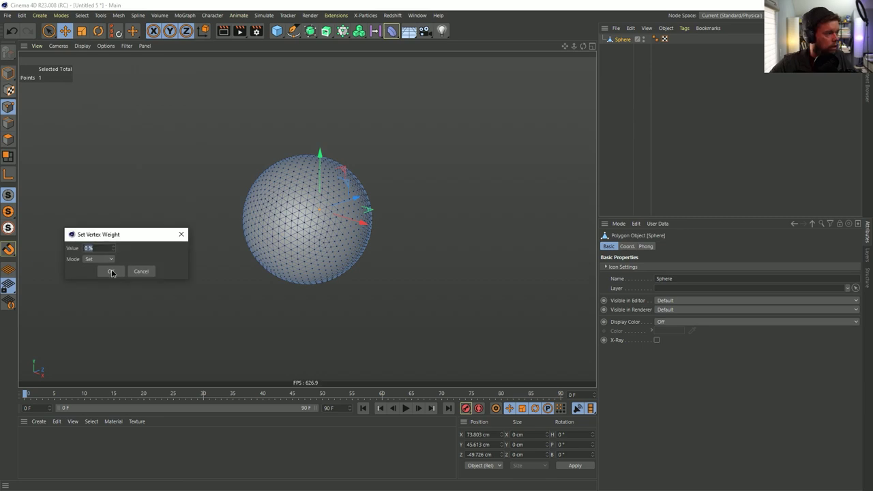
{"action": "left_click", "coordinate": [111, 272]}
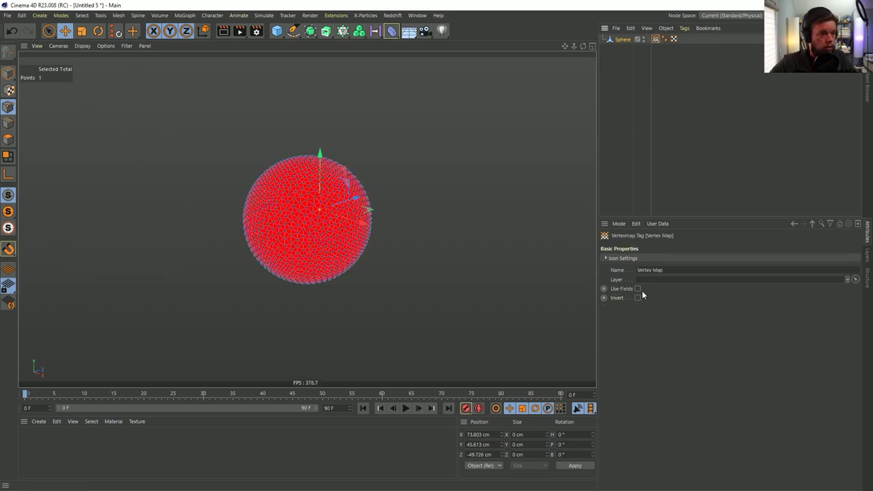
Enable Use Fields on the vertex map and replace its Freeze layer with a Spherical Field
{"action": "left_click", "coordinate": [638, 288]}
{"action": "left_click", "coordinate": [637, 298]}
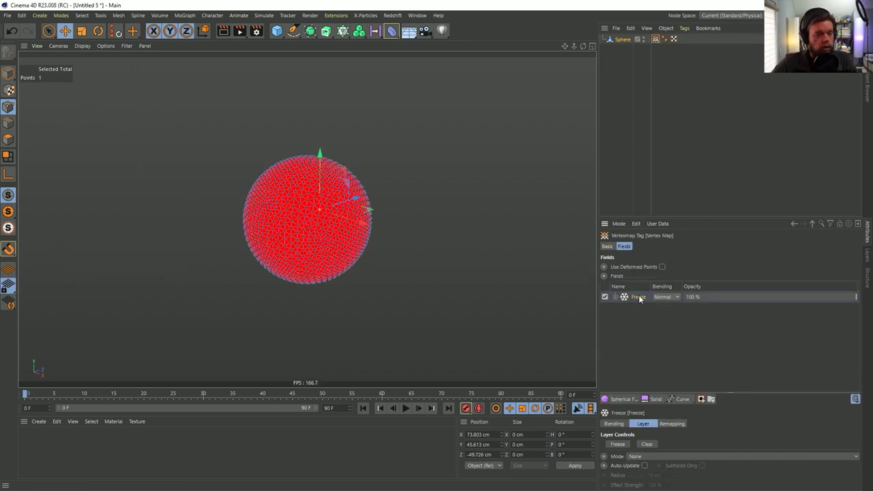
{"action": "key", "text": "Delete"}
{"action": "left_click", "coordinate": [638, 399]}
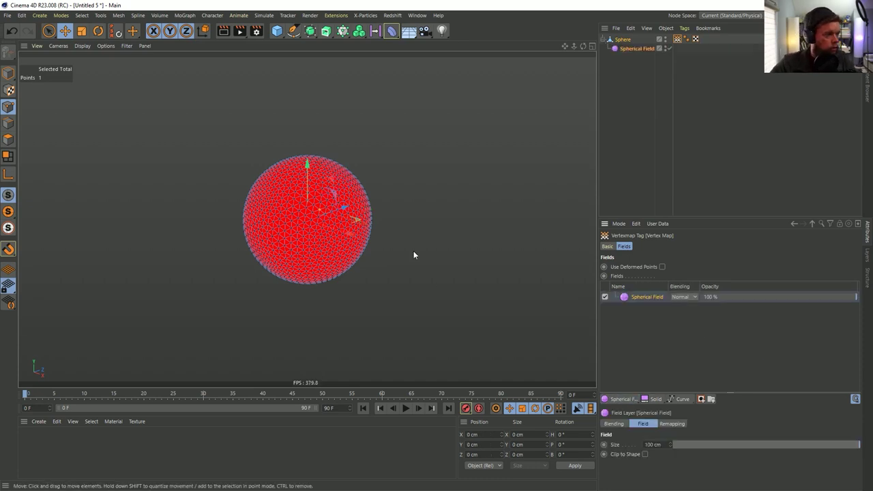
Move the Spherical Field along its X axis to about 76 cm so it partly overlaps the sphere
{"action": "left_click", "coordinate": [8, 73]}
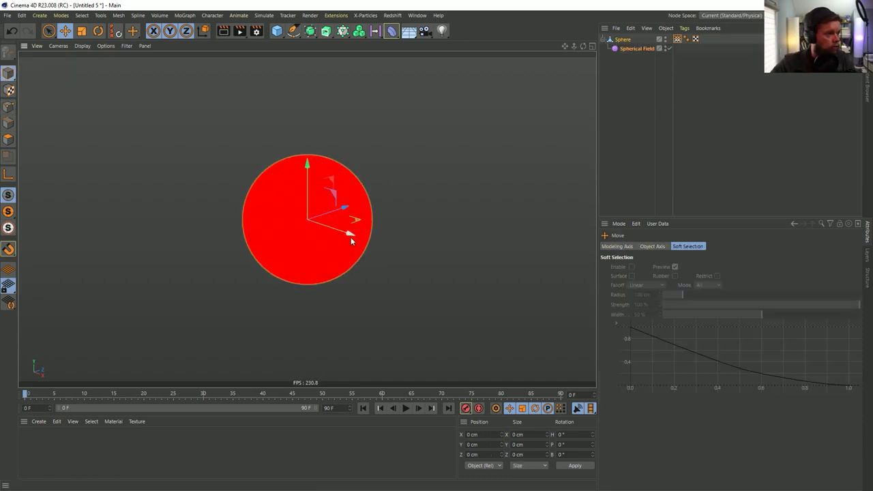
{"action": "left_click_drag", "start_coordinate": [354, 236], "coordinate": [382, 242]}
{"action": "key", "text": "ctrl+z"}
{"action": "left_click", "coordinate": [622, 48]}
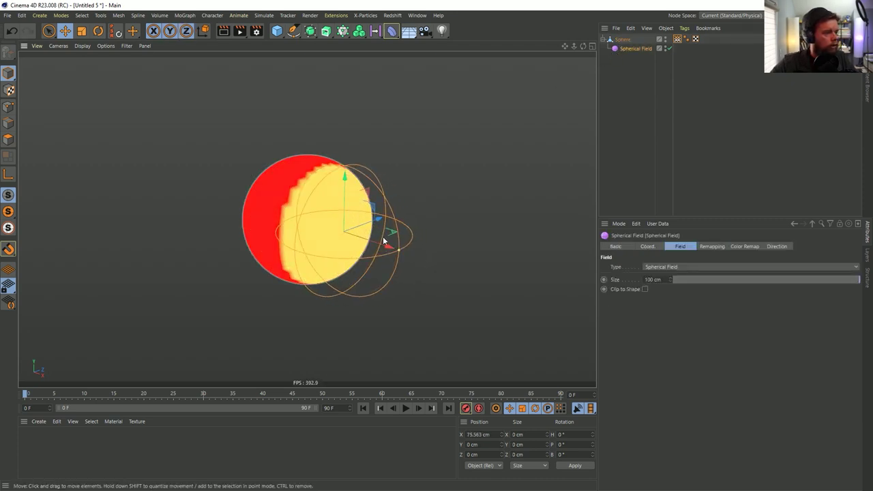
{"action": "left_click_drag", "start_coordinate": [284, 180], "coordinate": [307, 204], "text": "alt"}
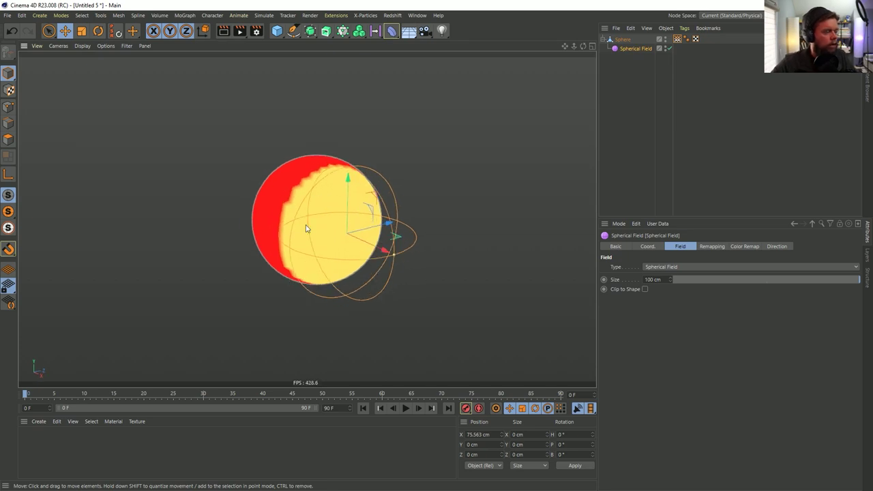
Create a new standard material and apply it to the sphere
{"action": "double_click", "coordinate": [63, 444]}
{"action": "left_click_drag", "start_coordinate": [27, 445], "coordinate": [289, 217]}
{"action": "left_click", "coordinate": [29, 440]}
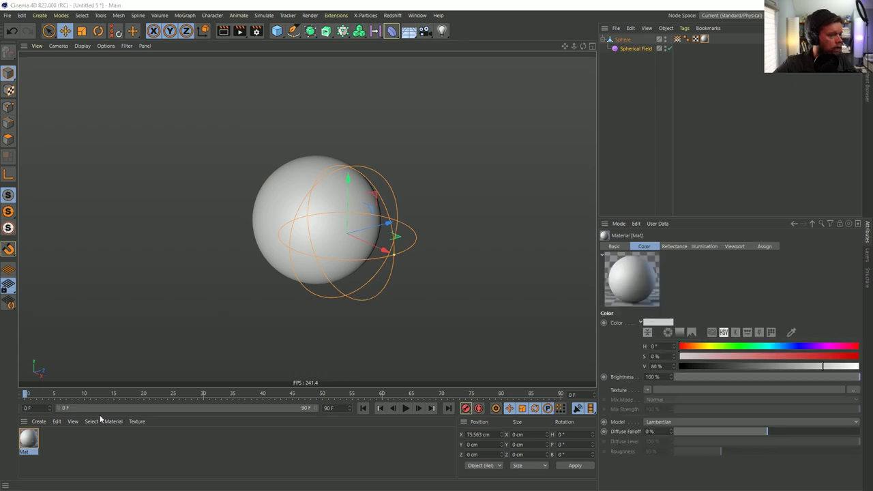
Set the material's colour to a muted teal with hue 187°, saturation 55% and value 64%
{"action": "double_click", "coordinate": [29, 439]}
{"action": "left_click_drag", "start_coordinate": [702, 114], "coordinate": [317, 91]}
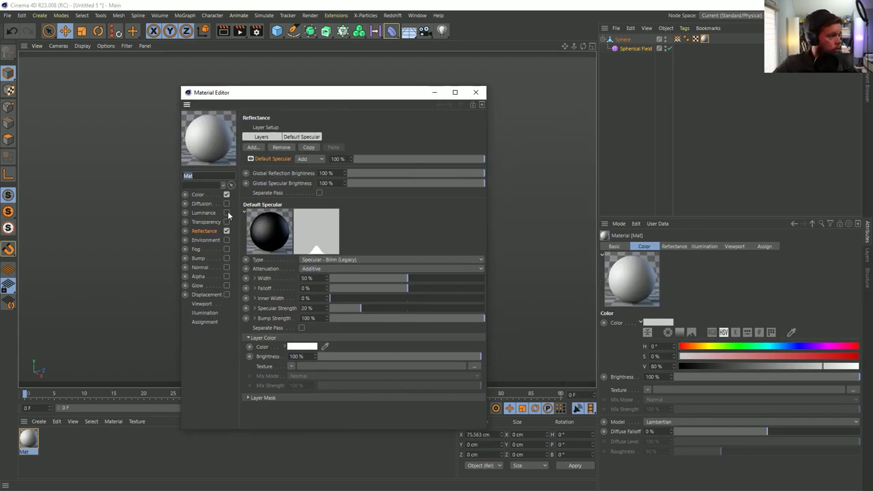
{"action": "left_click", "coordinate": [212, 196]}
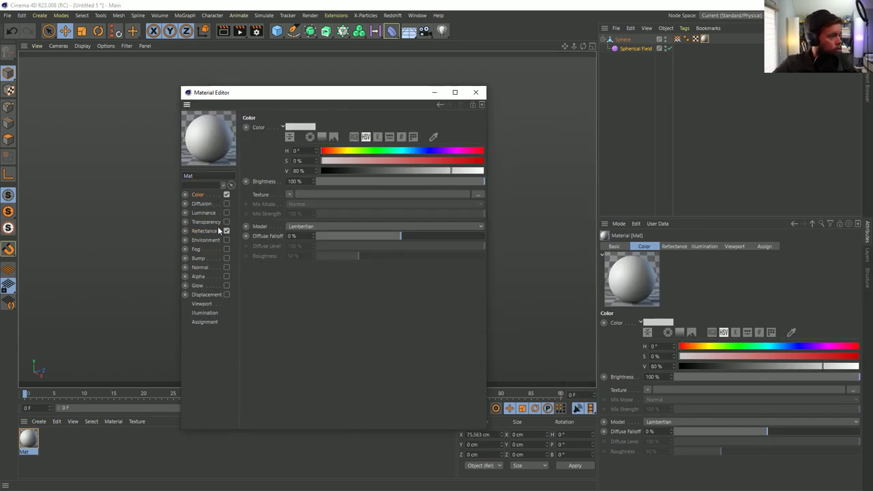
{"action": "left_click_drag", "start_coordinate": [408, 151], "coordinate": [484, 161]}
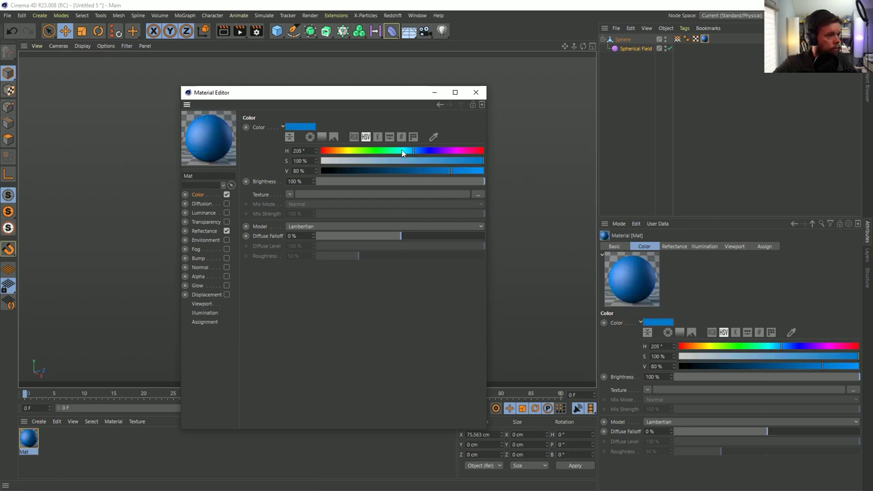
{"action": "left_click", "coordinate": [406, 150]}
{"action": "left_click", "coordinate": [423, 169]}
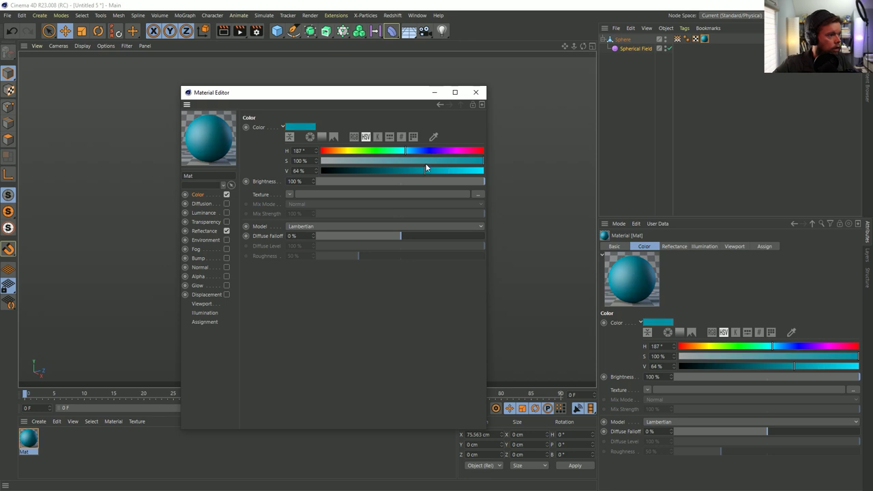
{"action": "left_click", "coordinate": [411, 161]}
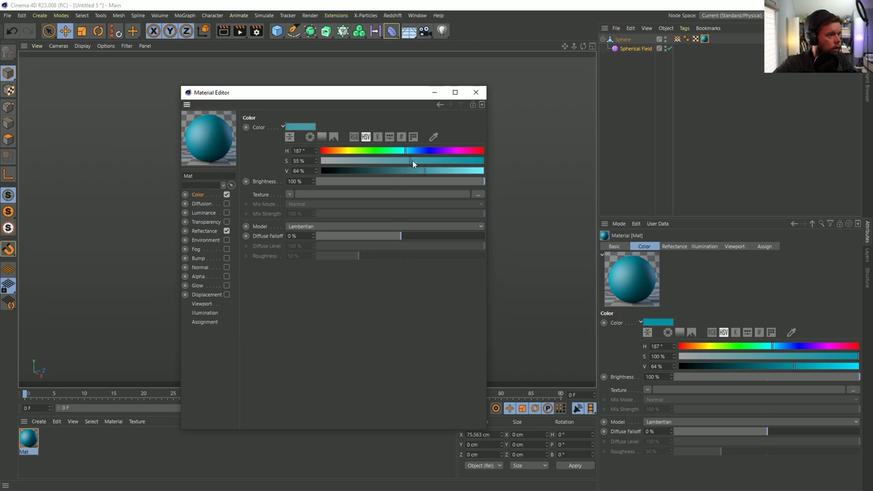
Enable Transparency on the sphere's material and replace the Default Specular reflectance layer with a GGX layer
{"action": "left_click", "coordinate": [202, 232]}
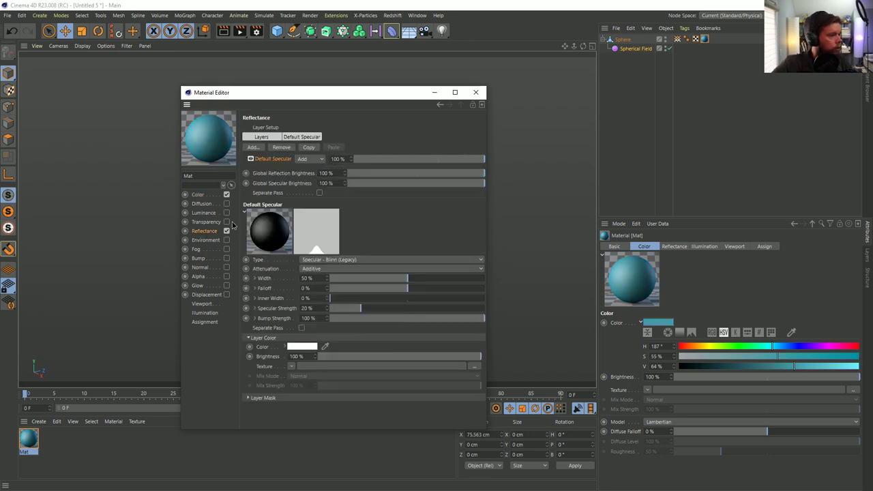
{"action": "left_click", "coordinate": [226, 222]}
{"action": "left_click", "coordinate": [205, 231]}
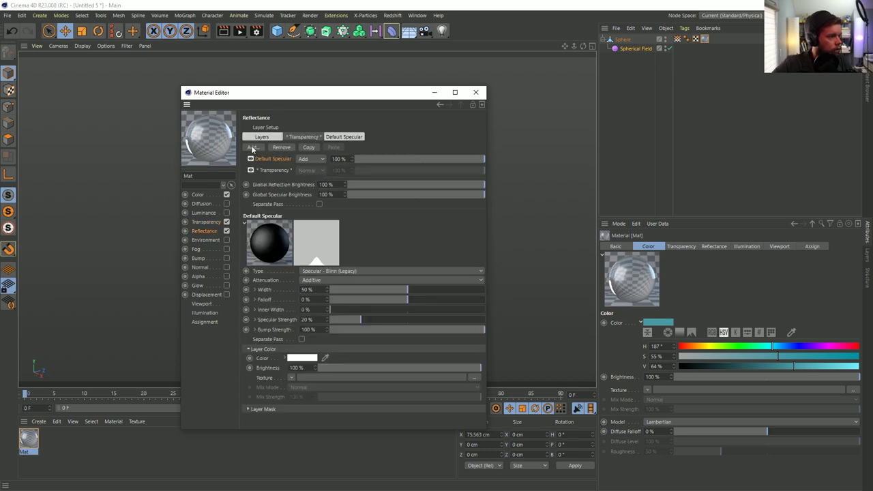
{"action": "left_click", "coordinate": [281, 148]}
{"action": "left_click", "coordinate": [253, 147]}
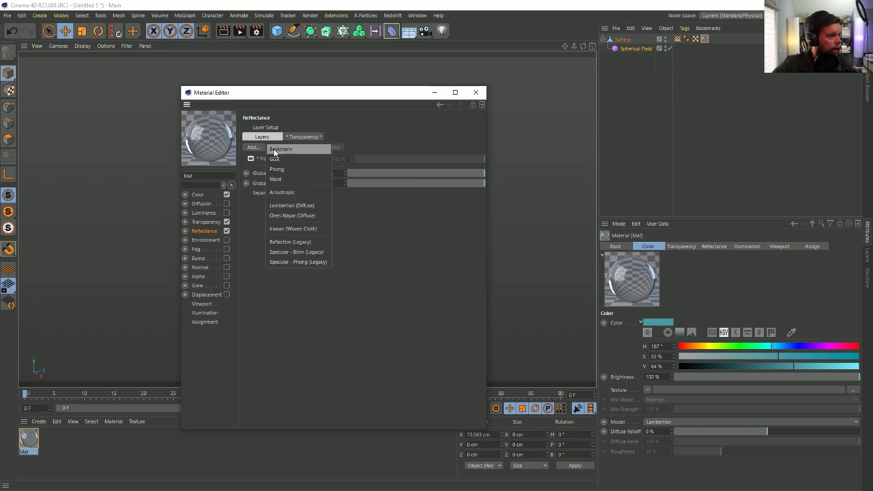
{"action": "left_click", "coordinate": [275, 158]}
{"action": "left_click_drag", "start_coordinate": [348, 289], "coordinate": [333, 309]}
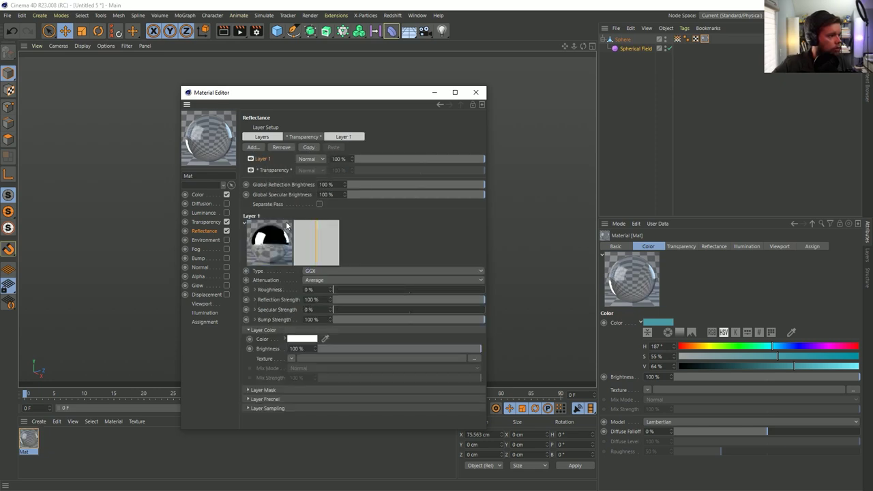
Load a Vertex Map shader as the Transparency texture, link the sphere's vertex map tag to it, and render the view
{"action": "left_click_drag", "start_coordinate": [357, 99], "coordinate": [650, 97]}
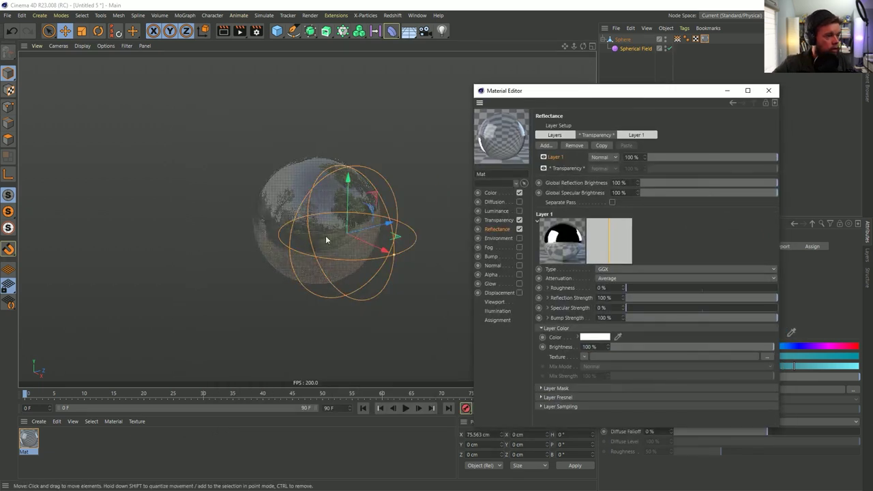
{"action": "left_click", "coordinate": [499, 220]}
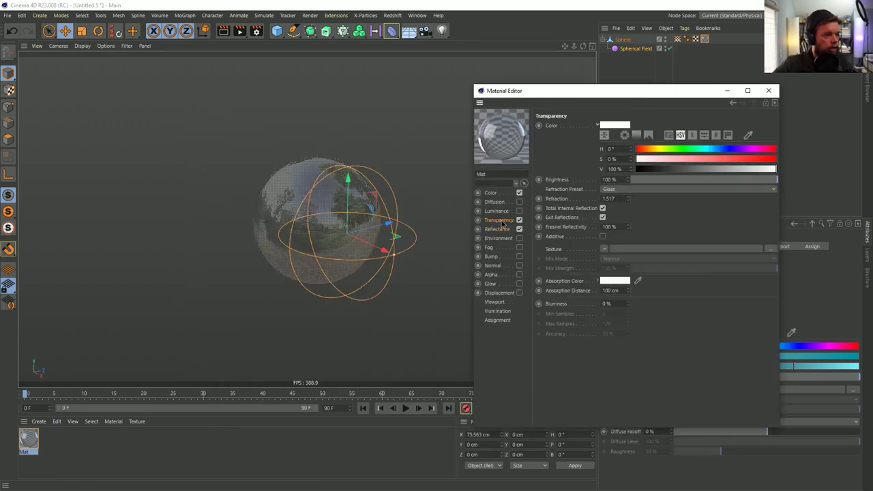
{"action": "left_click", "coordinate": [603, 246]}
{"action": "mouse_move", "coordinate": [633, 424]}
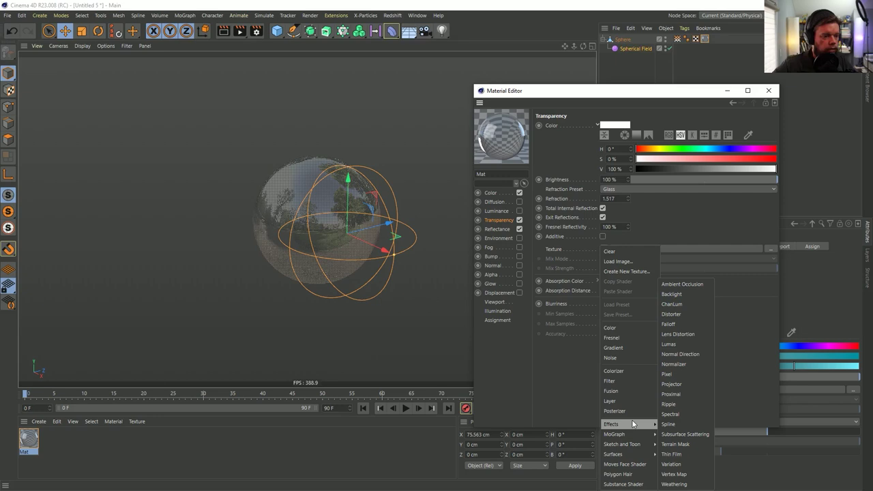
{"action": "left_click", "coordinate": [674, 474]}
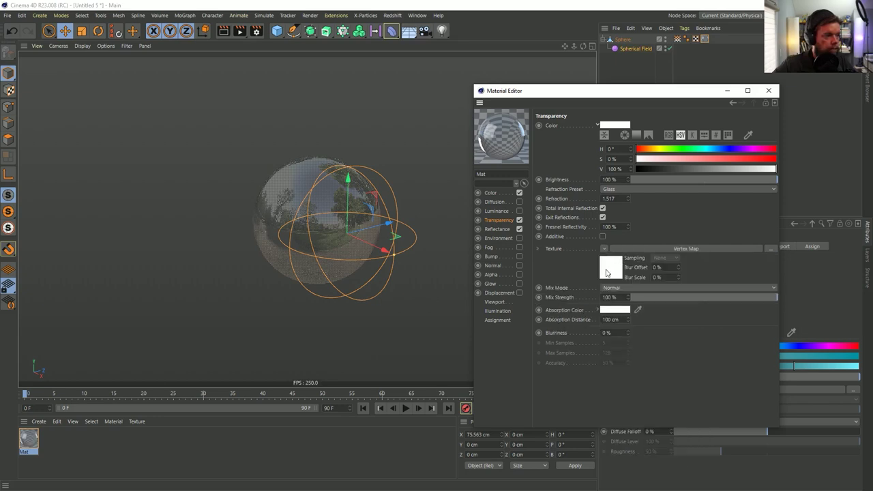
{"action": "left_click", "coordinate": [609, 268]}
{"action": "left_click_drag", "start_coordinate": [676, 41], "coordinate": [615, 191]}
{"action": "left_click_drag", "start_coordinate": [436, 205], "coordinate": [335, 205], "text": "alt"}
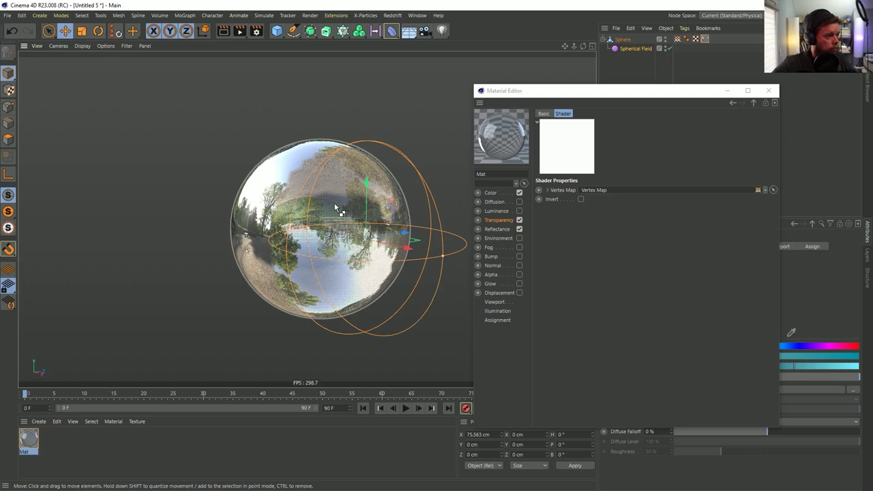
{"action": "key", "text": "ctrl+r"}
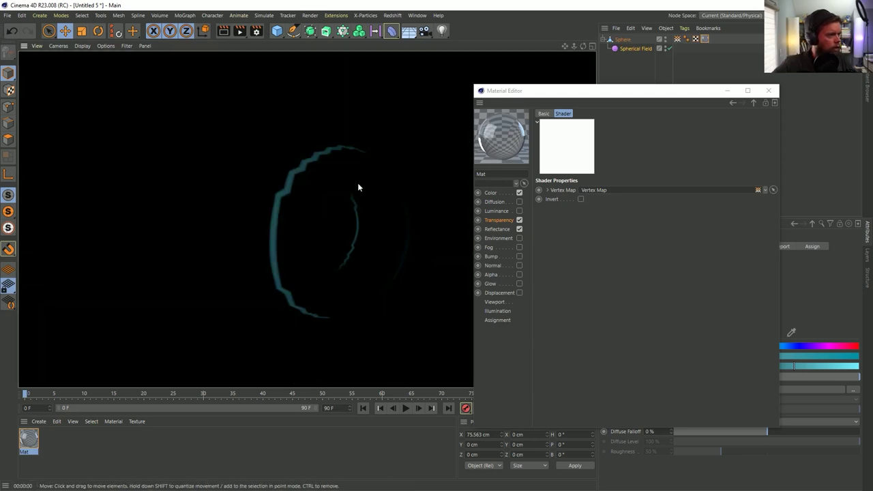
Add a light and move it above and beside the sphere, to about Y 283 cm and Z 460 cm
{"action": "left_click", "coordinate": [442, 31]}
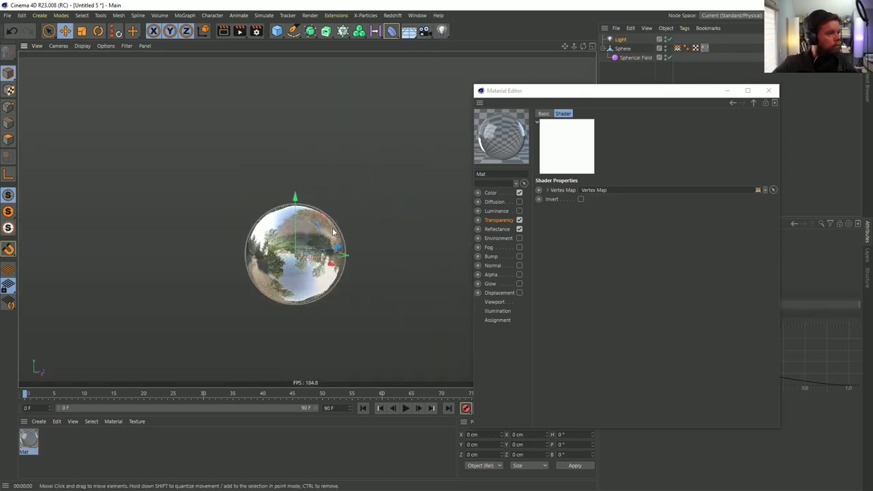
{"action": "left_click_drag", "start_coordinate": [330, 222], "coordinate": [429, 81]}
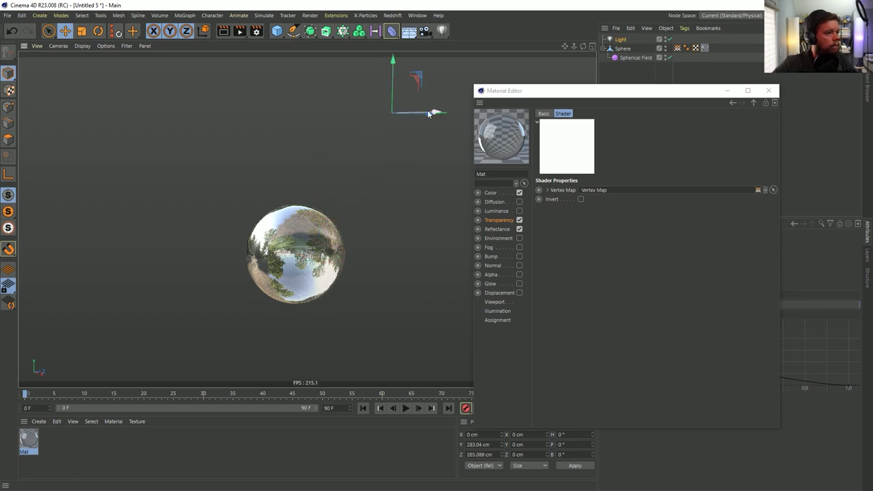
{"action": "left_click_drag", "start_coordinate": [431, 113], "coordinate": [487, 115]}
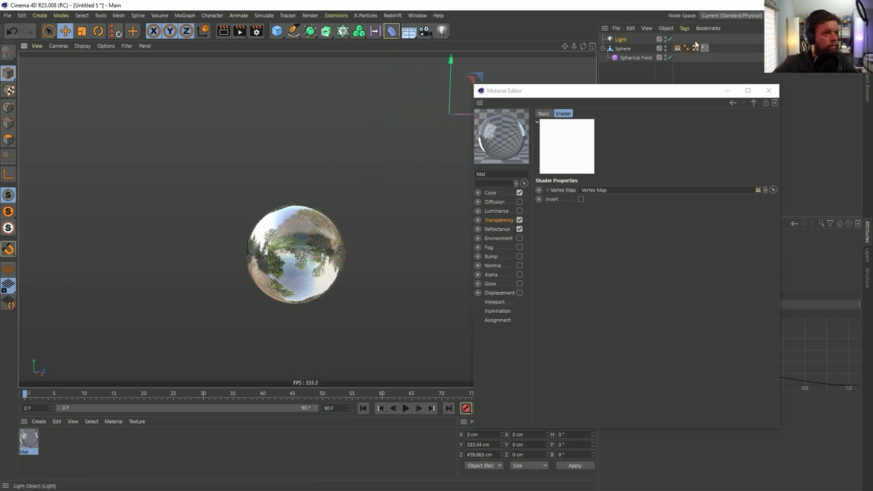
Set the light's shadow to Shadow Maps (Soft) and move the light along X to about 339 cm
{"action": "left_click", "coordinate": [769, 90]}
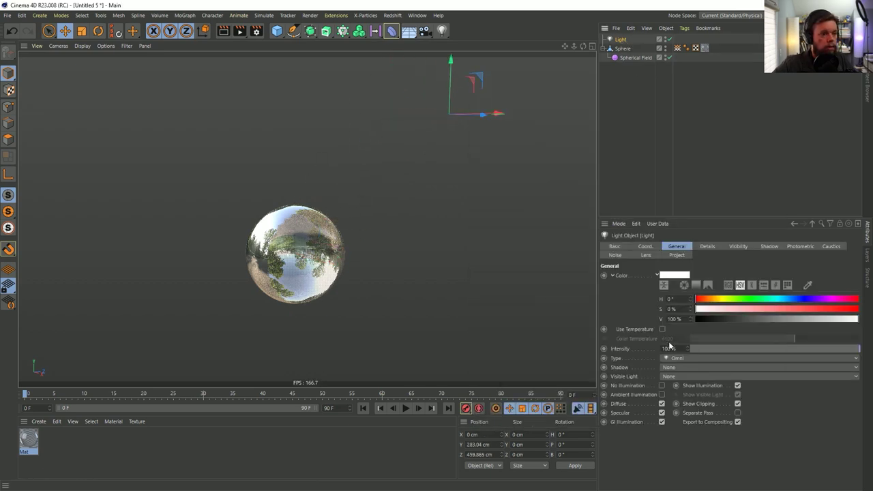
{"action": "left_click", "coordinate": [671, 367]}
{"action": "left_click", "coordinate": [682, 386]}
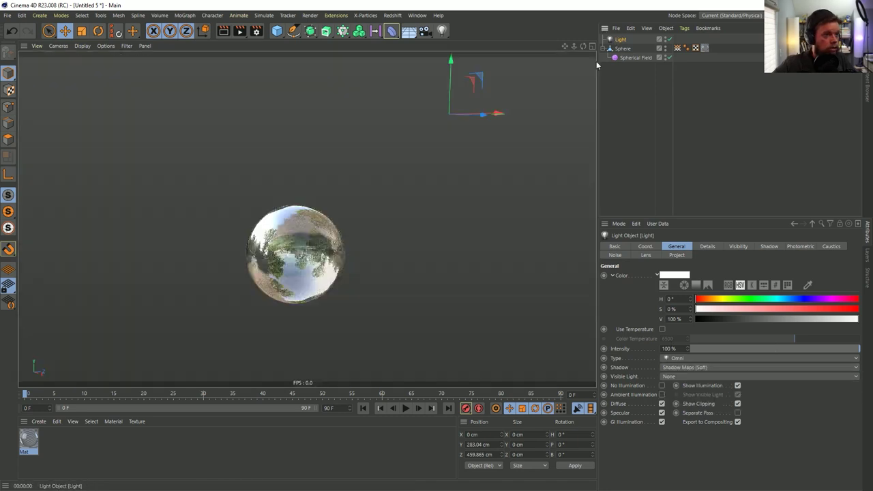
{"action": "left_click_drag", "start_coordinate": [521, 95], "coordinate": [585, 96]}
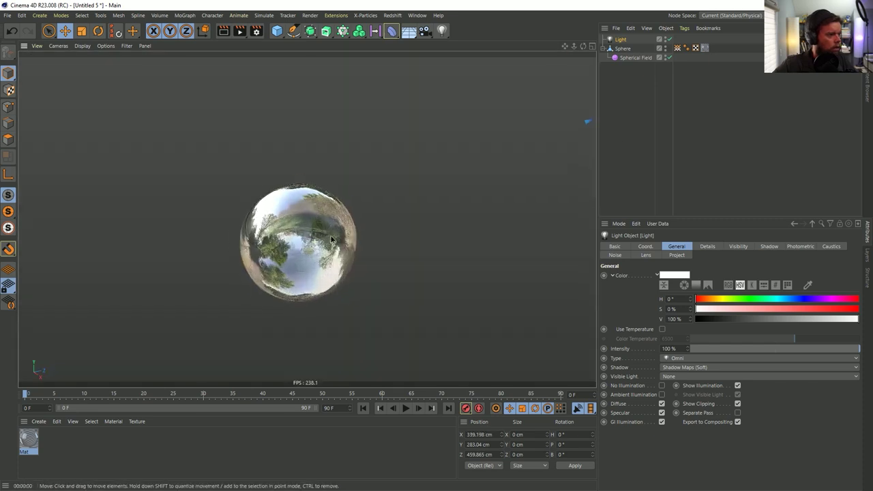
Add a Sky object, create a new standard material and apply it to the Sky
{"action": "left_click_drag", "start_coordinate": [315, 242], "coordinate": [464, 46], "text": "alt"}
{"action": "left_click_drag", "start_coordinate": [410, 30], "coordinate": [475, 66]}
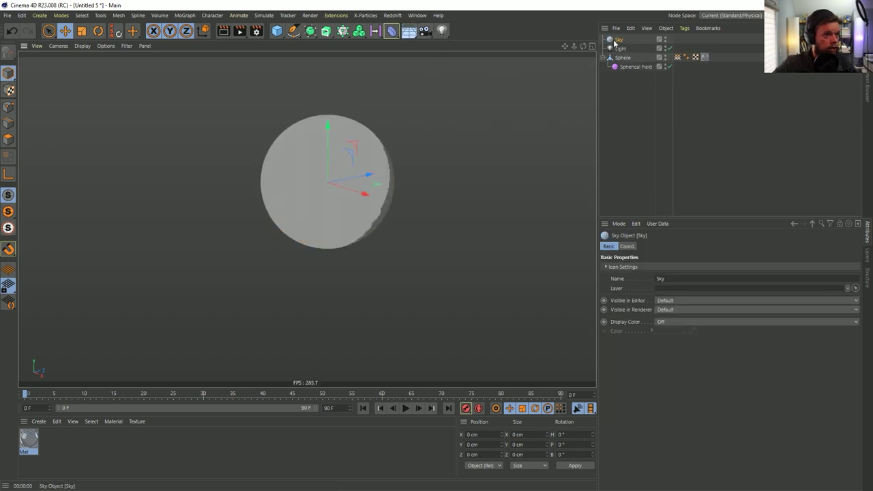
{"action": "double_click", "coordinate": [53, 442]}
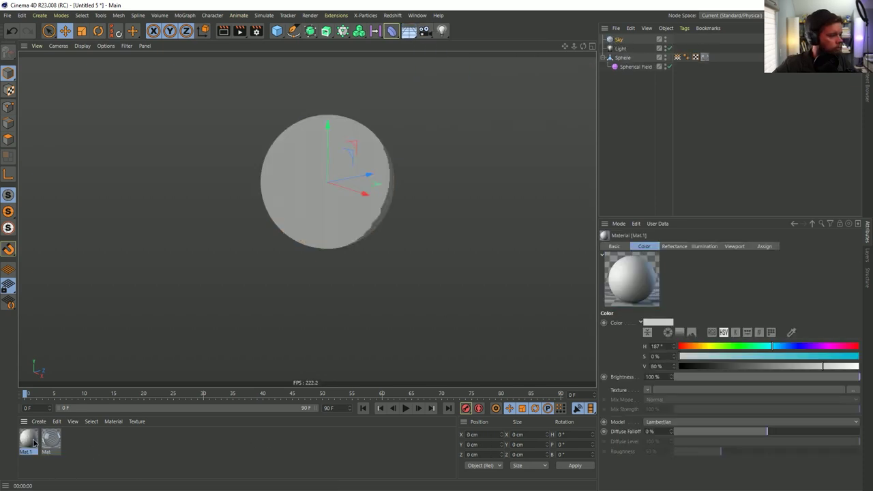
{"action": "left_click_drag", "start_coordinate": [630, 118], "coordinate": [617, 39]}
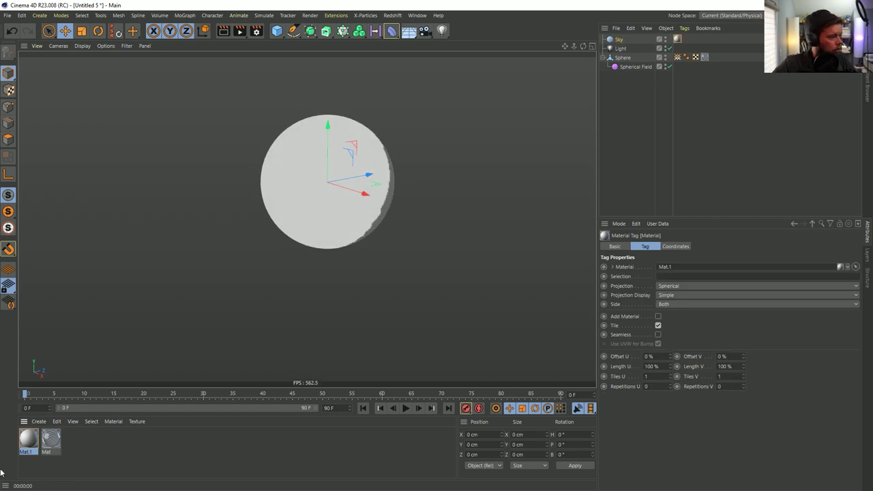
Enable Luminance on the sky material and turn off its Color and Reflectance channels
{"action": "left_click", "coordinate": [28, 440]}
{"action": "double_click", "coordinate": [28, 440]}
{"action": "left_click_drag", "start_coordinate": [757, 144], "coordinate": [416, 117]}
{"action": "left_click", "coordinate": [271, 237], "text": "ctrl"}
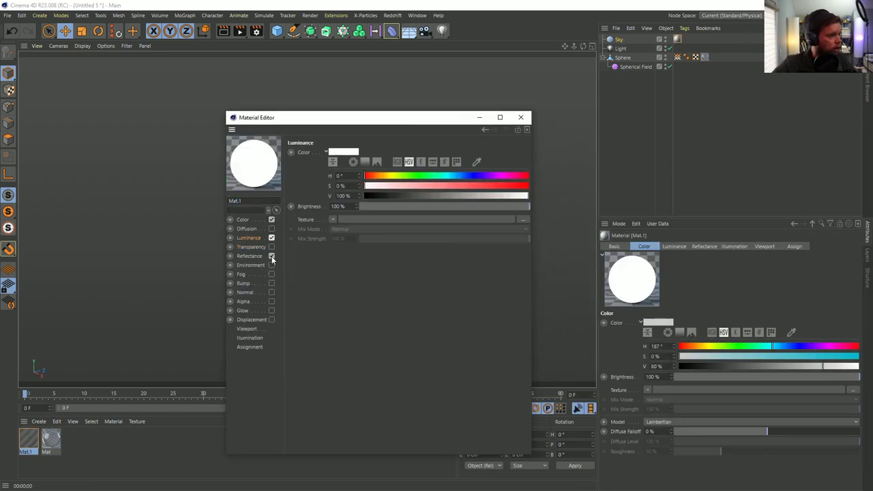
Load peppermint_powerplant_2k.hdr as the sky material's Luminance texture and render the view
{"action": "left_click", "coordinate": [522, 220]}
{"action": "left_click", "coordinate": [409, 223]}
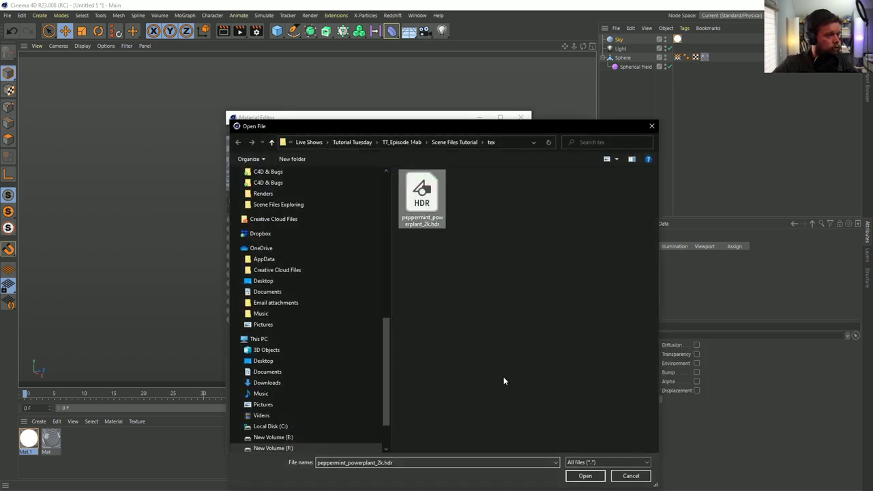
{"action": "left_click", "coordinate": [584, 477]}
{"action": "left_click", "coordinate": [503, 290]}
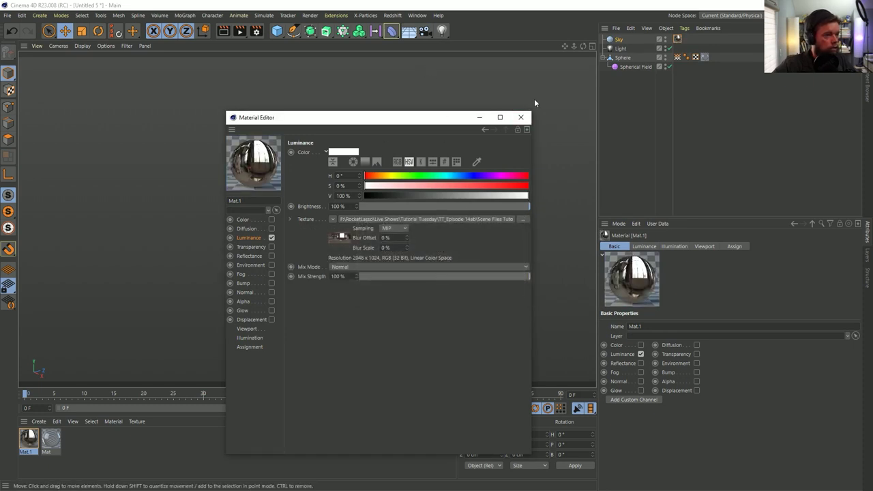
{"action": "left_click", "coordinate": [520, 117]}
{"action": "left_click_drag", "start_coordinate": [50, 446], "coordinate": [352, 175]}
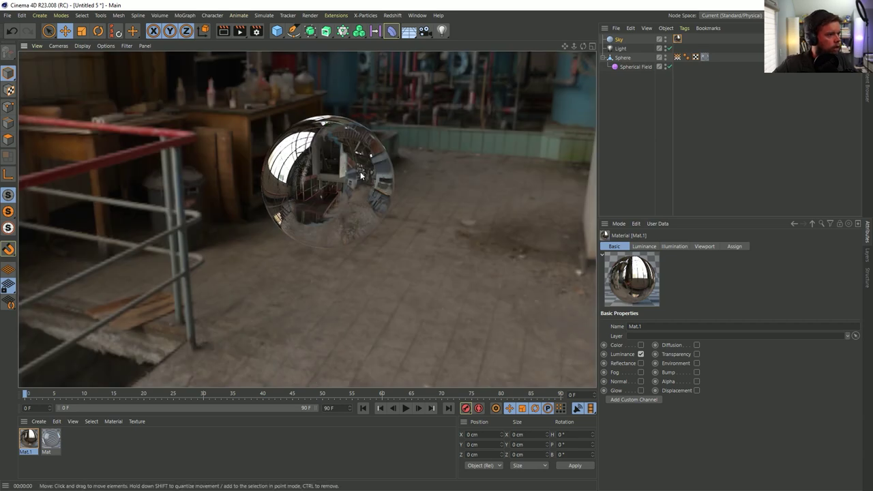
{"action": "key", "text": "ctrl+z"}
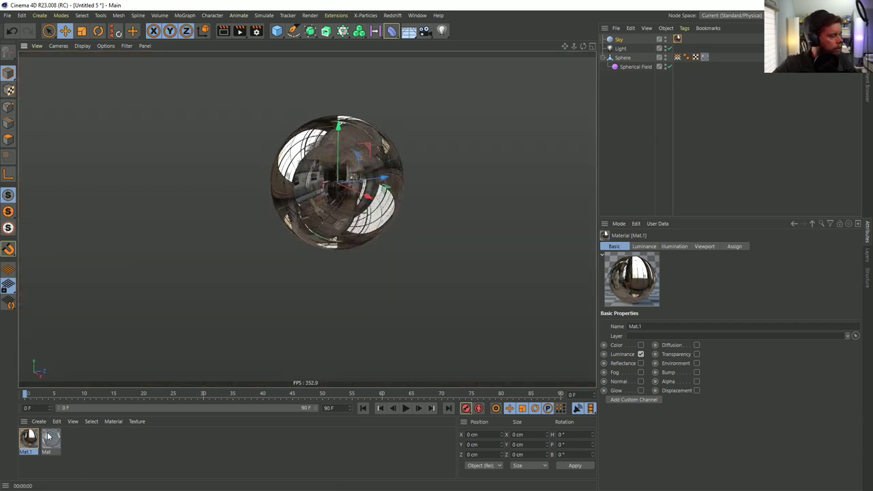
Load a Vertex Map shader as the Reflection Strength texture of the GGX layer in the sphere's material
{"action": "left_click", "coordinate": [45, 443]}
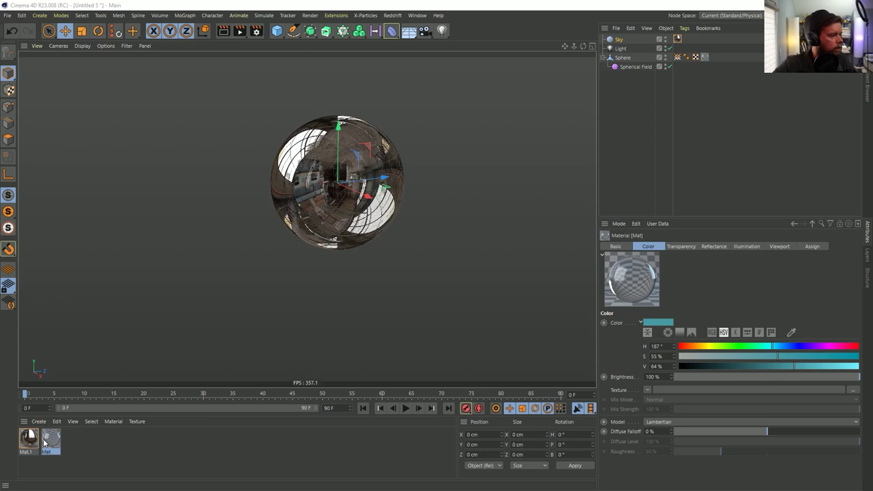
{"action": "double_click", "coordinate": [45, 443]}
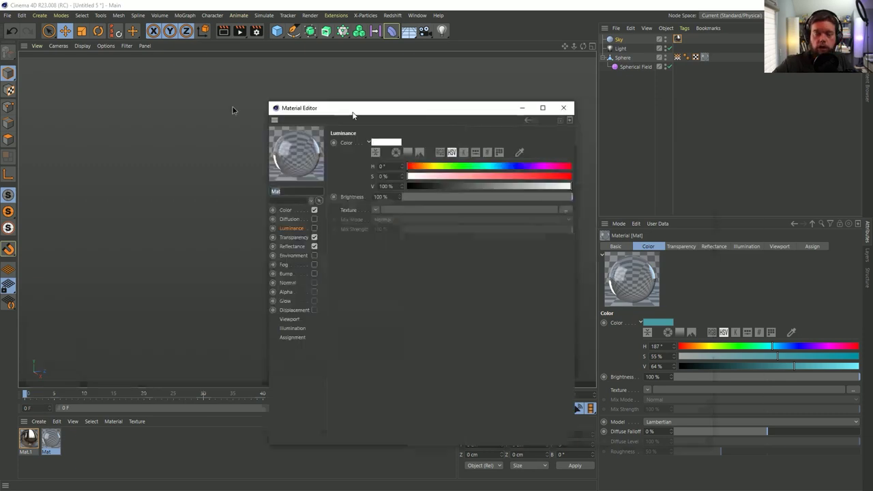
{"action": "left_click", "coordinate": [270, 246]}
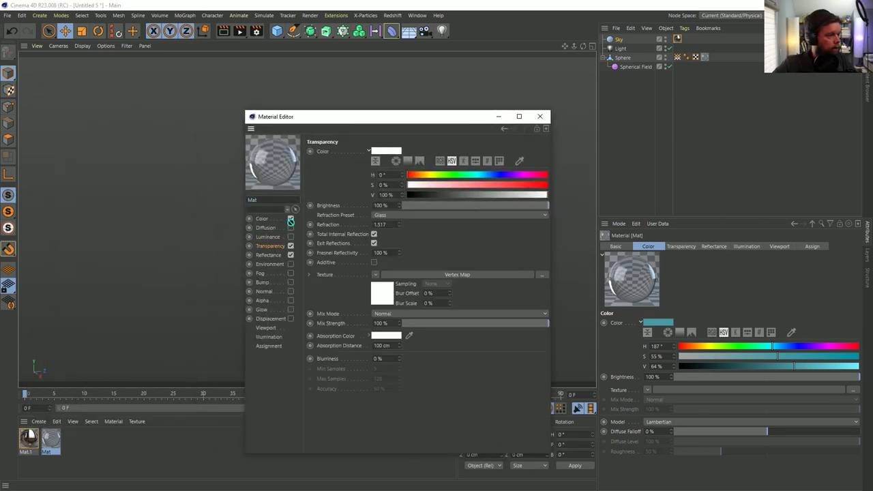
{"action": "left_click", "coordinate": [261, 219]}
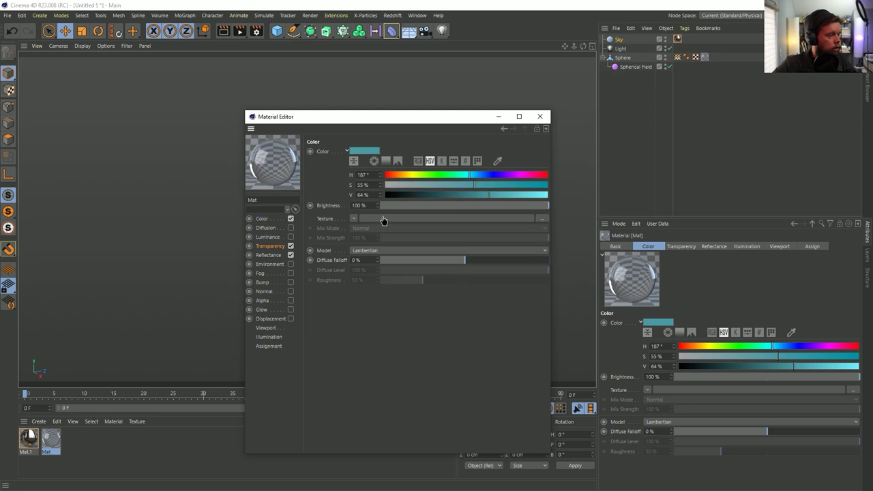
{"action": "left_click", "coordinate": [270, 247]}
{"action": "left_click", "coordinate": [266, 254]}
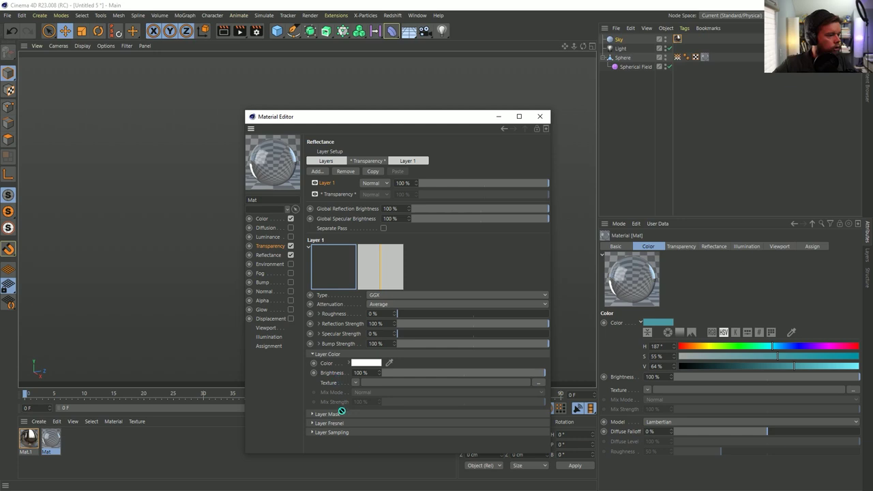
{"action": "left_click", "coordinate": [319, 324]}
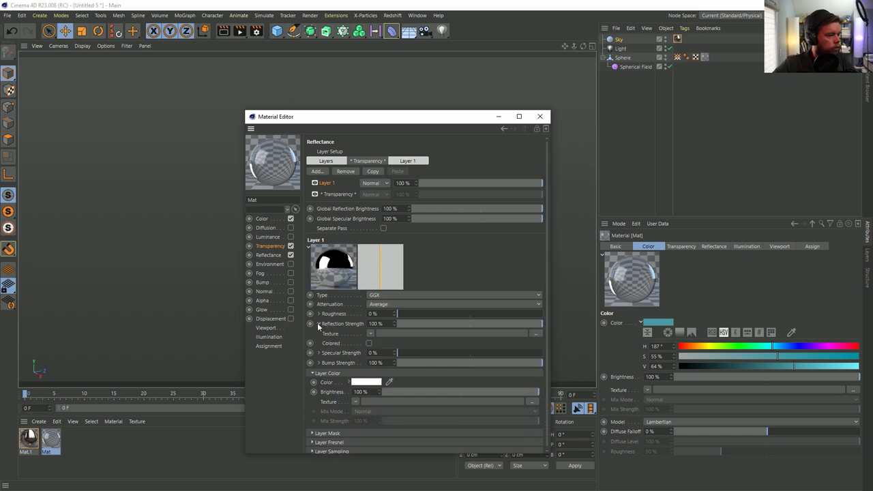
{"action": "left_click", "coordinate": [369, 333]}
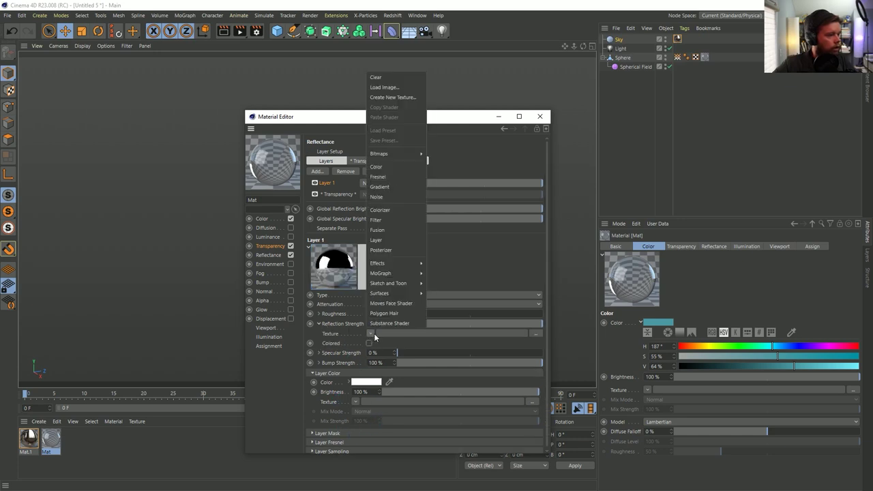
{"action": "mouse_move", "coordinate": [399, 265]}
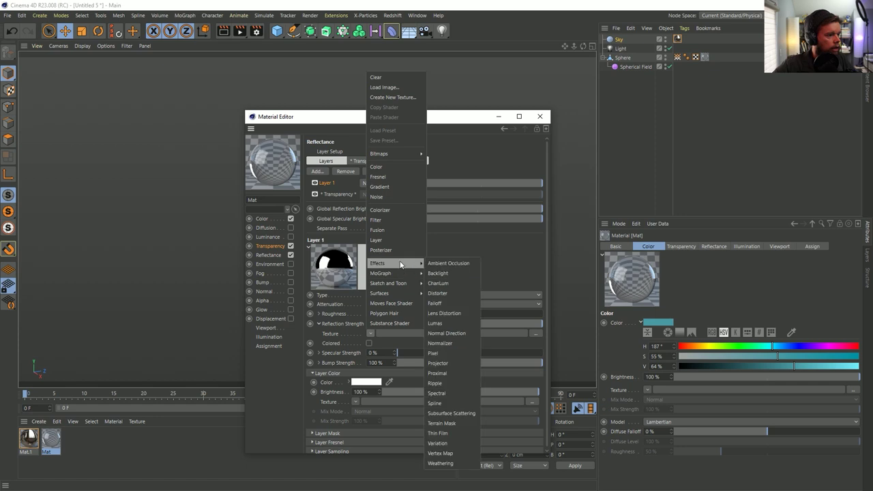
{"action": "left_click", "coordinate": [463, 453]}
Link the sphere's vertex map tag to the Reflection Strength shader and render the view
{"action": "left_click_drag", "start_coordinate": [679, 62], "coordinate": [409, 332]}
{"action": "left_click_drag", "start_coordinate": [377, 392], "coordinate": [380, 371]}
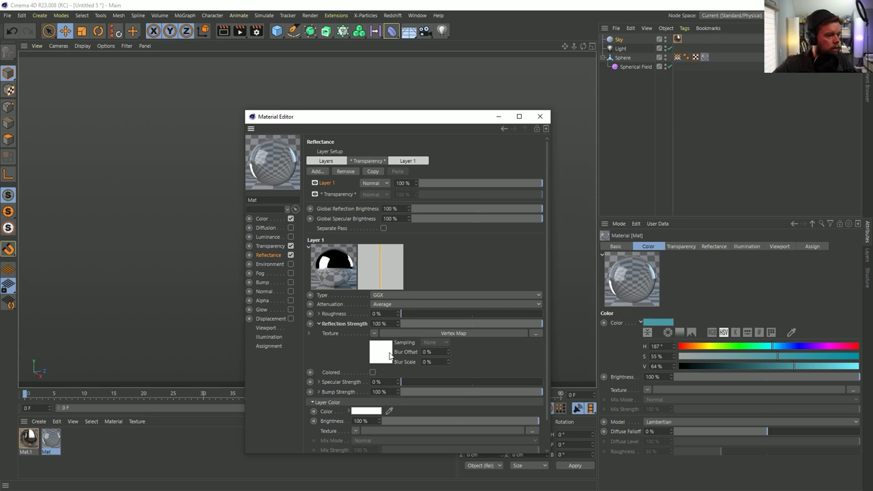
{"action": "left_click", "coordinate": [390, 356]}
{"action": "left_click_drag", "start_coordinate": [680, 62], "coordinate": [475, 219]}
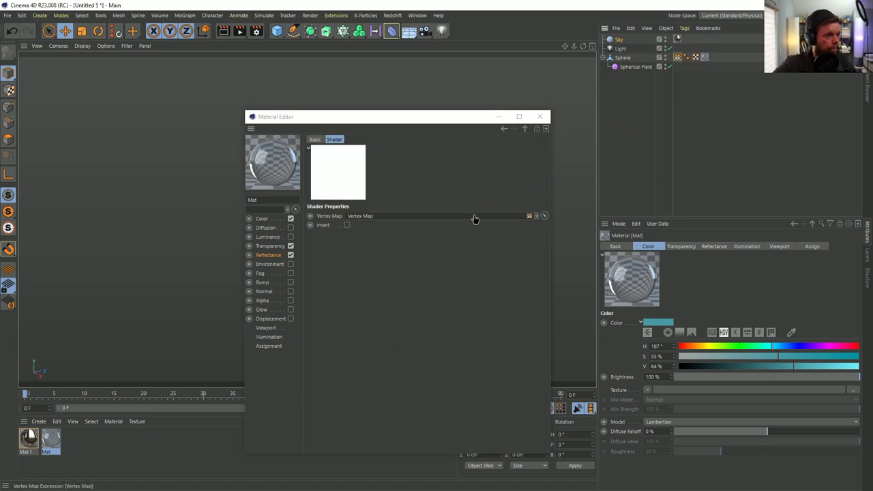
{"action": "left_click_drag", "start_coordinate": [398, 118], "coordinate": [581, 128]}
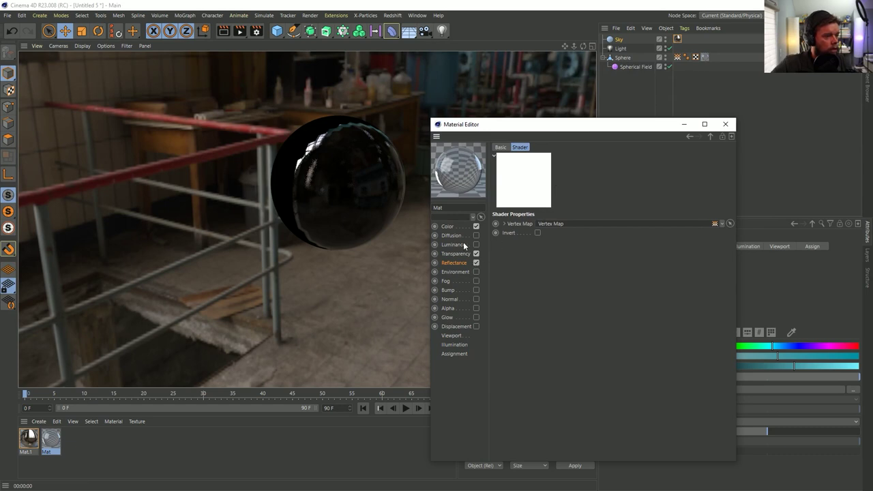
Turn off the sphere material's Transparency channel and compare the sphere with Reflectance off and on
{"action": "left_click", "coordinate": [449, 226]}
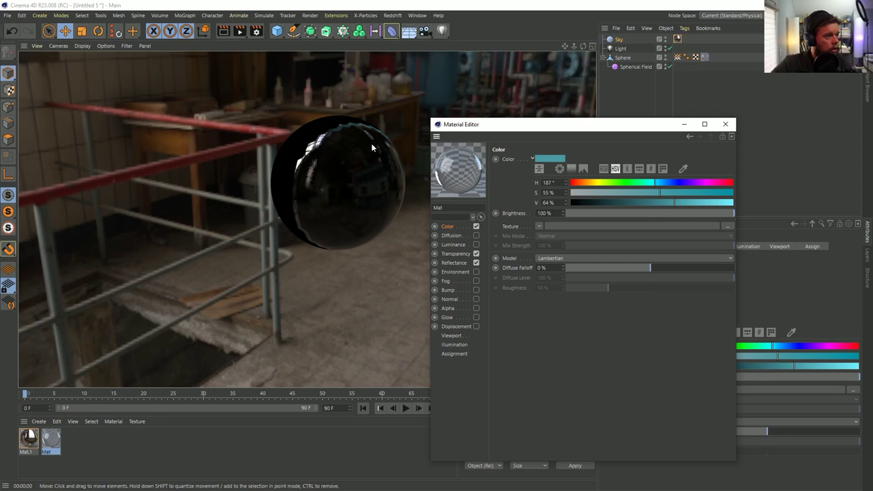
{"action": "left_click_drag", "start_coordinate": [372, 139], "coordinate": [244, 149]}
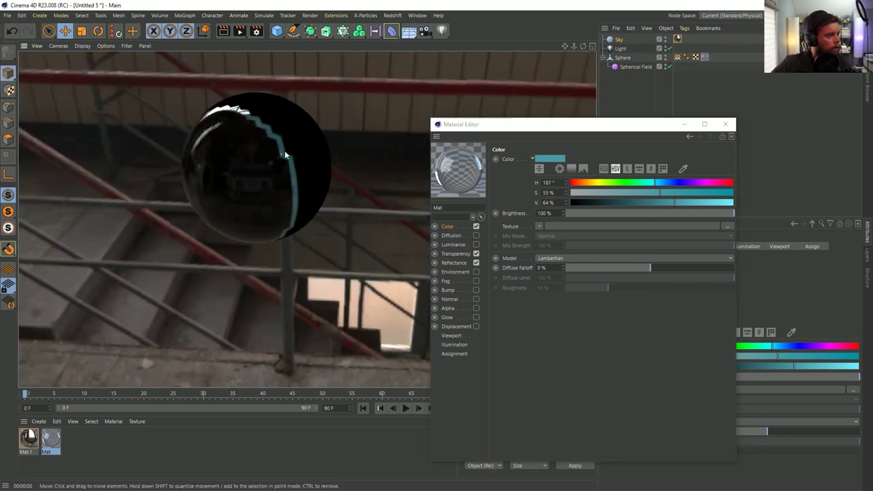
{"action": "left_click", "coordinate": [476, 253]}
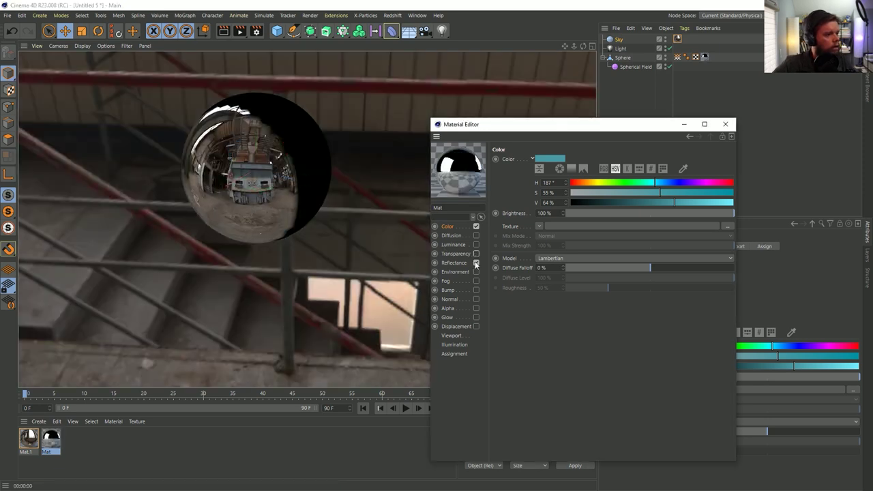
{"action": "left_click", "coordinate": [454, 263]}
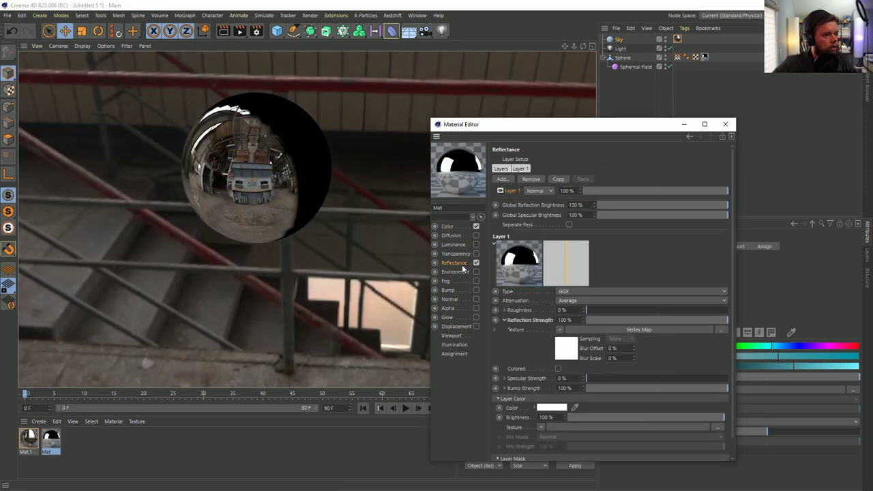
{"action": "left_click", "coordinate": [447, 226]}
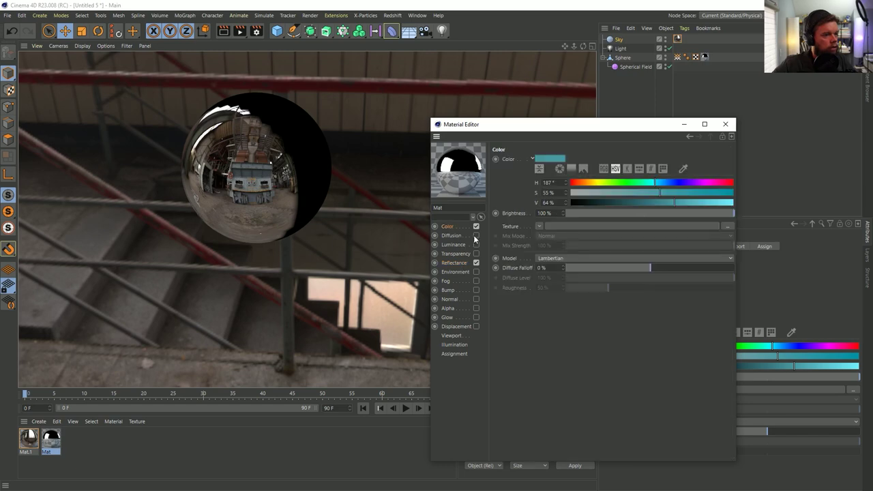
{"action": "left_click", "coordinate": [476, 262]}
{"action": "left_click", "coordinate": [476, 263]}
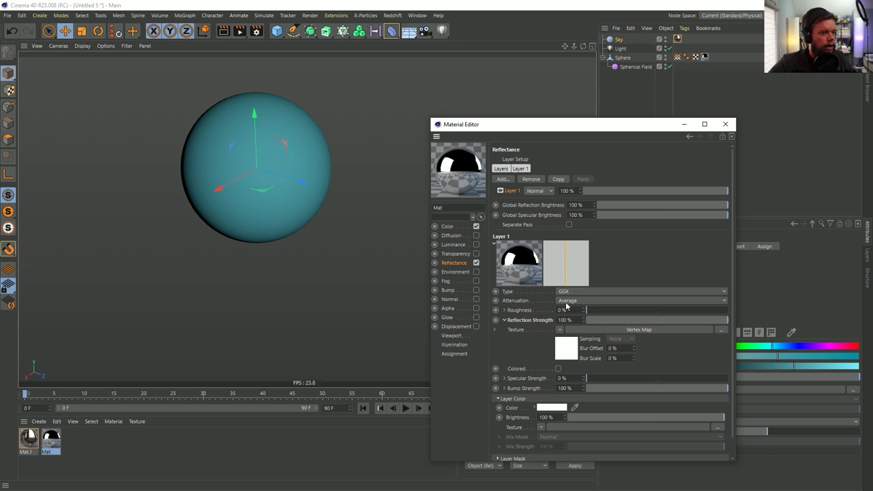
Try the Add blend mode on reflectance Layer 1, undo it, and set the layer's Attenuation to Additive
{"action": "left_click", "coordinate": [535, 192]}
{"action": "left_click", "coordinate": [535, 211]}
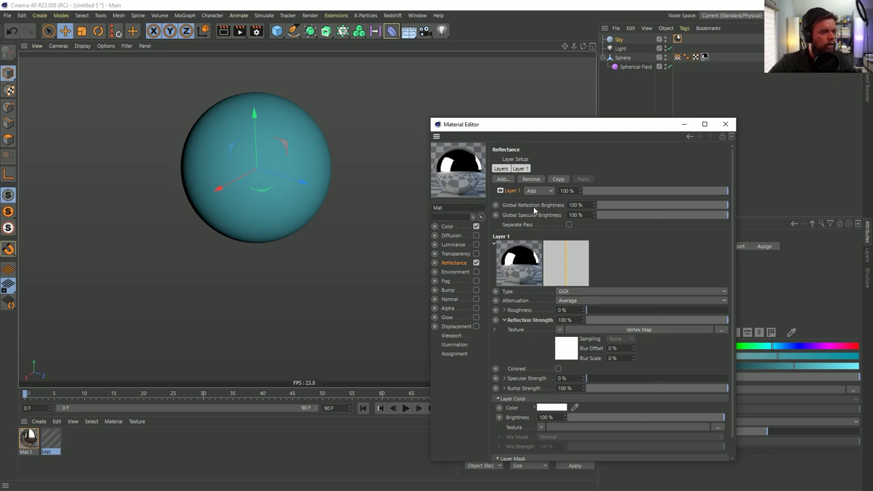
{"action": "key", "text": "ctrl+z"}
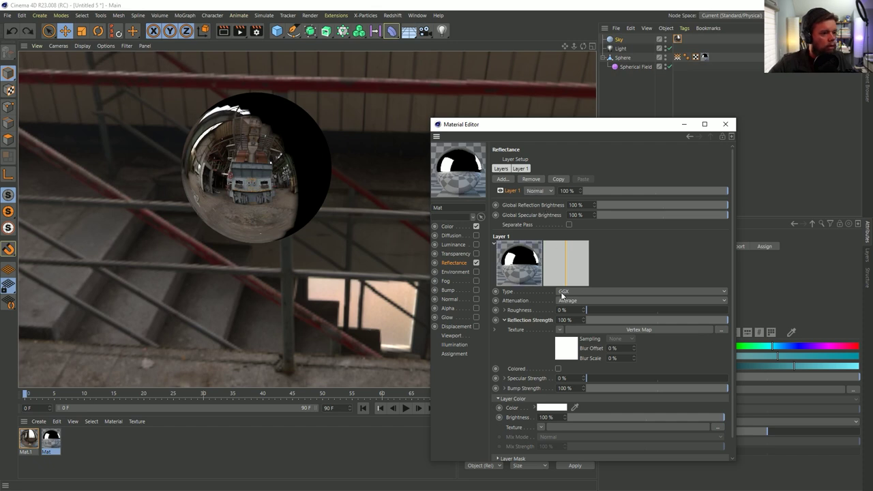
{"action": "left_click", "coordinate": [575, 301]}
{"action": "left_click", "coordinate": [577, 329]}
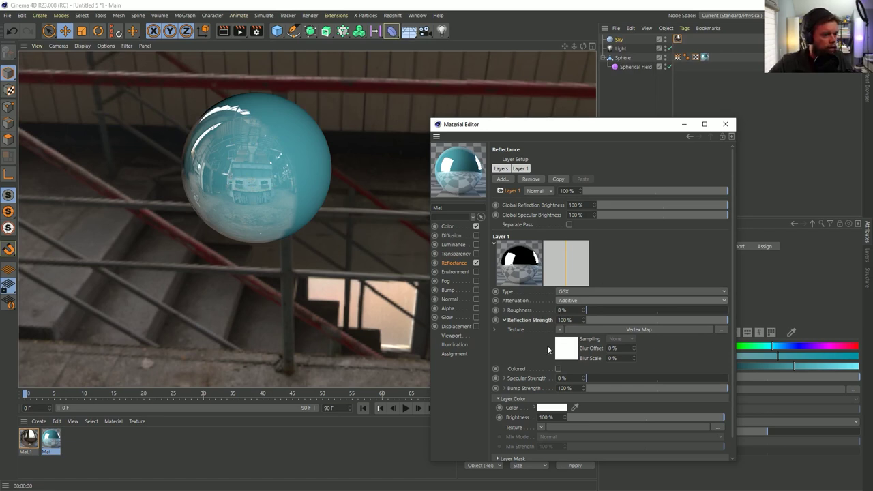
Copy the Vertex Map shader from Layer 1's Reflection Strength texture and set the layer's Attenuation to Average
{"action": "left_click", "coordinate": [557, 329]}
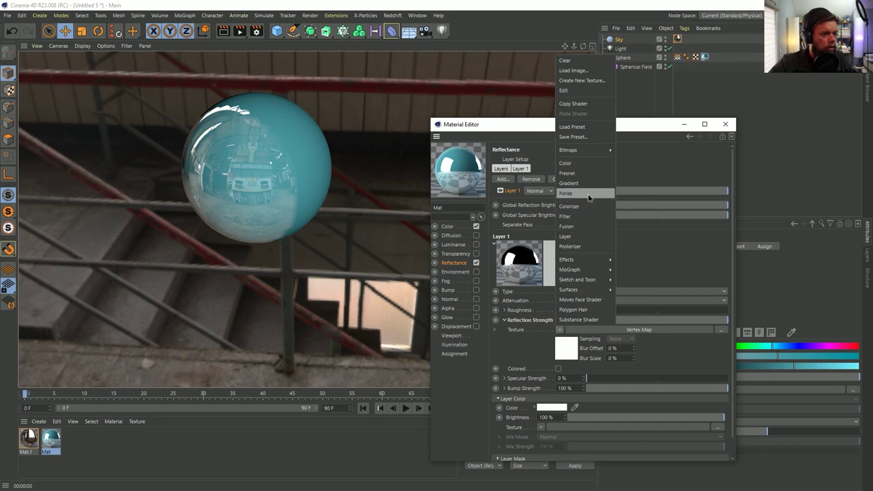
{"action": "left_click", "coordinate": [589, 125]}
{"action": "left_click", "coordinate": [577, 301]}
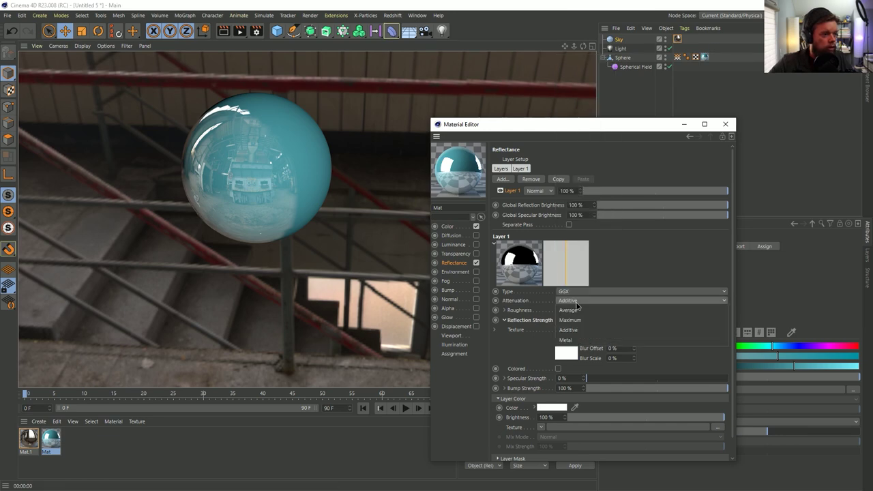
{"action": "left_click", "coordinate": [573, 310]}
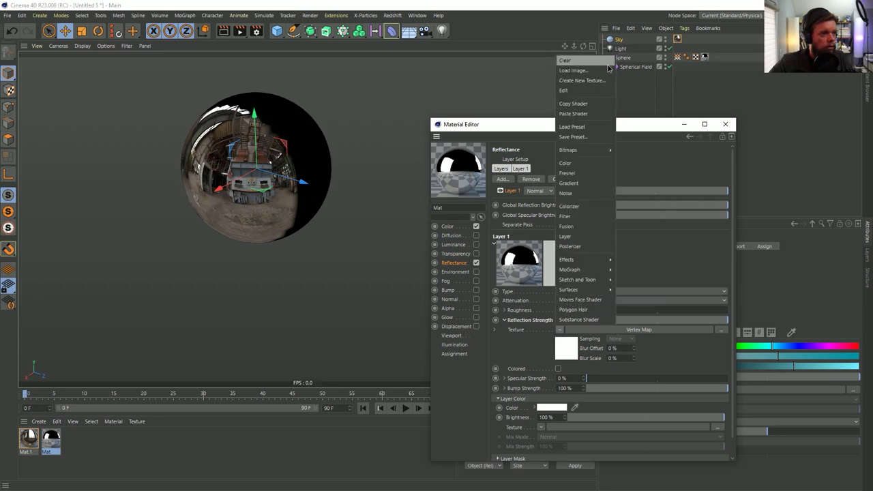
Clear the Reflection Strength texture, paste the Vertex Map shader into Layer 1's Layer Mask texture, and render the view
{"action": "left_click", "coordinate": [565, 60]}
{"action": "left_click", "coordinate": [505, 320]}
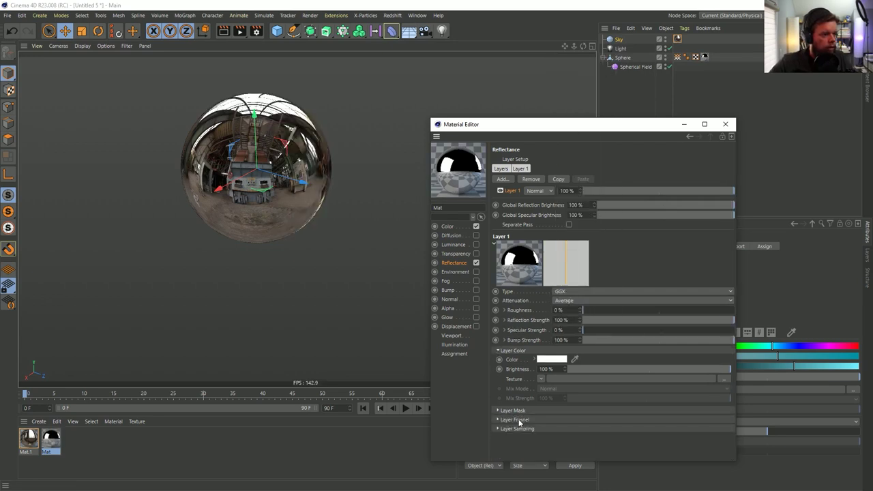
{"action": "left_click", "coordinate": [522, 411]}
{"action": "left_click", "coordinate": [541, 442]}
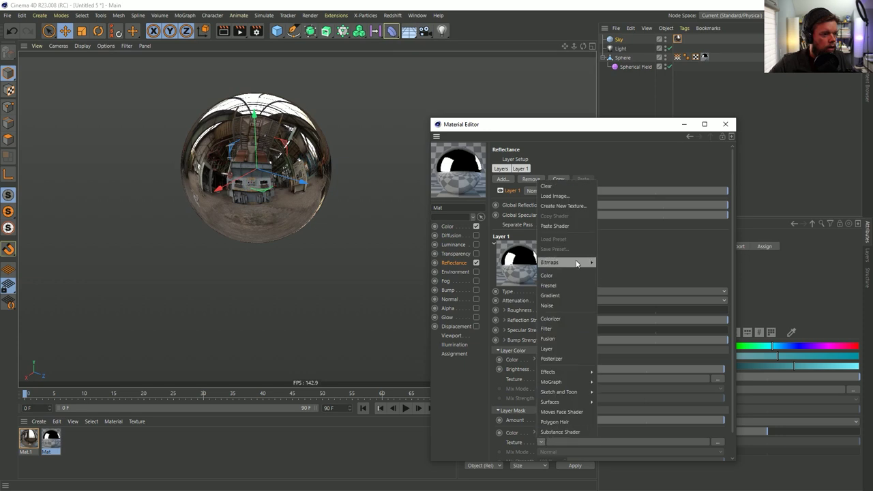
{"action": "left_click", "coordinate": [570, 229]}
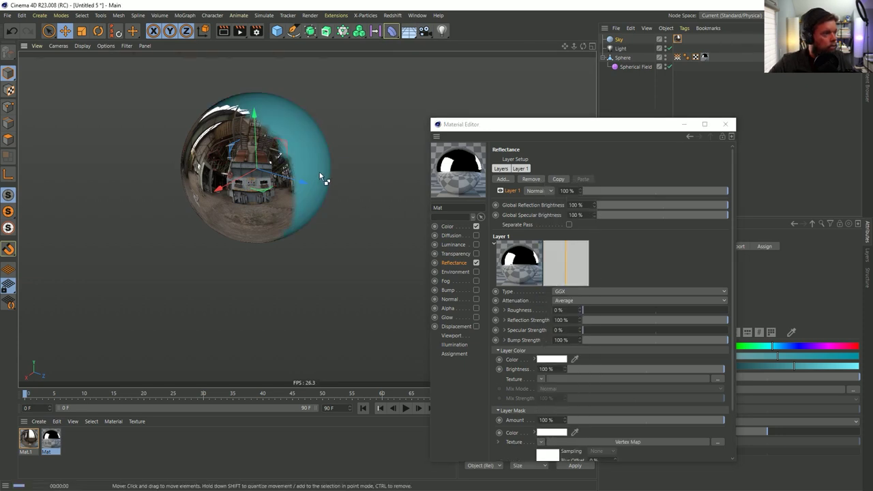
{"action": "left_click", "coordinate": [319, 171]}
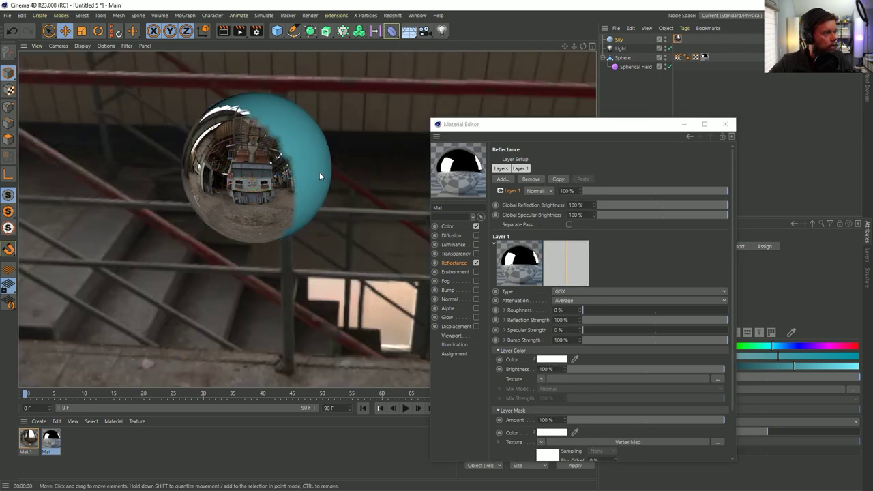
Turn the Transparency channel back on and clear the Vertex Map shader from Layer 1's Layer Mask texture
{"action": "left_click", "coordinate": [476, 254]}
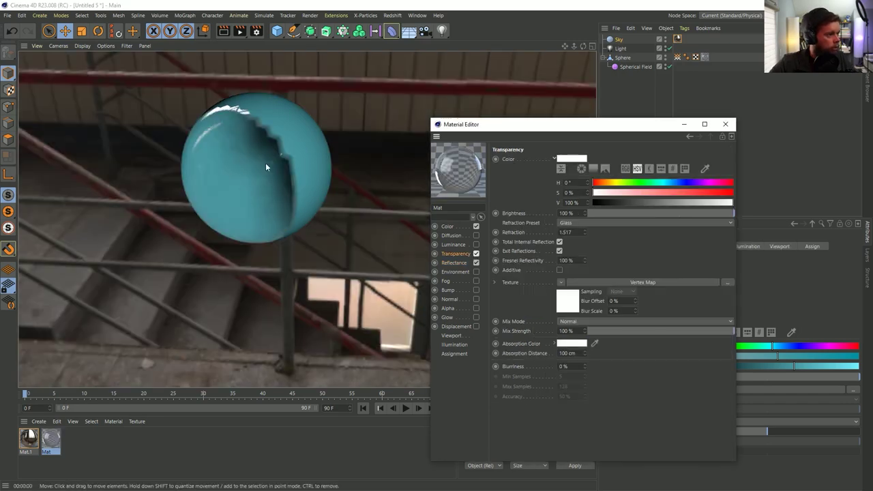
{"action": "left_click", "coordinate": [453, 263]}
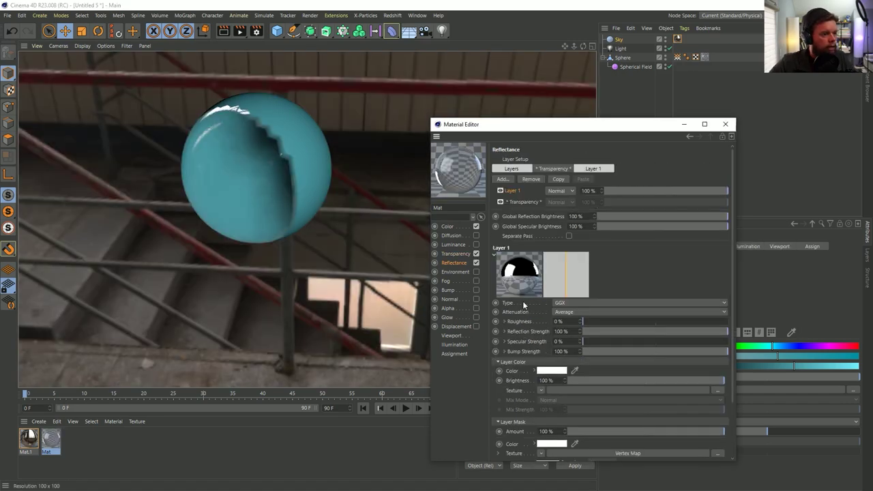
{"action": "scroll", "coordinate": [541, 444], "scroll_direction": "down", "scroll_amount": 3}
{"action": "left_click", "coordinate": [545, 413]}
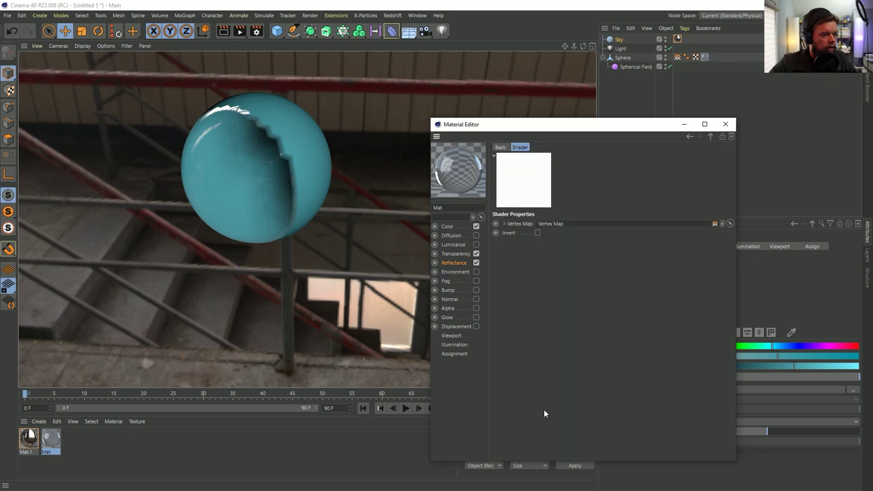
{"action": "left_click", "coordinate": [463, 265]}
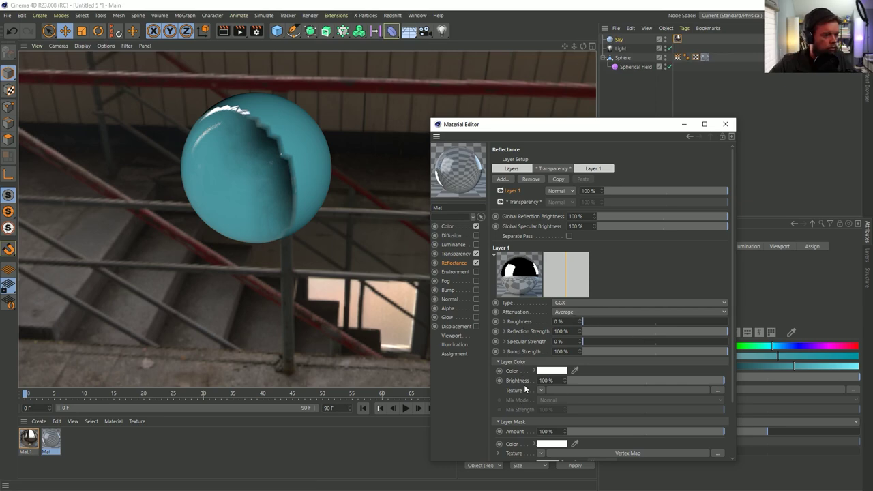
{"action": "scroll", "coordinate": [523, 389], "scroll_direction": "down", "scroll_amount": 3}
{"action": "left_click", "coordinate": [550, 390]}
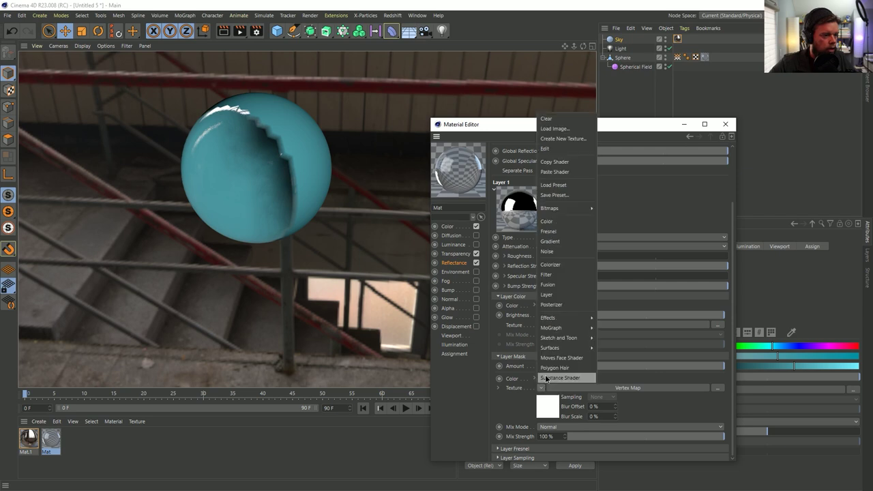
{"action": "left_click", "coordinate": [555, 121]}
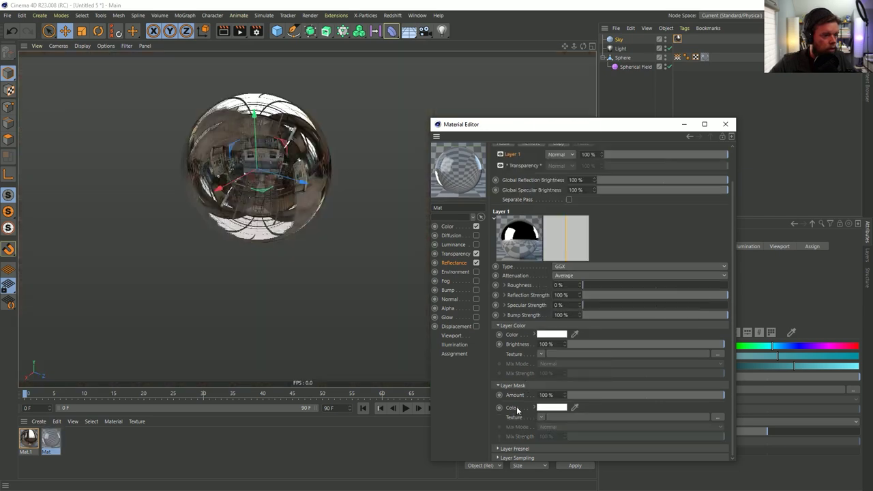
Set Layer 1's Layer Fresnel to Dielectric and render the sphere from another angle
{"action": "left_click", "coordinate": [513, 385]}
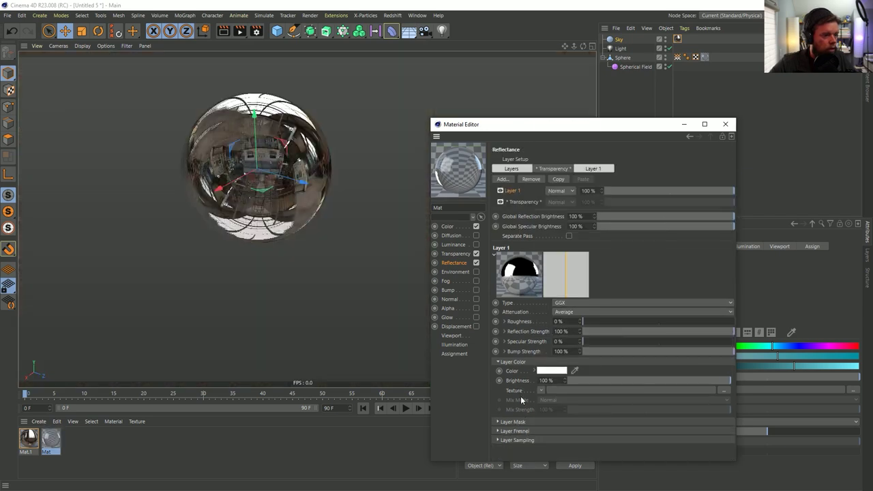
{"action": "left_click", "coordinate": [516, 431]}
{"action": "left_click", "coordinate": [538, 441]}
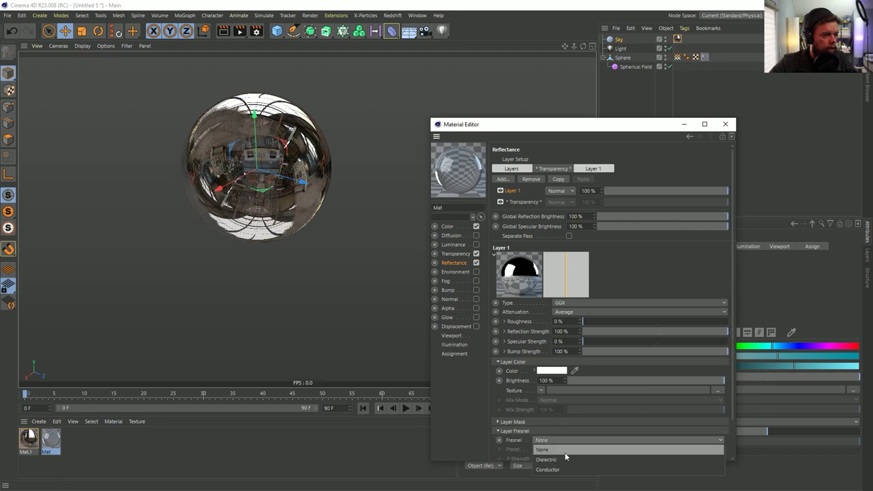
{"action": "left_click", "coordinate": [567, 460]}
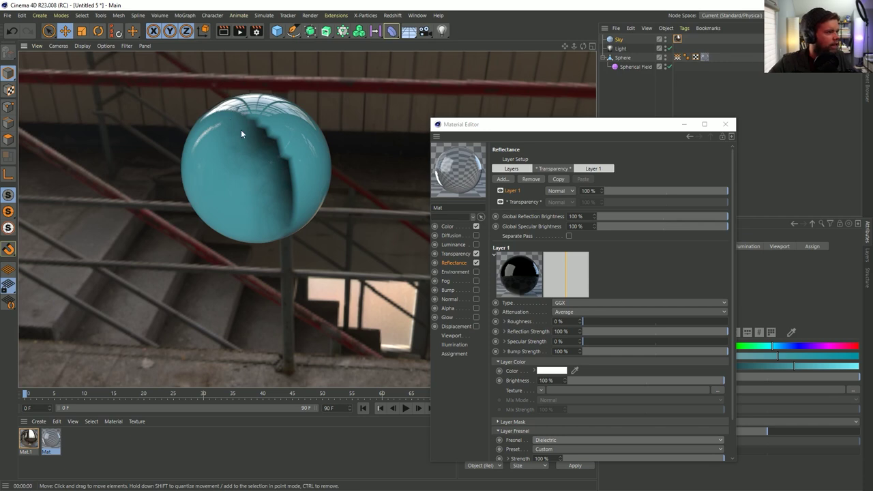
{"action": "left_click_drag", "start_coordinate": [215, 121], "coordinate": [300, 175], "text": "alt"}
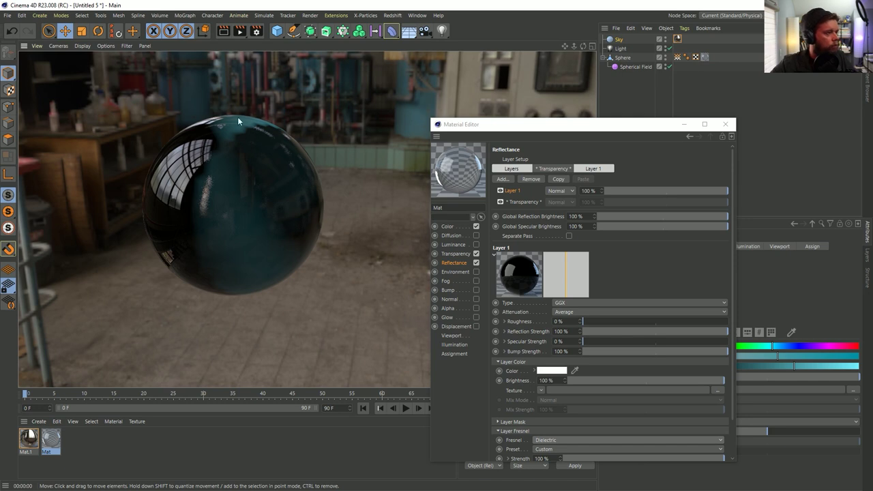
Wrap the Transparency channel's Vertex Map texture in a Filter shader and open the filter's properties
{"action": "left_click", "coordinate": [455, 253]}
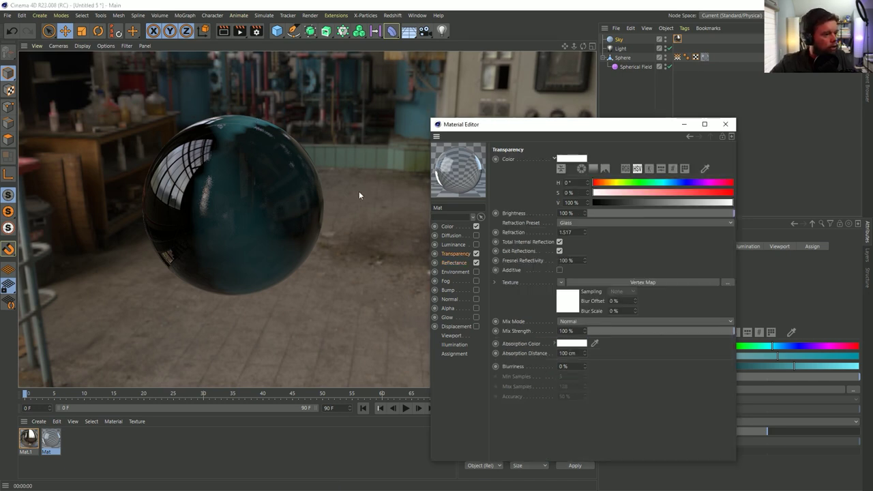
{"action": "left_click", "coordinate": [241, 131]}
{"action": "scroll", "coordinate": [266, 130], "scroll_direction": "up", "scroll_amount": 5}
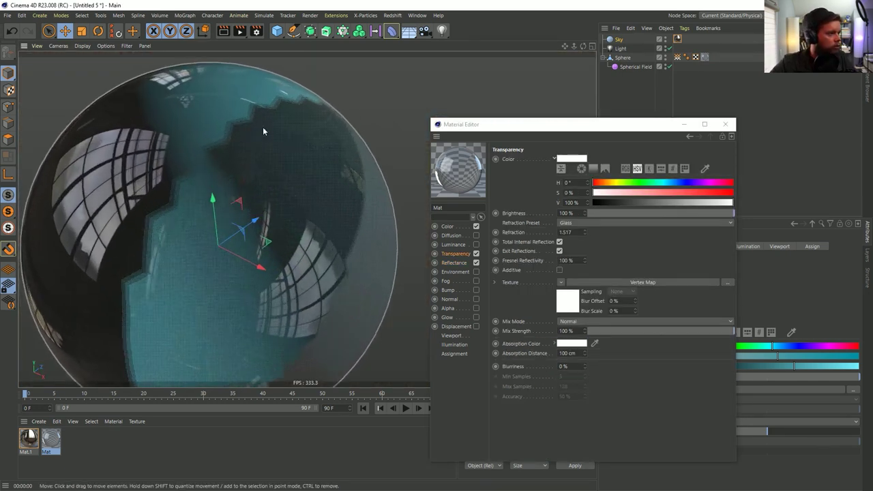
{"action": "left_click", "coordinate": [560, 283]}
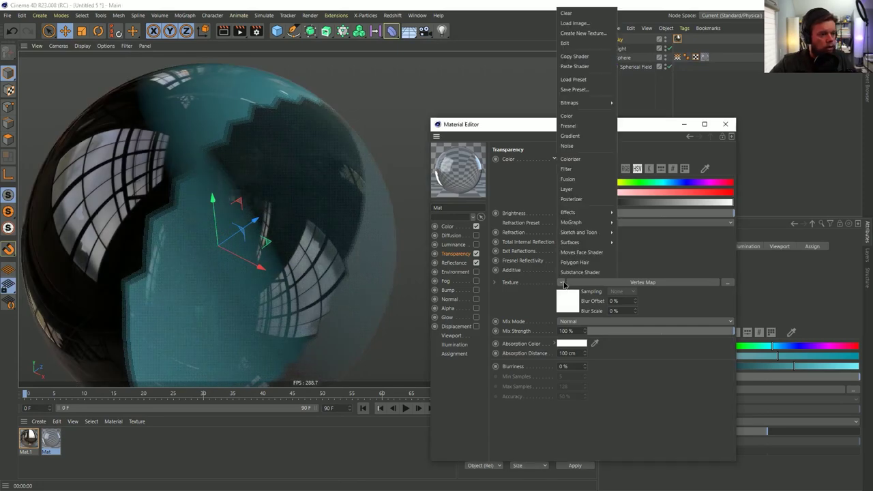
{"action": "left_click", "coordinate": [581, 169]}
{"action": "left_click", "coordinate": [585, 282]}
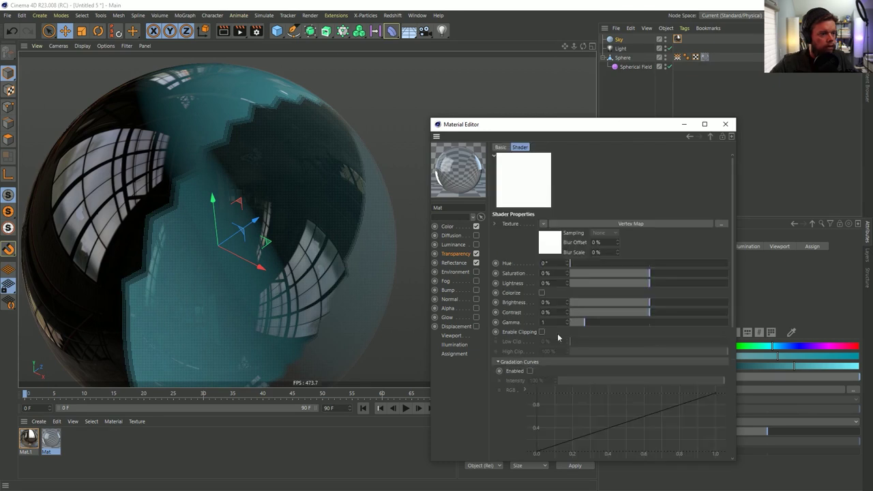
Try a Contrast of 100% in the Filter shader with Gradation Curves turned off and render the view
{"action": "left_click", "coordinate": [529, 372]}
{"action": "scroll", "coordinate": [508, 342], "scroll_direction": "down", "scroll_amount": 5}
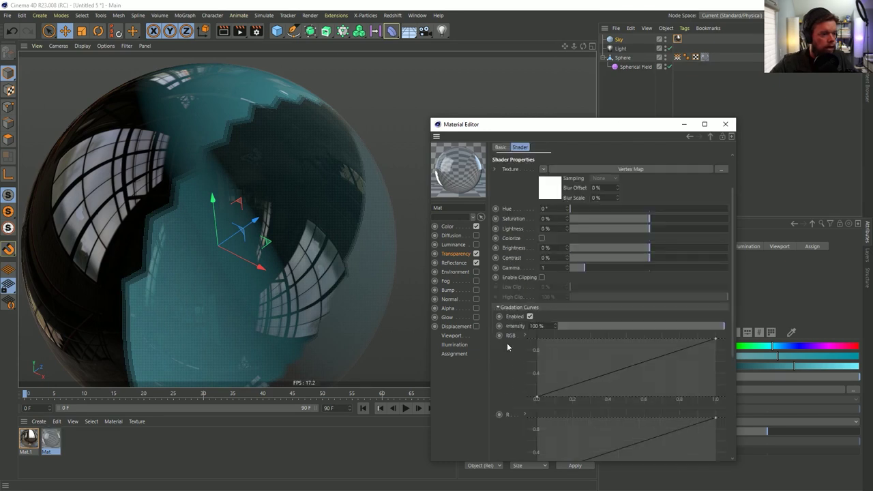
{"action": "scroll", "coordinate": [510, 343], "scroll_direction": "up", "scroll_amount": 4}
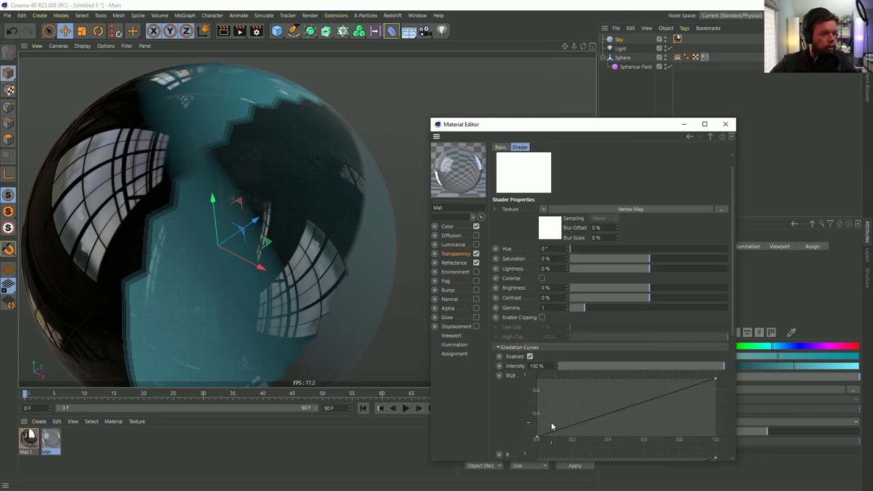
{"action": "left_click_drag", "start_coordinate": [632, 300], "coordinate": [712, 318]}
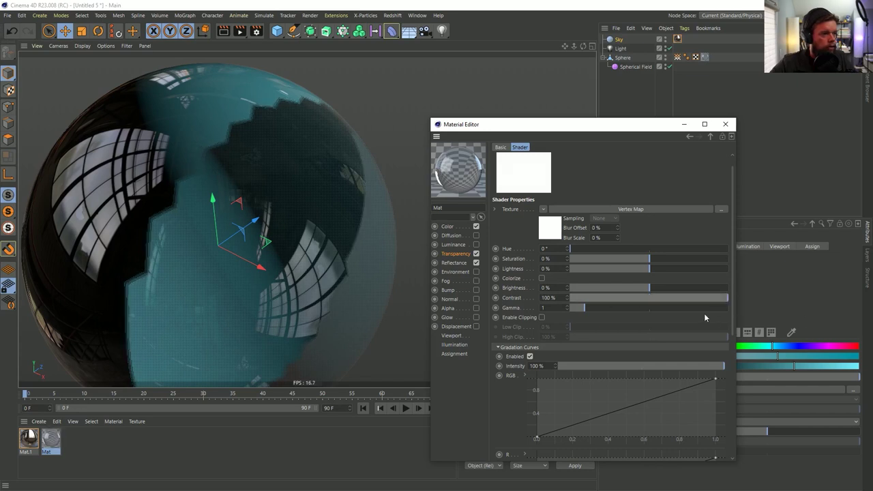
{"action": "left_click", "coordinate": [530, 356]}
{"action": "key", "text": "ctrl+r"}
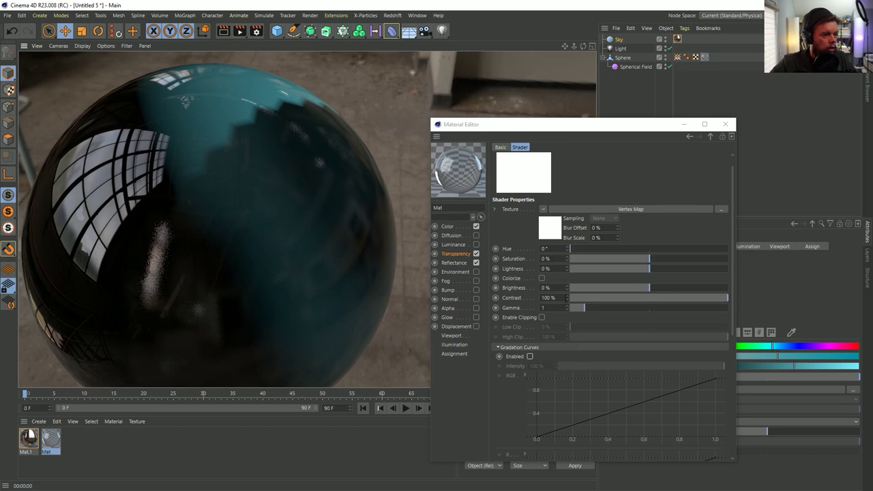
Reset the Filter's Contrast to 0%, enable Gradation Curves, shape the RGB curve into a near-vertical step around 0.5, and render the view
{"action": "left_click", "coordinate": [567, 300]}
{"action": "left_click", "coordinate": [530, 356]}
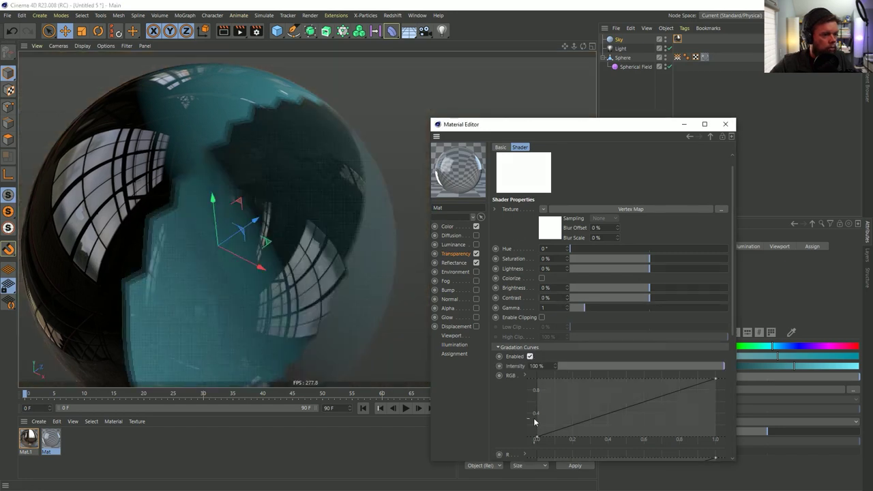
{"action": "left_click_drag", "start_coordinate": [539, 439], "coordinate": [627, 460]}
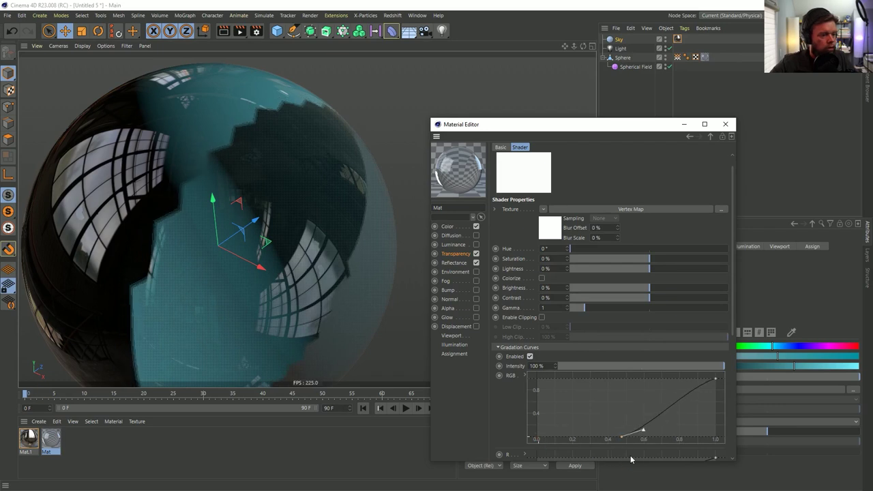
{"action": "left_click_drag", "start_coordinate": [719, 380], "coordinate": [630, 354]}
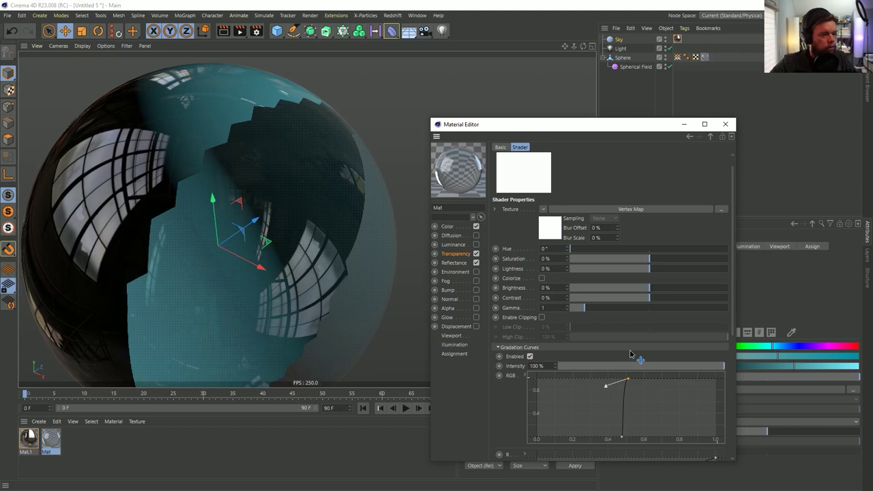
{"action": "left_click_drag", "start_coordinate": [284, 161], "coordinate": [301, 170], "text": "alt"}
{"action": "key", "text": "ctrl+r"}
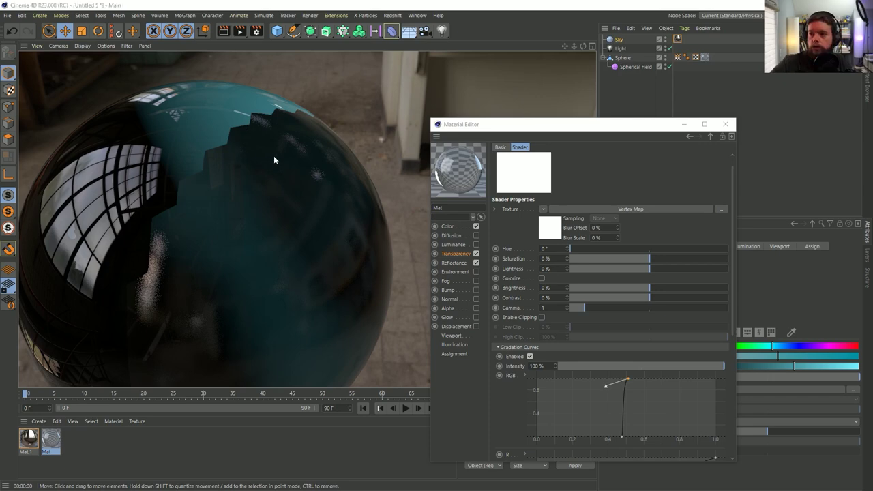
Switch to the browser, examine the glossy blob reference on Instagram, and return to Cinema 4D
{"action": "key", "text": "alt+Tab"}
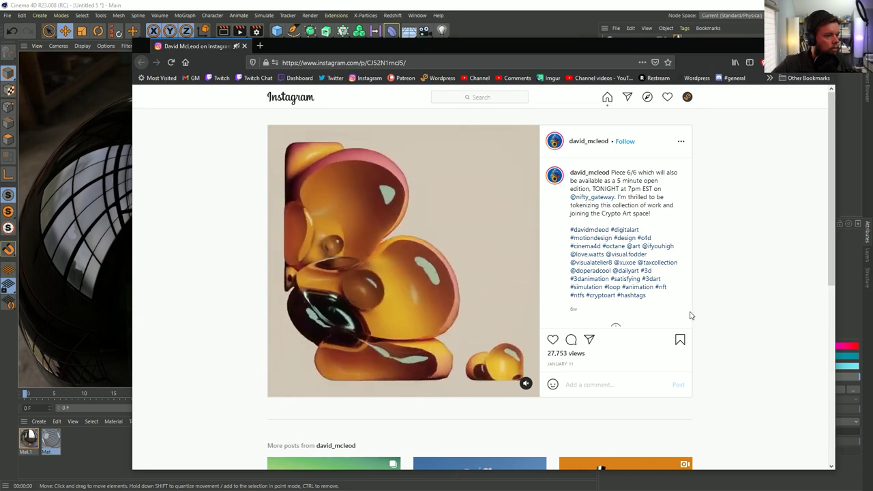
{"action": "scroll", "coordinate": [686, 312], "scroll_direction": "down", "scroll_amount": 3}
{"action": "key", "text": "alt+Tab"}
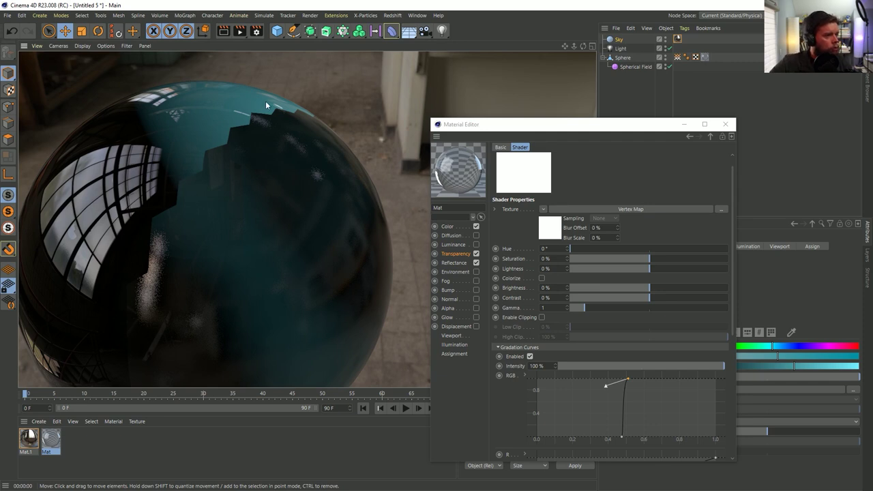
Clear the Filter shader from the Transparency texture, load a Proximal shader instead, and open its properties
{"action": "mouse_move", "coordinate": [265, 100]}
{"action": "left_mouse_down", "text": "alt"}
{"action": "mouse_move", "coordinate": [261, 139]}
{"action": "mouse_move", "coordinate": [249, 151]}
{"action": "left_mouse_up", "text": "alt"}
{"action": "left_click", "coordinate": [455, 253]}
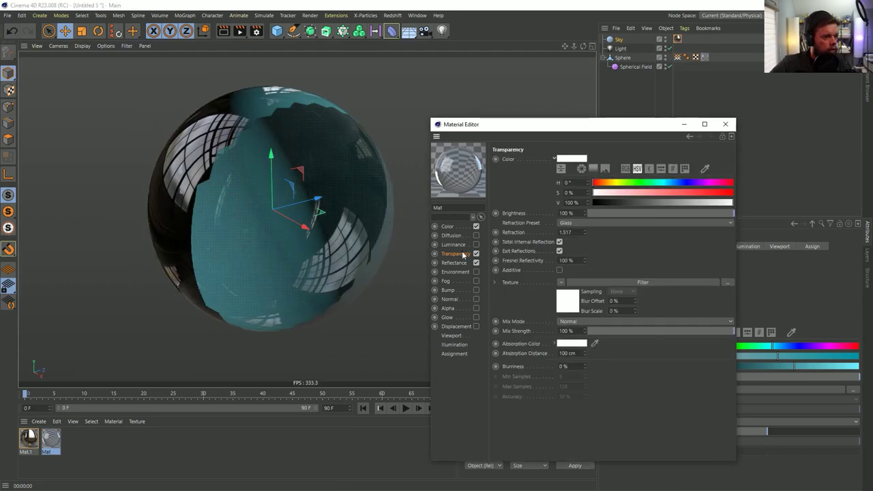
{"action": "left_click", "coordinate": [561, 283]}
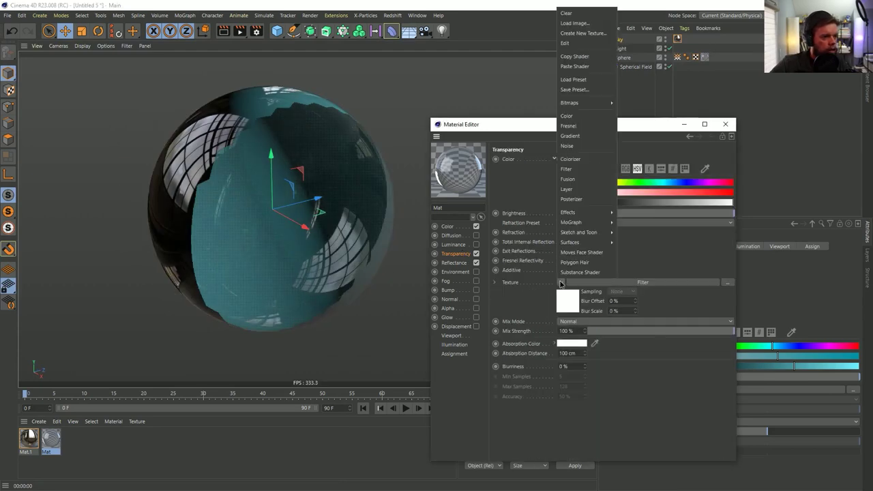
{"action": "left_click", "coordinate": [584, 12]}
{"action": "left_click", "coordinate": [561, 282]}
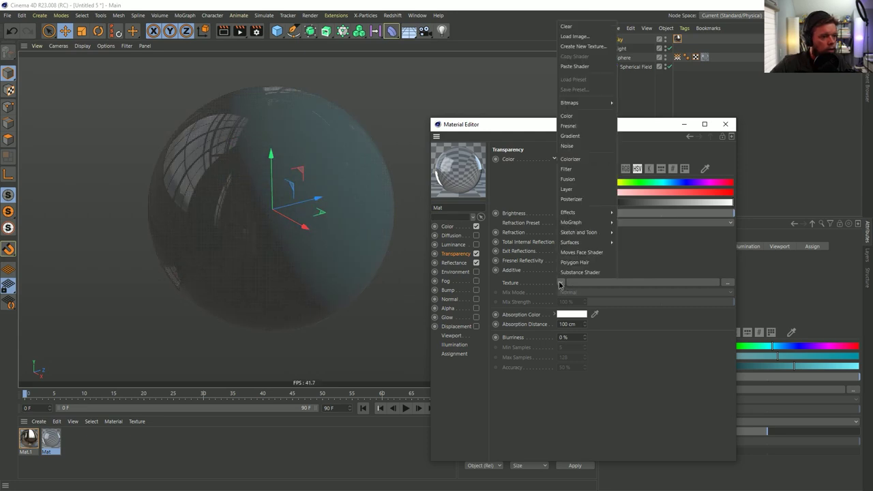
{"action": "mouse_move", "coordinate": [583, 214]}
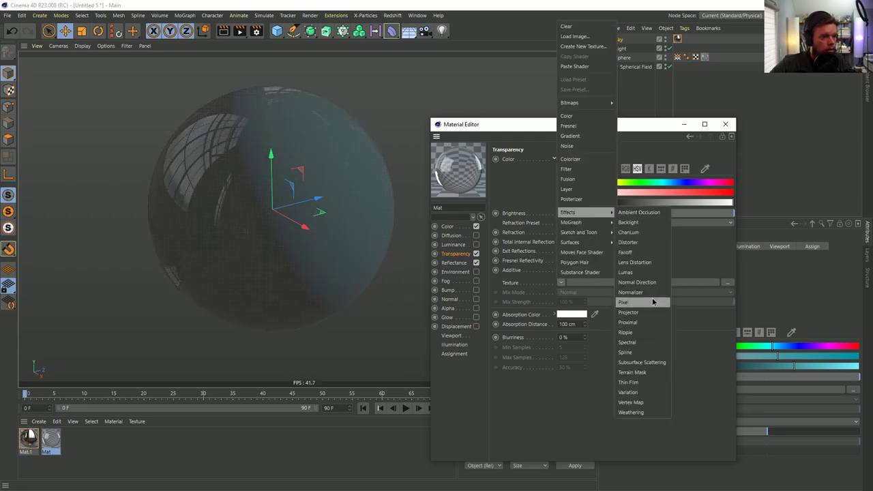
{"action": "left_click", "coordinate": [627, 322]}
{"action": "left_click", "coordinate": [566, 300]}
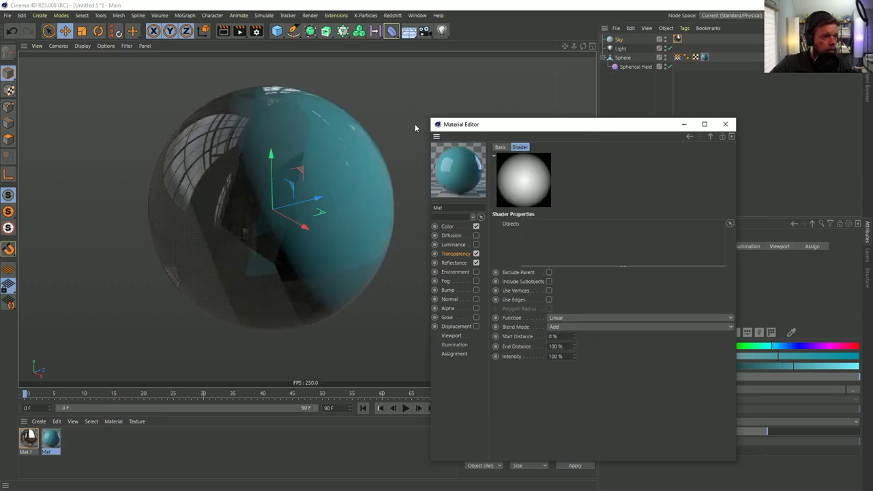
Add the Spherical Field to the Proximal shader's Objects list, set Start Distance to 99%, and render the view
{"action": "left_click_drag", "start_coordinate": [619, 66], "coordinate": [561, 243]}
{"action": "left_click", "coordinate": [545, 223]}
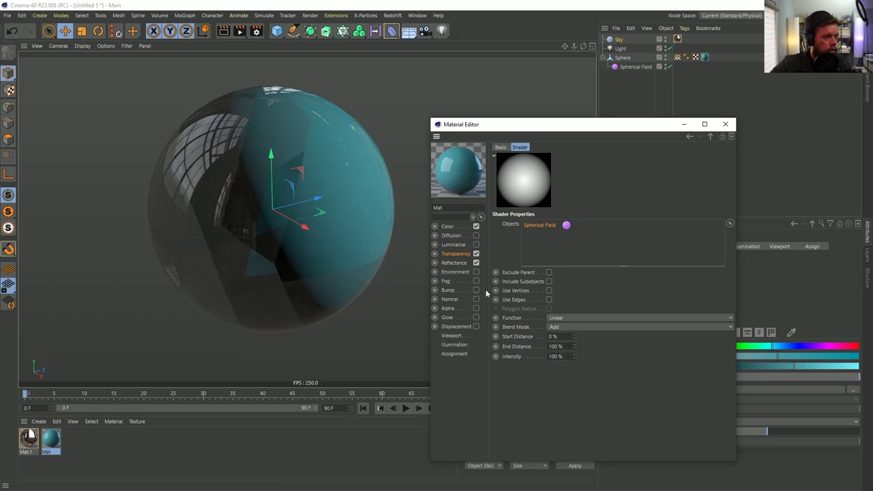
{"action": "type", "text": "9"}
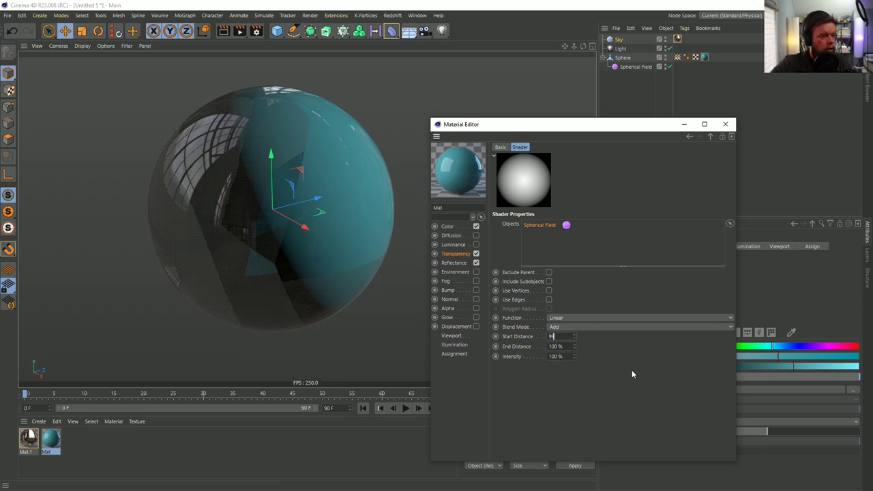
{"action": "type", "text": "9"}
{"action": "key", "text": "Return"}
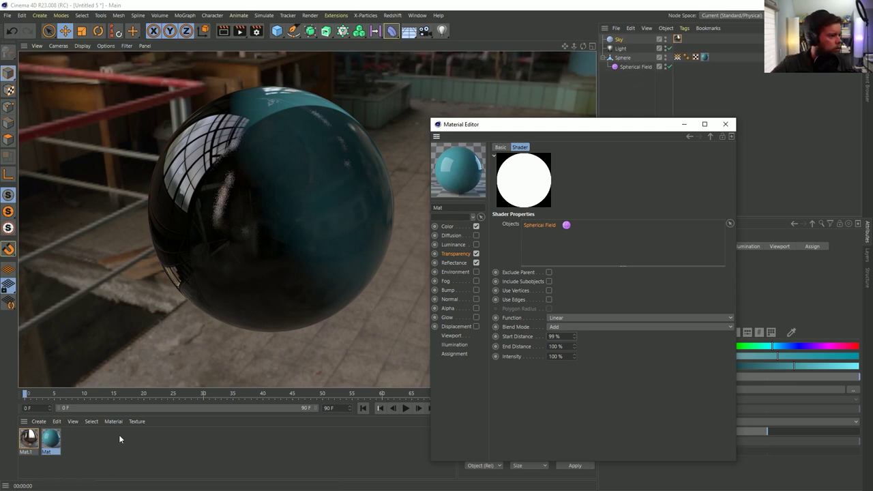
Enable the Luminance channel, load a Normal Direction shader as its texture, and open the shader's properties
{"action": "left_click", "coordinate": [476, 244]}
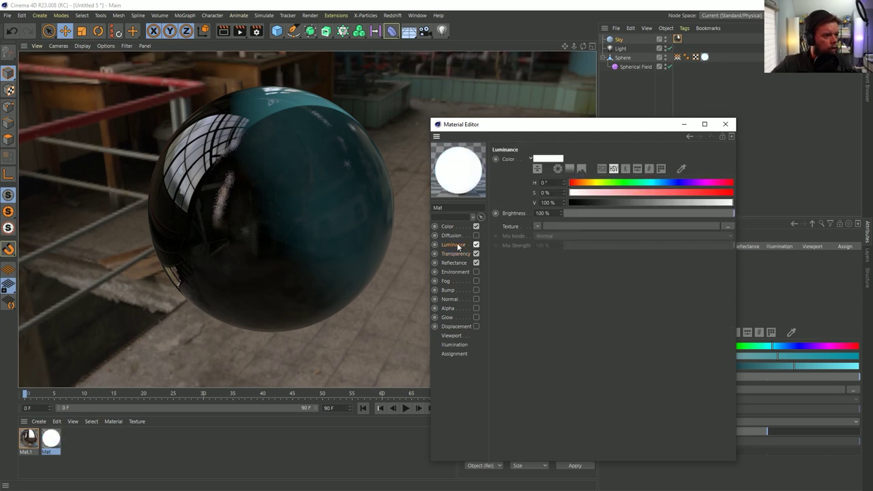
{"action": "left_click", "coordinate": [537, 225]}
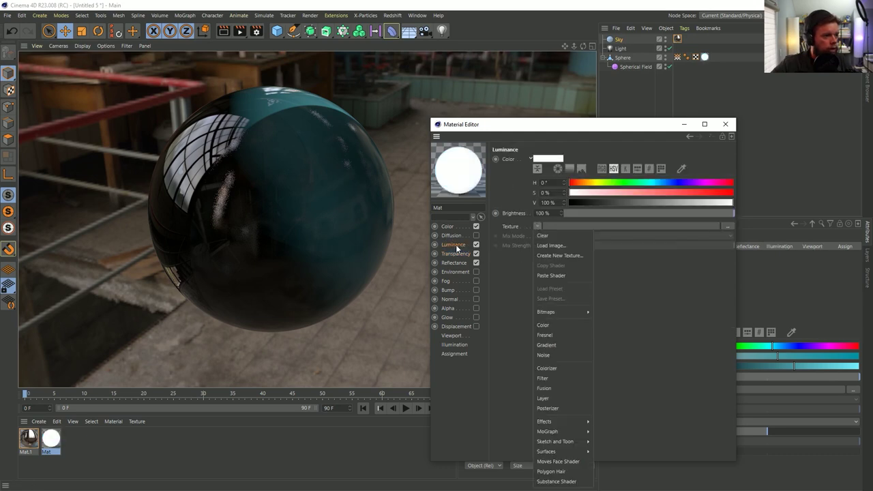
{"action": "mouse_move", "coordinate": [569, 420]}
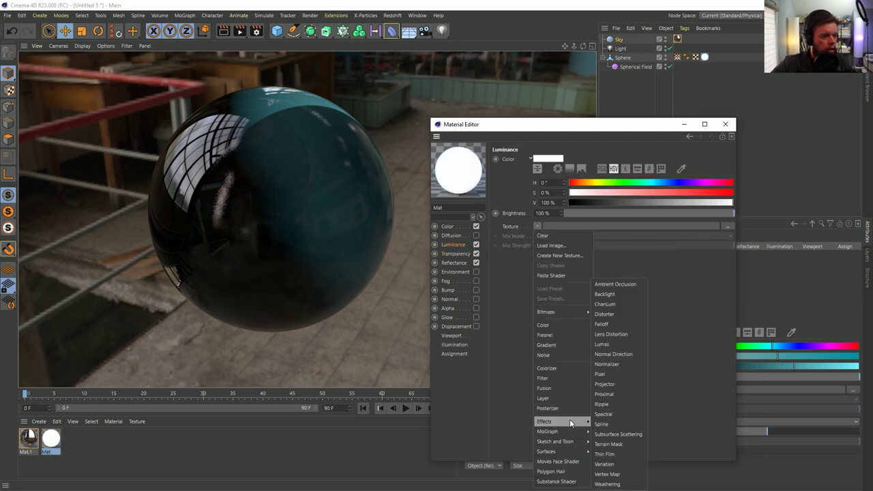
{"action": "left_click", "coordinate": [618, 354]}
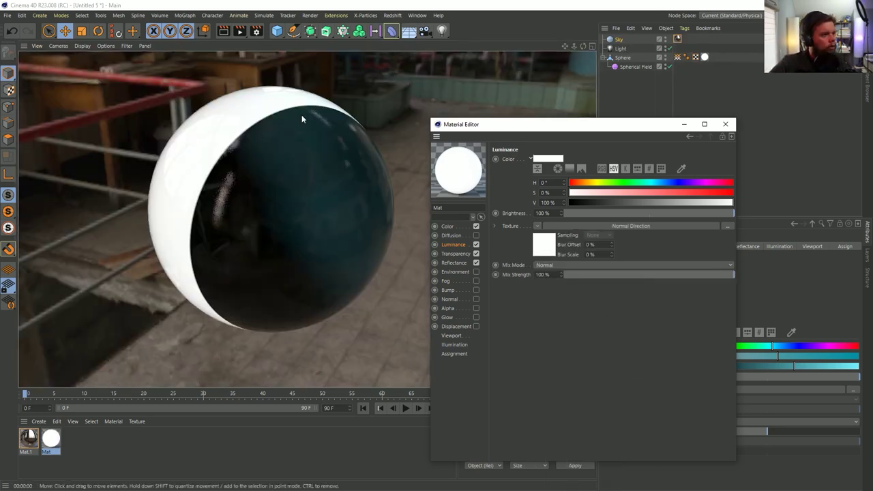
{"action": "left_click", "coordinate": [539, 246]}
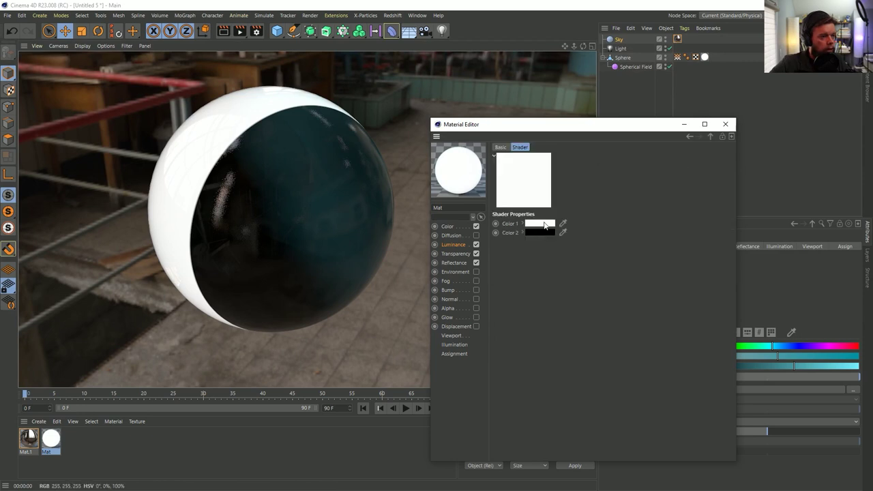
Set the Normal Direction shader's Color 1 to black and Color 2 to bright green, and render the sphere
{"action": "left_click_drag", "start_coordinate": [540, 232], "coordinate": [648, 255]}
{"action": "left_click", "coordinate": [540, 224]}
{"action": "left_click", "coordinate": [545, 232]}
{"action": "left_click", "coordinate": [636, 250]}
{"action": "left_click", "coordinate": [545, 275]}
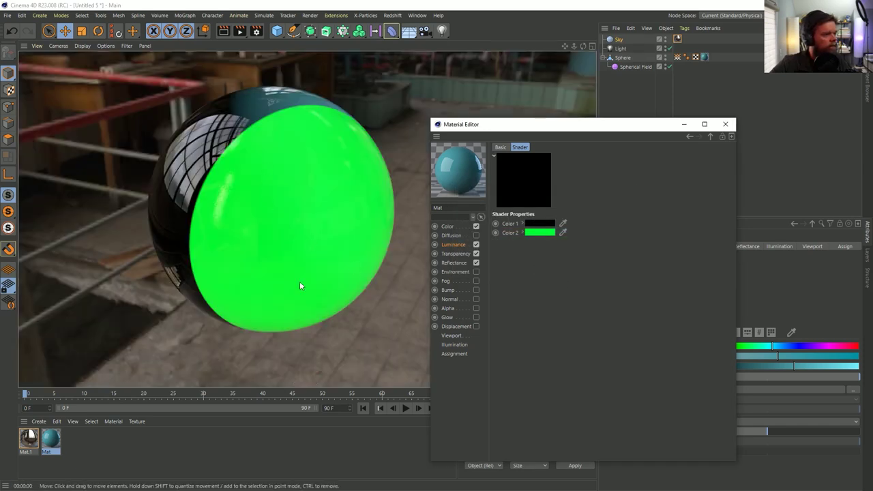
Try a lower Luminance Mix Strength, return it to 100%, then set Mix Mode to Multiply and Brightness to 30%
{"action": "left_click", "coordinate": [482, 244]}
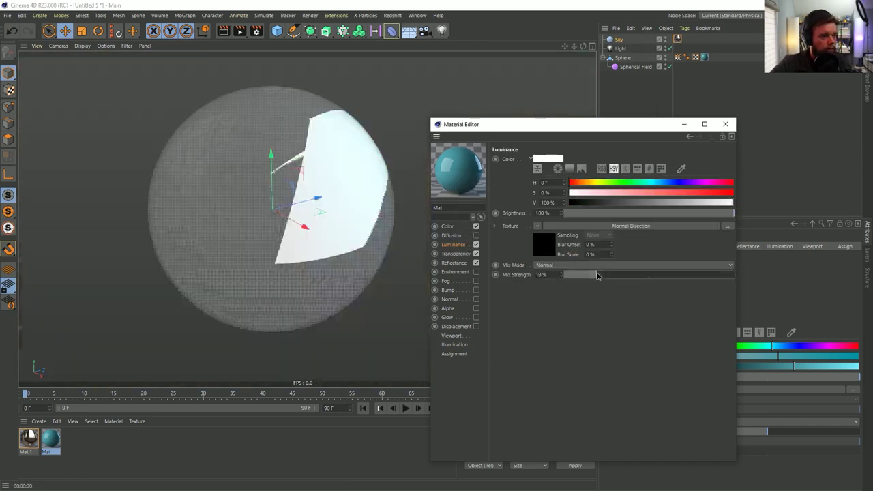
{"action": "left_click_drag", "start_coordinate": [596, 274], "coordinate": [609, 278]}
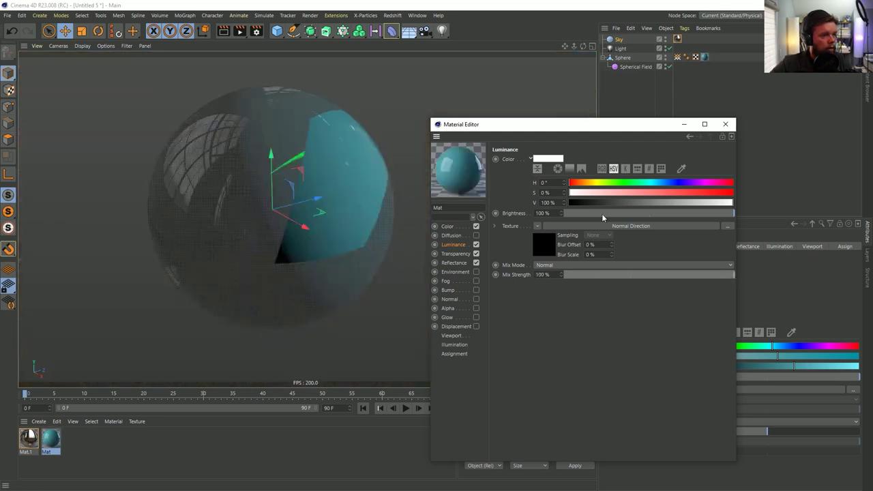
{"action": "left_click", "coordinate": [571, 265]}
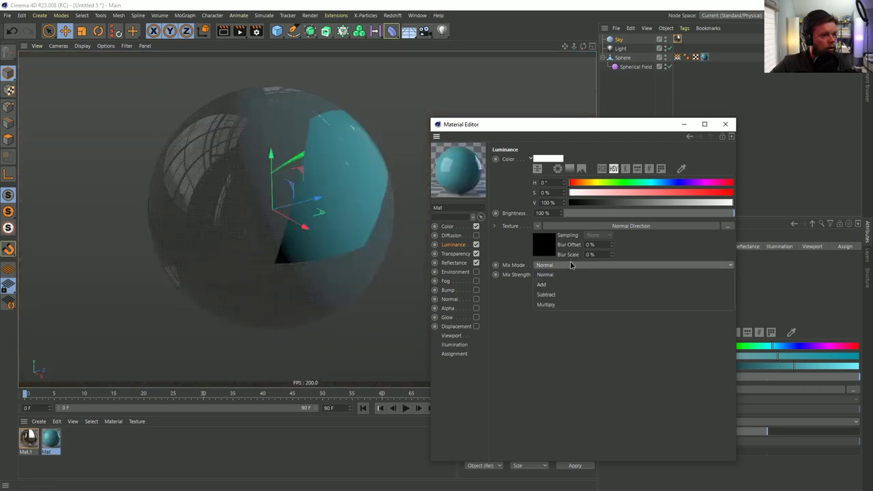
{"action": "left_click", "coordinate": [567, 305]}
{"action": "left_click", "coordinate": [586, 213]}
{"action": "left_click_drag", "start_coordinate": [586, 213], "coordinate": [634, 215]}
{"action": "left_click", "coordinate": [651, 213]}
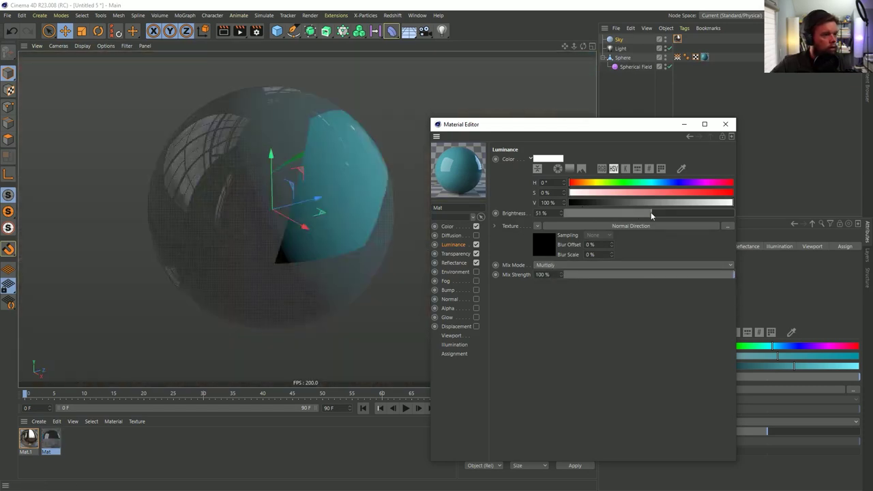
{"action": "left_click", "coordinate": [614, 213]}
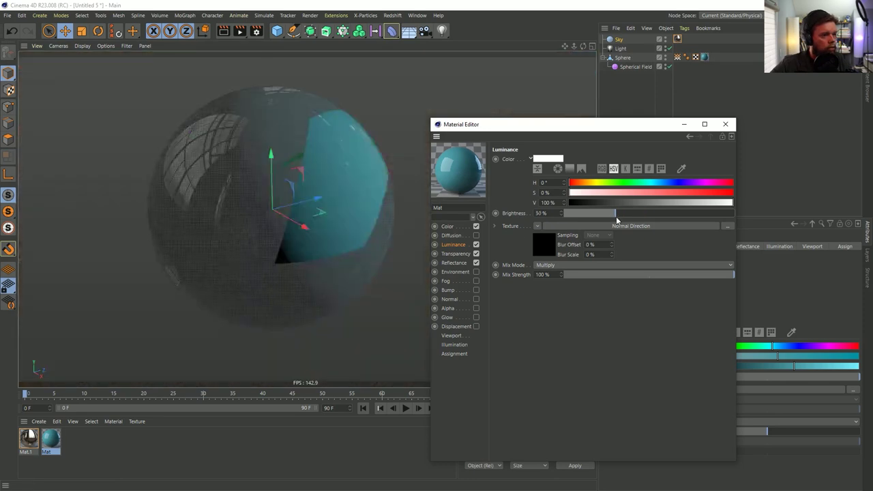
Add a second light, lower it along the Y axis, render, and compare the result with the Instagram reference in the browser
{"action": "left_click", "coordinate": [441, 31]}
{"action": "left_click_drag", "start_coordinate": [272, 164], "coordinate": [274, 220]}
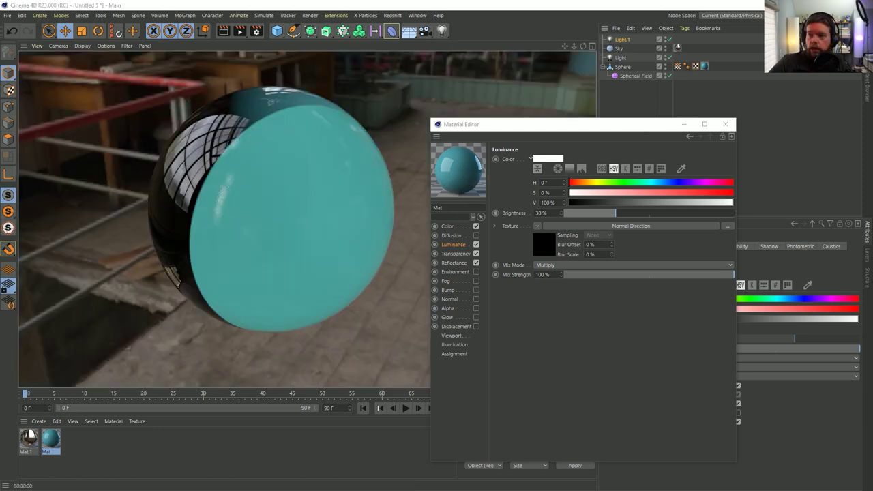
{"action": "key", "text": "alt+Tab"}
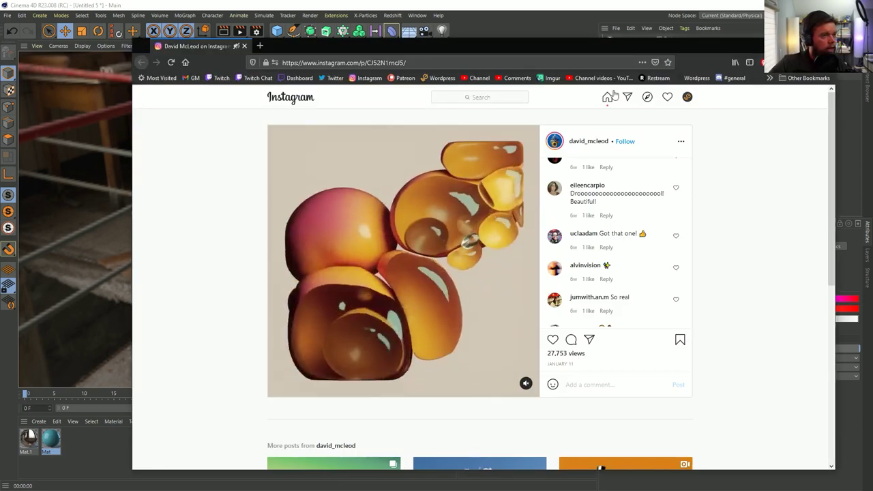
{"action": "key", "text": "alt+Tab"}
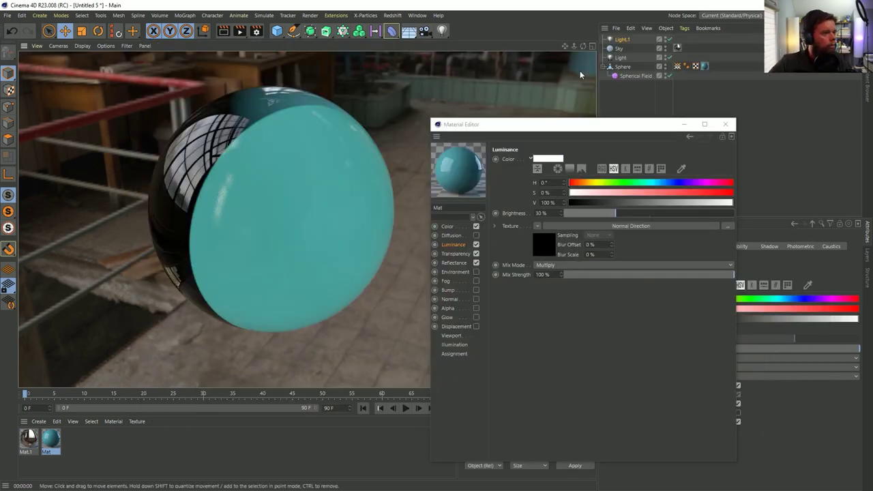
Add a cube at the sphere's center, scale it down to about 61.6 cm, and render the view
{"action": "left_click", "coordinate": [277, 31]}
{"action": "key", "text": "t"}
{"action": "left_click_drag", "start_coordinate": [362, 103], "coordinate": [199, 209]}
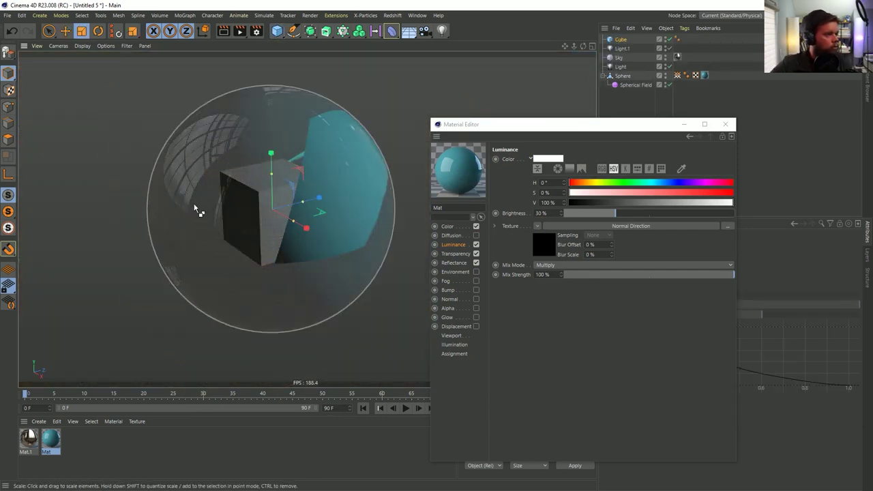
{"action": "key", "text": "ctrl+r"}
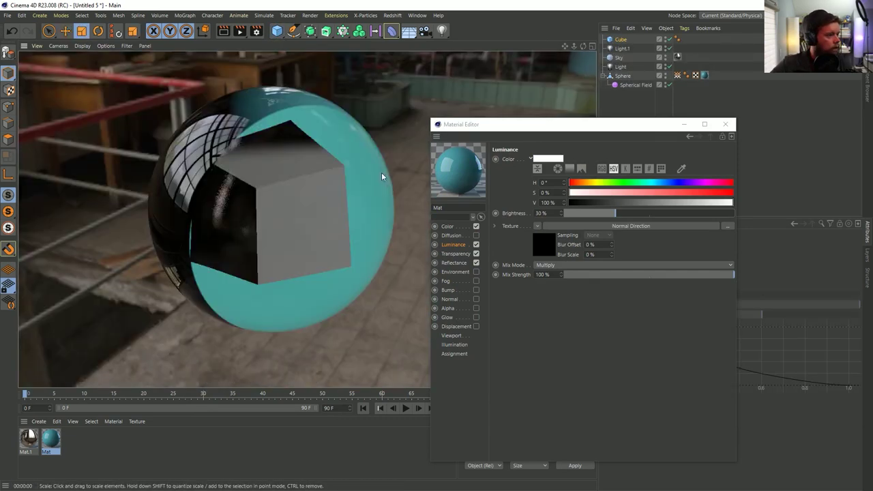
Set the Transparency channel's Refraction to 1.1, render the cube inside the sphere, and close the Material Editor
{"action": "left_click", "coordinate": [467, 254]}
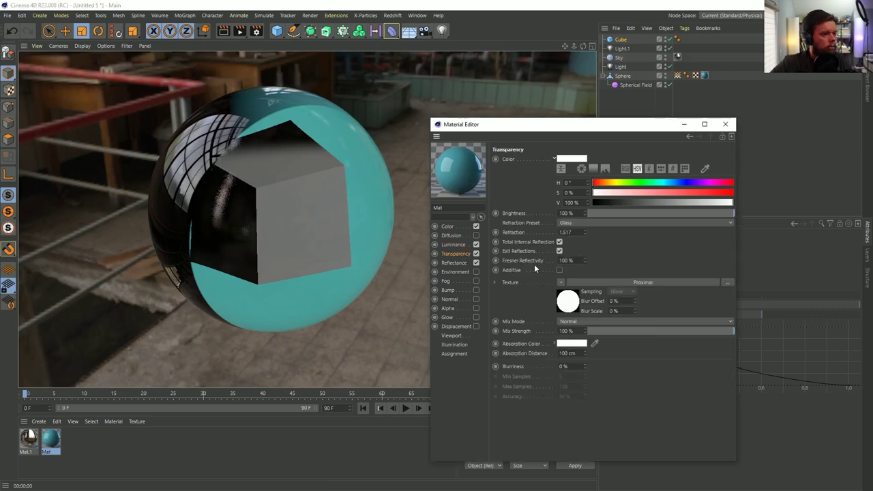
{"action": "left_click", "coordinate": [579, 223]}
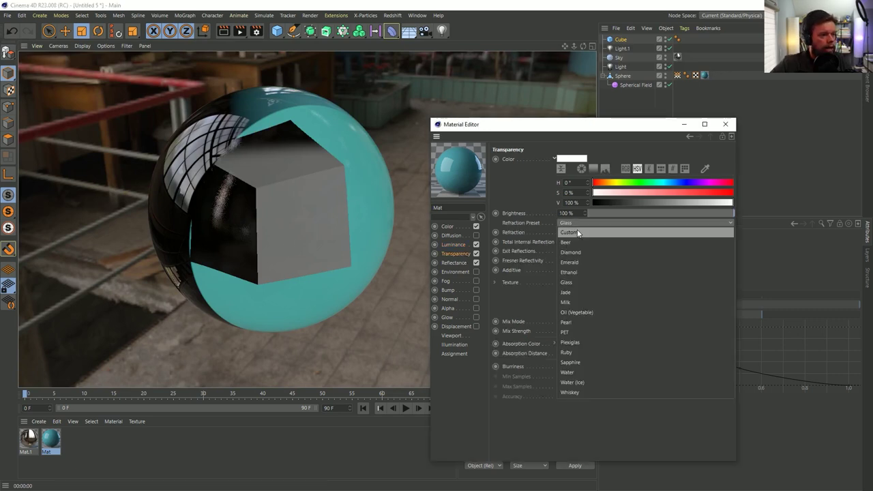
{"action": "left_click", "coordinate": [538, 238]}
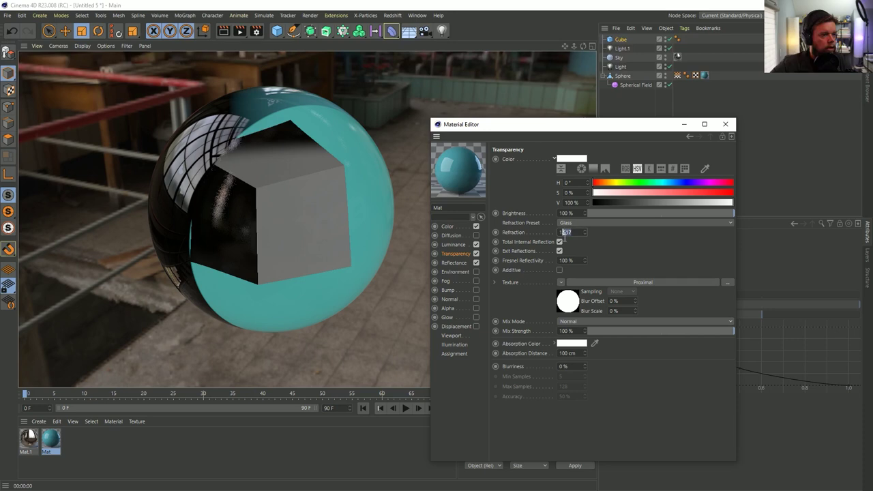
{"action": "type", "text": "1"}
{"action": "key", "text": "Return"}
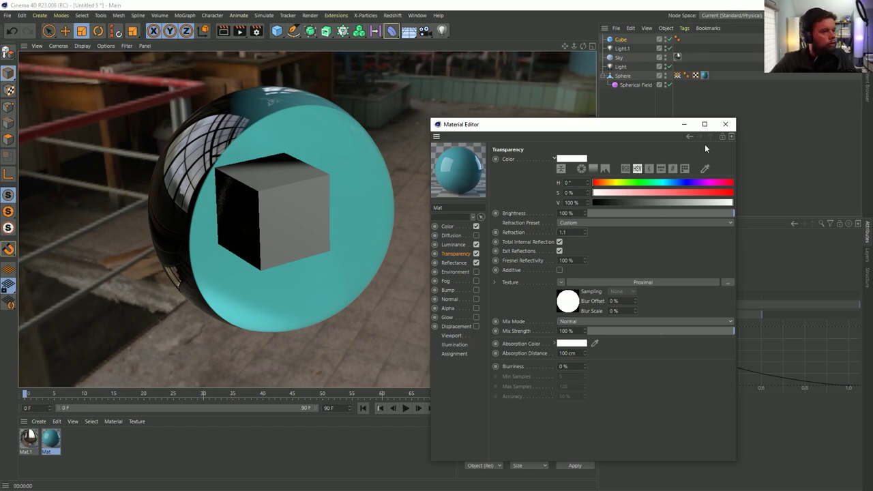
{"action": "left_click", "coordinate": [725, 125]}
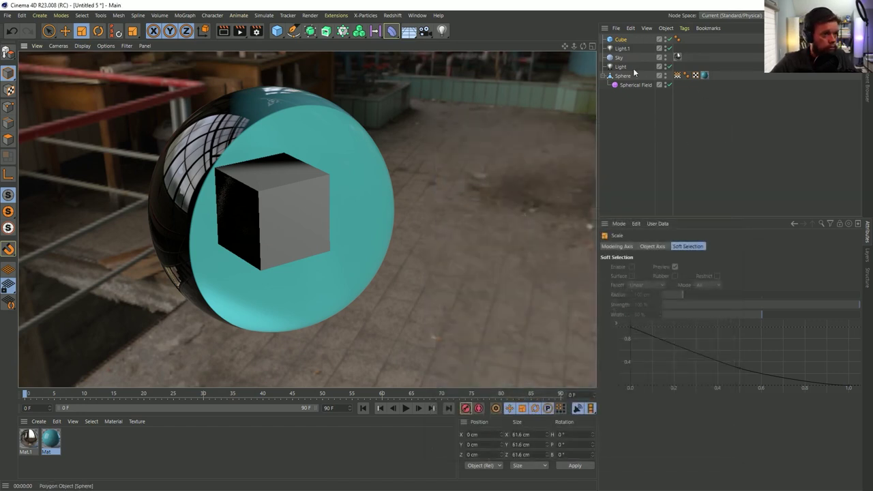
Move the cube along X and down inside the sphere to about X 23 cm, Y -33.4 cm
{"action": "left_click", "coordinate": [616, 58]}
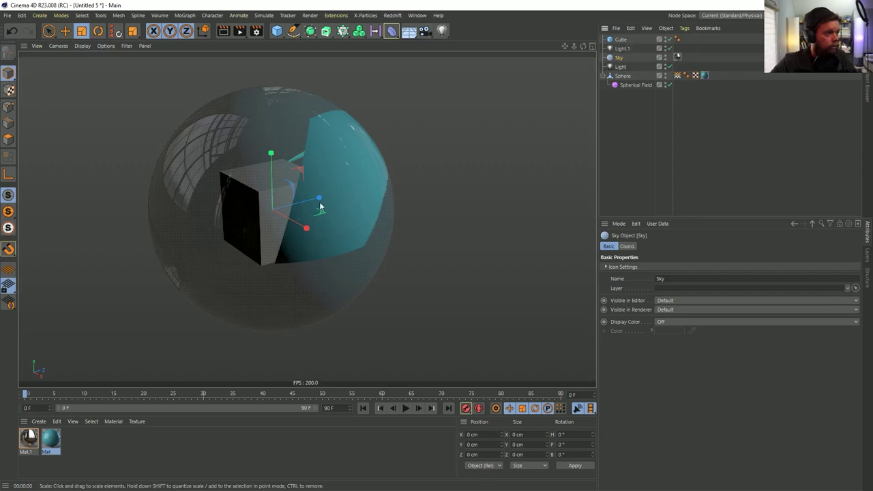
{"action": "scroll", "coordinate": [321, 202], "scroll_direction": "down", "scroll_amount": 3}
{"action": "key", "text": "e"}
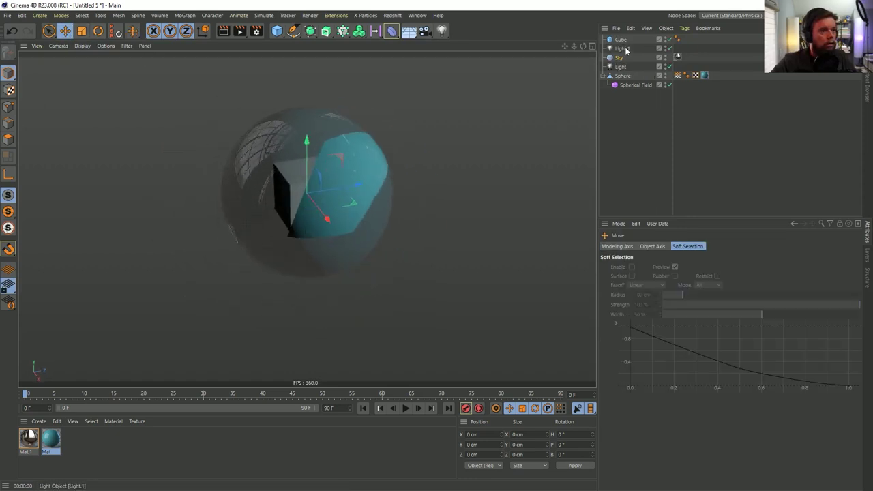
{"action": "left_click", "coordinate": [621, 40]}
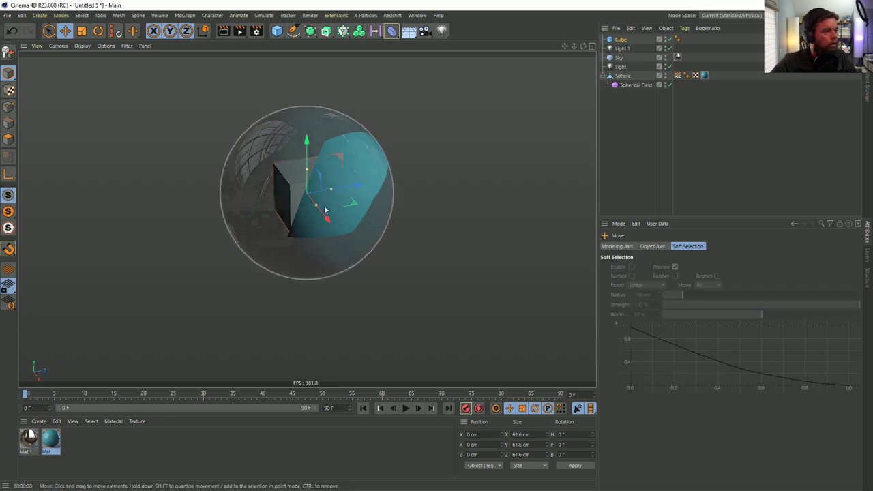
{"action": "left_click_drag", "start_coordinate": [328, 219], "coordinate": [310, 182]}
Add the Ambient Occlusion effect to the render settings, render the view, and enable Evaluate Transparency
{"action": "key", "text": "ctrl+b"}
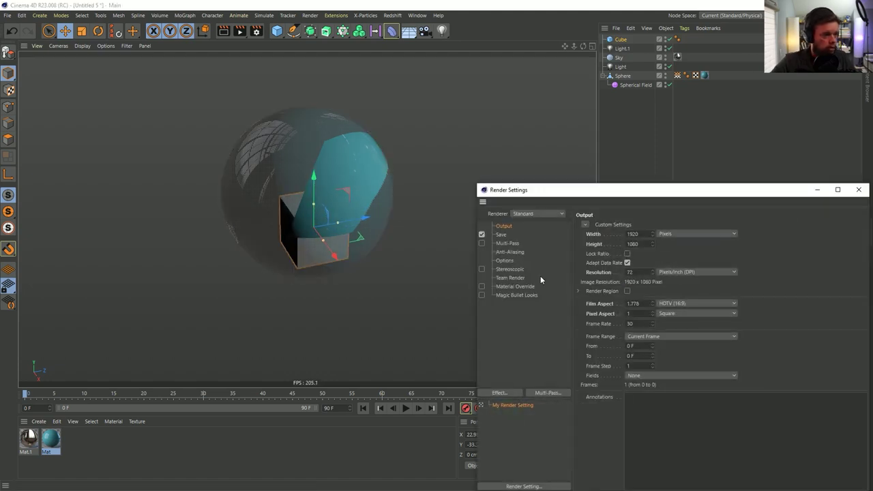
{"action": "right_click", "coordinate": [503, 266]}
{"action": "left_click", "coordinate": [543, 234]}
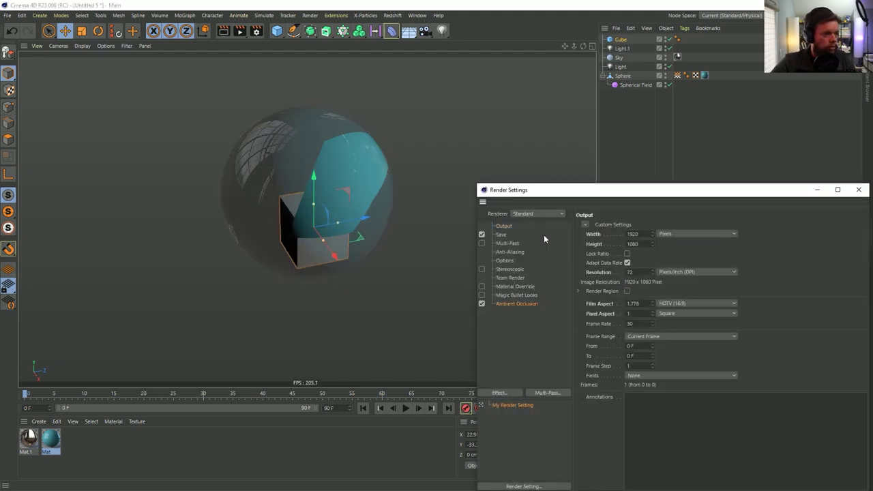
{"action": "key", "text": "ctrl+r"}
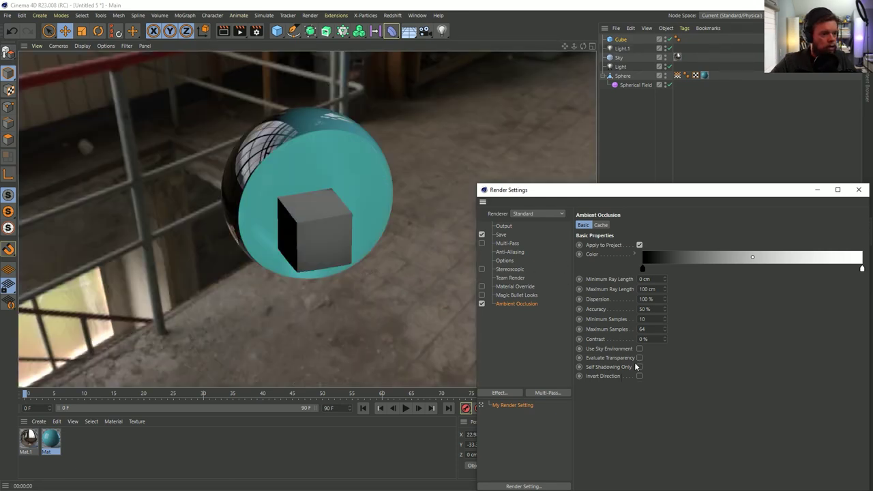
{"action": "left_click", "coordinate": [640, 358]}
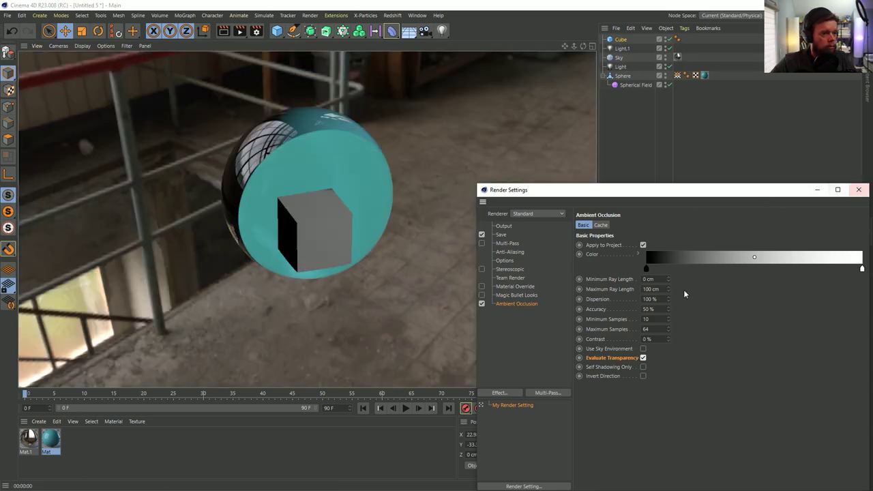
{"action": "left_click", "coordinate": [858, 189]}
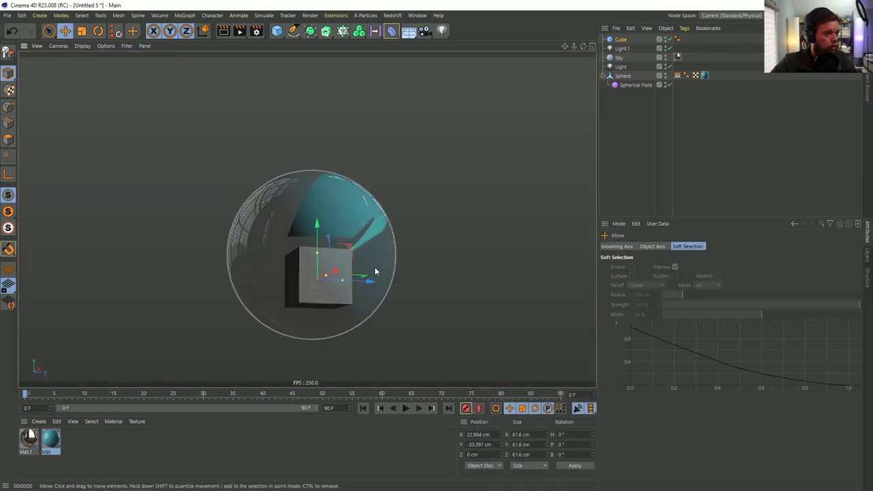
Move the cube to about X -21.4 cm, Y -53.7 cm, and shift the Spherical Field along X to about 147.4 cm
{"action": "left_click_drag", "start_coordinate": [332, 274], "coordinate": [318, 275]}
{"action": "mouse_move", "coordinate": [308, 245]}
{"action": "left_mouse_down"}
{"action": "mouse_move", "coordinate": [305, 261]}
{"action": "mouse_move", "coordinate": [304, 254]}
{"action": "left_mouse_up"}
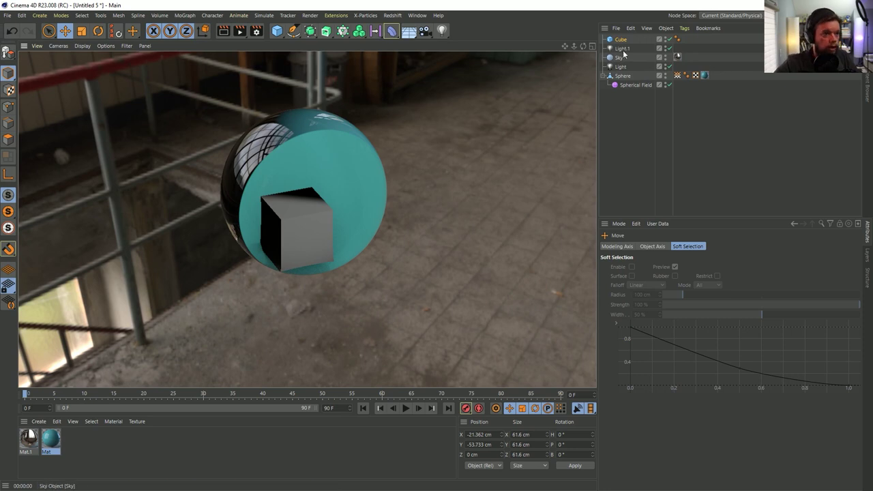
{"action": "left_click", "coordinate": [635, 84]}
{"action": "left_click_drag", "start_coordinate": [353, 249], "coordinate": [386, 282]}
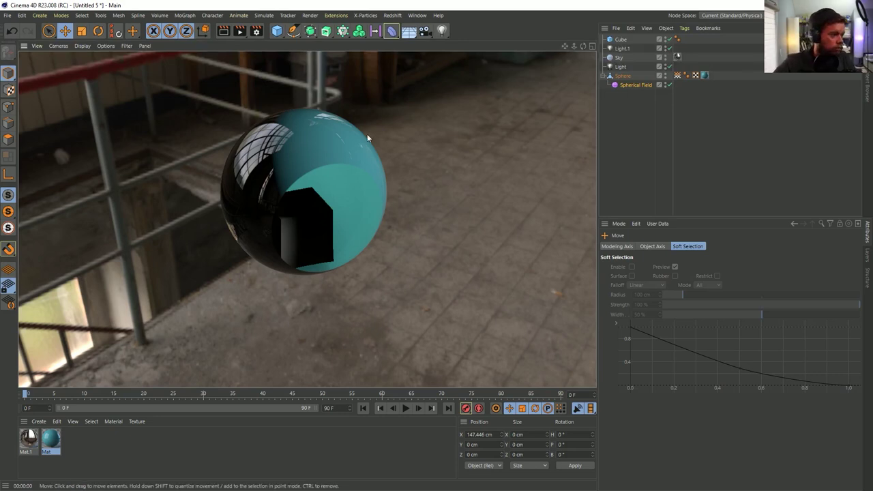
Delete the second light and render the view to check the sphere's interior
{"action": "left_click", "coordinate": [621, 49]}
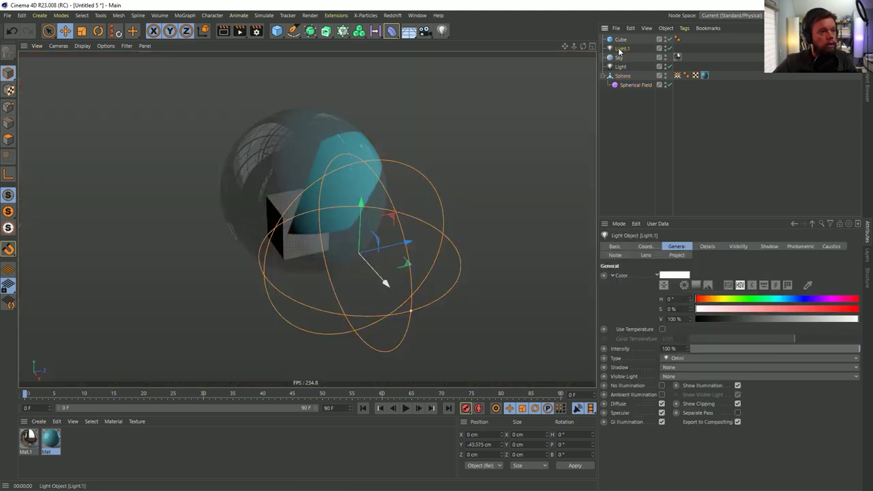
{"action": "key", "text": "Delete"}
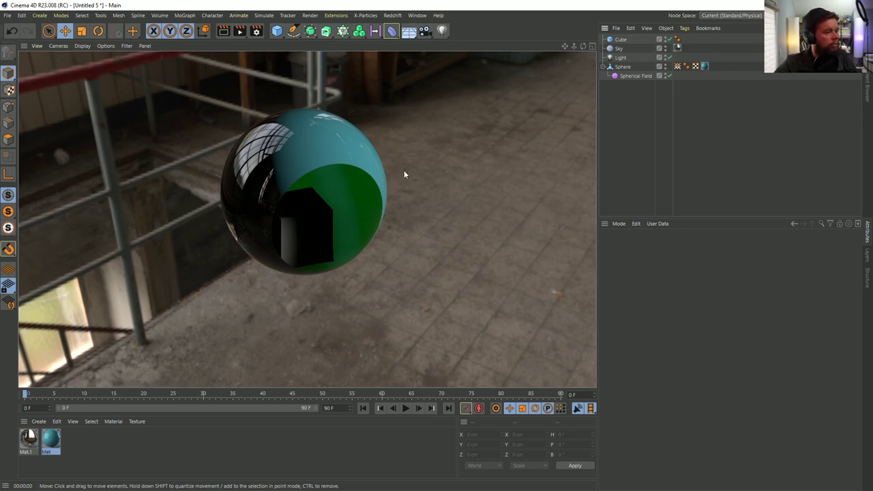
{"action": "left_click", "coordinate": [335, 202]}
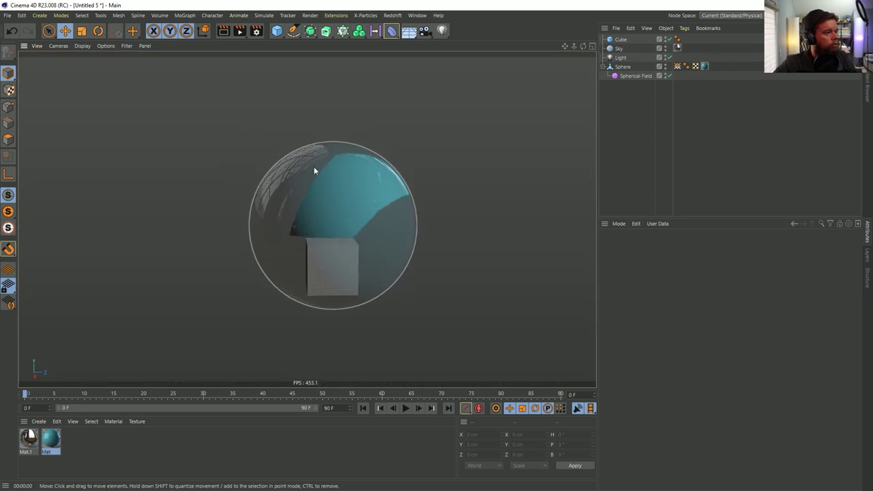
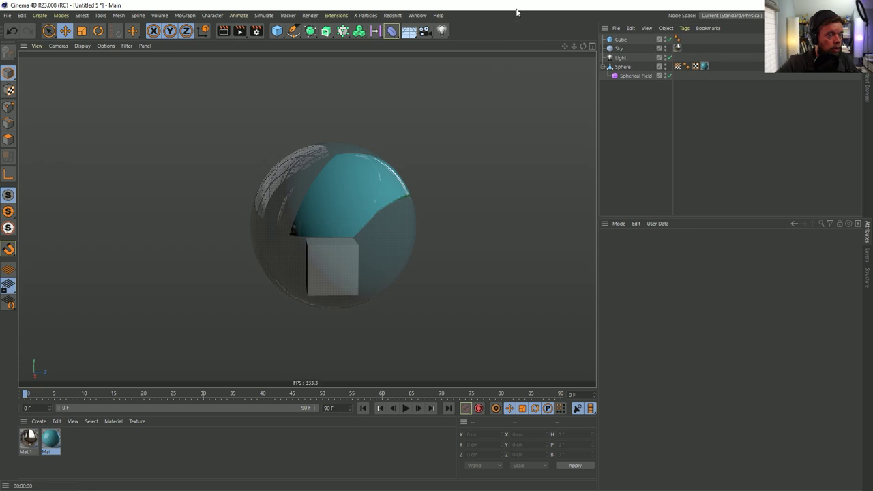
Add a second cube around the sphere and set its Size Y and Size Z to 500 cm
{"action": "left_click_drag", "start_coordinate": [276, 31], "coordinate": [457, 65]}
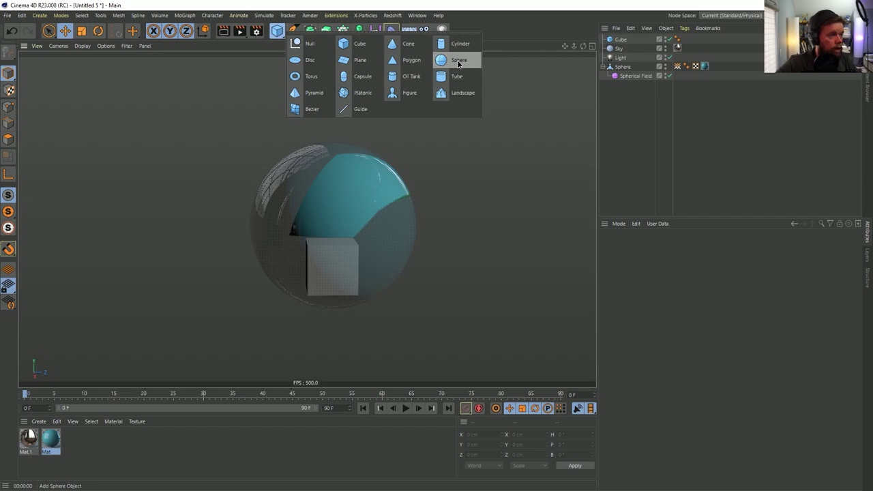
{"action": "left_click_drag", "start_coordinate": [477, 51], "coordinate": [477, 50]}
{"action": "left_click_drag", "start_coordinate": [390, 186], "coordinate": [376, 208], "text": "alt"}
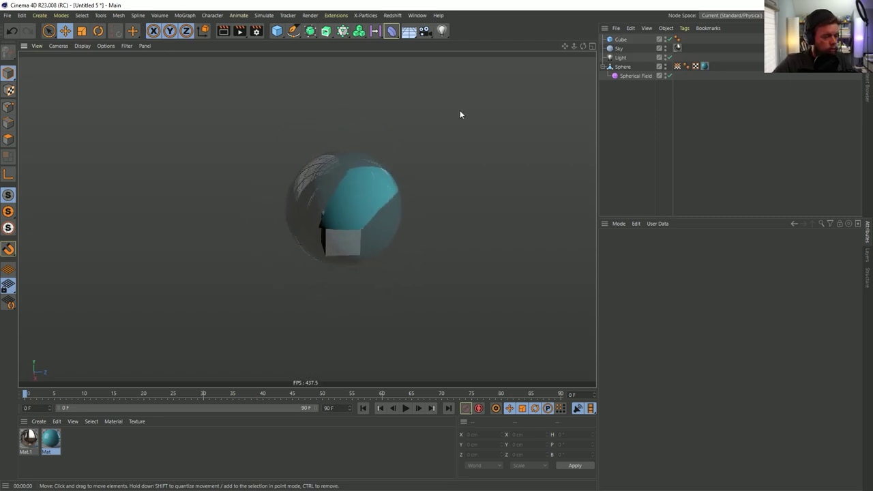
{"action": "left_click", "coordinate": [277, 30]}
{"action": "left_click_drag", "start_coordinate": [401, 210], "coordinate": [518, 203]}
{"action": "left_click_drag", "start_coordinate": [345, 153], "coordinate": [369, 69]}
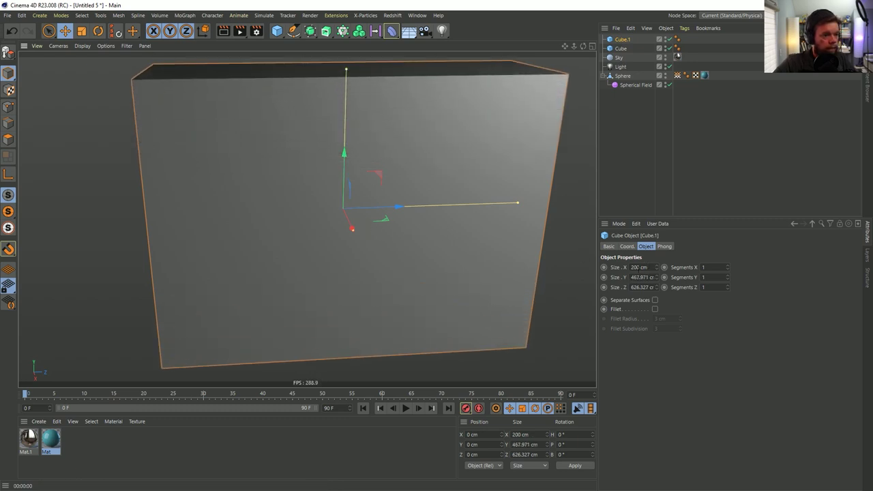
{"action": "type", "text": "500"}
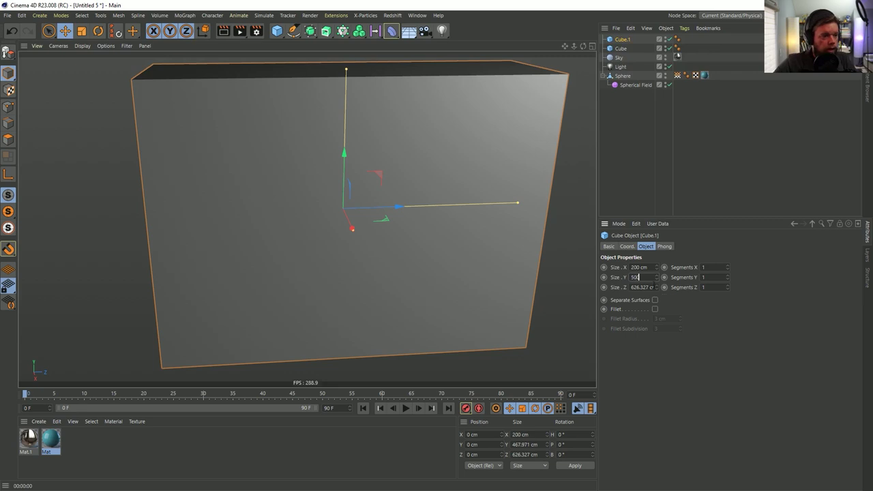
{"action": "key", "text": "Return"}
{"action": "type", "text": "500"}
{"action": "key", "text": "Return"}
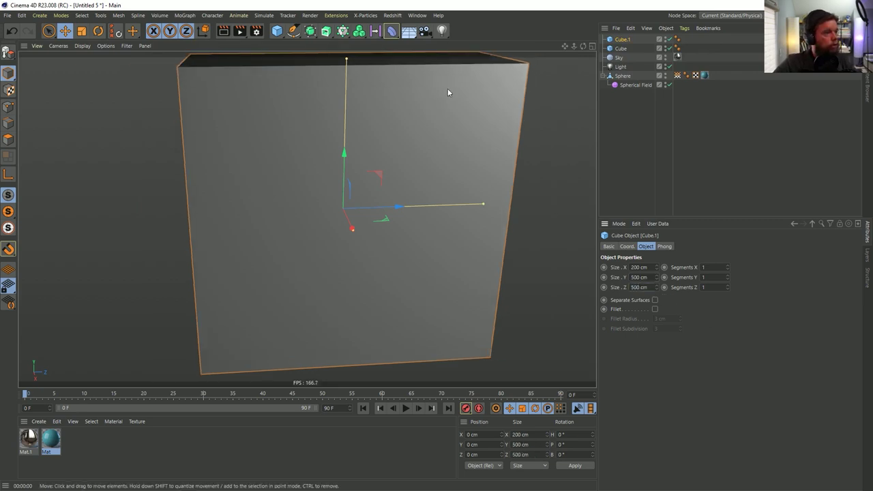
Add a new sphere primitive at the origin and hide the original sphere object
{"action": "left_click", "coordinate": [622, 76]}
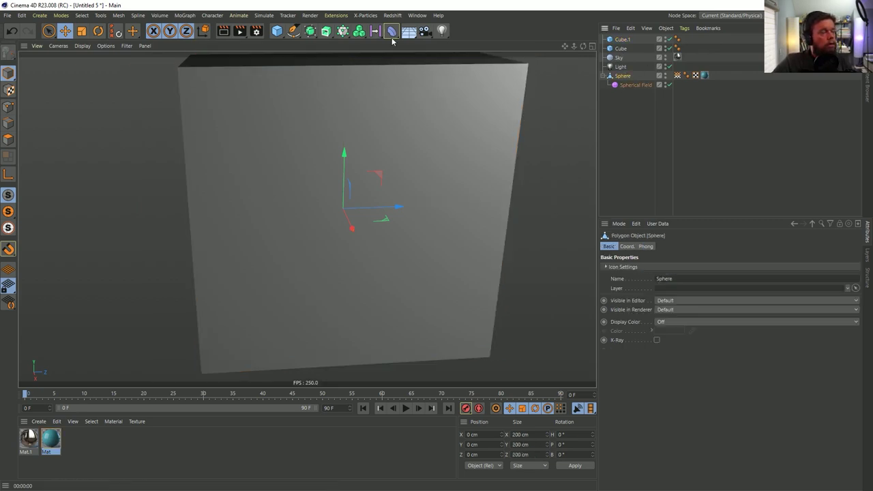
{"action": "left_click", "coordinate": [277, 31]}
{"action": "left_click", "coordinate": [463, 60]}
{"action": "left_click_drag", "start_coordinate": [436, 157], "coordinate": [399, 194], "text": "alt"}
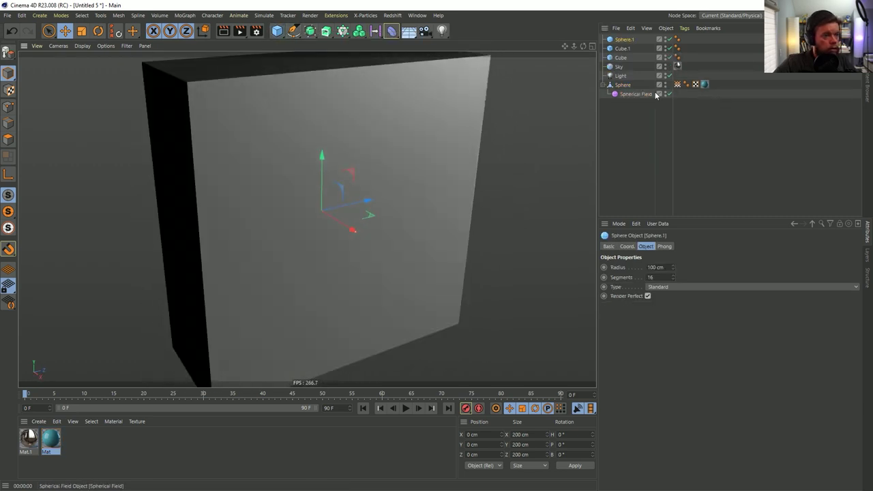
Delete both cubes from the scene
{"action": "left_click", "coordinate": [621, 58]}
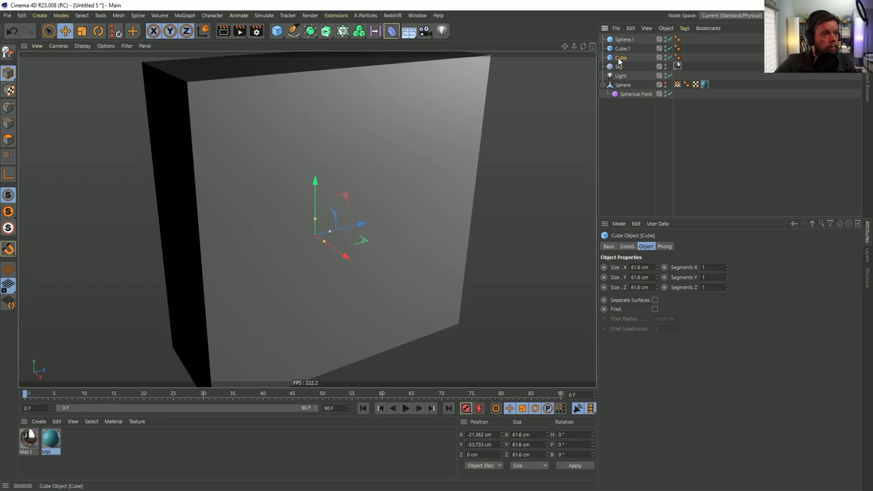
{"action": "left_click", "coordinate": [622, 49], "text": "shift"}
{"action": "key", "text": "Delete"}
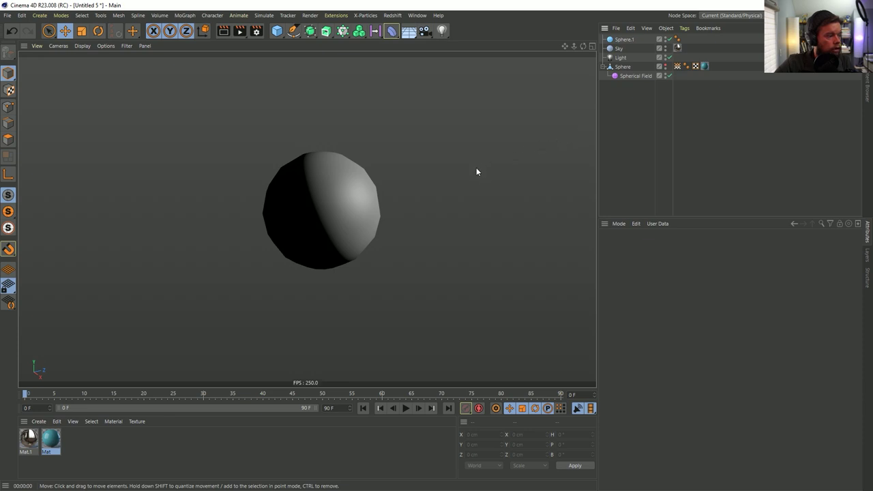
Copy the Sky object with its material into a new project
{"action": "left_click", "coordinate": [618, 50]}
{"action": "key", "text": "ctrl+n"}
{"action": "key", "text": "ctrl+v"}
{"action": "left_click", "coordinate": [617, 53]}
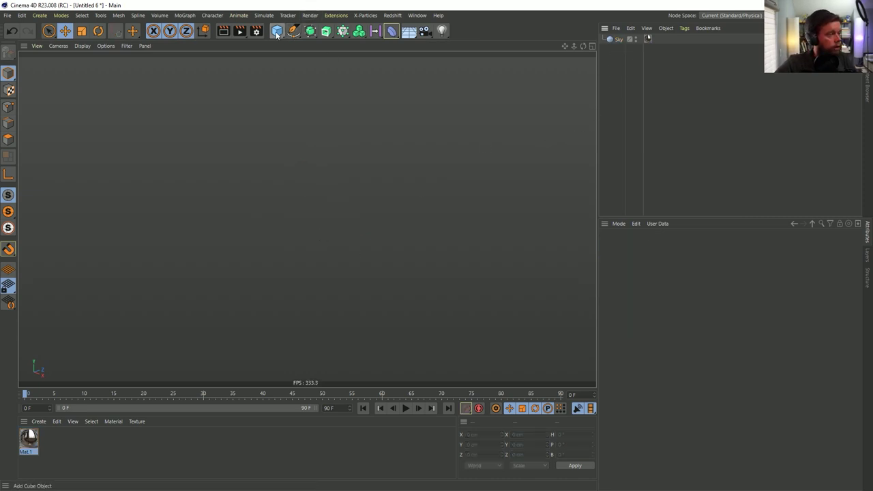
Add a cube to the new project and set its Size X and Size Y to 500 cm
{"action": "left_click_drag", "start_coordinate": [277, 34], "coordinate": [345, 45]}
{"action": "left_click", "coordinate": [344, 44]}
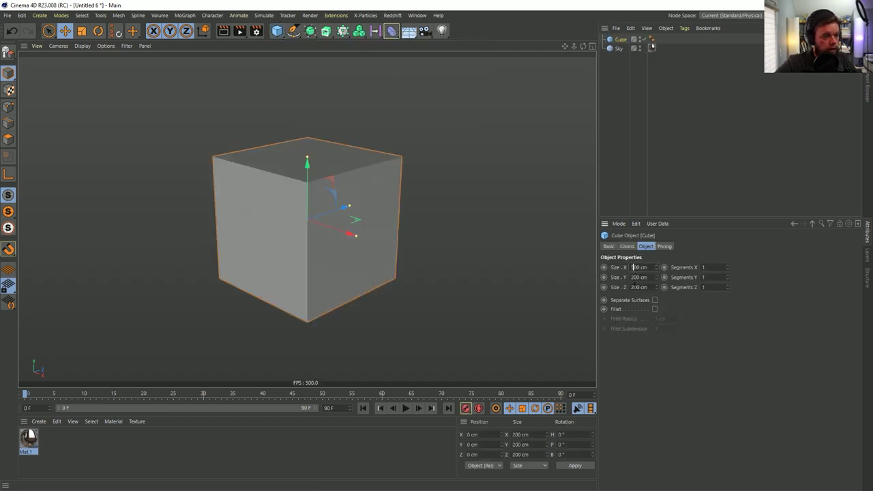
{"action": "left_click", "coordinate": [634, 287]}
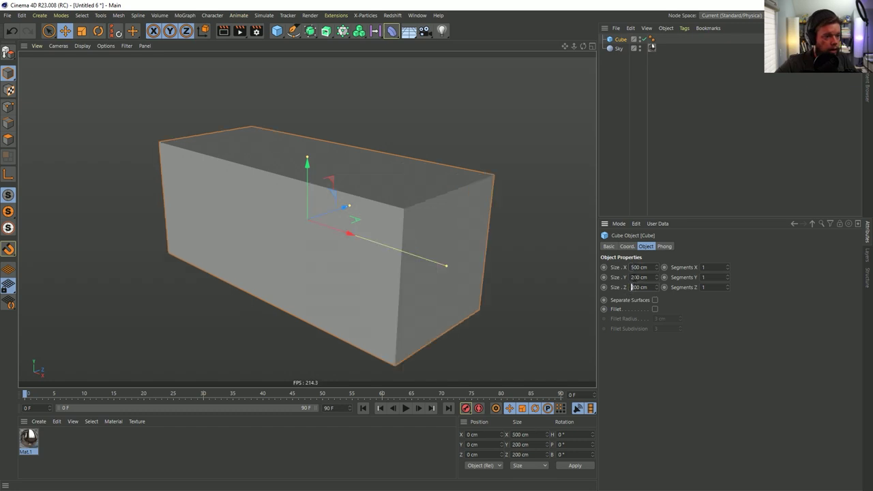
{"action": "key", "text": "Return"}
{"action": "left_click_drag", "start_coordinate": [431, 260], "coordinate": [376, 249], "text": "alt"}
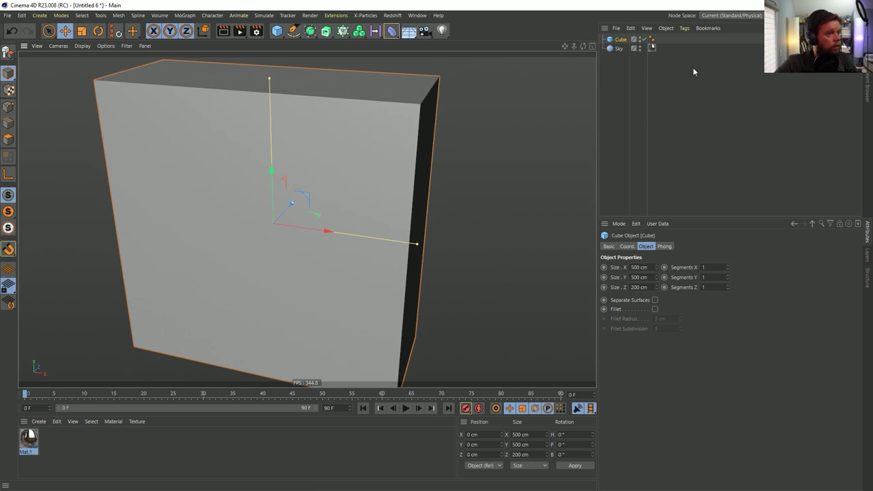
Give the cube a Display tag with the shading mode enabled and set to Lines
{"action": "right_click", "coordinate": [617, 45]}
{"action": "mouse_move", "coordinate": [652, 48]}
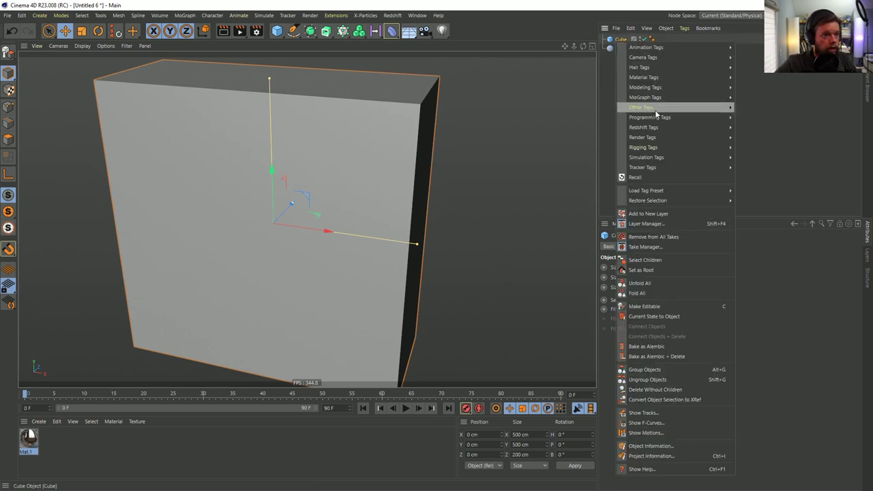
{"action": "mouse_move", "coordinate": [675, 137]}
{"action": "left_click", "coordinate": [759, 161]}
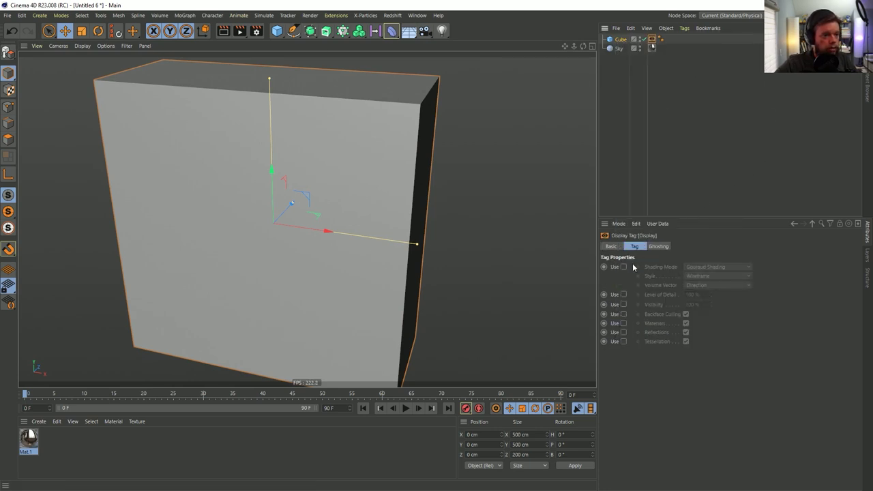
{"action": "left_click", "coordinate": [623, 266]}
{"action": "left_click", "coordinate": [709, 267]}
{"action": "left_click", "coordinate": [700, 337]}
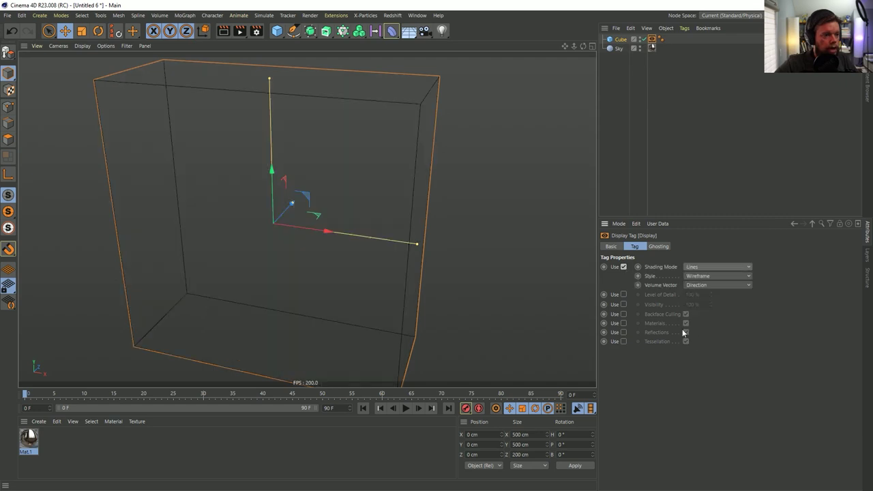
Add a sphere at the center of the wireframe cube and set its type to Icosahedron
{"action": "left_click_drag", "start_coordinate": [401, 198], "coordinate": [359, 194], "text": "alt"}
{"action": "left_click", "coordinate": [277, 31]}
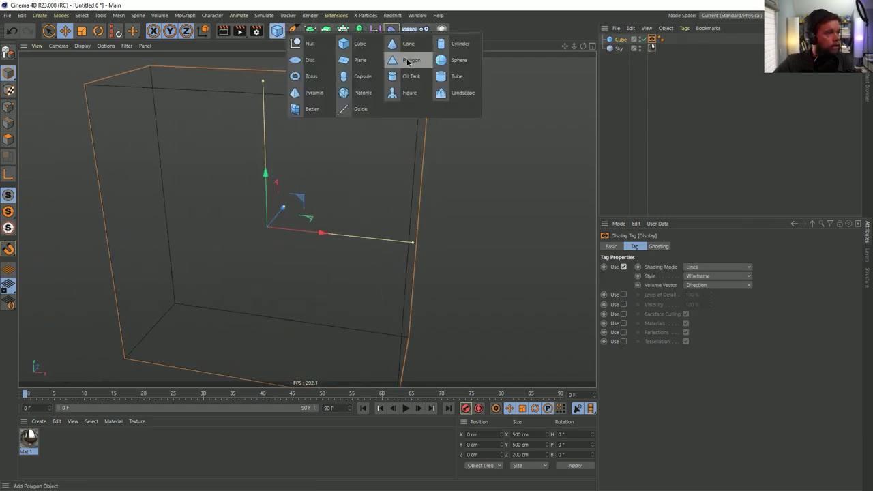
{"action": "left_click", "coordinate": [448, 65]}
{"action": "left_click", "coordinate": [675, 287]}
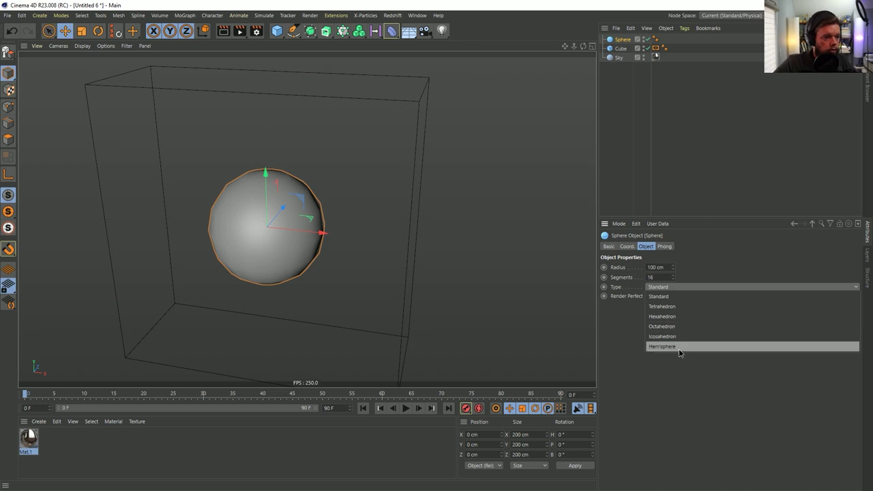
{"action": "left_click", "coordinate": [678, 338]}
Place the icosahedron sphere inside a new Cloner
{"action": "left_click_drag", "start_coordinate": [265, 223], "coordinate": [291, 208], "text": "alt"}
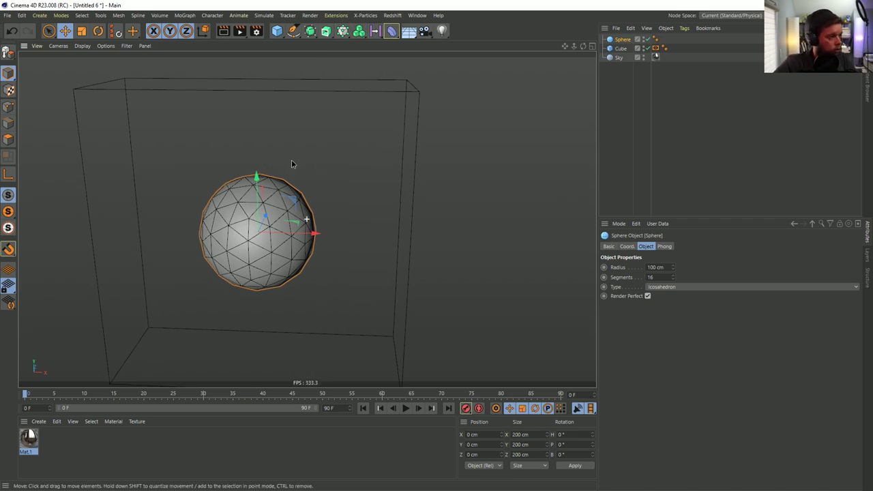
{"action": "left_click_drag", "start_coordinate": [294, 165], "coordinate": [290, 154], "text": "alt"}
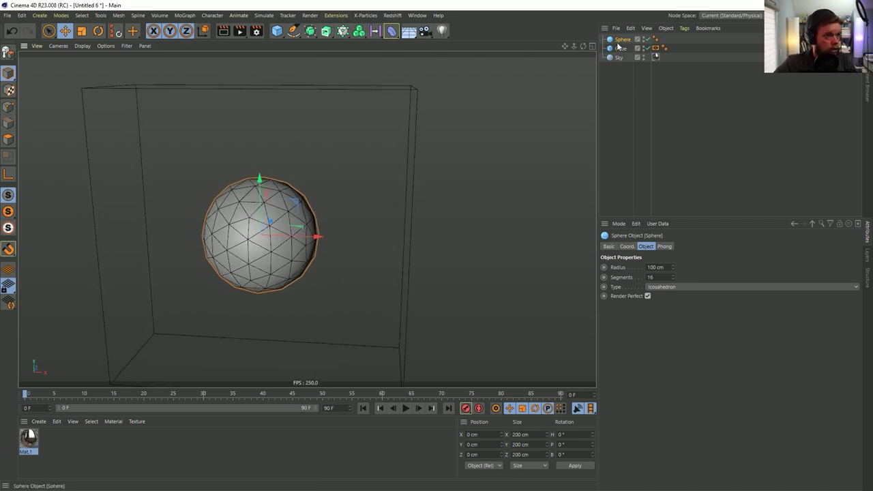
{"action": "left_click", "coordinate": [343, 32], "text": "alt"}
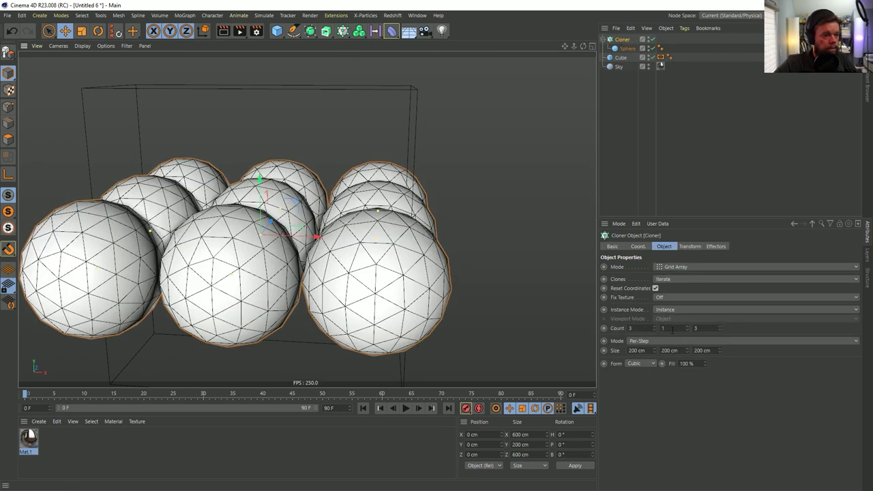
Set the Cloner's count to 3, 3 and 1, and scale the clone grid down to about 116 cm per step
{"action": "type", "text": "3"}
{"action": "key", "text": "Return"}
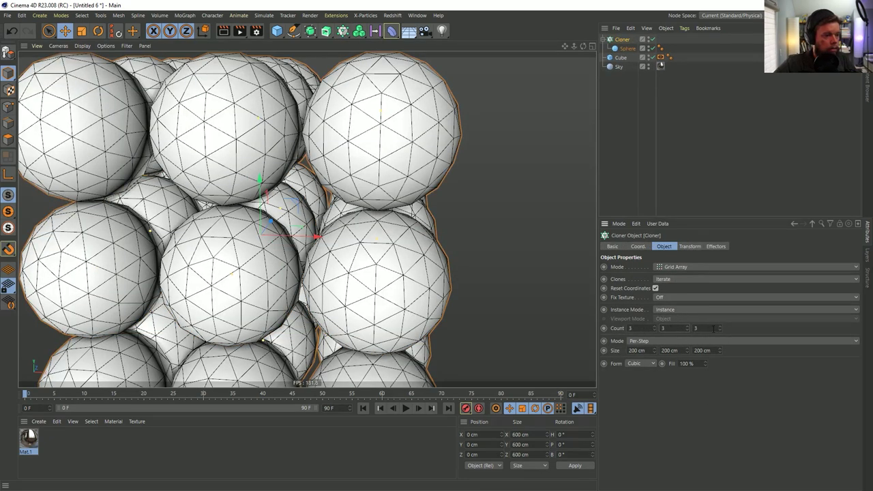
{"action": "type", "text": "1"}
{"action": "key", "text": "Return"}
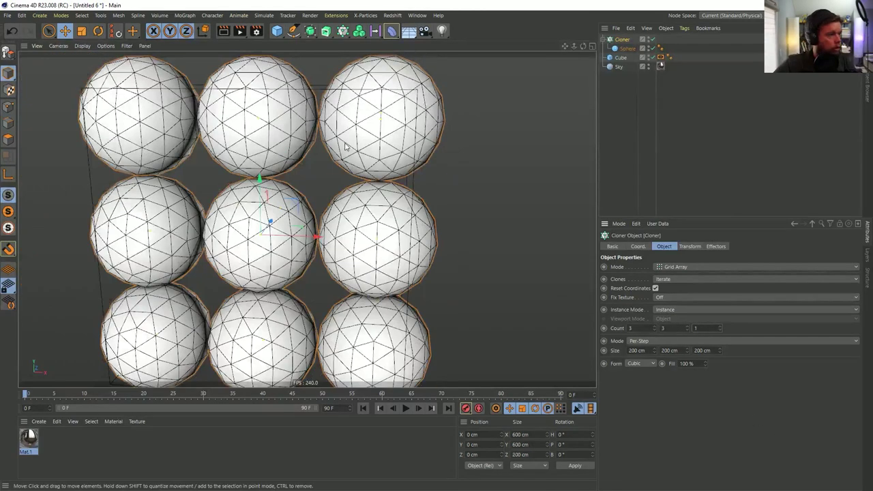
{"action": "key", "text": "t"}
{"action": "left_click_drag", "start_coordinate": [412, 135], "coordinate": [293, 196]}
{"action": "left_click", "coordinate": [294, 197]}
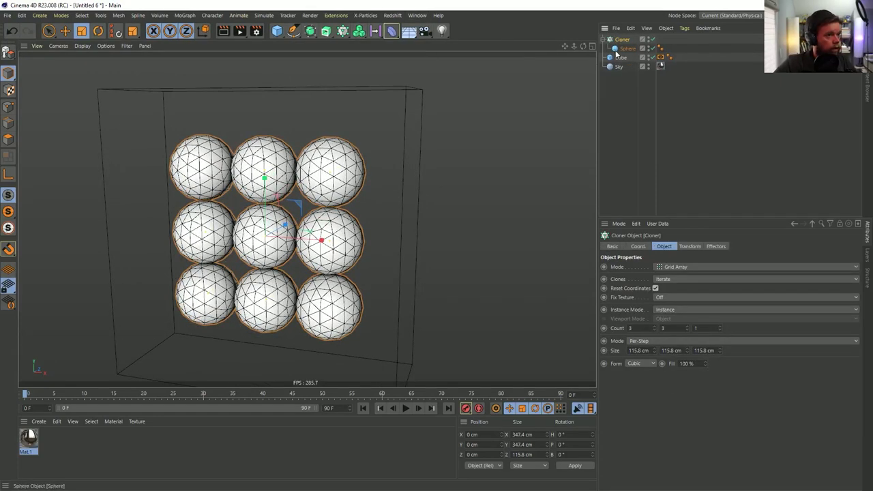
{"action": "left_click", "coordinate": [309, 15]}
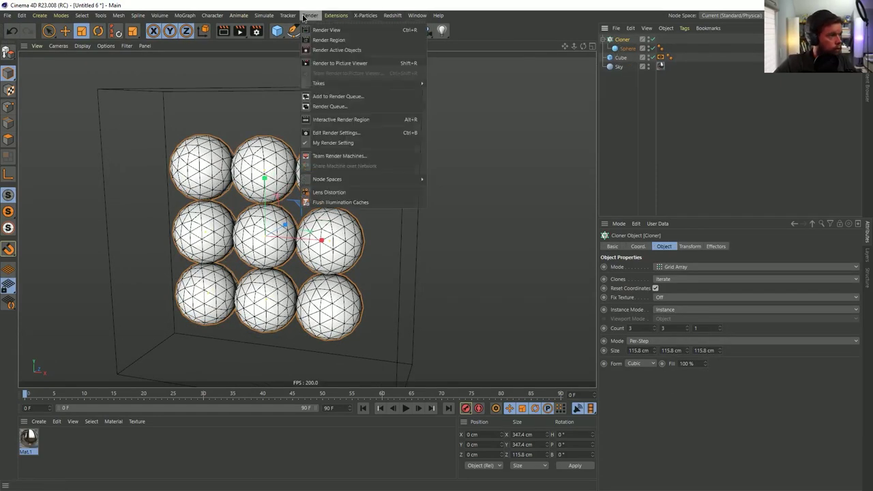
{"action": "mouse_move", "coordinate": [341, 17]}
{"action": "mouse_move", "coordinate": [316, 20]}
{"action": "mouse_move", "coordinate": [437, 16]}
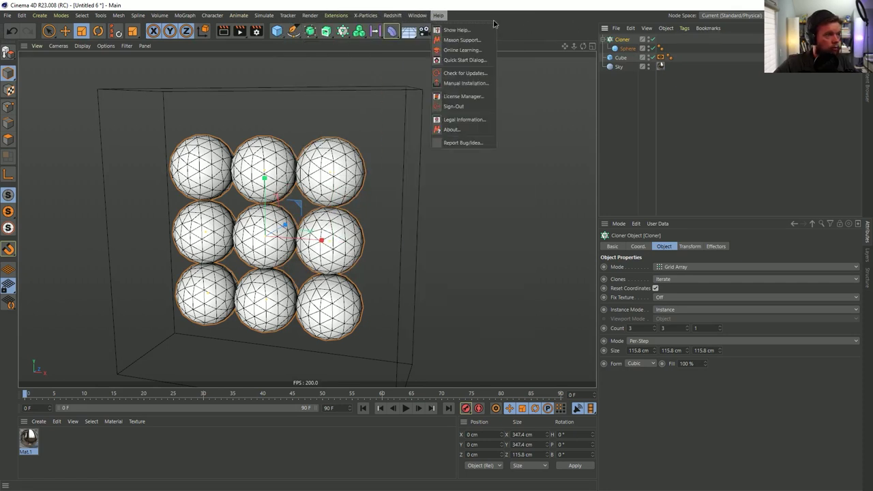
{"action": "left_click", "coordinate": [596, 47]}
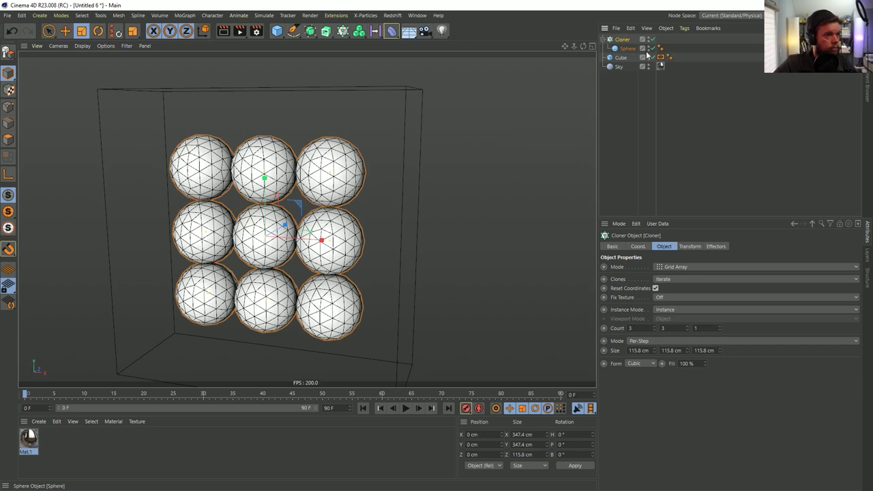
Add a Soft Body tag to the sphere inside the Cloner
{"action": "right_click", "coordinate": [626, 52]}
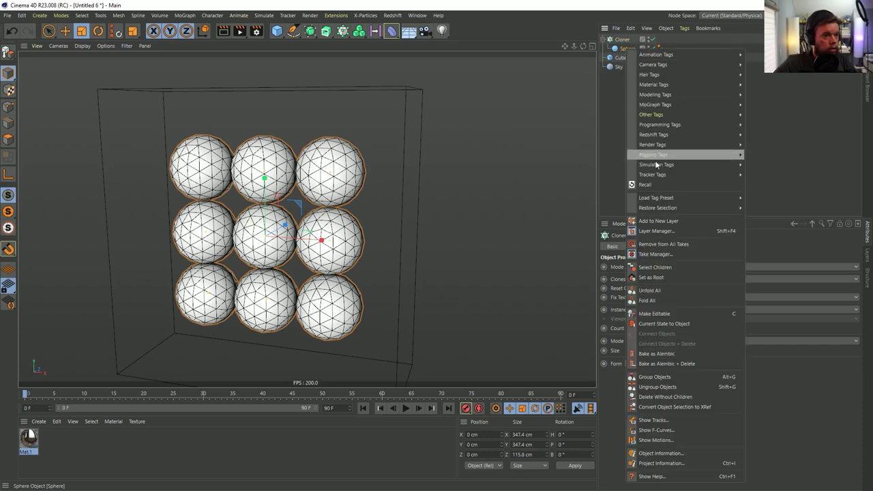
{"action": "mouse_move", "coordinate": [662, 167]}
{"action": "left_click", "coordinate": [765, 175]}
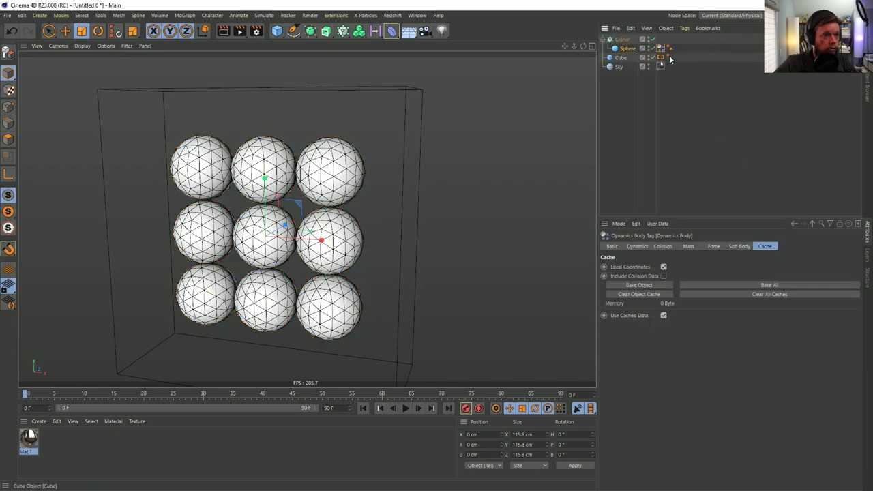
Add a Rigid Body tag to the wireframe cube
{"action": "left_click", "coordinate": [618, 59]}
{"action": "right_click", "coordinate": [618, 59]}
{"action": "mouse_move", "coordinate": [665, 162]}
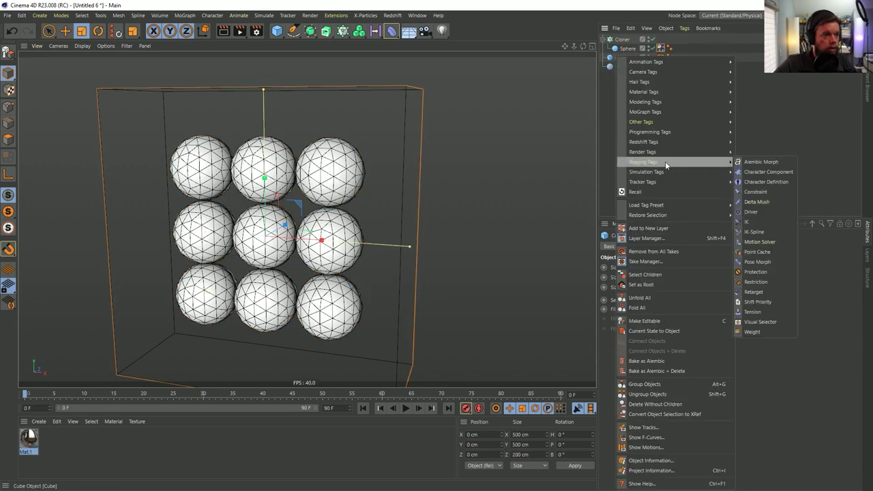
{"action": "left_click", "coordinate": [758, 172]}
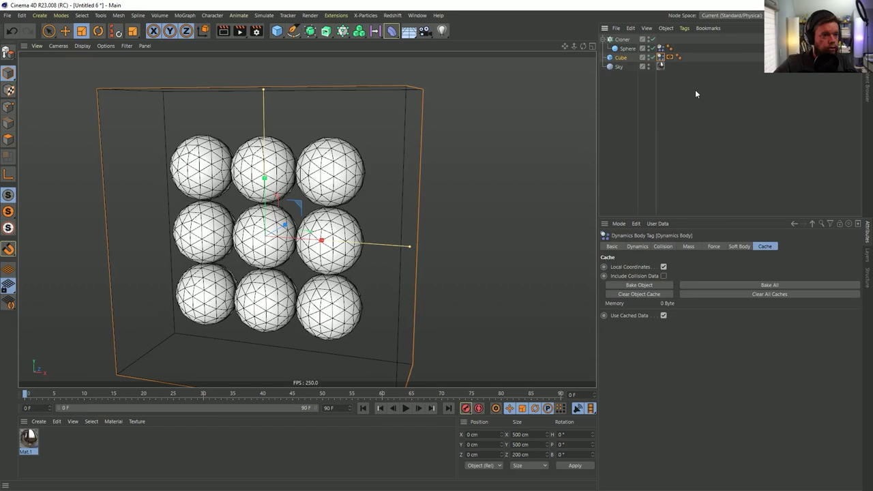
Set Dynamic to Off and the collision shape to Static Mesh on the cube's Dynamics Body tag
{"action": "left_click", "coordinate": [650, 247]}
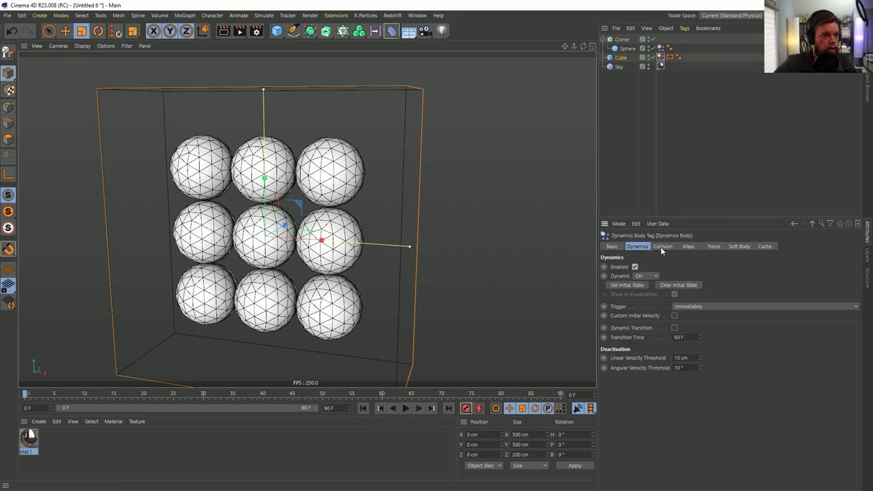
{"action": "left_click", "coordinate": [645, 275]}
{"action": "left_click", "coordinate": [641, 285]}
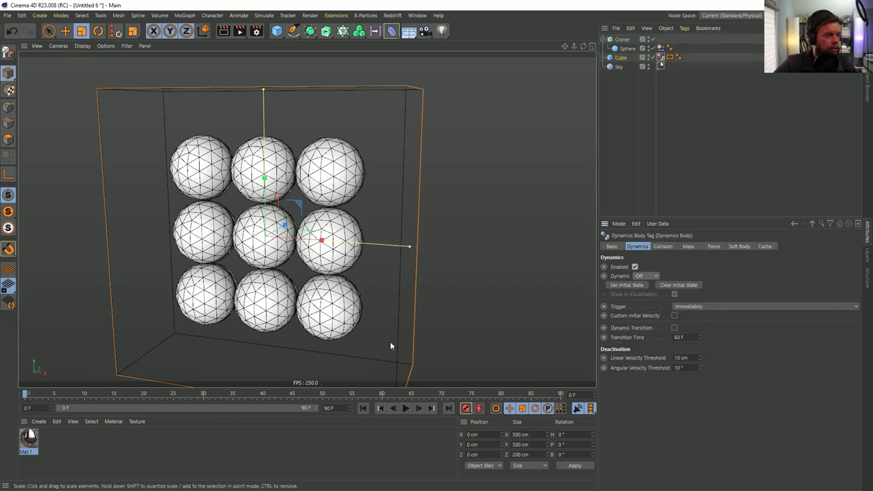
{"action": "left_click", "coordinate": [663, 247]}
{"action": "left_click", "coordinate": [676, 306]}
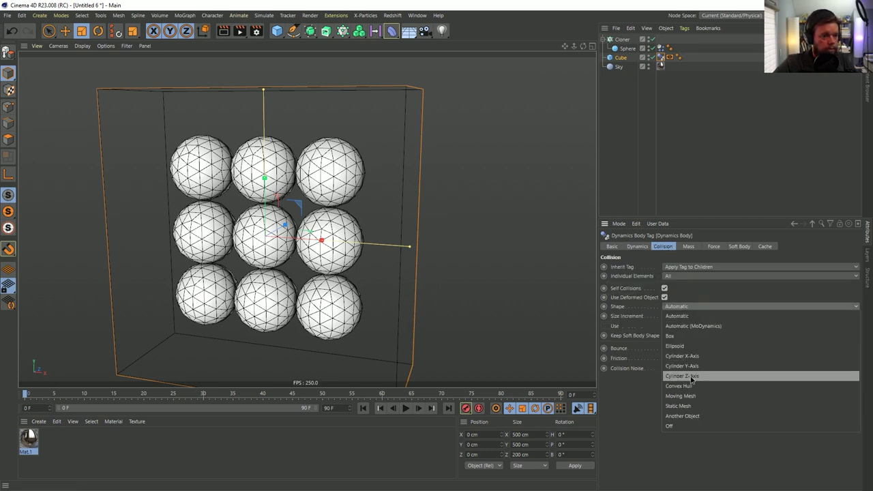
{"action": "left_click", "coordinate": [696, 406]}
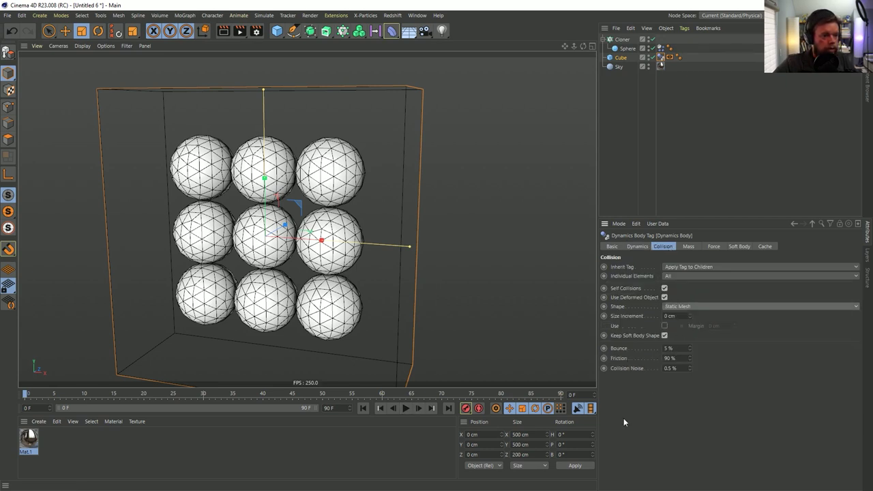
Play the simulation to check how the spheres collide inside the cube, and rewind to the first frame
{"action": "left_click", "coordinate": [405, 408]}
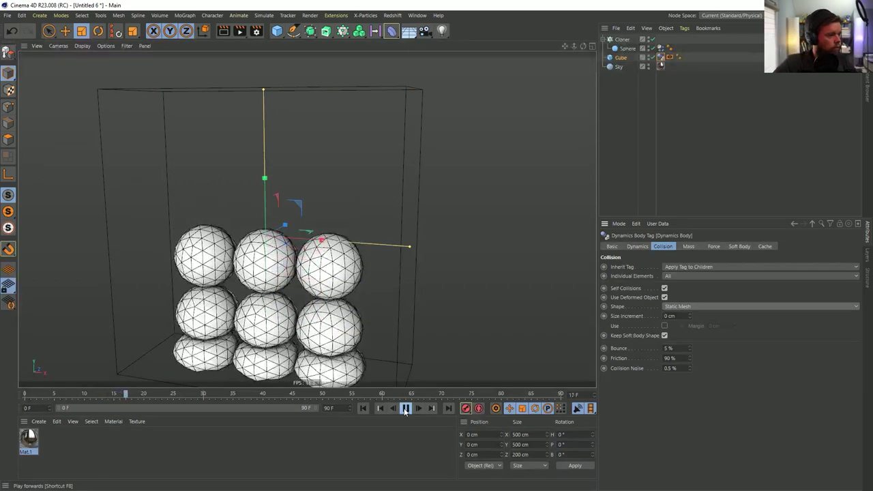
{"action": "left_click", "coordinate": [405, 407]}
{"action": "left_click", "coordinate": [362, 408]}
Set the gravity to 0 cm in the project's general dynamics settings
{"action": "key", "text": "ctrl+d"}
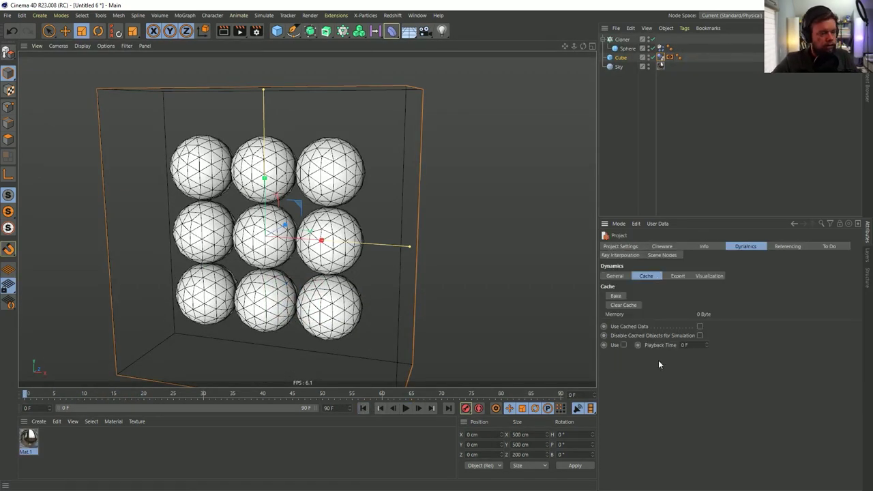
{"action": "left_click", "coordinate": [676, 276]}
{"action": "left_click", "coordinate": [614, 275]}
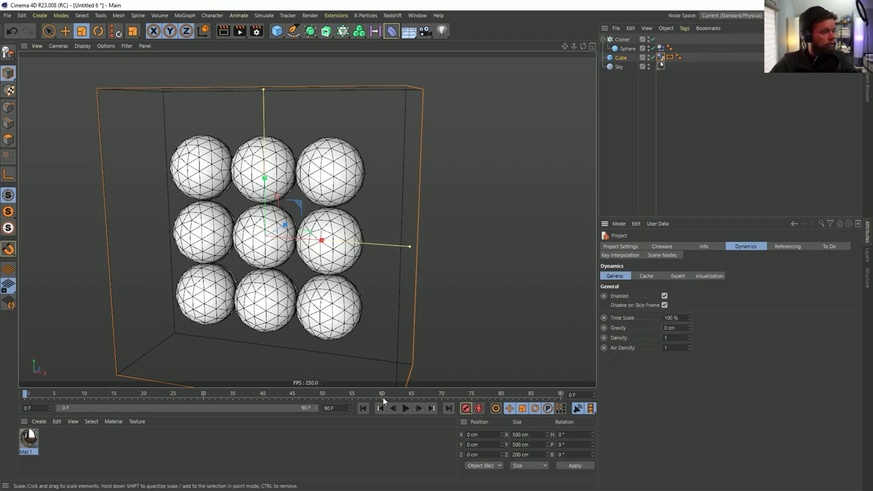
Add a Turbulence force with Strength 55 cm and Scale about 243 %, and play the simulation
{"action": "left_click", "coordinate": [264, 15]}
{"action": "mouse_move", "coordinate": [286, 54]}
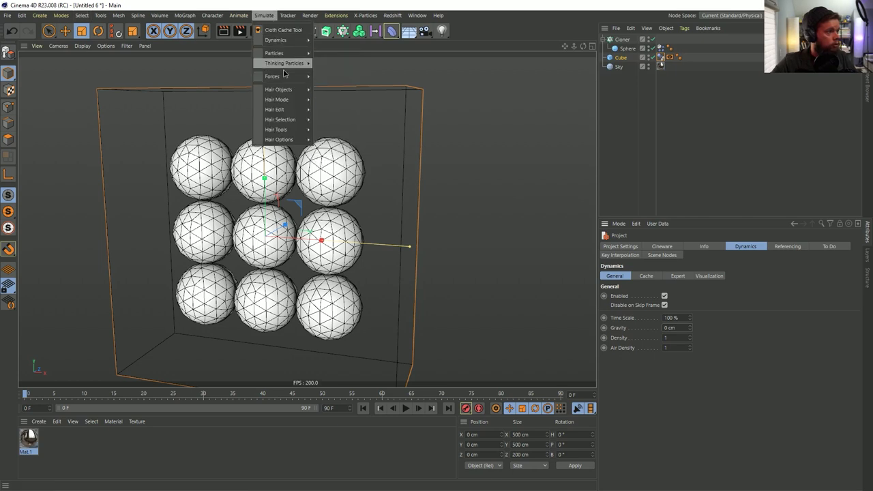
{"action": "mouse_move", "coordinate": [283, 77]}
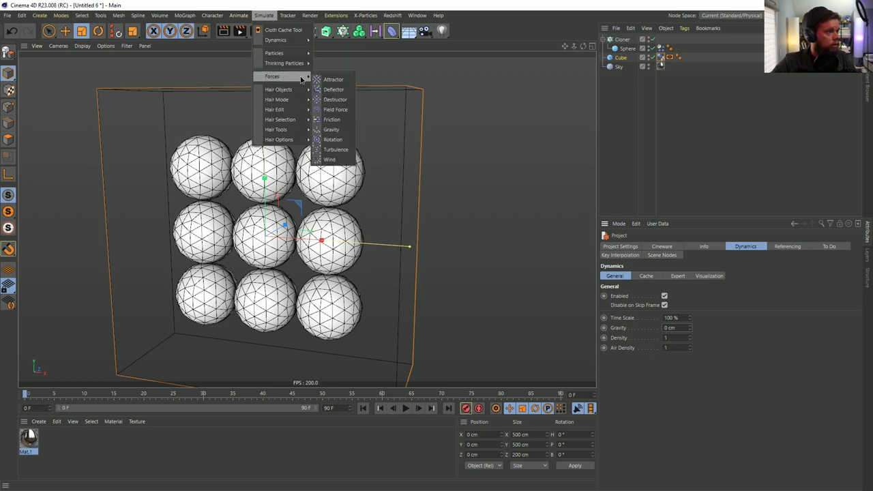
{"action": "left_click", "coordinate": [335, 149]}
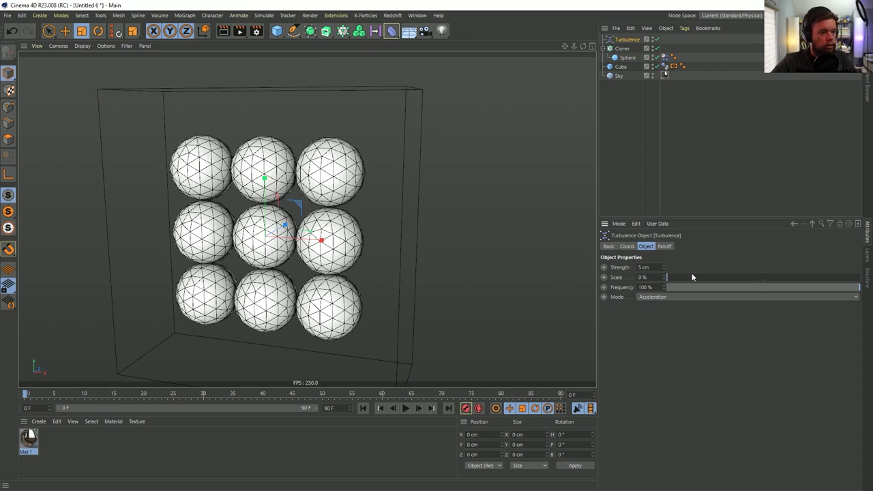
{"action": "left_click", "coordinate": [644, 267]}
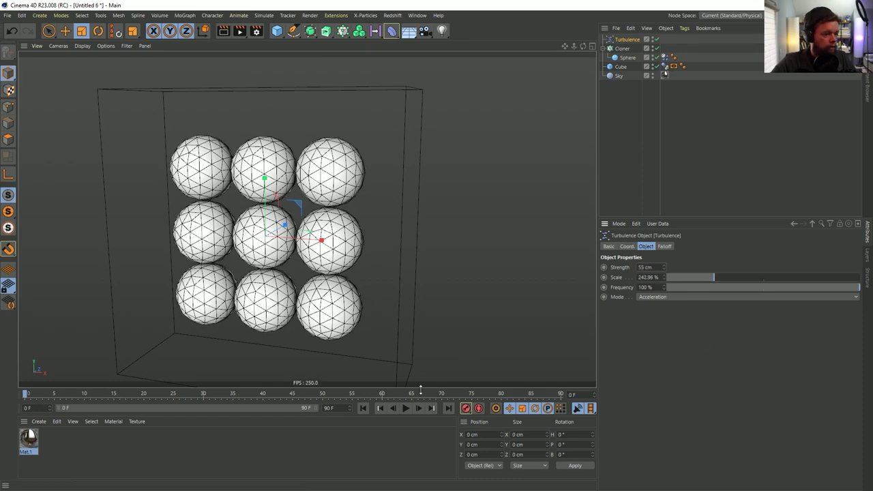
{"action": "left_click", "coordinate": [405, 407]}
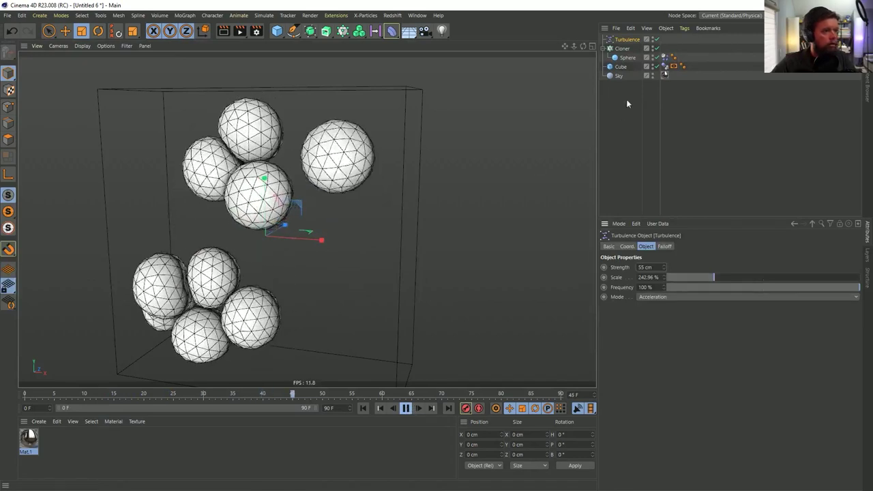
Add a Random effector to the Cloner and set its random mode to Noise
{"action": "left_click", "coordinate": [622, 49]}
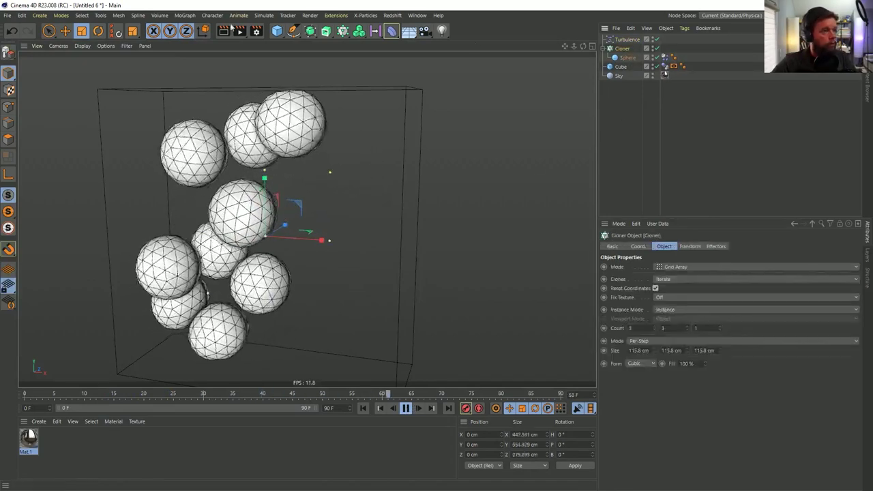
{"action": "left_click", "coordinate": [310, 15]}
{"action": "mouse_move", "coordinate": [346, 15]}
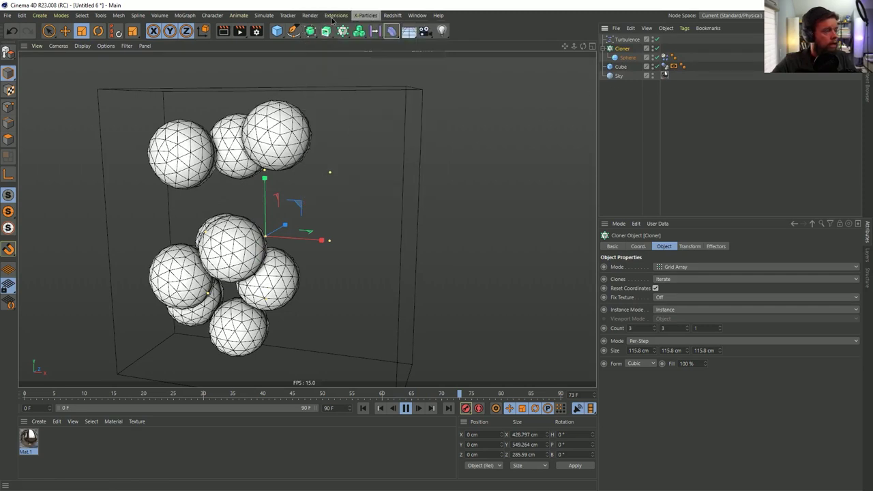
{"action": "mouse_move", "coordinate": [318, 16]}
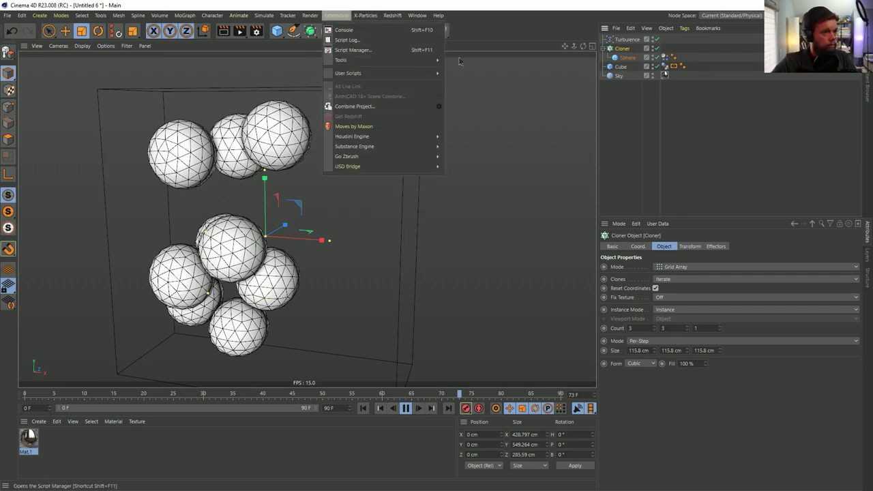
{"action": "left_click", "coordinate": [354, 128]}
{"action": "left_click_drag", "start_coordinate": [342, 31], "coordinate": [559, 60]}
{"action": "left_click", "coordinate": [672, 298]}
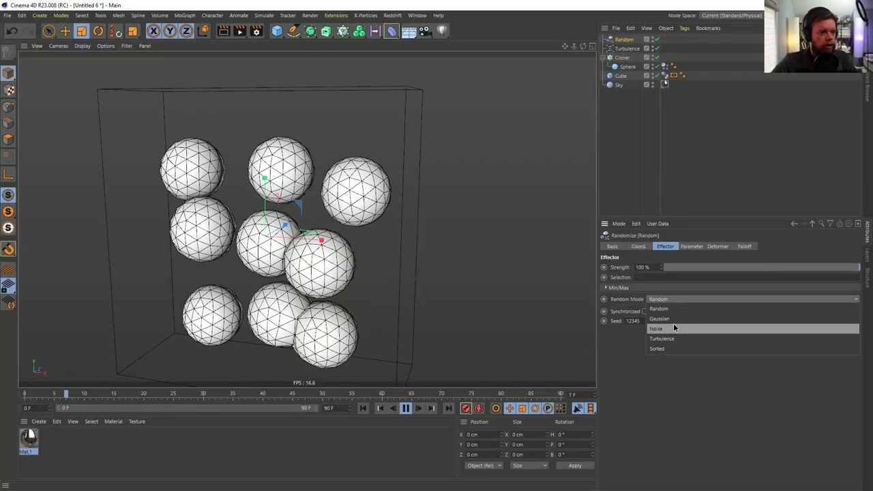
{"action": "left_click", "coordinate": [673, 328]}
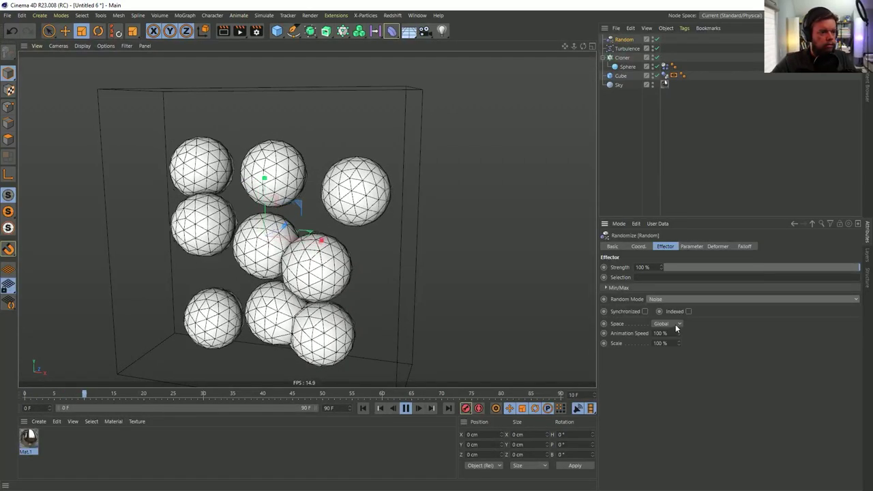
Make the Random effector affect scale instead of position, with Uniform Scale enabled and a scale value of 1
{"action": "left_click", "coordinate": [691, 246]}
{"action": "left_click", "coordinate": [636, 285]}
{"action": "left_click", "coordinate": [674, 285]}
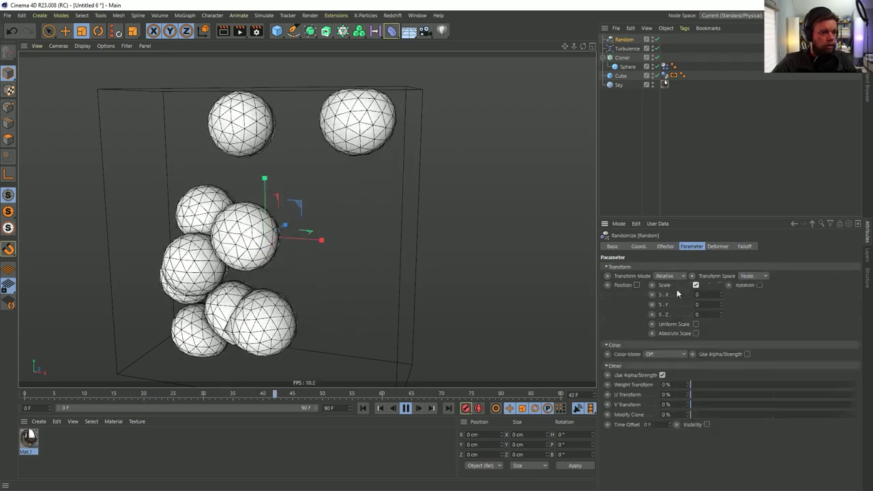
{"action": "left_click", "coordinate": [697, 322]}
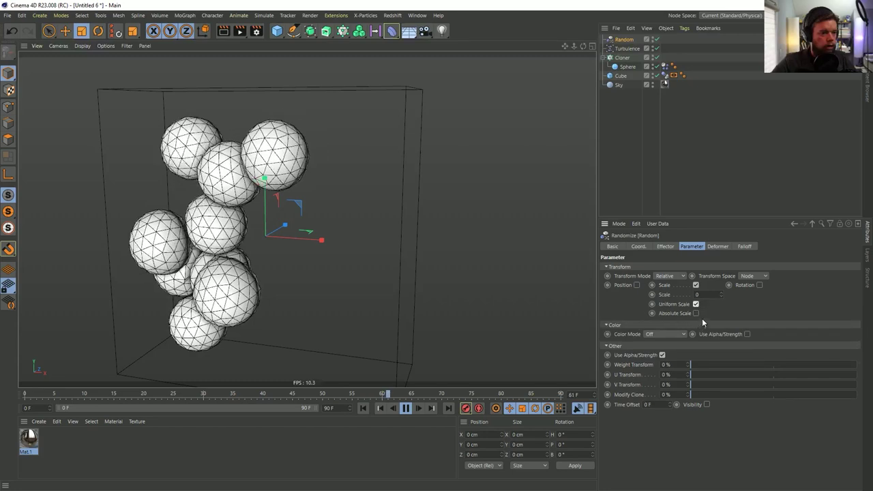
{"action": "left_click", "coordinate": [702, 294]}
{"action": "type", "text": "1"}
{"action": "key", "text": "Return"}
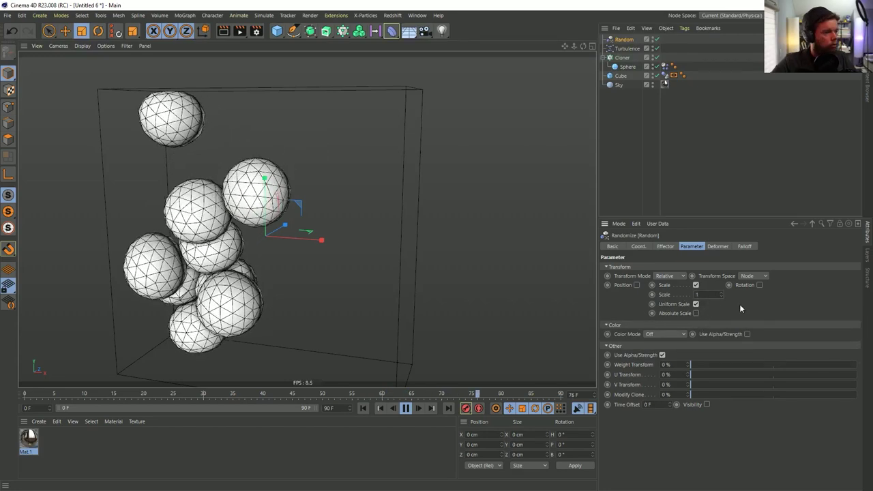
Set the Random effector's noise Scale to 1000 % and Animation Speed to 11 %
{"action": "left_click", "coordinate": [665, 247]}
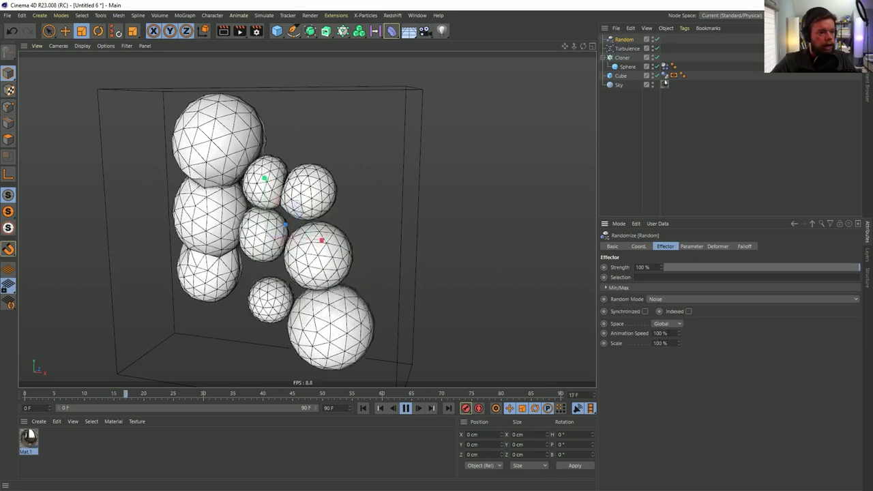
{"action": "type", "text": "1000"}
{"action": "key", "text": "Return"}
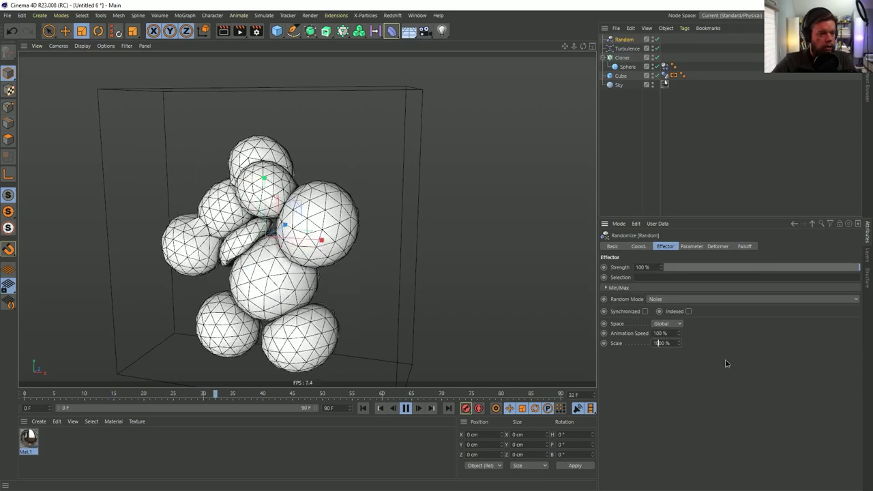
{"action": "double_click", "coordinate": [672, 333]}
{"action": "type", "text": "11"}
{"action": "key", "text": "Return"}
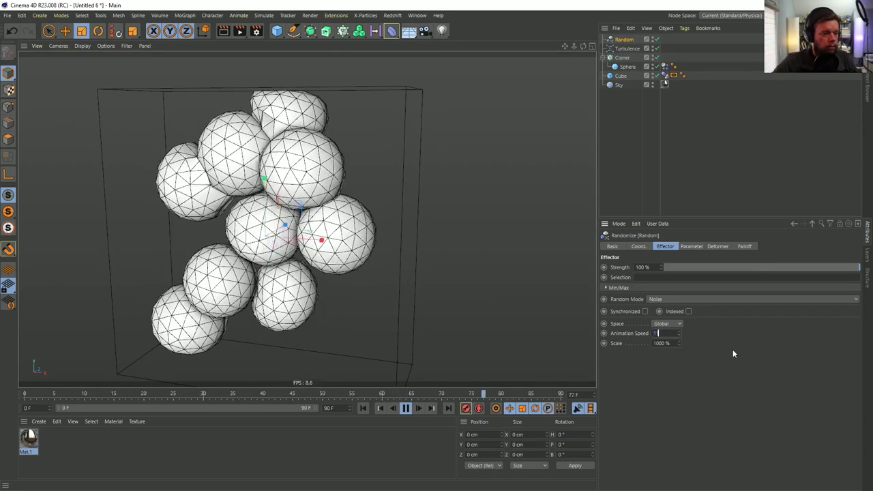
Replay the simulation from the first frame and set the Random effector's Animation Speed to 25 %
{"action": "left_click", "coordinate": [364, 407]}
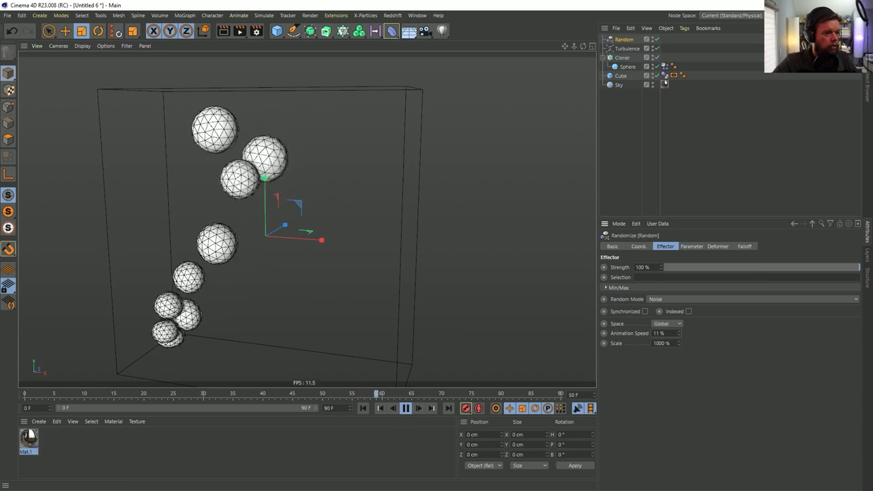
{"action": "left_click", "coordinate": [658, 333]}
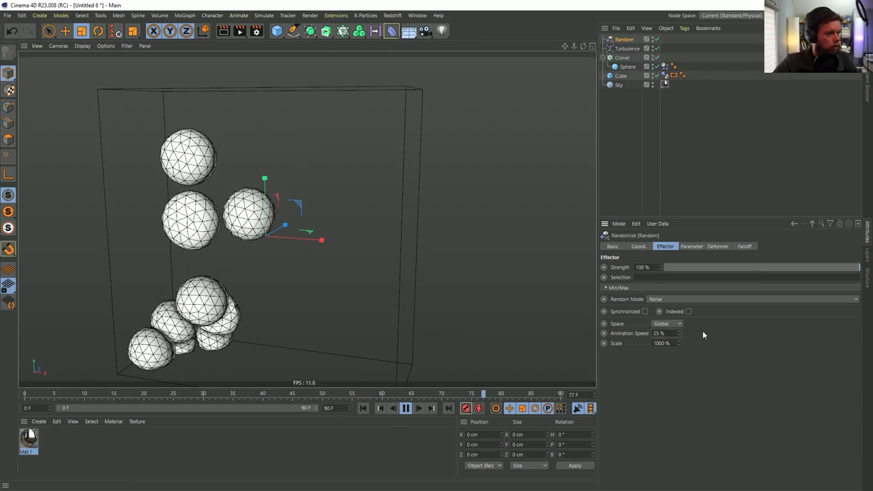
Enable Absolute Scale for the Random effector and restart the simulation from the first frame
{"action": "left_click", "coordinate": [689, 247]}
{"action": "left_click", "coordinate": [696, 313]}
{"action": "left_click", "coordinate": [362, 407]}
{"action": "left_click", "coordinate": [393, 408]}
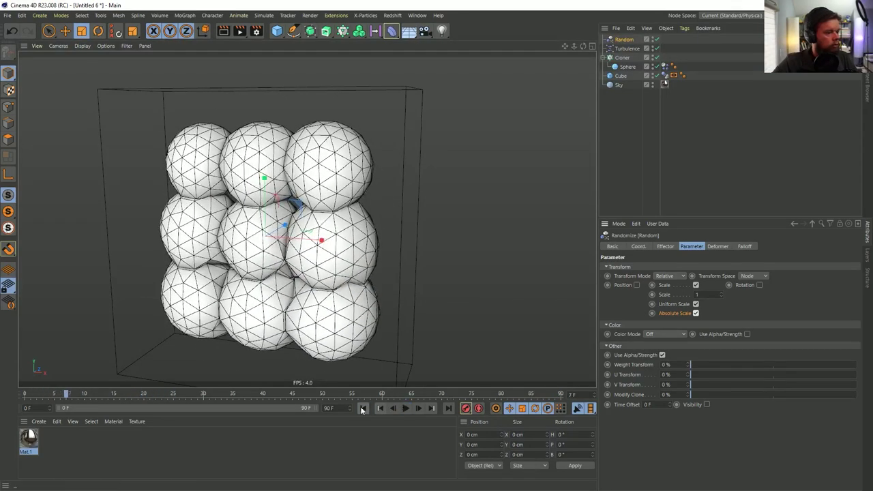
Keyframe the Random effector's Strength at 0 % on frame 0 and at 100 % on frame 10
{"action": "left_click", "coordinate": [667, 247]}
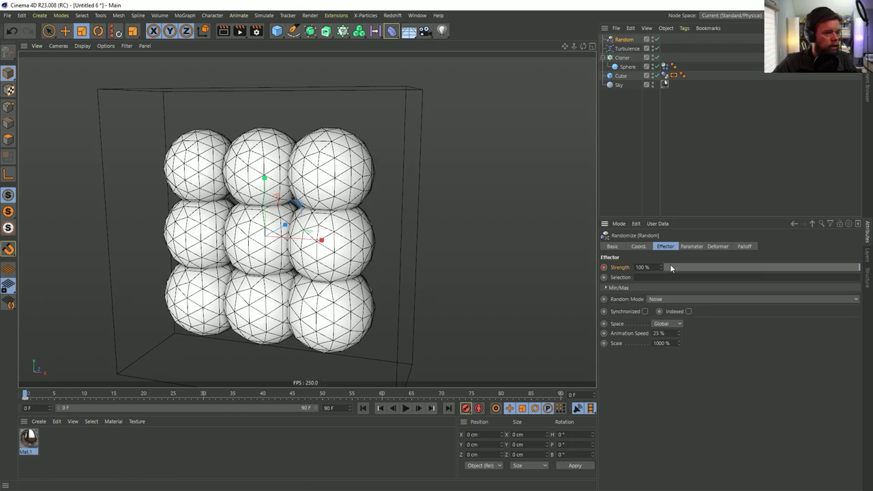
{"action": "left_click_drag", "start_coordinate": [678, 267], "coordinate": [655, 270]}
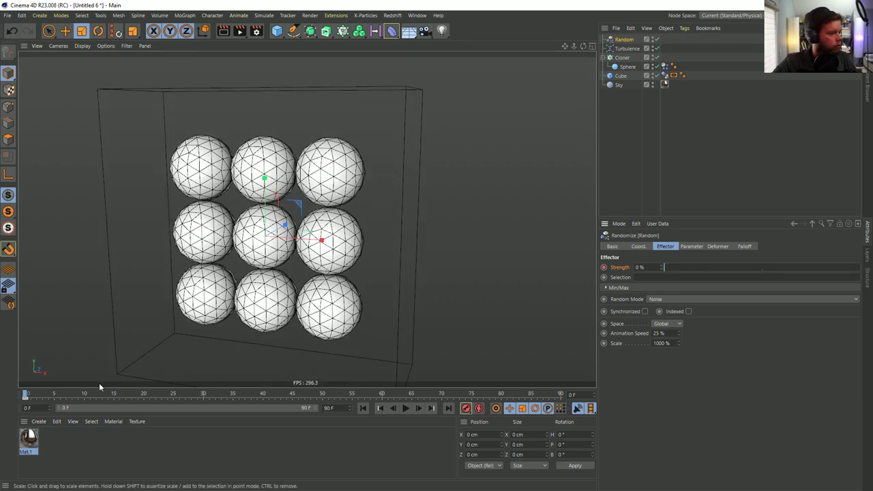
{"action": "left_click_drag", "start_coordinate": [678, 269], "coordinate": [860, 270]}
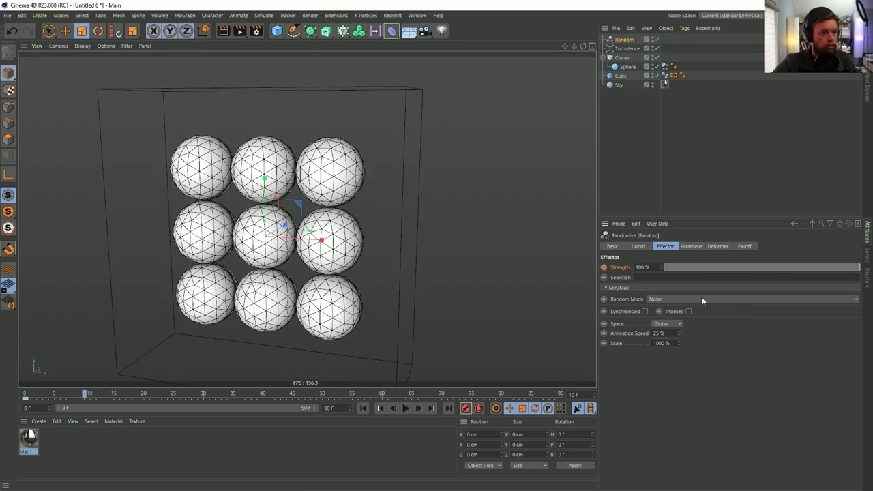
{"action": "left_click", "coordinate": [604, 267]}
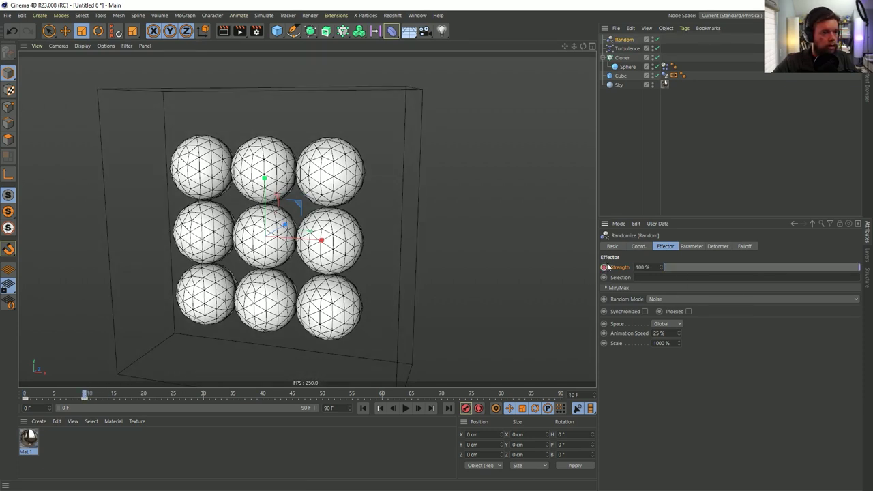
Replay the simulation from the first frame and set the Random effector's noise Scale to 200 %
{"action": "left_click", "coordinate": [363, 408]}
{"action": "left_click", "coordinate": [405, 408]}
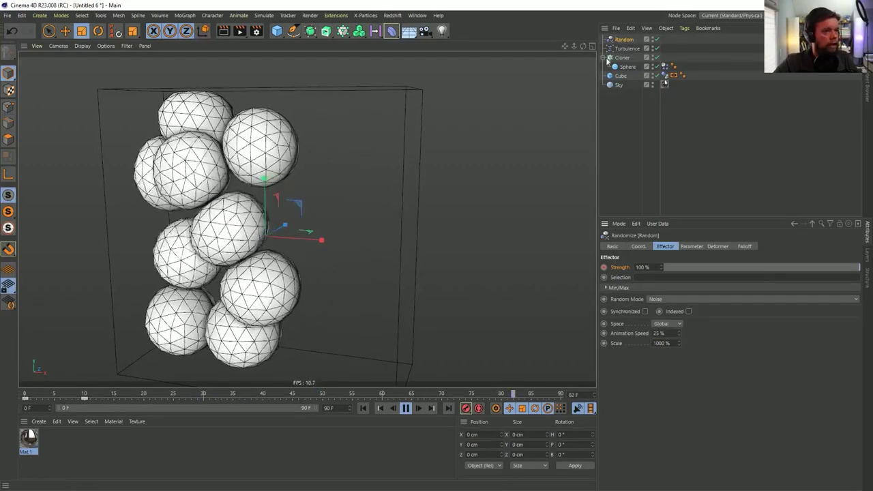
{"action": "double_click", "coordinate": [659, 343]}
{"action": "type", "text": "200"}
{"action": "key", "text": "Return"}
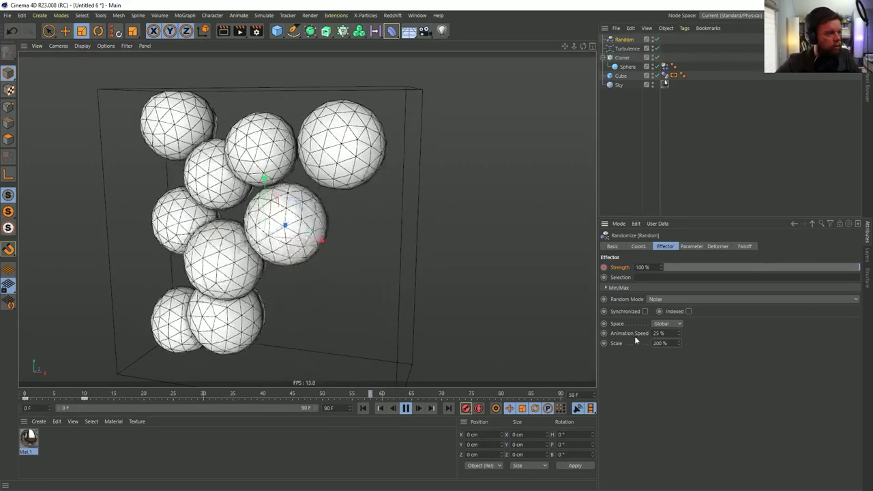
Set the Random effector's transform Scale to 2, review the running simulation, and rewind to the first frame
{"action": "left_click", "coordinate": [697, 247]}
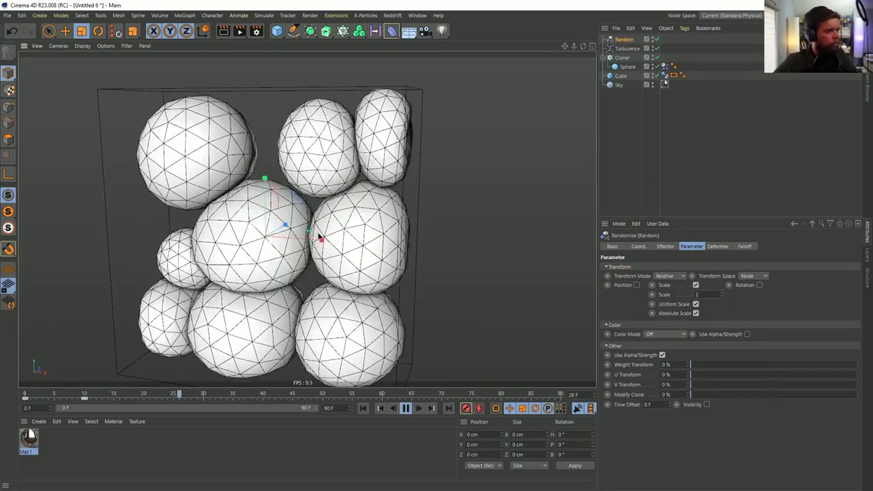
{"action": "left_click_drag", "start_coordinate": [218, 238], "coordinate": [409, 367], "text": "alt"}
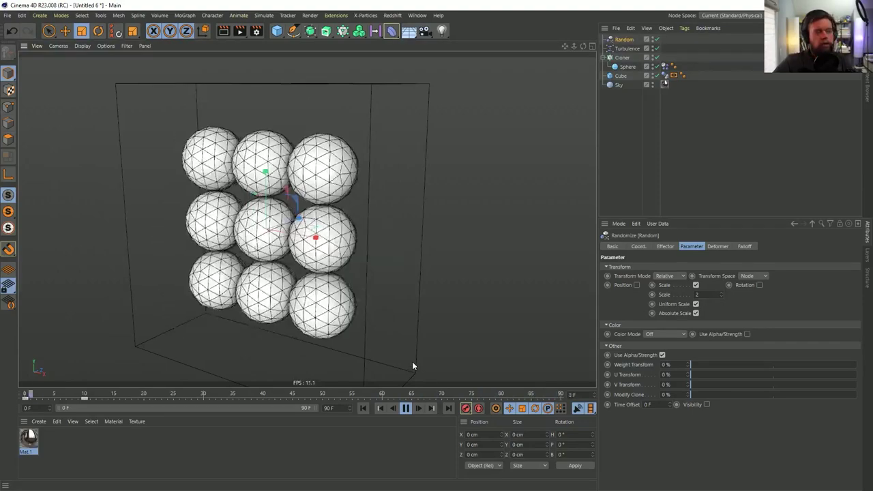
{"action": "left_click_drag", "start_coordinate": [385, 322], "coordinate": [321, 307], "text": "alt"}
{"action": "left_click", "coordinate": [406, 408]}
{"action": "left_click", "coordinate": [362, 408]}
{"action": "left_click_drag", "start_coordinate": [372, 382], "coordinate": [610, 5], "text": "alt"}
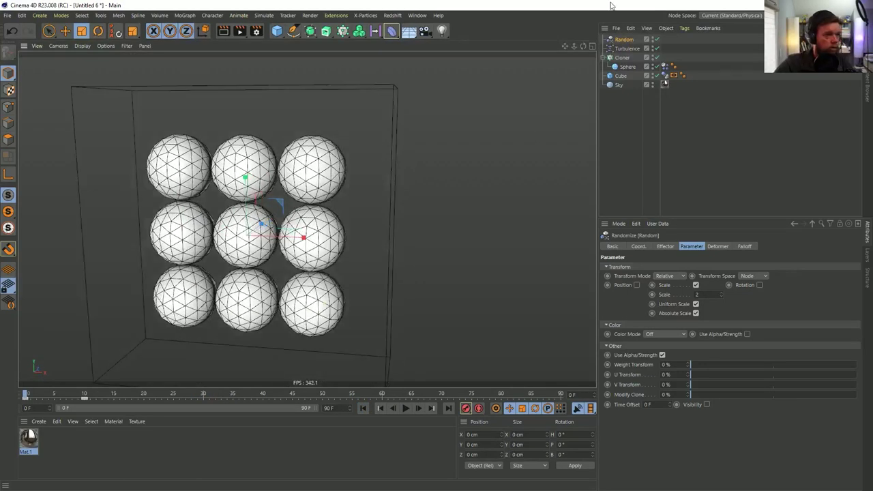
{"action": "left_click", "coordinate": [623, 57]}
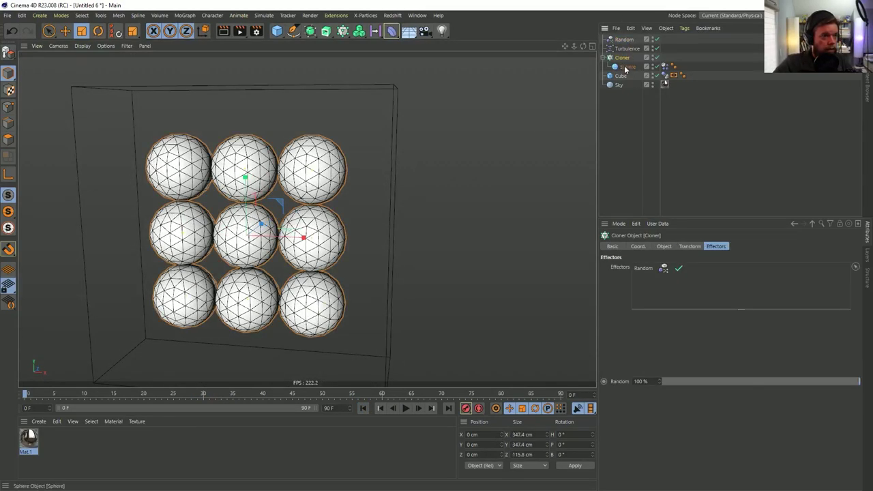
{"action": "left_click", "coordinate": [623, 40]}
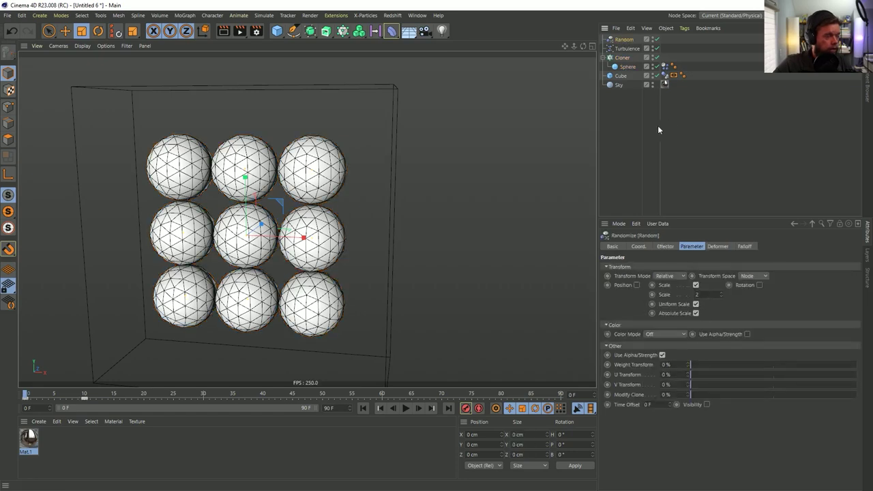
{"action": "left_click_drag", "start_coordinate": [457, 183], "coordinate": [437, 194], "text": "alt"}
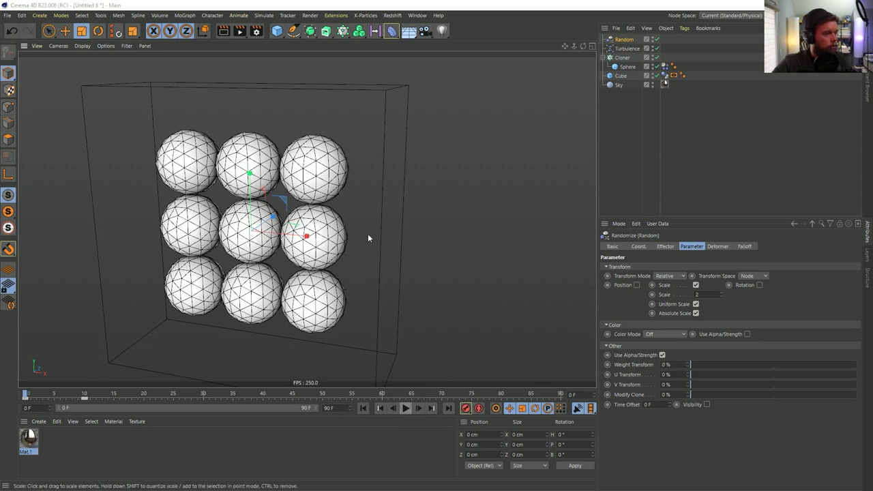
Save the scene as [3a]BlobbyWindow.c4d in the SceneFiles folder
{"action": "key", "text": "ctrl+s"}
{"action": "left_click", "coordinate": [176, 88]}
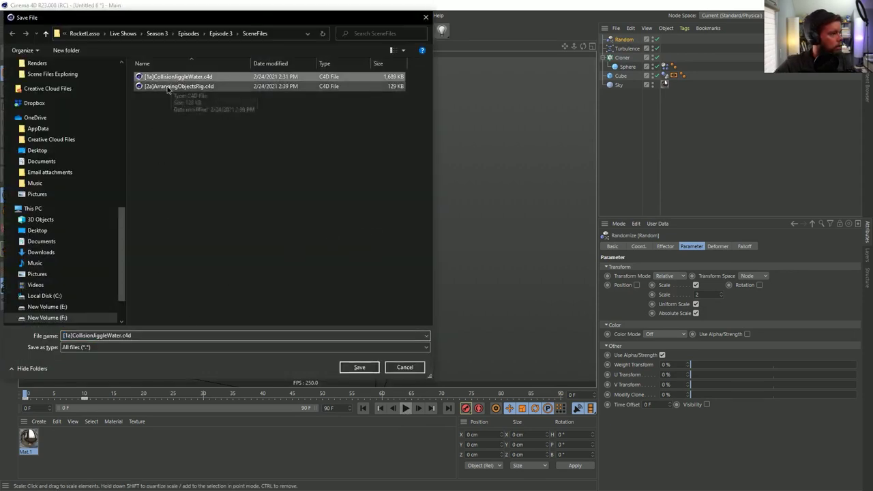
{"action": "left_click", "coordinate": [67, 335]}
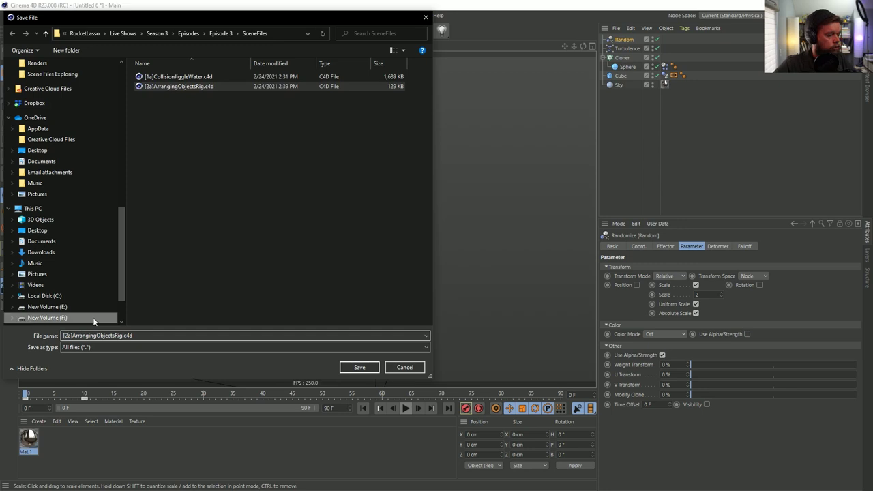
{"action": "key", "text": "BackSpace"}
{"action": "type", "text": "3"}
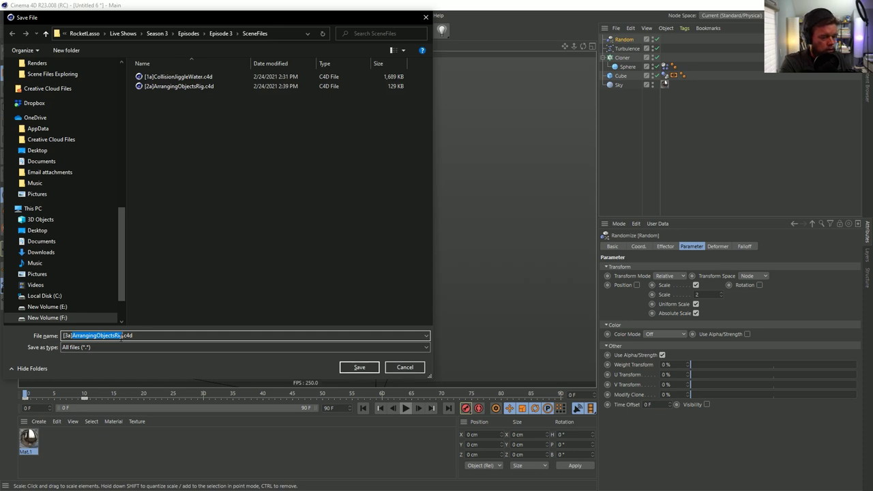
{"action": "type", "text": "BlobbyWindow"}
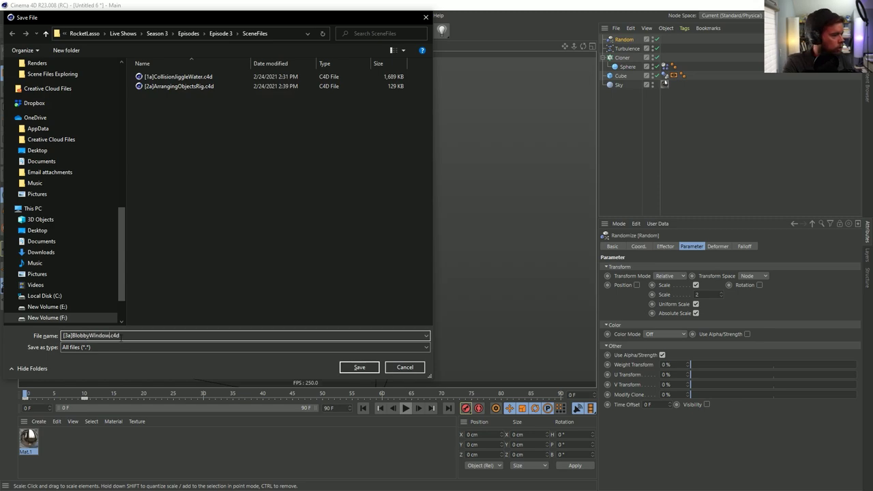
{"action": "key", "text": "Return"}
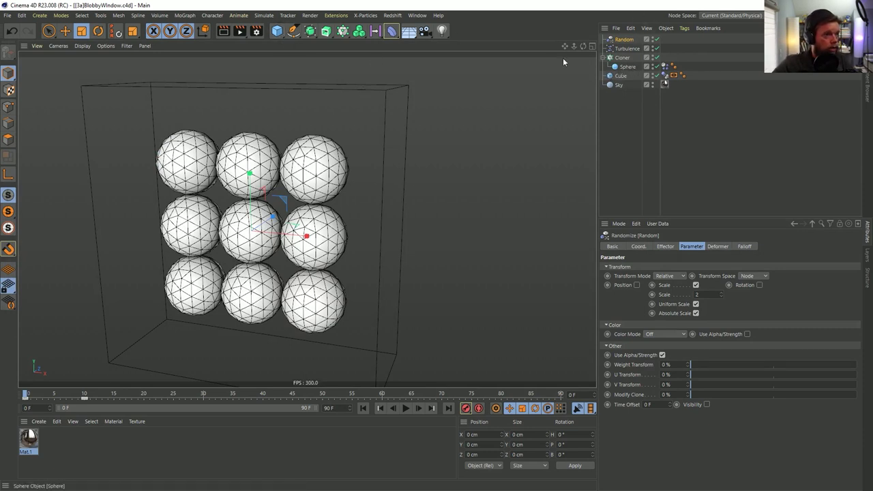
Add a cube, scale it down to about 24.4 cm per side, and make it a child of the Sphere
{"action": "left_click", "coordinate": [277, 31]}
{"action": "key", "text": "t"}
{"action": "left_click_drag", "start_coordinate": [293, 244], "coordinate": [141, 273]}
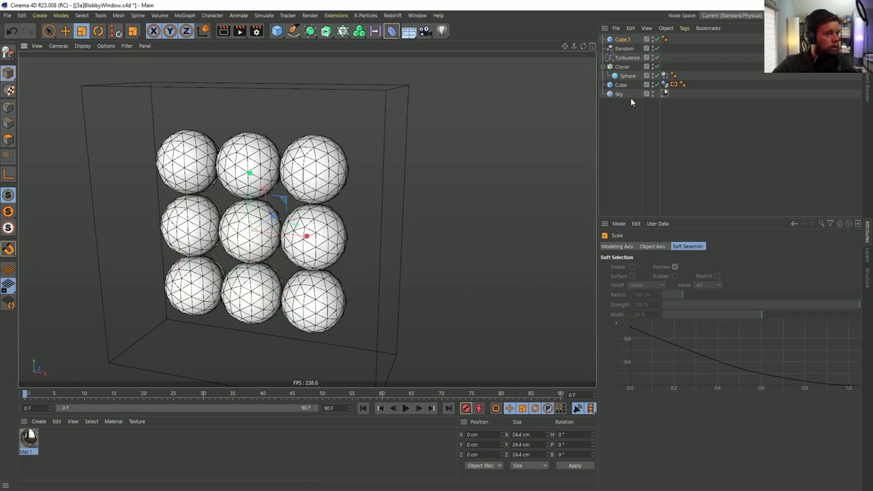
{"action": "left_click_drag", "start_coordinate": [626, 40], "coordinate": [626, 73]}
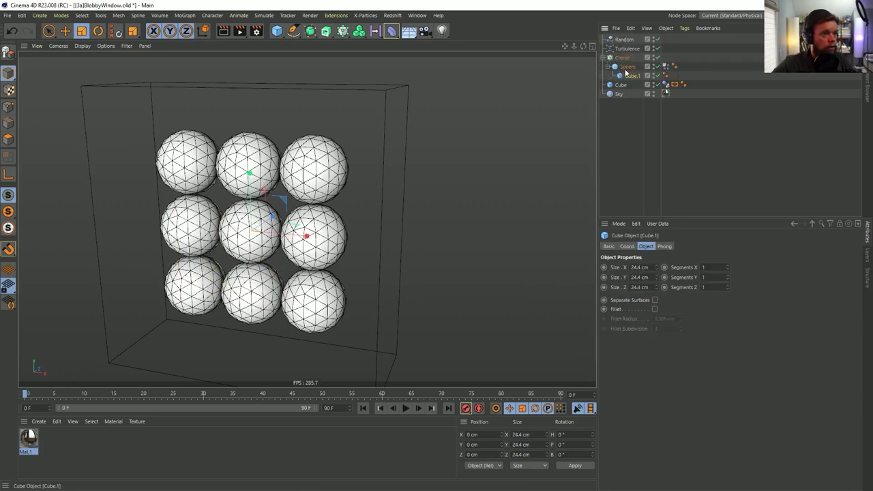
Replace the soft-body dynamics tag copied onto the small cube with a Rigid Body tag
{"action": "left_click", "coordinate": [674, 75]}
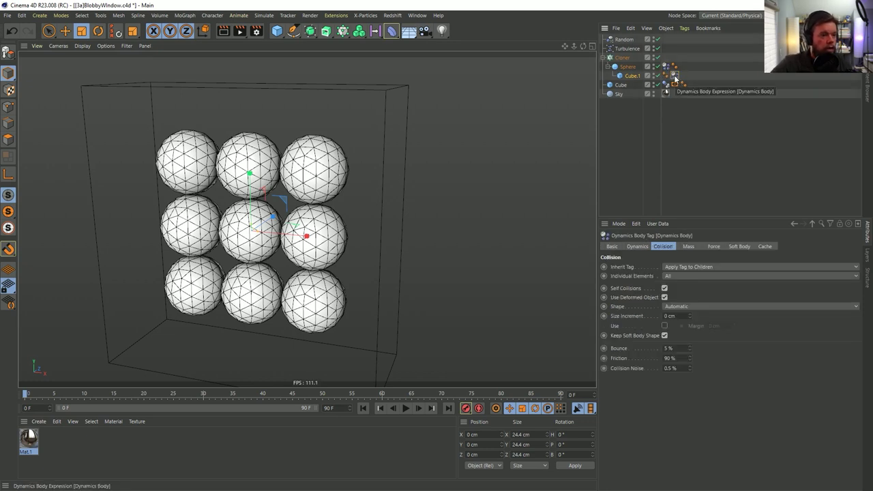
{"action": "left_click", "coordinate": [738, 247]}
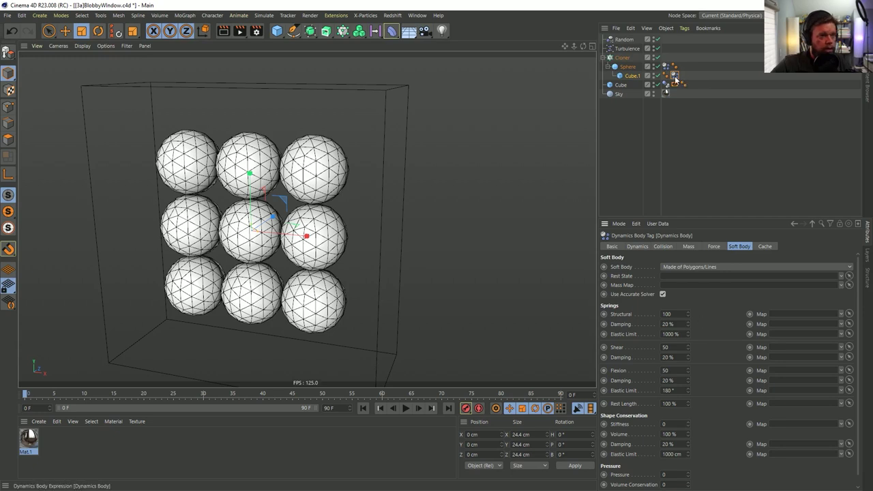
{"action": "right_click", "coordinate": [635, 80]}
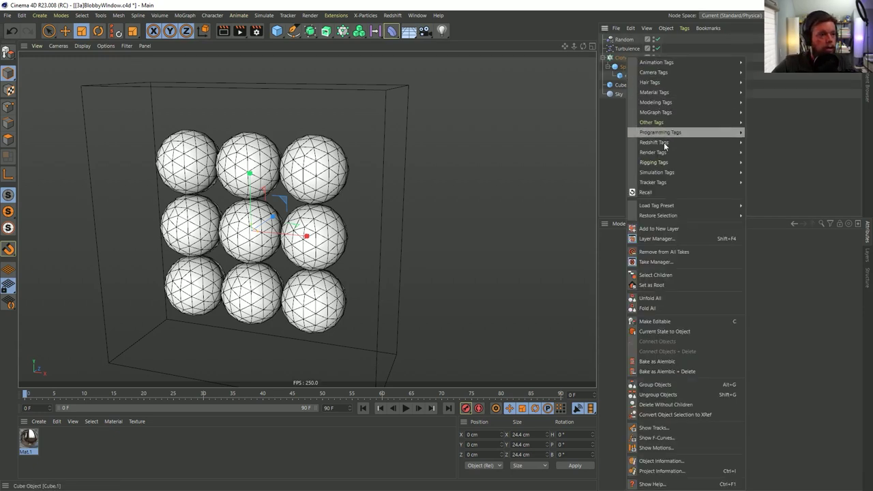
{"action": "mouse_move", "coordinate": [663, 168]}
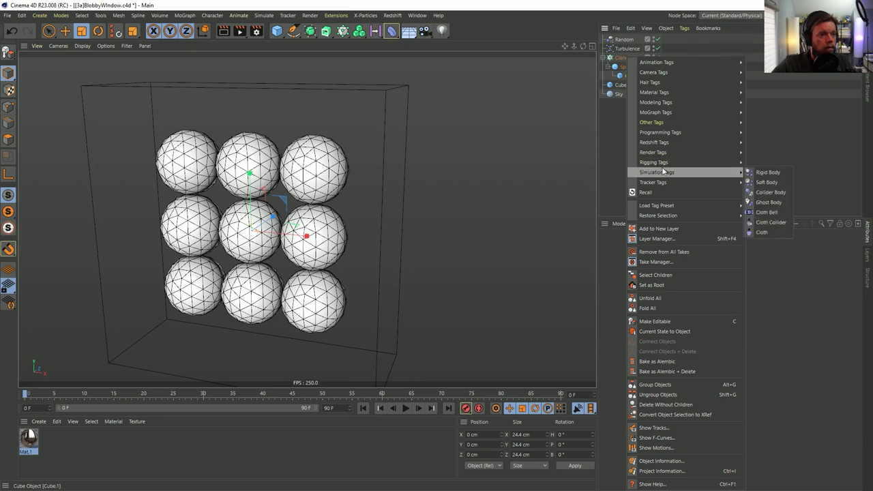
{"action": "left_click", "coordinate": [766, 181]}
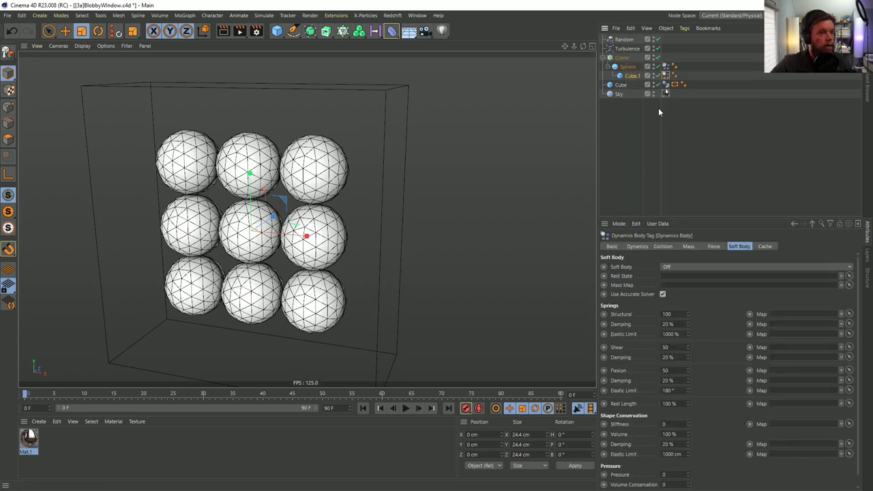
Copy the wireframe Display tag to the Sphere and the small cube, and set the small cube's shading mode to Gouraud Shading
{"action": "left_click_drag", "start_coordinate": [683, 66], "coordinate": [684, 66], "text": "ctrl"}
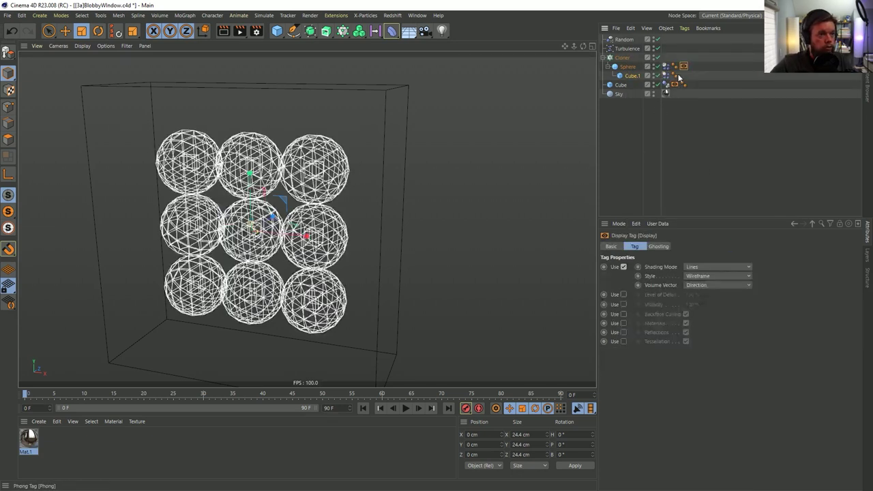
{"action": "left_click", "coordinate": [716, 266]}
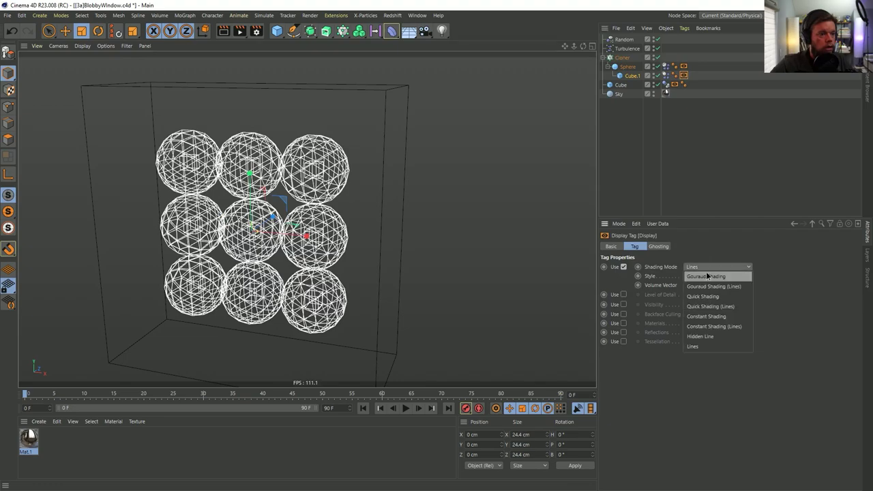
{"action": "left_click", "coordinate": [709, 277]}
Play the simulation to check how the small cubes move inside the spheres, and rewind to the first frame
{"action": "left_click", "coordinate": [406, 408]}
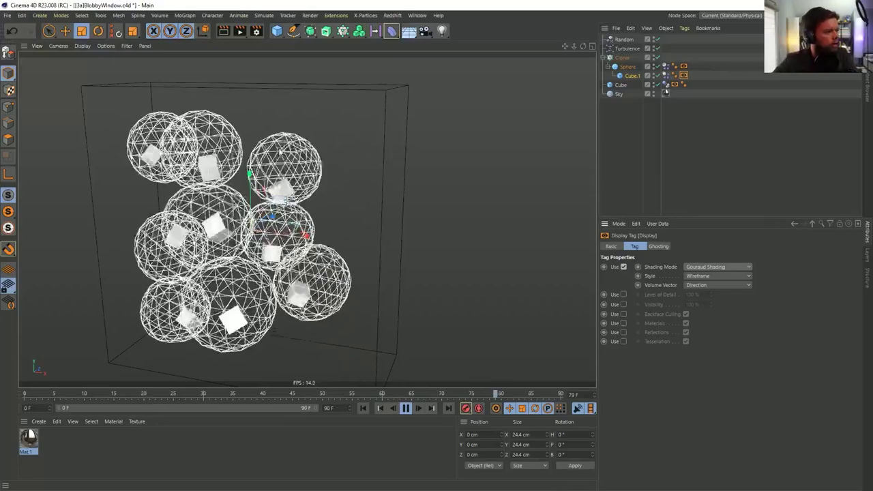
{"action": "left_click", "coordinate": [405, 408]}
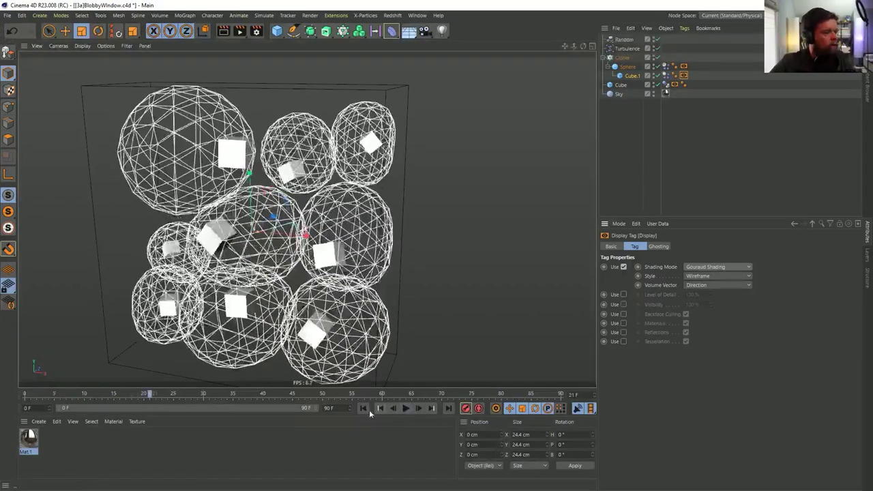
{"action": "left_click", "coordinate": [363, 407]}
Add a Gravity force object to the scene
{"action": "left_click", "coordinate": [654, 77]}
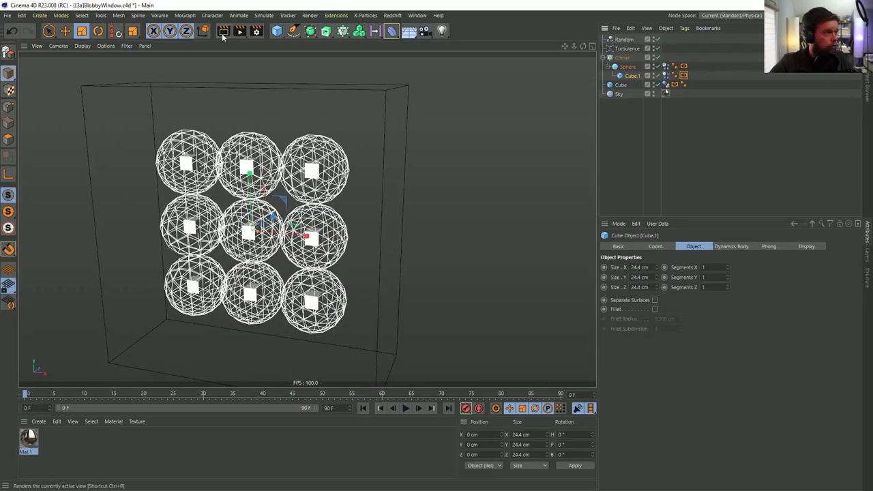
{"action": "left_click", "coordinate": [274, 16]}
{"action": "mouse_move", "coordinate": [289, 91]}
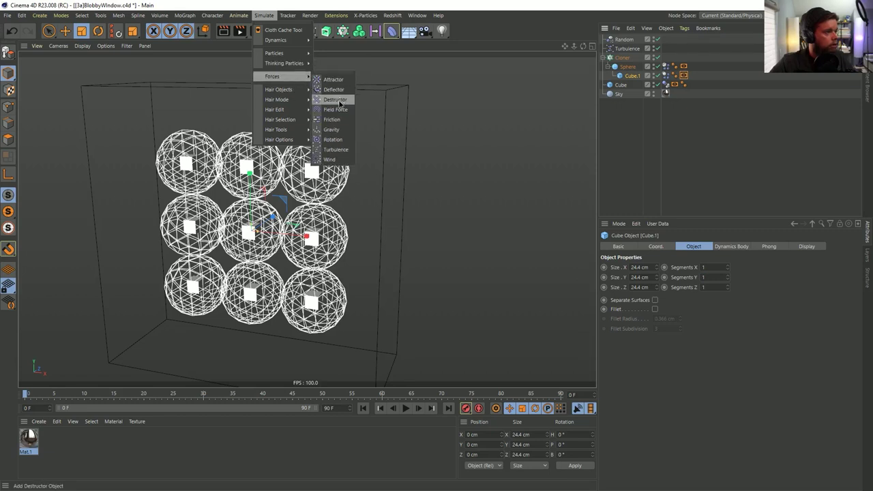
{"action": "left_click", "coordinate": [331, 130]}
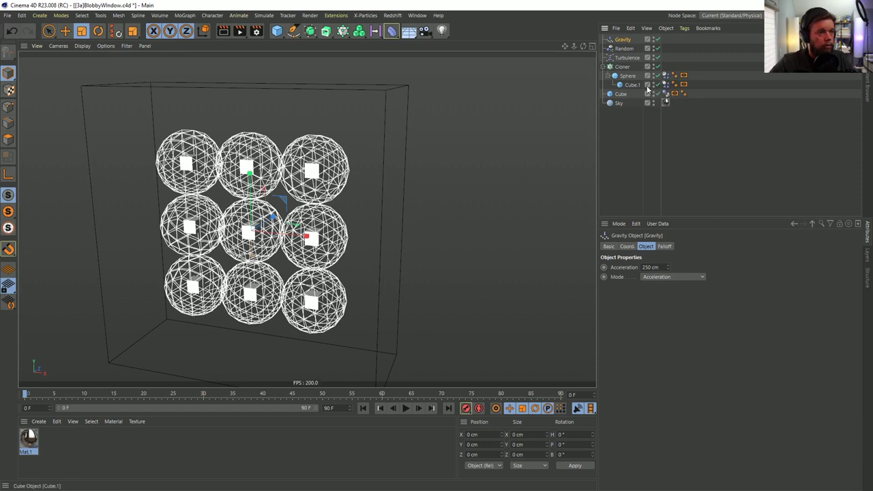
Set the Force Mode of the Sphere's Dynamics Body tag to Include and add Turbulence to its force list
{"action": "left_click", "coordinate": [665, 76]}
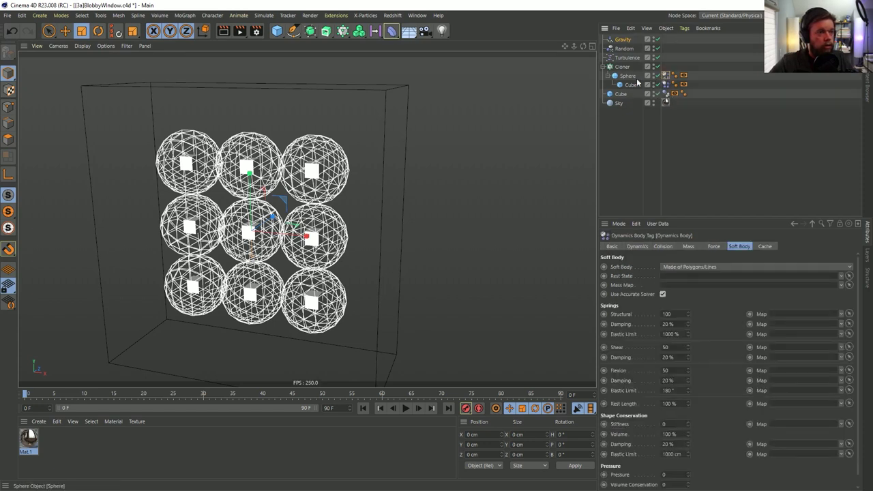
{"action": "left_click", "coordinate": [713, 247]}
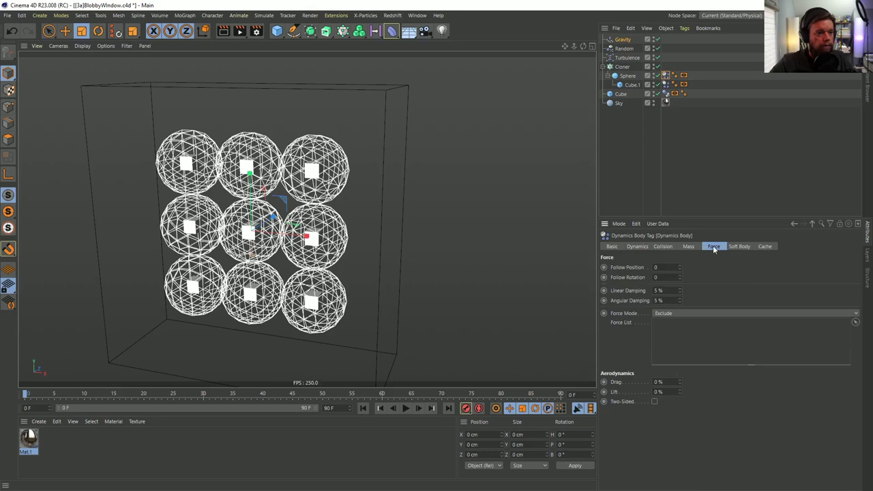
{"action": "left_click", "coordinate": [679, 315]}
{"action": "left_click", "coordinate": [678, 325]}
{"action": "left_click_drag", "start_coordinate": [631, 58], "coordinate": [689, 336]}
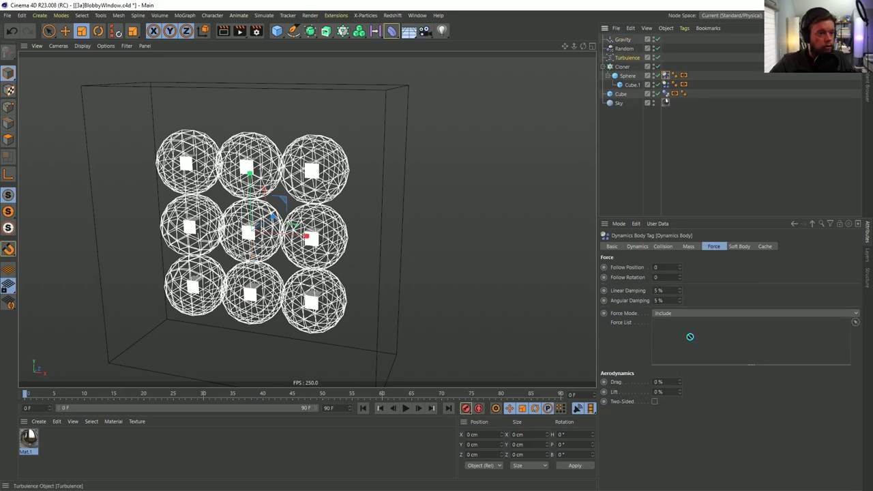
Play the simulation, extend the animation's end frame to 222, and rewind to the first frame
{"action": "left_click", "coordinate": [406, 408]}
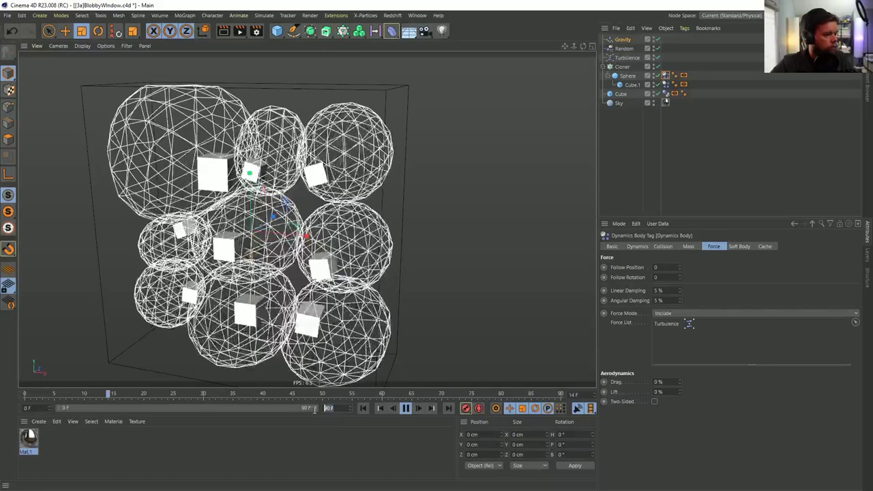
{"action": "type", "text": "22"}
{"action": "key", "text": "Return"}
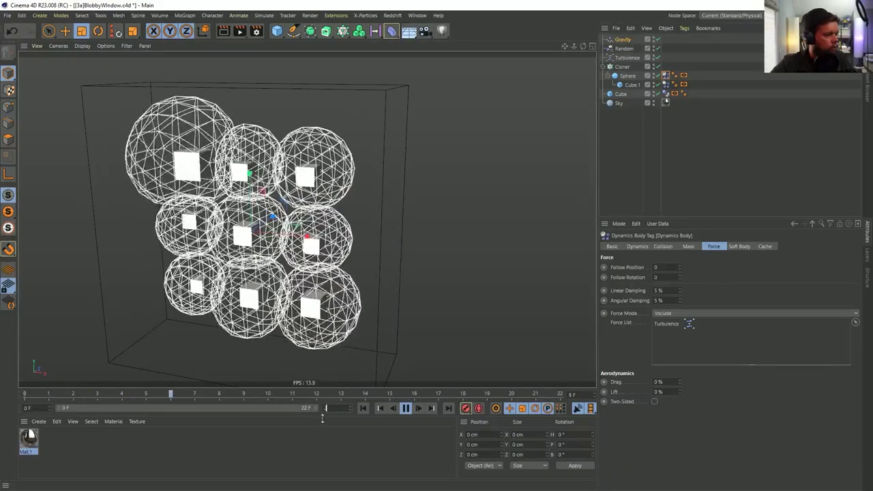
{"action": "type", "text": "222"}
{"action": "key", "text": "Return"}
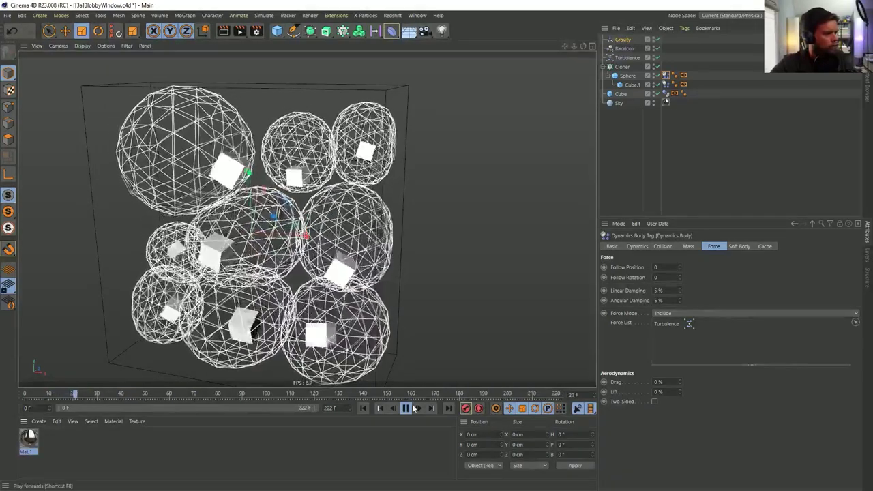
{"action": "left_click", "coordinate": [406, 407]}
{"action": "left_click", "coordinate": [363, 408]}
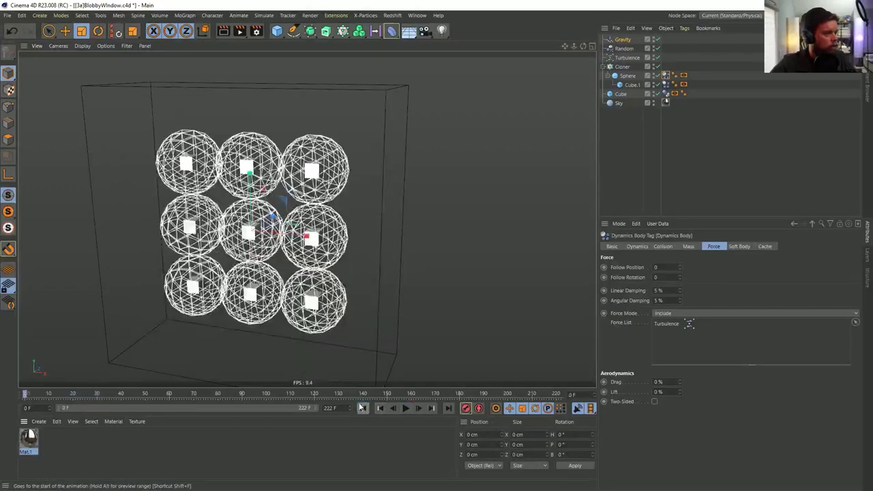
Duplicate the small cube under the Sphere and move the copy to about -26 cm in X, beside the original
{"action": "left_click_drag", "start_coordinate": [228, 180], "coordinate": [232, 175], "text": "alt"}
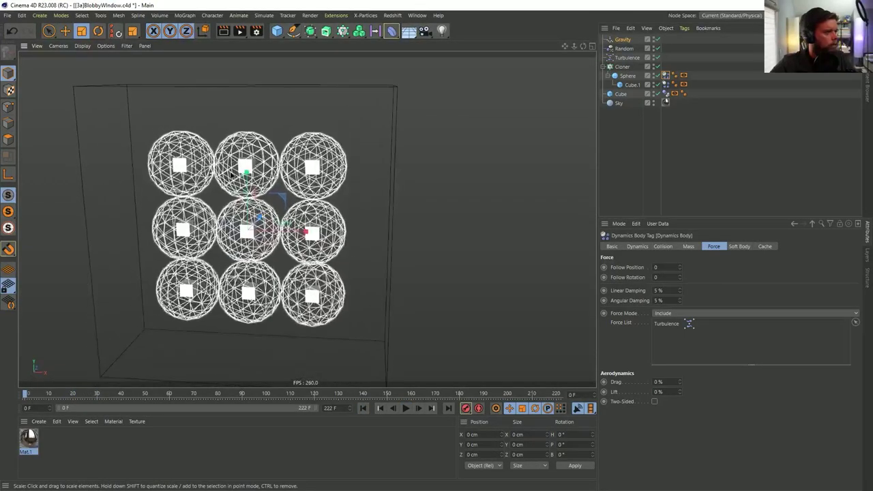
{"action": "left_click", "coordinate": [631, 85]}
{"action": "left_click_drag", "start_coordinate": [632, 85], "coordinate": [631, 86], "text": "ctrl"}
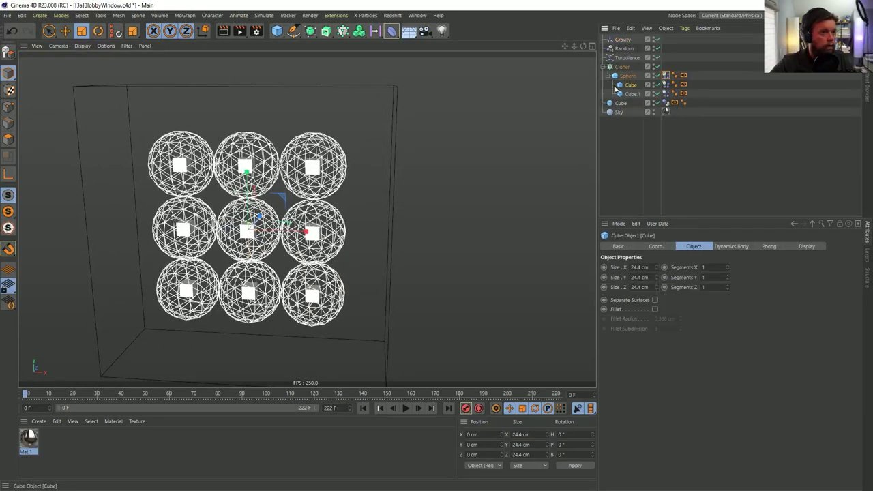
{"action": "key", "text": "e"}
{"action": "left_click_drag", "start_coordinate": [305, 235], "coordinate": [298, 235]}
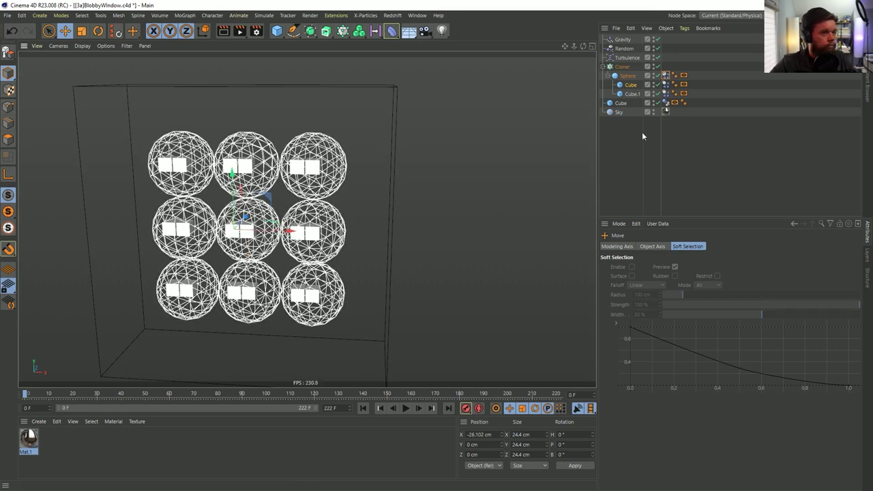
Play the simulation to check how the paired cubes move inside the spheres, and rewind to the first frame
{"action": "left_click", "coordinate": [406, 408]}
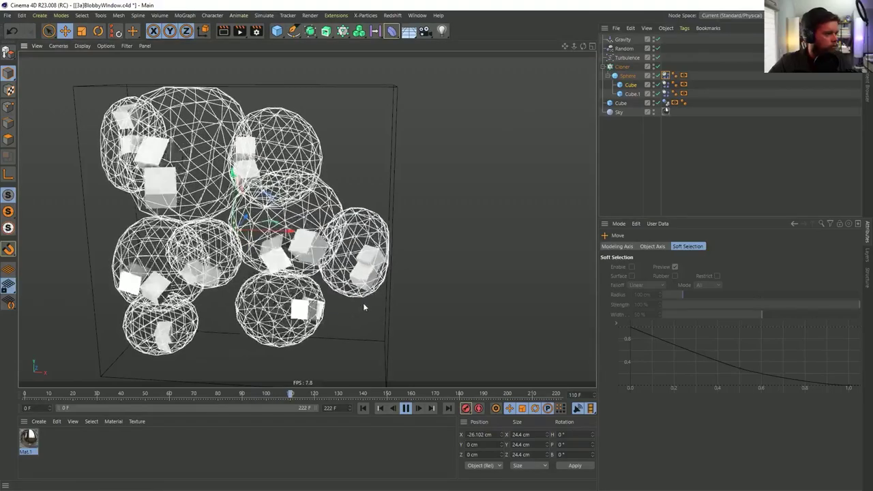
{"action": "left_click", "coordinate": [408, 411]}
{"action": "left_click_drag", "start_coordinate": [287, 204], "coordinate": [310, 196], "text": "alt"}
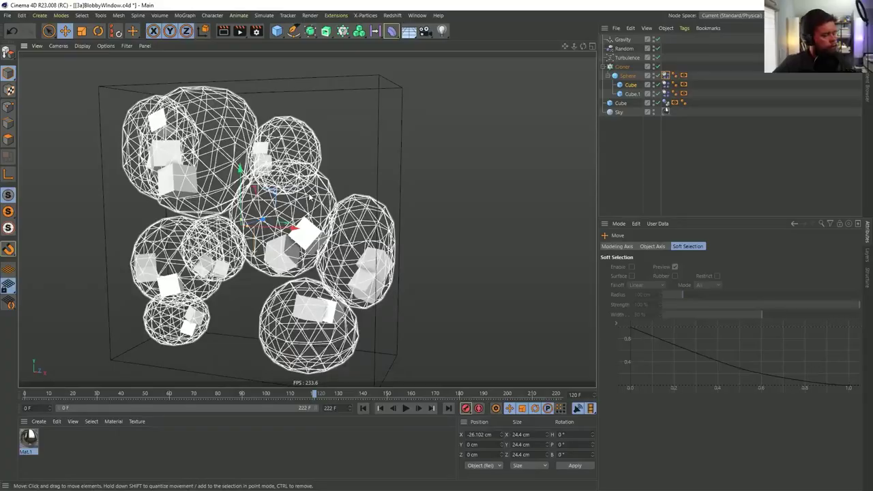
{"action": "left_click_drag", "start_coordinate": [271, 217], "coordinate": [321, 225], "text": "alt"}
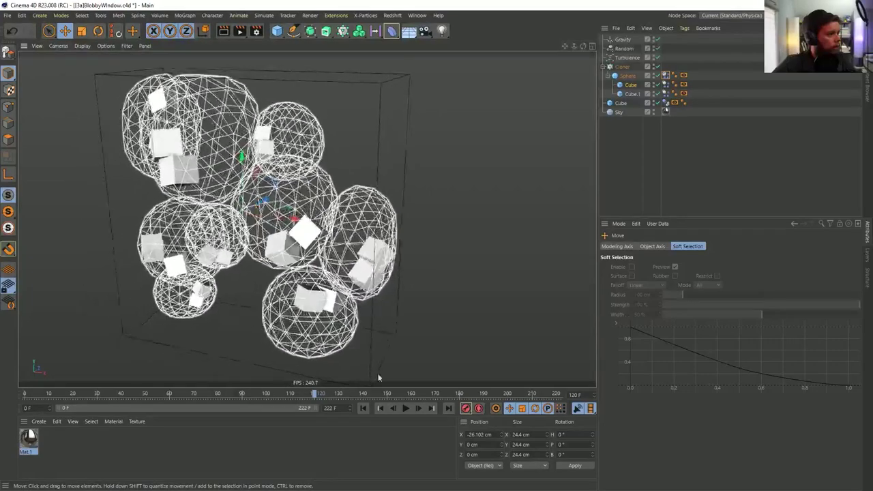
{"action": "left_click", "coordinate": [362, 407]}
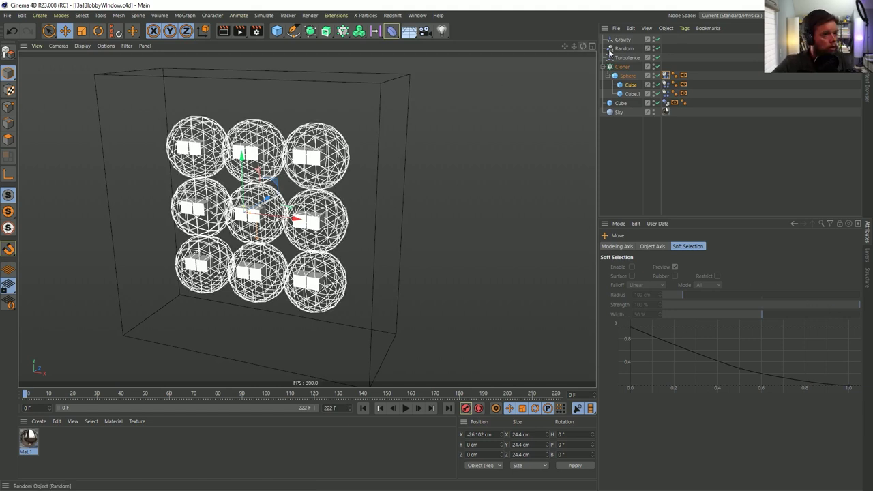
Hide the large container Cube from rendering and duplicate the Cloner with its whole hierarchy
{"action": "left_click", "coordinate": [621, 103]}
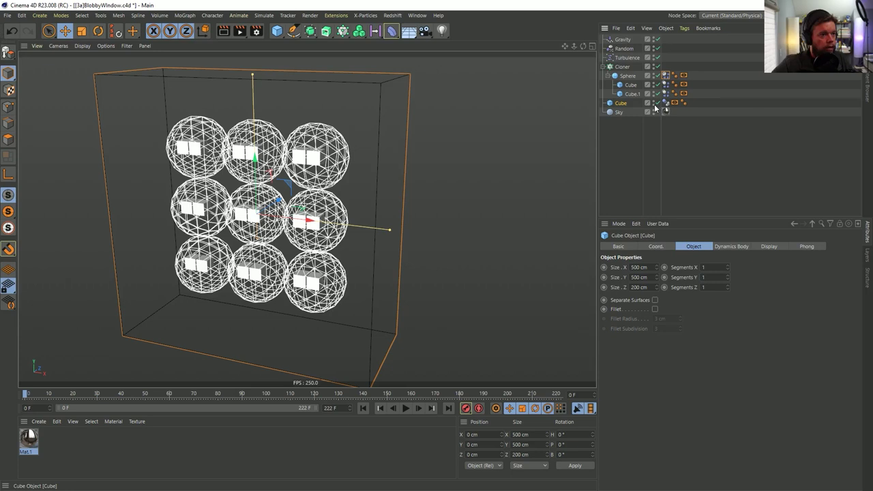
{"action": "left_click", "coordinate": [645, 158]}
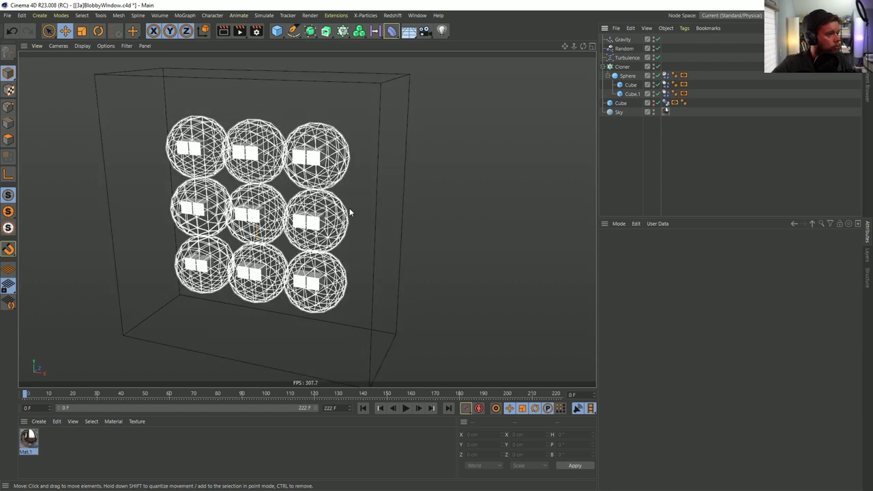
{"action": "left_click", "coordinate": [621, 67]}
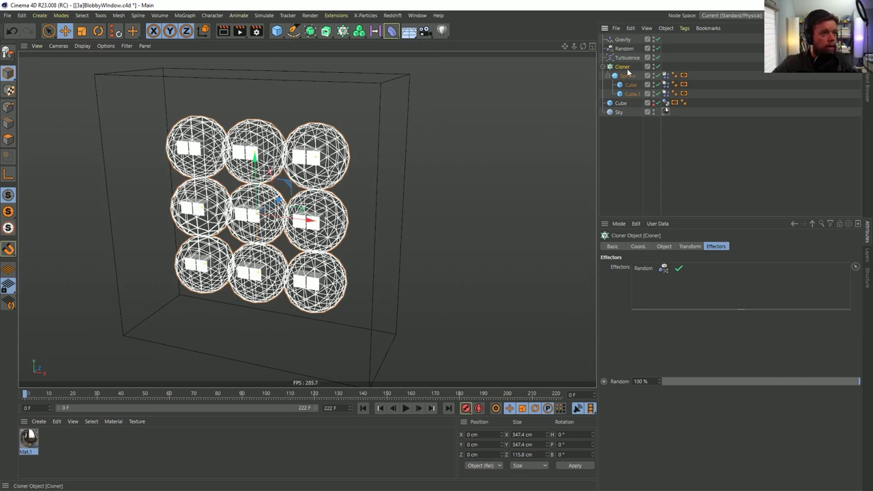
{"action": "left_click_drag", "start_coordinate": [627, 65], "coordinate": [627, 66], "text": "ctrl"}
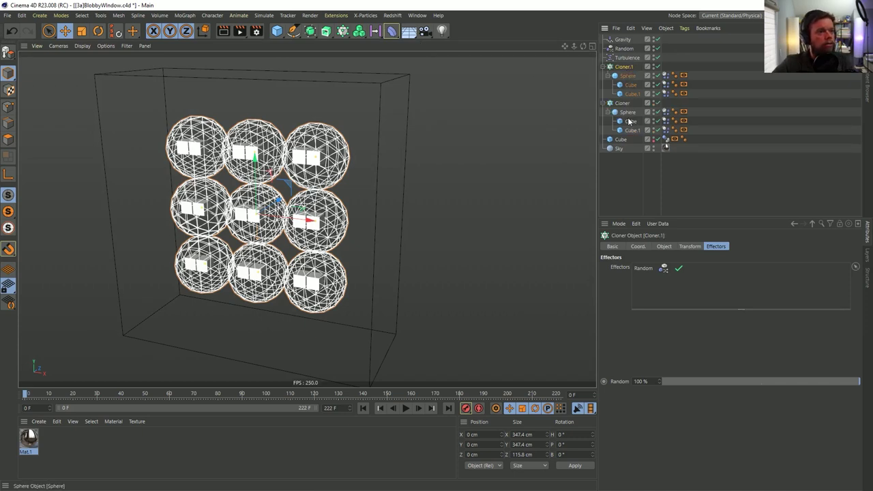
Place the original Cloner's small cubes under a Null without the Sphere, and delete the cubes from the Sphere in Cloner.1
{"action": "left_click", "coordinate": [631, 114]}
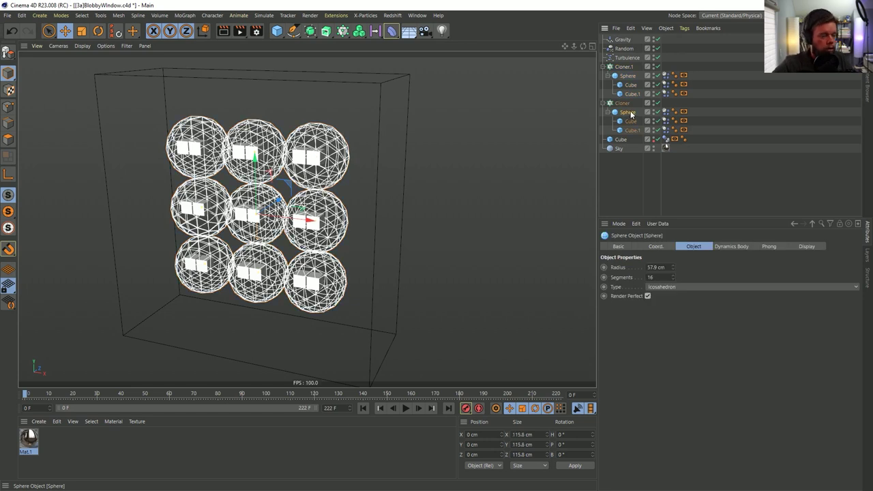
{"action": "key", "text": "alt+g"}
{"action": "left_click", "coordinate": [634, 131]}
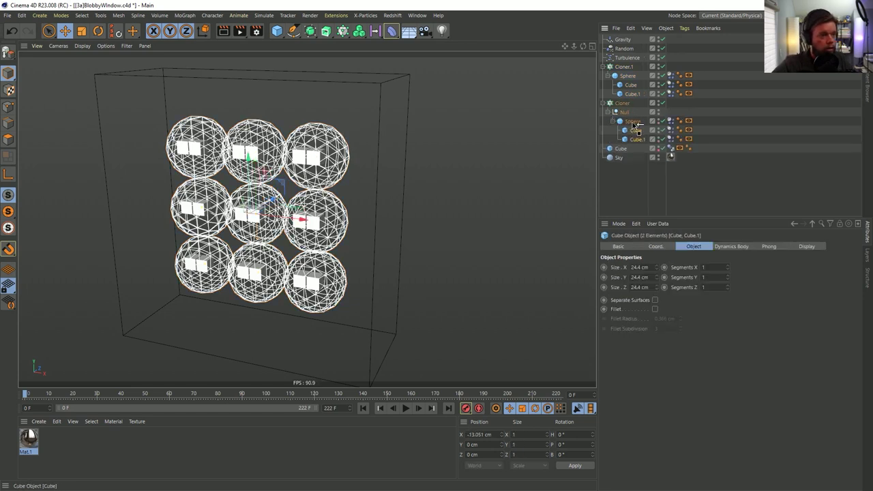
{"action": "left_click_drag", "start_coordinate": [629, 115], "coordinate": [629, 116]}
{"action": "left_click", "coordinate": [631, 122]}
{"action": "key", "text": "Delete"}
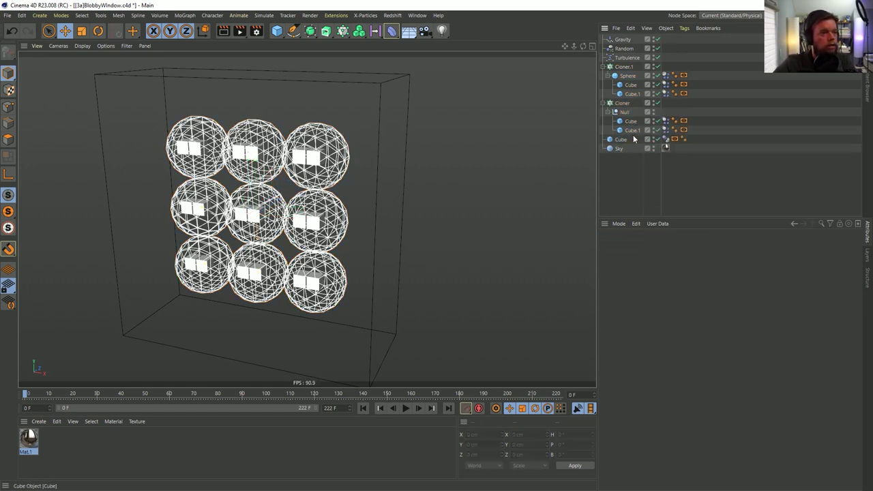
{"action": "left_click", "coordinate": [626, 85]}
{"action": "key", "text": "Delete"}
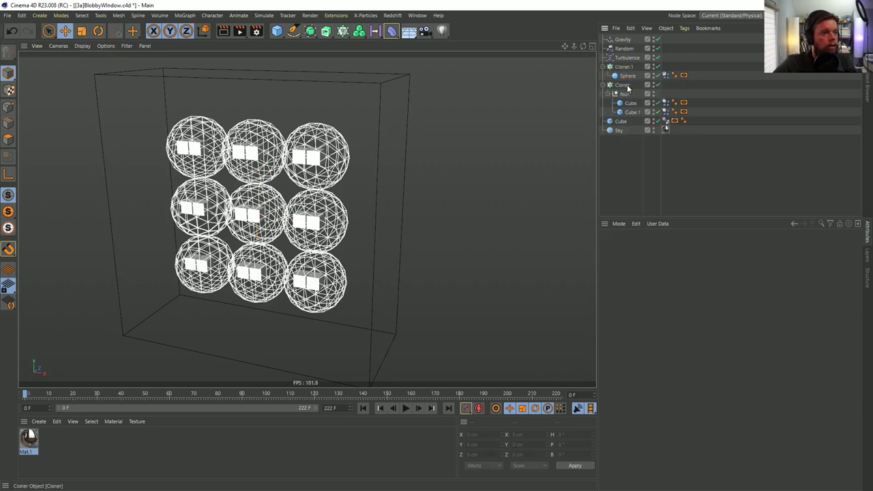
Scale Cube.1 in the original Cloner to about 34 cm and move it along X away from the other small cube
{"action": "left_click", "coordinate": [623, 86]}
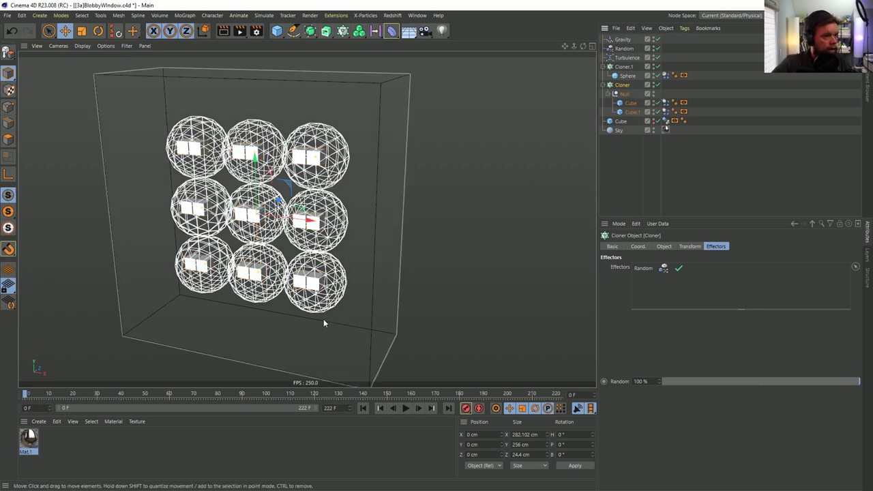
{"action": "left_click", "coordinate": [631, 104]}
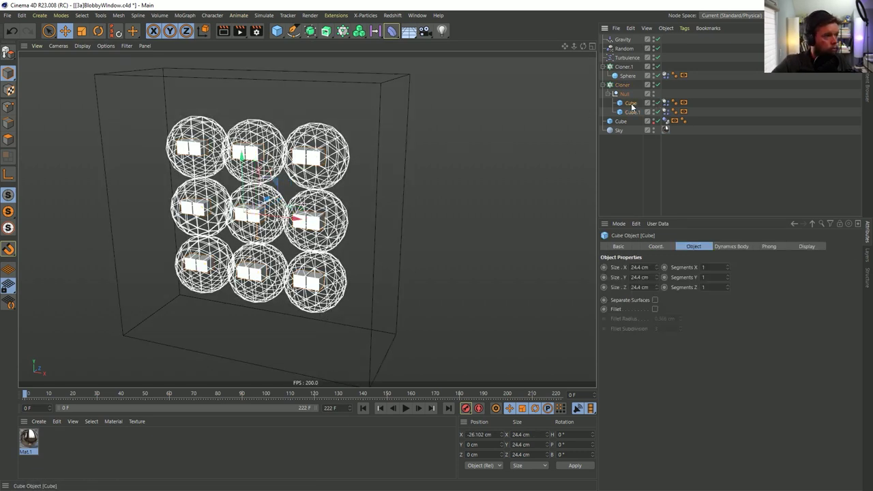
{"action": "key", "text": "t"}
{"action": "left_click_drag", "start_coordinate": [426, 191], "coordinate": [538, 157]}
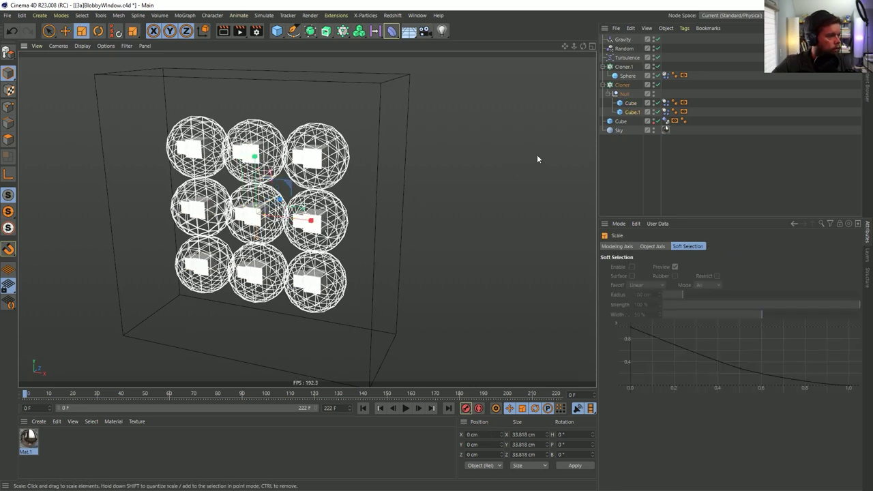
{"action": "key", "text": "e"}
{"action": "left_click_drag", "start_coordinate": [306, 220], "coordinate": [314, 224]}
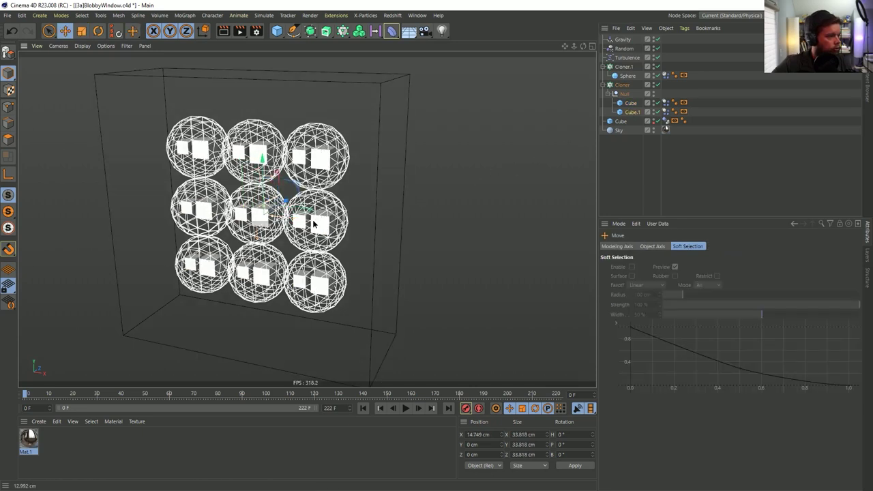
Remove the Random effector from the Cloner that holds the small cubes
{"action": "left_click", "coordinate": [622, 86]}
{"action": "left_click", "coordinate": [688, 247], "text": "shift"}
{"action": "left_click", "coordinate": [684, 248], "text": "shift"}
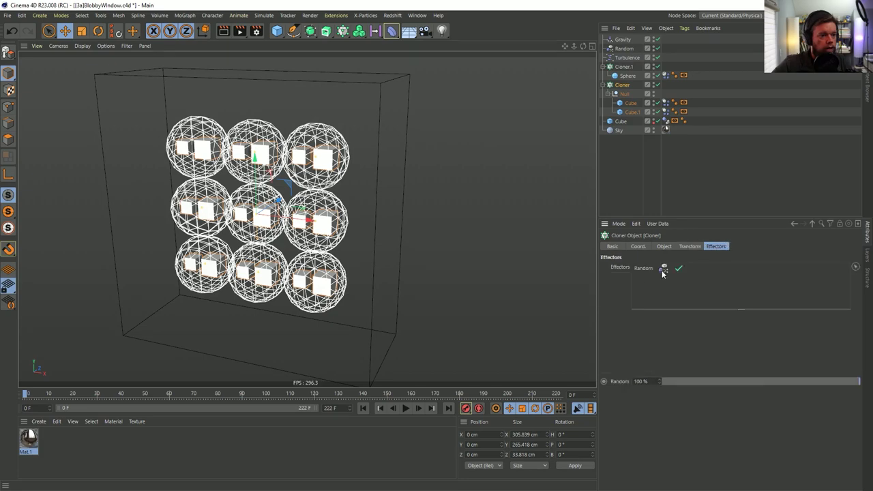
{"action": "key", "text": "Delete"}
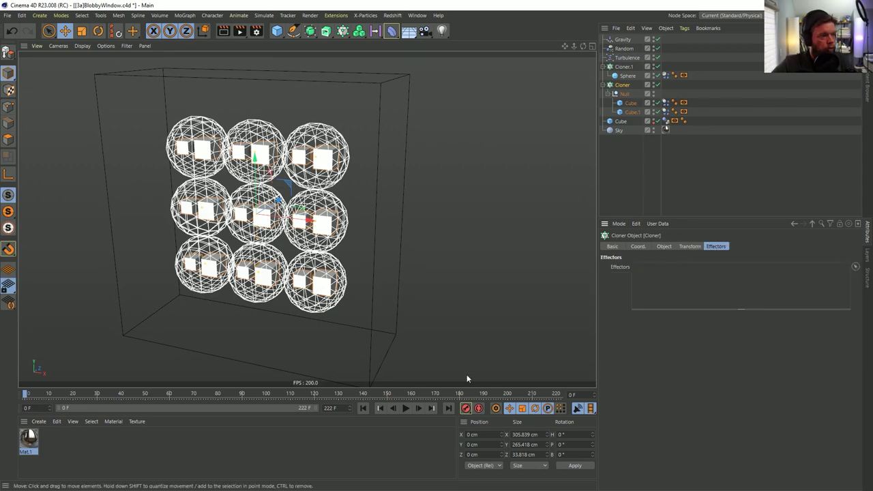
Play the simulation with the separate cloners, inspect the small cubes' Dynamics Body force settings, and rewind to the first frame
{"action": "left_click", "coordinate": [405, 408]}
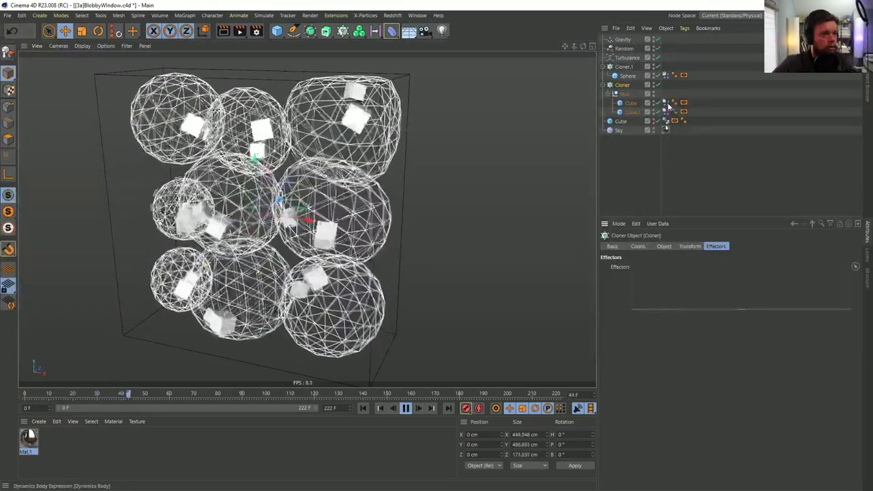
{"action": "left_click", "coordinate": [666, 103]}
{"action": "left_click", "coordinate": [666, 112], "text": "shift"}
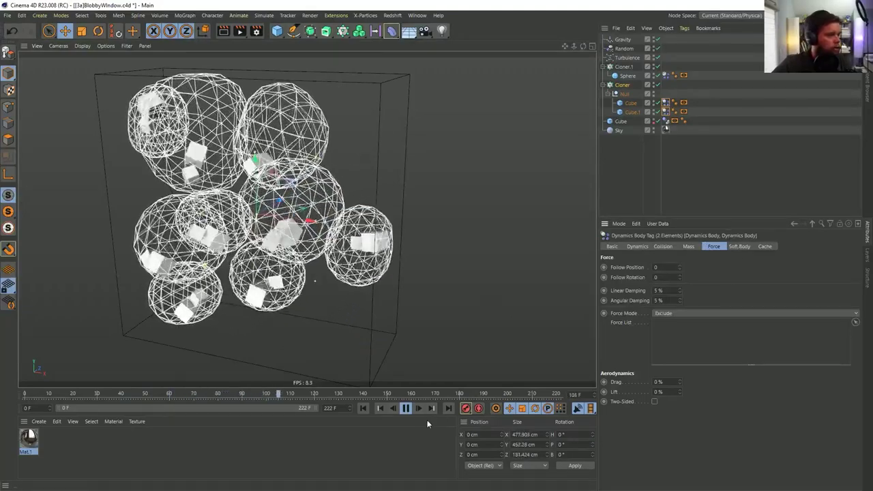
{"action": "left_click", "coordinate": [406, 407]}
{"action": "left_click", "coordinate": [363, 408]}
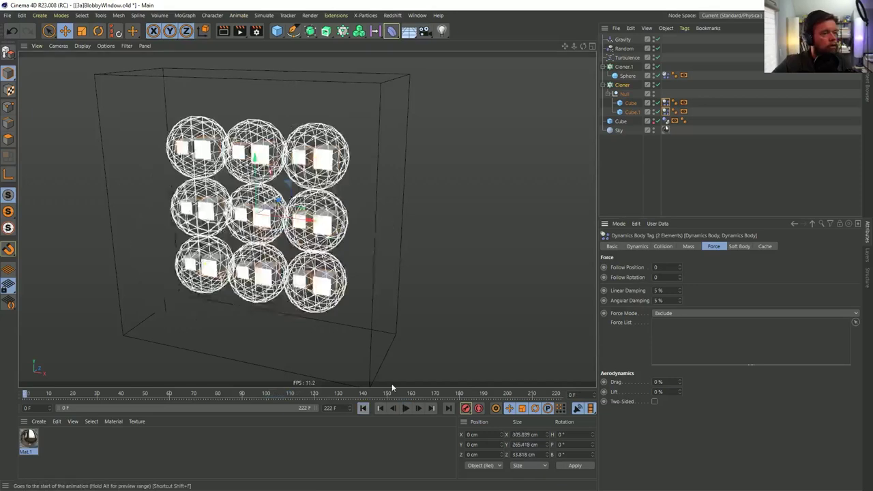
Nest the sphere Cloner.1 inside a Volume Builder, and nest that inside a Volume Mesher
{"action": "left_click", "coordinate": [622, 67]}
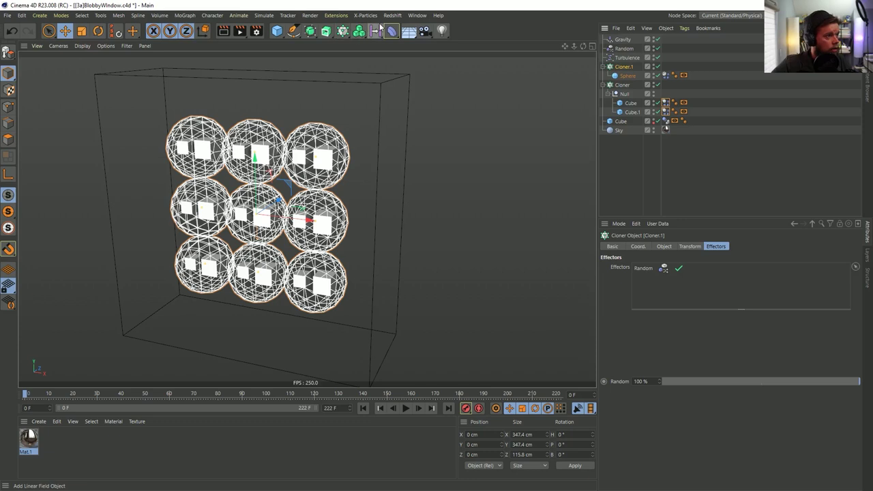
{"action": "left_click_drag", "start_coordinate": [360, 37], "coordinate": [402, 44], "text": "alt"}
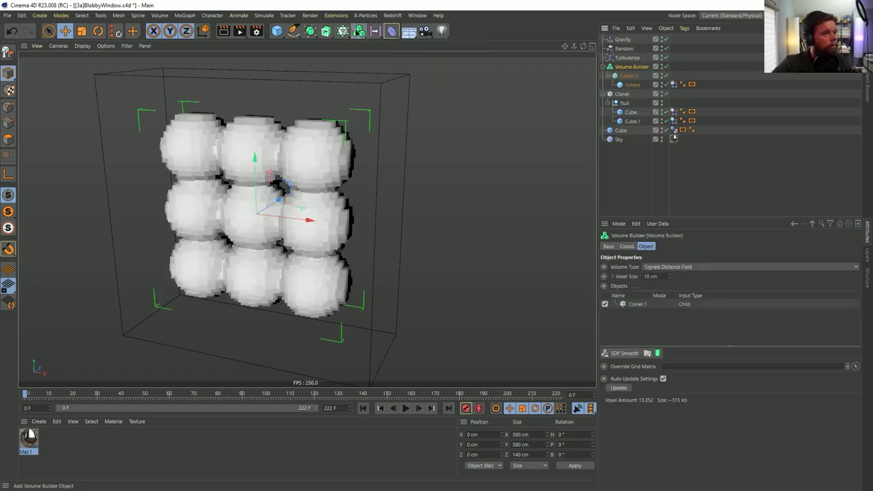
{"action": "left_click", "coordinate": [391, 60], "text": "alt"}
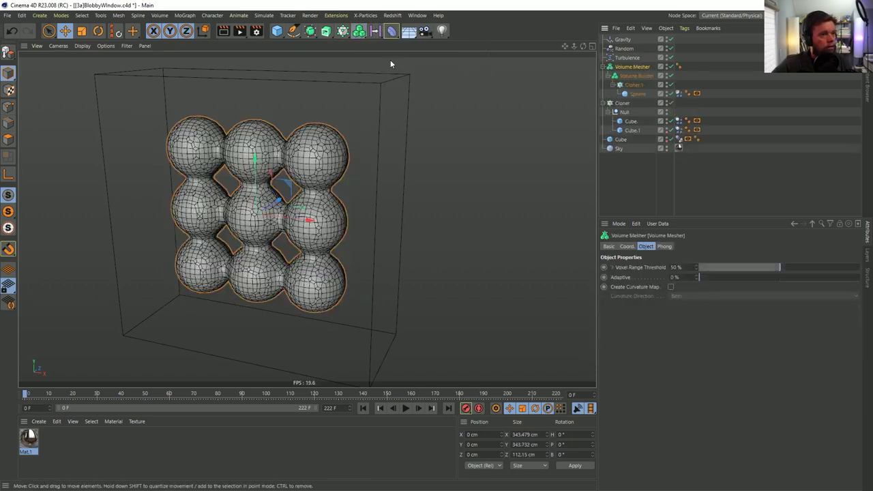
Play the simulation in short runs to examine how the meshed spheres merge and deform
{"action": "left_click", "coordinate": [405, 408]}
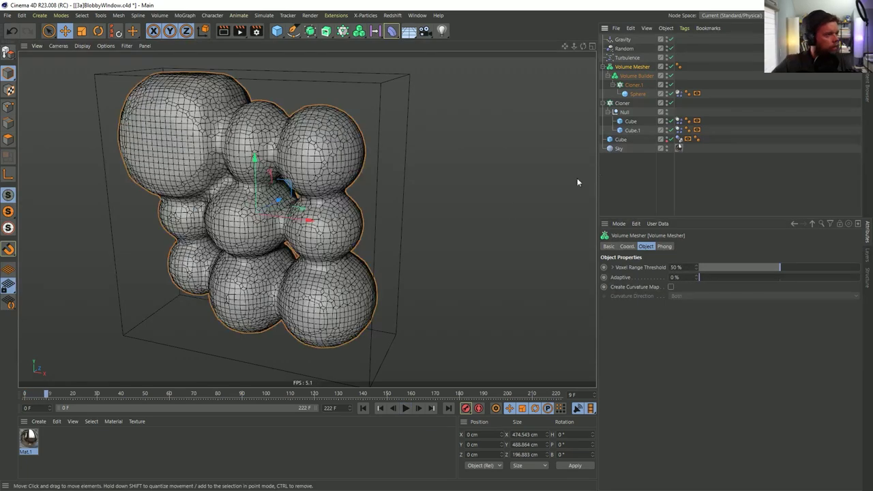
{"action": "left_click", "coordinate": [407, 408]}
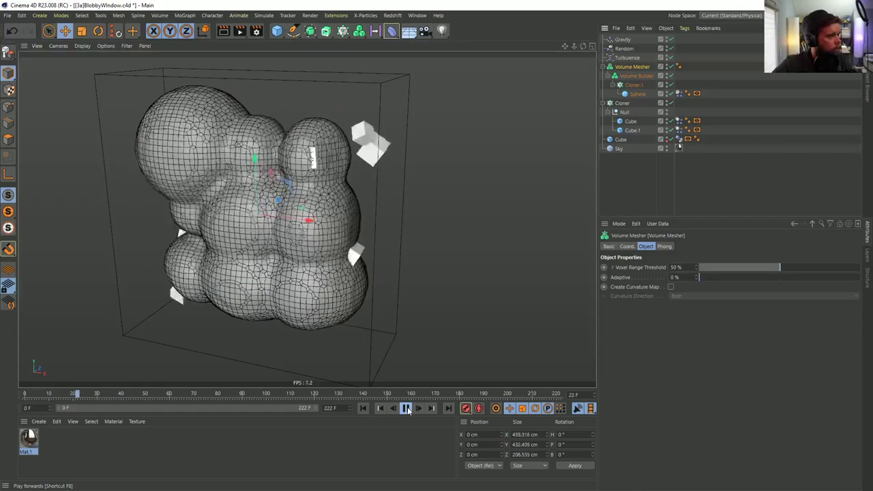
{"action": "left_click", "coordinate": [406, 408]}
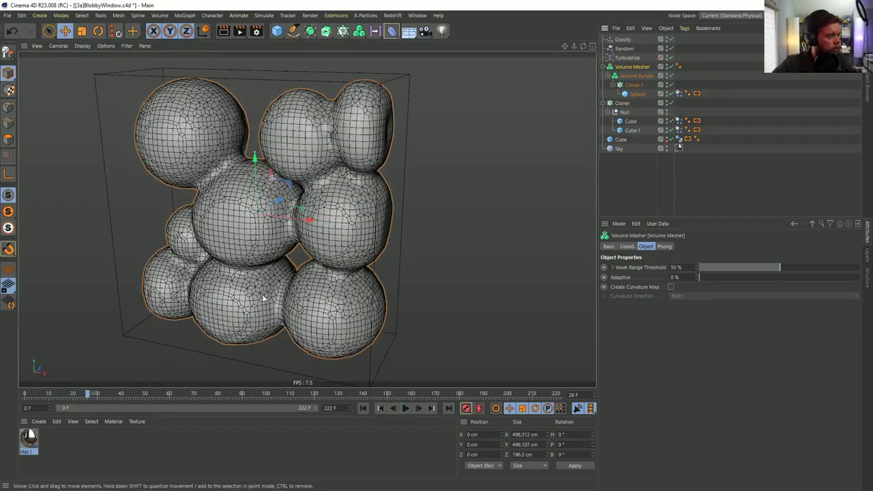
{"action": "left_click_drag", "start_coordinate": [335, 175], "coordinate": [357, 189], "text": "alt"}
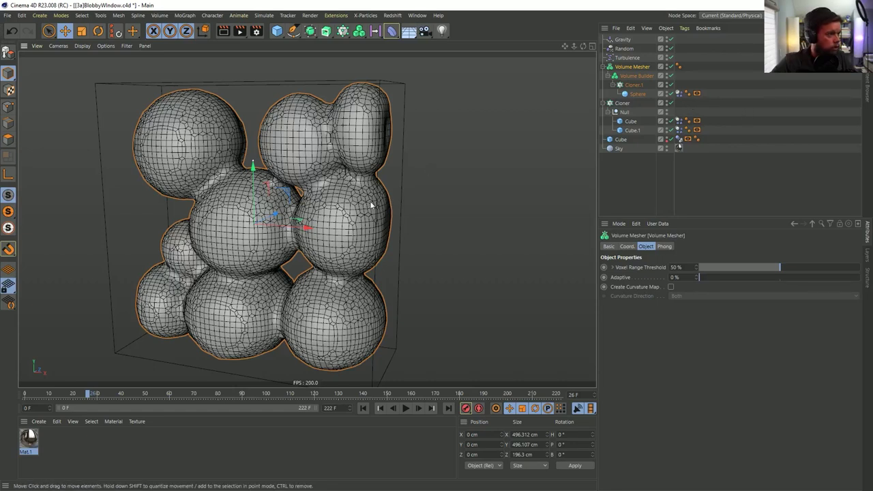
Add an SDF Dilate and Erode filter with a 5 cm offset to the Volume Builder
{"action": "left_click", "coordinate": [638, 76]}
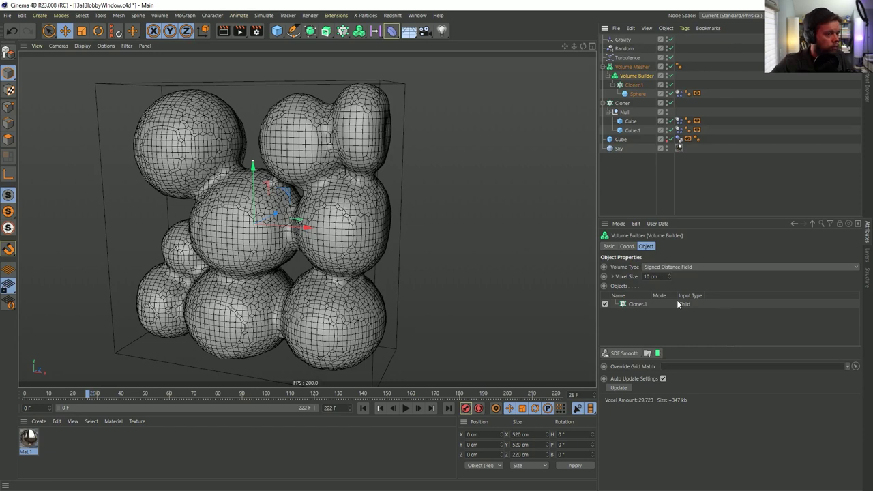
{"action": "left_click_drag", "start_coordinate": [633, 353], "coordinate": [638, 373]}
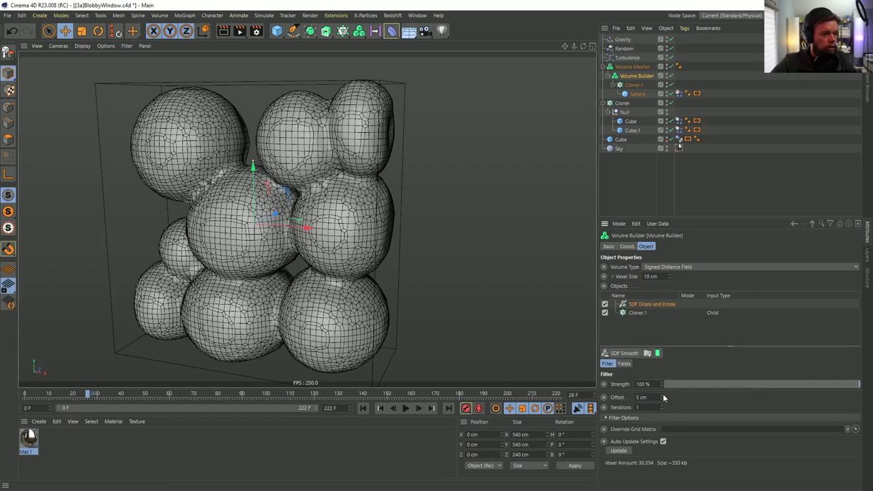
{"action": "left_click_drag", "start_coordinate": [661, 399], "coordinate": [662, 399]}
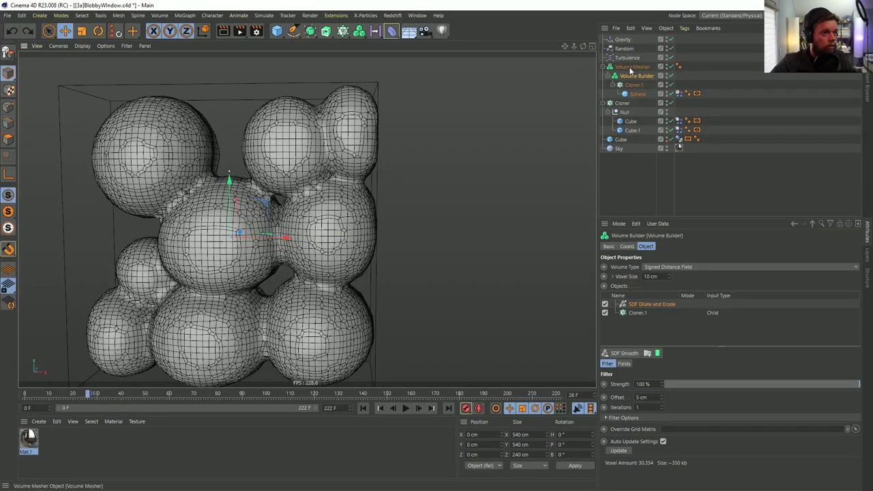
Add a Smoothing deformer as a child of the Volume Mesher and inspect how it smooths the joins between the spheres
{"action": "left_click", "coordinate": [392, 31]}
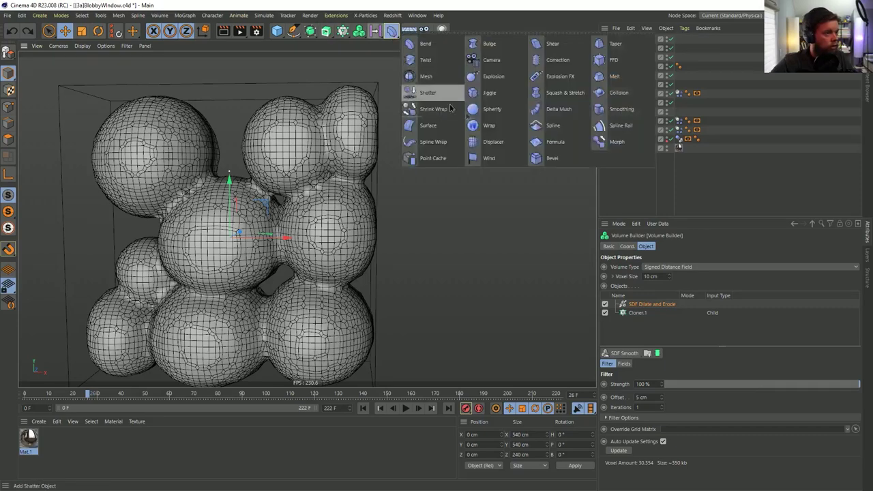
{"action": "left_click", "coordinate": [621, 109]}
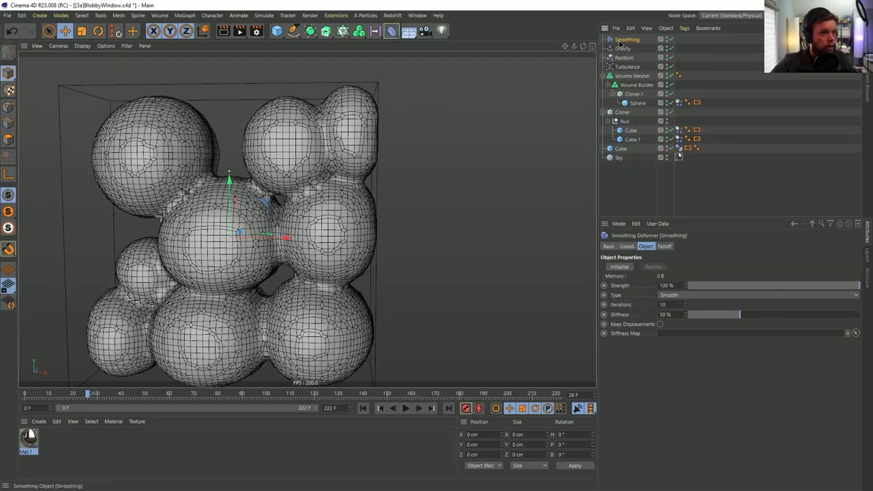
{"action": "left_click_drag", "start_coordinate": [313, 170], "coordinate": [204, 190], "text": "alt"}
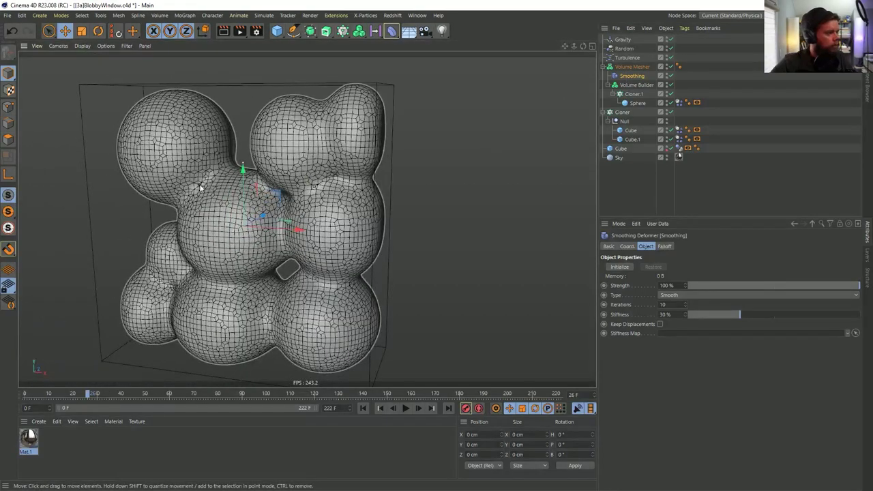
{"action": "scroll", "coordinate": [203, 189], "scroll_direction": "up", "scroll_amount": 10}
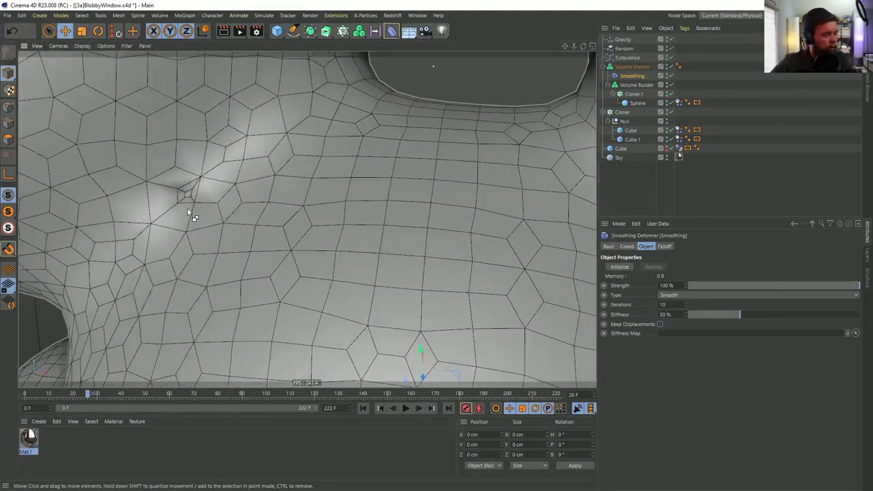
{"action": "key", "text": "h"}
{"action": "left_click", "coordinate": [648, 86]}
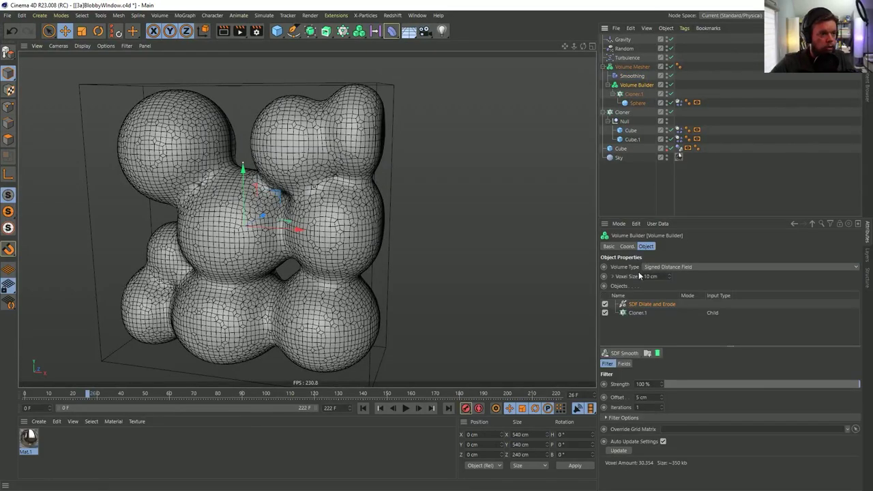
{"action": "left_click_drag", "start_coordinate": [300, 217], "coordinate": [337, 210], "text": "alt"}
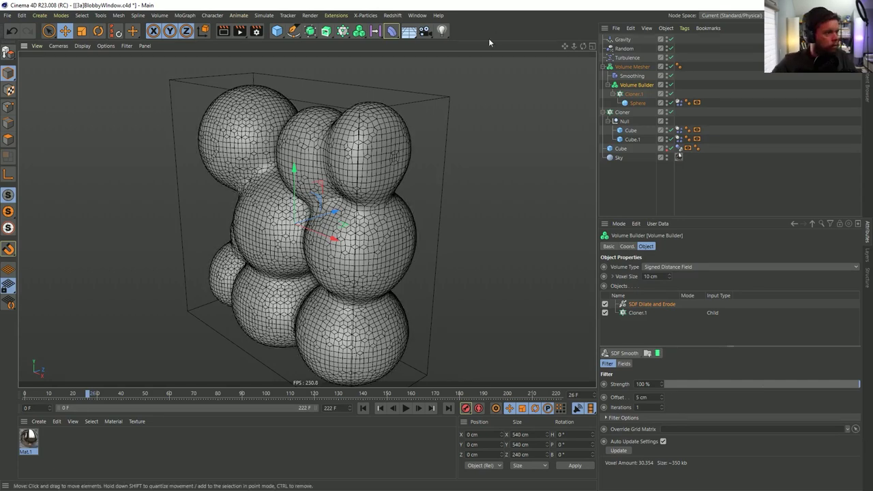
{"action": "left_click_drag", "start_coordinate": [477, 102], "coordinate": [273, 246], "text": "alt"}
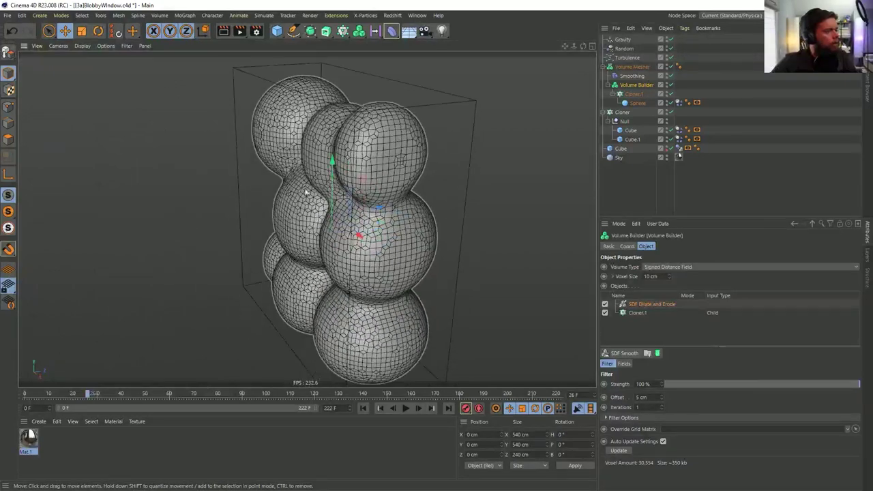
Add a Redshift Dome Light and load peppermint_powerplant_2k.hdr as its dome map
{"action": "left_click", "coordinate": [392, 15]}
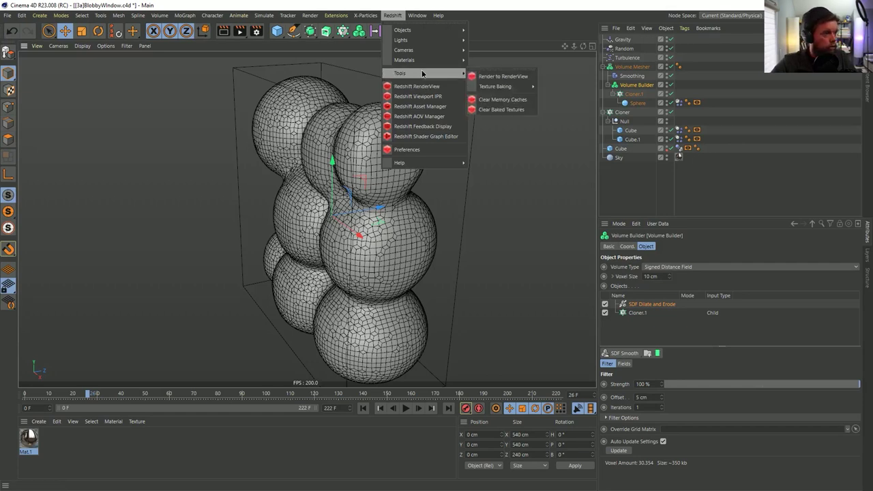
{"action": "mouse_move", "coordinate": [423, 30]}
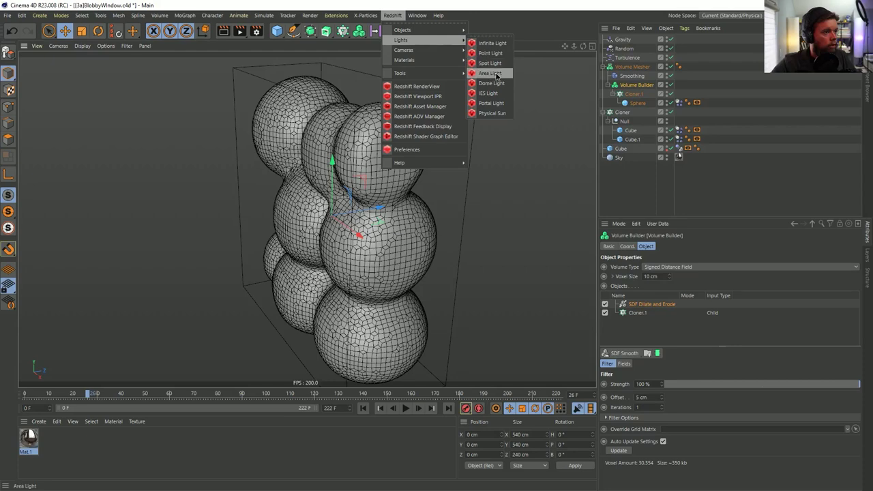
{"action": "left_click", "coordinate": [493, 83]}
{"action": "left_click", "coordinate": [843, 347]}
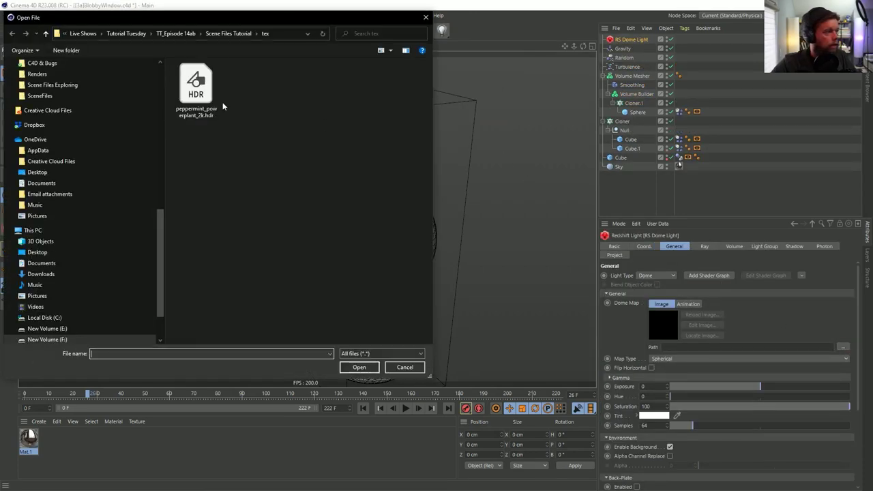
{"action": "left_click", "coordinate": [204, 95]}
{"action": "left_click", "coordinate": [359, 311]}
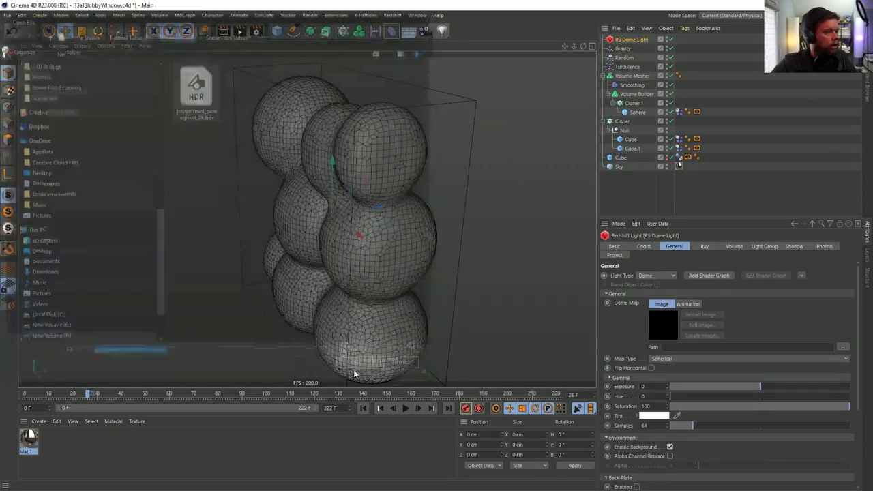
{"action": "left_click", "coordinate": [502, 290]}
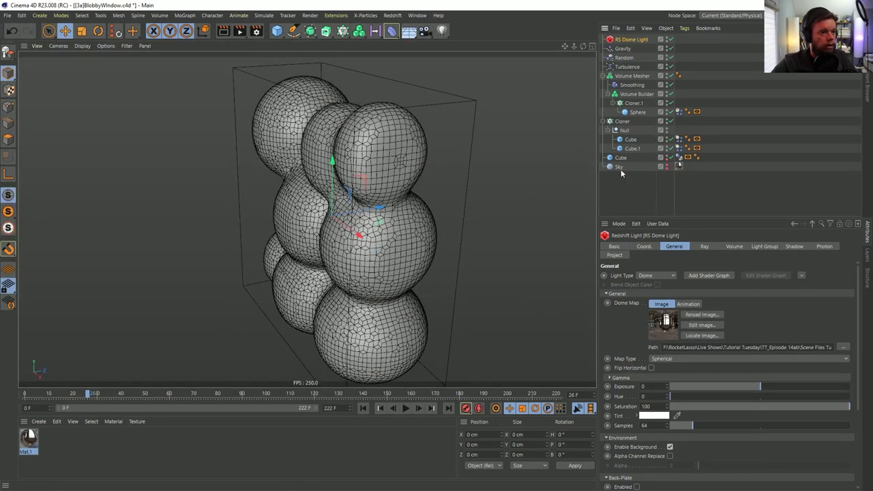
Switch the scene's renderer to Redshift and show its basic render properties
{"action": "key", "text": "ctrl+b"}
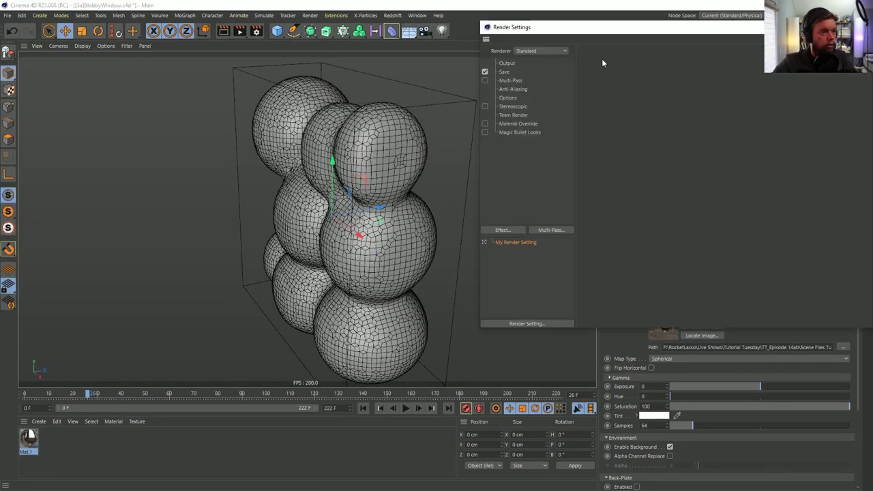
{"action": "left_click", "coordinate": [529, 51]}
{"action": "left_click", "coordinate": [517, 83]}
{"action": "left_click", "coordinate": [507, 89]}
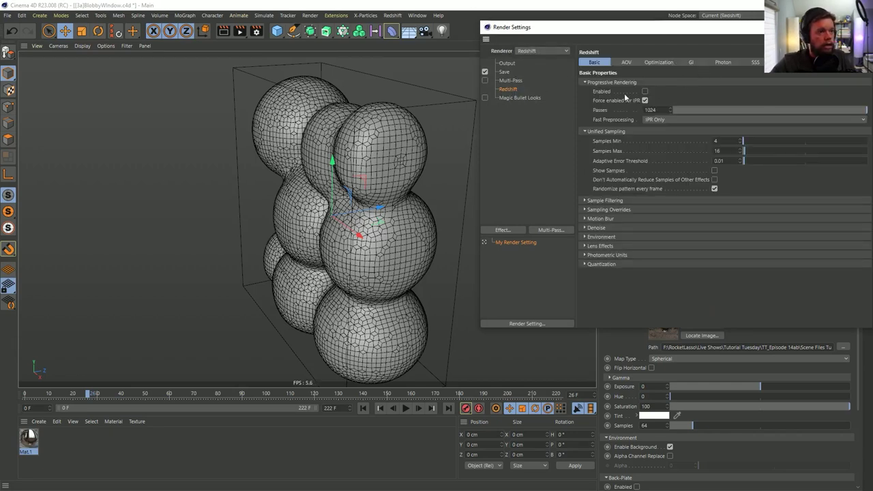
Set both the primary and secondary GI engines to Brute Force in the Redshift render settings
{"action": "left_click_drag", "start_coordinate": [695, 27], "coordinate": [526, 54]}
{"action": "left_click", "coordinate": [522, 88]}
{"action": "left_click", "coordinate": [505, 117]}
{"action": "left_click", "coordinate": [503, 152]}
{"action": "left_click", "coordinate": [502, 127]}
{"action": "left_click", "coordinate": [505, 152]}
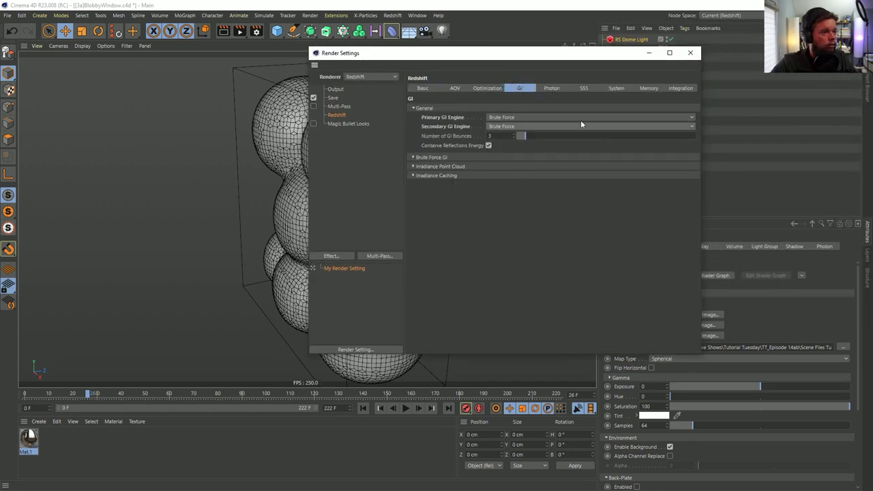
{"action": "left_click", "coordinate": [690, 53]}
Save the scene as a new file named [3b_Redshift]BlobbyWIndow.c4d
{"action": "left_click_drag", "start_coordinate": [377, 86], "coordinate": [350, 130], "text": "alt"}
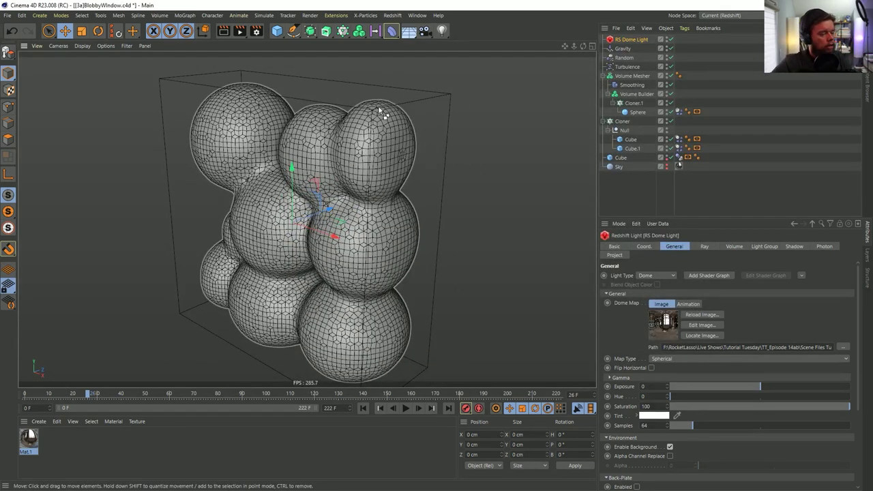
{"action": "key", "text": "ctrl+shift+s"}
{"action": "left_click", "coordinate": [70, 335]}
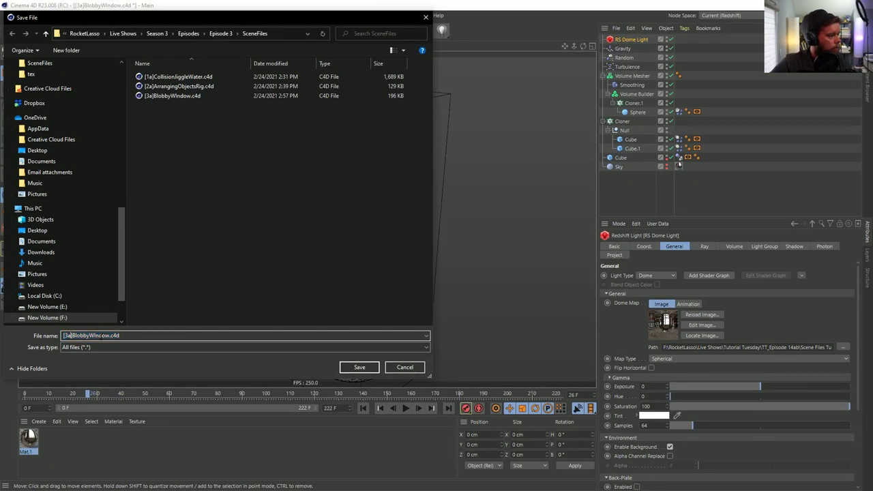
{"action": "key", "text": "BackSpace"}
{"action": "type", "text": "b_Red"}
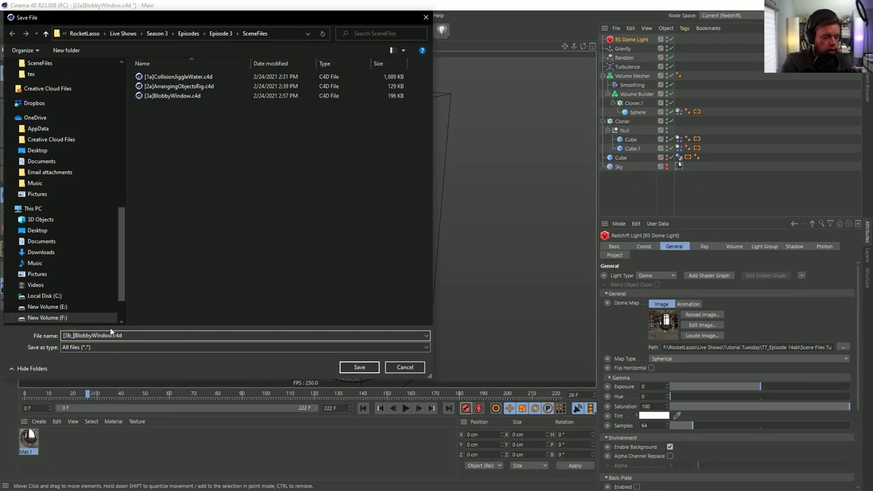
{"action": "type", "text": "shift"}
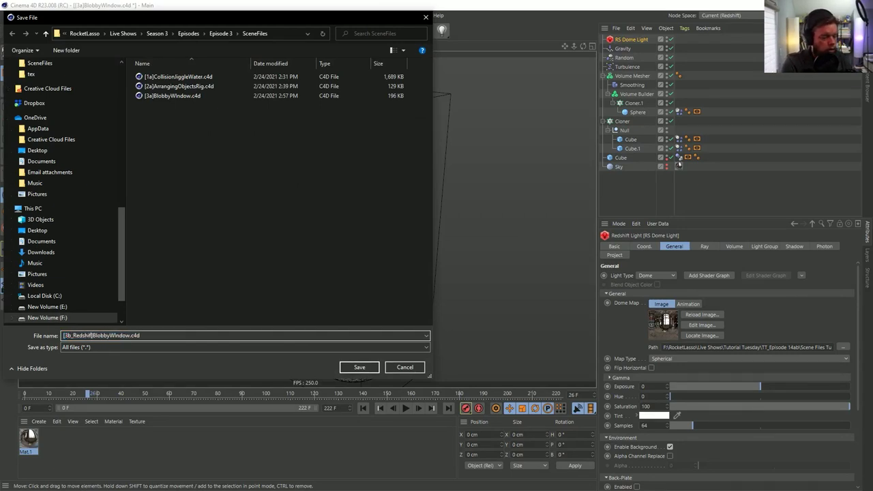
{"action": "key", "text": "Return"}
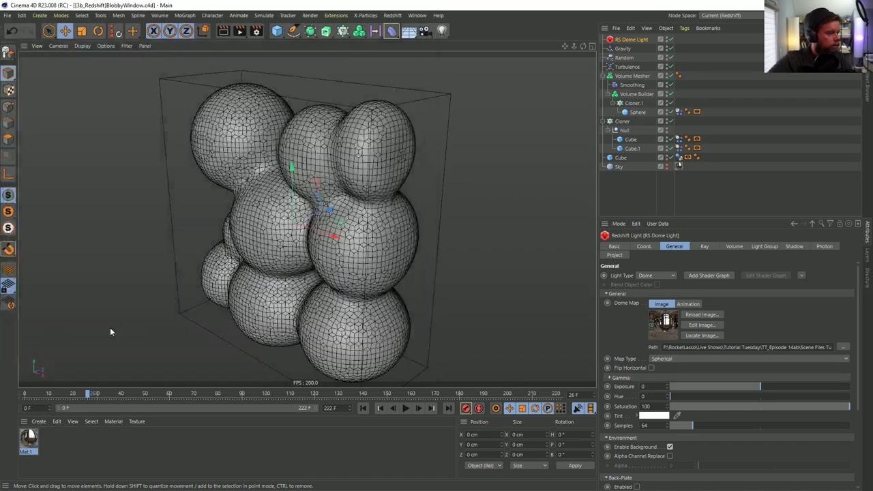
Delete the old Mat.1 material and the Sky object from the scene
{"action": "left_click", "coordinate": [29, 440]}
{"action": "key", "text": "Delete"}
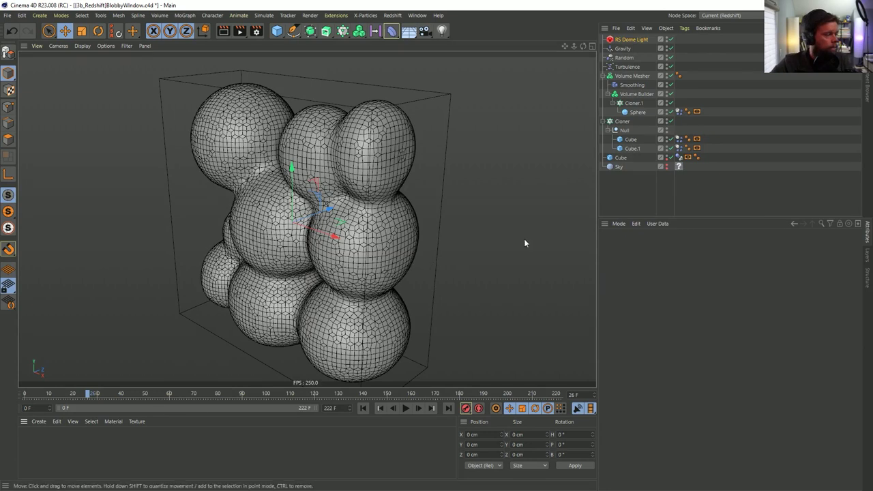
{"action": "left_click", "coordinate": [616, 166]}
{"action": "key", "text": "Delete"}
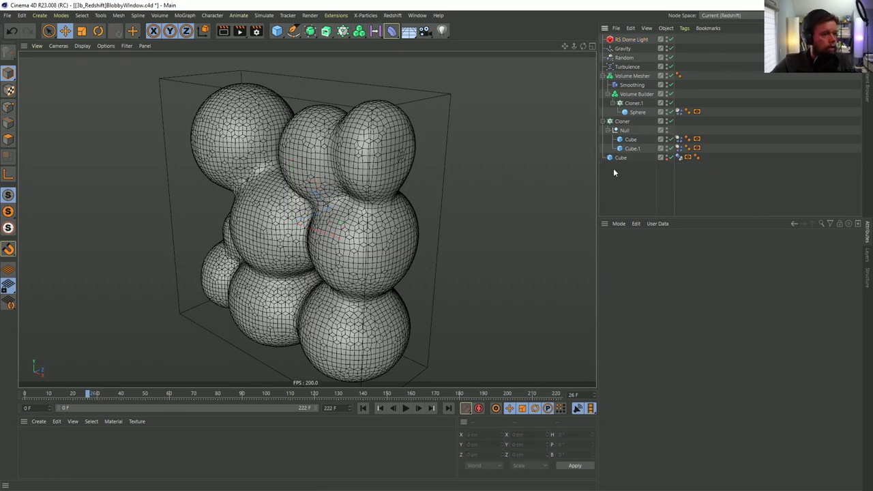
Check the material creation options and the node space, keeping it on Current (Redshift)
{"action": "left_click", "coordinate": [37, 421]}
{"action": "mouse_move", "coordinate": [65, 353]}
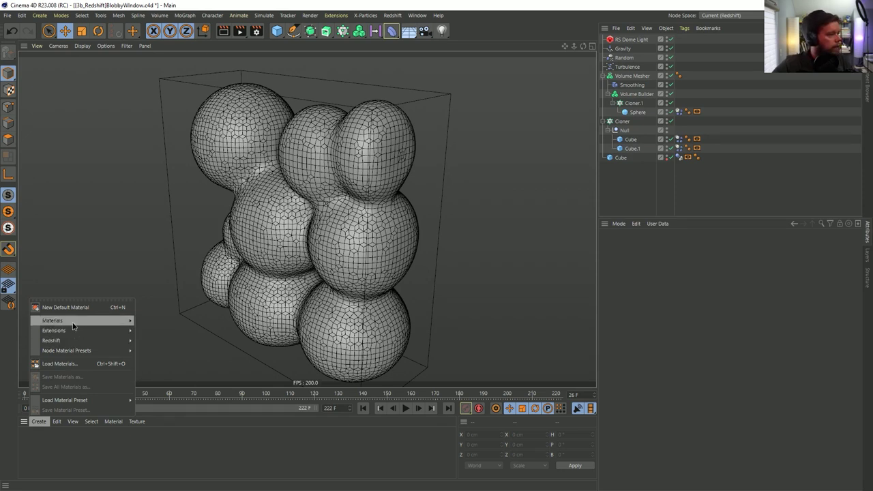
{"action": "left_click", "coordinate": [485, 205]}
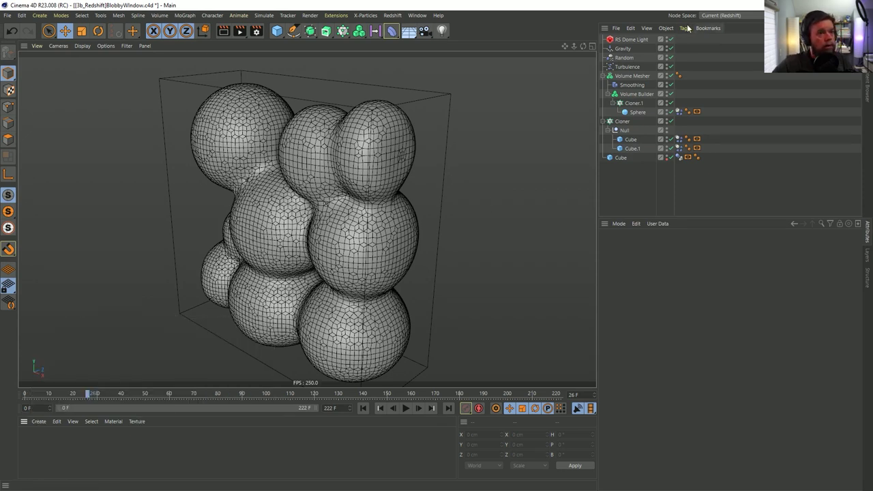
{"action": "left_click", "coordinate": [717, 16]}
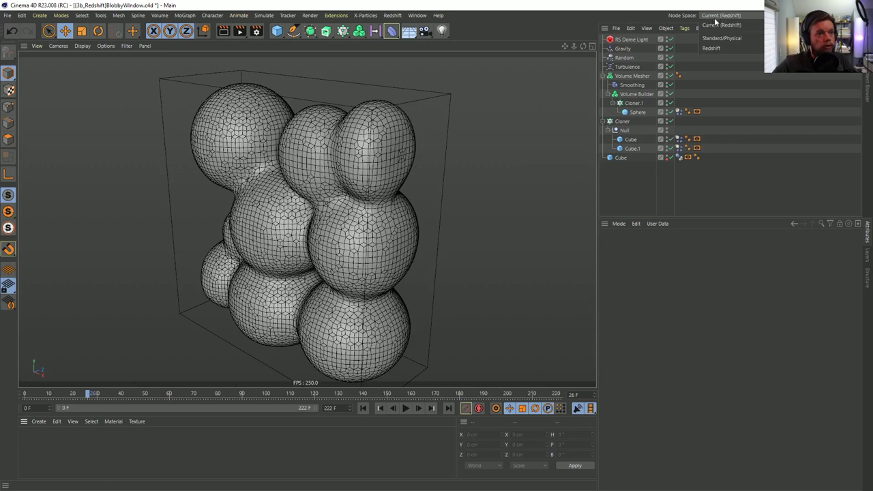
{"action": "left_click", "coordinate": [717, 25]}
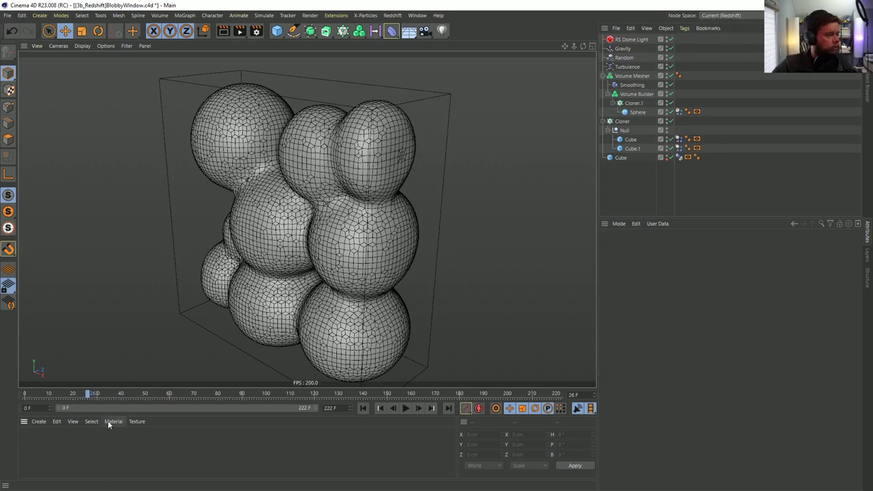
Create a new node material and apply it to the Volume Mesher
{"action": "left_click", "coordinate": [39, 421]}
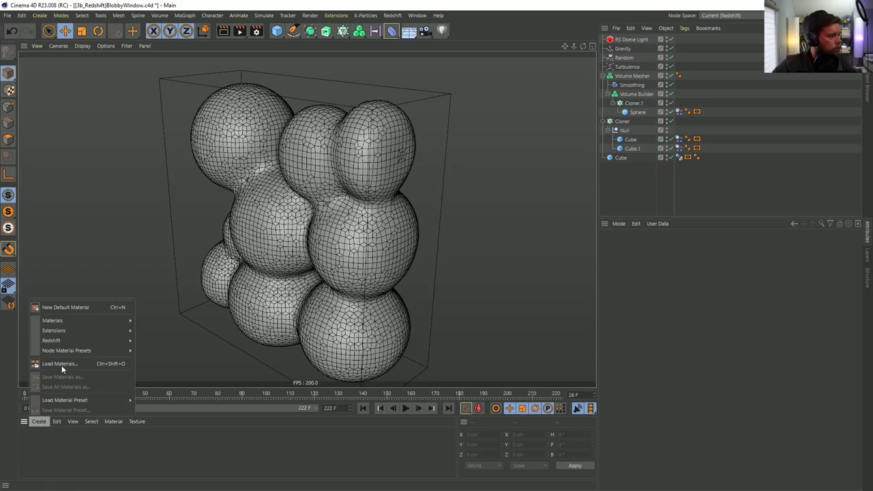
{"action": "mouse_move", "coordinate": [70, 322]}
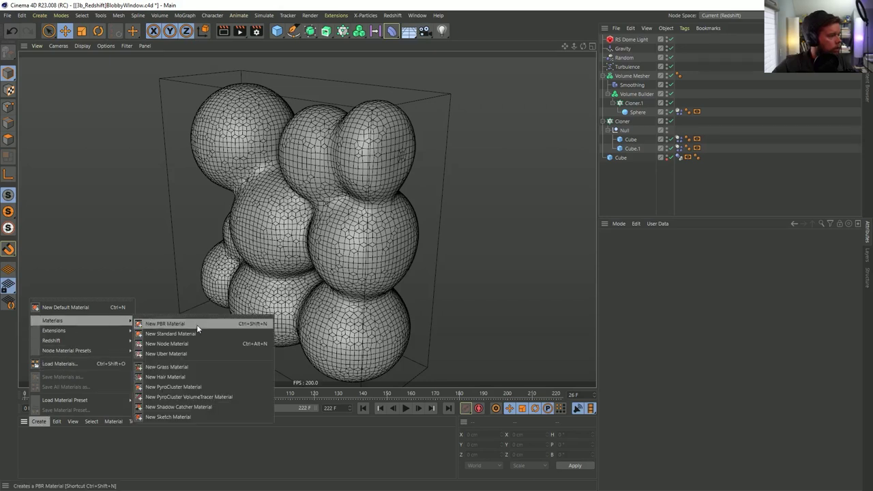
{"action": "left_click", "coordinate": [187, 344]}
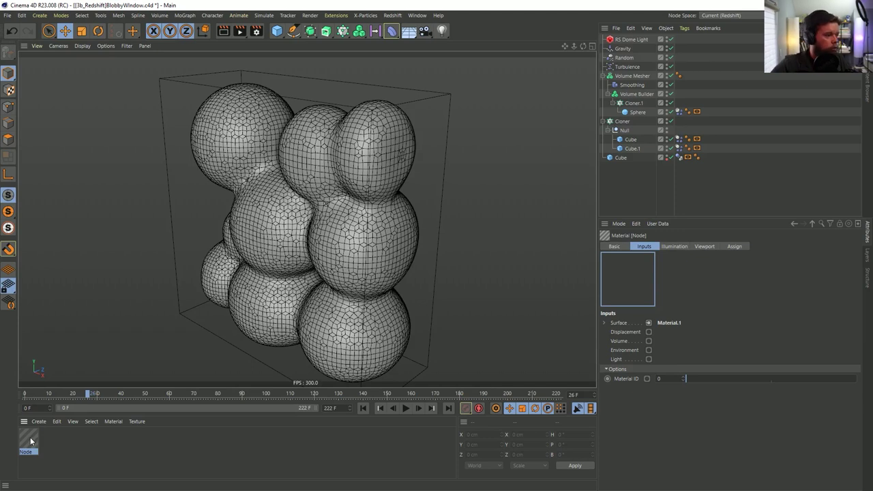
{"action": "mouse_move", "coordinate": [31, 440]}
{"action": "left_mouse_down"}
{"action": "mouse_move", "coordinate": [634, 108]}
{"action": "mouse_move", "coordinate": [629, 76]}
{"action": "left_mouse_up"}
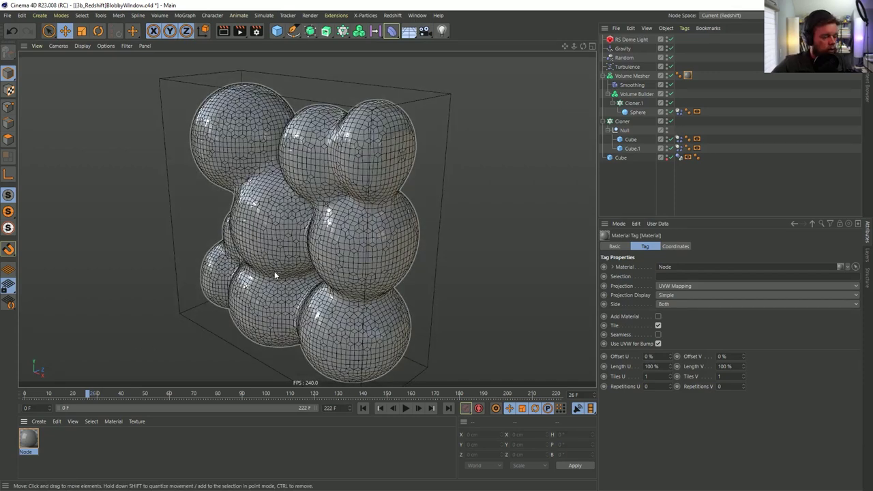
Open the Node material in the Node Editor and enlarge the editor window to fill most of the screen
{"action": "left_click", "coordinate": [28, 438]}
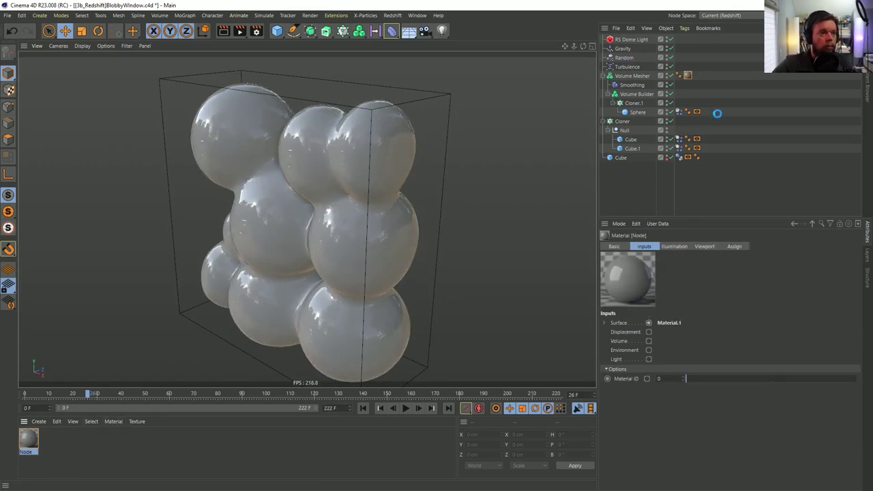
{"action": "double_click", "coordinate": [28, 439]}
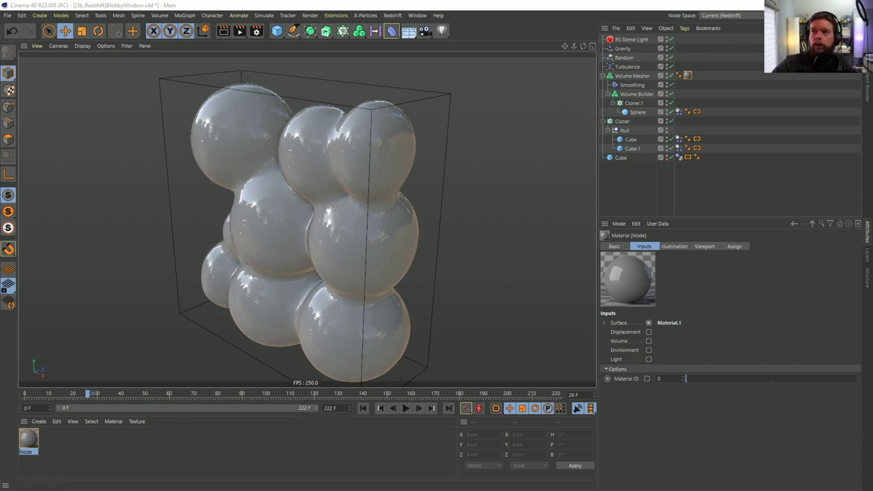
{"action": "left_click_drag", "start_coordinate": [530, 65], "coordinate": [386, 72]}
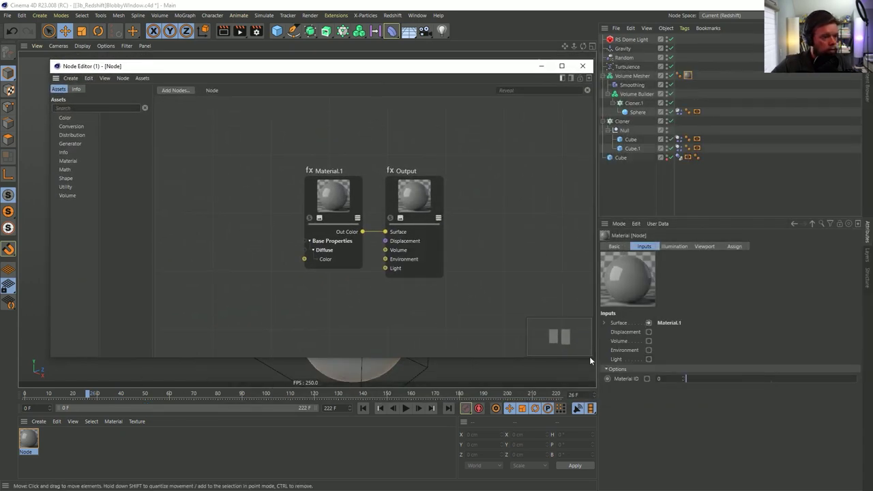
{"action": "left_click_drag", "start_coordinate": [591, 360], "coordinate": [863, 473]}
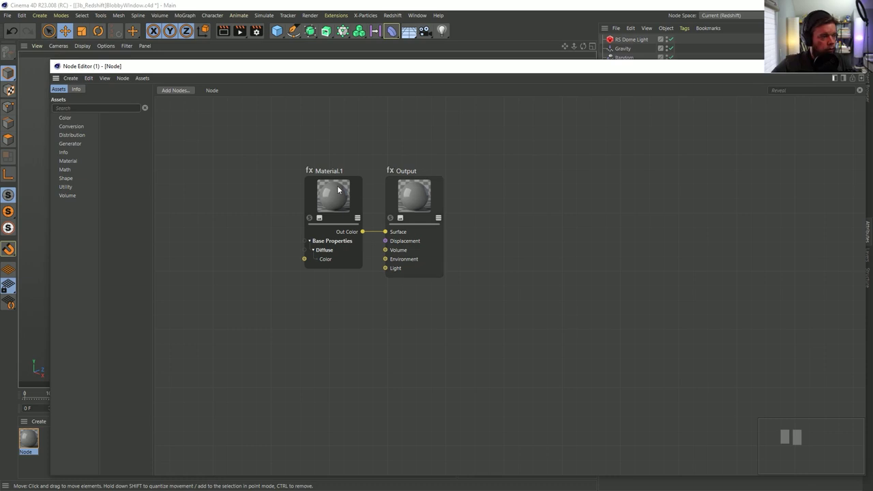
{"action": "left_click_drag", "start_coordinate": [50, 61], "coordinate": [15, 26]}
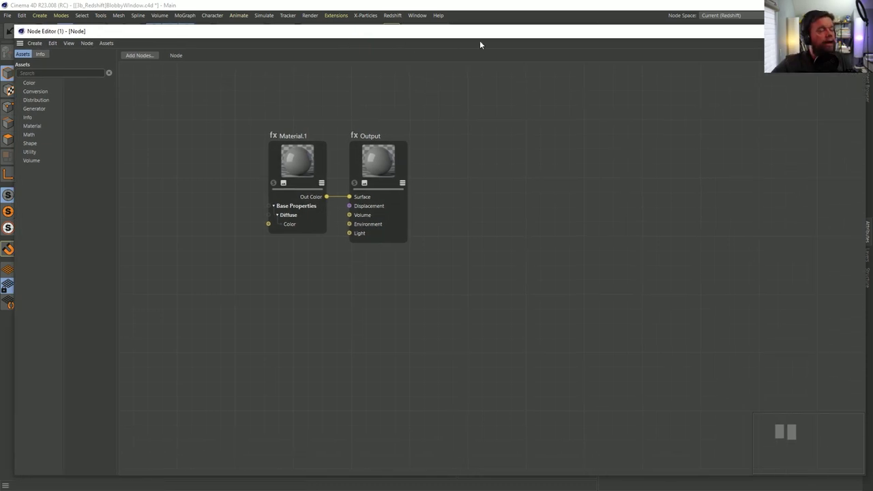
{"action": "scroll", "coordinate": [467, 166], "scroll_direction": "down", "scroll_amount": 2}
{"action": "scroll", "coordinate": [467, 167], "scroll_direction": "up", "scroll_amount": 5}
{"action": "scroll", "coordinate": [467, 167], "scroll_direction": "down", "scroll_amount": 2}
{"action": "scroll", "coordinate": [447, 156], "scroll_direction": "down", "scroll_amount": 2}
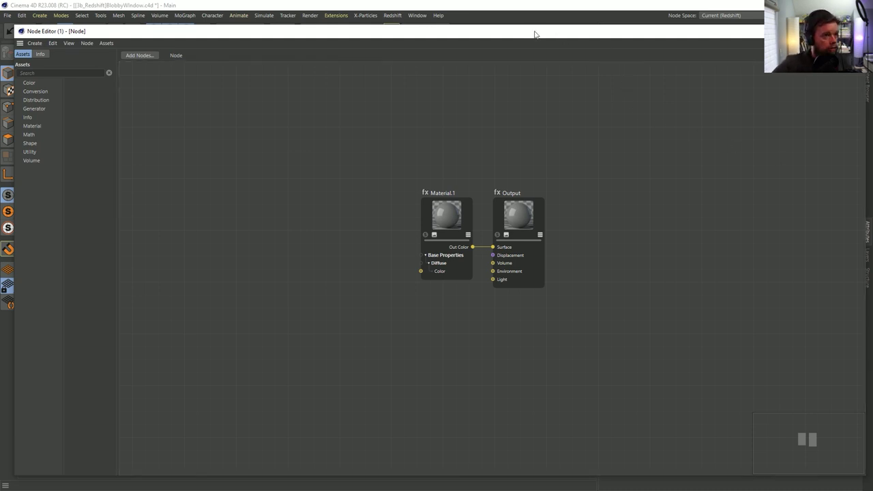
Examine the node assets in the Color, Conversion, Distribution and Generator categories, and close the Node Editor
{"action": "left_click", "coordinate": [51, 73]}
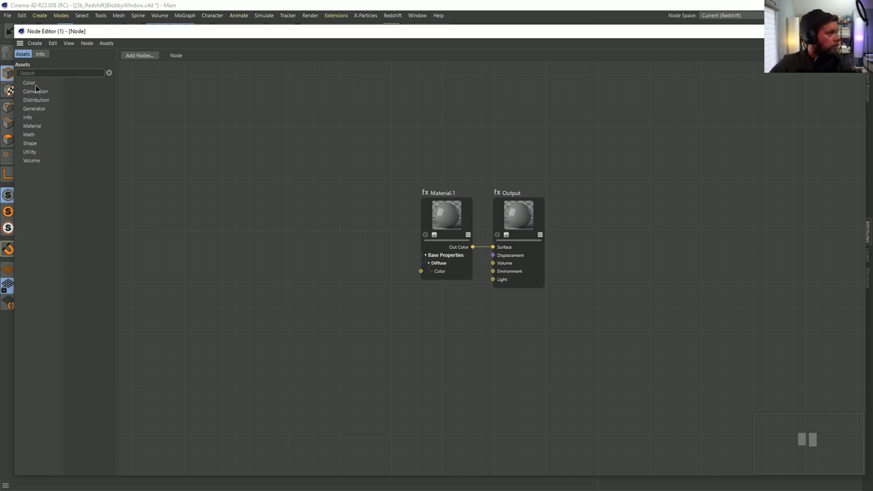
{"action": "left_click", "coordinate": [35, 83]}
{"action": "left_click", "coordinate": [40, 91]}
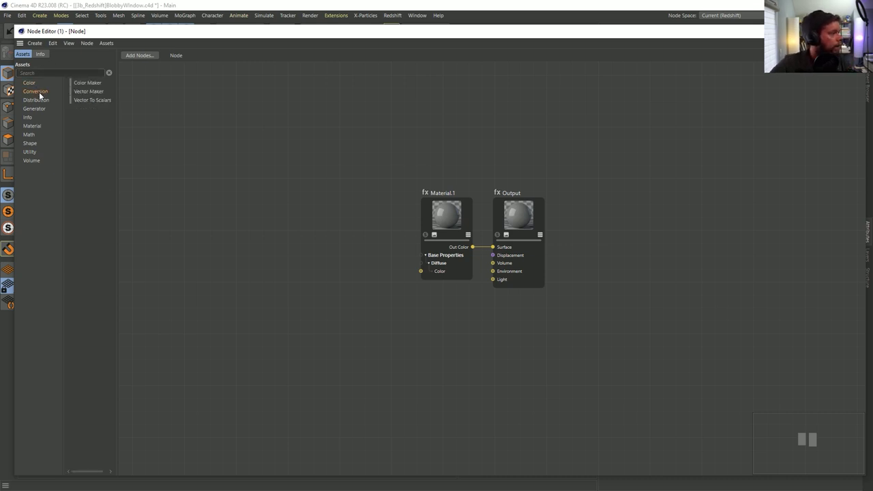
{"action": "left_click", "coordinate": [37, 100]}
{"action": "left_click", "coordinate": [37, 109]}
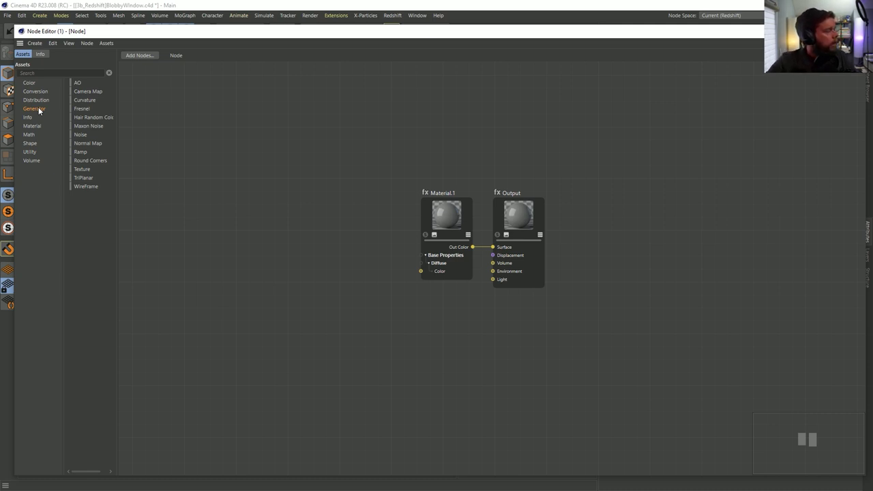
{"action": "left_click", "coordinate": [550, 23]}
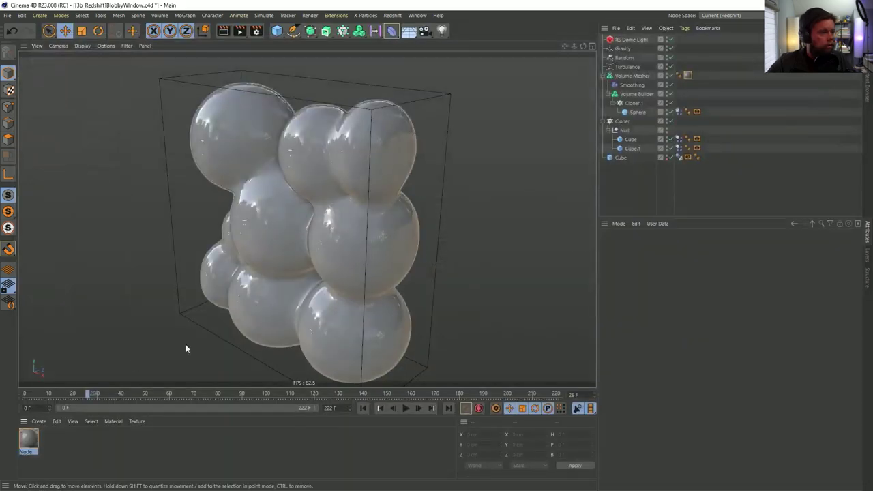
Create a standard material with the Color and Reflectance channels disabled and Luminance enabled
{"action": "double_click", "coordinate": [90, 445]}
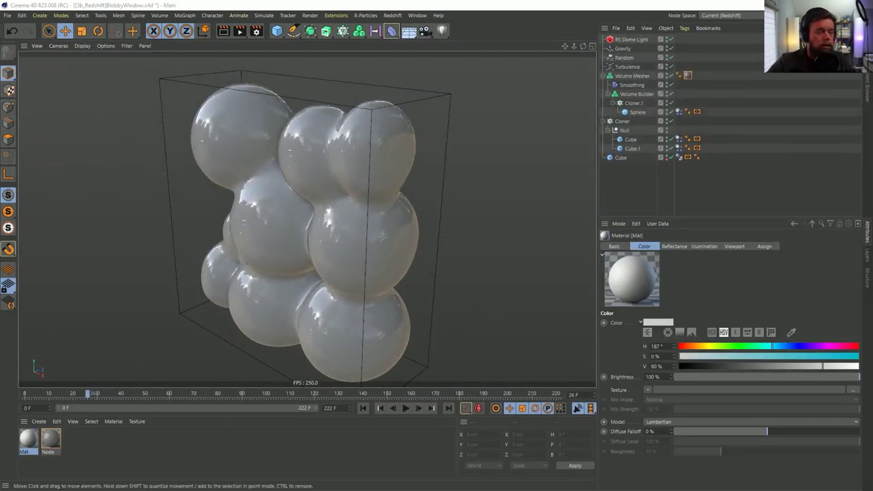
{"action": "double_click", "coordinate": [28, 439]}
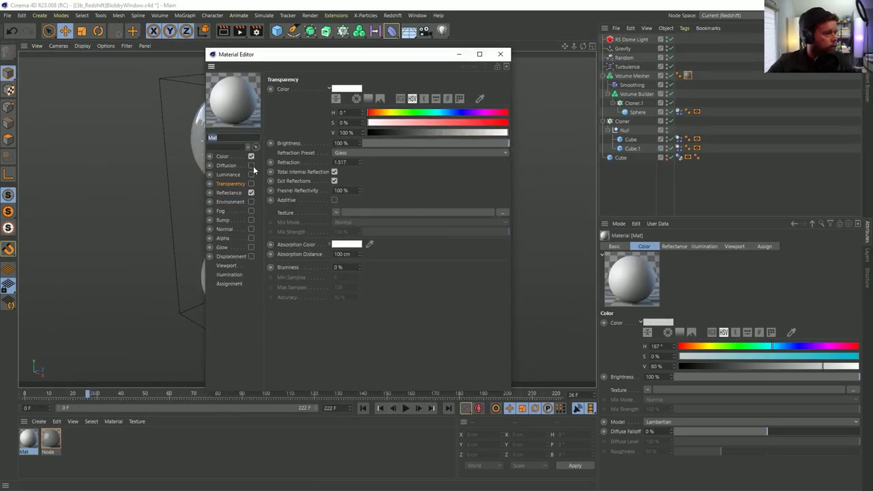
{"action": "left_click", "coordinate": [251, 156]}
{"action": "left_click", "coordinate": [251, 175]}
{"action": "left_click", "coordinate": [251, 192]}
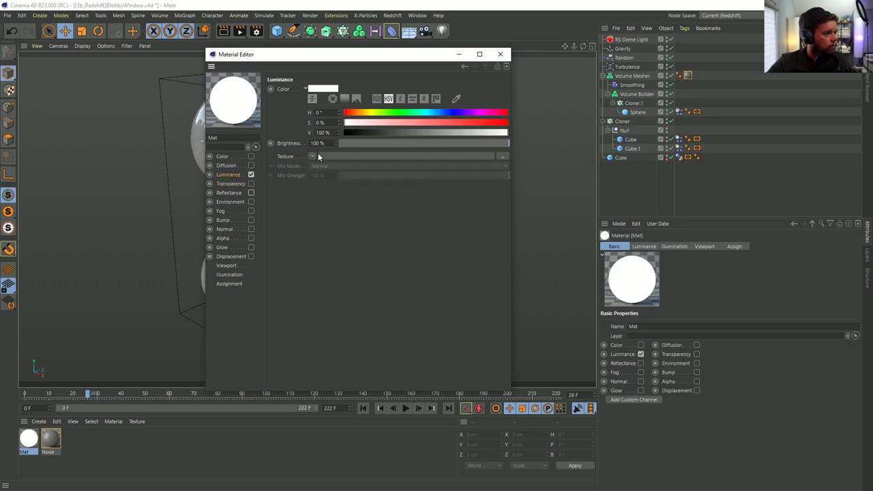
Load the Falloff effect shader as the Luminance texture of the new standard material
{"action": "left_click", "coordinate": [313, 157]}
{"action": "left_click", "coordinate": [312, 156]}
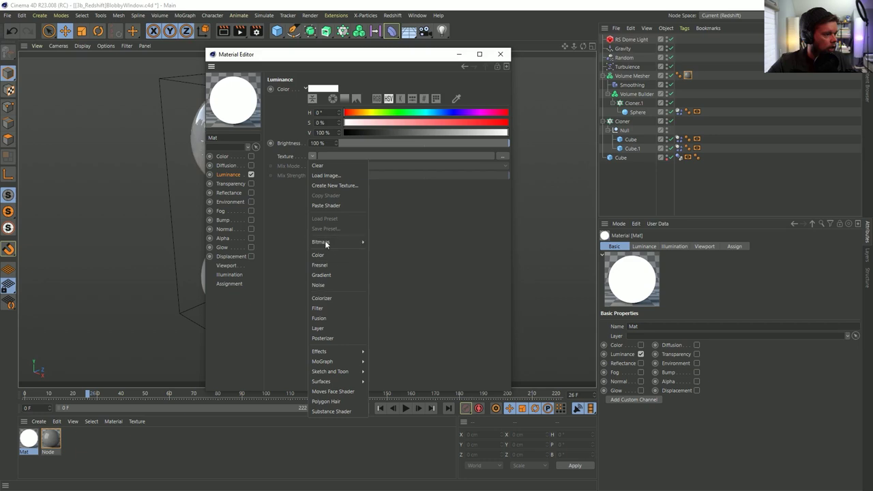
{"action": "mouse_move", "coordinate": [337, 351]}
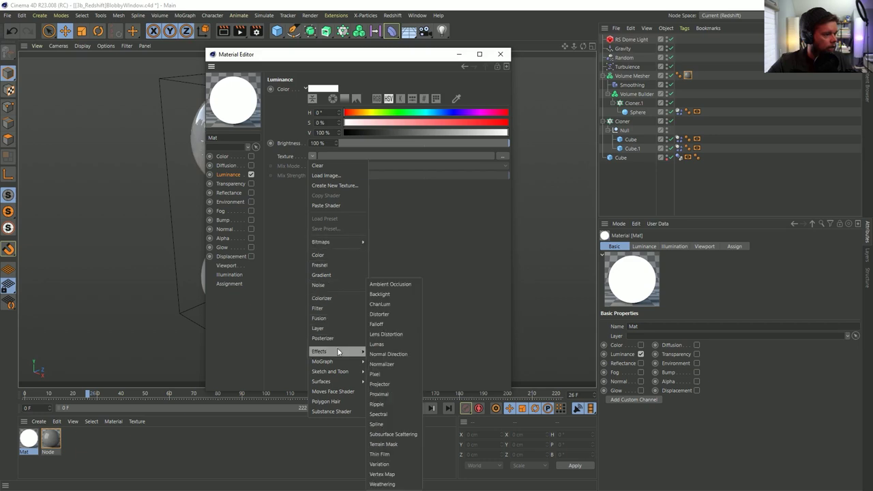
{"action": "left_click", "coordinate": [377, 324]}
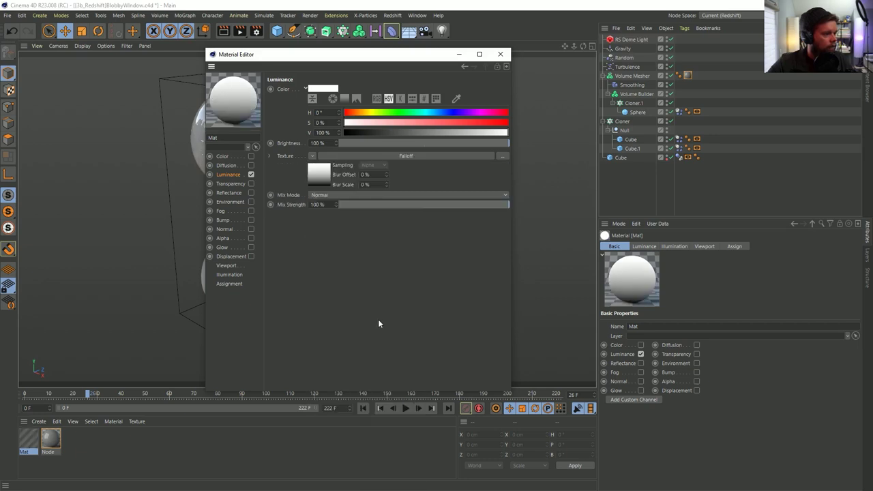
Bring the Falloff gradient's black and white knots almost together near the middle to create a hard edge
{"action": "left_click", "coordinate": [315, 179]}
{"action": "double_click", "coordinate": [344, 154]}
{"action": "left_click_drag", "start_coordinate": [309, 197], "coordinate": [388, 197]}
{"action": "left_click_drag", "start_coordinate": [503, 196], "coordinate": [395, 196]}
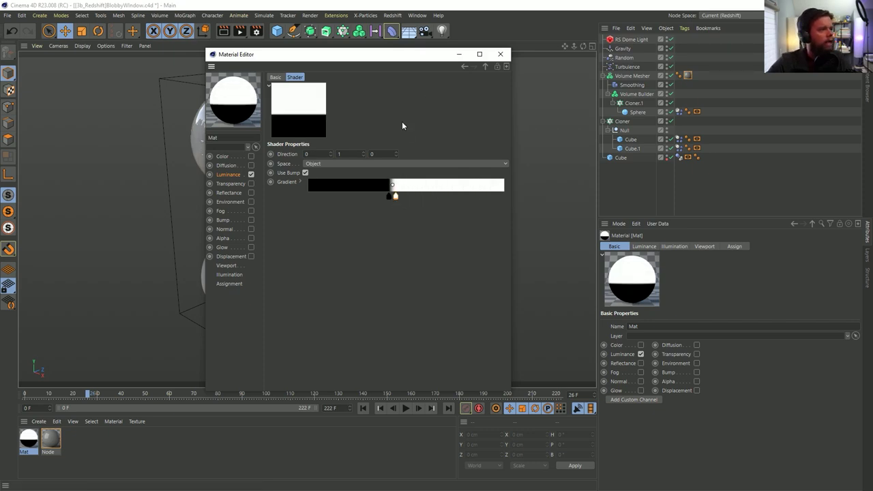
Apply the black-and-white Mat material to the Volume Mesher and switch the renderer to Standard
{"action": "left_click", "coordinate": [502, 56]}
{"action": "left_click_drag", "start_coordinate": [34, 439], "coordinate": [634, 76]}
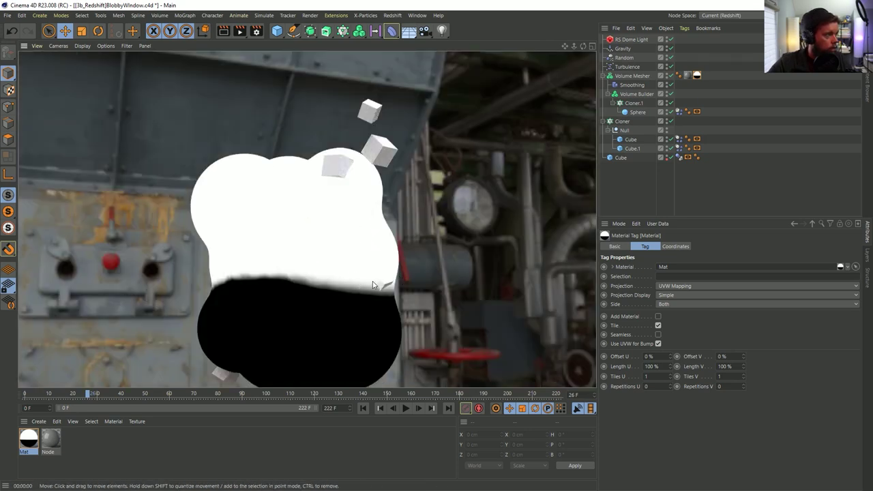
{"action": "key", "text": "ctrl+b"}
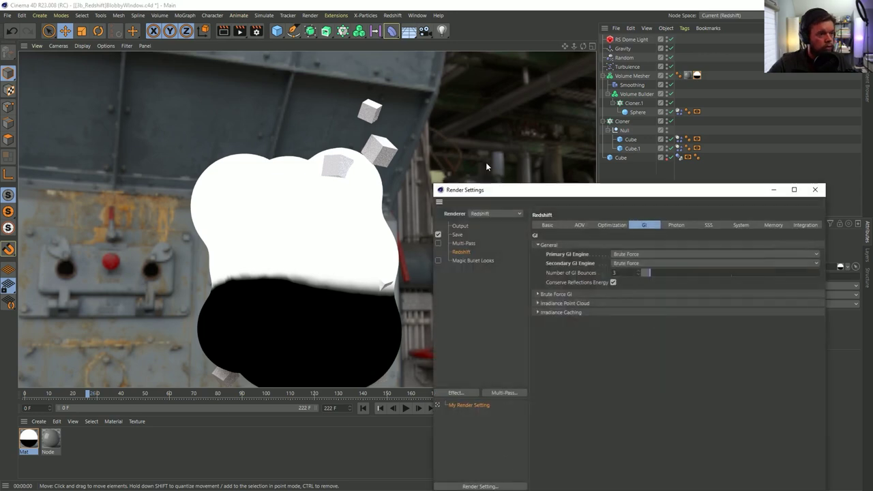
{"action": "left_click", "coordinate": [488, 210]}
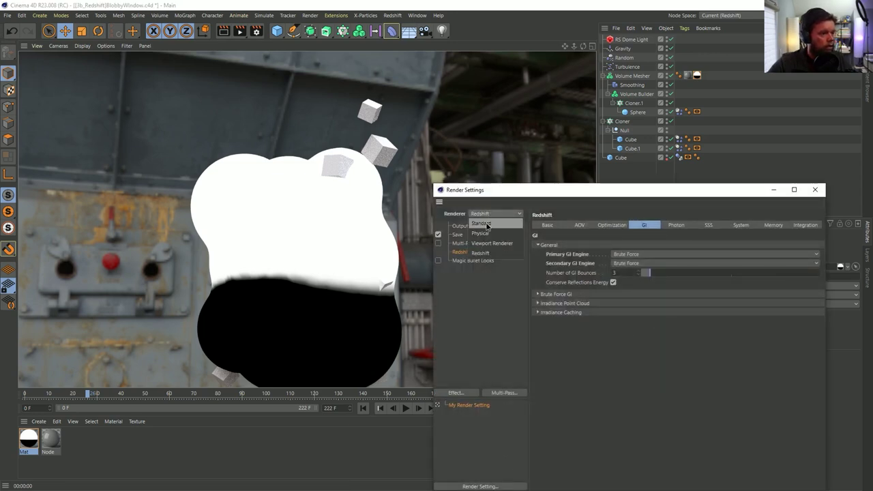
{"action": "left_click", "coordinate": [485, 222]}
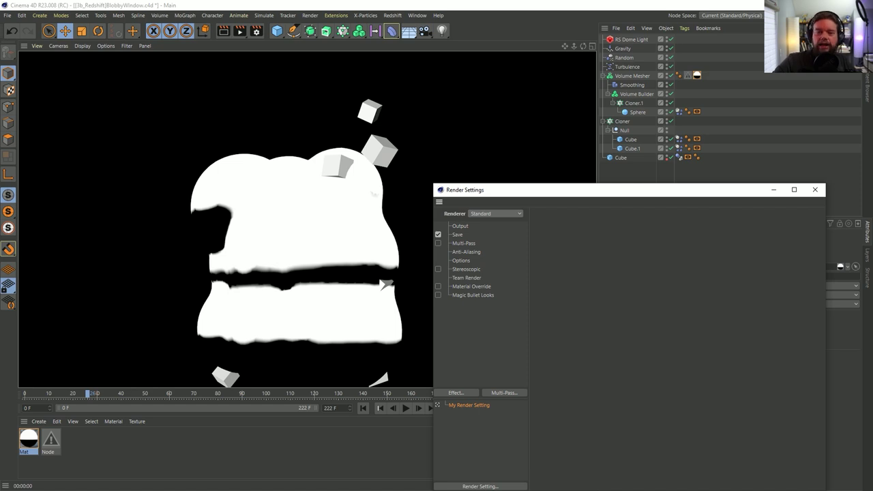
{"action": "left_click_drag", "start_coordinate": [343, 202], "coordinate": [290, 263], "text": "alt"}
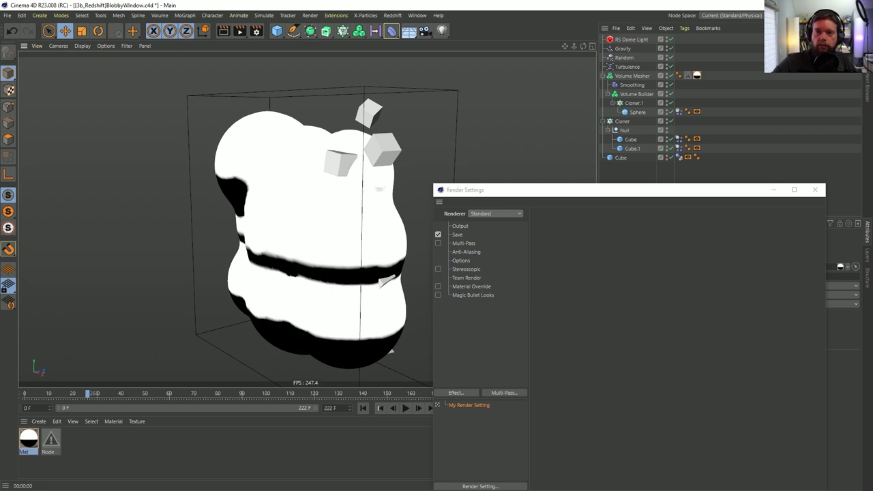
Examine the luminance channel of the Mat material and its Falloff texture
{"action": "left_click", "coordinate": [28, 439]}
{"action": "double_click", "coordinate": [29, 439]}
{"action": "left_click_drag", "start_coordinate": [414, 127], "coordinate": [273, 85]}
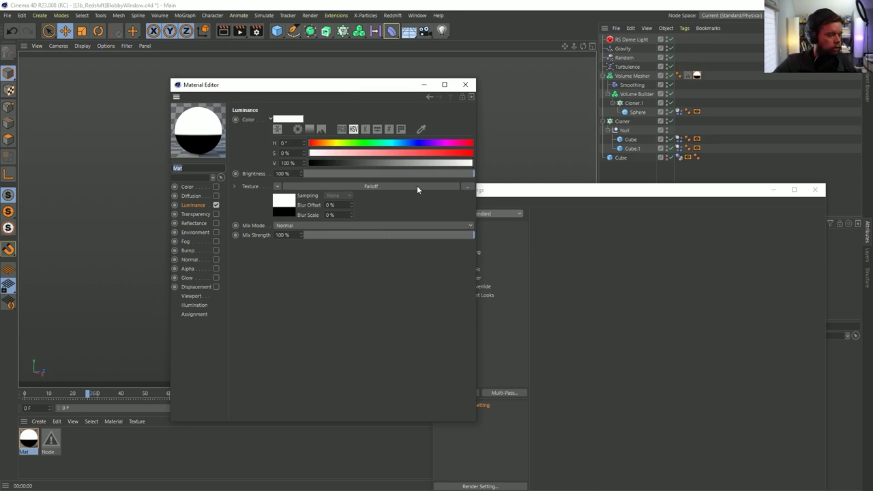
{"action": "left_click", "coordinate": [465, 84]}
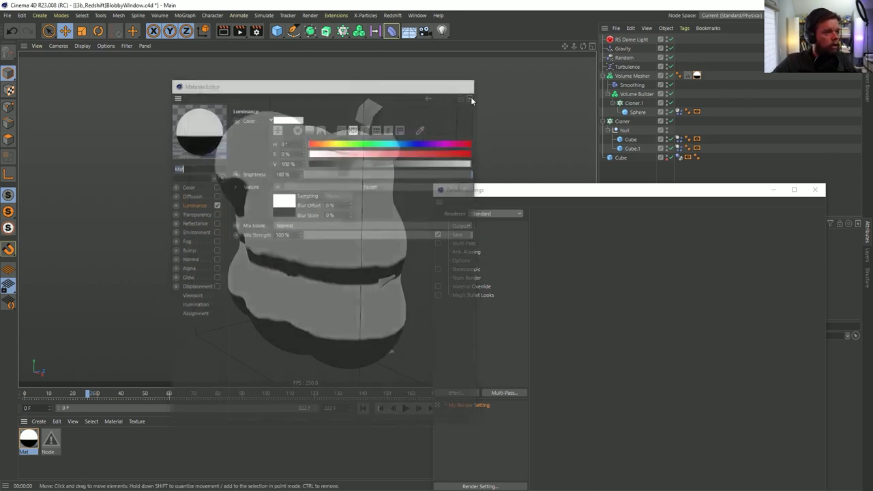
Set the node space to Redshift and open the Node material's graph for editing
{"action": "double_click", "coordinate": [51, 440]}
{"action": "left_click_drag", "start_coordinate": [726, 109], "coordinate": [298, 102]}
{"action": "left_click", "coordinate": [730, 15]}
{"action": "left_click", "coordinate": [731, 47]}
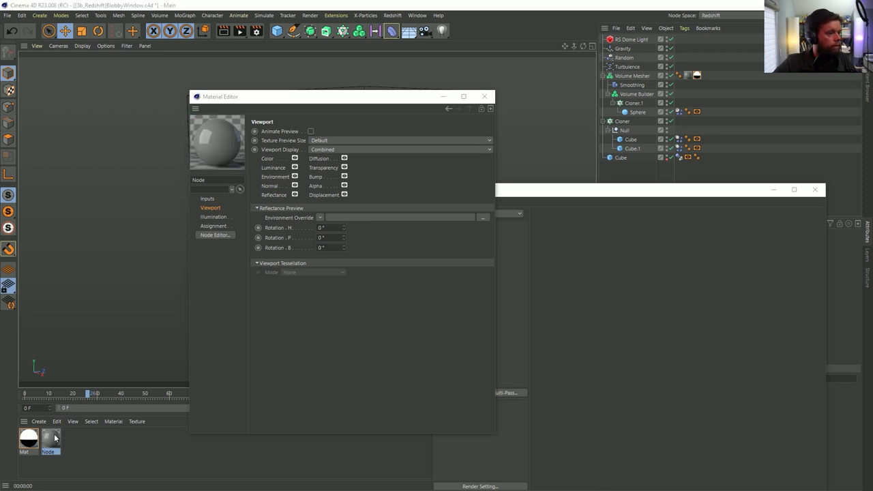
{"action": "left_click", "coordinate": [215, 235]}
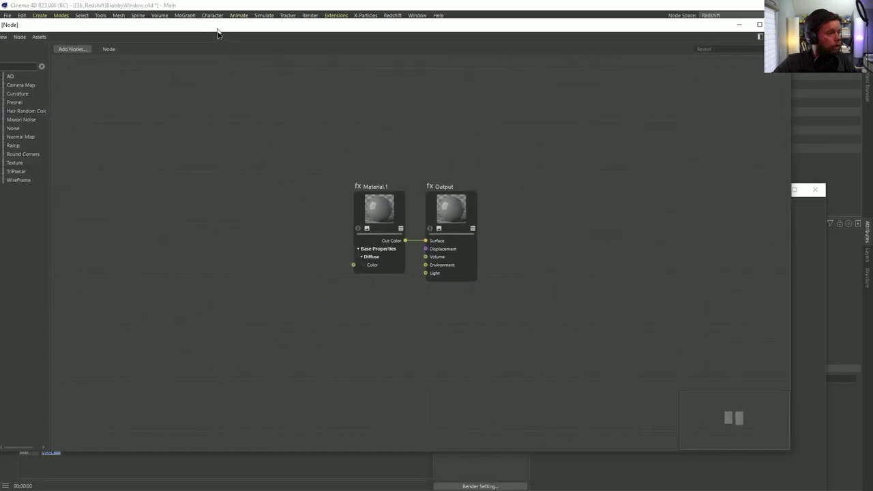
Add a Ramp node to the graph, placed before the Material node
{"action": "left_click_drag", "start_coordinate": [96, 44], "coordinate": [142, 36]}
{"action": "left_click", "coordinate": [51, 78]}
{"action": "type", "text": "ramp"}
{"action": "left_click_drag", "start_coordinate": [40, 88], "coordinate": [286, 194]}
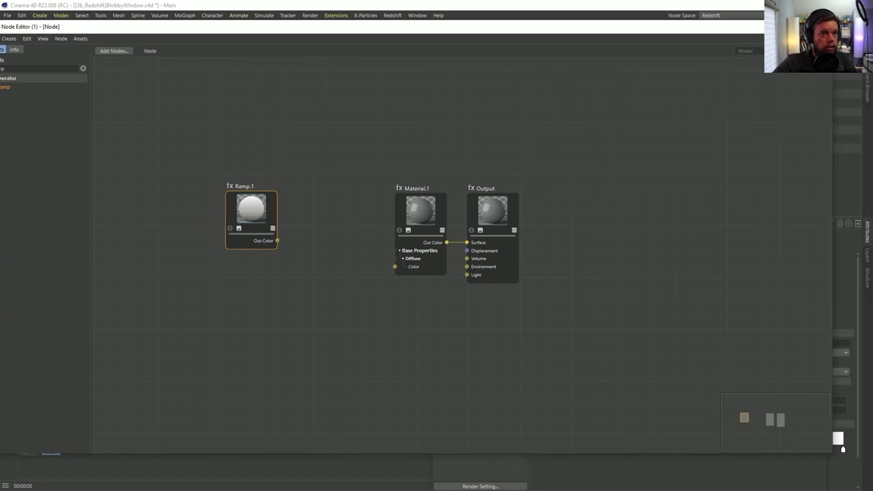
Examine the Source and Mapping options of the Ramp node
{"action": "key", "text": "super+Down"}
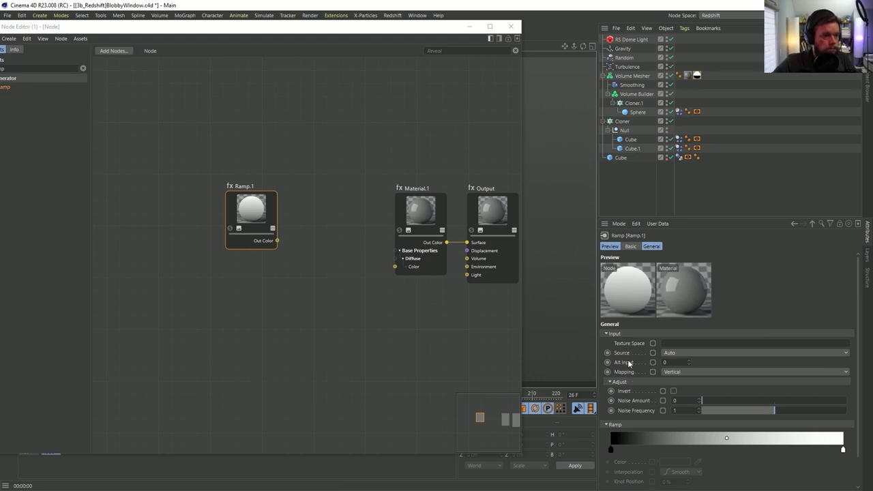
{"action": "scroll", "coordinate": [639, 381], "scroll_direction": "down", "scroll_amount": 1}
{"action": "left_click", "coordinate": [680, 321]}
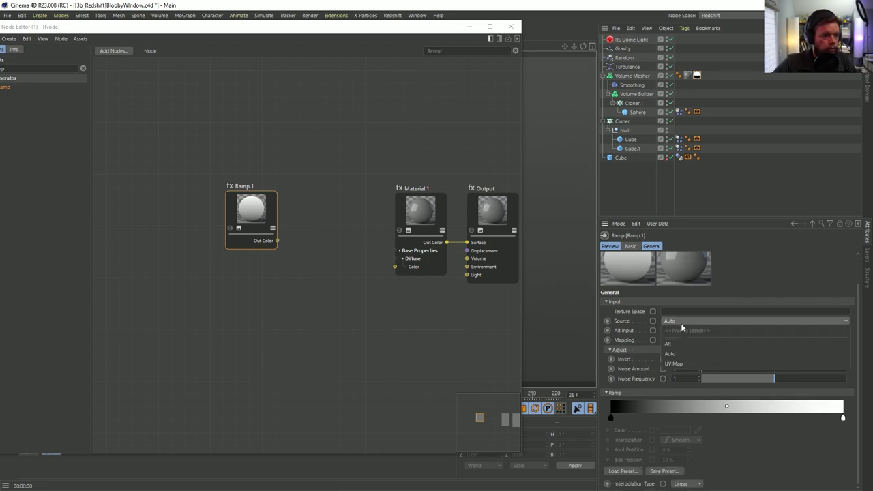
{"action": "left_click", "coordinate": [633, 339]}
{"action": "left_click", "coordinate": [683, 340]}
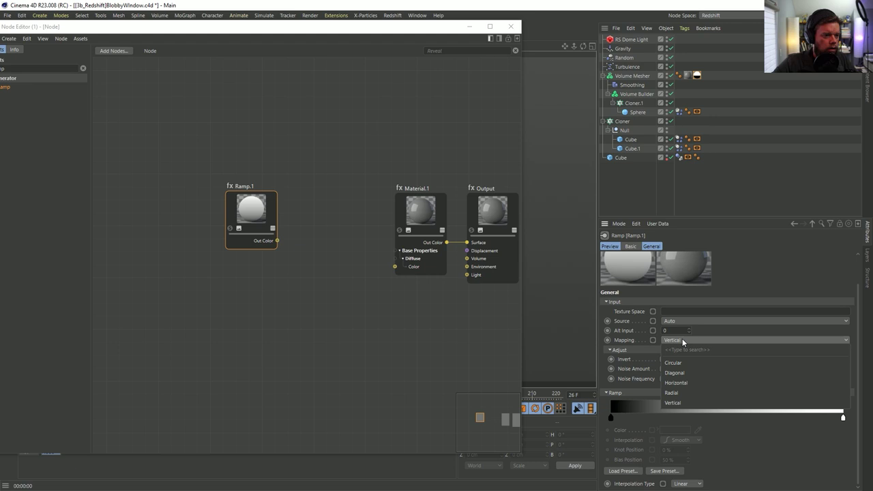
{"action": "left_click", "coordinate": [612, 368]}
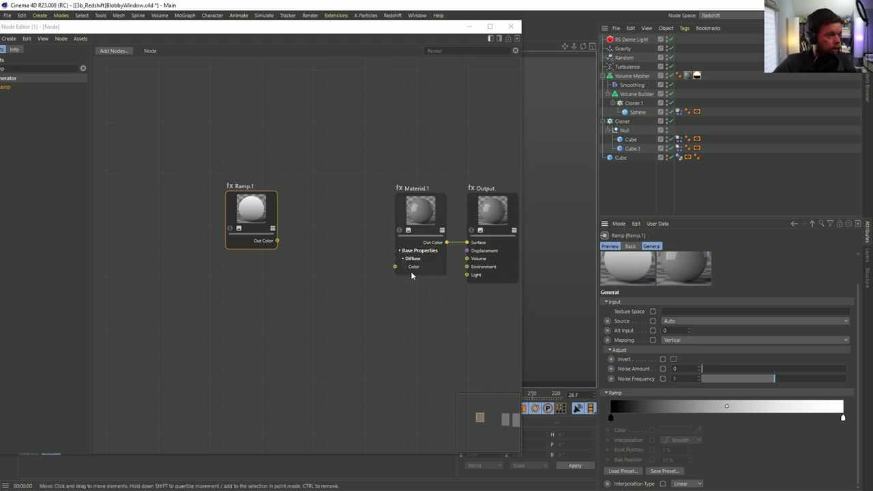
Add a State node from the Info category below the Ramp node
{"action": "left_click_drag", "start_coordinate": [157, 27], "coordinate": [325, 45]}
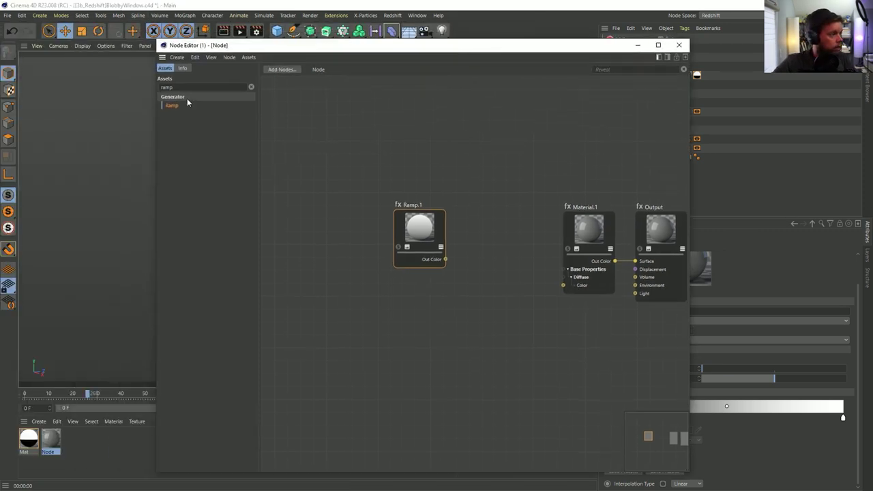
{"action": "left_click", "coordinate": [251, 88]}
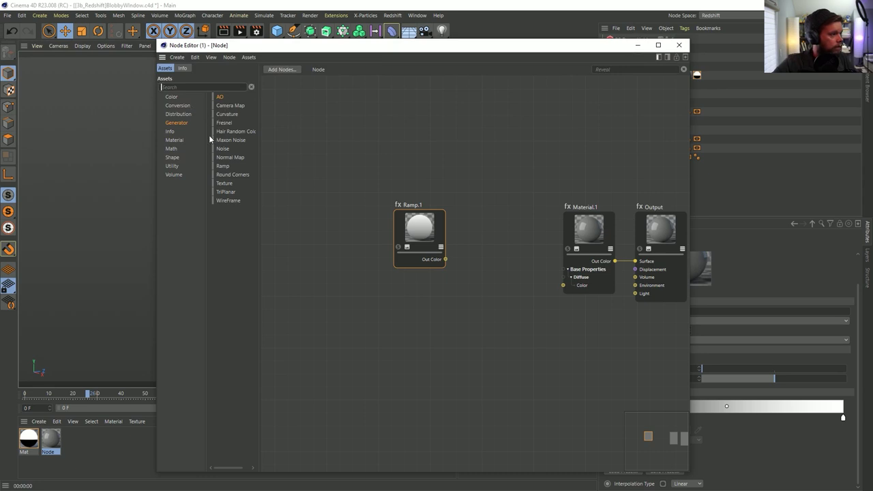
{"action": "left_click", "coordinate": [174, 132]}
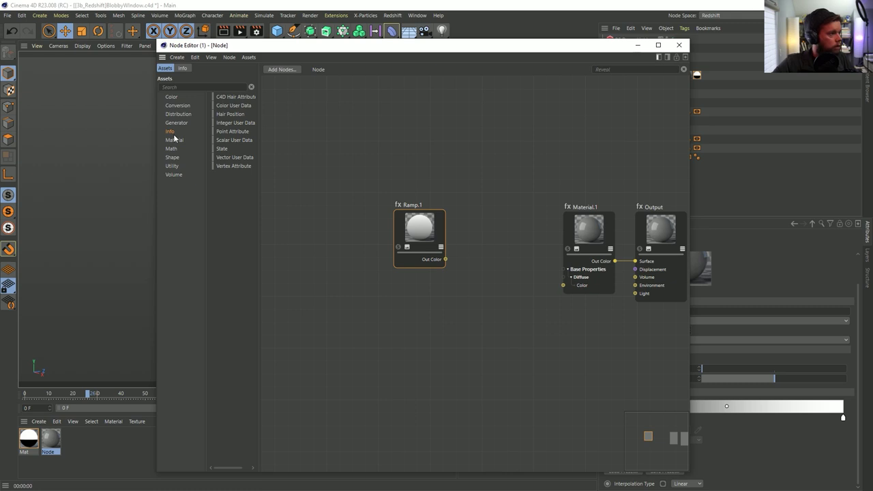
{"action": "left_click_drag", "start_coordinate": [220, 148], "coordinate": [423, 292]}
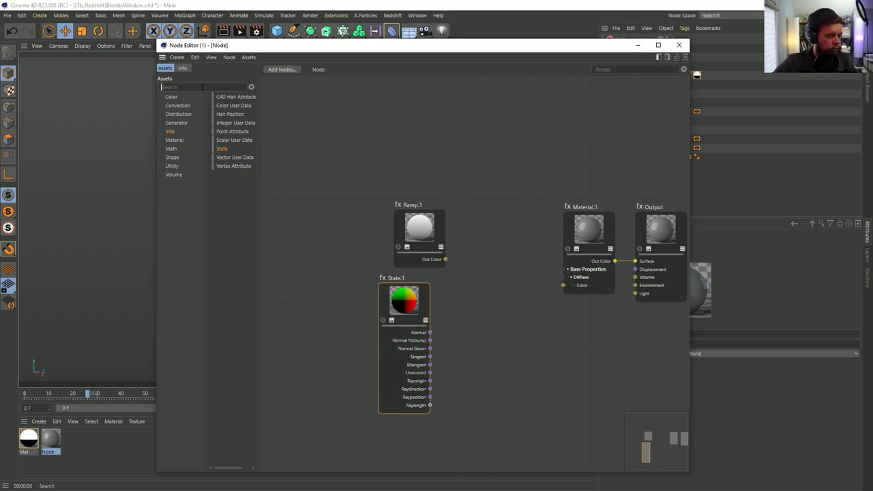
Add a Color Splitter node and route the State node's Raydirection through its Out R to the Output's Surface
{"action": "left_click", "coordinate": [202, 87]}
{"action": "type", "text": "spli"}
{"action": "left_click_drag", "start_coordinate": [180, 106], "coordinate": [479, 374]}
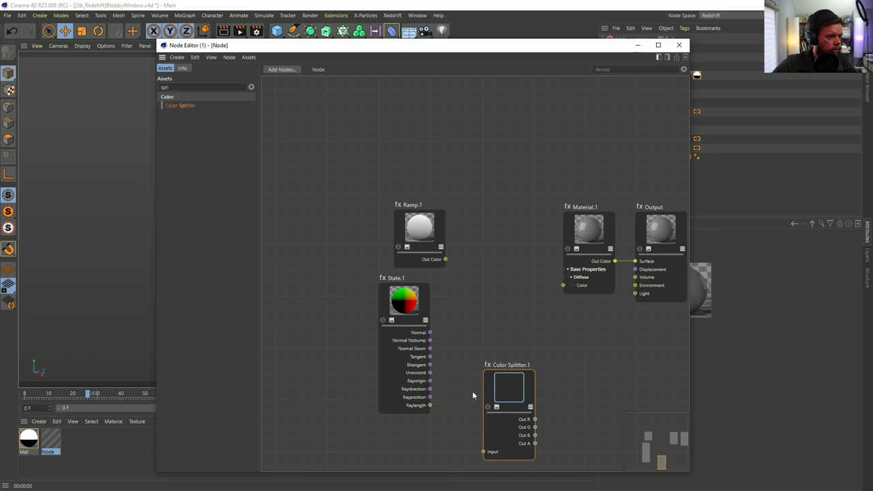
{"action": "left_click_drag", "start_coordinate": [429, 389], "coordinate": [484, 453]}
{"action": "left_click_drag", "start_coordinate": [535, 420], "coordinate": [635, 262]}
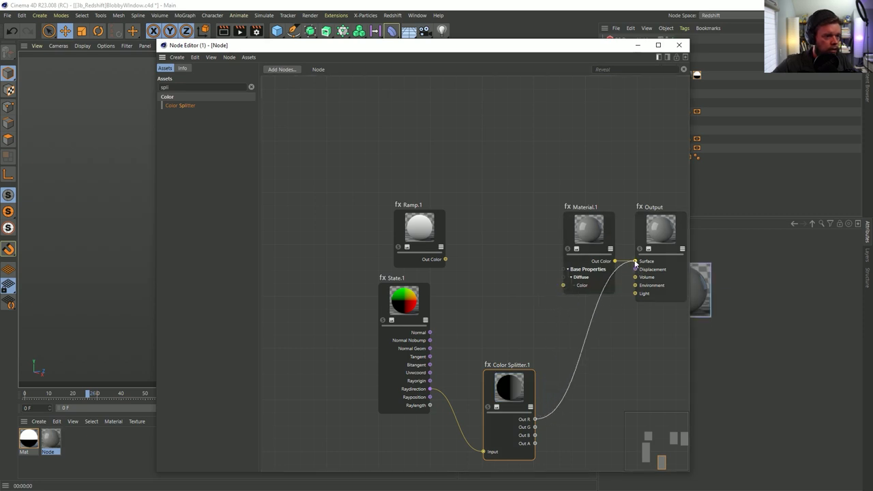
Open the Redshift RenderView for previewing the material
{"action": "left_click_drag", "start_coordinate": [454, 40], "coordinate": [492, 96]}
{"action": "left_click", "coordinate": [484, 98]}
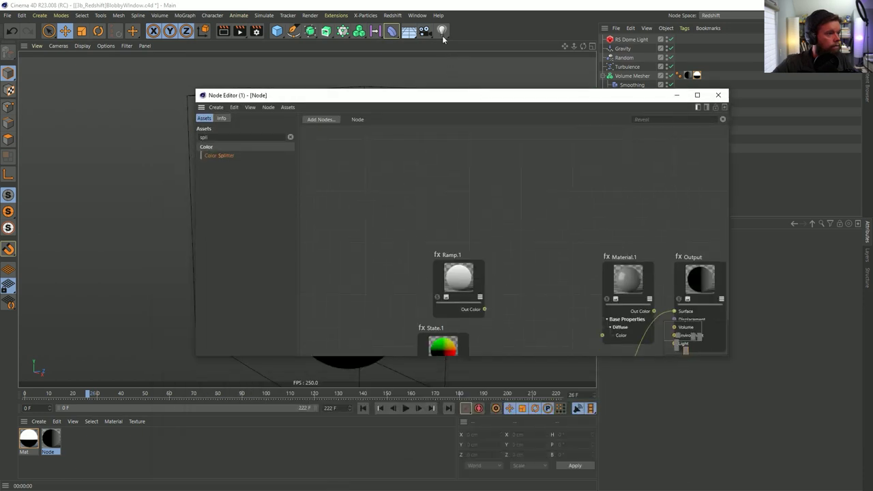
{"action": "left_click", "coordinate": [393, 15]}
{"action": "left_click", "coordinate": [415, 86]}
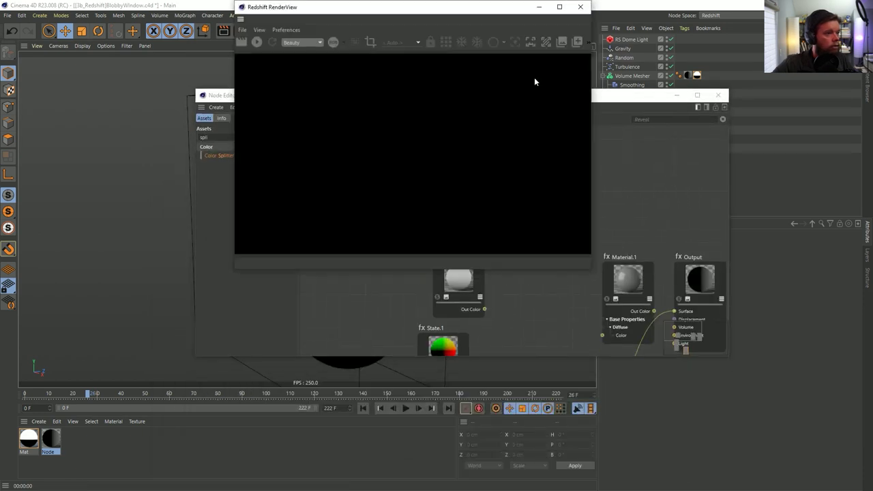
Set the renderer to Redshift and start the interactive render in the RenderView
{"action": "key", "text": "ctrl+b"}
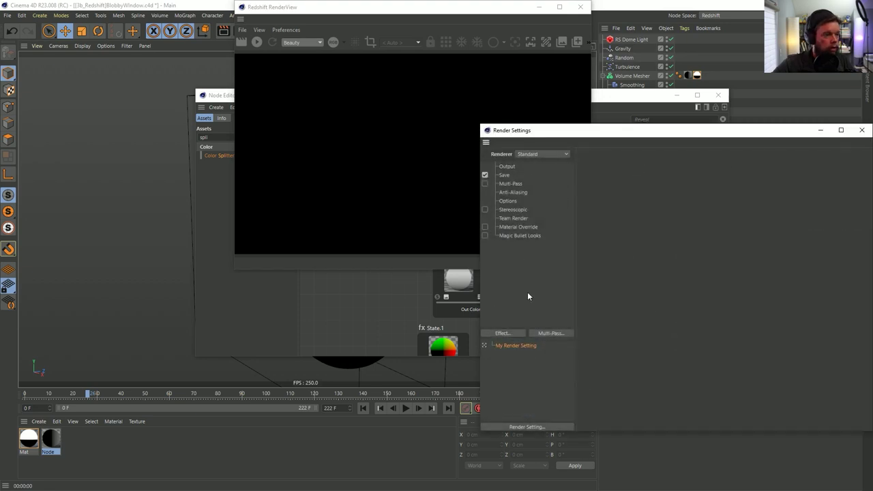
{"action": "left_click", "coordinate": [536, 155]}
{"action": "left_click", "coordinate": [543, 192]}
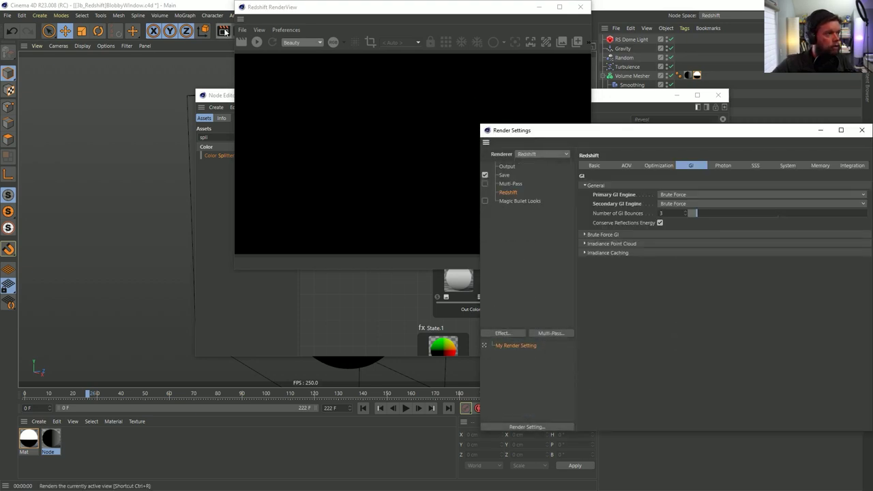
{"action": "left_click", "coordinate": [258, 42]}
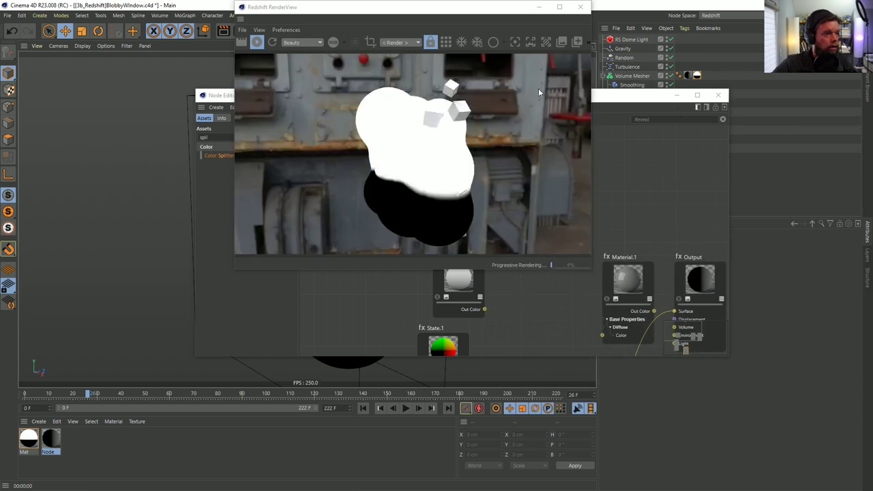
Remove the black-and-white Mat material tag from the Volume Mesher
{"action": "left_click_drag", "start_coordinate": [473, 9], "coordinate": [367, 42]}
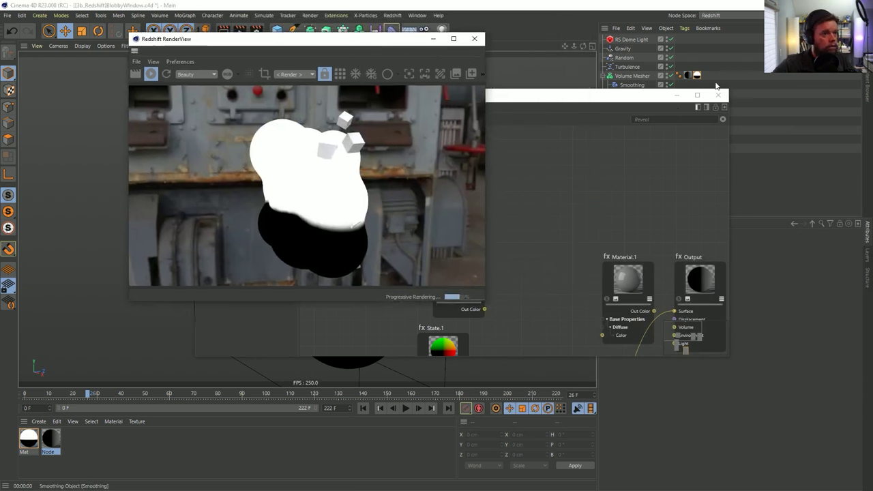
{"action": "left_click", "coordinate": [696, 75]}
{"action": "key", "text": "Delete"}
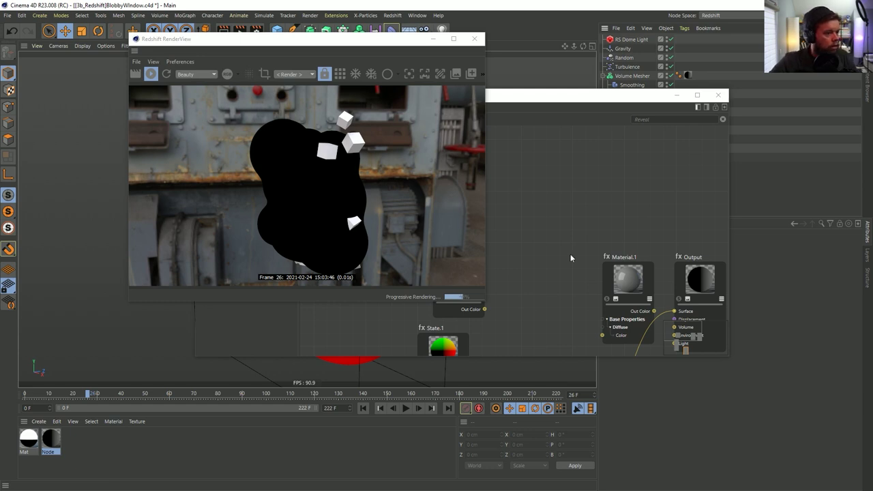
Connect the Color Splitter's Out G to the Output's Surface in place of Out R
{"action": "left_click", "coordinate": [585, 368]}
{"action": "left_click_drag", "start_coordinate": [567, 431], "coordinate": [561, 321]}
{"action": "left_click_drag", "start_coordinate": [568, 368], "coordinate": [676, 319]}
{"action": "left_click_drag", "start_coordinate": [351, 45], "coordinate": [242, 14]}
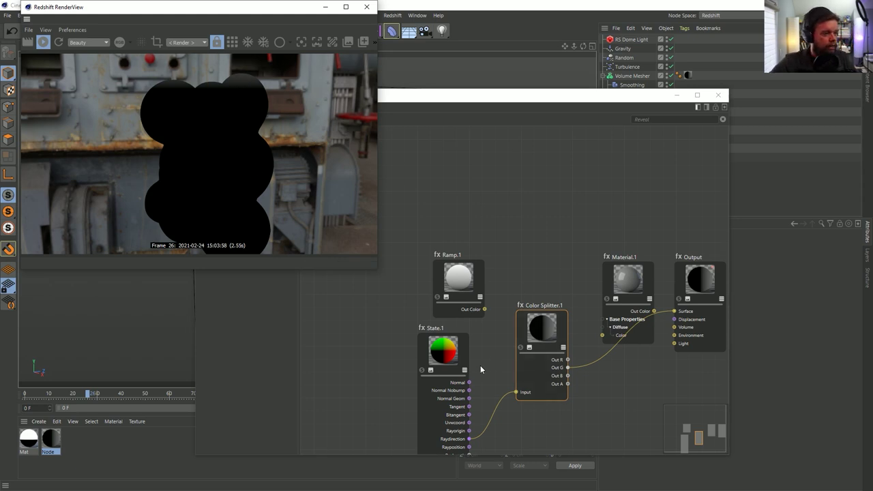
Move the Material node aside and place the Ramp node between the Color Splitter and the Output
{"action": "left_click", "coordinate": [546, 272]}
{"action": "left_click_drag", "start_coordinate": [610, 272], "coordinate": [576, 186]}
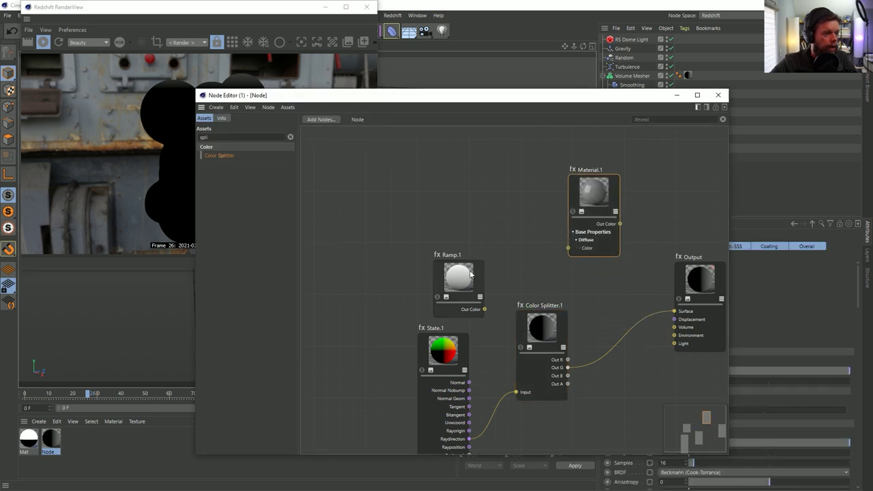
{"action": "left_click_drag", "start_coordinate": [481, 276], "coordinate": [625, 346]}
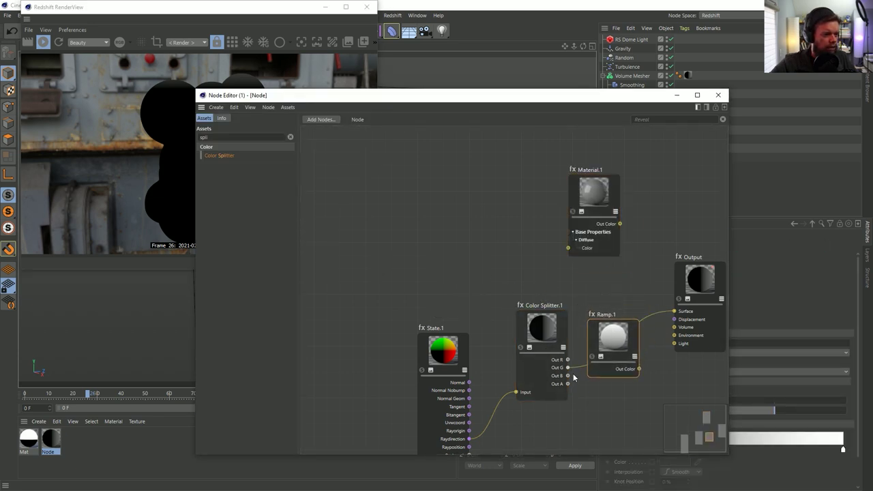
Connect the Color Splitter's Out G to the Ramp's Source input and the Ramp's Out Color to the Output's Surface
{"action": "left_click_drag", "start_coordinate": [568, 367], "coordinate": [601, 374]}
{"action": "mouse_move", "coordinate": [617, 391]}
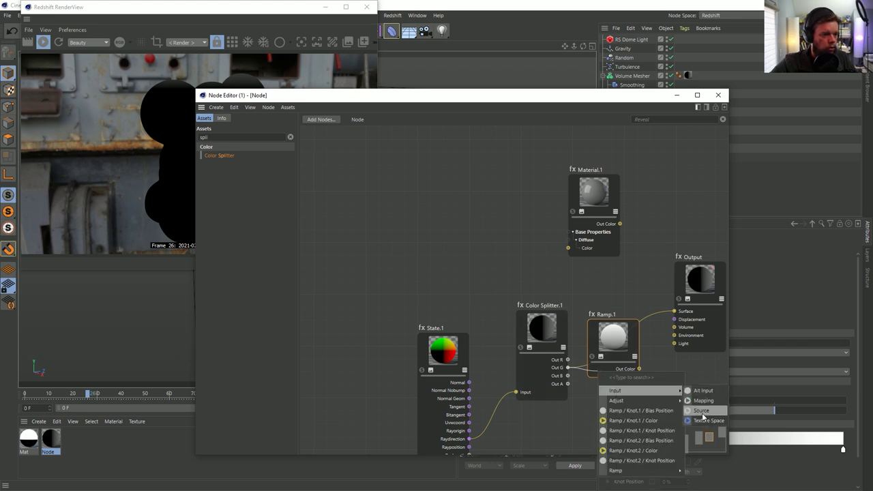
{"action": "left_click", "coordinate": [701, 411]}
{"action": "left_click_drag", "start_coordinate": [639, 368], "coordinate": [678, 315]}
{"action": "left_click_drag", "start_coordinate": [305, 96], "coordinate": [388, 59]}
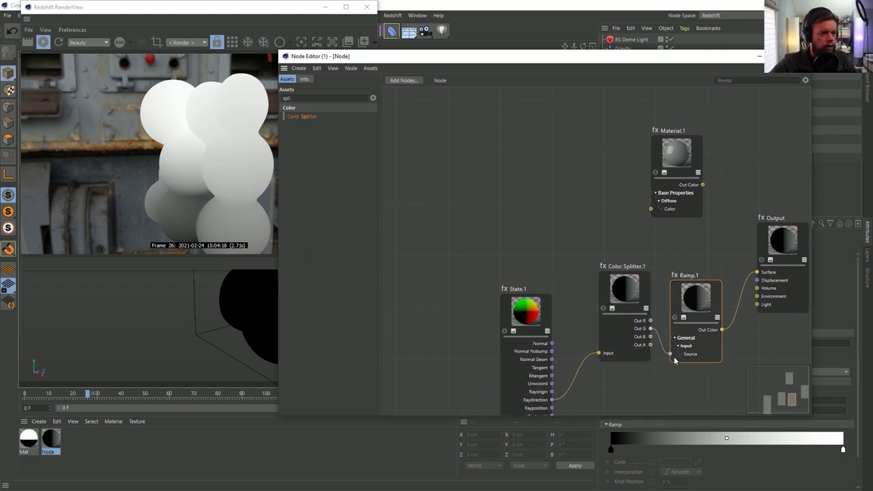
Try to connect the Color Splitter's Out G to the Ramp's Alt Input
{"action": "left_click_drag", "start_coordinate": [650, 329], "coordinate": [676, 335]}
{"action": "mouse_move", "coordinate": [710, 351]}
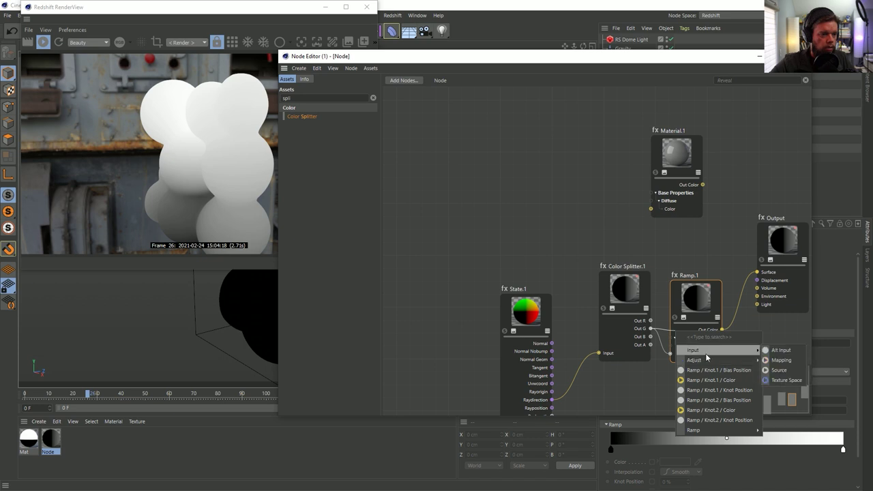
{"action": "left_click", "coordinate": [777, 350]}
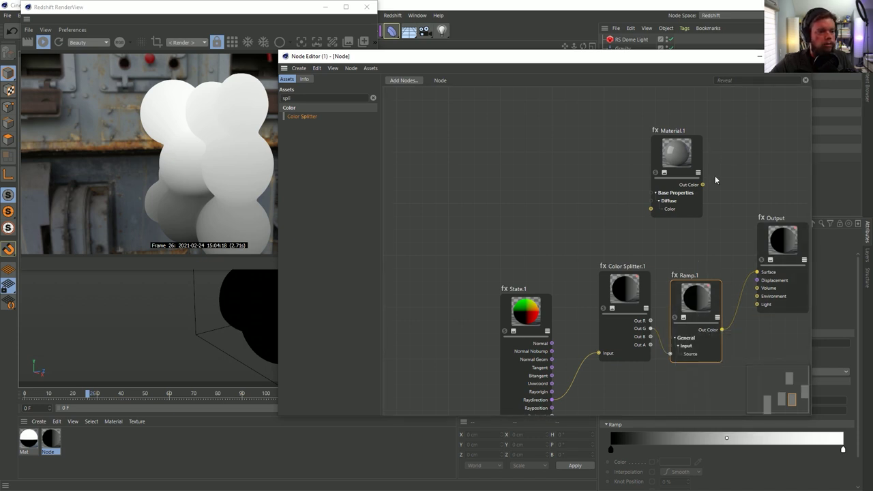
Tighten the Ramp's gradient by moving the black knot to 51.663 % and the white knot to 59.295 %
{"action": "left_click_drag", "start_coordinate": [611, 452], "coordinate": [730, 450]}
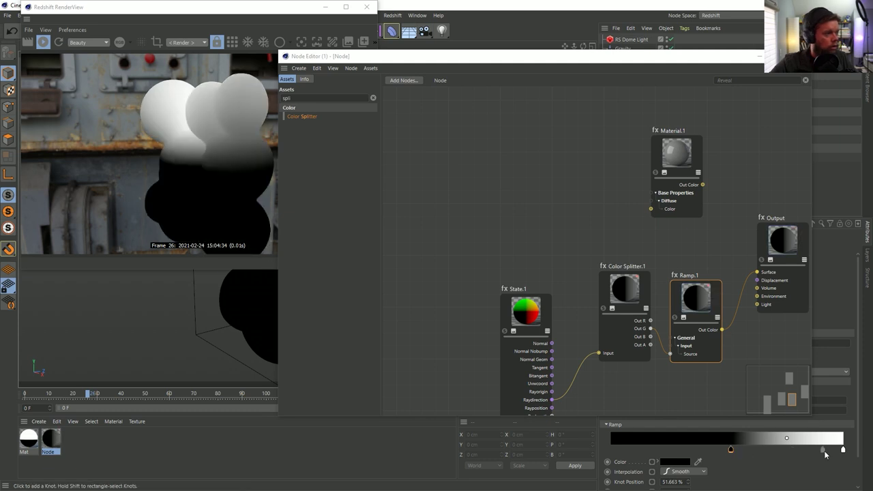
{"action": "left_click_drag", "start_coordinate": [843, 450], "coordinate": [748, 451]}
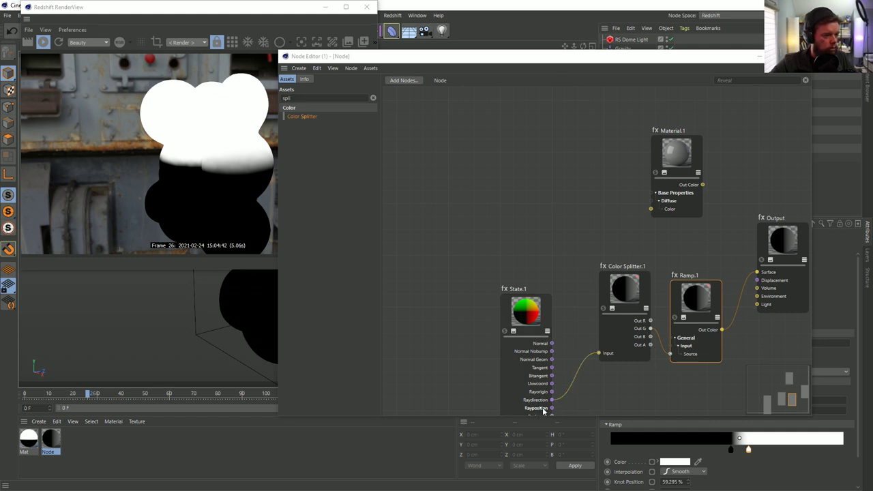
Move the State node aside and feed the Color Splitter's Input from Normal instead of Raydirection, trying Normal Geom and Normal Nobump first
{"action": "left_click_drag", "start_coordinate": [504, 304], "coordinate": [459, 249]}
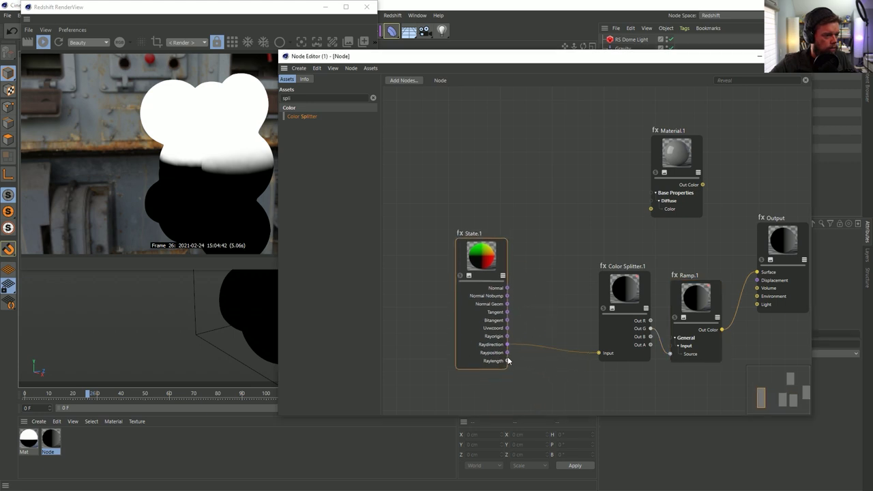
{"action": "left_click_drag", "start_coordinate": [513, 347], "coordinate": [508, 308]}
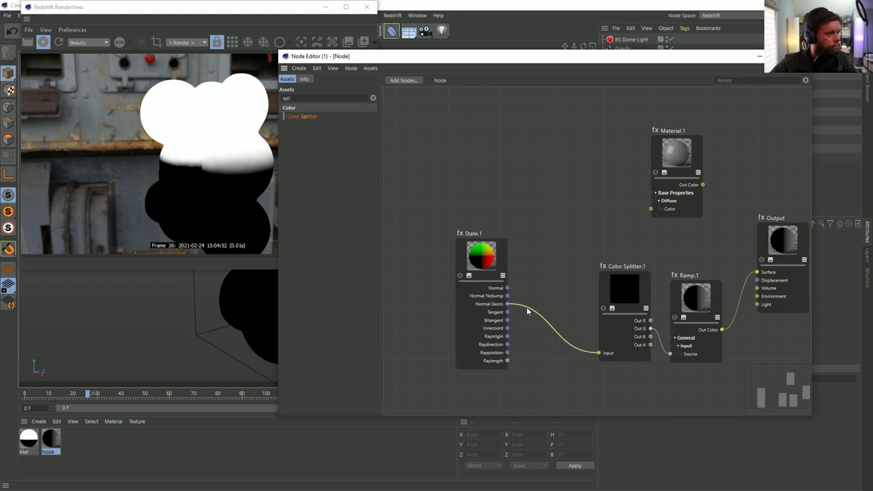
{"action": "left_click_drag", "start_coordinate": [518, 302], "coordinate": [506, 297]}
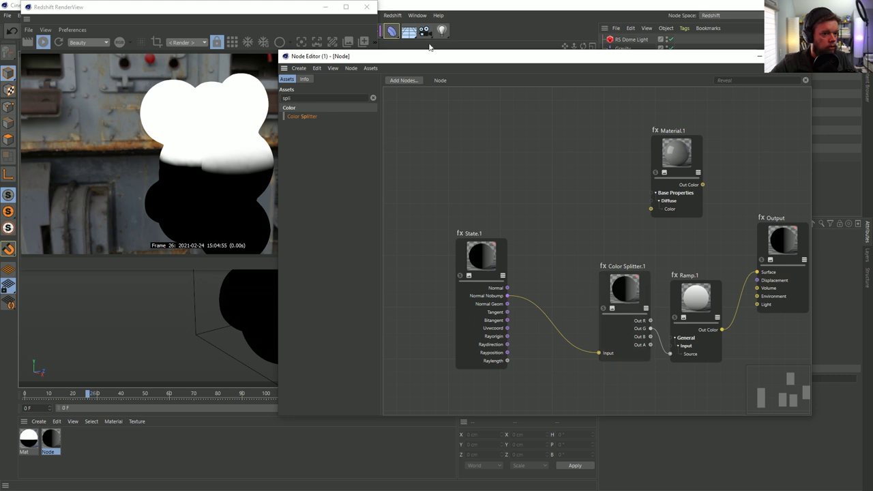
{"action": "left_click_drag", "start_coordinate": [256, 294], "coordinate": [267, 285], "text": "alt"}
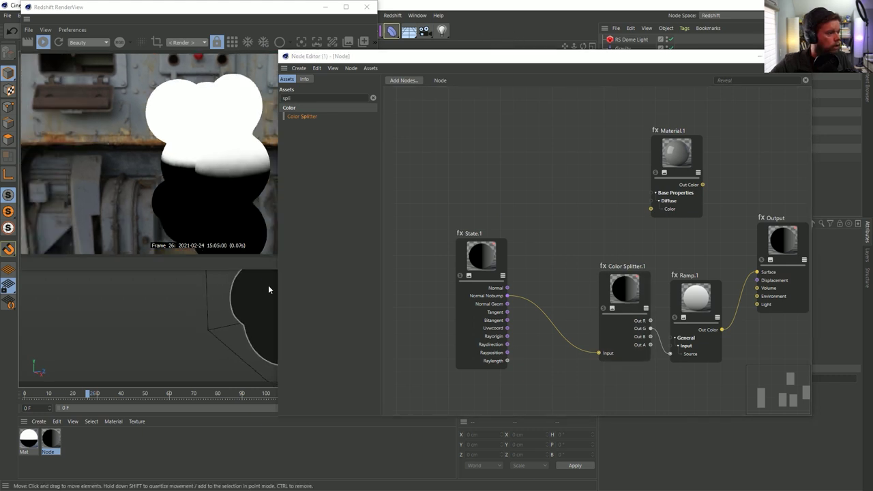
{"action": "left_click_drag", "start_coordinate": [512, 296], "coordinate": [508, 288]}
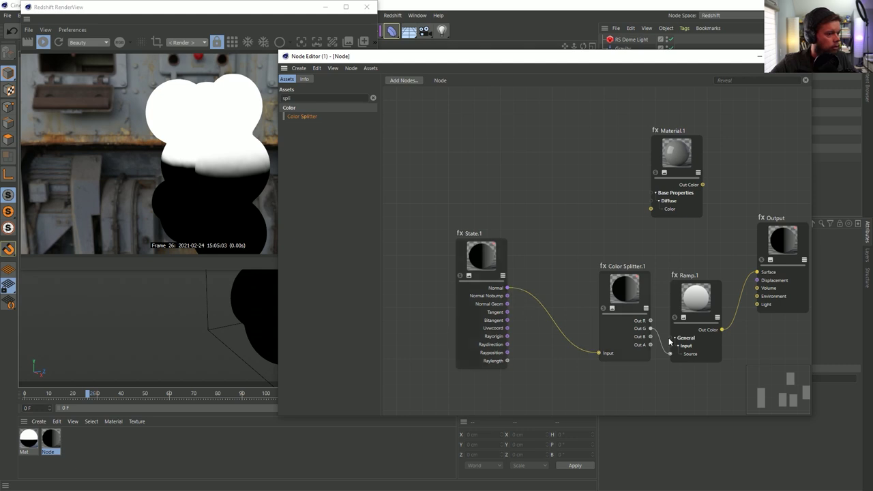
Preview the State's Normal, the Color Splitter's Out G and its Out B in turn on the Output's Surface
{"action": "left_click", "coordinate": [637, 268]}
{"action": "left_click_drag", "start_coordinate": [510, 287], "coordinate": [757, 273]}
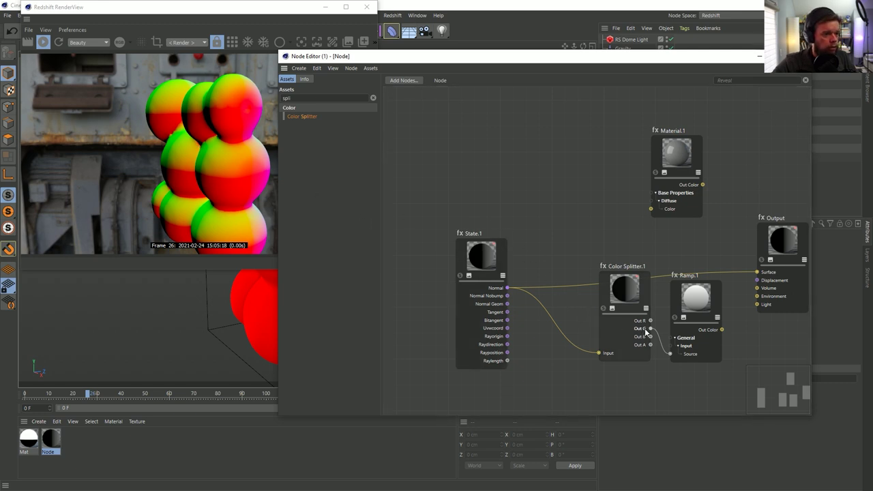
{"action": "left_click_drag", "start_coordinate": [650, 329], "coordinate": [758, 274]}
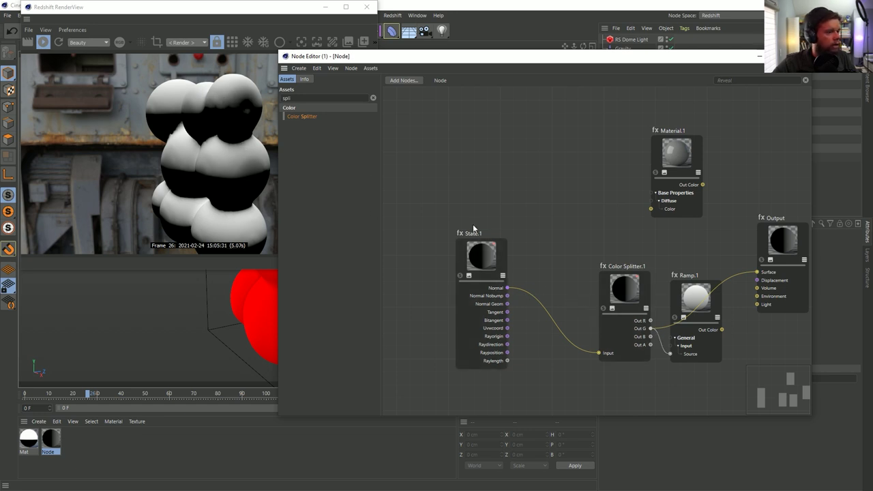
{"action": "left_click_drag", "start_coordinate": [651, 337], "coordinate": [757, 273]}
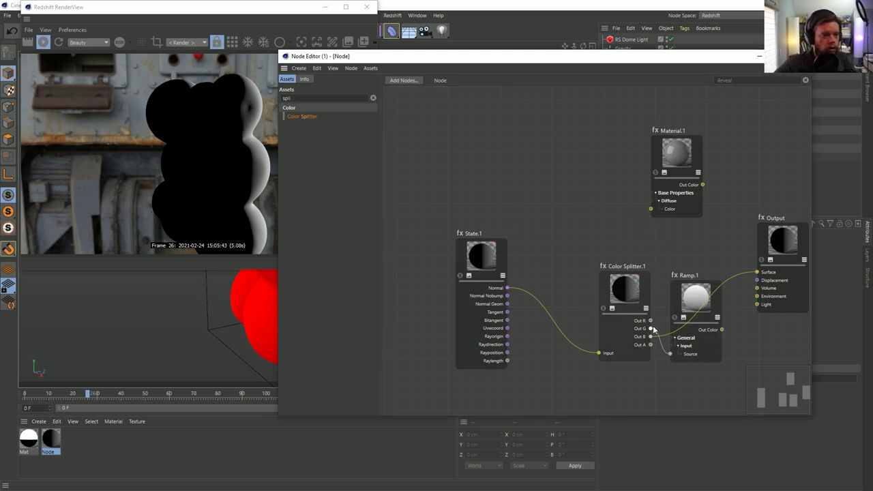
Connect the Color Splitter's Out B to the Ramp's Source and the Ramp's Out Color to the Output's Surface
{"action": "left_click_drag", "start_coordinate": [652, 337], "coordinate": [671, 353]}
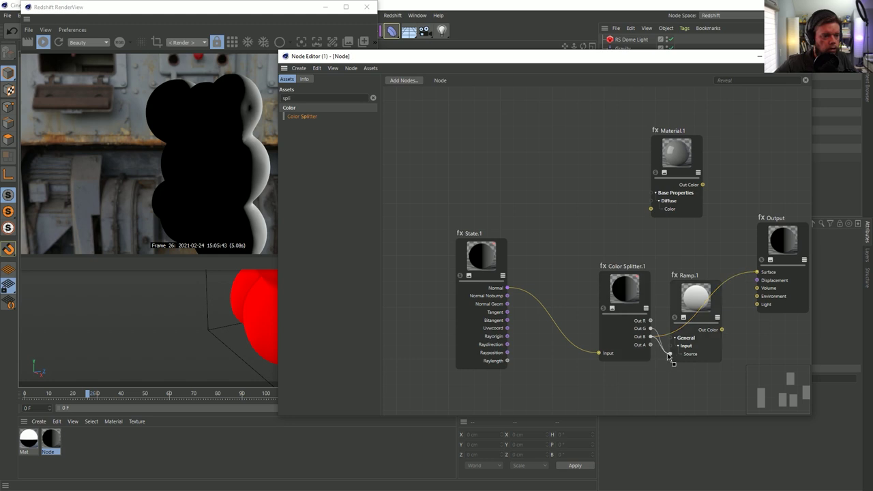
{"action": "left_click_drag", "start_coordinate": [721, 331], "coordinate": [758, 273]}
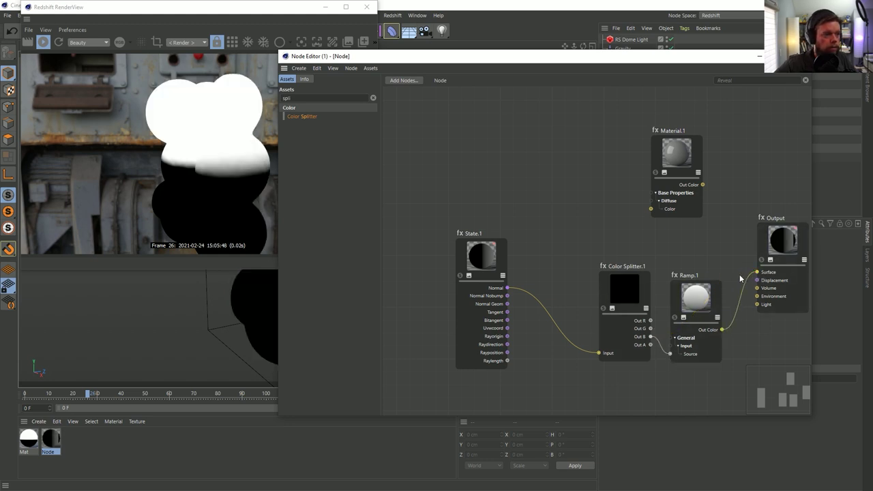
Examine the Ramp node's mapping options, adjustment settings and expanded Source input
{"action": "left_click", "coordinate": [715, 294]}
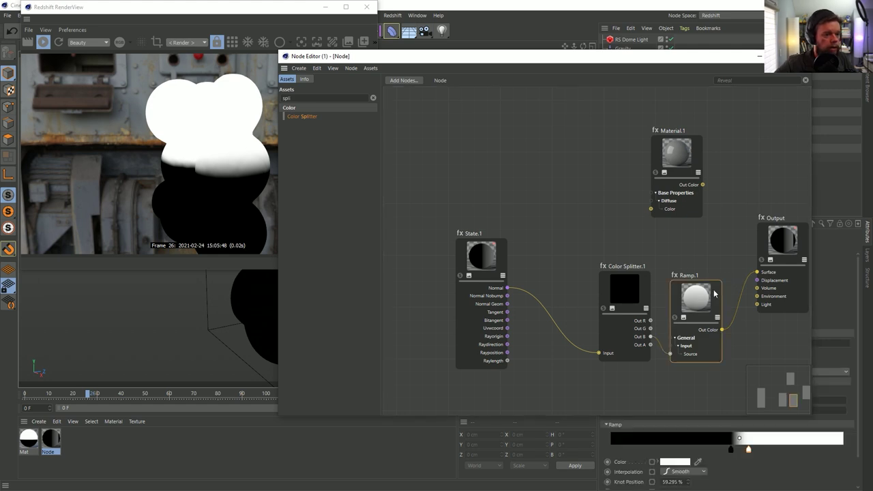
{"action": "left_click_drag", "start_coordinate": [665, 56], "coordinate": [397, 169]}
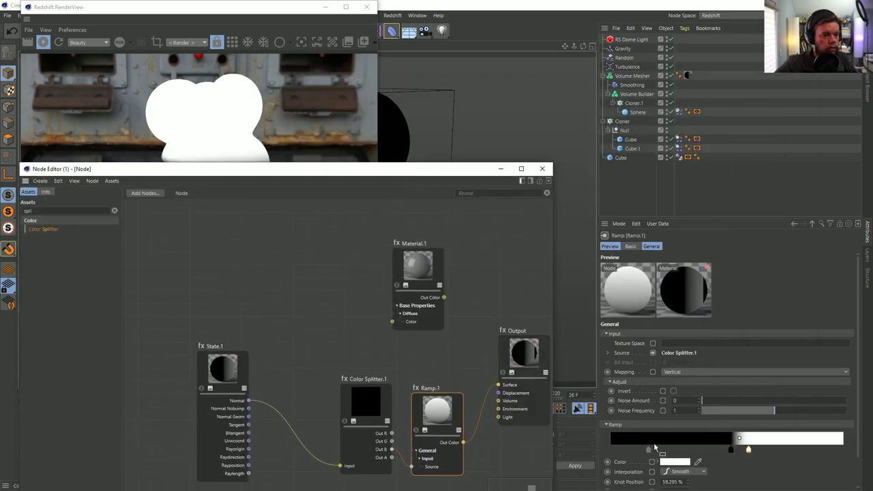
{"action": "left_click", "coordinate": [676, 382]}
{"action": "left_click", "coordinate": [678, 371]}
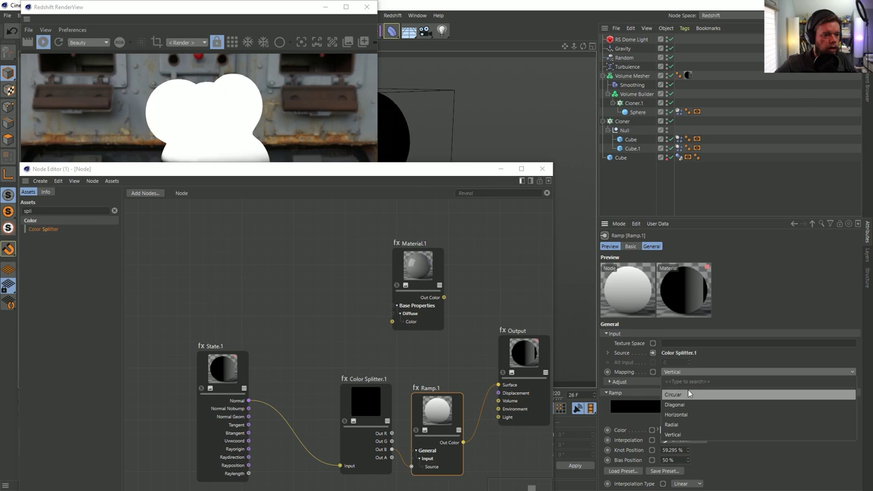
{"action": "left_click", "coordinate": [662, 382]}
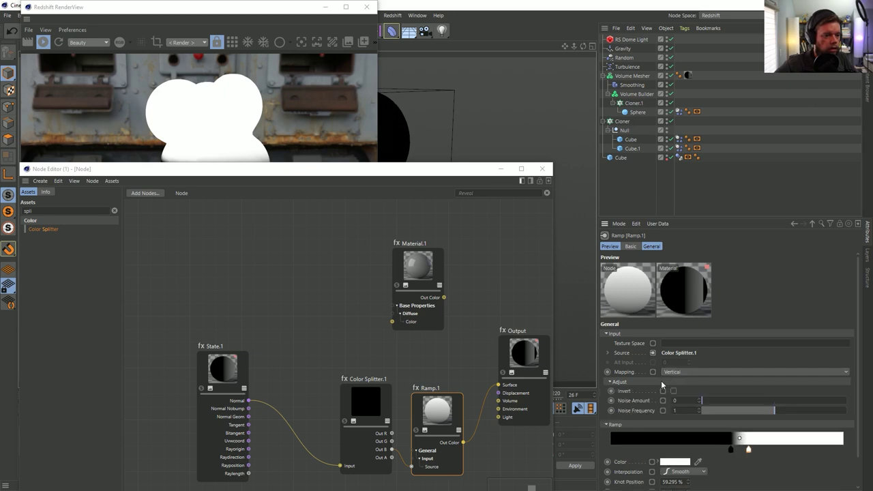
{"action": "left_click_drag", "start_coordinate": [444, 169], "coordinate": [481, 84]}
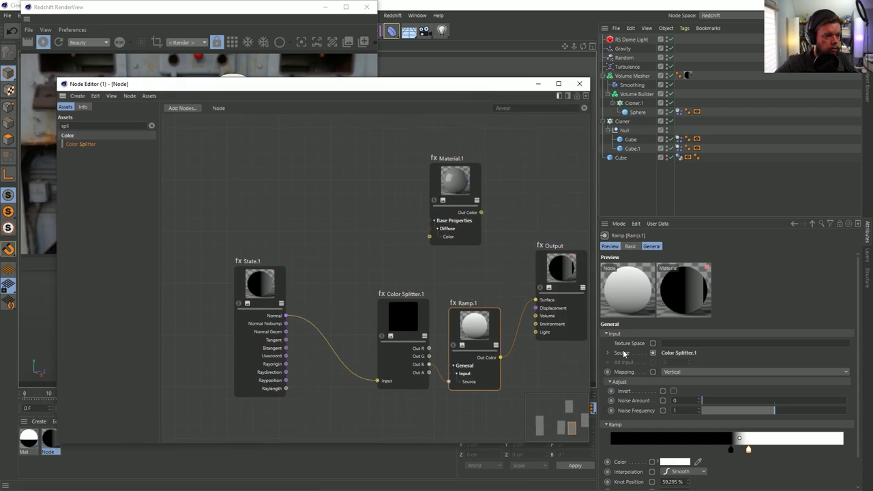
{"action": "left_click", "coordinate": [607, 353]}
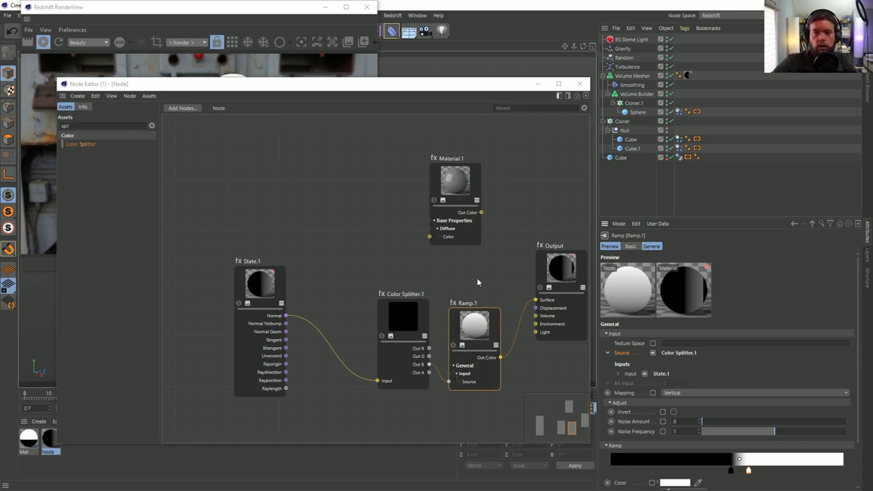
Search the node assets for "fall"
{"action": "key", "text": "BackSpace"}
{"action": "key", "text": "BackSpace"}
{"action": "key", "text": "BackSpace"}
{"action": "key", "text": "BackSpace"}
{"action": "type", "text": "fas"}
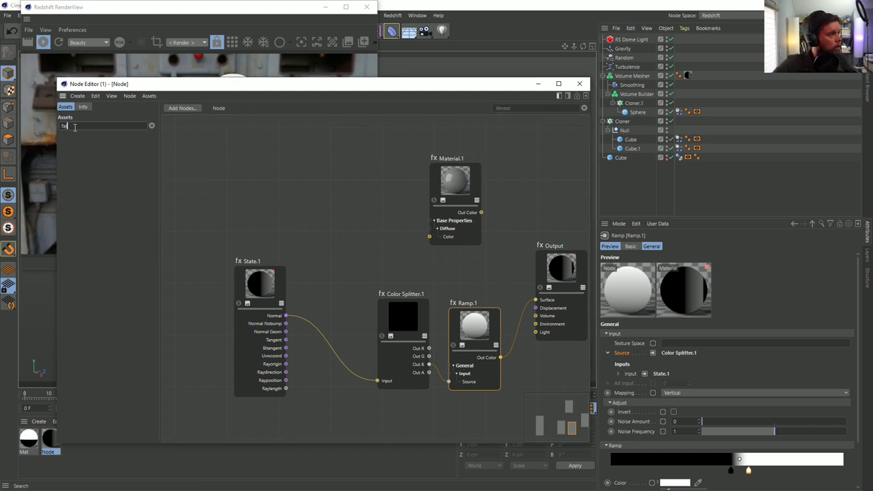
{"action": "key", "text": "BackSpace"}
{"action": "key", "text": "BackSpace"}
{"action": "key", "text": "BackSpace"}
{"action": "type", "text": "fal"}
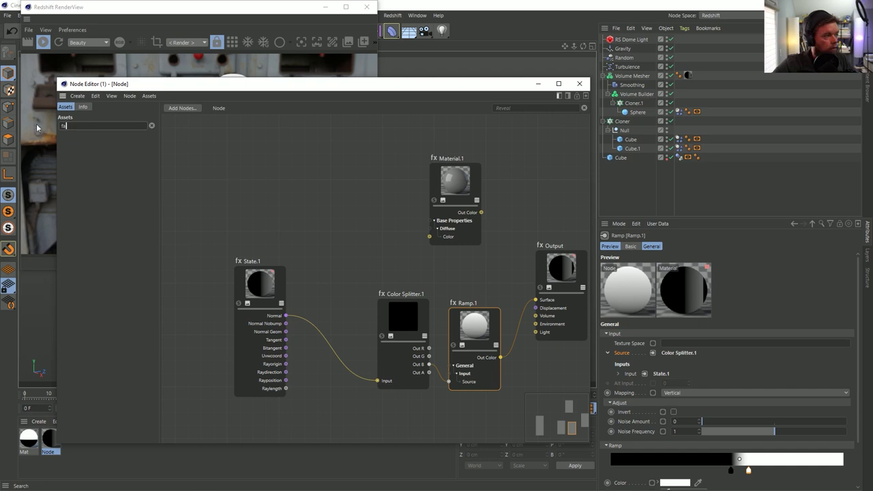
Delete the Ramp node between the Color Splitter and the Output
{"action": "left_click", "coordinate": [431, 234]}
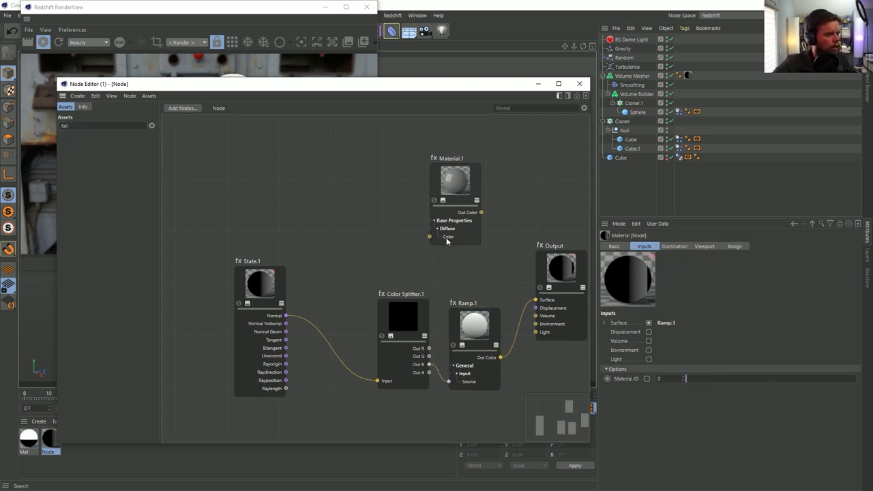
{"action": "left_click", "coordinate": [468, 304]}
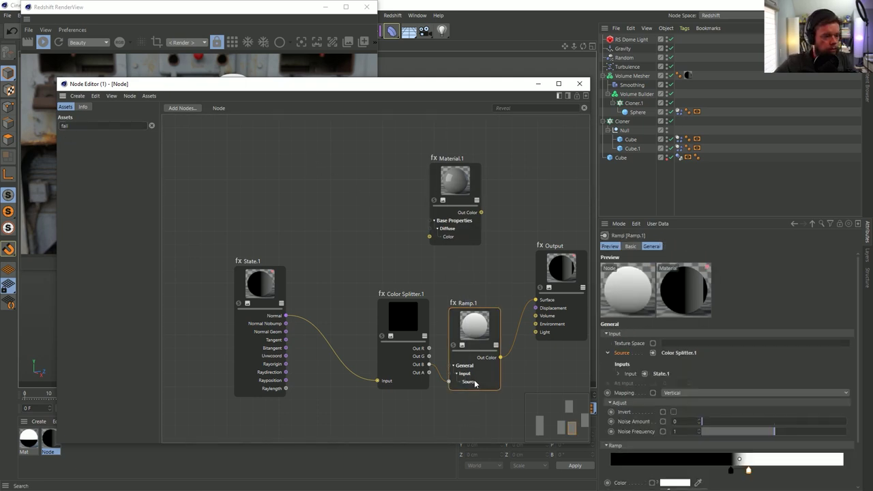
{"action": "key", "text": "Delete"}
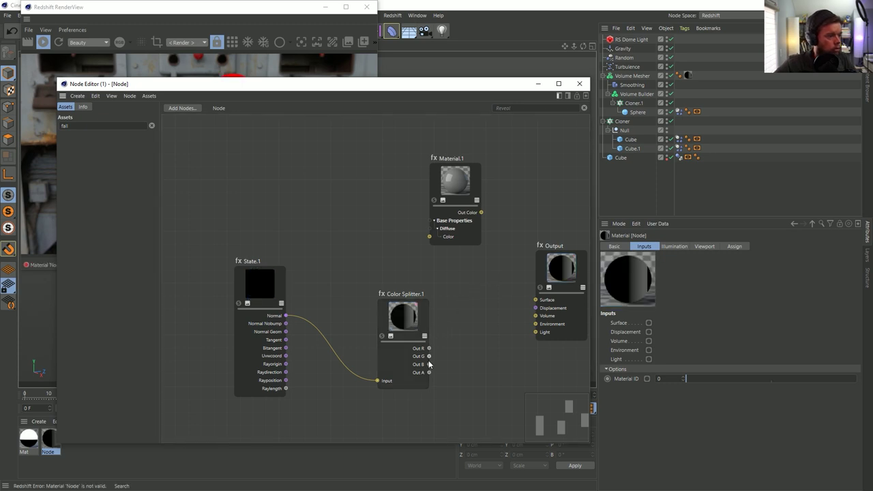
Search the assets for "ran", add a Change Range node, and wire it between the Color Splitter's Out B and the Output's Surface
{"action": "double_click", "coordinate": [123, 129]}
{"action": "type", "text": "remap"}
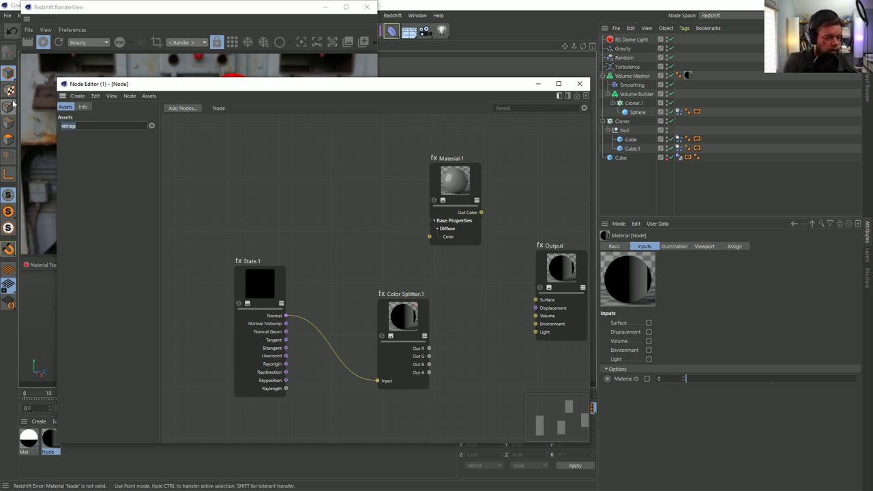
{"action": "type", "text": "ran"}
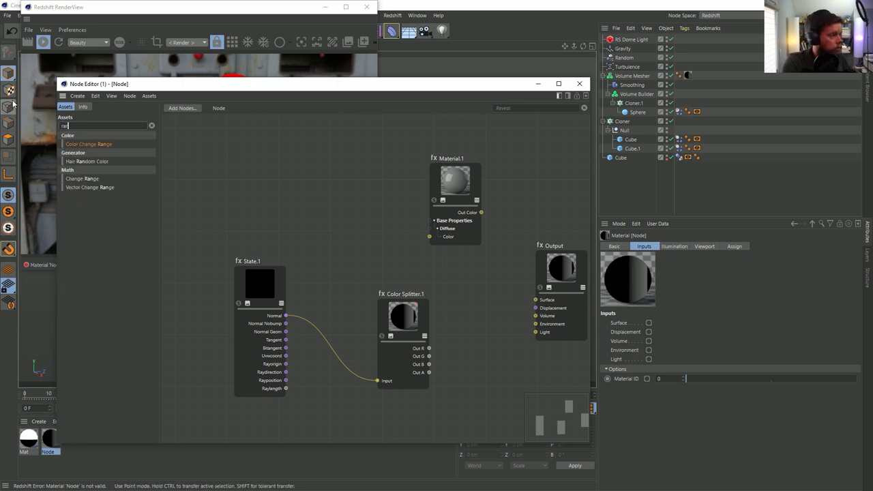
{"action": "left_click_drag", "start_coordinate": [92, 183], "coordinate": [480, 353]}
{"action": "left_click_drag", "start_coordinate": [430, 364], "coordinate": [475, 404]}
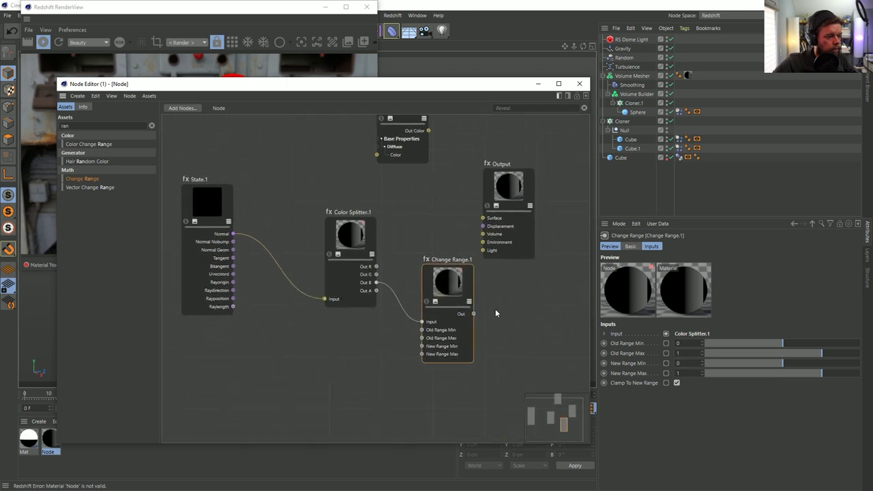
{"action": "left_click_drag", "start_coordinate": [474, 314], "coordinate": [482, 217]}
Shrink and reposition the Node Editor and RenderView windows so the render and the Change Range settings can be seen together
{"action": "left_click_drag", "start_coordinate": [423, 98], "coordinate": [546, 104]}
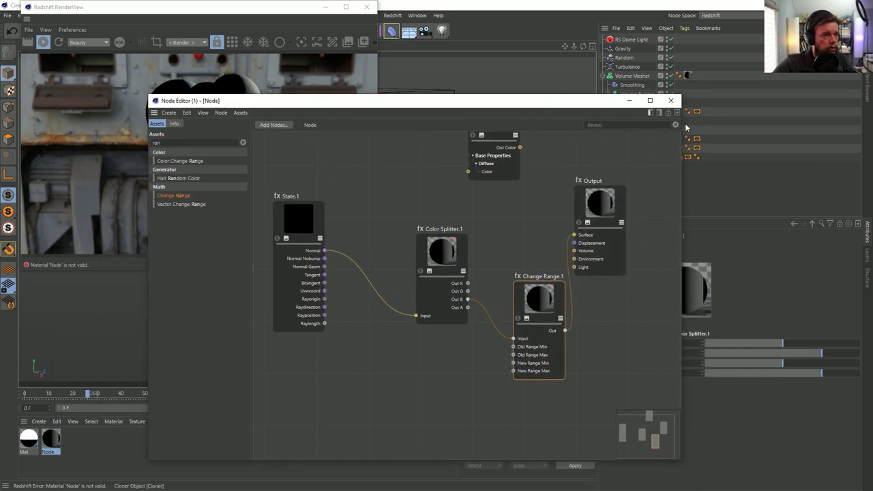
{"action": "left_click_drag", "start_coordinate": [682, 124], "coordinate": [588, 125]}
{"action": "middle_click_drag", "start_coordinate": [522, 191], "coordinate": [441, 229]}
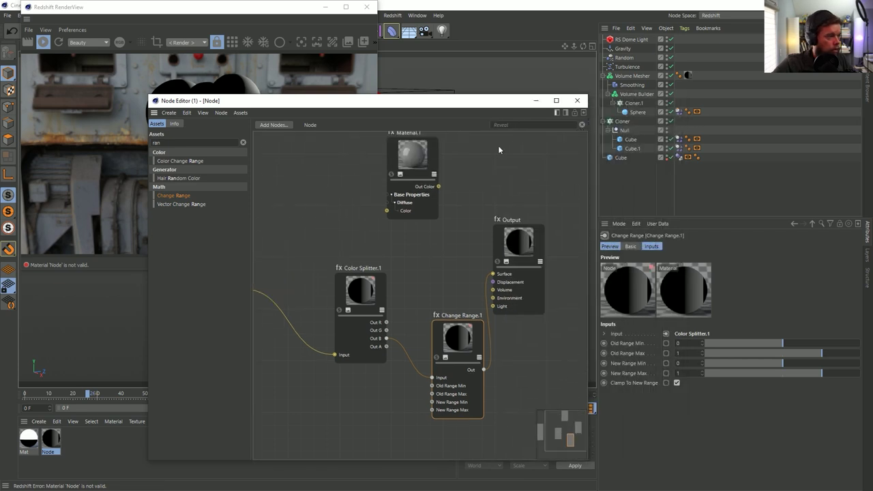
{"action": "left_click_drag", "start_coordinate": [477, 100], "coordinate": [327, 225]}
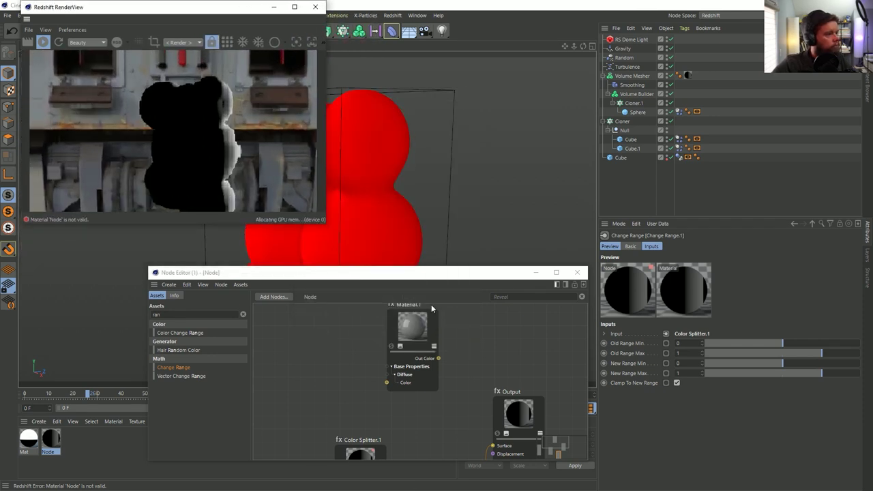
{"action": "left_click_drag", "start_coordinate": [440, 277], "coordinate": [399, 262]}
Invert the Change Range output by setting New Range Min to 1 and New Range Max to 0
{"action": "left_click", "coordinate": [698, 363]}
{"action": "type", "text": "1"}
{"action": "key", "text": "Tab"}
{"action": "type", "text": "0"}
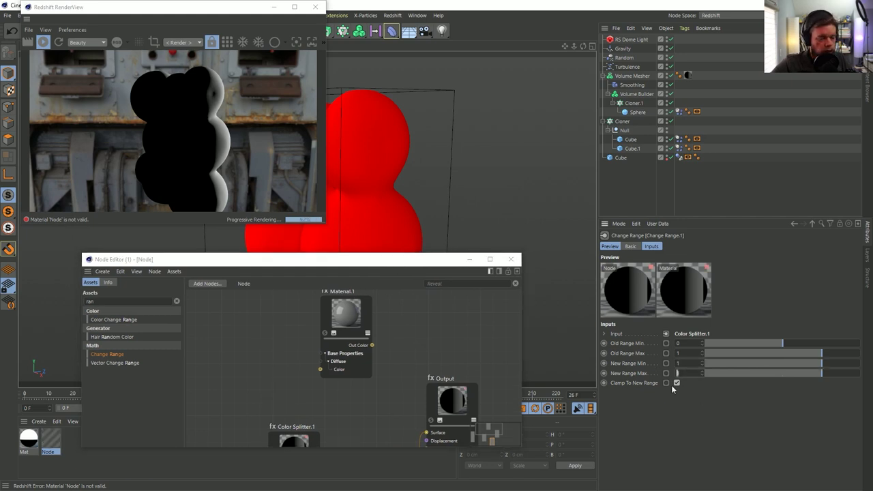
{"action": "key", "text": "Return"}
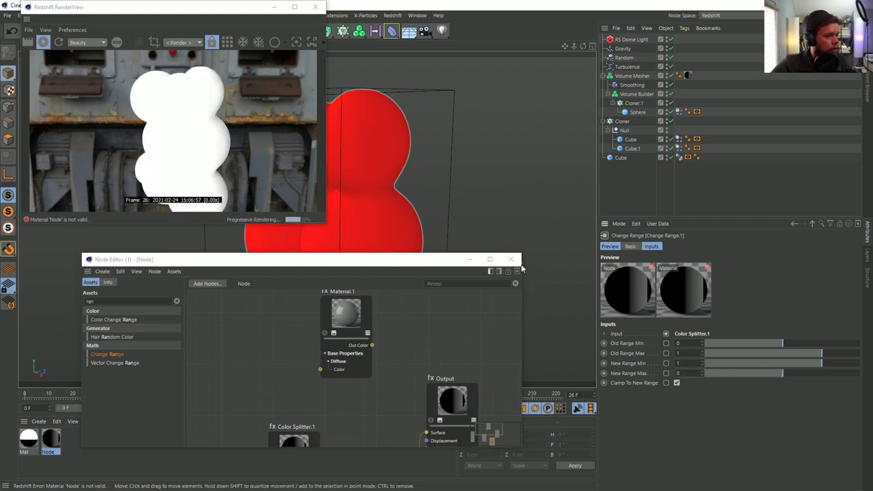
Try a New Range Min of 0.472 and a New Range Max of -2, and undo the changes
{"action": "left_click", "coordinate": [802, 365]}
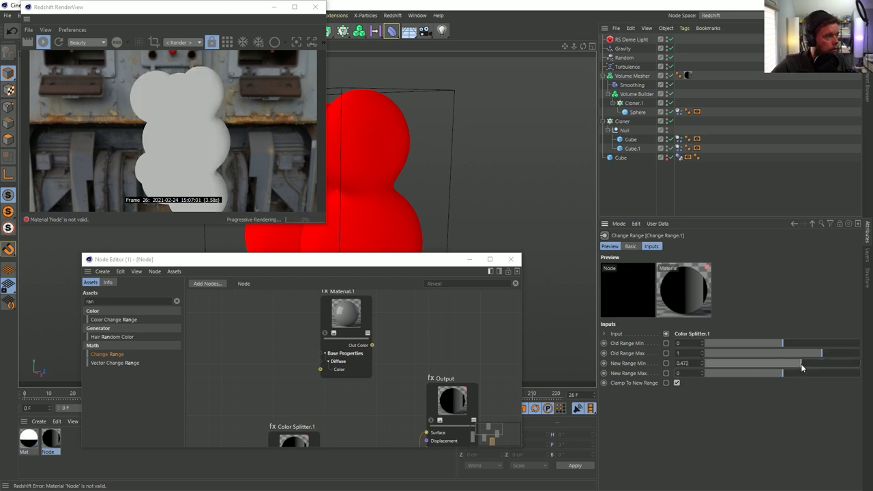
{"action": "left_click_drag", "start_coordinate": [801, 371], "coordinate": [708, 375]}
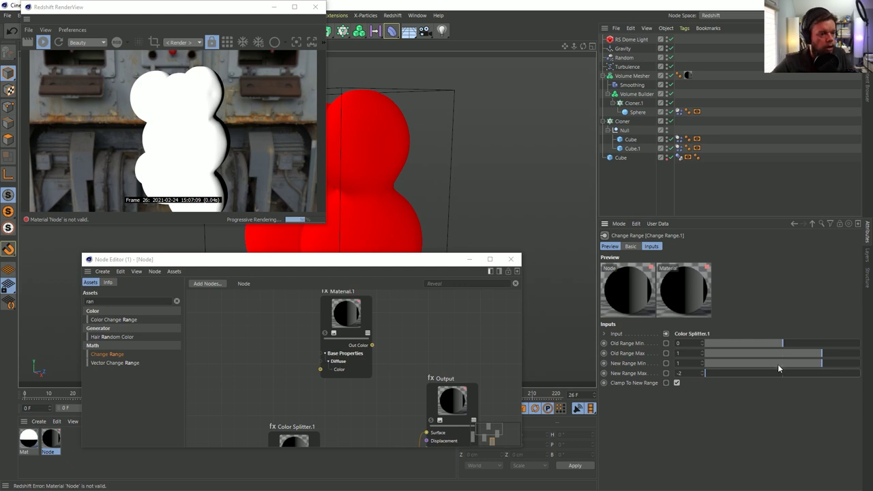
{"action": "key", "text": "ctrl+z"}
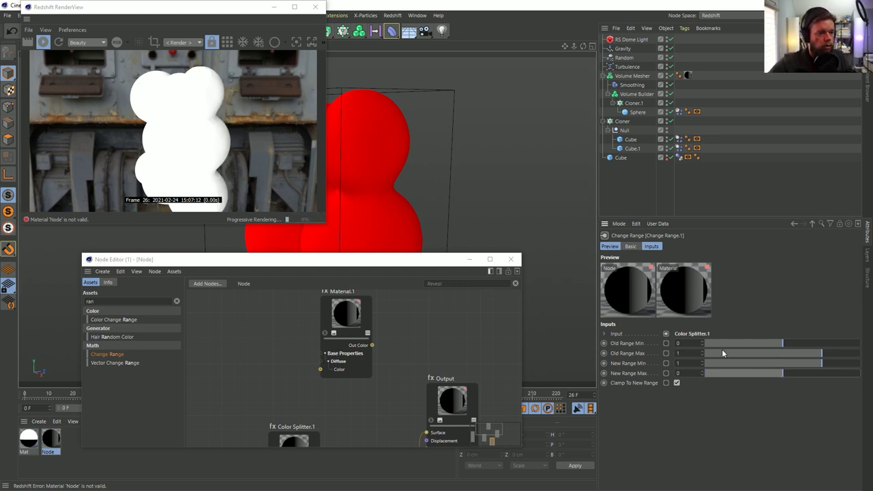
Set the Change Range's Old Range Min to -0.824 and Old Range Max to -0.8
{"action": "left_click_drag", "start_coordinate": [809, 356], "coordinate": [752, 355]}
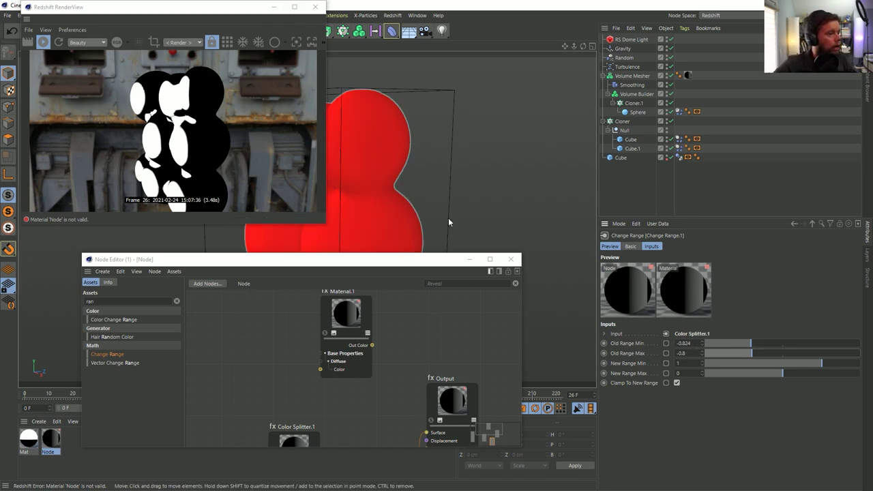
Enlarge the Node Editor window and move the Output node away from the Change Range node to make room
{"action": "middle_click_drag", "start_coordinate": [441, 369], "coordinate": [401, 316]}
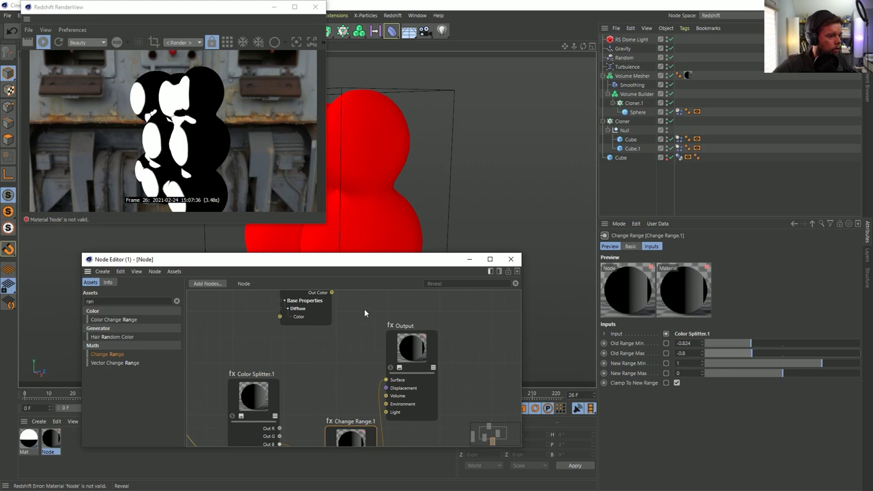
{"action": "left_click_drag", "start_coordinate": [427, 266], "coordinate": [371, 311]}
{"action": "left_click_drag", "start_coordinate": [470, 302], "coordinate": [809, 206]}
{"action": "left_click_drag", "start_coordinate": [376, 296], "coordinate": [473, 308]}
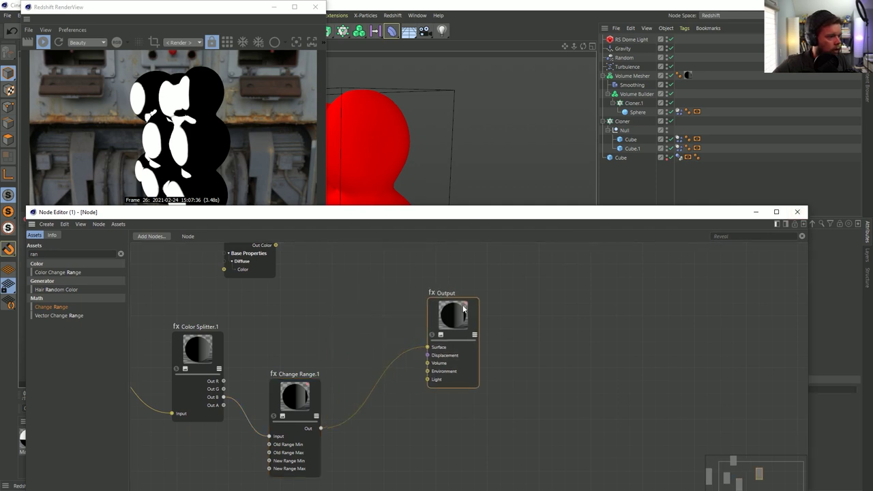
Place the Material.1 node beside the Output node and connect its Out Color to the Output's Surface, replacing the Change Range connection
{"action": "middle_click_drag", "start_coordinate": [473, 307], "coordinate": [522, 362]}
{"action": "left_click_drag", "start_coordinate": [449, 331], "coordinate": [438, 319]}
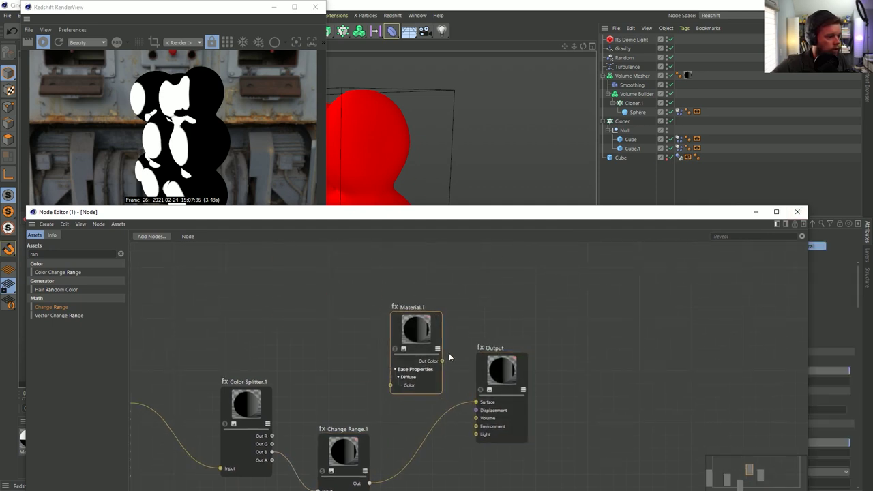
{"action": "middle_click_drag", "start_coordinate": [416, 490], "coordinate": [406, 438]}
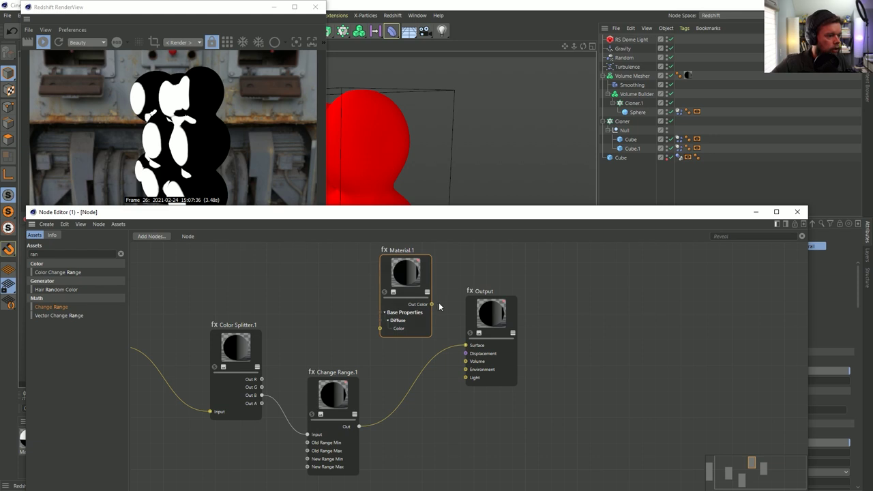
{"action": "left_click_drag", "start_coordinate": [432, 304], "coordinate": [465, 345]}
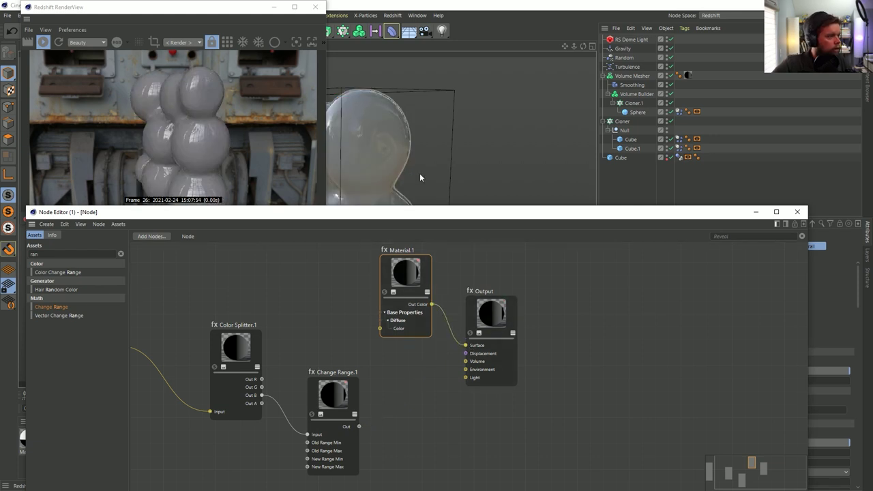
Move the Node Editor clear of the material settings and set Material.1's Diffuse Color to a bright teal green
{"action": "left_click_drag", "start_coordinate": [464, 212], "coordinate": [279, 249]}
{"action": "left_click_drag", "start_coordinate": [536, 258], "coordinate": [480, 265]}
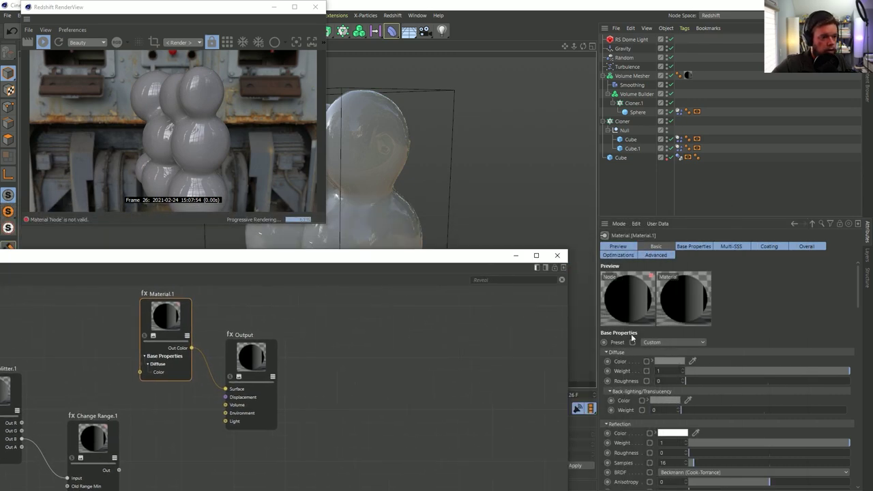
{"action": "left_click", "coordinate": [668, 362]}
{"action": "left_click", "coordinate": [673, 358]}
{"action": "left_click", "coordinate": [751, 368]}
{"action": "left_click", "coordinate": [730, 379]}
{"action": "left_click", "coordinate": [650, 393]}
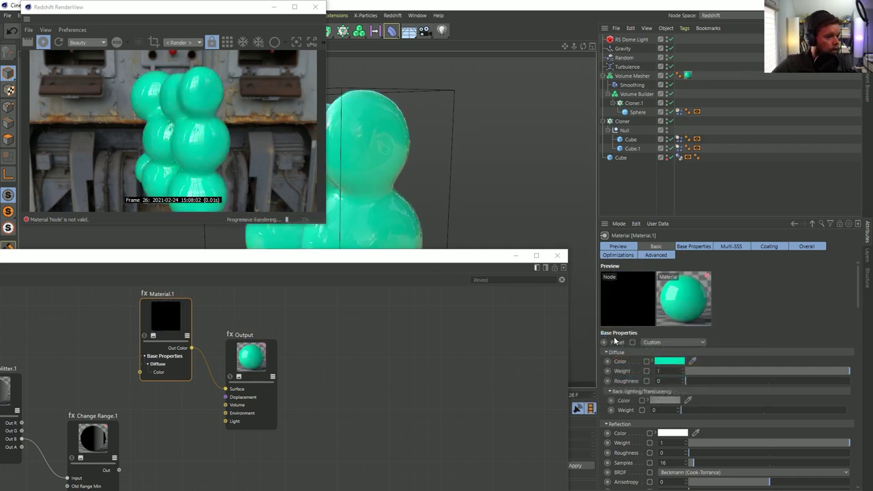
Set the material's Reflection Roughness to 0.108
{"action": "scroll", "coordinate": [623, 373], "scroll_direction": "down", "scroll_amount": 2}
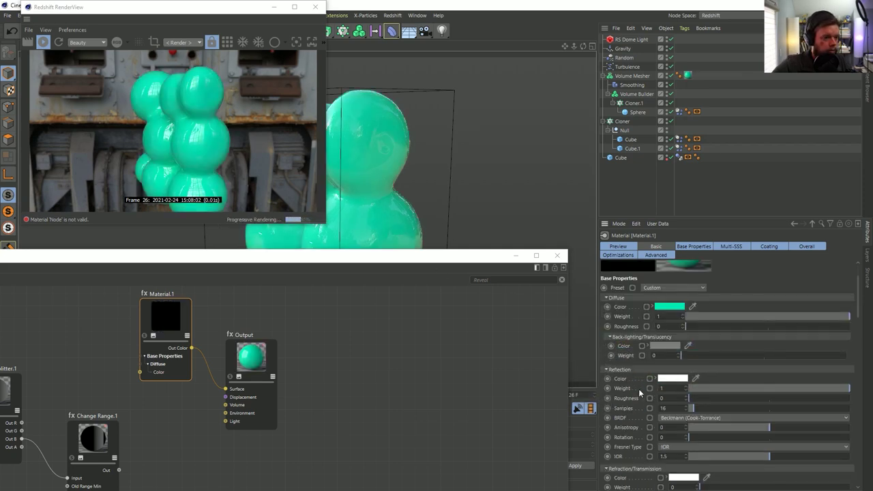
{"action": "left_click", "coordinate": [701, 398]}
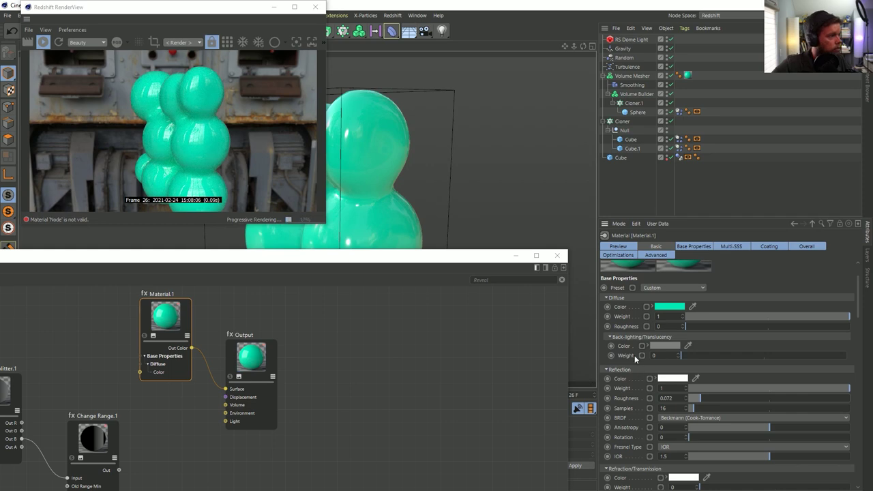
{"action": "left_click", "coordinate": [706, 398]}
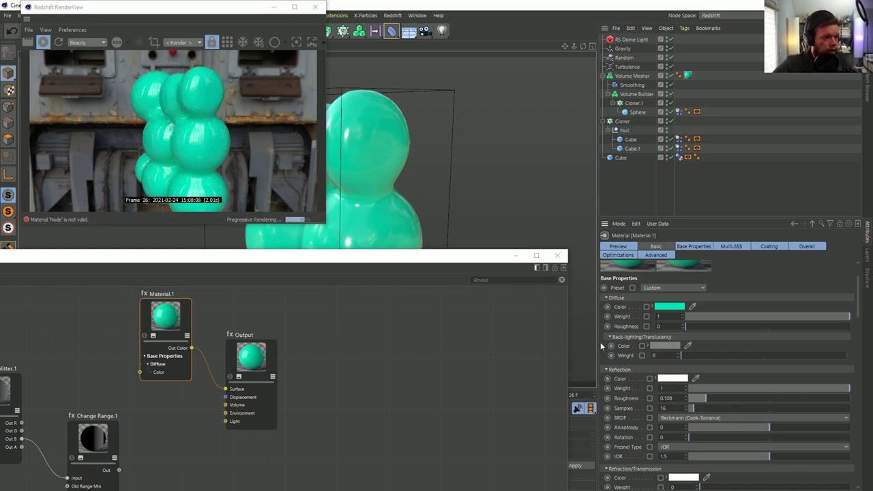
{"action": "scroll", "coordinate": [625, 326], "scroll_direction": "down", "scroll_amount": 4}
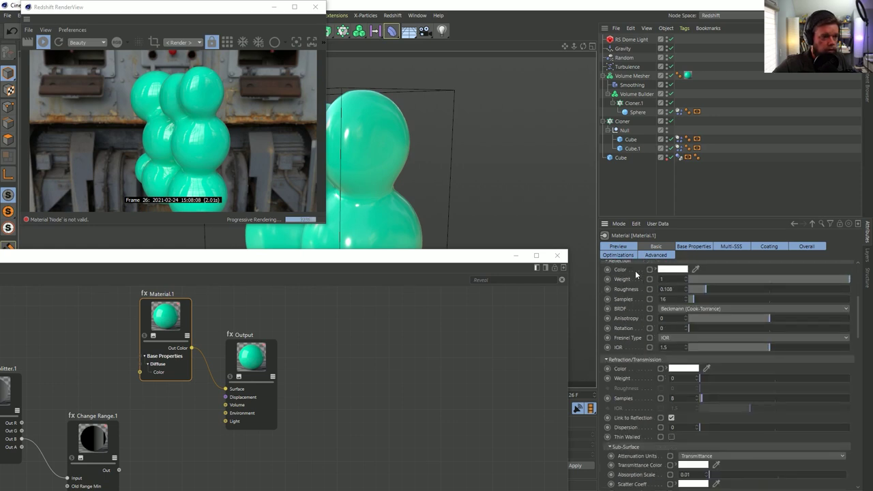
Connect Change Range.1's Out to the Opacity input in the Overall group of Material.1
{"action": "left_click", "coordinate": [796, 247]}
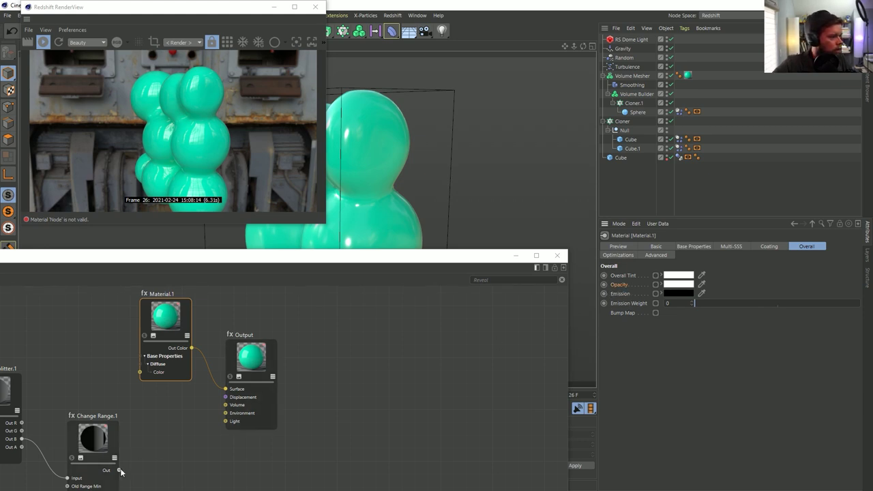
{"action": "left_click_drag", "start_coordinate": [120, 471], "coordinate": [148, 379]}
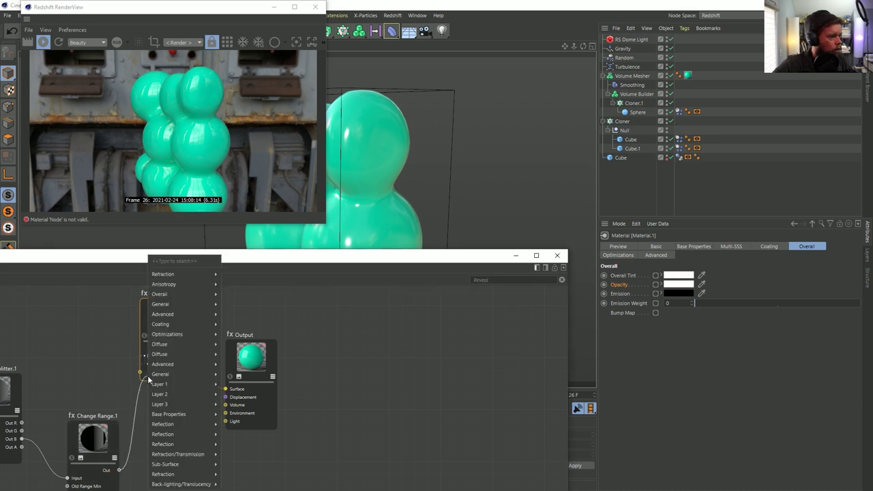
{"action": "mouse_move", "coordinate": [176, 295]}
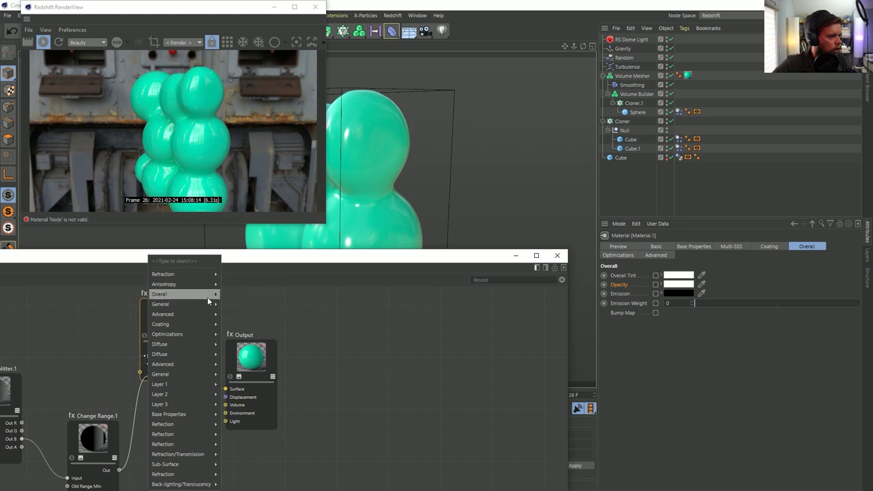
{"action": "left_click", "coordinate": [251, 325]}
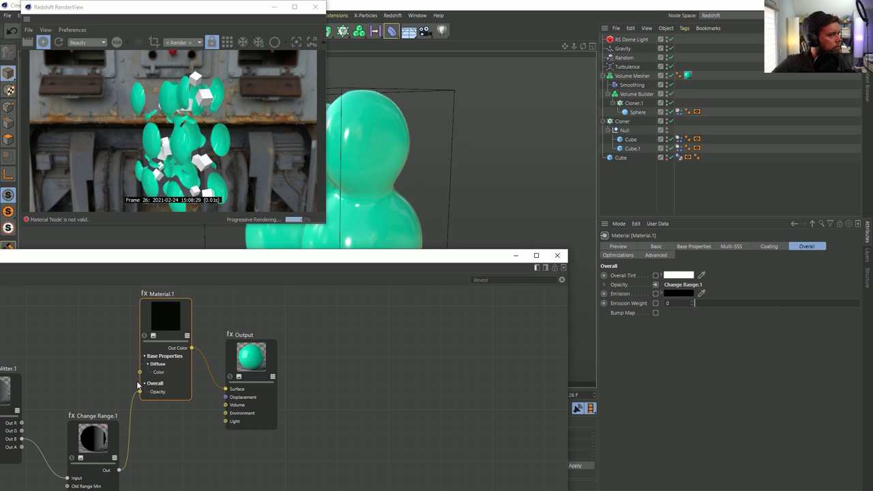
Duplicate the Change Range.1 node and wire the copy between Change Range.1's Out and the material's Opacity
{"action": "left_click", "coordinate": [113, 434]}
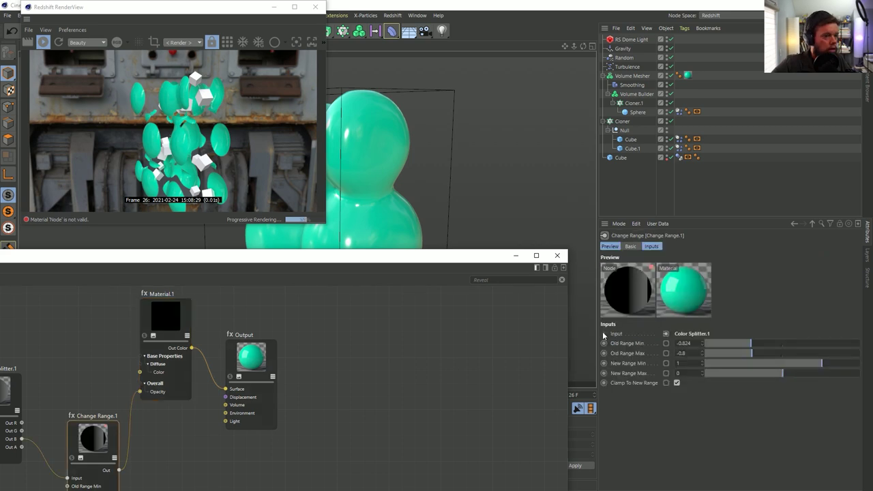
{"action": "middle_click_drag", "start_coordinate": [164, 426], "coordinate": [146, 422]}
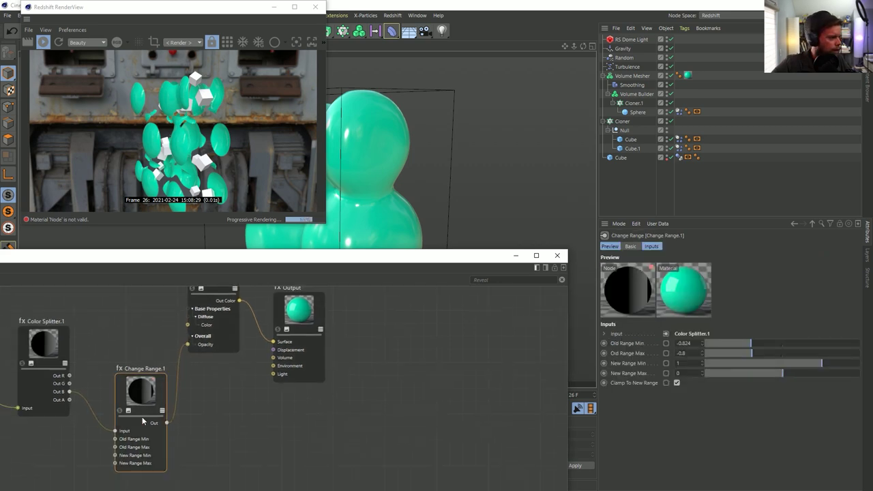
{"action": "left_click_drag", "start_coordinate": [162, 386], "coordinate": [234, 412], "text": "ctrl"}
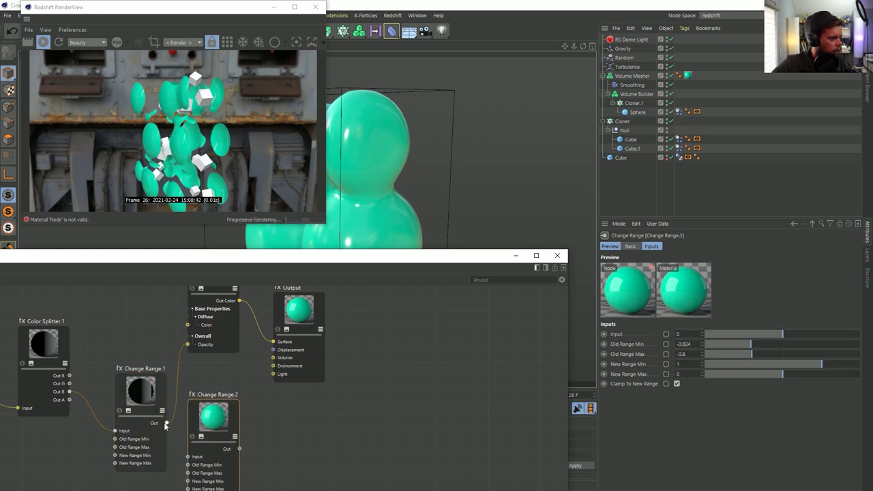
{"action": "left_click_drag", "start_coordinate": [167, 423], "coordinate": [187, 456]}
{"action": "left_click_drag", "start_coordinate": [240, 449], "coordinate": [187, 344]}
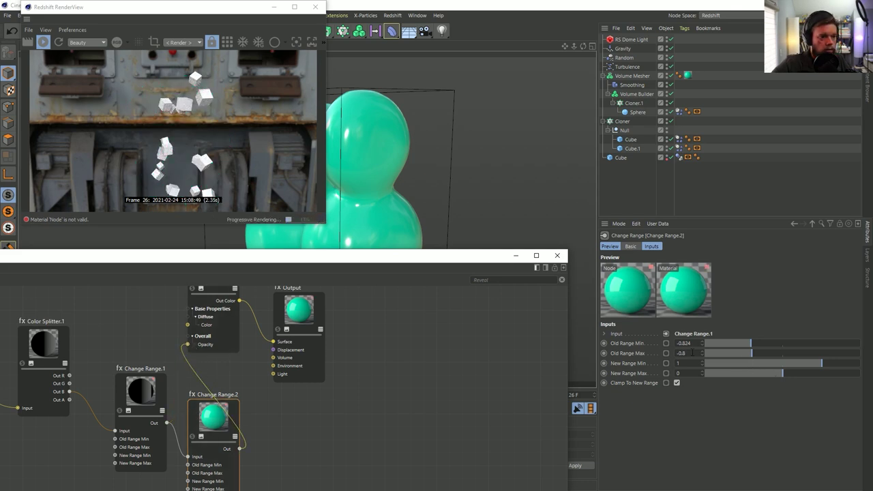
Set Change Range.2's Old Range Min to 0 and Old Range Max to 1 to invert the opacity mask
{"action": "key", "text": "ctrl+z"}
{"action": "key", "text": "ctrl+z"}
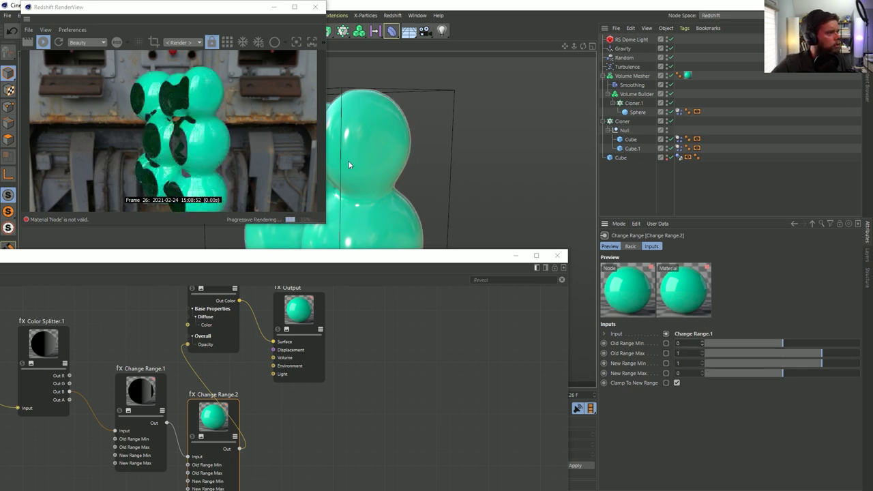
{"action": "left_click_drag", "start_coordinate": [369, 180], "coordinate": [481, 156], "text": "alt"}
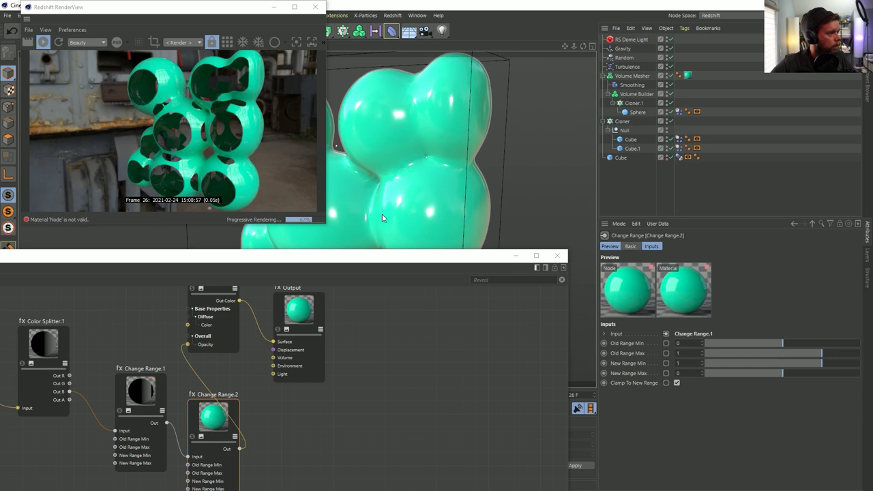
Show Material.1's Base Properties and enlarge the attribute area so the Reflection, Refraction and Sub-Surface settings fit together
{"action": "middle_click_drag", "start_coordinate": [251, 270], "coordinate": [284, 300]}
{"action": "left_click", "coordinate": [267, 302]}
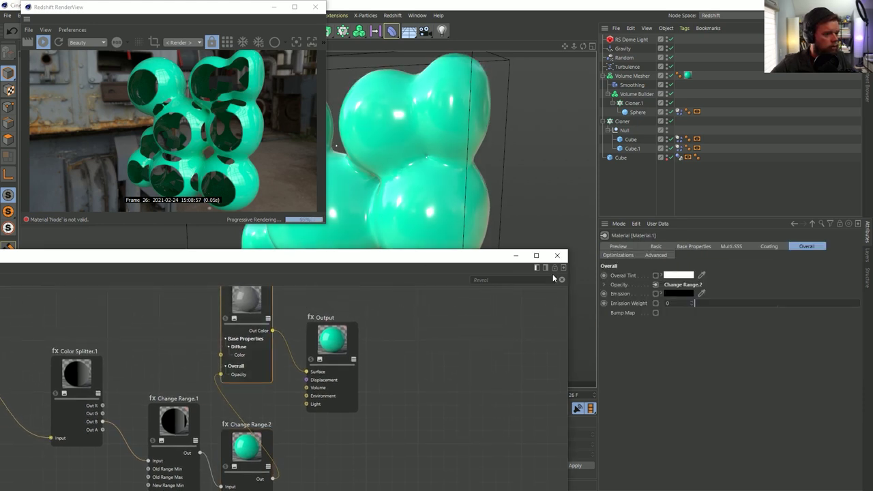
{"action": "left_click_drag", "start_coordinate": [418, 268], "coordinate": [454, 256]}
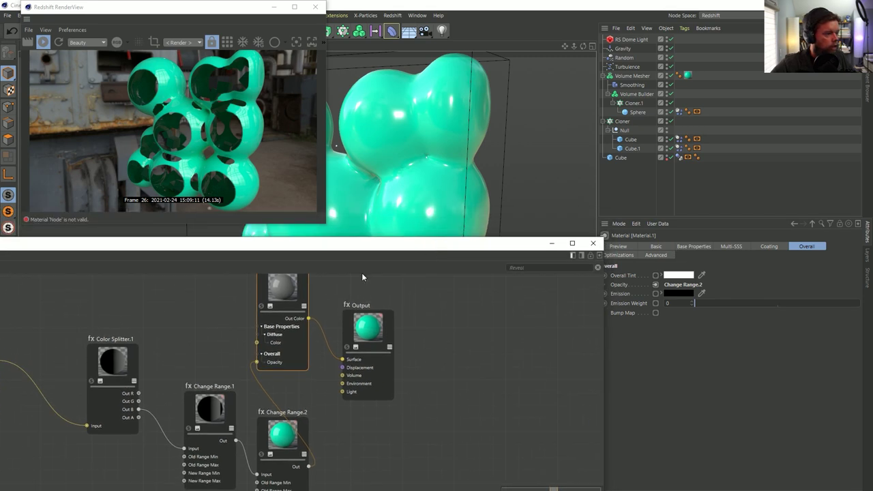
{"action": "left_click", "coordinate": [677, 246]}
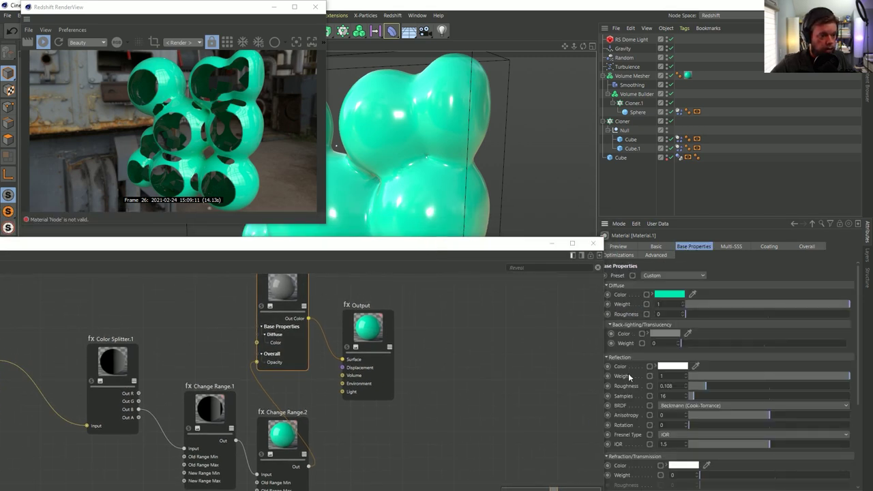
{"action": "scroll", "coordinate": [630, 380], "scroll_direction": "down", "scroll_amount": 2}
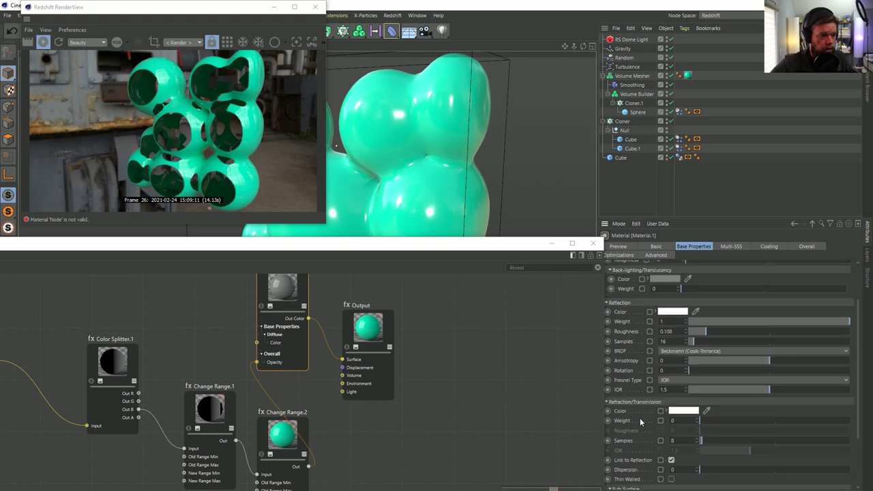
{"action": "scroll", "coordinate": [641, 420], "scroll_direction": "down", "scroll_amount": 2}
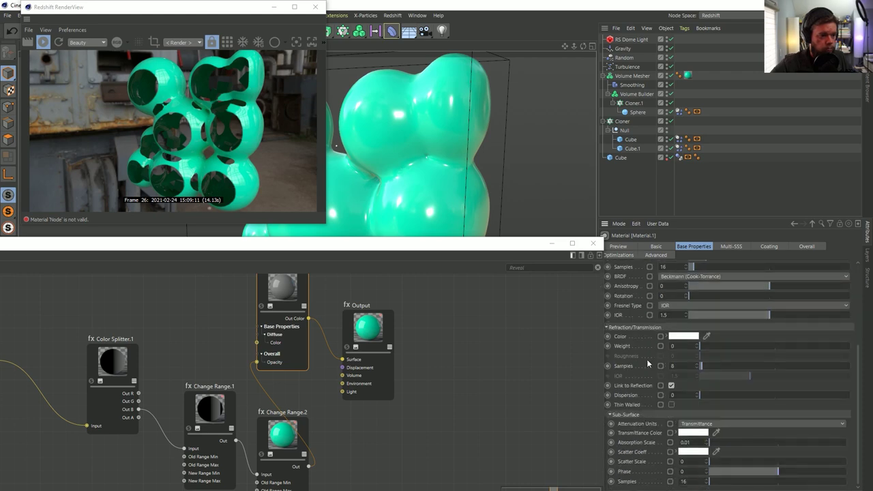
{"action": "left_click_drag", "start_coordinate": [684, 218], "coordinate": [684, 115]}
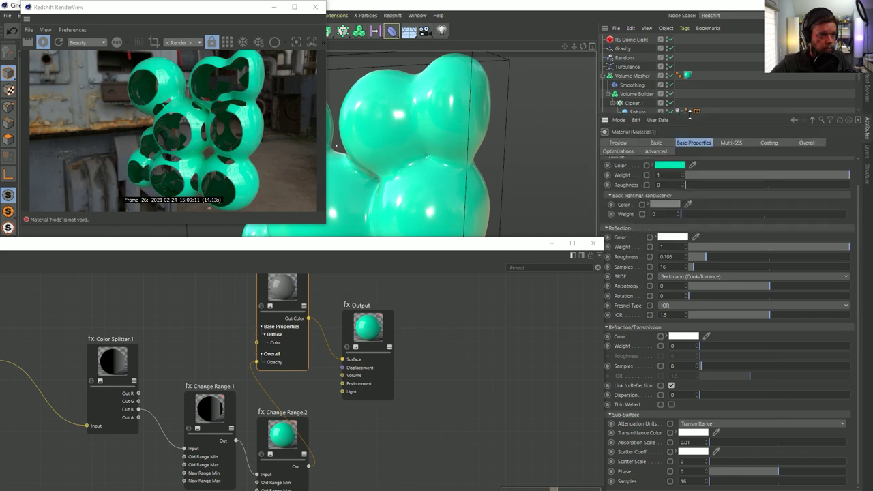
Move the Node Editor up to show the full node chain and delete the connection from Change Range.2 to Opacity
{"action": "left_click_drag", "start_coordinate": [514, 249], "coordinate": [488, 170]}
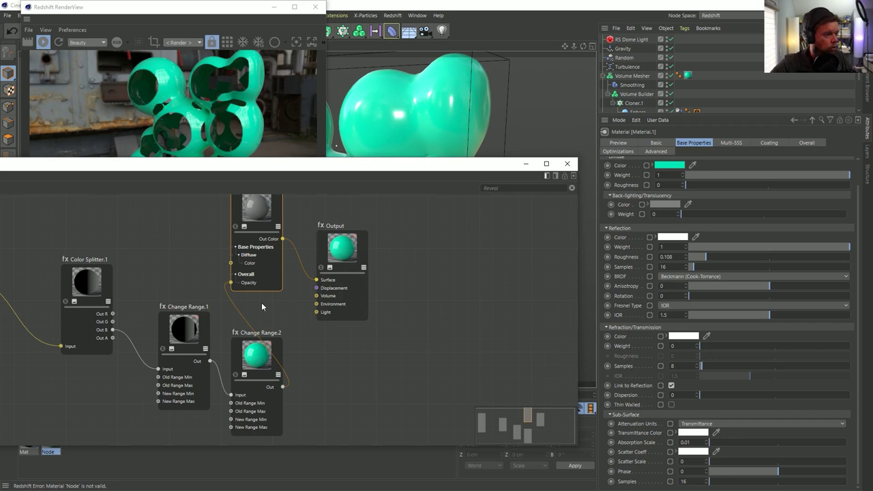
{"action": "left_click", "coordinate": [233, 302]}
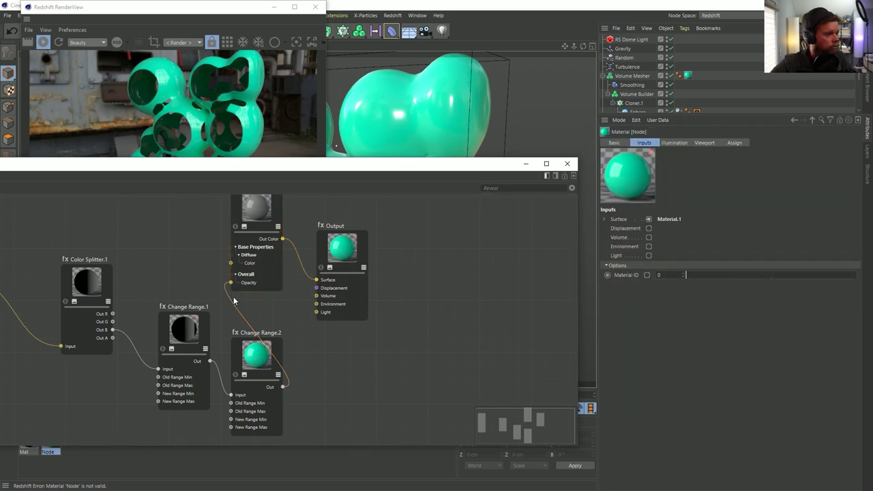
{"action": "key", "text": "Delete"}
Try a Refraction/Transmission Weight of 1 on Material.1, and return it to 0
{"action": "left_click", "coordinate": [263, 265]}
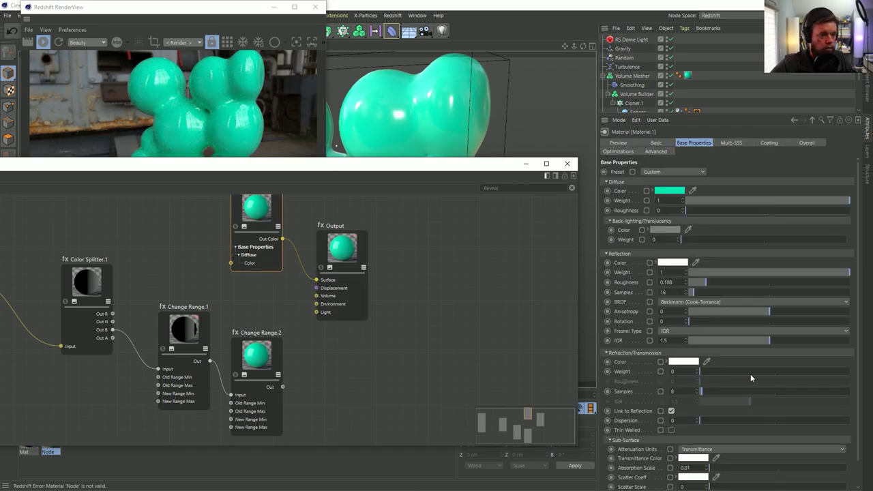
{"action": "left_click_drag", "start_coordinate": [751, 372], "coordinate": [811, 380]}
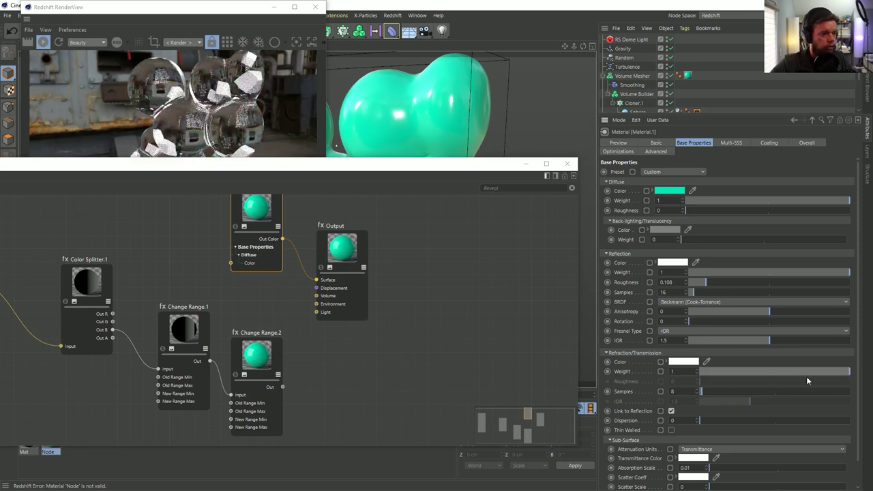
{"action": "left_click_drag", "start_coordinate": [734, 376], "coordinate": [620, 371]}
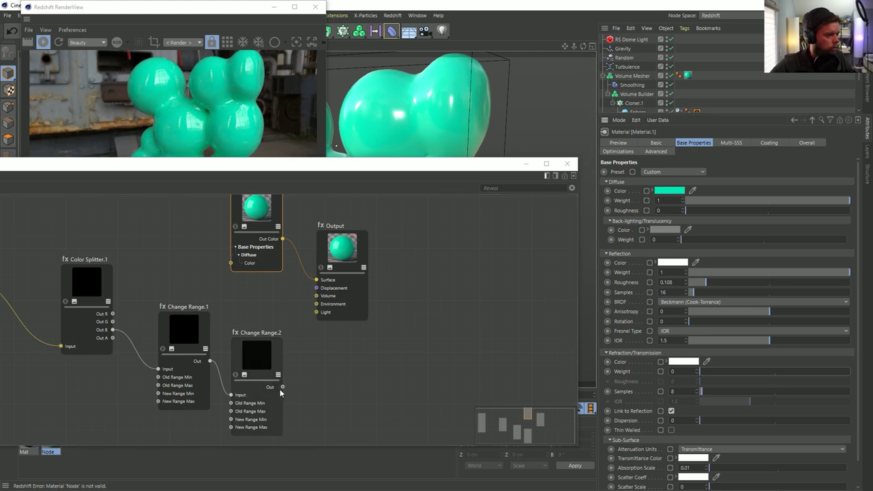
Connect Change Range.2's Out to the Refraction/Transmission Weight input of Material.1
{"action": "left_click_drag", "start_coordinate": [283, 387], "coordinate": [238, 271]}
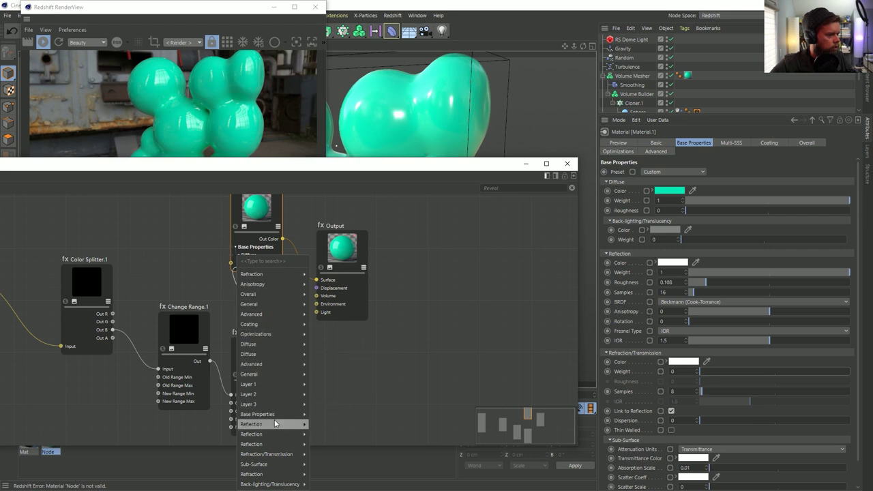
{"action": "mouse_move", "coordinate": [275, 424]}
{"action": "mouse_move", "coordinate": [280, 454]}
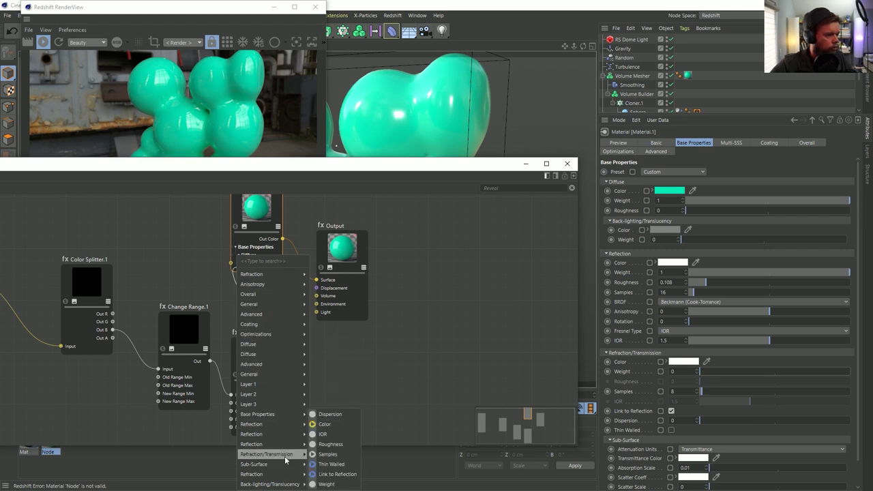
{"action": "left_click", "coordinate": [333, 486]}
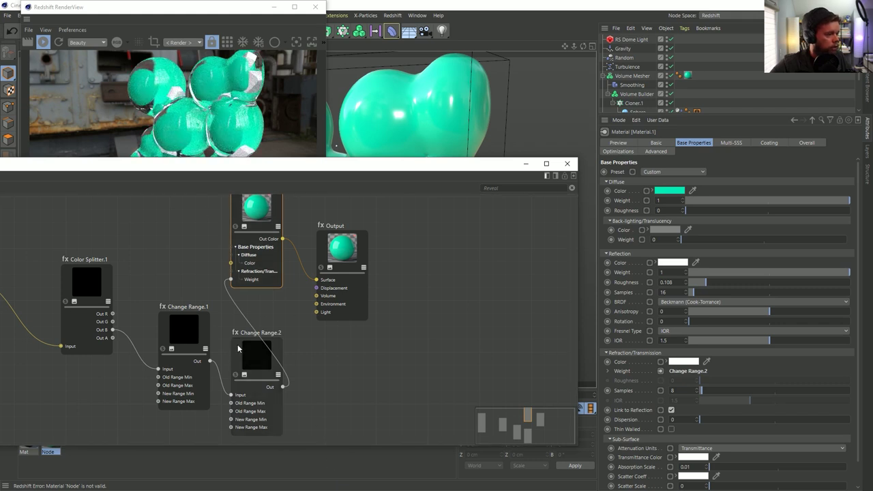
Connect Change Range.1's Out directly to Material.1's Refraction/Transmission Weight, replacing Change Range.2, and select Color Splitter.1
{"action": "left_click_drag", "start_coordinate": [210, 361], "coordinate": [231, 279]}
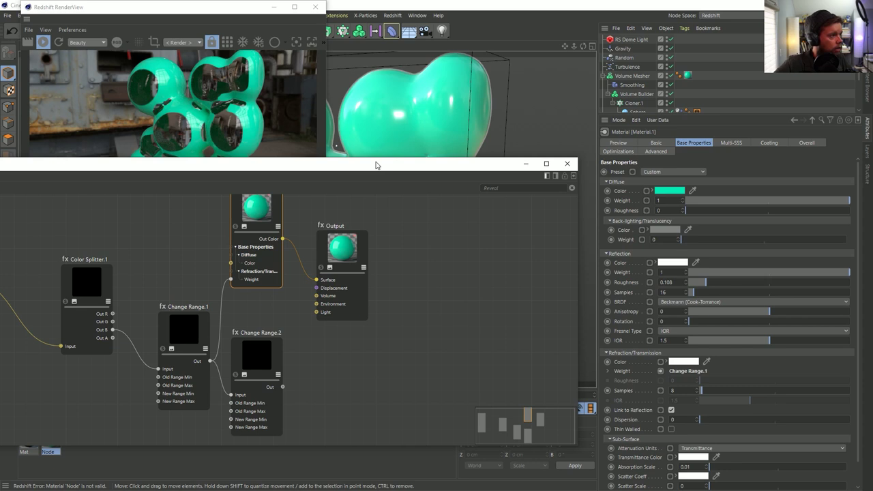
{"action": "key", "text": "h"}
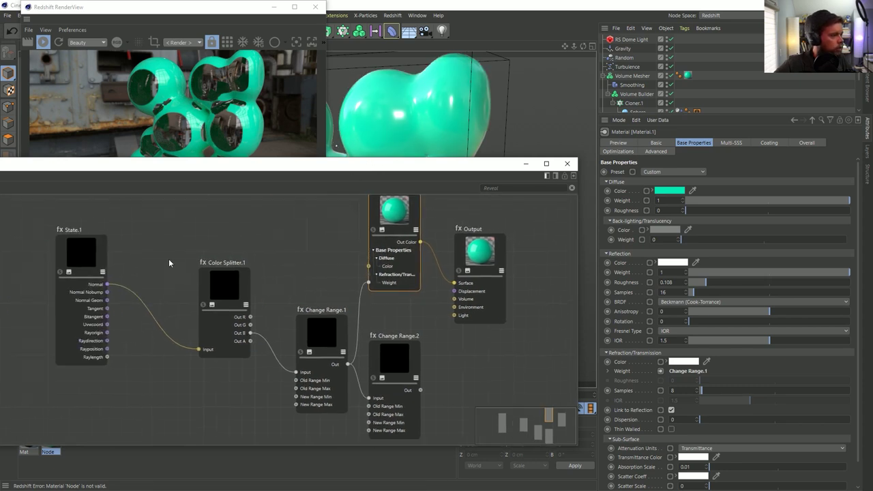
{"action": "left_click", "coordinate": [228, 325]}
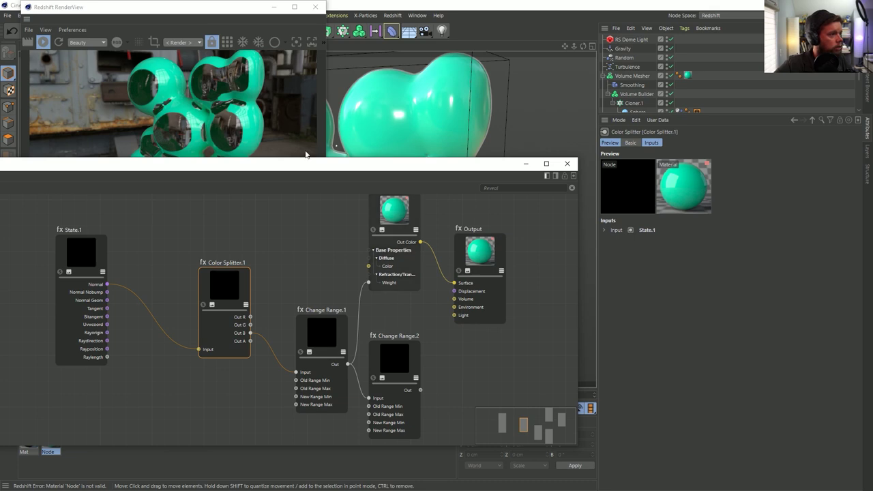
Lower the Node Editor and orbit the viewport slightly to examine the refraction mask on the blobs in the render
{"action": "left_click_drag", "start_coordinate": [298, 159], "coordinate": [300, 318]}
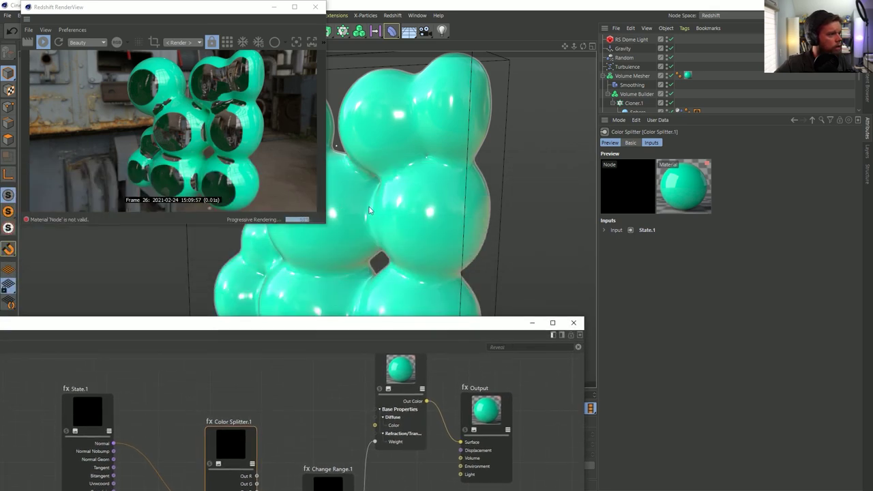
{"action": "left_click_drag", "start_coordinate": [327, 208], "coordinate": [328, 187], "text": "alt"}
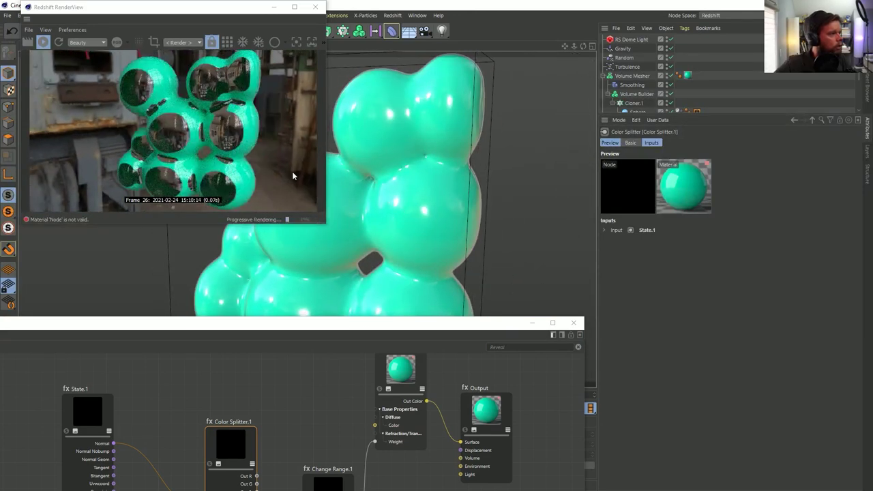
{"action": "left_click_drag", "start_coordinate": [274, 325], "coordinate": [297, 256]}
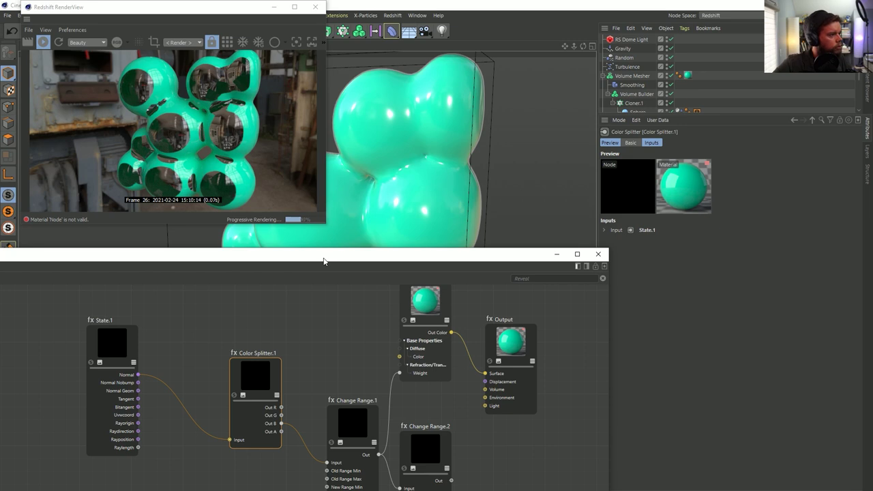
Select Material.1 and reposition the Node Editor below the render so its asset list and the node chain fit
{"action": "left_click_drag", "start_coordinate": [324, 261], "coordinate": [341, 163]}
{"action": "left_click", "coordinate": [369, 320]}
{"action": "left_click", "coordinate": [440, 234]}
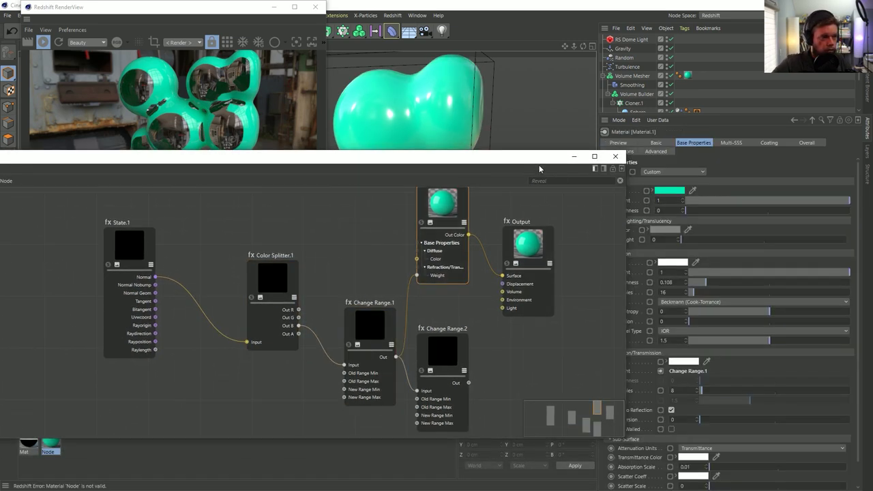
{"action": "left_click_drag", "start_coordinate": [526, 162], "coordinate": [682, 197]}
{"action": "left_click_drag", "start_coordinate": [779, 222], "coordinate": [566, 221]}
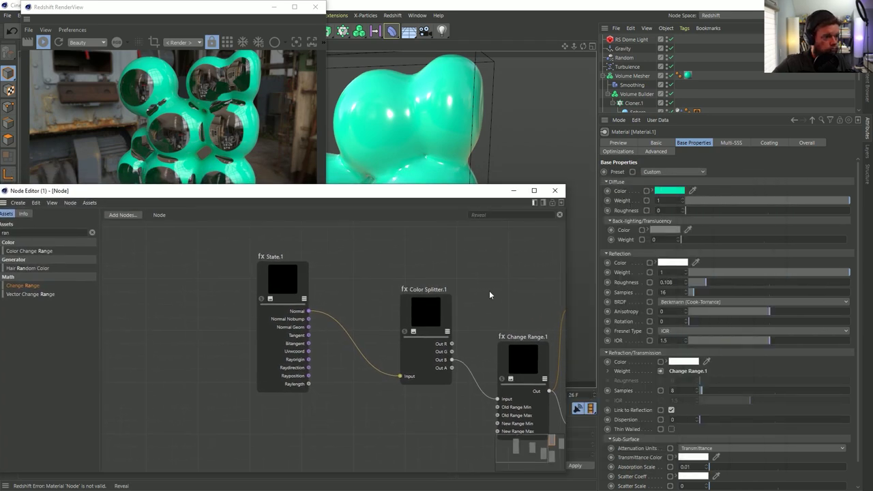
{"action": "key", "text": "h"}
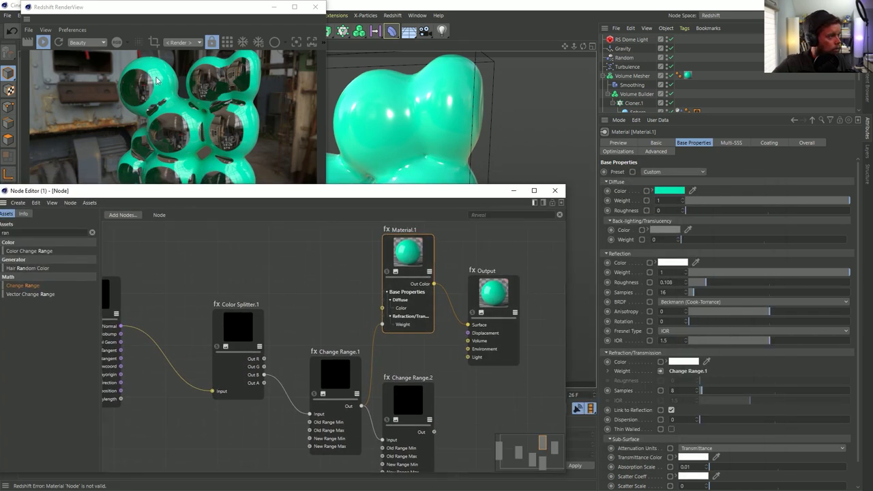
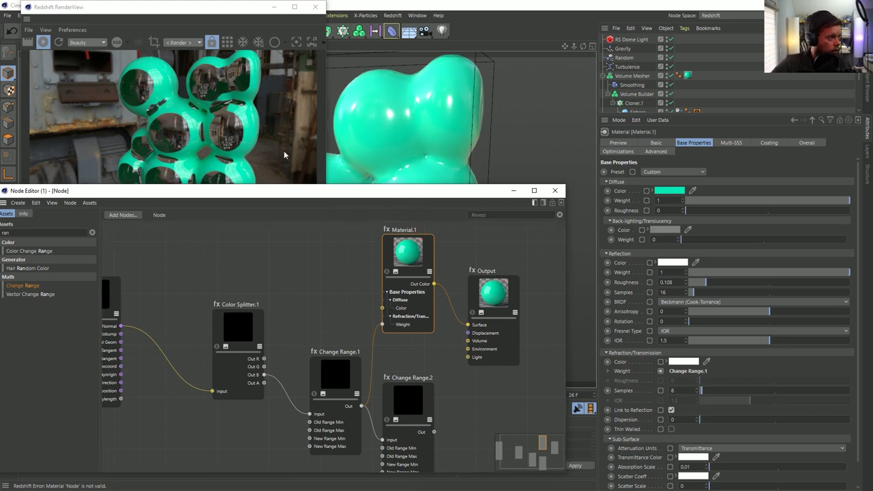
Expose the full object hierarchy and the material list, and create a new Node Material
{"action": "left_click_drag", "start_coordinate": [640, 115], "coordinate": [642, 214]}
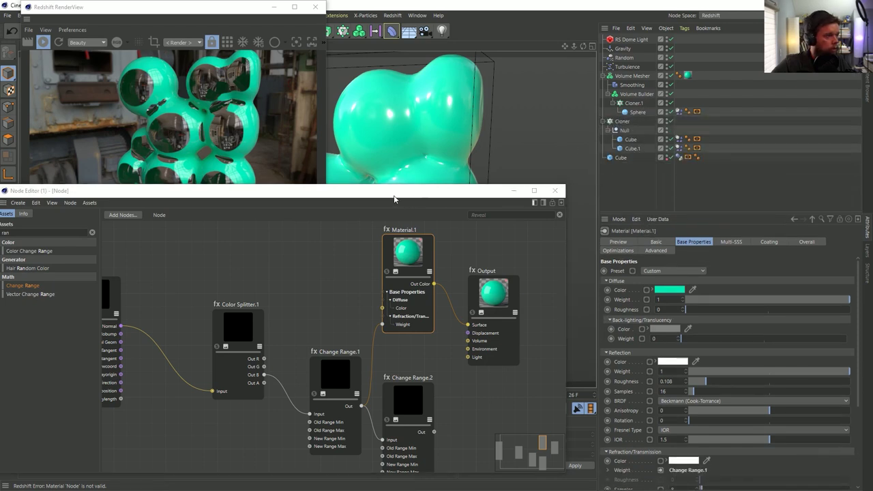
{"action": "left_click_drag", "start_coordinate": [394, 198], "coordinate": [554, 100]}
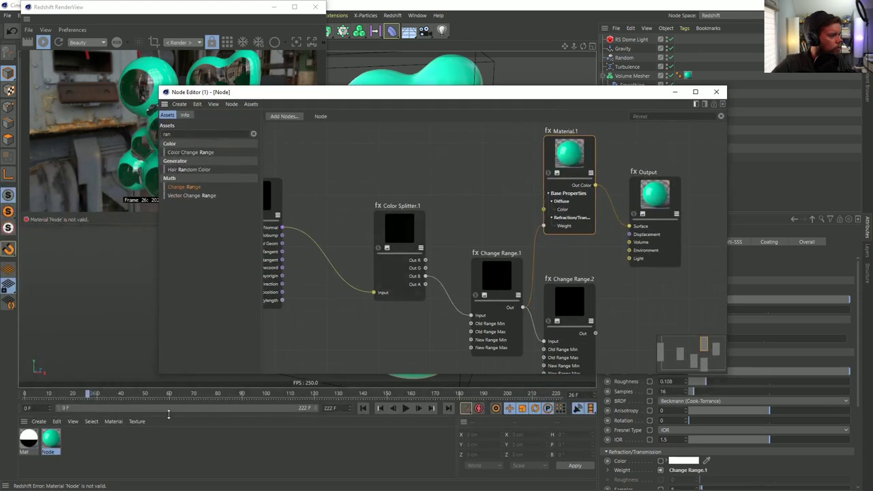
{"action": "left_click", "coordinate": [76, 444]}
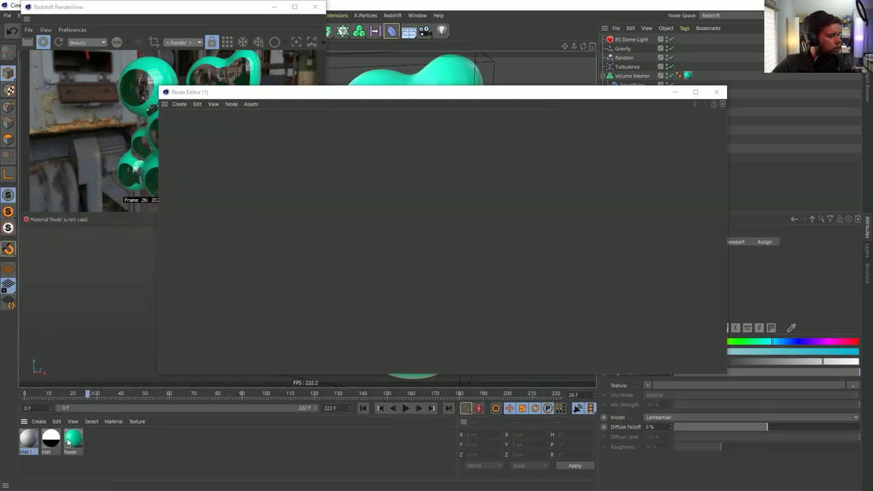
{"action": "left_click", "coordinate": [40, 422]}
{"action": "mouse_move", "coordinate": [66, 339]}
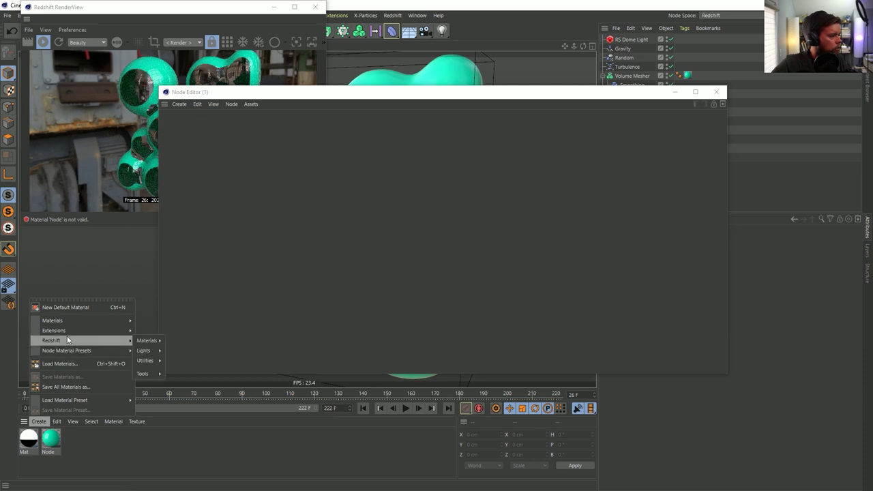
{"action": "mouse_move", "coordinate": [158, 342]}
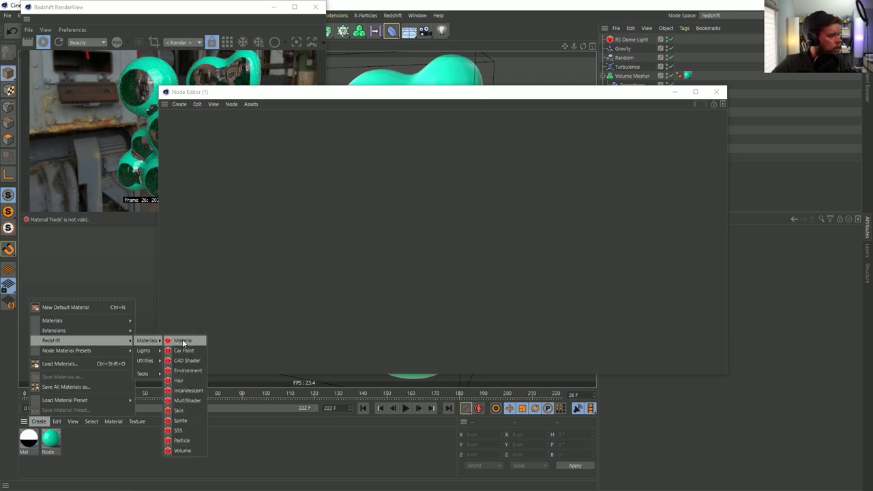
{"action": "mouse_move", "coordinate": [86, 322]}
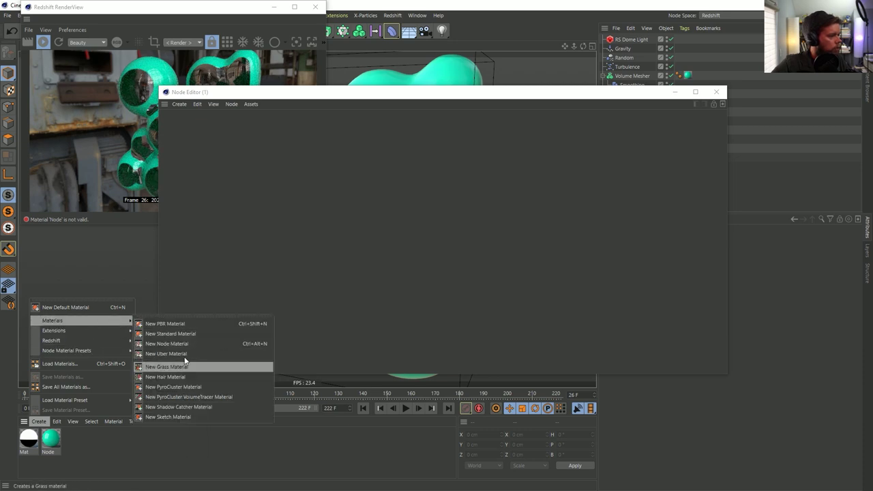
{"action": "left_click", "coordinate": [176, 345]}
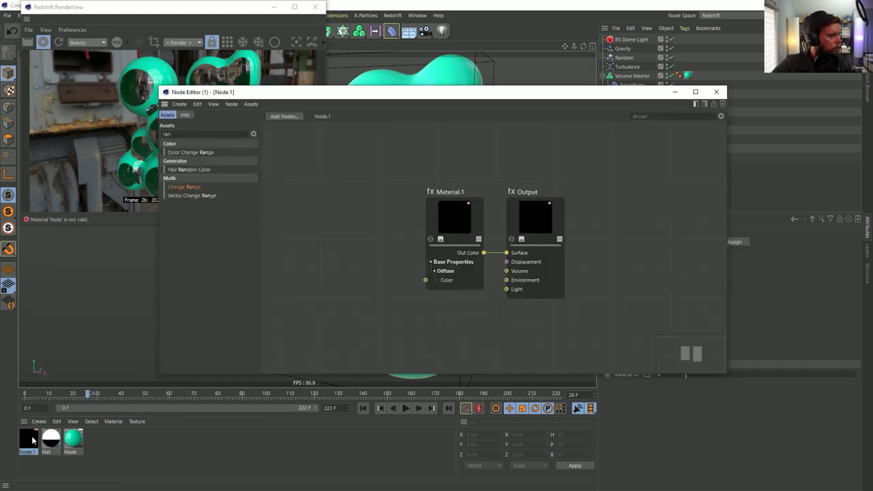
Assign the new Node.1 material to the Cloner holding the cubes, and reselect that material
{"action": "left_click_drag", "start_coordinate": [487, 97], "coordinate": [331, 85]}
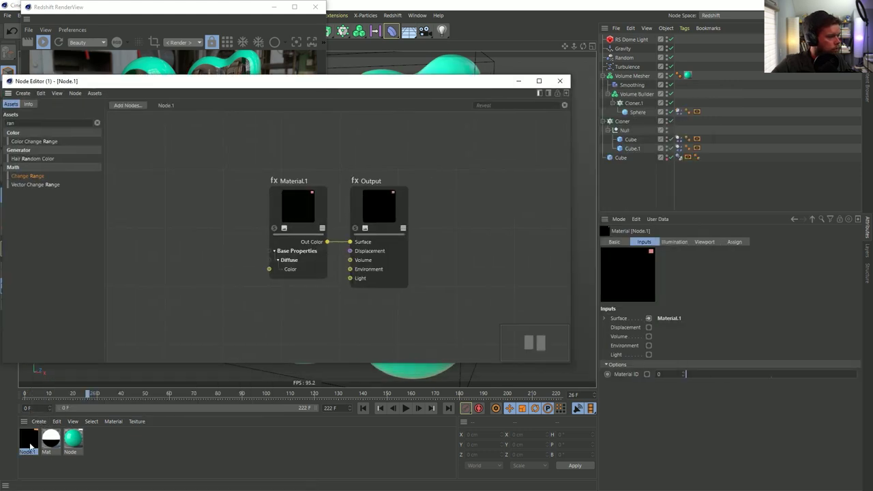
{"action": "left_click_drag", "start_coordinate": [614, 130], "coordinate": [622, 122]}
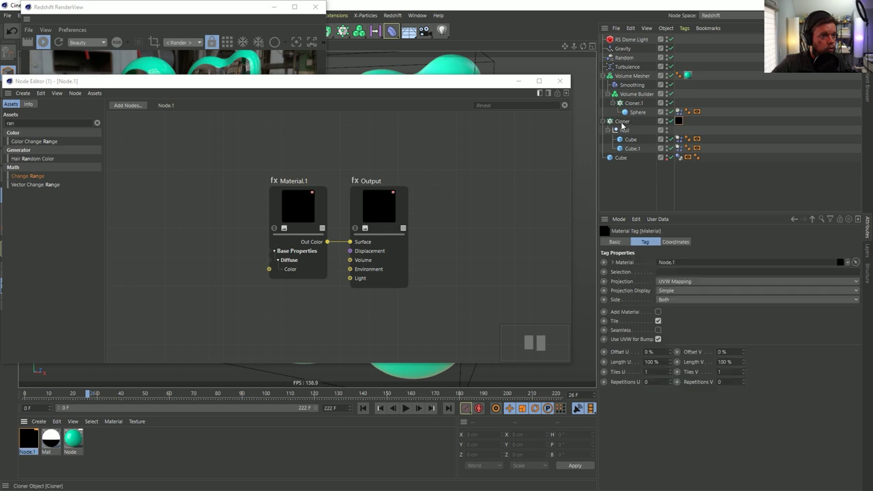
{"action": "left_click", "coordinate": [33, 439]}
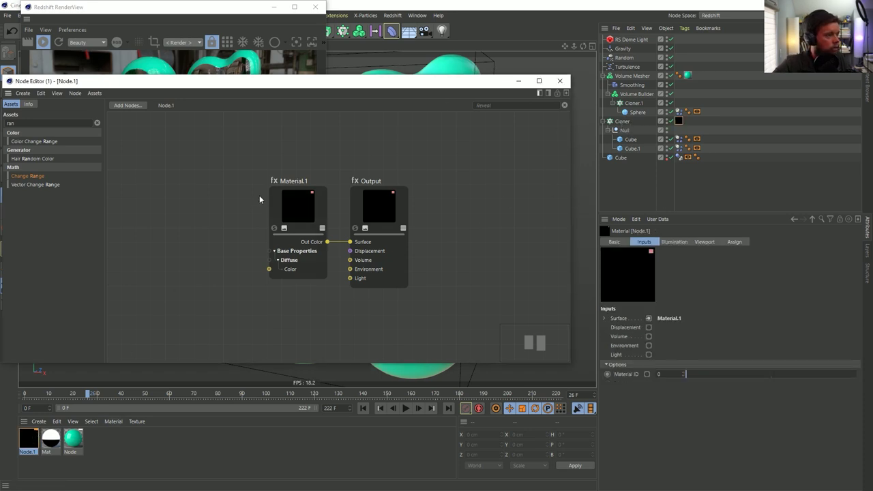
Set the Diffuse Color of Node.1's Material.1 node to orange with hue 15°, saturation 100% and value 100%
{"action": "left_click", "coordinate": [290, 188]}
{"action": "left_click", "coordinate": [668, 290]}
{"action": "left_click", "coordinate": [758, 297]}
{"action": "left_click", "coordinate": [630, 289]}
{"action": "left_click_drag", "start_coordinate": [671, 309], "coordinate": [823, 312]}
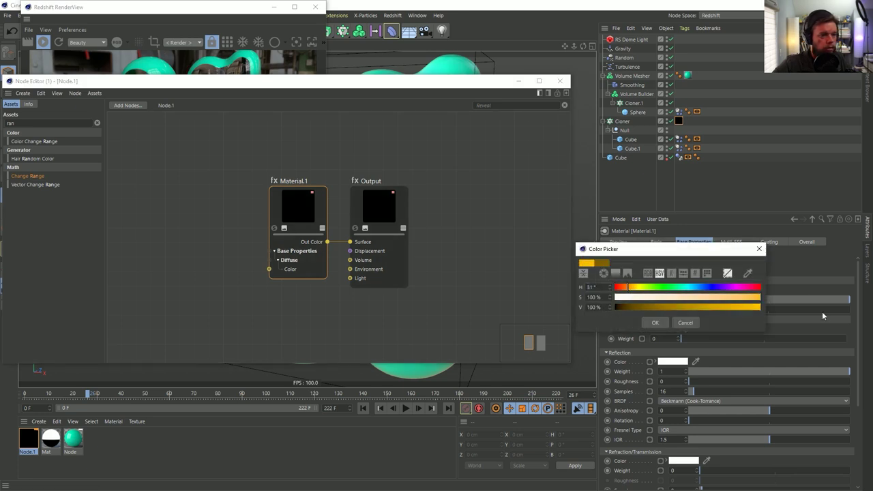
{"action": "left_click_drag", "start_coordinate": [634, 293], "coordinate": [625, 290]}
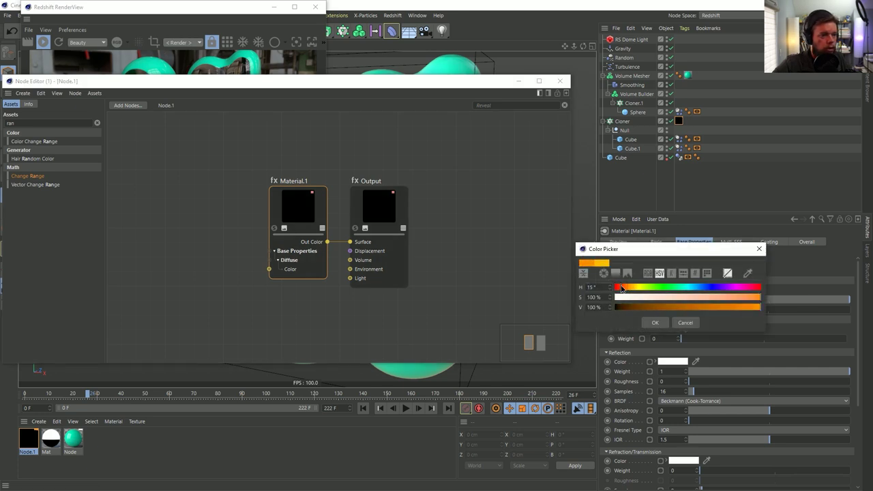
{"action": "left_click", "coordinate": [654, 323]}
Disable the Volume Mesher and its children to inspect the cubes in the render, and re-enable them
{"action": "left_click_drag", "start_coordinate": [456, 86], "coordinate": [508, 234]}
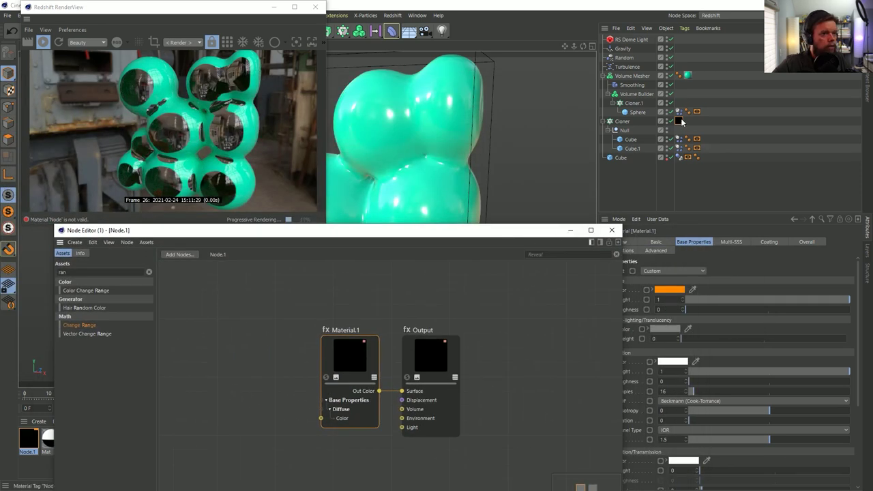
{"action": "left_click_drag", "start_coordinate": [672, 117], "coordinate": [675, 121]}
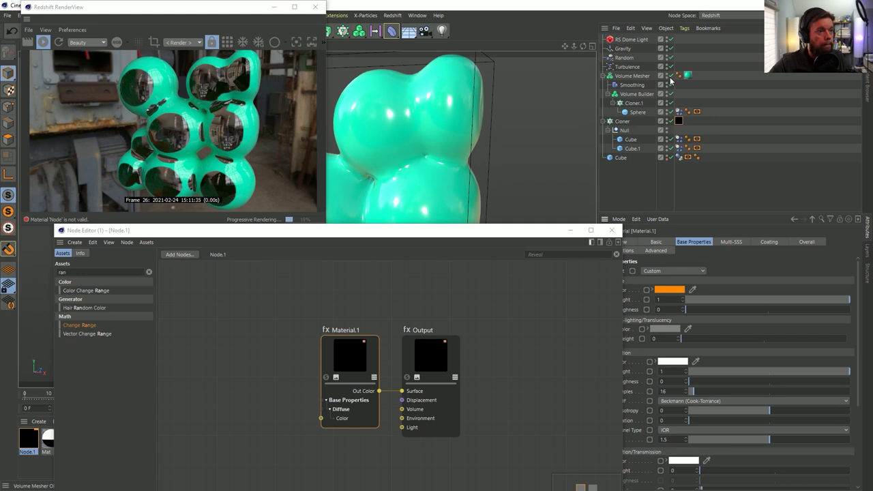
{"action": "left_click_drag", "start_coordinate": [670, 79], "coordinate": [665, 112]}
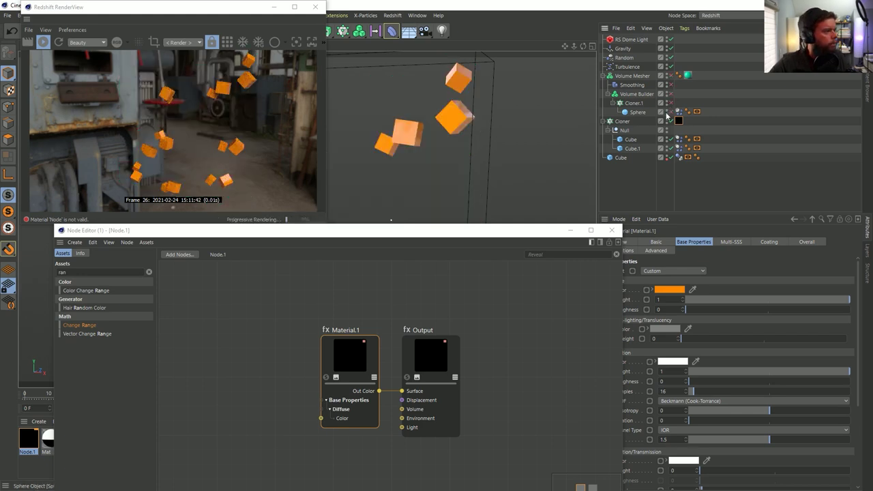
{"action": "left_click", "coordinate": [671, 103]}
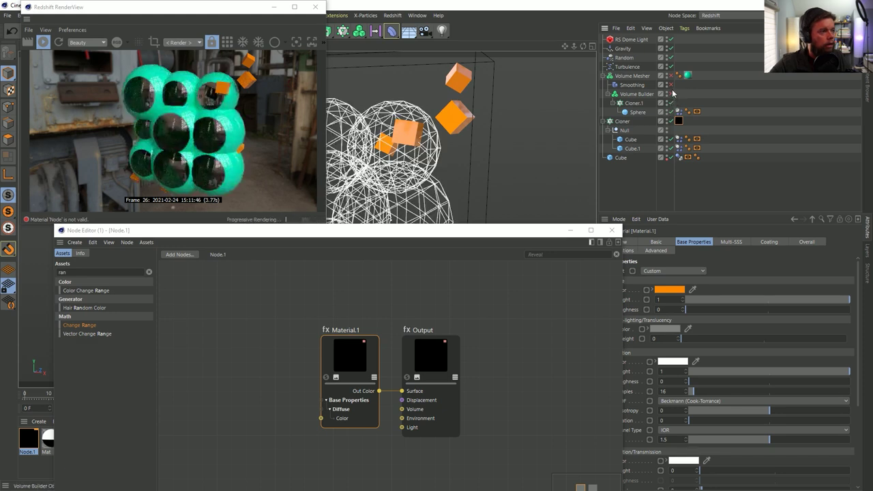
{"action": "left_click_drag", "start_coordinate": [672, 93], "coordinate": [670, 77]}
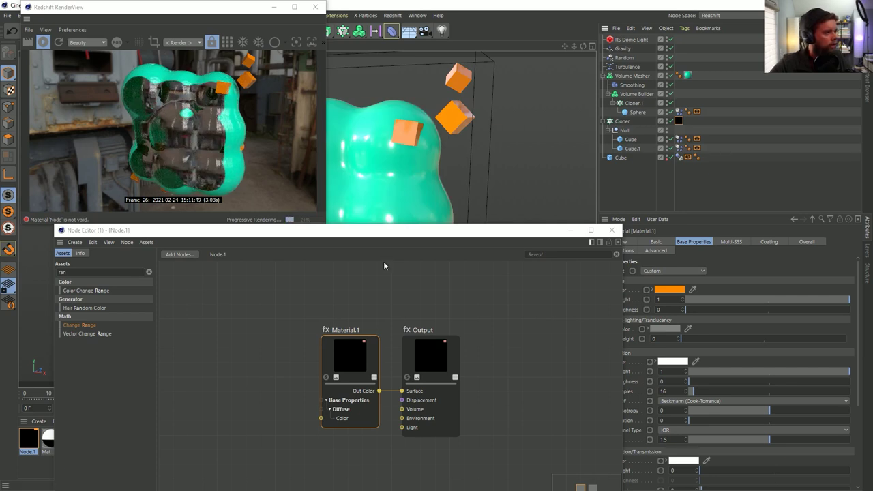
Open the green Node material's graph in the Node Editor and place the editor below the render preview
{"action": "left_click_drag", "start_coordinate": [314, 237], "coordinate": [299, 215]}
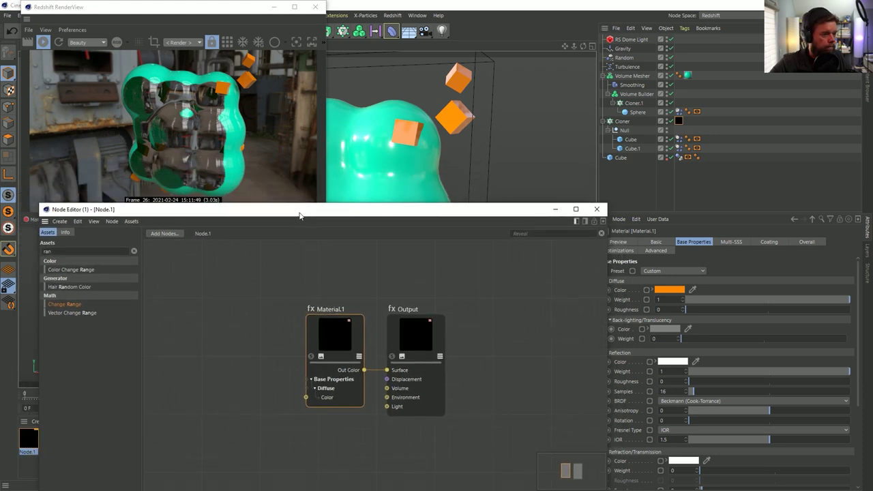
{"action": "left_click_drag", "start_coordinate": [165, 211], "coordinate": [156, 85]}
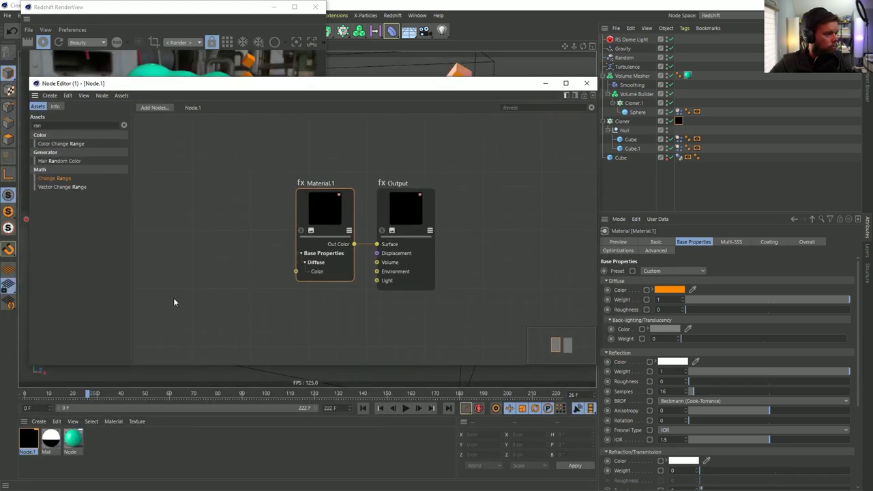
{"action": "left_click", "coordinate": [73, 439]}
{"action": "left_click_drag", "start_coordinate": [284, 91], "coordinate": [266, 211]}
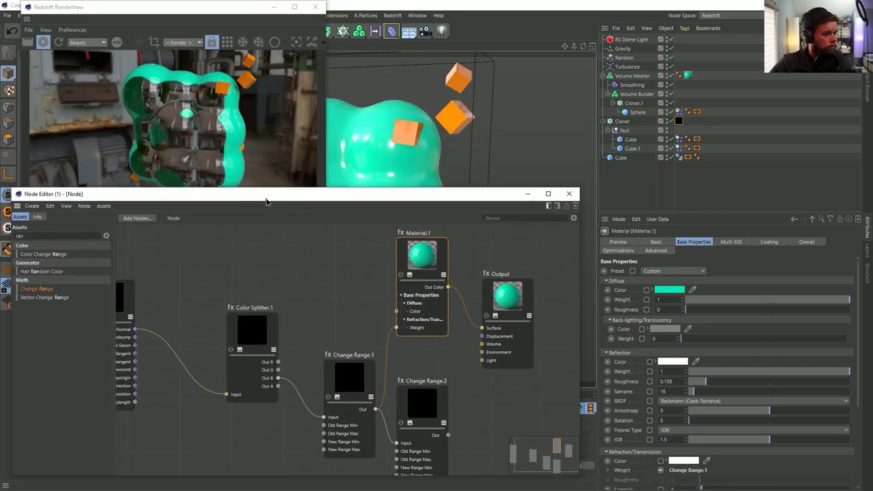
Try Material.1's refraction with Link to Reflection turned off, and turn the option back on
{"action": "scroll", "coordinate": [638, 387], "scroll_direction": "down", "scroll_amount": 4}
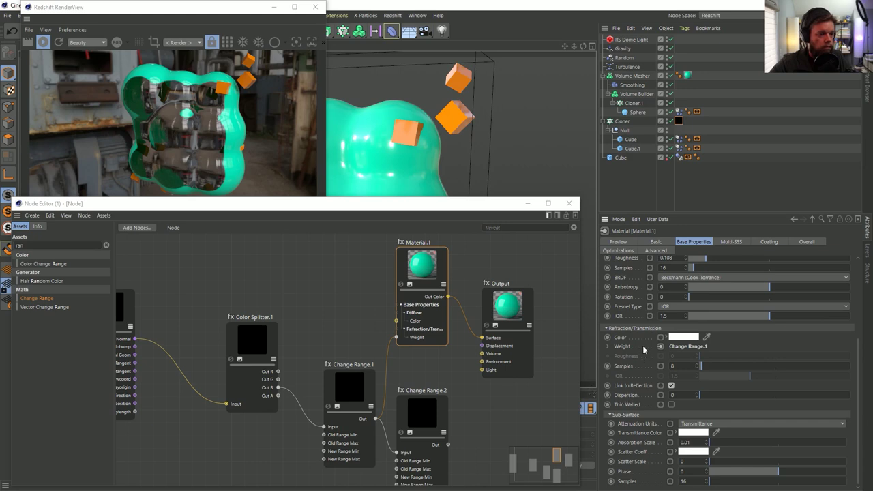
{"action": "left_click", "coordinate": [671, 386]}
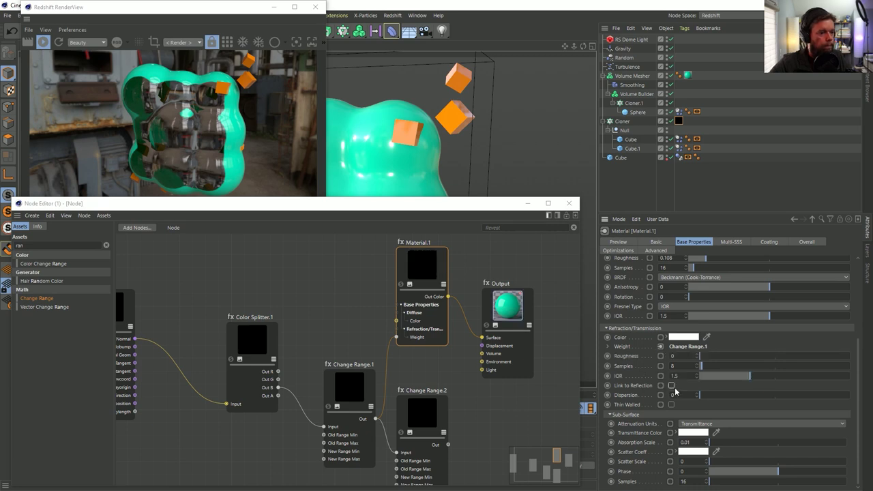
{"action": "left_click", "coordinate": [672, 387]}
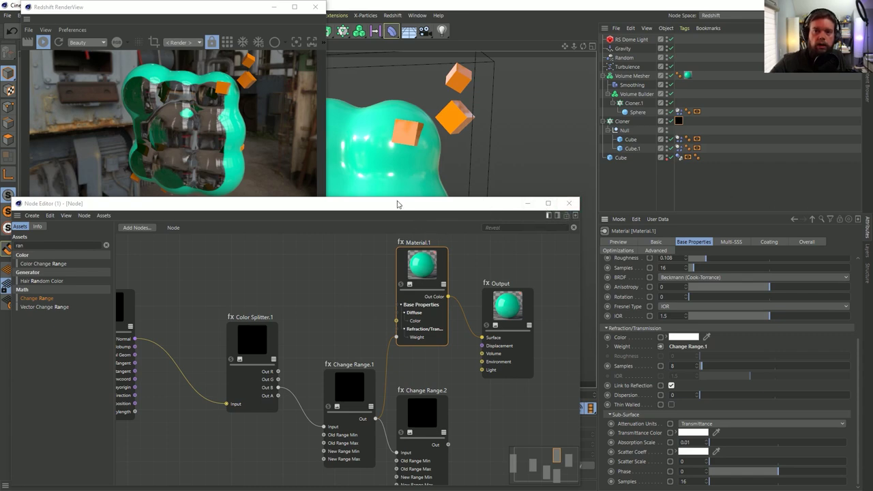
Close the Node Editor and move the Redshift RenderView down, clear of the main menus and tools
{"action": "left_click", "coordinate": [569, 204]}
{"action": "left_click_drag", "start_coordinate": [232, 13], "coordinate": [230, 56]}
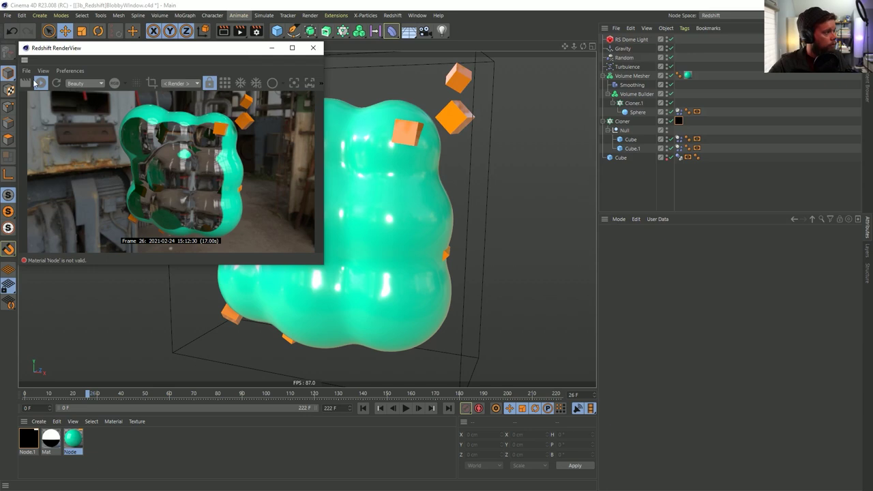
{"action": "left_click", "coordinate": [493, 17]}
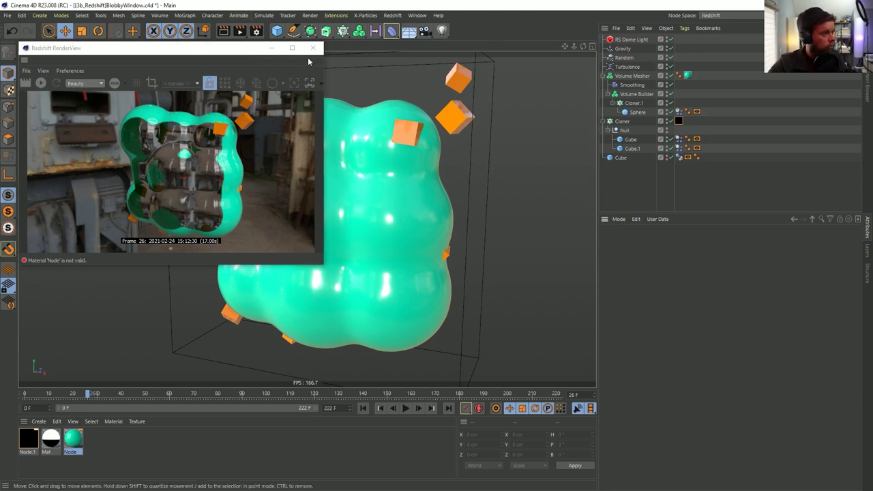
Start the live Redshift render and examine the blobby mesh's windows from the side and the front
{"action": "left_click_drag", "start_coordinate": [238, 52], "coordinate": [247, 68]}
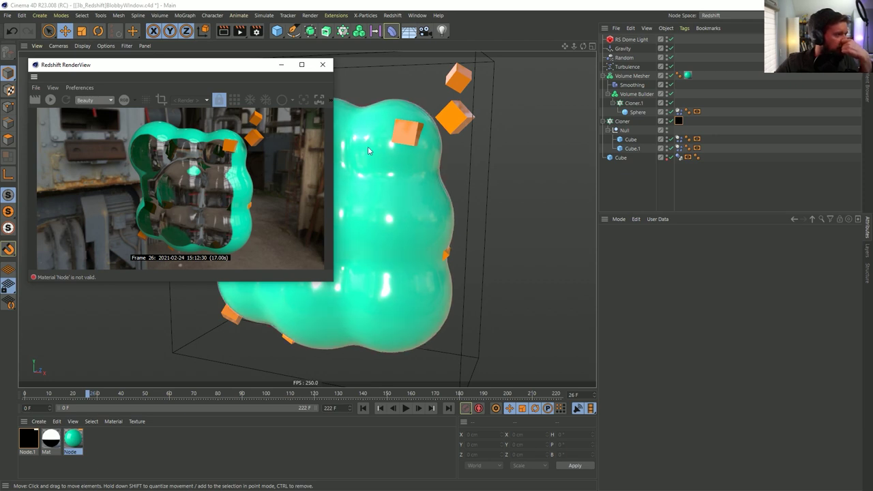
{"action": "left_click_drag", "start_coordinate": [393, 157], "coordinate": [443, 161], "text": "alt"}
{"action": "left_click", "coordinate": [50, 100]}
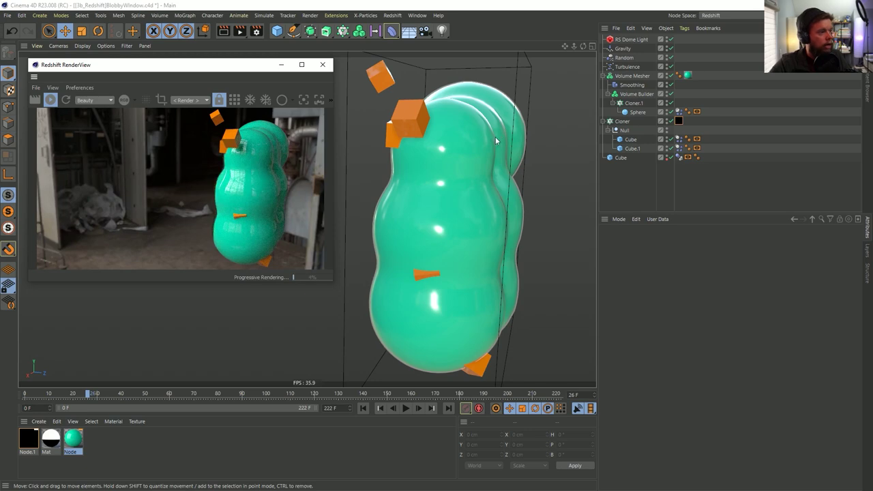
{"action": "left_click_drag", "start_coordinate": [471, 216], "coordinate": [432, 198], "text": "alt"}
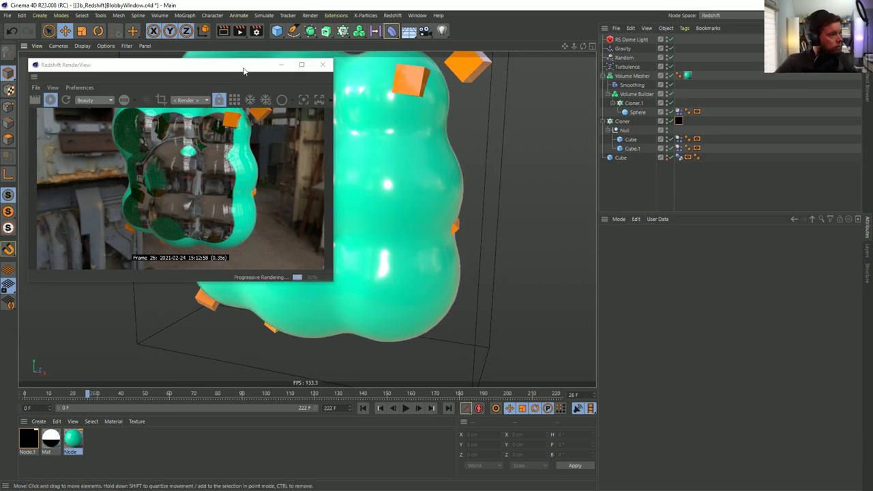
{"action": "left_click_drag", "start_coordinate": [241, 68], "coordinate": [248, 83]}
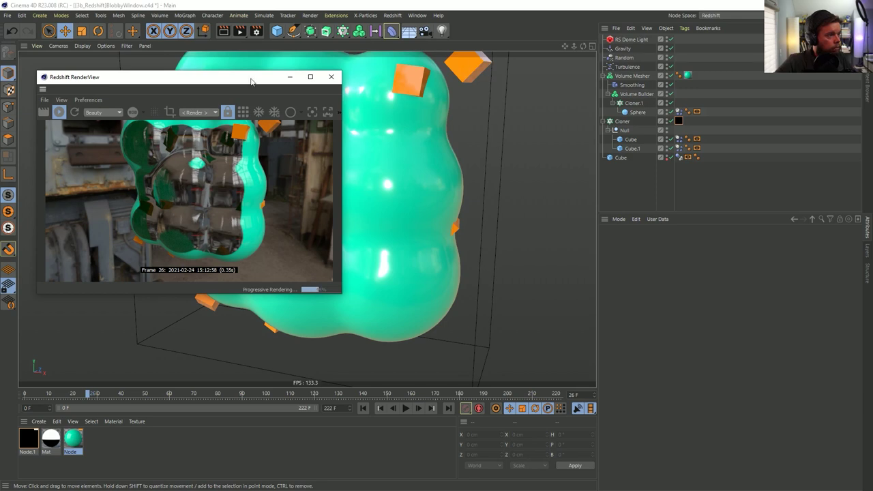
Save the blobby window project and close the Redshift RenderView
{"action": "left_click", "coordinate": [486, 20]}
{"action": "key", "text": "ctrl+s"}
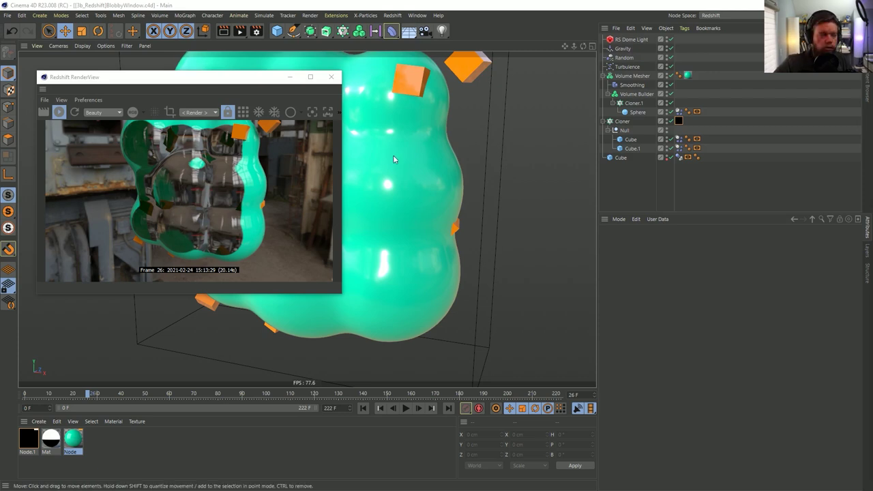
{"action": "left_click", "coordinate": [331, 76]}
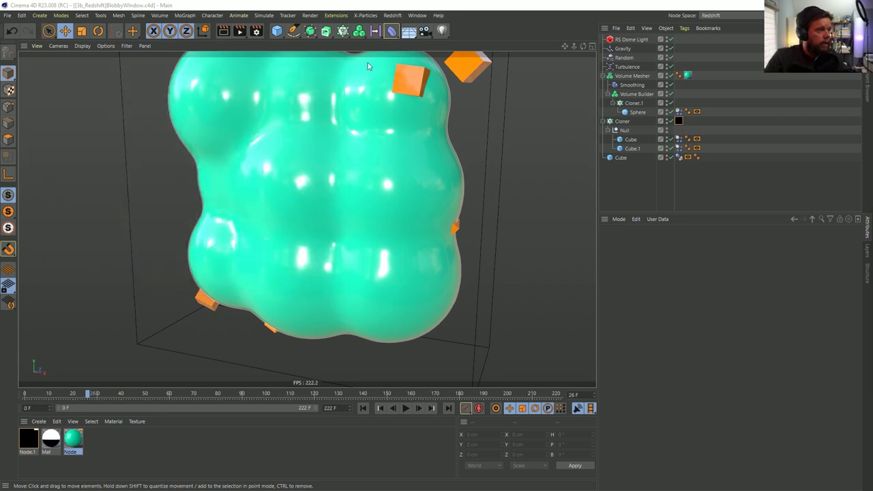
Create a new project and add Figure, Oil Tank, Tube, Capsule and Torus primitives
{"action": "key", "text": "ctrl+n"}
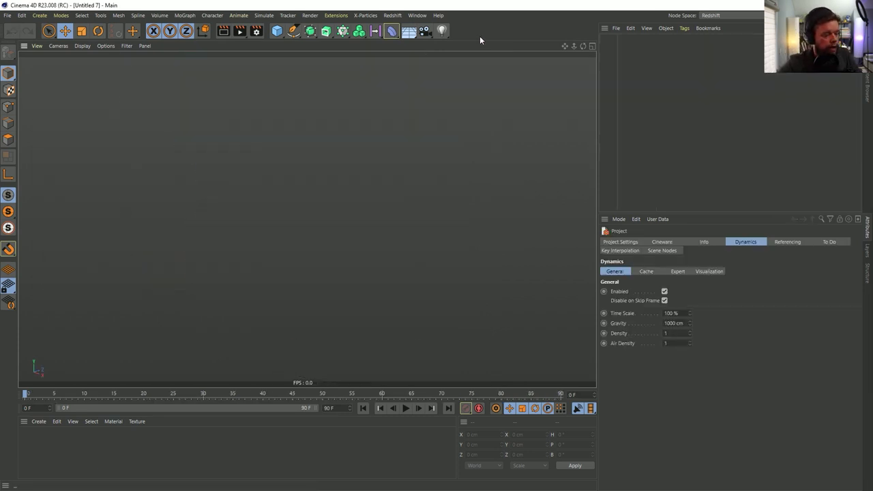
{"action": "left_click", "coordinate": [277, 31]}
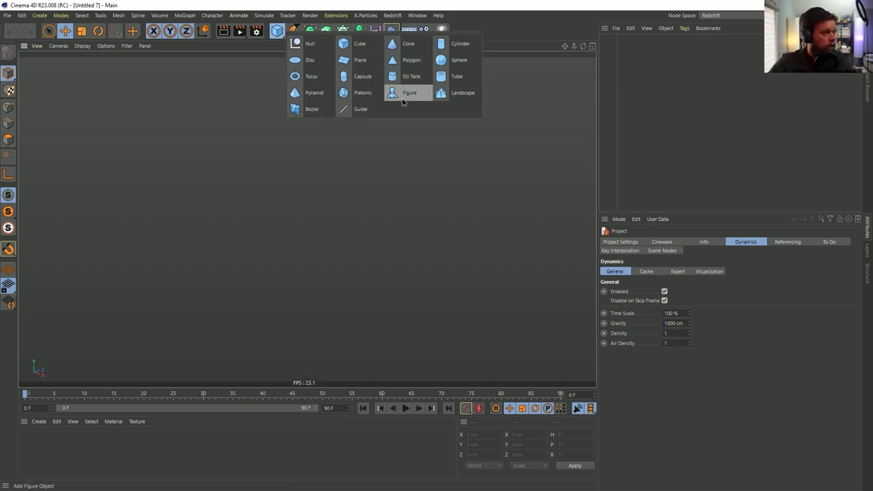
{"action": "left_click", "coordinate": [403, 99]}
{"action": "left_click", "coordinate": [277, 30]}
{"action": "left_click", "coordinate": [412, 77]}
{"action": "left_click", "coordinate": [277, 31]}
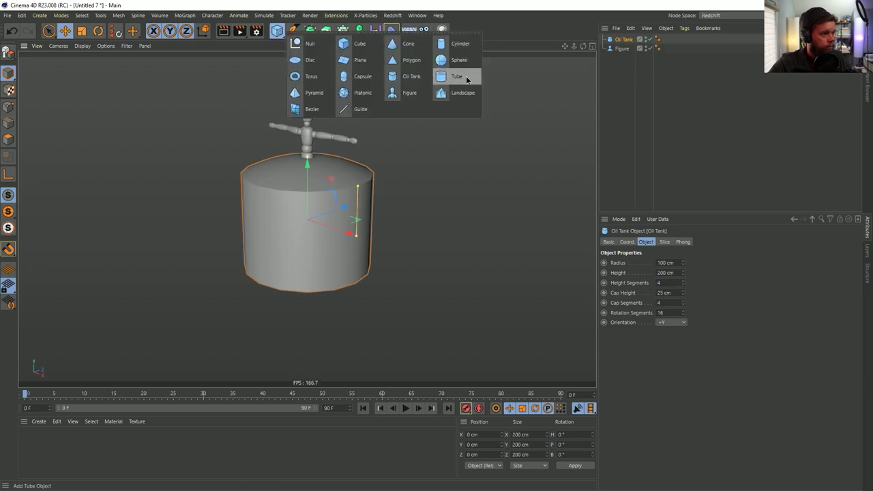
{"action": "left_click", "coordinate": [458, 78]}
{"action": "left_click", "coordinate": [275, 30]}
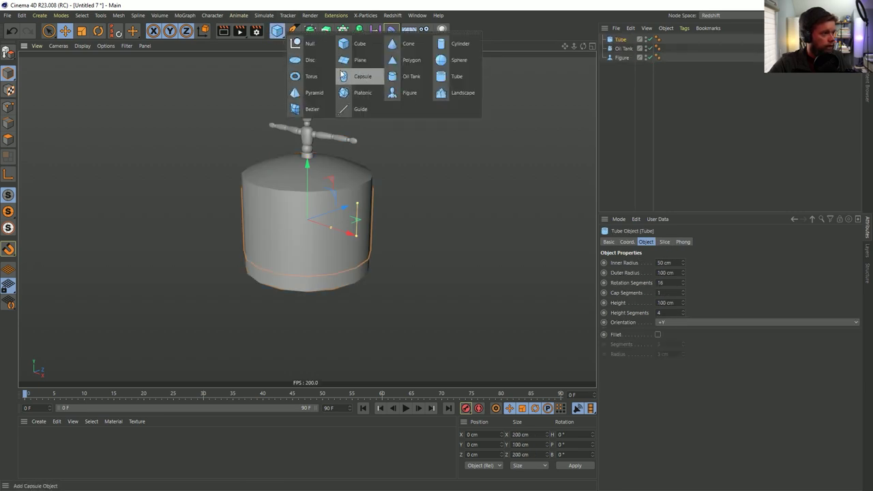
{"action": "left_click", "coordinate": [360, 77]}
{"action": "left_click", "coordinate": [276, 31]}
{"action": "left_click", "coordinate": [312, 76]}
Select all five primitives and show their shared coordinates
{"action": "key", "text": "ctrl+a"}
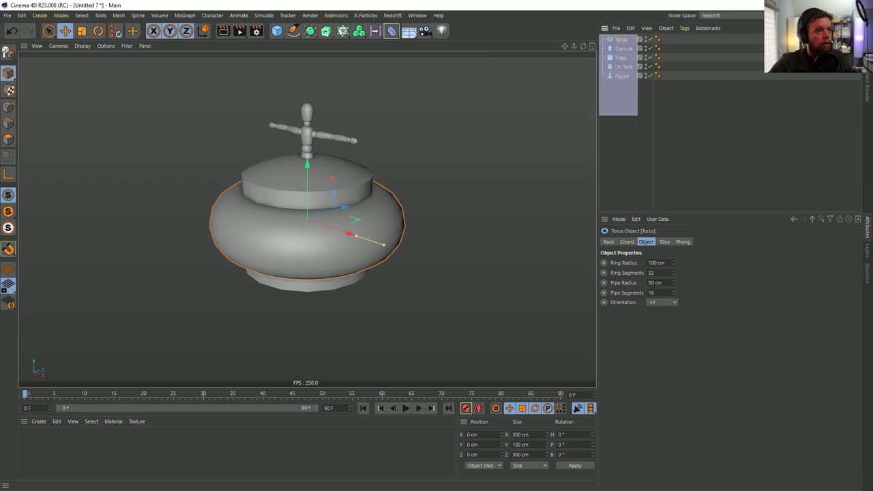
{"action": "left_click", "coordinate": [627, 242]}
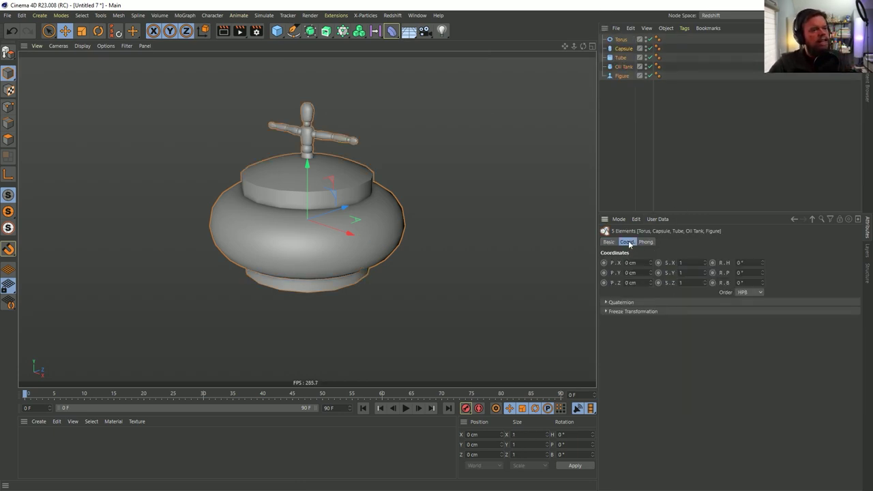
{"action": "scroll", "coordinate": [329, 263], "scroll_direction": "down", "scroll_amount": 3}
{"action": "left_click_drag", "start_coordinate": [328, 263], "coordinate": [388, 241], "text": "alt"}
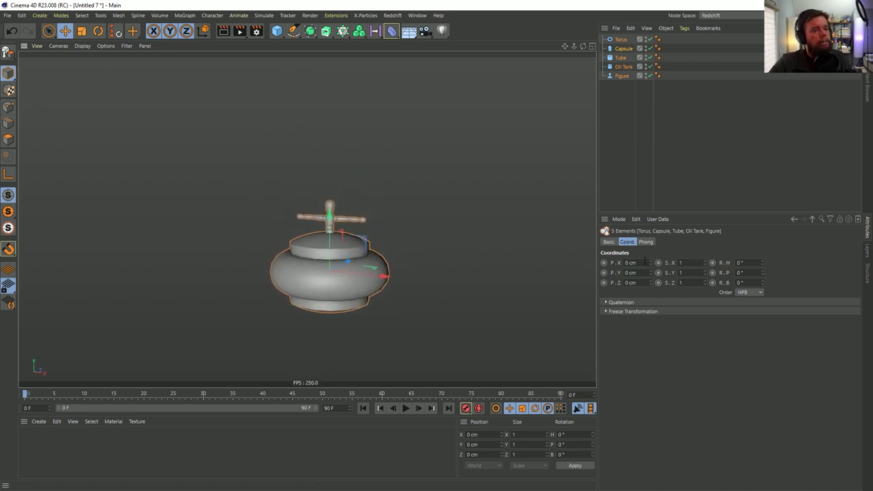
Move the oil tank, tube, capsule and torus apart, placing the torus at about X 386 cm, Y 132 cm
{"action": "left_click", "coordinate": [362, 254]}
{"action": "left_click_drag", "start_coordinate": [346, 258], "coordinate": [333, 292]}
{"action": "left_click_drag", "start_coordinate": [375, 323], "coordinate": [278, 322]}
{"action": "left_click", "coordinate": [366, 247]}
{"action": "left_click_drag", "start_coordinate": [366, 248], "coordinate": [524, 200]}
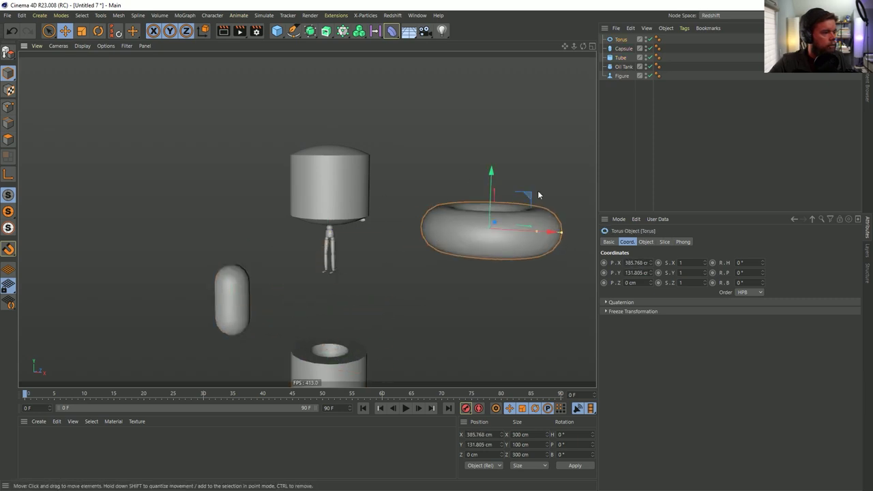
Move the Figure to about X -615 cm, Y 374 cm and the Oil Tank to about X -473 cm, Y 151 cm
{"action": "left_click", "coordinate": [331, 247]}
{"action": "left_click_drag", "start_coordinate": [360, 241], "coordinate": [162, 89]}
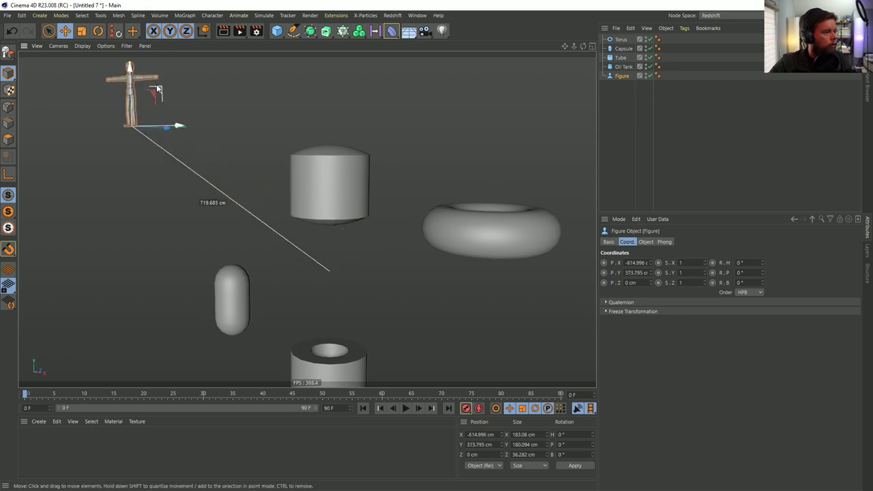
{"action": "left_click", "coordinate": [321, 177]}
{"action": "left_click_drag", "start_coordinate": [356, 150], "coordinate": [200, 171]}
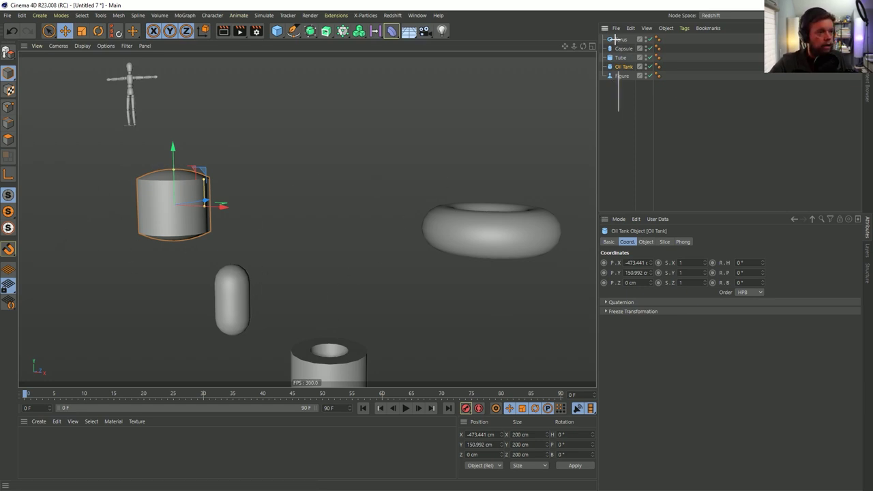
Select all five primitives and set their X position to the expression num*200
{"action": "key", "text": "ctrl+a"}
{"action": "left_click", "coordinate": [635, 262]}
{"action": "type", "text": "num"}
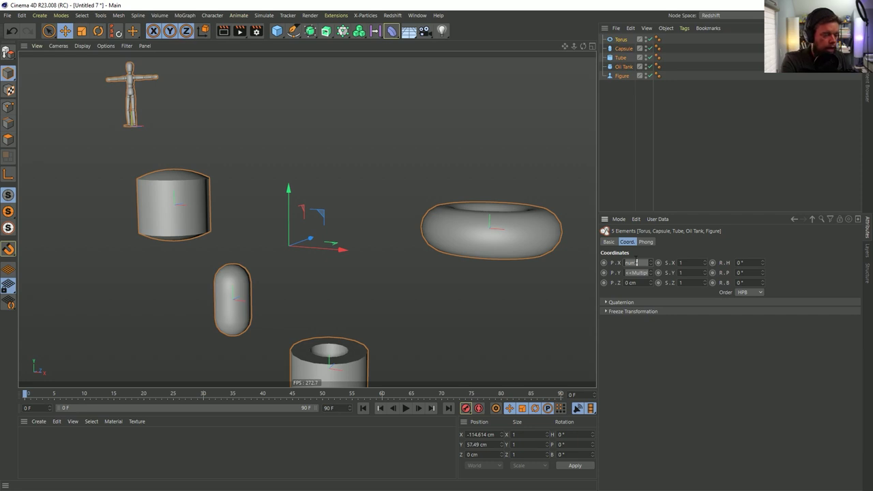
{"action": "type", "text": "*20"}
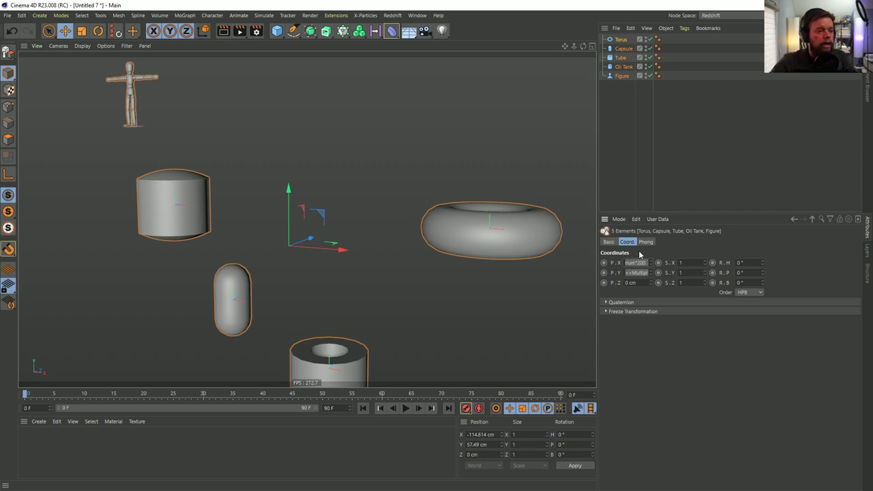
{"action": "type", "text": "0"}
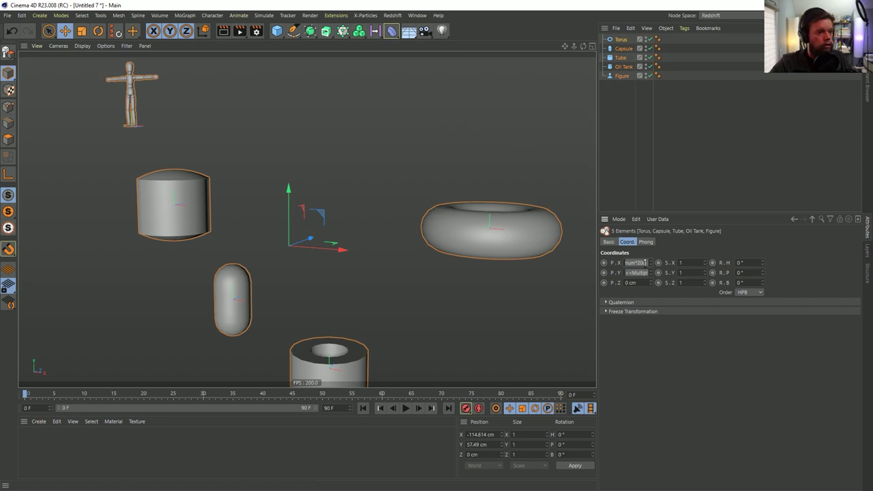
{"action": "key", "text": "Return"}
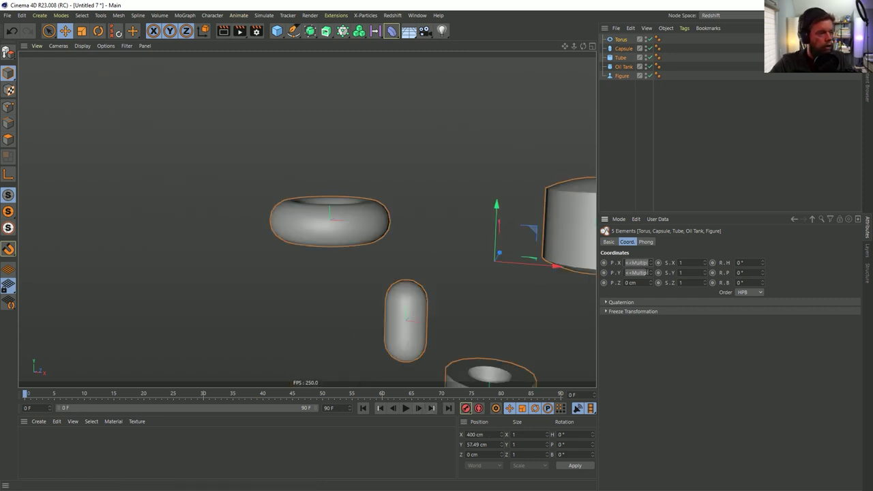
Check the X position of each primitive in turn, from the Torus to the Figure
{"action": "scroll", "coordinate": [327, 230], "scroll_direction": "down", "scroll_amount": 3}
{"action": "scroll", "coordinate": [309, 231], "scroll_direction": "down", "scroll_amount": 2}
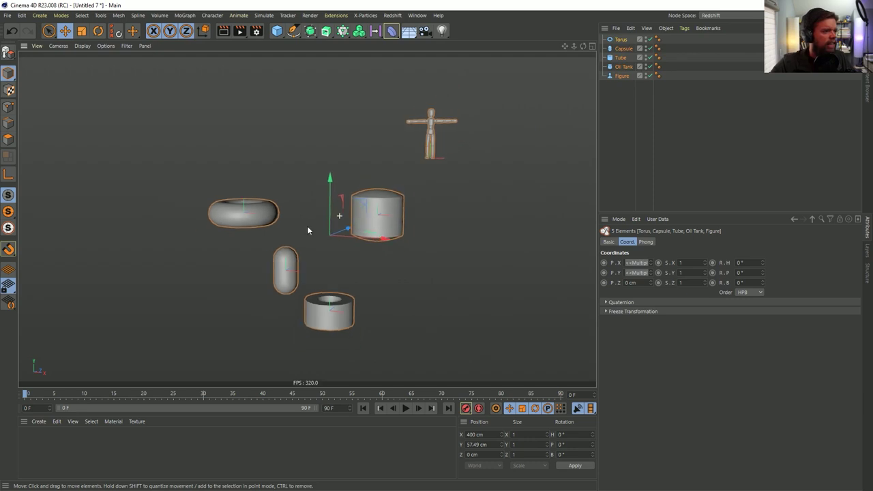
{"action": "left_click_drag", "start_coordinate": [237, 200], "coordinate": [304, 201], "text": "alt"}
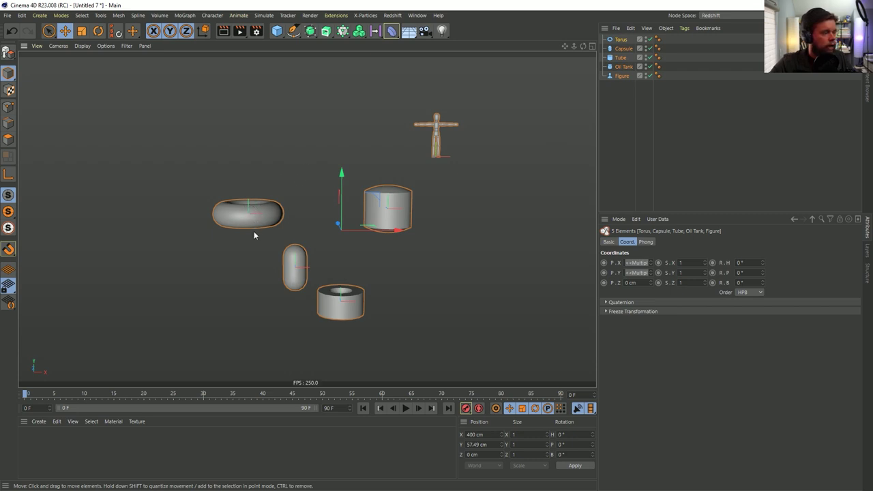
{"action": "left_click", "coordinate": [279, 225]}
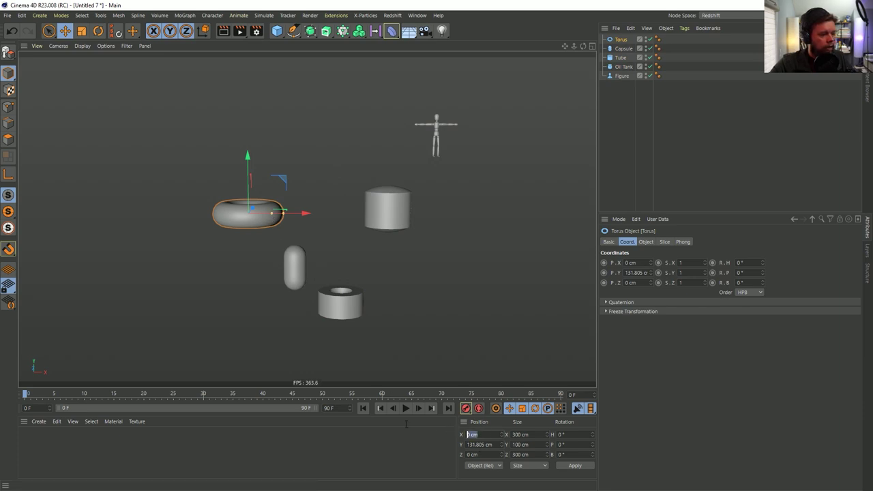
{"action": "left_click", "coordinate": [300, 266]}
{"action": "left_click", "coordinate": [328, 298]}
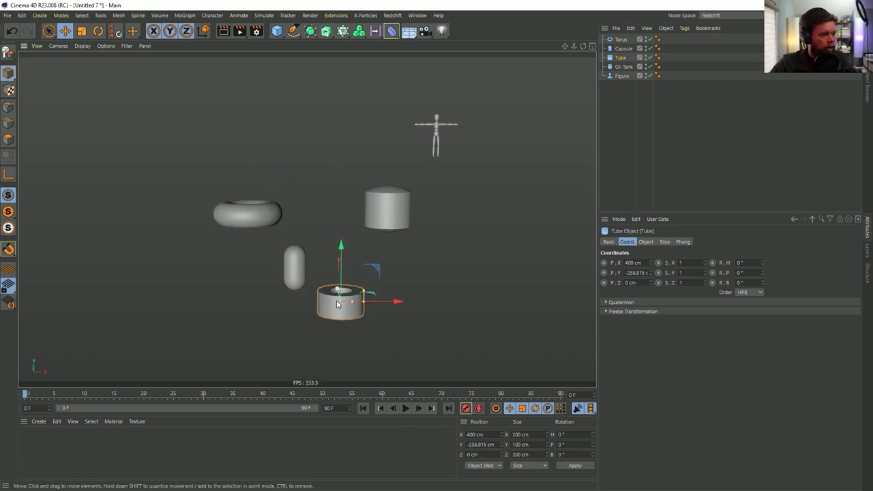
{"action": "left_click", "coordinate": [395, 207]}
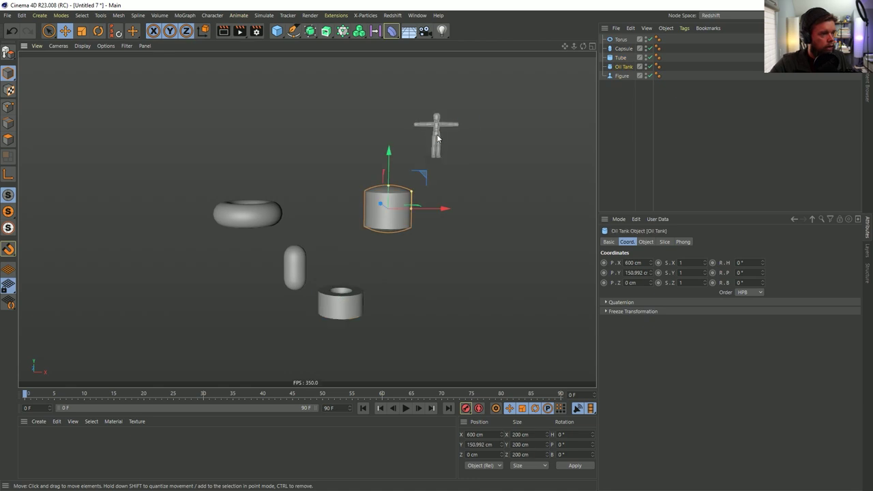
{"action": "left_click", "coordinate": [437, 136]}
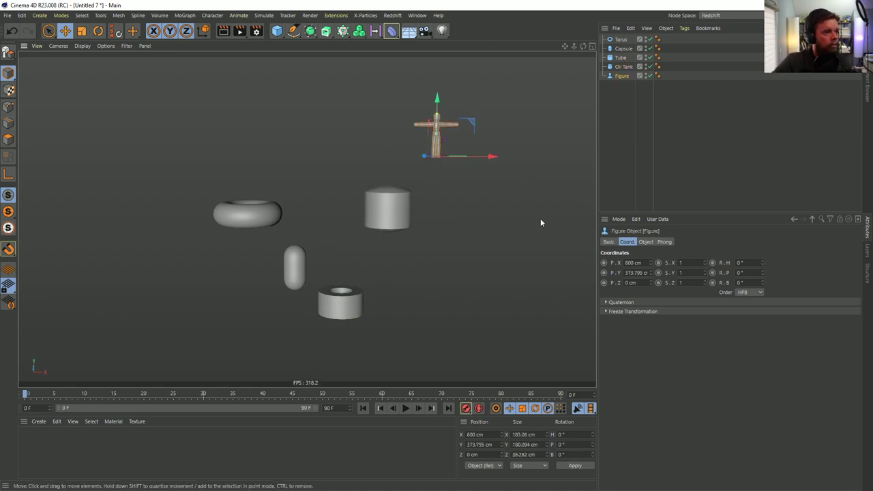
Select all five primitives and set their Y position to 0 cm
{"action": "key", "text": "ctrl+a"}
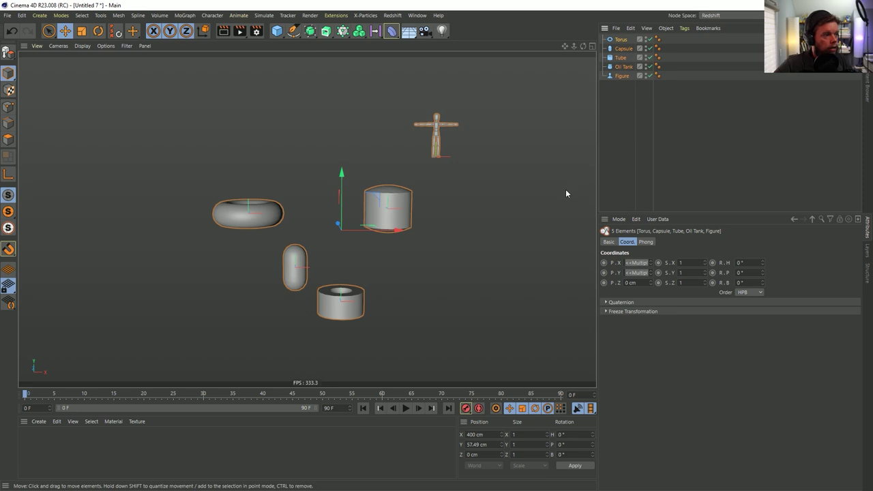
{"action": "left_click", "coordinate": [645, 273]}
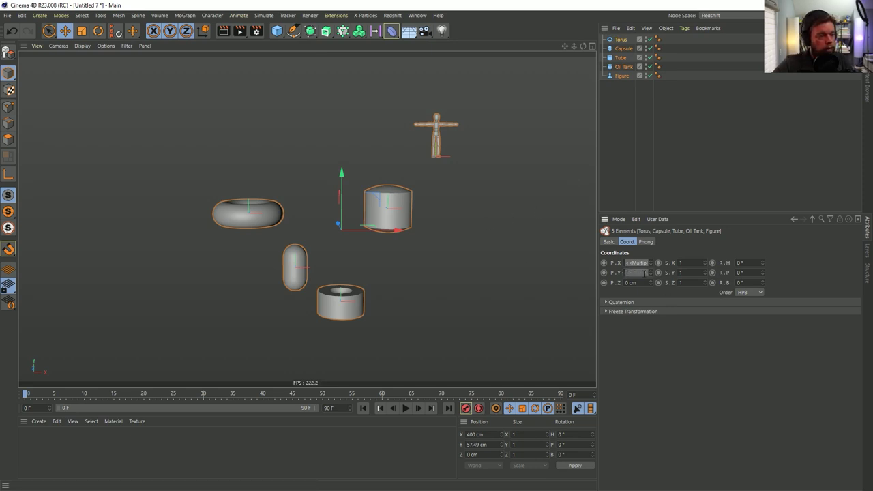
{"action": "type", "text": "0"}
{"action": "key", "text": "Return"}
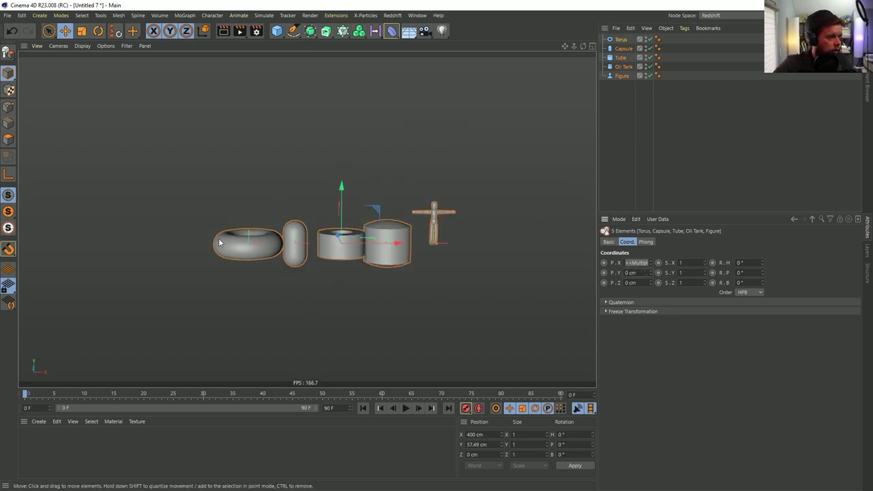
Space the five selected primitives 333 cm apart along X by multiplying each object's index by 333
{"action": "left_click", "coordinate": [648, 263]}
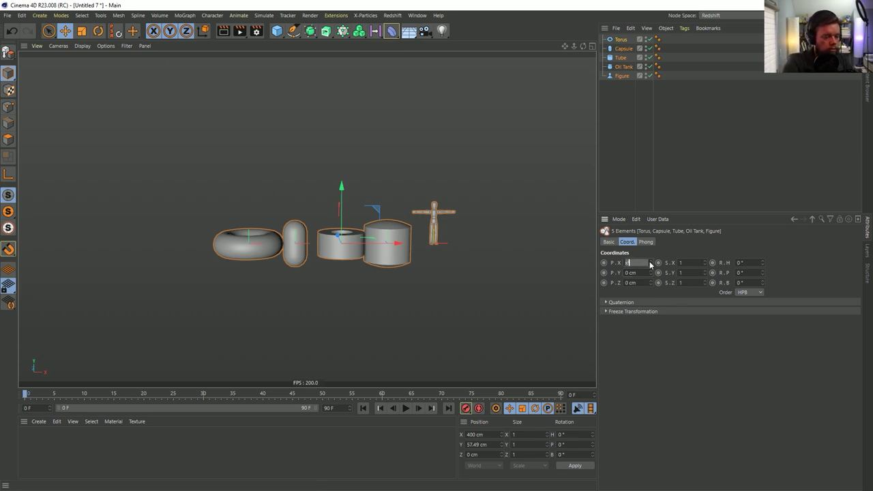
{"action": "key", "text": "Return"}
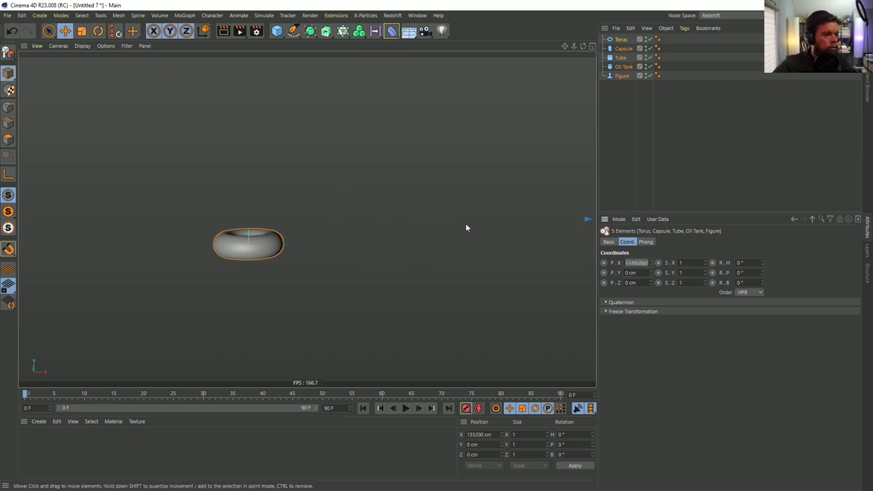
{"action": "left_click", "coordinate": [634, 263]}
{"action": "type", "text": "id*333"}
{"action": "key", "text": "Return"}
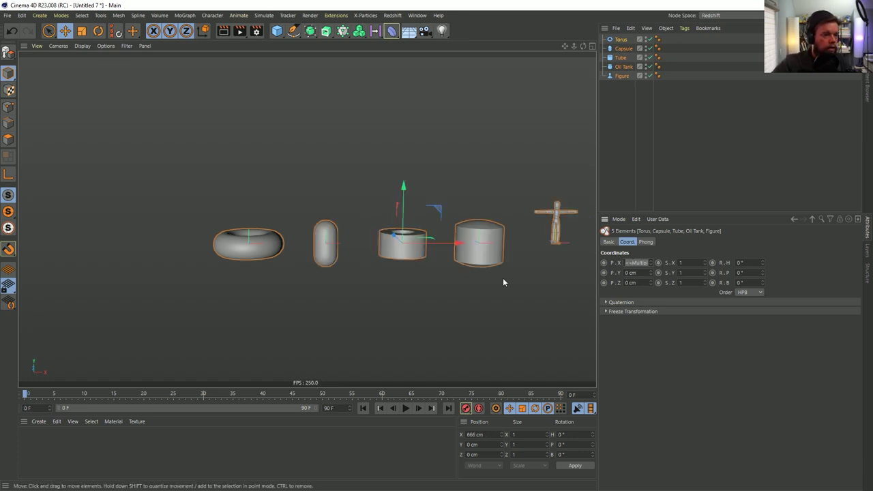
Double the spacing of the five selected primitives along X by multiplying their X positions by 2
{"action": "scroll", "coordinate": [503, 278], "scroll_direction": "down", "scroll_amount": 5}
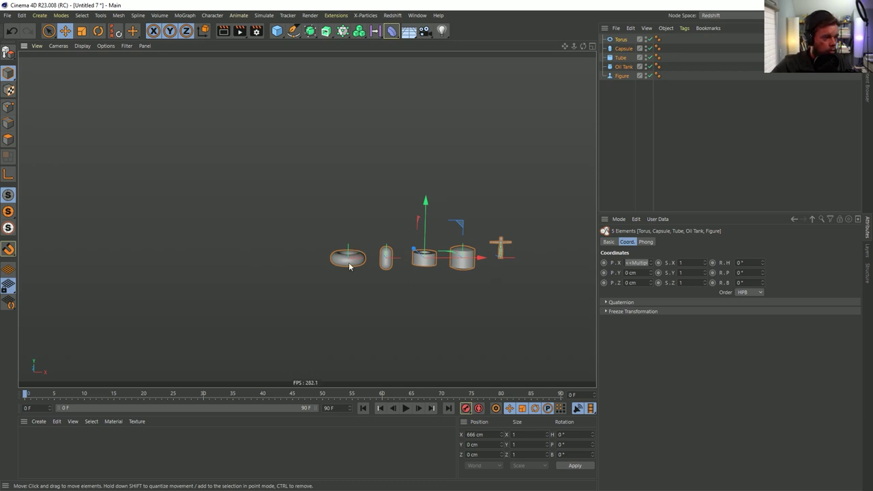
{"action": "middle_click_drag", "start_coordinate": [306, 218], "coordinate": [262, 222], "text": "alt"}
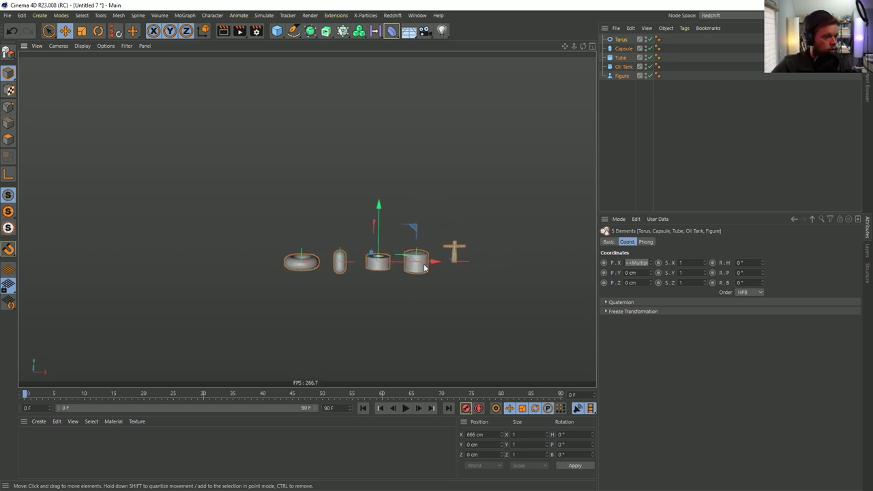
{"action": "left_click", "coordinate": [634, 262]}
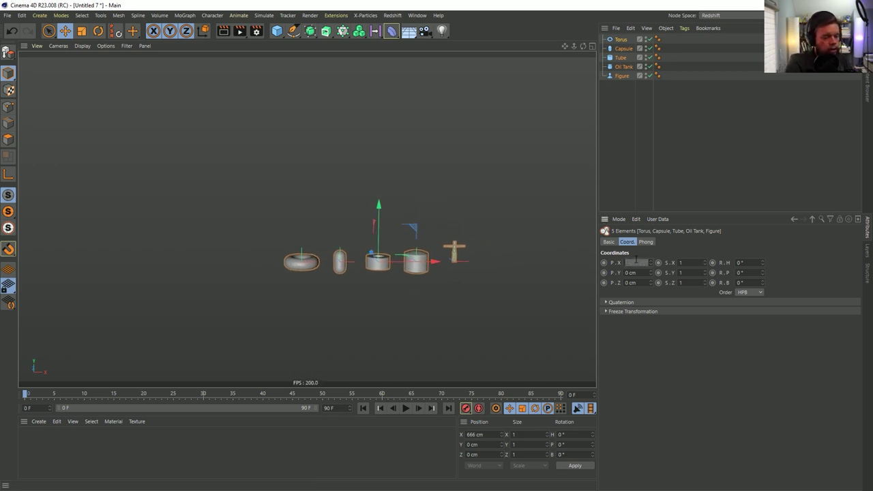
{"action": "type", "text": "*2"}
{"action": "key", "text": "Return"}
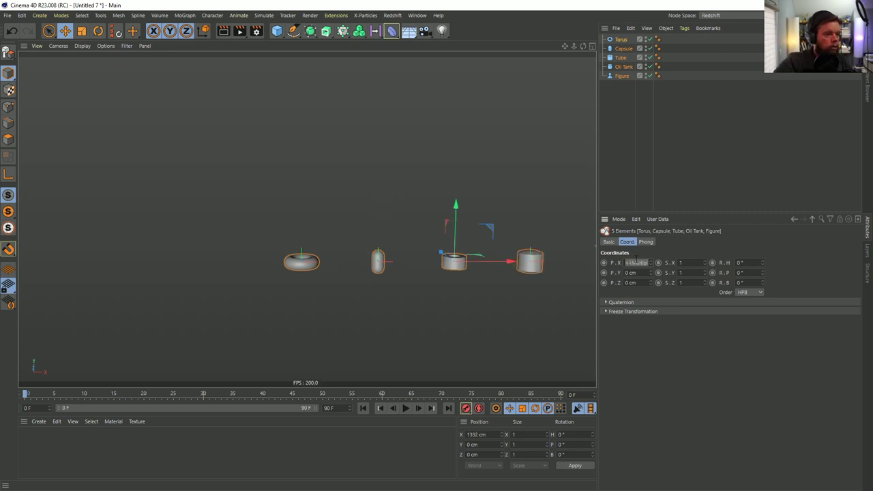
{"action": "middle_click_drag", "start_coordinate": [306, 221], "coordinate": [132, 223]}
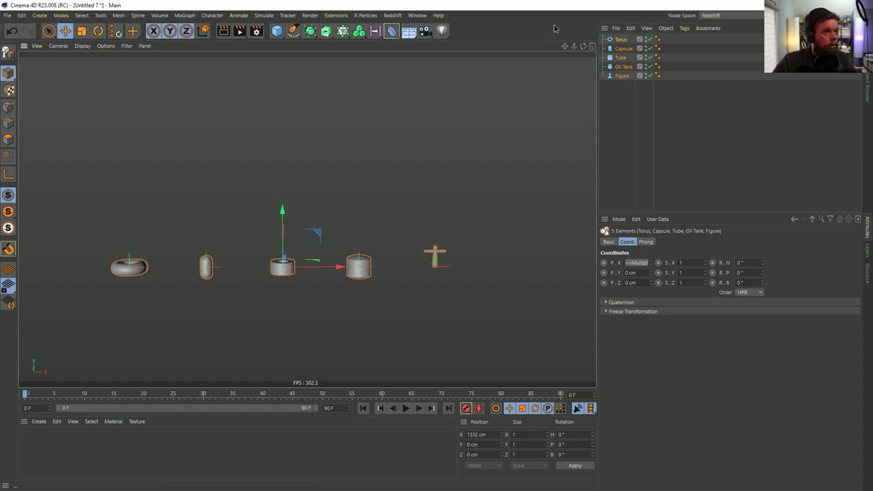
Start a new project and add a cube primitive to it
{"action": "key", "text": "ctrl+n"}
{"action": "left_click_drag", "start_coordinate": [277, 32], "coordinate": [506, 24]}
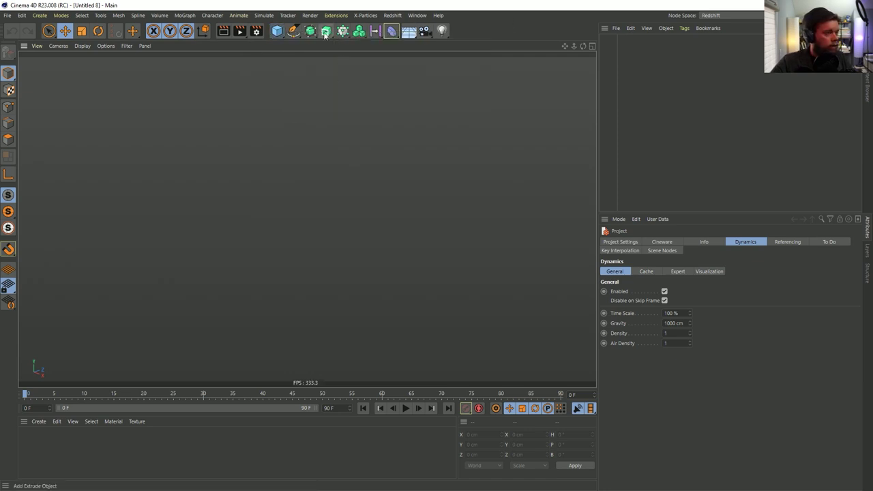
{"action": "left_click_drag", "start_coordinate": [277, 31], "coordinate": [358, 43]}
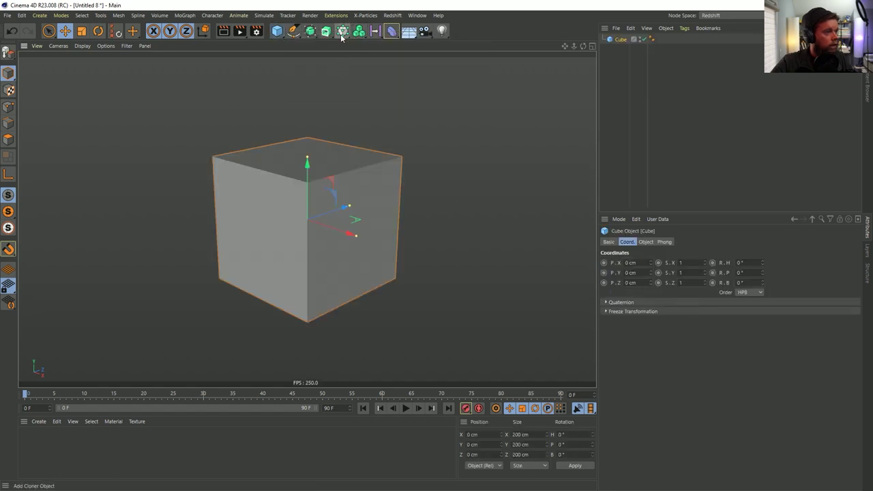
{"action": "scroll", "coordinate": [325, 181], "scroll_direction": "down", "scroll_amount": 3}
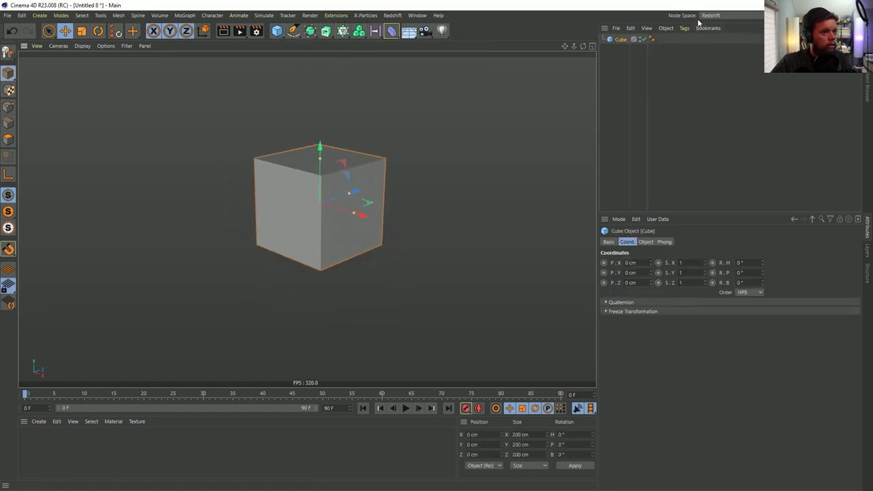
Set the cube's size to 10 cm in X, Y and Z
{"action": "left_click", "coordinate": [646, 241]}
{"action": "left_click", "coordinate": [641, 262]}
{"action": "type", "text": "10"}
{"action": "key", "text": "Tab"}
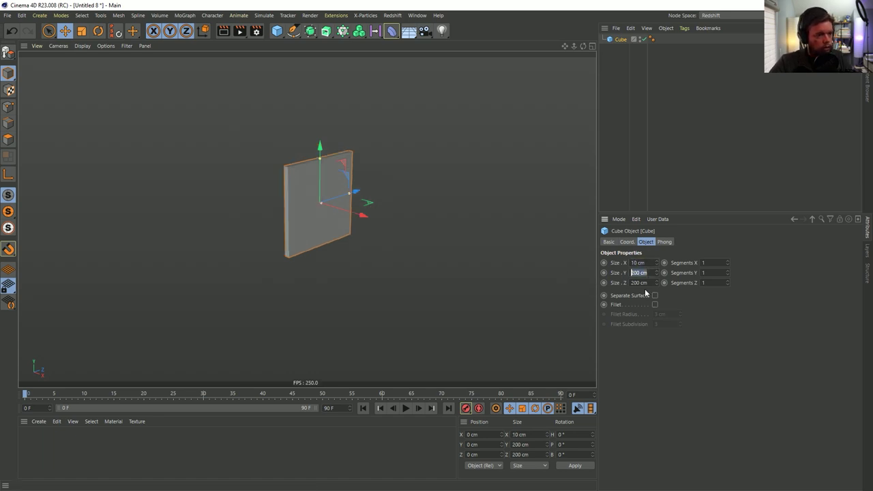
{"action": "type", "text": "10"}
{"action": "key", "text": "Tab"}
{"action": "type", "text": "10"}
{"action": "key", "text": "Return"}
Create a new material and apply it to the cube
{"action": "left_click", "coordinate": [75, 448]}
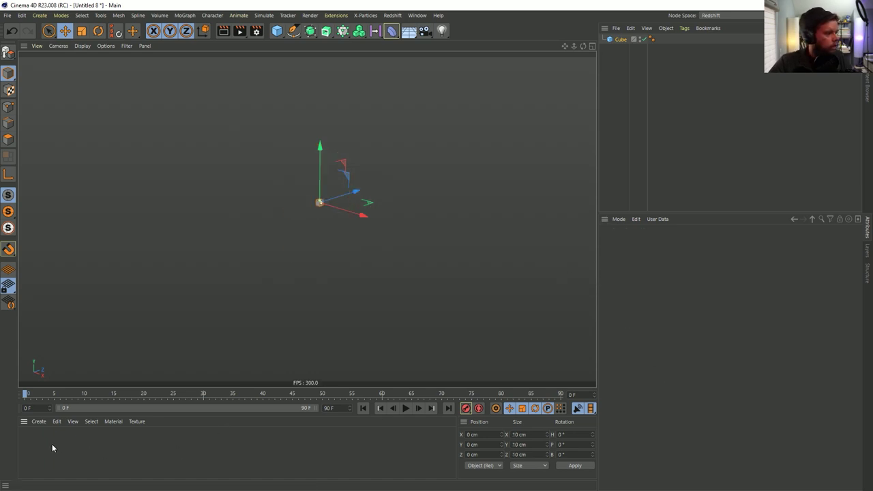
{"action": "double_click", "coordinate": [33, 436]}
{"action": "left_click_drag", "start_coordinate": [29, 438], "coordinate": [620, 44]}
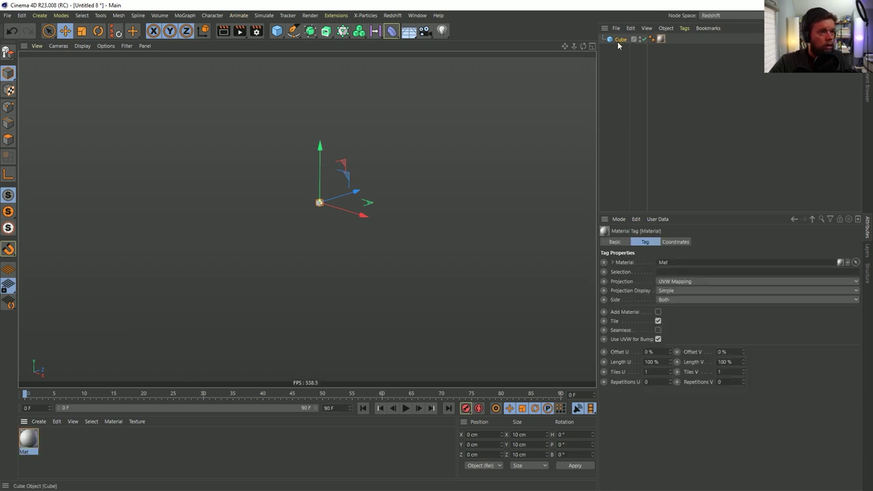
Color the cube's material yellow with a hue of 51° and a saturation of 100%
{"action": "left_click", "coordinate": [30, 441]}
{"action": "left_click", "coordinate": [707, 343]}
{"action": "left_click_drag", "start_coordinate": [707, 351], "coordinate": [858, 352]}
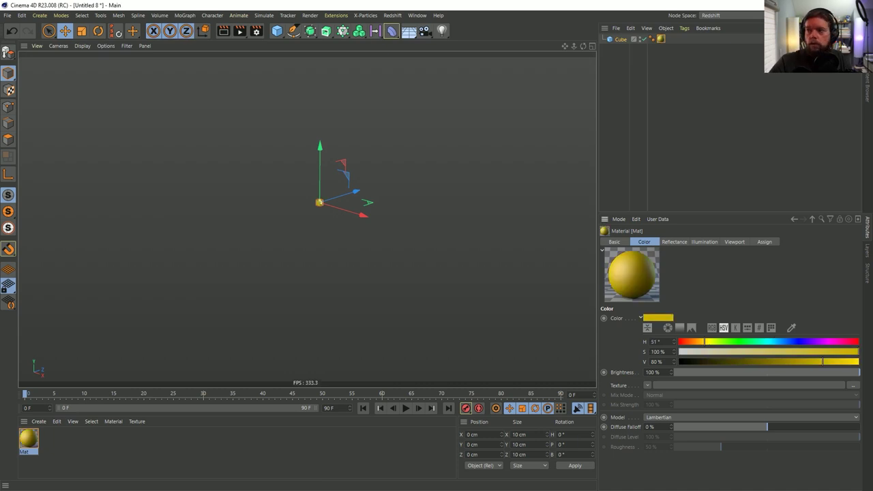
{"action": "left_click", "coordinate": [377, 240]}
Put the cube inside a grid array Cloner with counts of 8, 8 and 1
{"action": "left_click", "coordinate": [621, 39]}
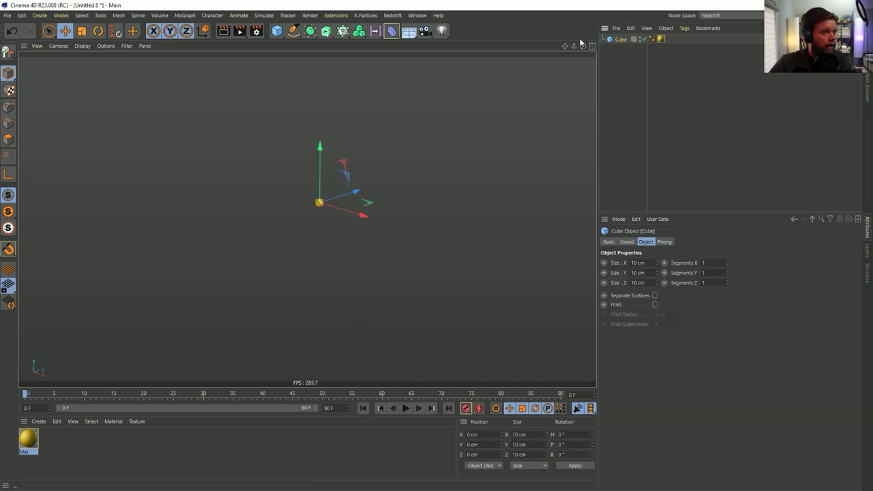
{"action": "left_click", "coordinate": [343, 30], "text": "alt"}
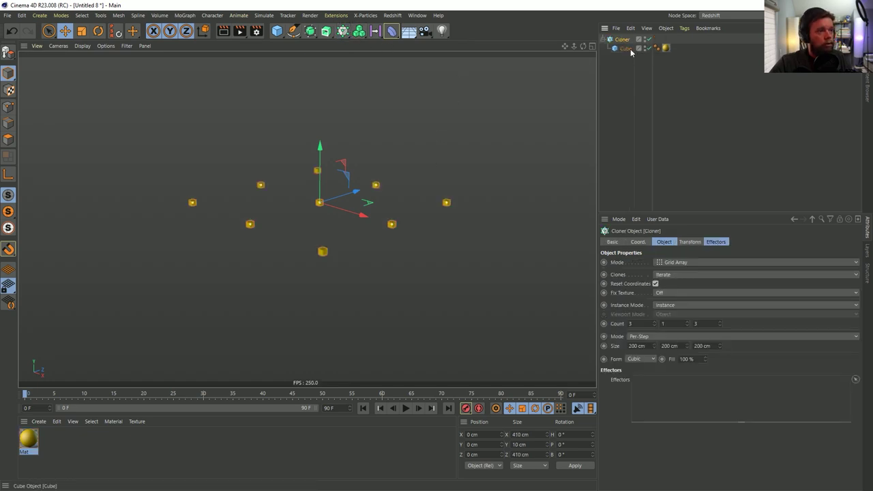
{"action": "left_click", "coordinate": [631, 323]}
{"action": "type", "text": "8"}
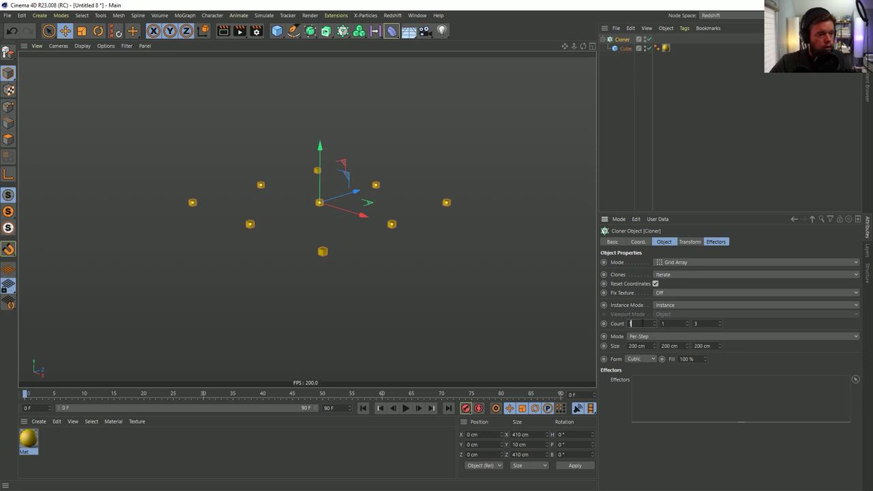
{"action": "key", "text": "Tab"}
{"action": "type", "text": "8"}
{"action": "key", "text": "Tab"}
{"action": "type", "text": "1"}
{"action": "key", "text": "Return"}
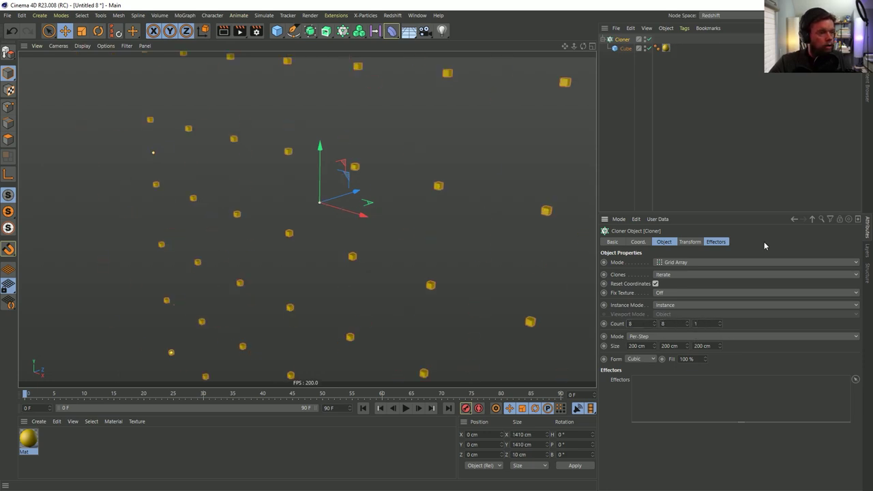
Set the Cloner's per-step size to 11 cm in X, 11 cm in Y and 1 cm in Z
{"action": "left_click_drag", "start_coordinate": [436, 225], "coordinate": [365, 235], "text": "alt"}
{"action": "left_click", "coordinate": [636, 346]}
{"action": "type", "text": "11"}
{"action": "key", "text": "Tab"}
{"action": "type", "text": "11"}
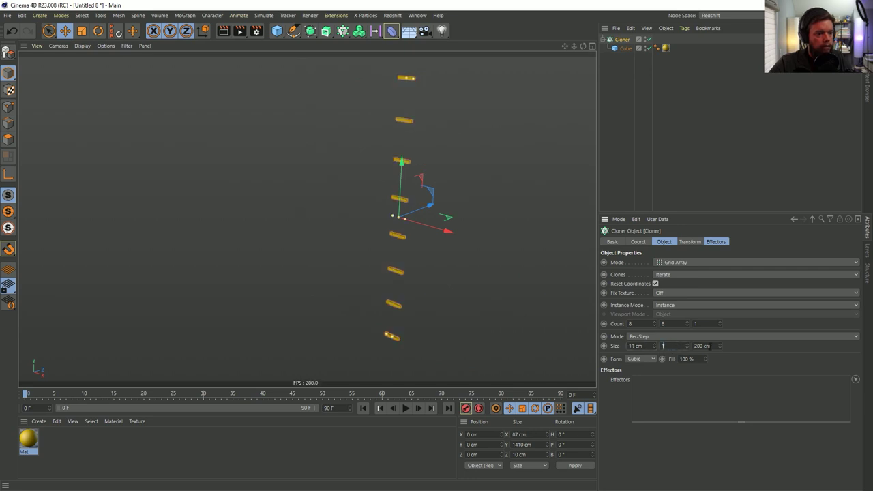
{"action": "key", "text": "Tab"}
{"action": "scroll", "coordinate": [394, 214], "scroll_direction": "up", "scroll_amount": 5}
{"action": "left_click_drag", "start_coordinate": [393, 214], "coordinate": [290, 251], "text": "alt"}
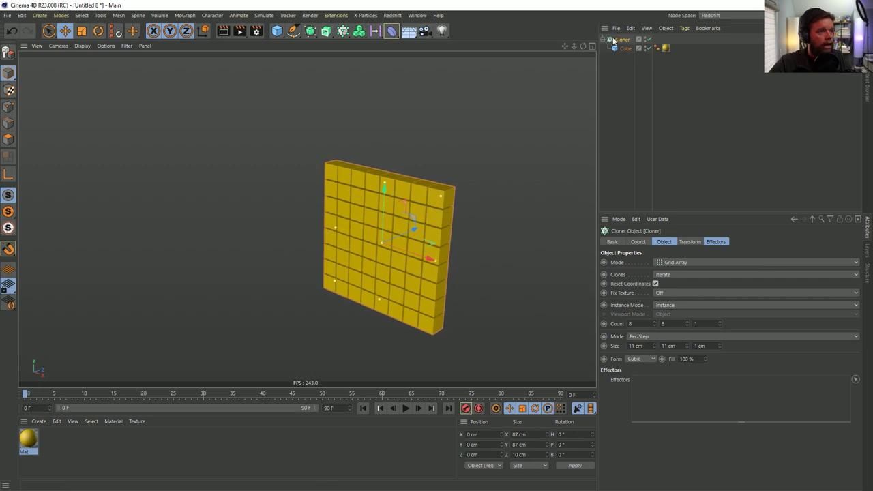
Nest the Cloner inside a second grid array Cloner with counts of 1, 1 and 8
{"action": "left_click", "coordinate": [342, 31], "text": "alt"}
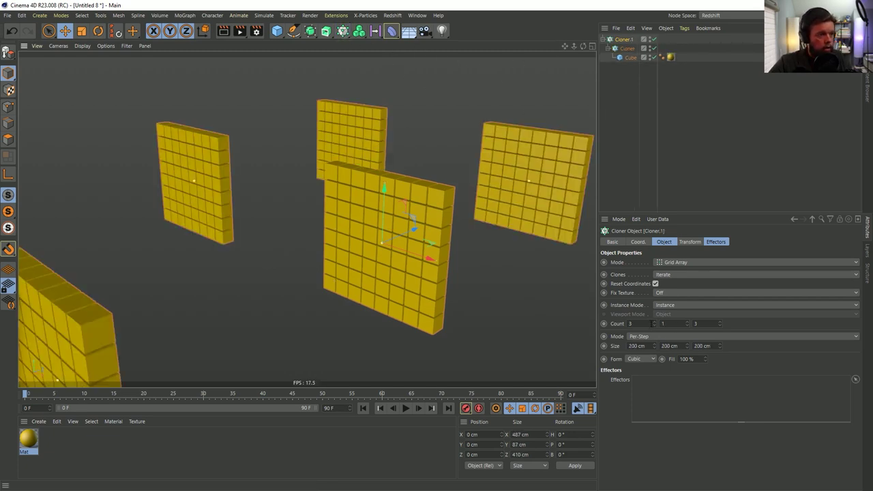
{"action": "type", "text": "1"}
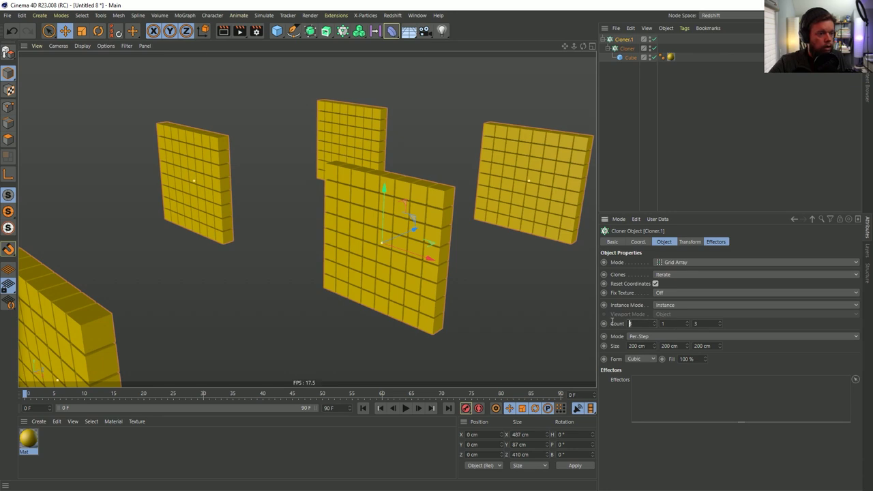
{"action": "left_click", "coordinate": [695, 323]}
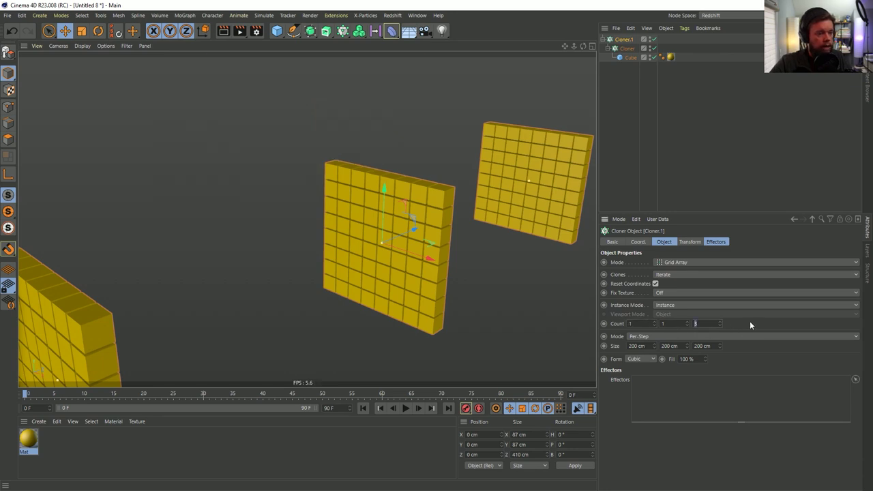
{"action": "type", "text": "8"}
{"action": "key", "text": "Return"}
Set the outer Cloner's per-step size in Z to 11 cm
{"action": "key", "text": "Tab"}
{"action": "type", "text": "11"}
{"action": "key", "text": "Return"}
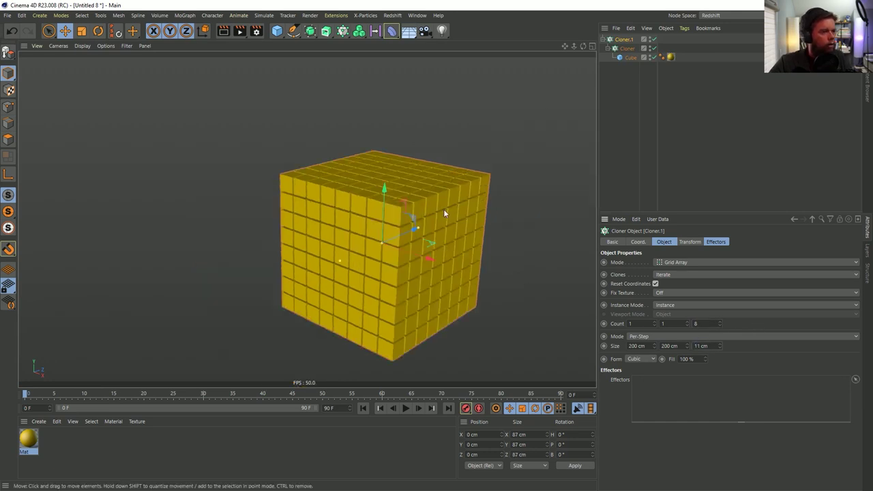
{"action": "left_click_drag", "start_coordinate": [395, 210], "coordinate": [369, 217], "text": "alt"}
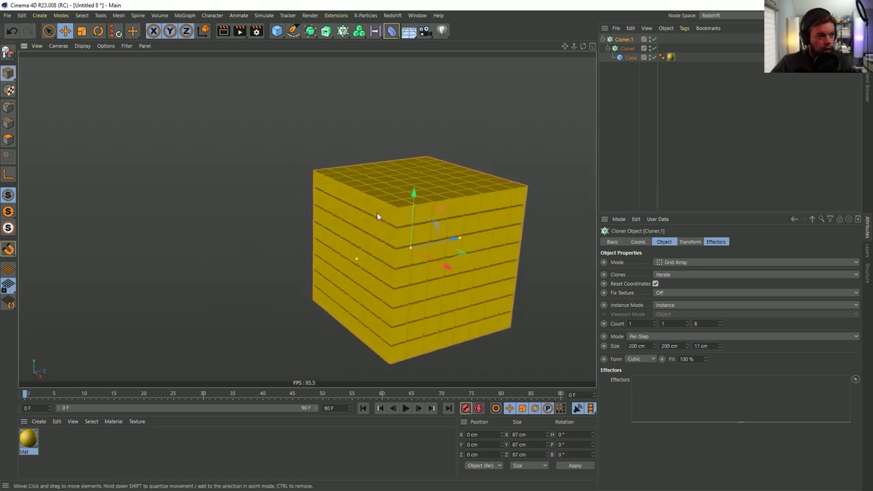
Disable and re-enable the outer Cloner to compare the single wall of cubes with the full block
{"action": "left_click", "coordinate": [652, 39]}
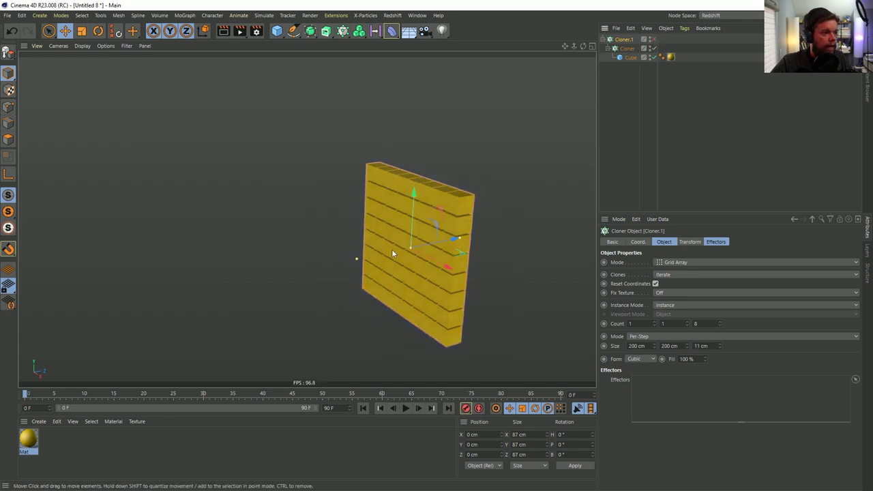
{"action": "left_click", "coordinate": [653, 40]}
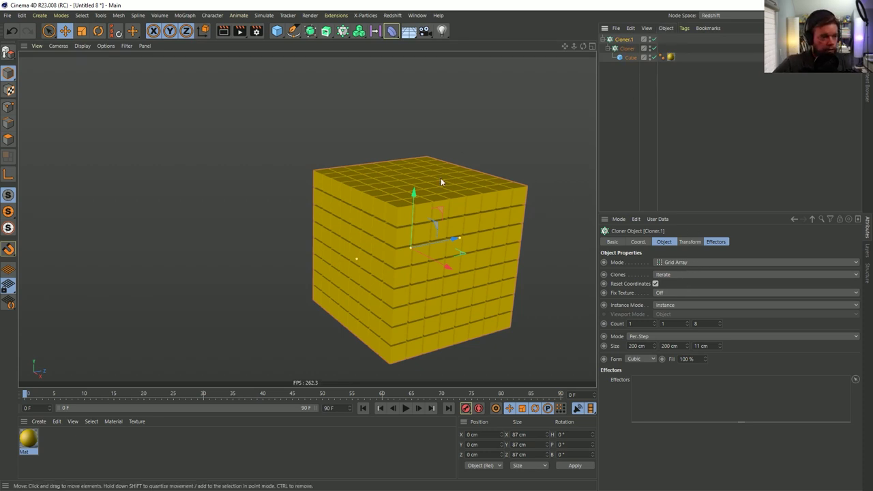
{"action": "left_click_drag", "start_coordinate": [440, 182], "coordinate": [444, 228], "text": "alt"}
{"action": "middle_click_drag", "start_coordinate": [444, 227], "coordinate": [380, 214], "text": "alt"}
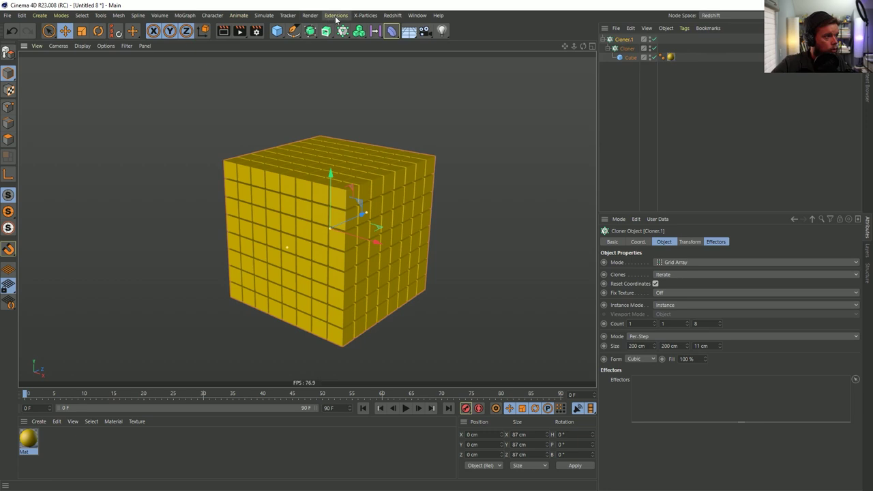
Add a Plain effector to the outer Cloner and turn off its position transform
{"action": "left_click", "coordinate": [315, 15]}
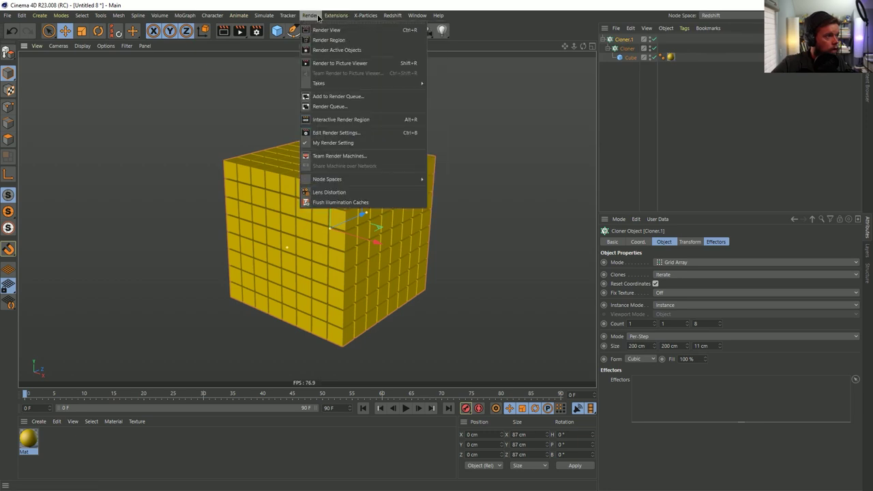
{"action": "left_click", "coordinate": [622, 85]}
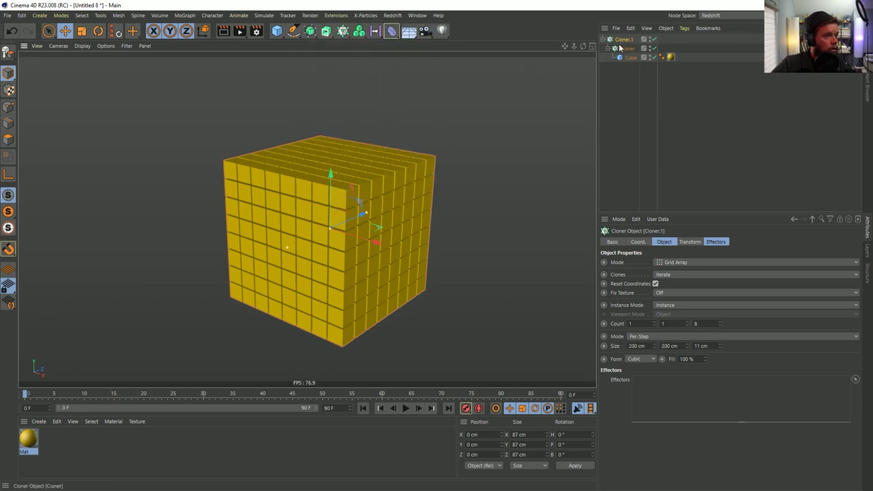
{"action": "left_click", "coordinate": [343, 31]}
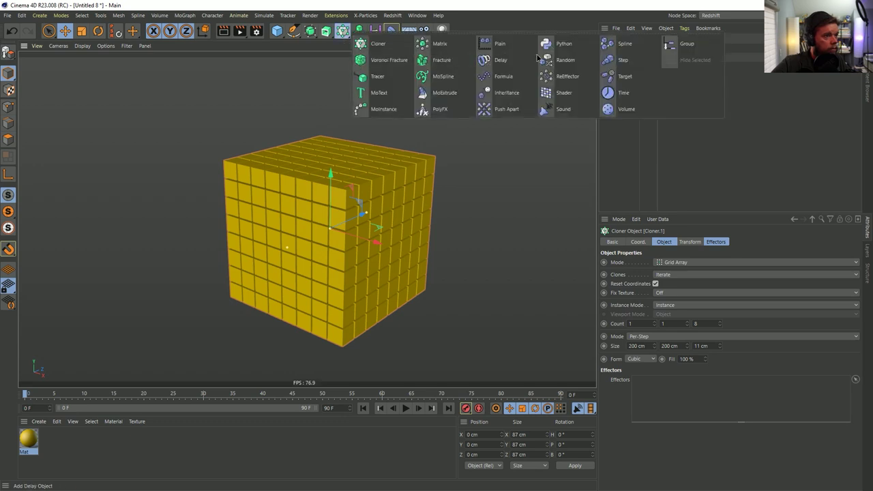
{"action": "left_click", "coordinate": [486, 43]}
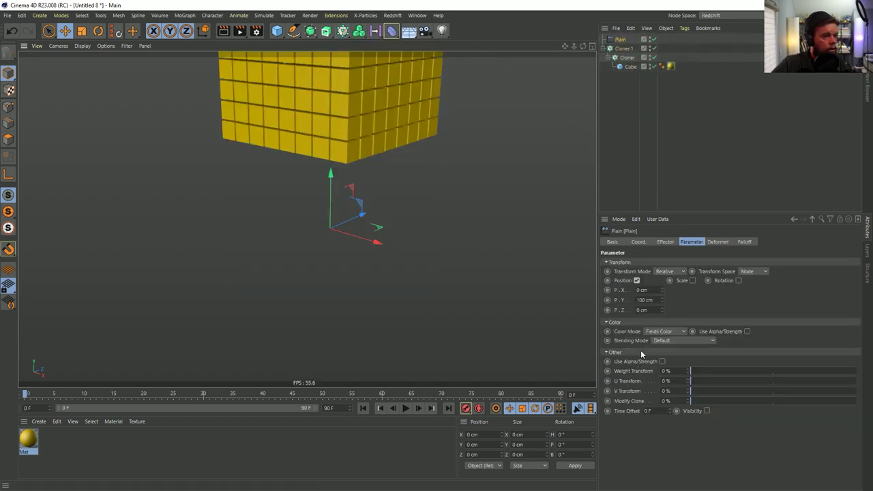
{"action": "left_click", "coordinate": [636, 280]}
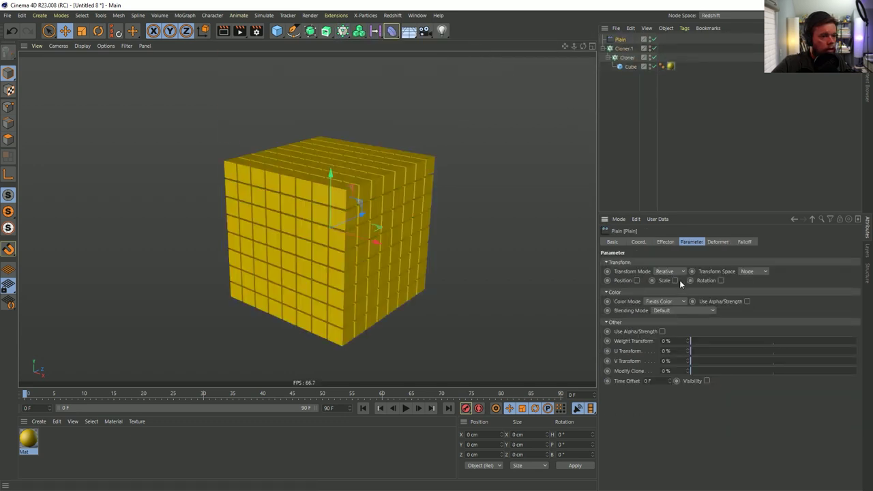
Enable the Plain effector's scale transform with uniform and absolute scale, and set the scale to -1
{"action": "left_click", "coordinate": [695, 280]}
{"action": "left_click", "coordinate": [696, 320]}
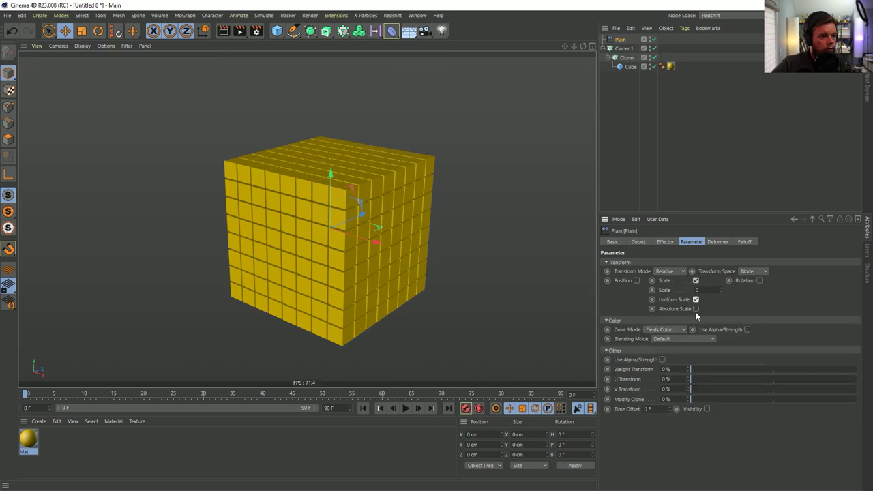
{"action": "left_click", "coordinate": [703, 290]}
{"action": "type", "text": "-"}
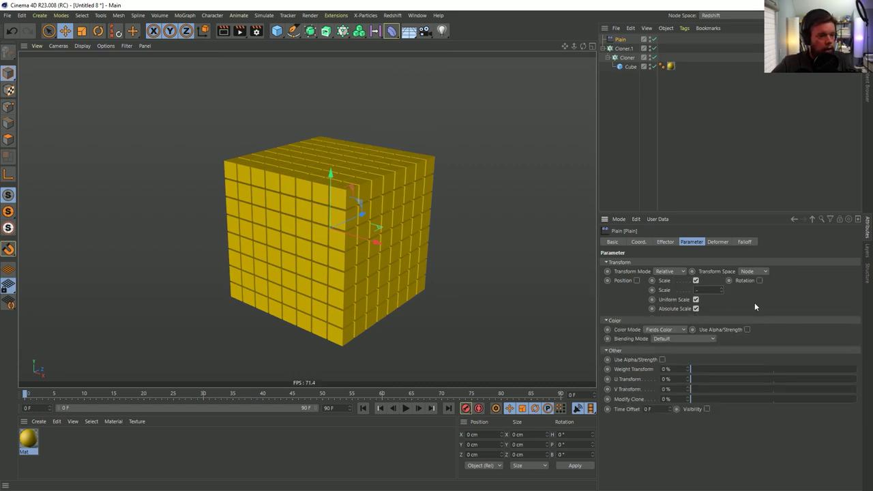
{"action": "type", "text": "1"}
{"action": "key", "text": "Return"}
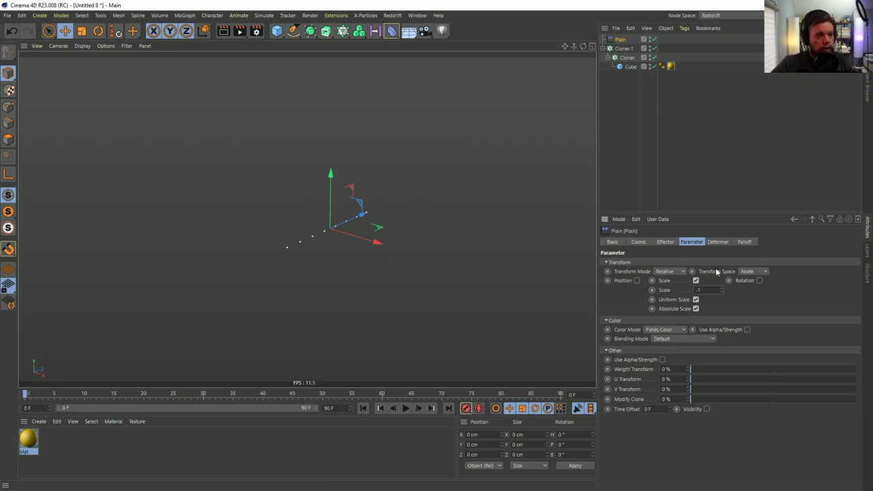
Add a Spherical Field to the Plain effector's falloff
{"action": "left_click", "coordinate": [745, 243]}
{"action": "left_click", "coordinate": [622, 331]}
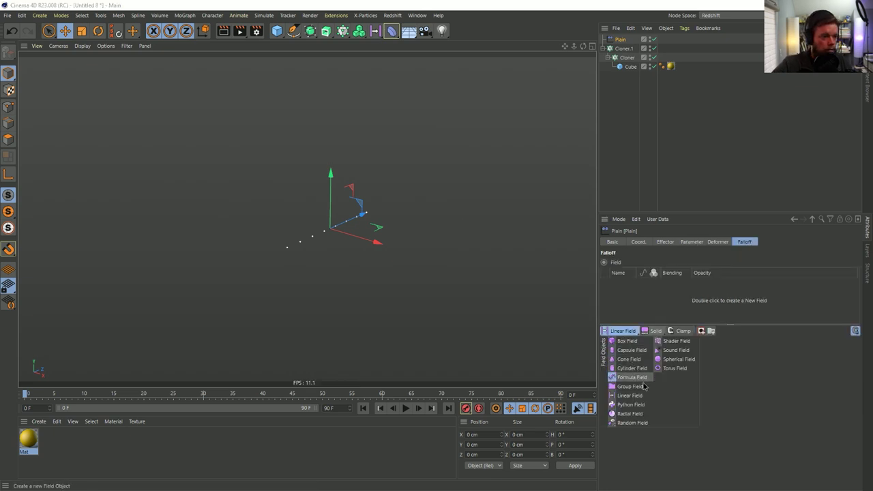
{"action": "left_click", "coordinate": [675, 350]}
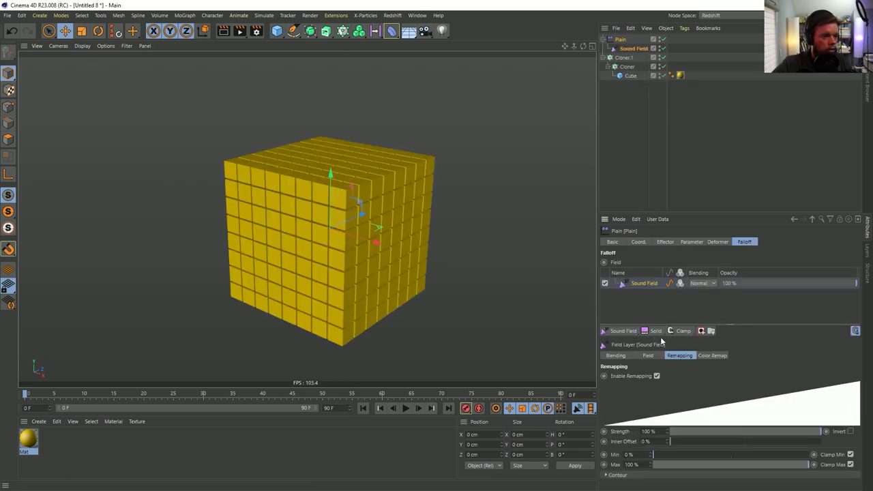
{"action": "key", "text": "ctrl+z"}
{"action": "left_click", "coordinate": [622, 331]}
{"action": "left_click", "coordinate": [678, 359]}
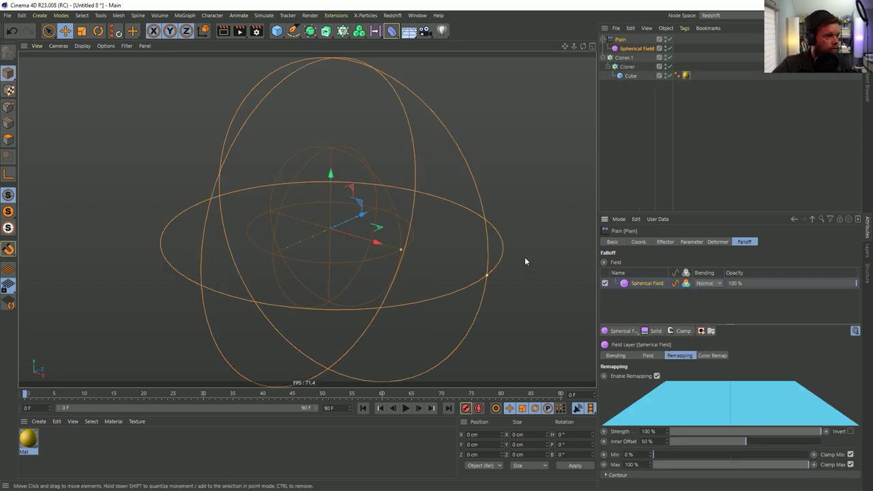
Shrink the spherical field to about 34 cm with an inner offset of about 94%, and move it to about X 33 cm, Y 43 cm
{"action": "left_click_drag", "start_coordinate": [363, 205], "coordinate": [412, 143]}
{"action": "left_click_drag", "start_coordinate": [466, 187], "coordinate": [428, 179]}
{"action": "mouse_move", "coordinate": [570, 210]}
{"action": "left_mouse_down"}
{"action": "mouse_move", "coordinate": [505, 198]}
{"action": "mouse_move", "coordinate": [450, 170]}
{"action": "mouse_move", "coordinate": [410, 180]}
{"action": "mouse_move", "coordinate": [400, 173]}
{"action": "mouse_move", "coordinate": [429, 189]}
{"action": "mouse_move", "coordinate": [440, 179]}
{"action": "left_mouse_up"}
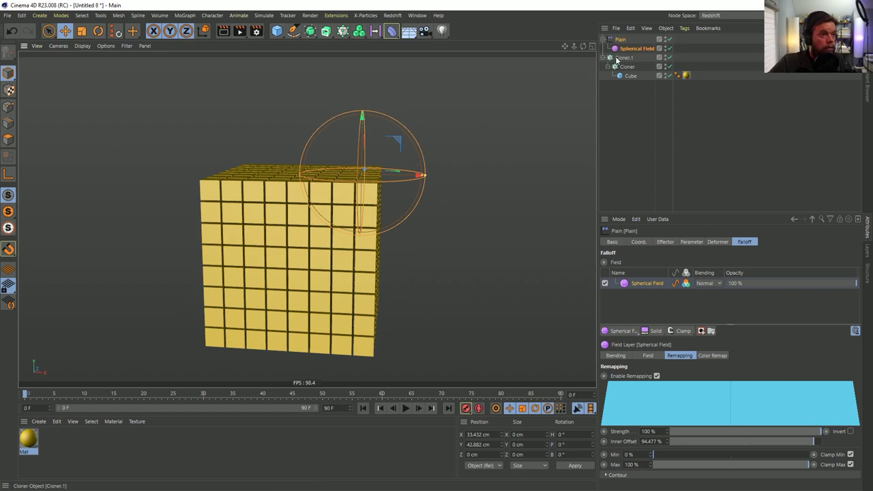
Examine the outer Cloner, inner Cloner and spherical field around the block, toggling the outer Cloner off and on
{"action": "left_click", "coordinate": [620, 58]}
{"action": "left_click_drag", "start_coordinate": [311, 244], "coordinate": [301, 222], "text": "alt"}
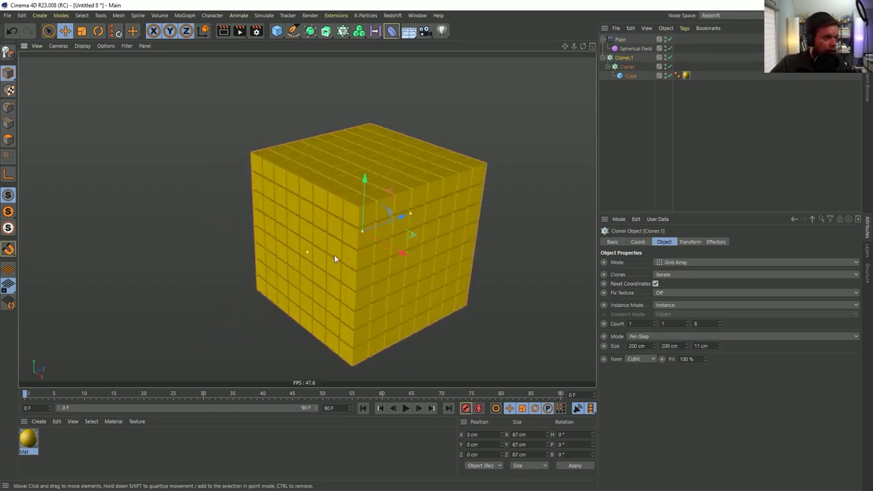
{"action": "left_click_drag", "start_coordinate": [388, 204], "coordinate": [345, 263], "text": "alt"}
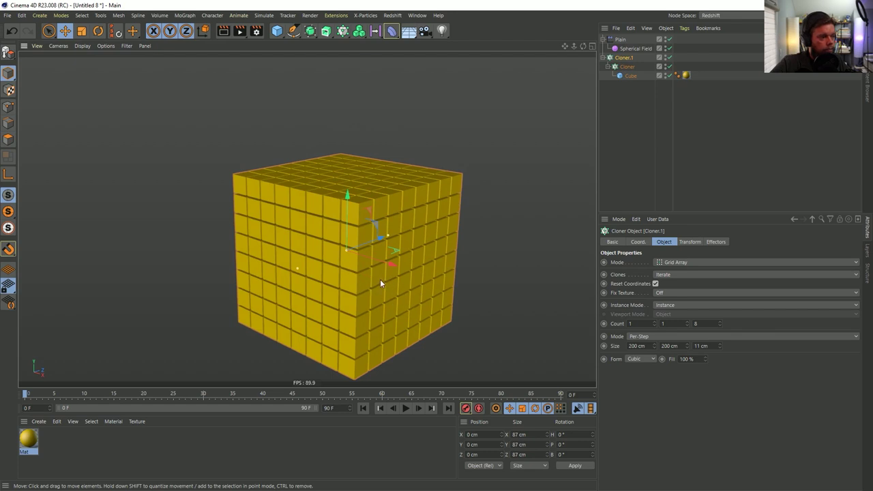
{"action": "scroll", "coordinate": [382, 283], "scroll_direction": "down", "scroll_amount": 2}
{"action": "left_click", "coordinate": [622, 68]}
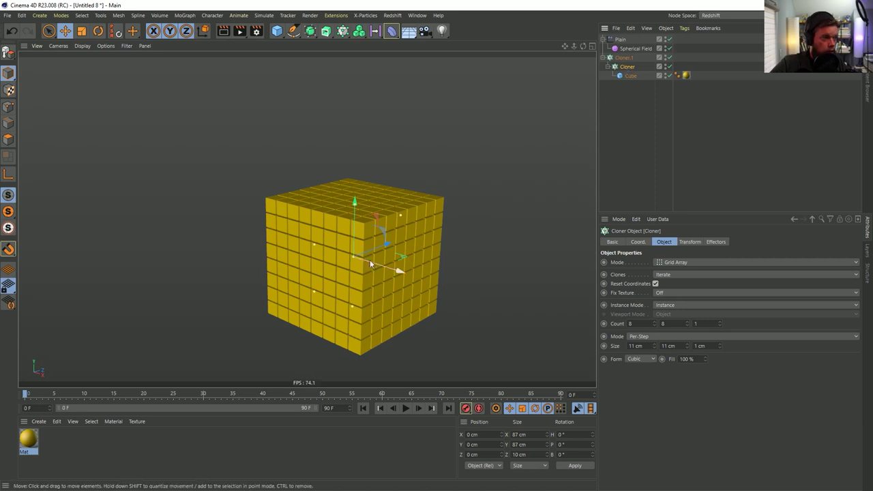
{"action": "left_click", "coordinate": [668, 57]}
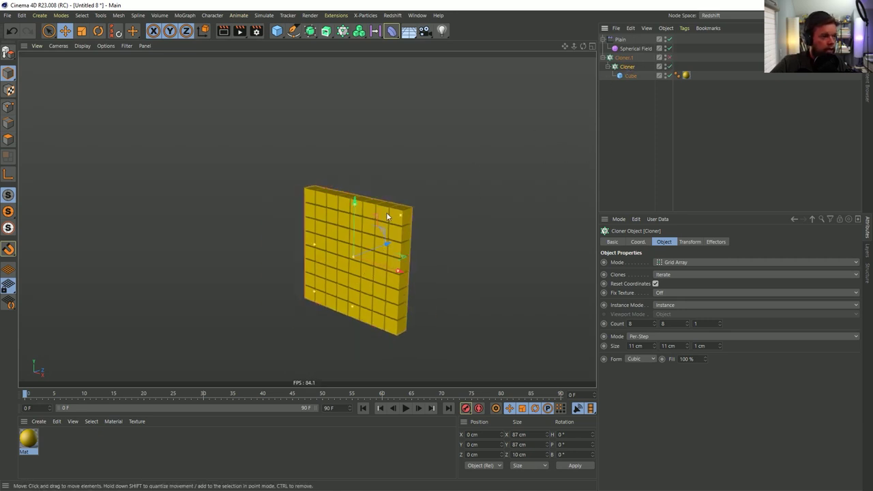
{"action": "left_click", "coordinate": [669, 57]}
{"action": "left_click", "coordinate": [624, 57]}
{"action": "left_click", "coordinate": [621, 46]}
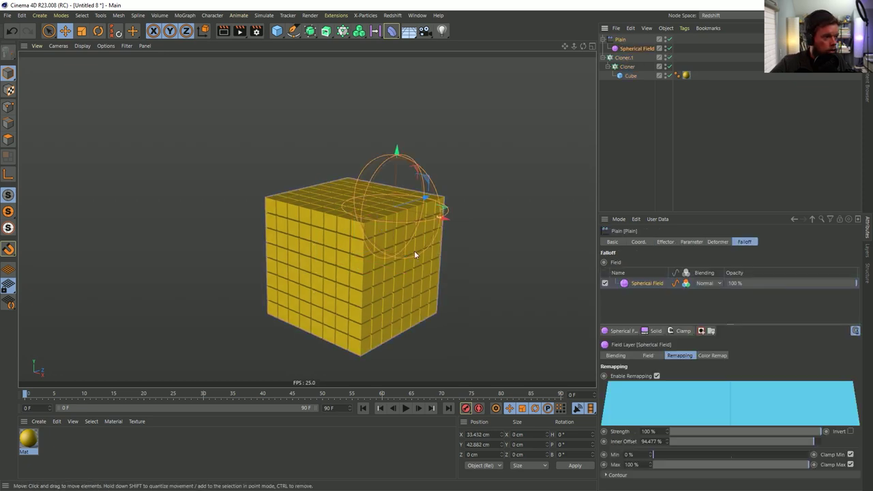
{"action": "left_click_drag", "start_coordinate": [441, 219], "coordinate": [428, 192]}
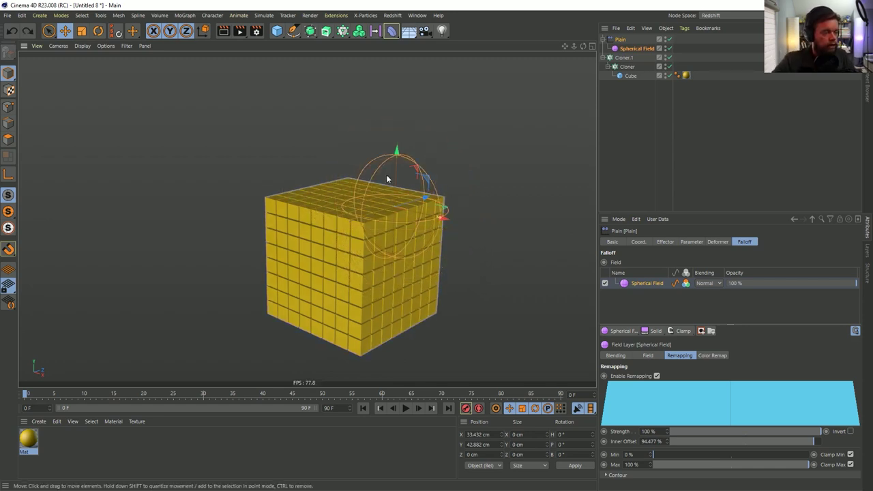
Assign the Plain effector to the inner Cloner's effectors
{"action": "left_click", "coordinate": [634, 49]}
{"action": "left_click", "coordinate": [631, 57]}
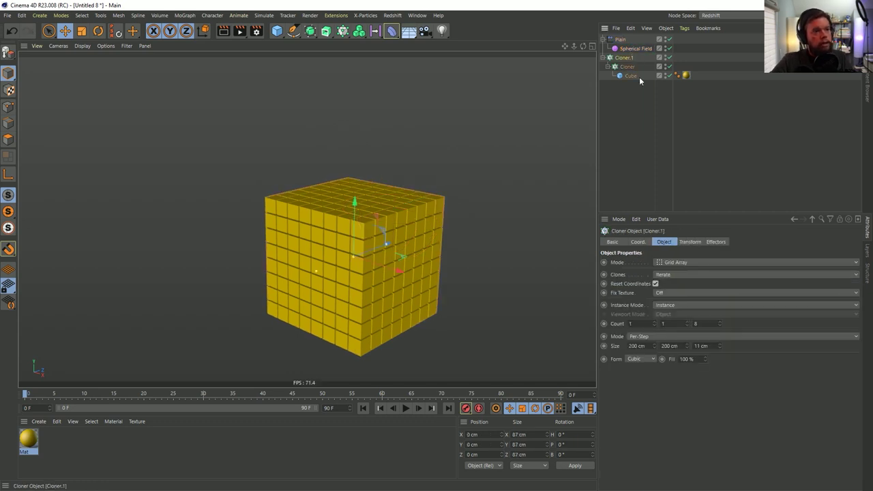
{"action": "left_click", "coordinate": [714, 242]}
{"action": "left_click", "coordinate": [628, 66]}
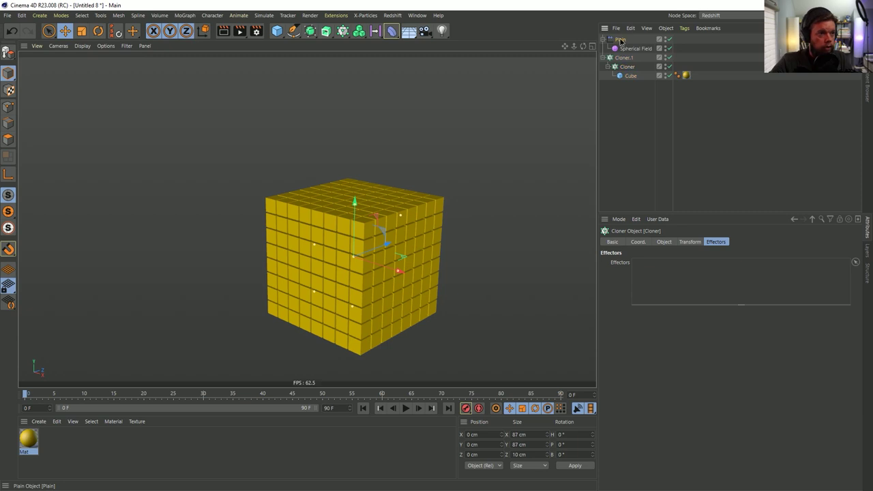
{"action": "left_click_drag", "start_coordinate": [717, 294], "coordinate": [717, 294]}
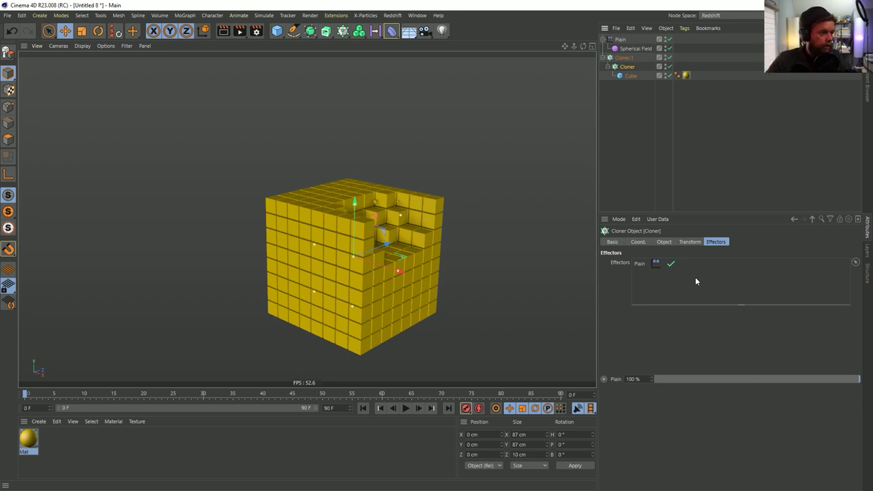
Check the spherical field against the carved corner and group the inner Cloner in a null inside the outer Cloner
{"action": "left_click", "coordinate": [636, 49]}
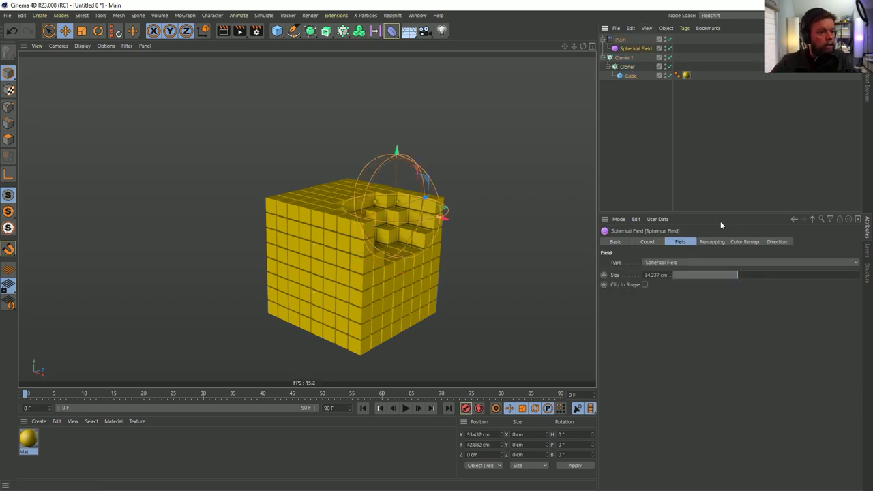
{"action": "left_click_drag", "start_coordinate": [404, 204], "coordinate": [369, 264], "text": "alt"}
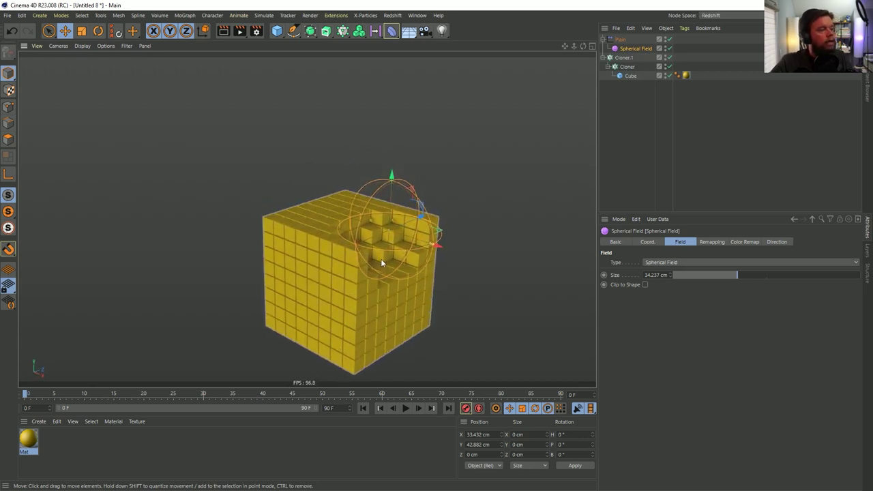
{"action": "left_click_drag", "start_coordinate": [631, 48], "coordinate": [629, 73]}
{"action": "left_click", "coordinate": [627, 67]}
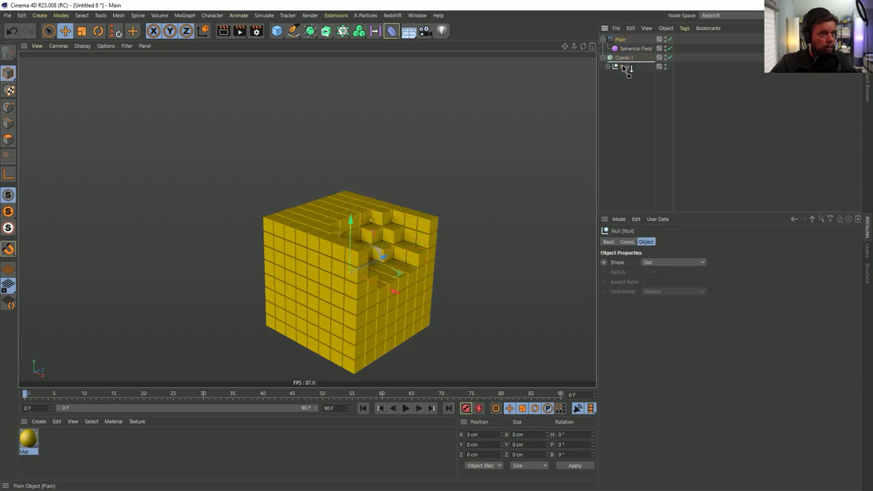
Try placing the Plain effector and its spherical field inside the null with the inner Cloner, and disable the outer Cloner
{"action": "left_click", "coordinate": [625, 67]}
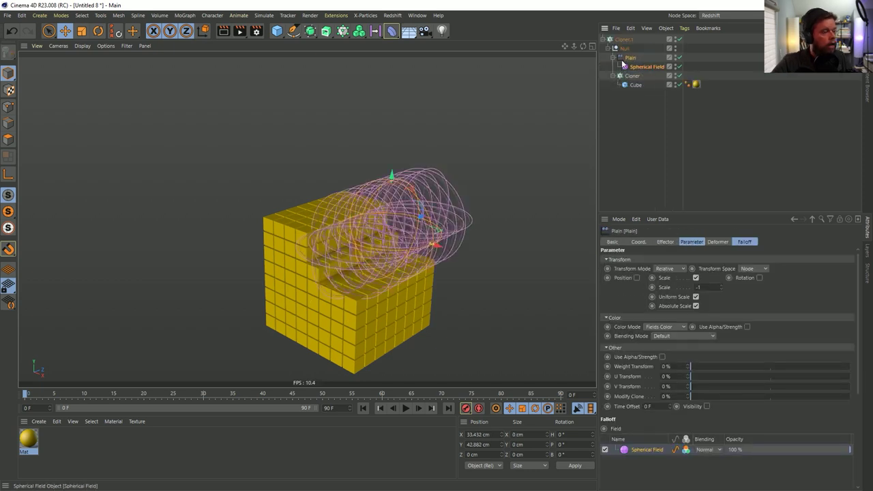
{"action": "key", "text": "ctrl+z"}
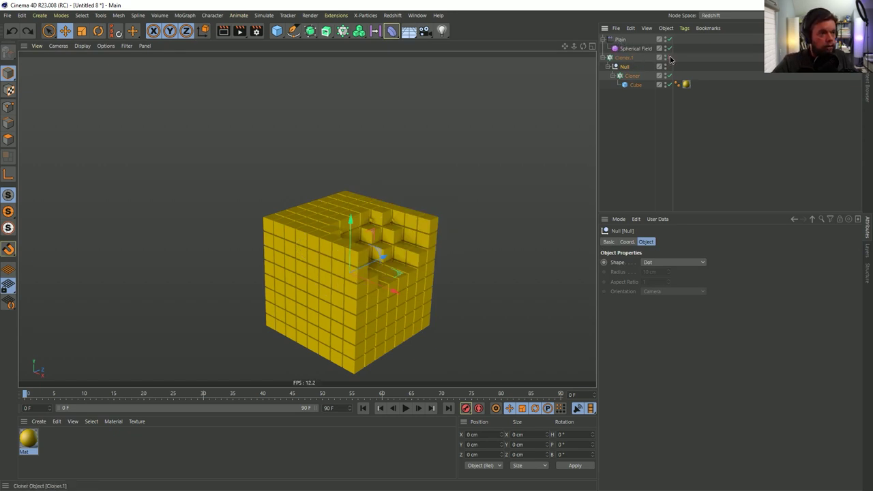
{"action": "key", "text": "ctrl+y"}
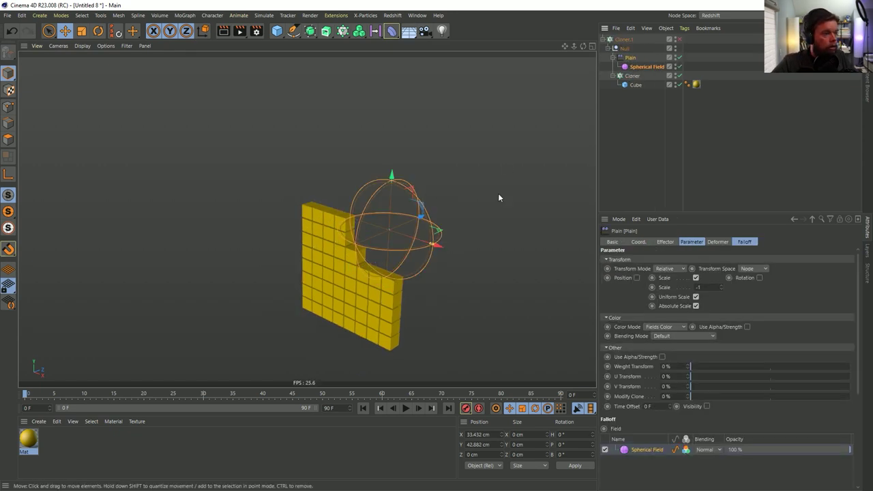
Inspect the single carved wall and its hierarchy, and re-enable the outer Cloner to compare it with the full block
{"action": "left_click_drag", "start_coordinate": [446, 217], "coordinate": [376, 253], "text": "alt"}
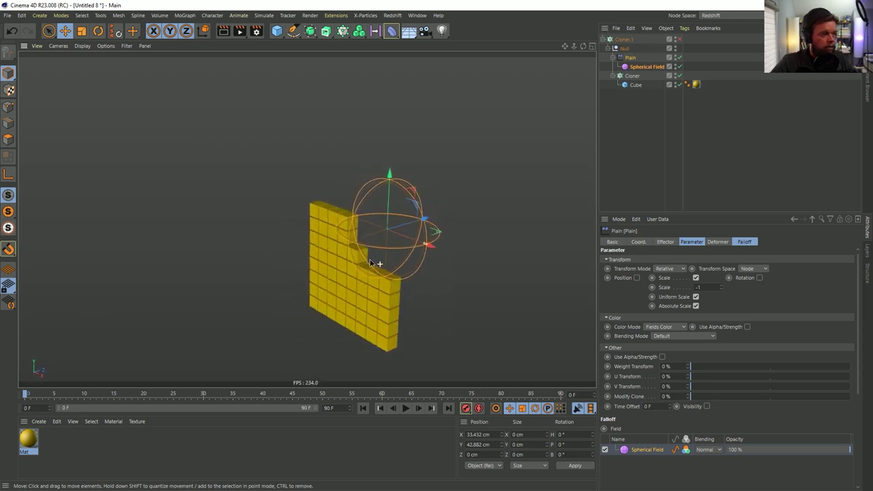
{"action": "left_click", "coordinate": [607, 48]}
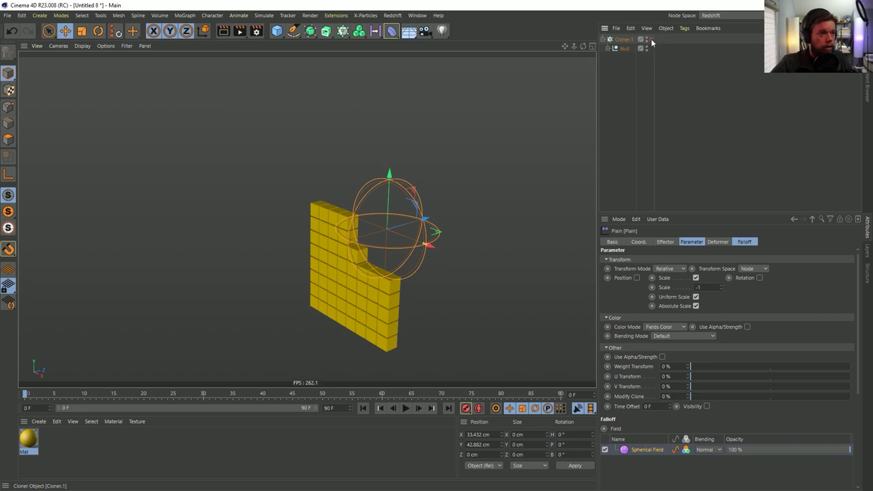
{"action": "left_click", "coordinate": [608, 48]}
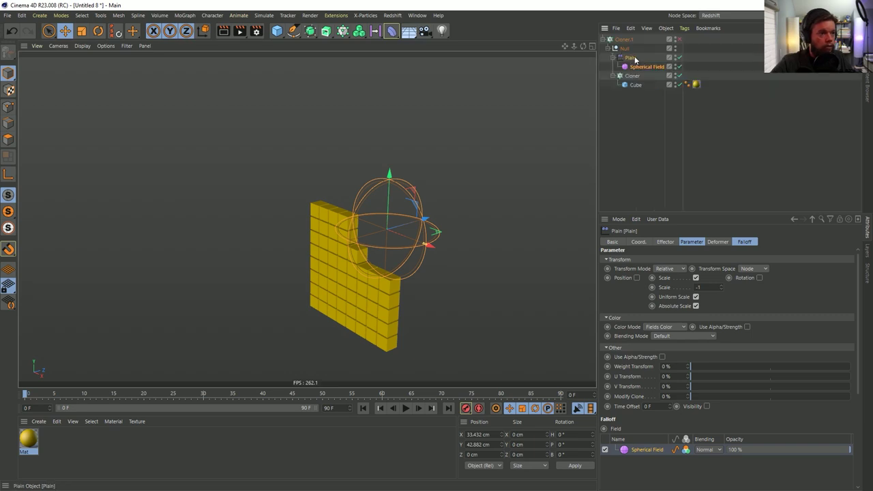
{"action": "left_click", "coordinate": [679, 37]}
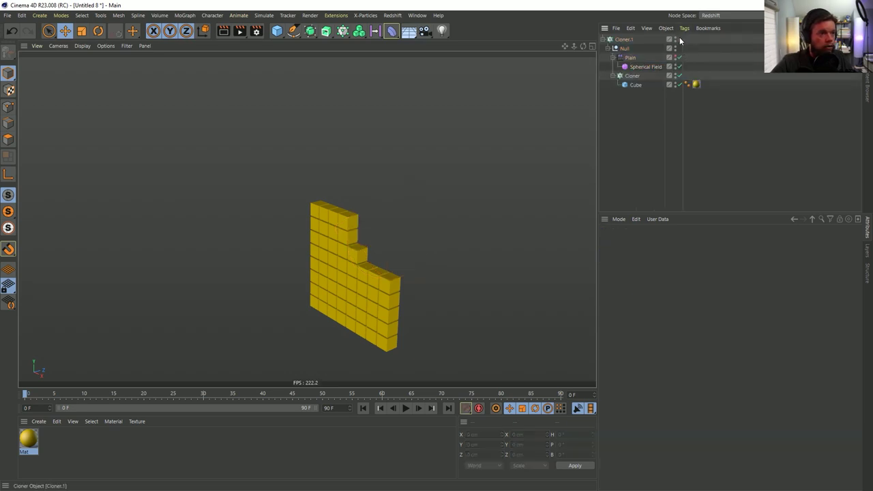
{"action": "left_click", "coordinate": [680, 39]}
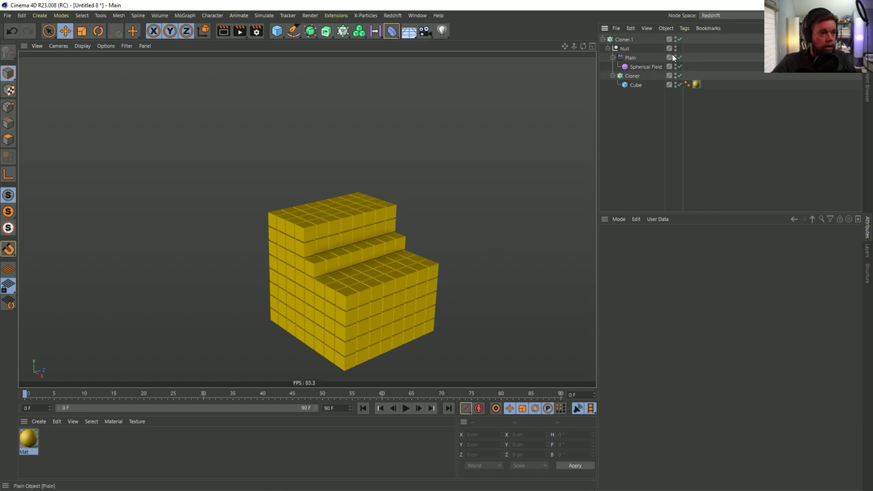
Move the Plain effector out of the null to the top level and set the spherical field's inner offset to about 80%
{"action": "left_click_drag", "start_coordinate": [631, 57], "coordinate": [626, 38]}
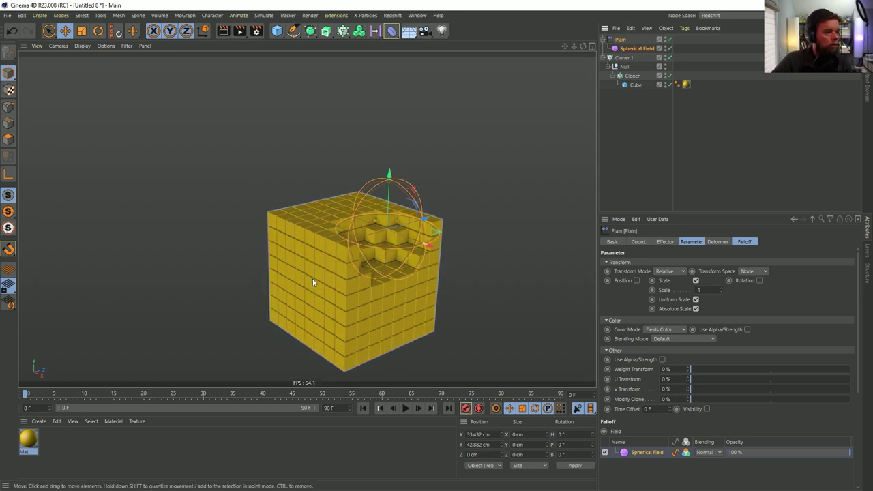
{"action": "left_click_drag", "start_coordinate": [366, 255], "coordinate": [485, 266], "text": "alt"}
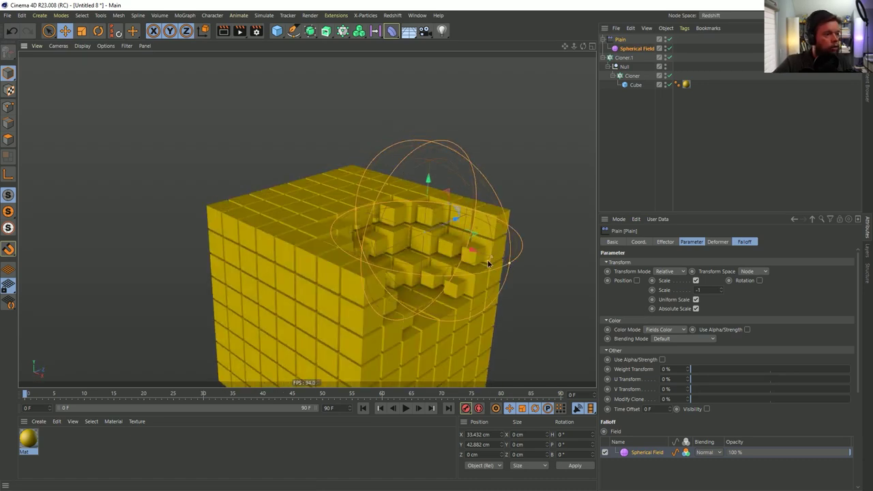
{"action": "scroll", "coordinate": [490, 261], "scroll_direction": "down", "scroll_amount": 5}
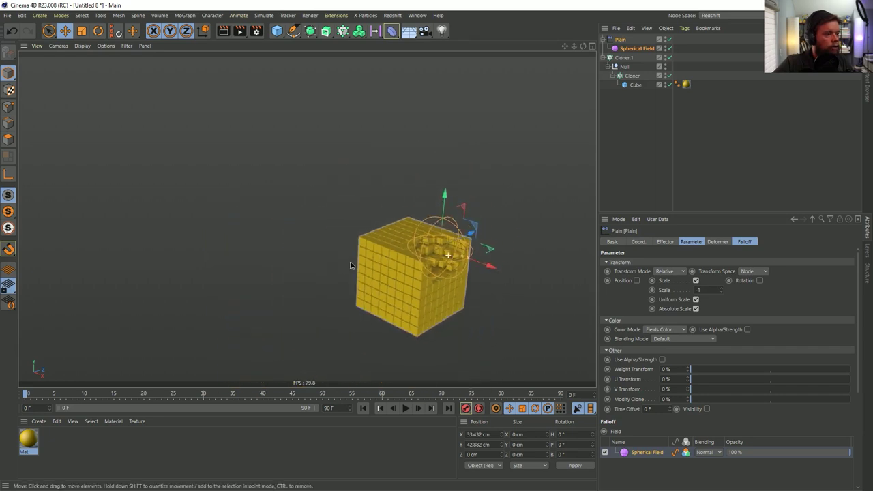
{"action": "left_click_drag", "start_coordinate": [498, 260], "coordinate": [420, 244], "text": "alt"}
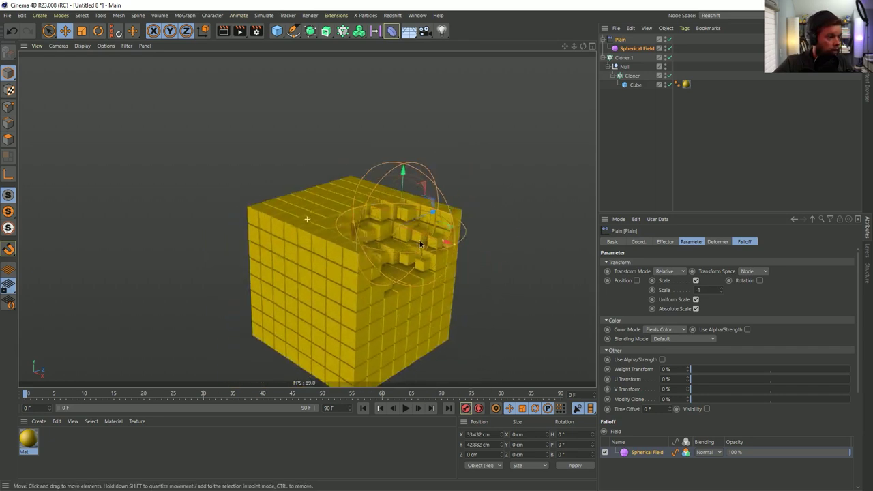
{"action": "scroll", "coordinate": [374, 232], "scroll_direction": "down", "scroll_amount": 3}
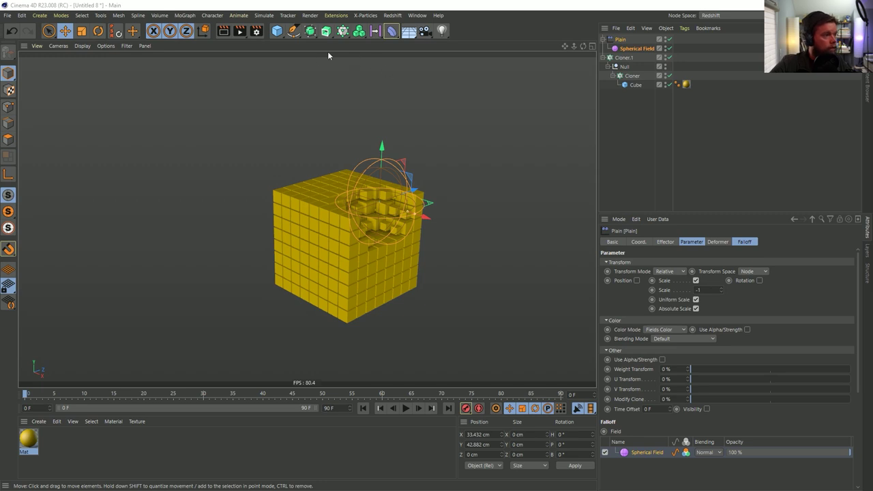
Add a cube primitive and move it away from the block to about X -111 cm, Y 118 cm
{"action": "left_click", "coordinate": [277, 30]}
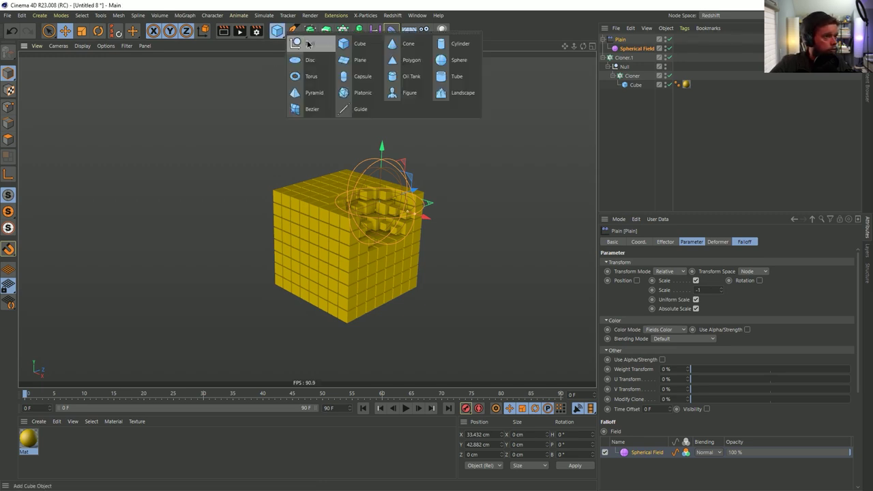
{"action": "left_click", "coordinate": [627, 50]}
{"action": "left_click", "coordinate": [620, 39]}
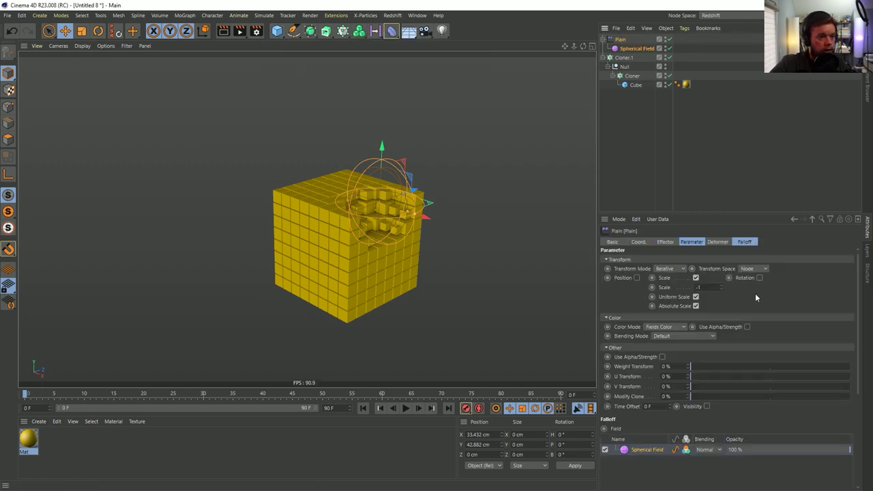
{"action": "left_click", "coordinate": [743, 243]}
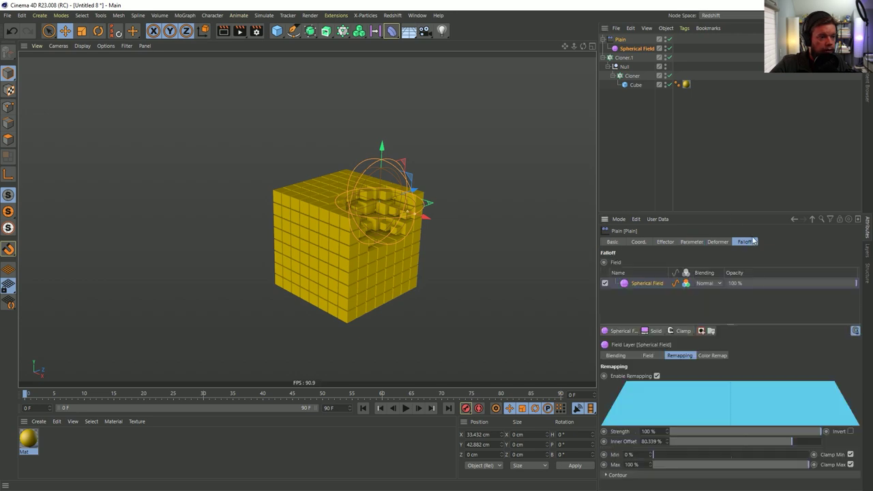
{"action": "left_click", "coordinate": [277, 32]}
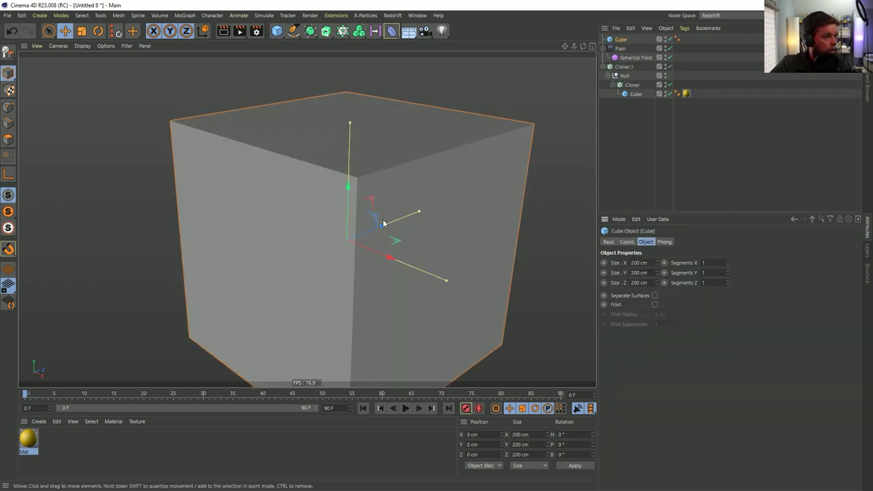
{"action": "left_click_drag", "start_coordinate": [375, 221], "coordinate": [284, 57]}
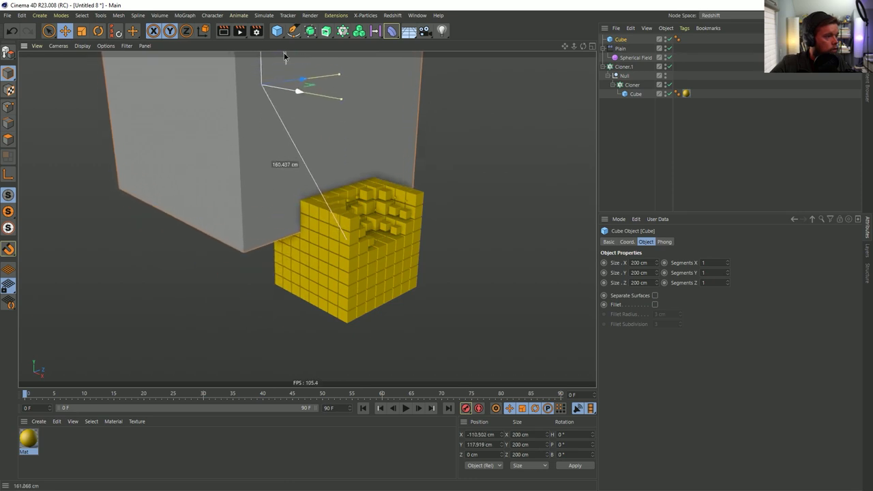
Add the new large cube as a layer in the Plain effector's falloff
{"action": "left_click", "coordinate": [621, 48]}
{"action": "left_click_drag", "start_coordinate": [634, 145], "coordinate": [645, 292]}
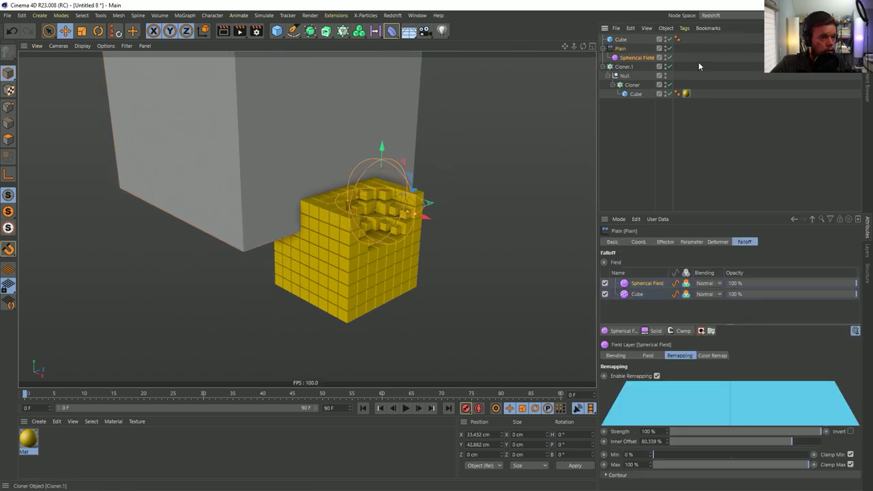
Hide the large cube in the viewport and show the settings of its layer in the Plain effector's falloff
{"action": "left_click", "coordinate": [665, 40]}
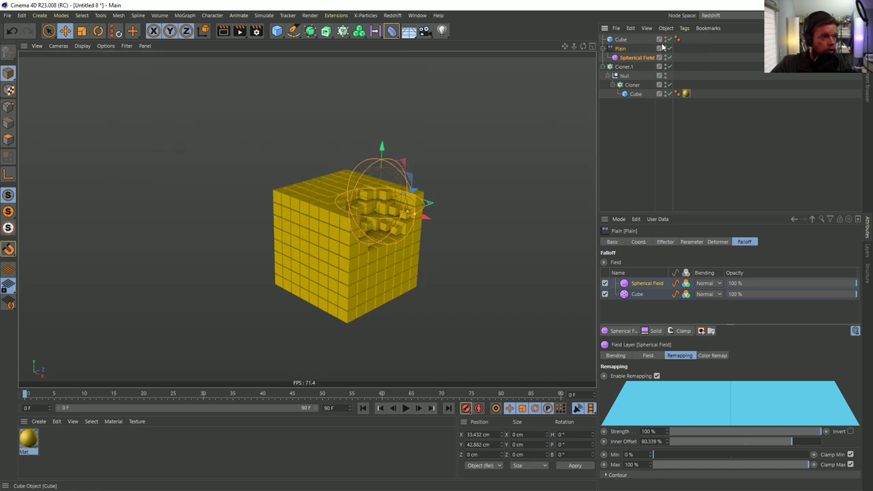
{"action": "left_click", "coordinate": [617, 48]}
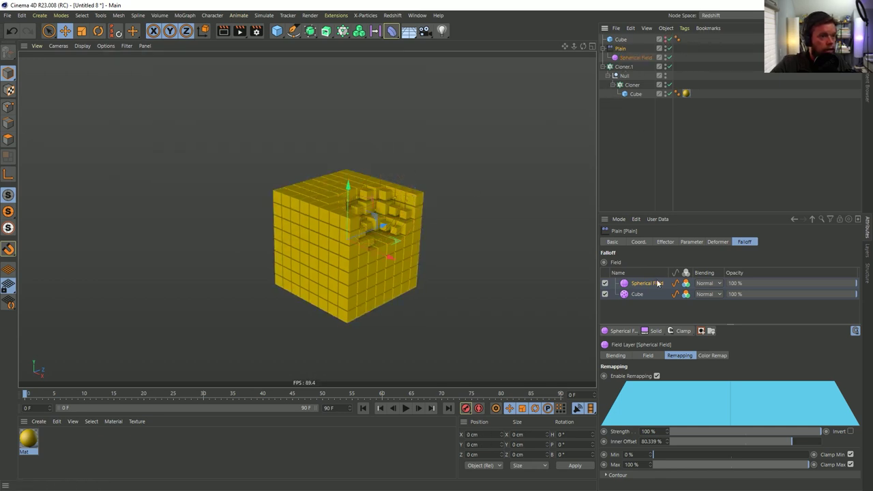
{"action": "left_click", "coordinate": [642, 293]}
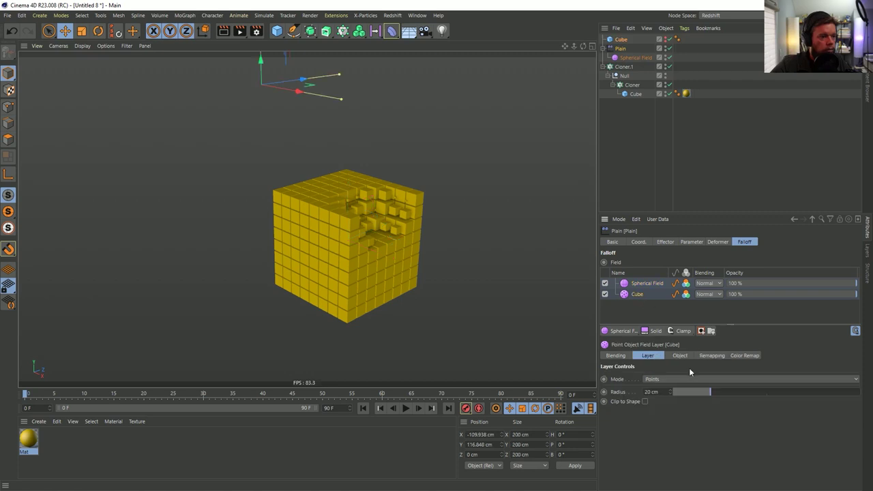
Move the Cube layer above the Spherical Field in the Plain effector's falloff and set its mode to Volume
{"action": "left_click_drag", "start_coordinate": [635, 295], "coordinate": [635, 283]}
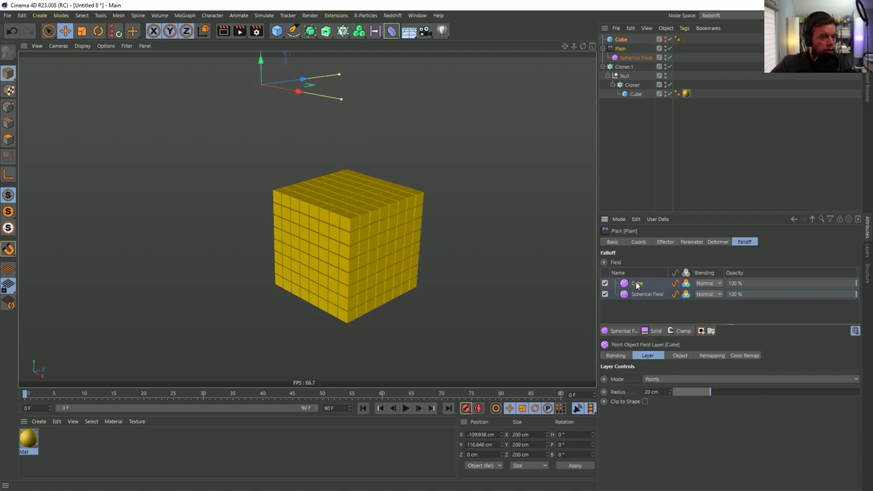
{"action": "left_click", "coordinate": [683, 378]}
{"action": "left_click", "coordinate": [669, 404]}
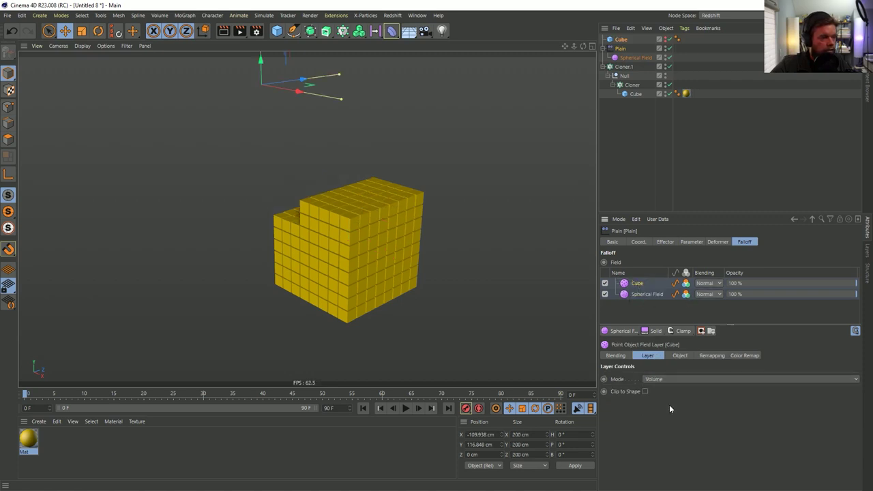
{"action": "left_click_drag", "start_coordinate": [363, 249], "coordinate": [485, 220], "text": "alt"}
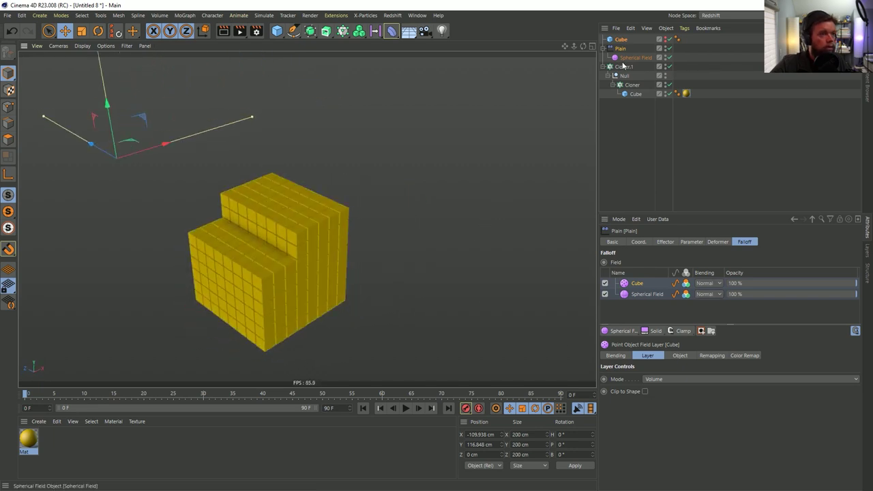
Move the large cube into the corner of the yellow block, to about X -67 cm, Y 70 cm, Z 70 cm
{"action": "left_click", "coordinate": [622, 40]}
{"action": "key", "text": "e"}
{"action": "scroll", "coordinate": [331, 241], "scroll_direction": "down", "scroll_amount": 5}
{"action": "left_click_drag", "start_coordinate": [216, 171], "coordinate": [183, 166]}
{"action": "left_click_drag", "start_coordinate": [168, 161], "coordinate": [185, 165]}
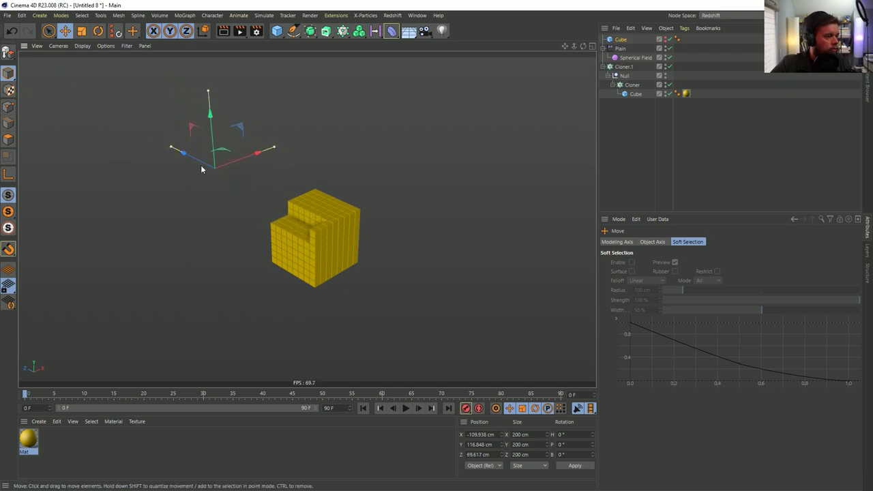
{"action": "key", "text": "h"}
{"action": "left_click_drag", "start_coordinate": [389, 169], "coordinate": [563, 284]}
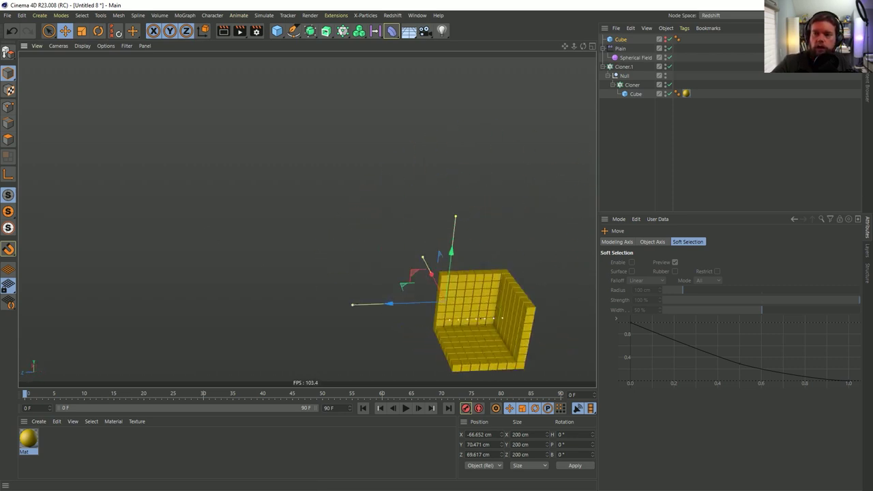
{"action": "left_click_drag", "start_coordinate": [483, 293], "coordinate": [252, 212], "text": "alt"}
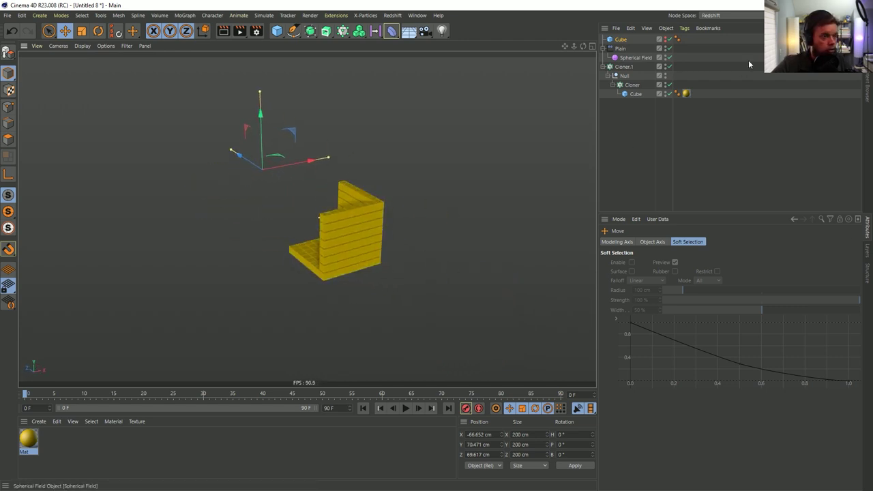
{"action": "left_click_drag", "start_coordinate": [355, 217], "coordinate": [424, 234], "text": "alt"}
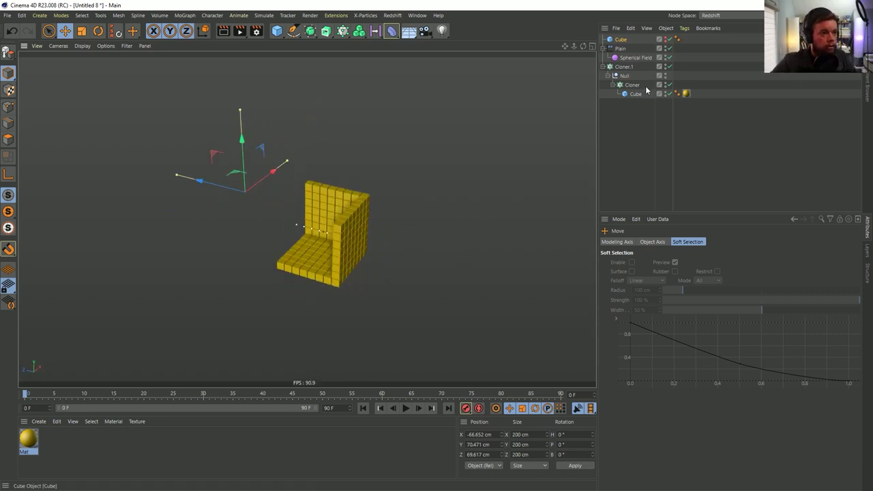
{"action": "left_click_drag", "start_coordinate": [315, 225], "coordinate": [307, 213], "text": "alt"}
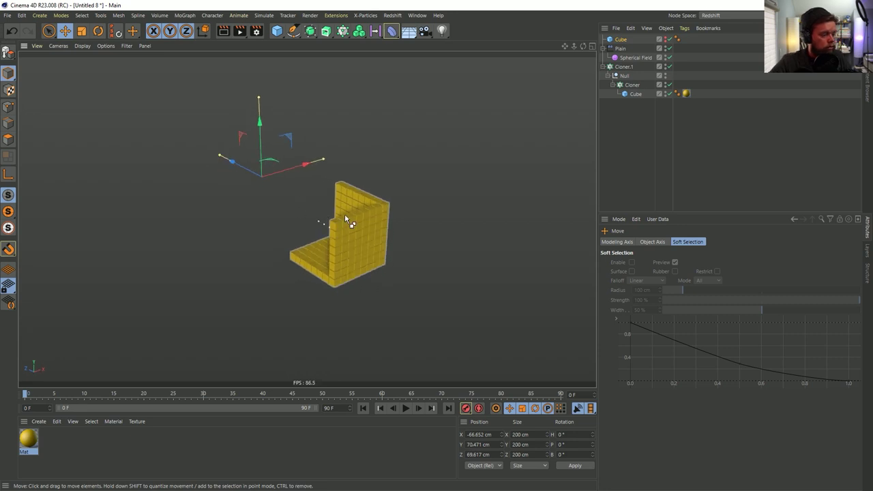
Start saving the scene with the existing name [3a]BlobbyWindow.c4d as template and change its prefix to [4a]
{"action": "key", "text": "ctrl+s"}
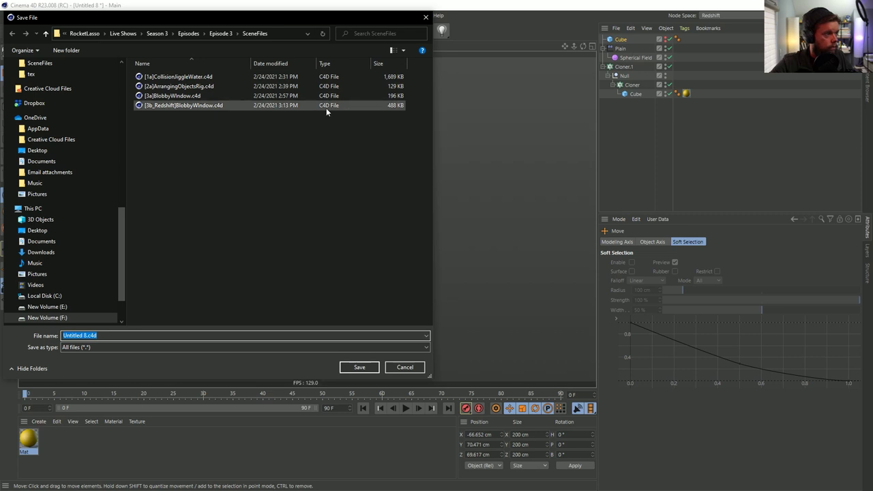
{"action": "left_click", "coordinate": [183, 96]}
{"action": "left_click", "coordinate": [109, 334]}
{"action": "left_click", "coordinate": [109, 334]}
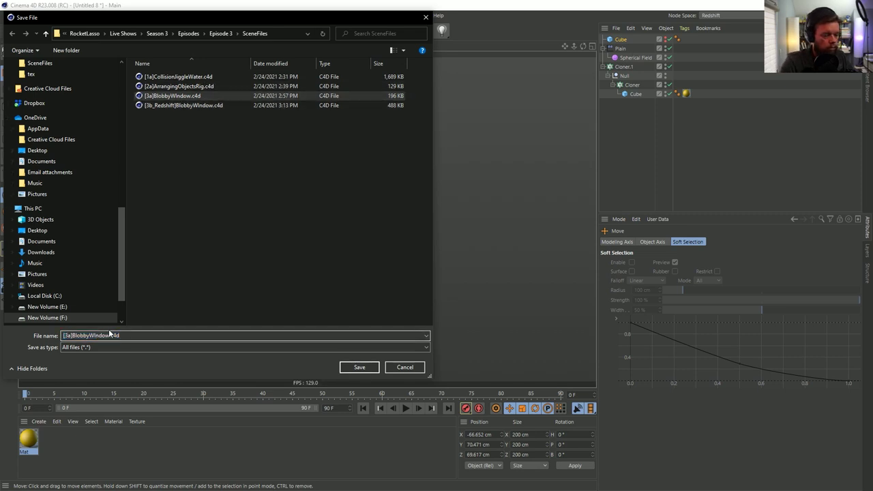
{"action": "key", "text": "Home"}
{"action": "key", "text": "Right"}
{"action": "key", "text": "Delete"}
{"action": "type", "text": "4"}
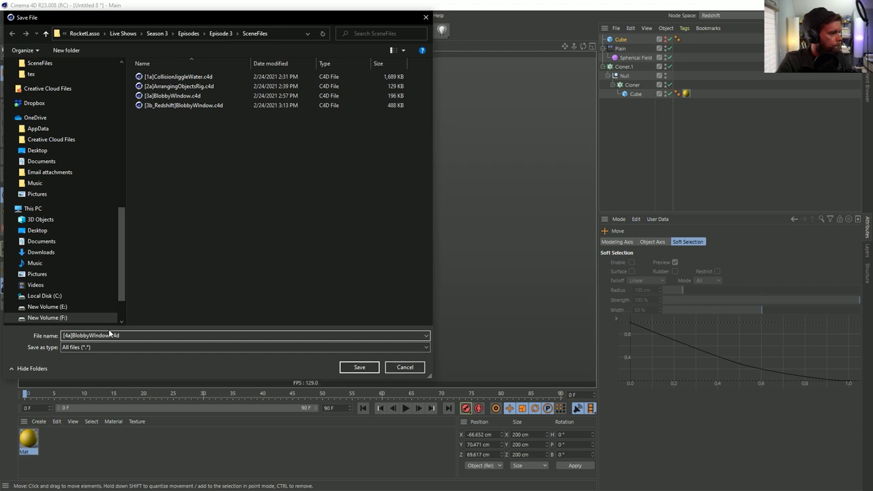
Replace the BlobbyWindow part of the file name with ClonerInCloner and save the scene as [4a]ClonerInCloner.c4d
{"action": "key", "text": "shift+Right"}
{"action": "key", "text": "shift+Right"}
{"action": "key", "text": "shift+Right"}
{"action": "key", "text": "shift+Right"}
{"action": "key", "text": "shift+Right"}
{"action": "key", "text": "shift+Right"}
{"action": "key", "text": "shift+Right"}
{"action": "key", "text": "shift+Right"}
{"action": "key", "text": "shift+Right"}
{"action": "key", "text": "shift+Right"}
{"action": "key", "text": "shift+Right"}
{"action": "type", "text": "CLoner"}
{"action": "key", "text": "BackSpace"}
{"action": "key", "text": "BackSpace"}
{"action": "key", "text": "BackSpace"}
{"action": "key", "text": "BackSpace"}
{"action": "key", "text": "BackSpace"}
{"action": "key", "text": "BackSpace"}
{"action": "type", "text": "ClonerN"}
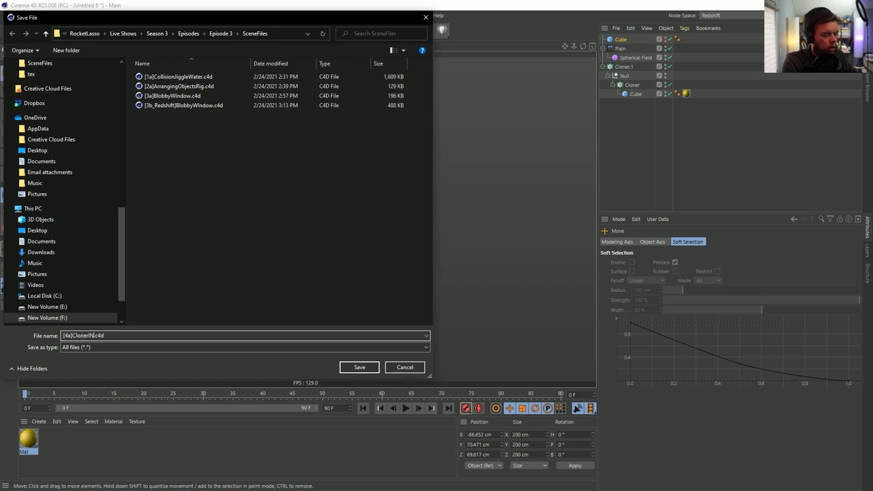
{"action": "key", "text": "BackSpace"}
{"action": "type", "text": "nCloner"}
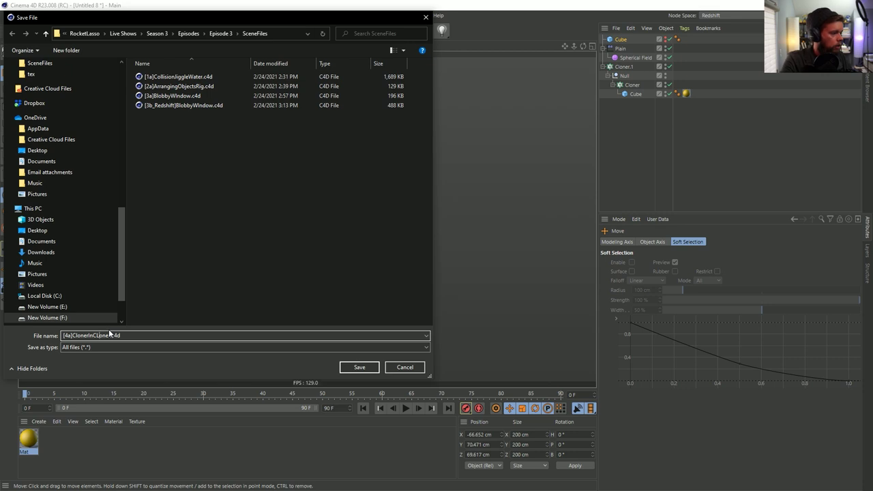
{"action": "left_click", "coordinate": [367, 369]}
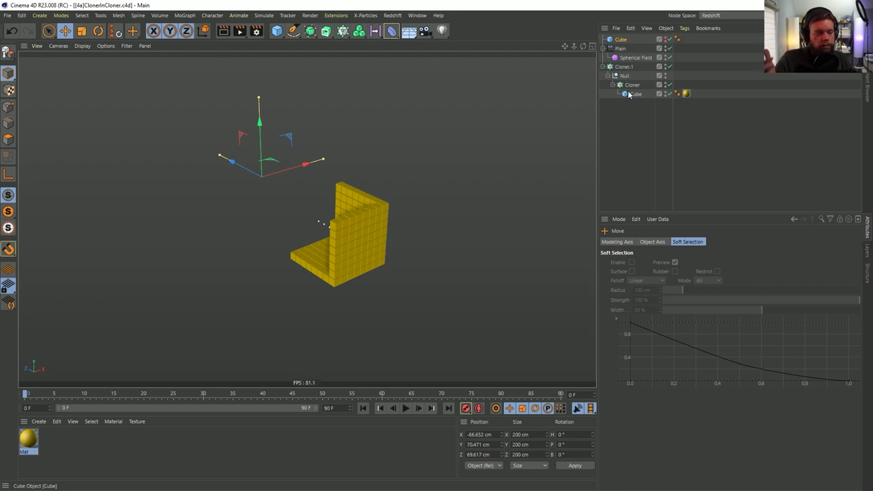
{"action": "mouse_move", "coordinate": [294, 233]}
{"action": "left_mouse_down", "text": "alt"}
{"action": "mouse_move", "coordinate": [328, 236]}
{"action": "mouse_move", "coordinate": [458, 206]}
{"action": "mouse_move", "coordinate": [407, 234]}
{"action": "mouse_move", "coordinate": [287, 212]}
{"action": "mouse_move", "coordinate": [406, 251]}
{"action": "mouse_move", "coordinate": [454, 252]}
{"action": "mouse_move", "coordinate": [438, 254]}
{"action": "left_mouse_up", "text": "alt"}
{"action": "mouse_move", "coordinate": [498, 243]}
{"action": "left_mouse_down", "text": "alt"}
{"action": "mouse_move", "coordinate": [358, 241]}
{"action": "mouse_move", "coordinate": [382, 250]}
{"action": "left_mouse_up", "text": "alt"}
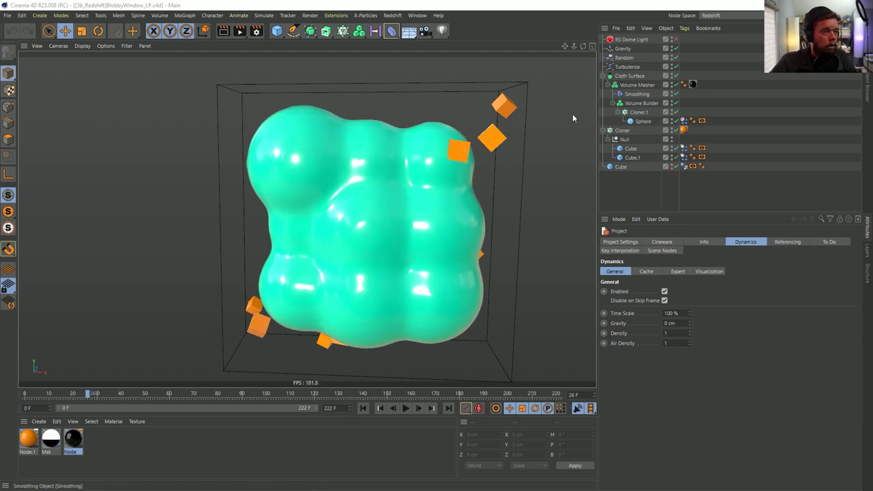
Open the blob's black Node material in the Node Editor and examine its Color Splitter and Change Range nodes
{"action": "left_click_drag", "start_coordinate": [405, 210], "coordinate": [361, 218], "text": "alt"}
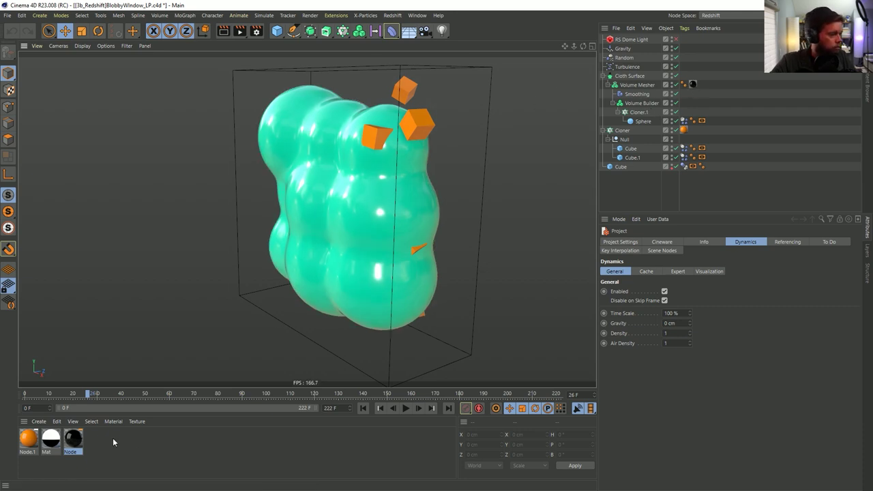
{"action": "left_click", "coordinate": [76, 445]}
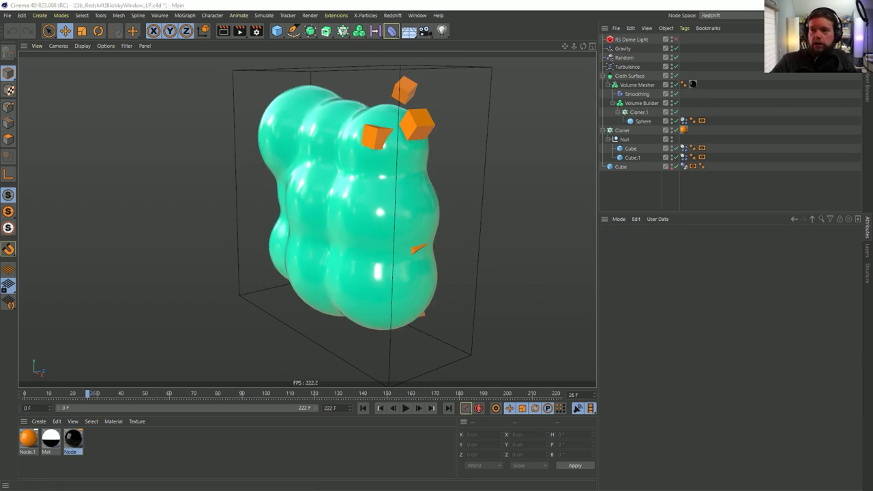
{"action": "double_click", "coordinate": [73, 440]}
{"action": "left_click_drag", "start_coordinate": [513, 52], "coordinate": [401, 84]}
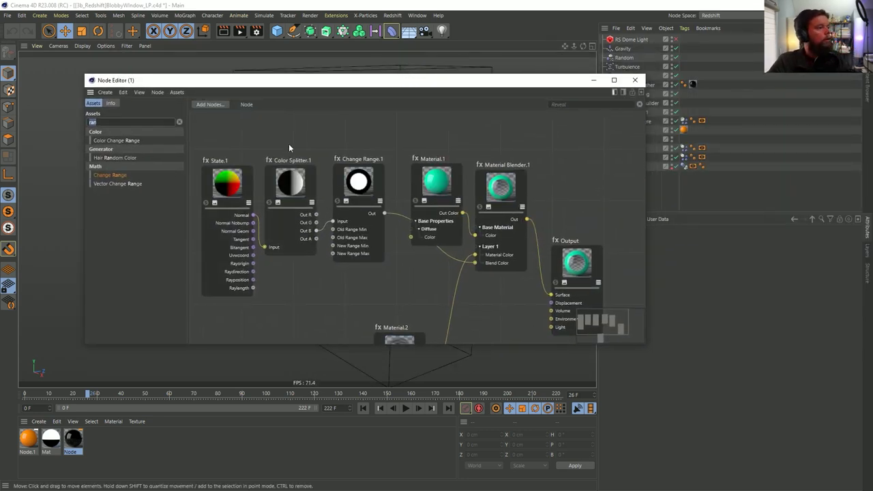
{"action": "left_click", "coordinate": [292, 208]}
{"action": "left_click", "coordinate": [368, 222]}
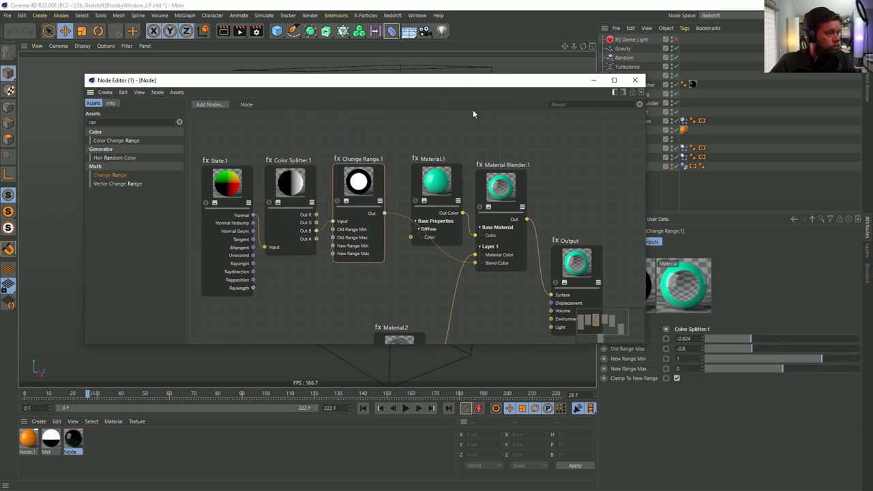
{"action": "middle_click_drag", "start_coordinate": [451, 185], "coordinate": [433, 196]}
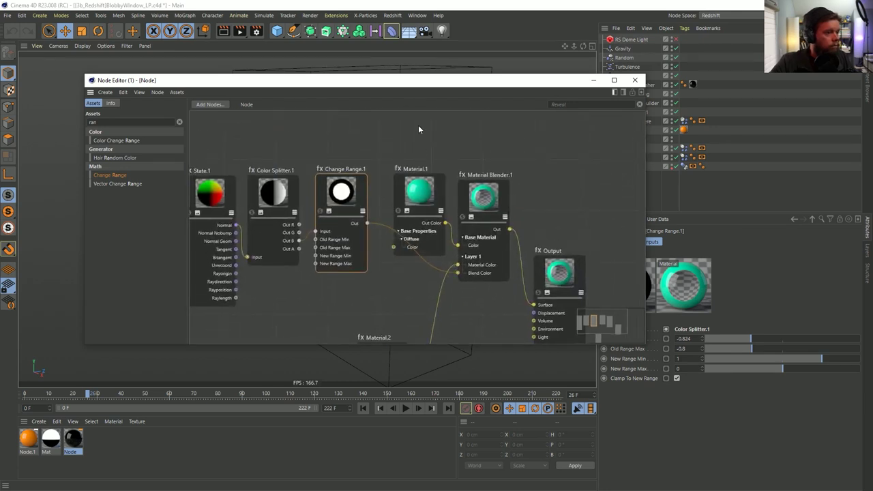
Move the Material.1 node above the connection wires, review the State, Color Splitter and Change Range nodes, and close the Node Editor
{"action": "left_click", "coordinate": [420, 195]}
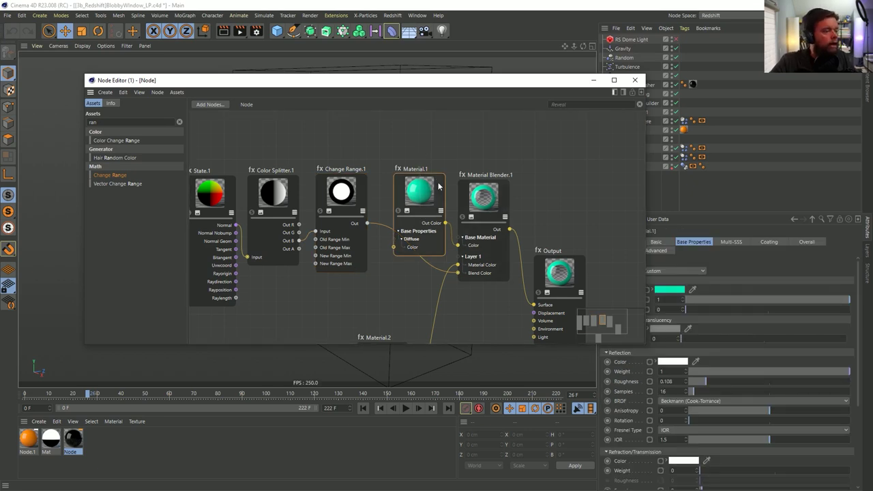
{"action": "left_click_drag", "start_coordinate": [441, 186], "coordinate": [440, 164]}
{"action": "scroll", "coordinate": [433, 207], "scroll_direction": "down", "scroll_amount": 3}
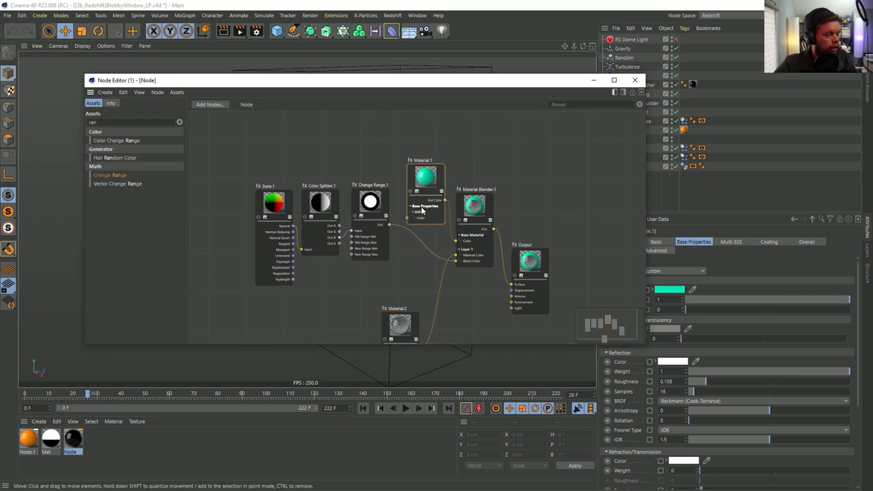
{"action": "left_click", "coordinate": [481, 232]}
{"action": "left_click_drag", "start_coordinate": [249, 173], "coordinate": [389, 272]}
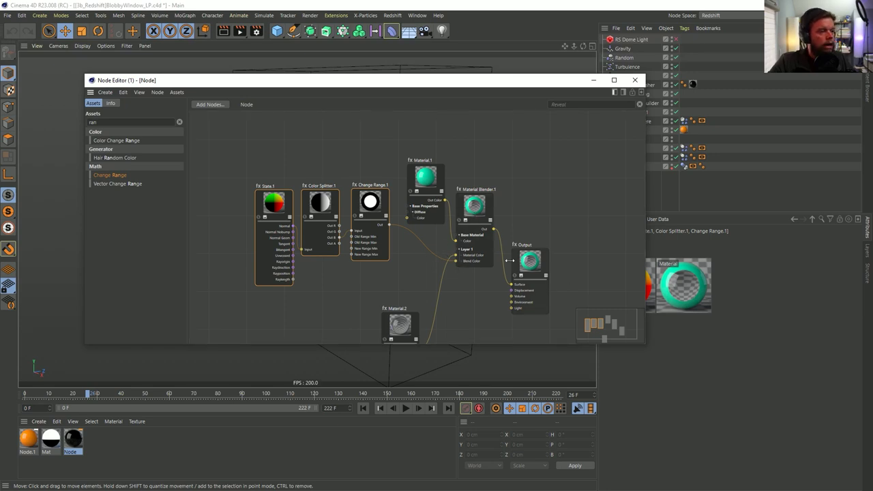
{"action": "left_click", "coordinate": [634, 80]}
Disable the Cloth Surface and render the blob scene in the Redshift RenderView, placed over the viewport
{"action": "left_click", "coordinate": [674, 76]}
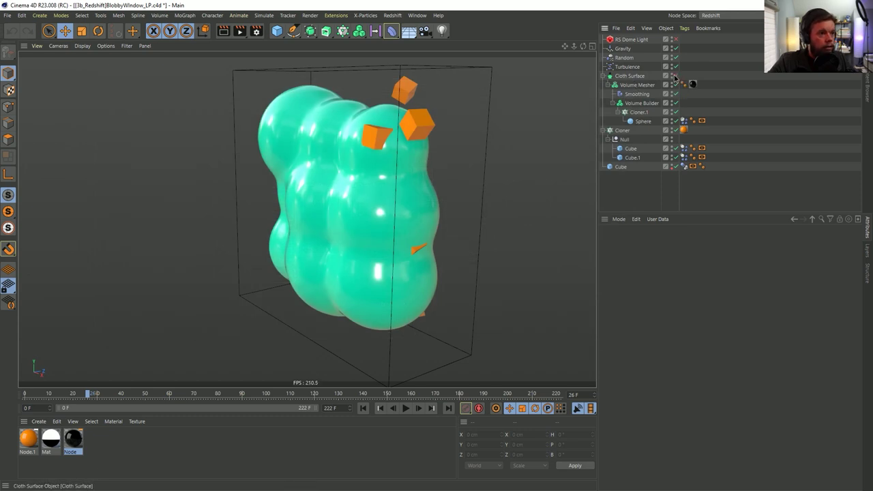
{"action": "left_click_drag", "start_coordinate": [369, 85], "coordinate": [344, 82], "text": "alt"}
{"action": "left_click", "coordinate": [392, 15]}
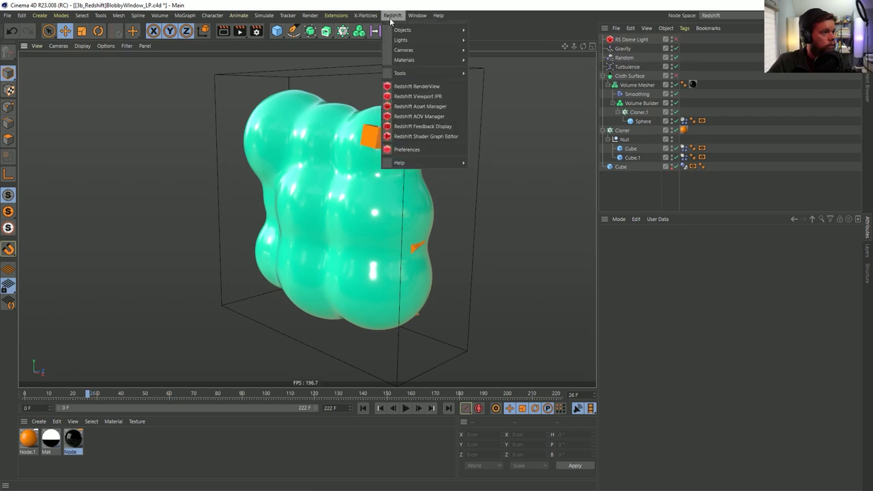
{"action": "left_click", "coordinate": [417, 88]}
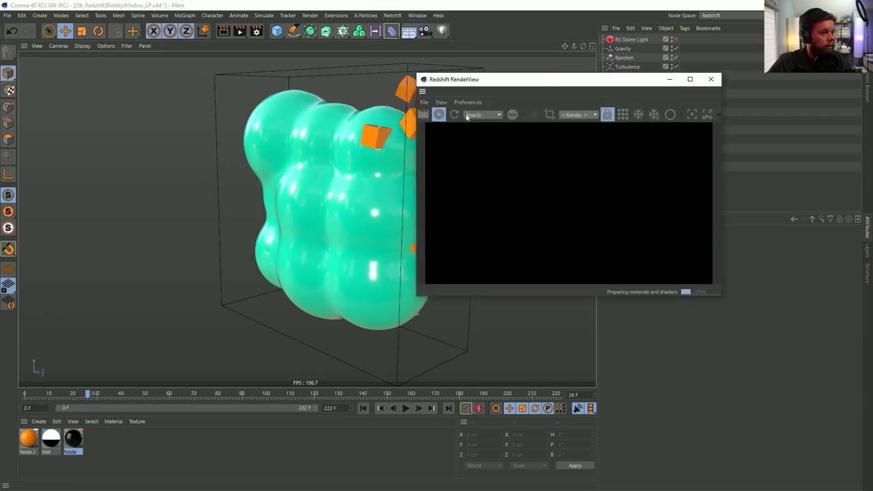
{"action": "left_click_drag", "start_coordinate": [562, 84], "coordinate": [232, 61]}
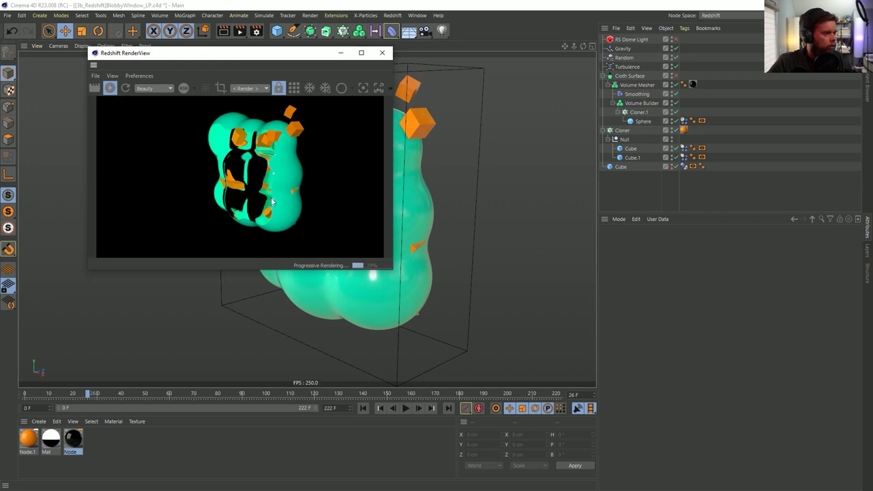
Play the animation from near the start with the live render running and pause it at frame 9
{"action": "left_click", "coordinate": [382, 408]}
{"action": "left_click", "coordinate": [405, 408]}
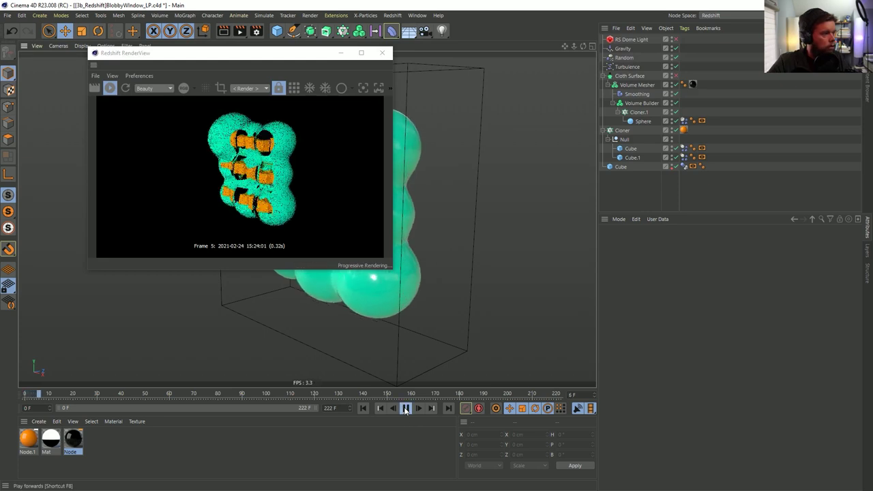
{"action": "left_click", "coordinate": [405, 407]}
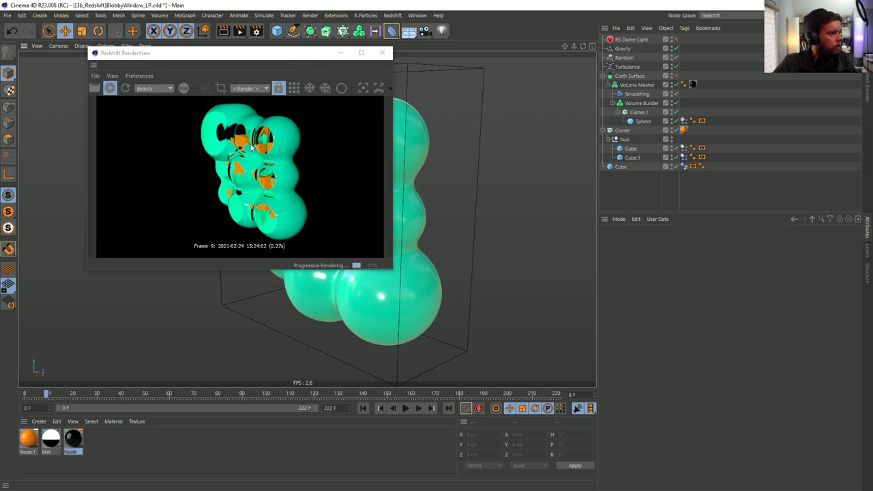
Re-enable the Cloth Surface to compare the render with thickness and shift the RenderView window slightly lower
{"action": "left_click", "coordinate": [674, 76]}
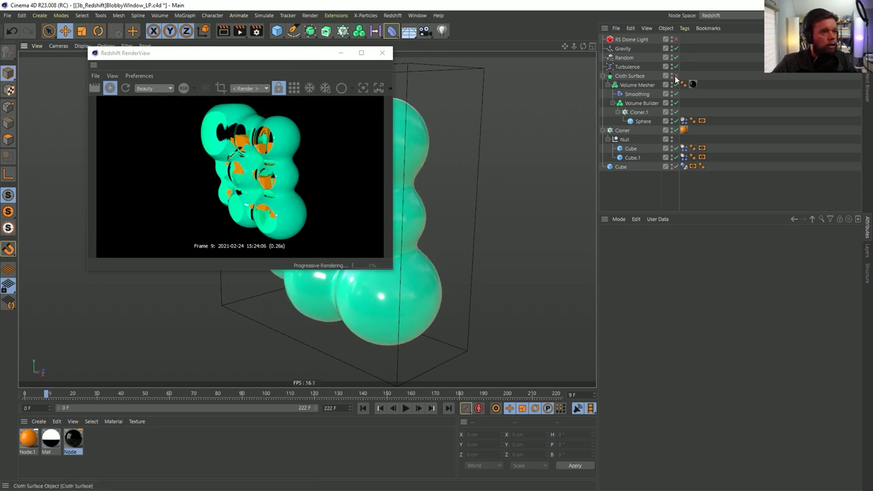
{"action": "left_click", "coordinate": [675, 76]}
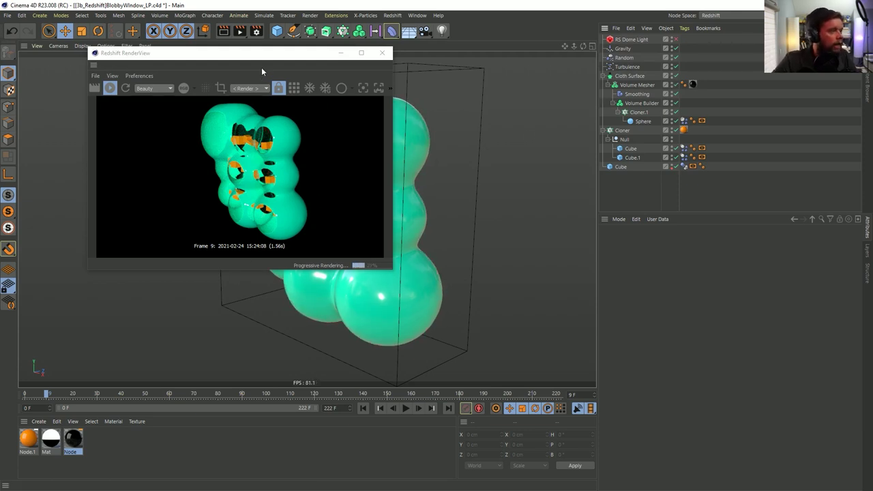
{"action": "left_click_drag", "start_coordinate": [255, 56], "coordinate": [253, 100]}
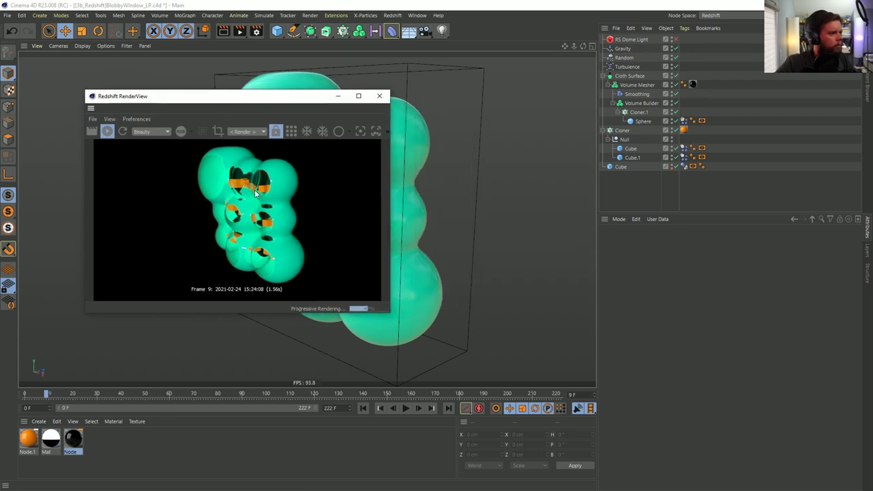
Examine the blob render from other viewing angles and move the RenderView window off the viewport
{"action": "left_click_drag", "start_coordinate": [412, 216], "coordinate": [406, 266], "text": "alt"}
{"action": "left_click_drag", "start_coordinate": [333, 227], "coordinate": [410, 216], "text": "alt"}
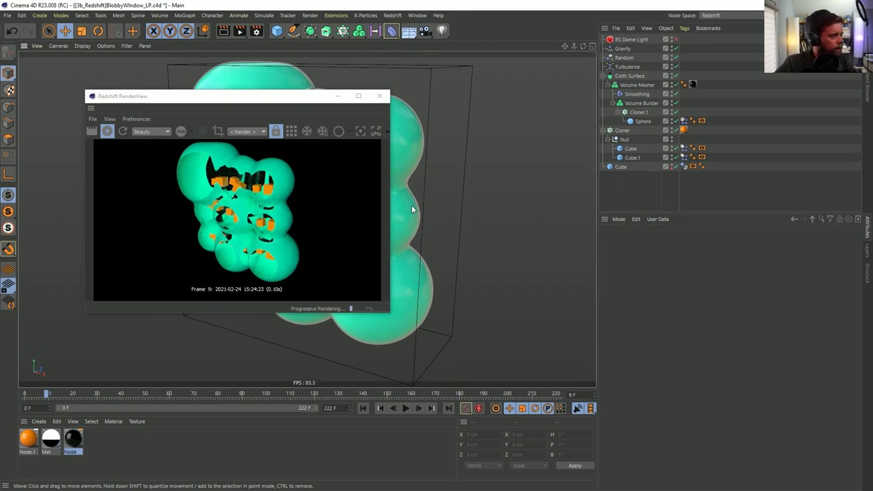
{"action": "left_click_drag", "start_coordinate": [204, 97], "coordinate": [653, 225]}
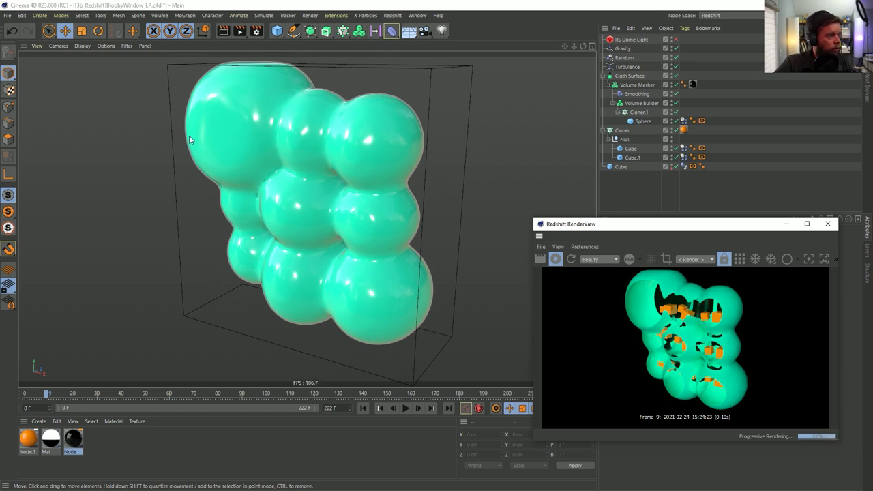
Enable the RS Dome Light and load peppermint_powerplant_2k.hdr as its dome map, with the RenderView placed over the viewport
{"action": "left_click", "coordinate": [675, 42]}
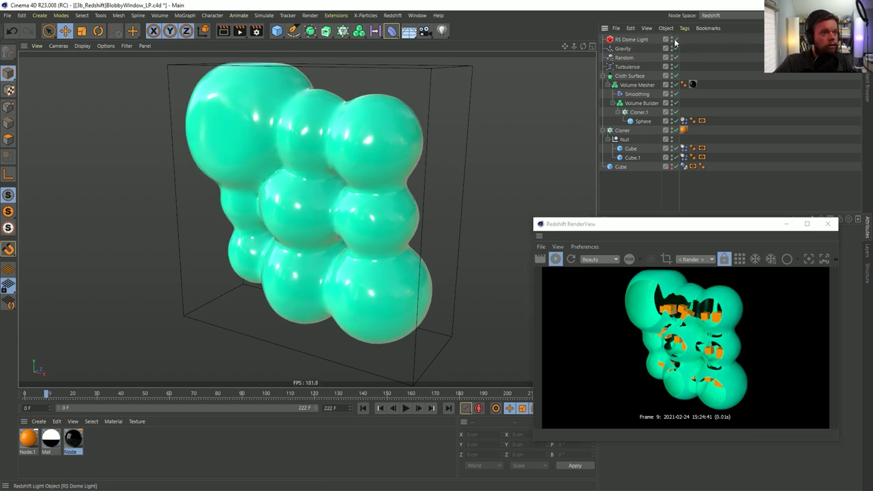
{"action": "left_click", "coordinate": [633, 41]}
{"action": "left_click_drag", "start_coordinate": [684, 227], "coordinate": [393, 175]}
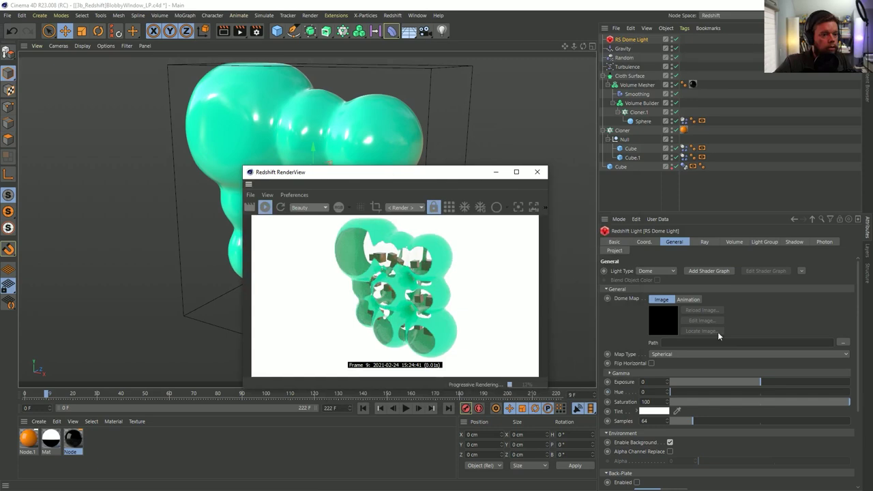
{"action": "left_click", "coordinate": [843, 343]}
{"action": "left_click", "coordinate": [196, 89]}
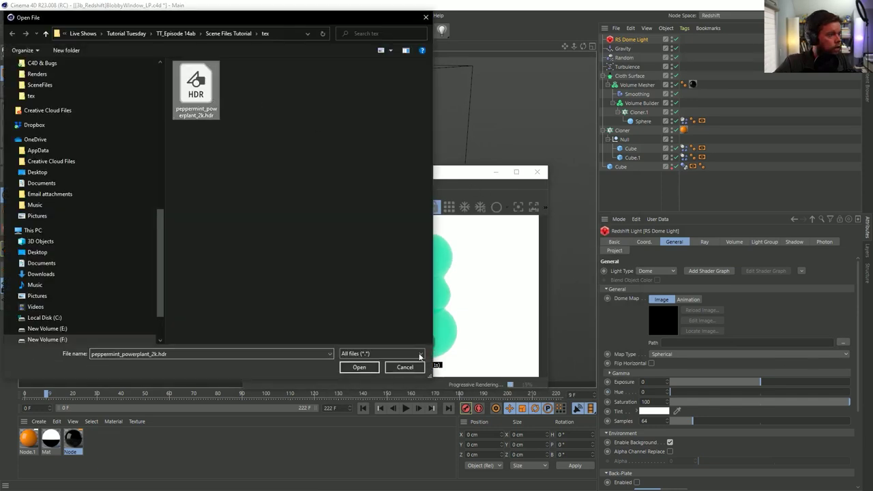
{"action": "left_click", "coordinate": [362, 369]}
{"action": "left_click", "coordinate": [499, 291]}
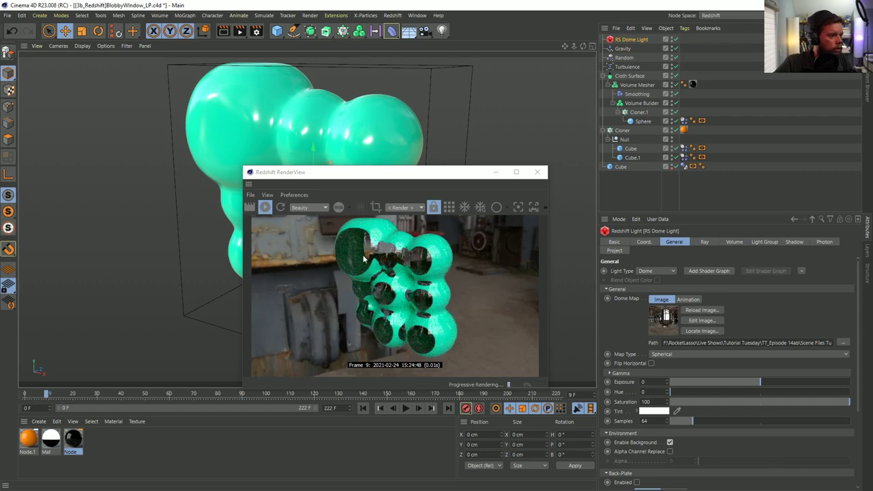
Try moving the Node material tag from the Volume Mesher to the Cloth Surface, and undo the move
{"action": "mouse_move", "coordinate": [379, 146]}
{"action": "left_mouse_down", "text": "alt"}
{"action": "mouse_move", "coordinate": [384, 137]}
{"action": "mouse_move", "coordinate": [356, 143]}
{"action": "mouse_move", "coordinate": [374, 138]}
{"action": "mouse_move", "coordinate": [372, 147]}
{"action": "left_mouse_up", "text": "alt"}
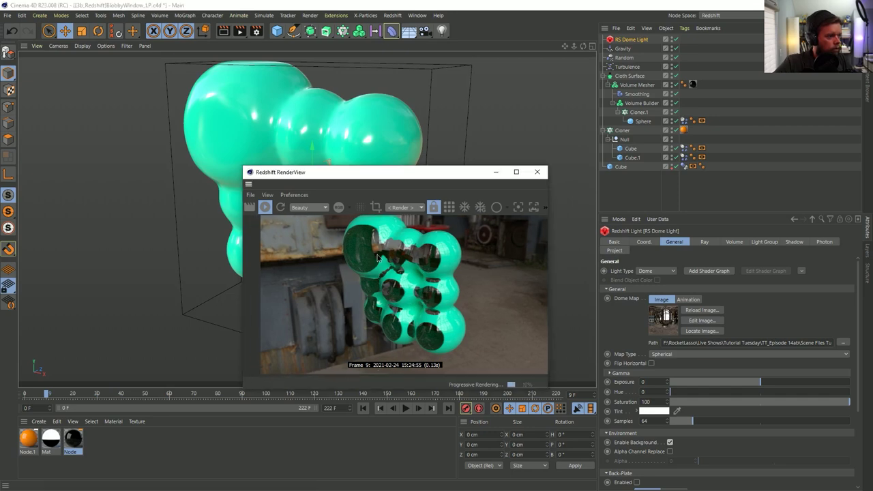
{"action": "mouse_move", "coordinate": [379, 127]}
{"action": "left_mouse_down", "text": "alt"}
{"action": "mouse_move", "coordinate": [398, 126]}
{"action": "mouse_move", "coordinate": [359, 132]}
{"action": "mouse_move", "coordinate": [375, 127]}
{"action": "left_mouse_up", "text": "alt"}
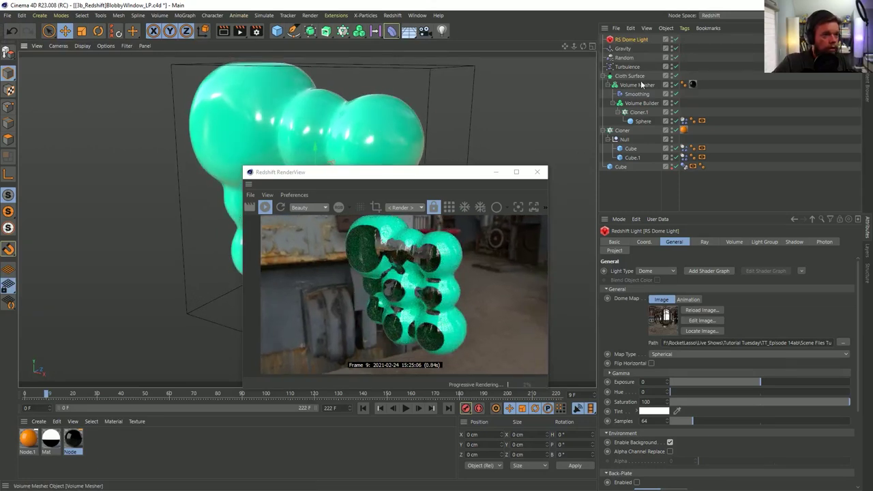
{"action": "left_click_drag", "start_coordinate": [692, 84], "coordinate": [695, 79]}
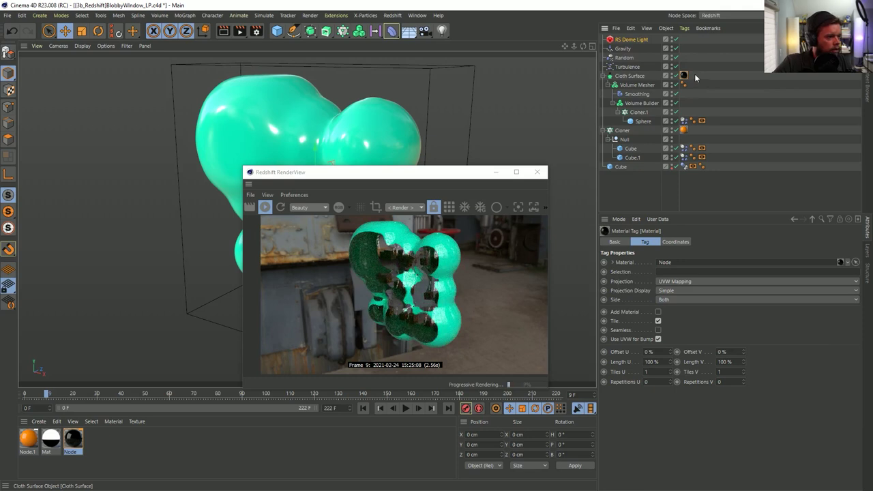
{"action": "key", "text": "ctrl+z"}
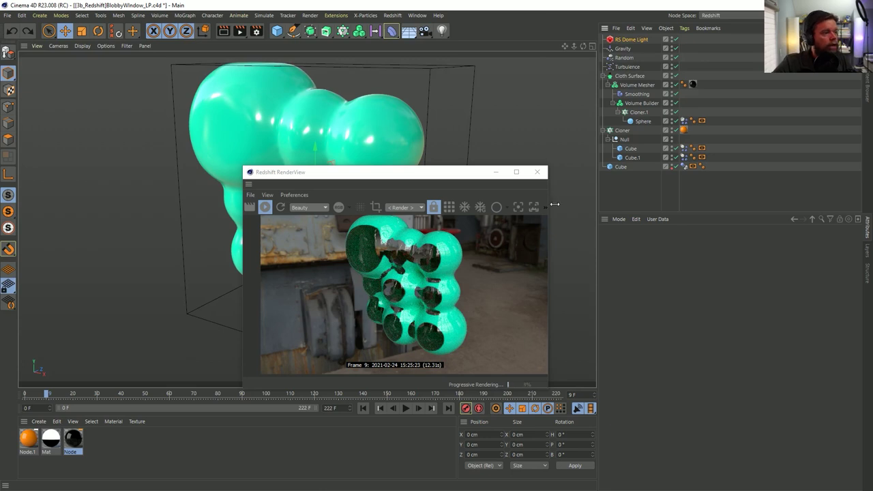
Check the lit render from another angle, close the RenderView, and close the BlobbyWindow_LP project without saving
{"action": "left_click_drag", "start_coordinate": [408, 181], "coordinate": [440, 164]}
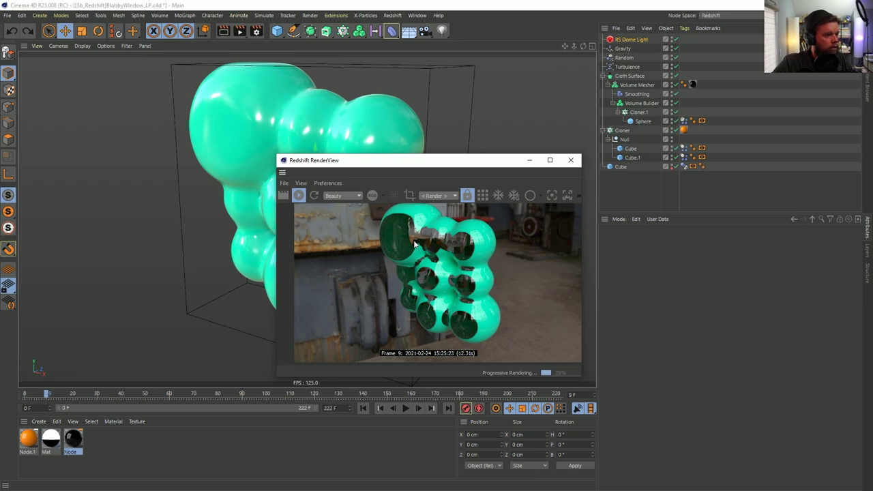
{"action": "mouse_move", "coordinate": [249, 200]}
{"action": "left_mouse_down", "text": "alt"}
{"action": "mouse_move", "coordinate": [269, 197]}
{"action": "mouse_move", "coordinate": [262, 199]}
{"action": "left_mouse_up", "text": "alt"}
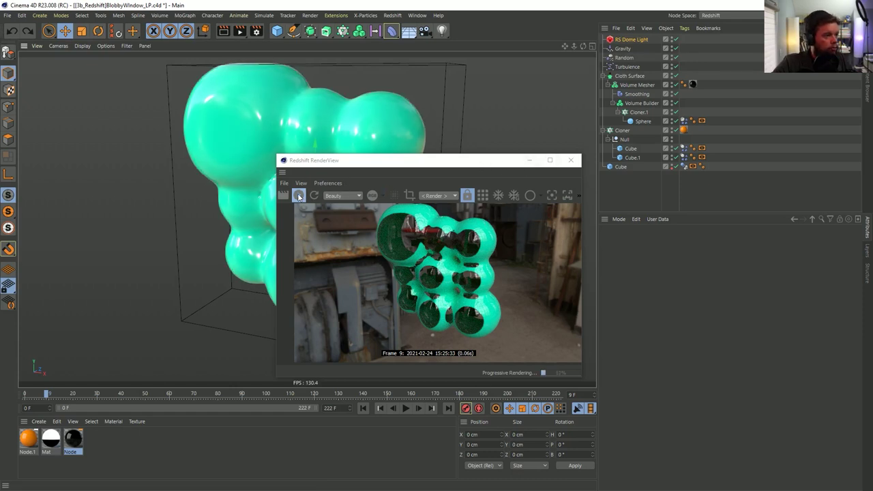
{"action": "left_click", "coordinate": [519, 163]}
{"action": "left_click", "coordinate": [523, 20]}
{"action": "left_click", "coordinate": [571, 161]}
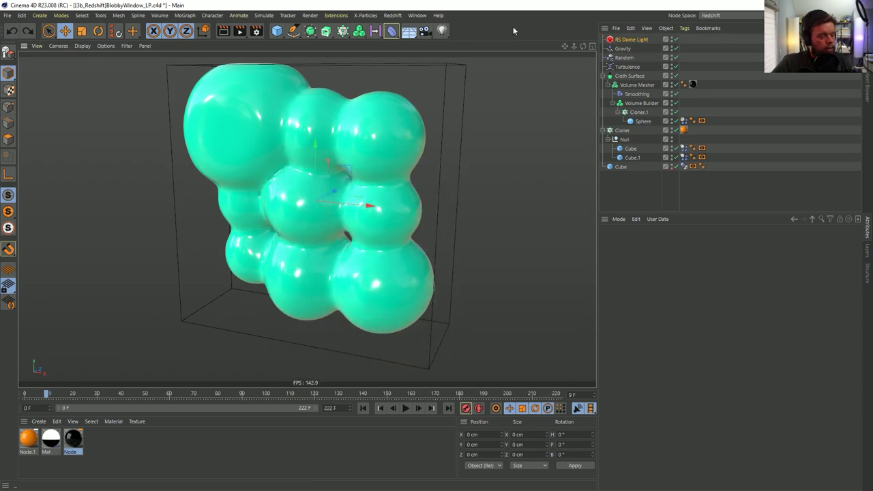
{"action": "key", "text": "ctrl+F4"}
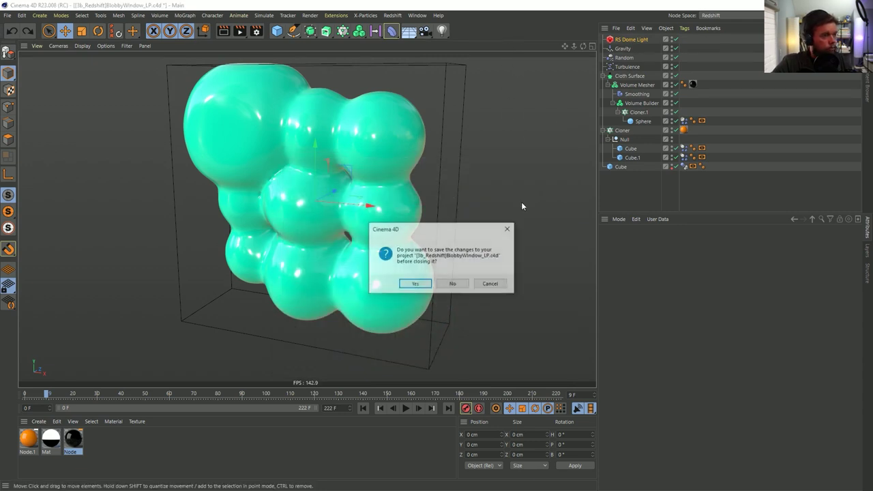
{"action": "left_click", "coordinate": [453, 282]}
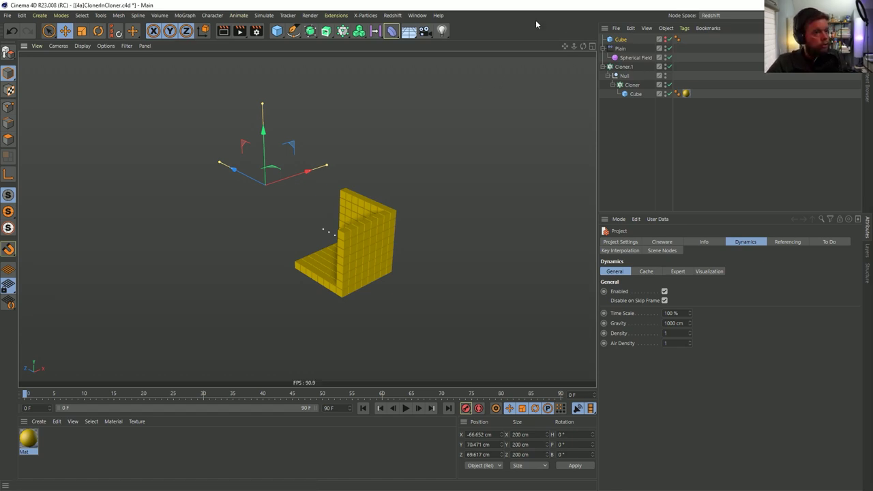
Create a new project with a cube and reduce the cube's Z size to about 96 cm
{"action": "key", "text": "ctrl+n"}
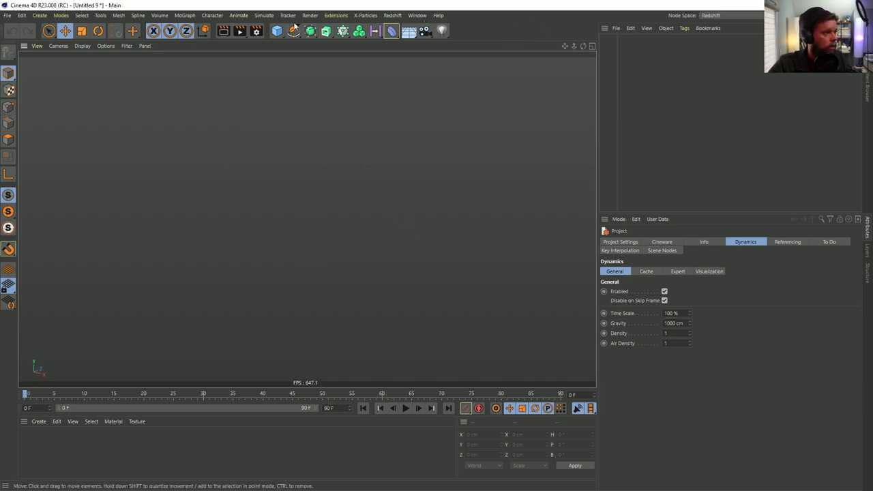
{"action": "left_click_drag", "start_coordinate": [277, 31], "coordinate": [359, 45]}
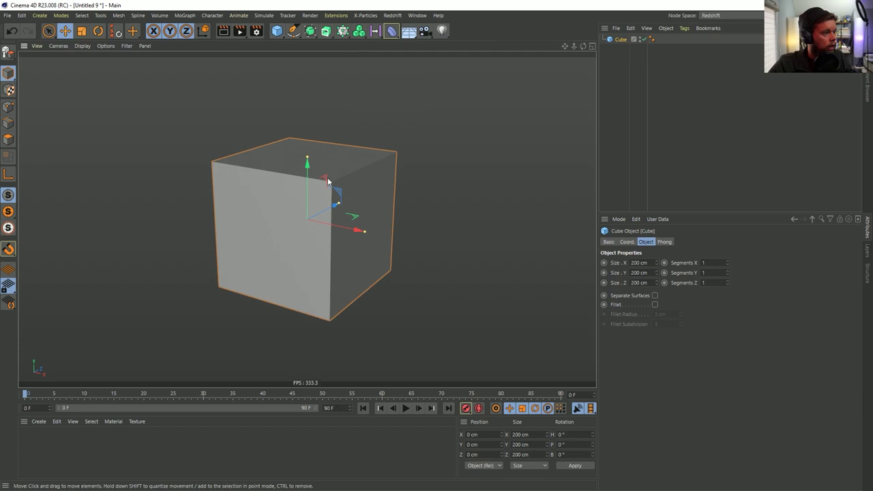
{"action": "left_click_drag", "start_coordinate": [333, 162], "coordinate": [332, 200], "text": "alt"}
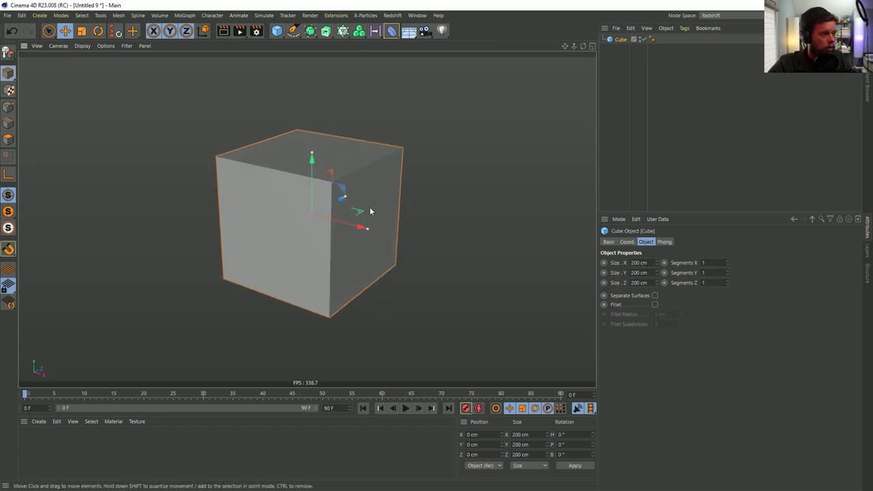
{"action": "mouse_move", "coordinate": [343, 197]}
{"action": "left_mouse_down"}
{"action": "mouse_move", "coordinate": [318, 214]}
{"action": "mouse_move", "coordinate": [334, 220]}
{"action": "mouse_move", "coordinate": [339, 202]}
{"action": "left_mouse_up"}
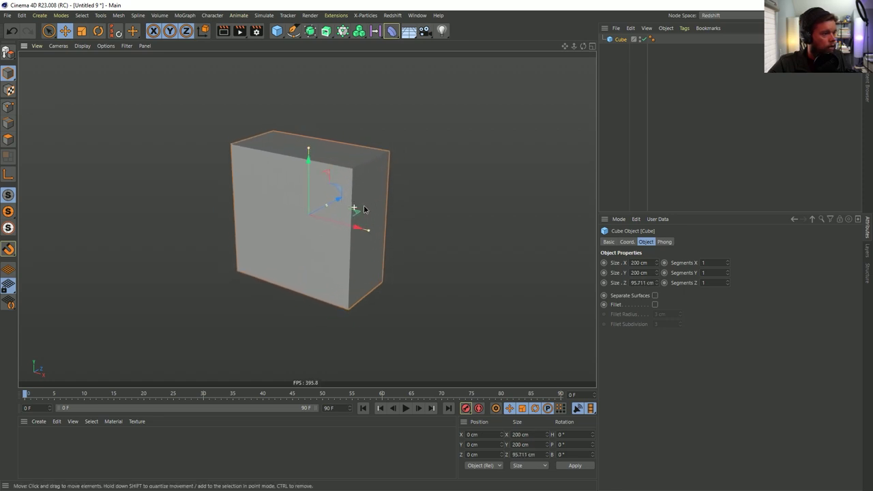
{"action": "scroll", "coordinate": [347, 230], "scroll_direction": "up", "scroll_amount": 2}
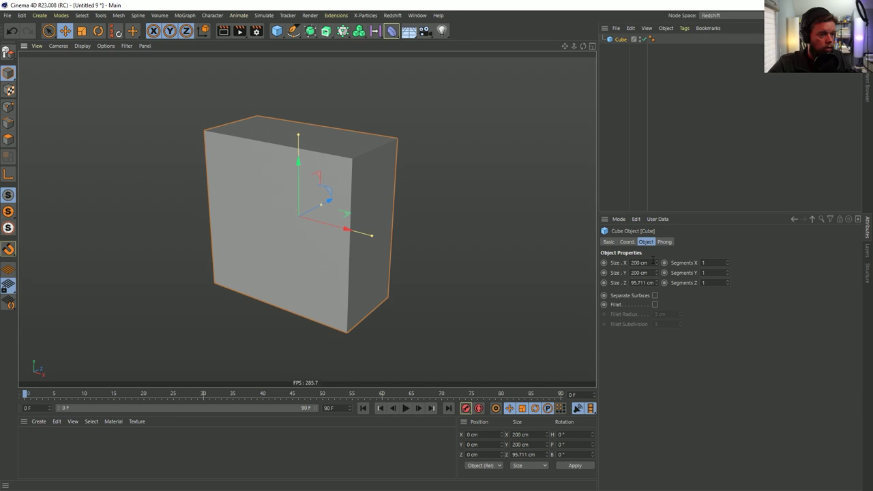
Set the cube's segments to 5 in X, 5 in Y and 2 in Z
{"action": "double_click", "coordinate": [709, 263]}
{"action": "type", "text": "5"}
{"action": "key", "text": "Return"}
{"action": "double_click", "coordinate": [721, 273]}
{"action": "type", "text": "5"}
{"action": "key", "text": "Return"}
{"action": "double_click", "coordinate": [717, 282]}
{"action": "type", "text": "2"}
{"action": "key", "text": "Return"}
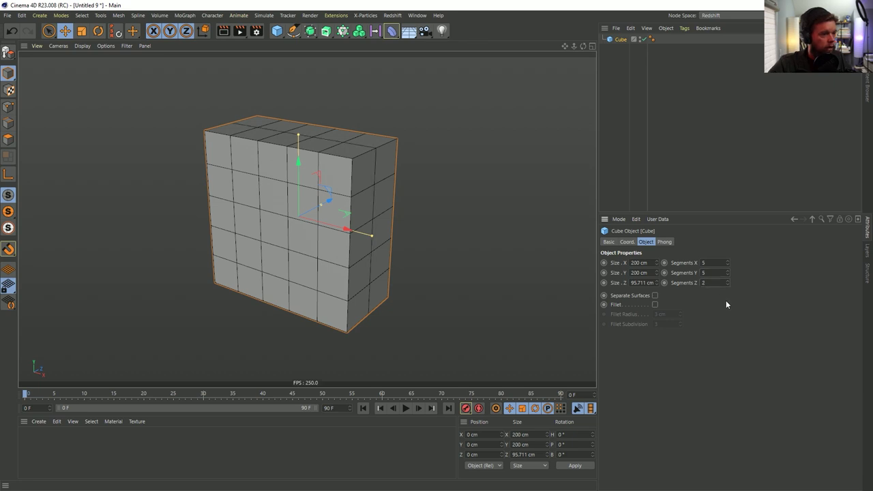
Double the cube's segments on all axes to 10, 10 and 4
{"action": "double_click", "coordinate": [719, 263]}
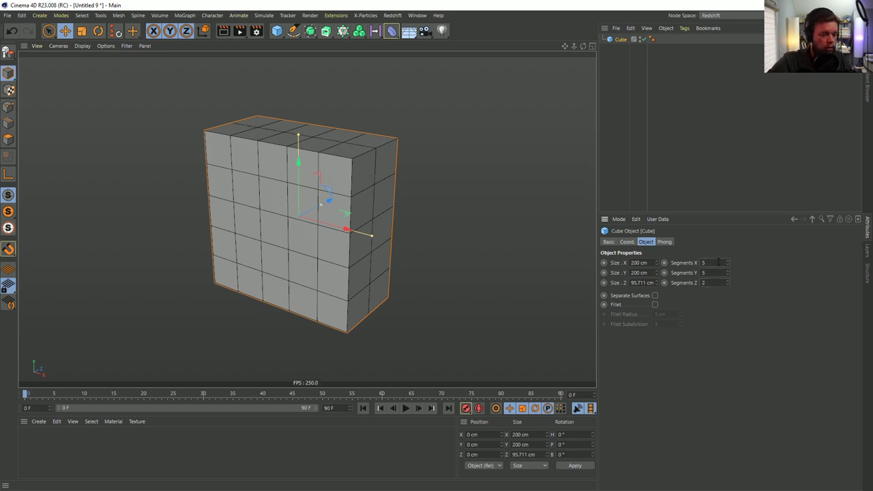
{"action": "type", "text": "*2"}
{"action": "key", "text": "Tab"}
{"action": "type", "text": "*2"}
{"action": "key", "text": "Tab"}
{"action": "type", "text": "*2"}
{"action": "key", "text": "Return"}
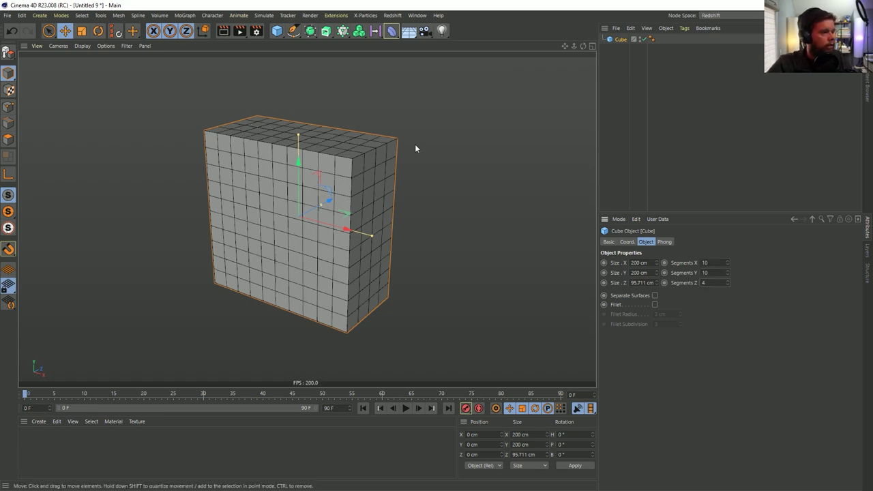
Double the cube's segment counts again to 20 in X, 20 in Y and 8 in Z
{"action": "double_click", "coordinate": [710, 263]}
{"action": "type", "text": "*2"}
{"action": "key", "text": "Tab"}
{"action": "type", "text": "*2"}
{"action": "key", "text": "Tab"}
{"action": "type", "text": "*2"}
{"action": "key", "text": "Return"}
Keep a disabled duplicate of the cube as a backup and make the original cube editable
{"action": "left_click_drag", "start_coordinate": [337, 203], "coordinate": [357, 185], "text": "alt"}
{"action": "left_click_drag", "start_coordinate": [621, 39], "coordinate": [647, 53], "text": "ctrl"}
{"action": "left_click", "coordinate": [621, 39]}
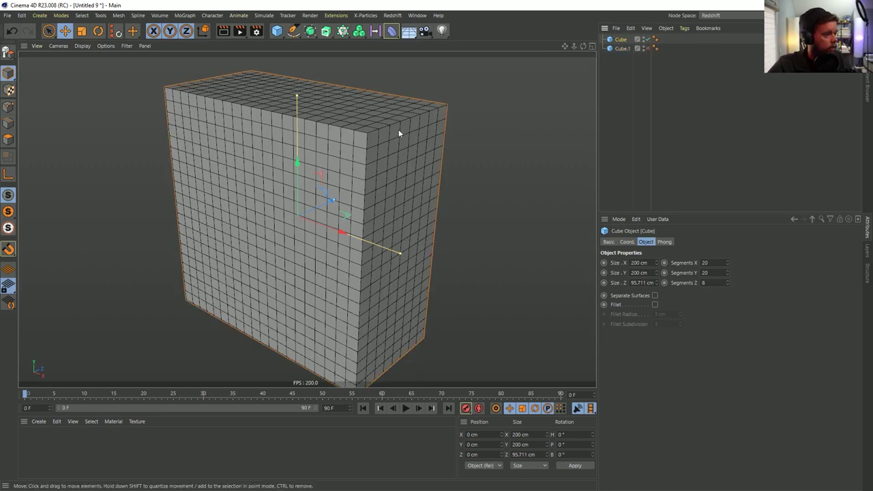
{"action": "key", "text": "c"}
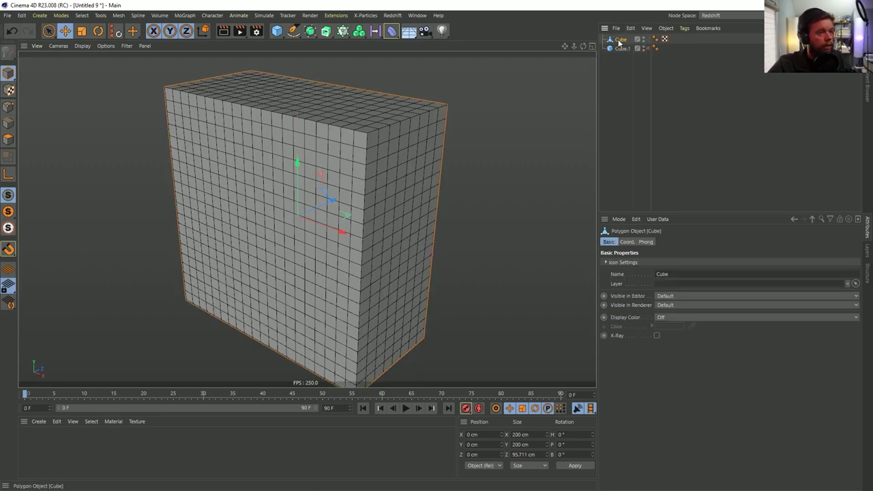
Use Loop Selection in point mode to select the points along all outer edges of the cube
{"action": "left_click", "coordinate": [9, 106]}
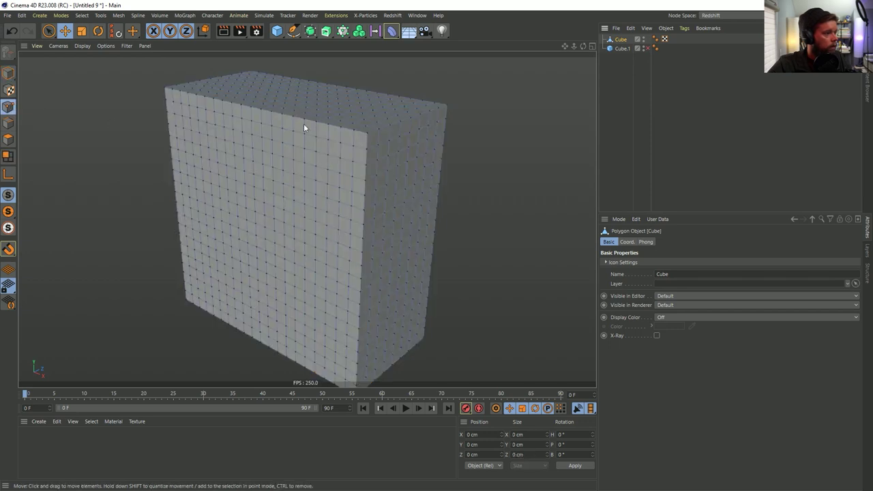
{"action": "key", "text": "u"}
{"action": "key", "text": "l"}
{"action": "left_click", "coordinate": [365, 137]}
{"action": "left_click_drag", "start_coordinate": [444, 129], "coordinate": [336, 160], "text": "alt"}
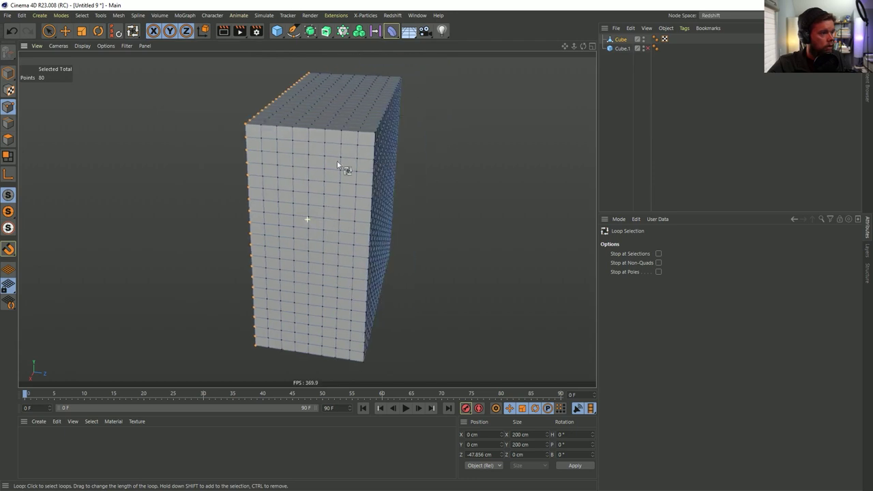
{"action": "left_click", "coordinate": [376, 134], "text": "shift"}
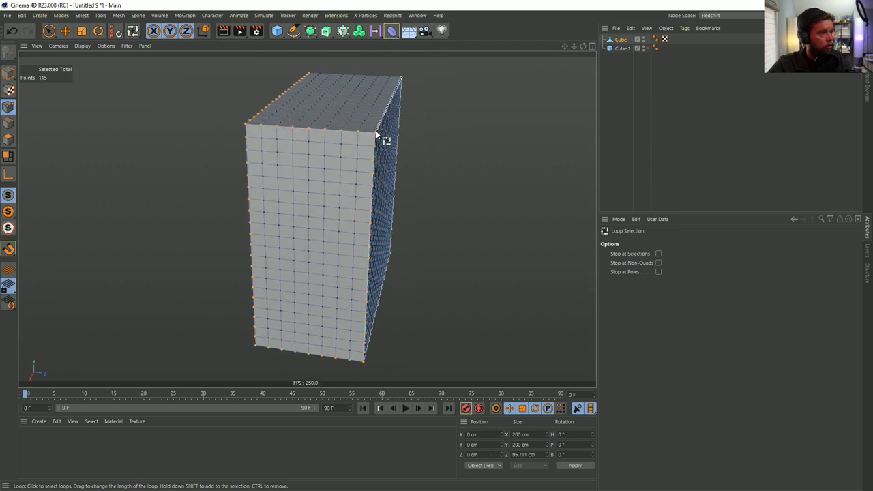
{"action": "left_click_drag", "start_coordinate": [375, 131], "coordinate": [312, 152], "text": "alt"}
{"action": "left_click", "coordinate": [257, 339], "text": "shift"}
{"action": "left_click_drag", "start_coordinate": [201, 337], "coordinate": [347, 269], "text": "alt"}
{"action": "left_click", "coordinate": [193, 321], "text": "shift"}
Add a Cloth simulation tag to the editable cube
{"action": "right_click", "coordinate": [620, 42]}
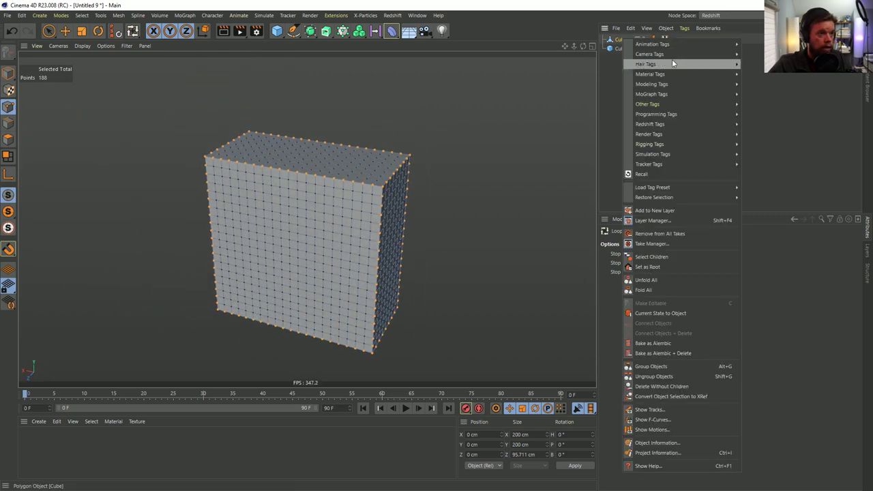
{"action": "mouse_move", "coordinate": [673, 45]}
{"action": "mouse_move", "coordinate": [660, 155]}
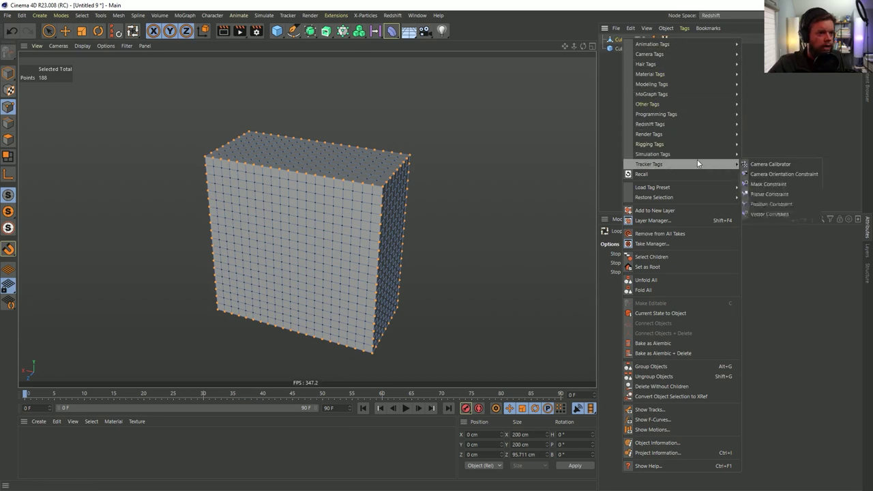
{"action": "mouse_move", "coordinate": [693, 148]}
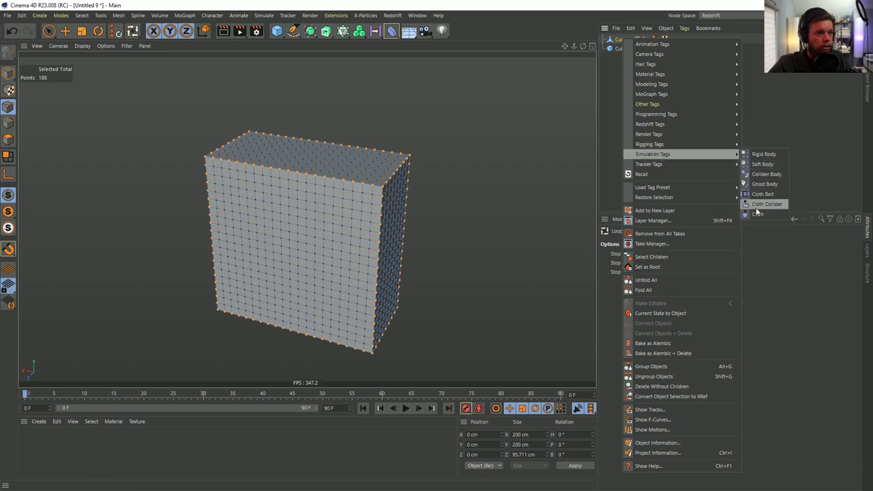
{"action": "left_click", "coordinate": [757, 216]}
Fix the selected edge points in the Cloth tag's dresser and set the cloth's gravity to 0
{"action": "left_click_drag", "start_coordinate": [372, 233], "coordinate": [399, 239], "text": "alt"}
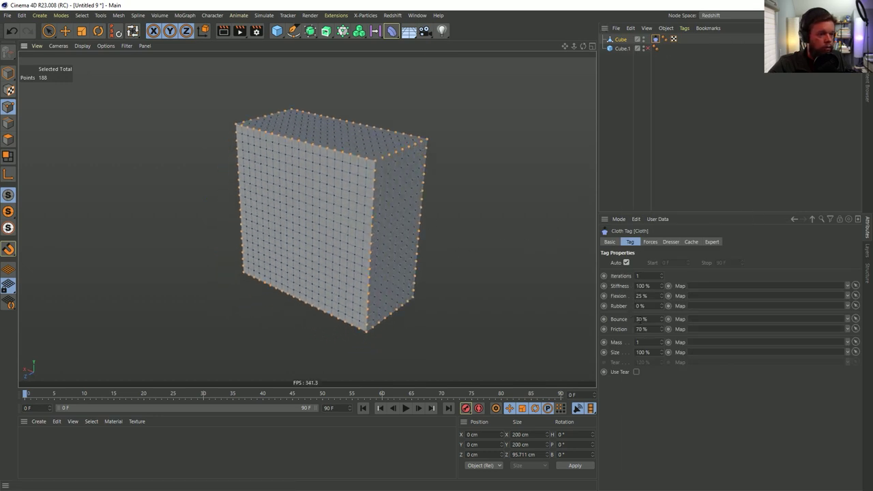
{"action": "left_click", "coordinate": [650, 242]}
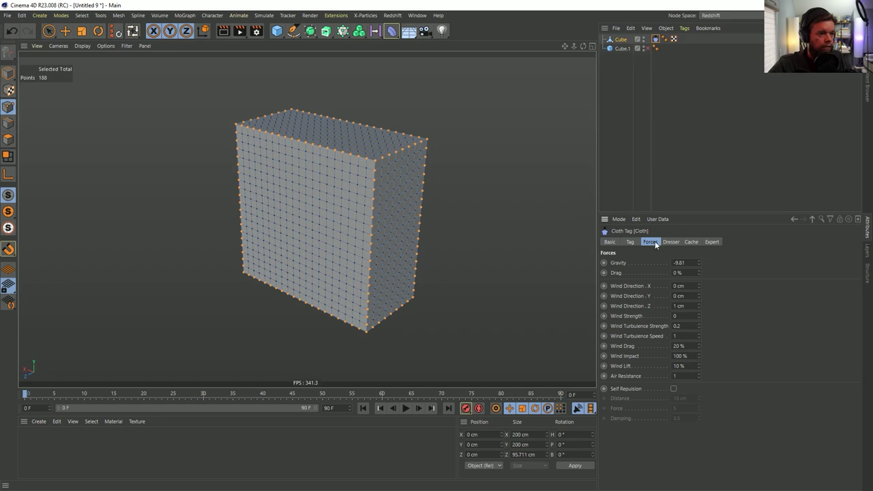
{"action": "left_click", "coordinate": [649, 323]}
{"action": "left_click", "coordinate": [655, 242]}
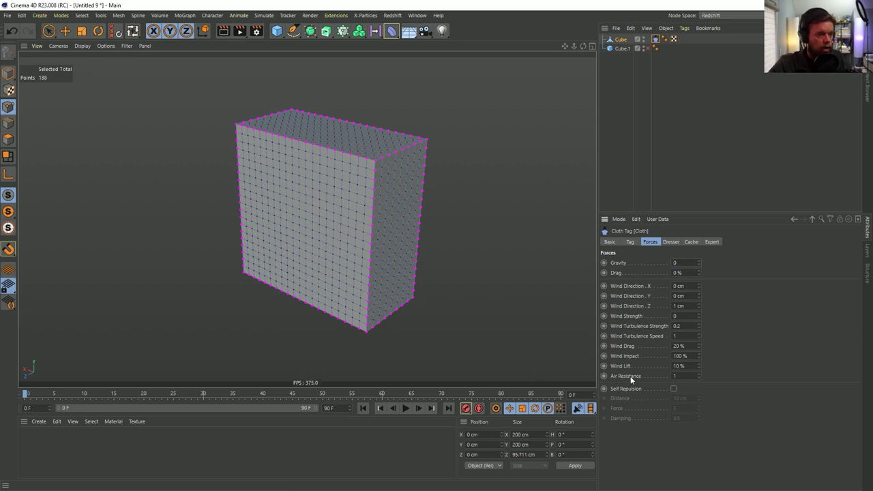
Keyframe the Cloth tag's Size at 100% on frame 0 and 150% on frame 40, and preview the simulation
{"action": "left_click", "coordinate": [630, 242]}
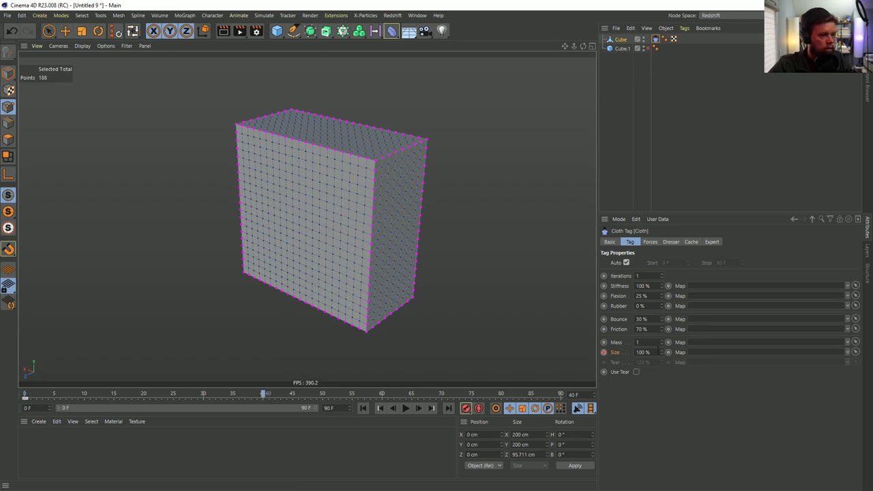
{"action": "type", "text": "1"}
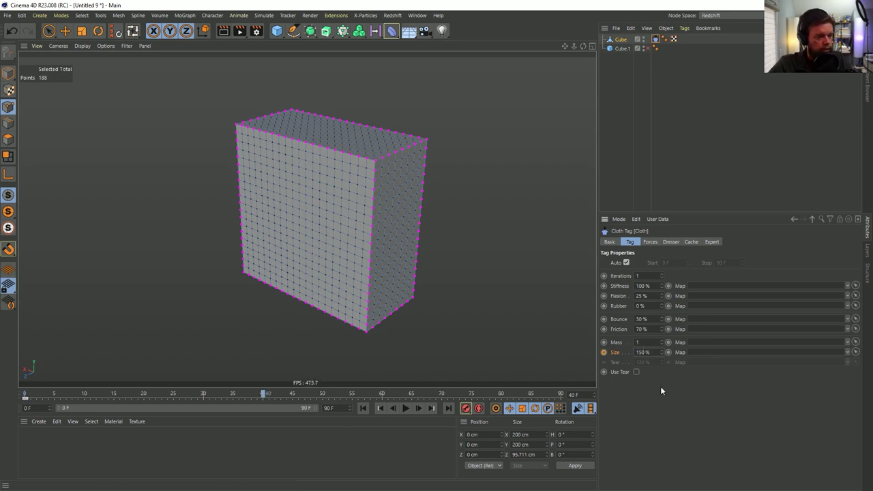
{"action": "left_click", "coordinate": [362, 408]}
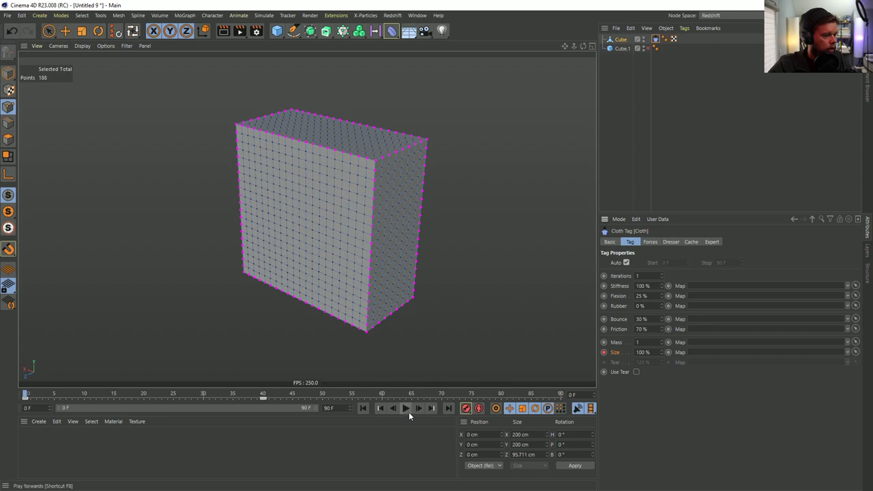
{"action": "left_click", "coordinate": [406, 408]}
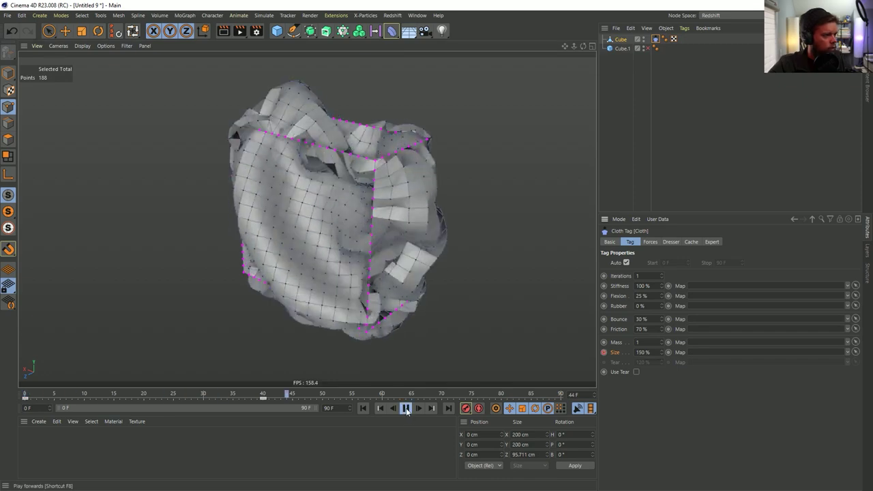
{"action": "left_click_drag", "start_coordinate": [382, 205], "coordinate": [371, 378], "text": "alt"}
{"action": "left_click", "coordinate": [363, 408]}
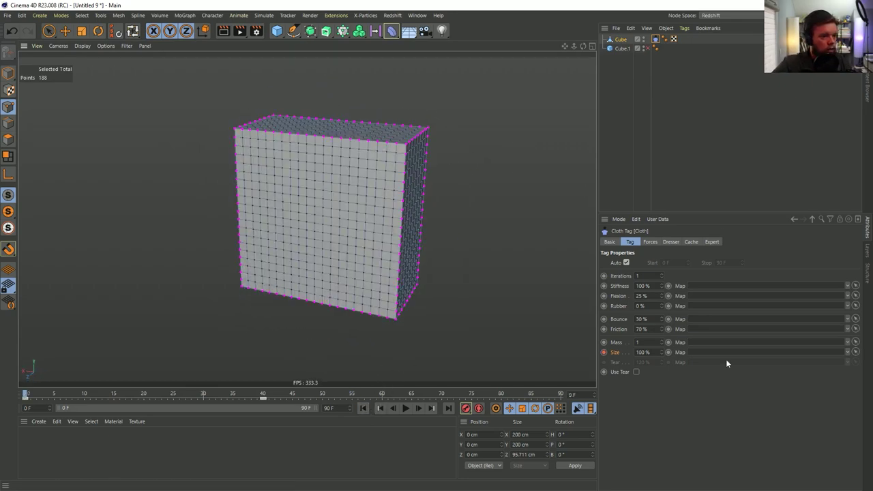
Add an Attractor force to the scene and show its object properties
{"action": "left_click", "coordinate": [239, 15]}
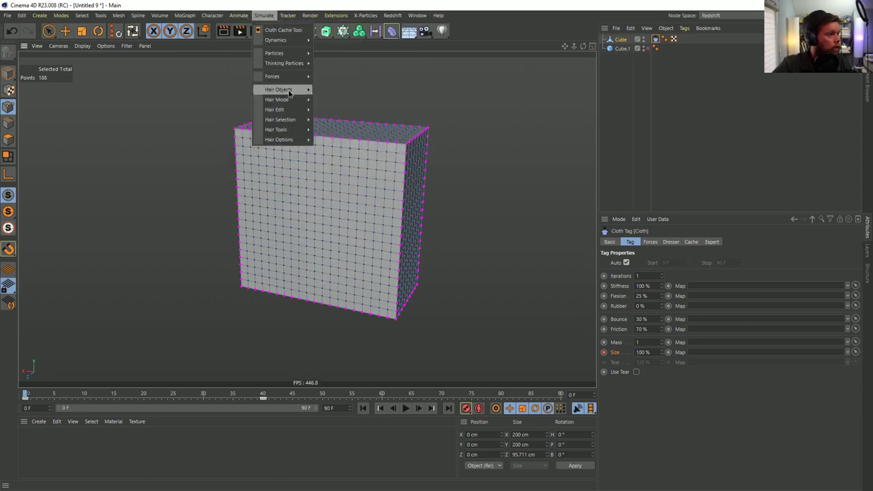
{"action": "mouse_move", "coordinate": [284, 81]}
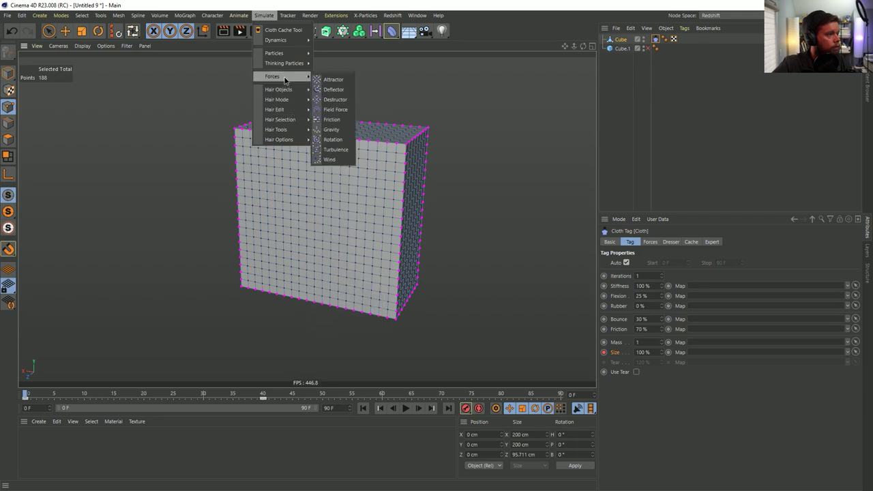
{"action": "left_click", "coordinate": [335, 80]}
{"action": "left_click_drag", "start_coordinate": [409, 167], "coordinate": [342, 181], "text": "alt"}
{"action": "left_click", "coordinate": [646, 243]}
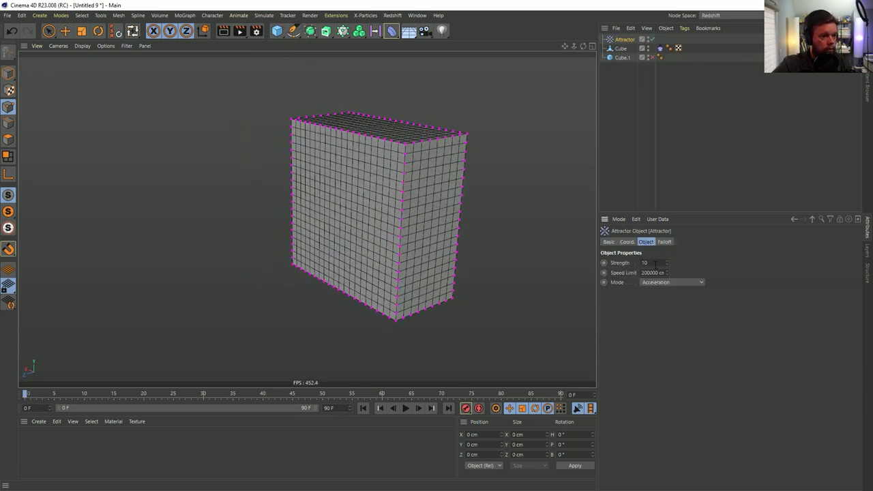
Add the Attractor to the Limit to list in the Cloth tag's Expert settings
{"action": "left_click", "coordinate": [660, 48]}
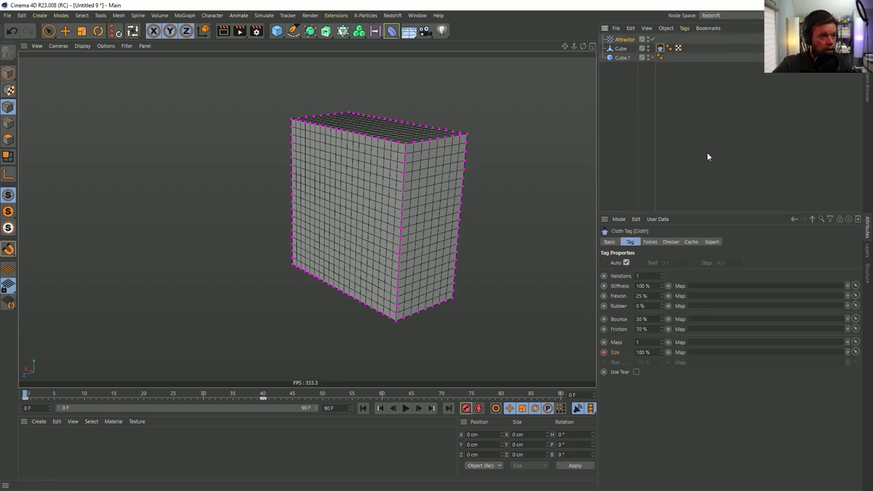
{"action": "left_click", "coordinate": [651, 243]}
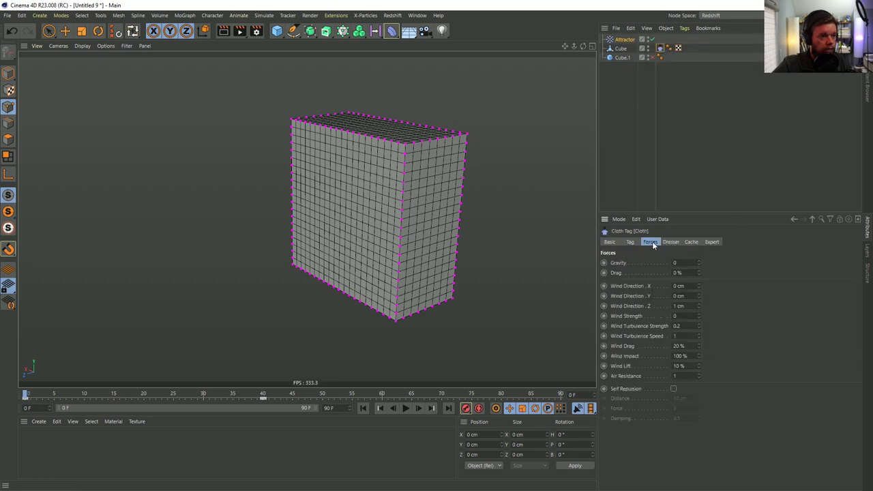
{"action": "left_click", "coordinate": [713, 242]}
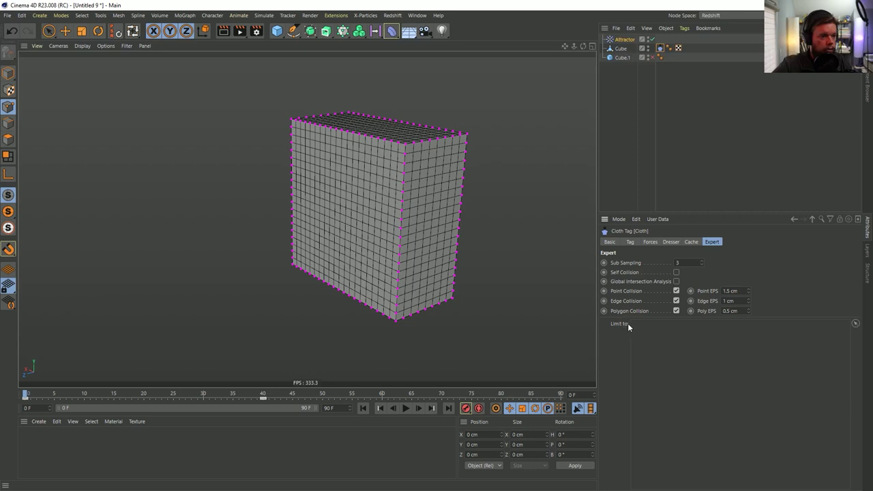
{"action": "left_click", "coordinate": [622, 40]}
Try Attractor strengths of -10, -101 and -201 while the cloth simulation plays
{"action": "type", "text": "-"}
{"action": "key", "text": "Return"}
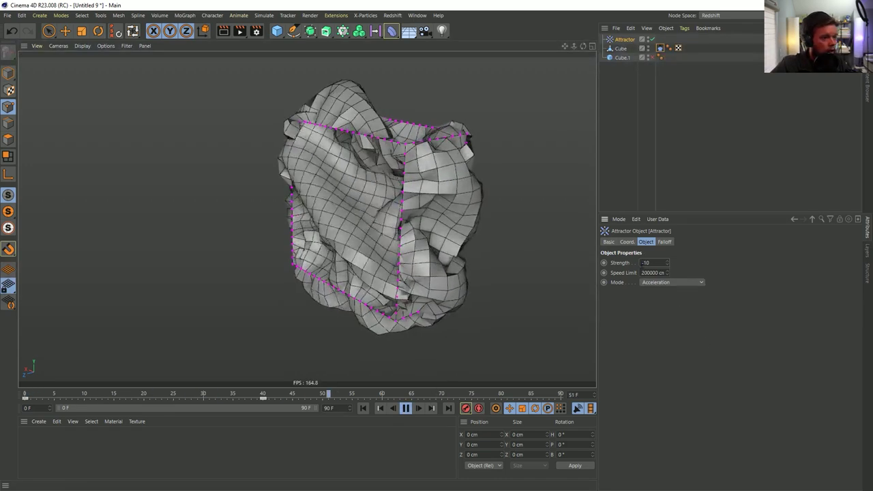
{"action": "type", "text": "1"}
{"action": "key", "text": "Return"}
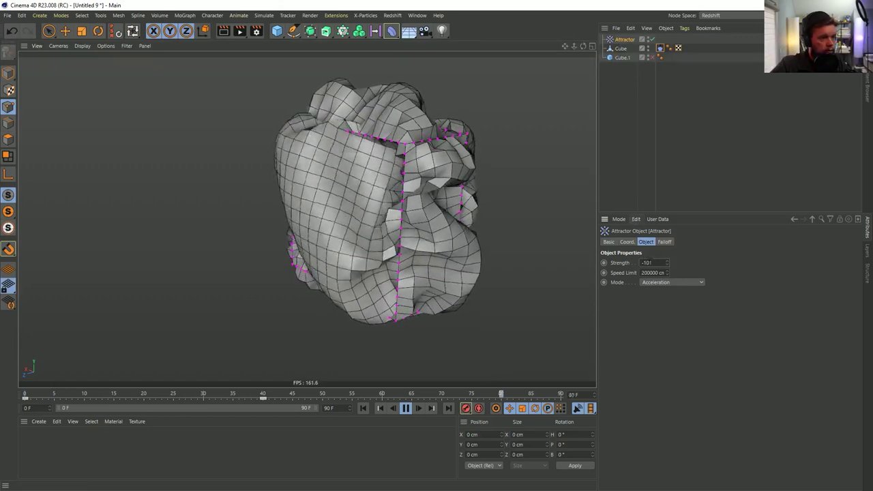
{"action": "double_click", "coordinate": [646, 263]}
{"action": "type", "text": "-201"}
{"action": "key", "text": "Return"}
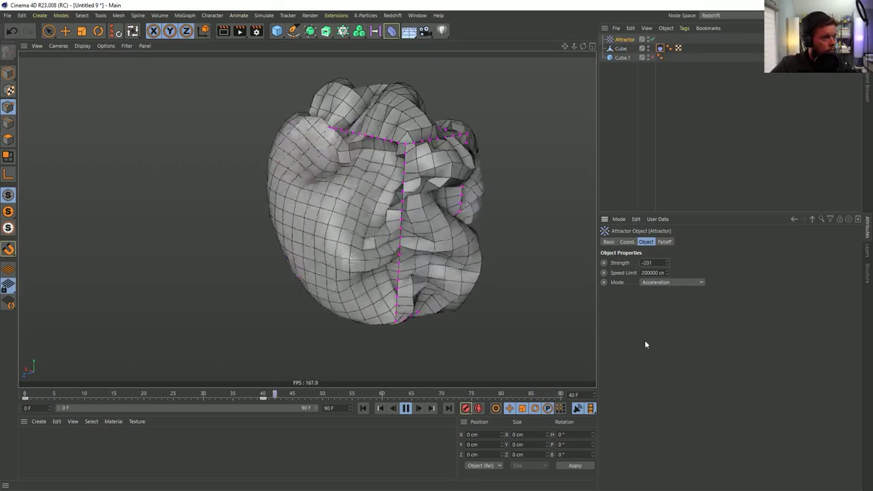
Set the Attractor's strength to -555, inspect the inflated cloth, and rewind to frame 0
{"action": "left_click_drag", "start_coordinate": [534, 243], "coordinate": [408, 269], "text": "alt"}
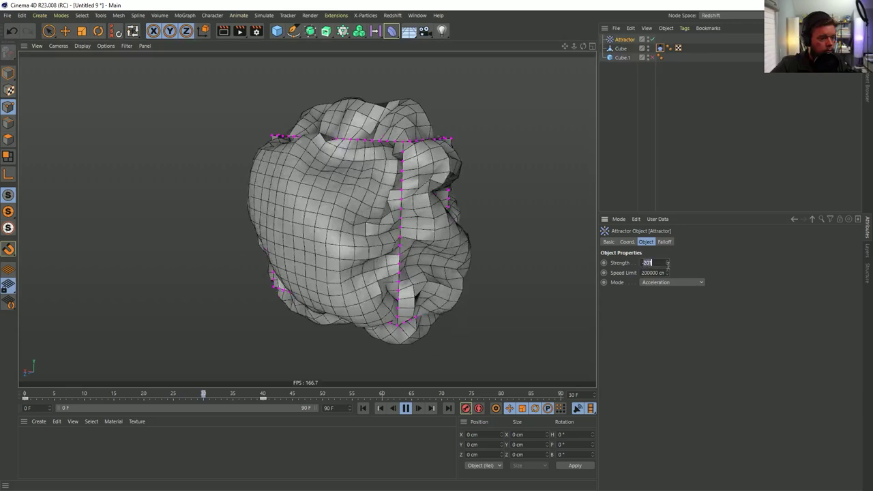
{"action": "type", "text": "-555"}
{"action": "key", "text": "Return"}
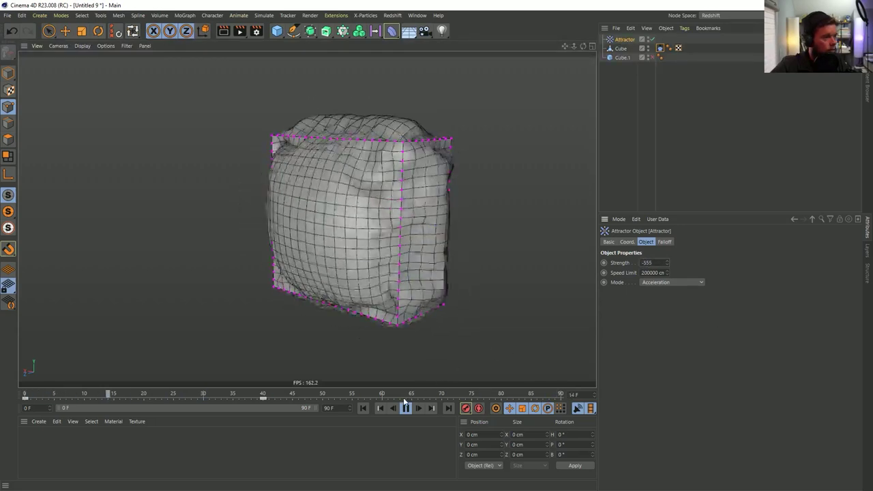
{"action": "left_click", "coordinate": [405, 408]}
{"action": "left_click_drag", "start_coordinate": [396, 246], "coordinate": [419, 222], "text": "alt"}
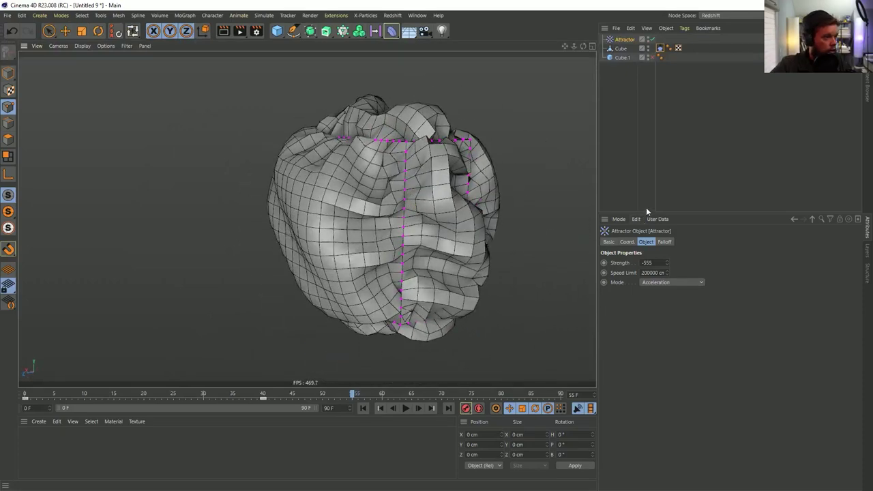
{"action": "left_click", "coordinate": [365, 408]}
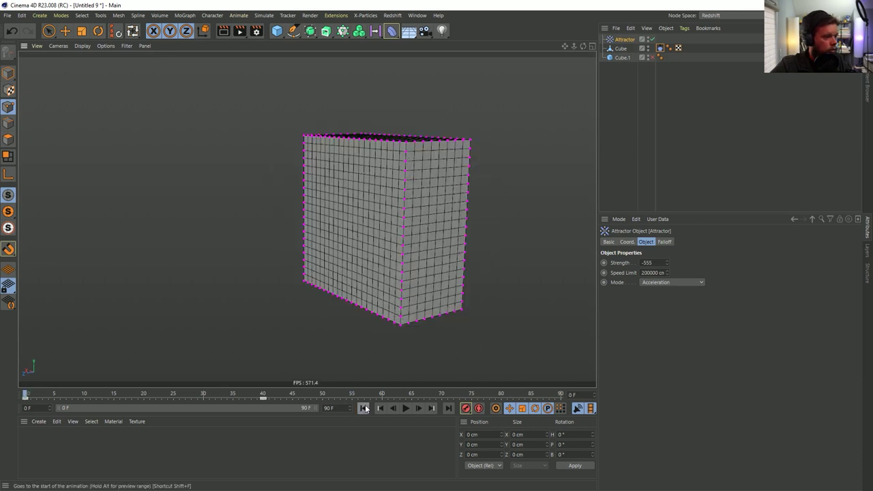
Select all polygons of the cloth cube and subdivide them for a denser mesh
{"action": "left_click", "coordinate": [9, 139]}
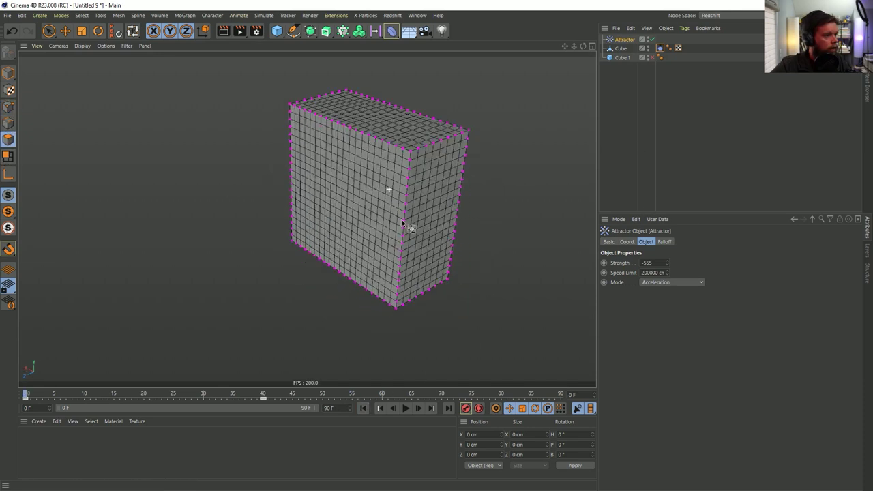
{"action": "left_click", "coordinate": [48, 31]}
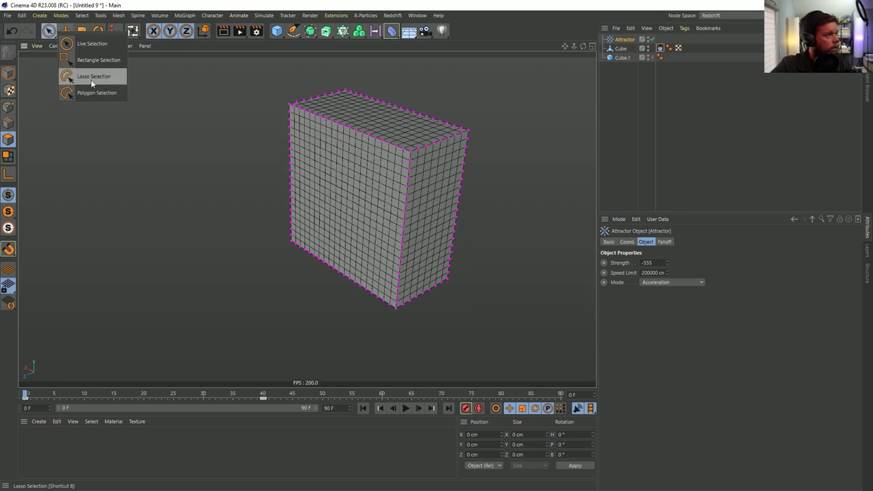
{"action": "left_click", "coordinate": [49, 30]}
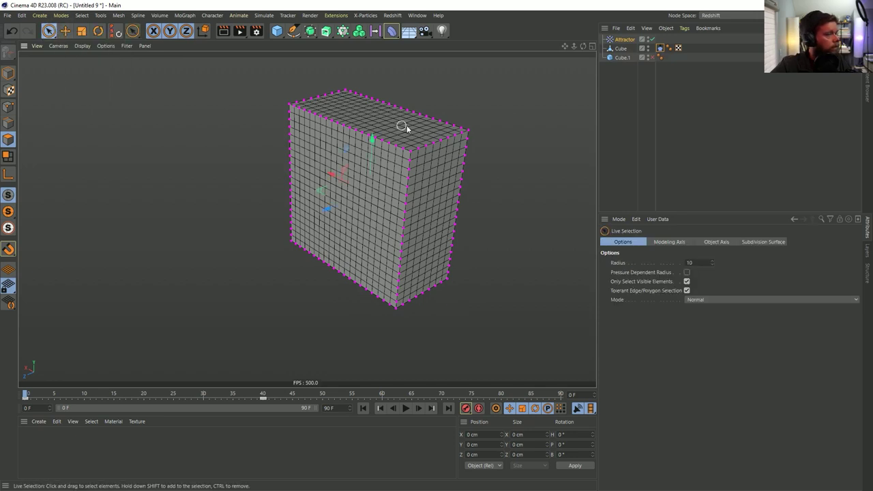
{"action": "left_click", "coordinate": [620, 49]}
{"action": "key", "text": "ctrl+a"}
{"action": "right_click", "coordinate": [431, 193]}
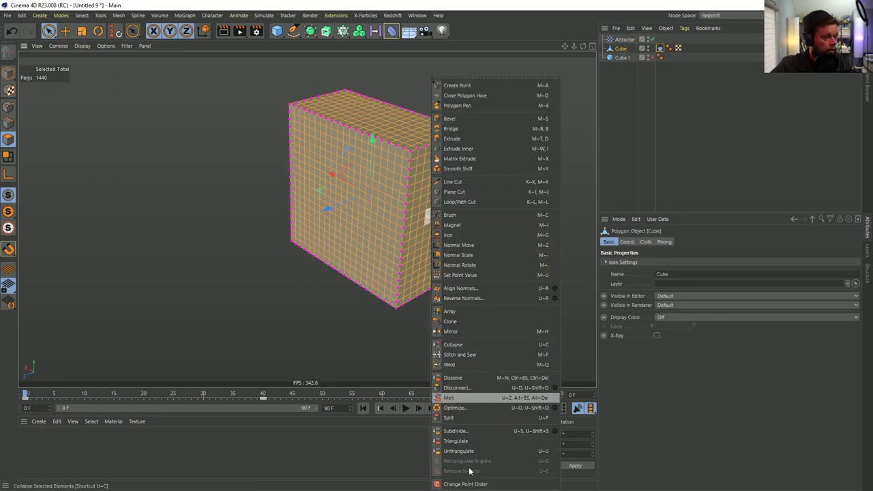
{"action": "left_click", "coordinate": [455, 431]}
{"action": "left_click_drag", "start_coordinate": [404, 198], "coordinate": [404, 167], "text": "alt"}
Fix the selected edge points of the subdivided cube again in the Cloth tag's dresser
{"action": "left_click", "coordinate": [8, 106]}
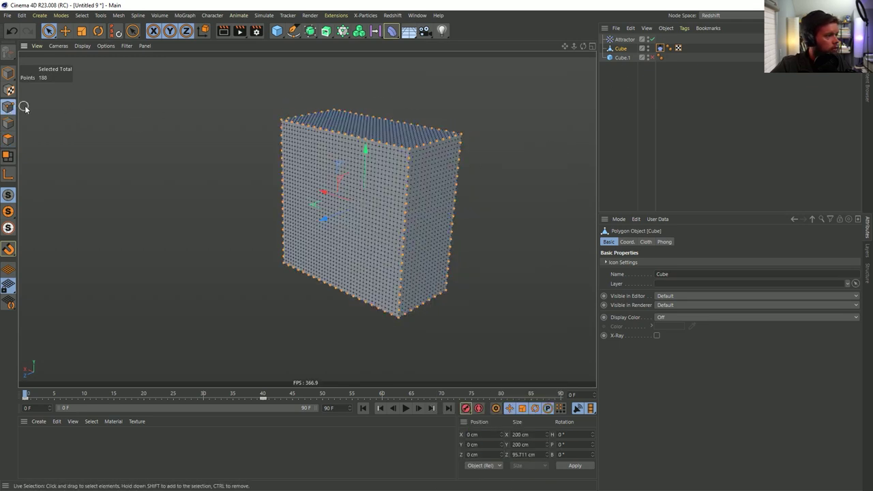
{"action": "left_click", "coordinate": [660, 49]}
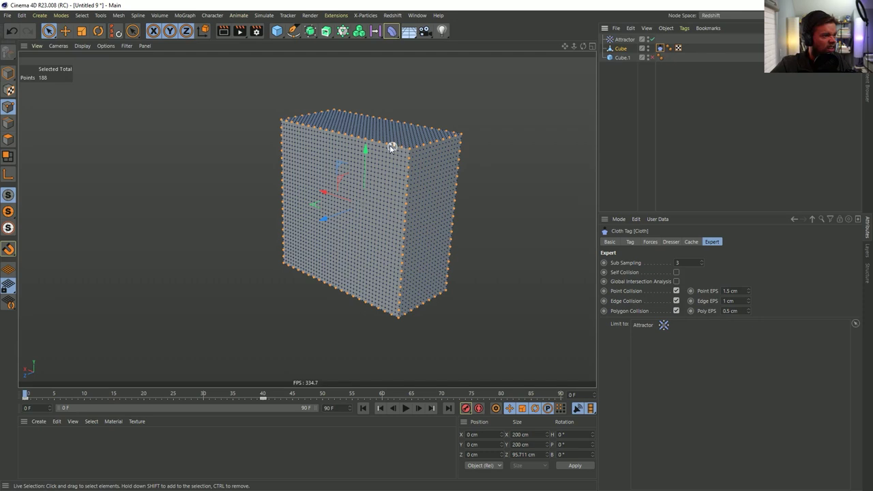
{"action": "middle_click_drag", "start_coordinate": [441, 193], "coordinate": [413, 207], "text": "alt"}
{"action": "left_click", "coordinate": [650, 242]}
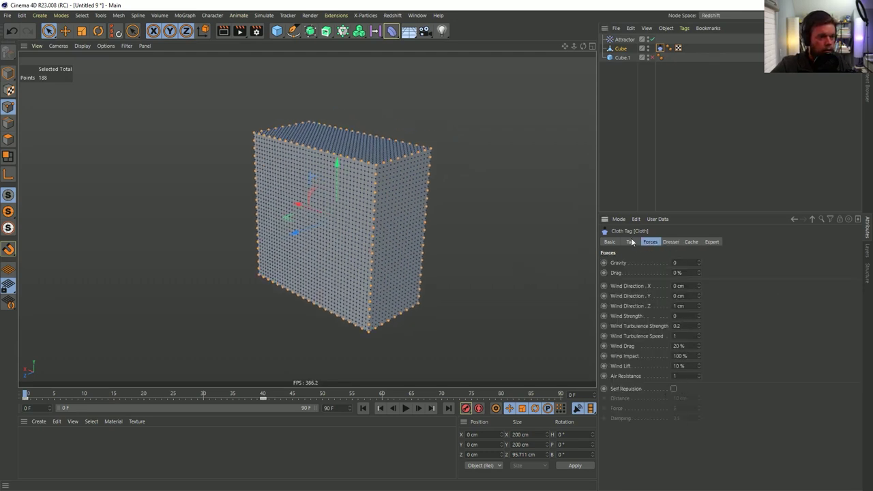
{"action": "left_click", "coordinate": [630, 241]}
{"action": "left_click", "coordinate": [671, 243]}
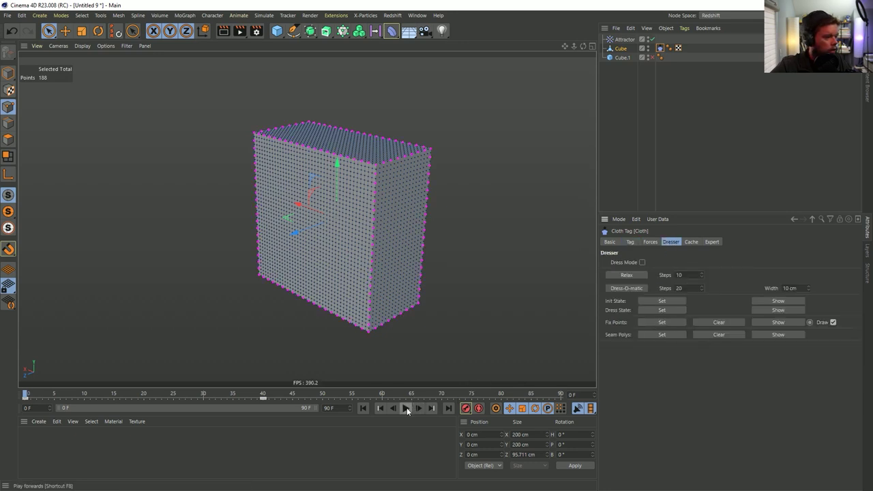
Set the cloth Size key at frame 40 to 125% and play the simulation to check the wrinkles
{"action": "left_click", "coordinate": [264, 399]}
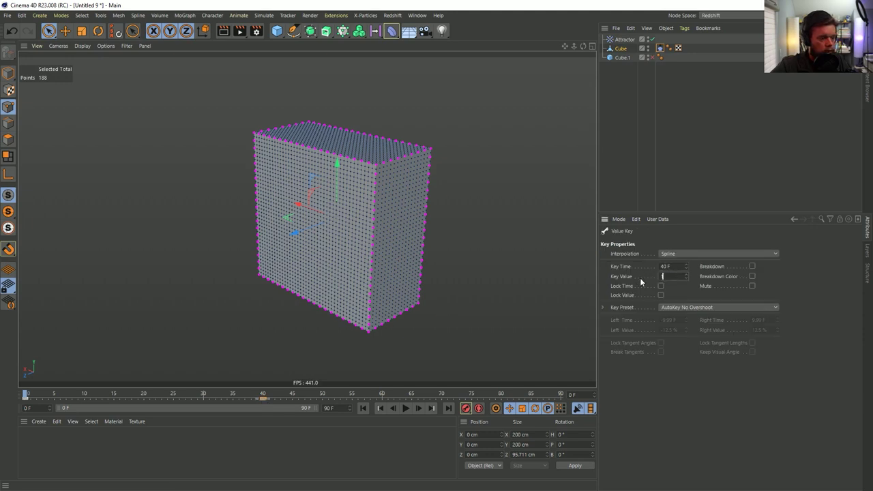
{"action": "left_click", "coordinate": [405, 408]}
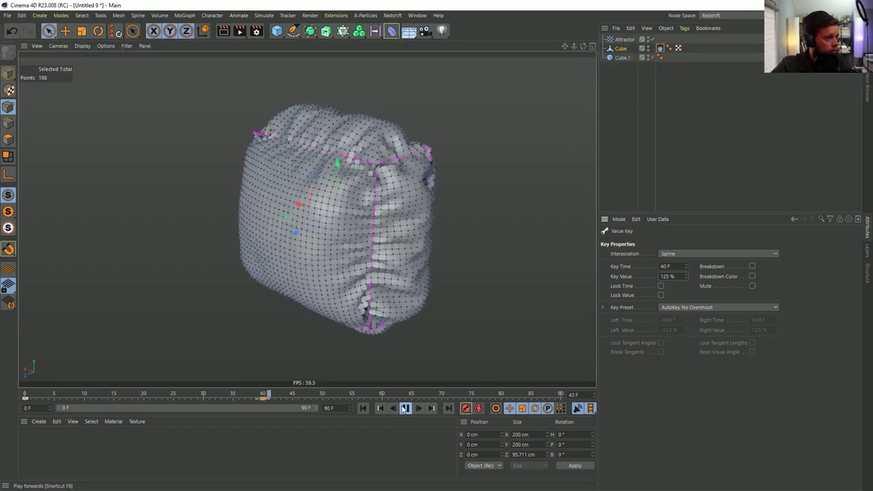
{"action": "left_click", "coordinate": [405, 408]}
{"action": "left_click_drag", "start_coordinate": [252, 218], "coordinate": [345, 220], "text": "alt"}
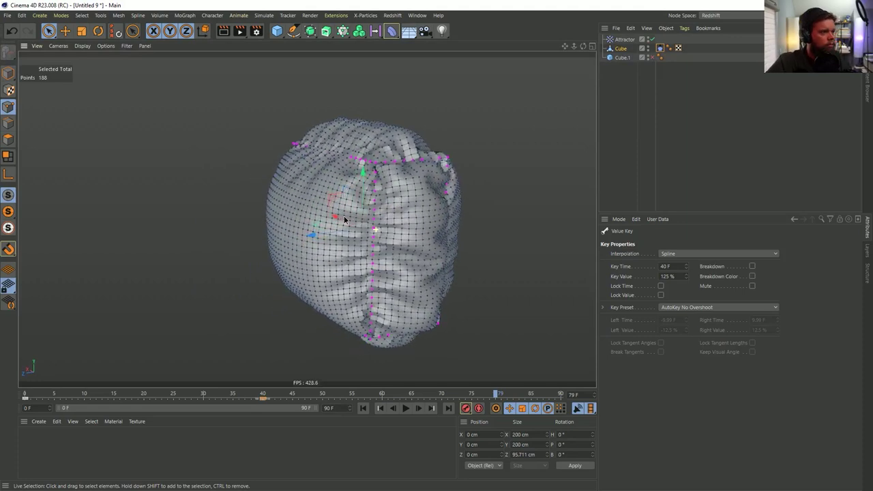
Add a second cube around the cloth, scaled to about 246 cm with its Z size reduced to about 184 cm
{"action": "left_click", "coordinate": [277, 31]}
{"action": "key", "text": "t"}
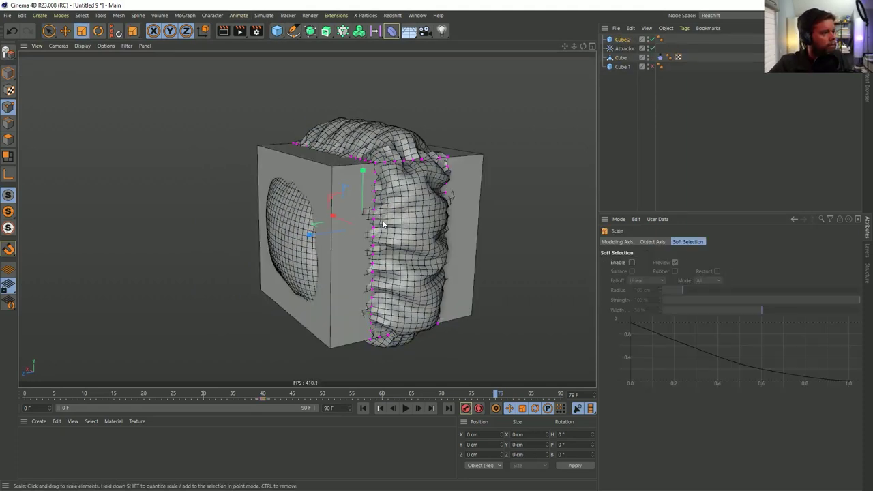
{"action": "left_click_drag", "start_coordinate": [416, 199], "coordinate": [499, 190]}
{"action": "key", "text": "e"}
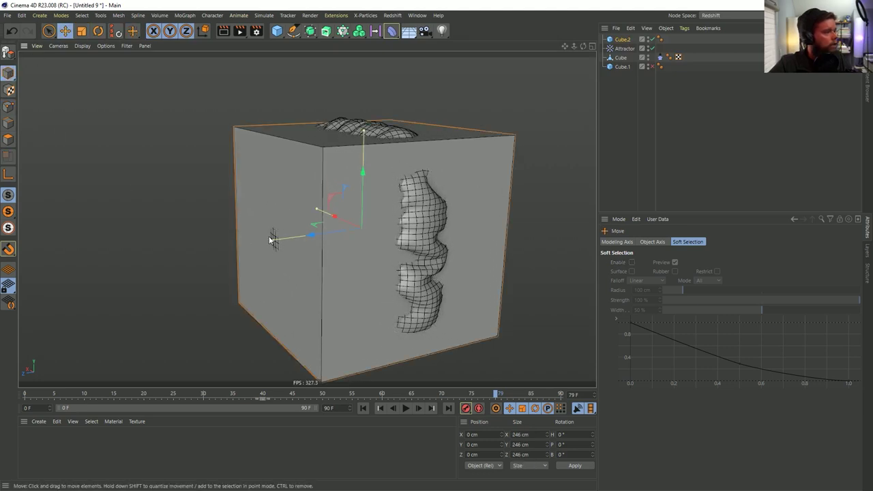
{"action": "left_click_drag", "start_coordinate": [272, 242], "coordinate": [298, 241]}
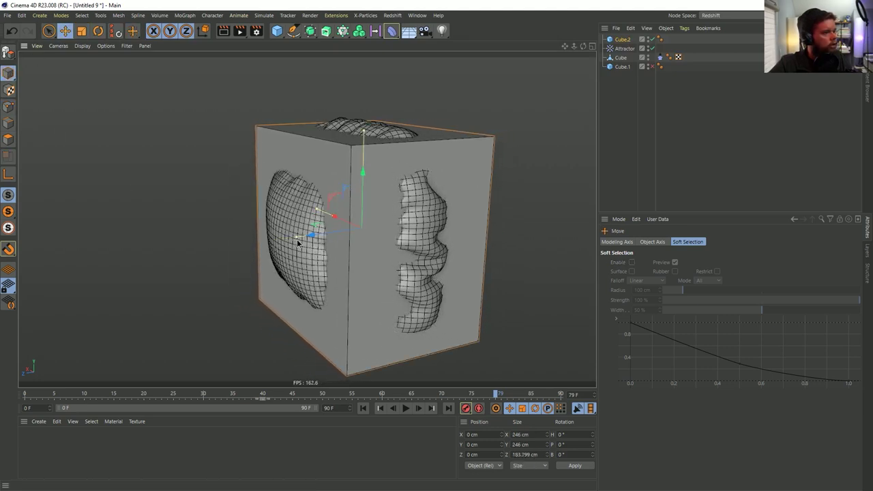
Add a Cloth Collider tag to the new surrounding cube
{"action": "right_click", "coordinate": [626, 40]}
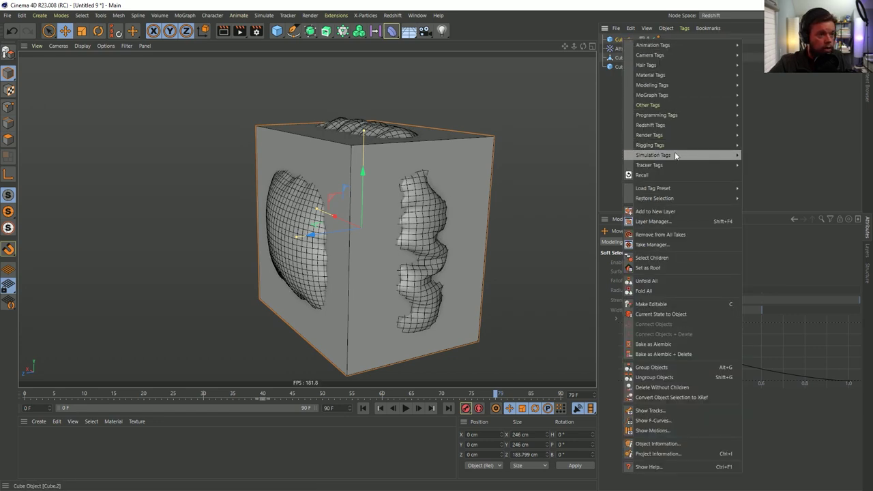
{"action": "mouse_move", "coordinate": [675, 156]}
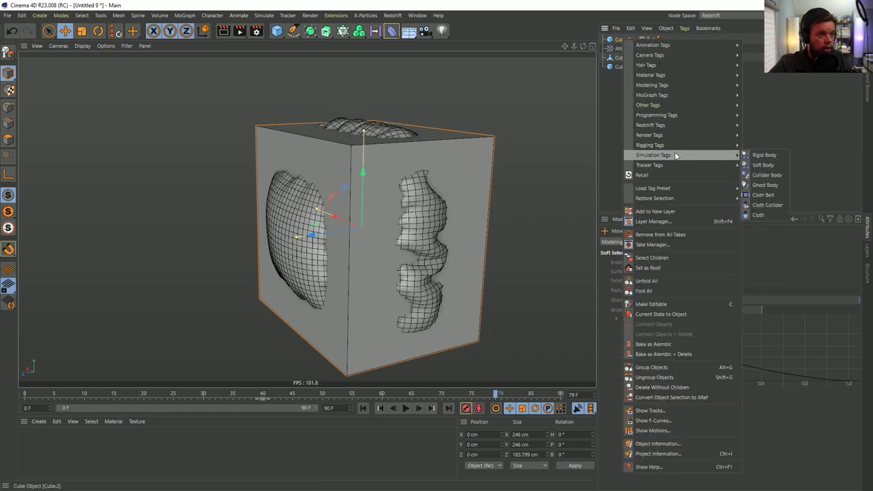
{"action": "left_click", "coordinate": [767, 204]}
{"action": "left_click", "coordinate": [648, 40]}
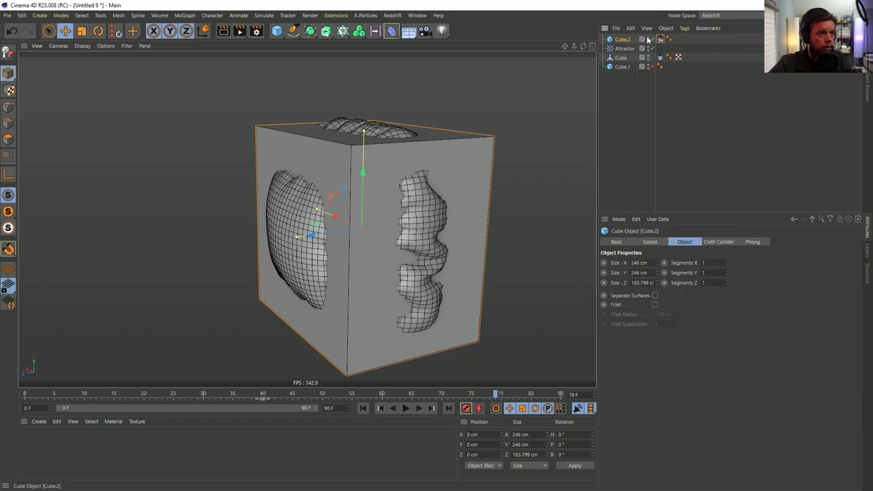
Hide the surrounding cube and play the simulation from the start to inspect the cloth from the other side
{"action": "left_click", "coordinate": [648, 39]}
{"action": "left_click", "coordinate": [364, 409]}
{"action": "left_click", "coordinate": [406, 408]}
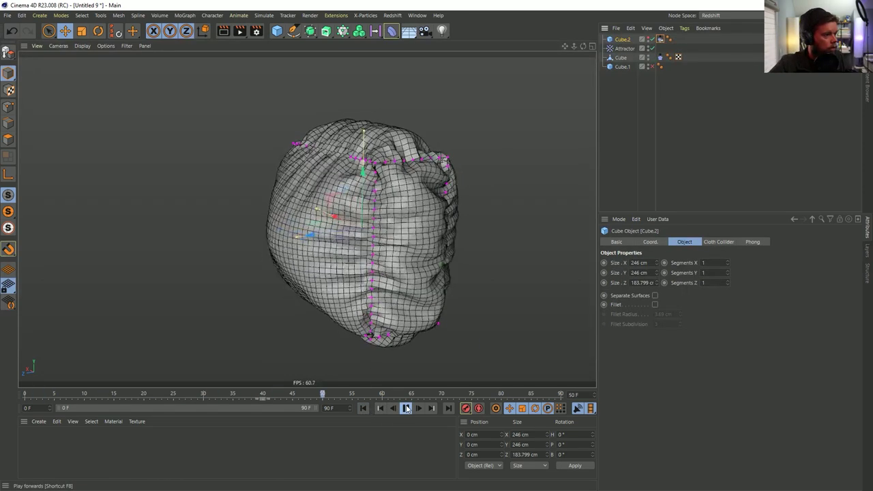
{"action": "left_click", "coordinate": [406, 408]}
{"action": "left_click_drag", "start_coordinate": [341, 205], "coordinate": [522, 250], "text": "alt"}
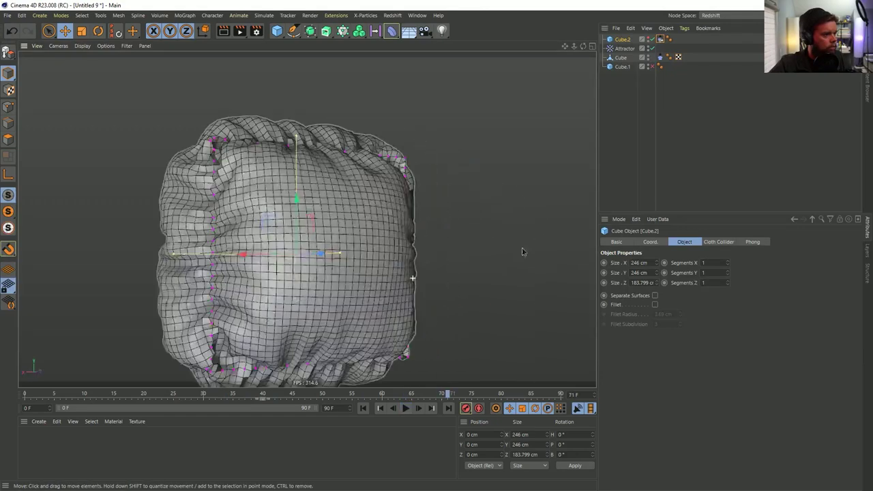
Show the surrounding cube, convert it to an editable polygon object, and replay the simulation from the start
{"action": "left_click", "coordinate": [648, 40]}
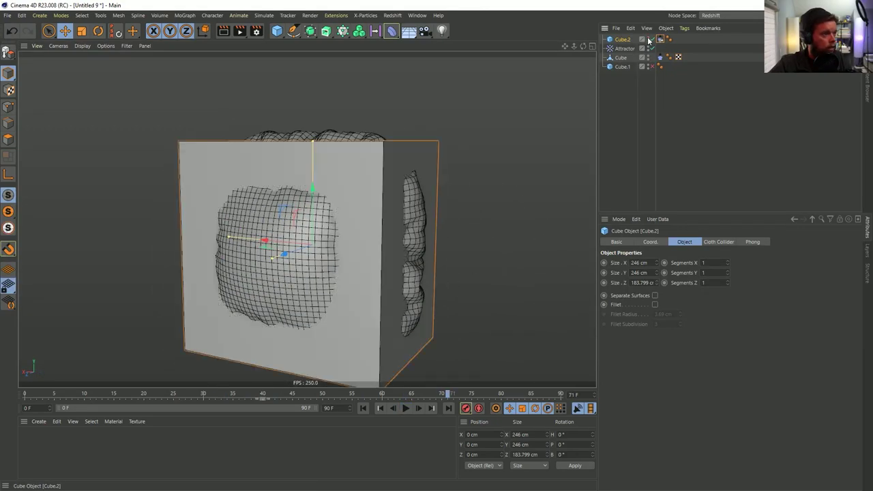
{"action": "key", "text": "c"}
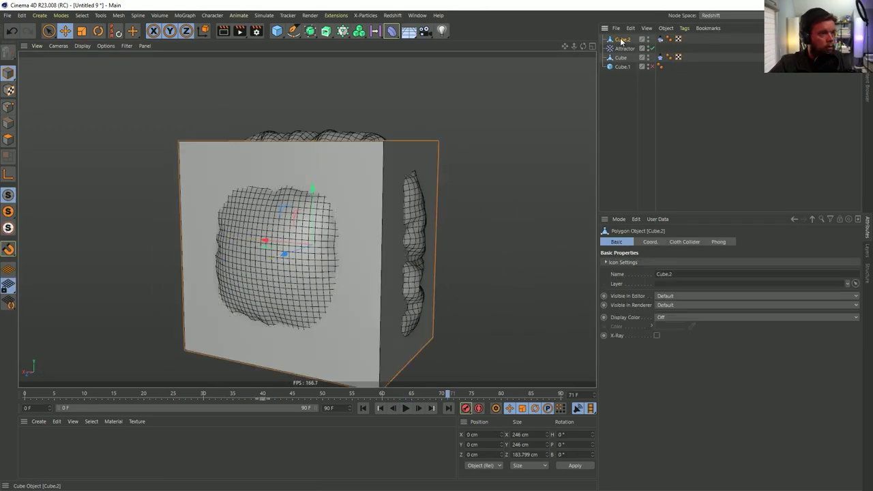
{"action": "left_click", "coordinate": [363, 408]}
{"action": "left_click", "coordinate": [405, 408]}
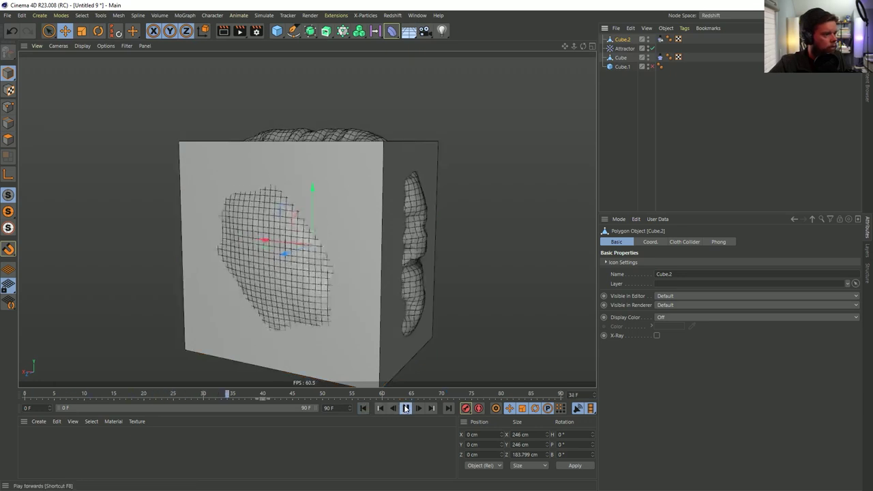
{"action": "key", "text": "F8"}
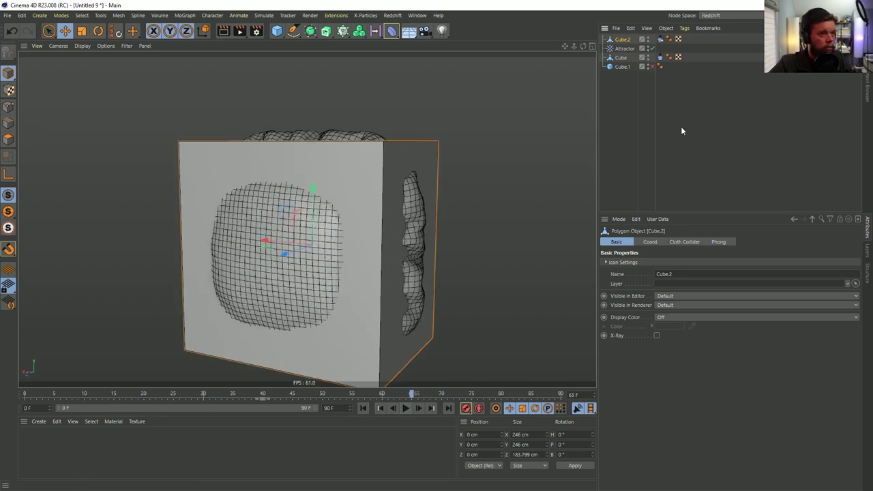
Rewind, subdivide all the polygons of the surrounding collider cube once, and play the simulation to test the collision
{"action": "left_click", "coordinate": [660, 40]}
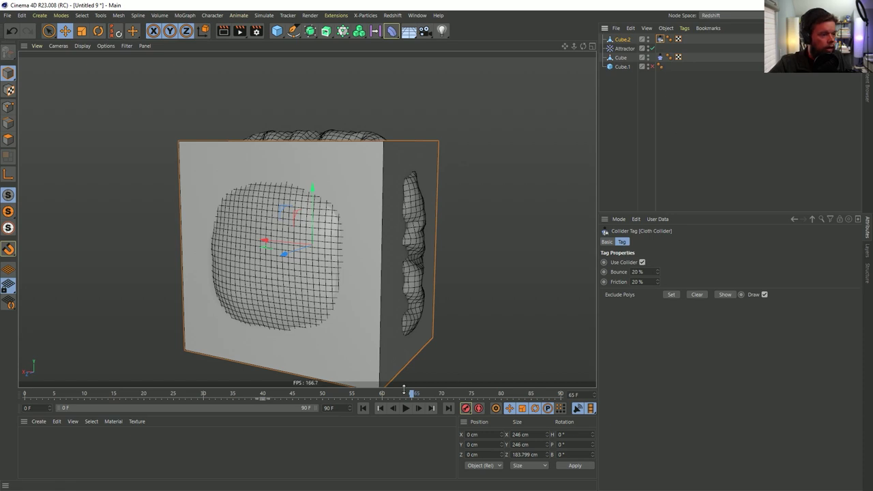
{"action": "left_click", "coordinate": [362, 407]}
{"action": "left_click", "coordinate": [8, 138]}
{"action": "key", "text": "ctrl+a"}
{"action": "left_click_drag", "start_coordinate": [216, 193], "coordinate": [352, 247], "text": "alt"}
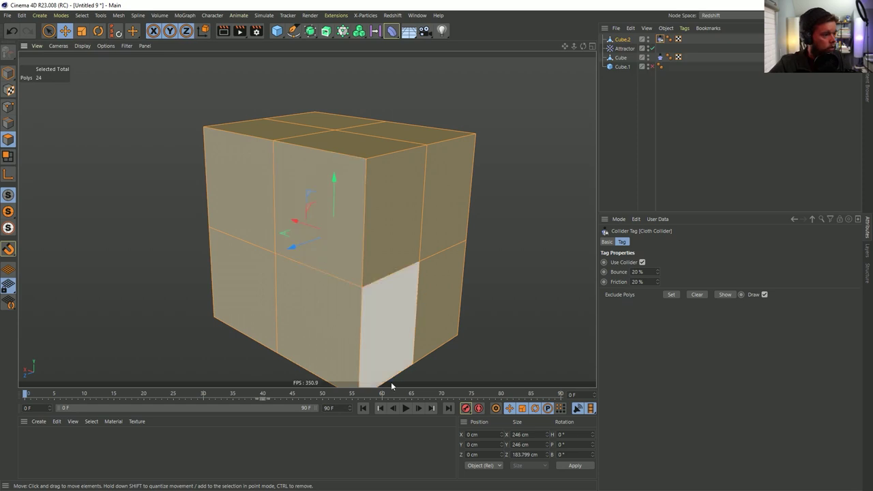
{"action": "left_click", "coordinate": [405, 408]}
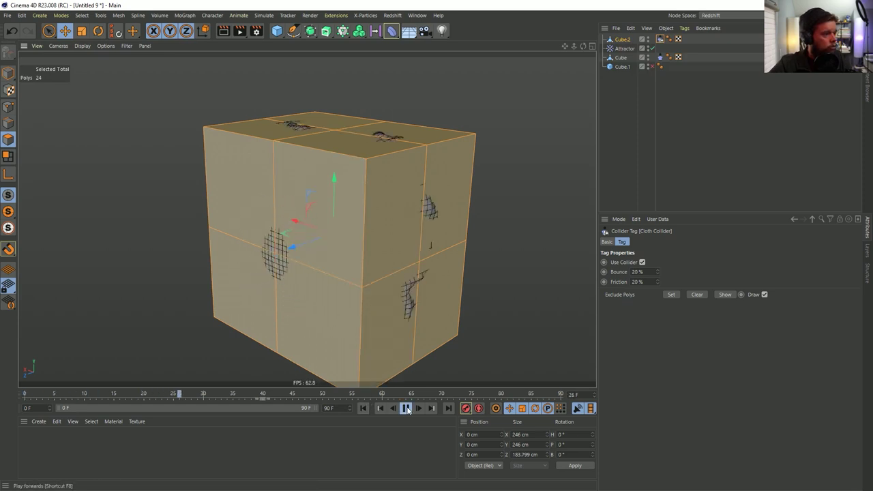
{"action": "left_click", "coordinate": [405, 408]}
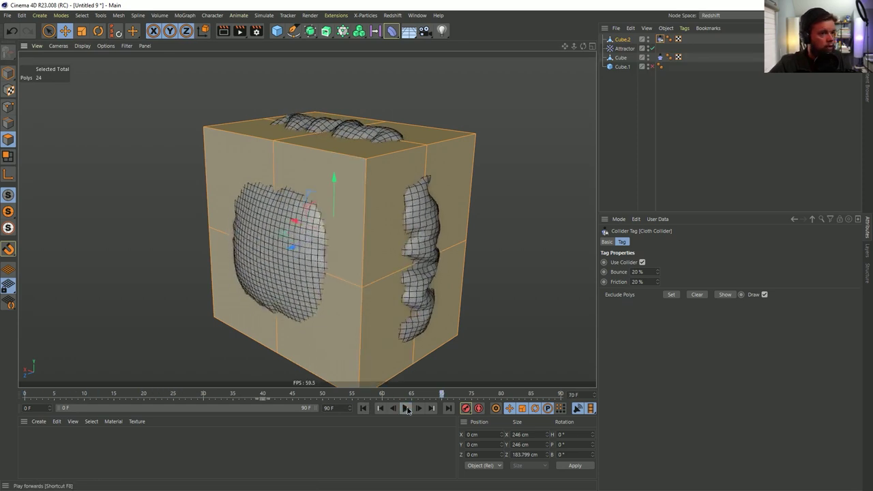
Add Cube.2 to the Cloth tag's Expert limit list beside the Attractor and play the simulation from frame 0
{"action": "left_click", "coordinate": [661, 58]}
{"action": "left_click", "coordinate": [364, 408]}
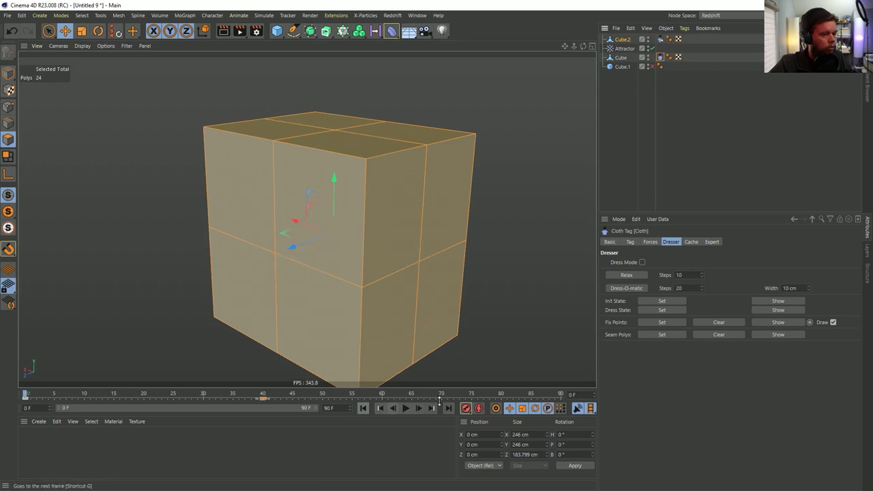
{"action": "left_click", "coordinate": [712, 242]}
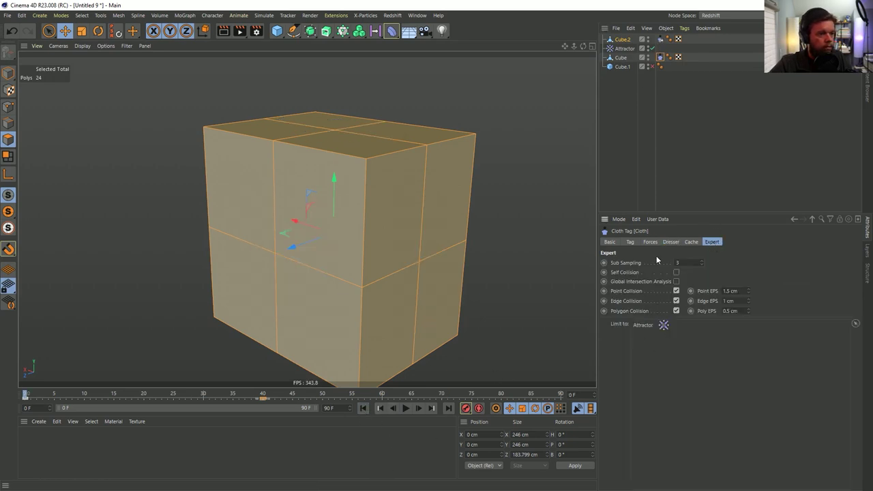
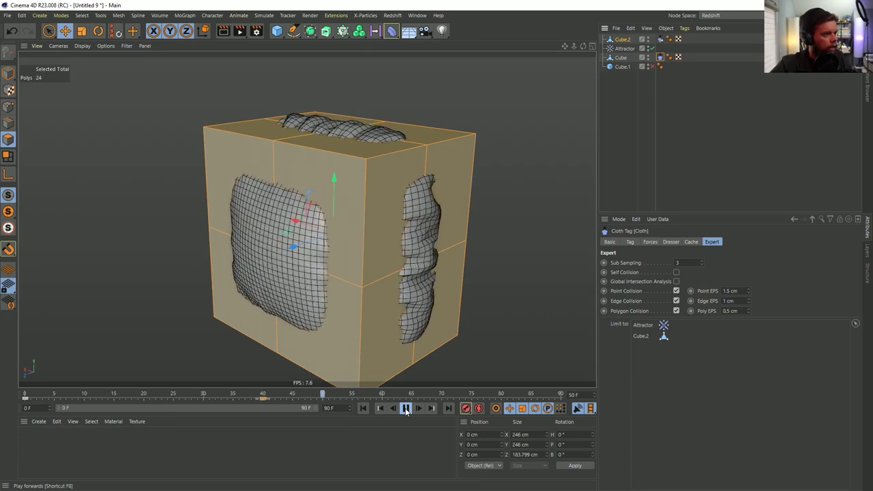
{"action": "left_click", "coordinate": [405, 408]}
Hide the surrounding cube in the viewport and inspect the wrinkles and fixed edges of the inflated cloth from several angles
{"action": "left_click_drag", "start_coordinate": [410, 253], "coordinate": [418, 234], "text": "alt"}
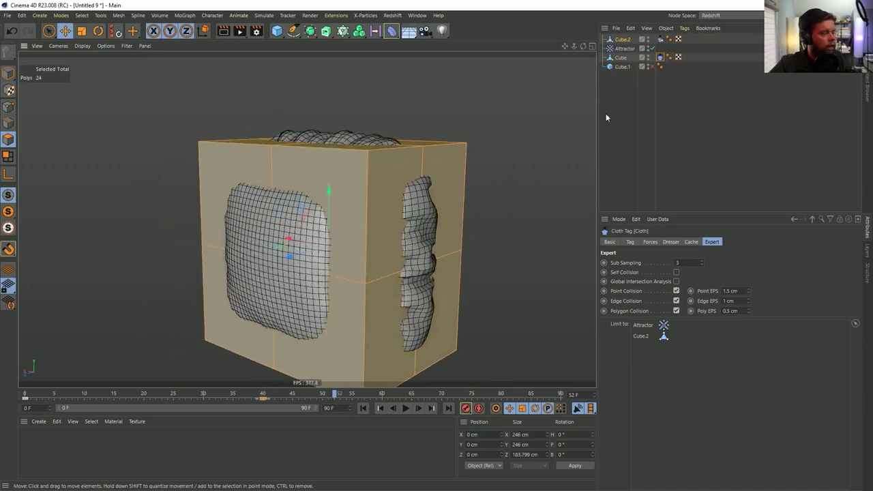
{"action": "left_click", "coordinate": [648, 38]}
{"action": "left_click_drag", "start_coordinate": [318, 279], "coordinate": [297, 274], "text": "alt"}
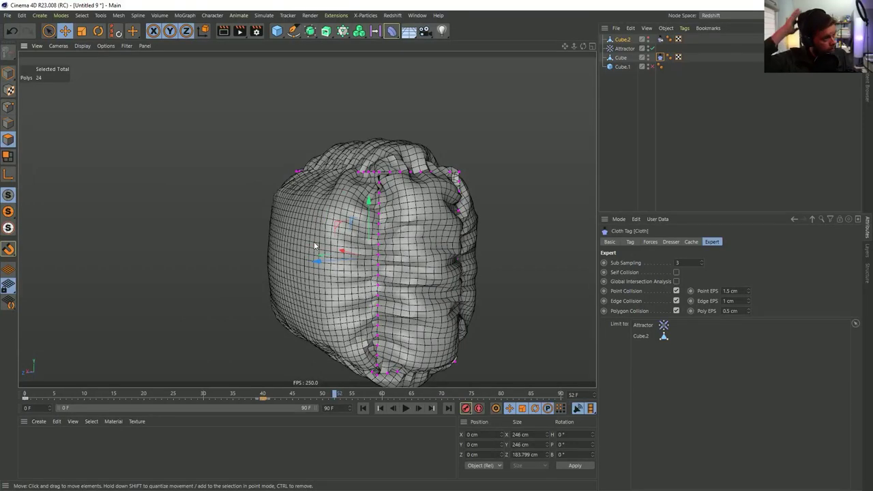
{"action": "left_click_drag", "start_coordinate": [314, 241], "coordinate": [321, 222], "text": "alt"}
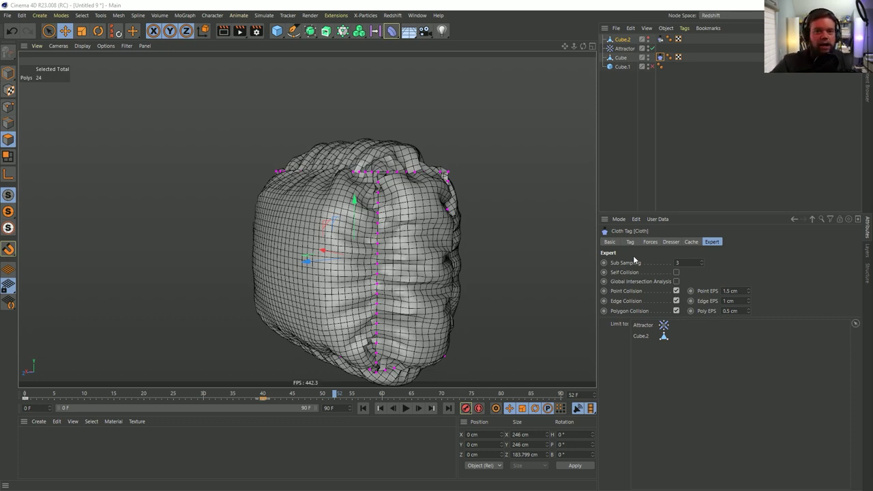
{"action": "left_click_drag", "start_coordinate": [503, 245], "coordinate": [339, 243], "text": "alt"}
{"action": "left_click_drag", "start_coordinate": [403, 167], "coordinate": [354, 269], "text": "alt"}
{"action": "left_click_drag", "start_coordinate": [294, 226], "coordinate": [341, 246], "text": "alt"}
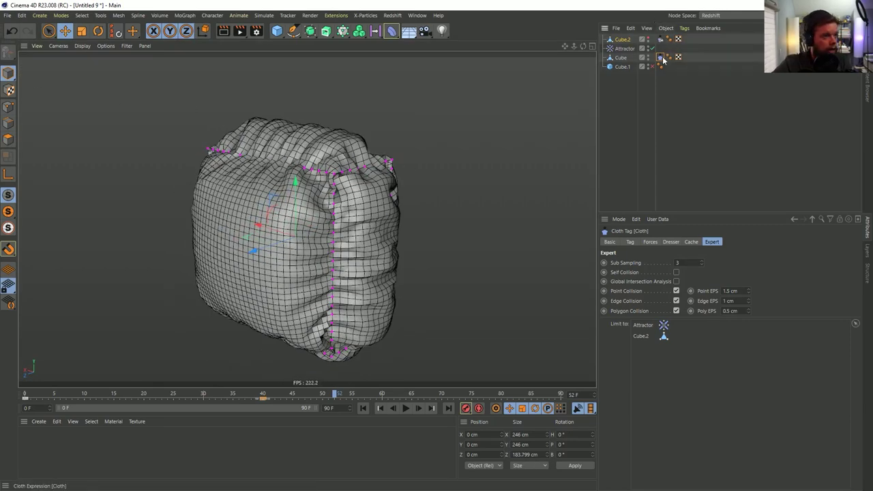
Remove the Cloth tag from the simulated Cube object
{"action": "key", "text": "Delete"}
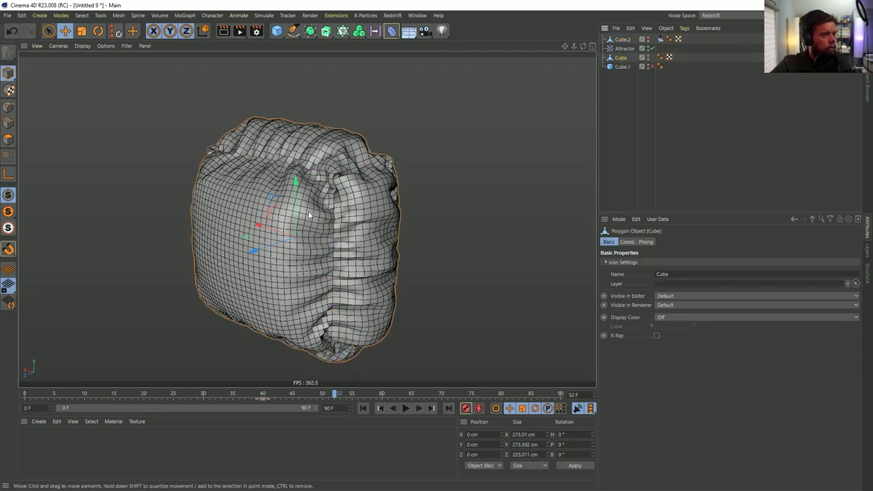
{"action": "left_click_drag", "start_coordinate": [320, 240], "coordinate": [389, 260], "text": "alt"}
{"action": "left_click", "coordinate": [277, 30]}
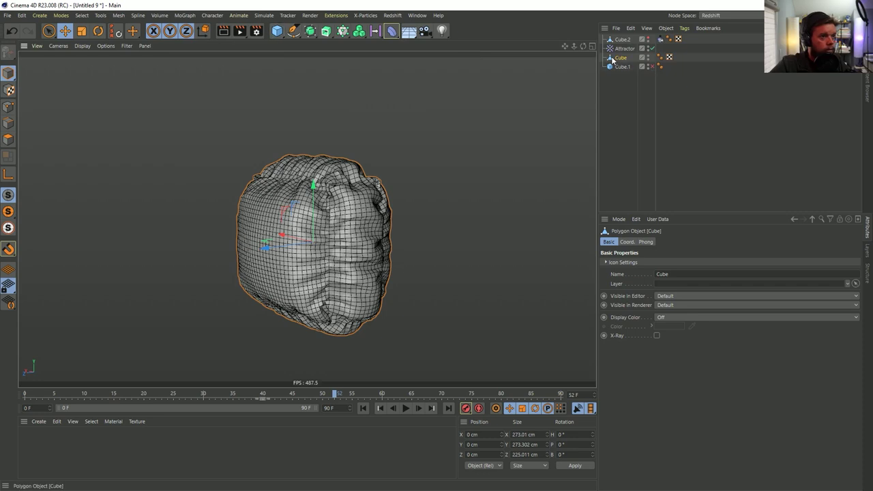
Delete the leftover Cube.2, Attractor and Cube.1 objects, keeping only the inflated Cube
{"action": "left_click", "coordinate": [624, 40]}
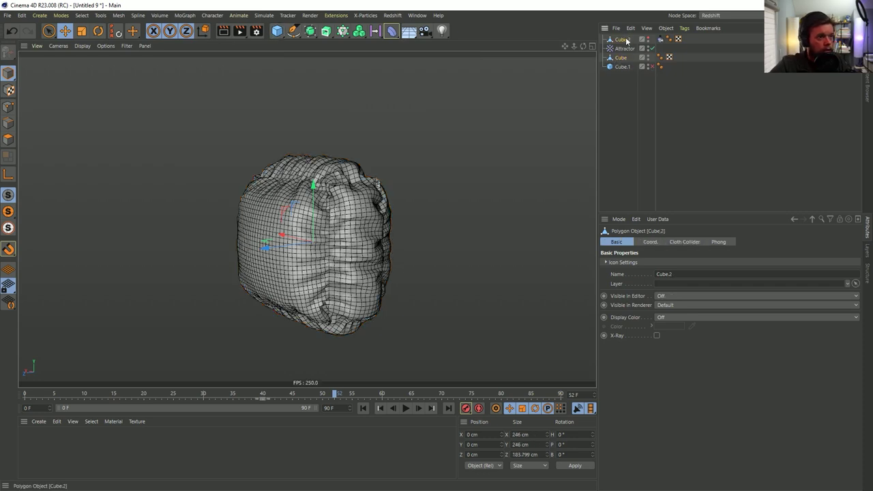
{"action": "key", "text": "Delete"}
{"action": "left_click", "coordinate": [625, 40]}
{"action": "key", "text": "Delete"}
{"action": "left_click", "coordinate": [623, 48]}
{"action": "key", "text": "Delete"}
Duplicate the inflated Cube object in place
{"action": "left_click", "coordinate": [624, 40]}
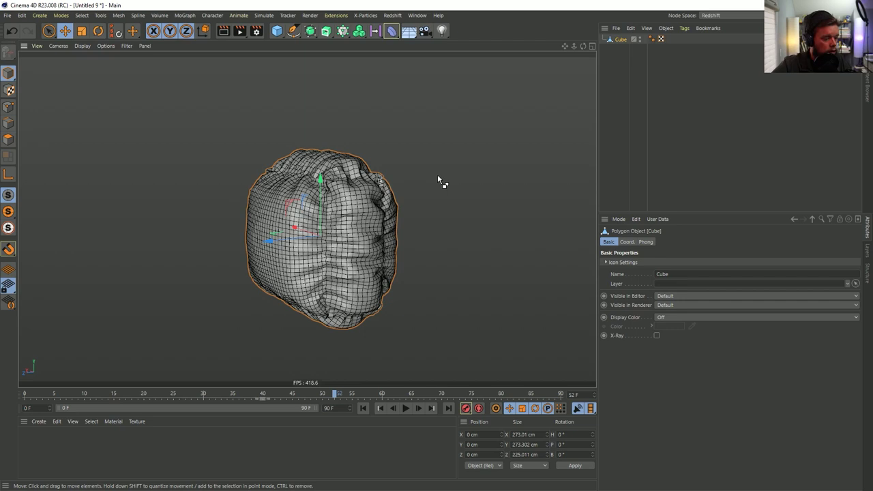
{"action": "key", "text": "ctrl+c"}
{"action": "key", "text": "ctrl+v"}
Rotate the Cube.1 copy to a pitch of 90° and scale it up to about 1143 × 1144 × 942 cm
{"action": "key", "text": "r"}
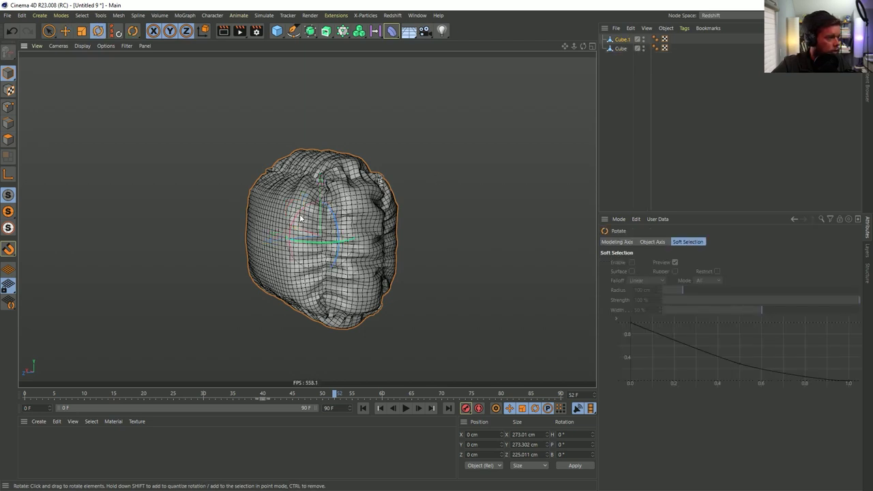
{"action": "left_click_drag", "start_coordinate": [328, 197], "coordinate": [757, 236]}
{"action": "key", "text": "t"}
Move the enlarged Cube.1 down to about Y -618 cm so that the small Cube sits on top of it
{"action": "key", "text": "e"}
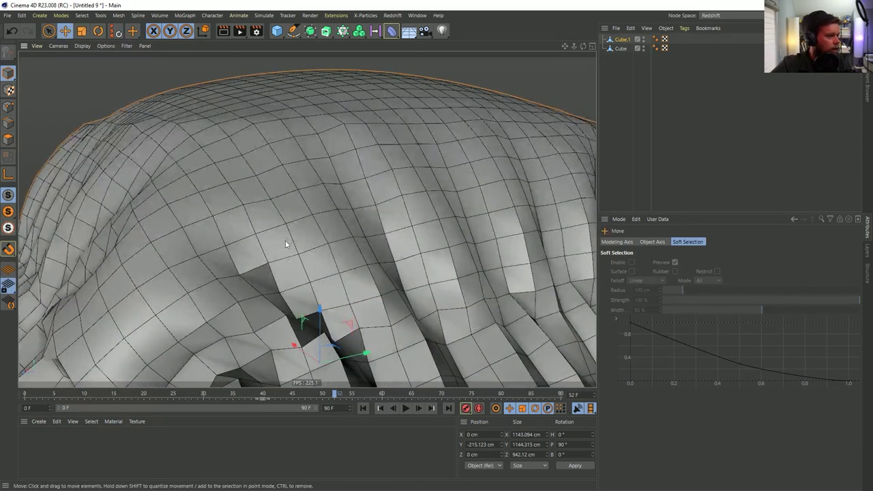
{"action": "left_click_drag", "start_coordinate": [318, 308], "coordinate": [321, 386]}
{"action": "left_click_drag", "start_coordinate": [378, 309], "coordinate": [279, 207], "text": "alt"}
{"action": "scroll", "coordinate": [293, 225], "scroll_direction": "down", "scroll_amount": 3}
{"action": "mouse_move", "coordinate": [307, 240]}
{"action": "left_mouse_down", "text": "alt"}
{"action": "mouse_move", "coordinate": [218, 236]}
{"action": "mouse_move", "coordinate": [308, 252]}
{"action": "left_mouse_up", "text": "alt"}
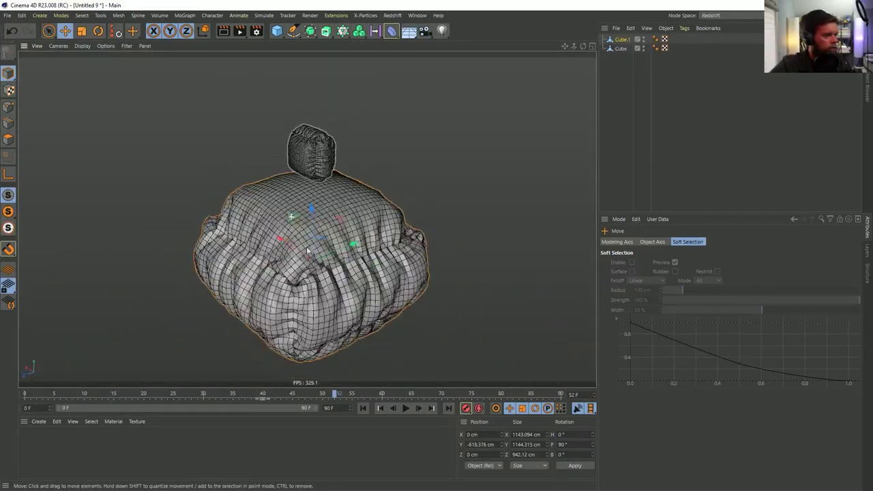
{"action": "left_click_drag", "start_coordinate": [369, 214], "coordinate": [357, 198], "text": "alt"}
{"action": "left_click_drag", "start_coordinate": [336, 162], "coordinate": [335, 195], "text": "alt"}
{"action": "scroll", "coordinate": [336, 198], "scroll_direction": "up", "scroll_amount": 4}
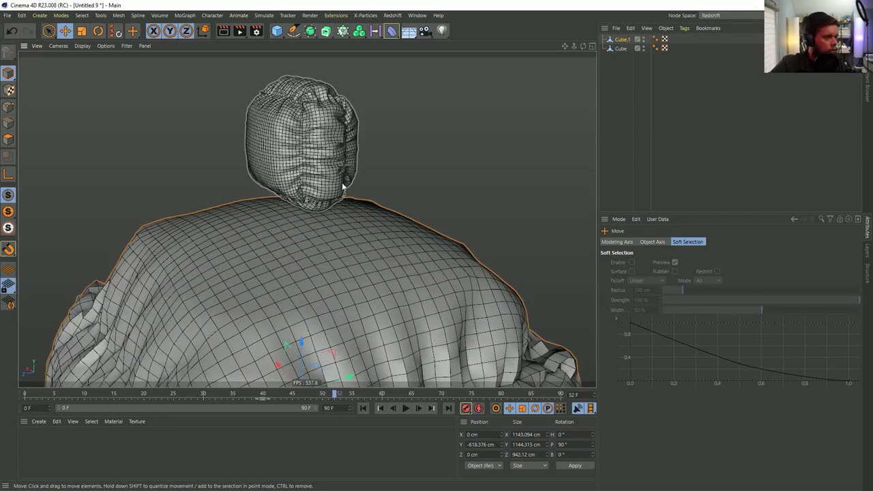
{"action": "scroll", "coordinate": [376, 253], "scroll_direction": "down", "scroll_amount": 3}
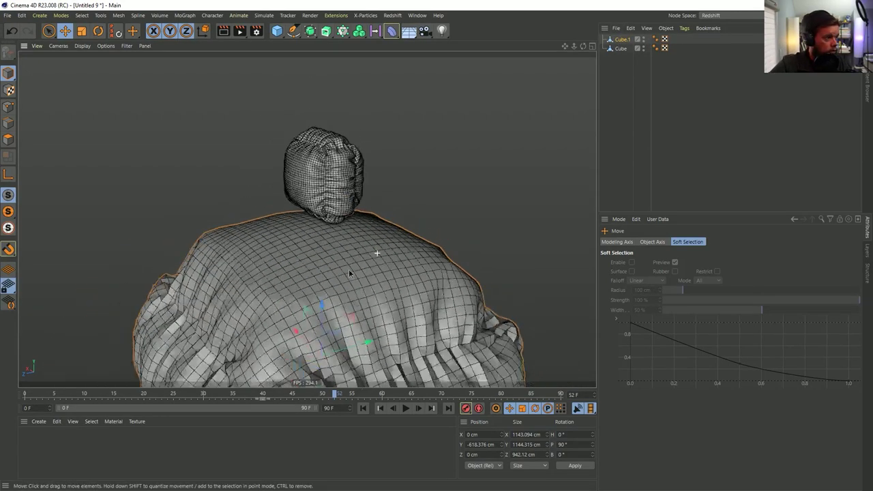
{"action": "scroll", "coordinate": [348, 269], "scroll_direction": "down", "scroll_amount": 3}
{"action": "left_click_drag", "start_coordinate": [348, 270], "coordinate": [410, 239], "text": "alt"}
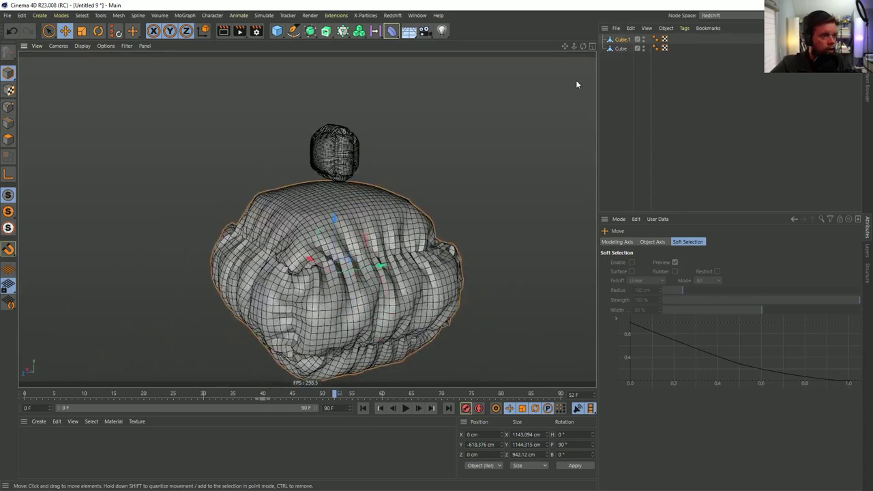
Duplicate the small Cube as Cube.2 and hide the enlarged Cube.1 in the viewport
{"action": "left_click", "coordinate": [622, 39]}
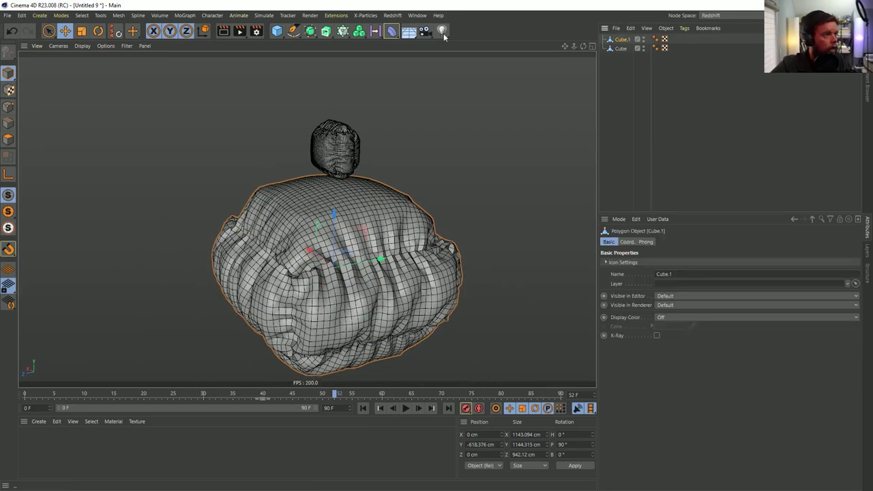
{"action": "left_click", "coordinate": [621, 48]}
{"action": "scroll", "coordinate": [370, 200], "scroll_direction": "up", "scroll_amount": 1}
{"action": "scroll", "coordinate": [417, 186], "scroll_direction": "up", "scroll_amount": 1}
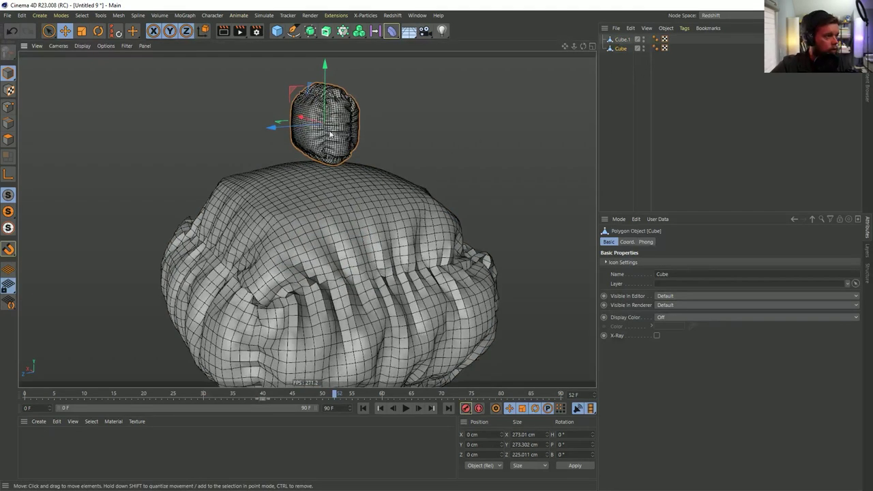
{"action": "middle_click_drag", "start_coordinate": [348, 141], "coordinate": [343, 202], "text": "alt"}
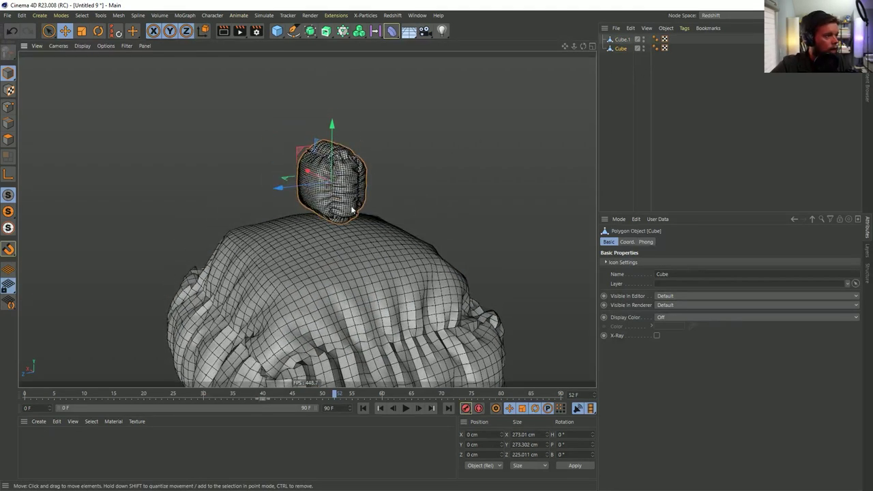
{"action": "scroll", "coordinate": [369, 194], "scroll_direction": "up", "scroll_amount": 3}
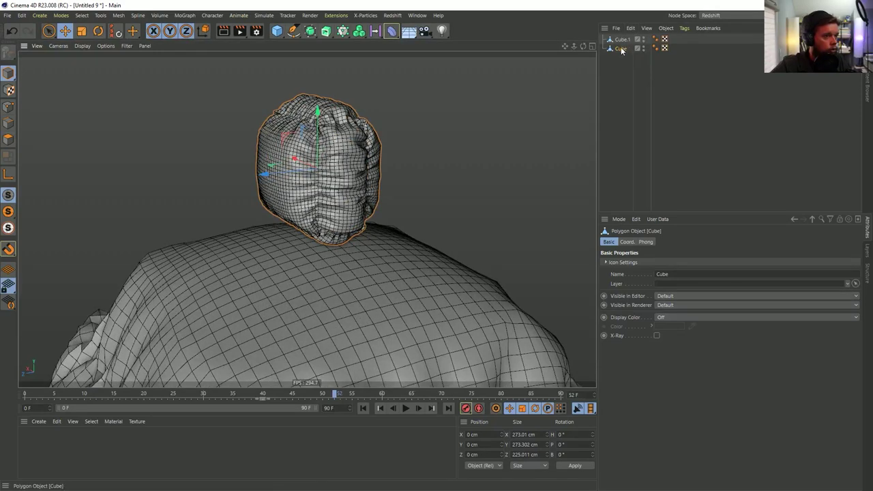
{"action": "left_click_drag", "start_coordinate": [622, 50], "coordinate": [619, 40], "text": "ctrl"}
{"action": "left_click", "coordinate": [643, 48]}
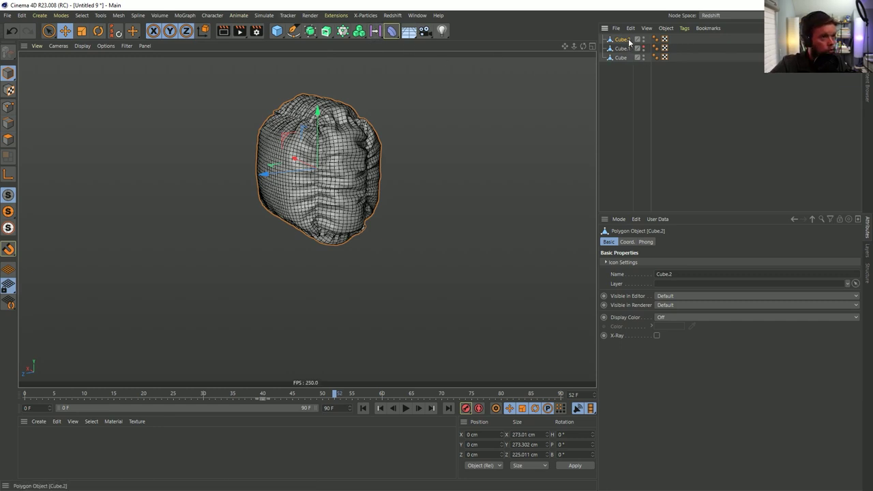
Place Cube.2 inside a Volume Builder and nest that builder in a Volume Mesher
{"action": "left_click", "coordinate": [359, 30]}
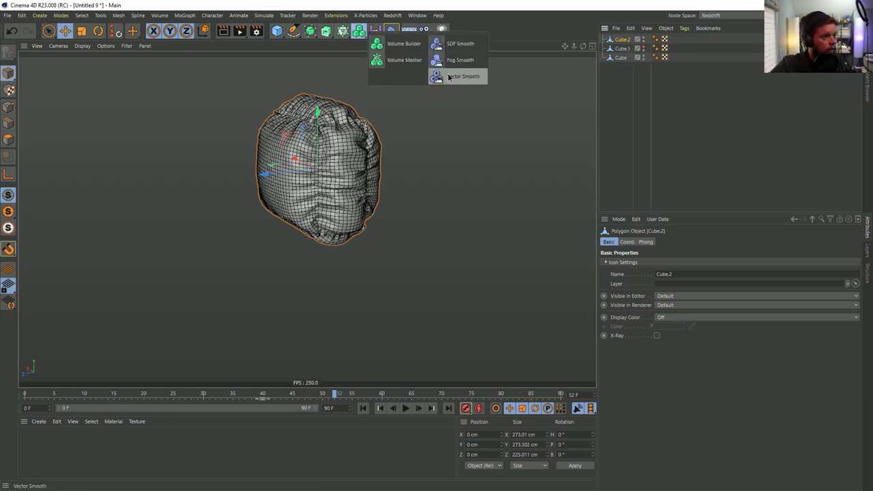
{"action": "left_click", "coordinate": [403, 44], "text": "alt"}
{"action": "left_click", "coordinate": [359, 31]}
{"action": "left_click", "coordinate": [408, 61], "text": "alt"}
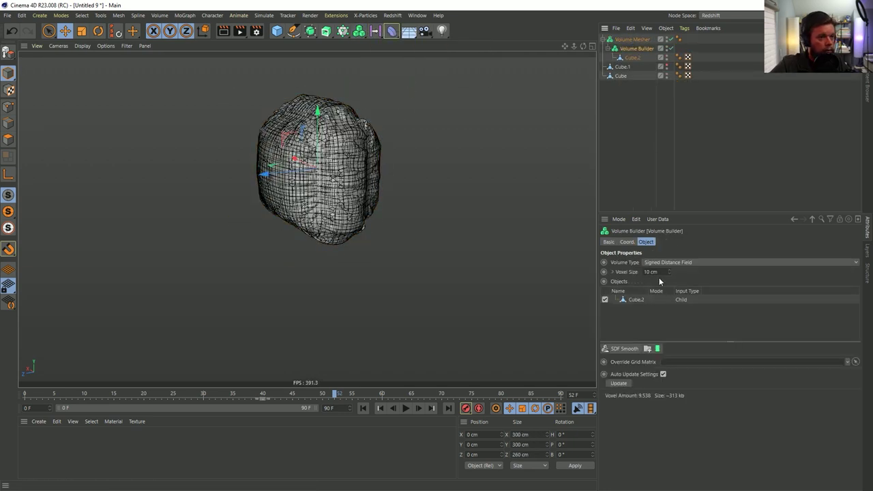
Add an SDF Dilate and Erode filter to the Volume Builder and convert the Volume Mesher into an editable polygon object
{"action": "left_click", "coordinate": [633, 349]}
{"action": "left_click", "coordinate": [630, 370]}
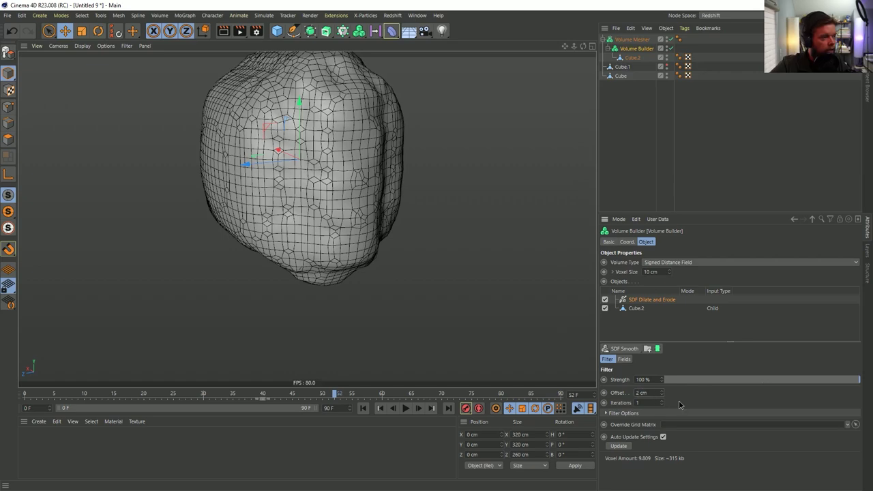
{"action": "left_click_drag", "start_coordinate": [399, 206], "coordinate": [349, 205], "text": "alt"}
{"action": "left_click", "coordinate": [632, 39]}
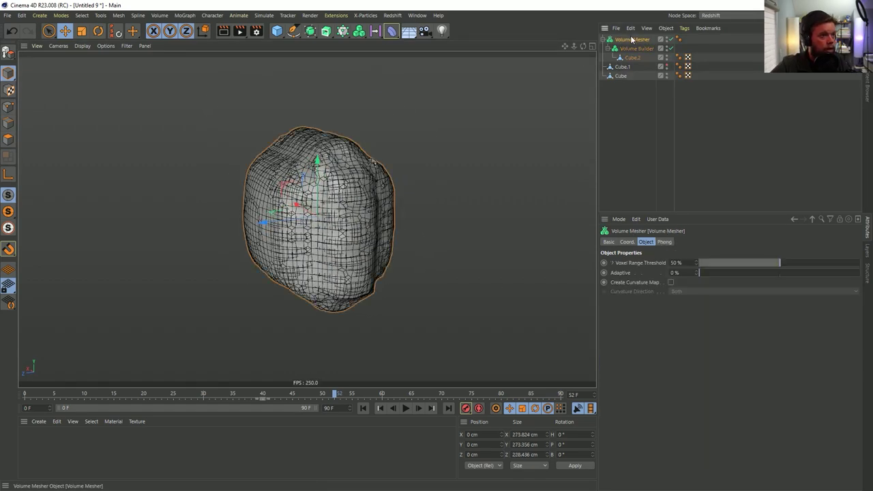
{"action": "key", "text": "c"}
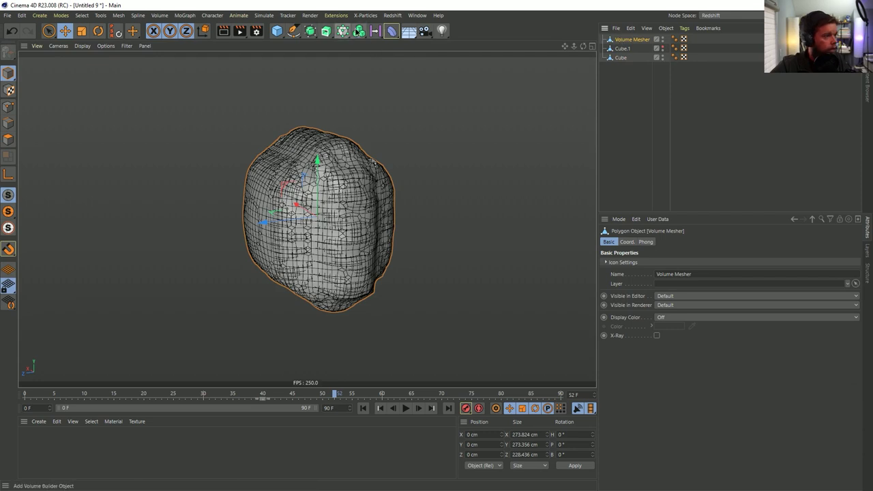
Put the converted Volume Mesher mesh under a Remesh generator and hide the original Cube
{"action": "left_click", "coordinate": [357, 37]}
{"action": "left_click", "coordinate": [343, 30]}
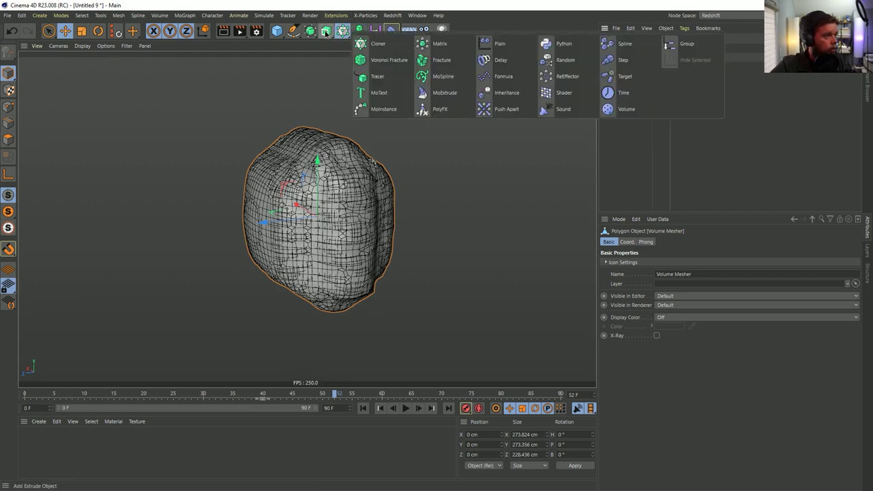
{"action": "left_click", "coordinate": [310, 30]}
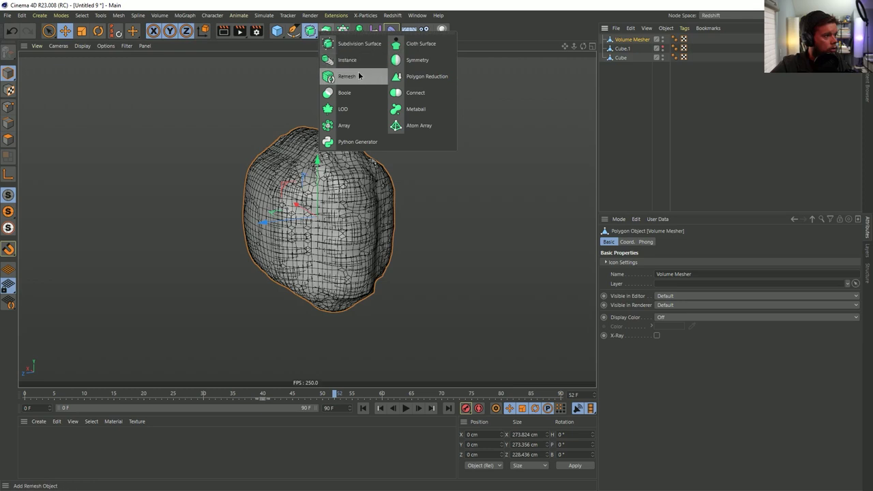
{"action": "left_click", "coordinate": [356, 80], "text": "alt"}
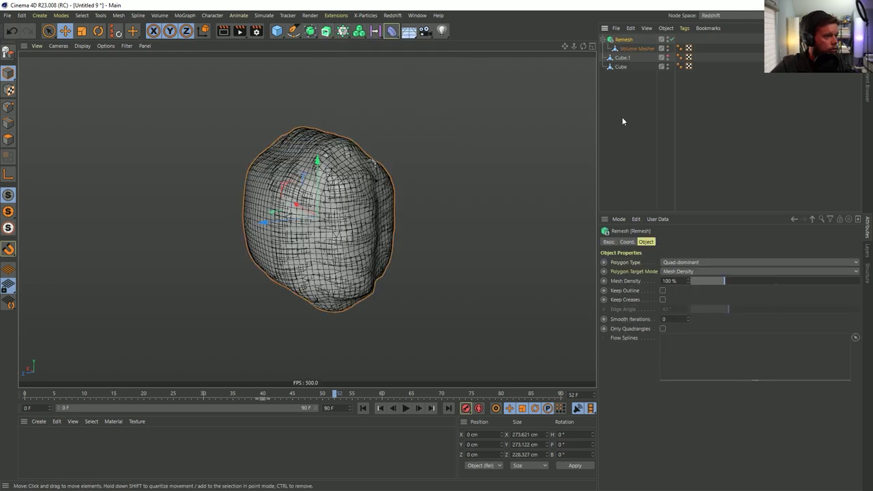
{"action": "left_click", "coordinate": [620, 186]}
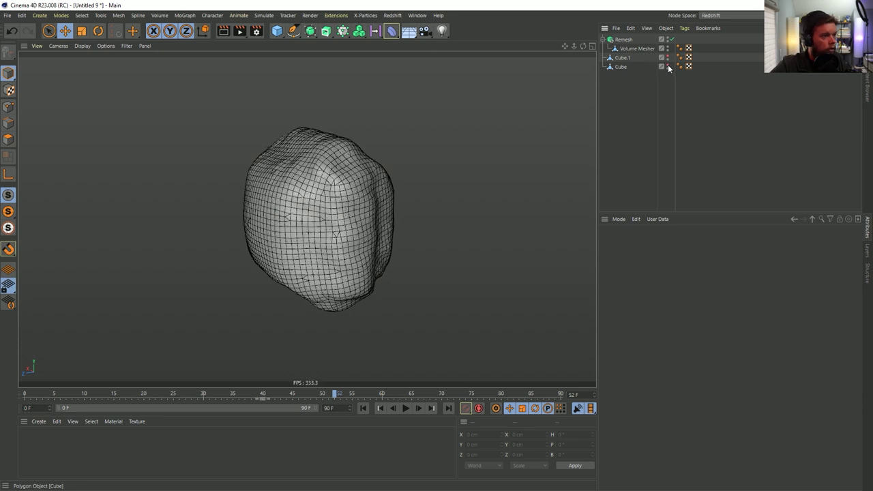
{"action": "left_click_drag", "start_coordinate": [407, 201], "coordinate": [368, 205], "text": "alt"}
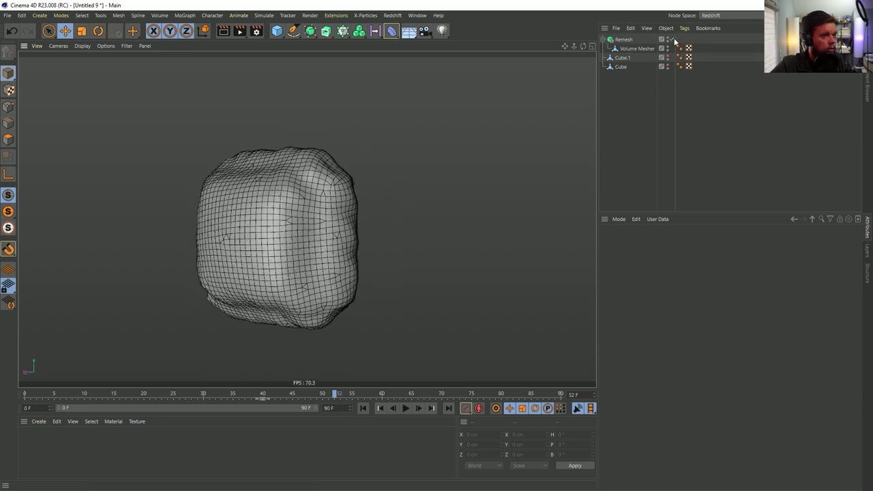
Set the Remesh generator's Mesh Density to 4% and convert it into an editable polygon object
{"action": "left_click", "coordinate": [672, 41]}
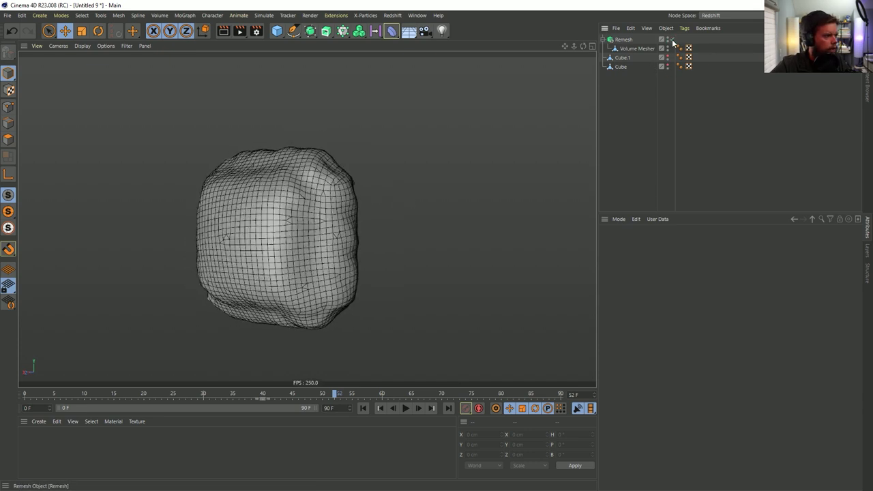
{"action": "left_click", "coordinate": [638, 40]}
{"action": "left_click_drag", "start_coordinate": [722, 280], "coordinate": [691, 283]}
{"action": "left_click_drag", "start_coordinate": [361, 204], "coordinate": [203, 218], "text": "alt"}
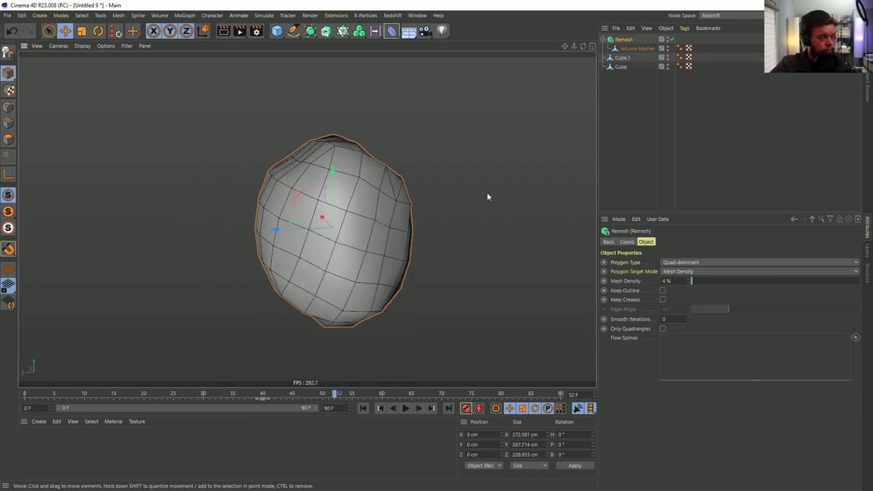
{"action": "mouse_move", "coordinate": [352, 221]}
{"action": "left_mouse_down", "text": "alt"}
{"action": "mouse_move", "coordinate": [392, 133]}
{"action": "mouse_move", "coordinate": [355, 214]}
{"action": "left_mouse_up", "text": "alt"}
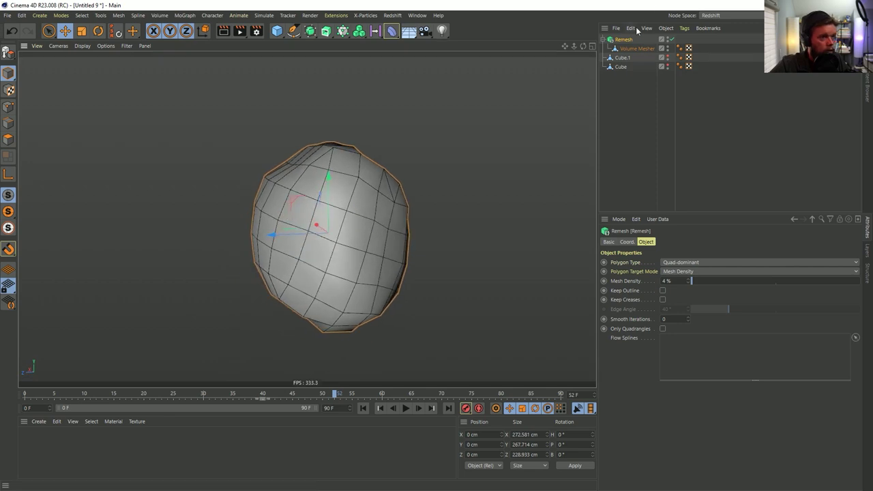
{"action": "key", "text": "c"}
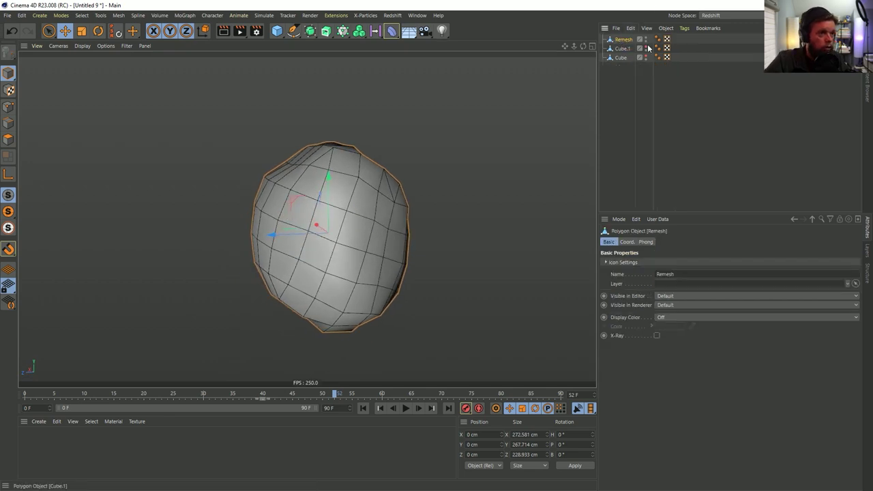
Make the enlarged Cube.1 visible again beneath the low-poly Remesh object
{"action": "left_click", "coordinate": [646, 47]}
{"action": "left_click", "coordinate": [645, 47]}
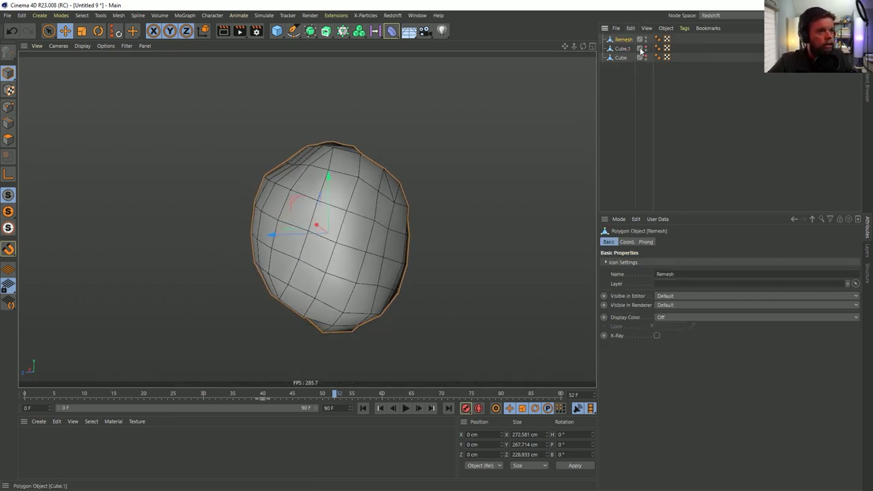
{"action": "left_click", "coordinate": [645, 47]}
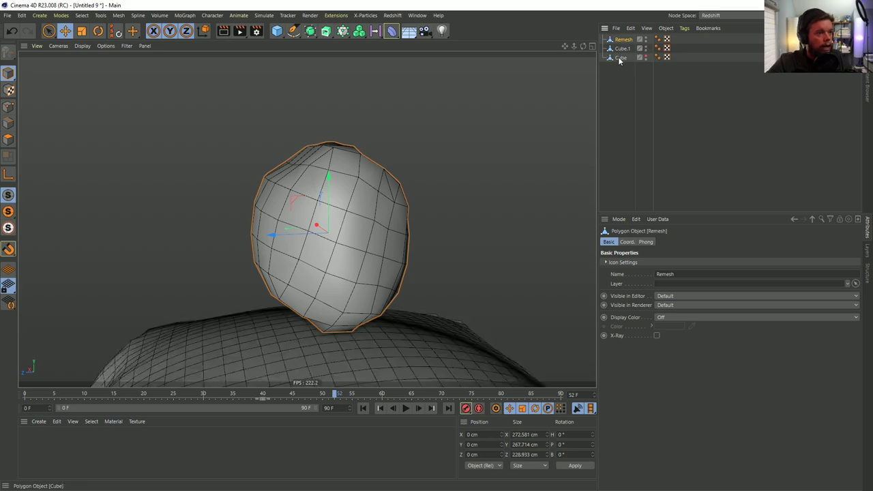
{"action": "left_click_drag", "start_coordinate": [415, 296], "coordinate": [381, 253], "text": "alt"}
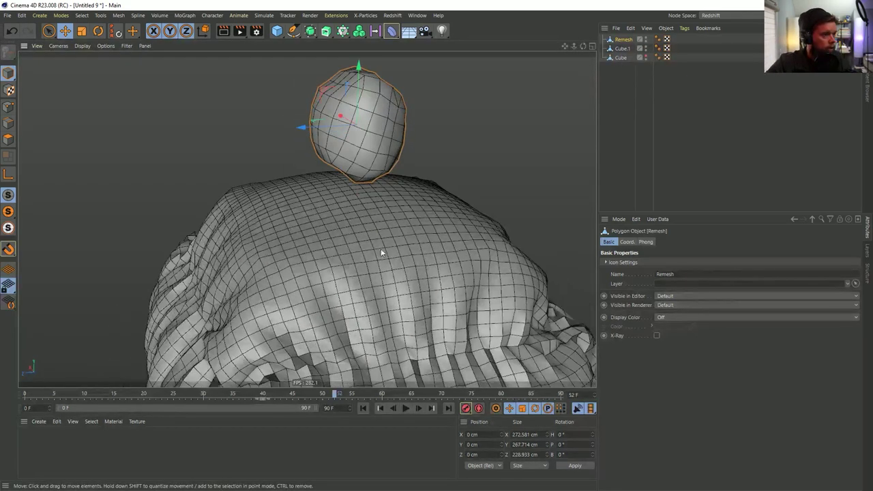
Make the small Cube visible again, delete its extra duplicate and select the enlarged Cube.1
{"action": "left_click", "coordinate": [621, 58]}
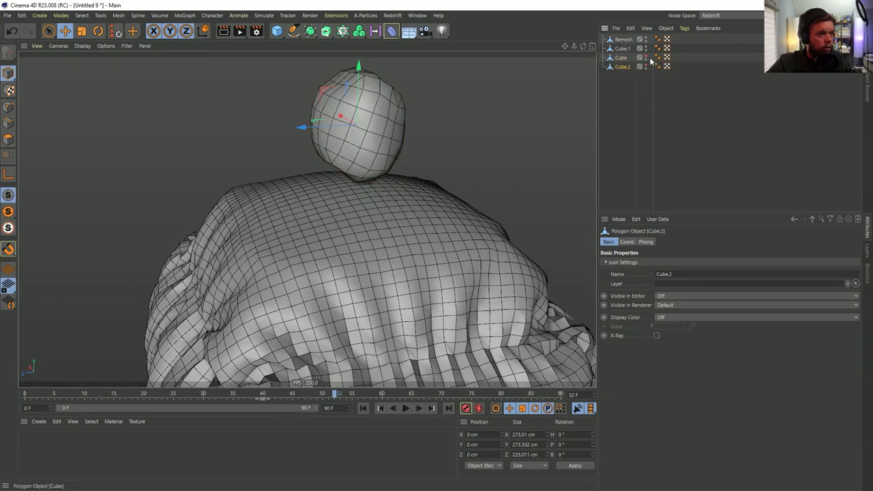
{"action": "left_click", "coordinate": [646, 58]}
{"action": "left_click", "coordinate": [622, 58]}
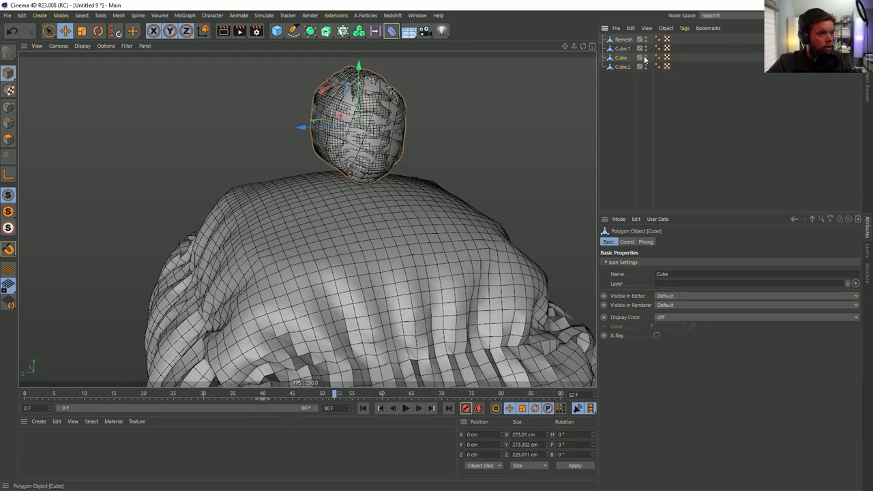
{"action": "key", "text": "Delete"}
{"action": "left_click", "coordinate": [623, 49]}
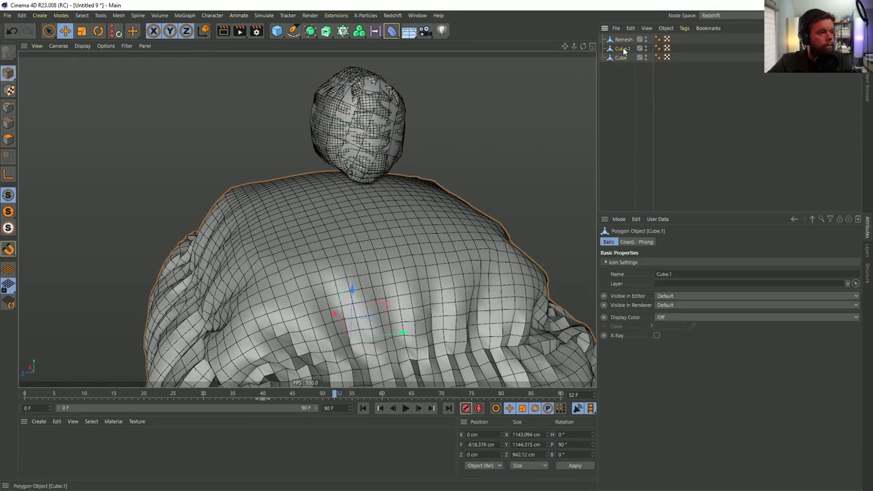
Rename the enlarged Cube.1 as Bed and move it below Cube in the object hierarchy
{"action": "double_click", "coordinate": [623, 49]}
{"action": "key", "text": "Return"}
{"action": "left_click_drag", "start_coordinate": [620, 49], "coordinate": [621, 63]}
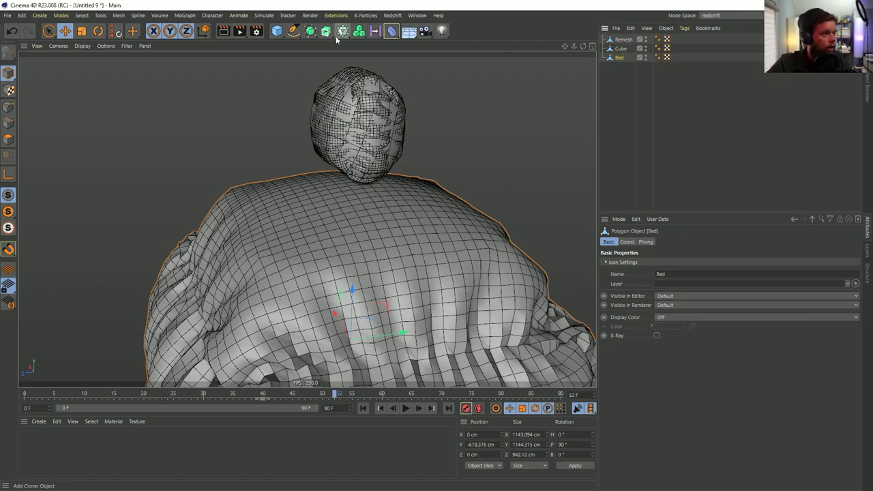
Put the Bed under two nested Volume Builders and set the inner one's Voxel Size to 20 cm
{"action": "left_click", "coordinate": [358, 31]}
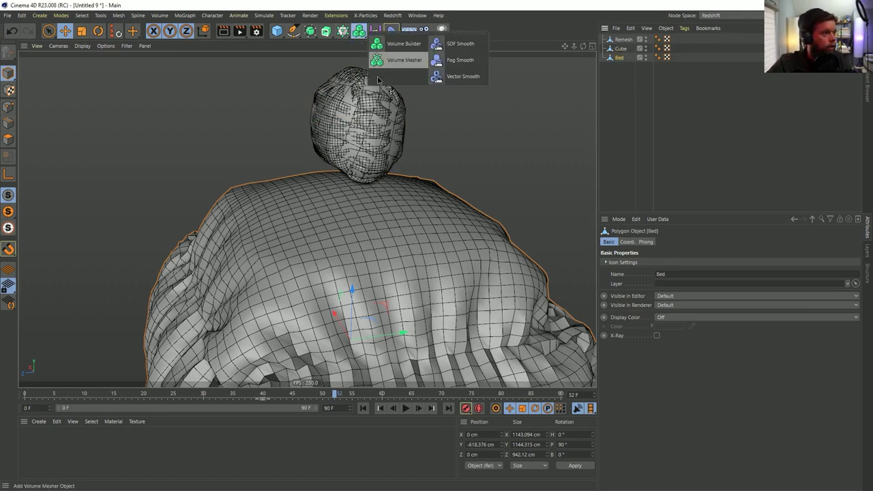
{"action": "left_click", "coordinate": [404, 44], "text": "alt"}
{"action": "left_click", "coordinate": [358, 30]}
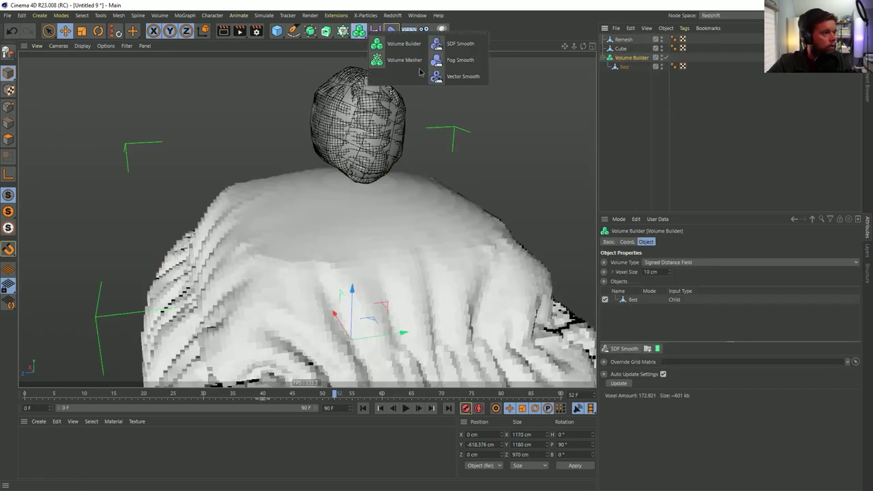
{"action": "left_click", "coordinate": [404, 44], "text": "alt"}
{"action": "left_click", "coordinate": [634, 67]}
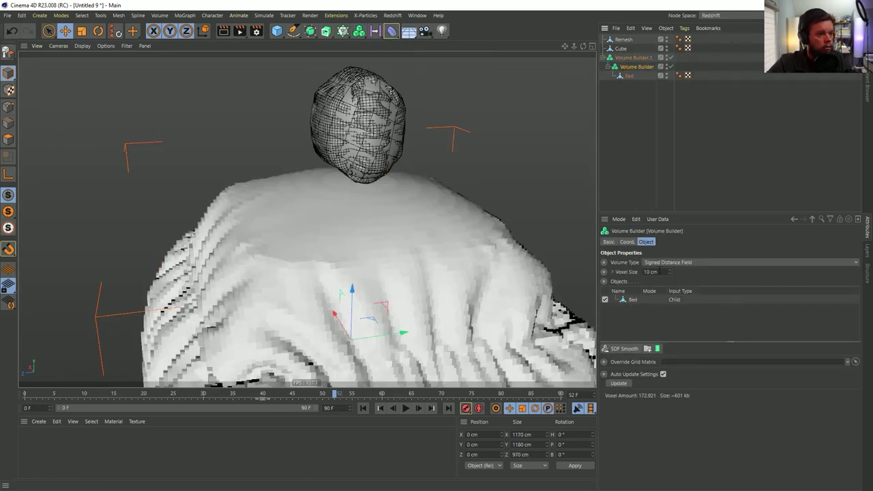
{"action": "left_click", "coordinate": [650, 271]}
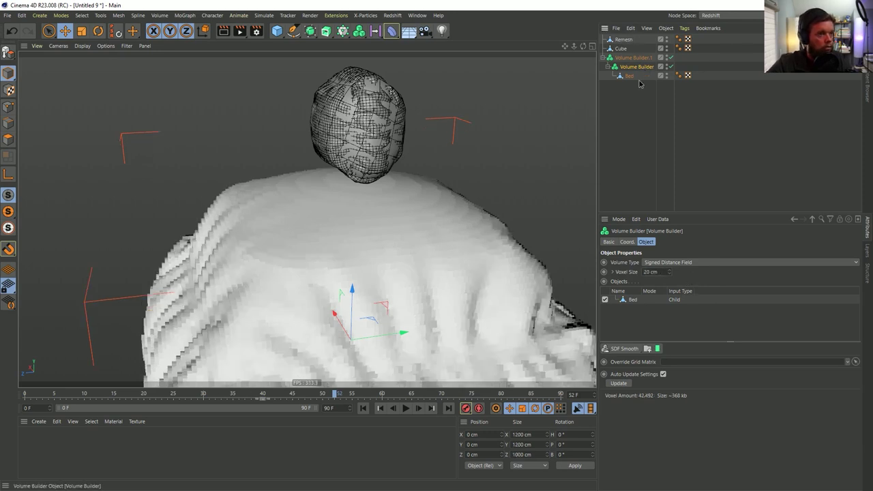
Remove the extra outer Volume Builder and put the remaining one under a Volume Mesher
{"action": "key", "text": "ctrl+z"}
{"action": "key", "text": "ctrl+z"}
{"action": "key", "text": "ctrl+z"}
{"action": "key", "text": "ctrl+z"}
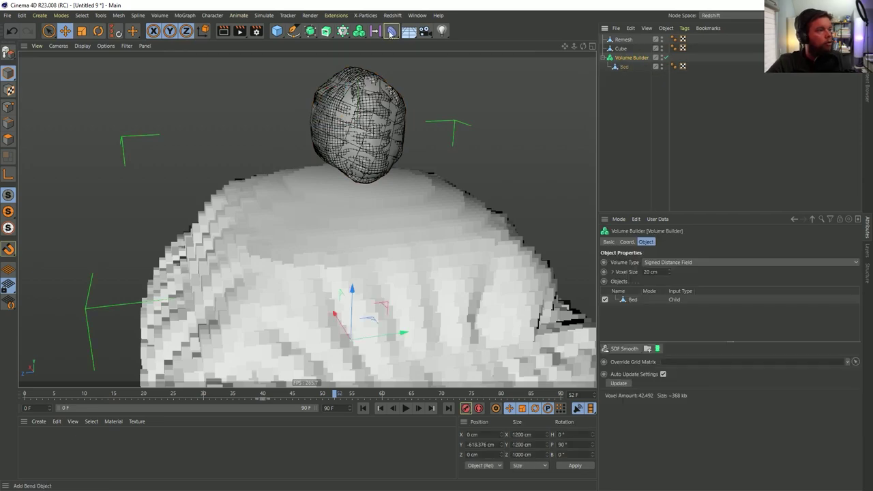
{"action": "left_click", "coordinate": [405, 33]}
{"action": "left_click", "coordinate": [402, 57]}
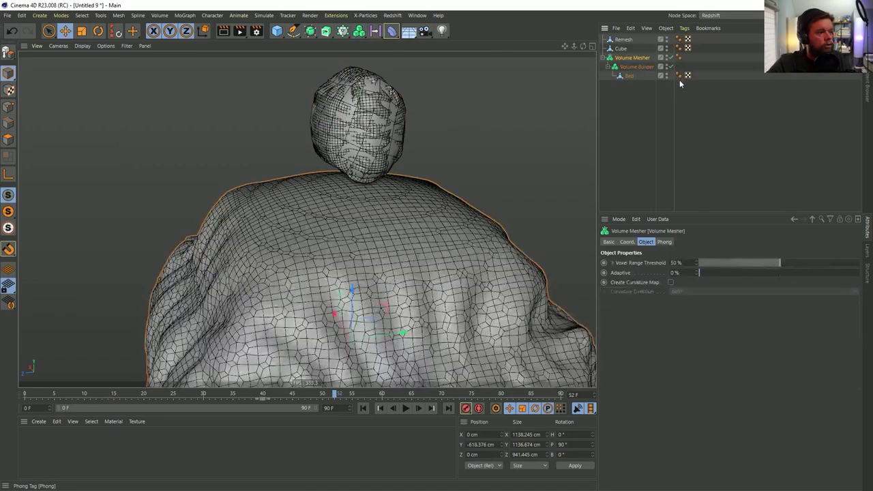
Put the Bed's Volume Mesher under a new Remesh generator
{"action": "left_click_drag", "start_coordinate": [381, 271], "coordinate": [515, 180], "text": "alt"}
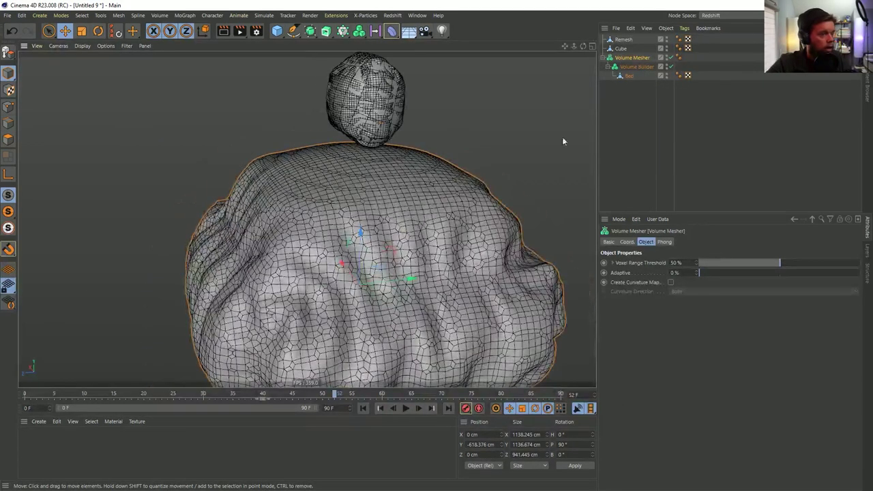
{"action": "left_click", "coordinate": [635, 67]}
{"action": "left_click", "coordinate": [632, 57]}
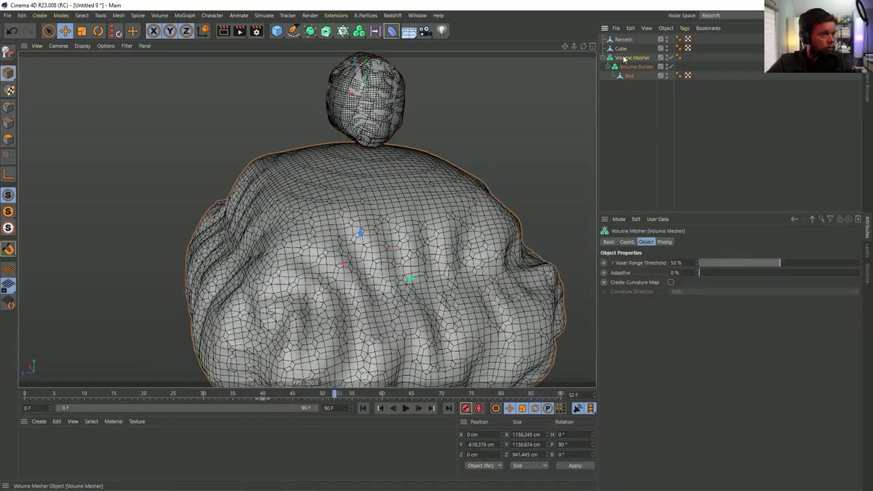
{"action": "left_click", "coordinate": [310, 31]}
{"action": "left_click", "coordinate": [343, 77], "text": "alt"}
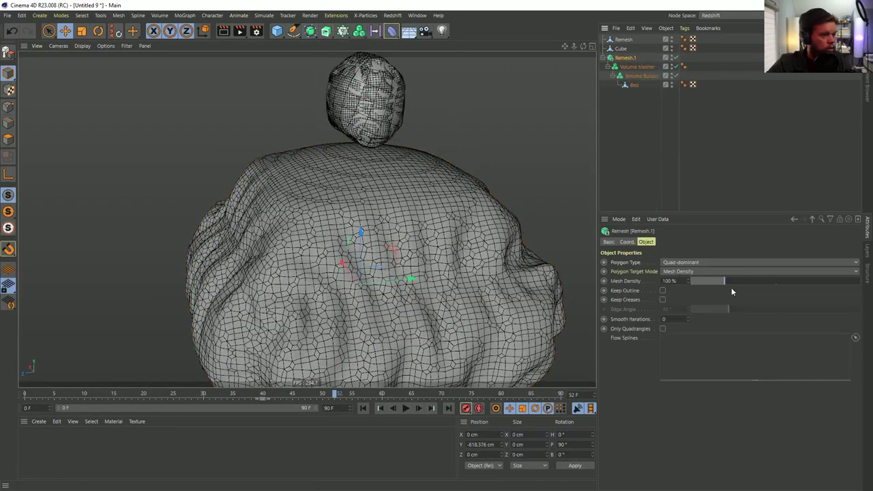
Lower the Bed Remesh generator's Mesh Density to 5%, trying 8% first
{"action": "left_click", "coordinate": [693, 281]}
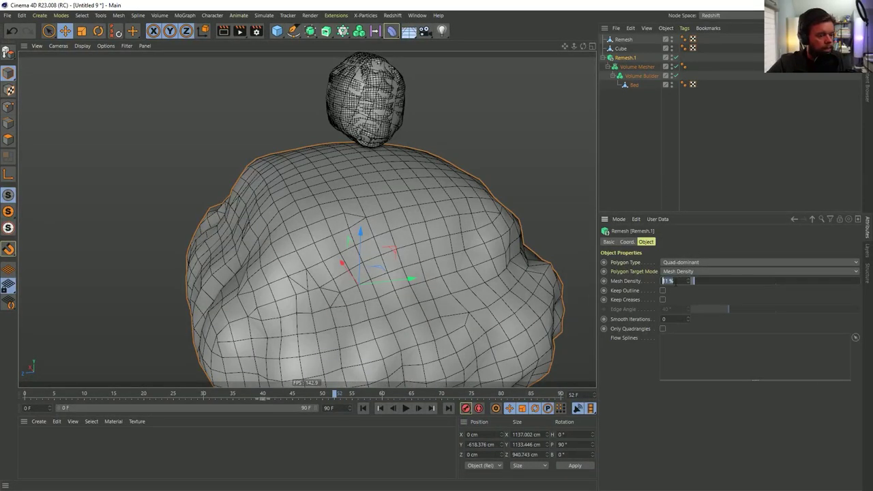
{"action": "type", "text": "8"}
{"action": "key", "text": "Return"}
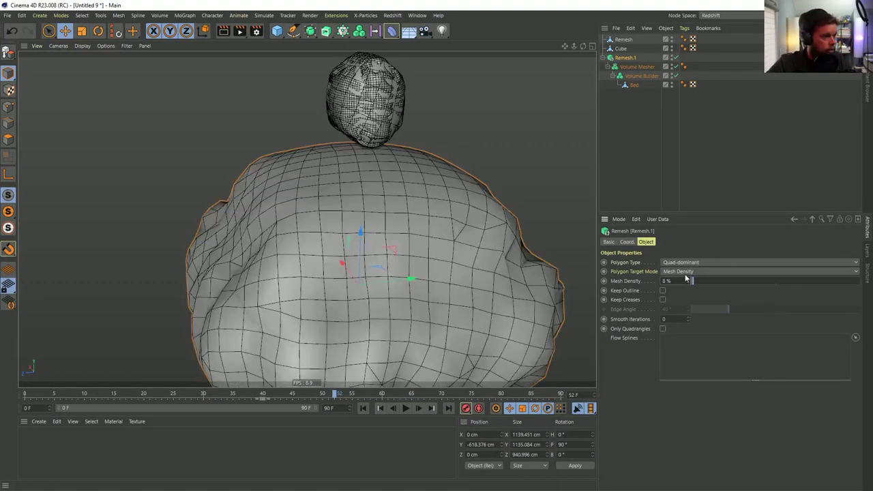
{"action": "type", "text": "5"}
{"action": "key", "text": "Return"}
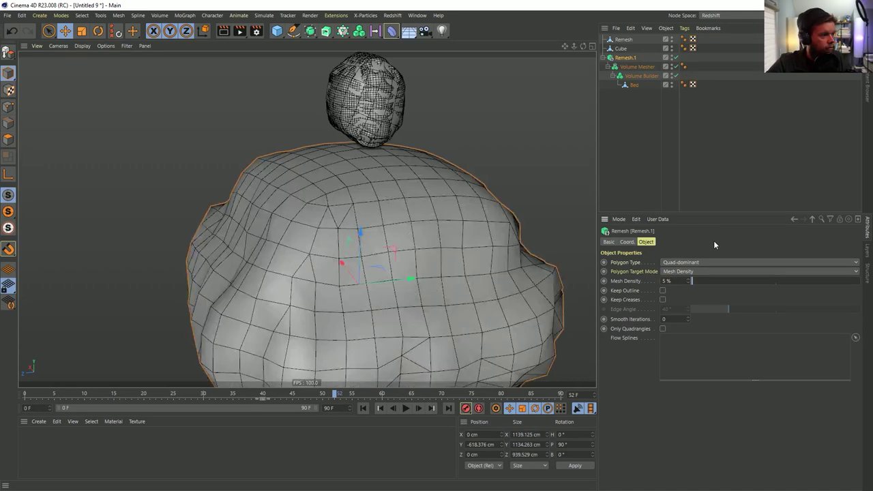
{"action": "scroll", "coordinate": [379, 270], "scroll_direction": "down", "scroll_amount": 3}
{"action": "scroll", "coordinate": [396, 264], "scroll_direction": "up", "scroll_amount": 3}
{"action": "scroll", "coordinate": [411, 258], "scroll_direction": "down", "scroll_amount": 3}
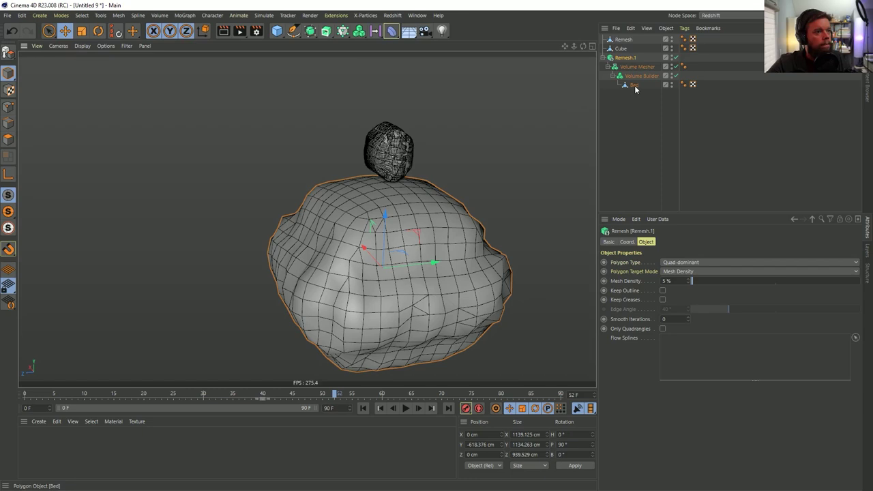
Duplicate the Bed to the top level of the hierarchy and convert the Remesh.1 generator into an editable polygon object
{"action": "left_click_drag", "start_coordinate": [634, 86], "coordinate": [637, 95], "text": "ctrl"}
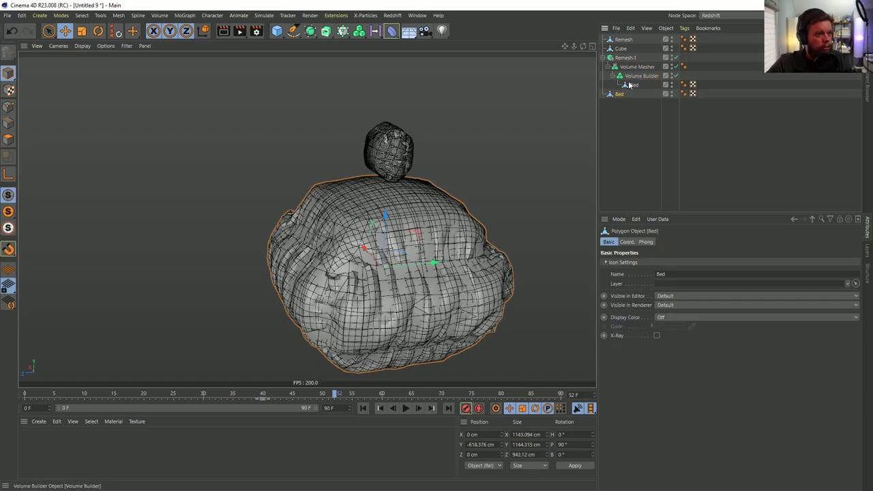
{"action": "left_click", "coordinate": [610, 59]}
{"action": "key", "text": "c"}
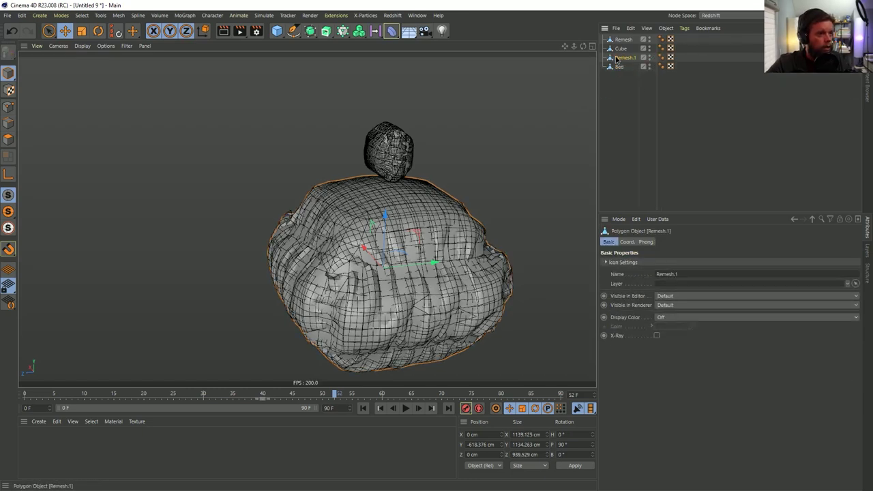
Rename Remesh.1 as Remesh.Bed, Cube as Cushion, and Remesh as Remesh.Cushion
{"action": "left_click", "coordinate": [623, 40]}
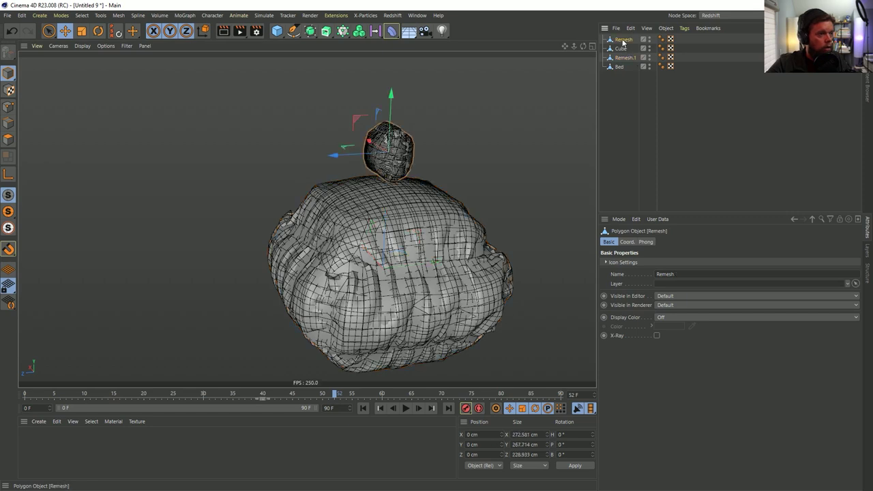
{"action": "left_click", "coordinate": [621, 49]}
{"action": "left_click", "coordinate": [626, 58]}
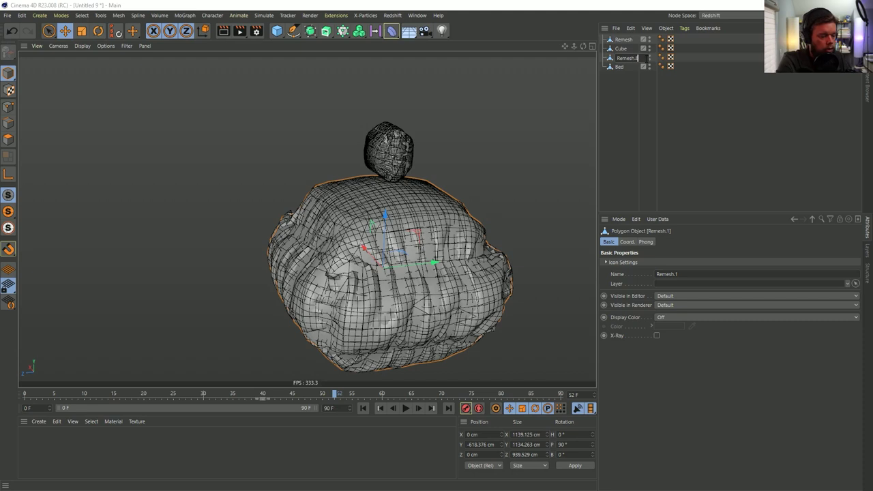
{"action": "key", "text": "Up"}
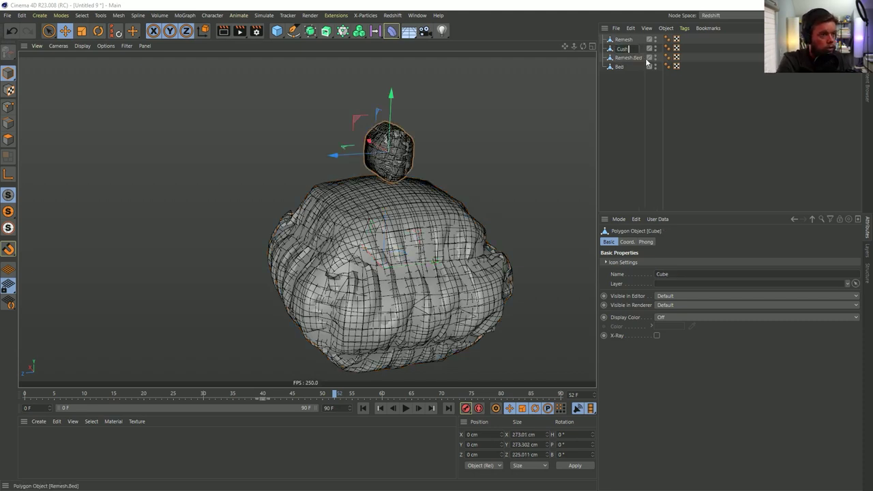
{"action": "key", "text": "Return"}
{"action": "double_click", "coordinate": [624, 39]}
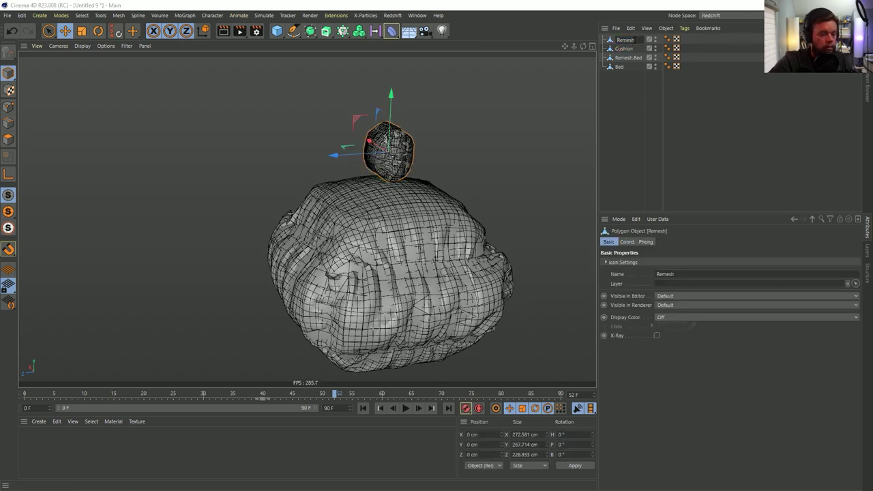
{"action": "key", "text": "Return"}
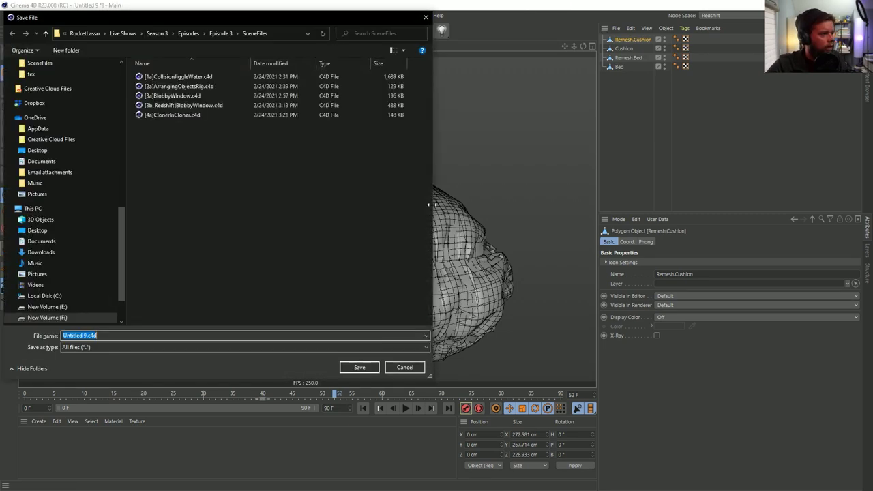
Save the scene as [5a]Cushion.c4d in the SceneFiles folder
{"action": "left_click", "coordinate": [165, 115]}
{"action": "left_click_drag", "start_coordinate": [63, 335], "coordinate": [72, 335]}
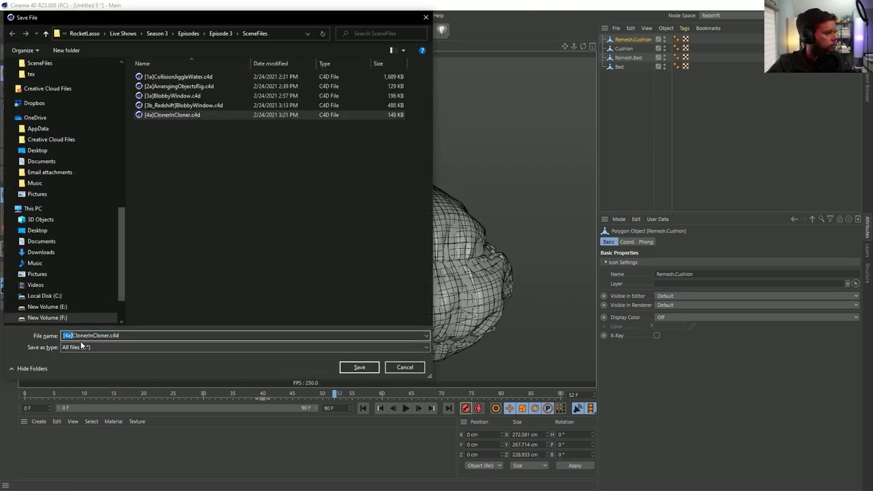
{"action": "type", "text": "5a"}
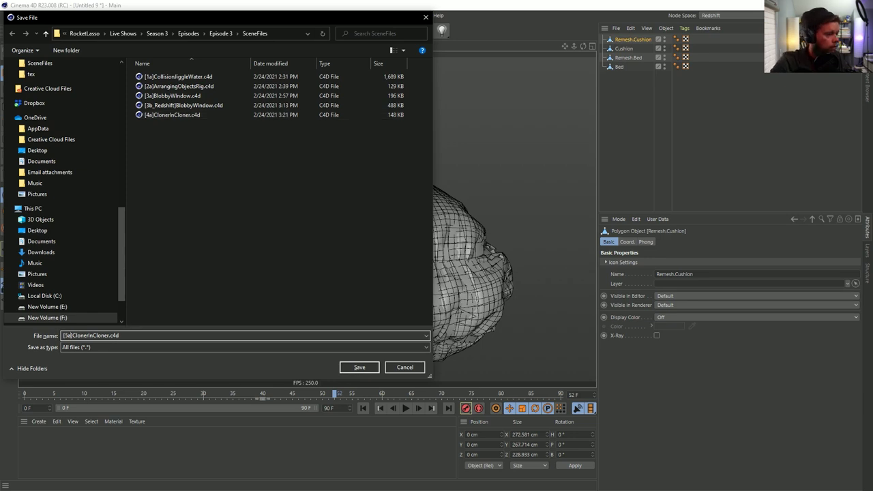
{"action": "key", "text": "shift+Right"}
{"action": "key", "text": "shift+Right"}
{"action": "key", "text": "shift+Right"}
{"action": "key", "text": "shift+Right"}
{"action": "key", "text": "shift+Right"}
{"action": "key", "text": "shift+Right"}
{"action": "key", "text": "shift+Right"}
{"action": "key", "text": "shift+Right"}
{"action": "key", "text": "shift+Right"}
{"action": "key", "text": "shift+Right"}
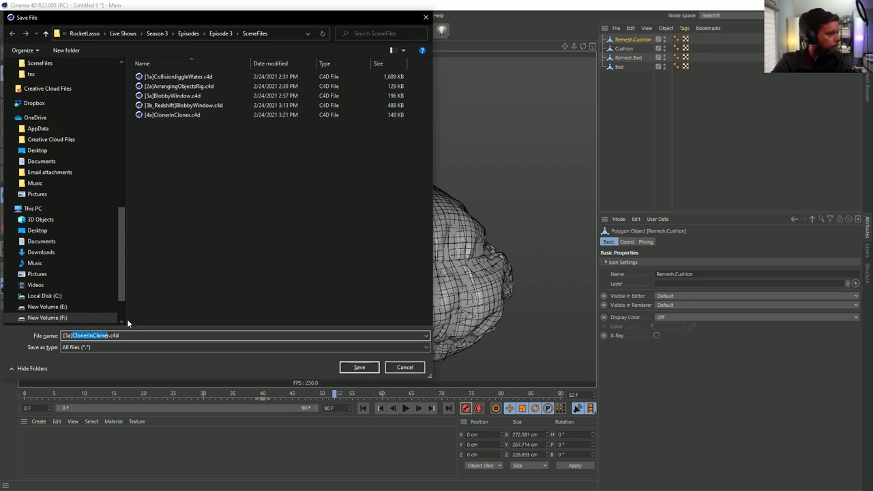
{"action": "type", "text": "Cushion"}
{"action": "key", "text": "Return"}
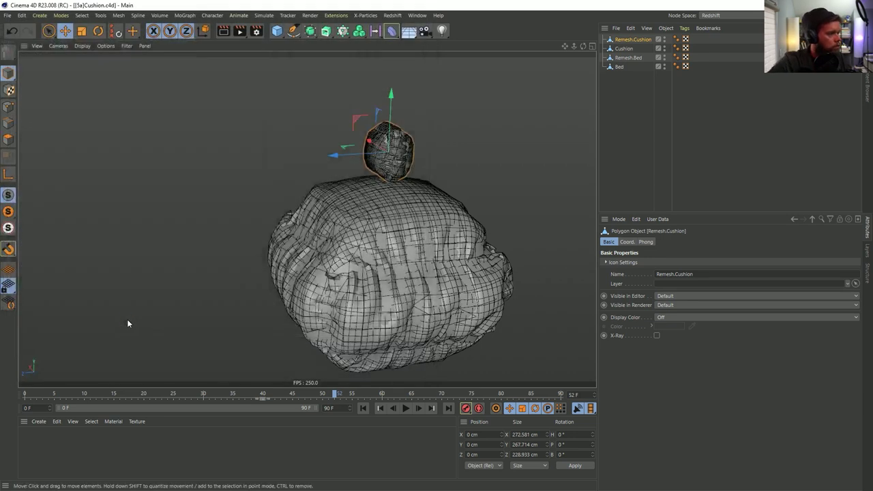
Add a Mesh deformer under the Cushion and assign Remesh.Cushion as its cage
{"action": "scroll", "coordinate": [310, 249], "scroll_direction": "up", "scroll_amount": 3}
{"action": "scroll", "coordinate": [310, 249], "scroll_direction": "down", "scroll_amount": 3}
{"action": "left_click_drag", "start_coordinate": [311, 249], "coordinate": [384, 223], "text": "alt"}
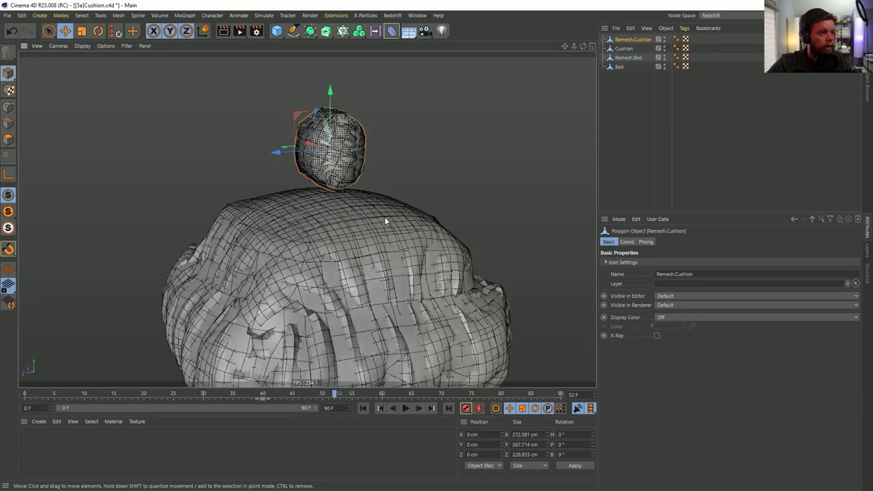
{"action": "left_click", "coordinate": [390, 31]}
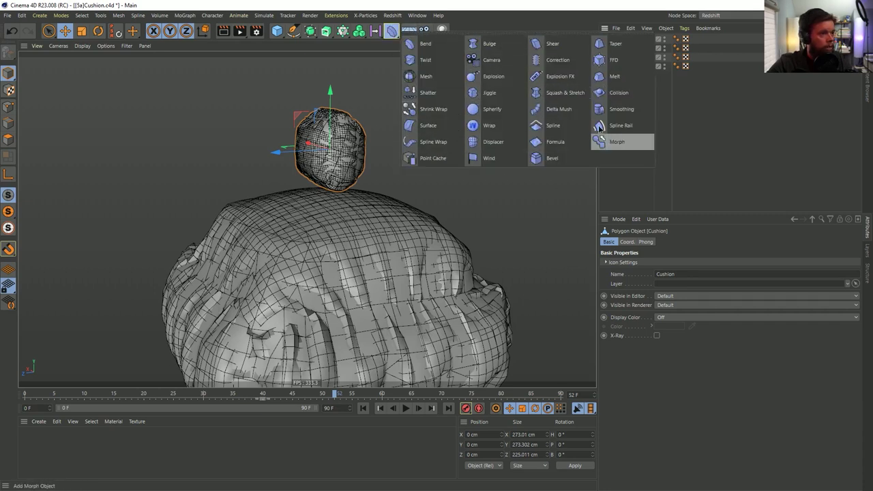
{"action": "left_click", "coordinate": [423, 76]}
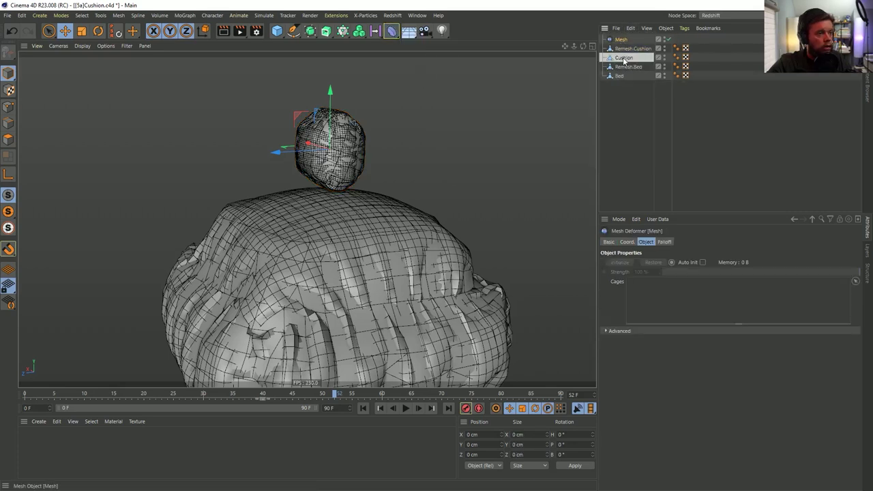
{"action": "left_click_drag", "start_coordinate": [689, 287], "coordinate": [689, 287]}
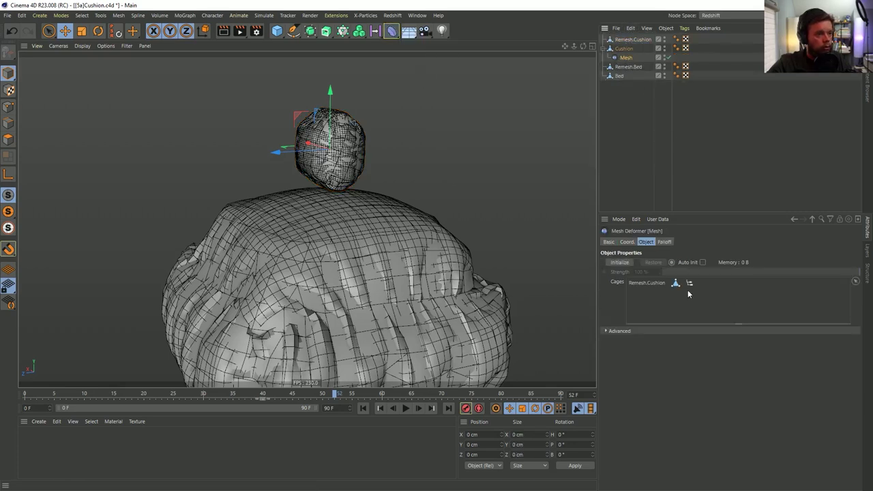
Set the Cushion Mesh deformer's External option to Surface and initialize the deformer
{"action": "left_click", "coordinate": [647, 330]}
{"action": "left_click", "coordinate": [730, 341]}
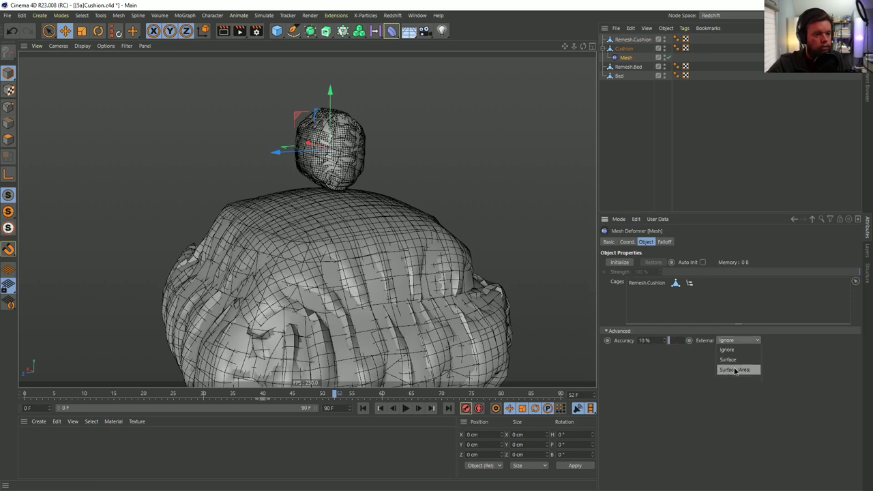
{"action": "left_click", "coordinate": [619, 262]}
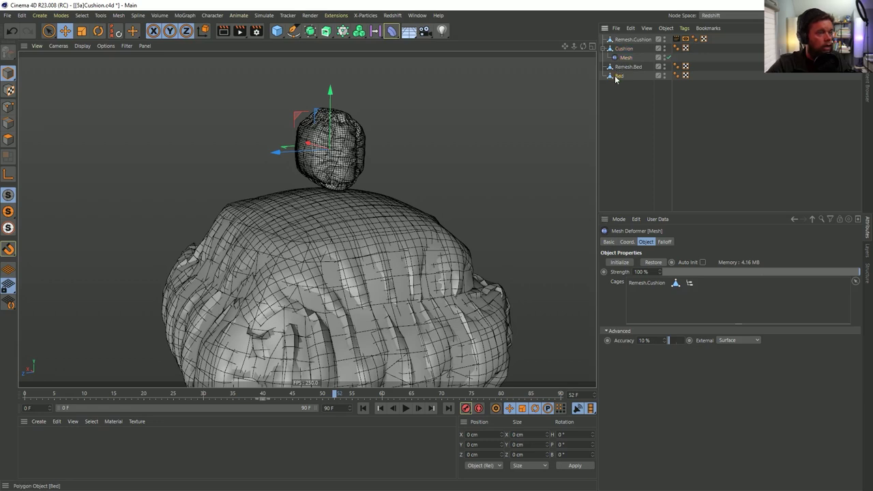
Add a Mesh deformer under the Bed with Remesh.Bed as cage and External set to Surface, and initialize it
{"action": "left_click", "coordinate": [617, 77]}
{"action": "left_click", "coordinate": [390, 34]}
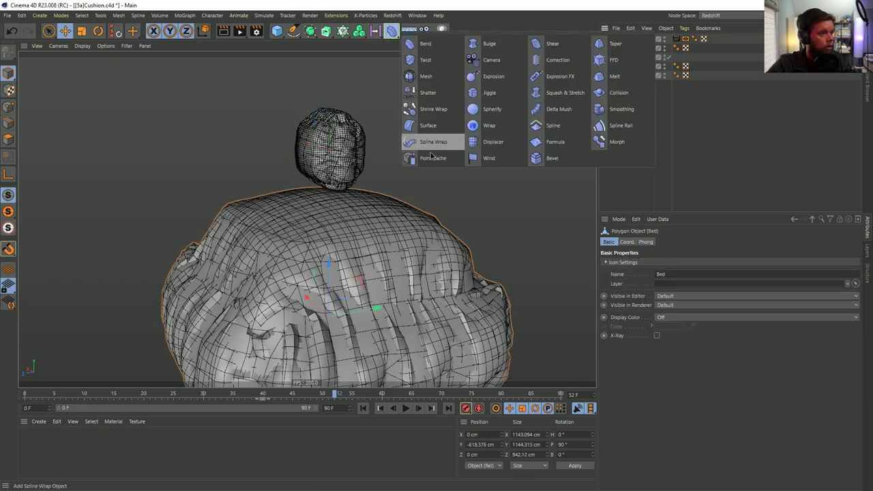
{"action": "left_click", "coordinate": [424, 75]}
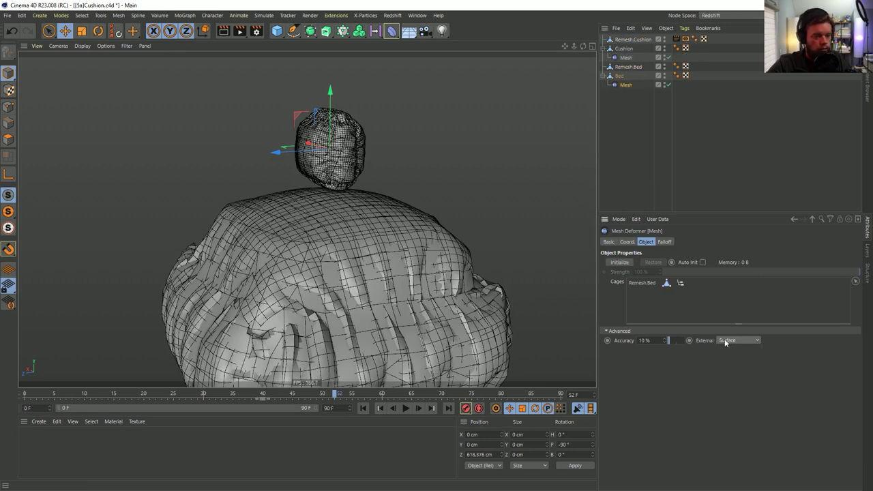
{"action": "left_click", "coordinate": [618, 262]}
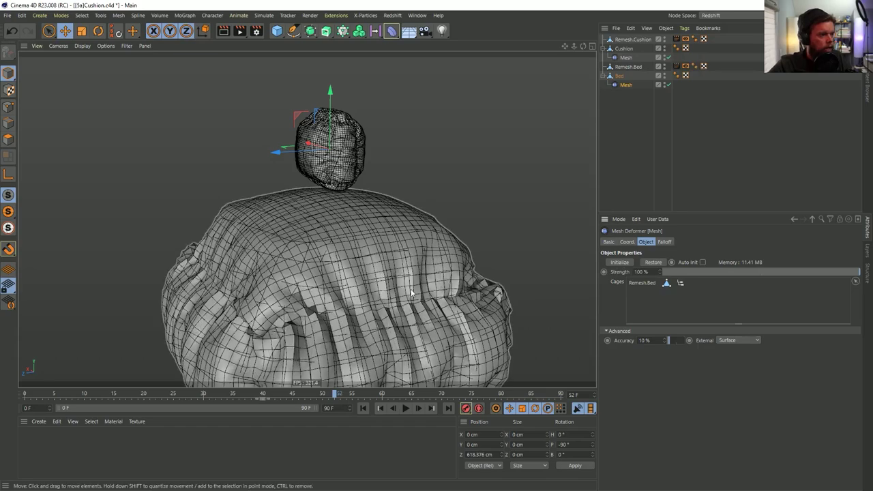
{"action": "left_click_drag", "start_coordinate": [299, 245], "coordinate": [327, 226], "text": "alt"}
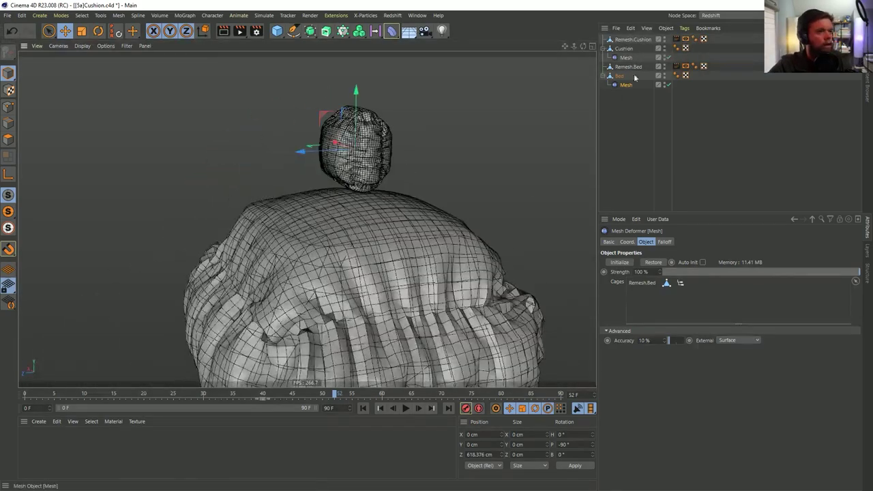
Add Soft Body tags to the Remesh.Cushion and Remesh.Bed proxies together
{"action": "left_click_drag", "start_coordinate": [420, 178], "coordinate": [409, 198], "text": "alt"}
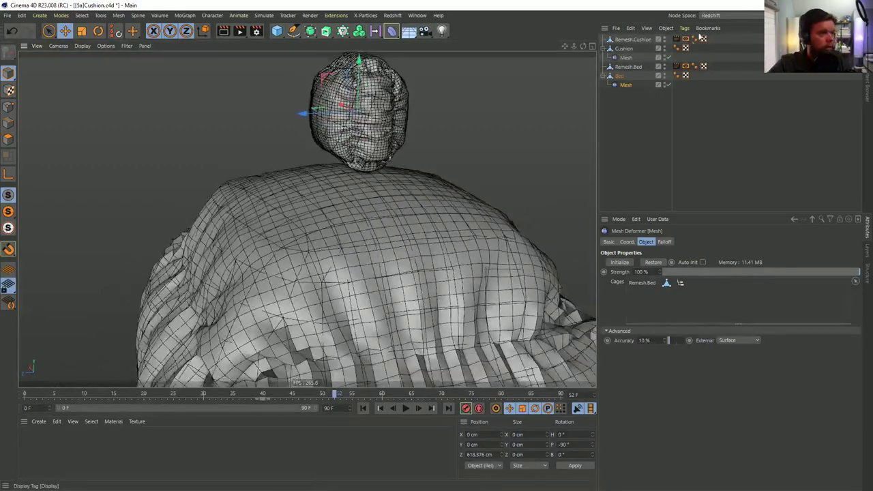
{"action": "left_click", "coordinate": [622, 47]}
{"action": "left_click", "coordinate": [625, 64]}
{"action": "right_click", "coordinate": [625, 64]}
{"action": "mouse_move", "coordinate": [665, 172]}
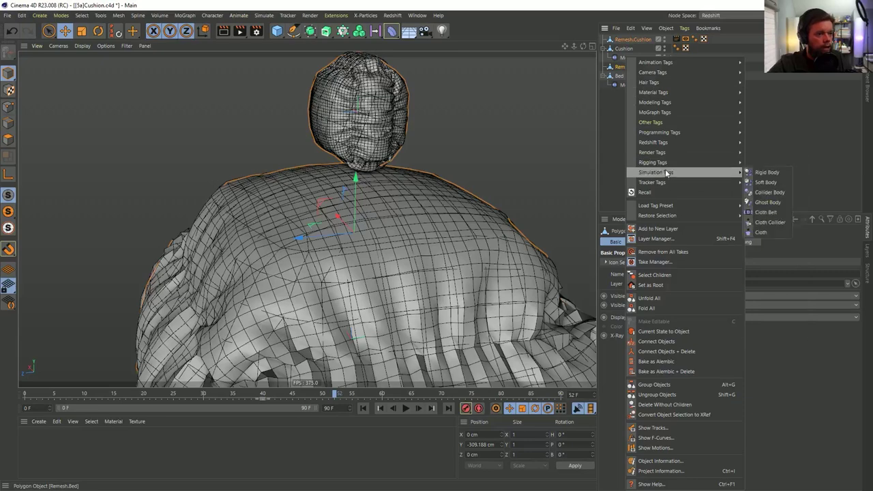
{"action": "left_click", "coordinate": [764, 183]}
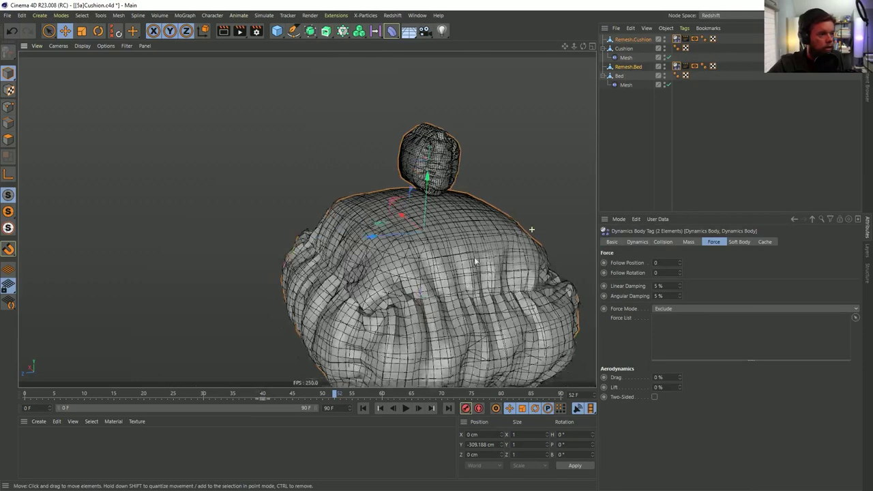
Add a Floor just beneath the bed at about Y -1135 cm and give it a Collider Body tag
{"action": "left_click", "coordinate": [410, 32]}
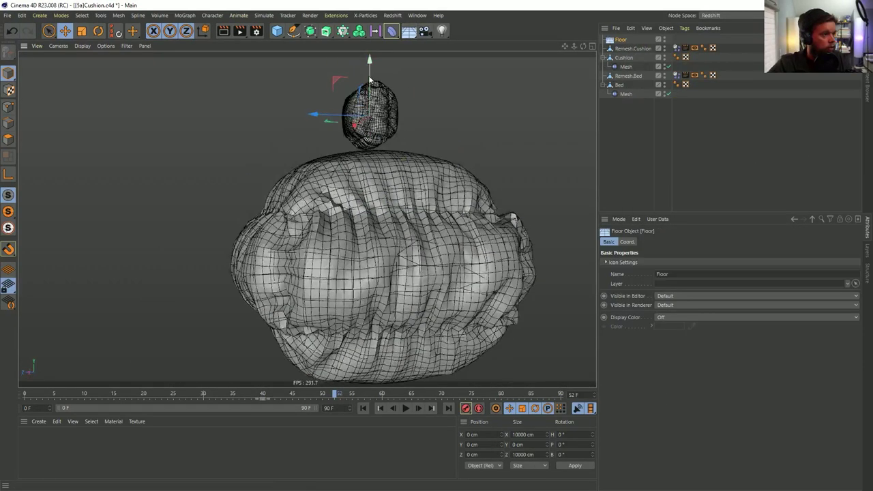
{"action": "left_click_drag", "start_coordinate": [402, 351], "coordinate": [391, 254]}
{"action": "scroll", "coordinate": [391, 254], "scroll_direction": "up", "scroll_amount": 5}
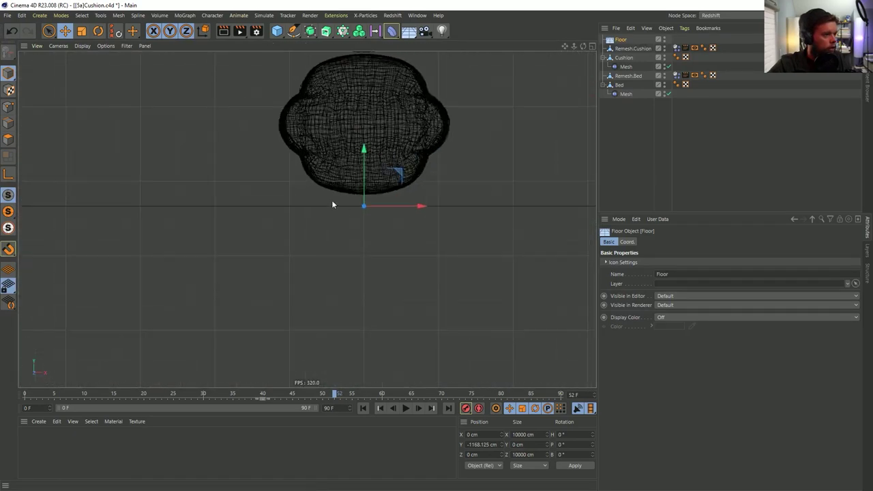
{"action": "left_click_drag", "start_coordinate": [367, 175], "coordinate": [369, 170]}
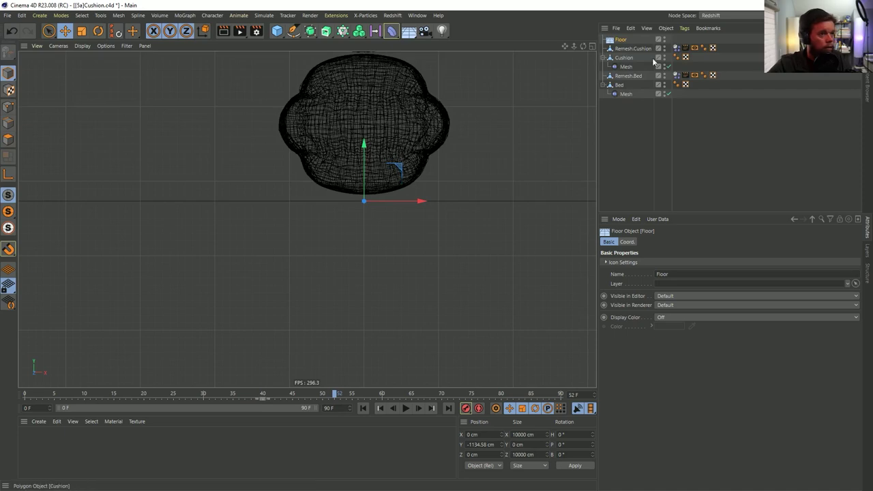
{"action": "left_click", "coordinate": [676, 39]}
{"action": "key", "text": "F1"}
{"action": "key", "text": "h"}
{"action": "left_click_drag", "start_coordinate": [432, 272], "coordinate": [395, 270], "text": "alt"}
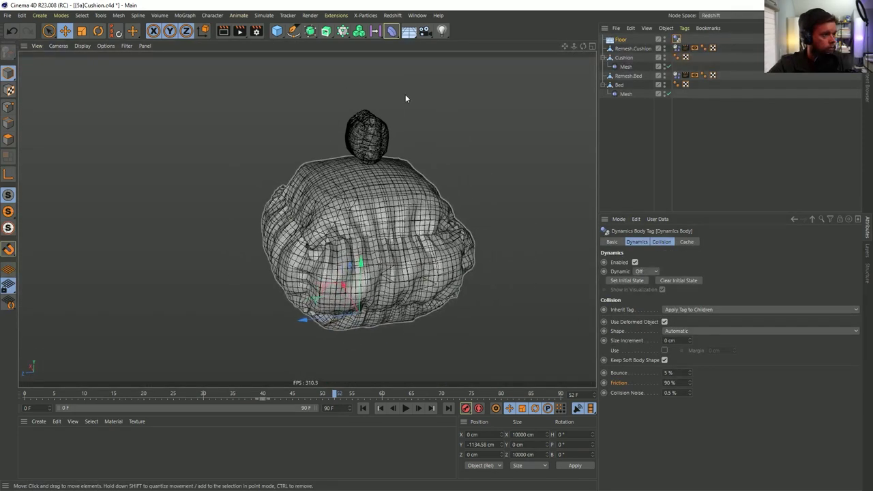
Add an Omni light beside the cushions at about X -936, Y 681, Z -1368 cm with Shadow Maps (Soft) shadows
{"action": "left_click", "coordinate": [442, 31]}
{"action": "left_click_drag", "start_coordinate": [422, 166], "coordinate": [321, 186], "text": "alt"}
{"action": "scroll", "coordinate": [447, 159], "scroll_direction": "down", "scroll_amount": 3}
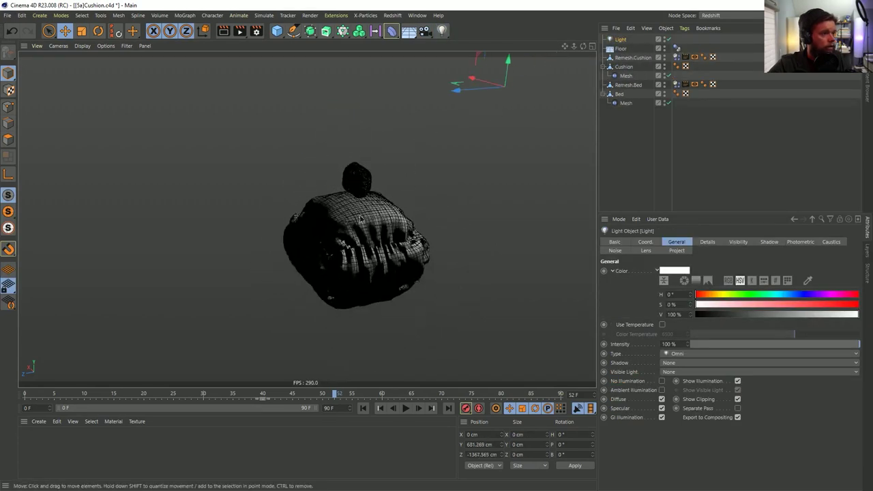
{"action": "left_click_drag", "start_coordinate": [458, 157], "coordinate": [529, 188]}
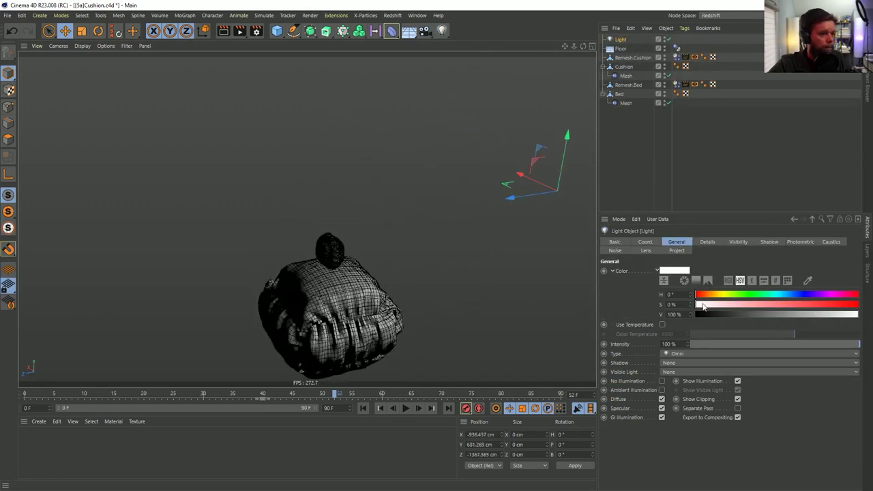
{"action": "left_click", "coordinate": [672, 367]}
{"action": "left_click", "coordinate": [690, 389]}
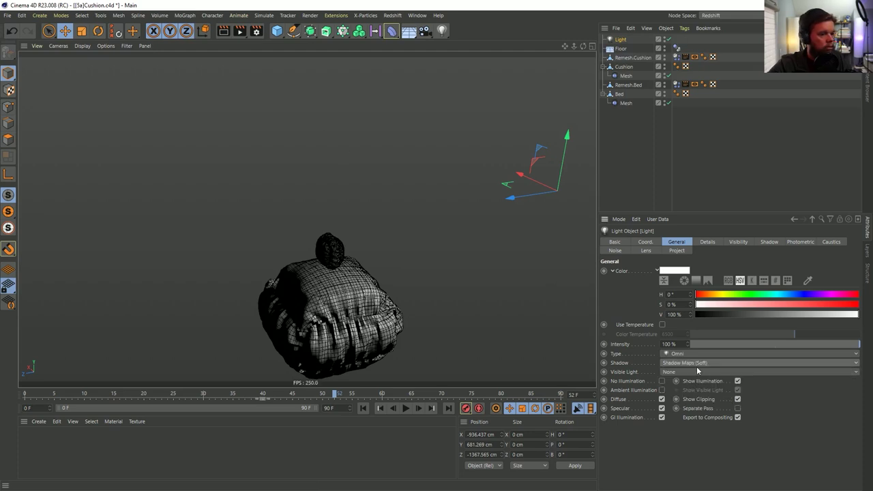
Enable shadows in the viewport and place a copy of the light at about X 197, Y 1688, Z 1231 cm
{"action": "left_click", "coordinate": [107, 47]}
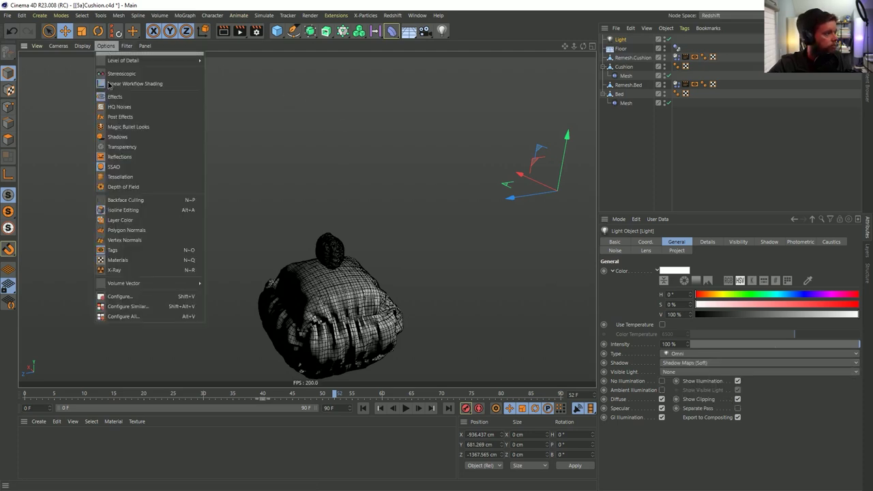
{"action": "left_click", "coordinate": [126, 141]}
{"action": "left_click_drag", "start_coordinate": [568, 154], "coordinate": [575, 85], "text": "ctrl"}
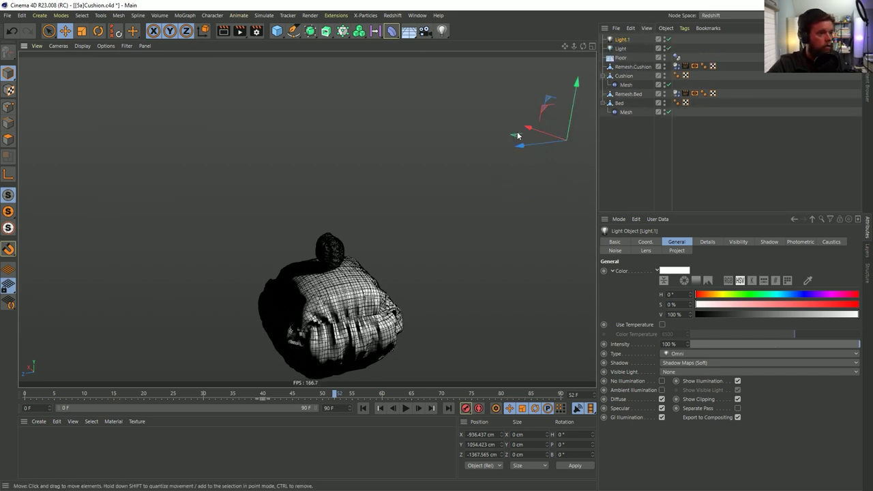
{"action": "left_click_drag", "start_coordinate": [517, 138], "coordinate": [136, 116]}
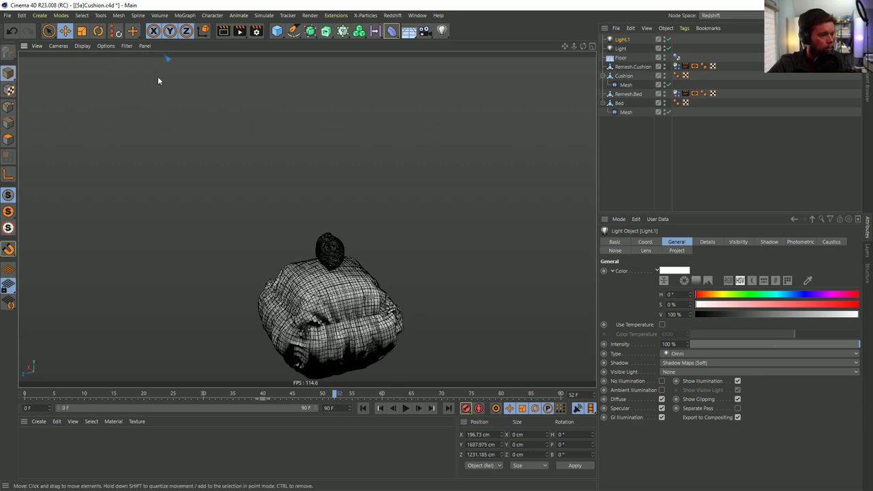
Display the detailed Cushion and Bed meshes without wireframe lines and save the scene
{"action": "scroll", "coordinate": [423, 274], "scroll_direction": "up", "scroll_amount": 5}
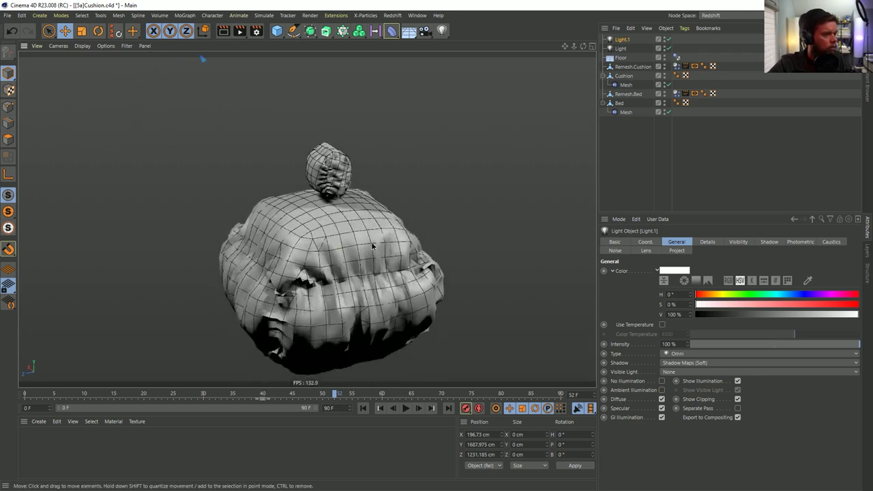
{"action": "left_click_drag", "start_coordinate": [372, 246], "coordinate": [409, 341], "text": "alt"}
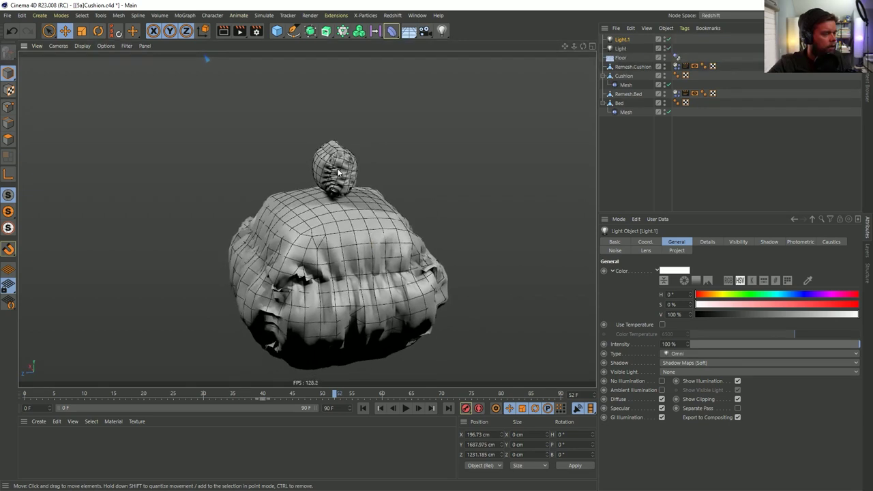
{"action": "scroll", "coordinate": [388, 258], "scroll_direction": "up", "scroll_amount": 3}
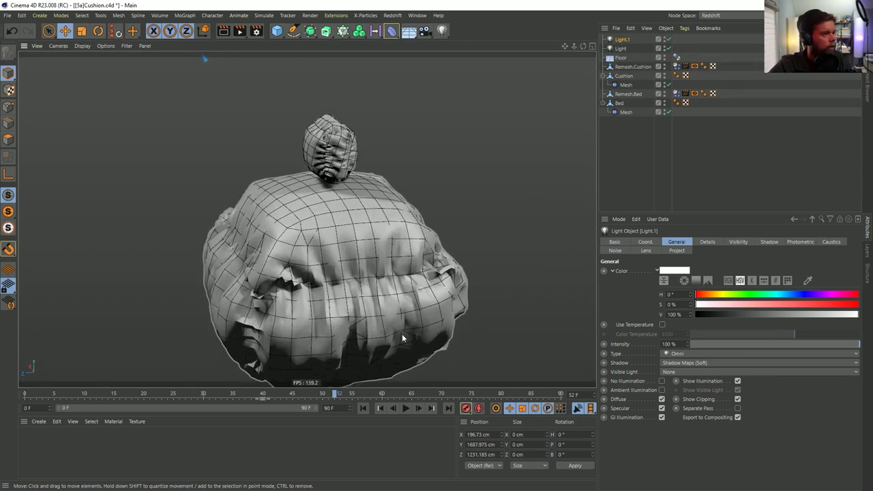
{"action": "key", "text": "ctrl+s"}
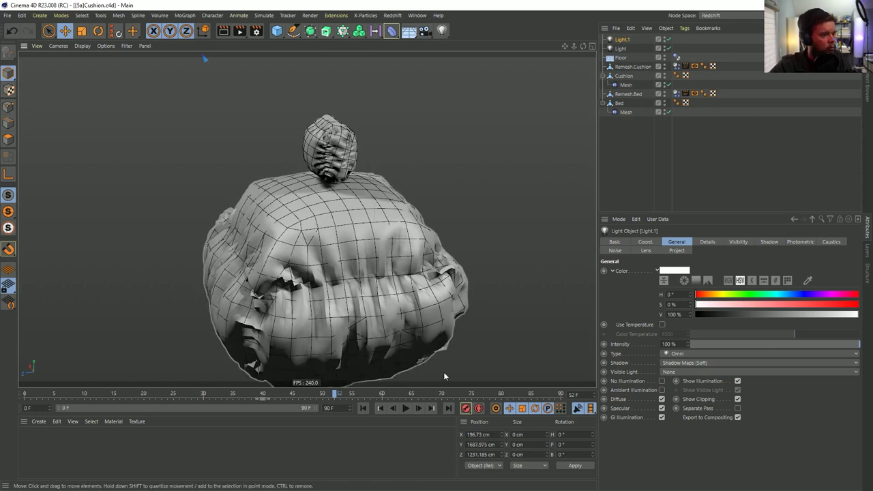
Play the soft body simulation from the first frame and inspect how the cushion lands on the bed
{"action": "left_click", "coordinate": [363, 410]}
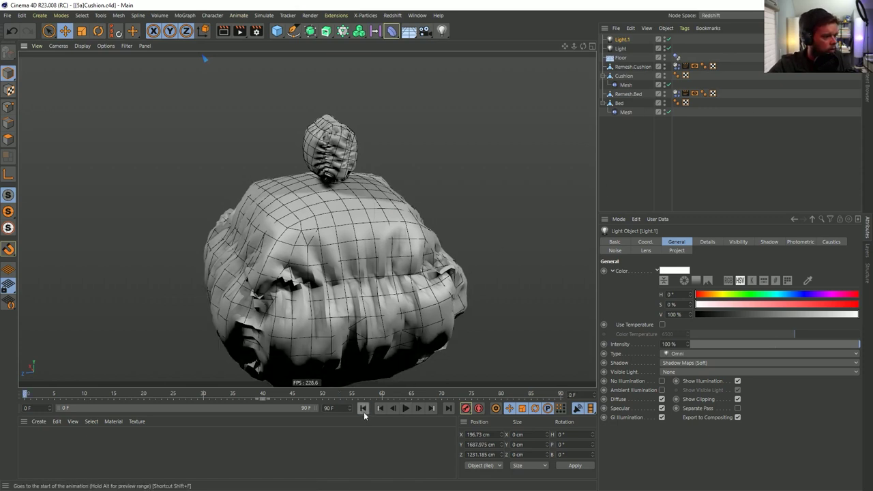
{"action": "left_click", "coordinate": [403, 408]}
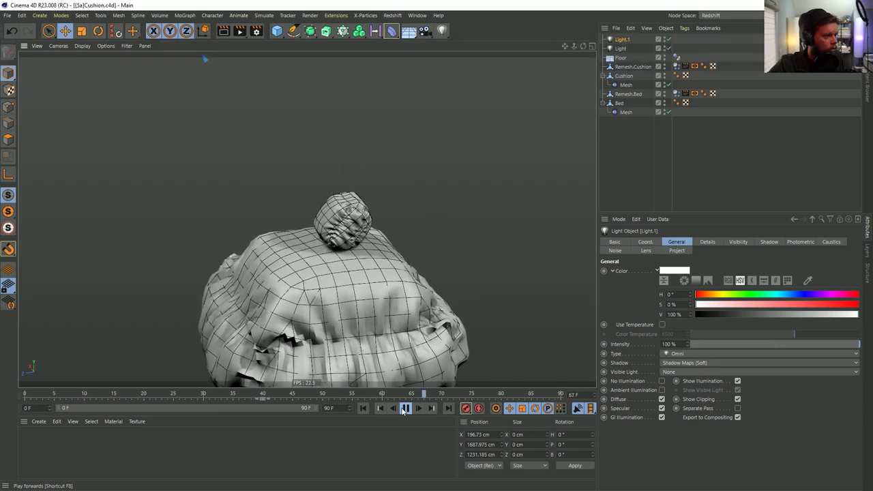
{"action": "scroll", "coordinate": [343, 276], "scroll_direction": "up", "scroll_amount": 3}
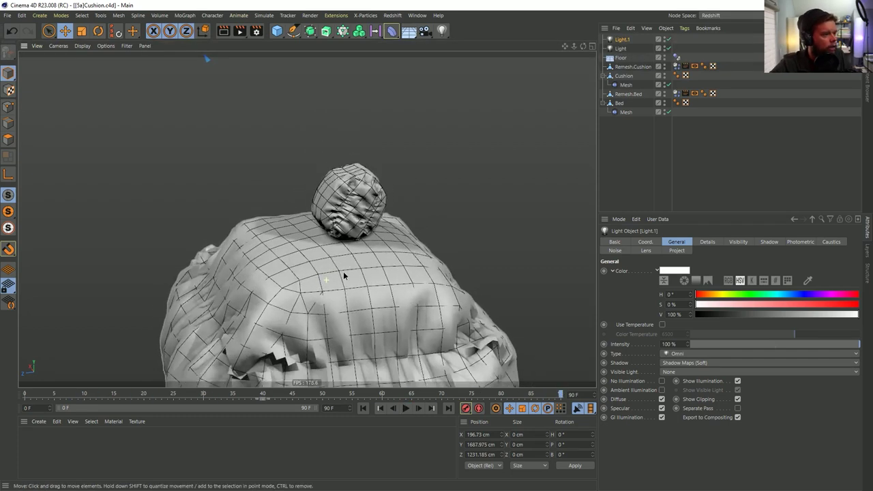
{"action": "left_click_drag", "start_coordinate": [344, 275], "coordinate": [411, 258], "text": "alt"}
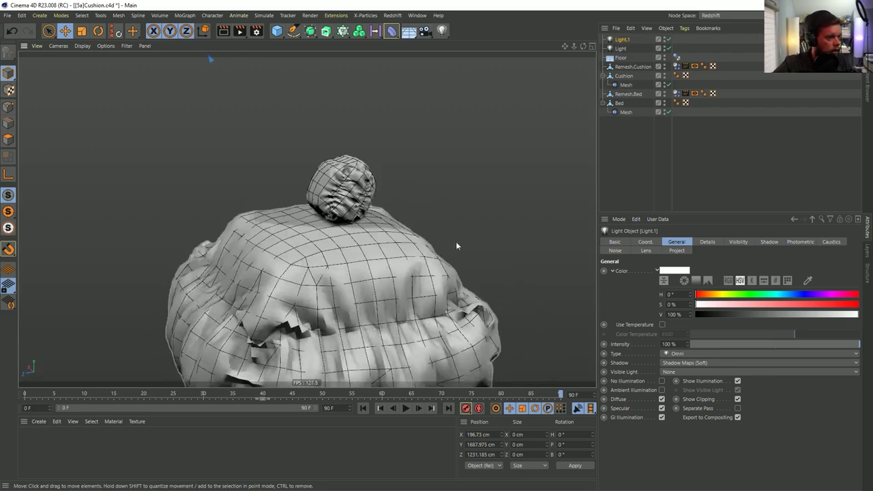
Hide Remesh.Cushion and Remesh.Bed in the editor and replay the simulation from the first frame
{"action": "left_click", "coordinate": [614, 156]}
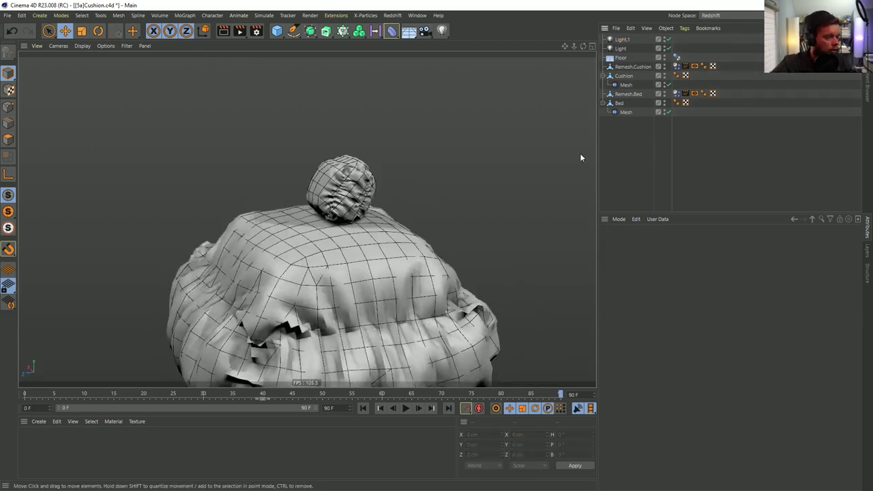
{"action": "left_click", "coordinate": [664, 67]}
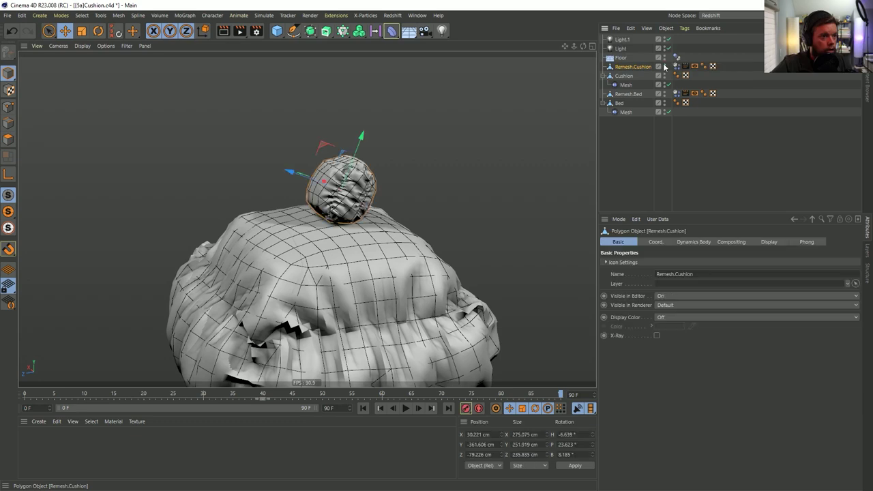
{"action": "left_click", "coordinate": [665, 95]}
{"action": "mouse_move", "coordinate": [416, 239]}
{"action": "left_mouse_down", "text": "alt"}
{"action": "mouse_move", "coordinate": [409, 249]}
{"action": "mouse_move", "coordinate": [366, 256]}
{"action": "mouse_move", "coordinate": [371, 273]}
{"action": "left_mouse_up", "text": "alt"}
{"action": "left_click", "coordinate": [363, 408]}
{"action": "left_click", "coordinate": [405, 407]}
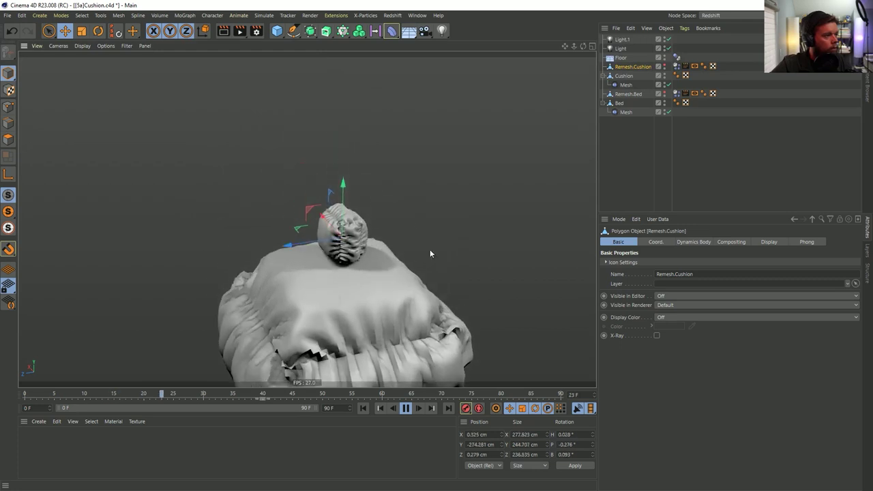
Set the Shear and Flexion springs to 5 on both proxies' soft body tags
{"action": "left_click", "coordinate": [676, 94]}
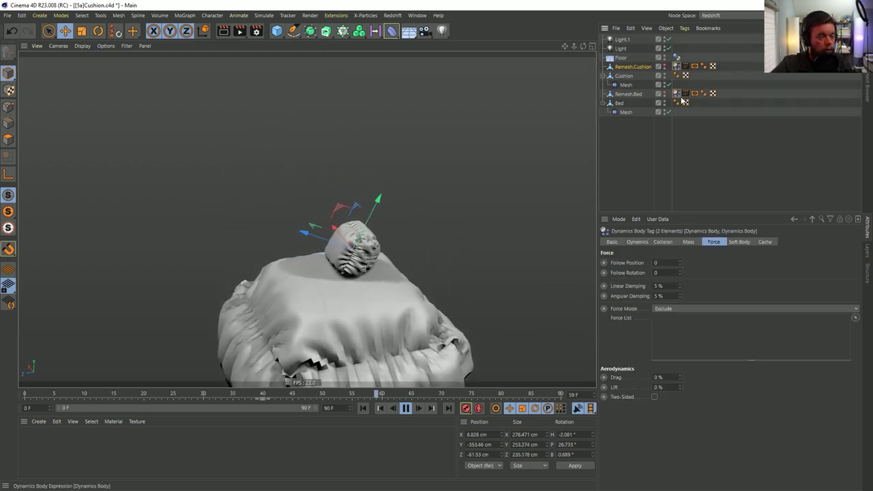
{"action": "left_click", "coordinate": [676, 66], "text": "ctrl"}
{"action": "left_click", "coordinate": [739, 242]}
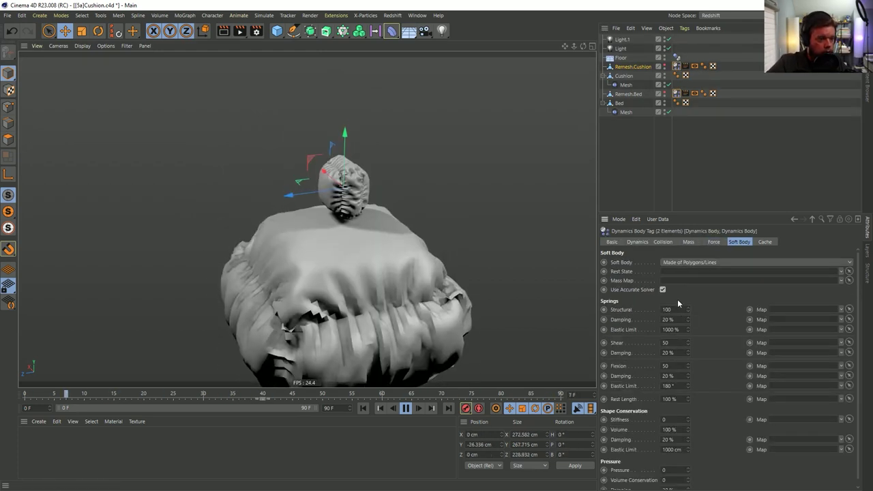
{"action": "double_click", "coordinate": [681, 342]}
{"action": "type", "text": "5"}
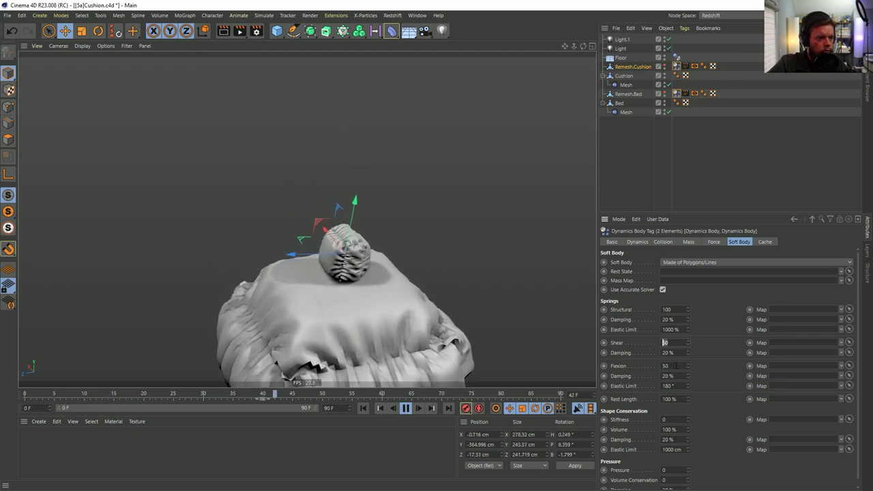
{"action": "key", "text": "Return"}
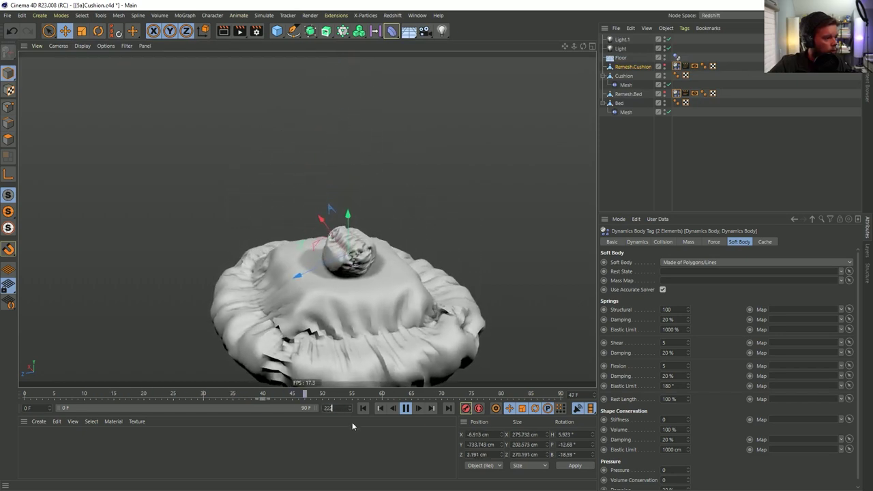
Extend the animation to 222 frames and set both soft bodies' Volume Conservation to 111, restarting the simulation
{"action": "type", "text": "2"}
{"action": "key", "text": "Return"}
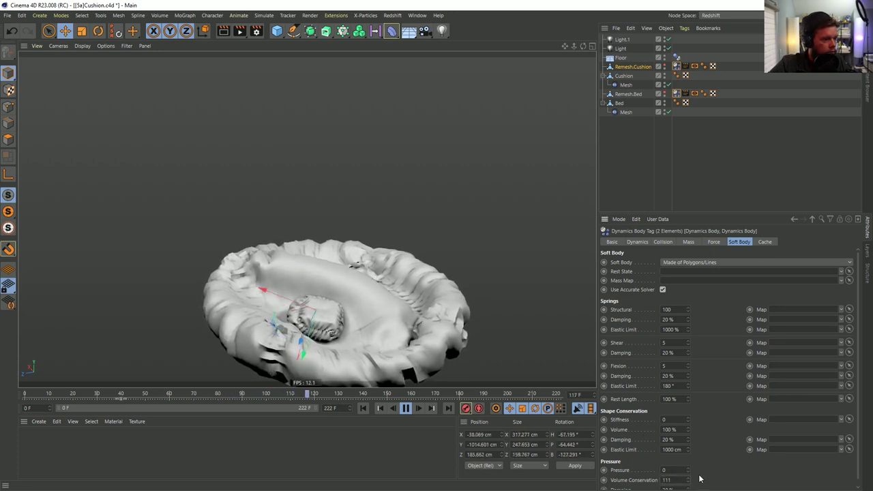
{"action": "left_click", "coordinate": [362, 412]}
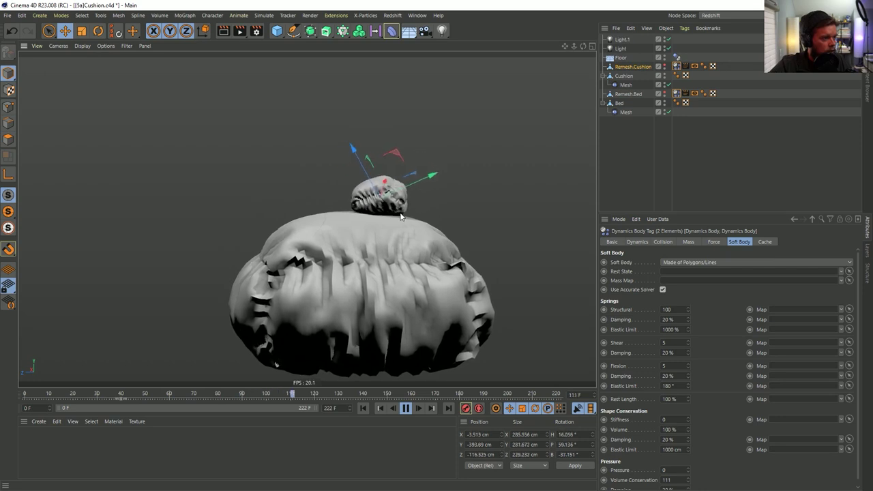
Set both soft bodies' Stiffness to 1 and lower Volume Conservation through 22 and 2 to 1, restarting the simulation between changes
{"action": "left_click_drag", "start_coordinate": [394, 243], "coordinate": [438, 275], "text": "alt"}
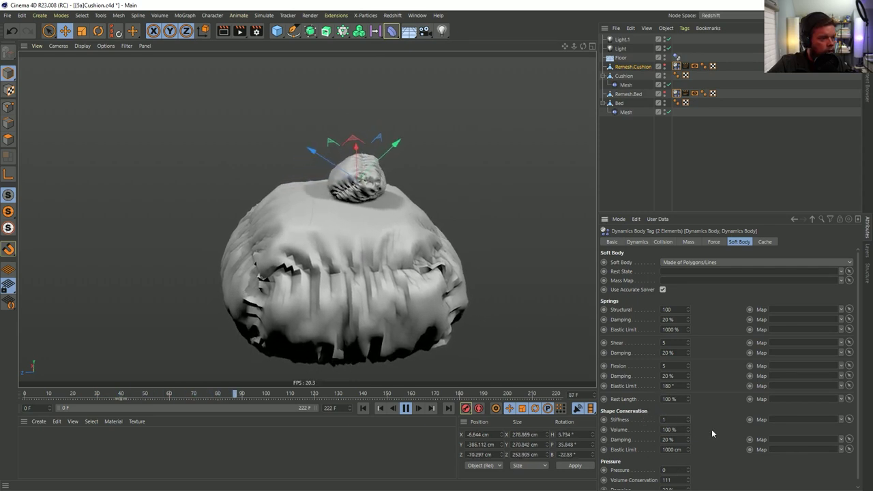
{"action": "left_click", "coordinate": [365, 407]}
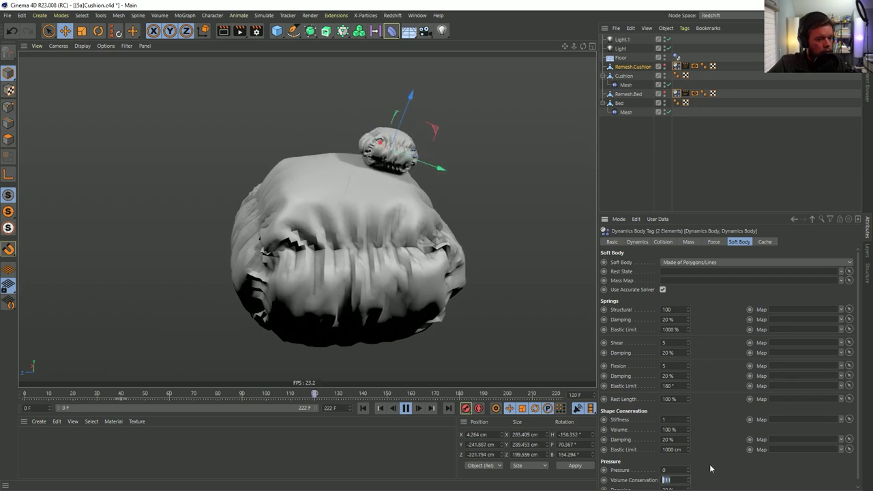
{"action": "left_click", "coordinate": [365, 408]}
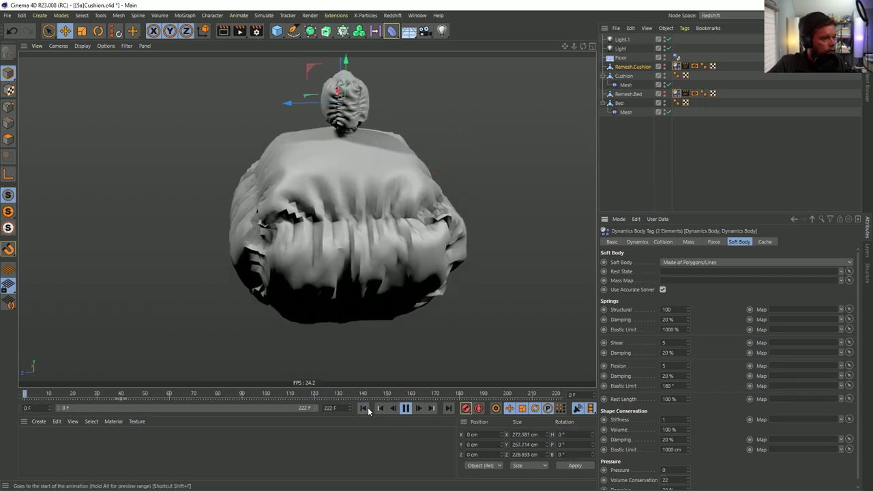
{"action": "left_click", "coordinate": [674, 480]}
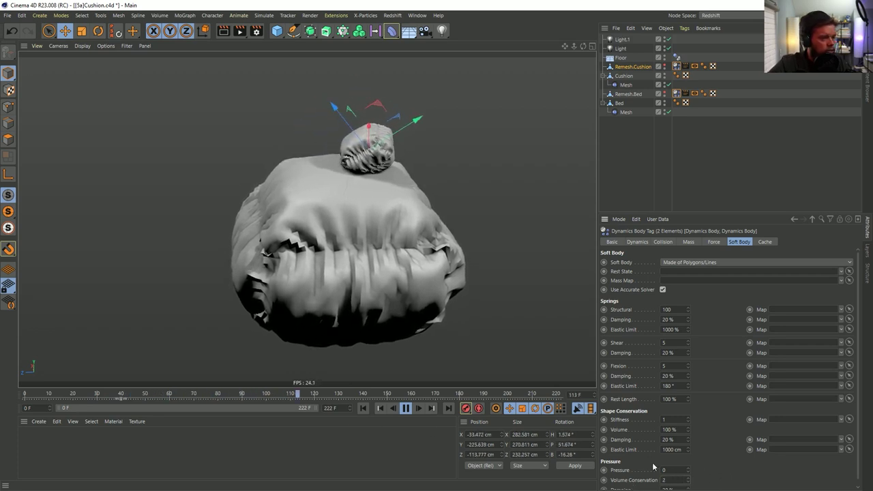
{"action": "left_click", "coordinate": [363, 408]}
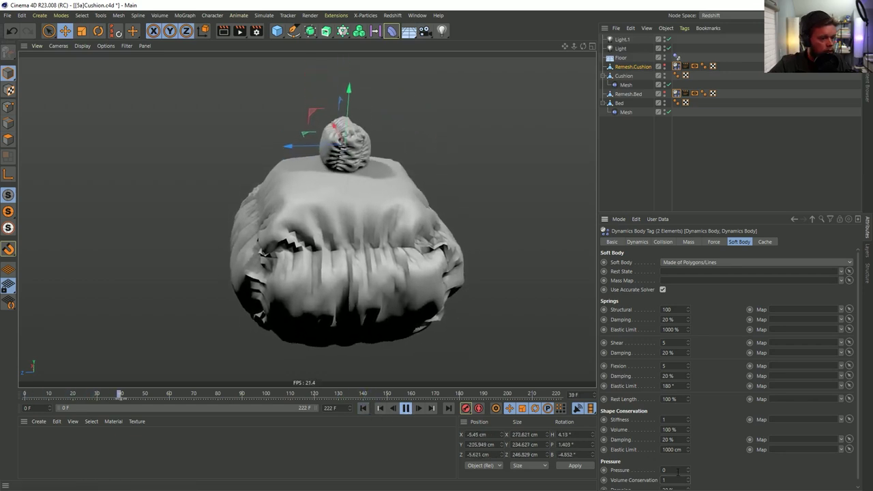
Set both soft bodies' Shape Conservation Stiffness to 0 and watch the simulation before stopping playback
{"action": "type", "text": "0"}
{"action": "key", "text": "Return"}
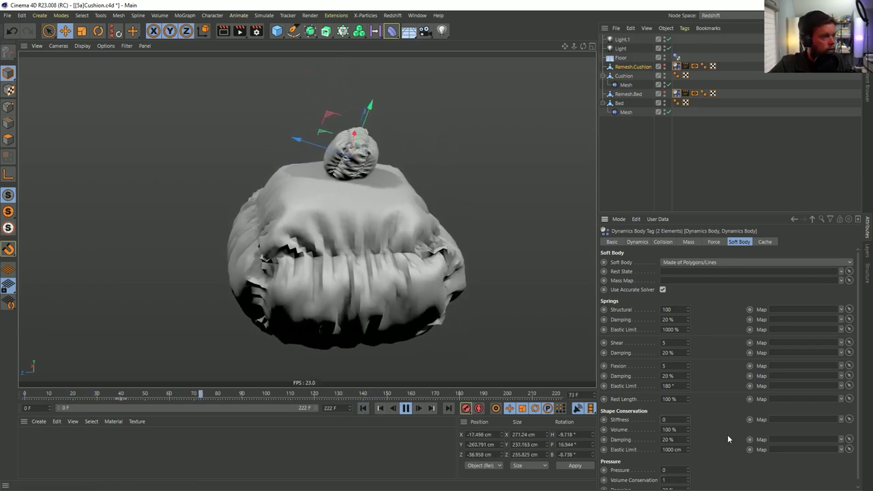
{"action": "left_click", "coordinate": [688, 442]}
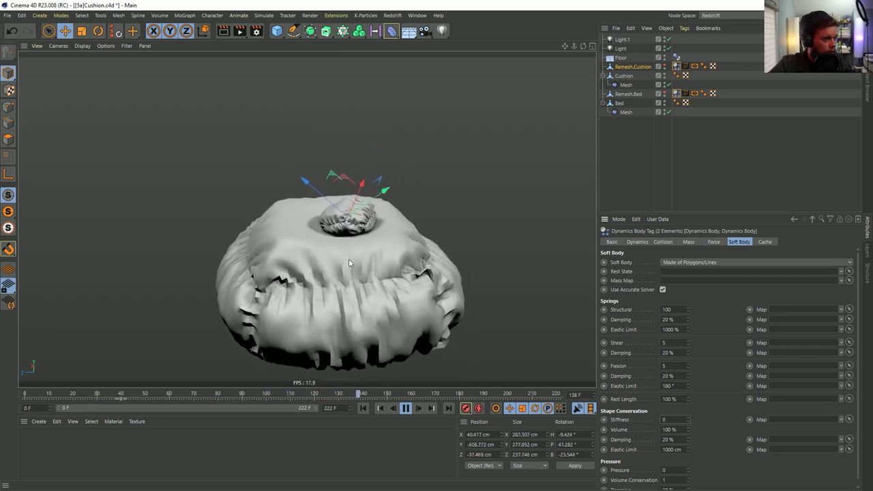
{"action": "mouse_move", "coordinate": [382, 212]}
{"action": "left_mouse_down", "text": "alt"}
{"action": "mouse_move", "coordinate": [462, 216]}
{"action": "mouse_move", "coordinate": [389, 221]}
{"action": "left_mouse_up", "text": "alt"}
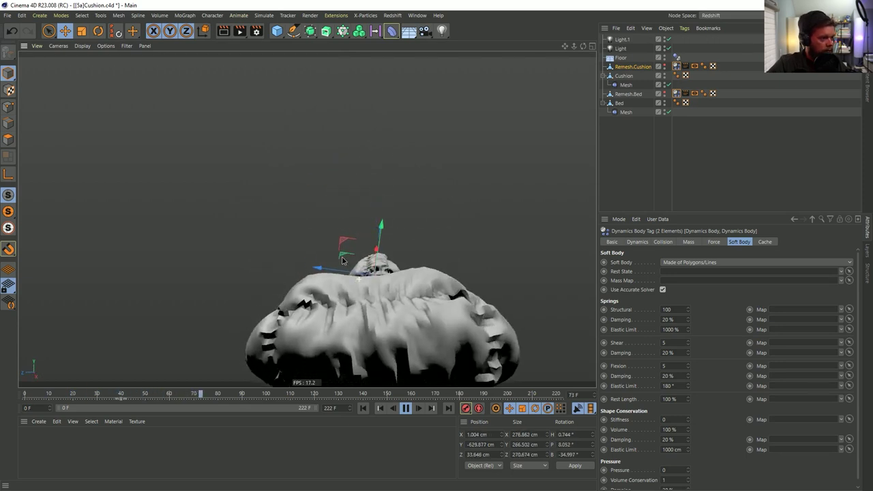
{"action": "left_click_drag", "start_coordinate": [376, 279], "coordinate": [417, 322], "text": "alt"}
{"action": "left_click", "coordinate": [405, 408]}
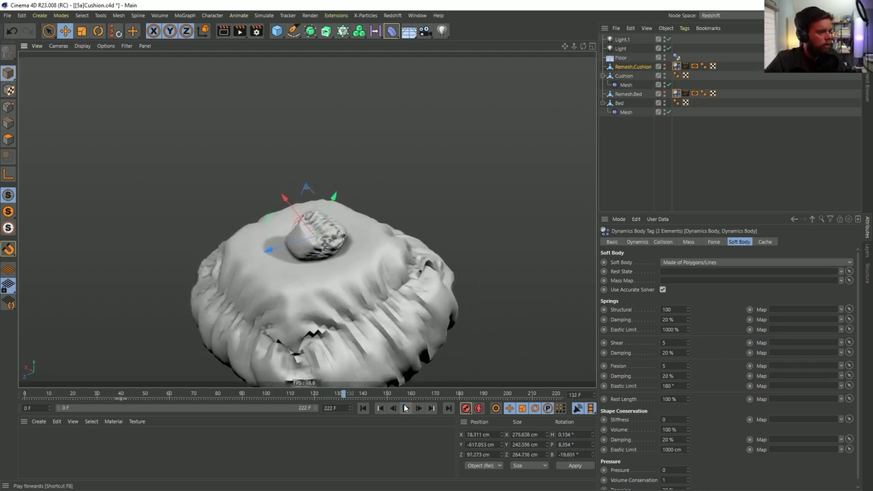
Put Cushion and Bed each inside its own Subdivision Surface, with editor and renderer subdivision set to 1 on both
{"action": "left_click_drag", "start_coordinate": [382, 287], "coordinate": [436, 245], "text": "alt"}
{"action": "left_click", "coordinate": [625, 76]}
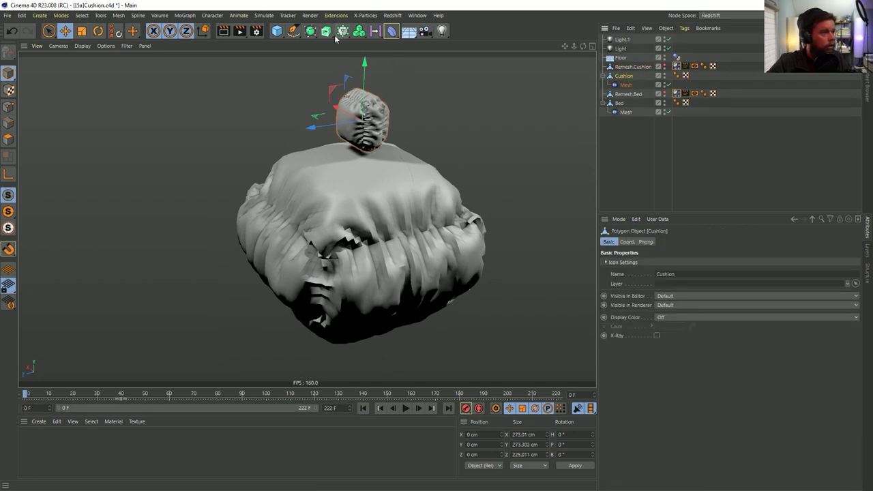
{"action": "left_click", "coordinate": [311, 31], "text": "alt"}
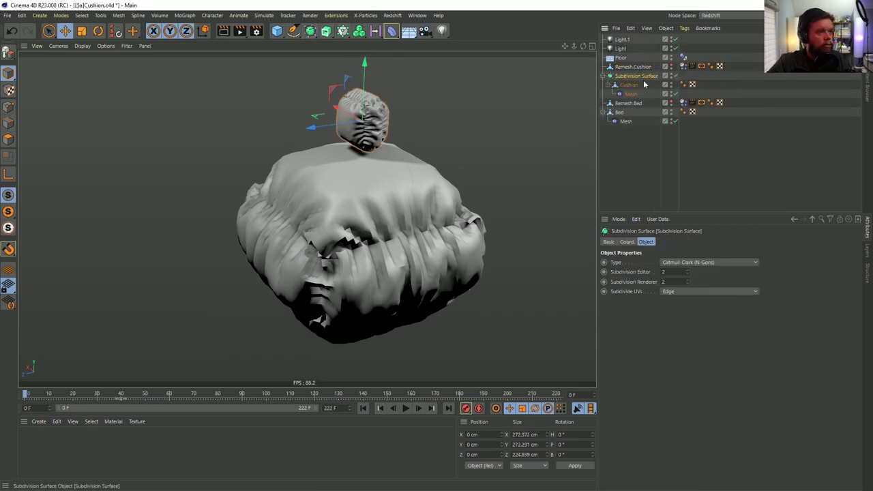
{"action": "left_click_drag", "start_coordinate": [455, 138], "coordinate": [427, 219], "text": "alt"}
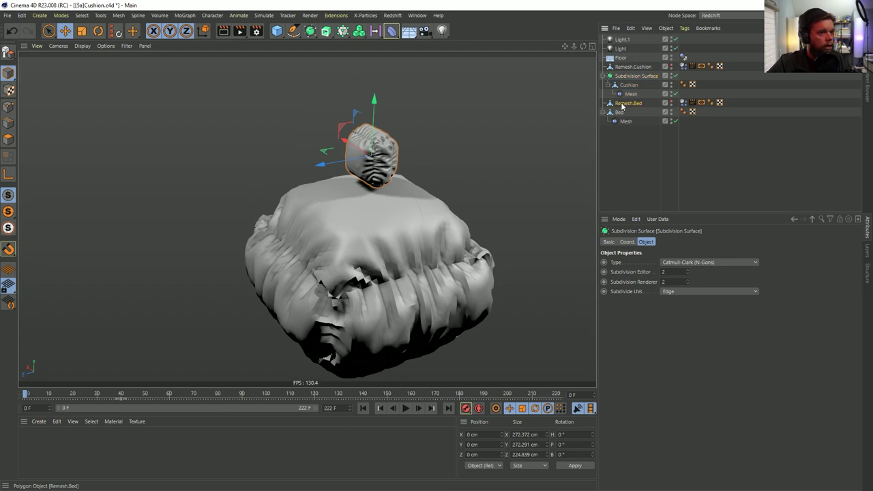
{"action": "left_click", "coordinate": [618, 112]}
{"action": "left_click", "coordinate": [311, 31], "text": "alt"}
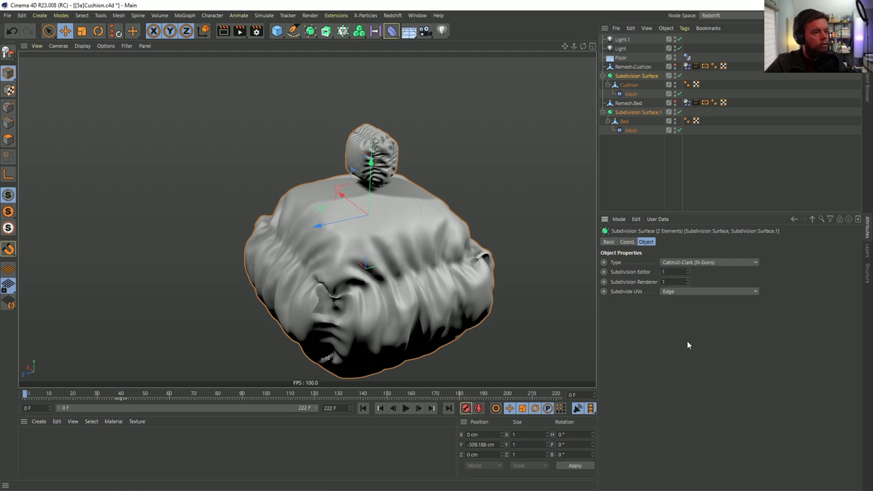
{"action": "left_click", "coordinate": [611, 173]}
Play the smoothed simulation, inspect how the cushion sits on the bed, and return to the first frame
{"action": "left_click", "coordinate": [405, 408]}
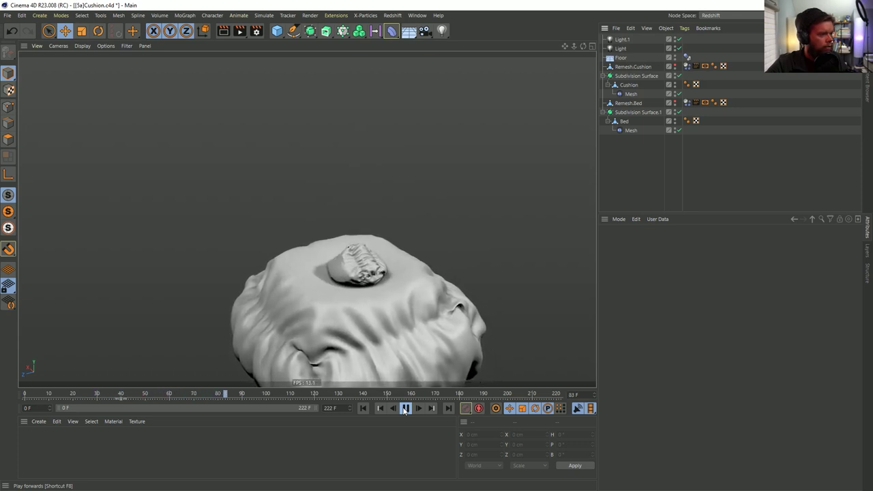
{"action": "left_click", "coordinate": [406, 408]}
{"action": "left_click_drag", "start_coordinate": [402, 260], "coordinate": [395, 203], "text": "alt"}
{"action": "scroll", "coordinate": [394, 202], "scroll_direction": "down", "scroll_amount": 2}
{"action": "middle_click_drag", "start_coordinate": [394, 204], "coordinate": [361, 394], "text": "alt"}
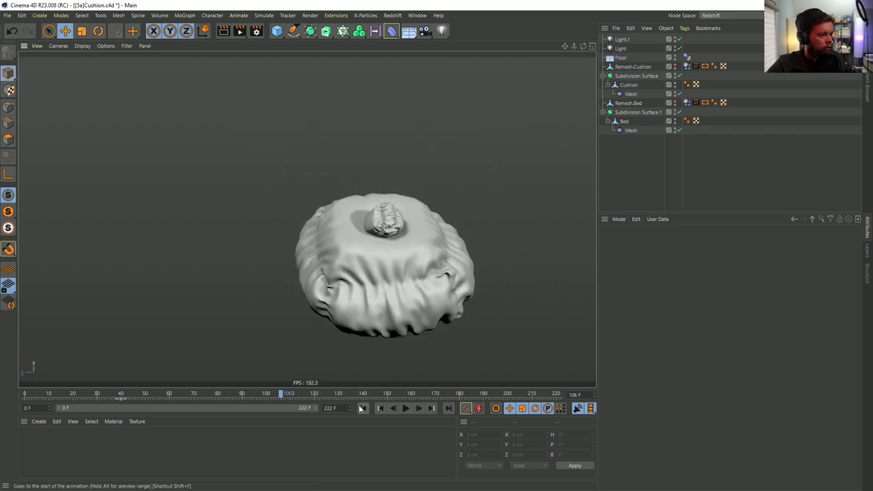
{"action": "left_click", "coordinate": [362, 408]}
Duplicate Remesh.Cushion together with the cushion's Subdivision Surface and raise the copies above the original cushion to Y about 467 cm
{"action": "left_click", "coordinate": [633, 66]}
{"action": "left_click_drag", "start_coordinate": [420, 117], "coordinate": [427, 63]}
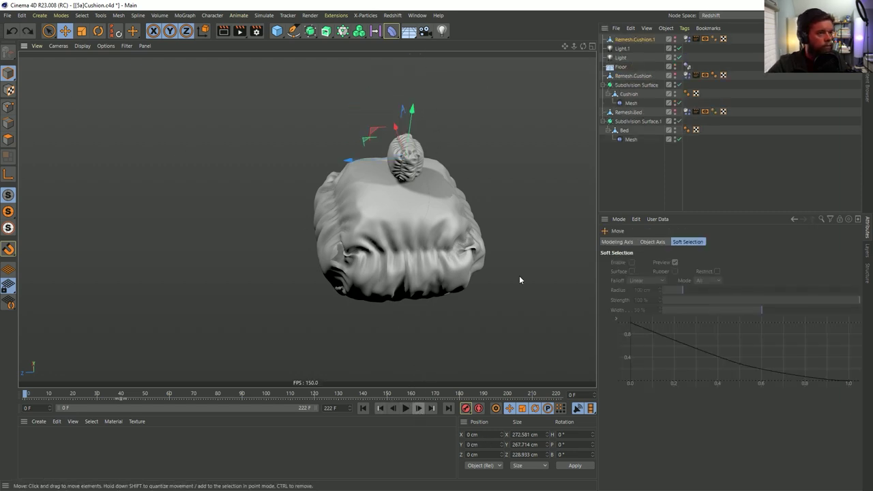
{"action": "left_click", "coordinate": [641, 67]}
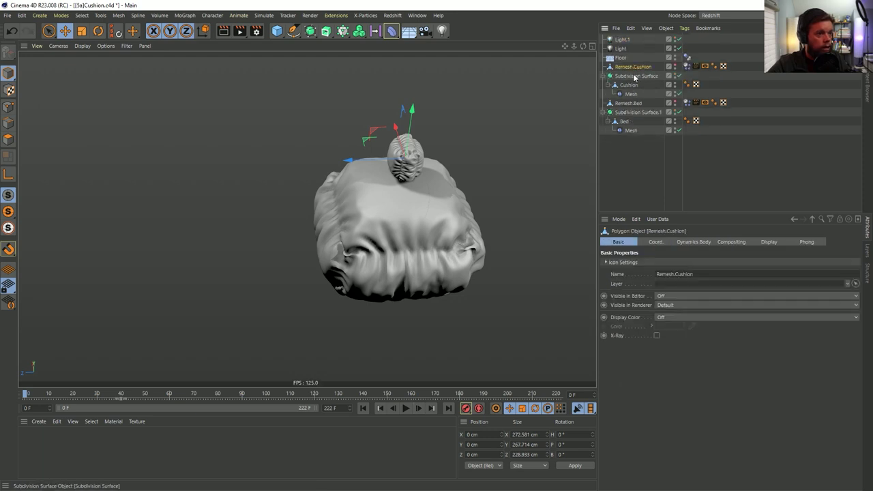
{"action": "key", "text": "ctrl+c"}
{"action": "key", "text": "ctrl+v"}
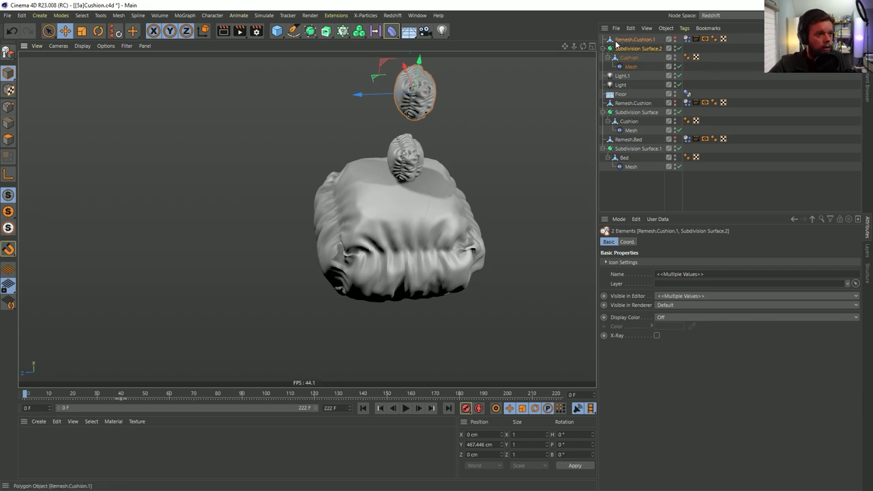
Run the simulation with both cushions and select the Dynamics Body tags of Remesh.Cushion.1, Remesh.Cushion and Remesh.Bed together
{"action": "left_click", "coordinate": [405, 409]}
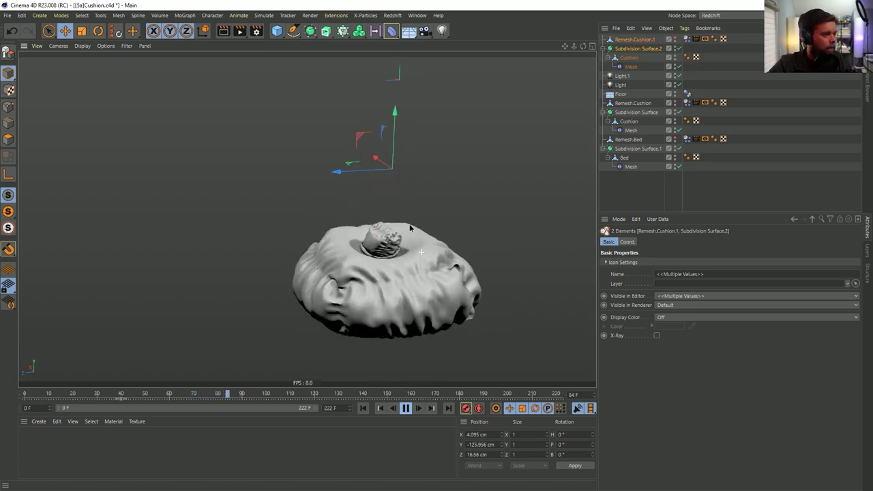
{"action": "scroll", "coordinate": [443, 256], "scroll_direction": "up", "scroll_amount": 3}
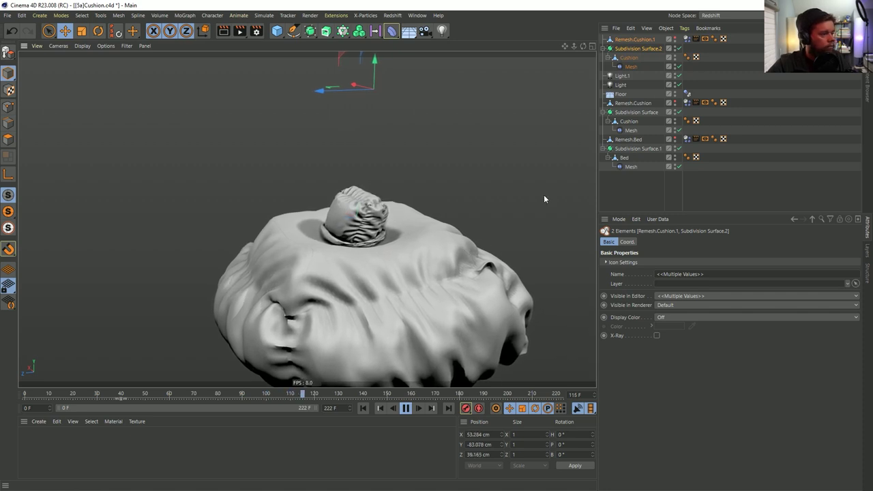
{"action": "left_click", "coordinate": [687, 103]}
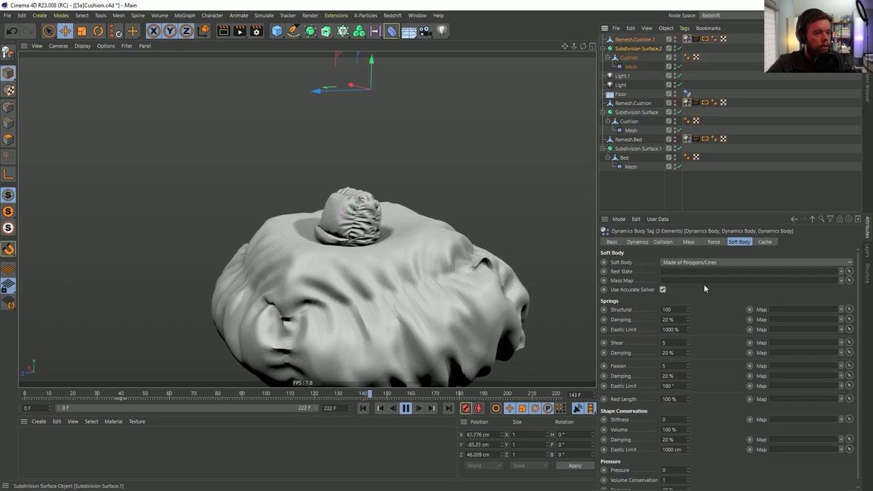
{"action": "scroll", "coordinate": [631, 396], "scroll_direction": "down", "scroll_amount": 1}
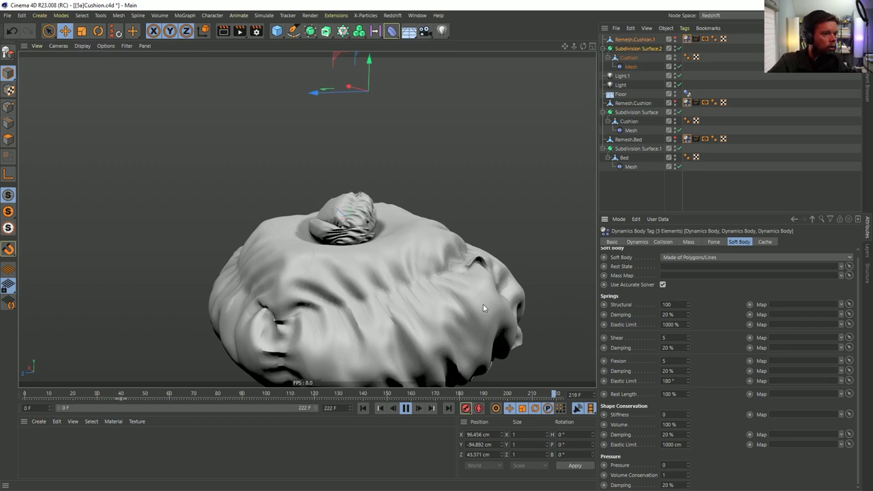
Set the Structural, Shear and Flexion Damping to 0 % on all three soft bodies and watch the simulation
{"action": "left_click", "coordinate": [669, 348]}
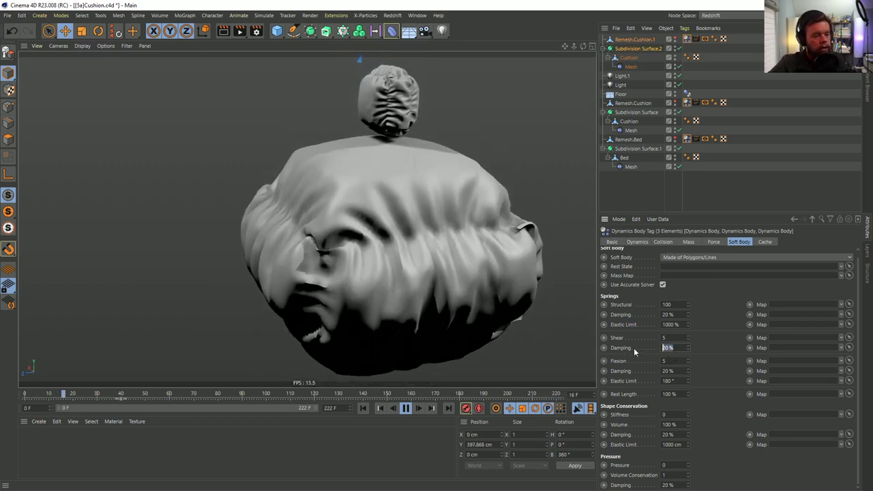
{"action": "type", "text": "0"}
{"action": "left_click", "coordinate": [675, 371]}
{"action": "type", "text": "0"}
{"action": "key", "text": "Return"}
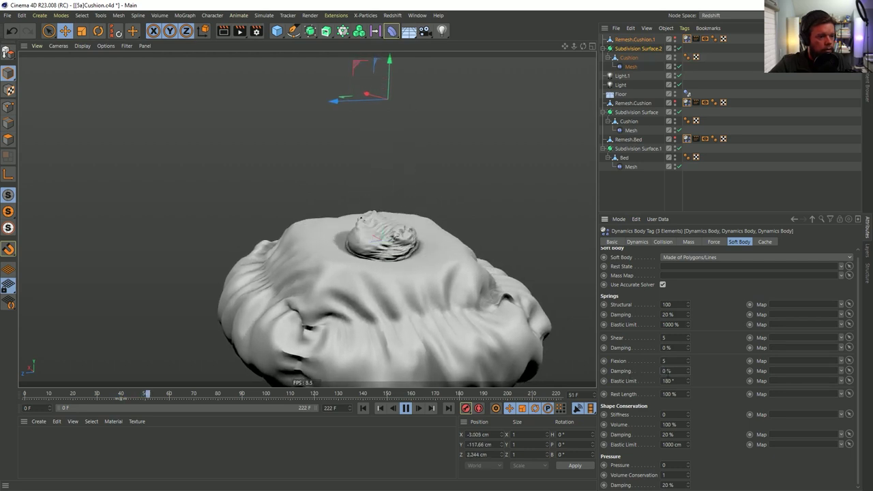
{"action": "left_click", "coordinate": [672, 315]}
{"action": "type", "text": "0"}
{"action": "key", "text": "Return"}
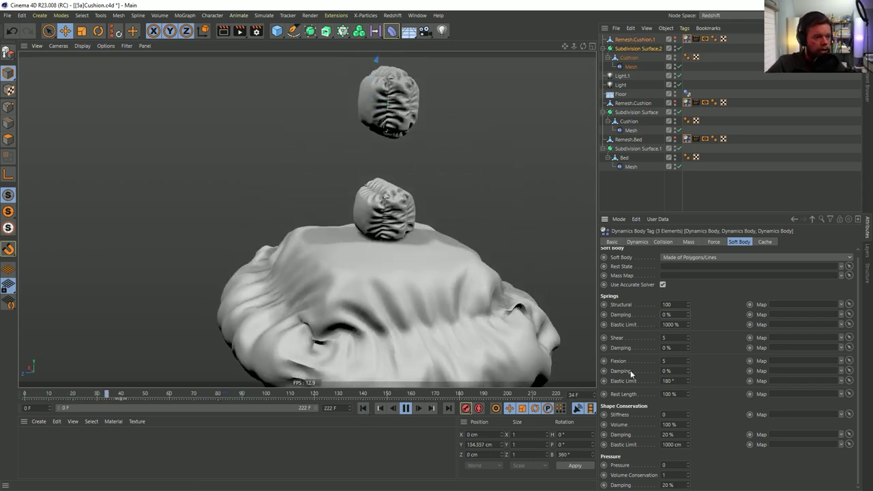
{"action": "left_click_drag", "start_coordinate": [370, 334], "coordinate": [394, 314], "text": "alt"}
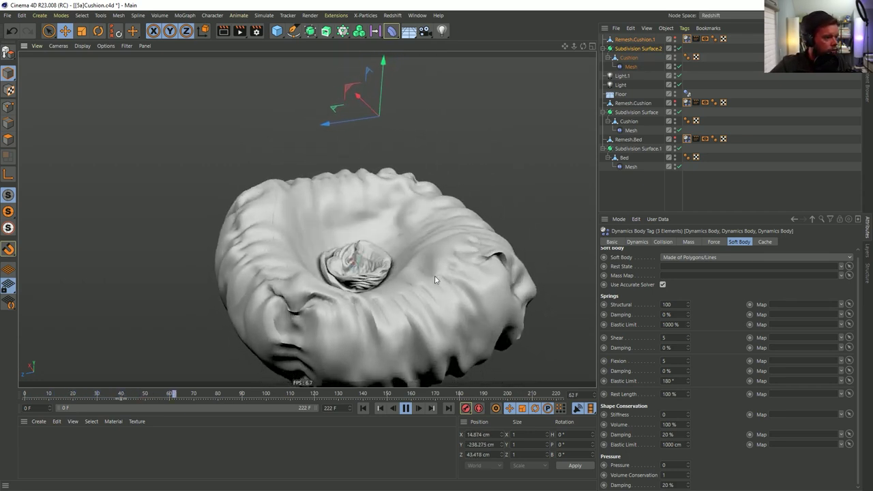
Set the Structural, Shear and Flexion Damping to 5 % on all three soft bodies and restart the simulation
{"action": "left_click", "coordinate": [665, 348]}
{"action": "type", "text": "5"}
{"action": "key", "text": "Return"}
{"action": "left_click", "coordinate": [666, 315]}
{"action": "type", "text": "5"}
{"action": "key", "text": "Return"}
{"action": "left_click", "coordinate": [666, 371]}
{"action": "type", "text": "5"}
{"action": "key", "text": "Return"}
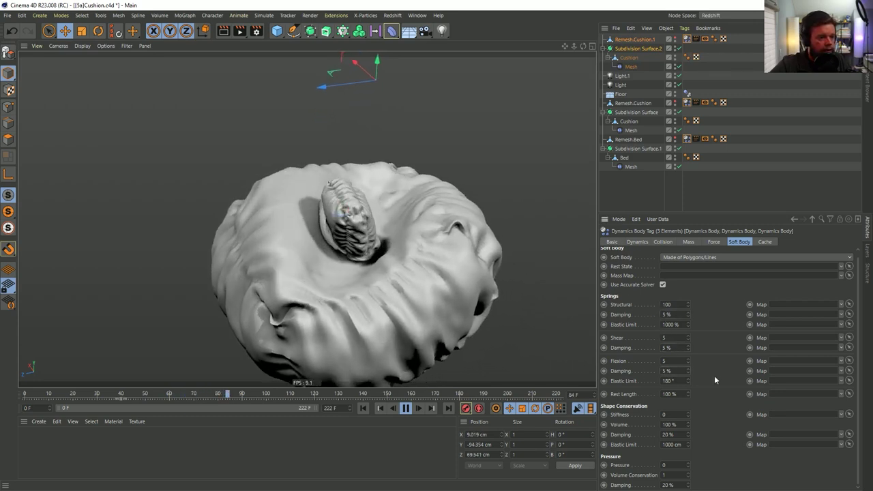
{"action": "left_click", "coordinate": [363, 408]}
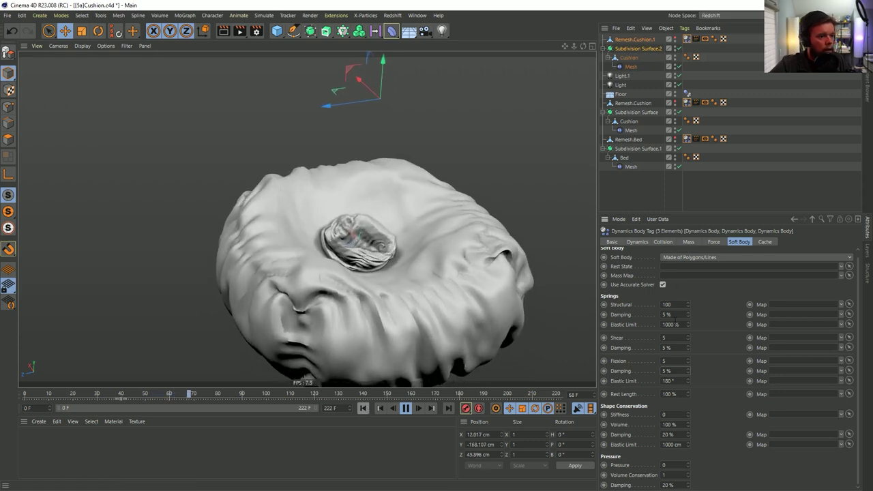
Try 99 % for the Structural, Shear and Flexion Damping on all three soft bodies and restart the simulation
{"action": "double_click", "coordinate": [669, 315]}
{"action": "type", "text": "0"}
{"action": "key", "text": "Return"}
{"action": "double_click", "coordinate": [668, 315]}
{"action": "type", "text": "99"}
{"action": "key", "text": "Return"}
{"action": "double_click", "coordinate": [667, 347]}
{"action": "type", "text": "99"}
{"action": "key", "text": "Return"}
{"action": "double_click", "coordinate": [666, 371]}
{"action": "type", "text": "99"}
{"action": "key", "text": "Return"}
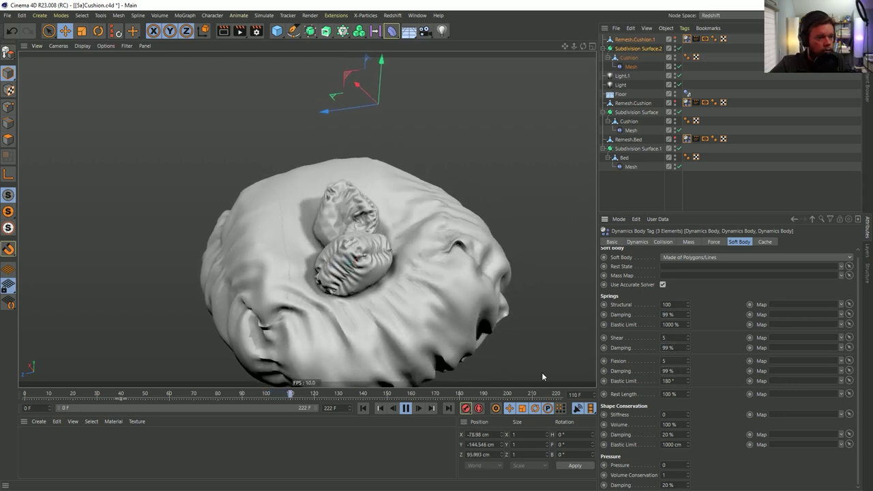
{"action": "key", "text": "shift+f"}
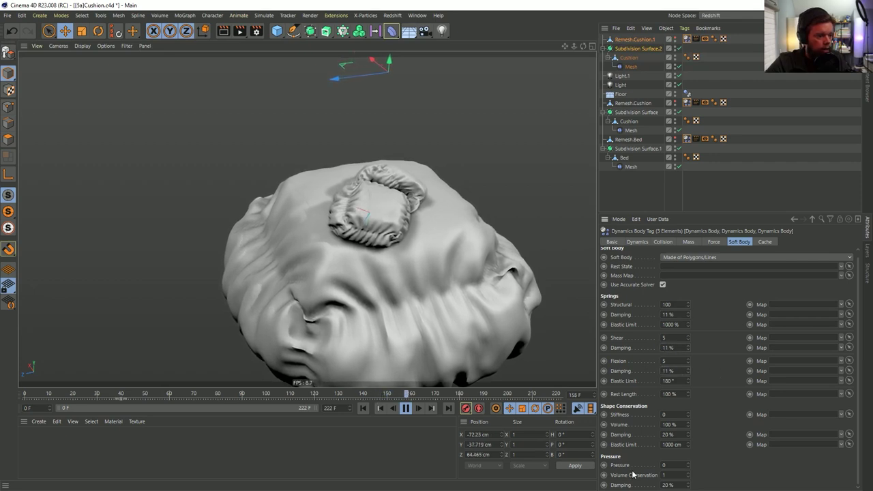
Set the spring Damping values and the Pressure Damping to 11 % on all three soft bodies and restart the simulation
{"action": "left_click", "coordinate": [668, 485]}
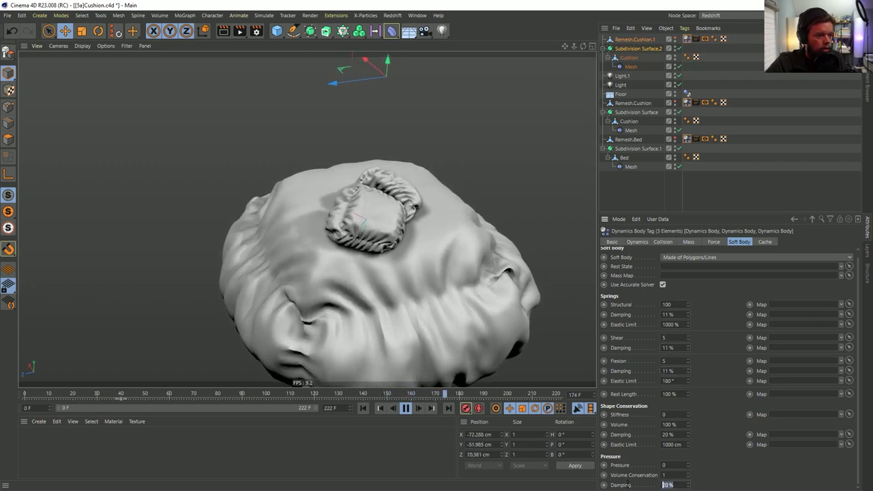
{"action": "type", "text": "11"}
{"action": "key", "text": "Return"}
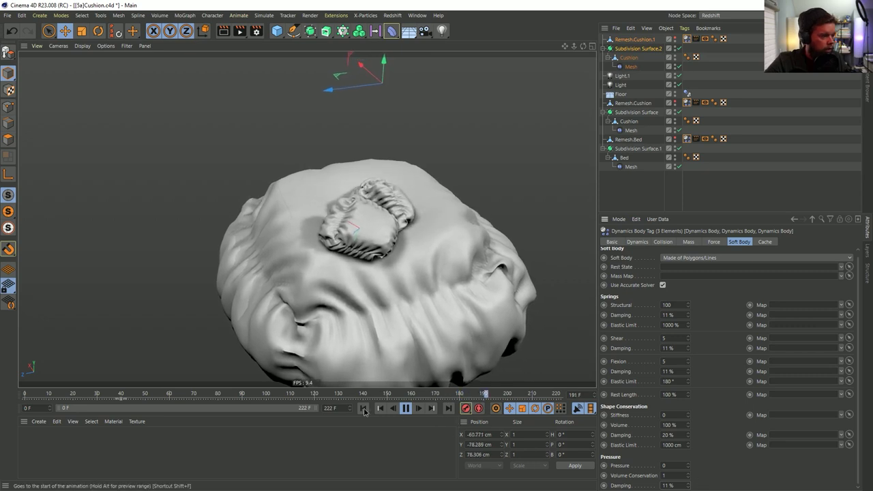
{"action": "left_click", "coordinate": [366, 408]}
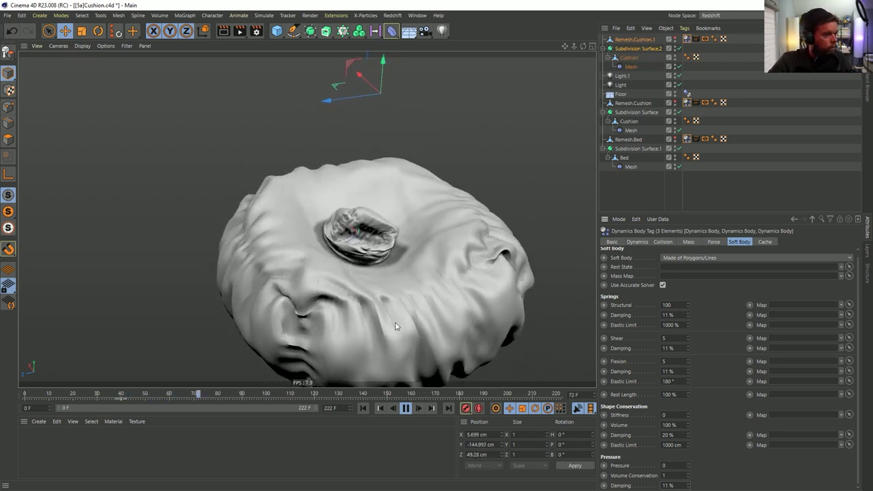
On the two cushion proxies only, set Shear and Flexion to 25 and Volume Conservation to 22, replaying the simulation after each change
{"action": "left_click", "coordinate": [685, 103]}
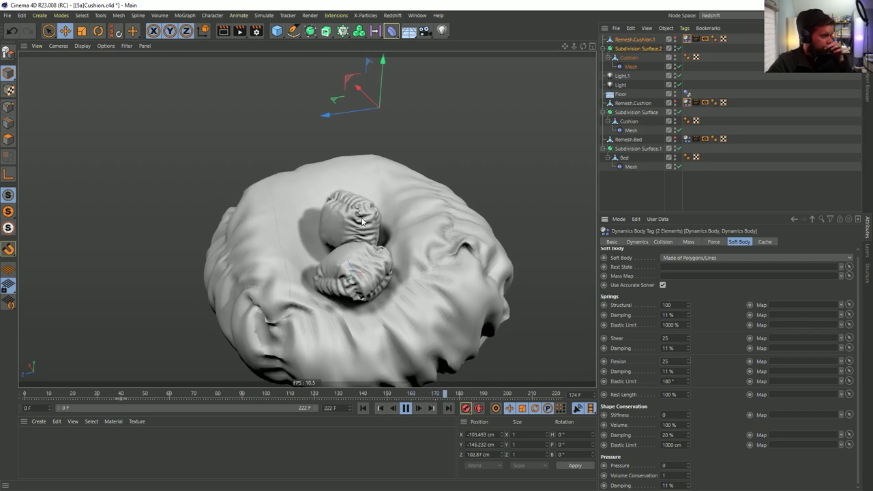
{"action": "left_click", "coordinate": [363, 408]}
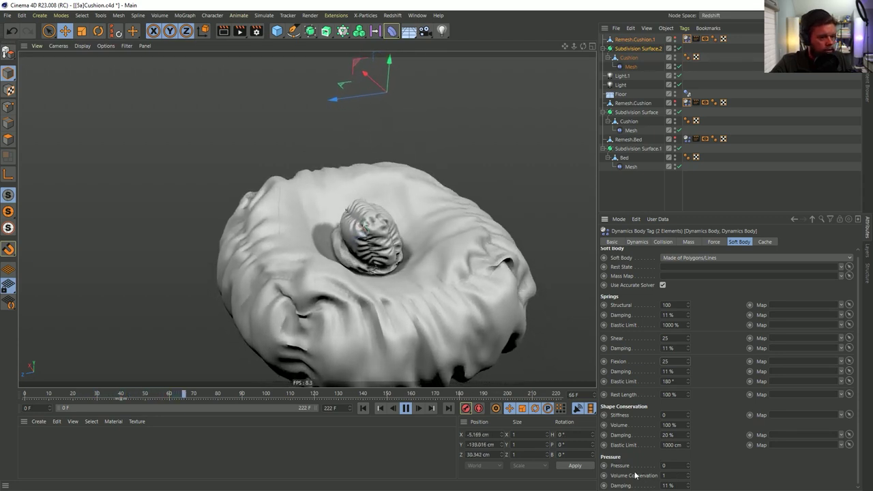
{"action": "left_click", "coordinate": [665, 476]}
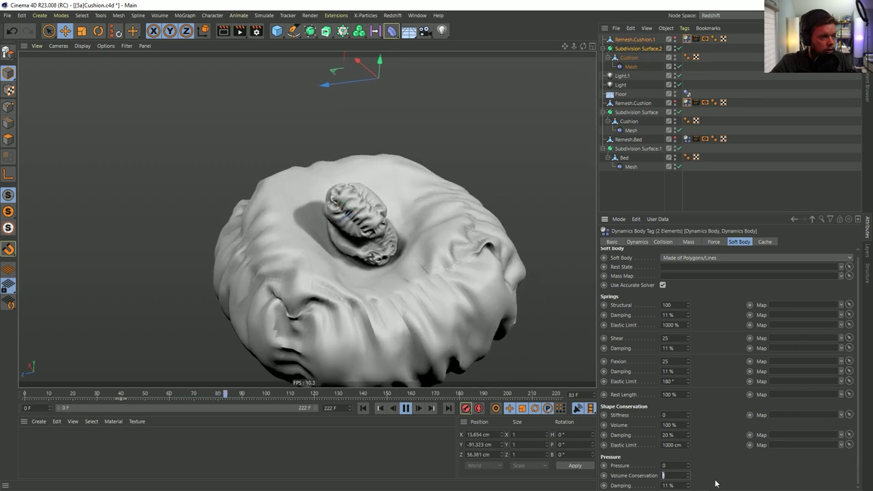
{"action": "type", "text": "22"}
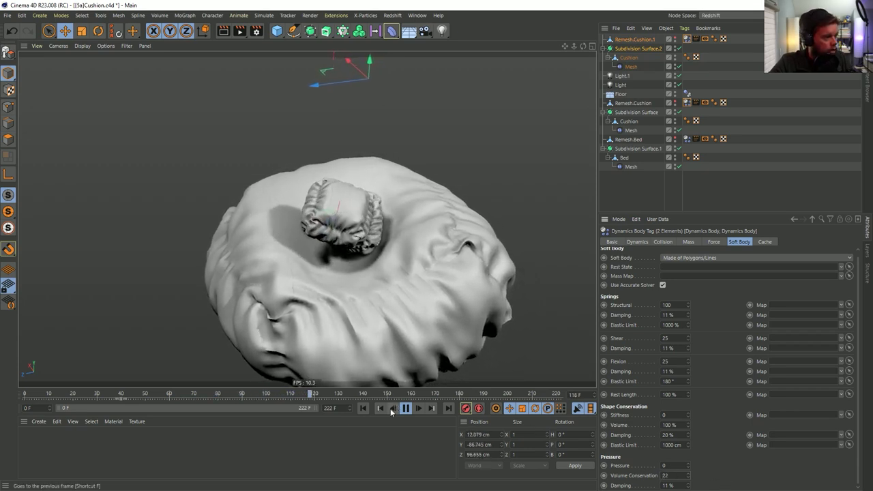
{"action": "left_click", "coordinate": [363, 408]}
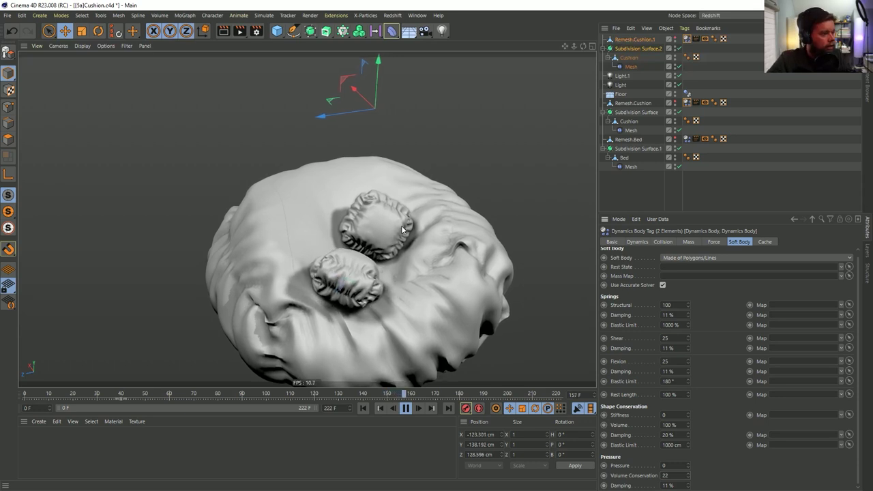
{"action": "key", "text": "F8"}
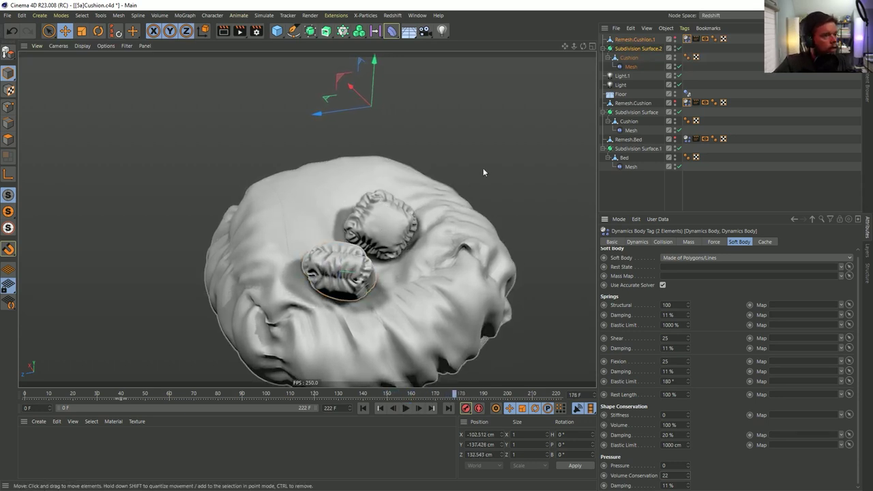
{"action": "left_click_drag", "start_coordinate": [483, 166], "coordinate": [409, 257], "text": "alt"}
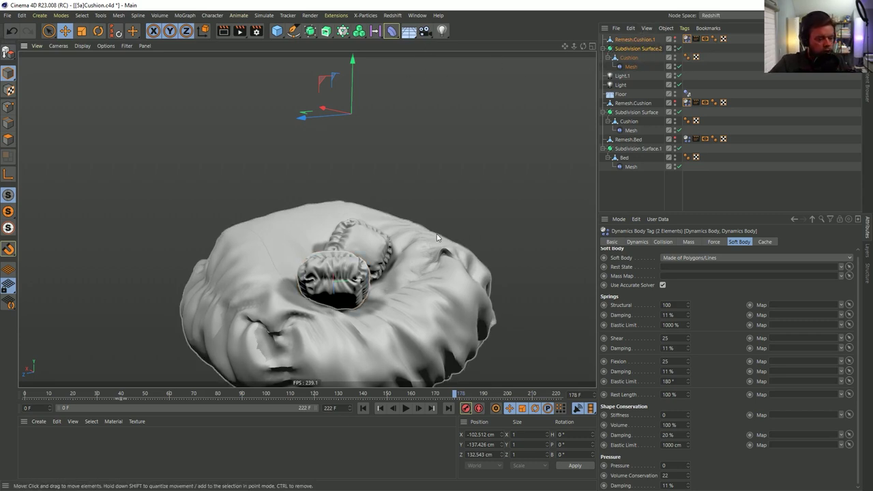
Make the two cushion proxies and the bed proxy visible in the editor and replay the simulation from the first frame
{"action": "left_click_drag", "start_coordinate": [386, 269], "coordinate": [423, 240], "text": "alt"}
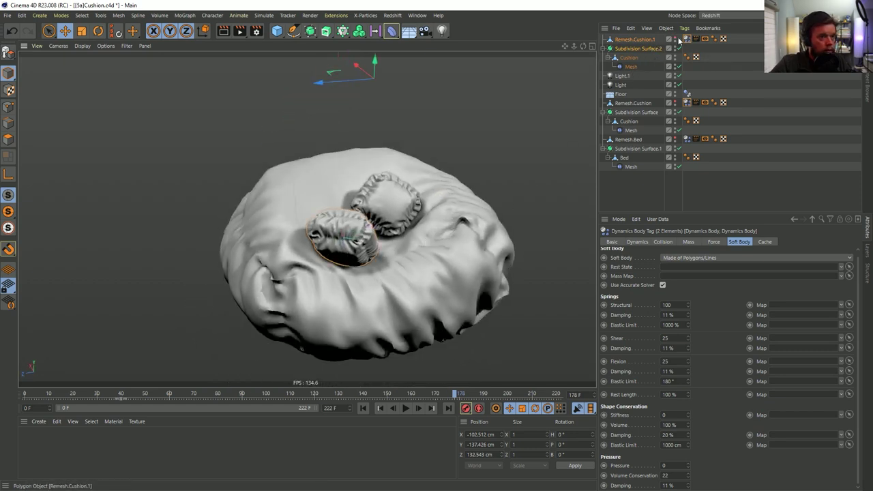
{"action": "left_click", "coordinate": [679, 40]}
{"action": "left_click", "coordinate": [677, 104]}
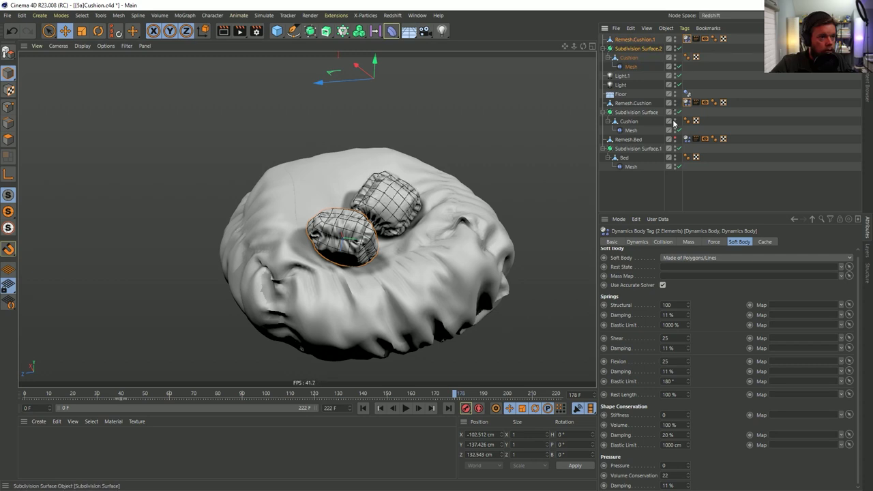
{"action": "left_click", "coordinate": [677, 139]}
{"action": "left_click", "coordinate": [362, 408]}
{"action": "left_click", "coordinate": [405, 408]}
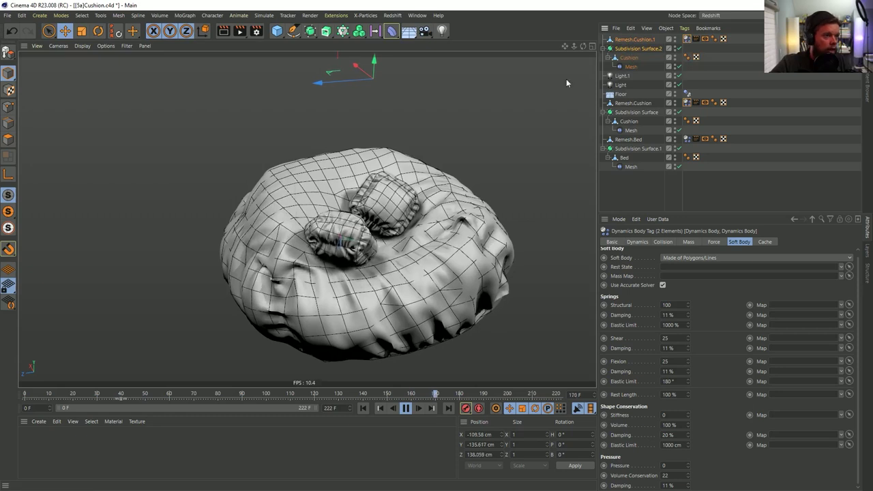
{"action": "left_click", "coordinate": [406, 408]}
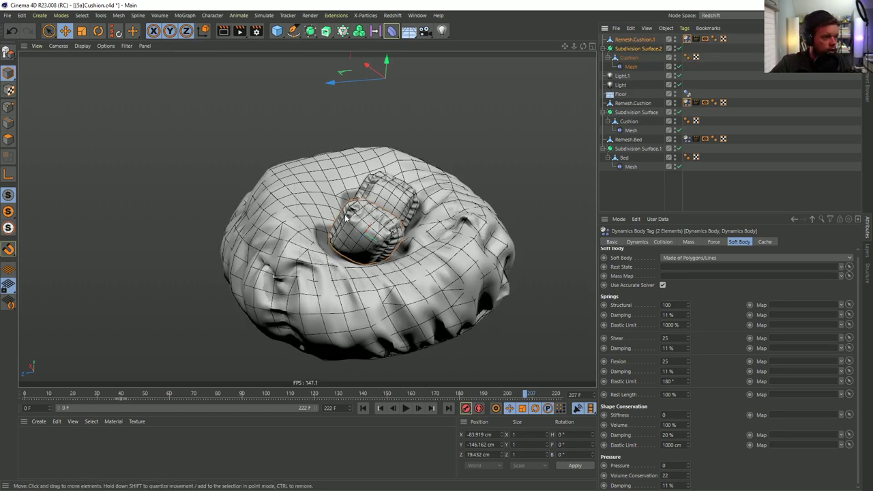
Add the bed proxy's dynamics tag to the selection, replay the simulation from a frontal view and rewind it to the start
{"action": "left_click", "coordinate": [687, 139], "text": "ctrl"}
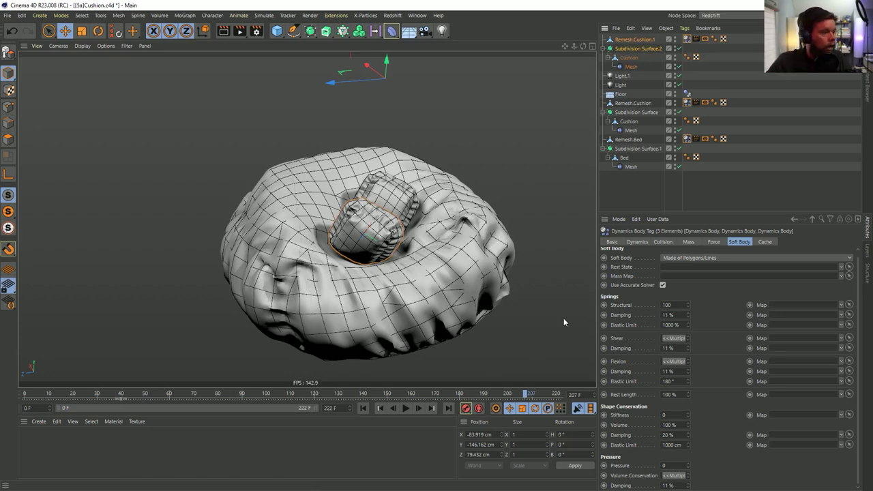
{"action": "left_click", "coordinate": [406, 409]}
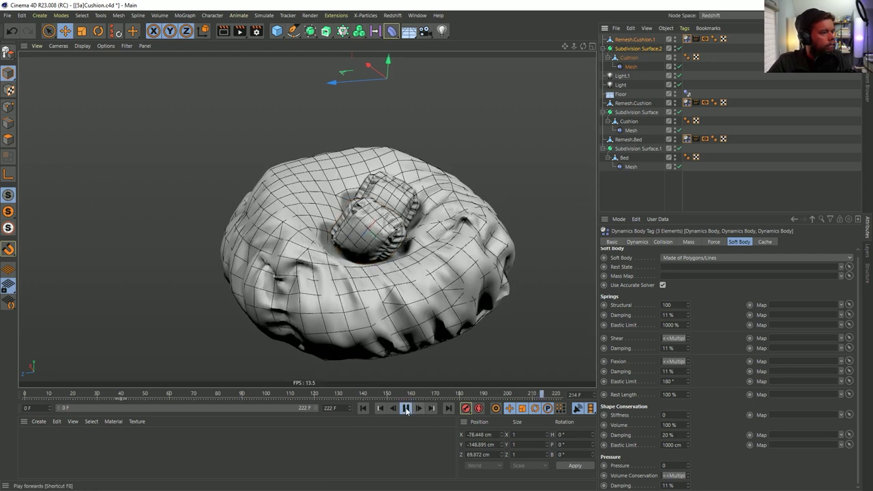
{"action": "left_click", "coordinate": [406, 408]}
{"action": "left_click", "coordinate": [363, 409]}
{"action": "left_click_drag", "start_coordinate": [402, 177], "coordinate": [405, 203], "text": "alt"}
{"action": "scroll", "coordinate": [436, 211], "scroll_direction": "down", "scroll_amount": 6}
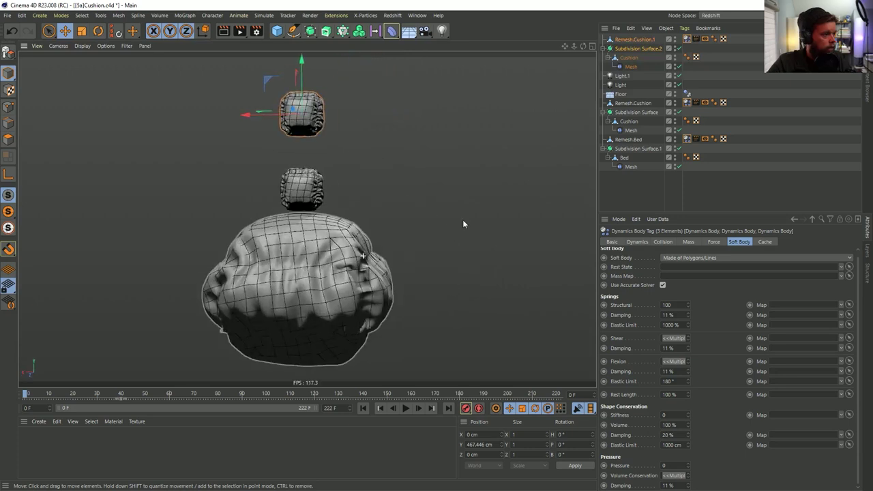
{"action": "left_click", "coordinate": [406, 409]}
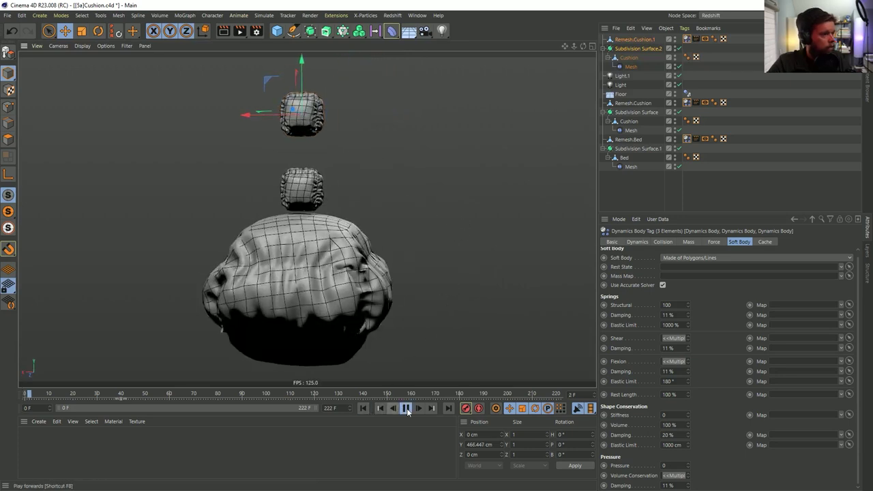
{"action": "left_click", "coordinate": [406, 409]}
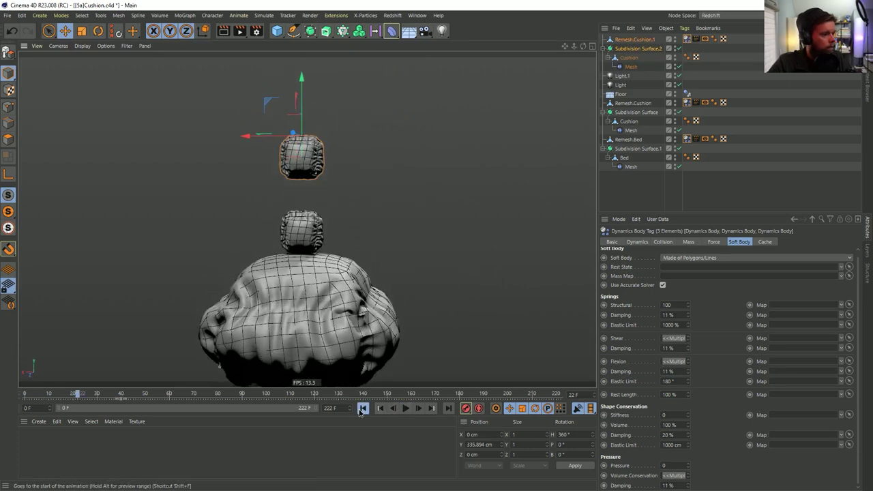
{"action": "left_click", "coordinate": [363, 409]}
Enable Custom Initial Velocity on the Remesh.Cushion dynamics tag and set the Initial Linear Velocity in Y to 555 cm
{"action": "left_click", "coordinate": [629, 58]}
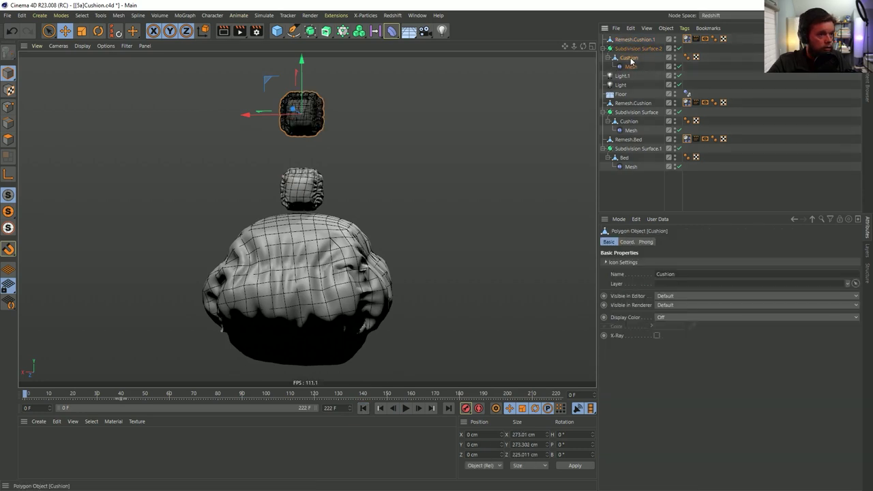
{"action": "left_click", "coordinate": [633, 103]}
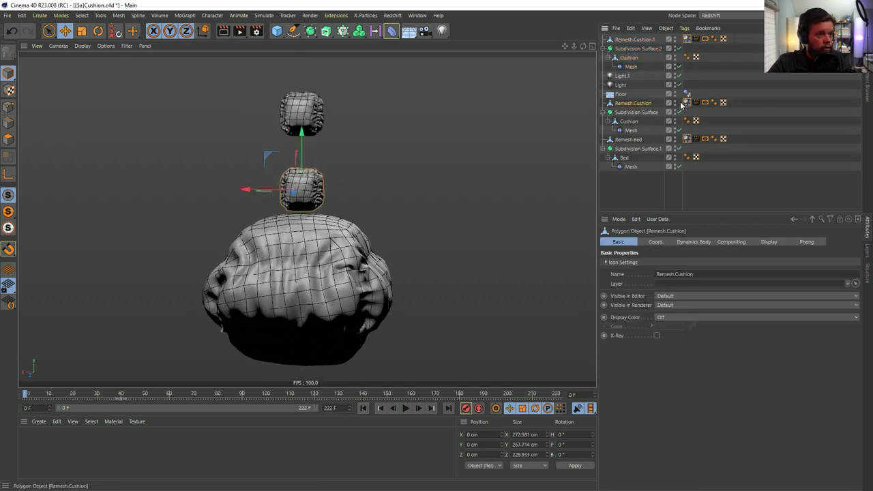
{"action": "left_click", "coordinate": [686, 103]}
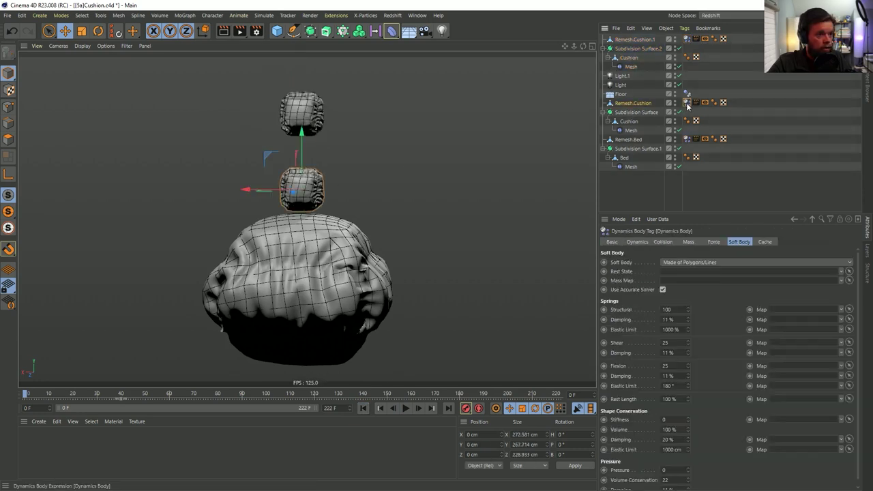
{"action": "left_click", "coordinate": [663, 242]}
{"action": "left_click", "coordinate": [638, 243]}
{"action": "left_click", "coordinate": [674, 311]}
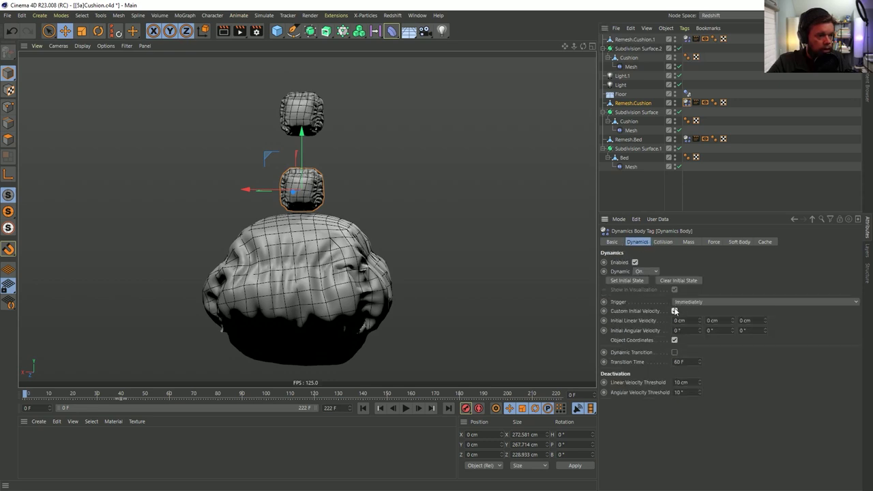
{"action": "left_click", "coordinate": [711, 321]}
{"action": "type", "text": "555"}
{"action": "key", "text": "Return"}
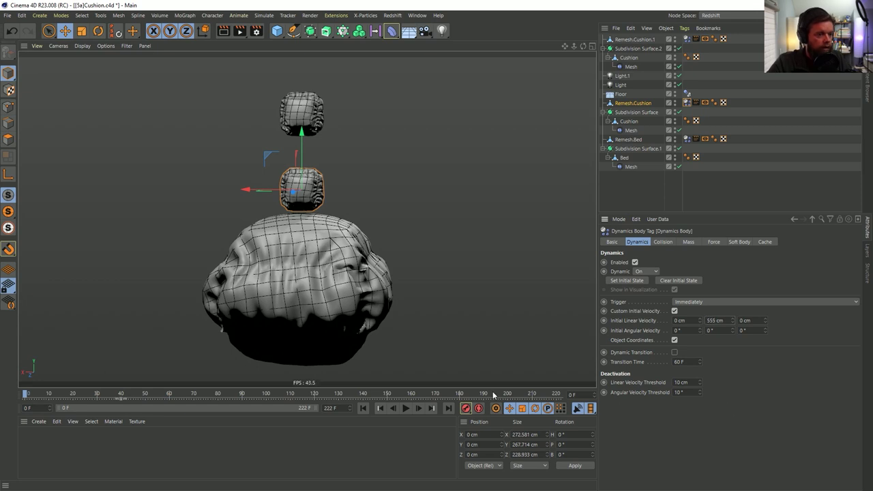
Test the simulation briefly from the start and raise the Initial Linear Velocity in Y of Remesh.Cushion to 1111 cm
{"action": "left_click", "coordinate": [406, 408]}
{"action": "left_click", "coordinate": [406, 409]}
{"action": "left_click", "coordinate": [363, 408]}
{"action": "left_click", "coordinate": [715, 320]}
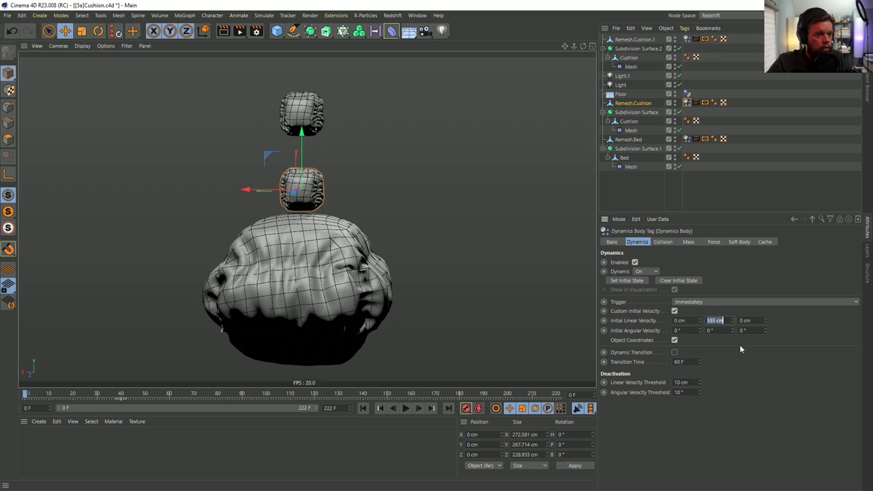
{"action": "type", "text": "1111"}
{"action": "key", "text": "Return"}
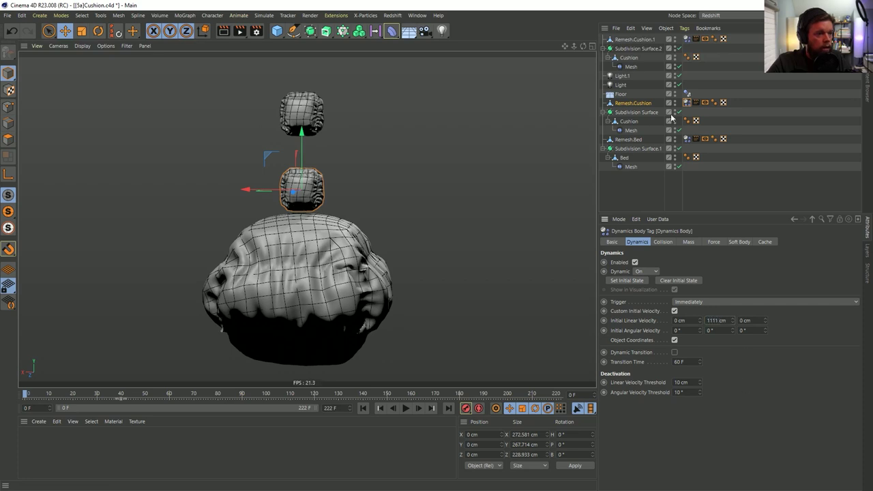
Enable Custom Initial Velocity on Remesh.Cushion.1, set the third Initial Angular Velocity value to 222°, and play the simulation before rewinding it
{"action": "left_click", "coordinate": [687, 38]}
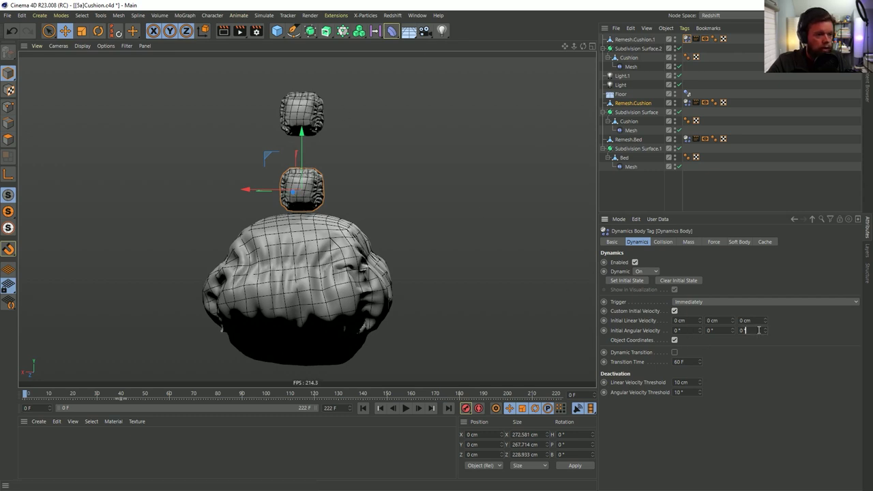
{"action": "type", "text": "222"}
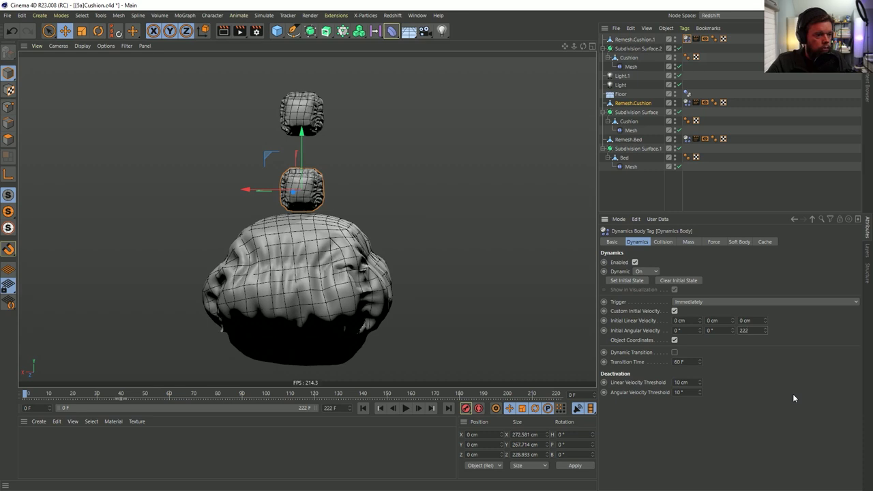
{"action": "left_click", "coordinate": [405, 408]}
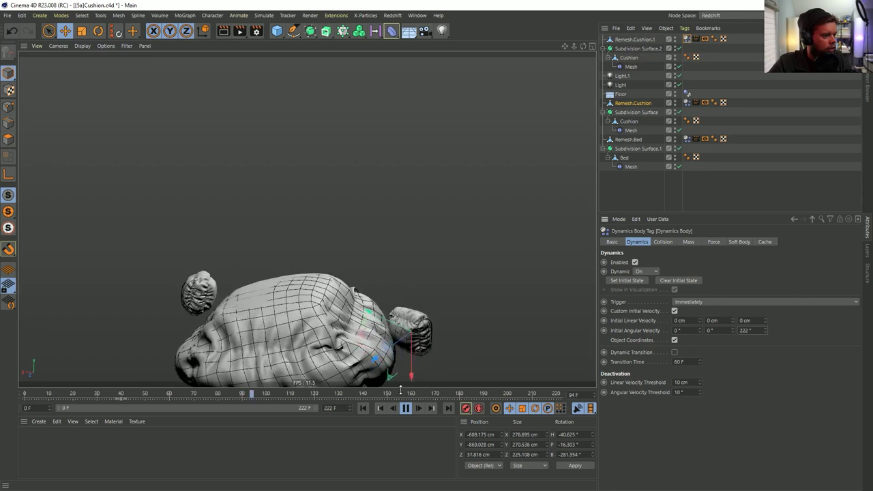
{"action": "left_click", "coordinate": [407, 408]}
{"action": "left_click_drag", "start_coordinate": [413, 290], "coordinate": [357, 334], "text": "alt"}
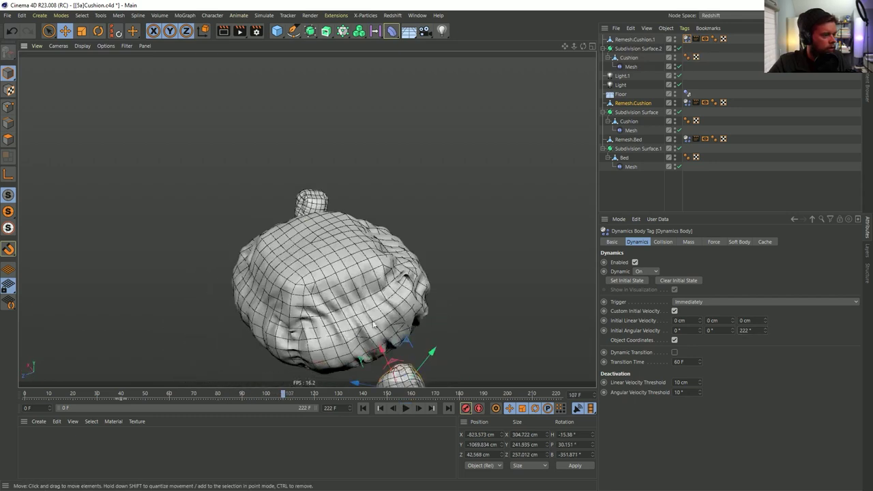
{"action": "left_click_drag", "start_coordinate": [401, 315], "coordinate": [409, 300], "text": "alt"}
{"action": "key", "text": "shift+f"}
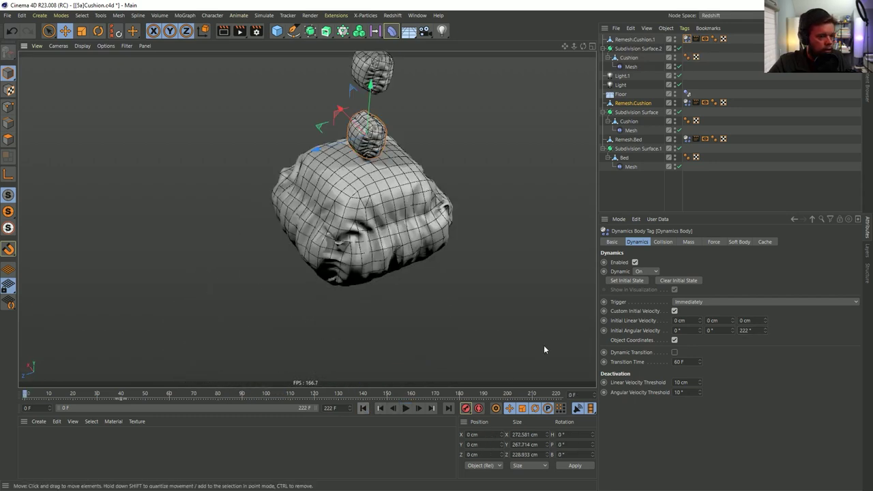
Reset the angular velocity of Remesh.Cushion.1 to 0°, set its Initial Linear Velocity in Y to -555 cm, and replay the simulation
{"action": "double_click", "coordinate": [745, 330]}
{"action": "type", "text": "0"}
{"action": "left_click", "coordinate": [711, 319]}
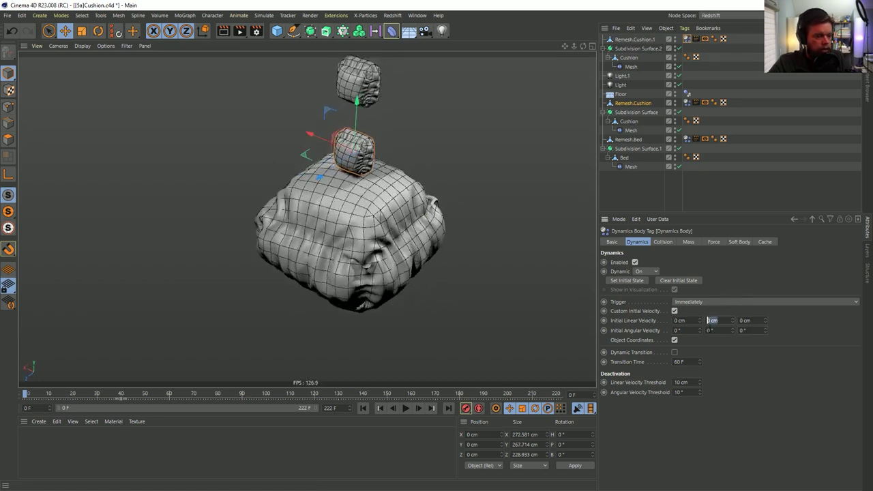
{"action": "type", "text": "-555"}
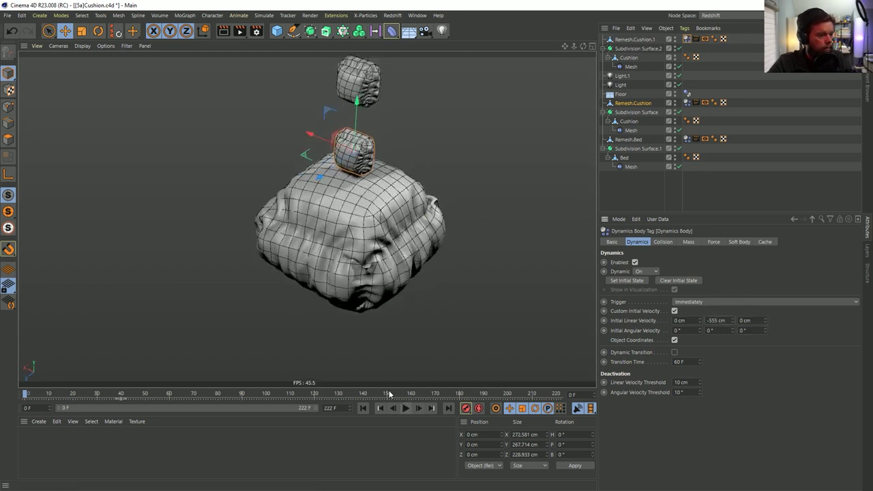
{"action": "left_click", "coordinate": [405, 408]}
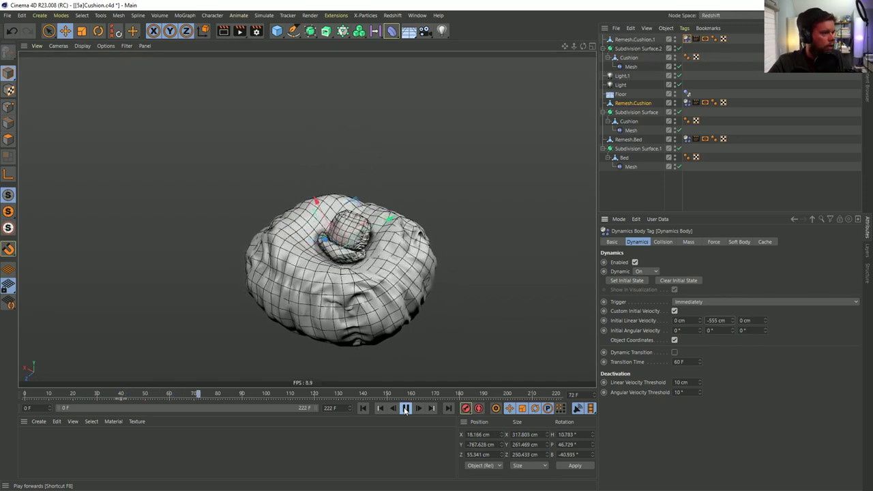
{"action": "left_click", "coordinate": [405, 408]}
{"action": "left_click", "coordinate": [363, 408]}
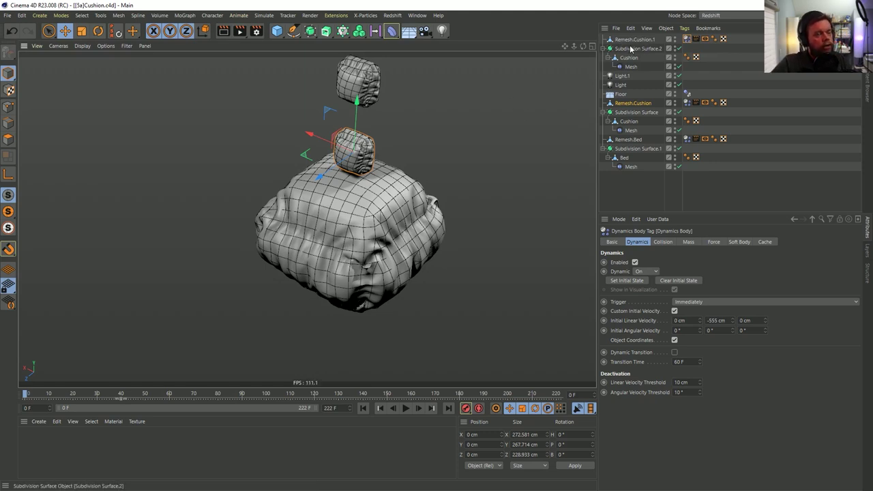
Switch to the open project [1a]CollisionJiggleWater.c4d and play its water simulation
{"action": "left_click_drag", "start_coordinate": [485, 155], "coordinate": [431, 216], "text": "alt"}
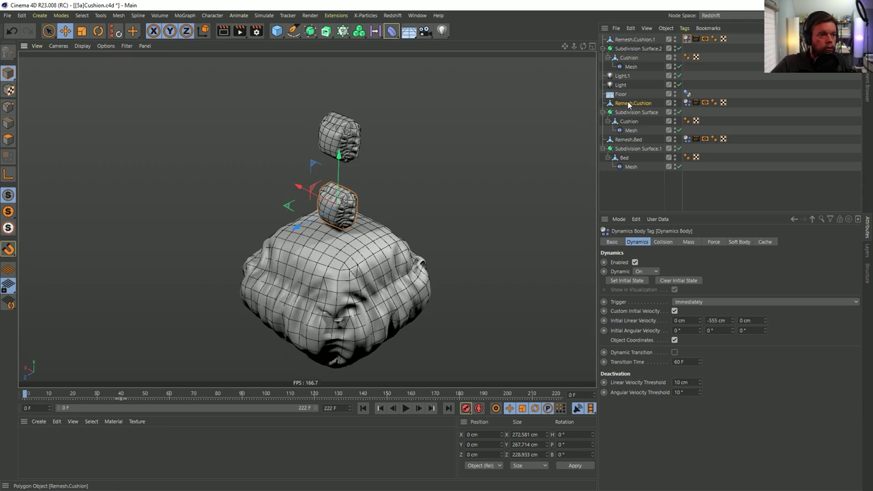
{"action": "left_click", "coordinate": [417, 15]}
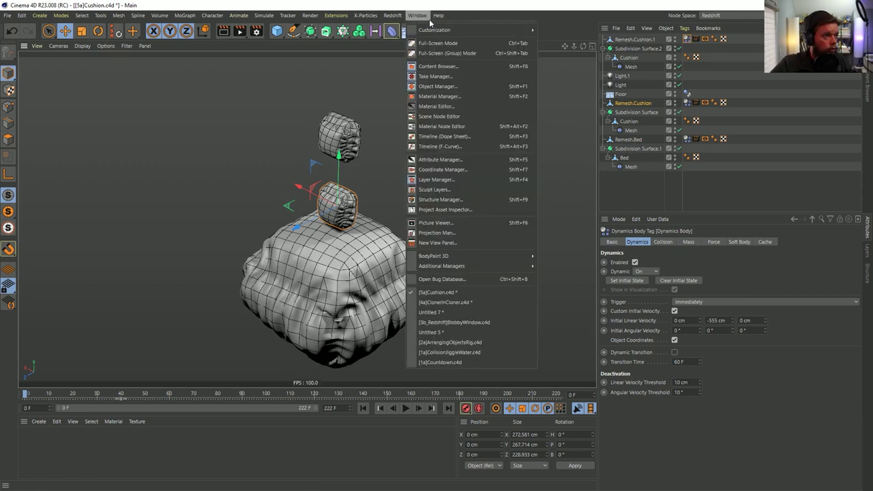
{"action": "left_click", "coordinate": [474, 353]}
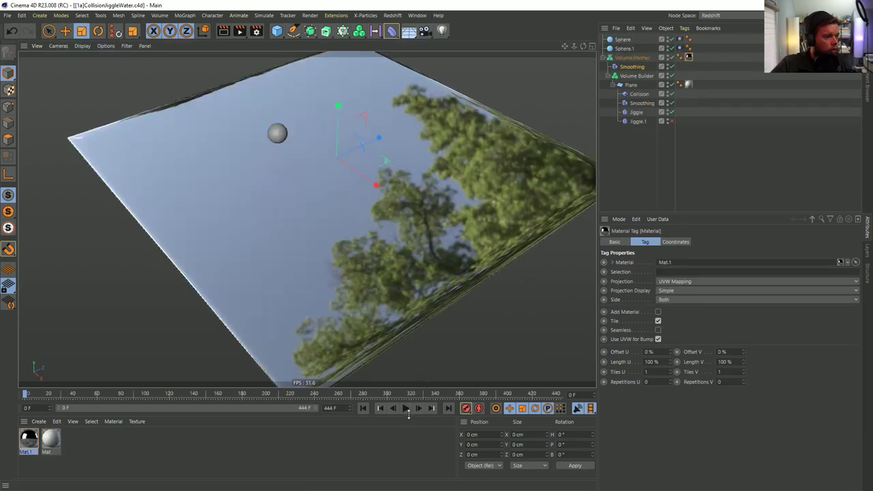
{"action": "left_click", "coordinate": [405, 408]}
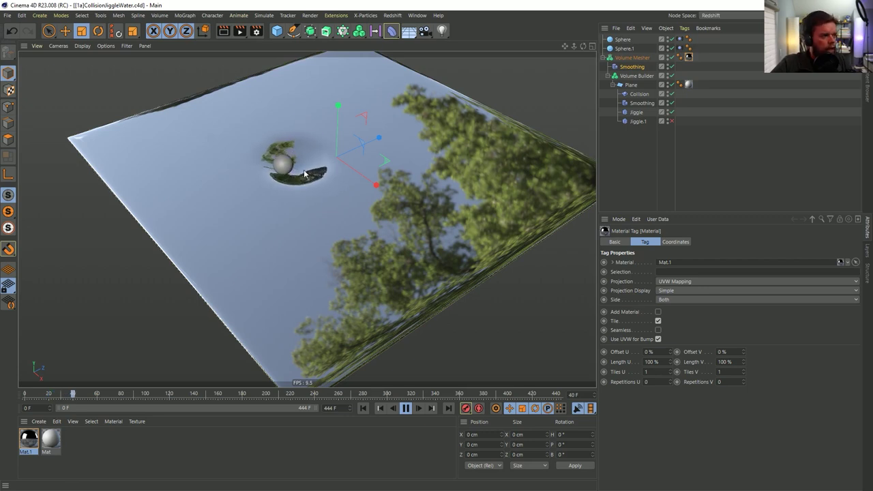
Disable the Volume Mesher and Volume Builder, display the plane's Smoothing deformer settings, and rewind the simulation to the start
{"action": "left_click", "coordinate": [674, 57]}
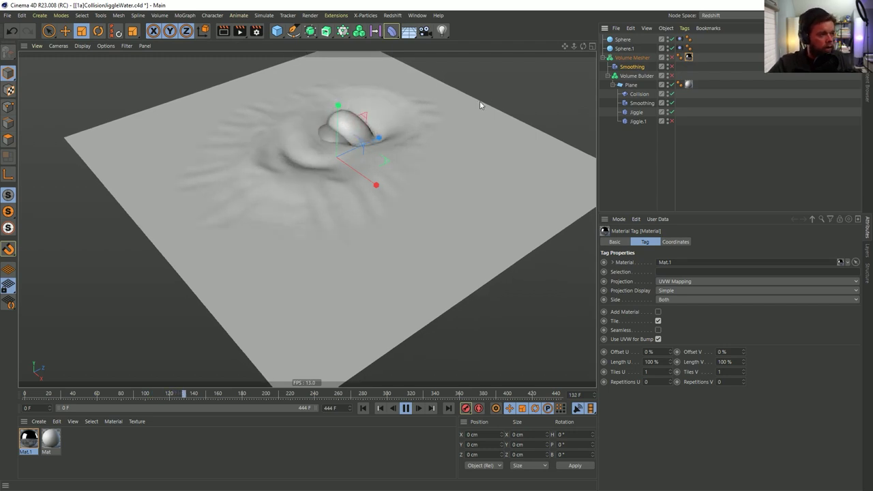
{"action": "left_click", "coordinate": [642, 103]}
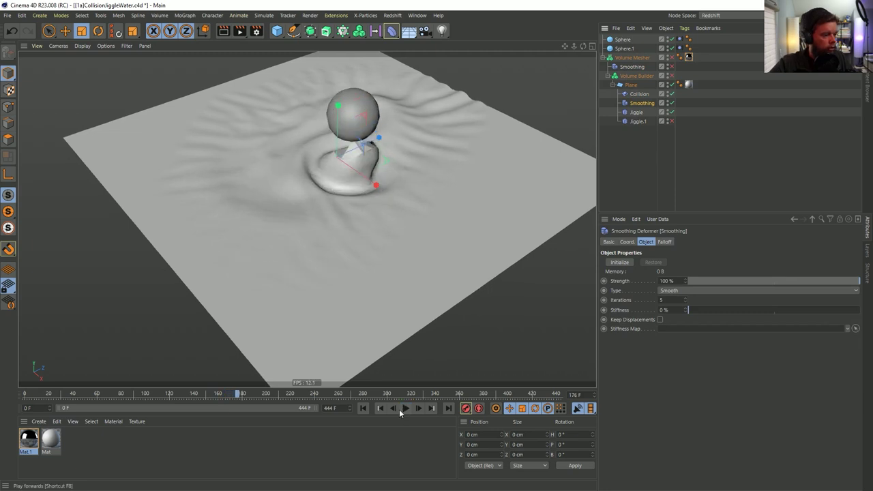
{"action": "left_click", "coordinate": [363, 408]}
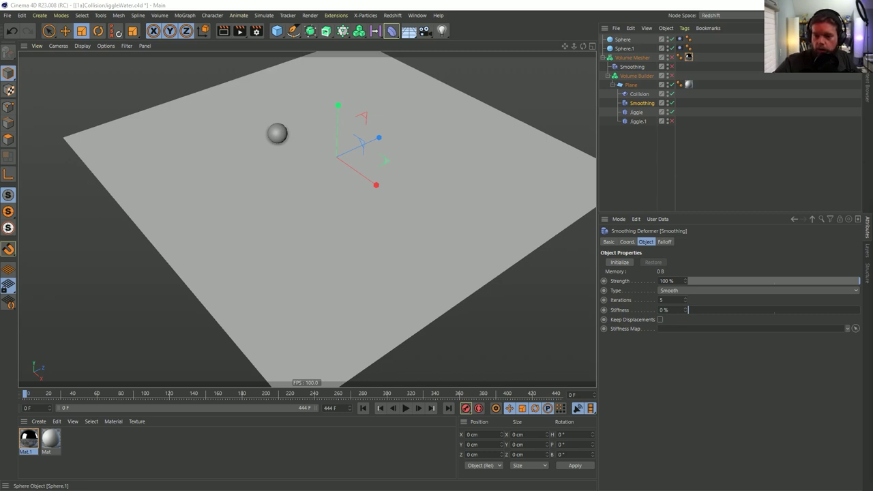
Return to the [5a]Cushion.c4d project and show the dynamics settings of the Remesh.Cushion proxy
{"action": "left_click", "coordinate": [417, 15]}
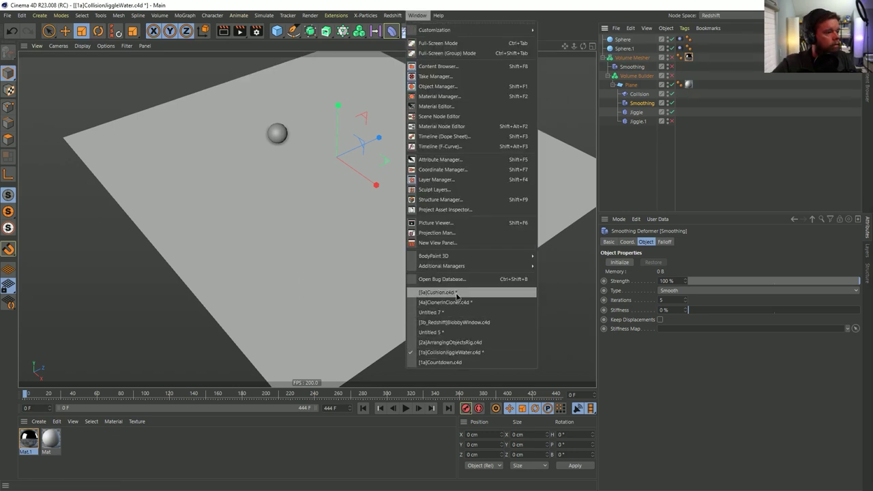
{"action": "left_click", "coordinate": [457, 293]}
{"action": "left_click_drag", "start_coordinate": [360, 226], "coordinate": [347, 243], "text": "alt"}
{"action": "scroll", "coordinate": [356, 235], "scroll_direction": "up", "scroll_amount": 5}
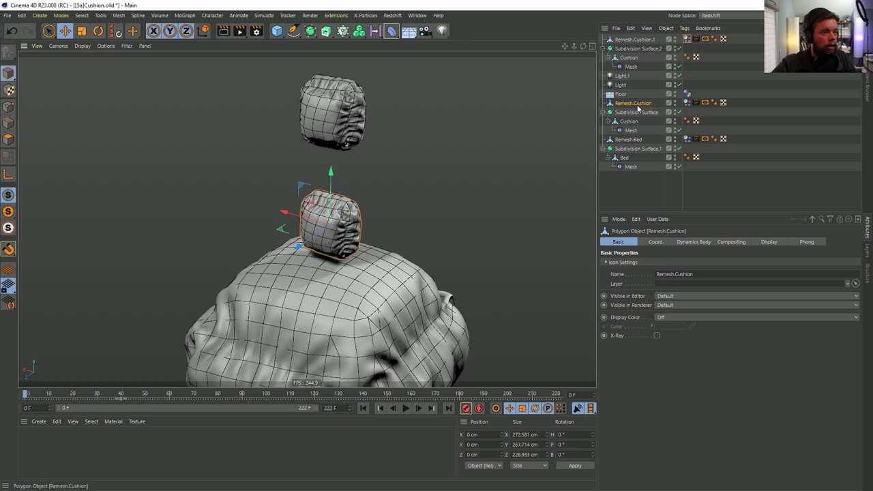
{"action": "left_click", "coordinate": [687, 103]}
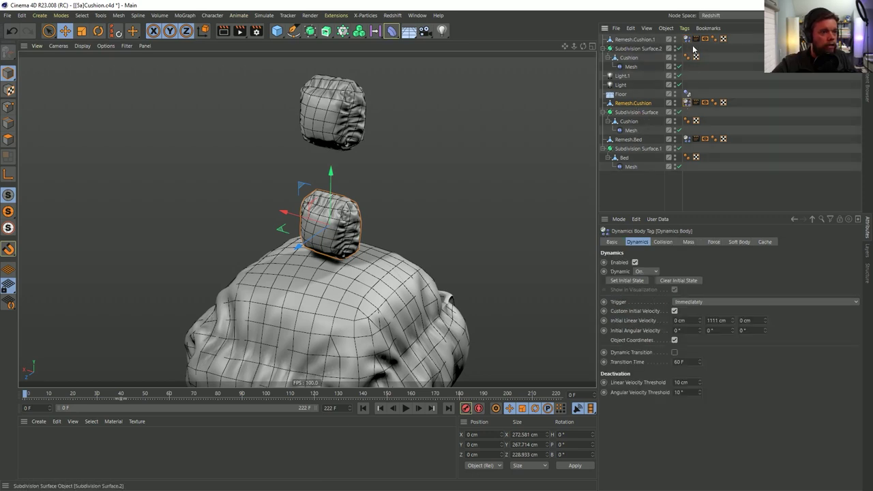
Select the Dynamics Body tags of both cushion proxies together, review their force, mass and collision settings, and show the Soft Body settings
{"action": "left_click", "coordinate": [687, 39], "text": "ctrl"}
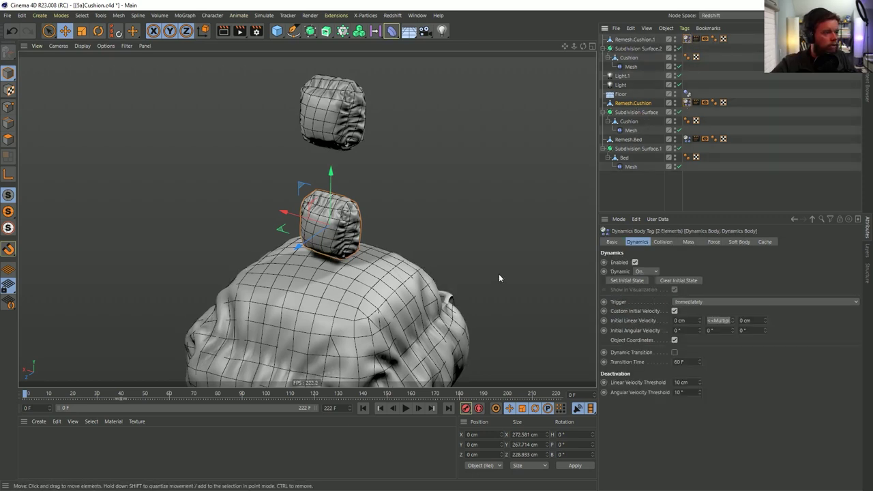
{"action": "left_click", "coordinate": [713, 242]}
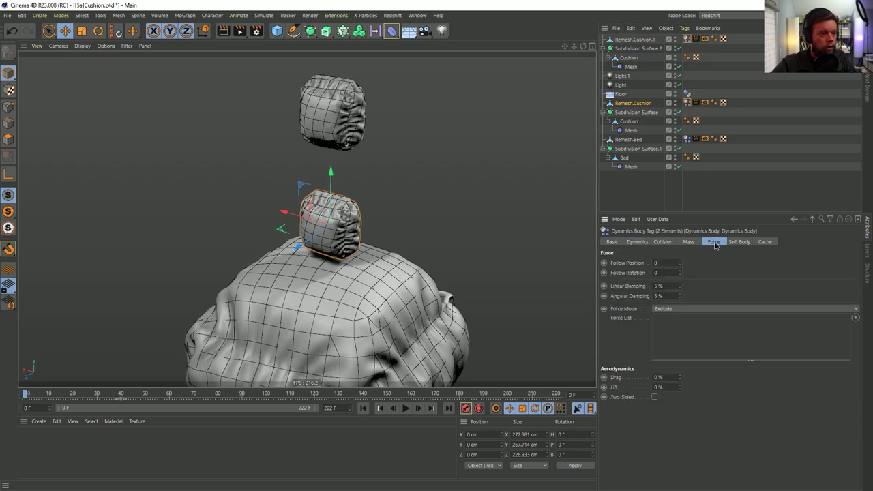
{"action": "left_click", "coordinate": [689, 243]}
{"action": "left_click", "coordinate": [665, 243]}
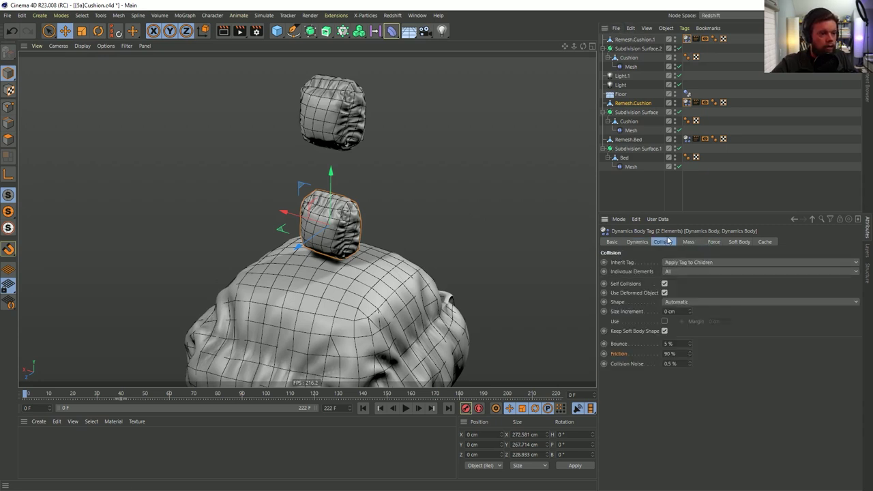
{"action": "left_click", "coordinate": [740, 242]}
For both cushion proxies, set the structural, shear and flexion spring damping to 99% and the Shear value to 25
{"action": "double_click", "coordinate": [670, 319]}
{"action": "key", "text": "BackSpace"}
{"action": "type", "text": "99"}
{"action": "double_click", "coordinate": [672, 342]}
{"action": "type", "text": "99"}
{"action": "double_click", "coordinate": [672, 376]}
{"action": "type", "text": "99"}
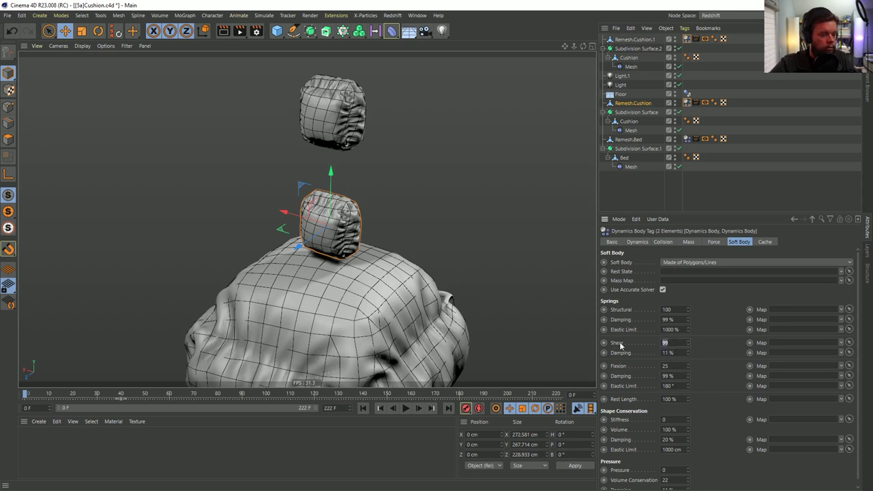
{"action": "type", "text": "25"}
{"action": "key", "text": "Tab"}
Set the Shape Conservation Stiffness of both cushion proxies to 0.5 and play the simulation
{"action": "type", "text": "0.5"}
{"action": "key", "text": "Return"}
{"action": "left_click", "coordinate": [407, 408]}
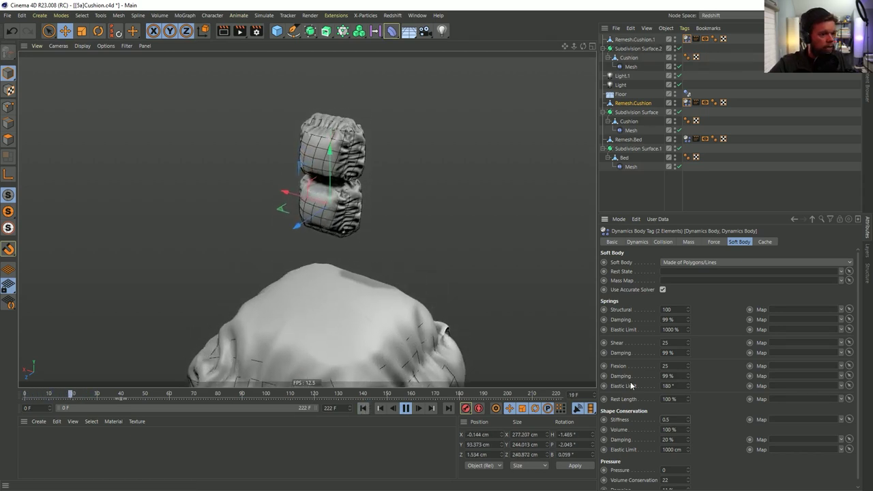
Set the Shape Conservation Stiffness to 1, replay the simulation several times from the first frame, and rewind it to the start
{"action": "type", "text": "1"}
{"action": "key", "text": "Return"}
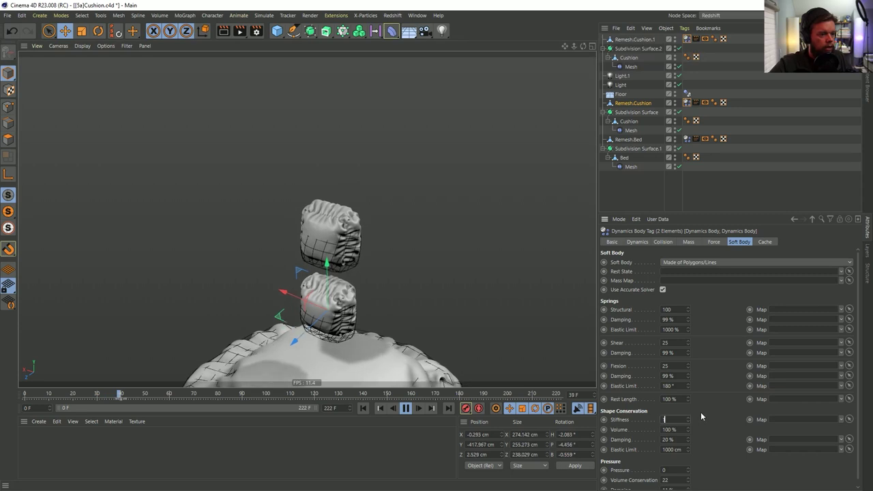
{"action": "left_click", "coordinate": [360, 408]}
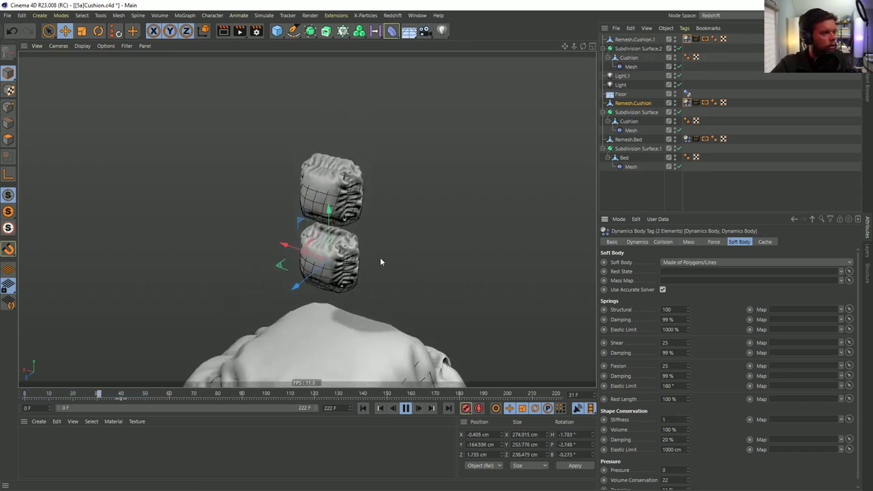
{"action": "left_click", "coordinate": [364, 408]}
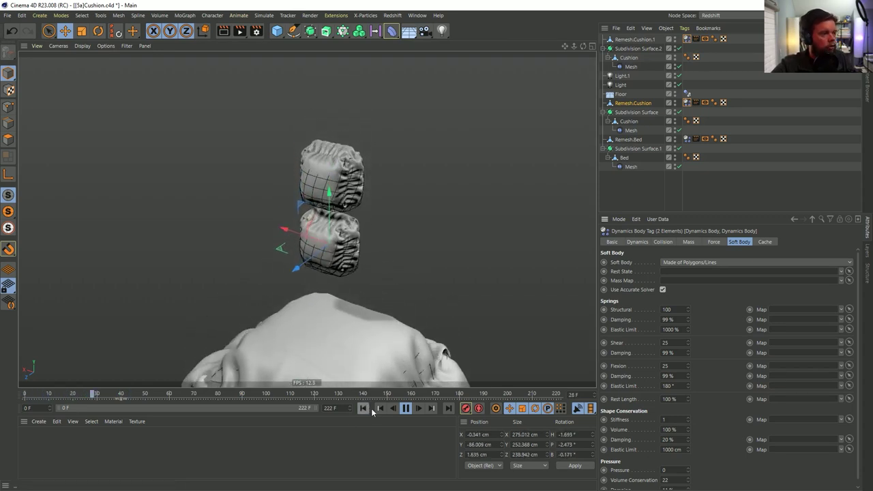
{"action": "left_click", "coordinate": [363, 408]}
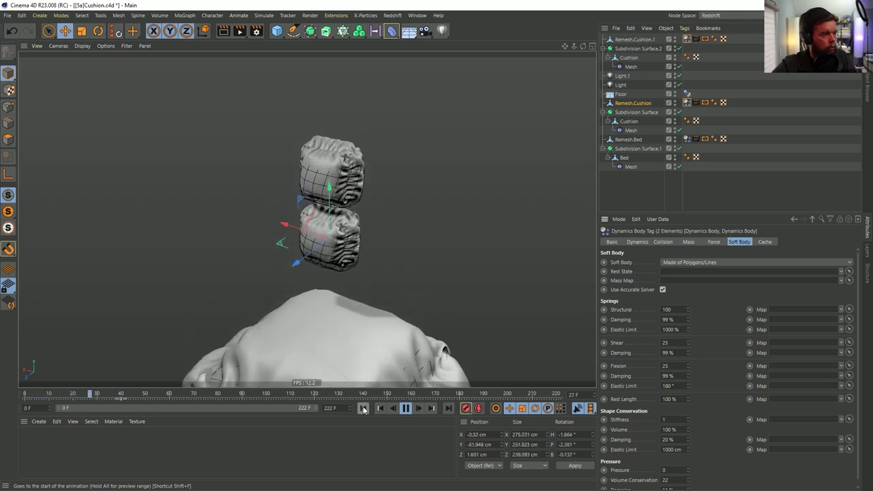
{"action": "left_click", "coordinate": [363, 408]}
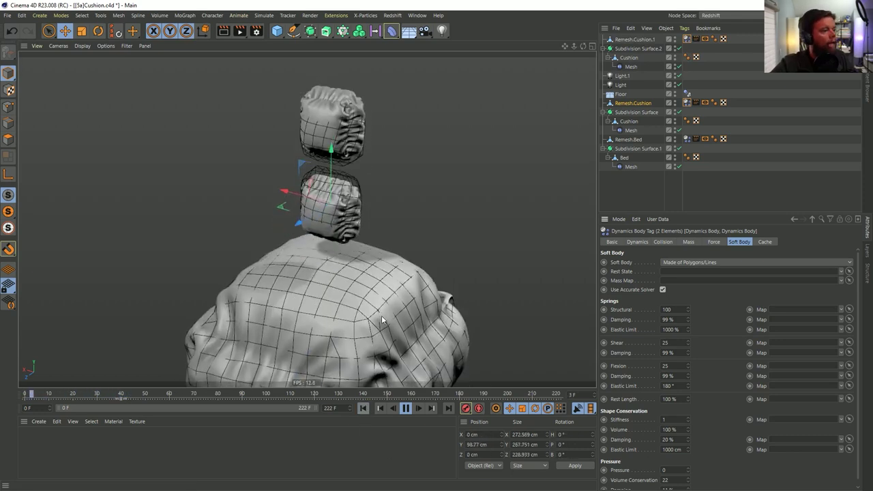
{"action": "left_click", "coordinate": [387, 410]}
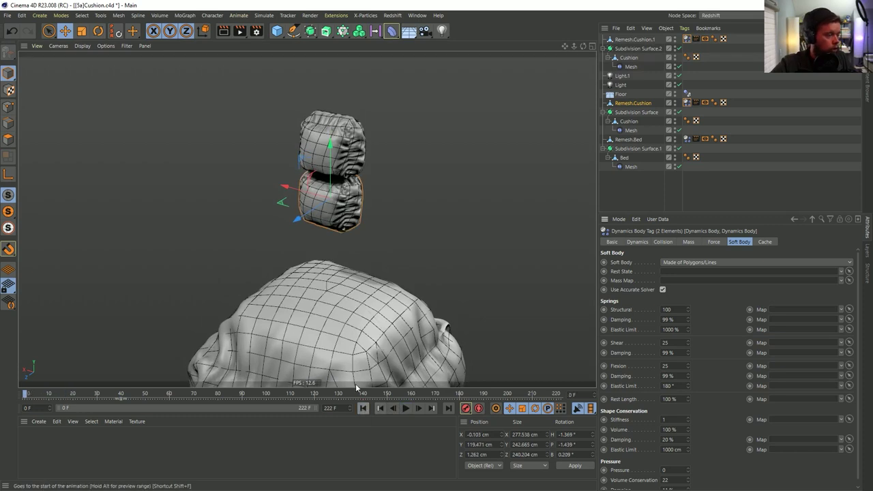
{"action": "left_click", "coordinate": [363, 408]}
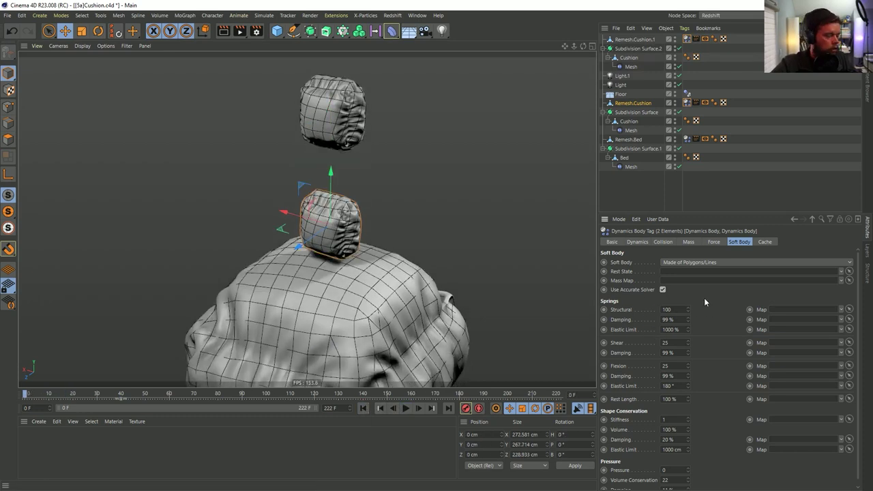
Set the Shape Conservation Stiffness of both cushion proxies to 10 and inspect the lower cushion on the bed
{"action": "left_click_drag", "start_coordinate": [302, 283], "coordinate": [332, 271], "text": "alt"}
{"action": "scroll", "coordinate": [309, 290], "scroll_direction": "up", "scroll_amount": 5}
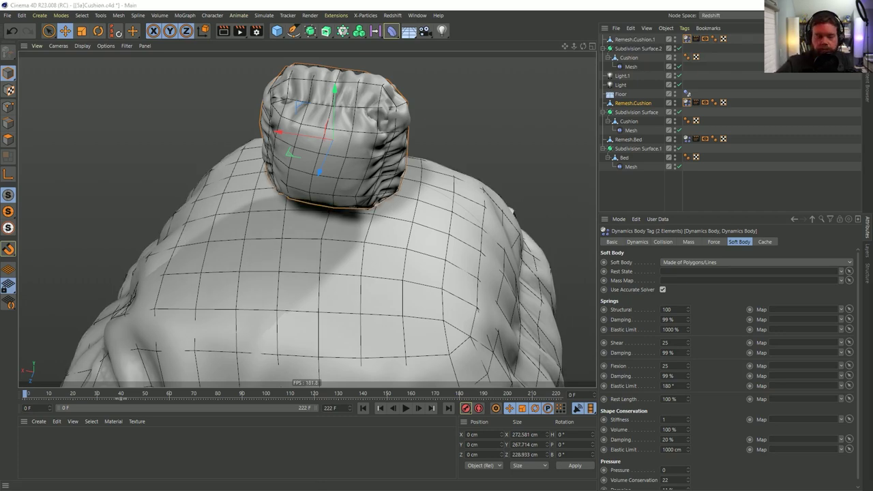
{"action": "scroll", "coordinate": [339, 270], "scroll_direction": "down", "scroll_amount": 3}
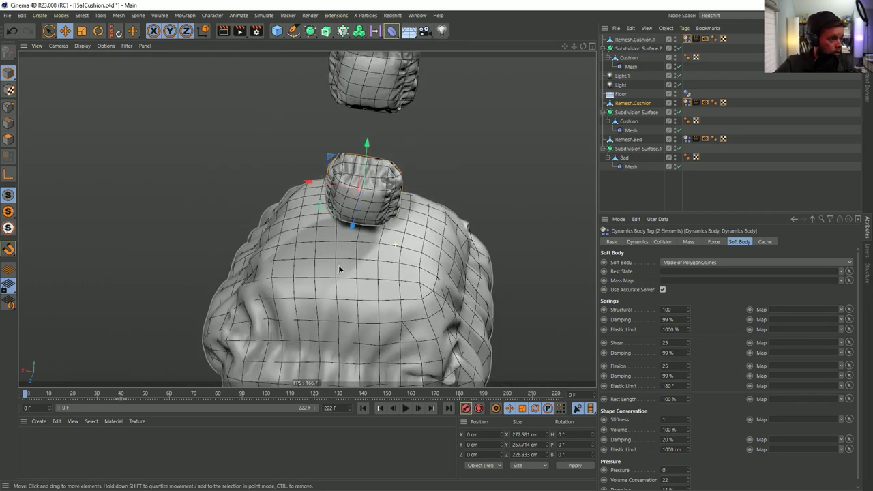
{"action": "left_click_drag", "start_coordinate": [339, 269], "coordinate": [373, 255], "text": "alt"}
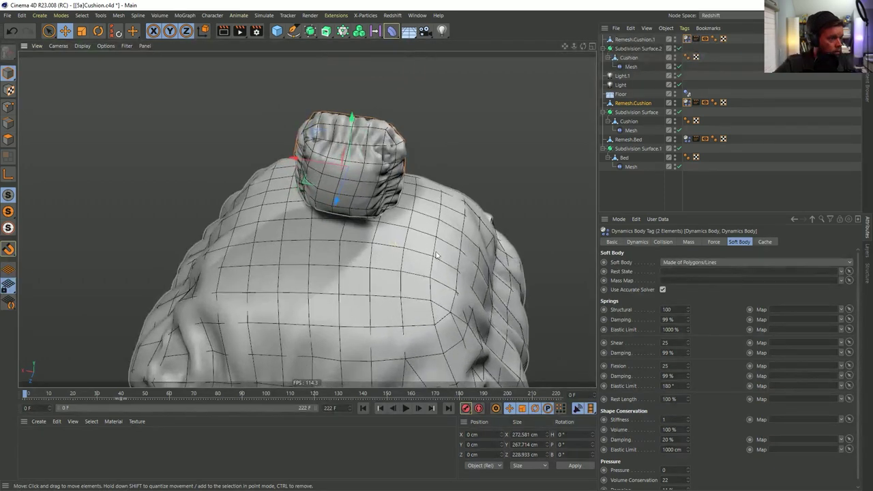
{"action": "scroll", "coordinate": [445, 273], "scroll_direction": "up", "scroll_amount": 2}
{"action": "left_click_drag", "start_coordinate": [445, 273], "coordinate": [433, 254], "text": "alt"}
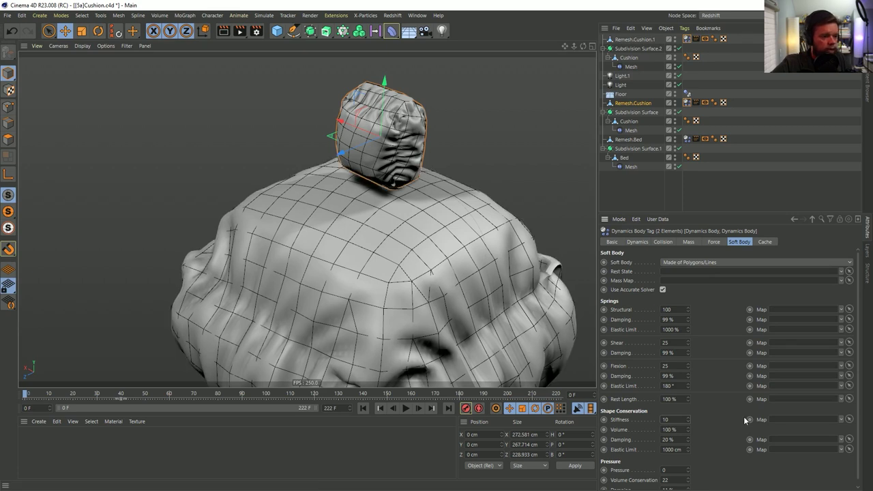
{"action": "scroll", "coordinate": [436, 293], "scroll_direction": "down", "scroll_amount": 4}
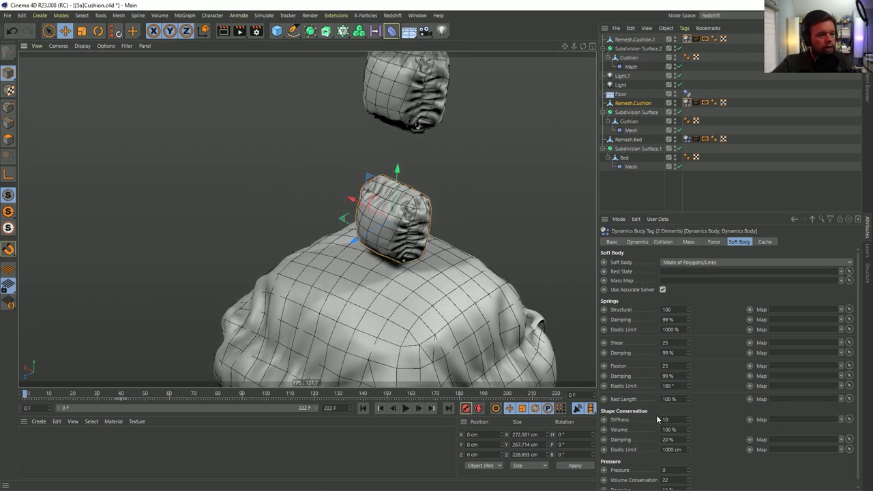
{"action": "scroll", "coordinate": [372, 232], "scroll_direction": "up", "scroll_amount": 2}
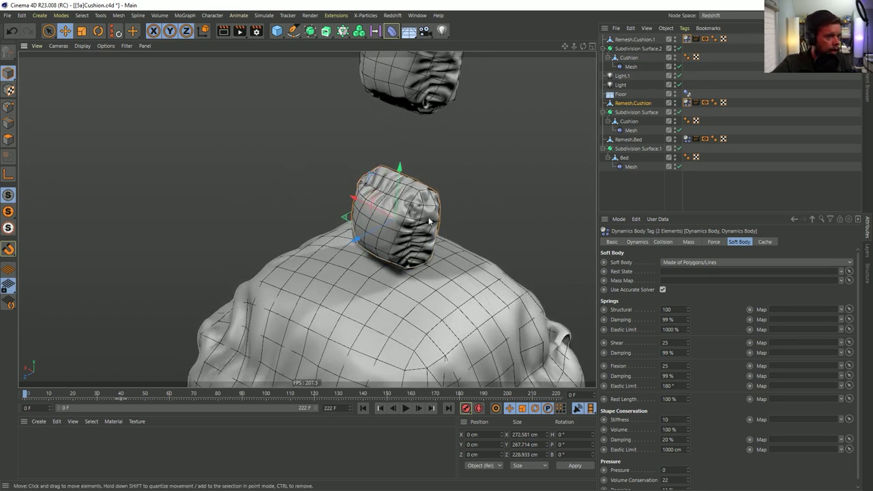
Select Remesh.Cushion.1, frame the upper cushion in the viewport, and display the scene in Constant Shading (Lines)
{"action": "left_click", "coordinate": [359, 174]}
{"action": "key", "text": "o"}
{"action": "left_click_drag", "start_coordinate": [436, 194], "coordinate": [341, 133], "text": "alt"}
{"action": "left_click", "coordinate": [83, 46]}
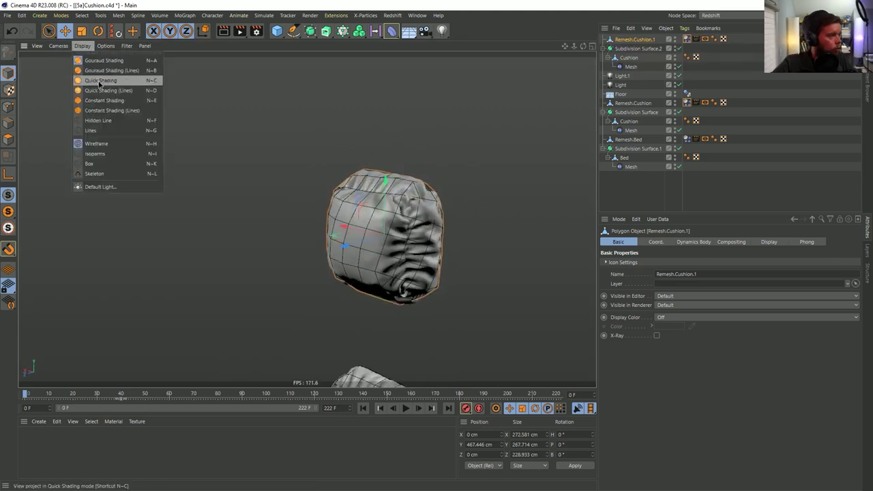
{"action": "left_click", "coordinate": [109, 110]}
{"action": "mouse_move", "coordinate": [382, 204]}
{"action": "left_mouse_down", "text": "alt"}
{"action": "mouse_move", "coordinate": [372, 208]}
{"action": "mouse_move", "coordinate": [385, 214]}
{"action": "left_mouse_up", "text": "alt"}
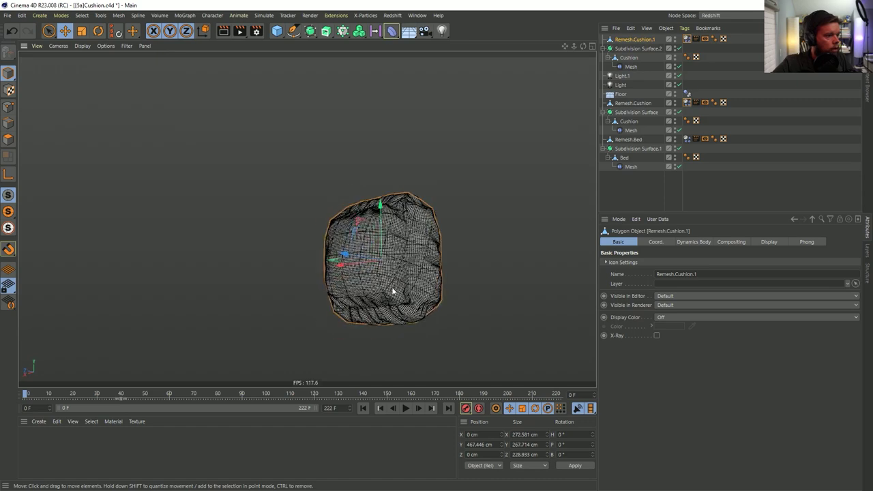
{"action": "left_click_drag", "start_coordinate": [411, 302], "coordinate": [531, 64], "text": "alt"}
Switch to point editing and loop-select the ring of points around the front edge of Remesh.Cushion.1
{"action": "left_click", "coordinate": [8, 107]}
{"action": "left_click_drag", "start_coordinate": [327, 204], "coordinate": [406, 180], "text": "alt"}
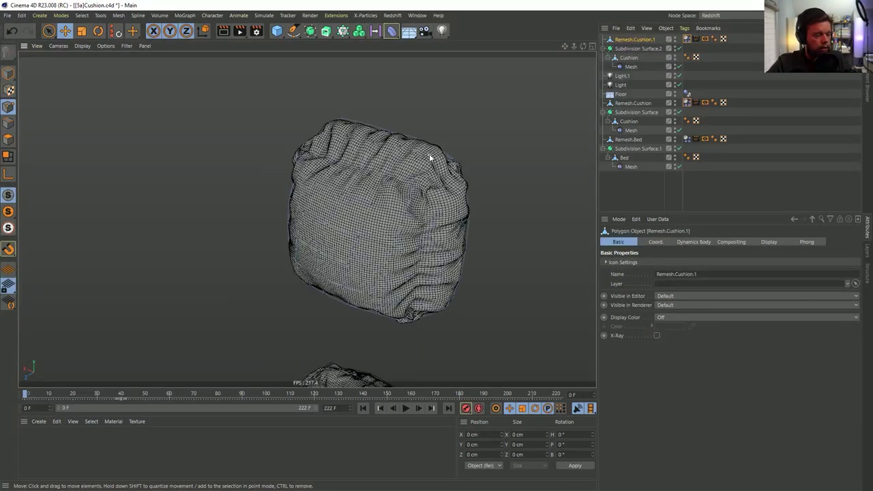
{"action": "key", "text": "u"}
{"action": "key", "text": "l"}
{"action": "left_click", "coordinate": [453, 170]}
{"action": "left_click_drag", "start_coordinate": [457, 172], "coordinate": [432, 234], "text": "alt"}
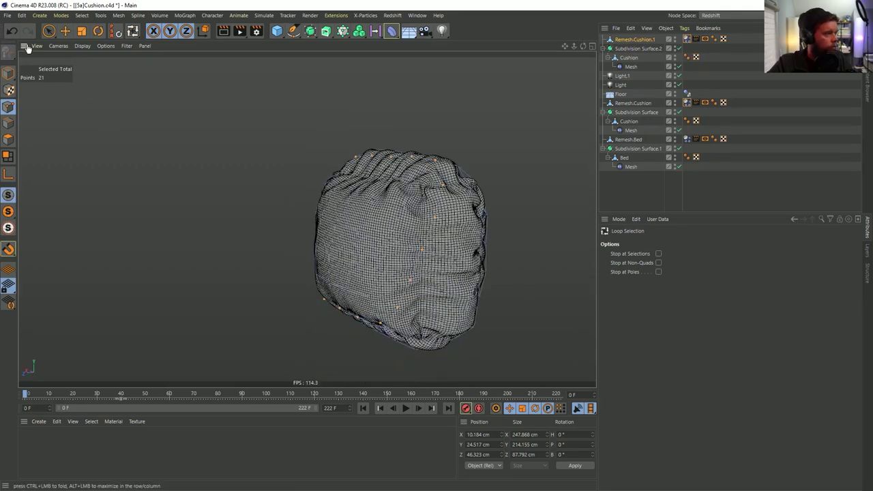
Set the vertex weight of the selected point loop to 100% to create a vertex map on Remesh.Cushion.1
{"action": "left_click", "coordinate": [61, 15]}
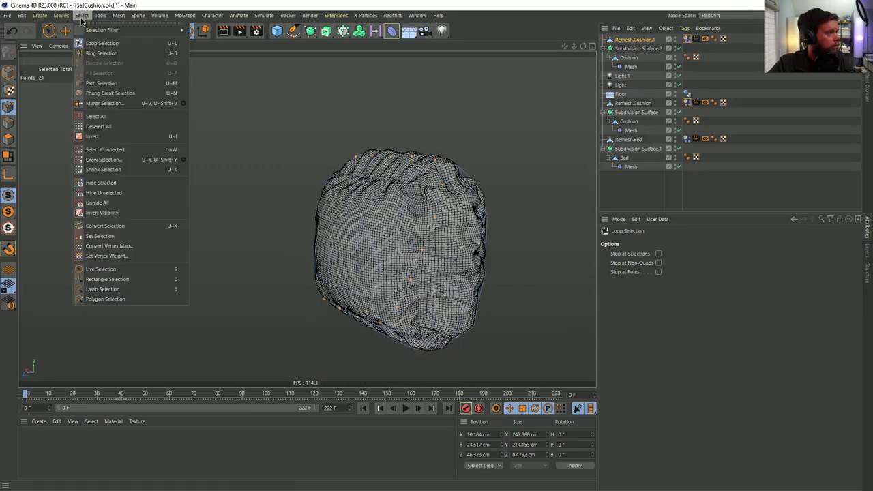
{"action": "left_click", "coordinate": [109, 256]}
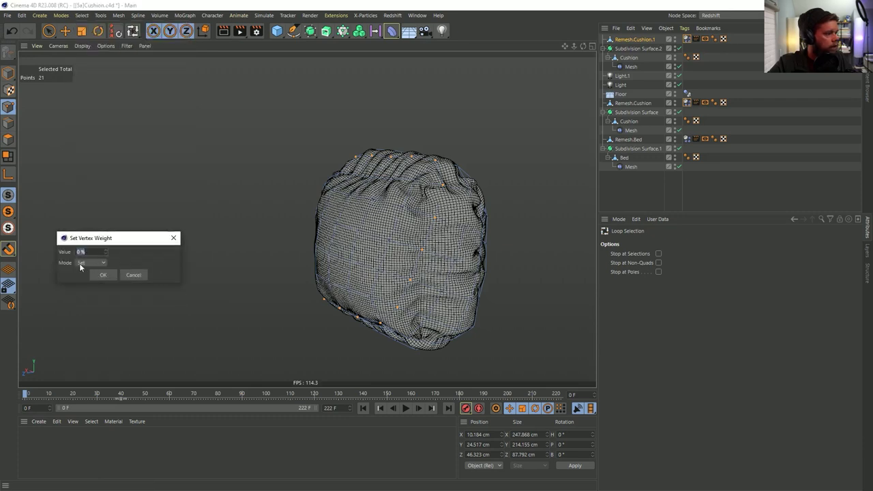
{"action": "type", "text": "10"}
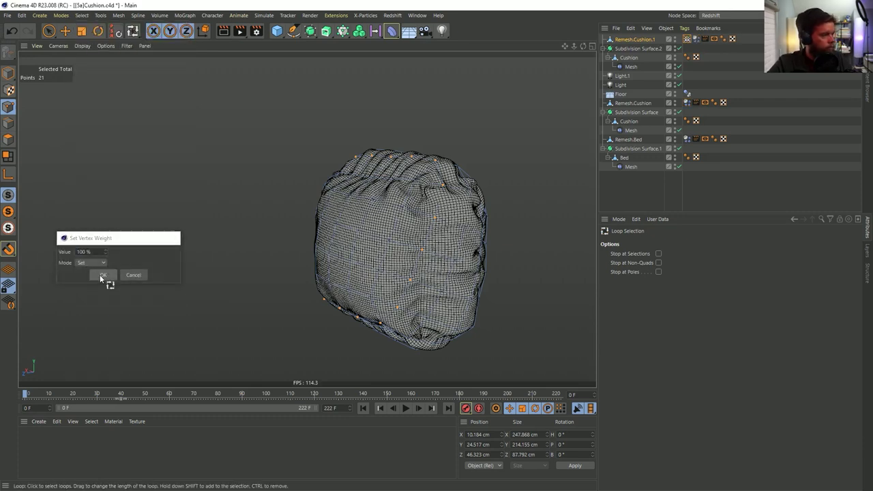
{"action": "left_click", "coordinate": [101, 275]}
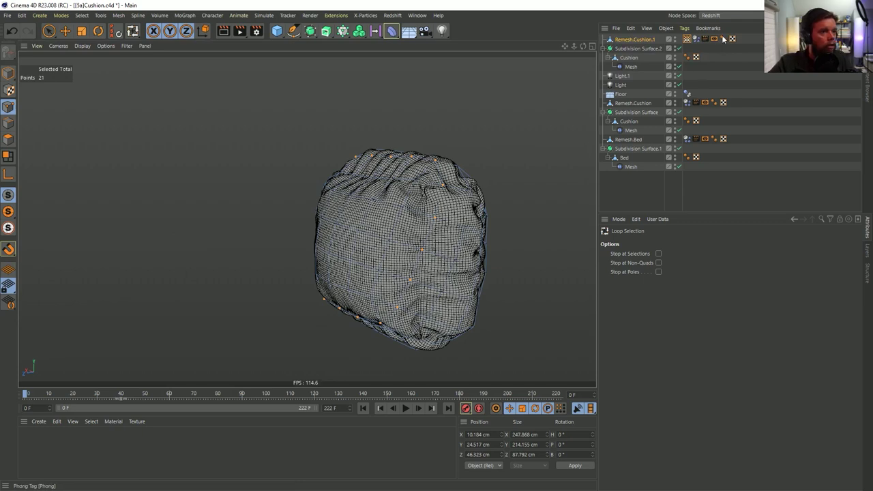
{"action": "left_click", "coordinate": [646, 39]}
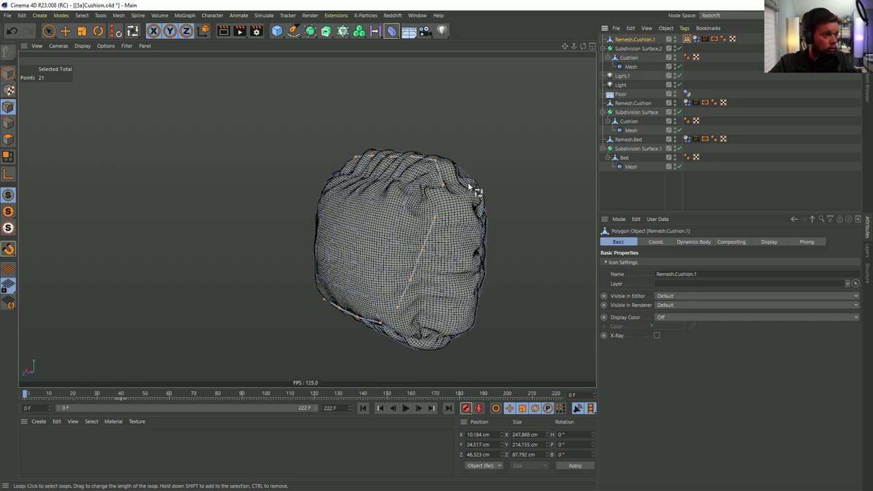
{"action": "left_click", "coordinate": [485, 165], "text": "shift"}
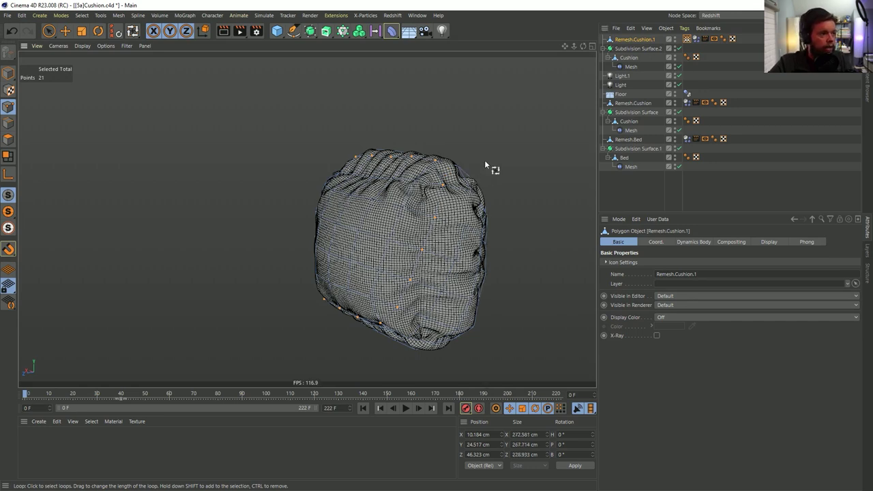
{"action": "left_click", "coordinate": [83, 16]}
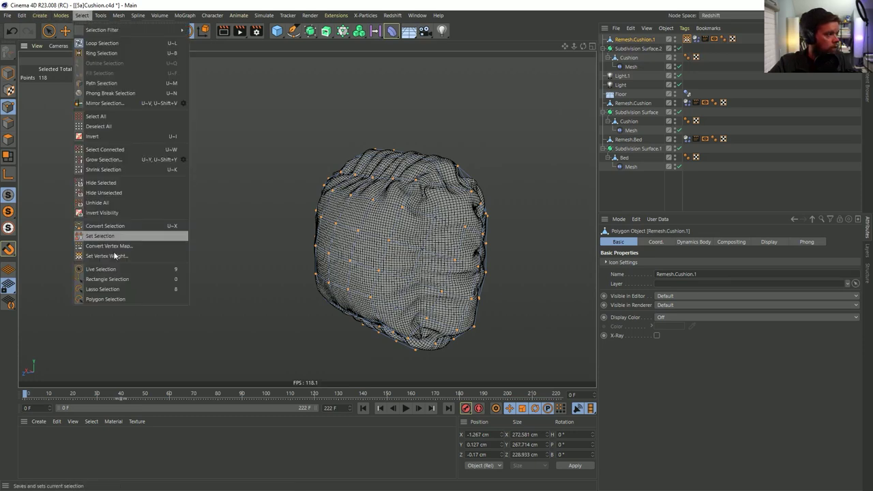
{"action": "left_click", "coordinate": [108, 253]}
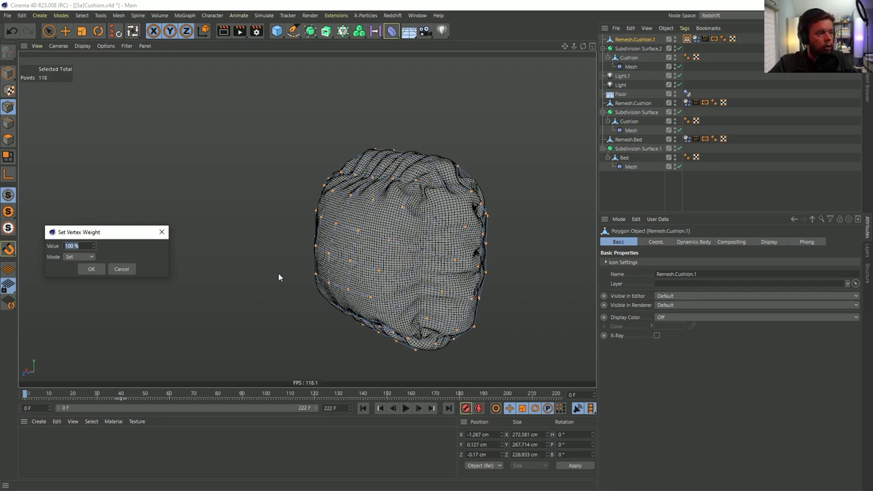
{"action": "left_click", "coordinate": [121, 268]}
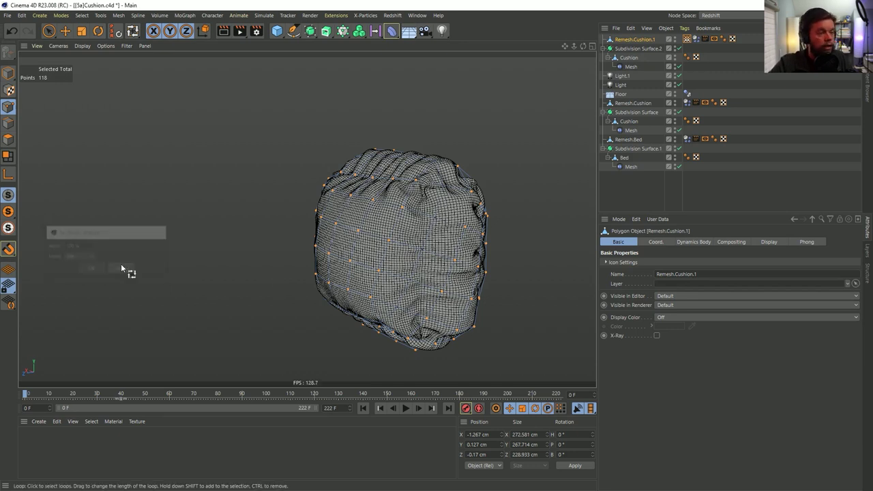
Assign the vertex map to the Shape Conservation Stiffness map of Remesh.Cushion.1's Dynamics Body tag, reselect the point loop, and return to Model mode
{"action": "left_click", "coordinate": [686, 39]}
{"action": "left_click_drag", "start_coordinate": [689, 40], "coordinate": [804, 419]}
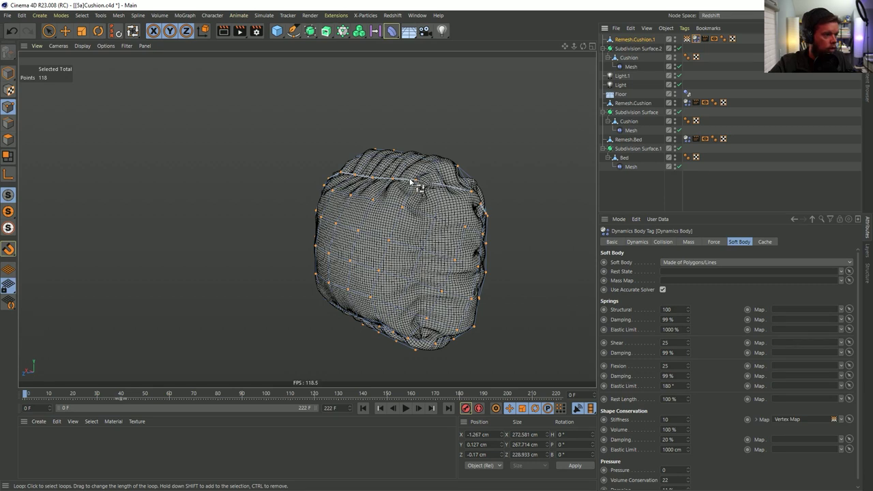
{"action": "left_click", "coordinate": [457, 147]}
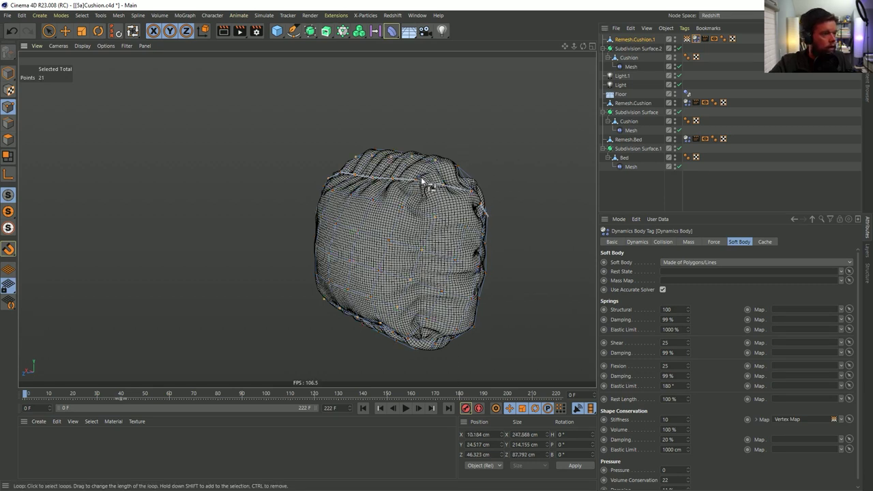
{"action": "scroll", "coordinate": [409, 225], "scroll_direction": "down", "scroll_amount": 5}
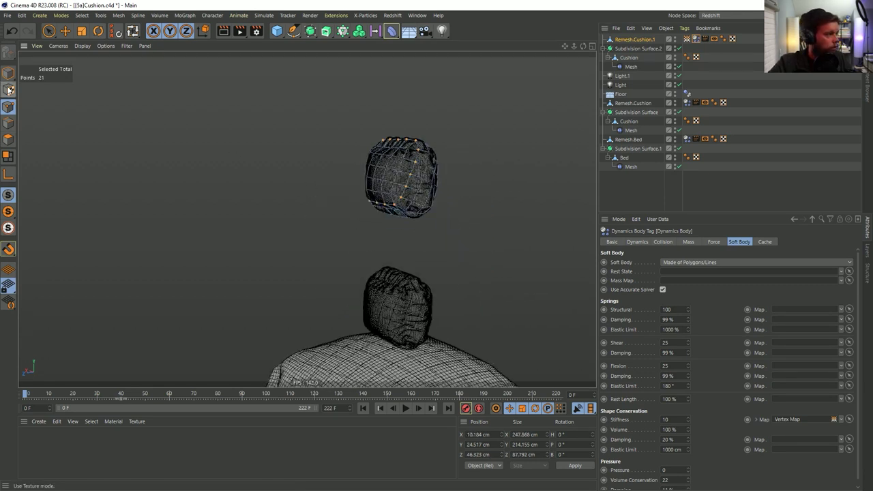
{"action": "key", "text": "Return"}
{"action": "scroll", "coordinate": [416, 186], "scroll_direction": "up", "scroll_amount": 3}
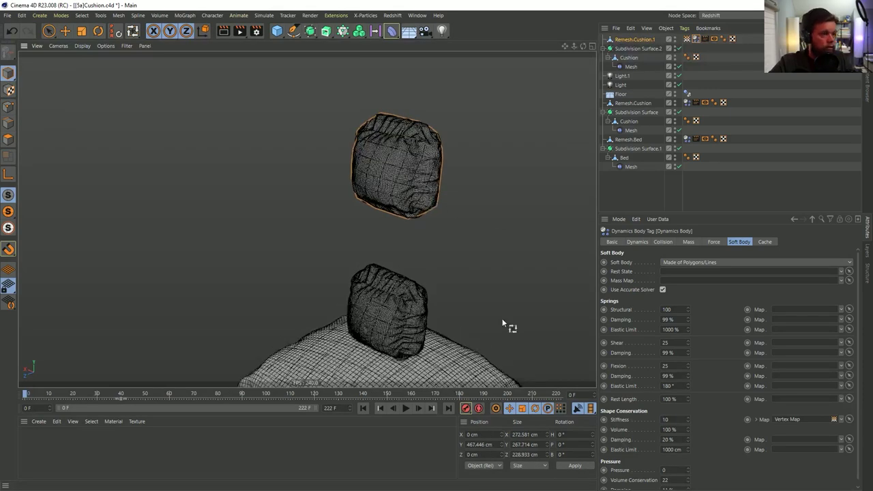
Display the scene in Gouraud Shading (Lines), play the start of the cushion simulation, and return to the first frame
{"action": "key", "text": "n"}
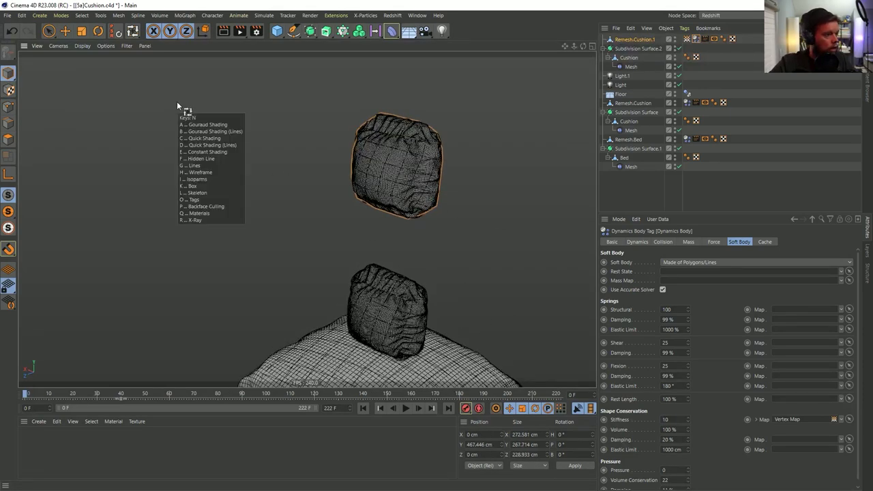
{"action": "key", "text": "n"}
{"action": "key", "text": "b"}
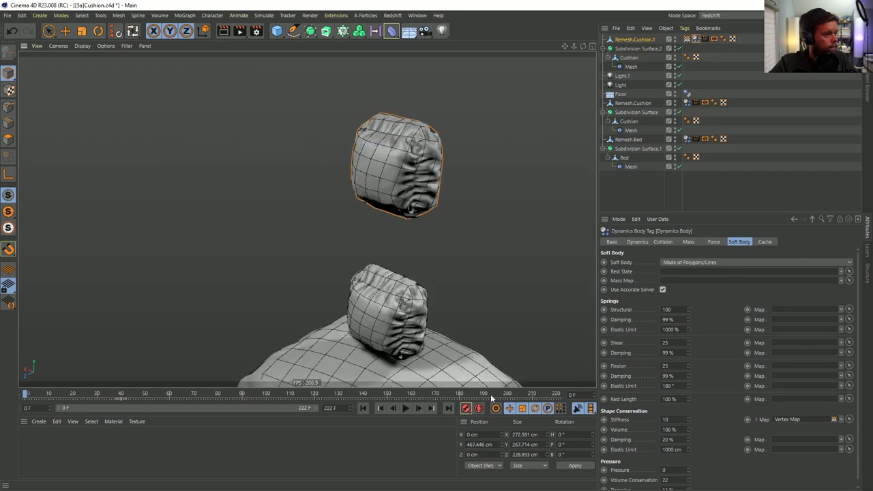
{"action": "left_click", "coordinate": [405, 408]}
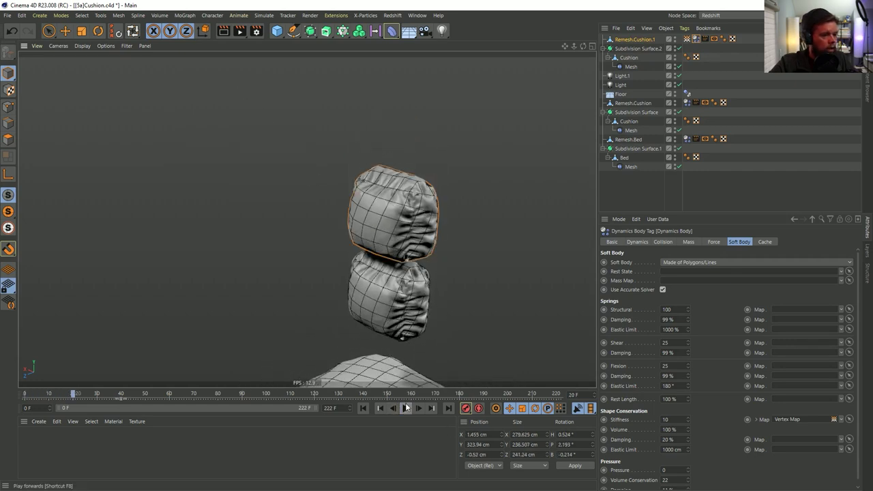
{"action": "left_click", "coordinate": [406, 408]}
{"action": "left_click", "coordinate": [363, 408]}
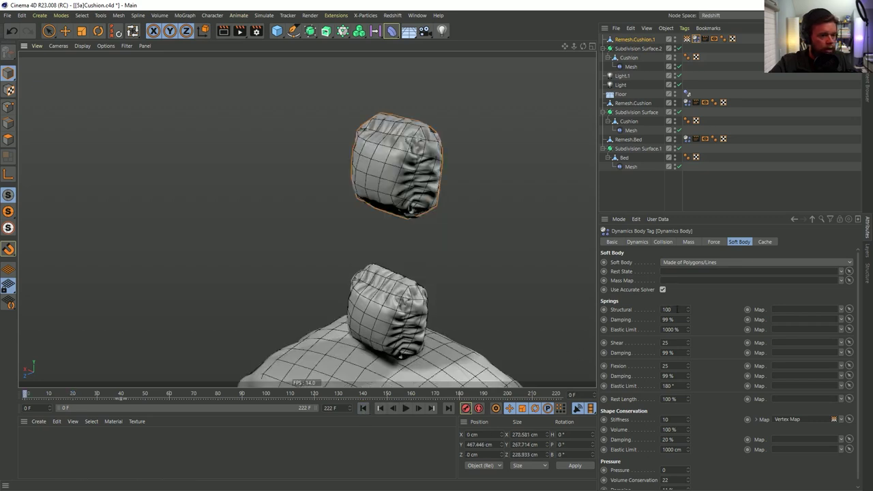
Set the Damping of the Structural, Shear and Flexion springs to 11% on Remesh.Cushion.1's Dynamics Body tag
{"action": "double_click", "coordinate": [661, 320]}
{"action": "type", "text": "2"}
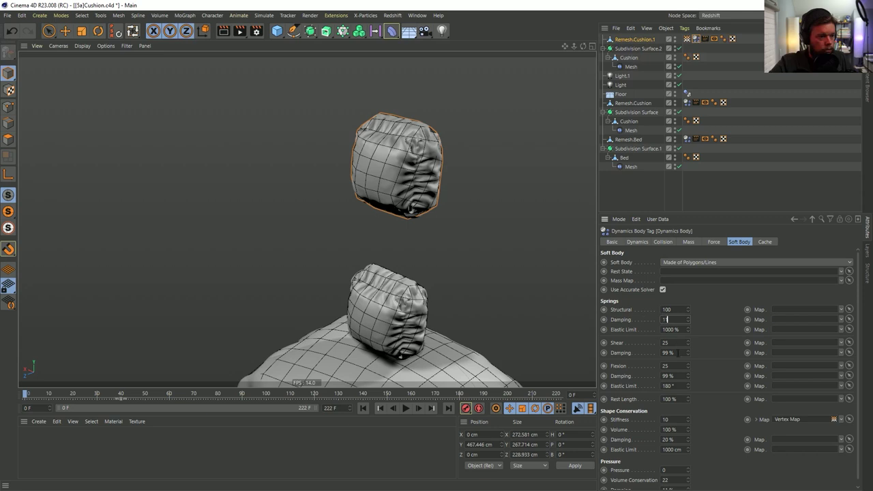
{"action": "double_click", "coordinate": [680, 352]}
{"action": "type", "text": "11"}
{"action": "key", "text": "Return"}
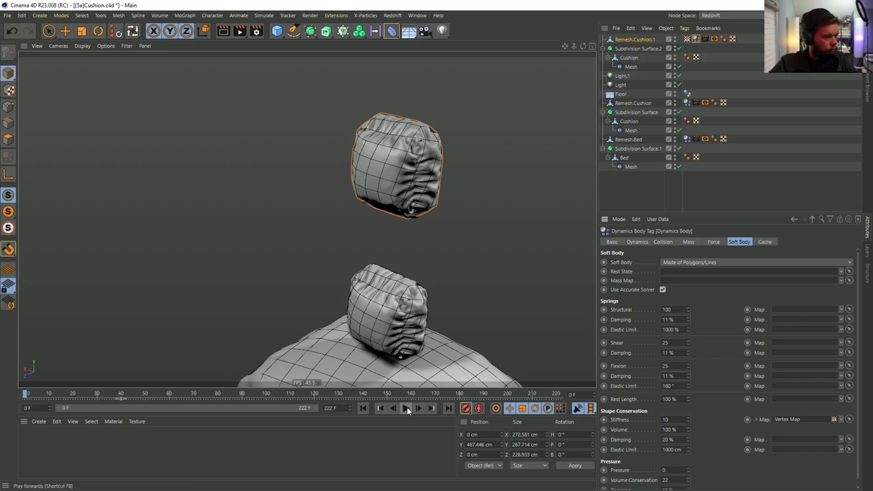
Replay the simulation several times from the first frame, examining how the cushions fall and settle on the bed
{"action": "left_click", "coordinate": [405, 409]}
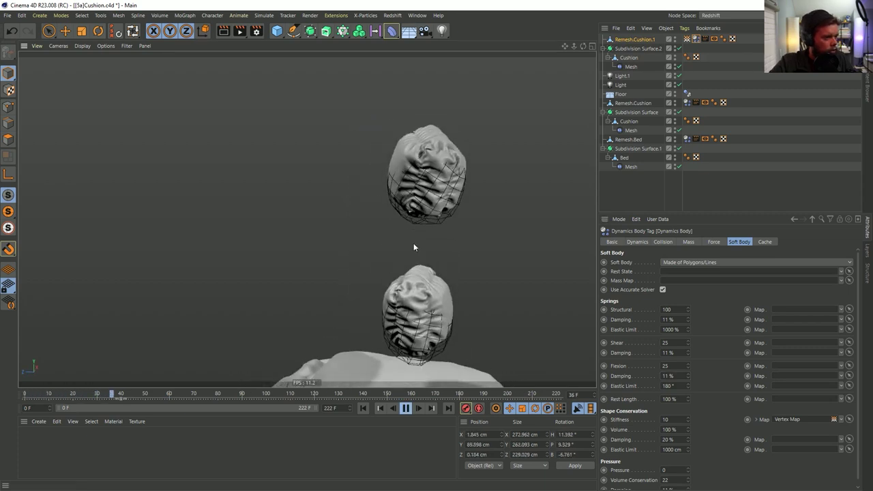
{"action": "left_click", "coordinate": [372, 408]}
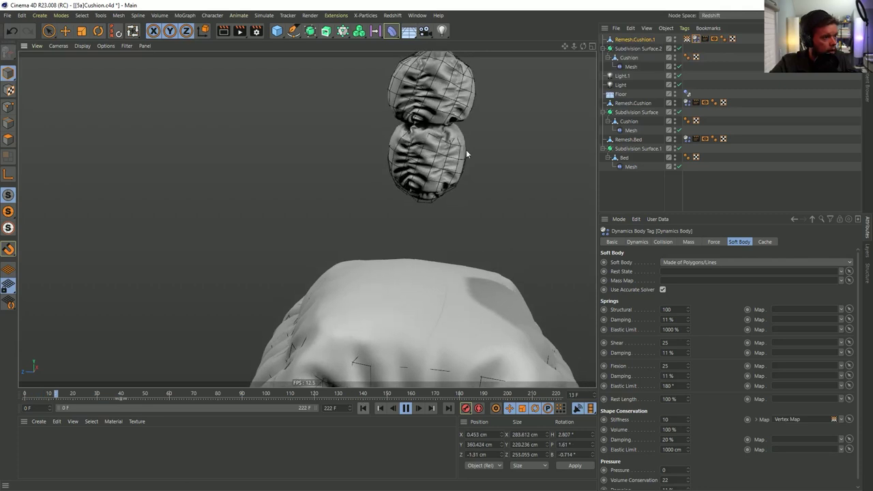
{"action": "left_click", "coordinate": [364, 408]}
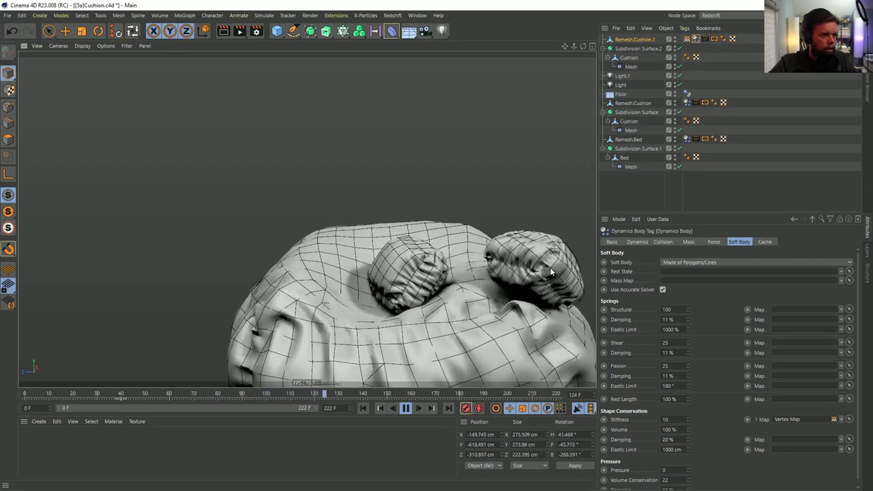
{"action": "left_click", "coordinate": [362, 408]}
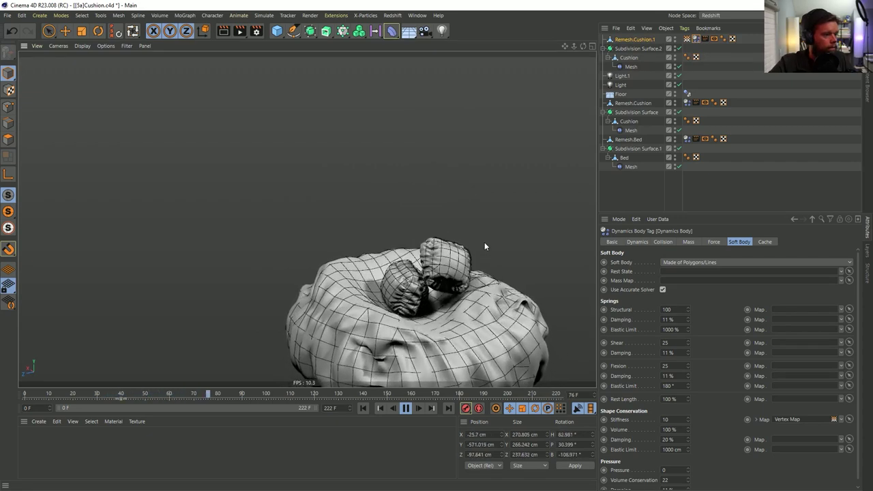
{"action": "left_click", "coordinate": [405, 407]}
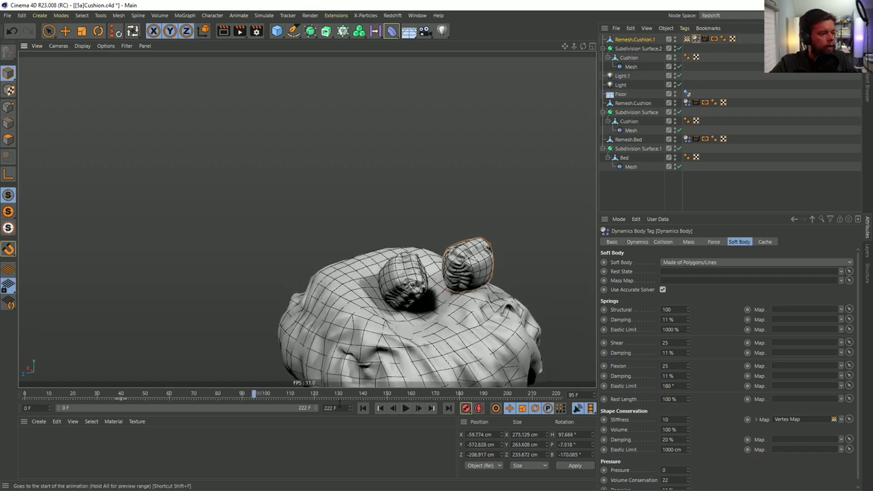
{"action": "left_click", "coordinate": [362, 408]}
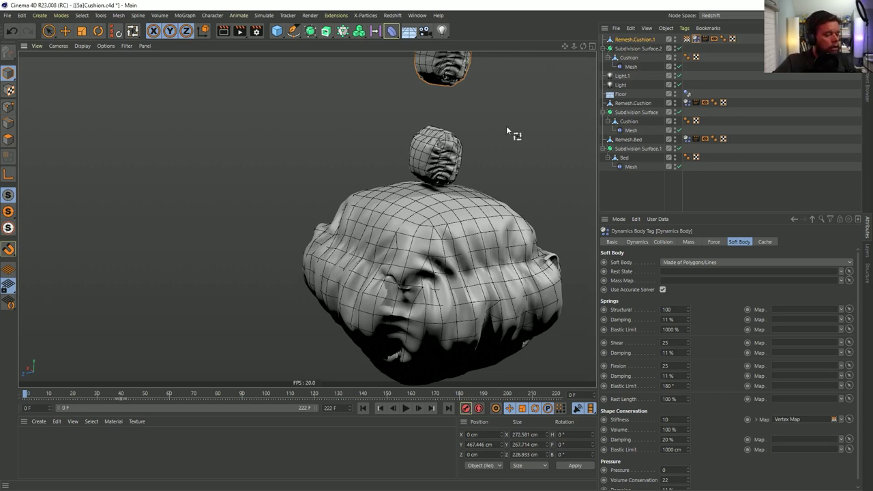
Revert the cushion project to its last saved state
{"action": "left_click", "coordinate": [7, 15]}
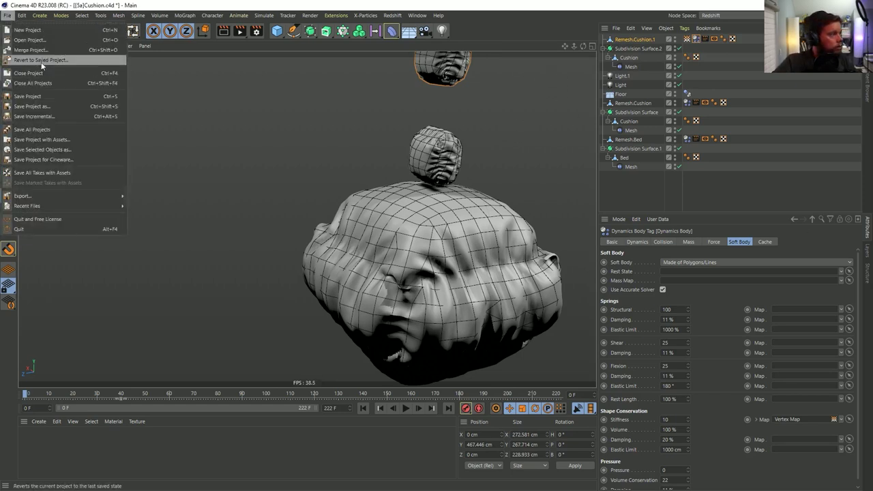
{"action": "left_click", "coordinate": [41, 60]}
{"action": "left_click", "coordinate": [411, 281]}
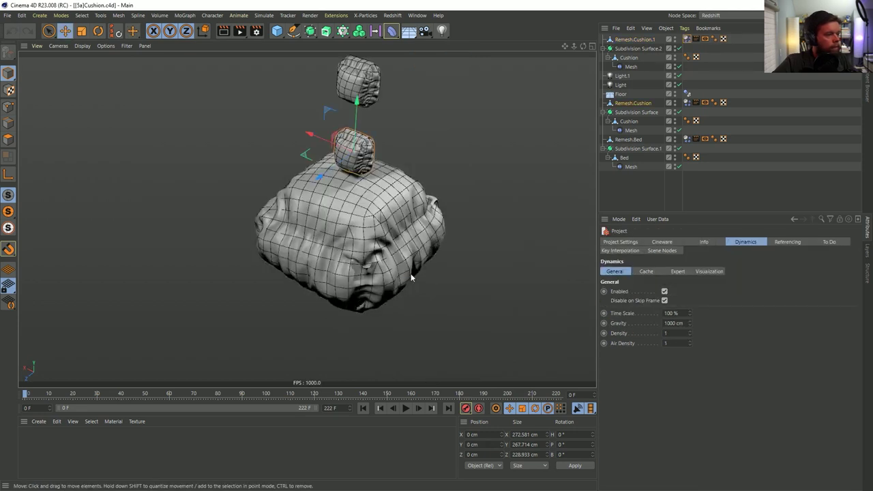
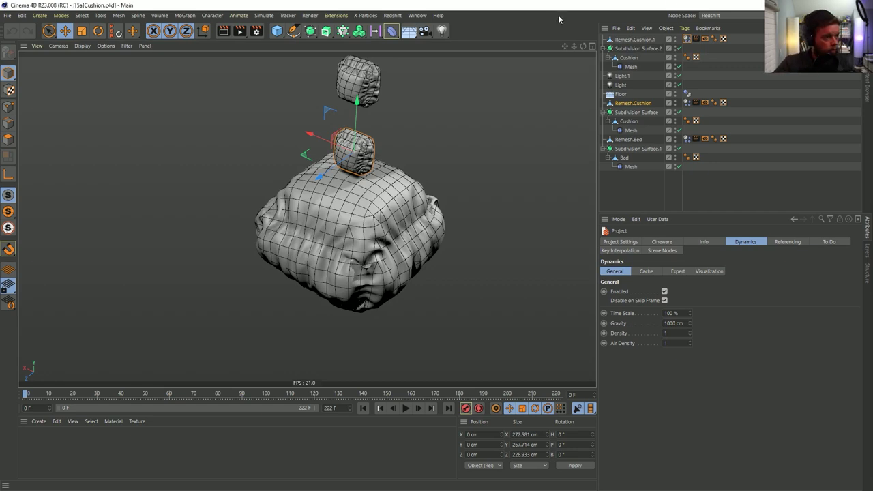
Create a new empty project and add a Plane primitive
{"action": "key", "text": "ctrl+n"}
{"action": "left_click", "coordinate": [291, 31]}
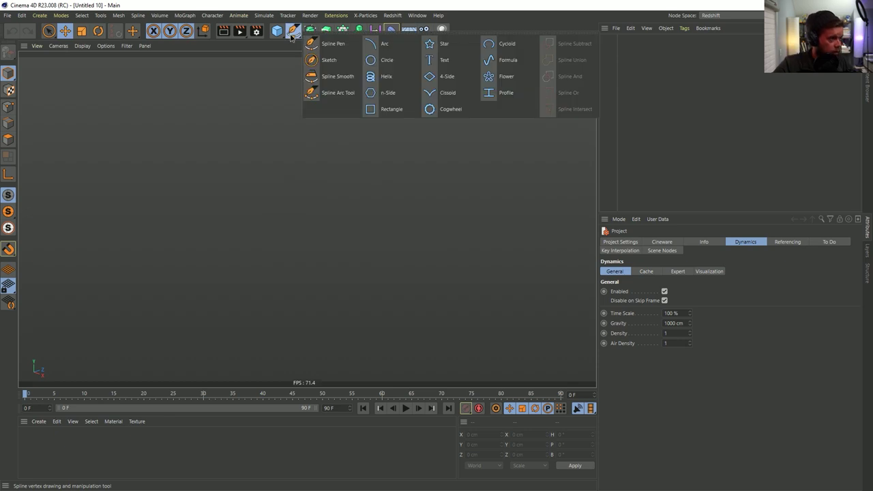
{"action": "left_click", "coordinate": [376, 8]}
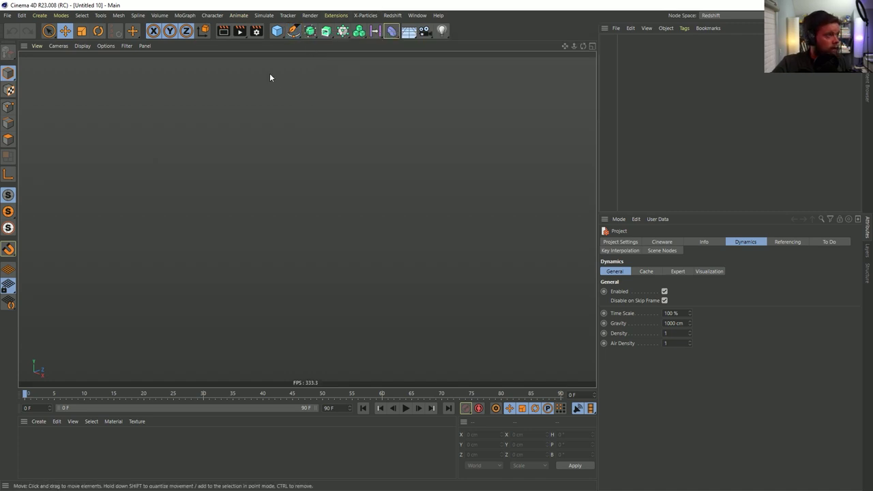
{"action": "left_click", "coordinate": [293, 31]}
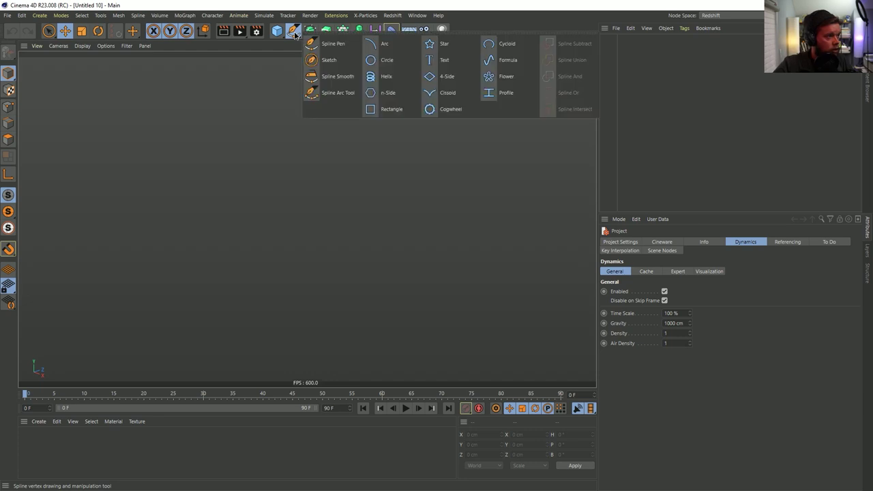
{"action": "left_click", "coordinate": [276, 30]}
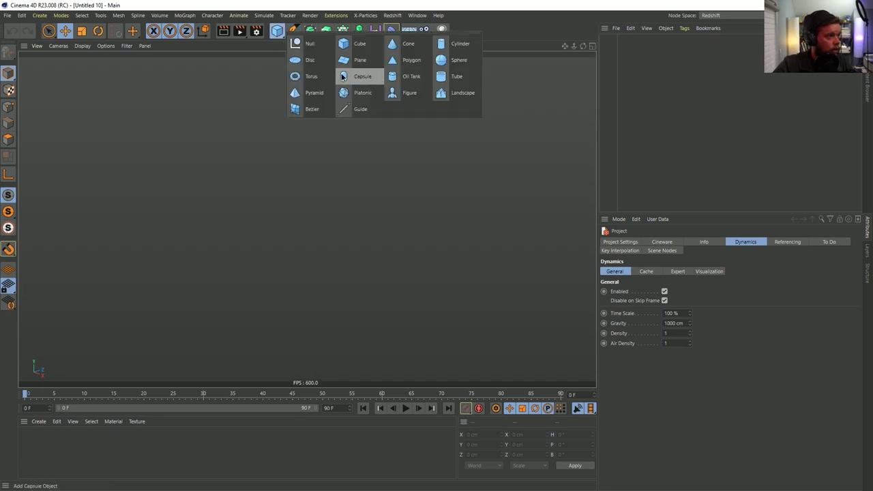
{"action": "left_click", "coordinate": [354, 60]}
Set the plane's height to 1100 cm and its width to 850 cm
{"action": "left_click_drag", "start_coordinate": [382, 204], "coordinate": [402, 264], "text": "alt"}
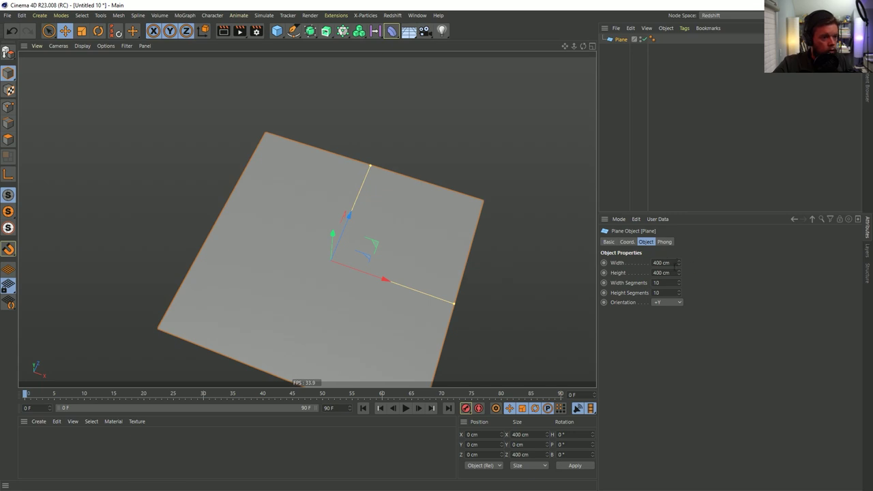
{"action": "left_click_drag", "start_coordinate": [673, 274], "coordinate": [639, 272]}
{"action": "type", "text": "1100"}
{"action": "left_click_drag", "start_coordinate": [678, 263], "coordinate": [641, 263]}
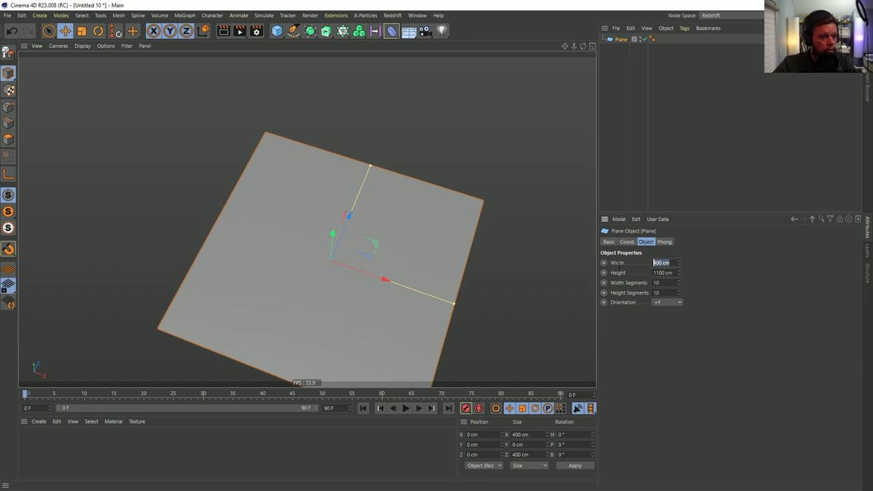
{"action": "type", "text": "800"}
{"action": "key", "text": "Return"}
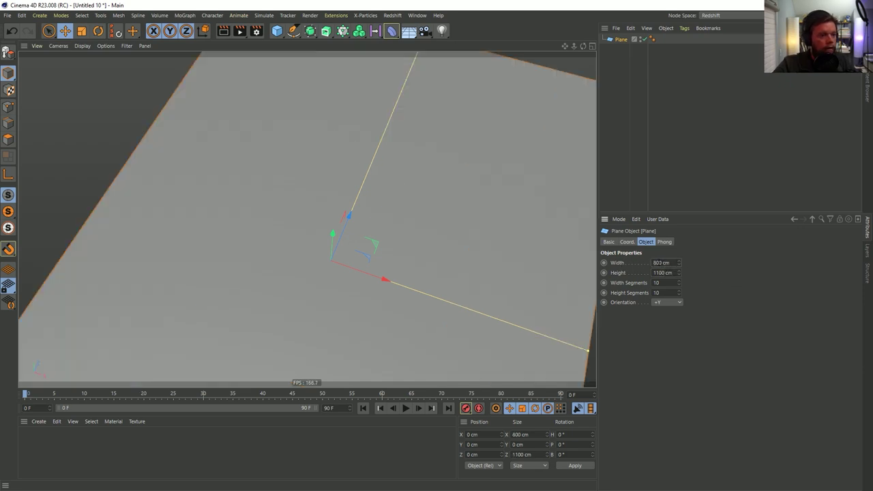
{"action": "type", "text": "5"}
{"action": "key", "text": "Return"}
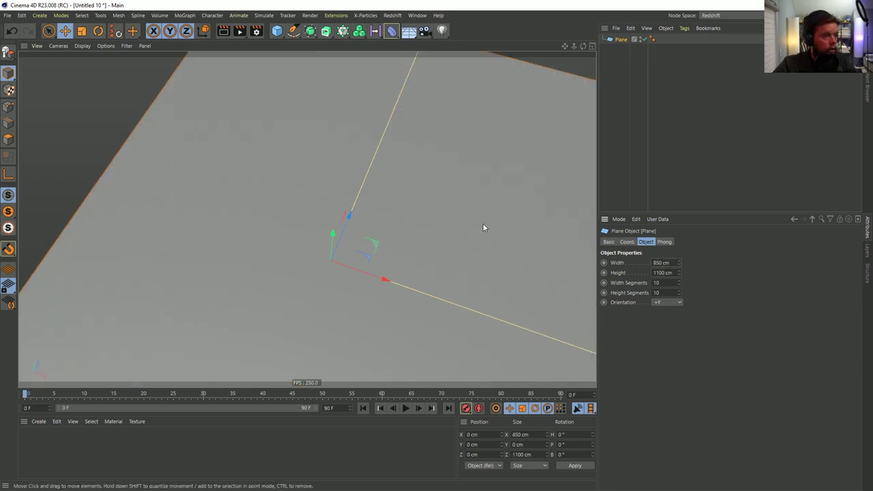
Frame the whole plane and display it in Gouraud Shading (Lines) so its segments show
{"action": "scroll", "coordinate": [488, 213], "scroll_direction": "down", "scroll_amount": 5}
{"action": "left_click_drag", "start_coordinate": [492, 203], "coordinate": [523, 259], "text": "alt"}
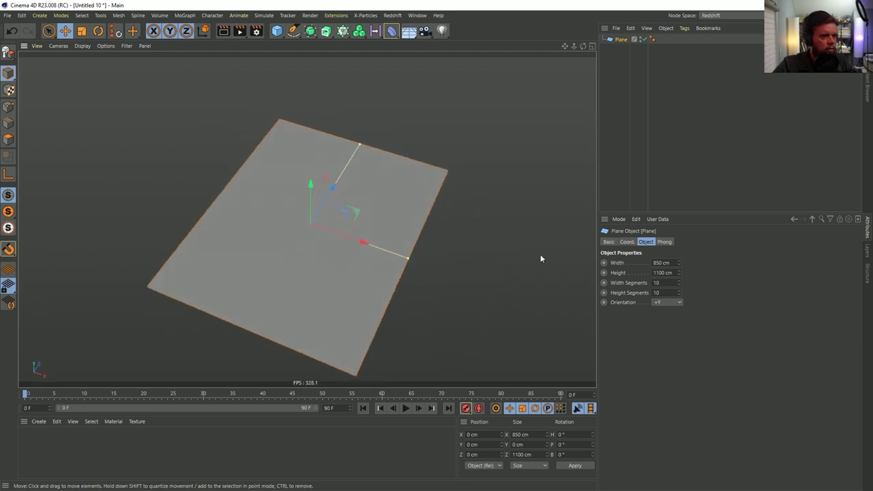
{"action": "mouse_move", "coordinate": [328, 216]}
{"action": "left_mouse_down", "text": "alt"}
{"action": "mouse_move", "coordinate": [297, 206]}
{"action": "mouse_move", "coordinate": [308, 221]}
{"action": "mouse_move", "coordinate": [335, 225]}
{"action": "mouse_move", "coordinate": [349, 289]}
{"action": "mouse_move", "coordinate": [355, 215]}
{"action": "left_mouse_up", "text": "alt"}
{"action": "key", "text": "n"}
{"action": "key", "text": "b"}
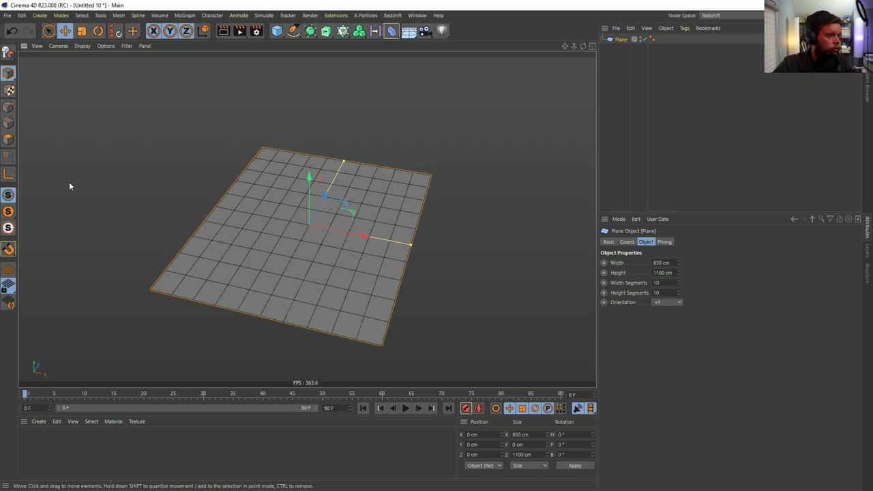
Add a Bend deformer as a child of the Plane and rotate it to a bank of 90°
{"action": "left_click", "coordinate": [392, 34]}
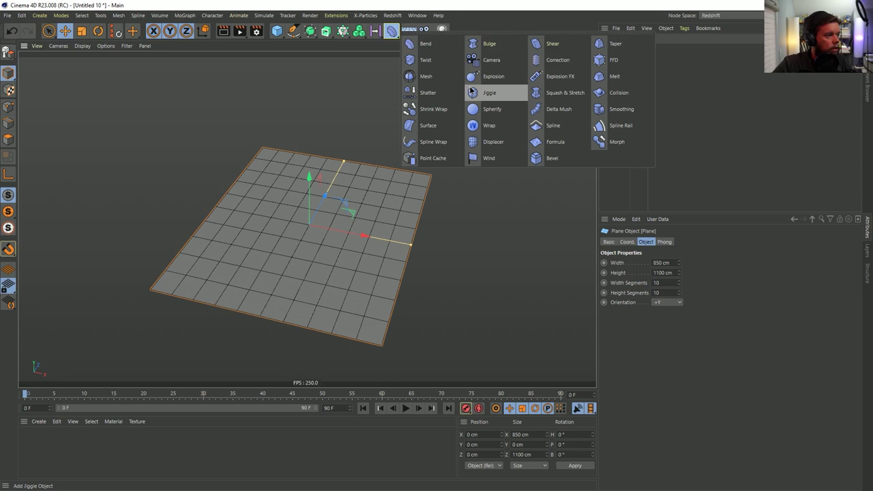
{"action": "left_click", "coordinate": [521, 19]}
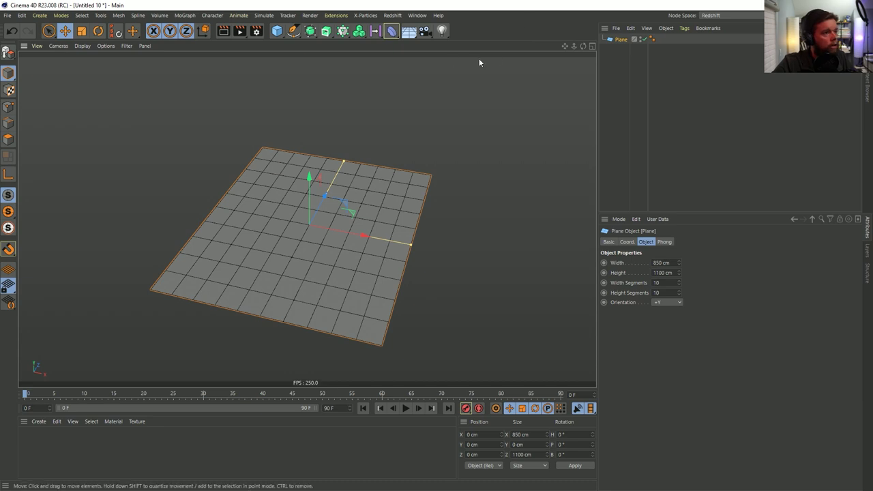
{"action": "left_click", "coordinate": [392, 30]}
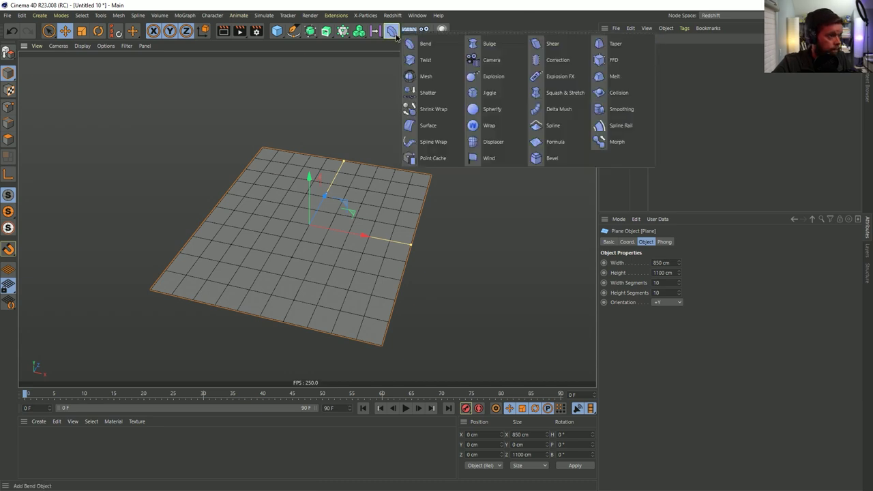
{"action": "left_click", "coordinate": [422, 43]}
{"action": "mouse_move", "coordinate": [611, 43]}
{"action": "left_mouse_down"}
{"action": "mouse_move", "coordinate": [622, 58]}
{"action": "mouse_move", "coordinate": [626, 52]}
{"action": "left_mouse_up"}
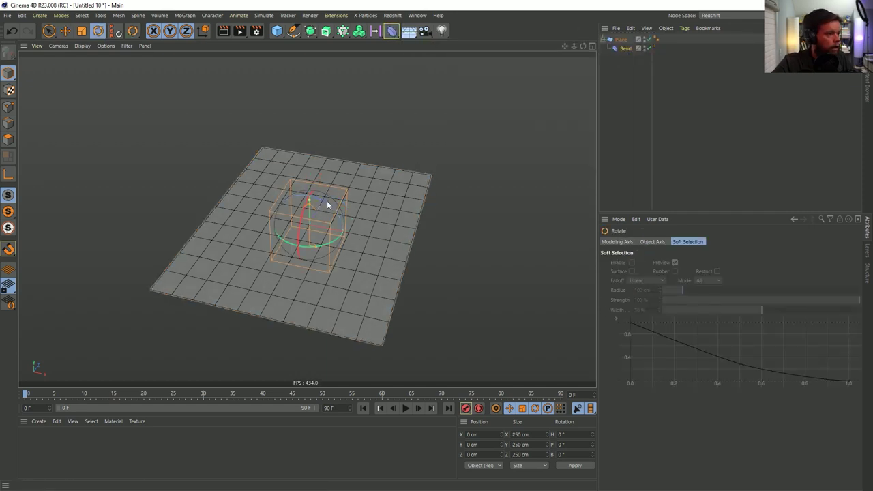
{"action": "left_click_drag", "start_coordinate": [323, 201], "coordinate": [358, 252]}
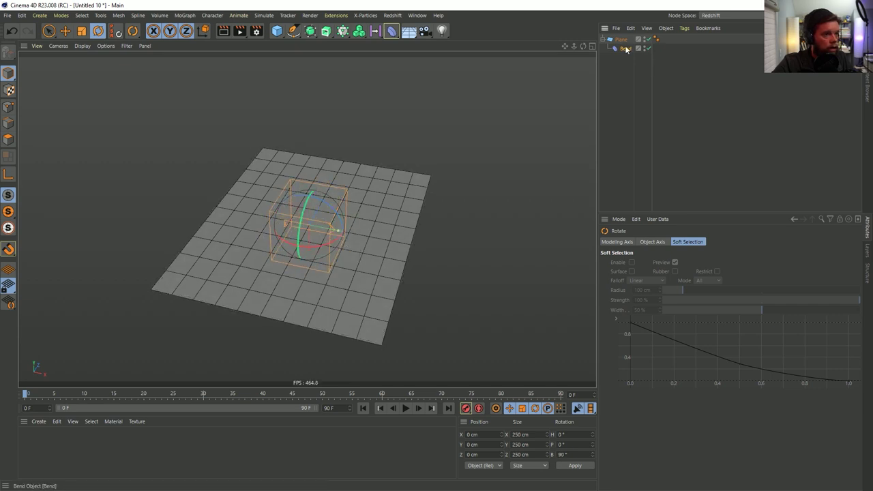
Try fitting the Bend deformer to its parent plane and bending it with a Strength of about 74°, and undo the attempt
{"action": "left_click", "coordinate": [642, 49]}
{"action": "left_click", "coordinate": [774, 273]}
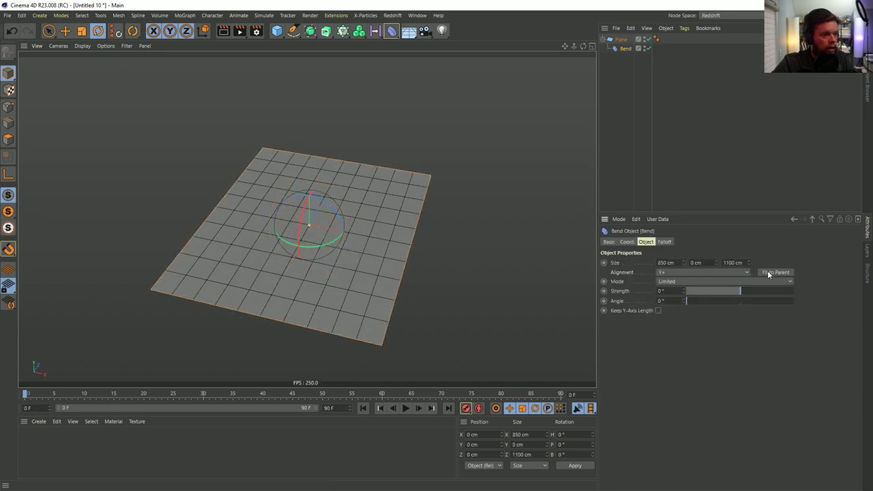
{"action": "left_click_drag", "start_coordinate": [739, 292], "coordinate": [753, 294]}
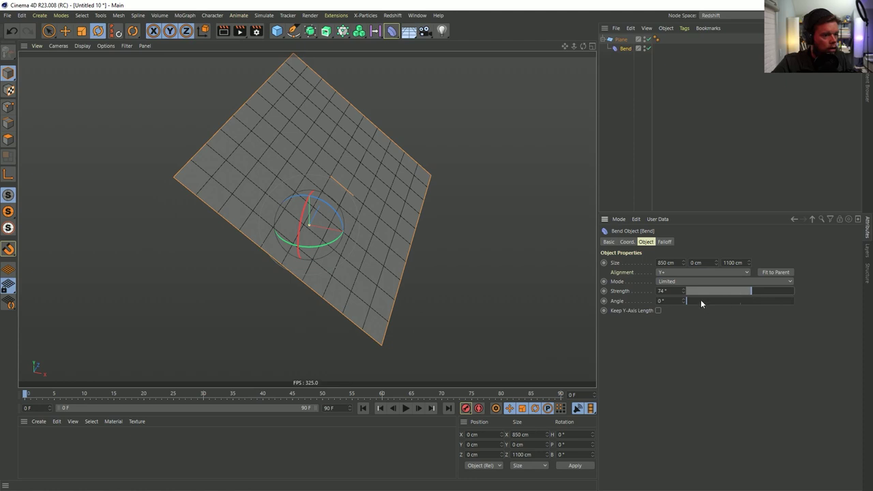
{"action": "right_click", "coordinate": [681, 291]}
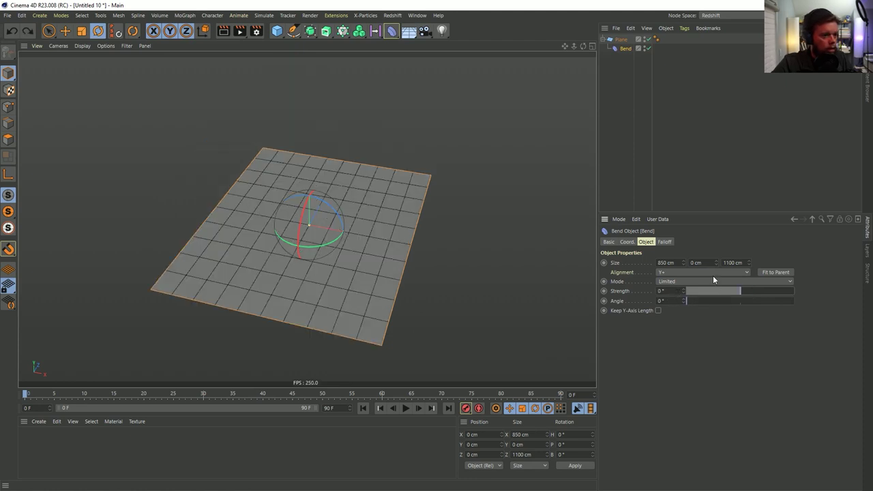
{"action": "key", "text": "ctrl+z"}
Try an Angle of about 117° and a different Strength on the Bend deformer, and undo both changes
{"action": "left_click_drag", "start_coordinate": [444, 176], "coordinate": [505, 150], "text": "alt"}
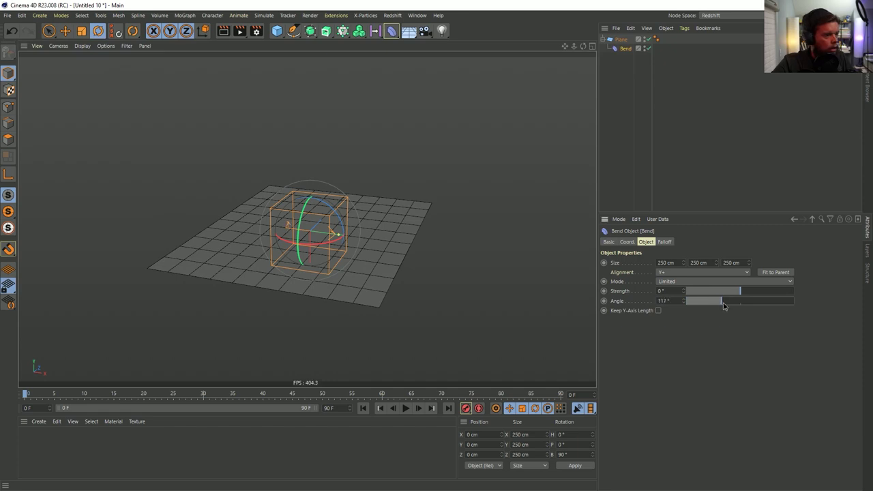
{"action": "mouse_move", "coordinate": [738, 291]}
{"action": "left_mouse_down"}
{"action": "mouse_move", "coordinate": [757, 291]}
{"action": "mouse_move", "coordinate": [723, 291]}
{"action": "mouse_move", "coordinate": [745, 292]}
{"action": "left_mouse_up"}
{"action": "key", "text": "ctrl+z"}
{"action": "key", "text": "ctrl+z"}
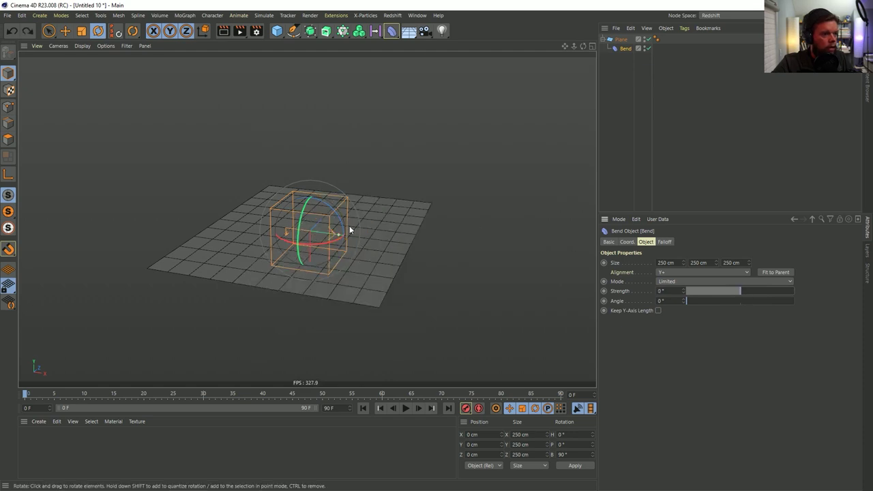
Try fitting the Bend deformer to its parent plane with Y+ alignment, and undo the fit
{"action": "left_click_drag", "start_coordinate": [369, 226], "coordinate": [548, 272], "text": "alt"}
{"action": "left_click", "coordinate": [773, 273]}
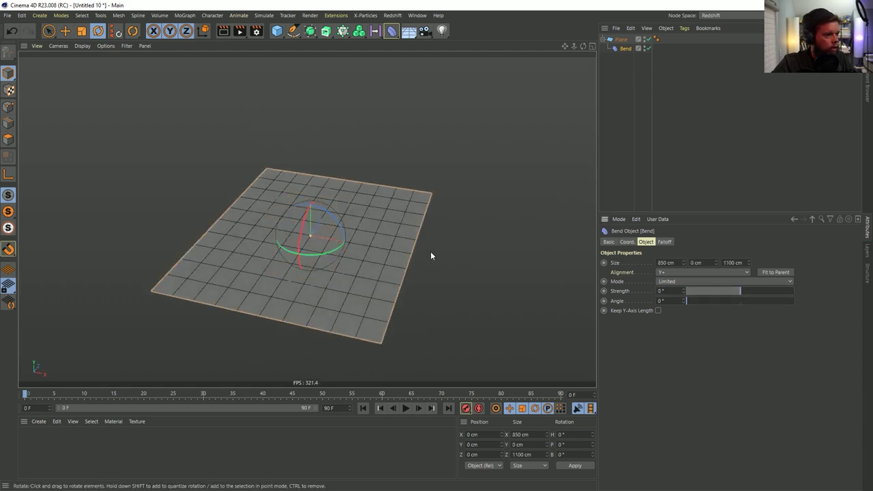
{"action": "key", "text": "ctrl+z"}
Keep the Bend deformer's alignment at Y+ and reset its bank rotation to 0°
{"action": "left_click", "coordinate": [668, 273]}
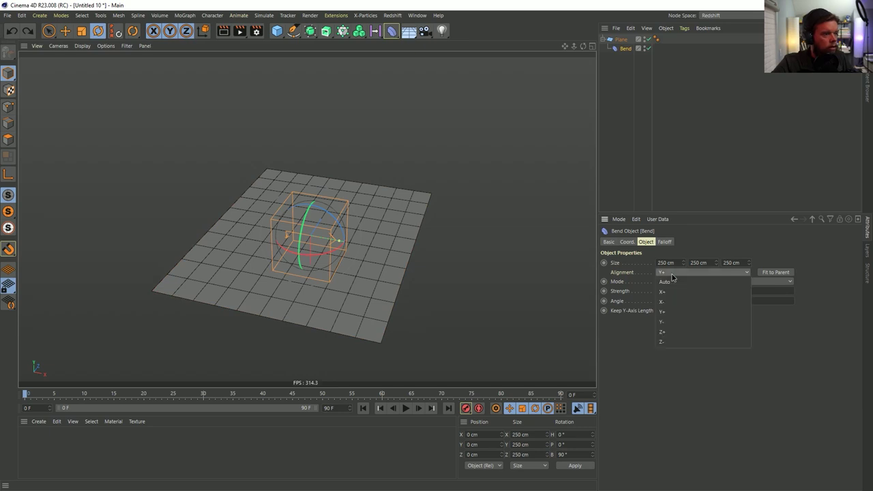
{"action": "left_click", "coordinate": [672, 311]}
{"action": "double_click", "coordinate": [561, 455]}
{"action": "type", "text": "0"}
{"action": "key", "text": "Return"}
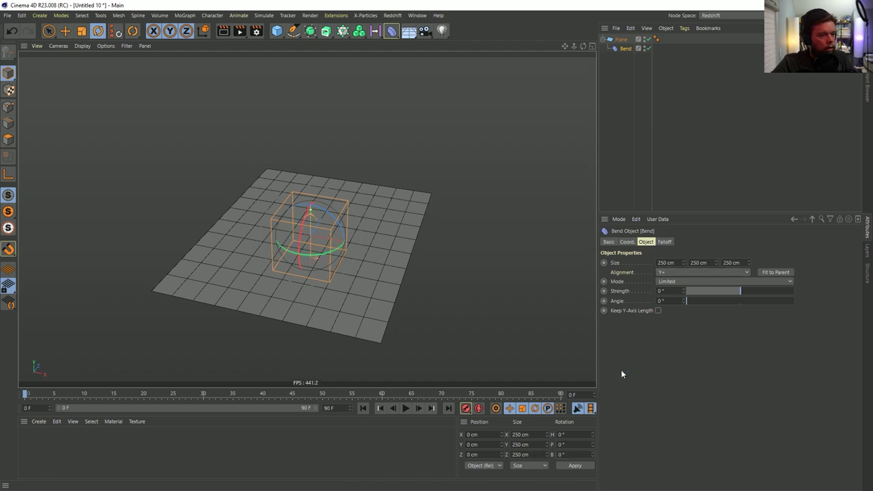
Set the Bend deformer's alignment to X+, fit it to the parent plane, and test its bending down to a Strength of -5°
{"action": "left_click", "coordinate": [710, 272]}
{"action": "left_click", "coordinate": [695, 291]}
{"action": "left_click", "coordinate": [777, 273]}
{"action": "mouse_move", "coordinate": [728, 292]}
{"action": "left_mouse_down"}
{"action": "mouse_move", "coordinate": [745, 292]}
{"action": "mouse_move", "coordinate": [733, 294]}
{"action": "mouse_move", "coordinate": [735, 302]}
{"action": "left_mouse_up"}
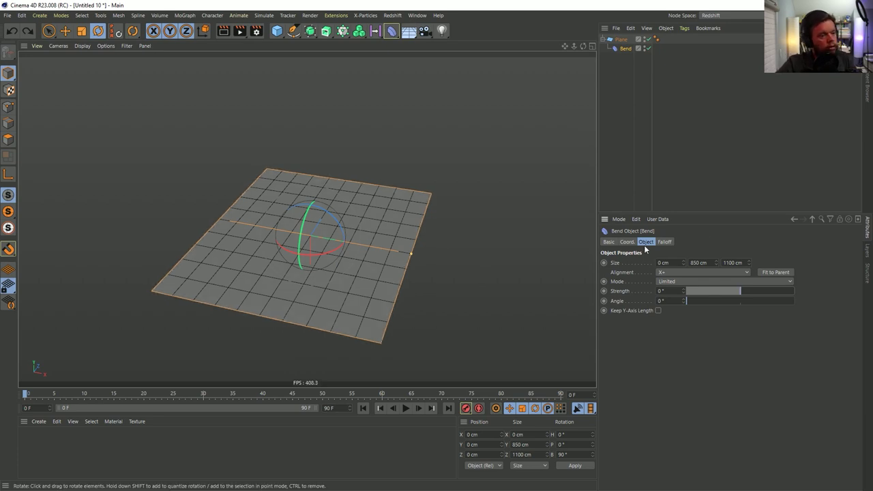
{"action": "left_click_drag", "start_coordinate": [729, 291], "coordinate": [740, 307]}
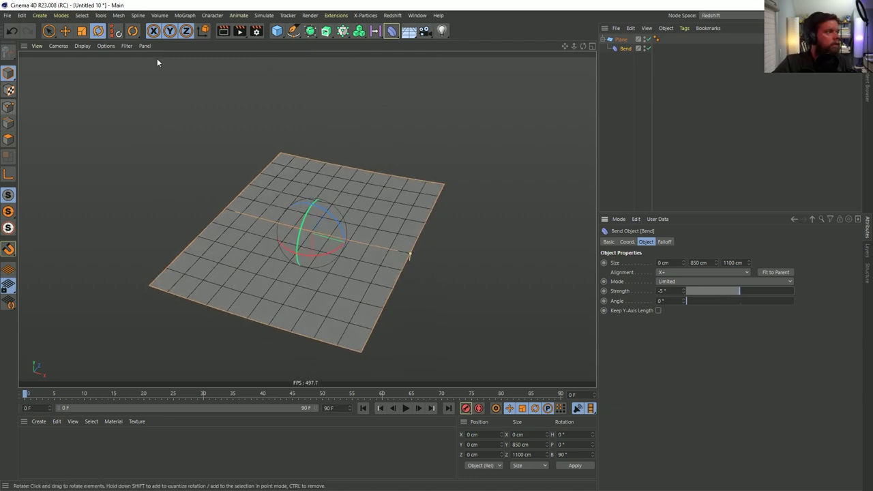
Create a Null at the plane's edge at X -425 cm and make the Plane its child
{"action": "left_click_drag", "start_coordinate": [306, 178], "coordinate": [339, 209], "text": "alt"}
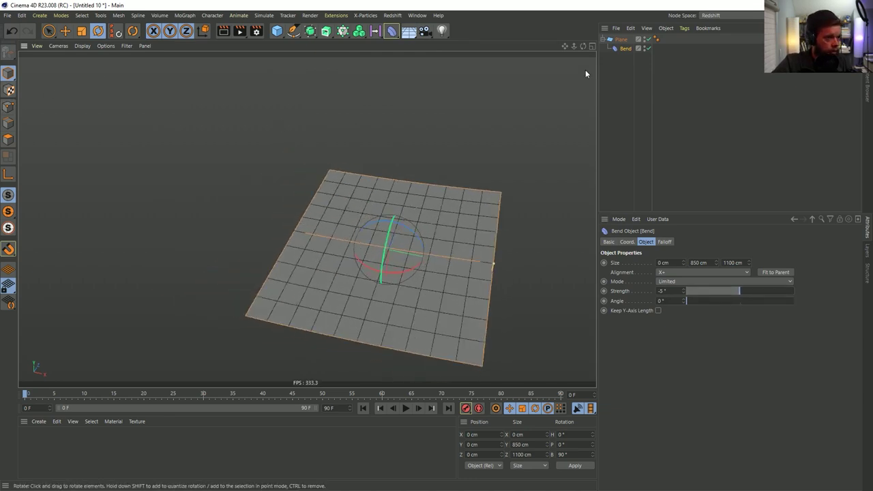
{"action": "left_click", "coordinate": [619, 39]}
{"action": "left_click", "coordinate": [40, 15]}
{"action": "left_click", "coordinate": [46, 33]}
{"action": "key", "text": "e"}
{"action": "left_click_drag", "start_coordinate": [443, 258], "coordinate": [348, 247]}
{"action": "left_click_drag", "start_coordinate": [620, 48], "coordinate": [621, 40]}
{"action": "left_click", "coordinate": [620, 40]}
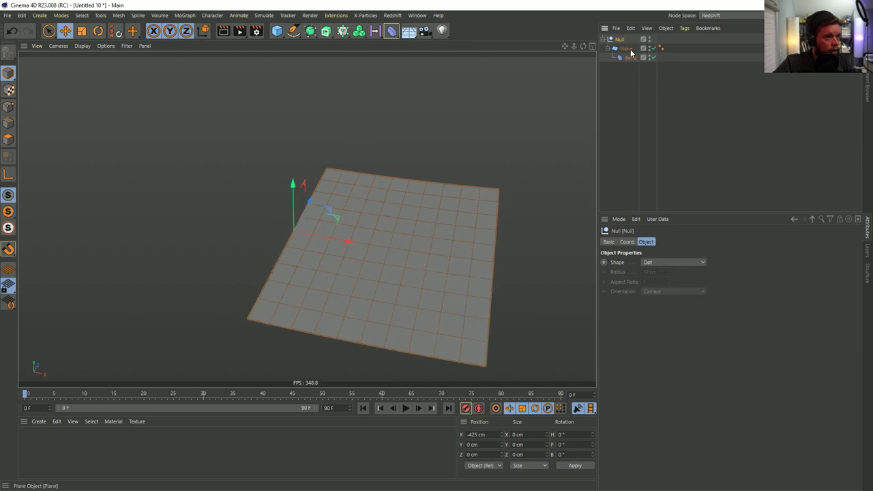
Keyframe the Bend deformer's Strength at 0° on frame 0 and at -177° on frame 10
{"action": "left_click", "coordinate": [629, 57]}
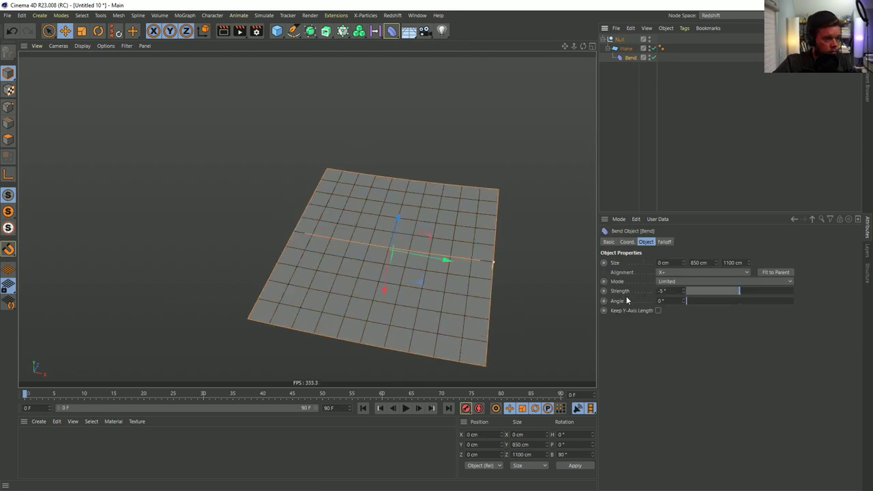
{"action": "right_click", "coordinate": [684, 292]}
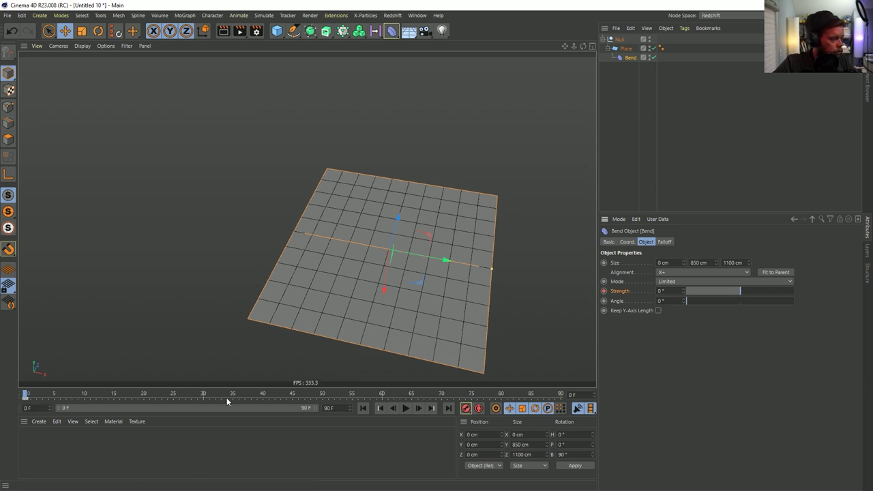
{"action": "left_click", "coordinate": [85, 395]}
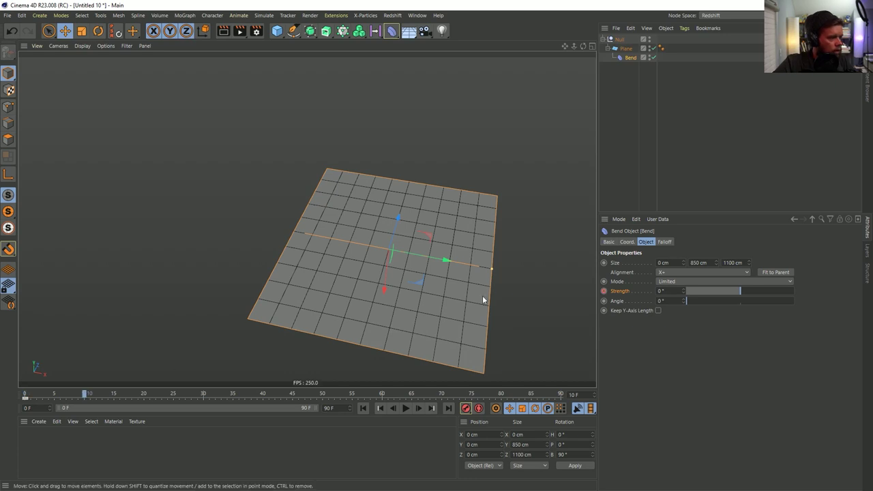
{"action": "left_click_drag", "start_coordinate": [735, 292], "coordinate": [714, 300]}
{"action": "left_click", "coordinate": [603, 291]}
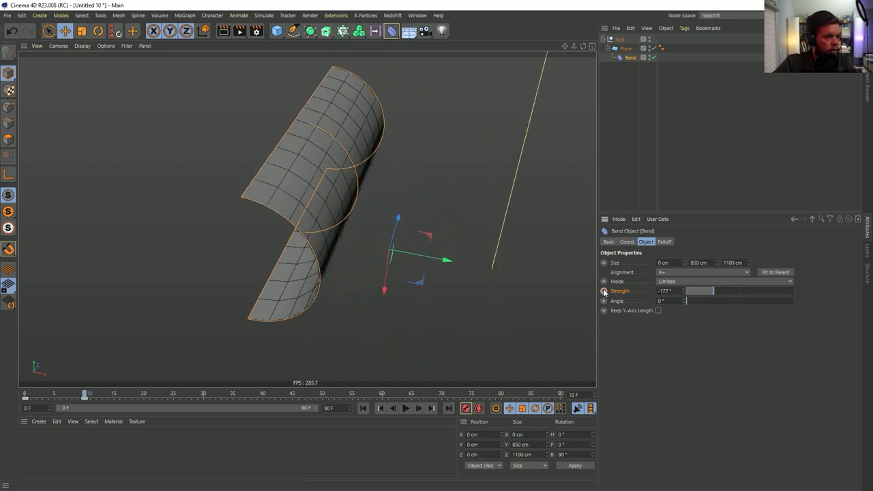
Reset the Bend deformer's Strength to 0° and keyframe it on frame 20
{"action": "left_click", "coordinate": [145, 395]}
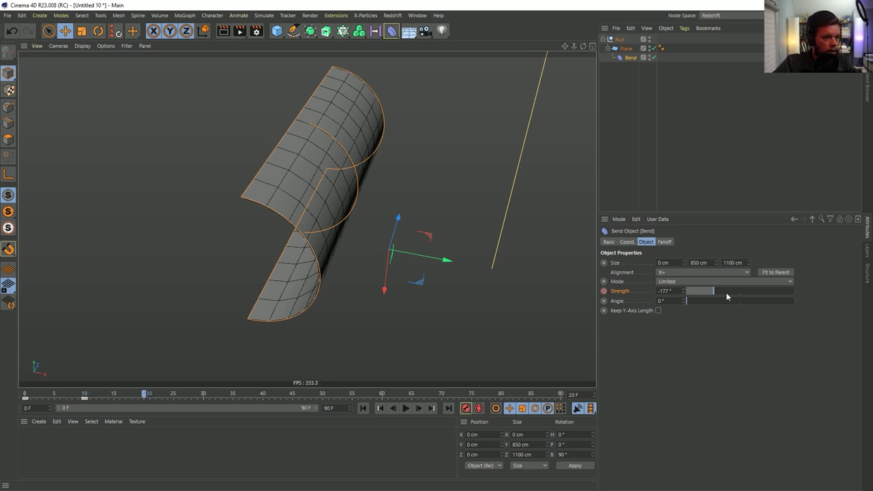
{"action": "right_click", "coordinate": [684, 291]}
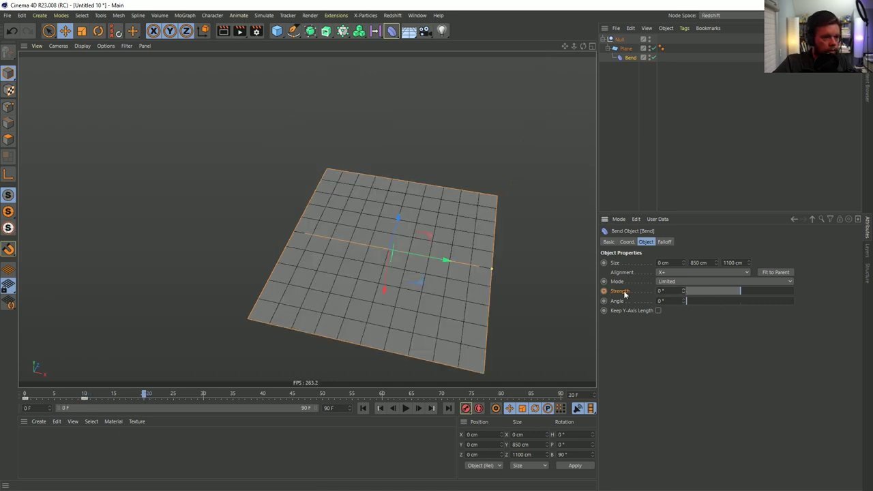
{"action": "left_click", "coordinate": [604, 292]}
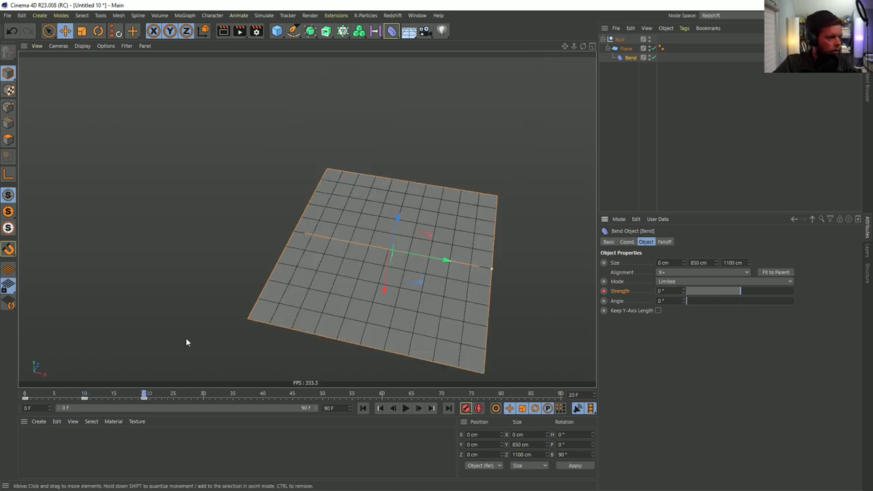
Test the Null's bank rotation, and keyframe it at 0° on frame 0
{"action": "left_click", "coordinate": [620, 39]}
{"action": "left_click", "coordinate": [20, 393]}
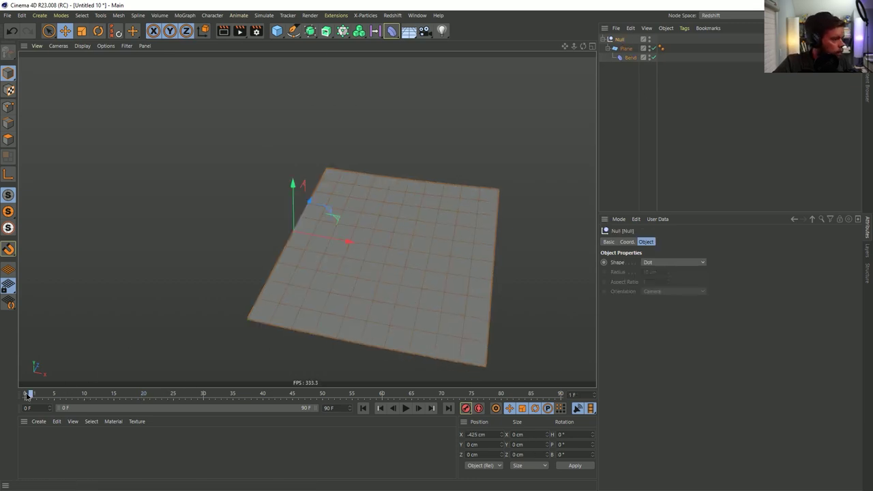
{"action": "left_click", "coordinate": [629, 241]}
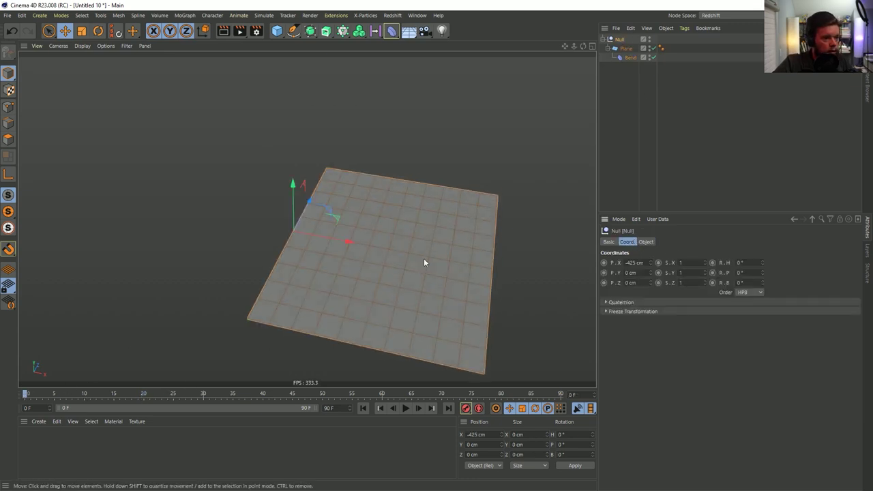
{"action": "key", "text": "r"}
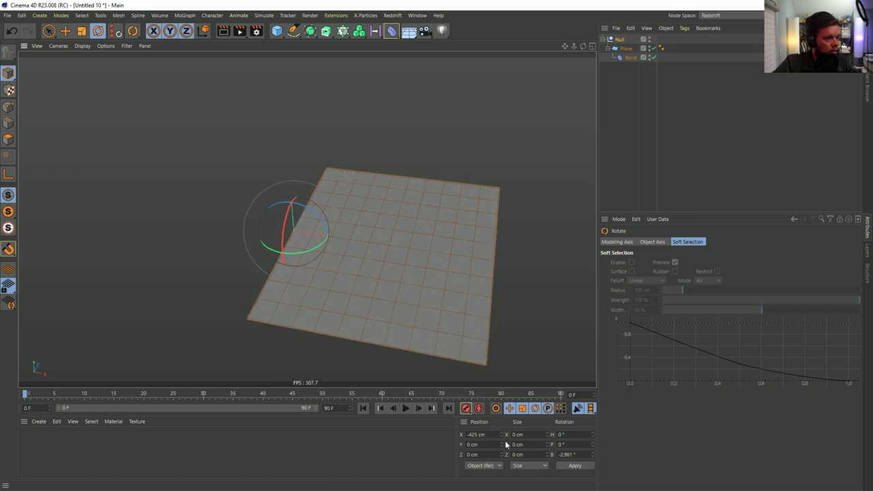
{"action": "left_click", "coordinate": [621, 40]}
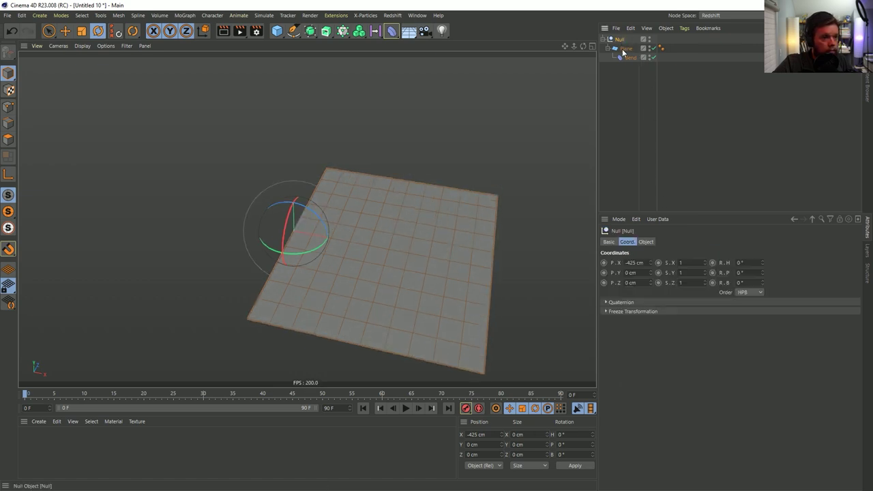
{"action": "left_click", "coordinate": [713, 283]}
Set the Null's bank rotation to -180° on frame 20 and keyframe it
{"action": "left_click", "coordinate": [146, 398]}
{"action": "left_click_drag", "start_coordinate": [312, 209], "coordinate": [304, 213]}
{"action": "double_click", "coordinate": [756, 282]}
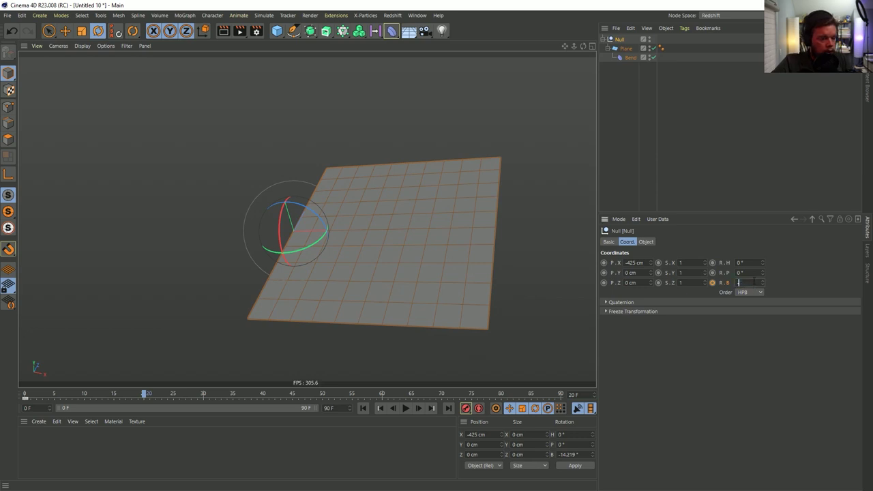
{"action": "left_click", "coordinate": [713, 283]}
Play the page-turn animation and scrub back through it to check the bend and rotation together
{"action": "left_click", "coordinate": [404, 408]}
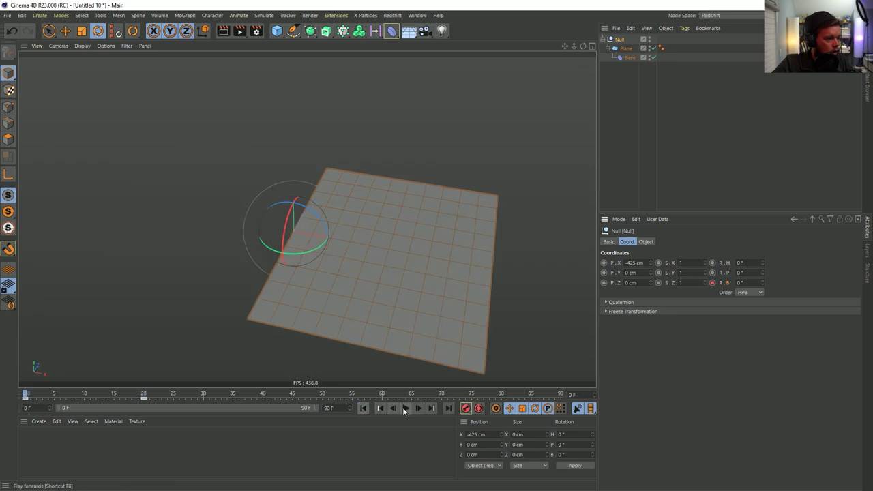
{"action": "left_click", "coordinate": [405, 408]}
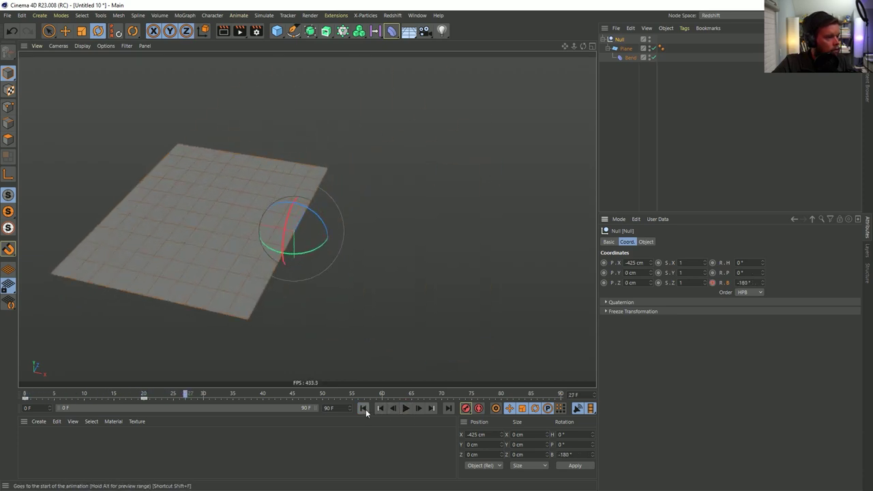
{"action": "left_click_drag", "start_coordinate": [57, 394], "coordinate": [26, 403]}
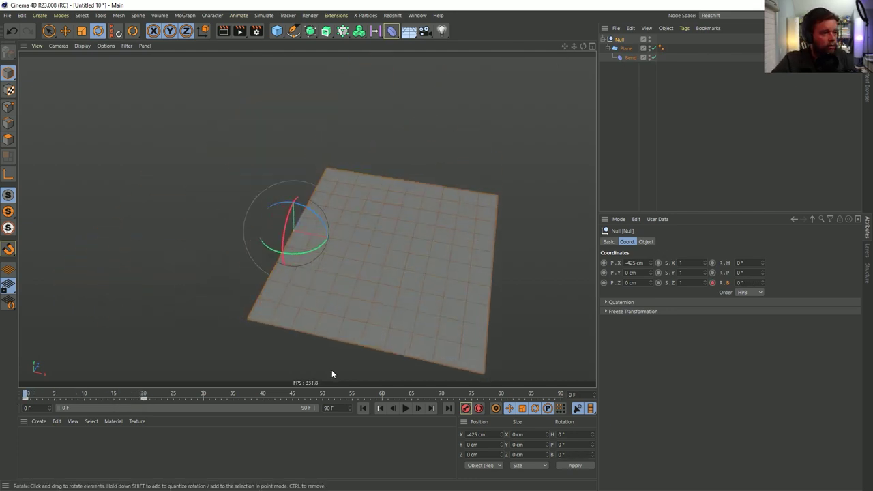
Move the Null's first rotation keyframe to frame 5 and the Bend's last two Strength keyframes to frames 7 and 15
{"action": "left_click", "coordinate": [44, 400]}
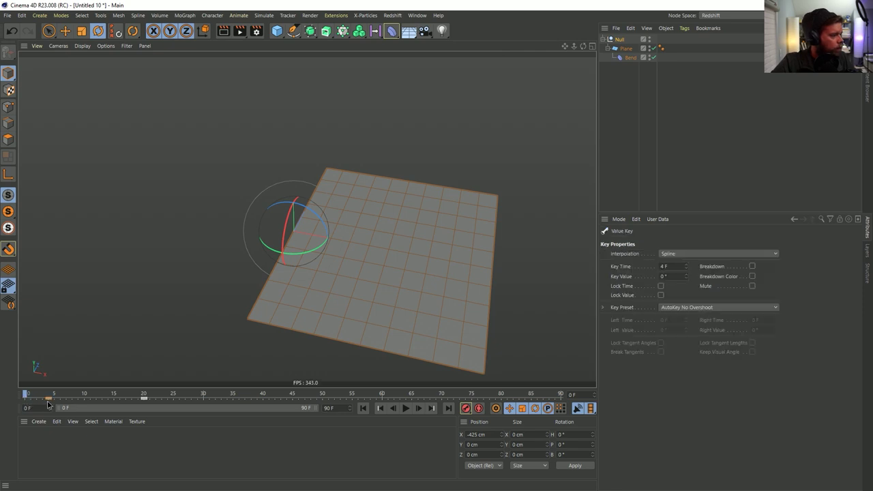
{"action": "left_click", "coordinate": [633, 58]}
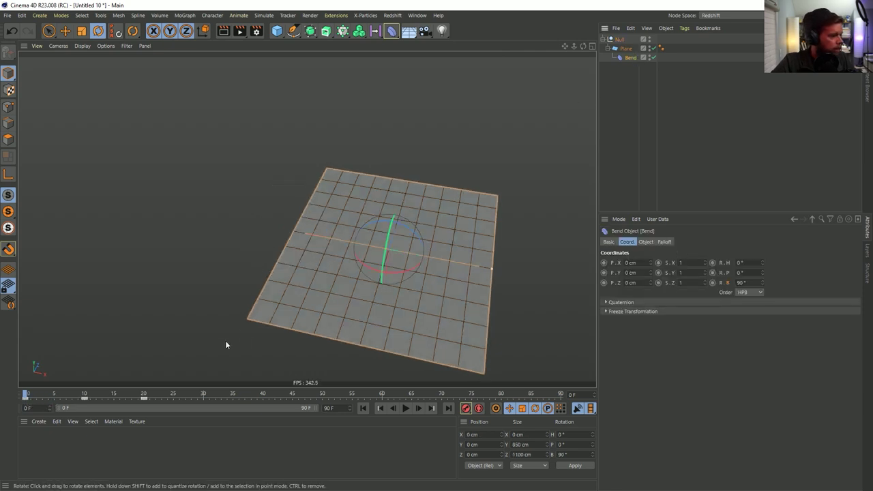
{"action": "left_click", "coordinate": [145, 401]}
{"action": "left_click_drag", "start_coordinate": [137, 403], "coordinate": [120, 404]}
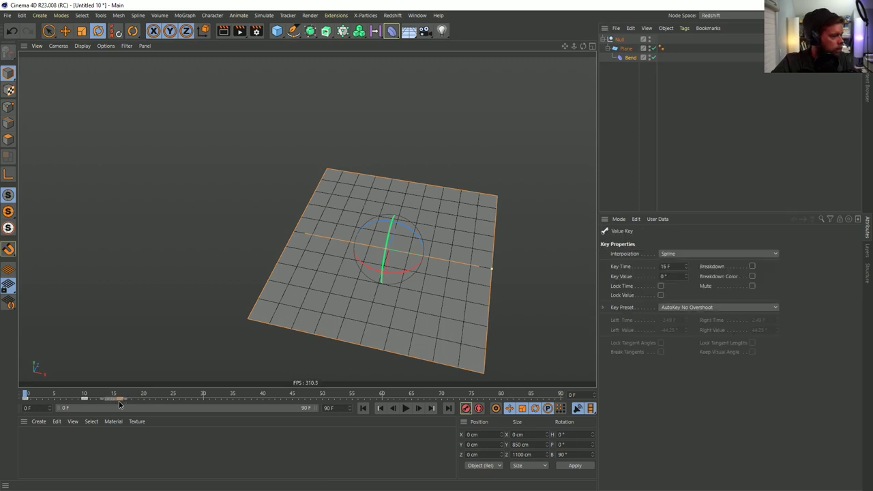
{"action": "left_click_drag", "start_coordinate": [26, 396], "coordinate": [100, 399]}
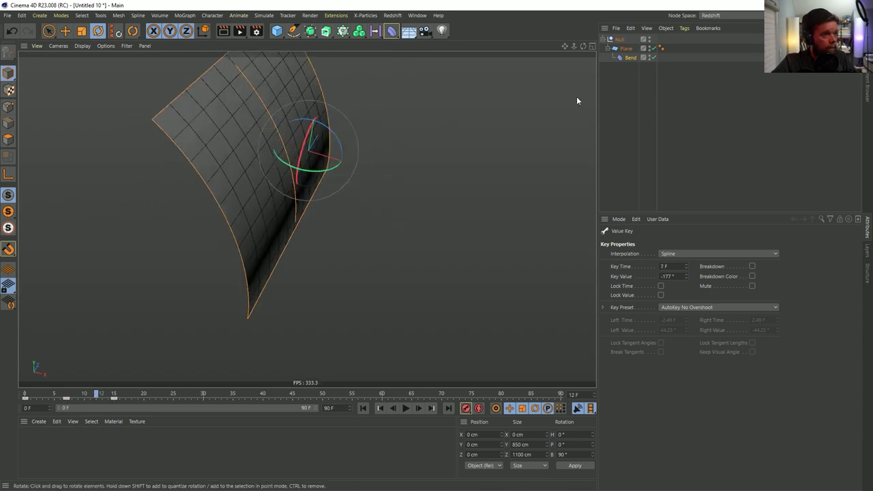
Set the Bend deformer's Strength to 53° on frame 12 and keyframe it
{"action": "left_click", "coordinate": [629, 59]}
{"action": "left_click", "coordinate": [646, 242]}
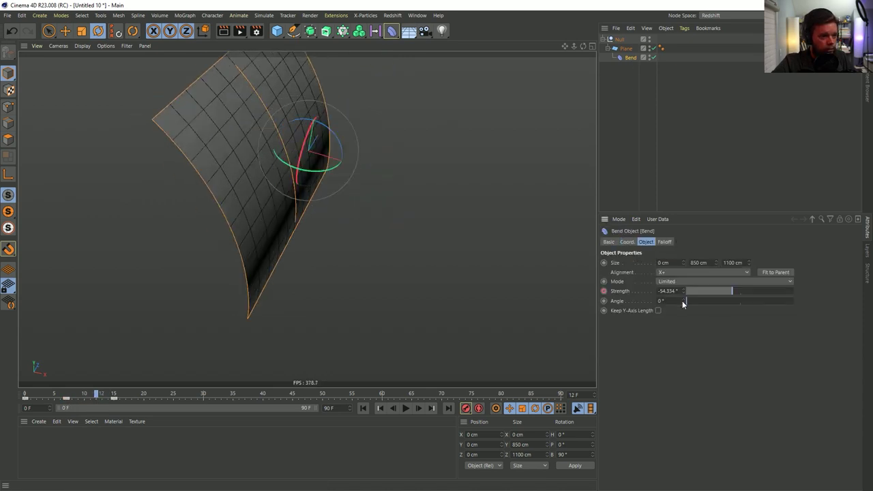
{"action": "left_click_drag", "start_coordinate": [725, 292], "coordinate": [748, 291]}
{"action": "left_click", "coordinate": [603, 291]}
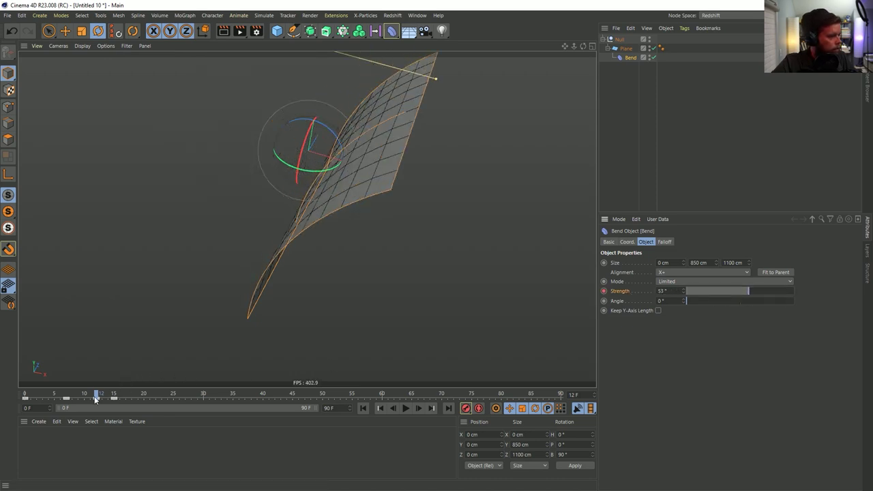
Move the Bend's 53° Strength keyframe to frame 15 and its final keyframe to frame 20, and scrub through the animation
{"action": "left_click_drag", "start_coordinate": [98, 396], "coordinate": [157, 394]}
{"action": "left_click", "coordinate": [143, 400]}
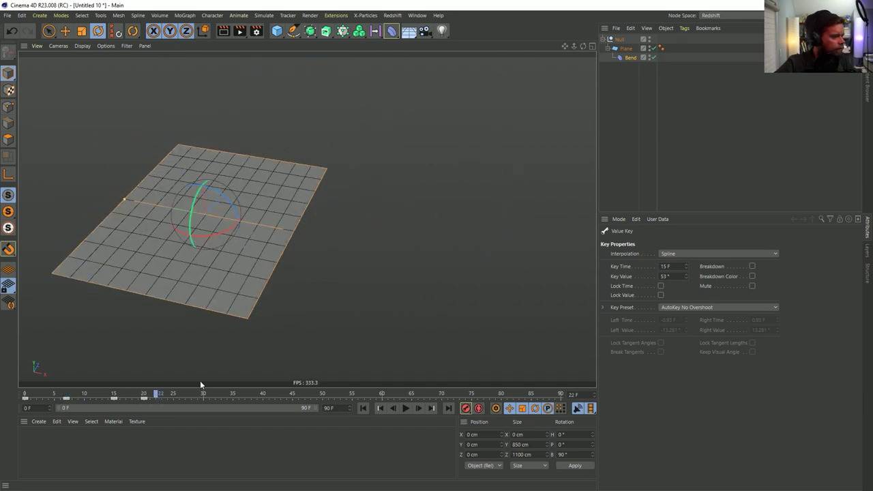
{"action": "left_click", "coordinate": [622, 39]}
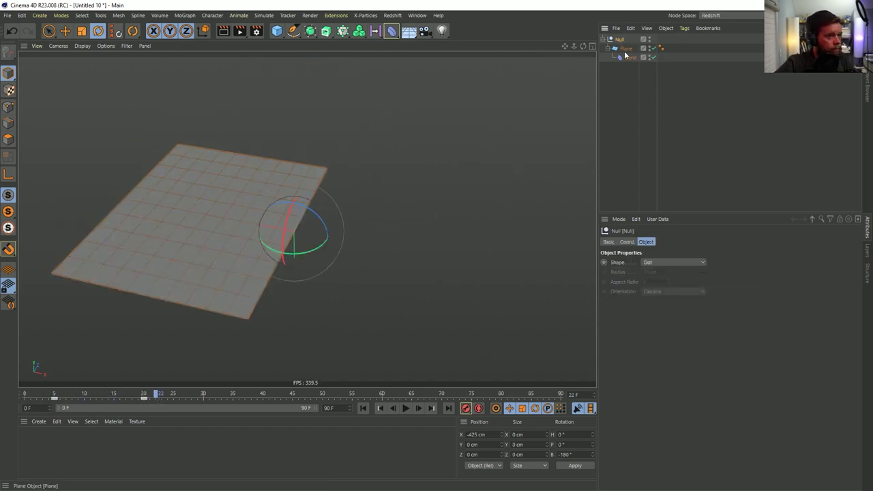
{"action": "left_click", "coordinate": [630, 58]}
{"action": "left_click_drag", "start_coordinate": [132, 399], "coordinate": [30, 413]}
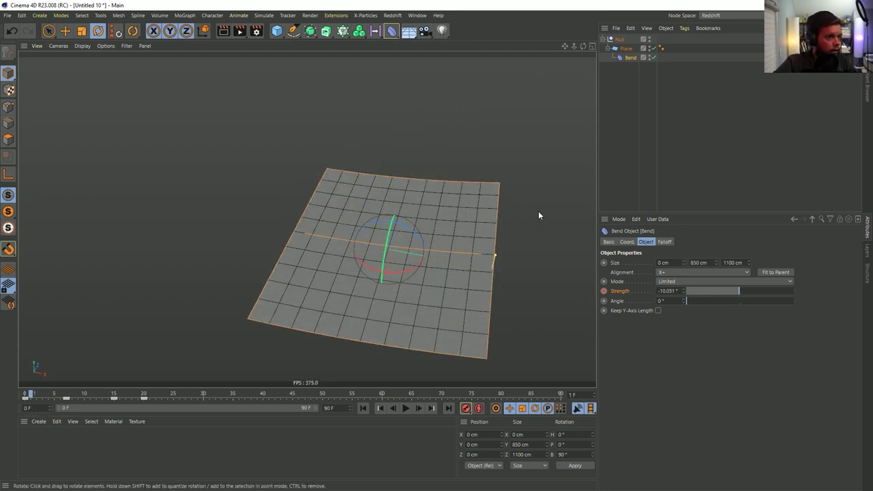
Add a Linear Field to the Bend deformer's falloff and set the Bend's alignment to Y-
{"action": "left_click", "coordinate": [667, 243]}
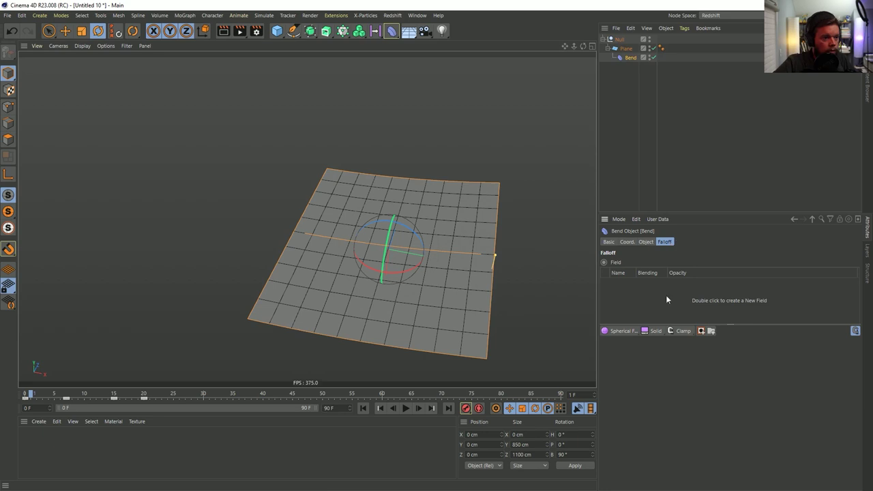
{"action": "left_click", "coordinate": [625, 332]}
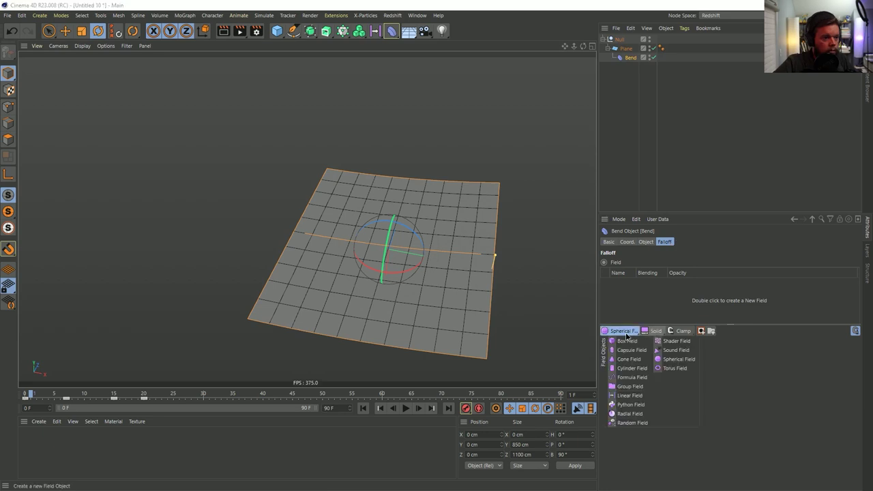
{"action": "left_click", "coordinate": [629, 396]}
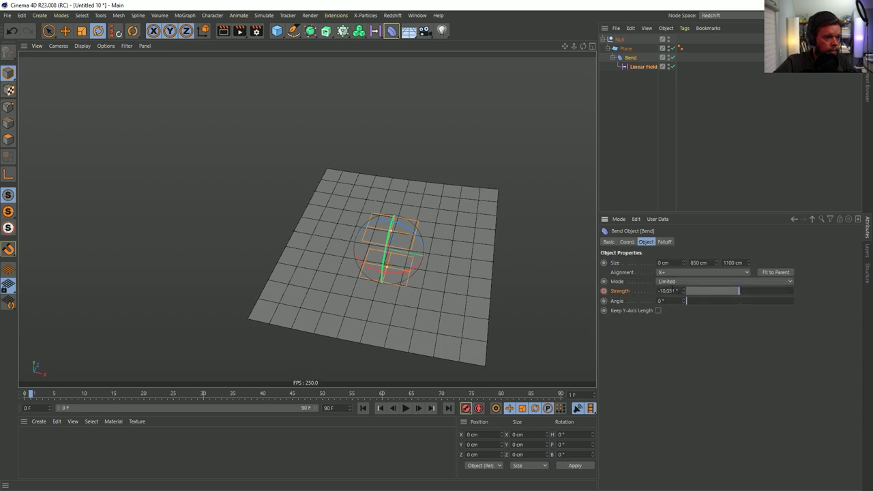
{"action": "scroll", "coordinate": [674, 273], "scroll_direction": "down", "scroll_amount": 3}
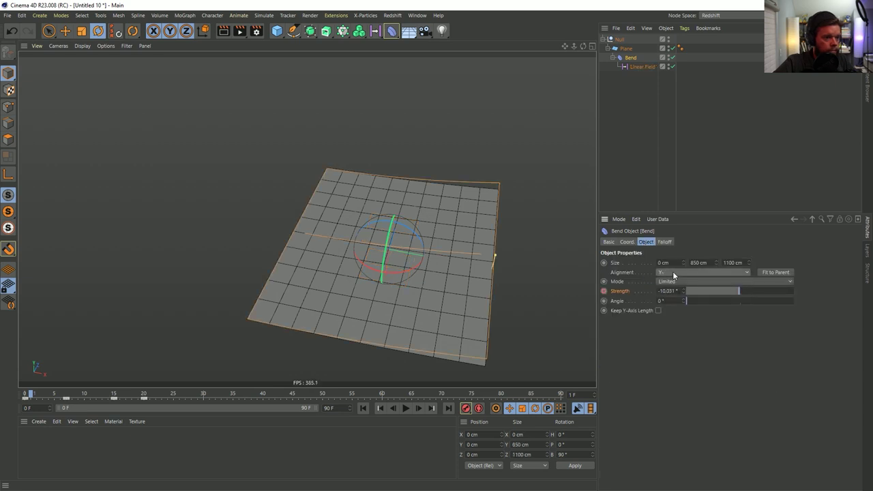
{"action": "left_click", "coordinate": [672, 272]}
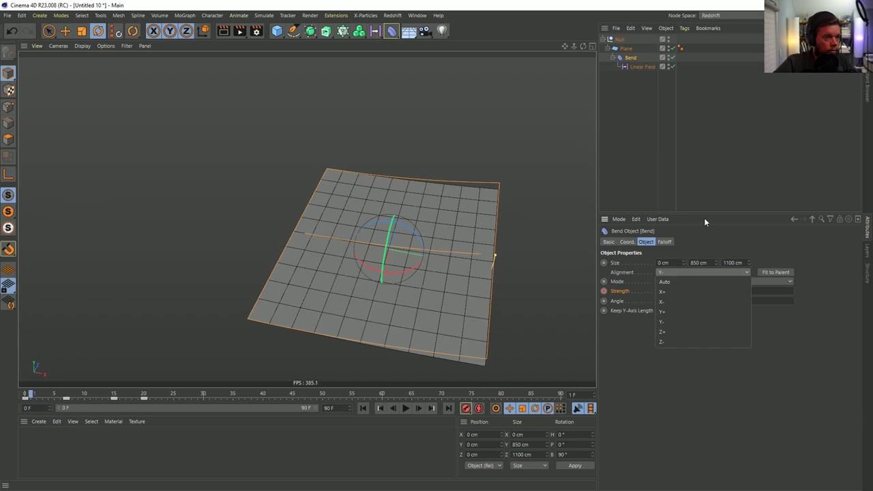
Set the Linear Field's direction to Z+ after trying X+
{"action": "left_click", "coordinate": [641, 67]}
{"action": "left_click_drag", "start_coordinate": [320, 254], "coordinate": [382, 262], "text": "alt"}
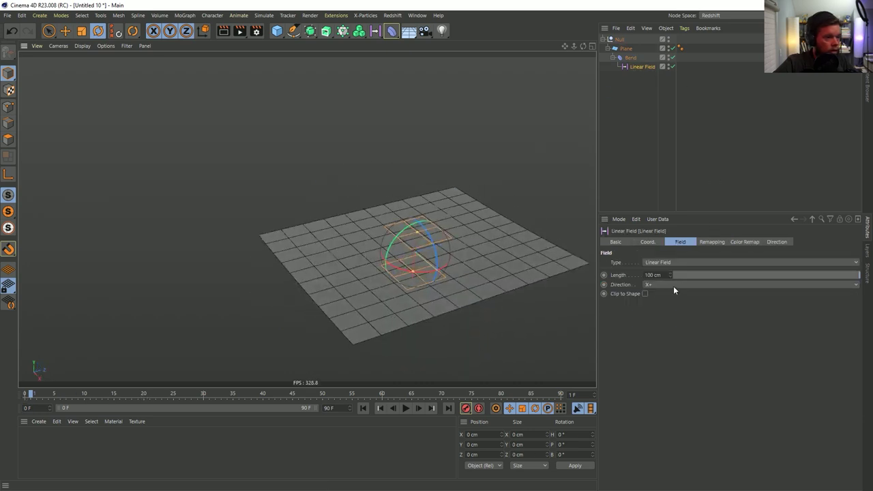
{"action": "scroll", "coordinate": [668, 283], "scroll_direction": "down", "scroll_amount": 2}
{"action": "left_click", "coordinate": [668, 284]}
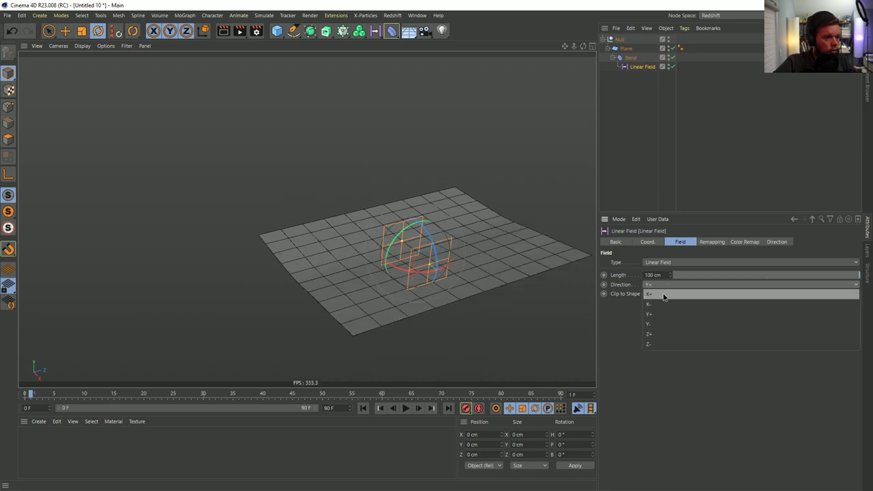
{"action": "left_click", "coordinate": [663, 296]}
{"action": "left_click", "coordinate": [664, 285]}
{"action": "left_click", "coordinate": [656, 334]}
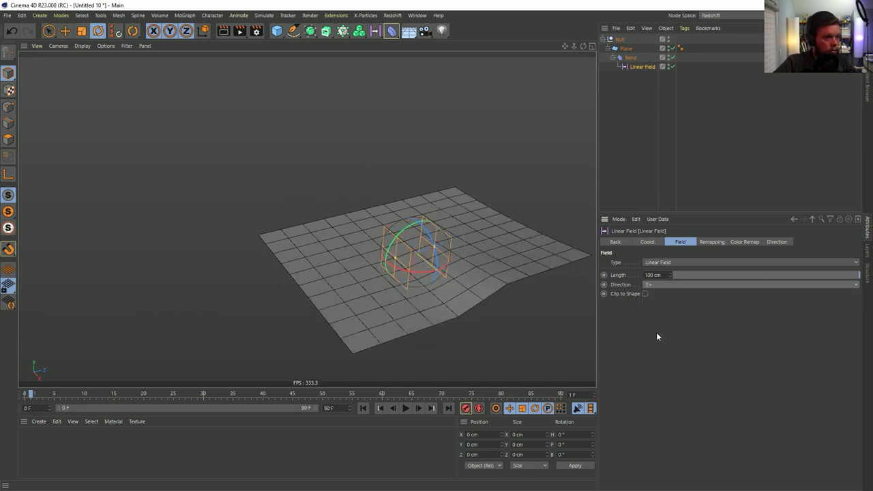
Stretch the Linear Field and place it across the plane at about 26 cm in Z, using frame 5 as preview
{"action": "left_click_drag", "start_coordinate": [438, 249], "coordinate": [174, 284]}
{"action": "key", "text": "e"}
{"action": "left_click", "coordinate": [56, 394]}
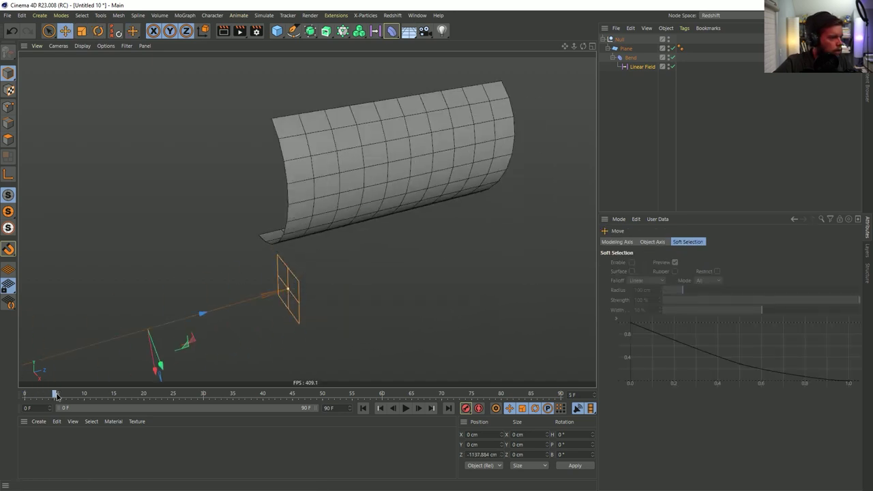
{"action": "left_click_drag", "start_coordinate": [203, 314], "coordinate": [474, 280]}
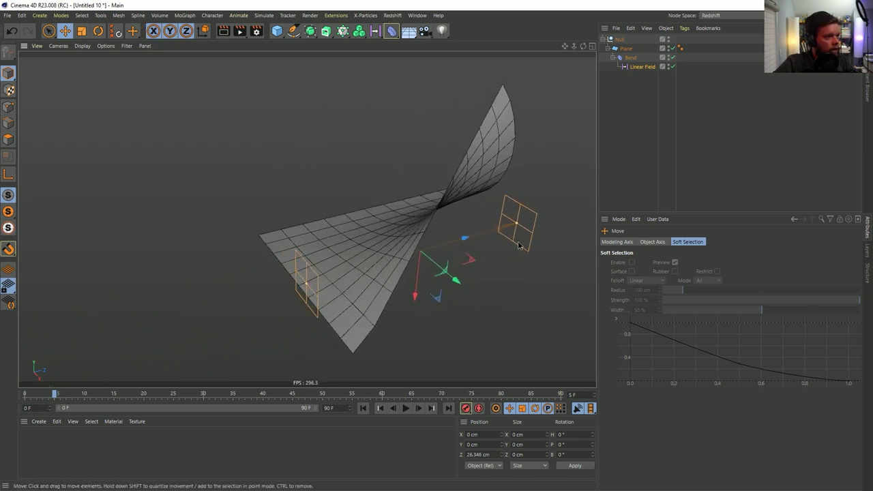
Shift the Linear Field along its Z axis to about 34 cm and check the page curl between frames 5 and 13
{"action": "left_click_drag", "start_coordinate": [497, 244], "coordinate": [536, 243], "text": "alt"}
{"action": "left_click_drag", "start_coordinate": [418, 179], "coordinate": [448, 230], "text": "alt"}
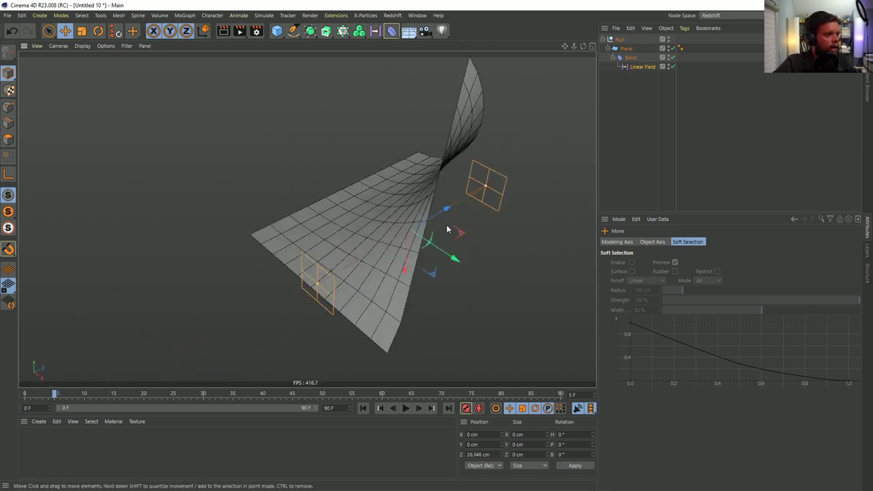
{"action": "left_click_drag", "start_coordinate": [54, 396], "coordinate": [102, 395]}
{"action": "left_click_drag", "start_coordinate": [339, 194], "coordinate": [341, 274], "text": "alt"}
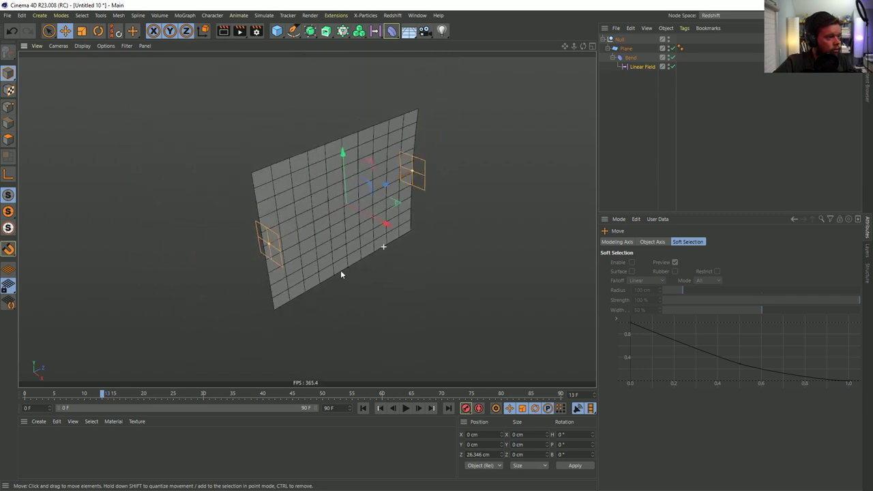
{"action": "left_click_drag", "start_coordinate": [373, 199], "coordinate": [413, 175]}
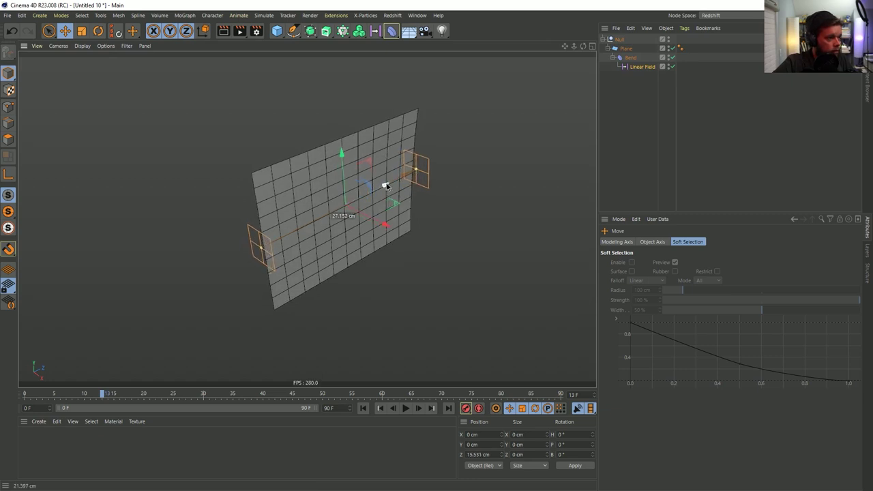
{"action": "left_click", "coordinate": [71, 394]}
{"action": "mouse_move", "coordinate": [71, 395]}
{"action": "left_mouse_down"}
{"action": "mouse_move", "coordinate": [28, 395]}
{"action": "mouse_move", "coordinate": [146, 395]}
{"action": "mouse_move", "coordinate": [65, 396]}
{"action": "mouse_move", "coordinate": [89, 394]}
{"action": "mouse_move", "coordinate": [79, 395]}
{"action": "left_mouse_up"}
{"action": "left_click_drag", "start_coordinate": [377, 193], "coordinate": [450, 243], "text": "alt"}
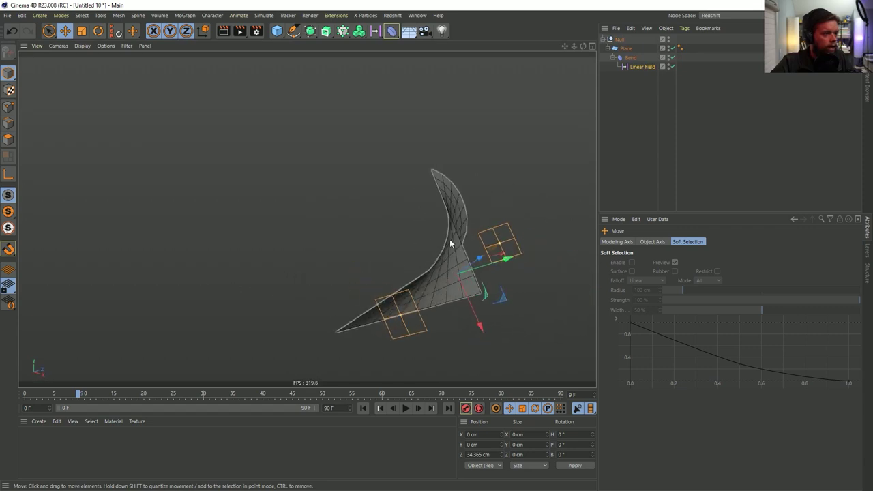
Enable Keep Y-Axis Length on the Bend deformer and scrub the animation back to frame 0
{"action": "left_click", "coordinate": [630, 57]}
{"action": "left_click", "coordinate": [658, 310]}
{"action": "left_click_drag", "start_coordinate": [81, 395], "coordinate": [25, 396]}
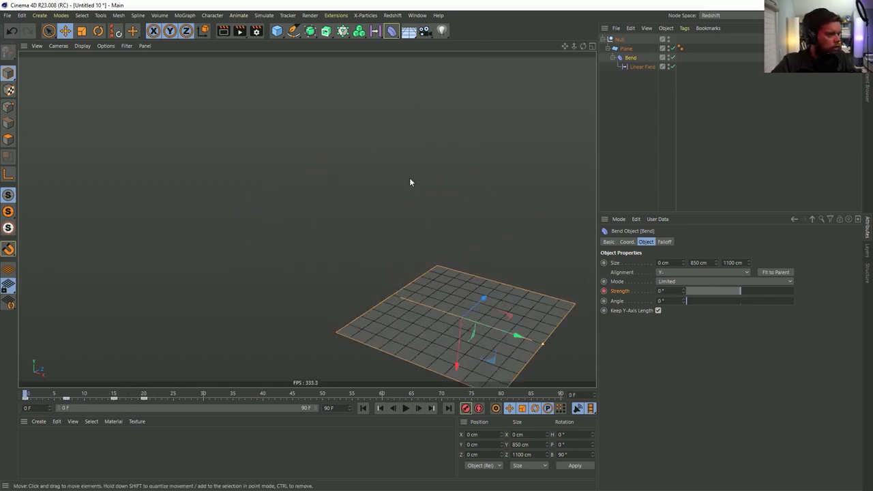
Collapse the Null's hierarchy and rename the Null as Turn
{"action": "left_click", "coordinate": [621, 40]}
{"action": "left_click", "coordinate": [604, 40]}
{"action": "double_click", "coordinate": [620, 40]}
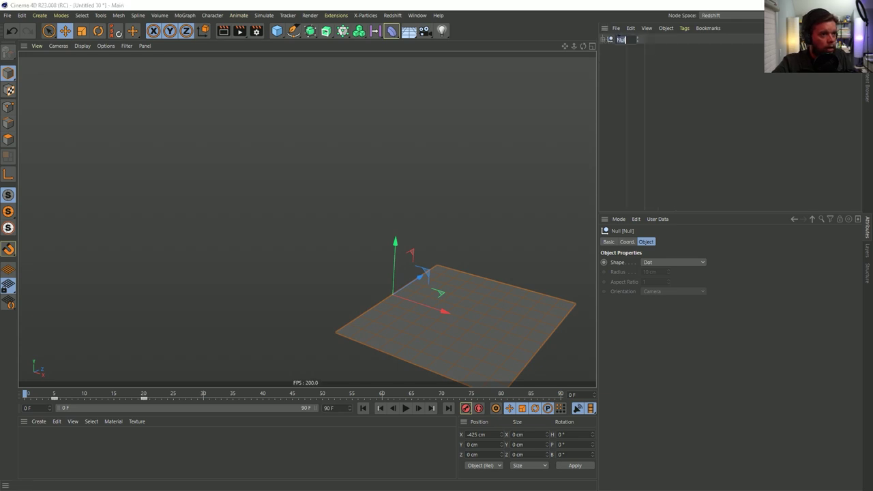
{"action": "type", "text": "Turn"}
{"action": "key", "text": "Return"}
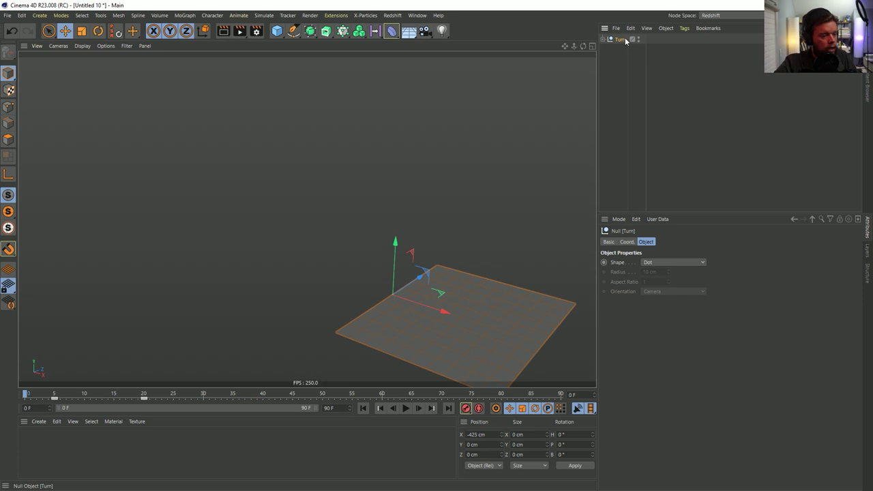
Group Turn under a new parent Null and set that Null's X position to 0 cm
{"action": "key", "text": "alt+g"}
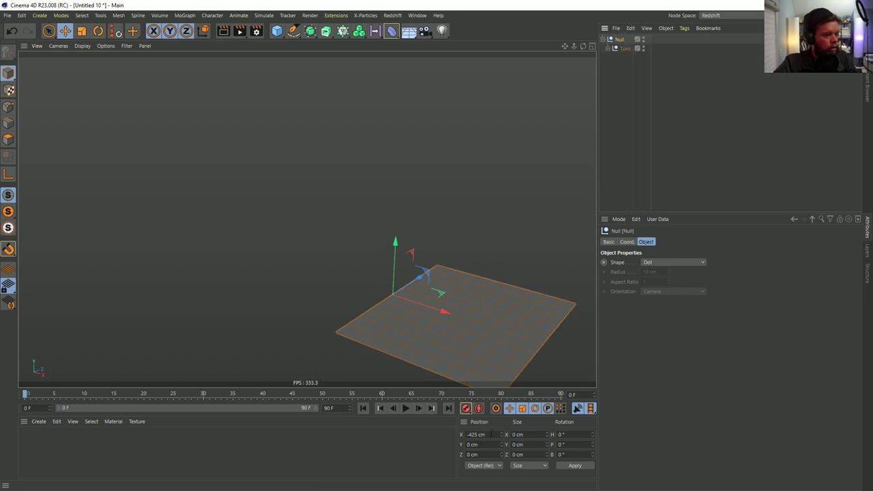
{"action": "type", "text": "0"}
{"action": "key", "text": "Return"}
Add a Cloner and make the parent Null its child
{"action": "left_click_drag", "start_coordinate": [444, 275], "coordinate": [392, 234], "text": "alt"}
{"action": "left_click", "coordinate": [343, 31]}
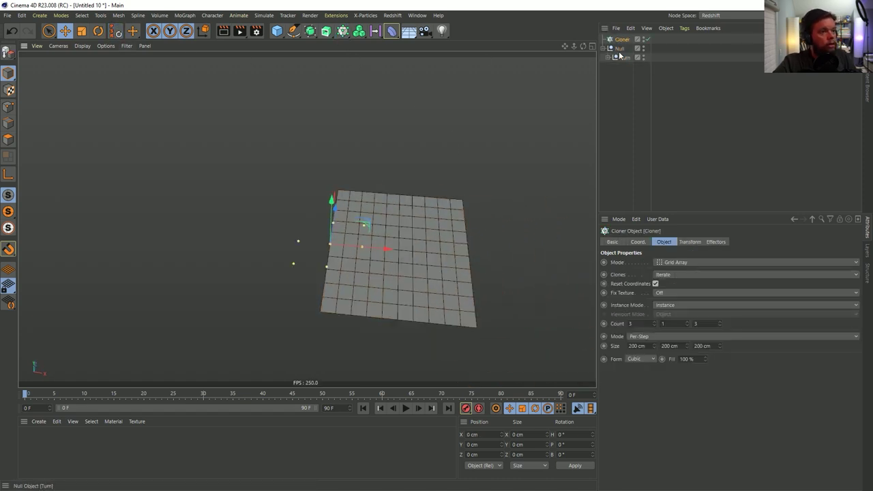
{"action": "left_click_drag", "start_coordinate": [618, 48], "coordinate": [620, 41]}
{"action": "left_click", "coordinate": [621, 39]}
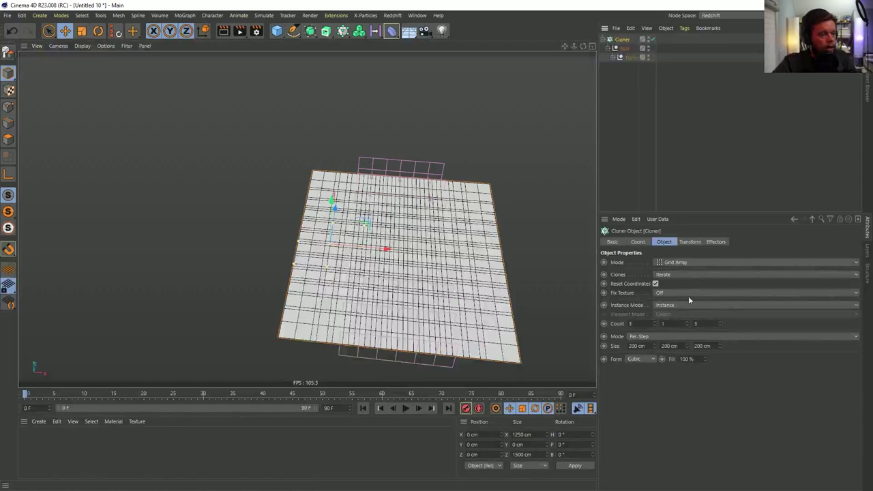
Set the Cloner to Linear mode with a count of 5 and a per-step Y position of 2 cm
{"action": "mouse_move", "coordinate": [457, 281]}
{"action": "left_mouse_down", "text": "alt"}
{"action": "mouse_move", "coordinate": [465, 250]}
{"action": "mouse_move", "coordinate": [408, 268]}
{"action": "mouse_move", "coordinate": [401, 292]}
{"action": "left_mouse_up", "text": "alt"}
{"action": "middle_click_drag", "start_coordinate": [401, 292], "coordinate": [403, 262], "text": "alt"}
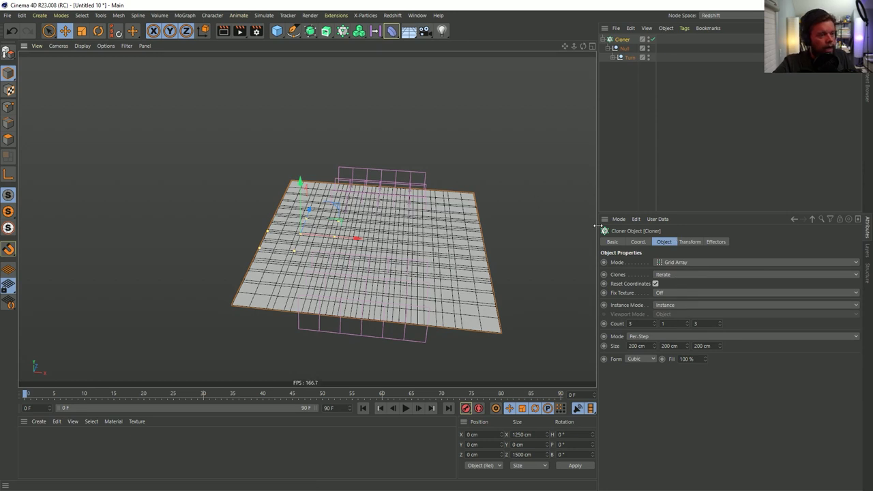
{"action": "left_click", "coordinate": [675, 263]}
{"action": "left_click", "coordinate": [672, 277]}
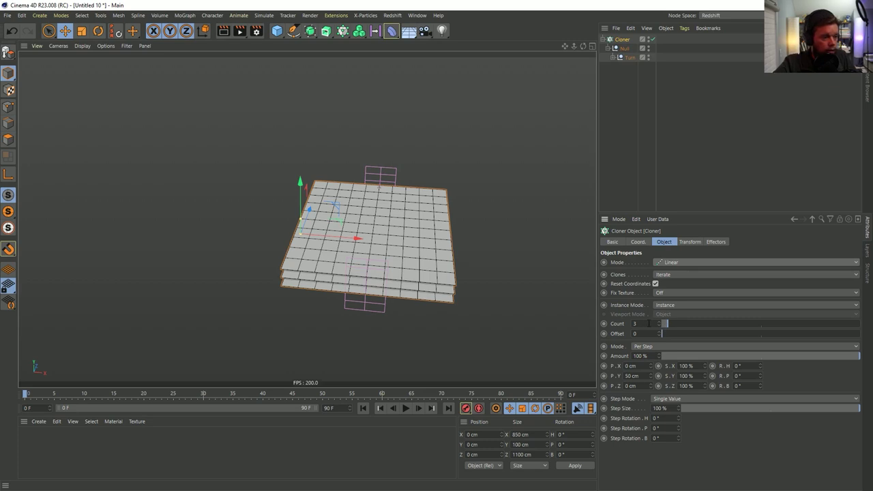
{"action": "double_click", "coordinate": [634, 376]}
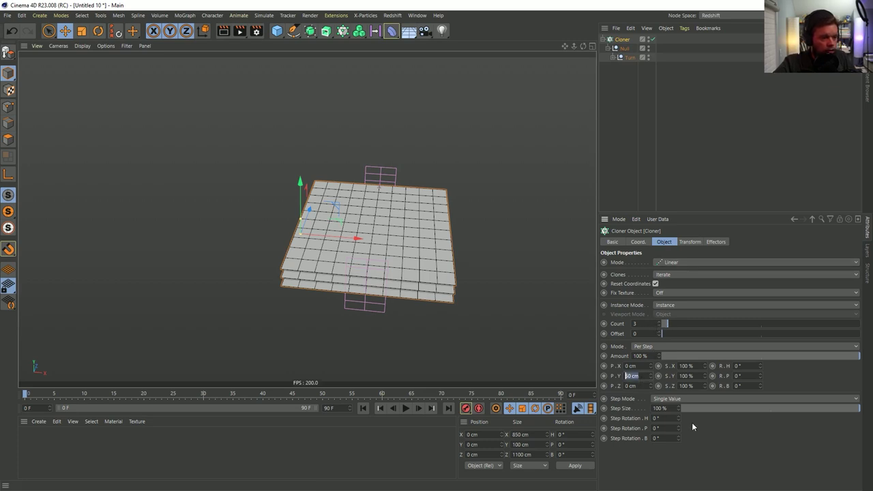
{"action": "type", "text": "2"}
{"action": "key", "text": "Return"}
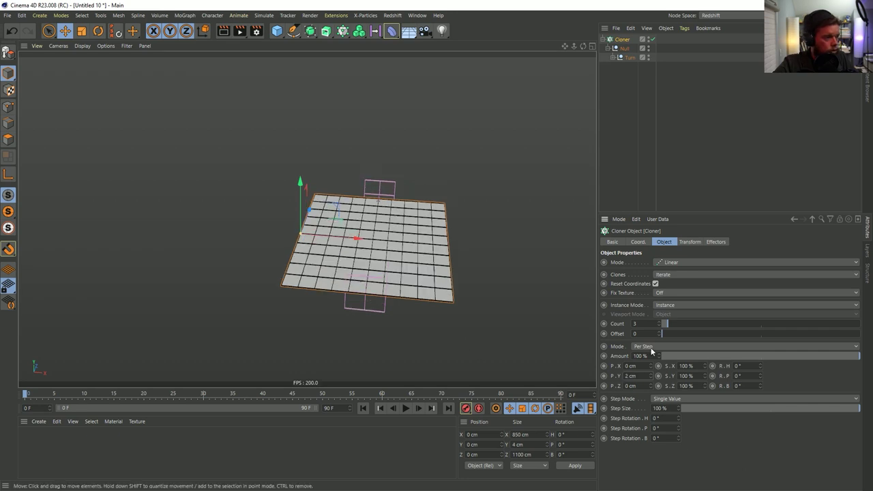
{"action": "type", "text": "5"}
{"action": "key", "text": "Return"}
Try a 5 cm per-step Y position on the Cloner, and settle on 10 cm
{"action": "left_click_drag", "start_coordinate": [390, 321], "coordinate": [412, 274], "text": "alt"}
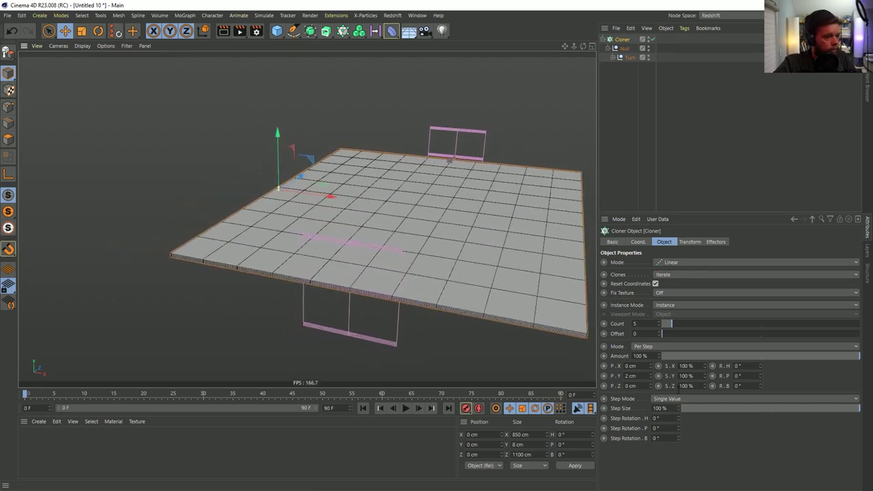
{"action": "type", "text": "5"}
{"action": "key", "text": "Return"}
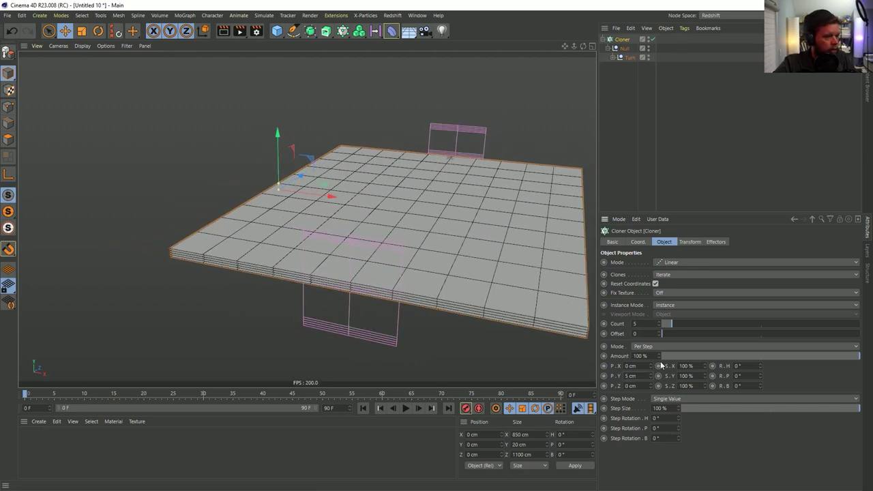
{"action": "type", "text": "0"}
{"action": "key", "text": "Return"}
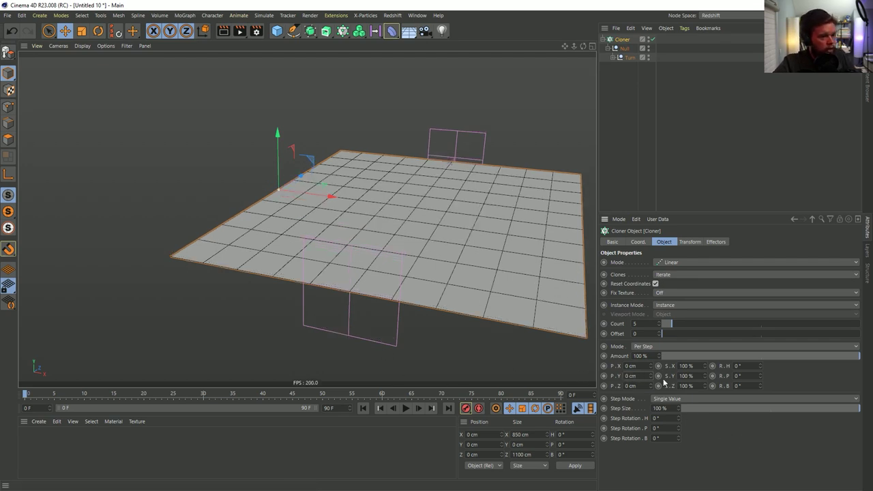
{"action": "key", "text": "BackSpace"}
{"action": "key", "text": "BackSpace"}
{"action": "key", "text": "BackSpace"}
{"action": "key", "text": "BackSpace"}
{"action": "type", "text": "10"}
{"action": "key", "text": "Return"}
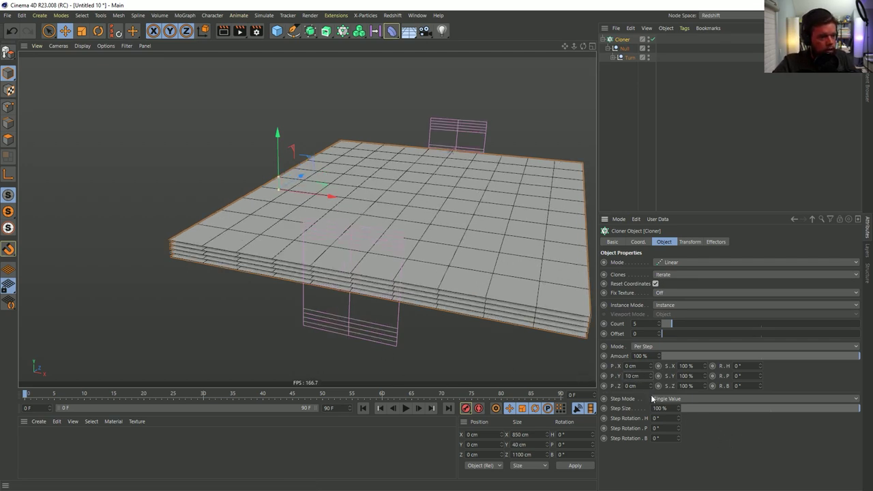
Apply a Step effector to the Cloner with Scale disabled and Time Offset at -15 F, and return to frame 0
{"action": "left_click_drag", "start_coordinate": [25, 394], "coordinate": [48, 395]}
{"action": "left_click_drag", "start_coordinate": [262, 223], "coordinate": [347, 204], "text": "alt"}
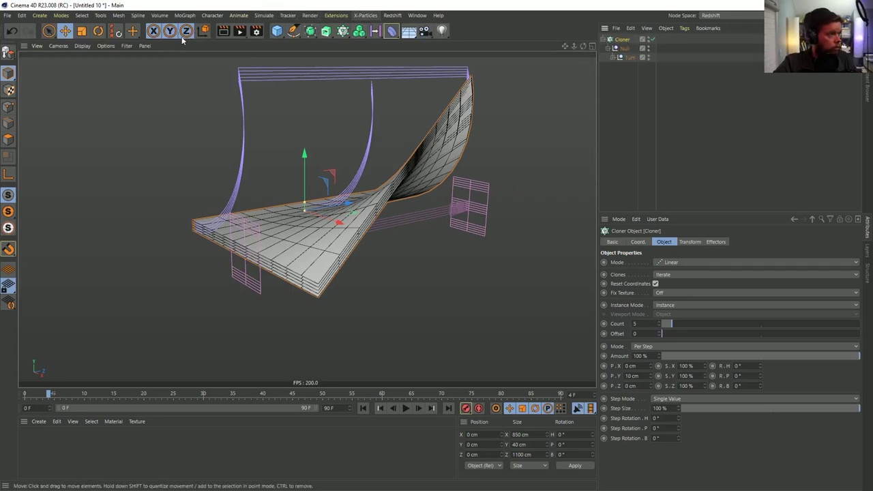
{"action": "left_click", "coordinate": [342, 31]}
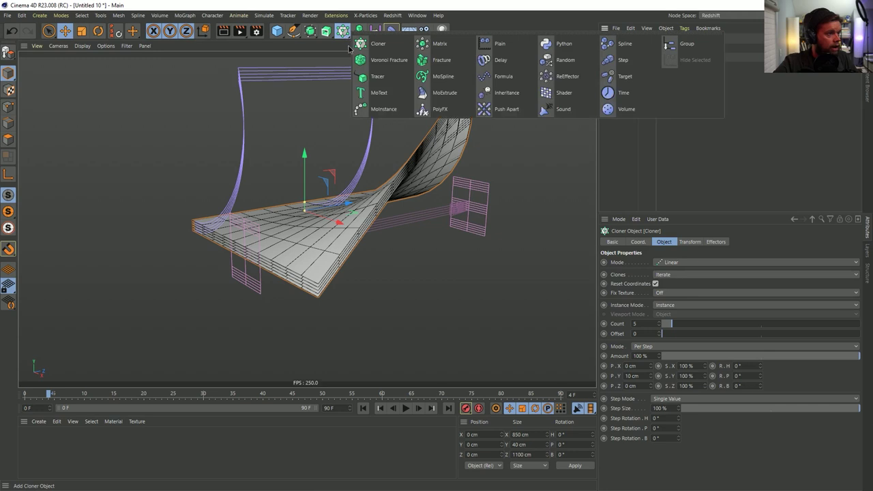
{"action": "left_click", "coordinate": [624, 60]}
{"action": "left_click", "coordinate": [693, 242]}
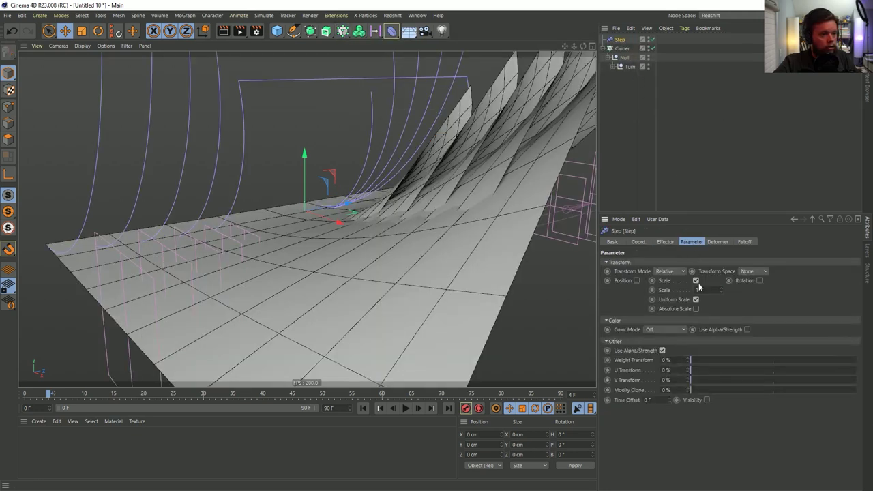
{"action": "left_click", "coordinate": [695, 281]}
{"action": "mouse_move", "coordinate": [671, 371]}
{"action": "left_mouse_down"}
{"action": "mouse_move", "coordinate": [671, 360]}
{"action": "mouse_move", "coordinate": [670, 396]}
{"action": "mouse_move", "coordinate": [670, 370]}
{"action": "left_mouse_up"}
{"action": "mouse_move", "coordinate": [518, 273]}
{"action": "left_mouse_down", "text": "alt"}
{"action": "mouse_move", "coordinate": [444, 246]}
{"action": "mouse_move", "coordinate": [355, 232]}
{"action": "left_mouse_up", "text": "alt"}
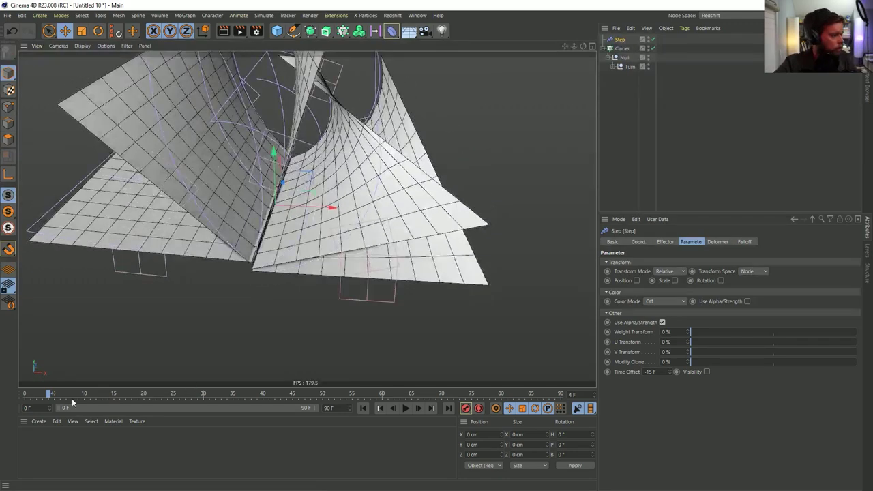
{"action": "left_click_drag", "start_coordinate": [47, 397], "coordinate": [24, 398]}
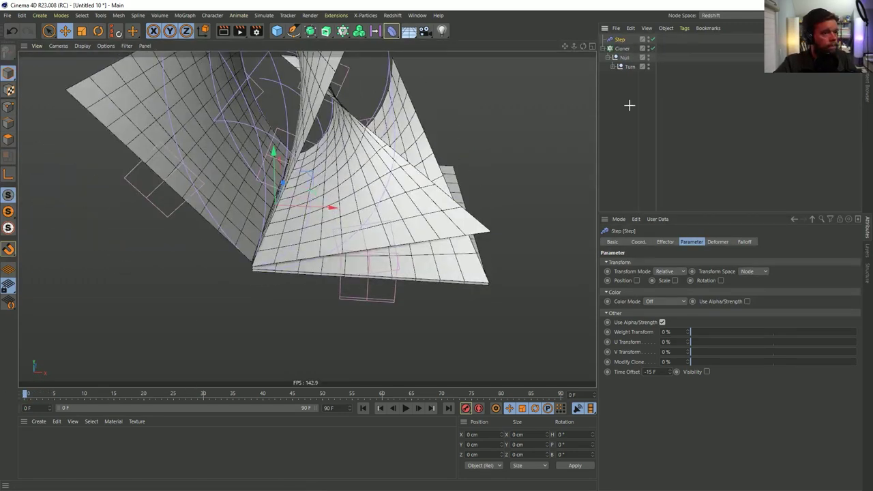
Expand the full Turn hierarchy and display the cloned pages with Gouraud shading without wireframe lines
{"action": "left_click", "coordinate": [611, 71]}
{"action": "left_click", "coordinate": [612, 67]}
{"action": "left_click", "coordinate": [681, 85]}
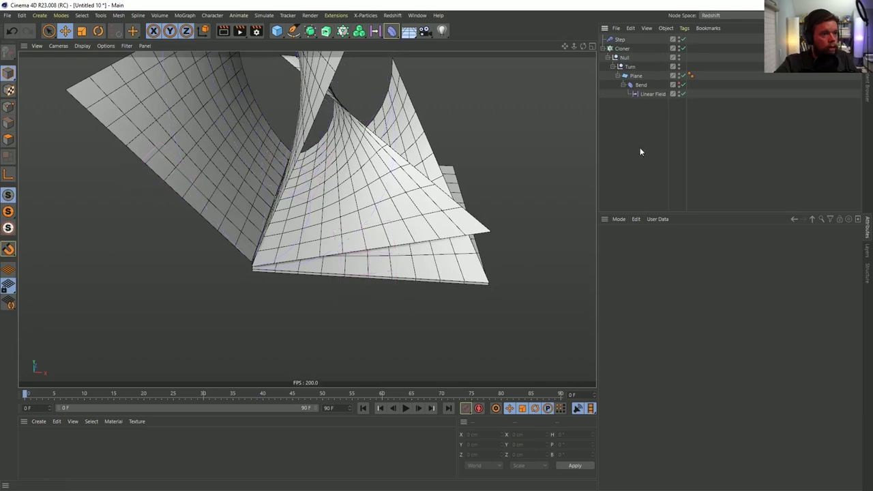
{"action": "key", "text": "n"}
{"action": "key", "text": "a"}
{"action": "left_click_drag", "start_coordinate": [374, 231], "coordinate": [313, 202], "text": "alt"}
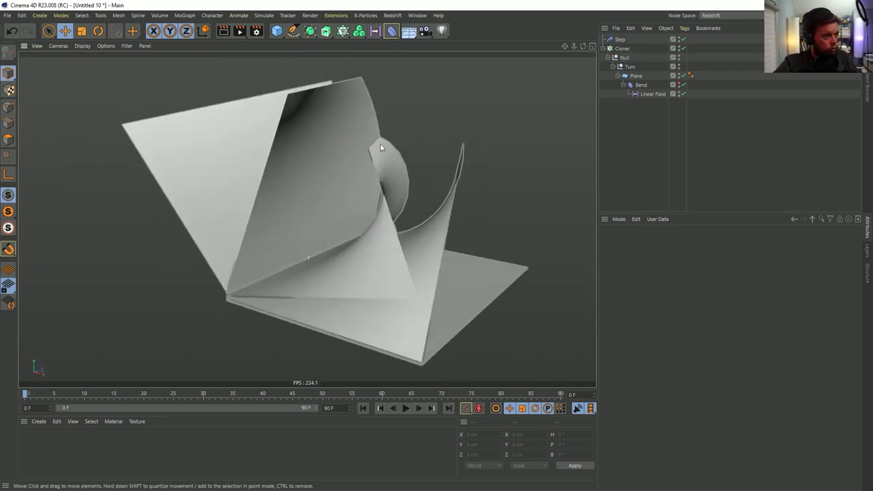
Scrub the timeline from frame 0 to about frame 26 and back to review the cloned pages turning
{"action": "mouse_move", "coordinate": [27, 397]}
{"action": "left_mouse_down"}
{"action": "mouse_move", "coordinate": [114, 412]}
{"action": "mouse_move", "coordinate": [49, 401]}
{"action": "mouse_move", "coordinate": [118, 384]}
{"action": "mouse_move", "coordinate": [25, 396]}
{"action": "left_mouse_up"}
{"action": "left_click_drag", "start_coordinate": [317, 299], "coordinate": [311, 253], "text": "alt"}
{"action": "scroll", "coordinate": [310, 252], "scroll_direction": "up", "scroll_amount": 5}
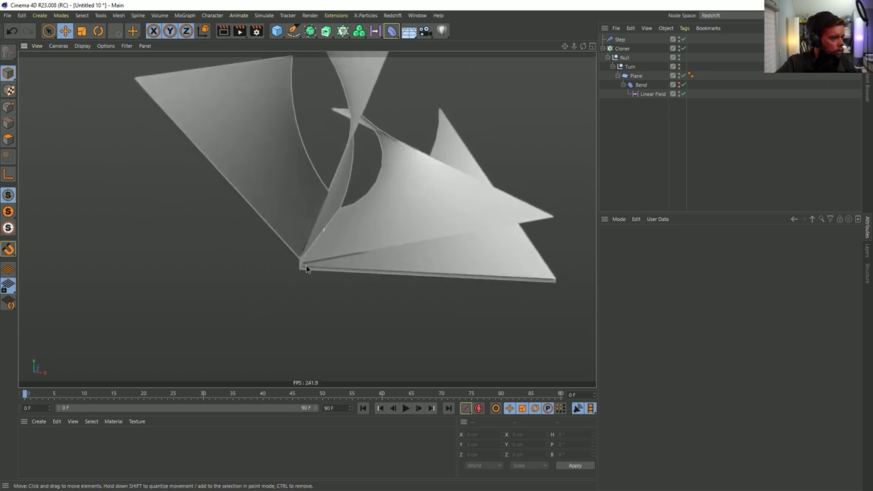
{"action": "left_click_drag", "start_coordinate": [25, 396], "coordinate": [175, 390]}
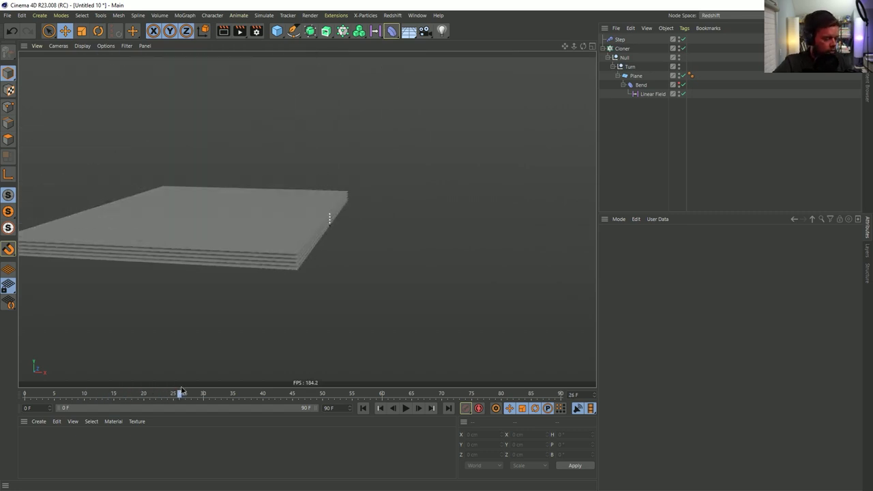
{"action": "left_click_drag", "start_coordinate": [181, 399], "coordinate": [0, 394]}
{"action": "scroll", "coordinate": [277, 231], "scroll_direction": "down", "scroll_amount": 5}
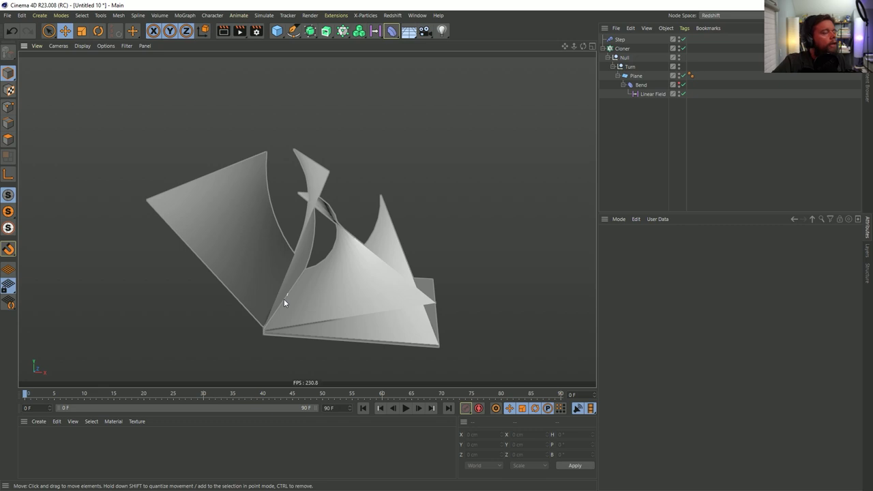
Check the Turn null's keyed rotation and set the Step effector's Time Offset to -26 F
{"action": "left_click", "coordinate": [629, 67]}
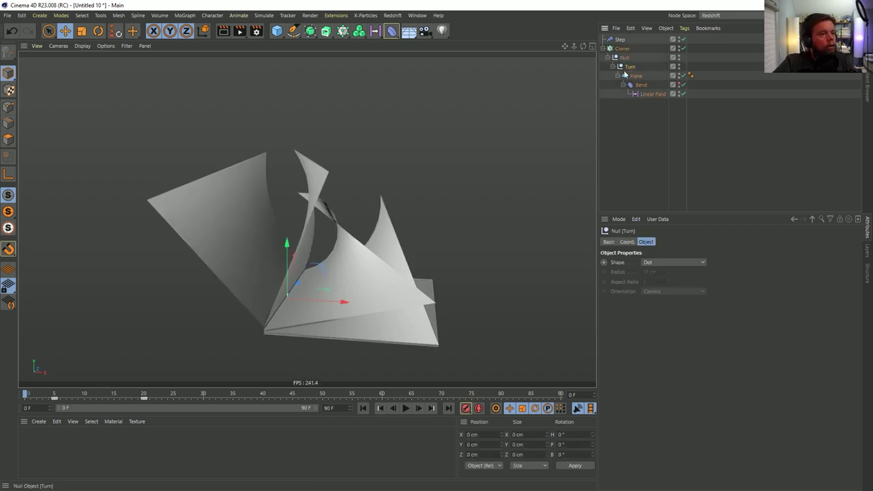
{"action": "left_click", "coordinate": [627, 242]}
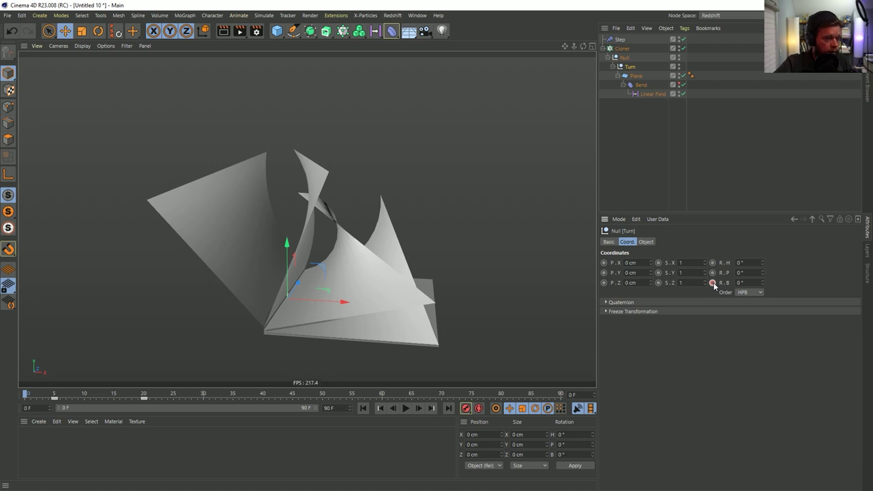
{"action": "left_click", "coordinate": [619, 39]}
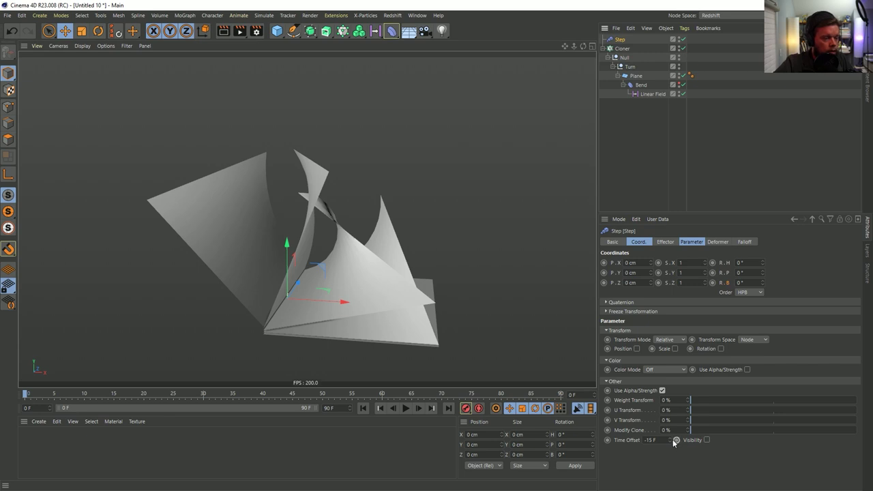
{"action": "mouse_move", "coordinate": [672, 442]}
{"action": "left_mouse_down"}
{"action": "mouse_move", "coordinate": [672, 458]}
{"action": "mouse_move", "coordinate": [672, 439]}
{"action": "left_mouse_up"}
{"action": "left_click_drag", "start_coordinate": [29, 398], "coordinate": [9, 397]}
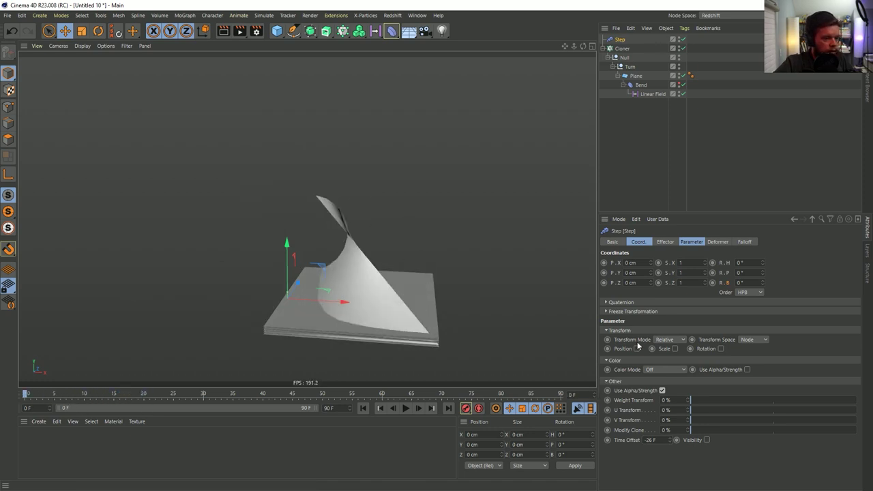
Set the Cloner's transform Time to 26 F to compensate for the Step effector's offset, and check the start of the animation
{"action": "left_click", "coordinate": [625, 57]}
{"action": "left_click", "coordinate": [646, 242]}
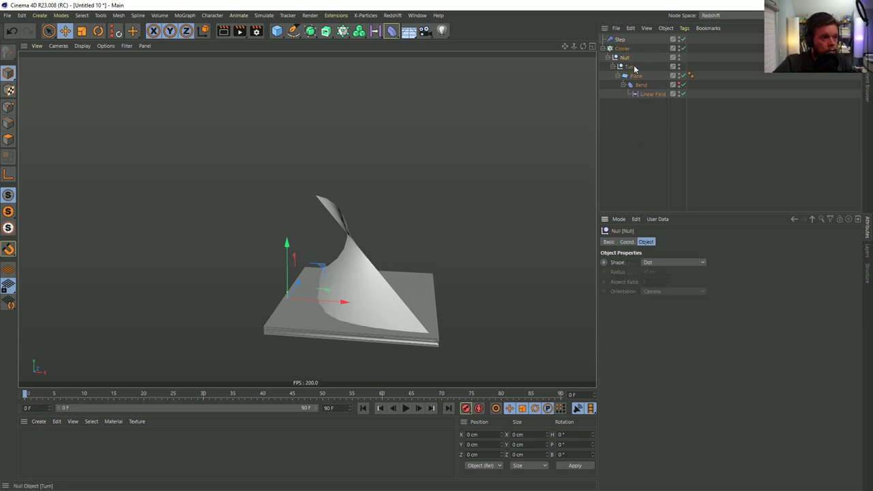
{"action": "left_click", "coordinate": [622, 48]}
{"action": "left_click", "coordinate": [689, 242]}
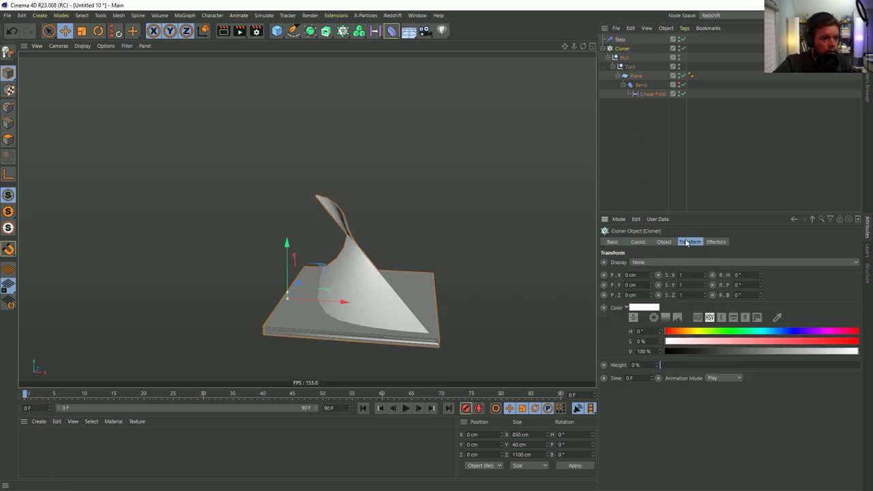
{"action": "left_click_drag", "start_coordinate": [652, 380], "coordinate": [655, 372]}
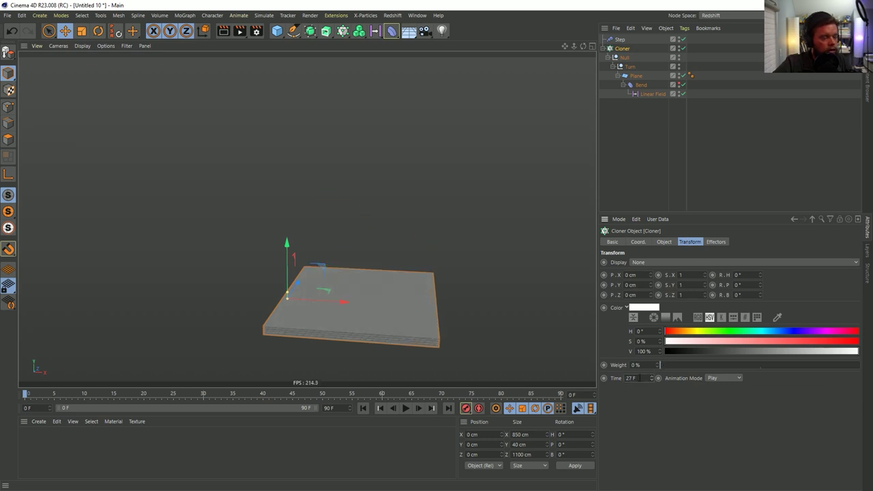
{"action": "left_click", "coordinate": [619, 39]}
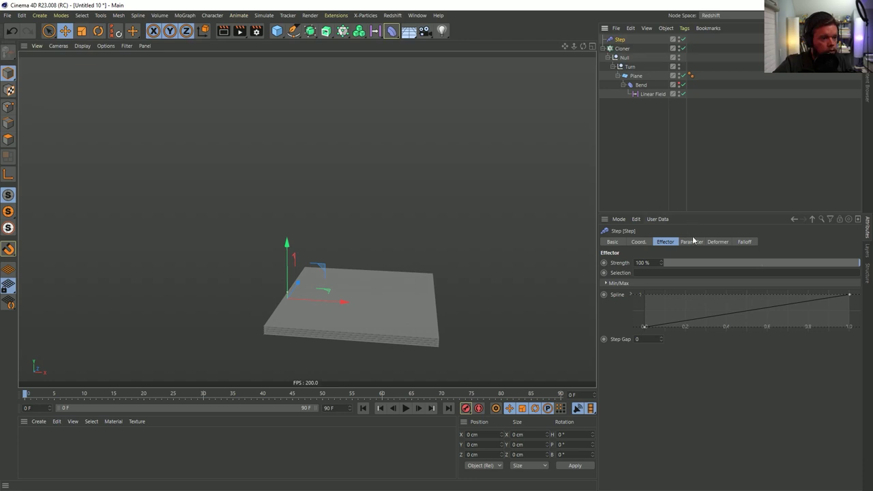
{"action": "left_click", "coordinate": [692, 242]}
{"action": "left_click", "coordinate": [622, 48]}
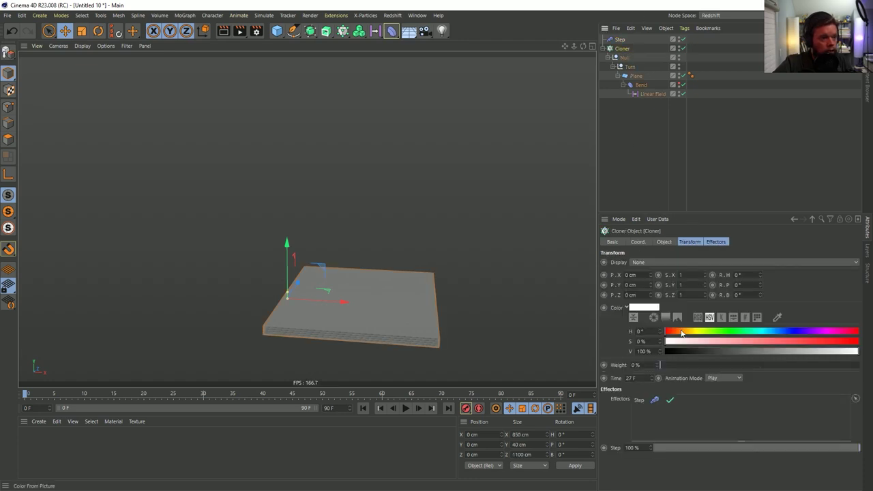
{"action": "left_click", "coordinate": [652, 380]}
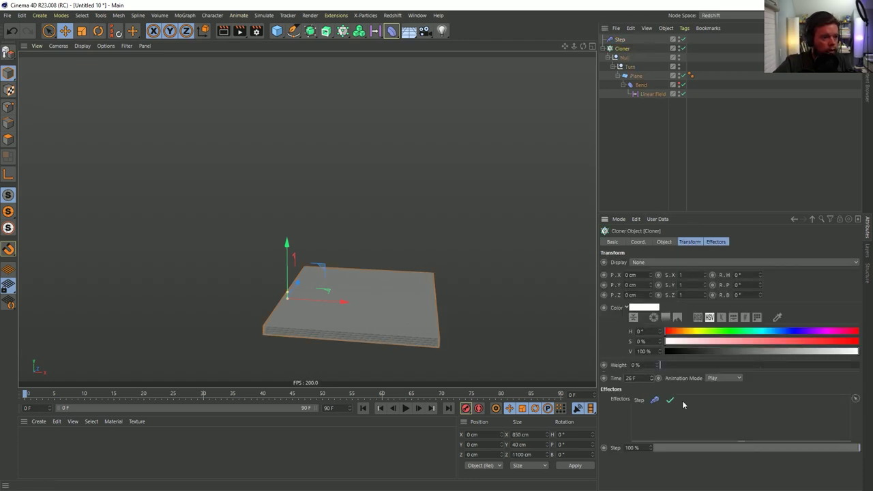
{"action": "mouse_move", "coordinate": [30, 396]}
{"action": "left_mouse_down"}
{"action": "mouse_move", "coordinate": [203, 416]}
{"action": "mouse_move", "coordinate": [14, 399]}
{"action": "mouse_move", "coordinate": [144, 399]}
{"action": "mouse_move", "coordinate": [25, 400]}
{"action": "left_mouse_up"}
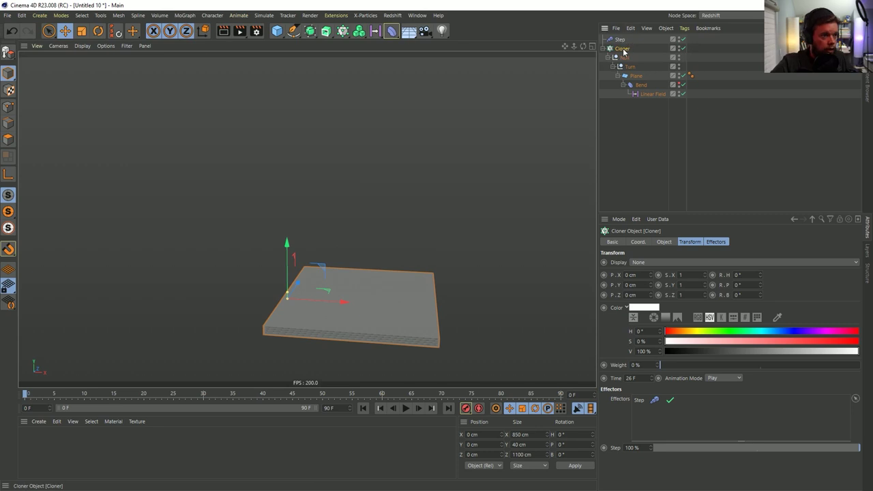
Try a second Step effector on the Cloner with Scale disabled and Rotation enabled, and delete it
{"action": "left_click", "coordinate": [664, 242]}
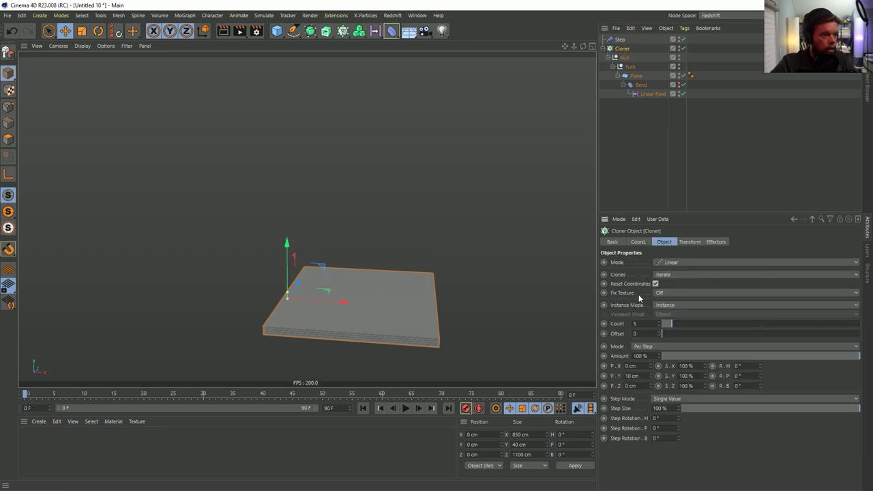
{"action": "mouse_move", "coordinate": [288, 325]}
{"action": "right_mouse_down", "text": "alt"}
{"action": "mouse_move", "coordinate": [305, 299]}
{"action": "mouse_move", "coordinate": [322, 312]}
{"action": "right_mouse_up", "text": "alt"}
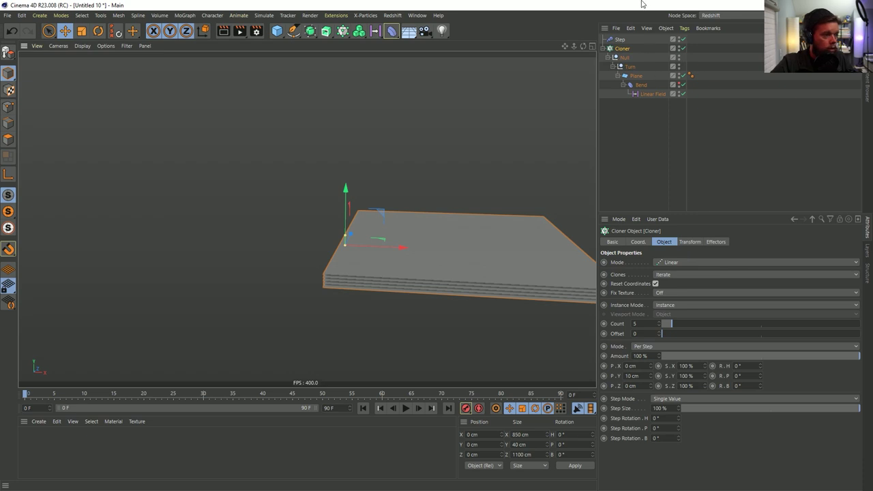
{"action": "left_click", "coordinate": [618, 40]}
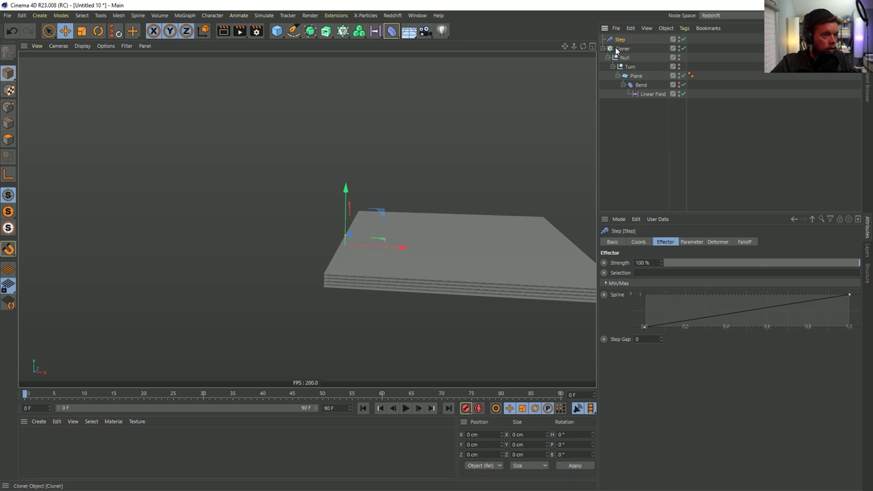
{"action": "left_click", "coordinate": [621, 48]}
{"action": "left_click", "coordinate": [341, 32]}
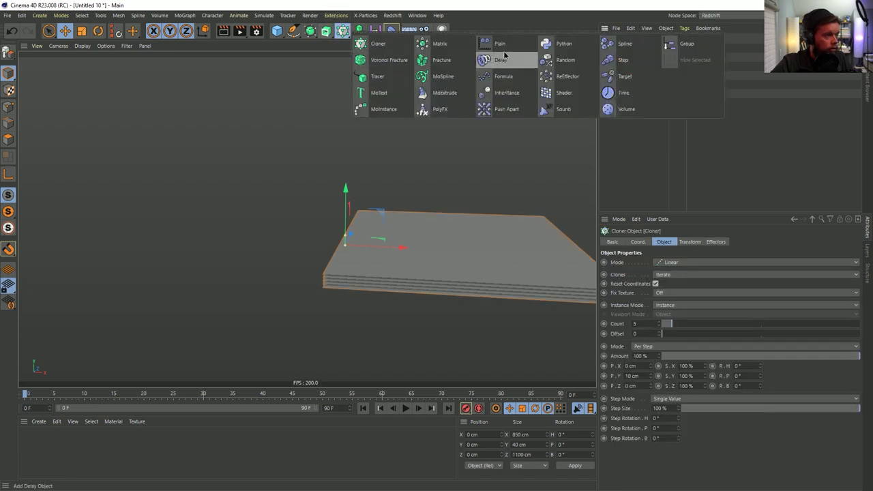
{"action": "left_click", "coordinate": [644, 66]}
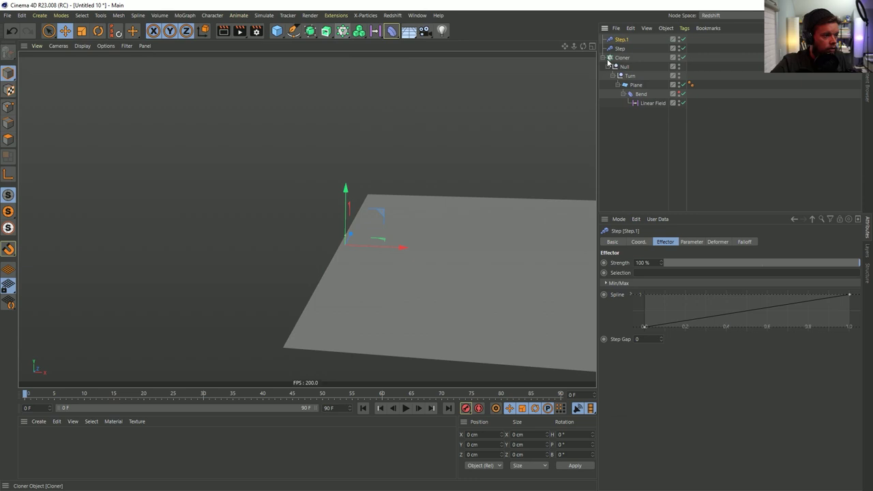
{"action": "left_click", "coordinate": [691, 242]}
{"action": "left_click", "coordinate": [694, 281]}
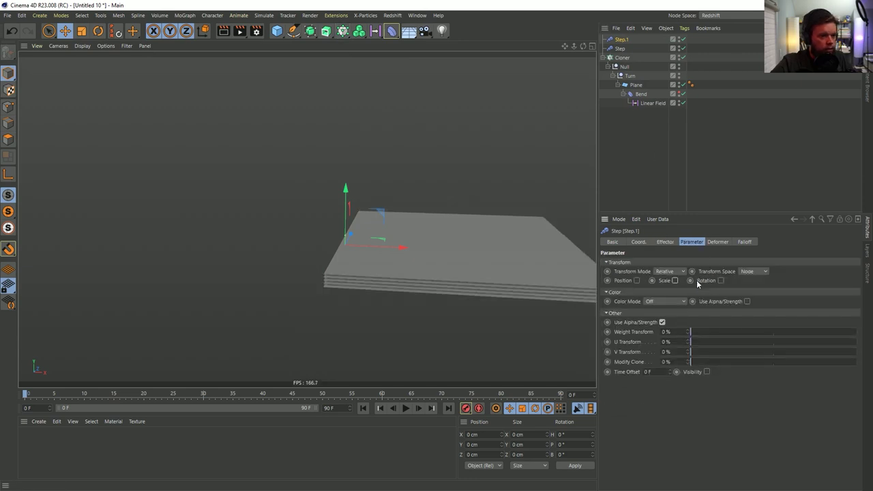
{"action": "left_click", "coordinate": [720, 280]}
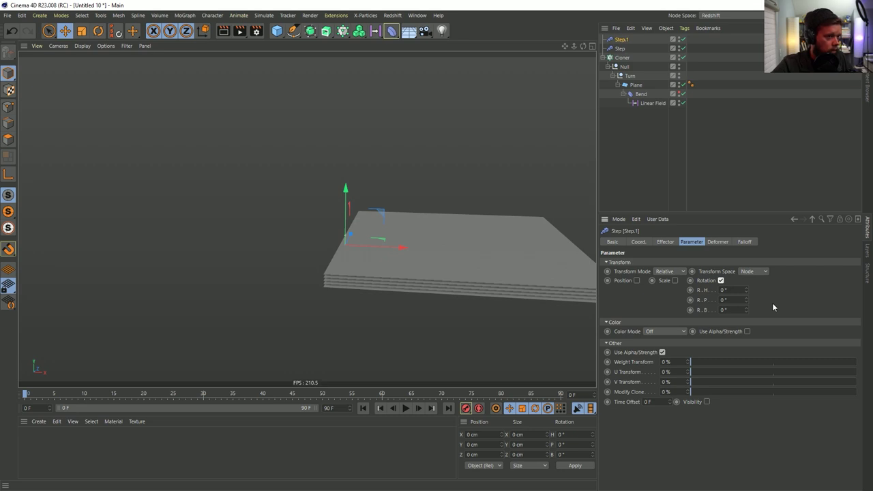
{"action": "key", "text": "Delete"}
Add an Arc spline in the XY plane and extend its end angle to form a half circle
{"action": "left_click", "coordinate": [622, 48]}
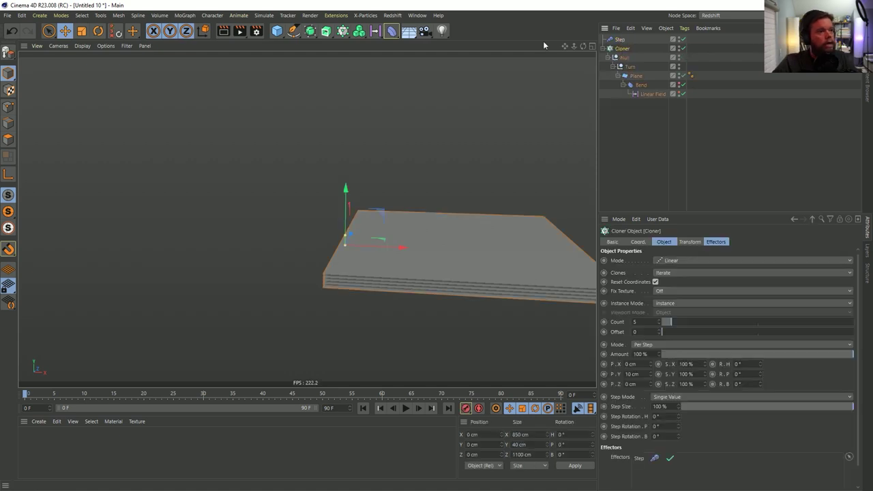
{"action": "left_click", "coordinate": [294, 32]}
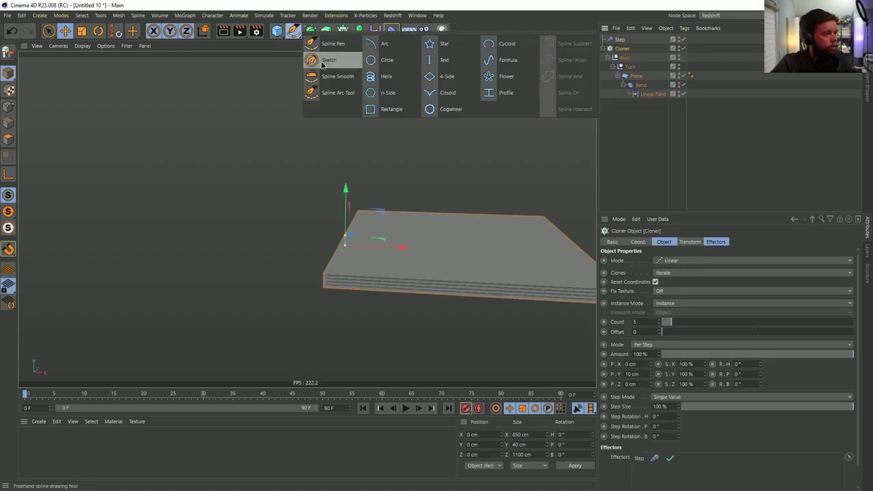
{"action": "left_click", "coordinate": [384, 45]}
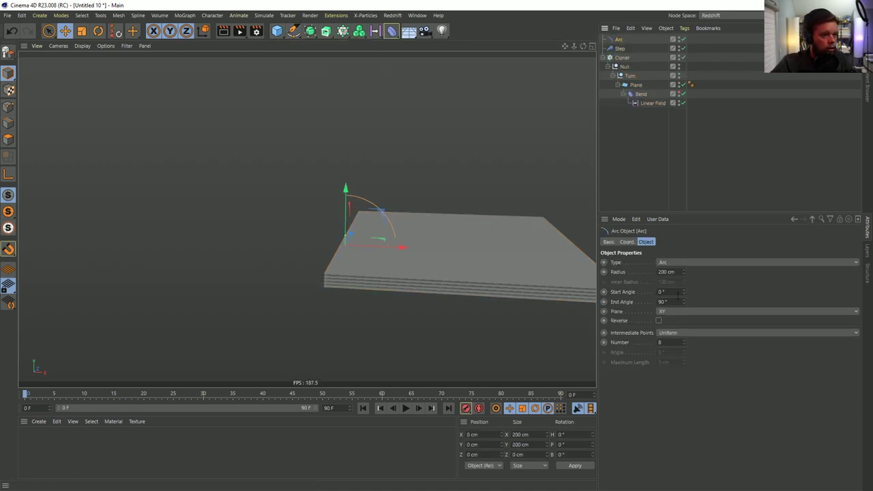
{"action": "left_click_drag", "start_coordinate": [683, 301], "coordinate": [688, 297]}
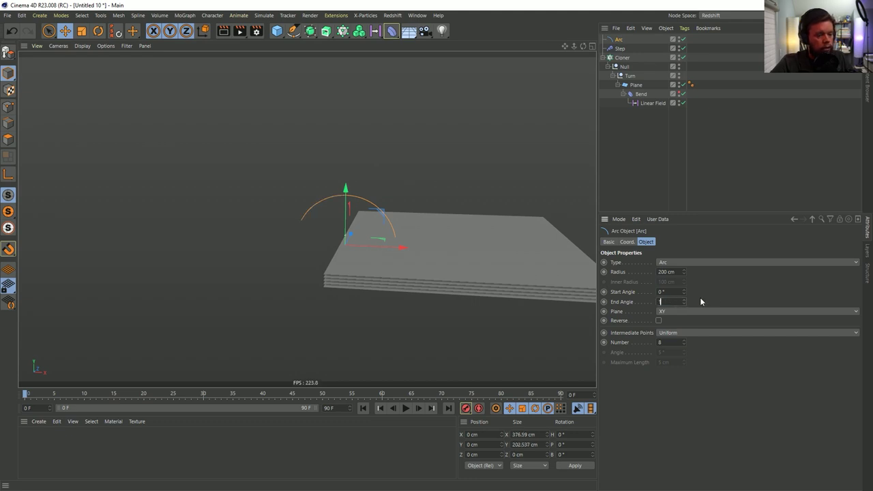
Enlarge the attributes area and apply a Spline effector to the Cloner
{"action": "left_click", "coordinate": [621, 58]}
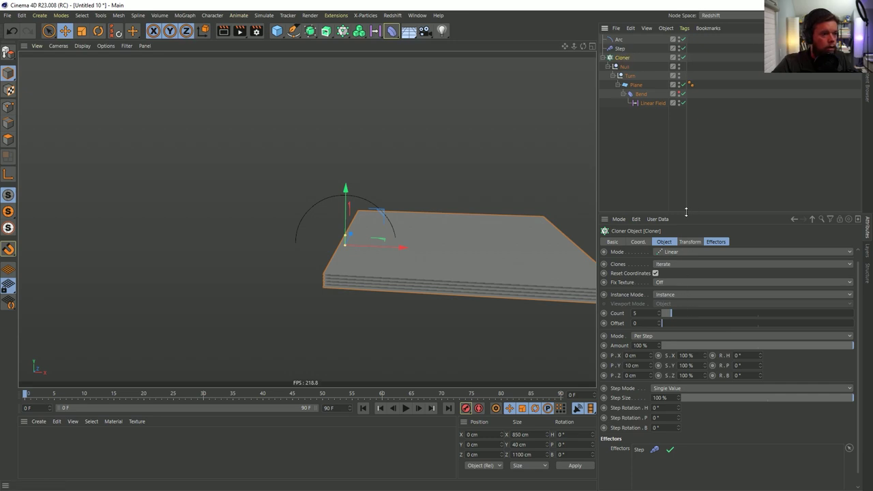
{"action": "left_click_drag", "start_coordinate": [687, 214], "coordinate": [688, 167]}
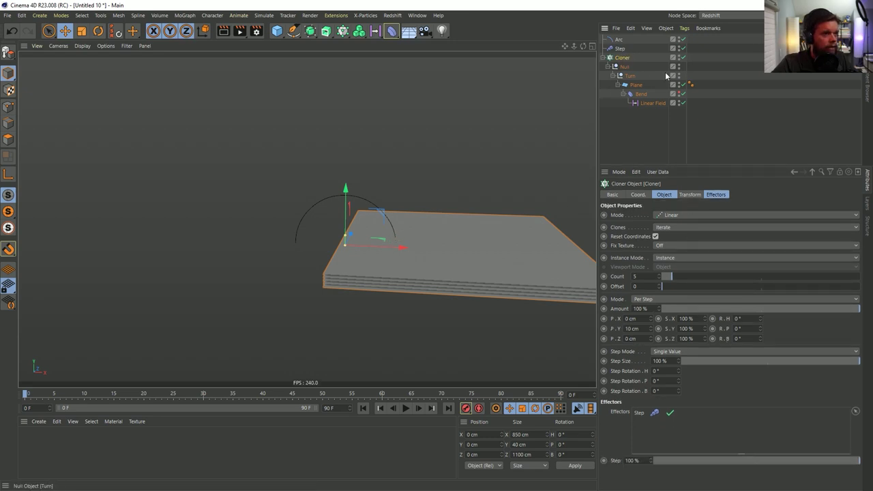
{"action": "key", "text": "o"}
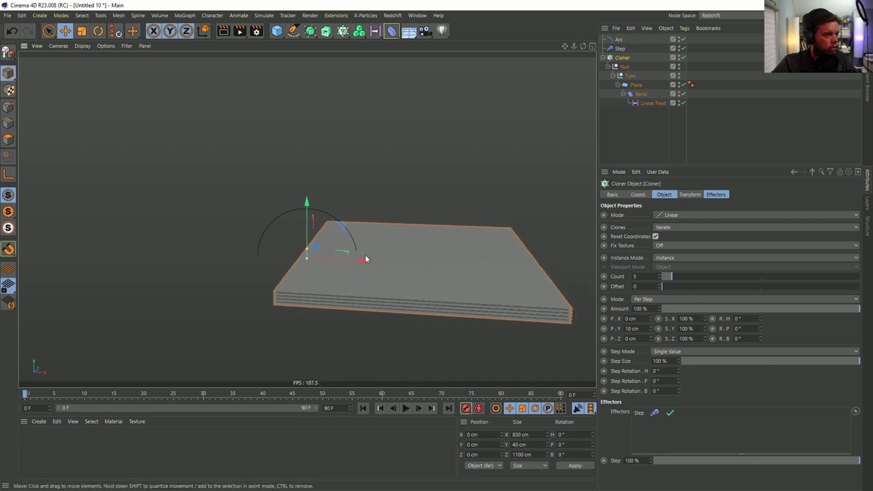
{"action": "left_click", "coordinate": [295, 15]}
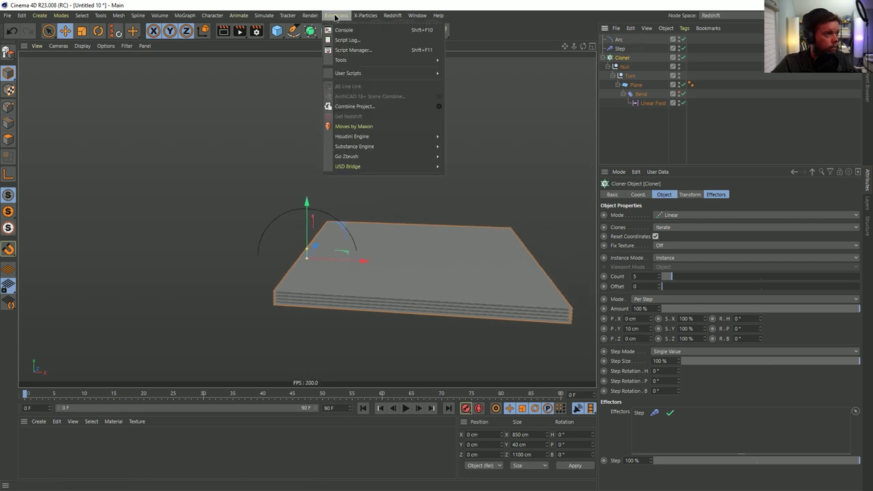
{"action": "mouse_move", "coordinate": [332, 16]}
{"action": "left_click", "coordinate": [342, 31]}
{"action": "left_click", "coordinate": [342, 30]}
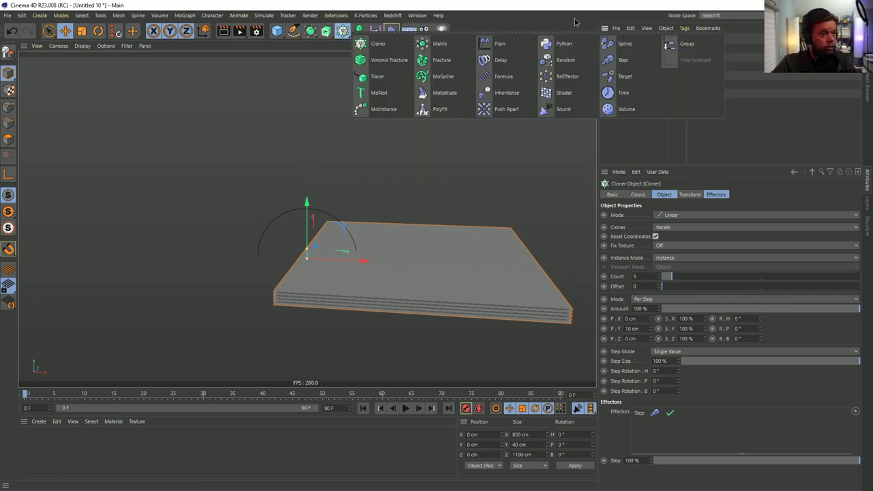
{"action": "left_click", "coordinate": [623, 45]}
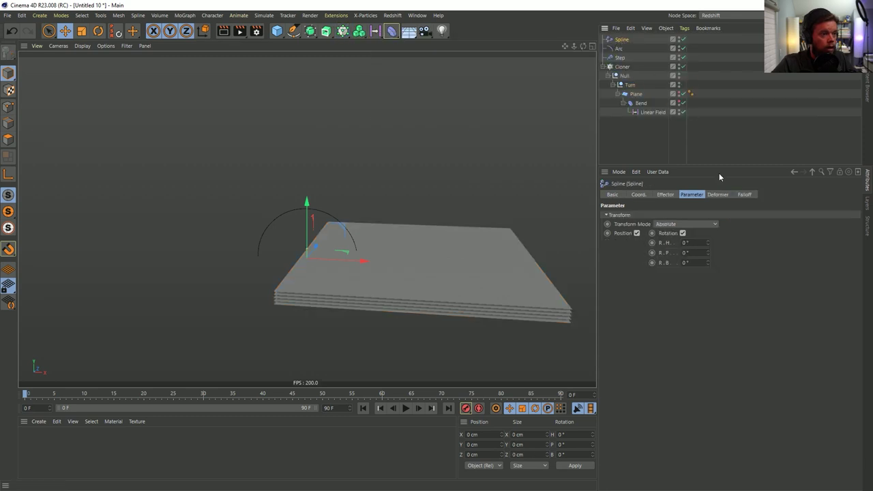
Assign the Arc as the Spline effector's spline and set the Y component of its Up Vector to 1
{"action": "left_click", "coordinate": [622, 66]}
{"action": "left_click", "coordinate": [716, 195]}
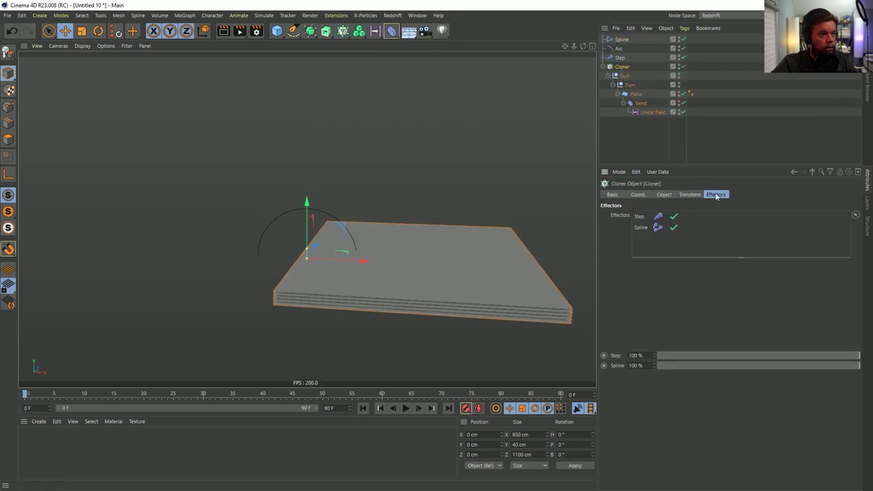
{"action": "double_click", "coordinate": [653, 228]}
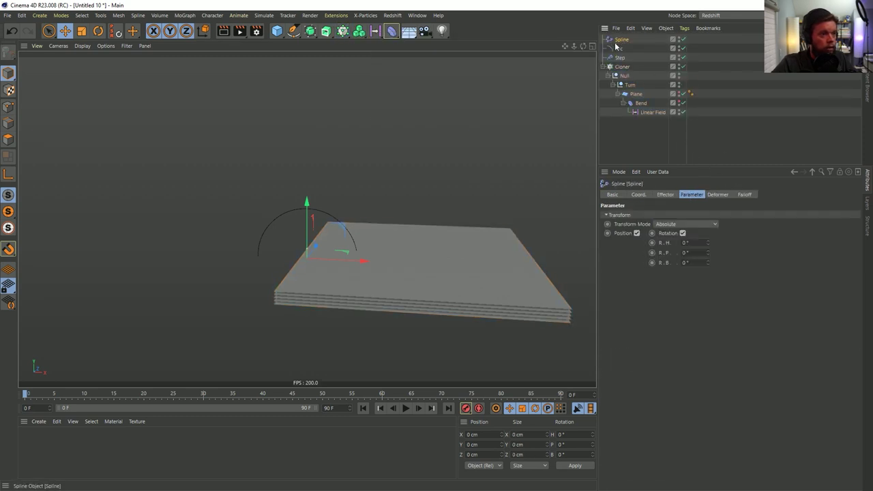
{"action": "left_click", "coordinate": [671, 197]}
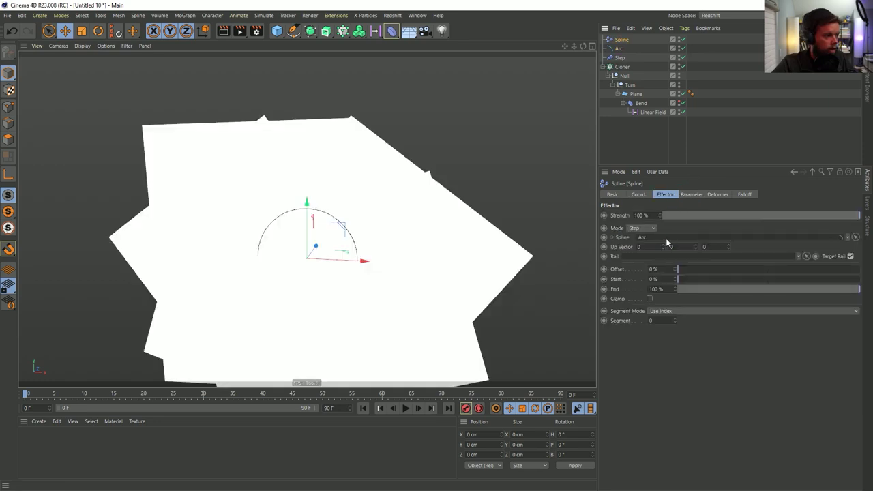
{"action": "left_click_drag", "start_coordinate": [327, 218], "coordinate": [405, 265], "text": "alt"}
{"action": "left_click", "coordinate": [672, 247]}
{"action": "type", "text": "1"}
{"action": "key", "text": "Return"}
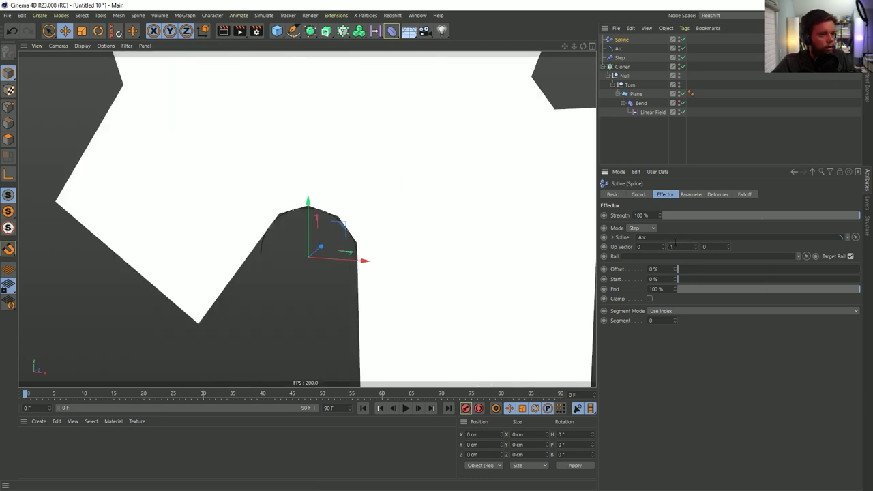
Undo the last Up Vector change and set the Spline effector's Up Vector to 0, 0, 1
{"action": "key", "text": "Return"}
{"action": "key", "text": "ctrl+z"}
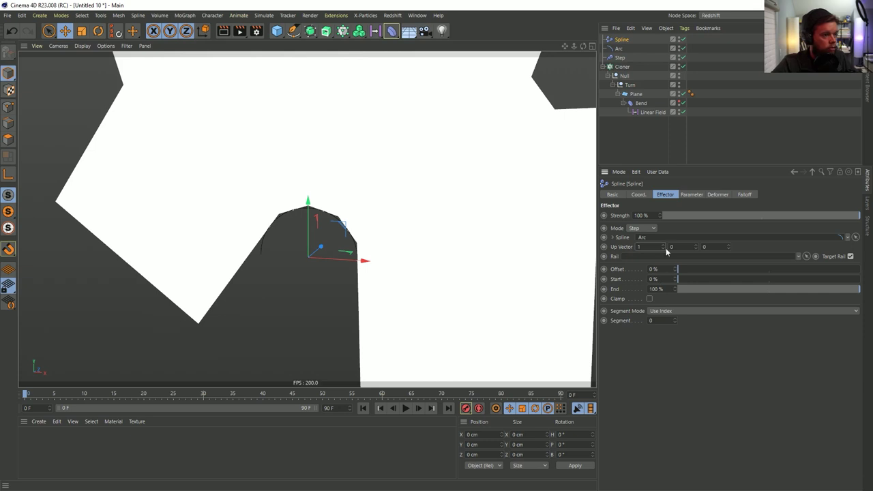
{"action": "type", "text": "01"}
{"action": "key", "text": "Return"}
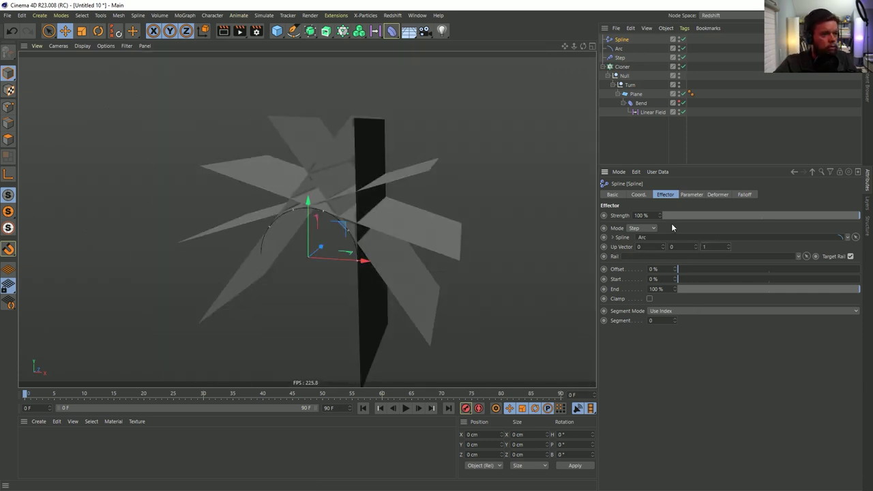
Reduce the Spline effector's End to 0% and rotate the Turn null to -90° heading and -90° bank so the pages lie flat
{"action": "left_click_drag", "start_coordinate": [836, 291], "coordinate": [678, 292]}
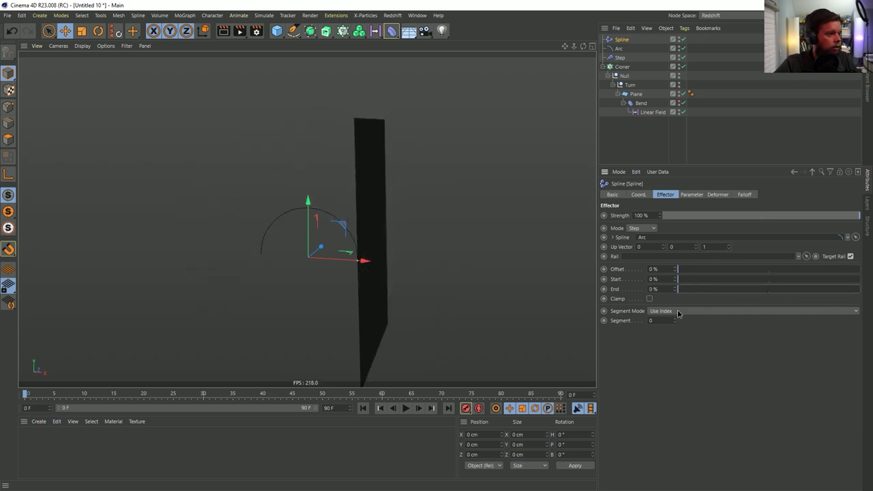
{"action": "left_click_drag", "start_coordinate": [464, 241], "coordinate": [265, 222], "text": "alt"}
{"action": "left_click", "coordinate": [624, 85]}
{"action": "key", "text": "r"}
{"action": "key", "text": "ctrl+z"}
{"action": "left_click_drag", "start_coordinate": [294, 320], "coordinate": [394, 304]}
{"action": "middle_click_drag", "start_coordinate": [393, 305], "coordinate": [270, 315], "text": "alt"}
{"action": "mouse_move", "coordinate": [25, 395]}
{"action": "left_mouse_down"}
{"action": "mouse_move", "coordinate": [223, 399]}
{"action": "mouse_move", "coordinate": [26, 399]}
{"action": "left_mouse_up"}
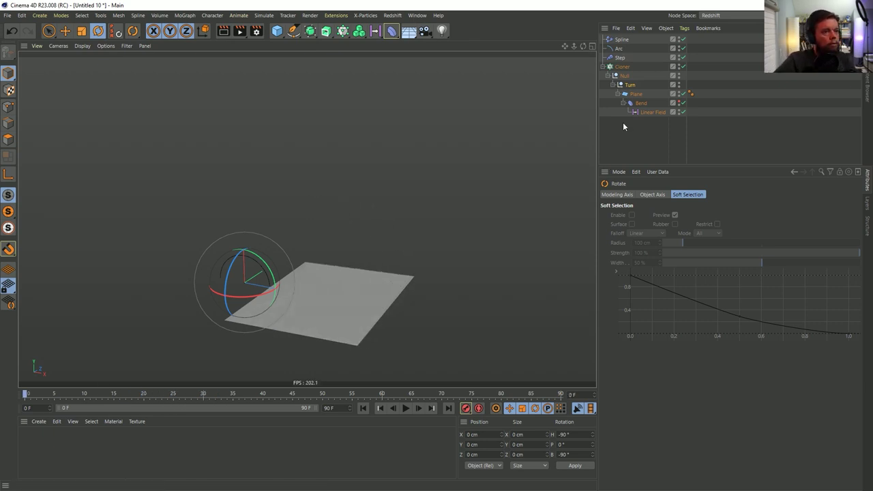
Raise the Spline effector's End to 100% to fan the pages along the arc, and scrub the timeline to check the turn
{"action": "left_click", "coordinate": [633, 41]}
{"action": "middle_click_drag", "start_coordinate": [355, 267], "coordinate": [447, 234], "text": "alt"}
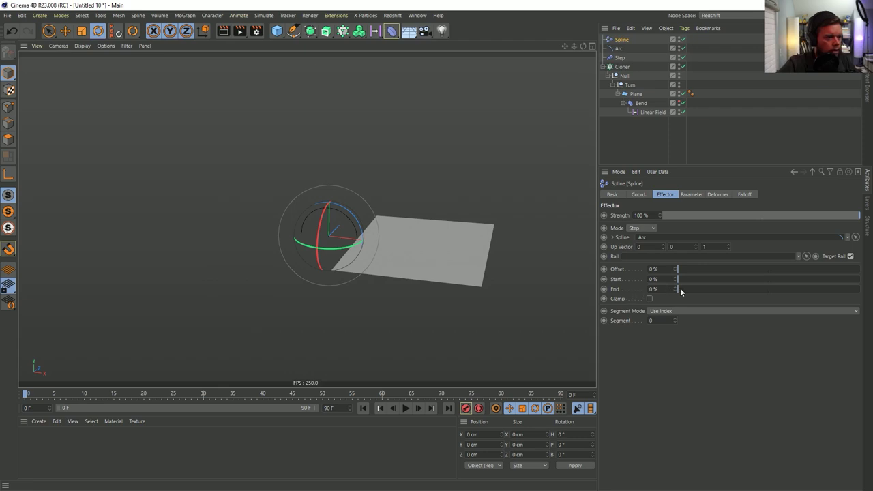
{"action": "mouse_move", "coordinate": [680, 288]}
{"action": "left_mouse_down"}
{"action": "mouse_move", "coordinate": [716, 288]}
{"action": "mouse_move", "coordinate": [682, 289]}
{"action": "left_mouse_up"}
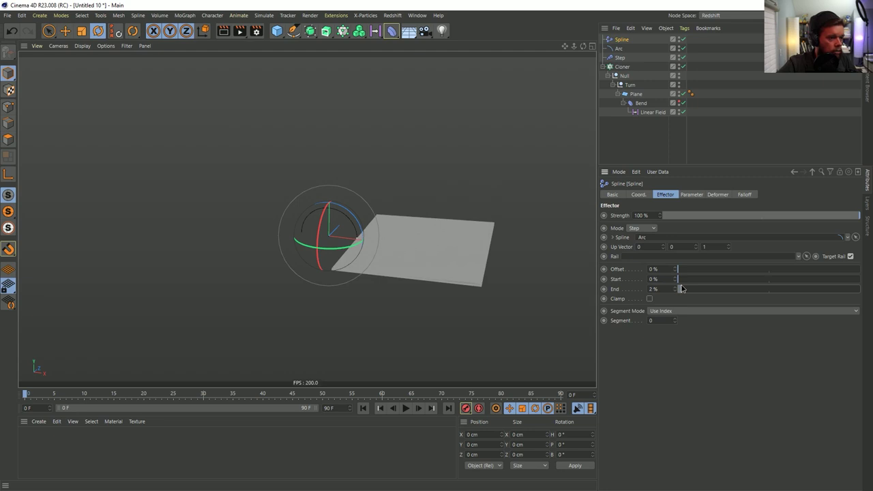
{"action": "left_click_drag", "start_coordinate": [681, 289], "coordinate": [859, 289]}
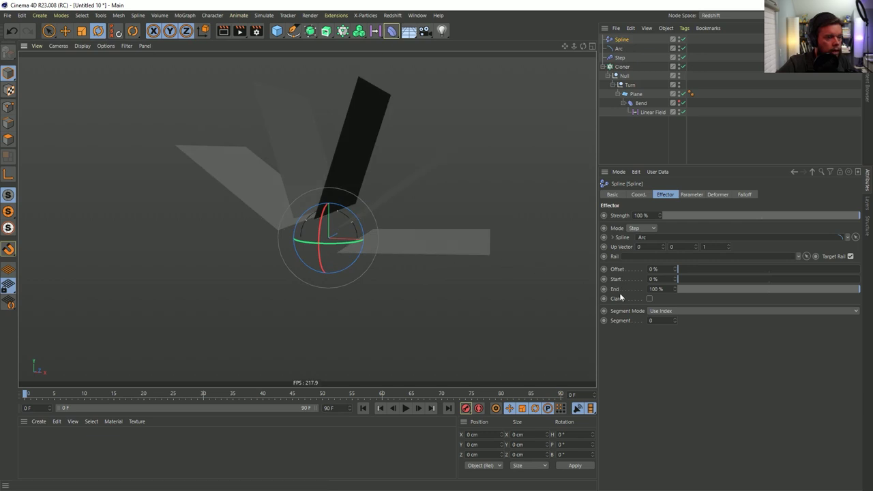
{"action": "mouse_move", "coordinate": [68, 393]}
{"action": "left_mouse_down"}
{"action": "mouse_move", "coordinate": [86, 394]}
{"action": "mouse_move", "coordinate": [41, 394]}
{"action": "mouse_move", "coordinate": [85, 392]}
{"action": "mouse_move", "coordinate": [25, 393]}
{"action": "left_mouse_up"}
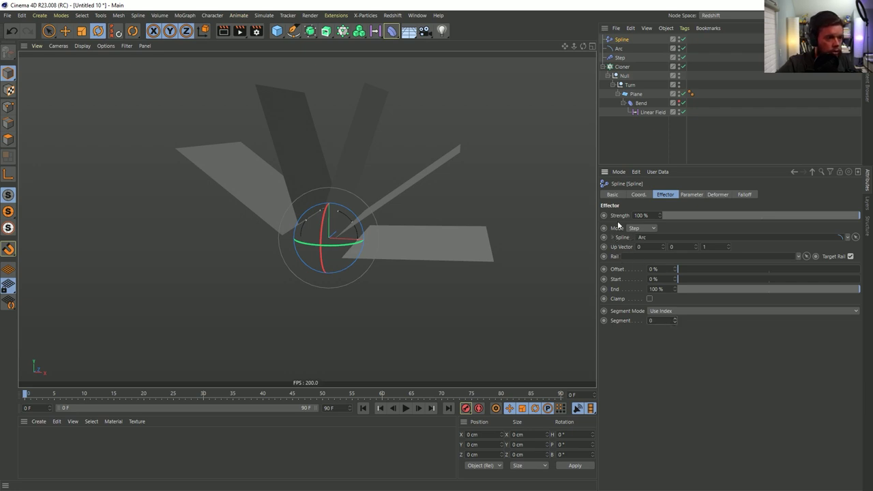
Try the Relative to Spline transform mode on the Spline effector and look through its Deformer and Falloff settings
{"action": "left_click", "coordinate": [693, 194]}
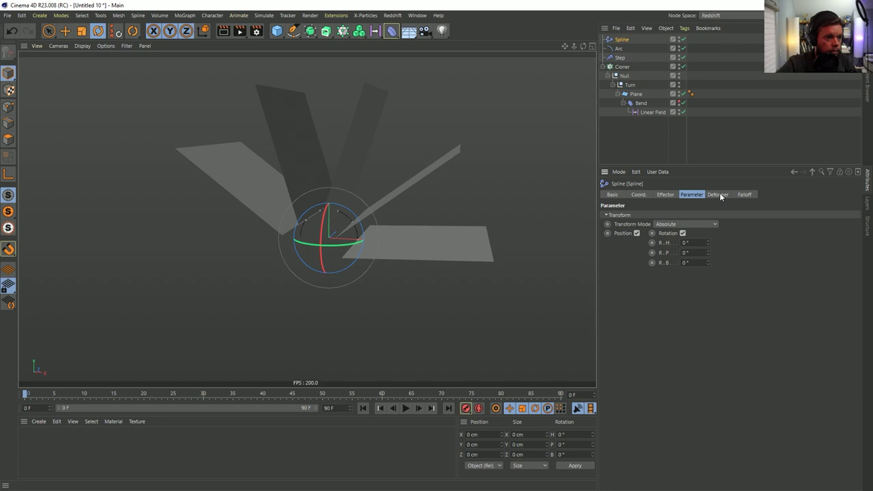
{"action": "left_click", "coordinate": [684, 225]}
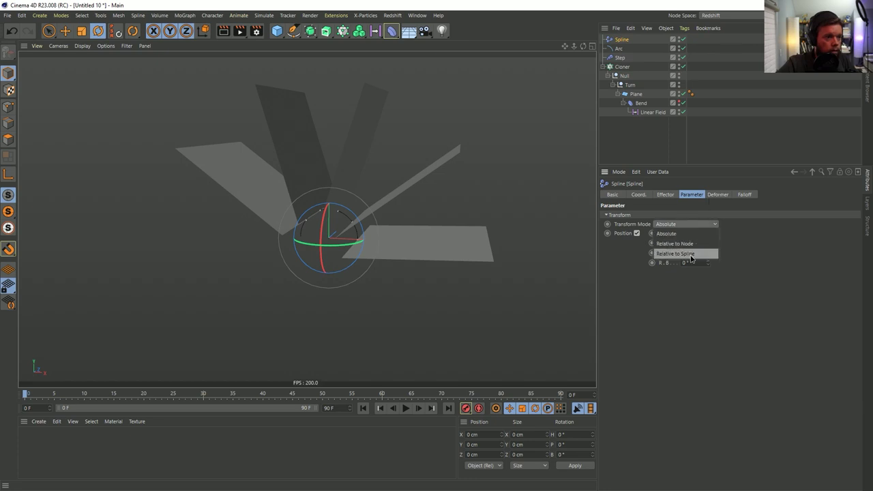
{"action": "left_click", "coordinate": [690, 254]}
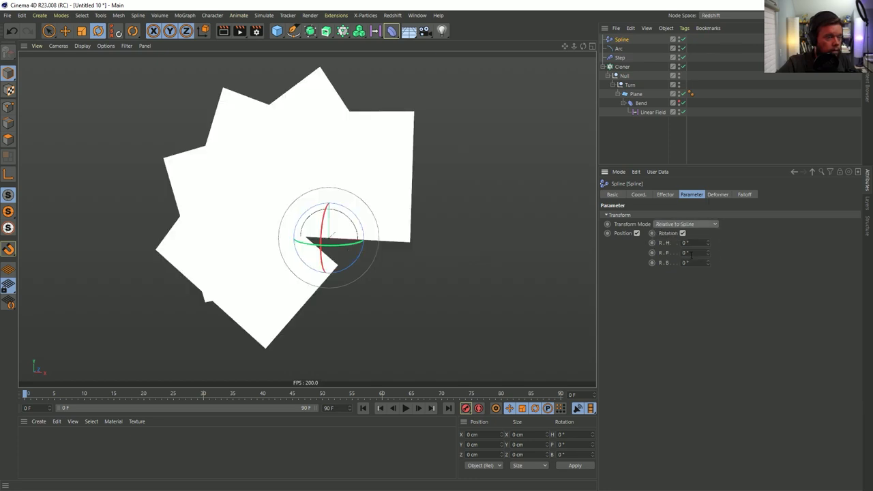
{"action": "left_click", "coordinate": [718, 194]}
{"action": "left_click", "coordinate": [744, 194]}
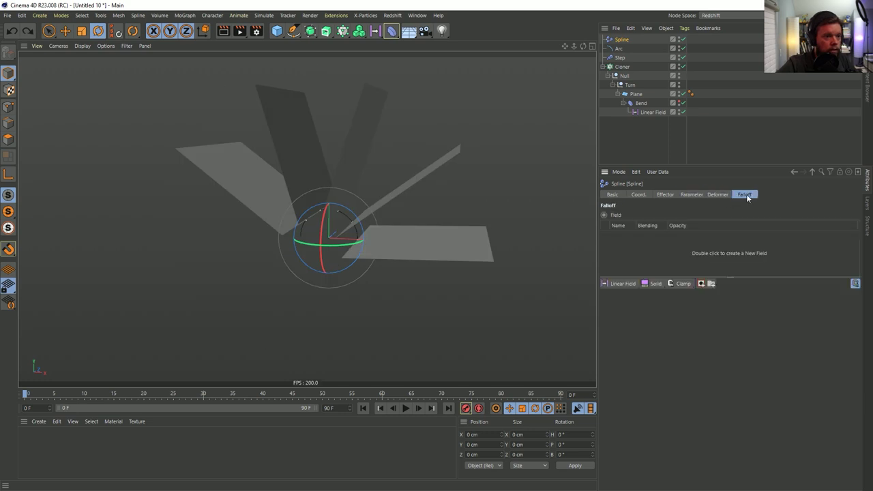
{"action": "left_click", "coordinate": [691, 194]}
{"action": "left_click", "coordinate": [665, 195]}
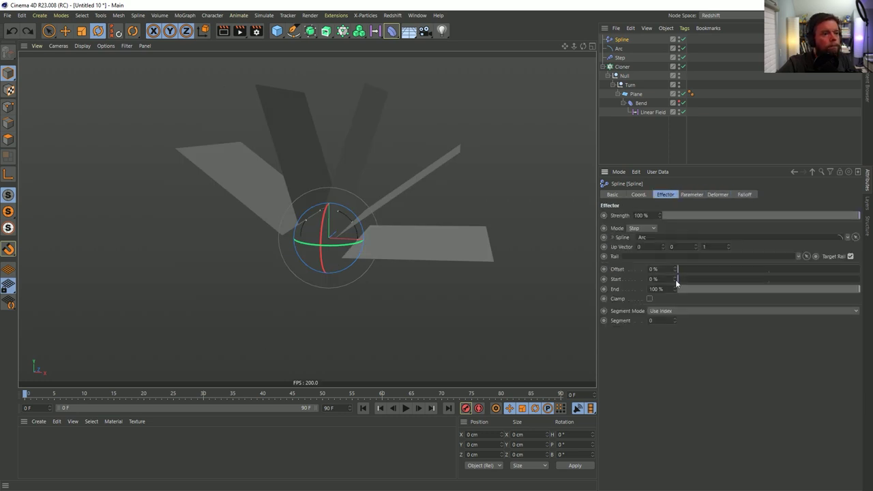
Switch the Spline effector's Mode to Falloff and test its End value while viewing the pages from another angle
{"action": "left_click", "coordinate": [643, 229]}
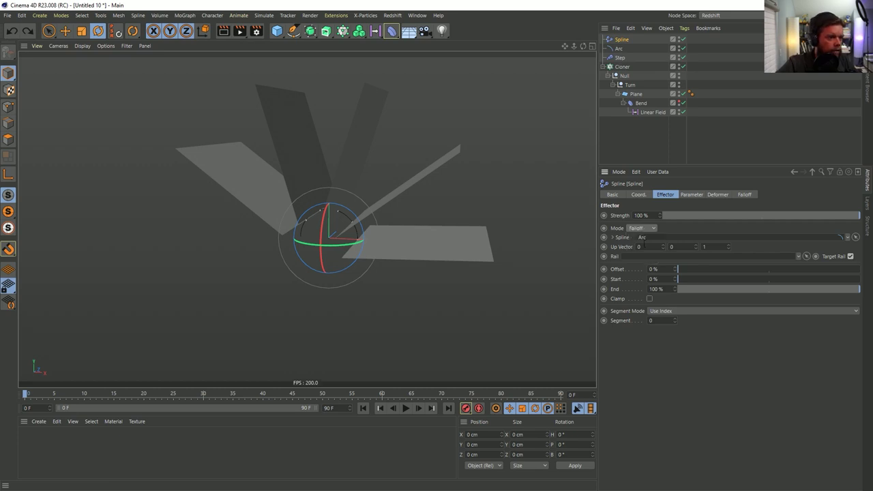
{"action": "left_click", "coordinate": [639, 247]}
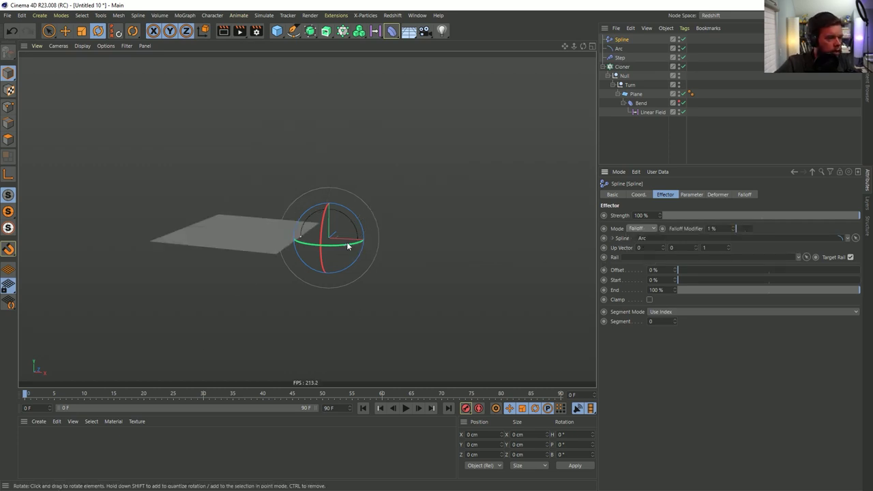
{"action": "left_click_drag", "start_coordinate": [348, 246], "coordinate": [382, 252]}
{"action": "mouse_move", "coordinate": [842, 292]}
{"action": "left_mouse_down"}
{"action": "mouse_move", "coordinate": [678, 292]}
{"action": "mouse_move", "coordinate": [665, 300]}
{"action": "mouse_move", "coordinate": [856, 291]}
{"action": "left_mouse_up"}
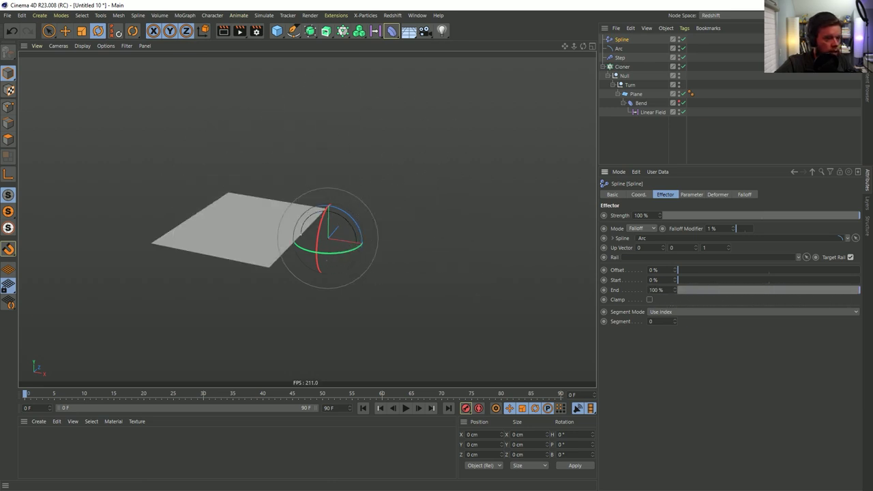
Add a Linear Field to the falloff of the Spline effector
{"action": "left_click", "coordinate": [745, 195]}
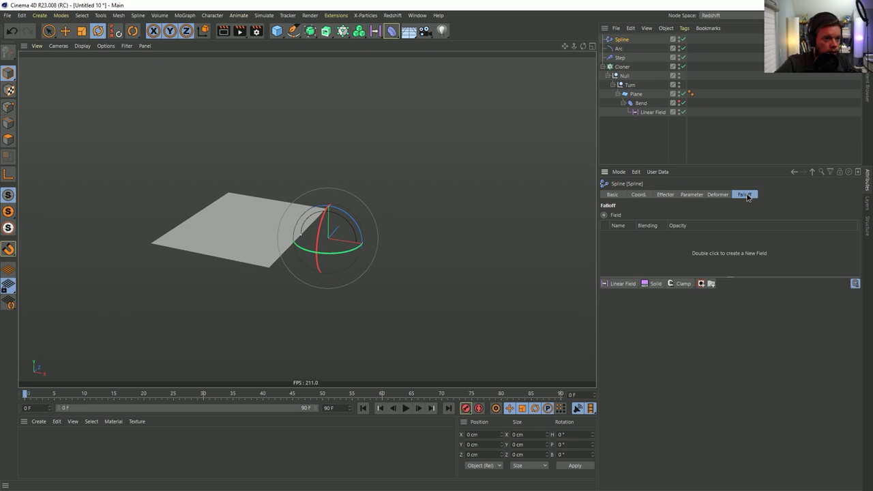
{"action": "left_click", "coordinate": [665, 195]}
{"action": "left_click", "coordinate": [744, 195]}
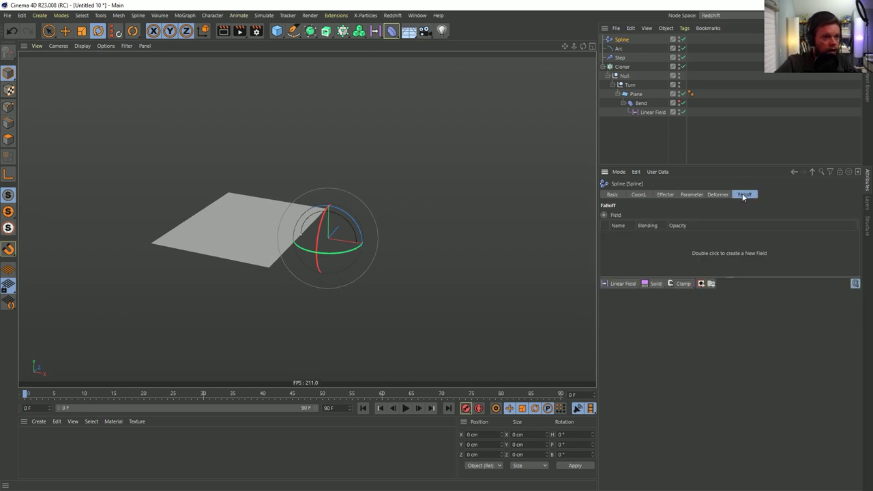
{"action": "left_click", "coordinate": [622, 67]}
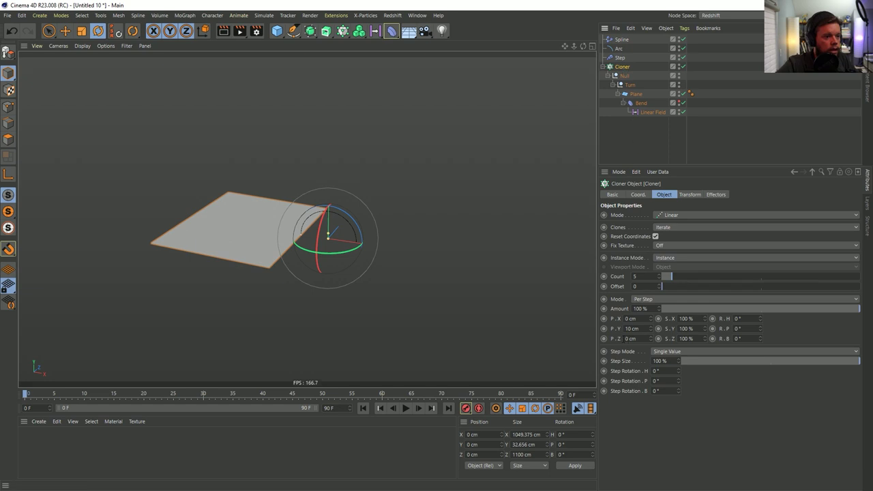
{"action": "left_click", "coordinate": [623, 40]}
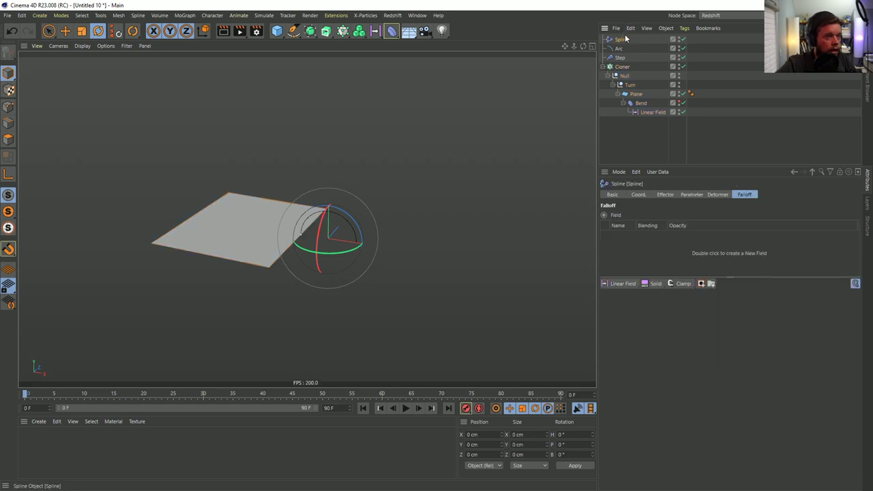
{"action": "left_click", "coordinate": [622, 68]}
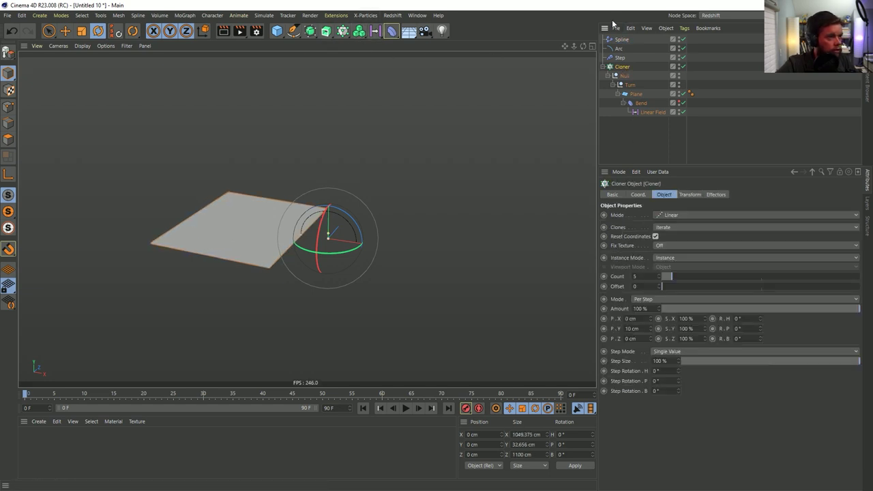
{"action": "left_click", "coordinate": [621, 40]}
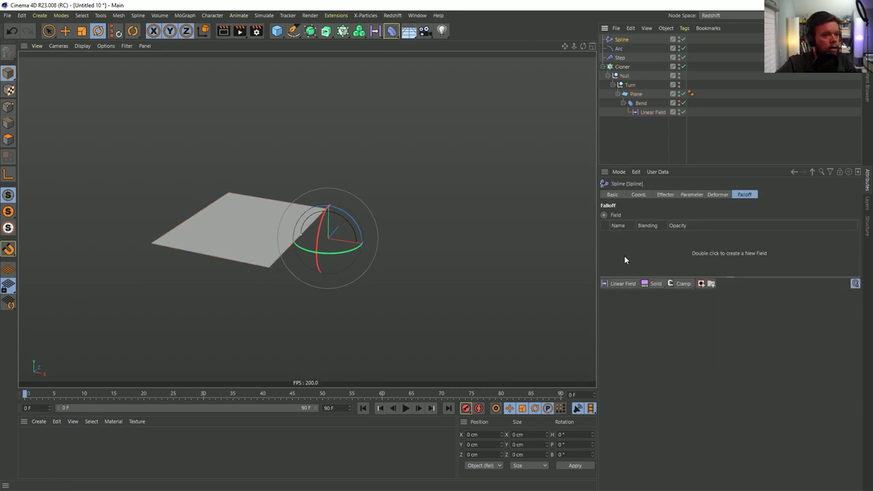
{"action": "left_click", "coordinate": [624, 283]}
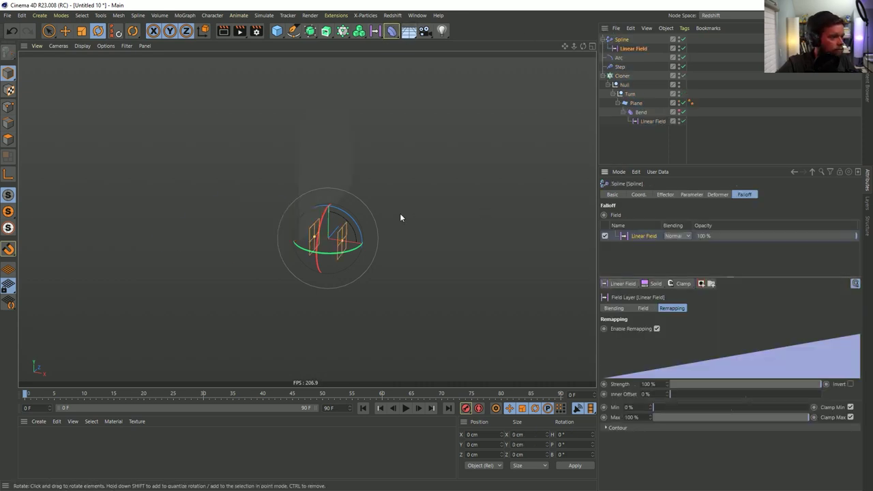
Set the direction of the Spline effector's linear field to Y+ and switch to the Move tool
{"action": "key", "text": "e"}
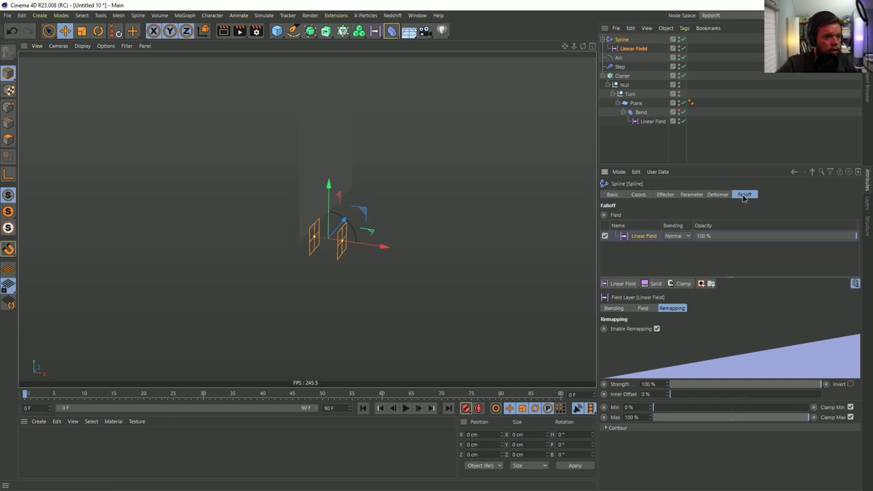
{"action": "left_click", "coordinate": [664, 195]}
{"action": "left_click", "coordinate": [739, 195]}
{"action": "left_click", "coordinate": [633, 48]}
{"action": "left_click", "coordinate": [682, 237]}
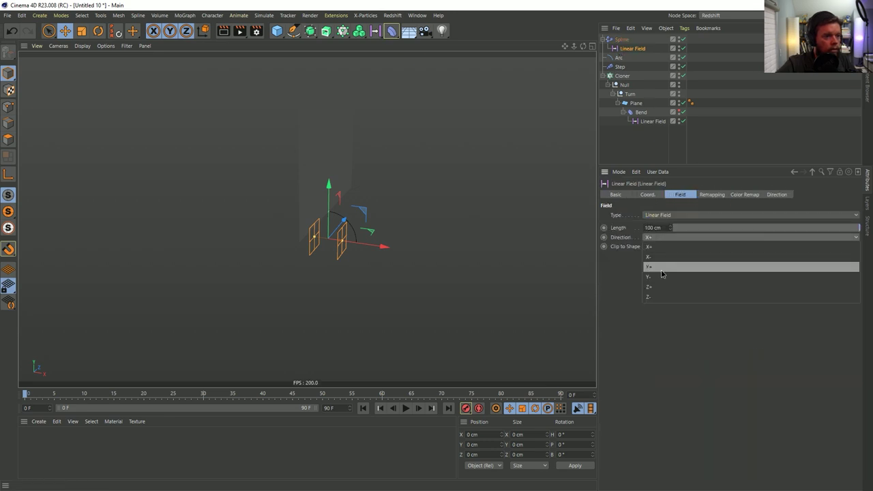
{"action": "left_click", "coordinate": [675, 259]}
Try raising the Spline effector's linear field along Y to about 166 cm to test how it moves the pages
{"action": "mouse_move", "coordinate": [330, 189]}
{"action": "left_mouse_down"}
{"action": "mouse_move", "coordinate": [328, 204]}
{"action": "mouse_move", "coordinate": [334, 173]}
{"action": "mouse_move", "coordinate": [334, 187]}
{"action": "left_mouse_up"}
{"action": "left_click", "coordinate": [629, 49]}
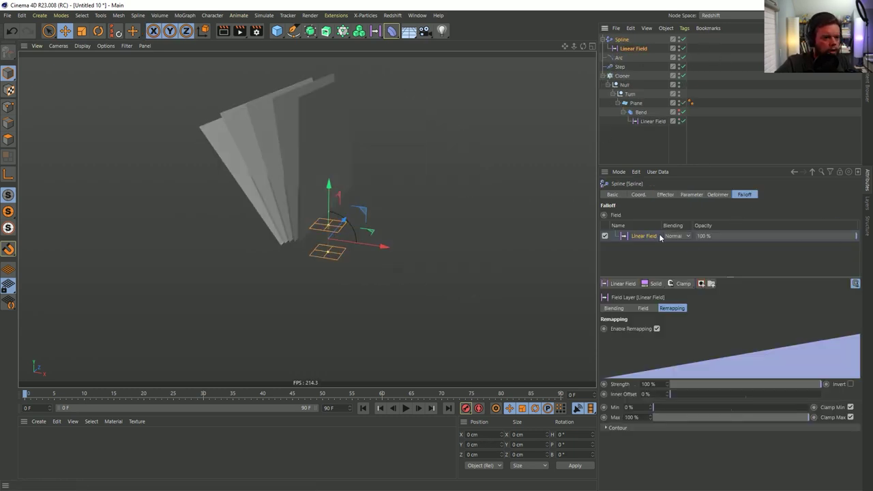
{"action": "left_click", "coordinate": [693, 195]}
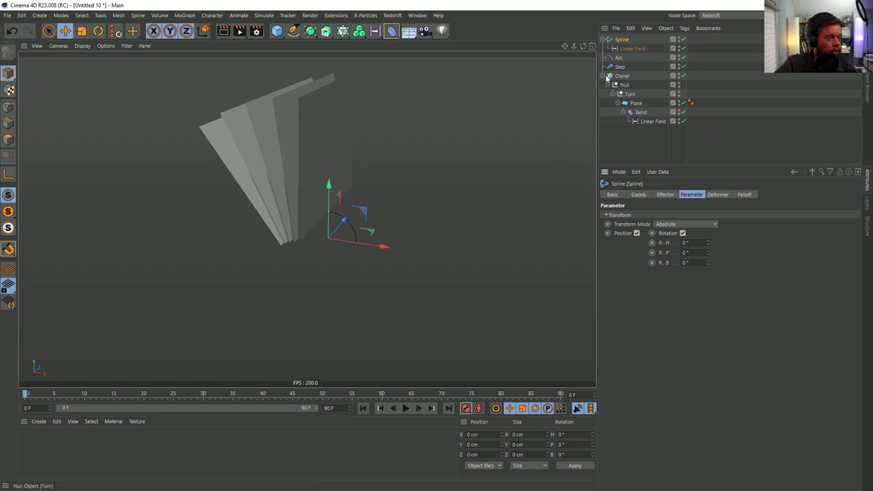
{"action": "left_click", "coordinate": [629, 49]}
{"action": "left_click_drag", "start_coordinate": [328, 205], "coordinate": [325, 182]}
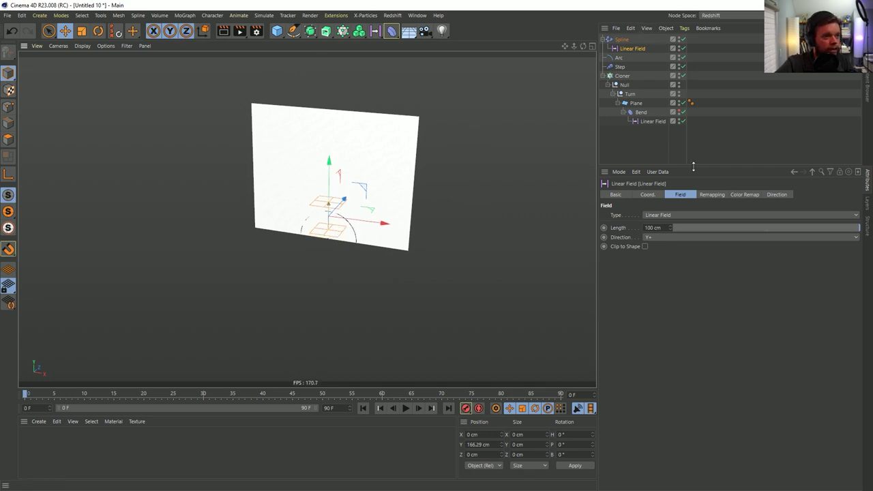
Add a Solid layer above the linear field in the Spline effector's falloff, with its blending set to Add
{"action": "left_click", "coordinate": [623, 40]}
{"action": "left_click", "coordinate": [743, 195]}
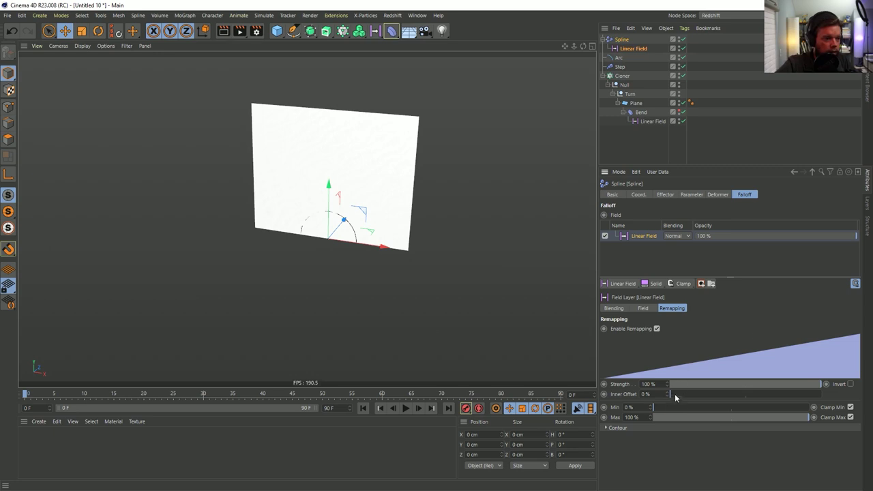
{"action": "left_click", "coordinate": [654, 283]}
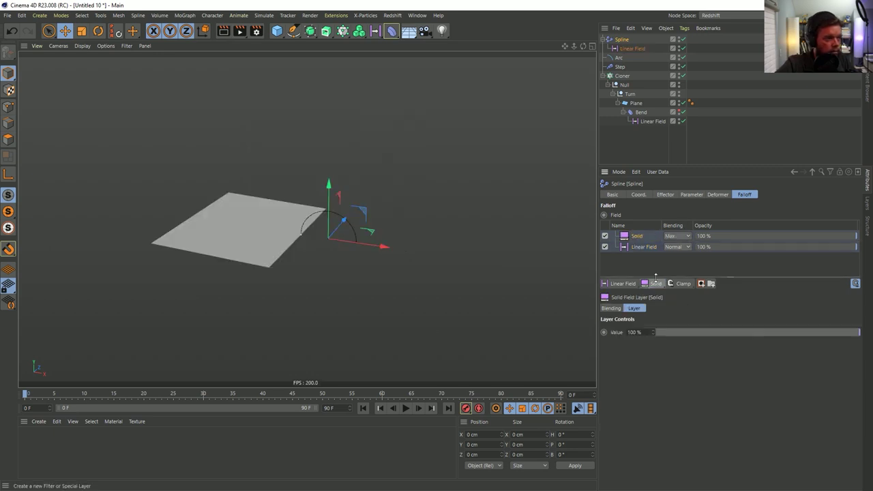
{"action": "left_click", "coordinate": [688, 235]}
{"action": "left_click", "coordinate": [685, 324]}
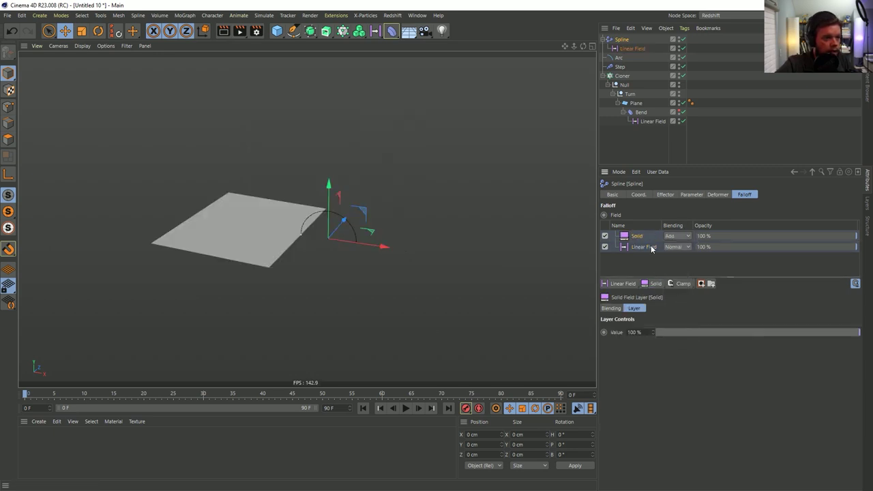
Test Solid layer values of 0.001 %, 0.01 % and 0.1 %, and settle on 1 %
{"action": "type", "text": "0"}
{"action": "key", "text": "Return"}
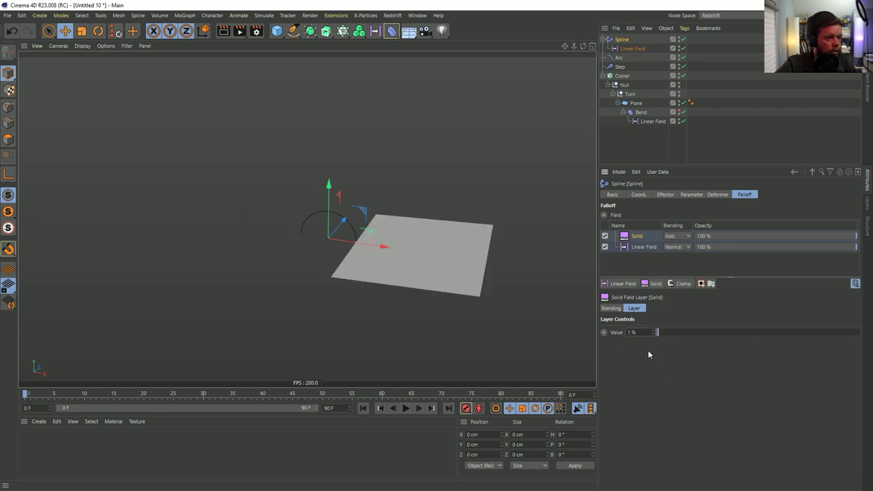
{"action": "type", "text": "0.001"}
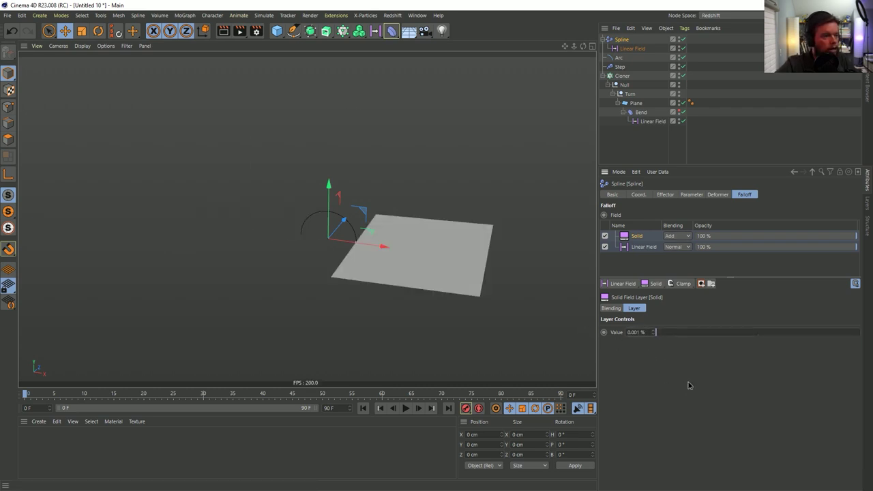
{"action": "key", "text": "Return"}
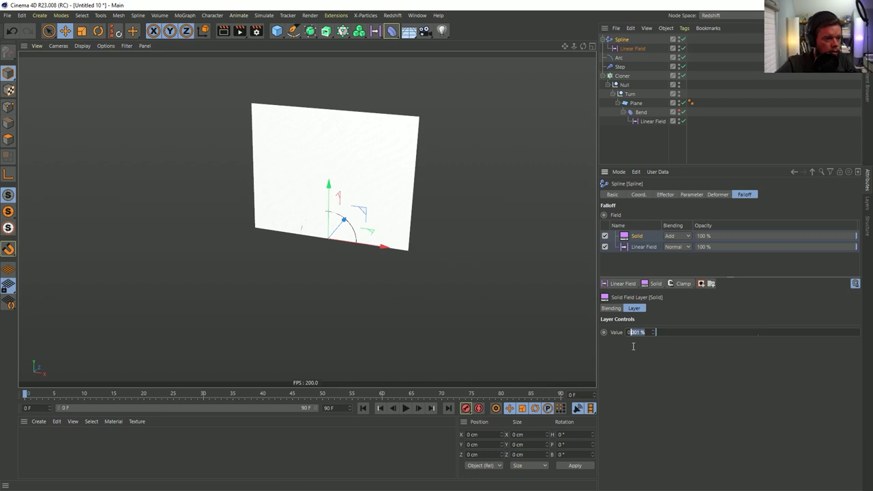
{"action": "type", "text": "0.01"}
{"action": "key", "text": "Return"}
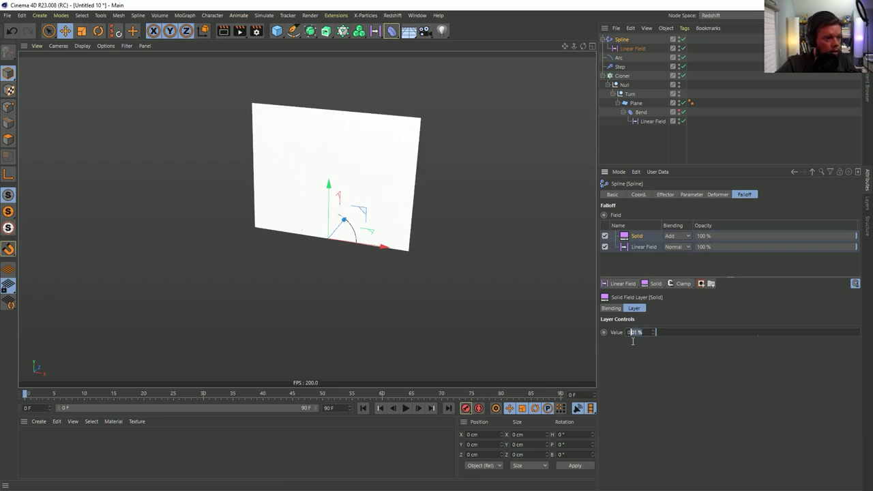
{"action": "type", "text": "0.1"}
{"action": "key", "text": "Return"}
{"action": "type", "text": "1"}
{"action": "key", "text": "Return"}
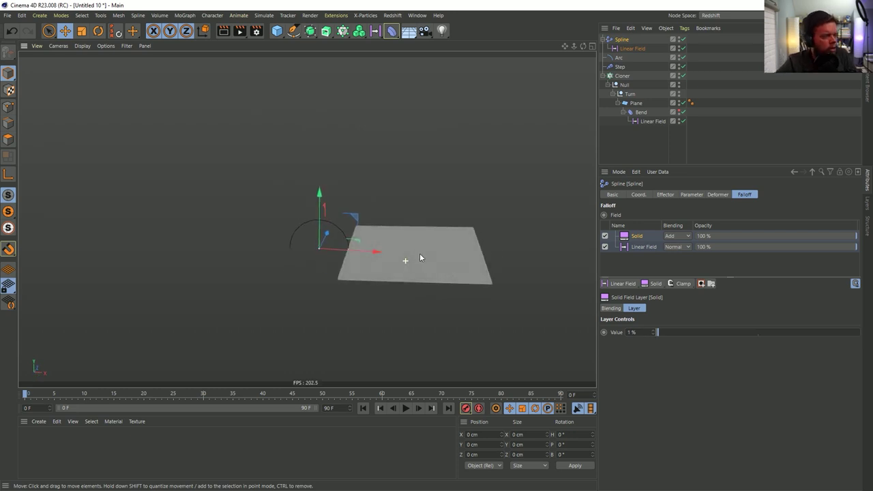
Slide the Spline effector's linear field along Y to fan the pages, and set the arc's radius to 5 cm
{"action": "left_click", "coordinate": [631, 49]}
{"action": "left_click_drag", "start_coordinate": [323, 172], "coordinate": [338, 215]}
{"action": "left_click", "coordinate": [620, 57]}
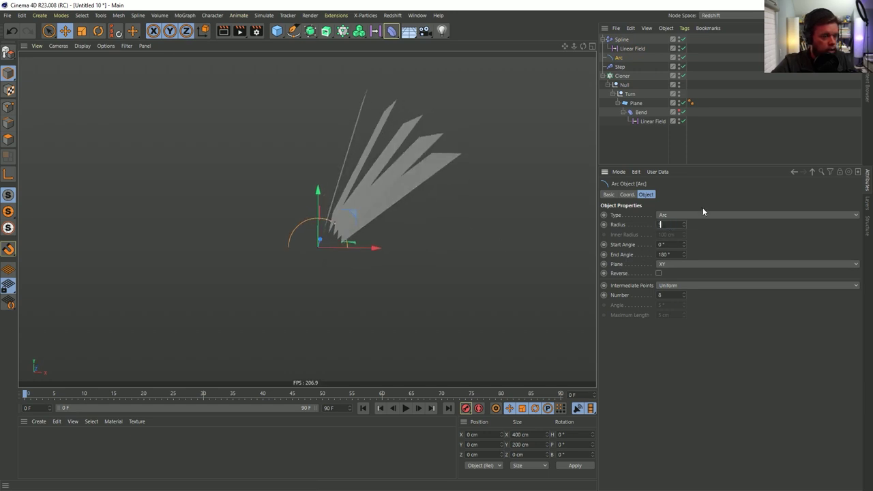
{"action": "type", "text": "5"}
{"action": "key", "text": "Return"}
{"action": "scroll", "coordinate": [341, 253], "scroll_direction": "up", "scroll_amount": 5}
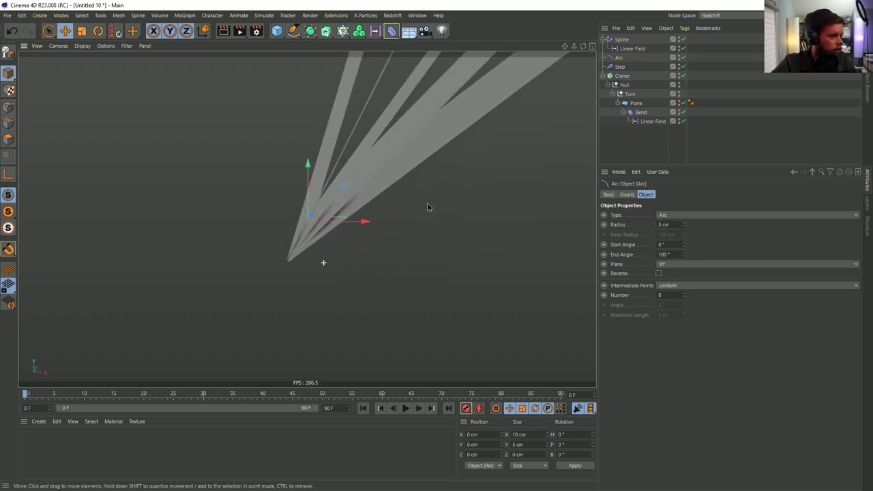
{"action": "left_click_drag", "start_coordinate": [433, 203], "coordinate": [401, 262], "text": "alt"}
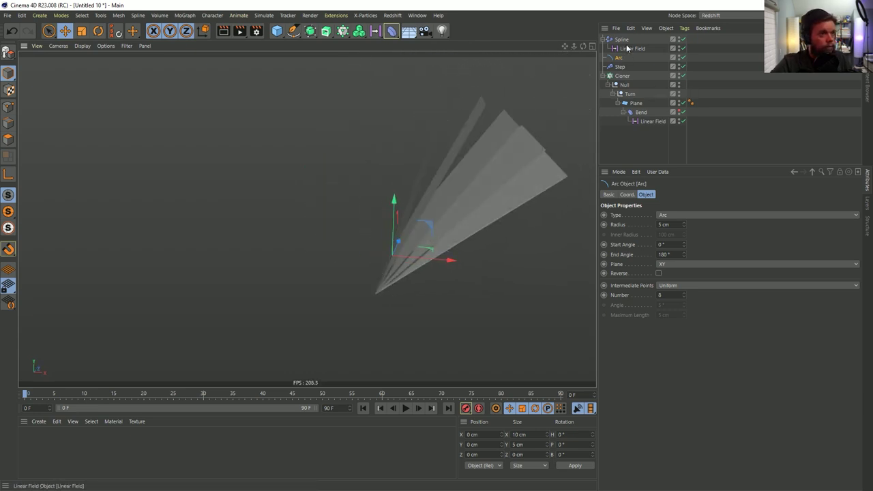
Shorten the Spline effector's linear field to about 20 cm and position it at about 61 cm on Y
{"action": "left_click_drag", "start_coordinate": [26, 394], "coordinate": [294, 396]}
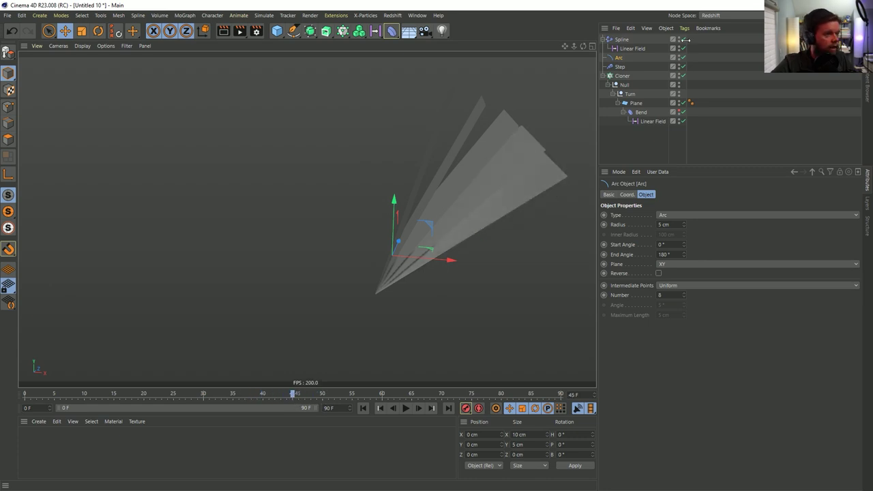
{"action": "left_click", "coordinate": [632, 49]}
{"action": "left_click_drag", "start_coordinate": [397, 196], "coordinate": [392, 231]}
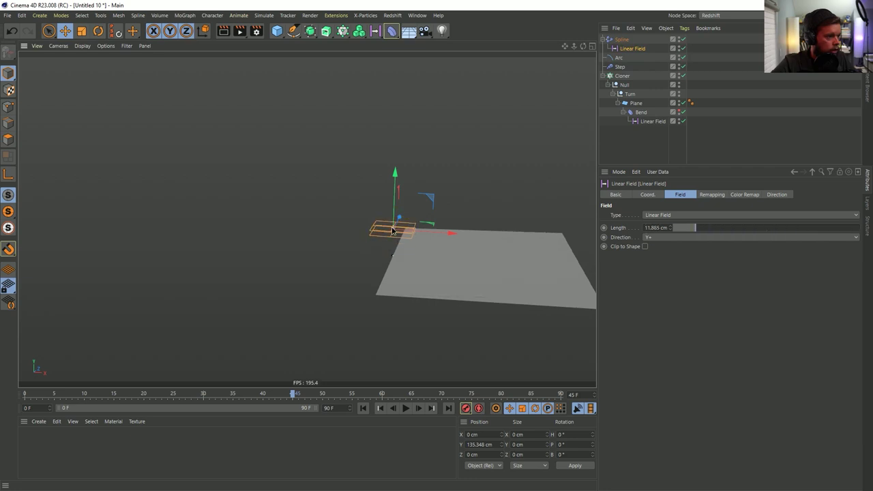
{"action": "left_click_drag", "start_coordinate": [394, 197], "coordinate": [395, 217]}
{"action": "left_click_drag", "start_coordinate": [393, 248], "coordinate": [394, 223]}
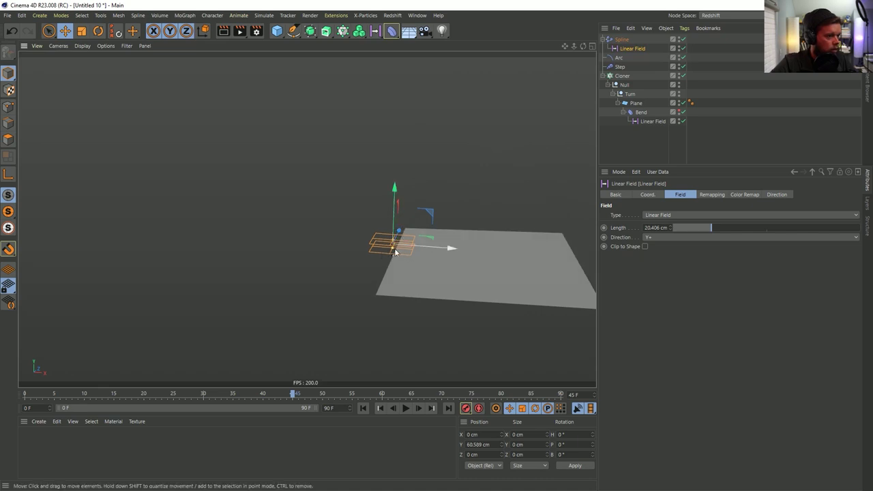
Animate the linear field's Y position from about 61 cm at frame 0 to about -21 cm at frame 45
{"action": "left_click", "coordinate": [363, 408]}
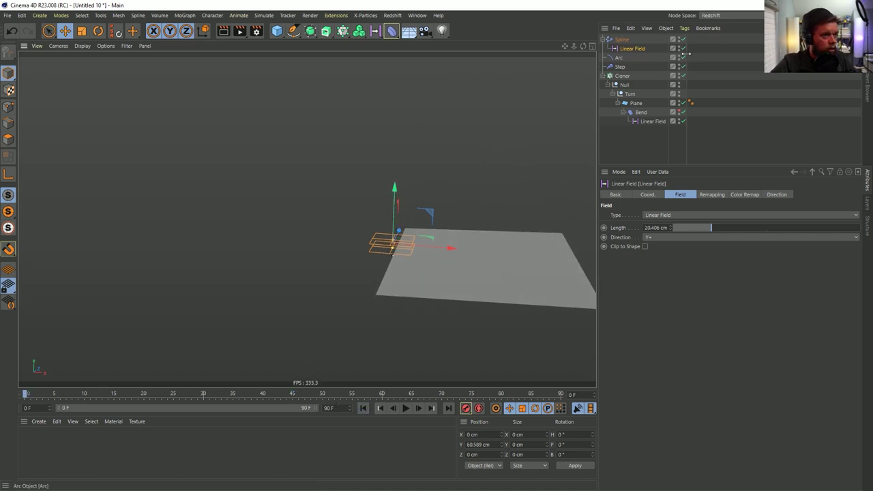
{"action": "left_click", "coordinate": [648, 196]}
{"action": "left_click", "coordinate": [604, 225], "text": "ctrl"}
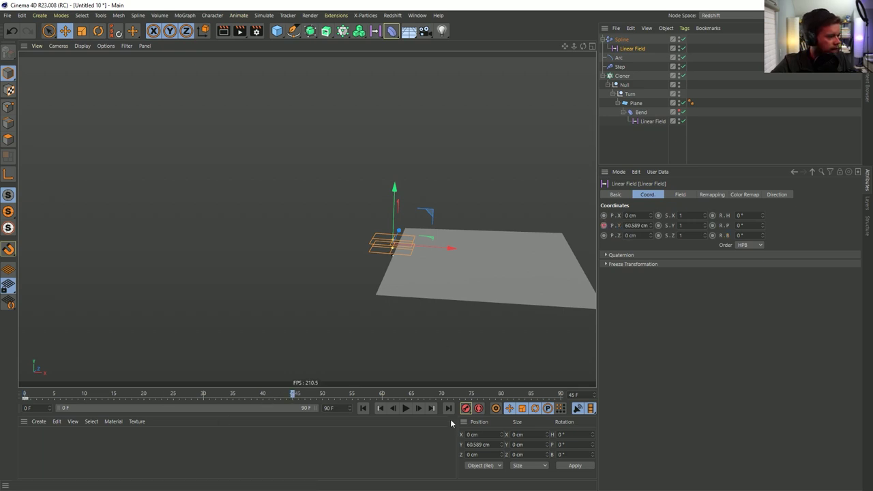
{"action": "left_click_drag", "start_coordinate": [393, 193], "coordinate": [387, 213]}
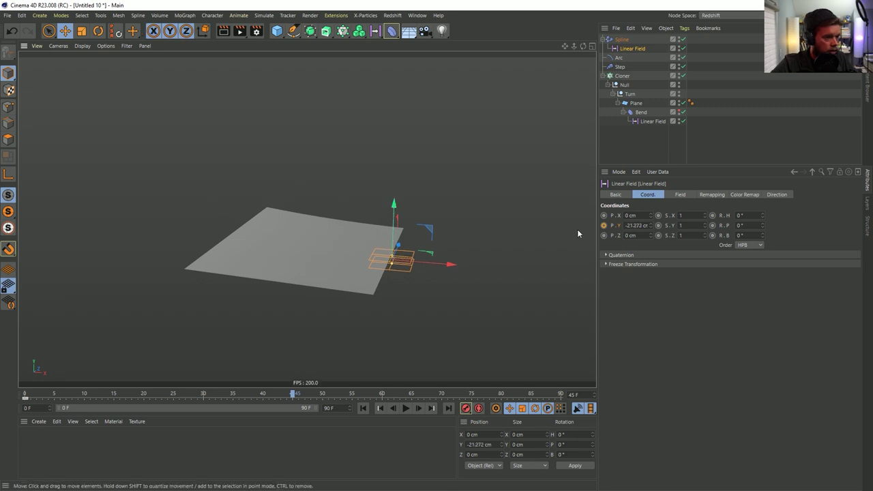
Play the page-turn animation from the start and inspect the pages mid-turn from another angle
{"action": "left_click", "coordinate": [363, 409]}
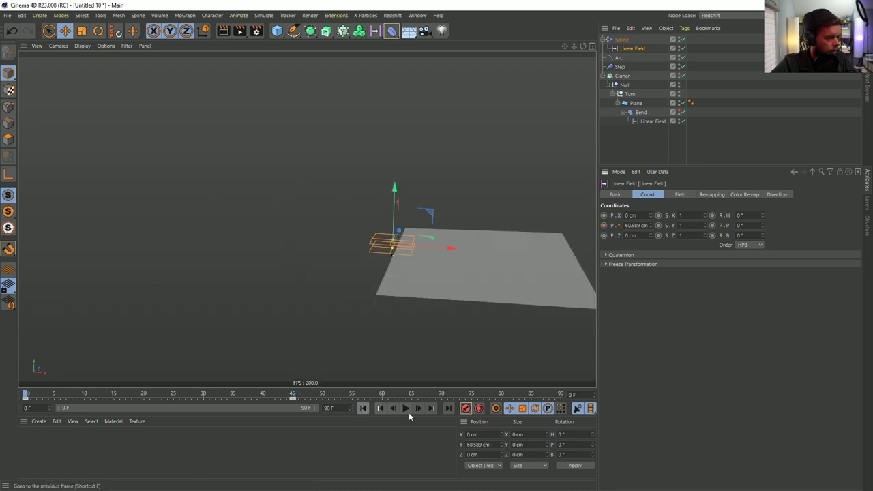
{"action": "left_click", "coordinate": [405, 409]}
{"action": "key", "text": "F8"}
{"action": "left_click_drag", "start_coordinate": [392, 291], "coordinate": [357, 389], "text": "alt"}
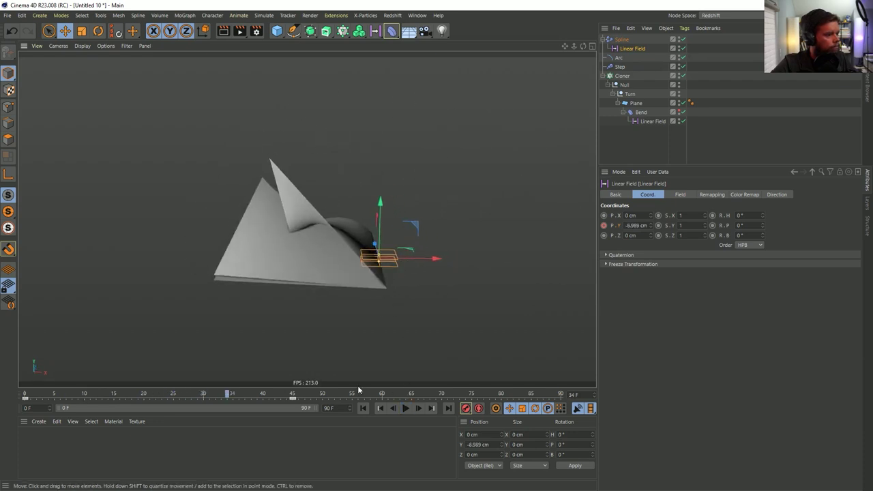
Shorten the linear field to about 6.5 cm while checking the page turn at frames 20 and 13
{"action": "left_click_drag", "start_coordinate": [233, 401], "coordinate": [143, 396]}
{"action": "left_click_drag", "start_coordinate": [395, 267], "coordinate": [395, 251]}
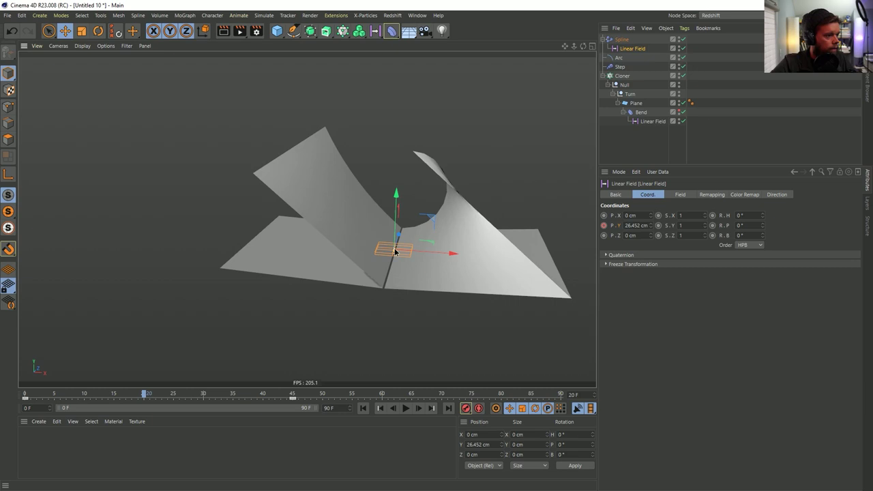
{"action": "left_click_drag", "start_coordinate": [143, 395], "coordinate": [101, 392]}
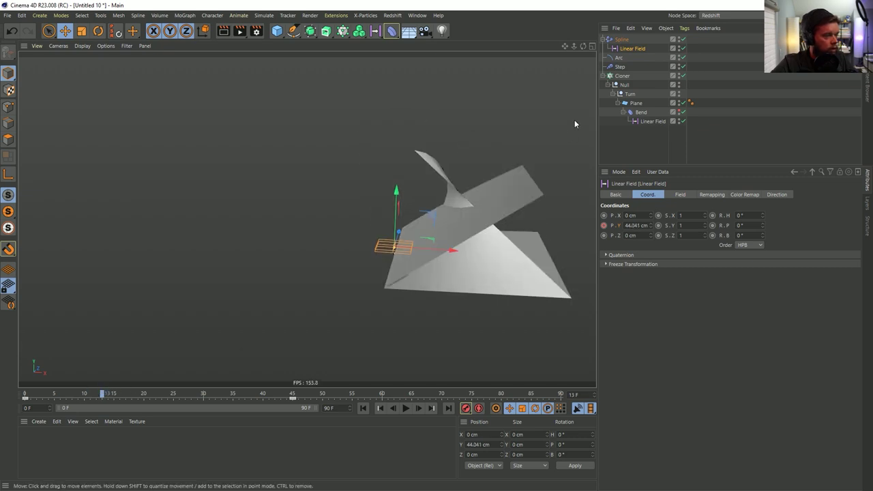
Try reversing the Spline effector's linear field direction to Y- and lowering the field to about -10 cm on Y
{"action": "left_click", "coordinate": [680, 194]}
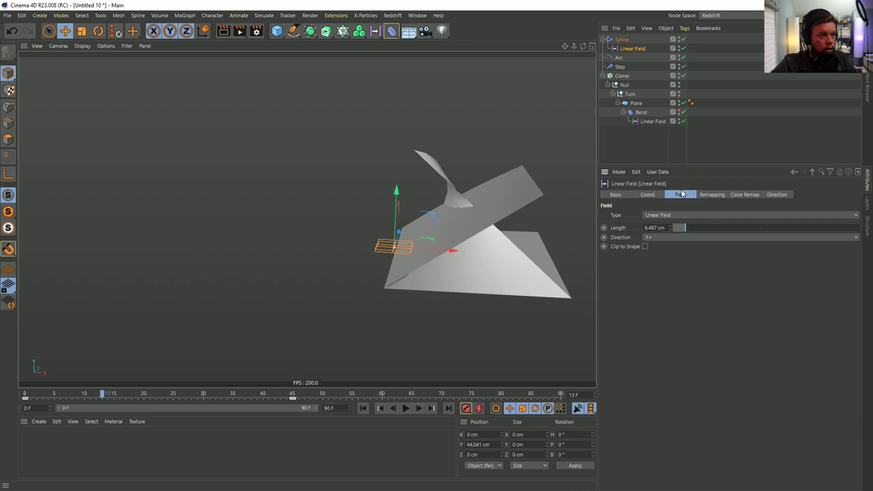
{"action": "left_click", "coordinate": [662, 237]}
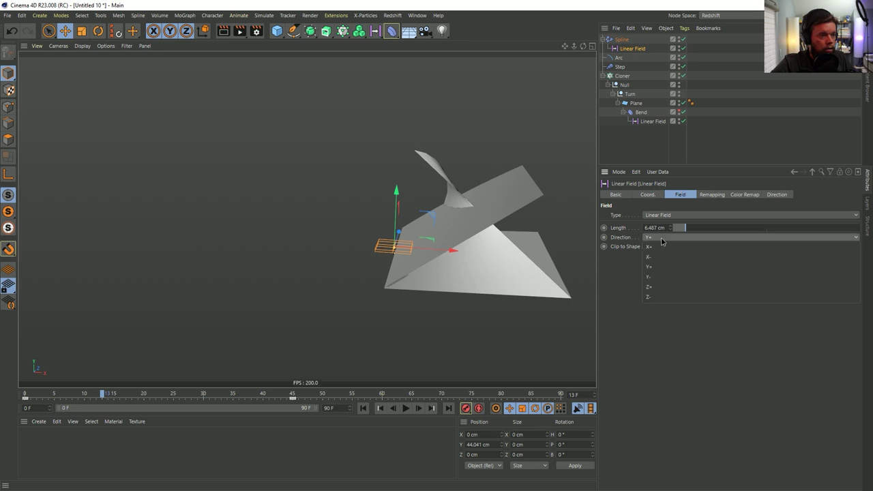
{"action": "left_click", "coordinate": [665, 277]}
{"action": "left_click_drag", "start_coordinate": [391, 208], "coordinate": [395, 208]}
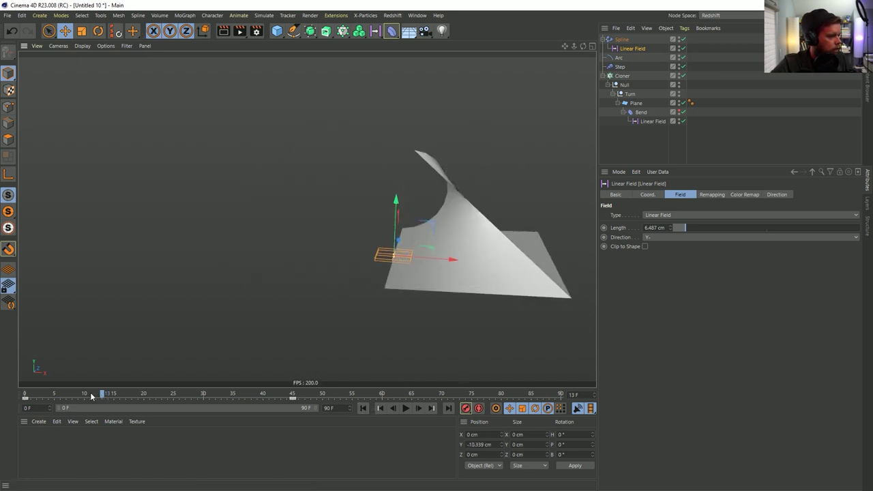
Try keying the linear field's Y position from about -6.5 cm at frame 0 to about 47.7 cm at frame 45
{"action": "left_click_drag", "start_coordinate": [92, 395], "coordinate": [25, 396]}
{"action": "left_click_drag", "start_coordinate": [398, 196], "coordinate": [397, 203]}
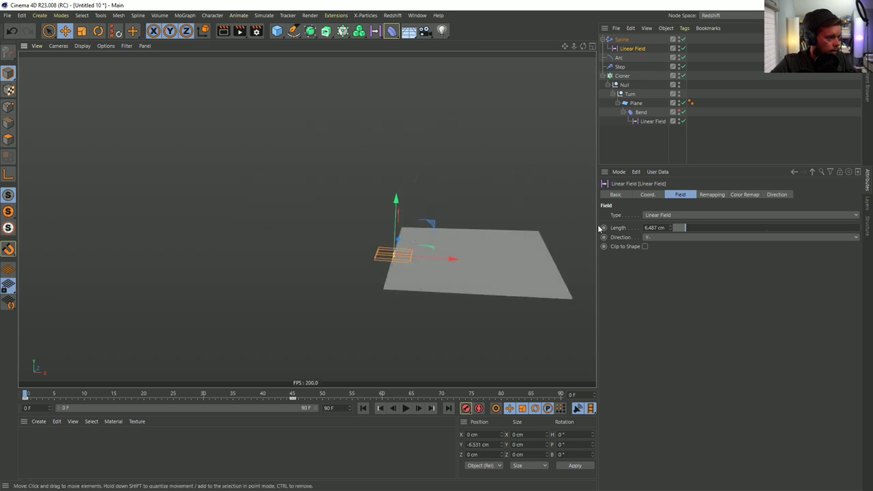
{"action": "left_click", "coordinate": [652, 196]}
{"action": "key", "text": "ctrl+f"}
{"action": "left_click_drag", "start_coordinate": [394, 214], "coordinate": [401, 204]}
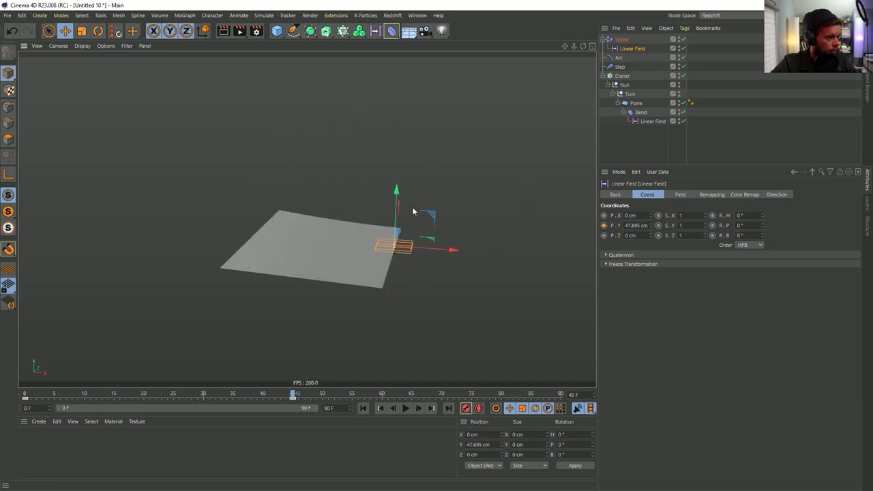
{"action": "left_click", "coordinate": [603, 226]}
Play the animation from the start and examine how the pages bend at frames between 31 and 7
{"action": "left_click", "coordinate": [362, 408]}
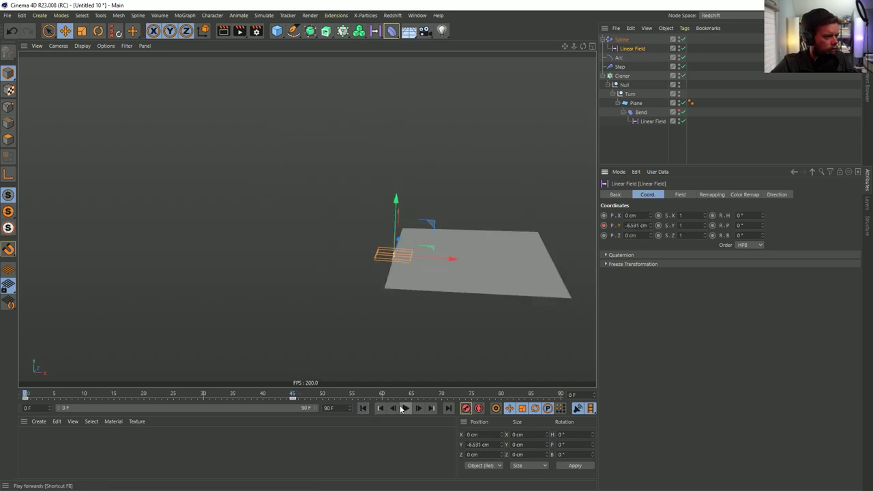
{"action": "left_click", "coordinate": [406, 408]}
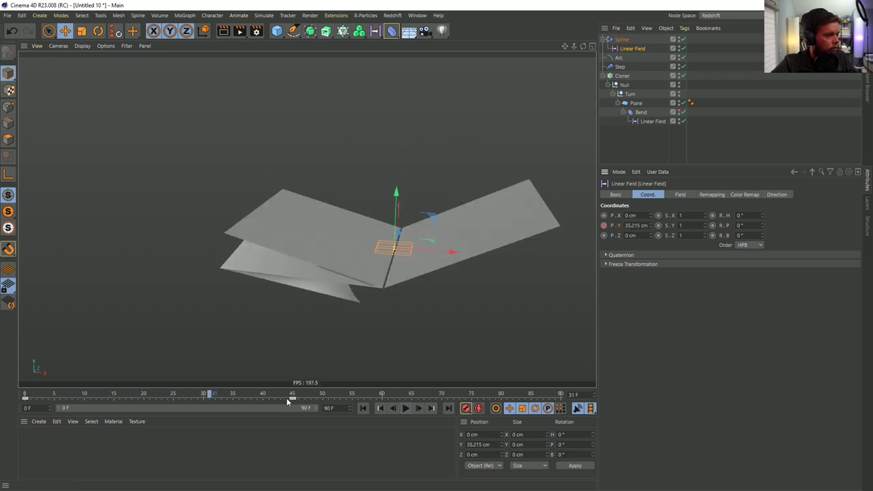
{"action": "left_click_drag", "start_coordinate": [210, 396], "coordinate": [120, 362]}
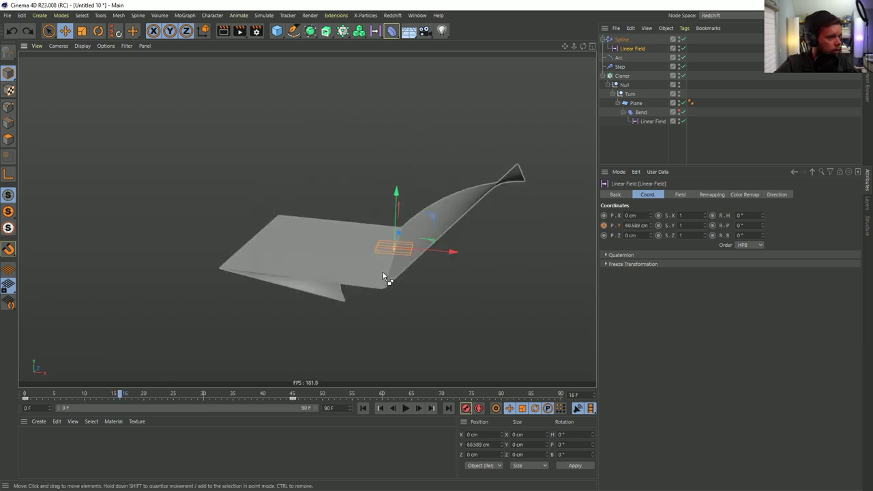
{"action": "left_click_drag", "start_coordinate": [107, 396], "coordinate": [142, 376]}
{"action": "left_click_drag", "start_coordinate": [127, 375], "coordinate": [176, 376]}
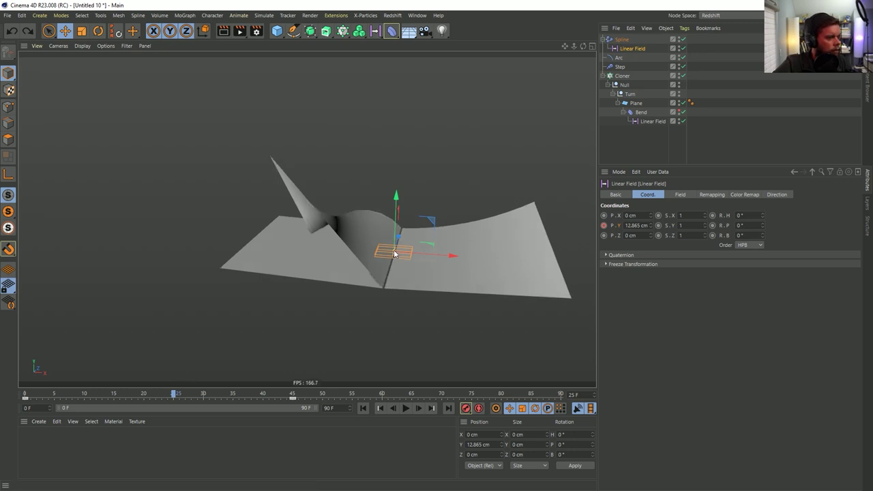
{"action": "left_click_drag", "start_coordinate": [174, 394], "coordinate": [143, 393]}
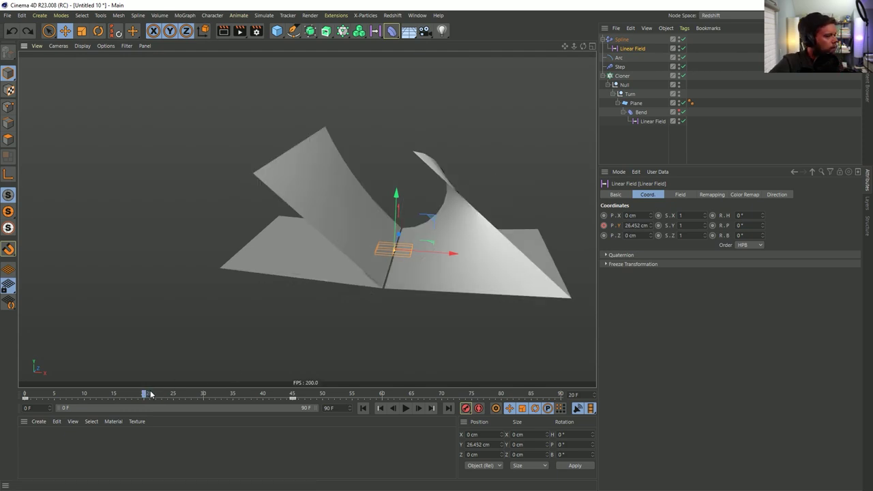
{"action": "left_click", "coordinate": [84, 395]}
{"action": "left_click_drag", "start_coordinate": [84, 395], "coordinate": [65, 386]}
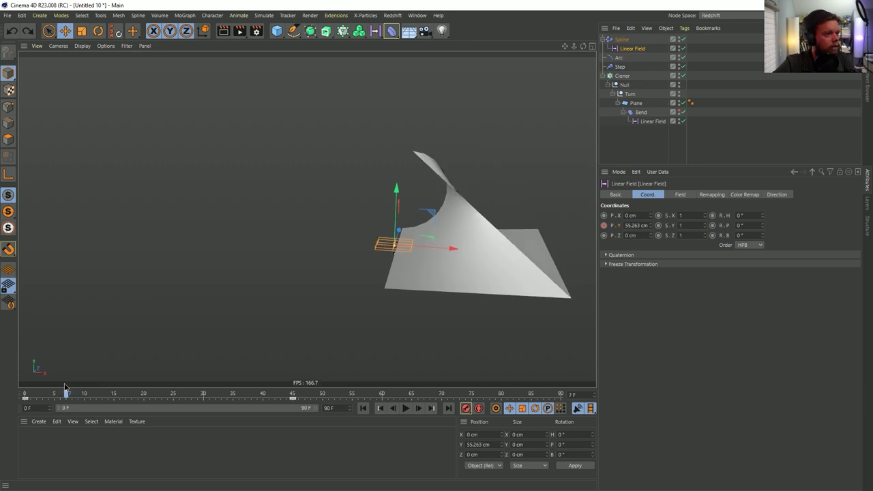
Review the Arc's object properties and inspect the turning pages at frame 21 from other angles
{"action": "left_click", "coordinate": [622, 75]}
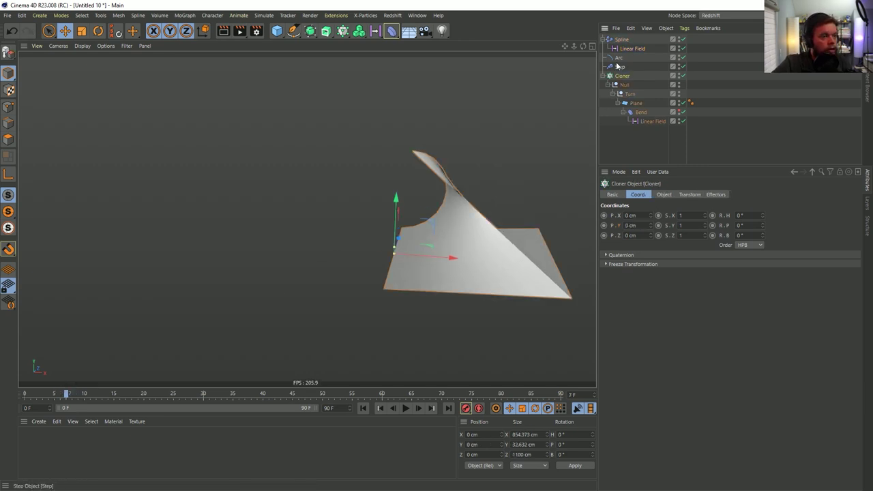
{"action": "left_click", "coordinate": [618, 58]}
{"action": "left_click", "coordinate": [646, 195]}
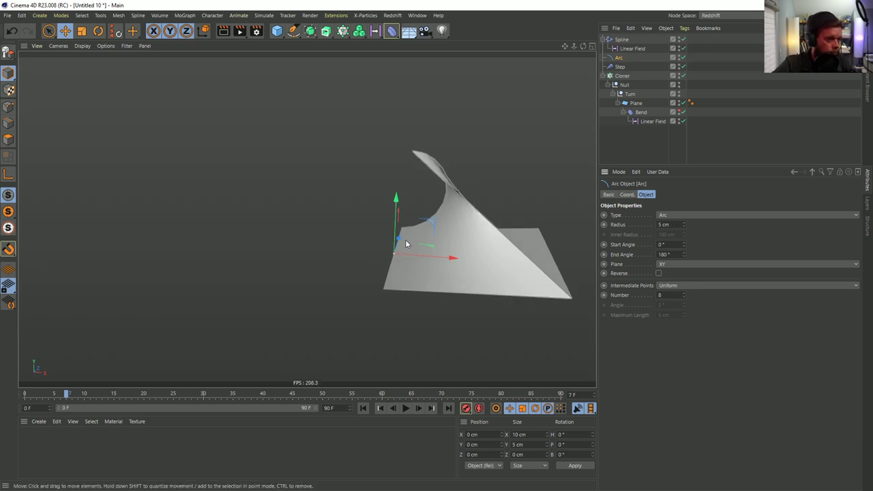
{"action": "left_click_drag", "start_coordinate": [495, 234], "coordinate": [437, 284], "text": "alt"}
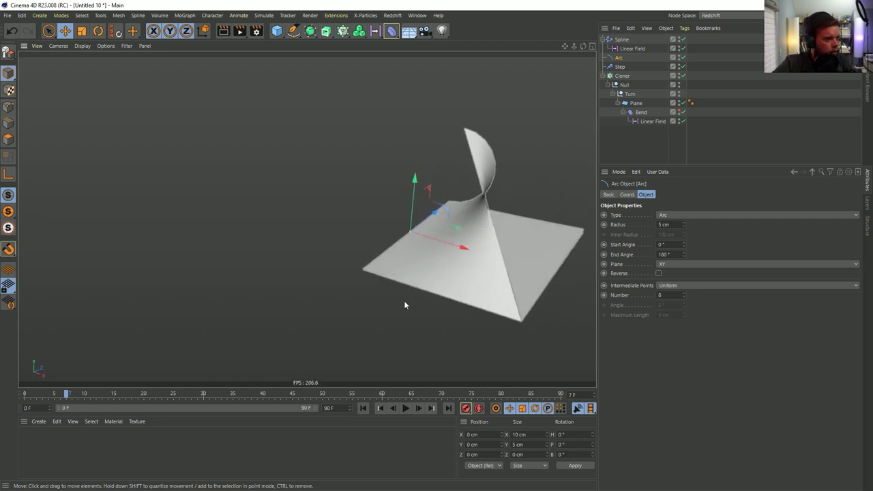
{"action": "left_click_drag", "start_coordinate": [67, 395], "coordinate": [549, 207]}
{"action": "left_click_drag", "start_coordinate": [439, 161], "coordinate": [523, 160], "text": "alt"}
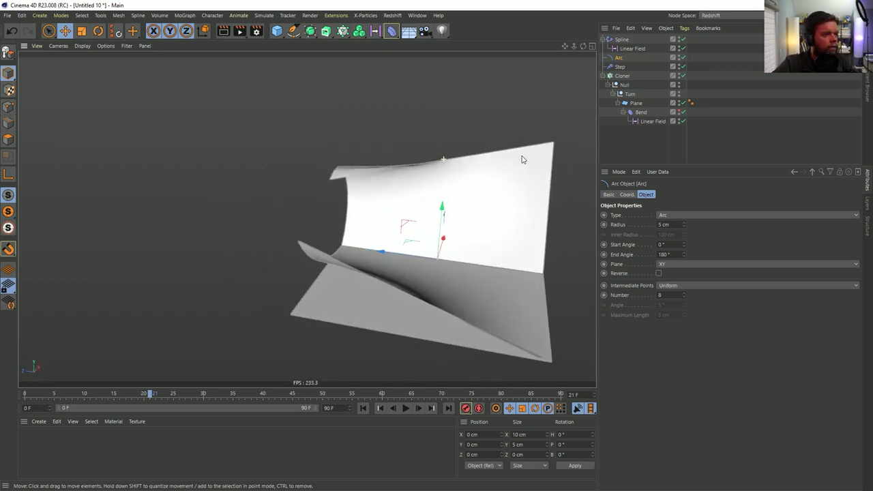
{"action": "mouse_move", "coordinate": [452, 192]}
{"action": "left_mouse_down", "text": "alt"}
{"action": "mouse_move", "coordinate": [394, 181]}
{"action": "mouse_move", "coordinate": [285, 191]}
{"action": "mouse_move", "coordinate": [393, 191]}
{"action": "mouse_move", "coordinate": [365, 195]}
{"action": "mouse_move", "coordinate": [437, 184]}
{"action": "left_mouse_up", "text": "alt"}
Disable the linear field in the Bend deformer's falloff and check the page bending up to frame 22
{"action": "left_click", "coordinate": [684, 121]}
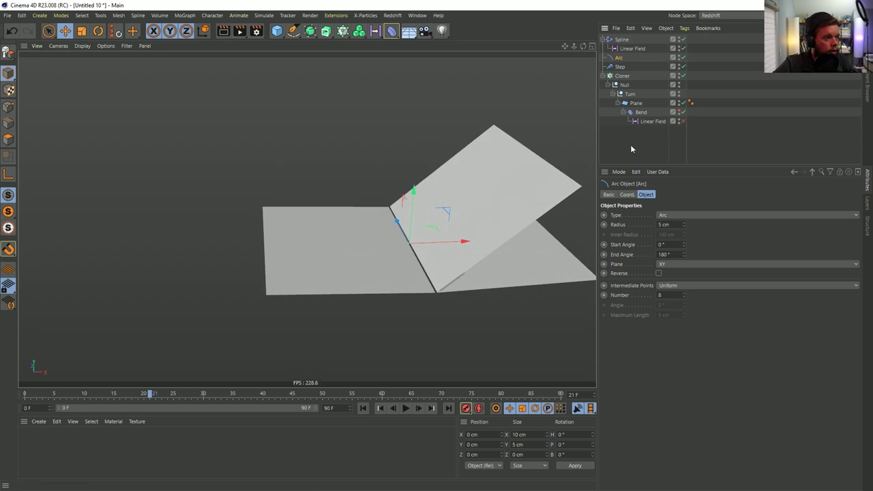
{"action": "left_click", "coordinate": [685, 121]}
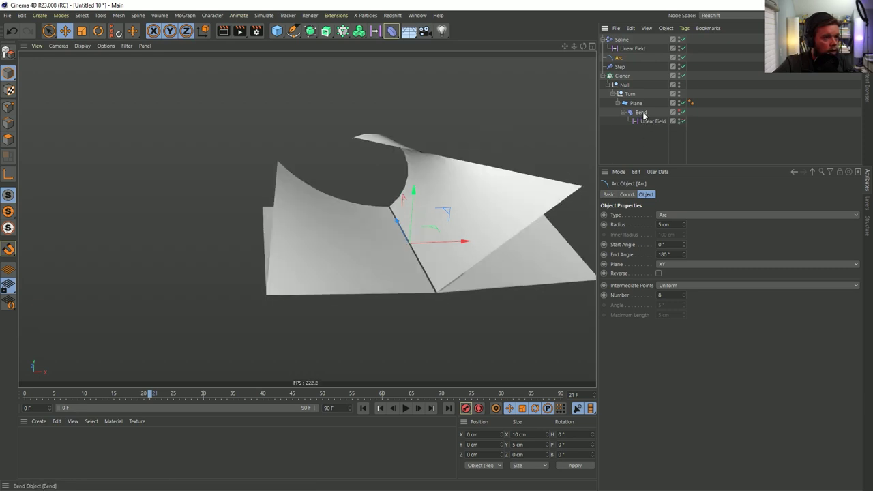
{"action": "left_click", "coordinate": [638, 114]}
{"action": "left_click", "coordinate": [664, 195]}
{"action": "left_click", "coordinate": [604, 236]}
{"action": "mouse_move", "coordinate": [143, 395]}
{"action": "left_mouse_down"}
{"action": "mouse_move", "coordinate": [84, 395]}
{"action": "mouse_move", "coordinate": [157, 395]}
{"action": "left_mouse_up"}
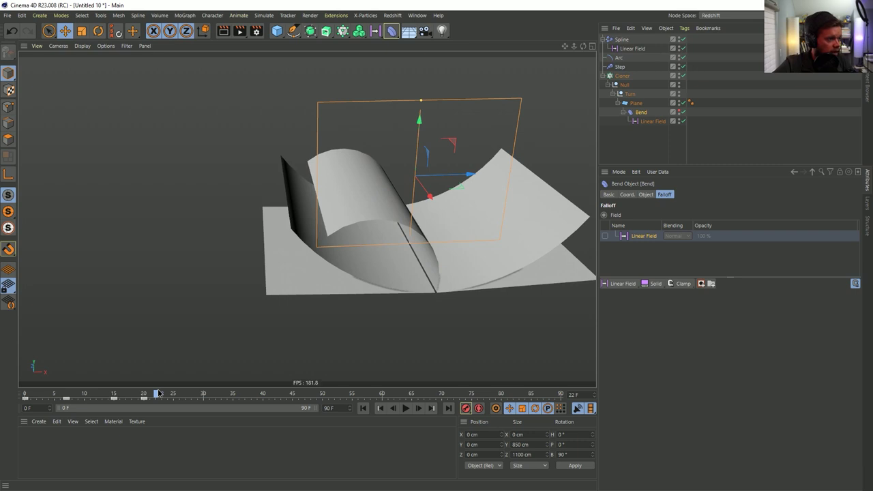
Return to frame 0 and delete the linear field belonging to the Spline effector
{"action": "left_click", "coordinate": [620, 66]}
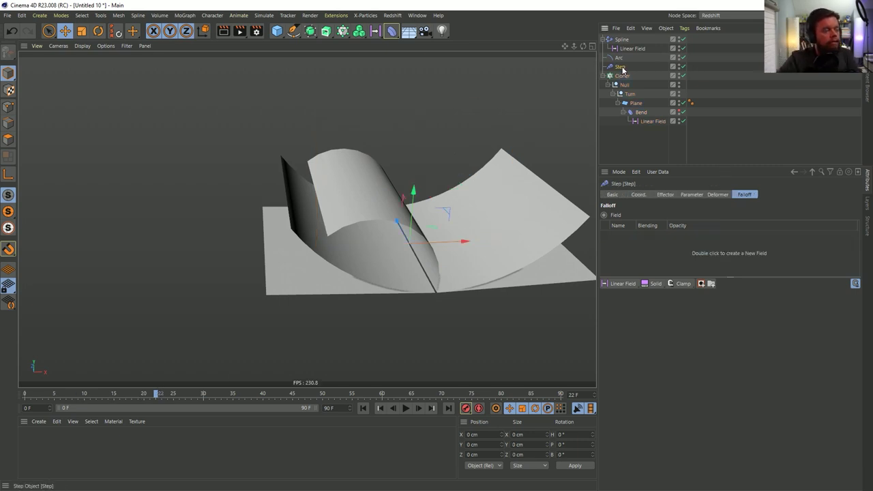
{"action": "left_click_drag", "start_coordinate": [127, 394], "coordinate": [21, 343]}
{"action": "left_click", "coordinate": [630, 49]}
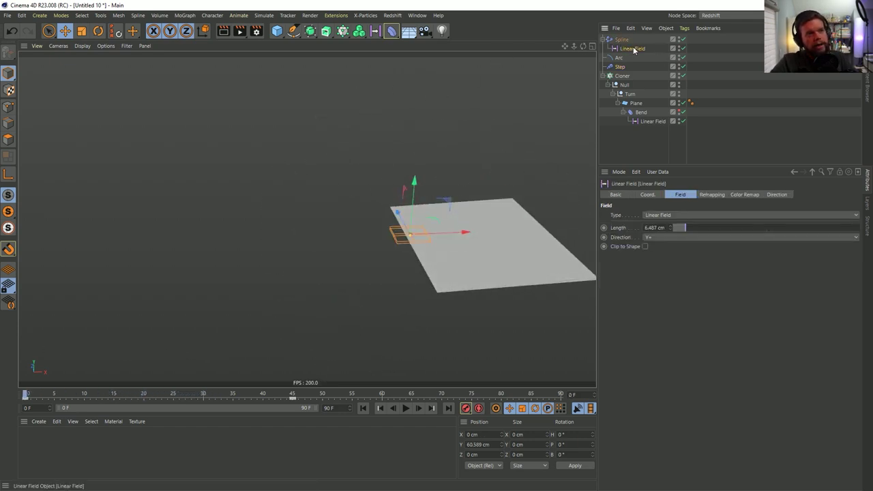
{"action": "key", "text": "Delete"}
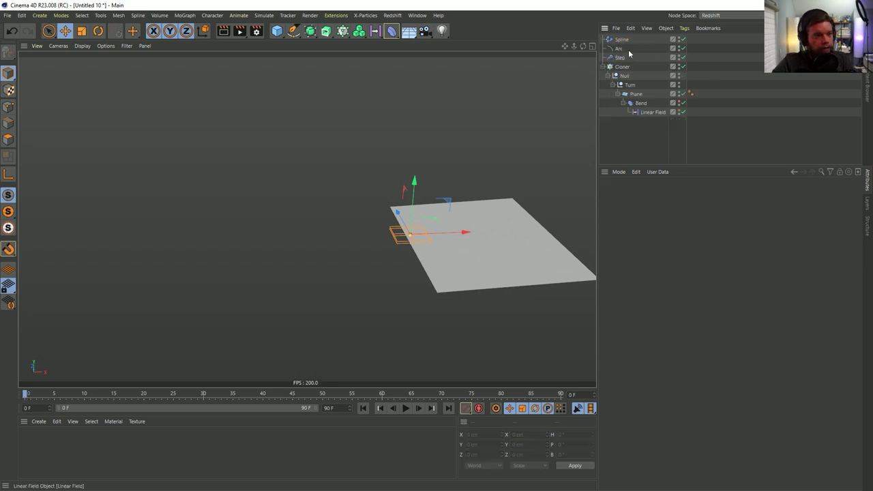
Review the Spline effector's falloff and the Step effector's effector and parameter settings
{"action": "left_click", "coordinate": [620, 57]}
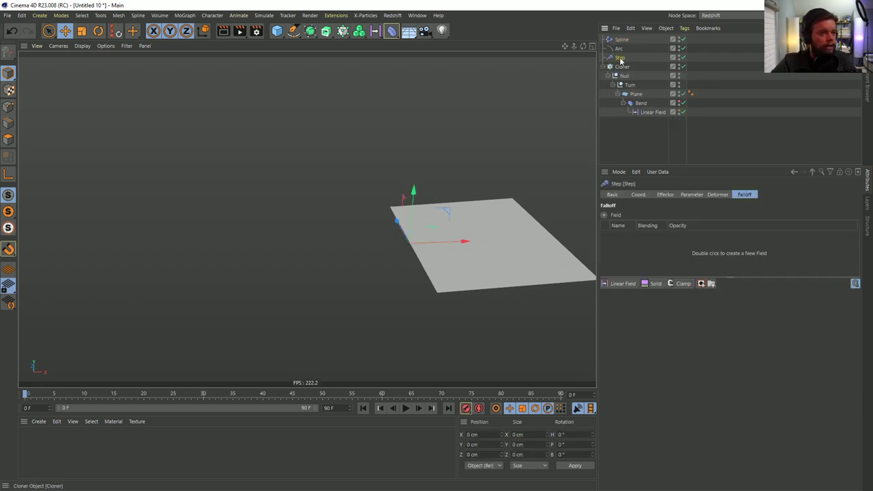
{"action": "left_click", "coordinate": [621, 40]}
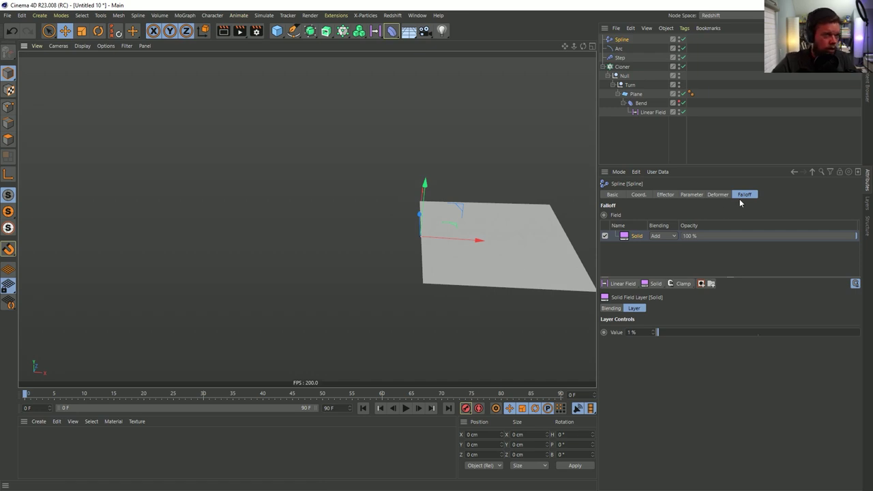
{"action": "left_click", "coordinate": [618, 58]}
{"action": "left_click", "coordinate": [665, 195]}
{"action": "left_click", "coordinate": [691, 195]}
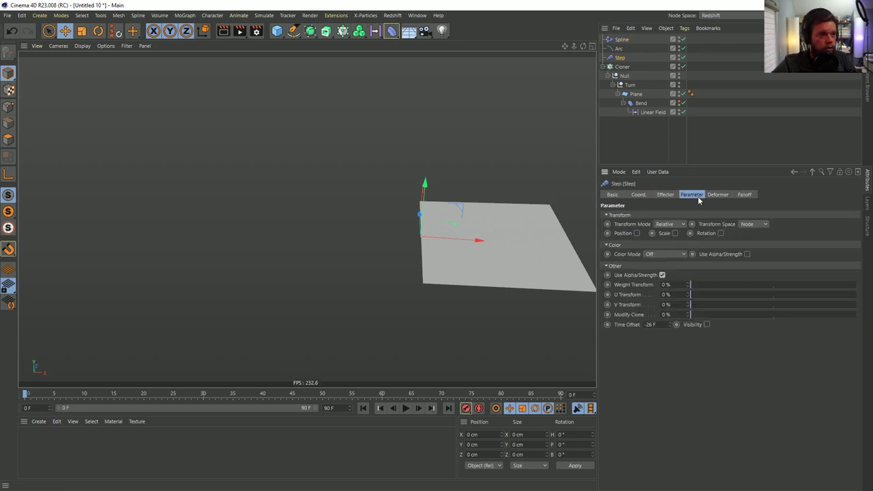
{"action": "left_click", "coordinate": [621, 40]}
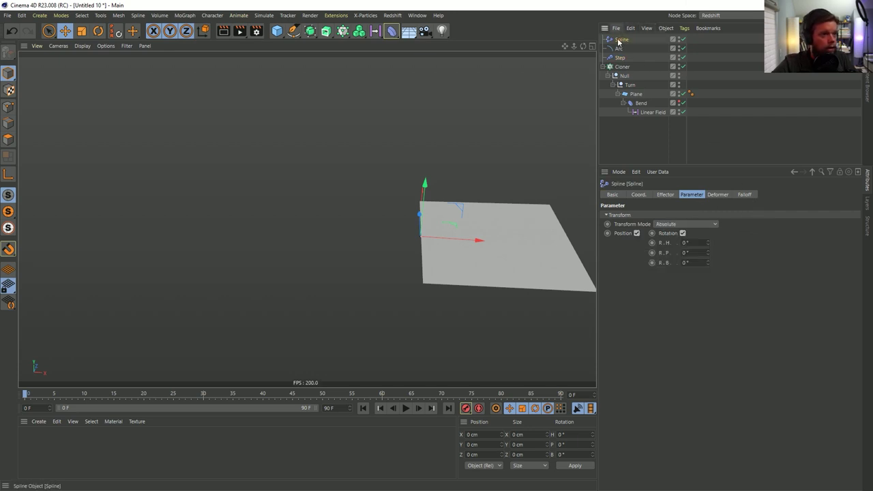
Add a Step field layer to the Spline effector's falloff and set its blending to Add
{"action": "left_click", "coordinate": [745, 195]}
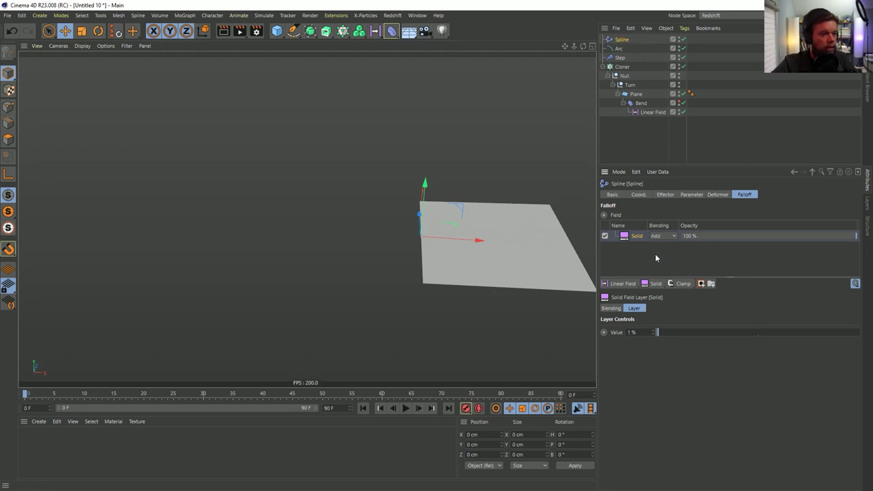
{"action": "left_click", "coordinate": [656, 284]}
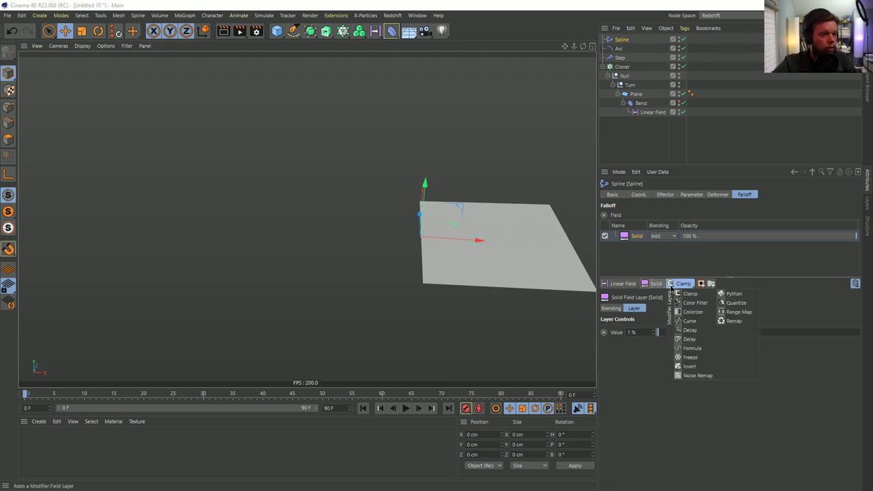
{"action": "left_click", "coordinate": [659, 287]}
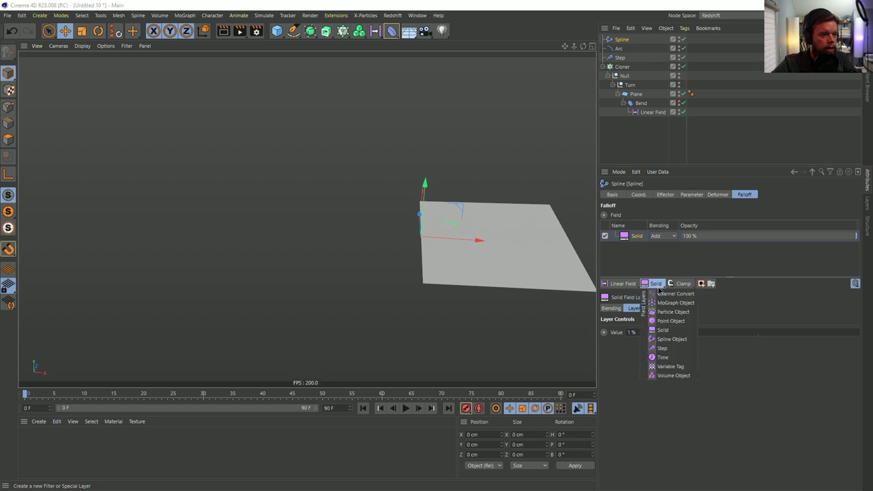
{"action": "left_click", "coordinate": [678, 347]}
{"action": "left_click", "coordinate": [643, 308]}
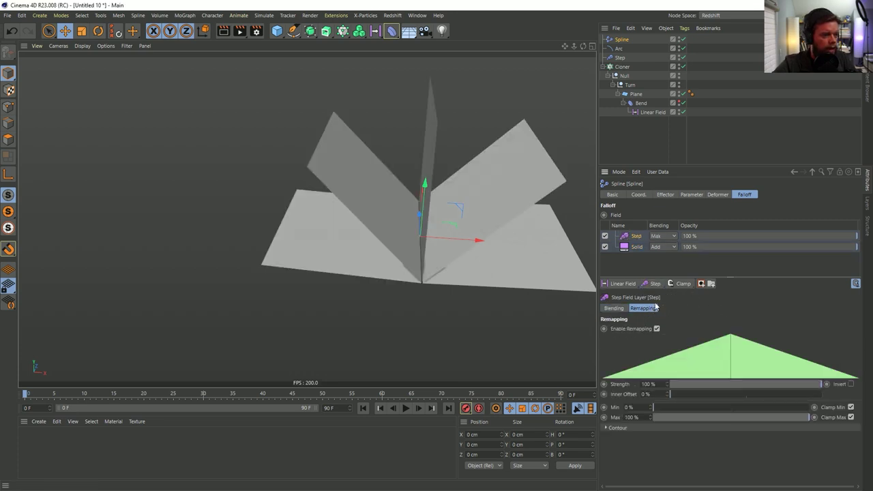
{"action": "left_click", "coordinate": [622, 309]}
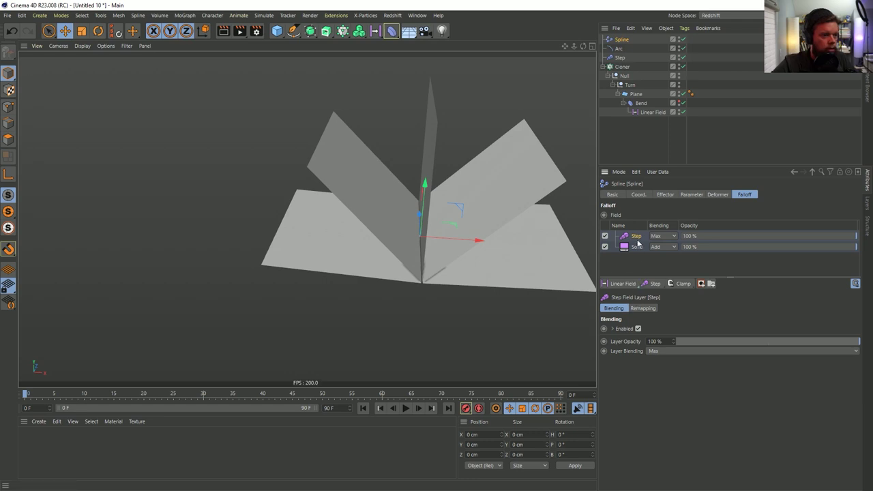
{"action": "left_click", "coordinate": [659, 237]}
{"action": "left_click", "coordinate": [659, 318]}
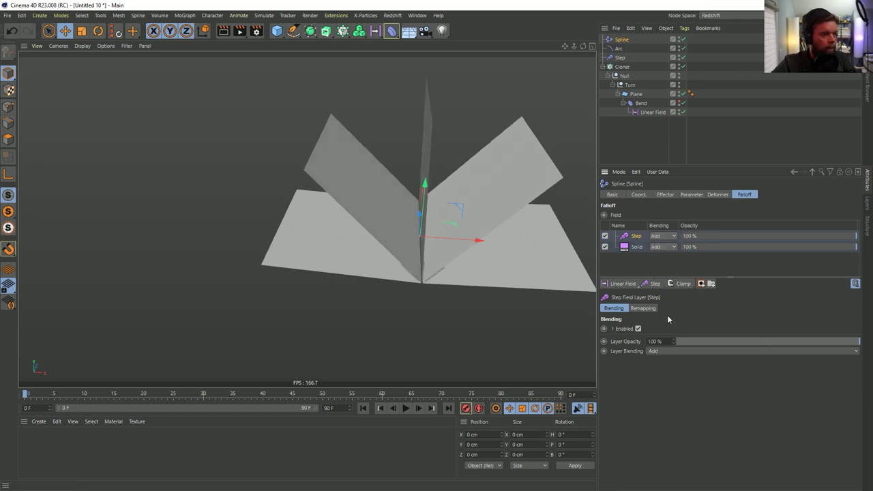
Try adjusting the inner offset in the Step field layer's remapping
{"action": "left_click", "coordinate": [644, 308]}
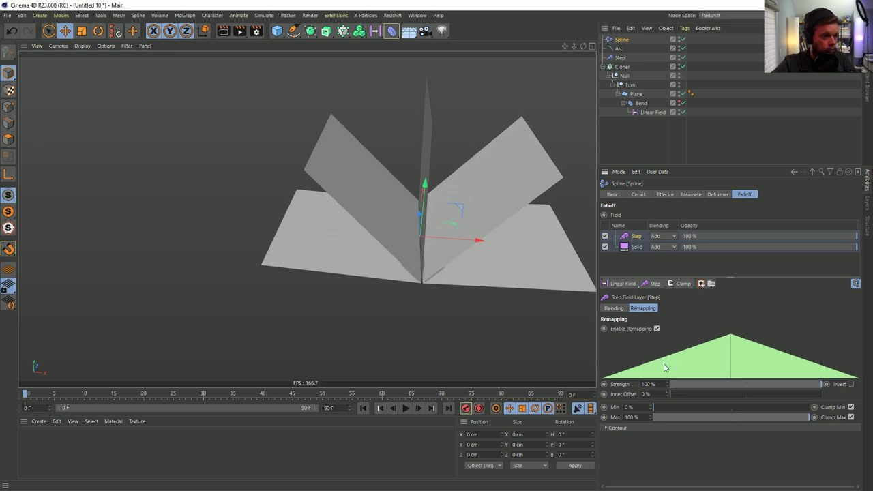
{"action": "left_click", "coordinate": [655, 284]}
{"action": "left_click_drag", "start_coordinate": [670, 395], "coordinate": [638, 407]}
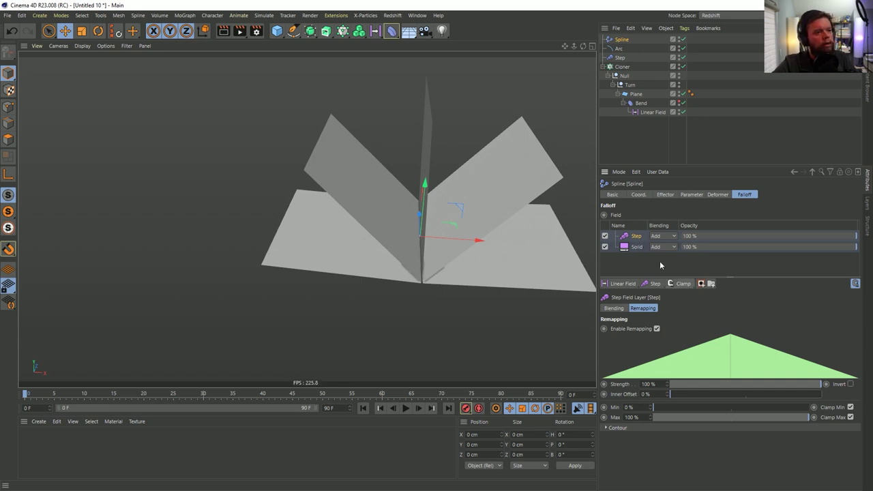
Set the Solid layer's value to 0 % in the Spline effector's falloff
{"action": "left_click", "coordinate": [636, 247]}
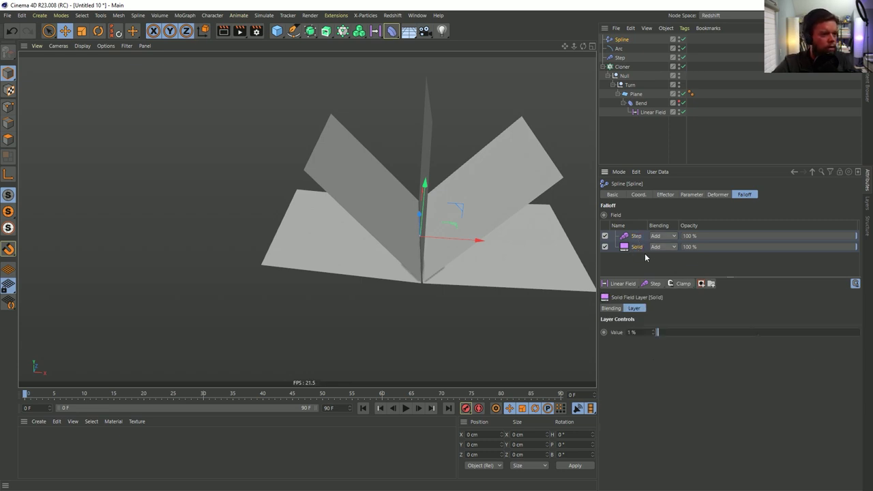
{"action": "left_click_drag", "start_coordinate": [662, 332], "coordinate": [635, 334]}
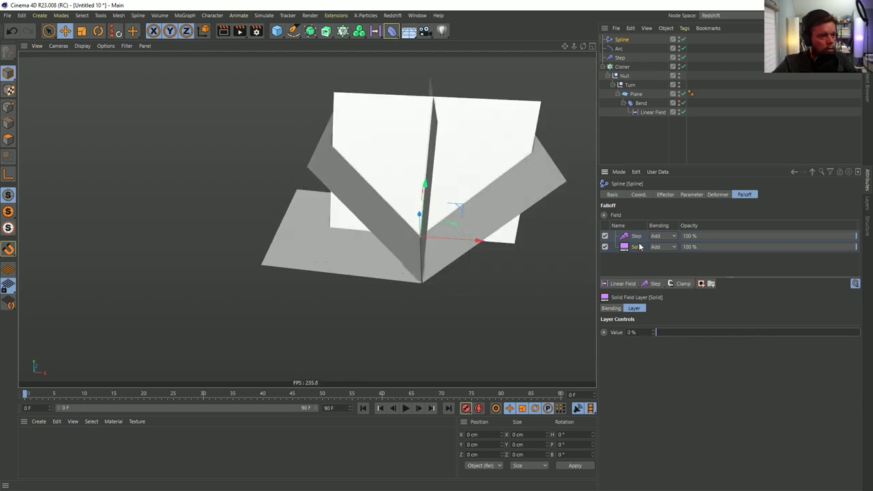
Duplicate the Solid layer in the Spline effector's falloff and set the lower copy's blending to Normal
{"action": "key", "text": "ctrl+z"}
{"action": "key", "text": "ctrl+y"}
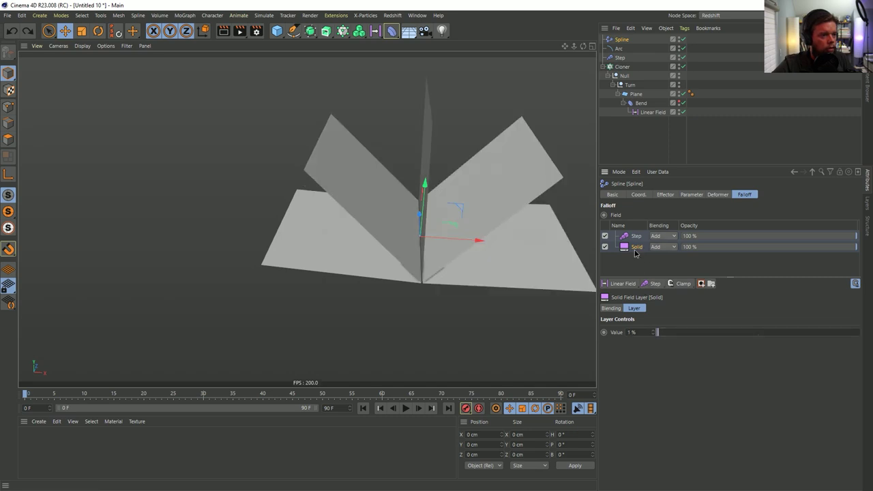
{"action": "left_click_drag", "start_coordinate": [642, 242], "coordinate": [650, 253], "text": "ctrl"}
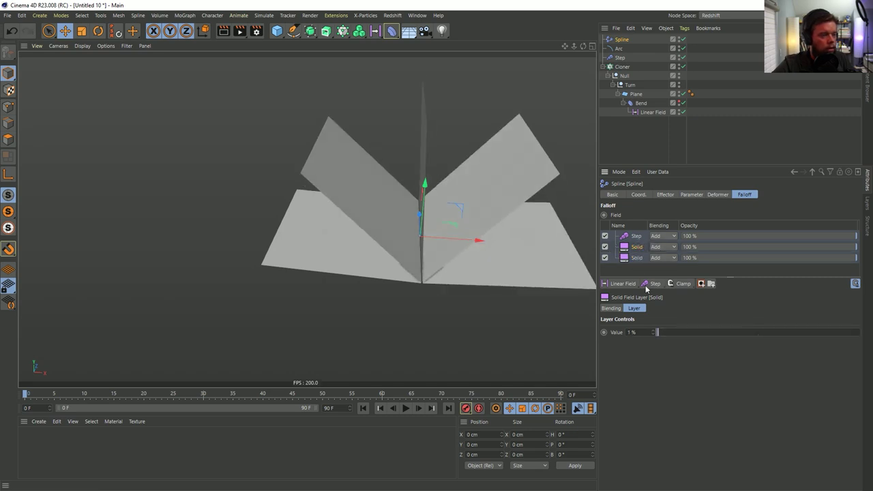
{"action": "left_click", "coordinate": [665, 258]}
{"action": "left_click", "coordinate": [666, 272]}
Set the upper Solid layer's value to -100 % in the Spline effector's falloff
{"action": "left_click", "coordinate": [648, 332]}
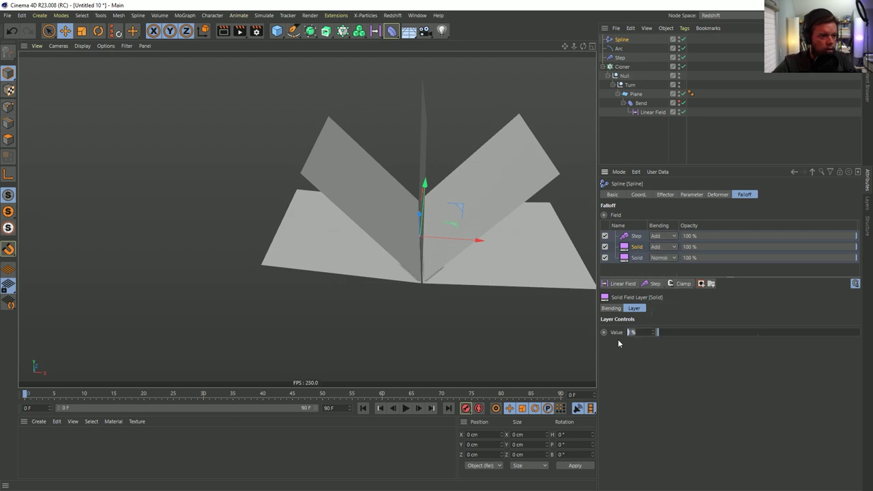
{"action": "type", "text": "-100"}
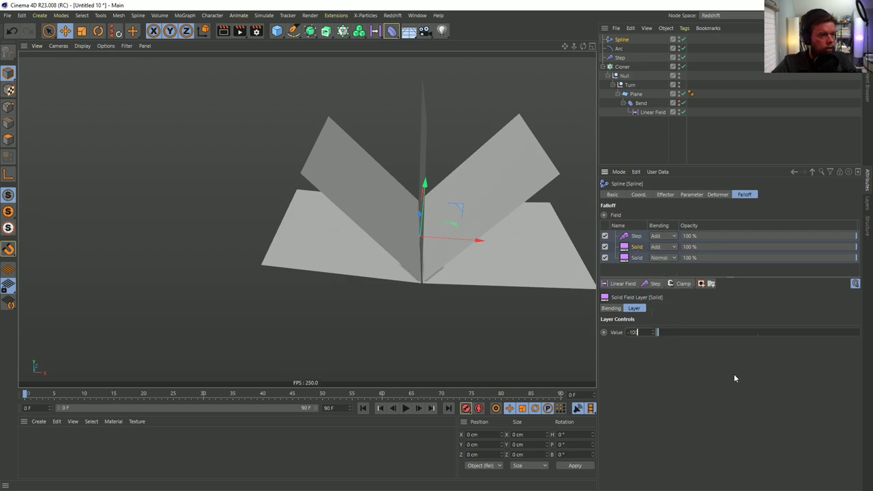
{"action": "key", "text": "Return"}
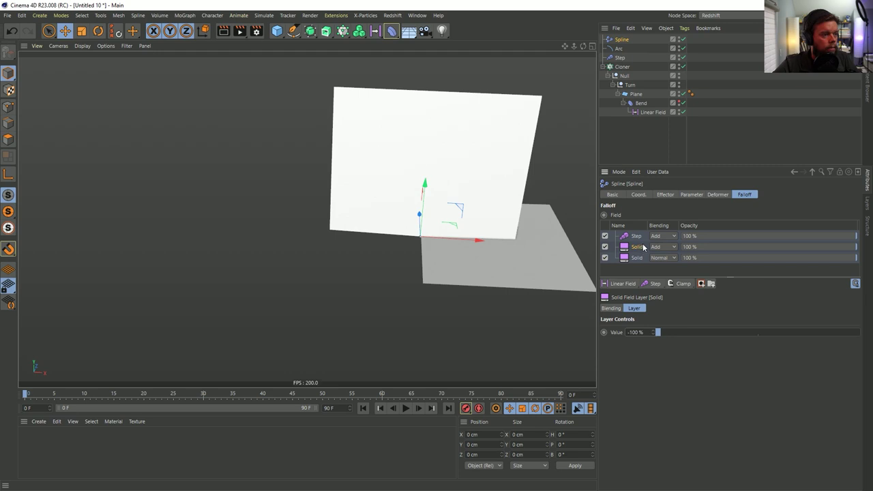
{"action": "left_click_drag", "start_coordinate": [442, 225], "coordinate": [437, 259], "text": "alt"}
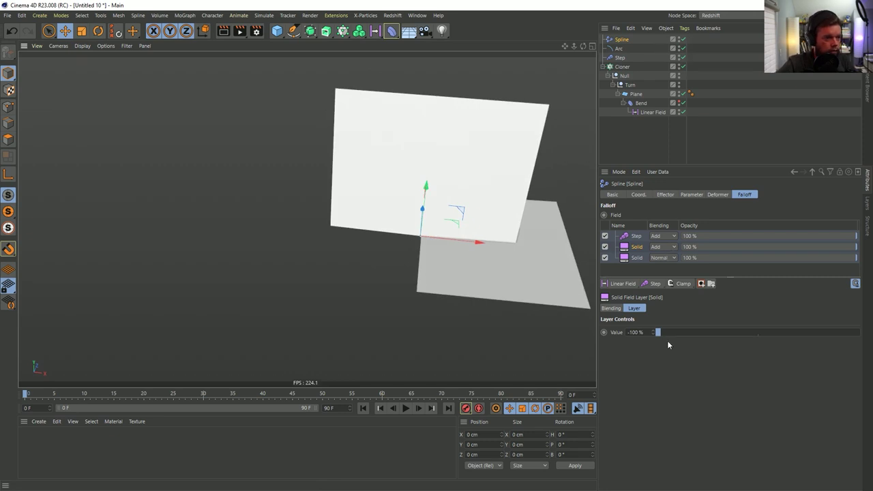
Test the page turn by varying the upper Solid layer's value, trying 21 % and -13 %
{"action": "left_click_drag", "start_coordinate": [656, 334], "coordinate": [530, 333]}
{"action": "left_click_drag", "start_coordinate": [653, 332], "coordinate": [698, 332]}
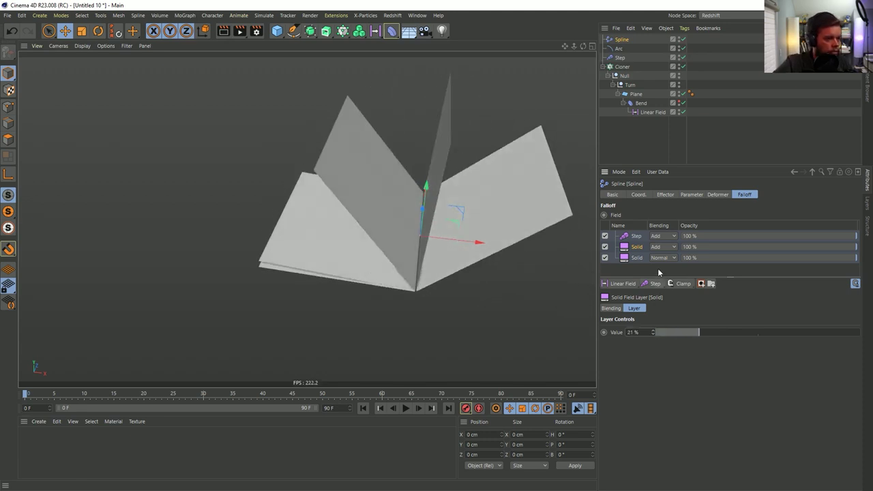
{"action": "left_click", "coordinate": [637, 236]}
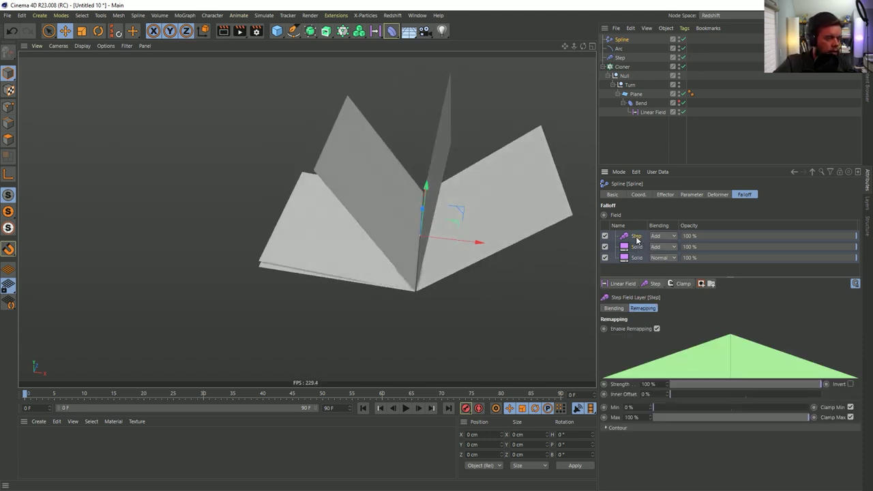
{"action": "left_click", "coordinate": [635, 247]}
{"action": "mouse_move", "coordinate": [682, 332]}
{"action": "left_mouse_down"}
{"action": "mouse_move", "coordinate": [634, 332]}
{"action": "mouse_move", "coordinate": [671, 332]}
{"action": "left_mouse_up"}
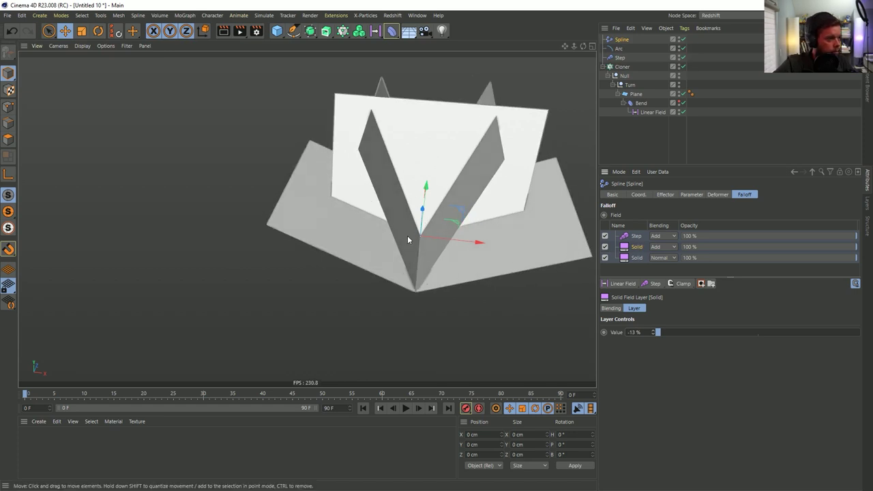
Try a remapping maximum of 200 % on the Step field layer and test it with the upper Solid layer at -96 %
{"action": "left_click", "coordinate": [629, 236]}
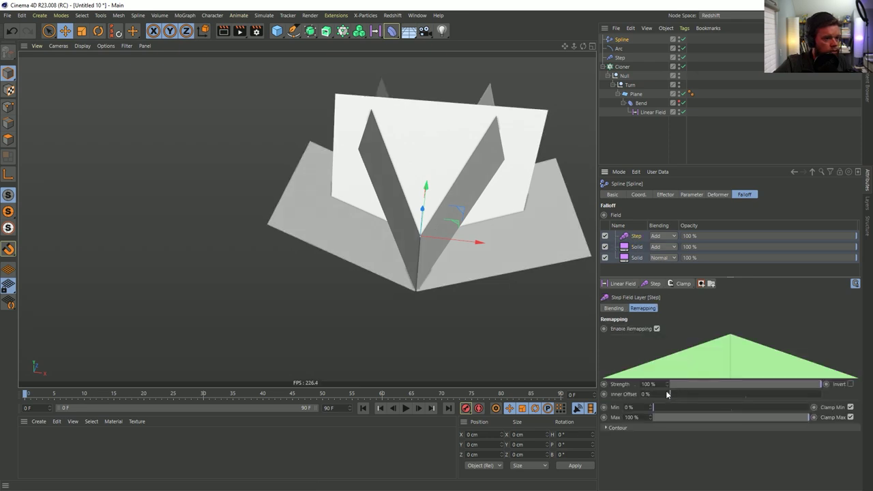
{"action": "type", "text": "200"}
{"action": "key", "text": "Return"}
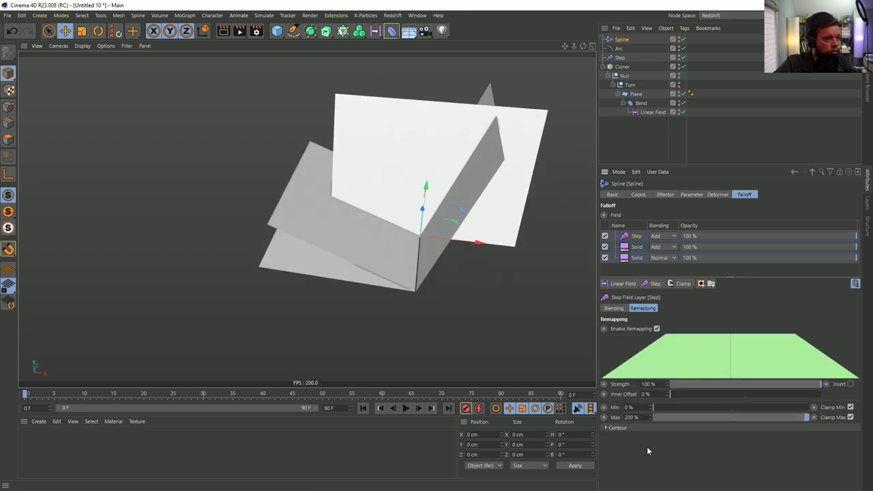
{"action": "left_click", "coordinate": [632, 247]}
{"action": "mouse_move", "coordinate": [657, 332]}
{"action": "left_mouse_down"}
{"action": "mouse_move", "coordinate": [750, 334]}
{"action": "mouse_move", "coordinate": [650, 339]}
{"action": "mouse_move", "coordinate": [655, 332]}
{"action": "left_mouse_up"}
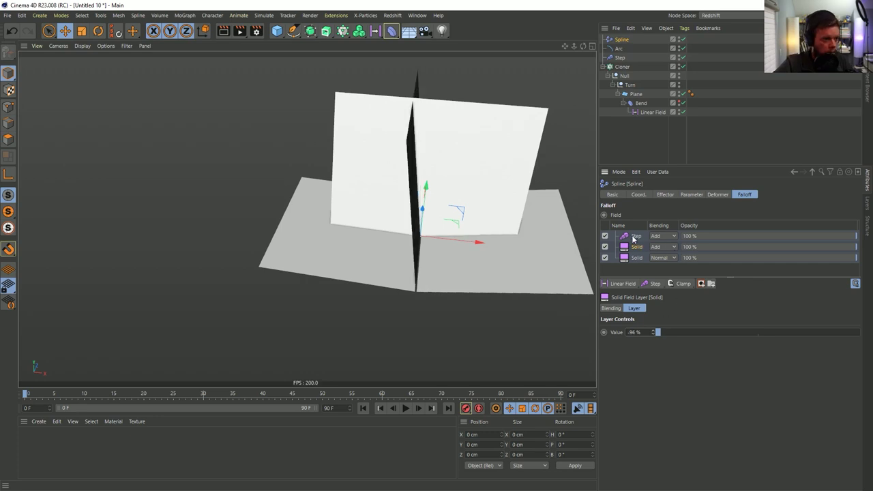
Undo the Step field layer's maximum change and vary the upper Solid layer's value again around -3 %
{"action": "left_click", "coordinate": [633, 238]}
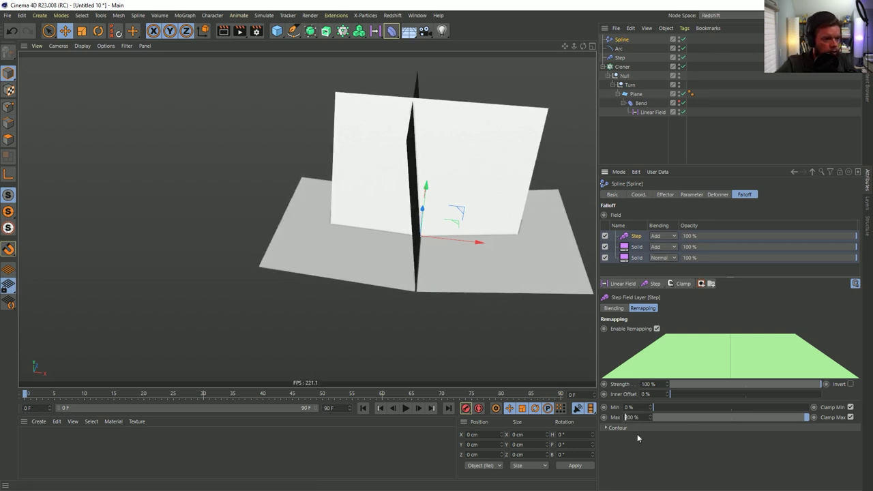
{"action": "key", "text": "ctrl+z"}
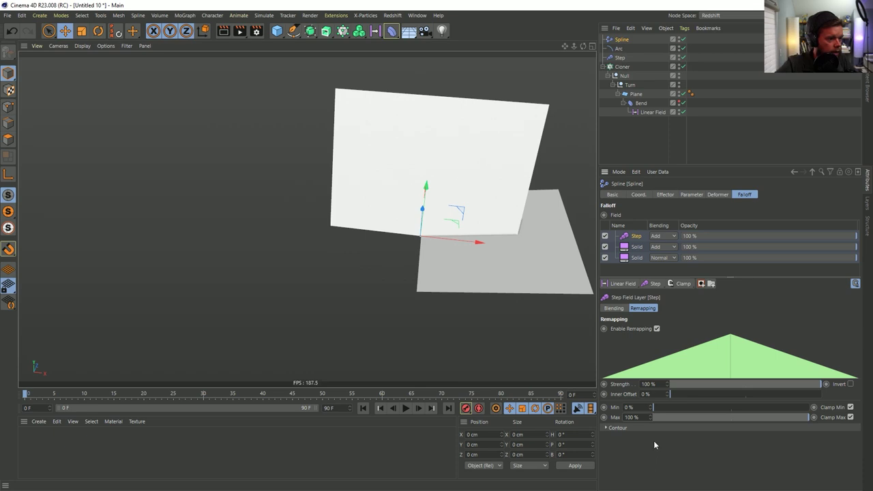
{"action": "left_click", "coordinate": [637, 247]}
{"action": "left_click_drag", "start_coordinate": [655, 333], "coordinate": [653, 333]}
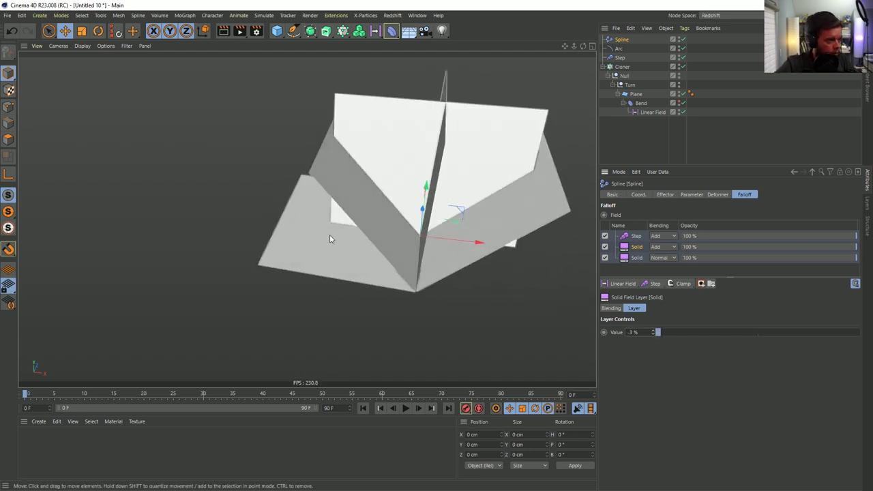
{"action": "mouse_move", "coordinate": [654, 332]}
{"action": "left_mouse_down"}
{"action": "mouse_move", "coordinate": [859, 332]}
{"action": "mouse_move", "coordinate": [655, 332]}
{"action": "mouse_move", "coordinate": [663, 332]}
{"action": "left_mouse_up"}
Delete the lower Solid layer from the Spline effector's falloff and set the remaining Solid layer's blending to Normal
{"action": "left_click", "coordinate": [641, 258]}
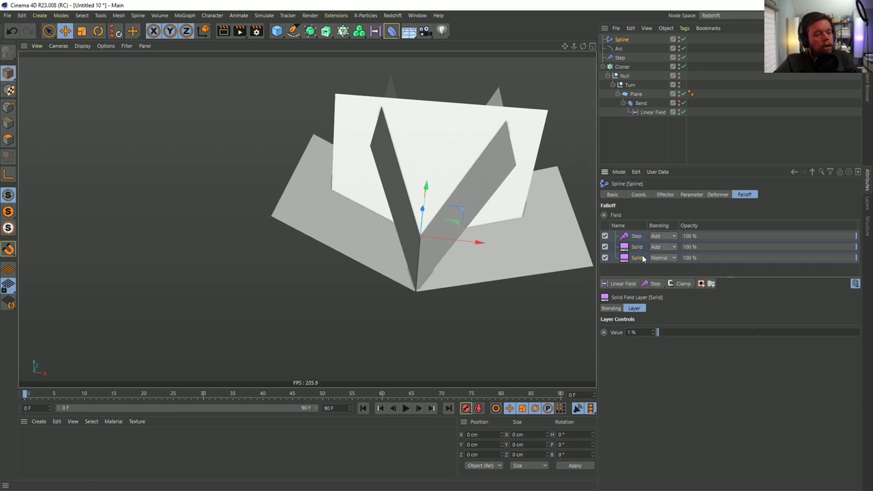
{"action": "key", "text": "Delete"}
{"action": "left_click", "coordinate": [662, 246]}
{"action": "left_click", "coordinate": [659, 264]}
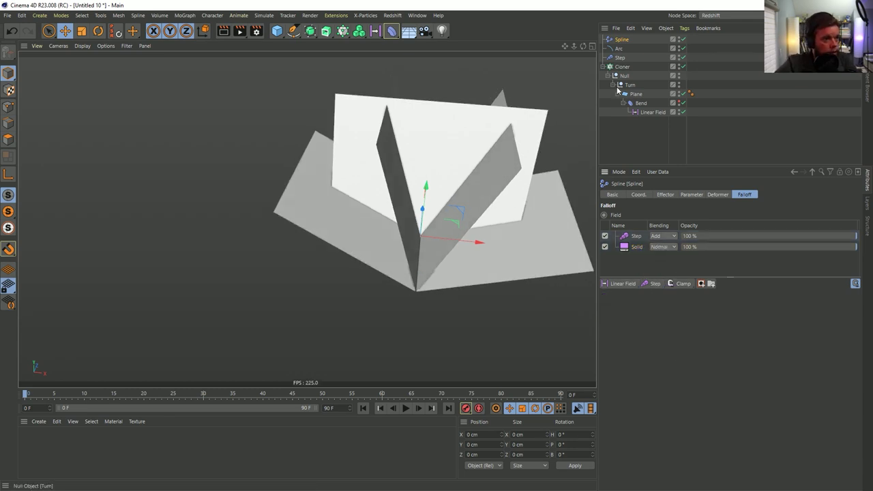
Set the Spline effector's transform mode to Relative to Spline and the Turn null's rotation to 0° on all axes
{"action": "left_click", "coordinate": [691, 194]}
{"action": "left_click", "coordinate": [684, 224]}
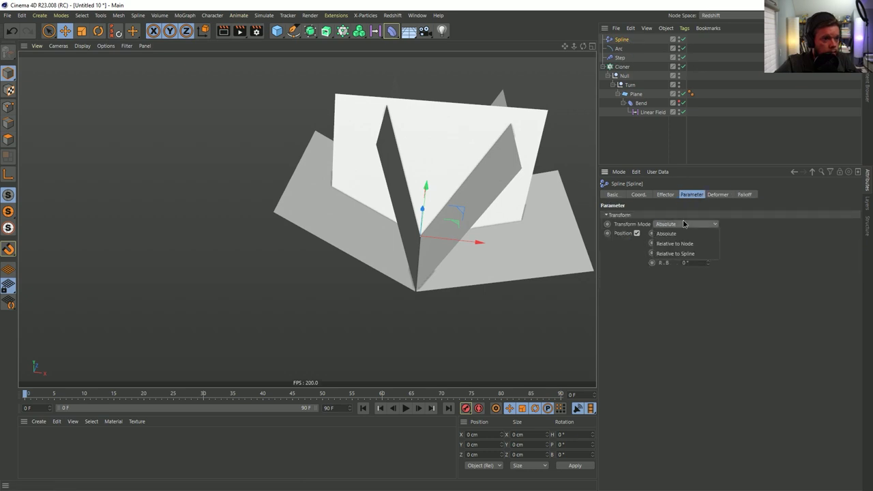
{"action": "left_click", "coordinate": [702, 253]}
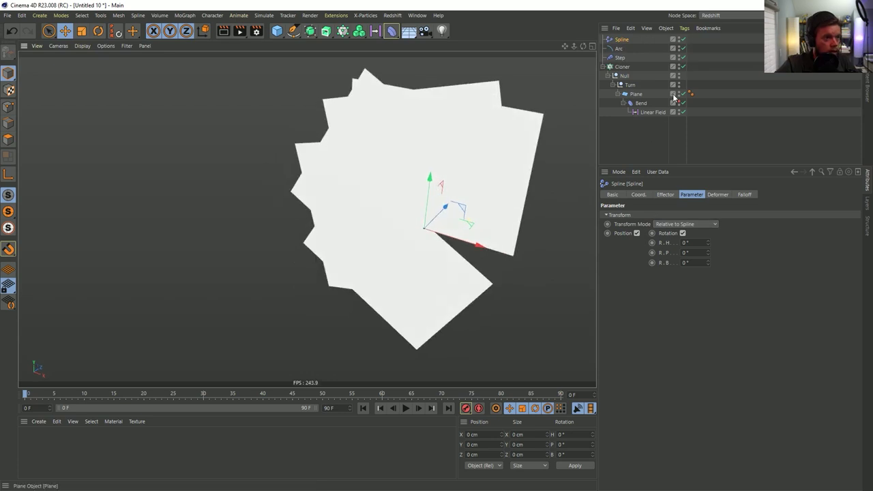
{"action": "left_click", "coordinate": [629, 85]}
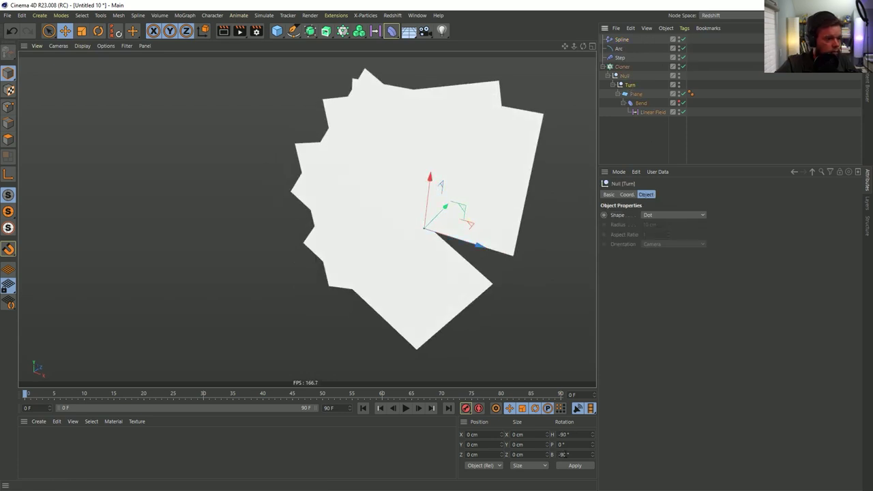
{"action": "left_click", "coordinate": [575, 465]}
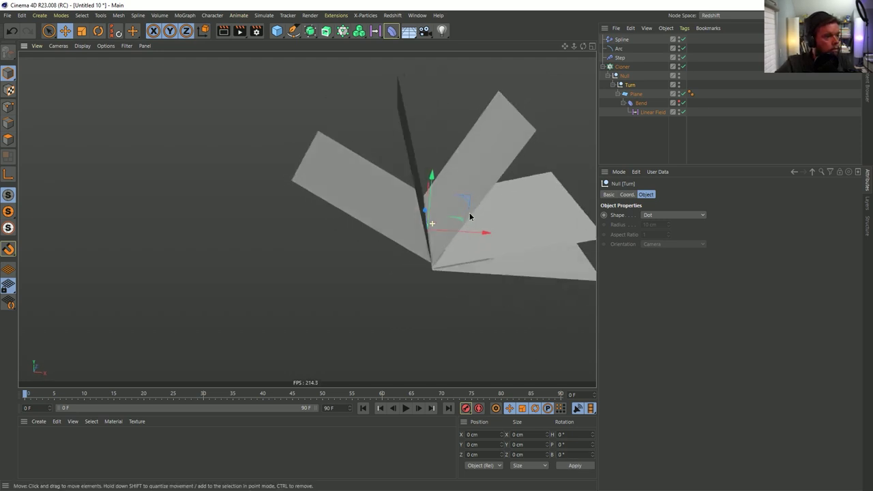
Test the full page turn by sweeping the Solid layer's value from -127 % to 93 % and back to 0 %
{"action": "left_click", "coordinate": [622, 39]}
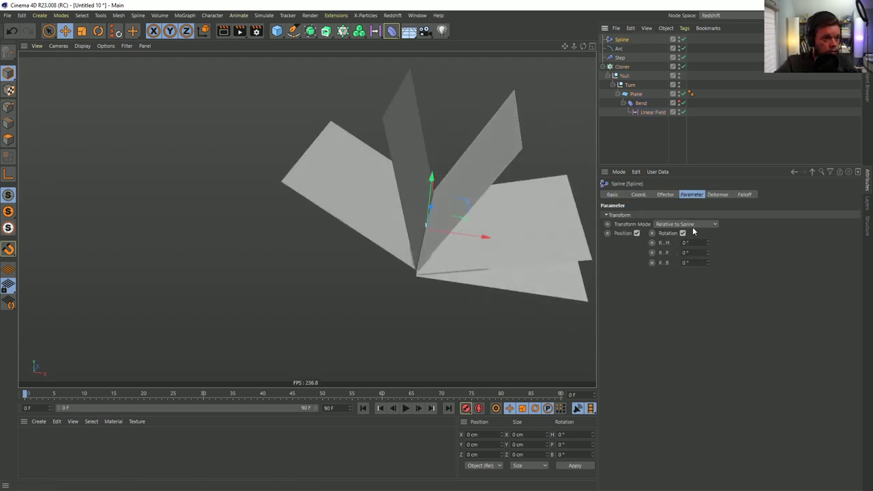
{"action": "left_click", "coordinate": [744, 194]}
{"action": "left_click", "coordinate": [636, 236]}
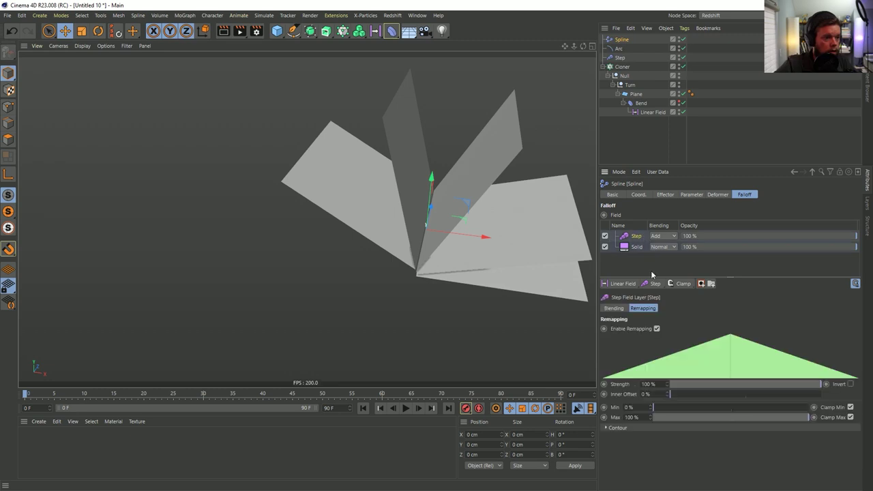
{"action": "left_click", "coordinate": [632, 247]}
{"action": "left_click_drag", "start_coordinate": [659, 332], "coordinate": [631, 332]}
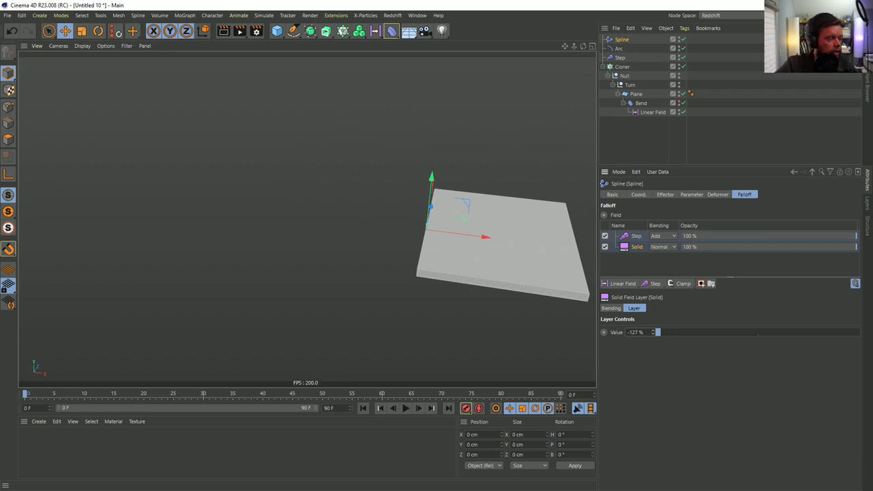
{"action": "left_click_drag", "start_coordinate": [523, 282], "coordinate": [410, 252], "text": "alt"}
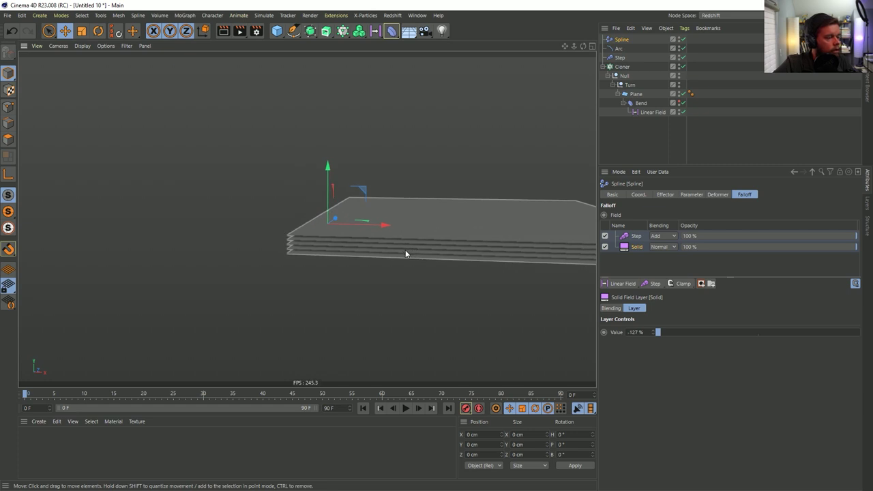
{"action": "mouse_move", "coordinate": [328, 240]}
{"action": "left_mouse_down", "text": "alt"}
{"action": "mouse_move", "coordinate": [361, 230]}
{"action": "mouse_move", "coordinate": [335, 250]}
{"action": "left_mouse_up", "text": "alt"}
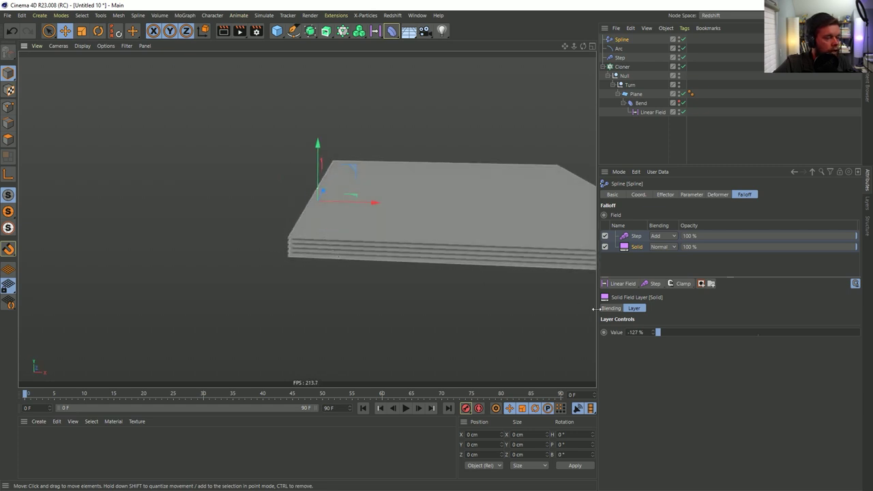
{"action": "left_click_drag", "start_coordinate": [657, 332], "coordinate": [846, 332]}
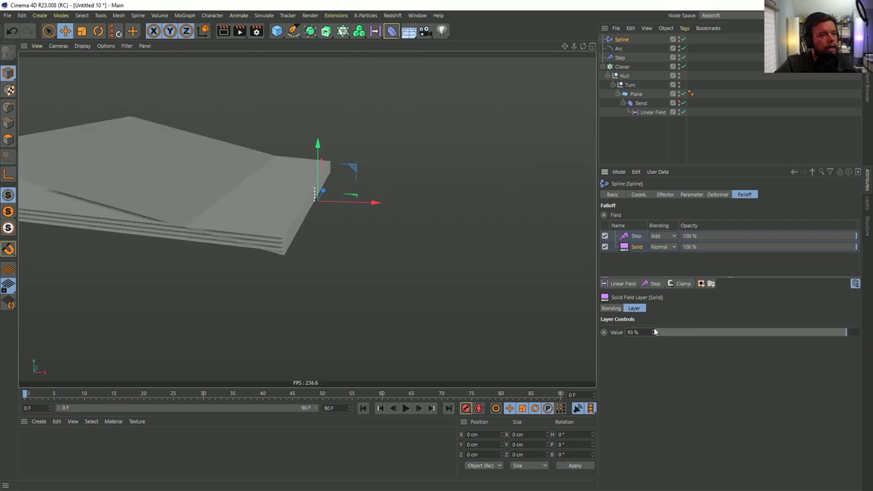
{"action": "left_click_drag", "start_coordinate": [674, 336], "coordinate": [617, 345]}
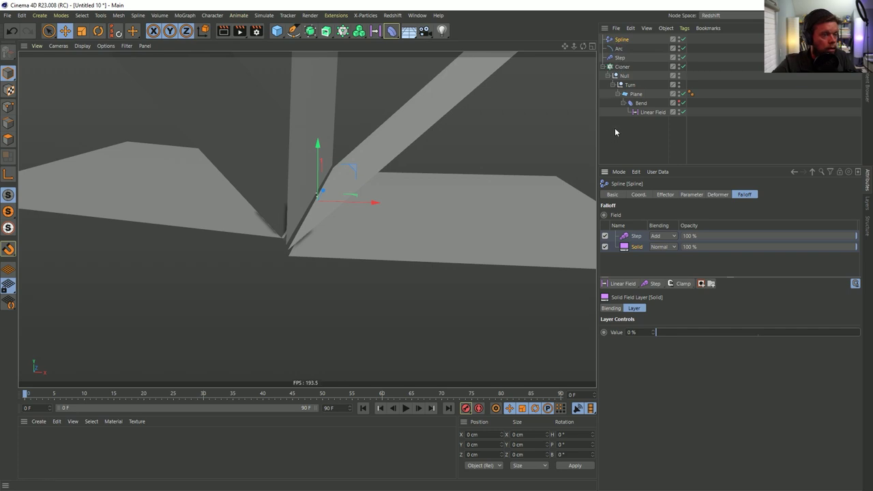
Set the Cloner's Y position per step to 0 cm
{"action": "left_click", "coordinate": [622, 67]}
{"action": "double_click", "coordinate": [631, 328]}
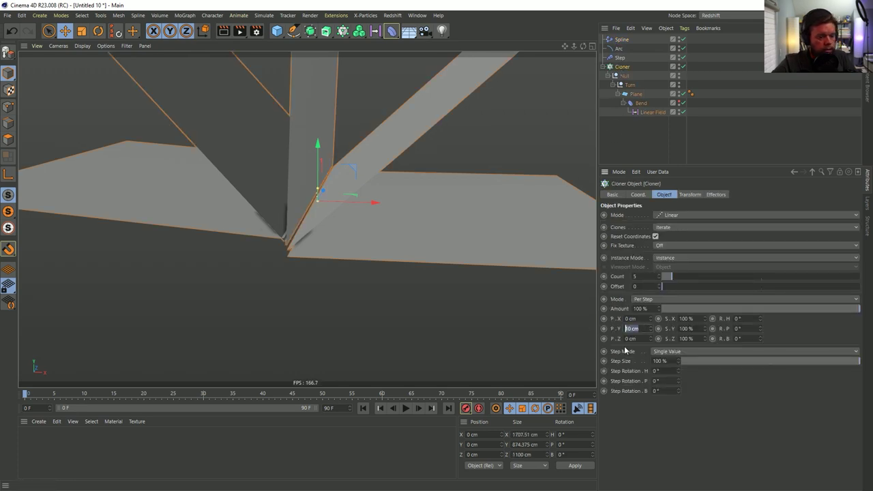
{"action": "type", "text": "0"}
{"action": "key", "text": "Return"}
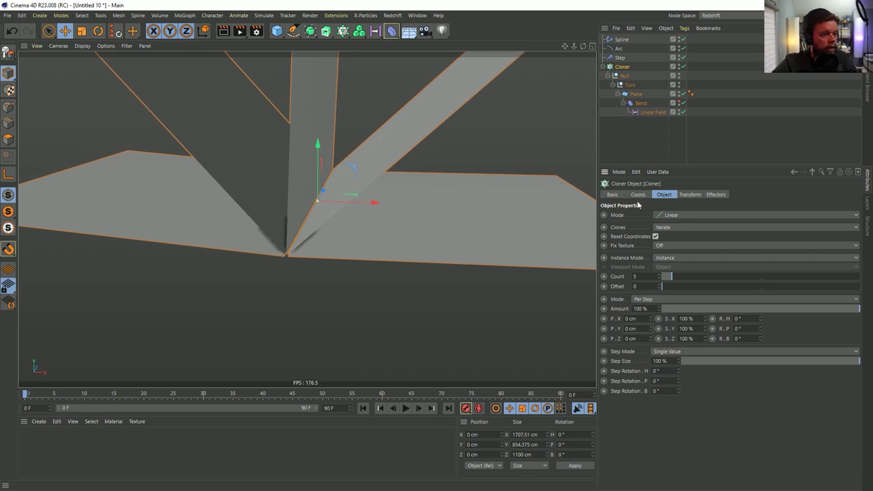
Sweep the Spline effector's Solid layer value, leave it at 52 %, and open the Step field layer's remapping settings
{"action": "left_click_drag", "start_coordinate": [371, 200], "coordinate": [326, 201], "text": "alt"}
{"action": "left_click", "coordinate": [621, 39]}
{"action": "mouse_move", "coordinate": [658, 334]}
{"action": "left_mouse_down"}
{"action": "mouse_move", "coordinate": [852, 332]}
{"action": "mouse_move", "coordinate": [616, 339]}
{"action": "mouse_move", "coordinate": [856, 333]}
{"action": "mouse_move", "coordinate": [651, 333]}
{"action": "left_mouse_up"}
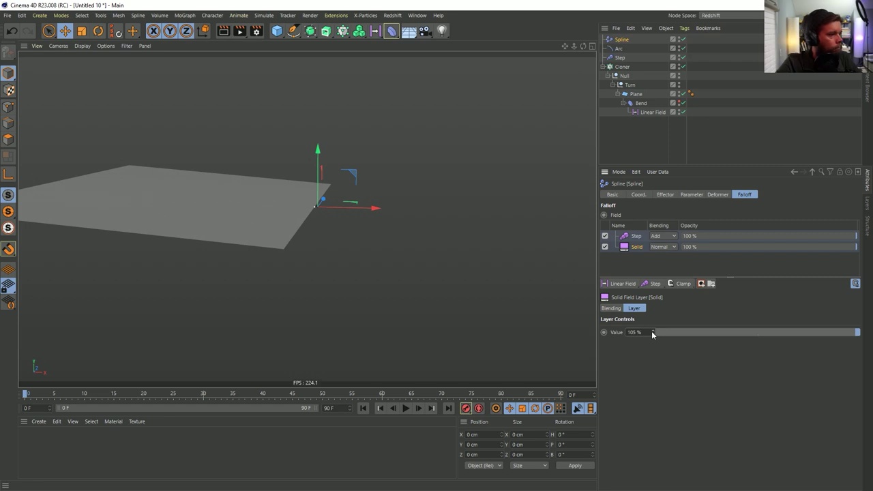
{"action": "left_click_drag", "start_coordinate": [670, 333], "coordinate": [703, 332]}
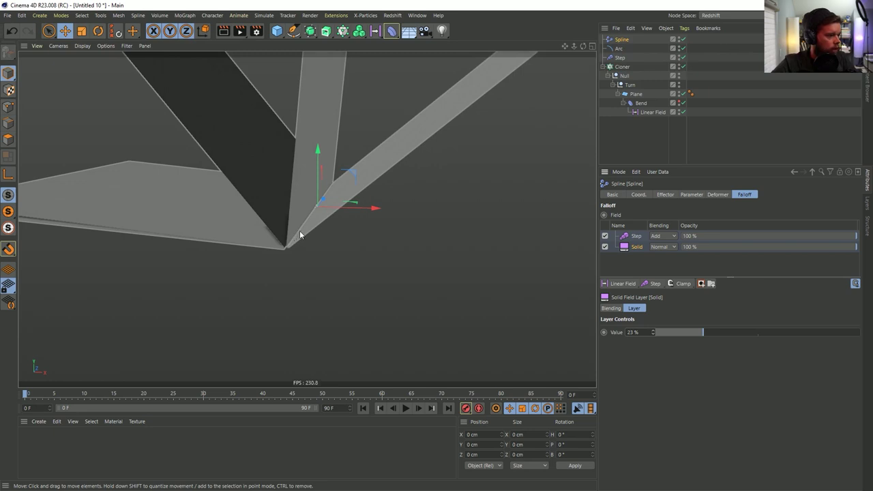
{"action": "left_click_drag", "start_coordinate": [684, 332], "coordinate": [760, 325]}
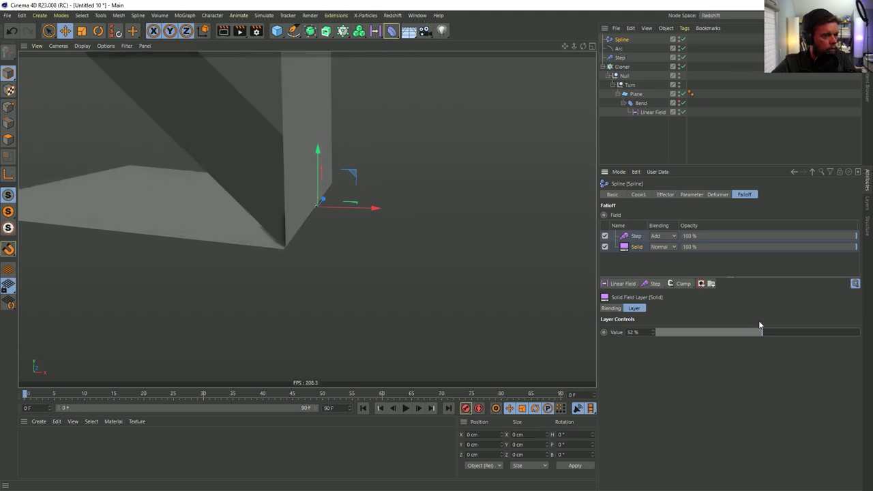
{"action": "left_click", "coordinate": [640, 239]}
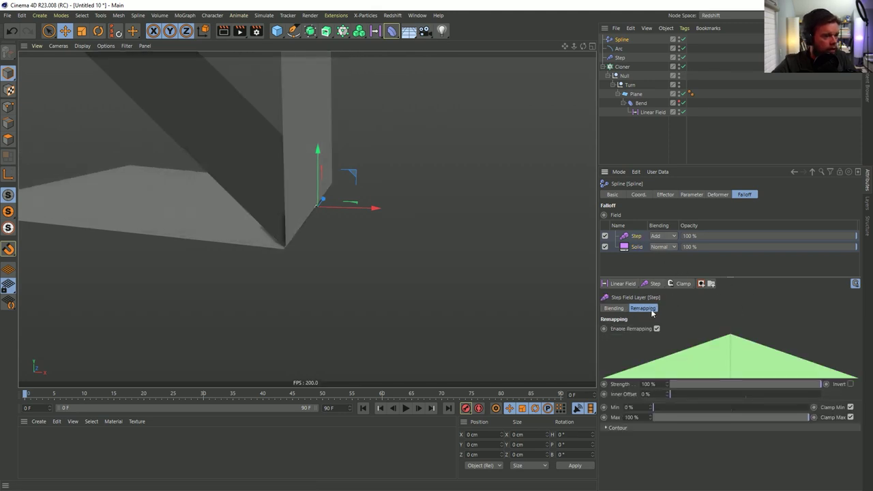
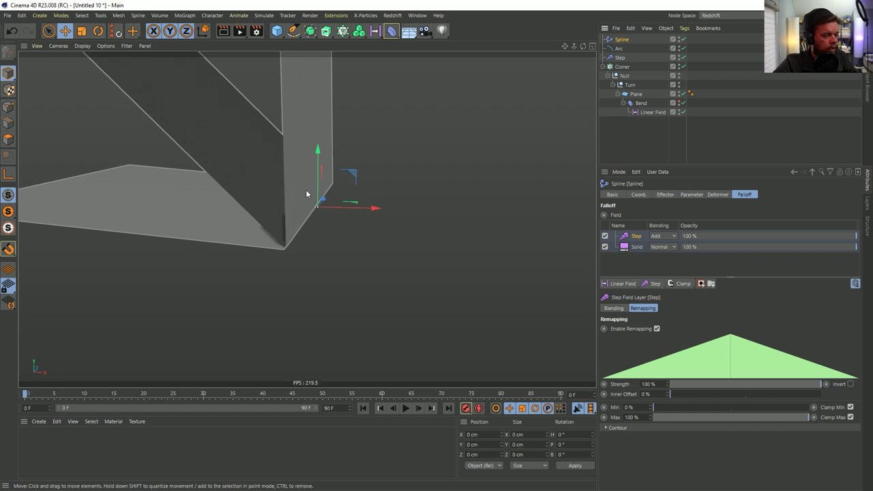
Test the page turn by sweeping the Spline effector's Solid layer value back and forth, including 2 %, 39 % and -34 %
{"action": "left_click", "coordinate": [636, 247]}
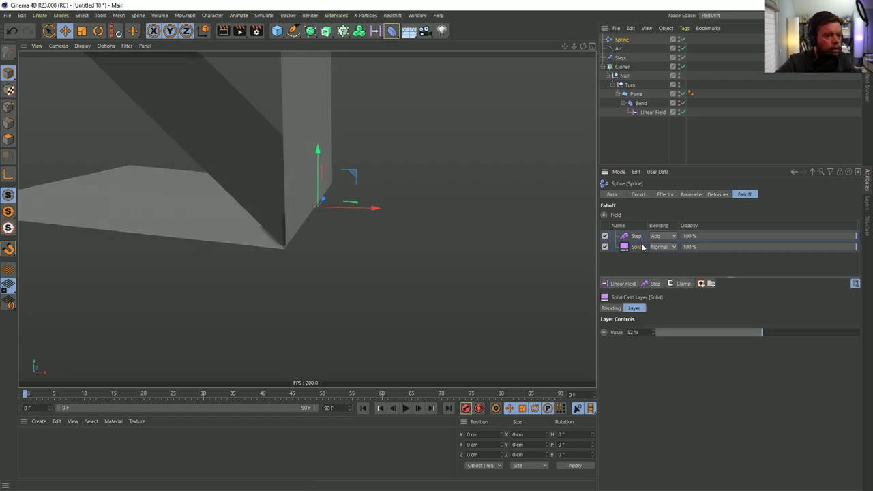
{"action": "left_click_drag", "start_coordinate": [760, 341], "coordinate": [656, 329]}
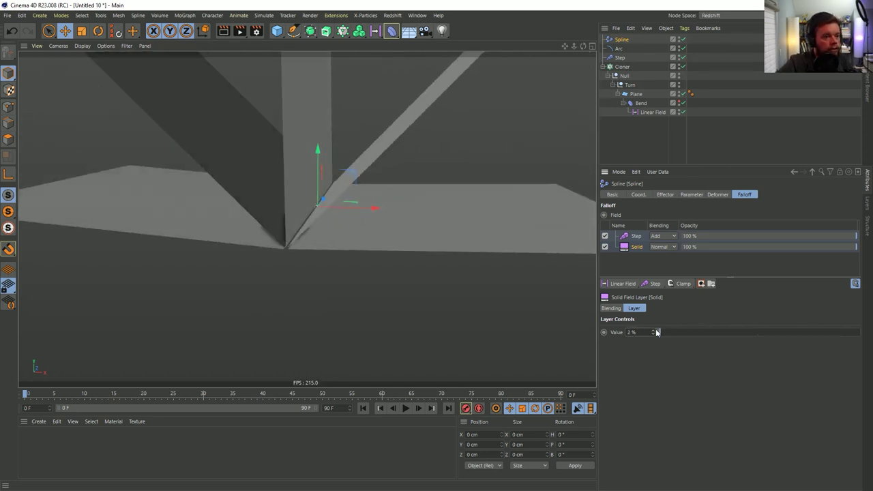
{"action": "scroll", "coordinate": [469, 234], "scroll_direction": "down", "scroll_amount": 6}
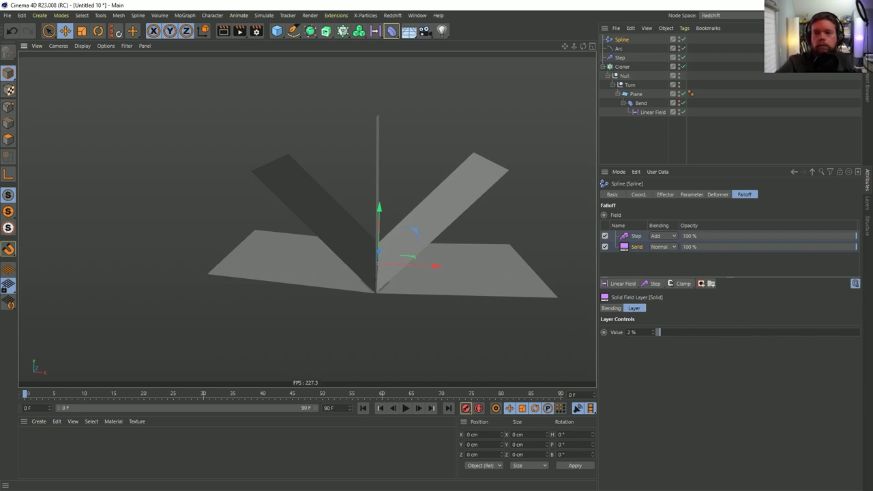
{"action": "mouse_move", "coordinate": [660, 332]}
{"action": "left_mouse_down"}
{"action": "mouse_move", "coordinate": [653, 332]}
{"action": "mouse_move", "coordinate": [859, 332]}
{"action": "mouse_move", "coordinate": [813, 332]}
{"action": "left_mouse_up"}
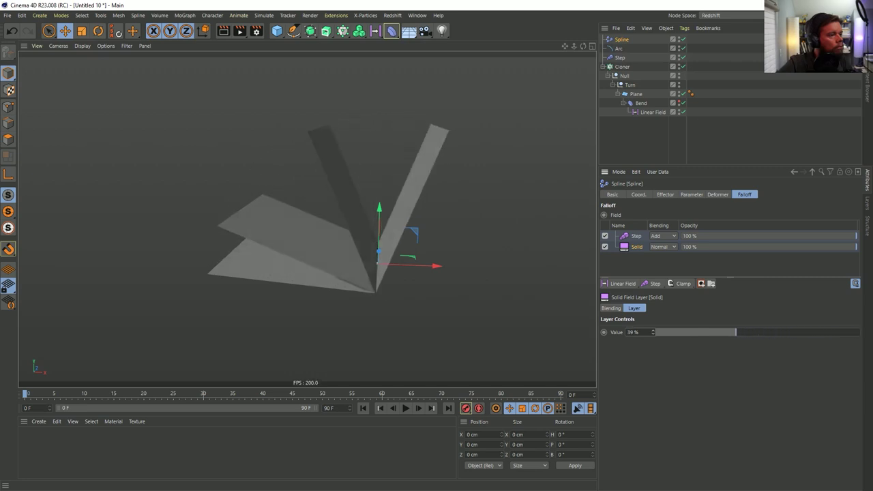
{"action": "left_click_drag", "start_coordinate": [721, 333], "coordinate": [657, 332]}
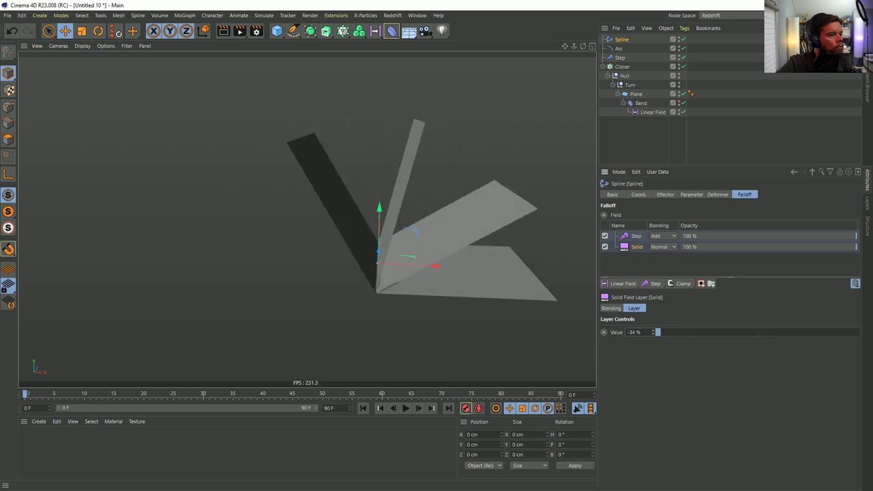
{"action": "left_click_drag", "start_coordinate": [657, 332], "coordinate": [771, 332]}
Add a second Step layer above the existing one in the Spline effector's falloff and set its blending to Add
{"action": "left_click", "coordinate": [640, 236]}
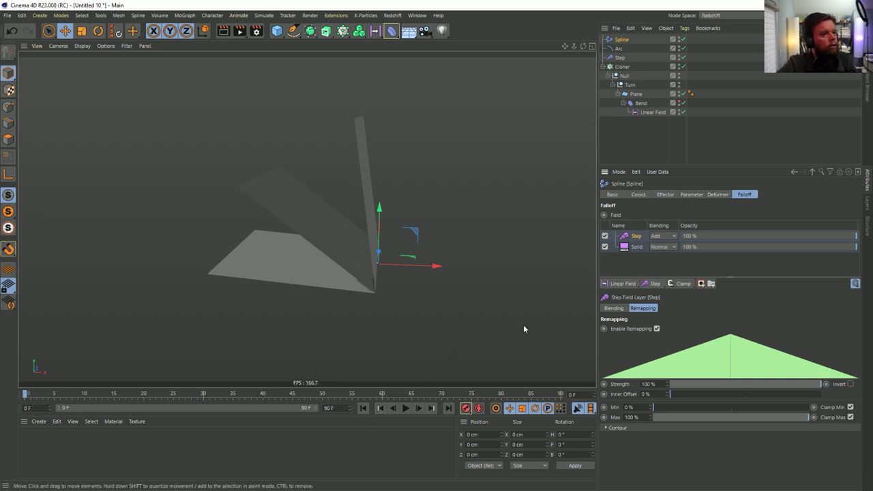
{"action": "left_click", "coordinate": [649, 285]}
{"action": "left_click", "coordinate": [663, 236]}
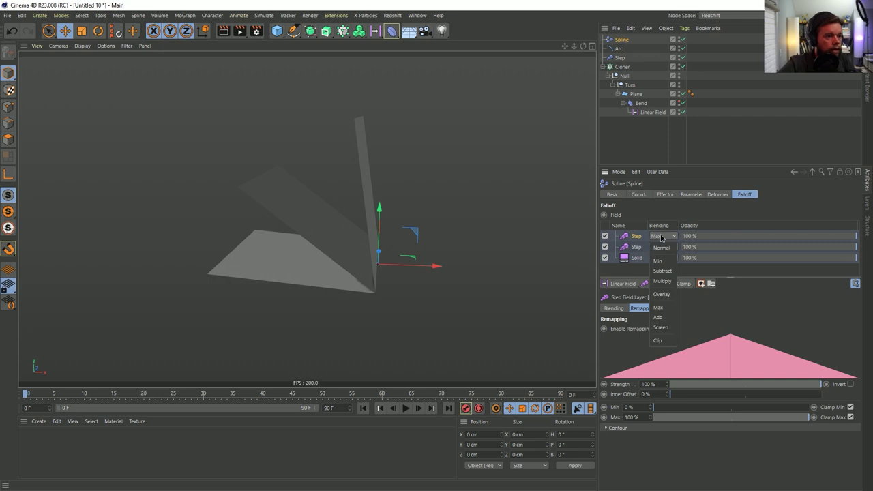
{"action": "left_click", "coordinate": [667, 318]}
{"action": "key", "text": "ctrl+z"}
{"action": "key", "text": "ctrl+z"}
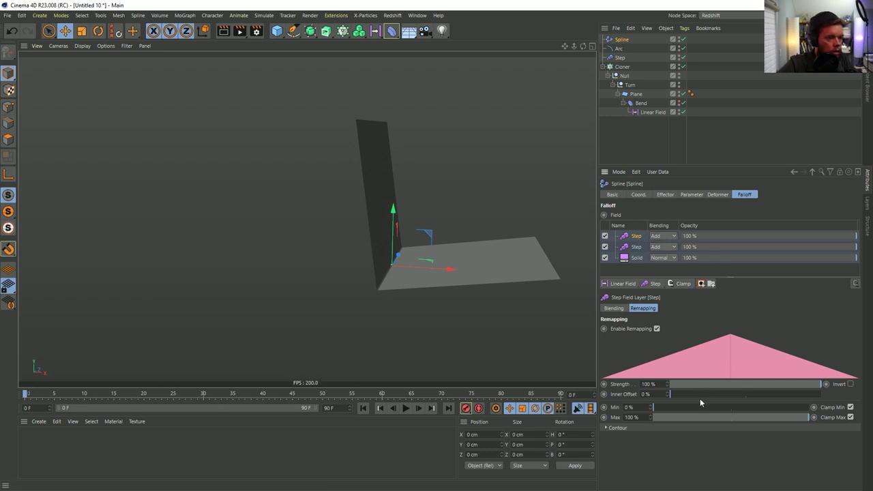
Set the top Step layer's remapping strength to 2 %, temporarily disabling the lower Step layer to isolate the effect
{"action": "left_click_drag", "start_coordinate": [730, 393], "coordinate": [642, 390]}
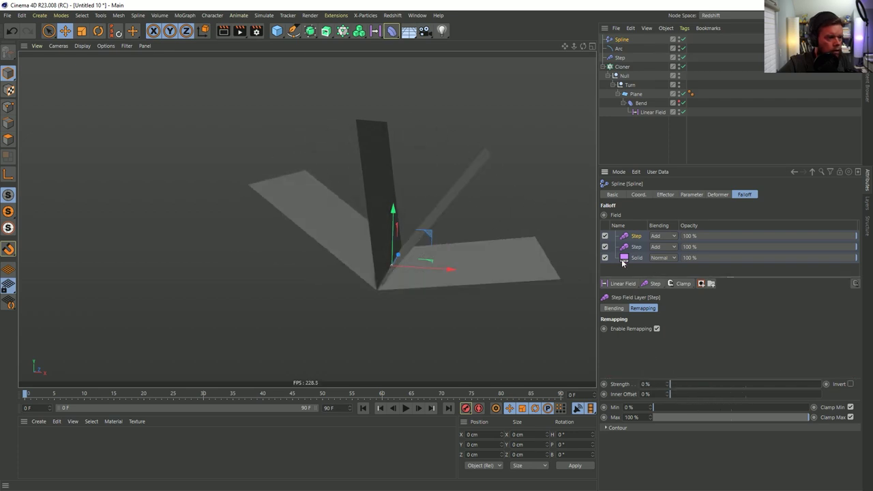
{"action": "left_click", "coordinate": [605, 247]}
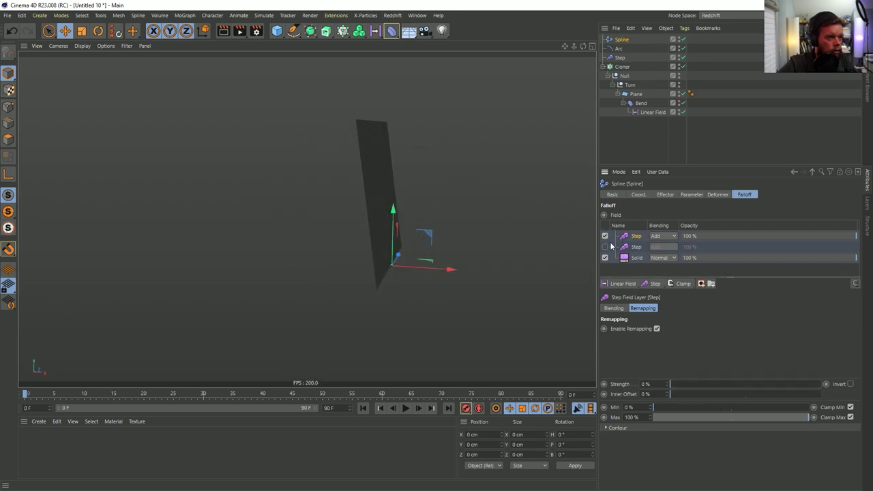
{"action": "left_click_drag", "start_coordinate": [675, 386], "coordinate": [673, 386]}
{"action": "left_click_drag", "start_coordinate": [496, 275], "coordinate": [401, 200], "text": "alt"}
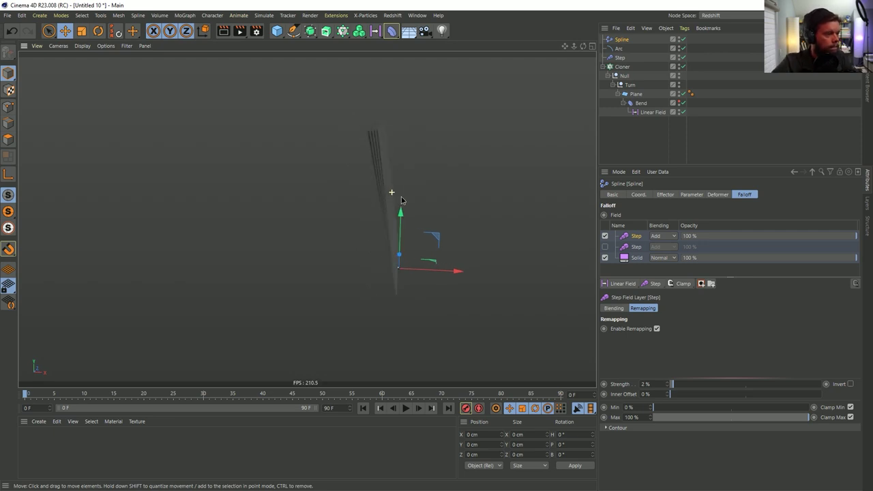
{"action": "left_click", "coordinate": [604, 247]}
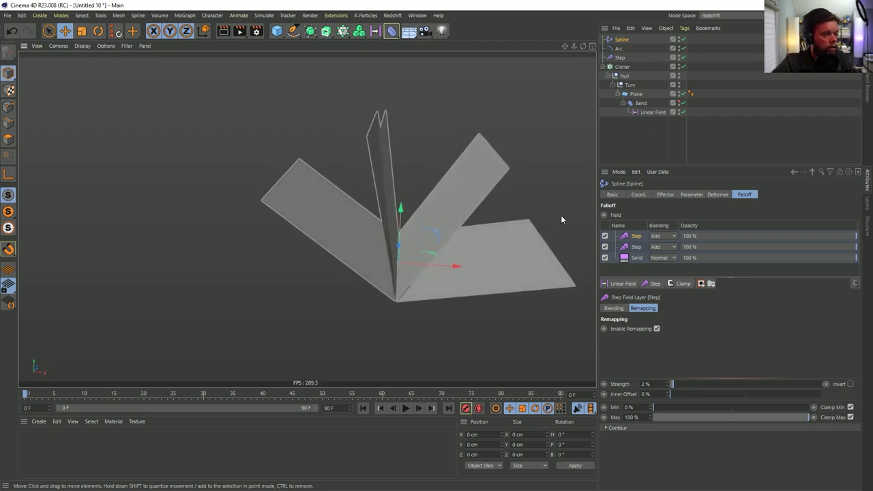
Sweep the Solid layer's value through 55 % and back down to check the spacing of the pages
{"action": "left_click", "coordinate": [637, 257]}
{"action": "mouse_move", "coordinate": [757, 331]}
{"action": "left_mouse_down"}
{"action": "mouse_move", "coordinate": [648, 337]}
{"action": "mouse_move", "coordinate": [768, 333]}
{"action": "left_mouse_up"}
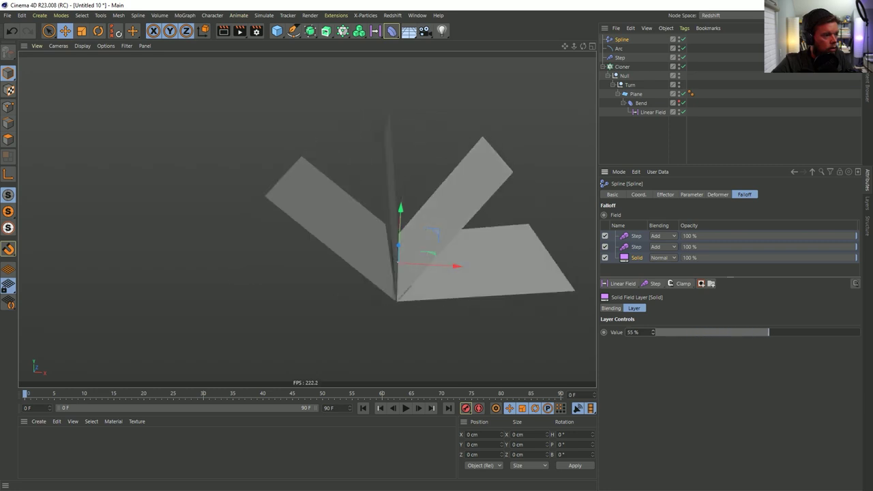
{"action": "left_click_drag", "start_coordinate": [653, 332], "coordinate": [656, 332]}
Compare the pages with the top Step layer disabled and enabled, and set its remapping strength to 0 %
{"action": "left_click", "coordinate": [633, 236]}
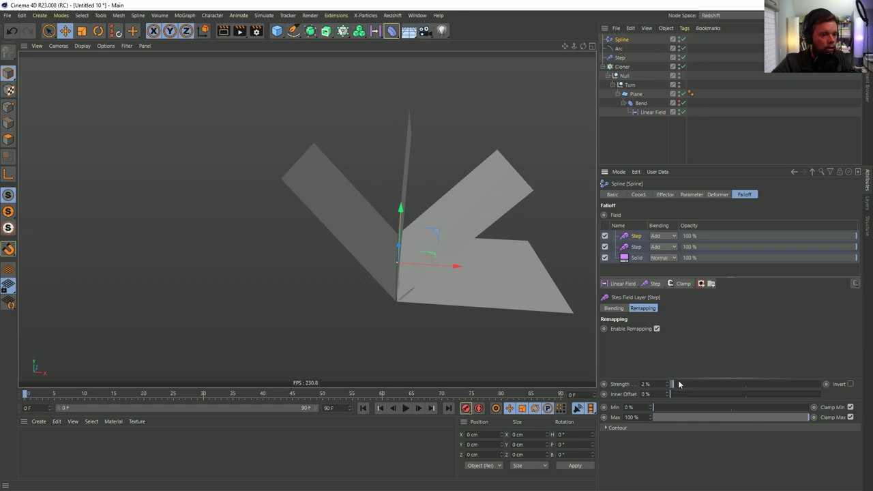
{"action": "left_click_drag", "start_coordinate": [677, 386], "coordinate": [671, 276]}
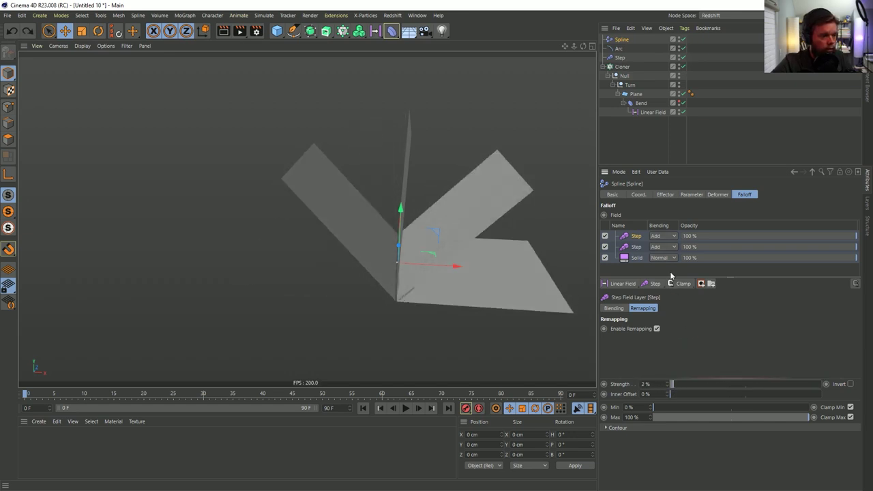
{"action": "left_click", "coordinate": [604, 236]}
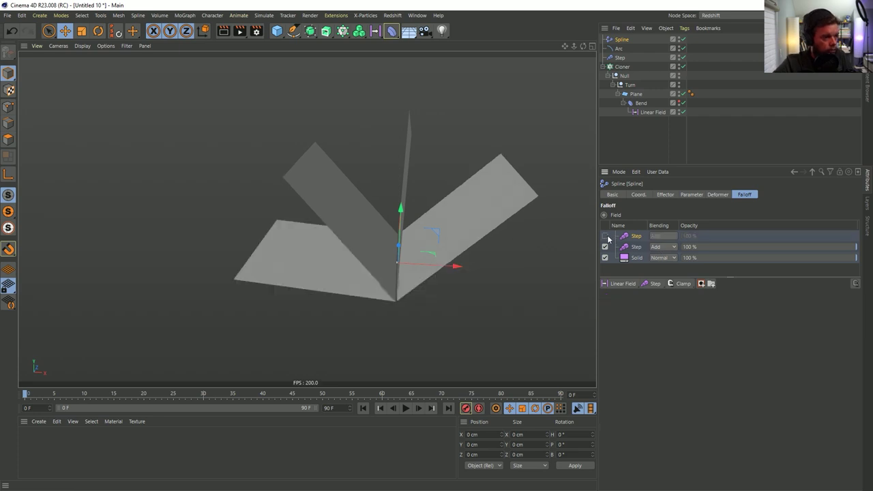
{"action": "left_click", "coordinate": [605, 236]}
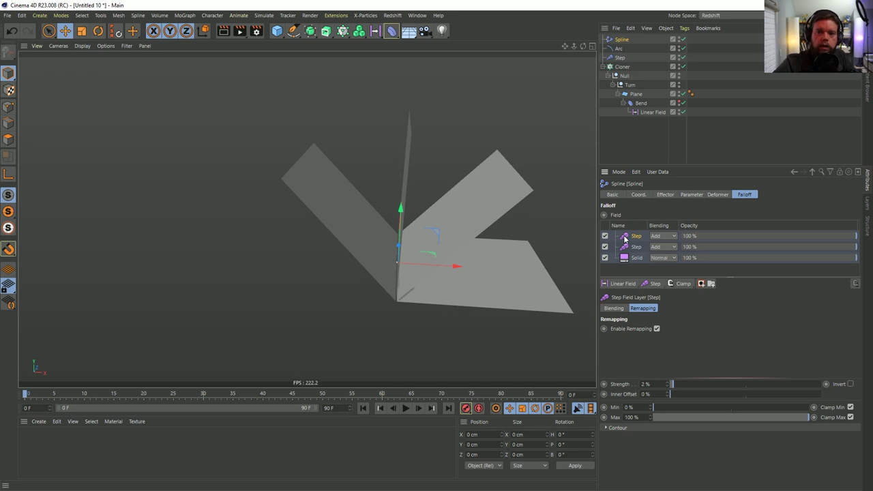
{"action": "left_click_drag", "start_coordinate": [675, 386], "coordinate": [663, 386]}
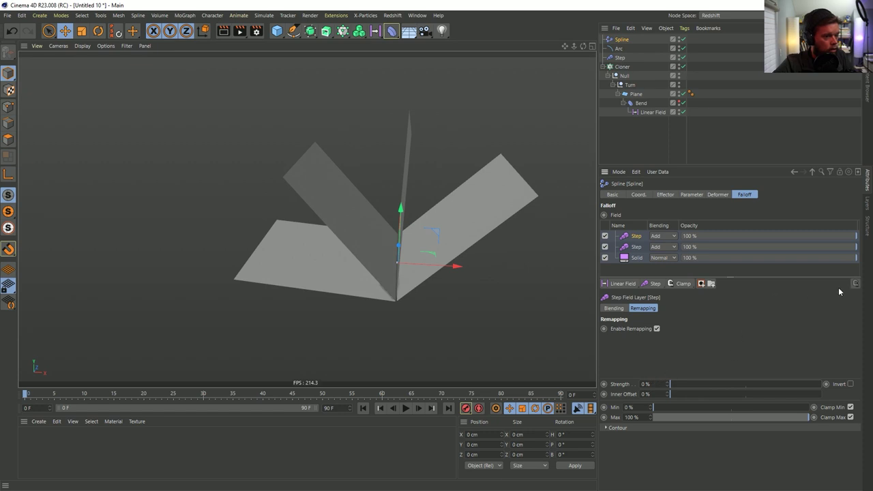
Try Subtract blending on the top Step layer with a remapping strength of 21 %, checking the pages from several angles
{"action": "left_click", "coordinate": [662, 237]}
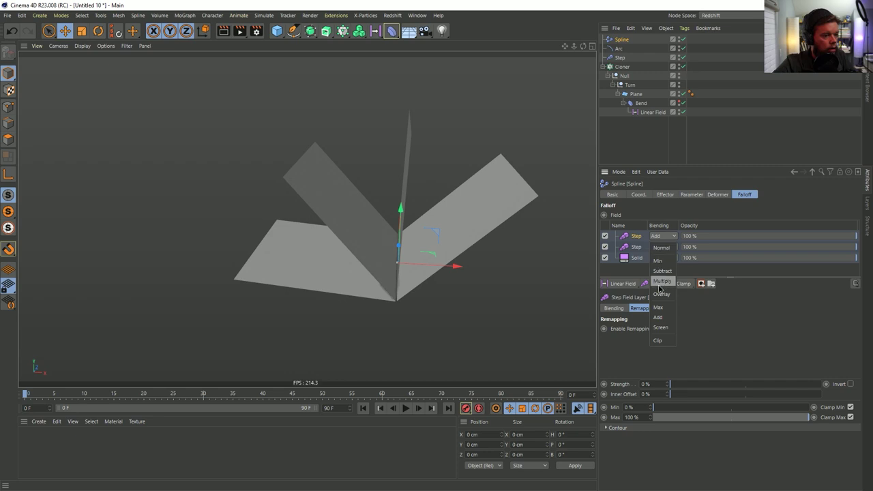
{"action": "left_click", "coordinate": [665, 271]}
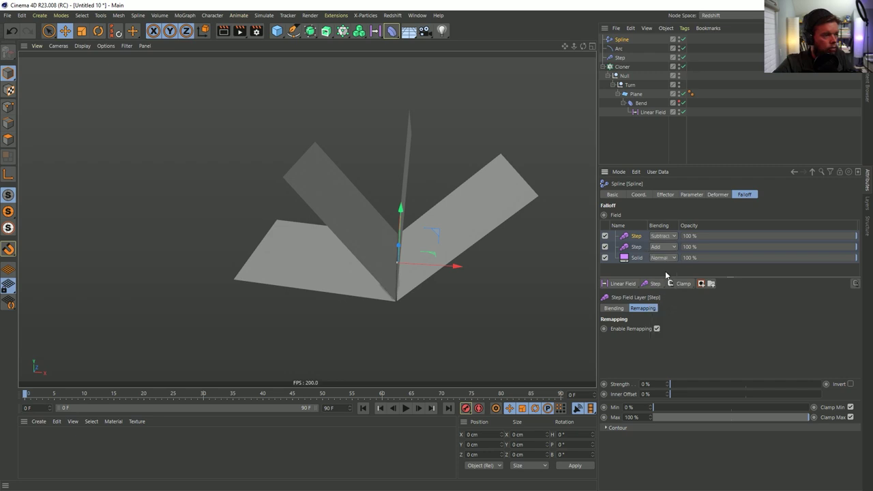
{"action": "left_click_drag", "start_coordinate": [671, 384], "coordinate": [702, 384]}
{"action": "mouse_move", "coordinate": [449, 166]}
{"action": "left_mouse_down", "text": "alt"}
{"action": "mouse_move", "coordinate": [415, 136]}
{"action": "mouse_move", "coordinate": [400, 139]}
{"action": "mouse_move", "coordinate": [436, 132]}
{"action": "left_mouse_up", "text": "alt"}
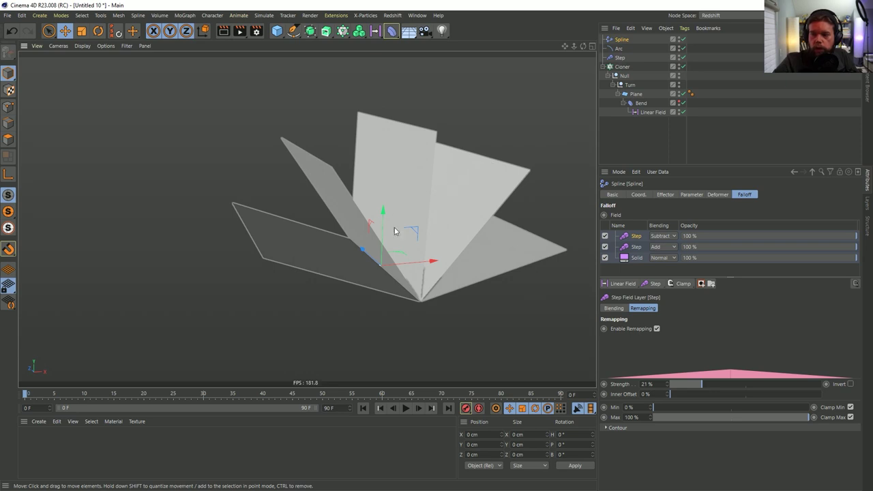
{"action": "left_click_drag", "start_coordinate": [441, 226], "coordinate": [393, 270], "text": "alt"}
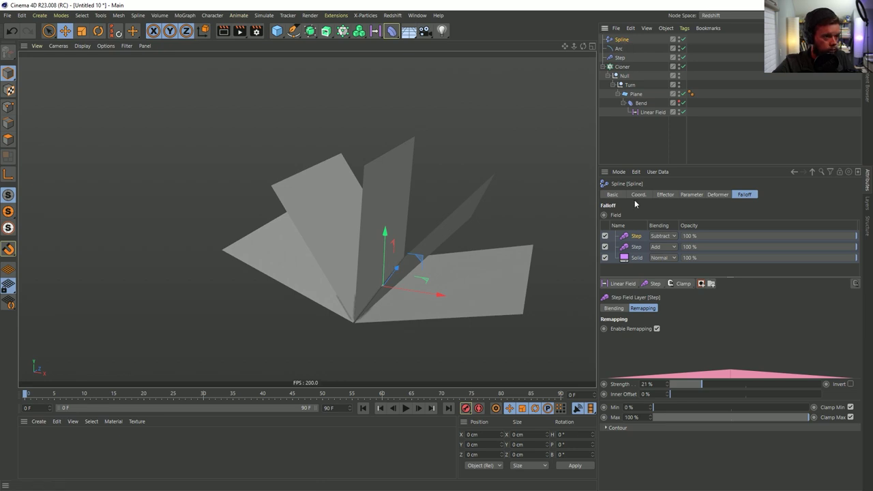
Set the top Step layer to Normal blending with a remapping strength of 100 % and an opacity of 1 %
{"action": "left_click", "coordinate": [658, 236]}
{"action": "left_click", "coordinate": [659, 247]}
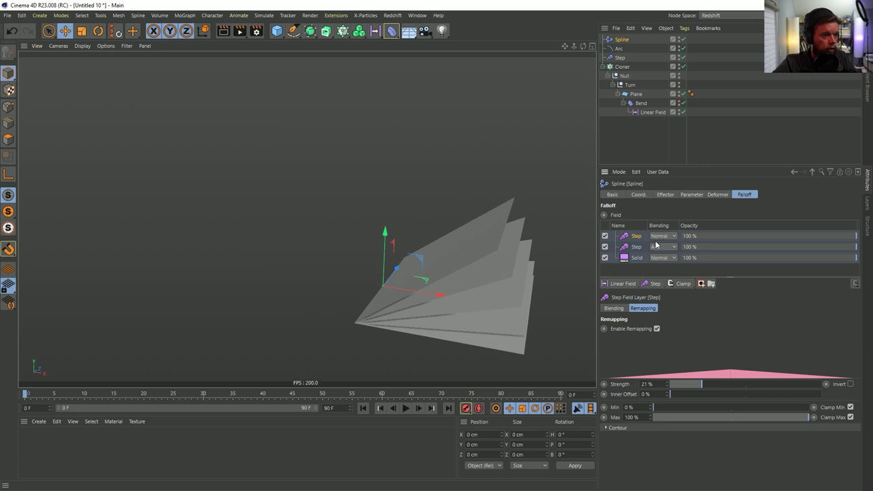
{"action": "left_click_drag", "start_coordinate": [699, 385], "coordinate": [826, 385]}
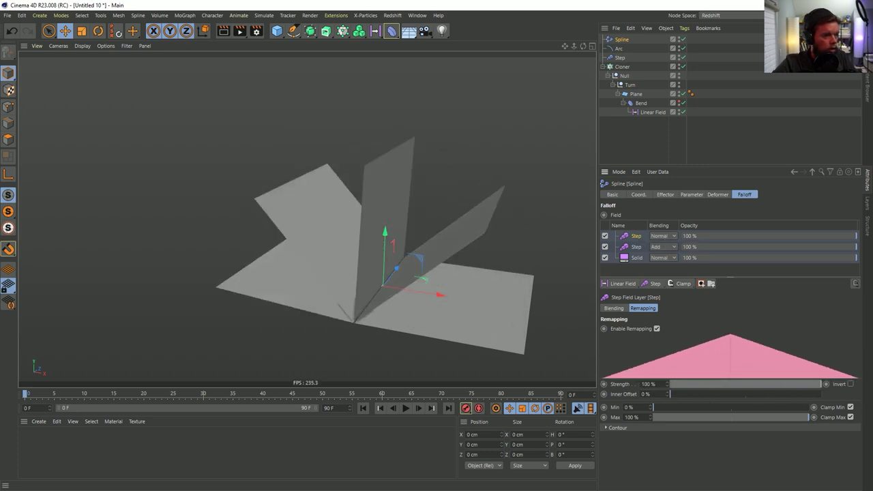
{"action": "double_click", "coordinate": [689, 236]}
{"action": "type", "text": "1"}
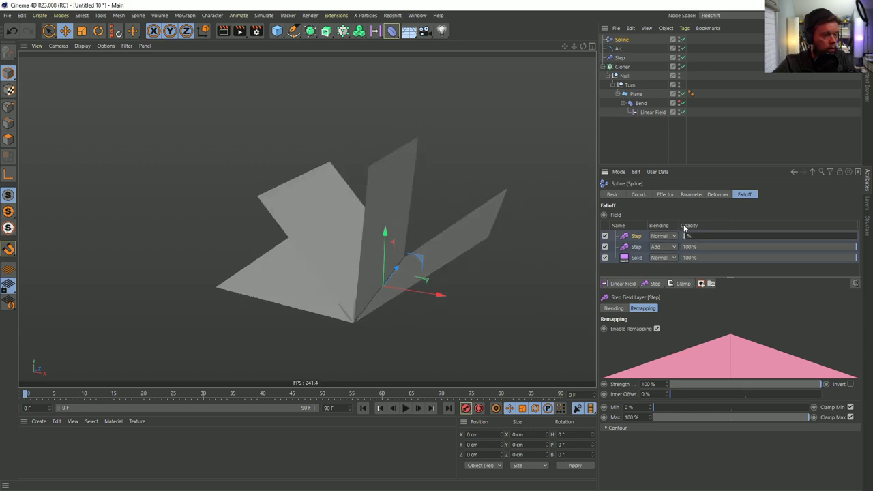
Sweep the Solid layer's value, leave it at 111 %, and inspect the turned page stack up close
{"action": "left_click", "coordinate": [635, 248]}
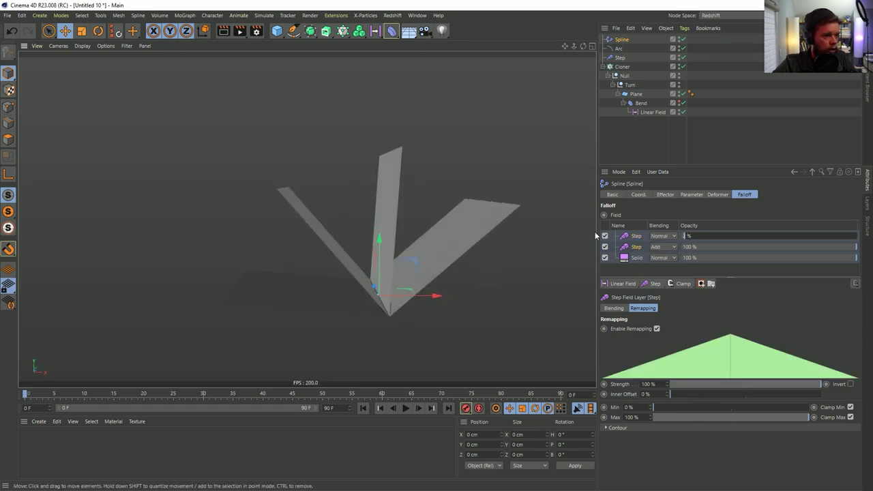
{"action": "left_click", "coordinate": [631, 258]}
{"action": "left_click_drag", "start_coordinate": [736, 333], "coordinate": [857, 333]}
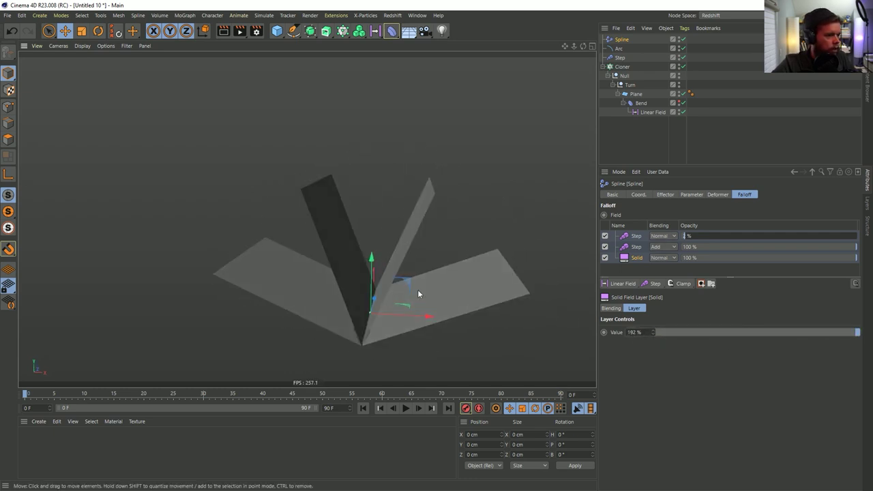
{"action": "left_click", "coordinate": [855, 283]}
{"action": "left_click_drag", "start_coordinate": [667, 332], "coordinate": [857, 332]}
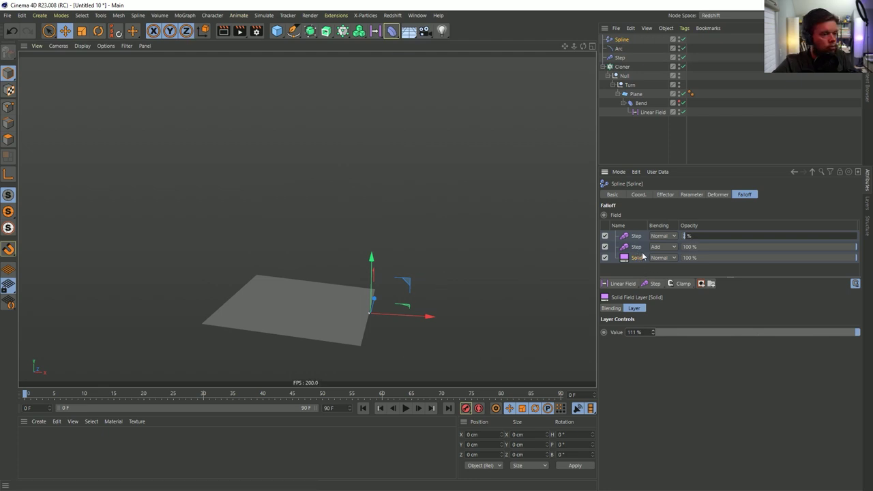
{"action": "scroll", "coordinate": [360, 344], "scroll_direction": "up", "scroll_amount": 6}
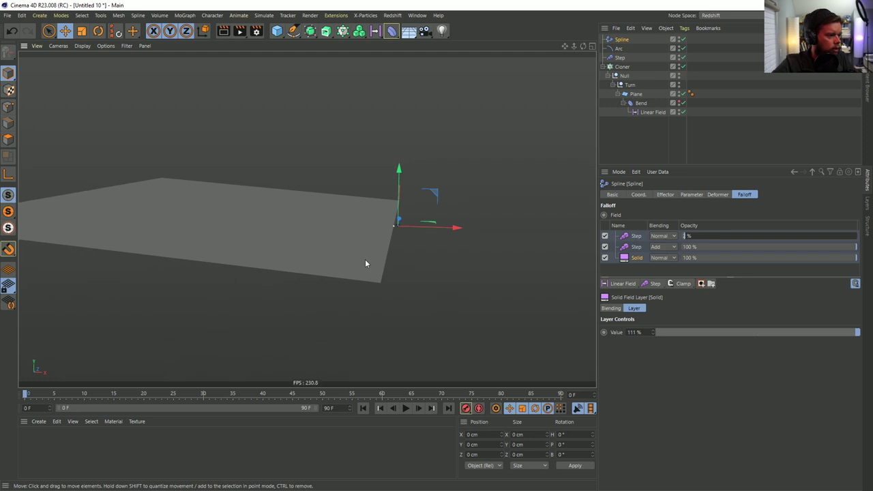
{"action": "left_click_drag", "start_coordinate": [365, 263], "coordinate": [392, 280], "text": "alt"}
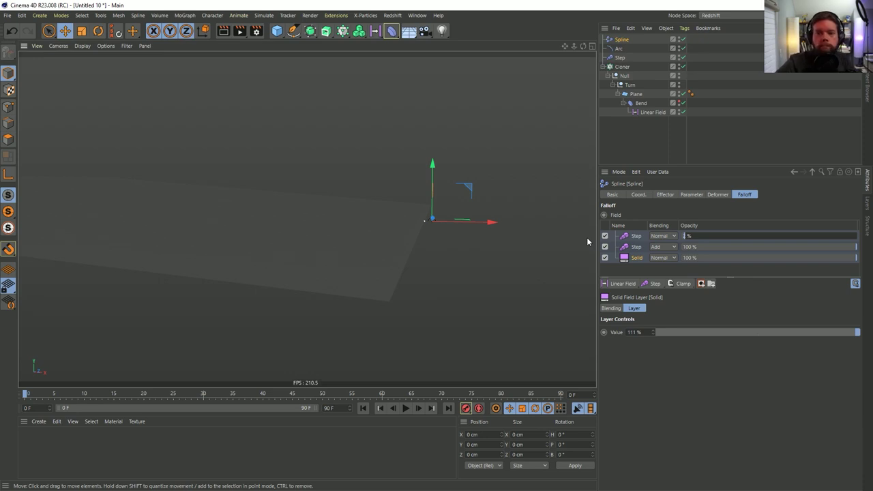
{"action": "left_click_drag", "start_coordinate": [402, 238], "coordinate": [386, 231], "text": "alt"}
{"action": "mouse_move", "coordinate": [692, 238]}
{"action": "left_mouse_down"}
{"action": "mouse_move", "coordinate": [723, 238]}
{"action": "mouse_move", "coordinate": [692, 238]}
{"action": "left_mouse_up"}
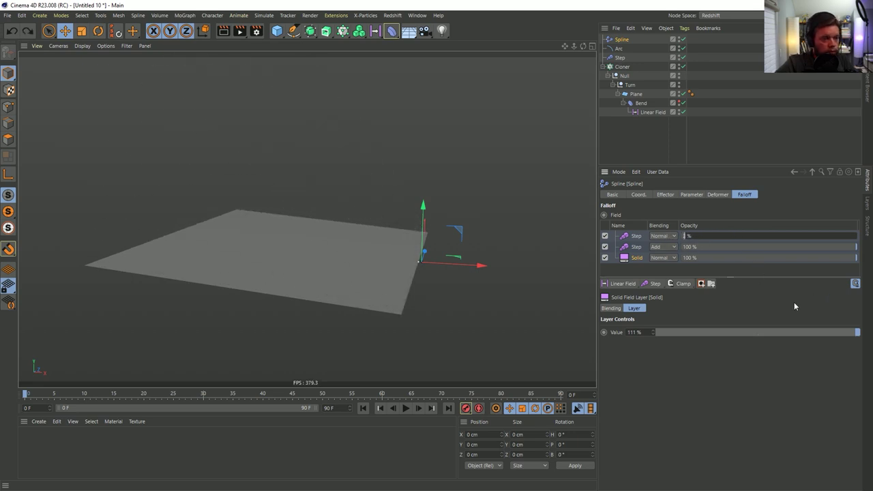
Add a Clamp layer to the Spline effector's falloff and place it between the two Step layers
{"action": "left_click", "coordinate": [639, 248]}
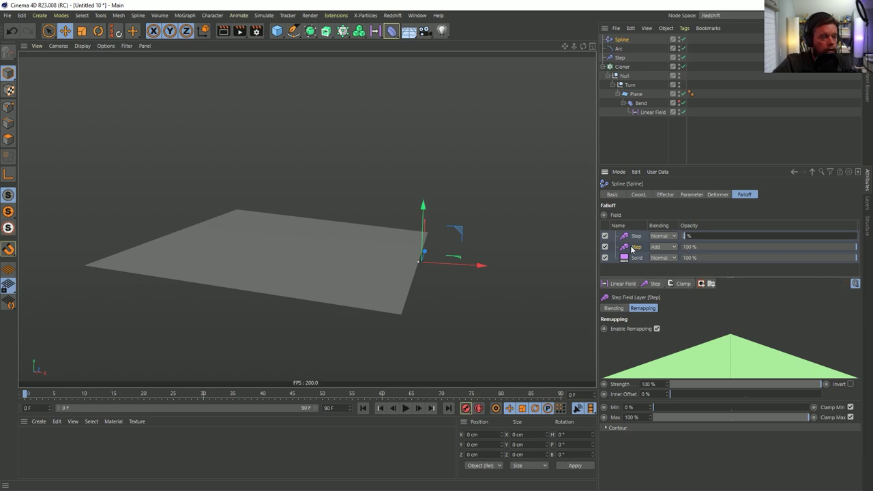
{"action": "left_click", "coordinate": [681, 284]}
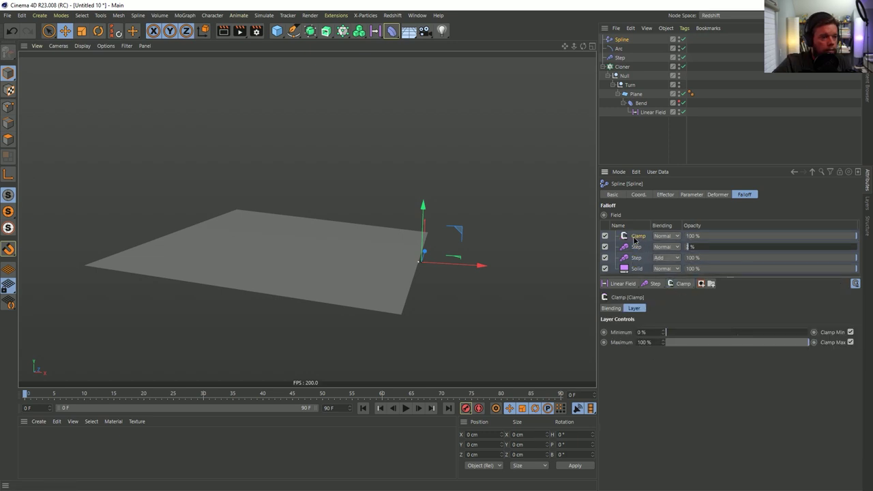
{"action": "left_click_drag", "start_coordinate": [634, 239], "coordinate": [637, 257]}
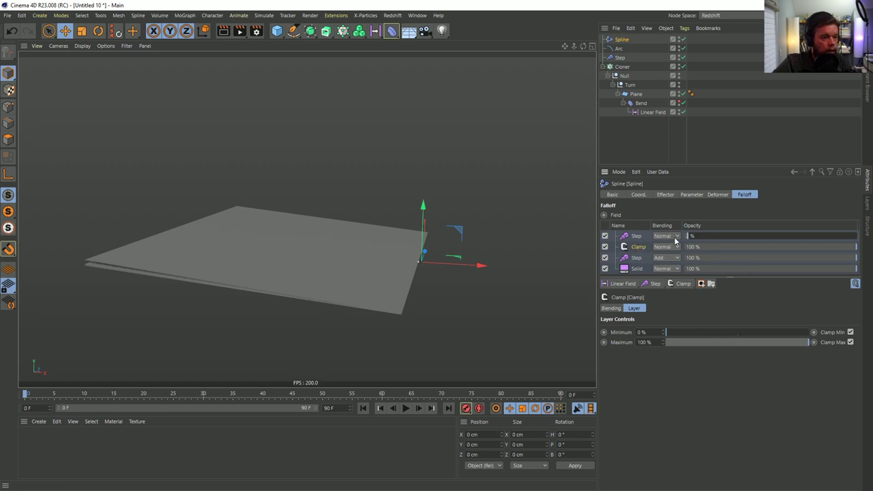
{"action": "left_click_drag", "start_coordinate": [399, 288], "coordinate": [484, 280], "text": "alt"}
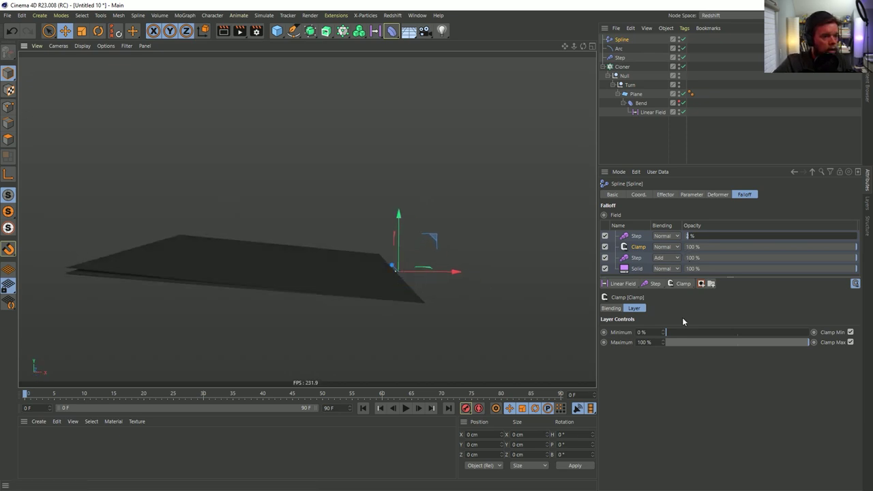
Disable the top Step falloff layer and try an end angle of 184° on the arc
{"action": "left_click", "coordinate": [605, 236]}
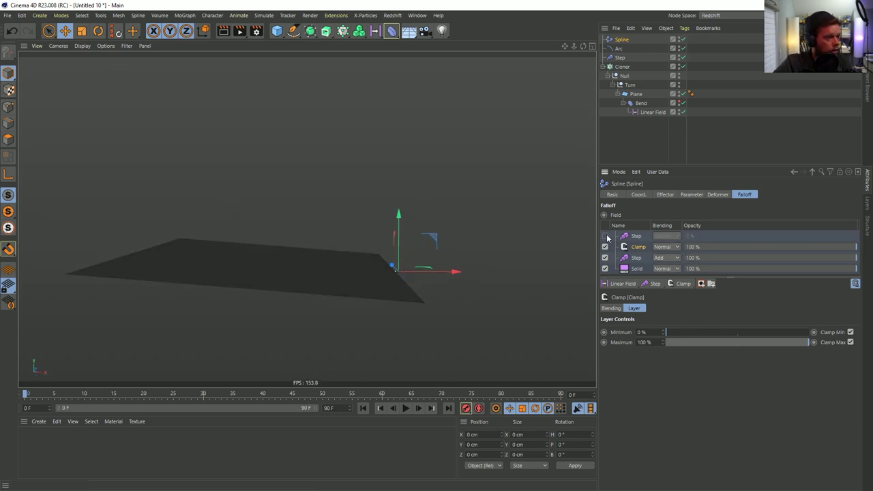
{"action": "left_click_drag", "start_coordinate": [365, 273], "coordinate": [377, 268], "text": "alt"}
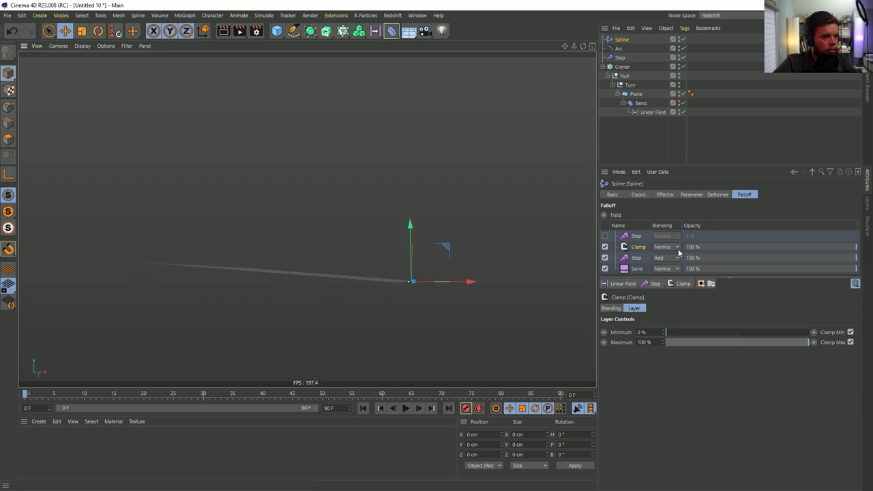
{"action": "left_click", "coordinate": [621, 49]}
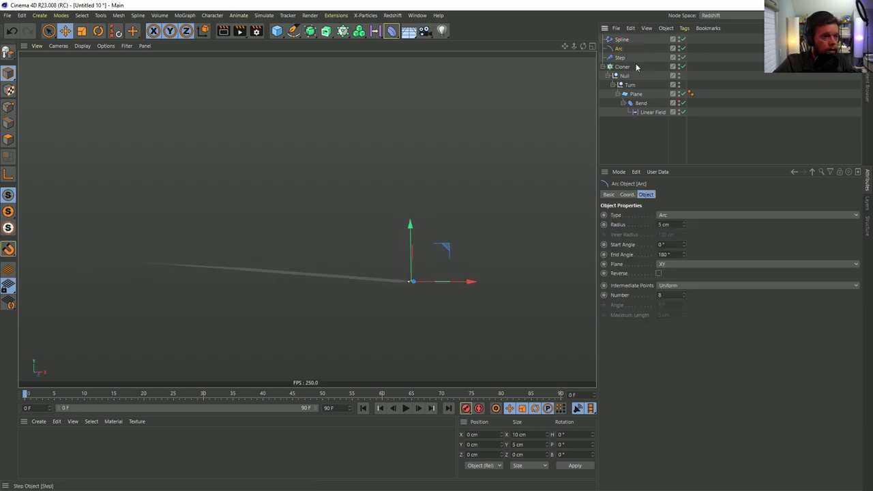
{"action": "left_click_drag", "start_coordinate": [459, 259], "coordinate": [404, 282], "text": "alt"}
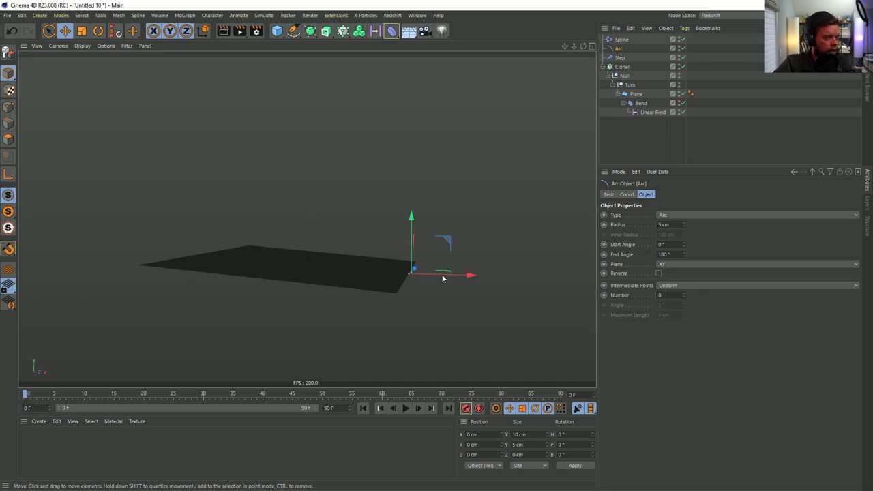
{"action": "left_click_drag", "start_coordinate": [684, 254], "coordinate": [684, 254]}
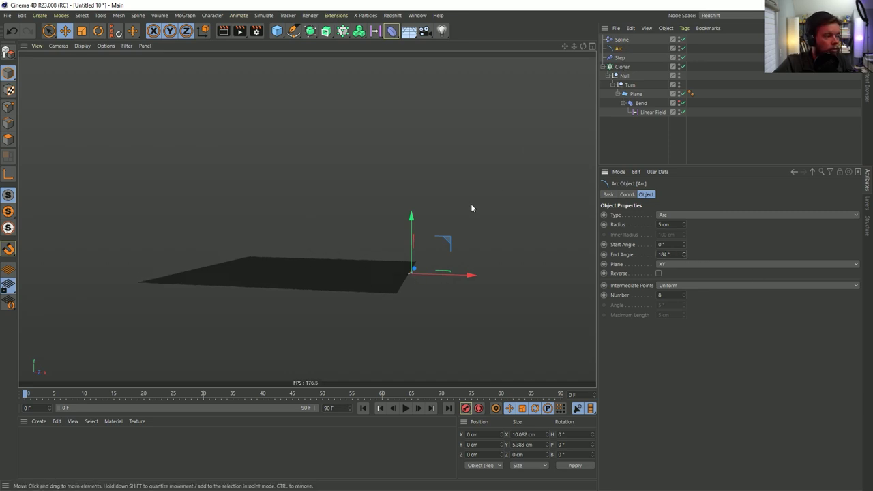
Re-enable the top Step layer in the Spline effector's falloff and set its opacity to 3.4 %
{"action": "left_click", "coordinate": [622, 39]}
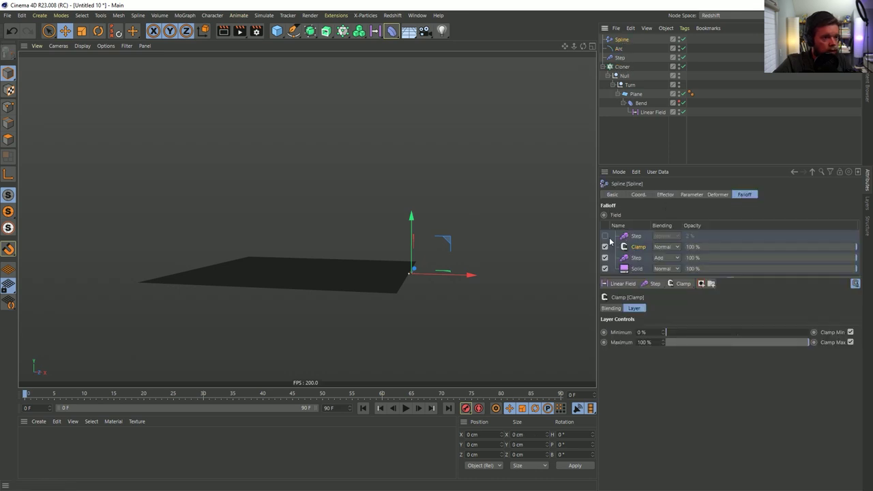
{"action": "left_click", "coordinate": [604, 236]}
{"action": "left_click_drag", "start_coordinate": [244, 285], "coordinate": [321, 310], "text": "alt"}
{"action": "left_click_drag", "start_coordinate": [701, 234], "coordinate": [688, 222]}
Set the arc's end angle to 180° and convert the arc to an editable spline
{"action": "left_click", "coordinate": [613, 50]}
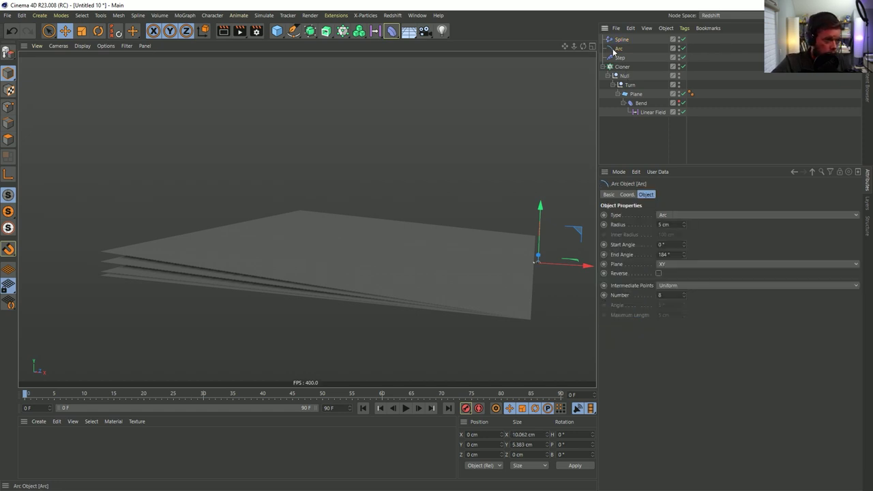
{"action": "left_click", "coordinate": [666, 255]}
{"action": "type", "text": "180"}
{"action": "key", "text": "Return"}
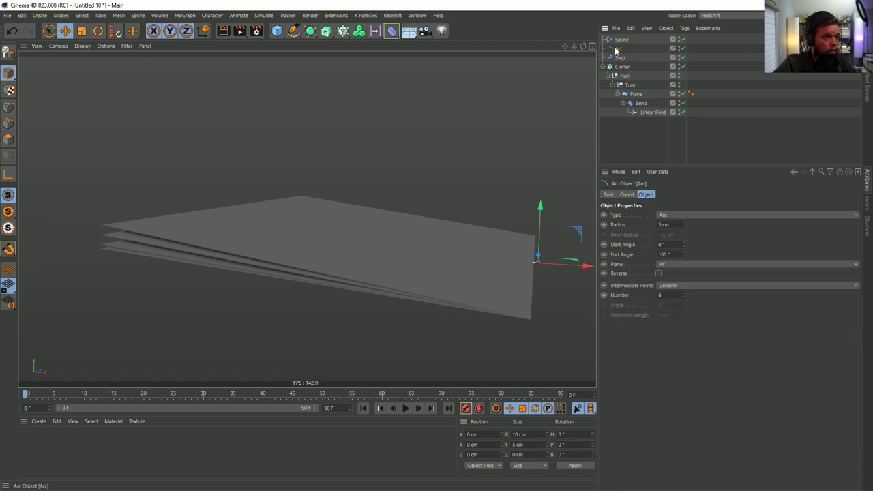
{"action": "key", "text": "c"}
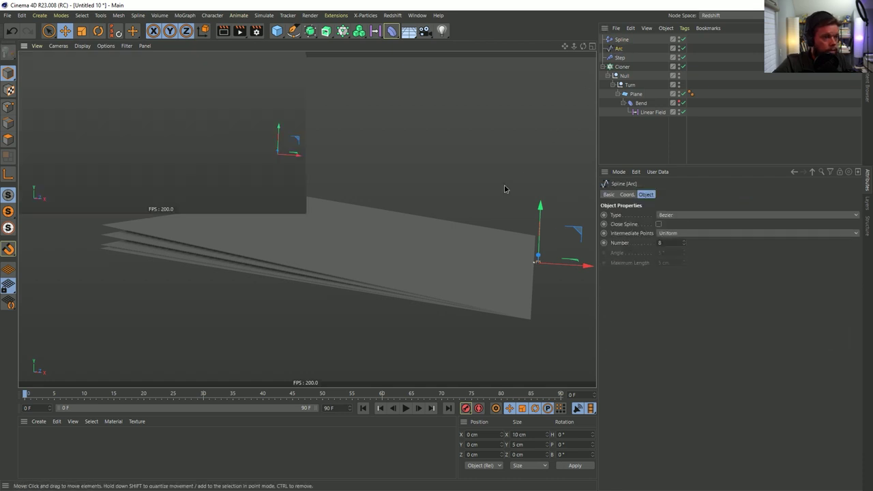
Frame the arc spline in the front view and switch to point editing
{"action": "middle_click", "coordinate": [505, 186]}
{"action": "middle_click", "coordinate": [452, 274]}
{"action": "key", "text": "o"}
{"action": "scroll", "coordinate": [454, 306], "scroll_direction": "down", "scroll_amount": 5}
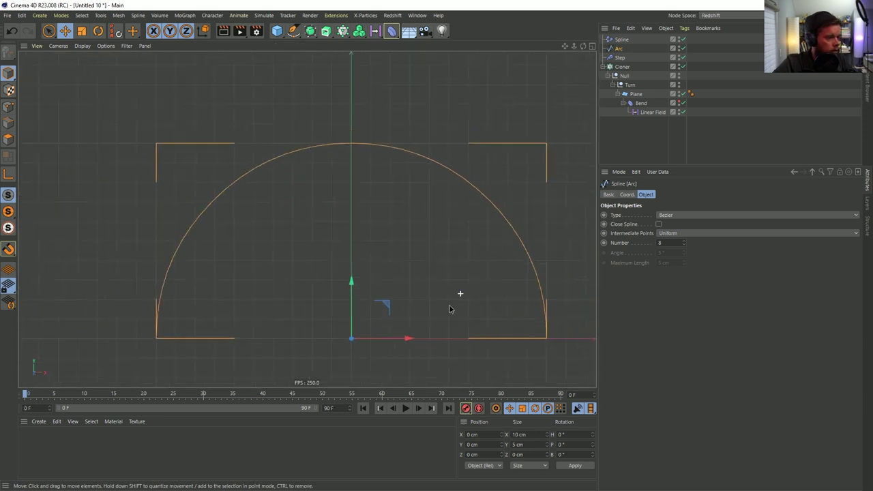
{"action": "left_click", "coordinate": [8, 107]}
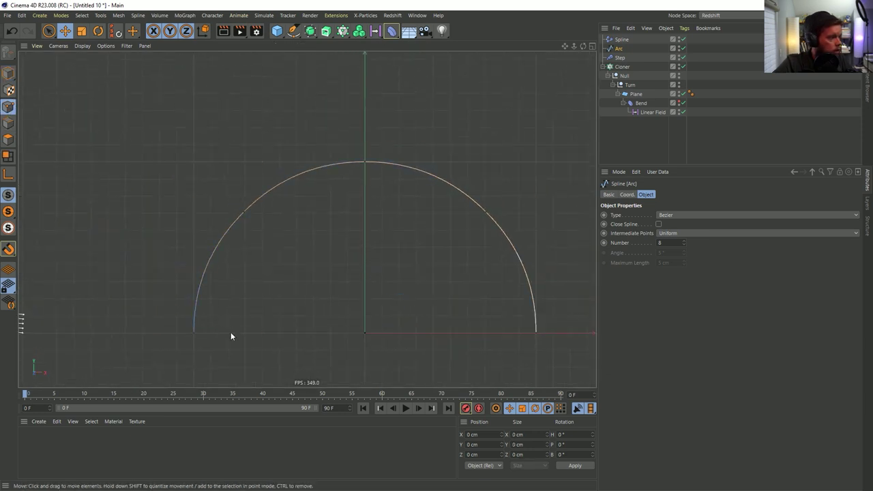
{"action": "key", "text": "k"}
{"action": "key", "text": "k"}
{"action": "left_click", "coordinate": [549, 334]}
{"action": "key", "text": "Escape"}
Select both end points of the arc spline and lower them to about -2.22 cm in Y
{"action": "key", "text": "space"}
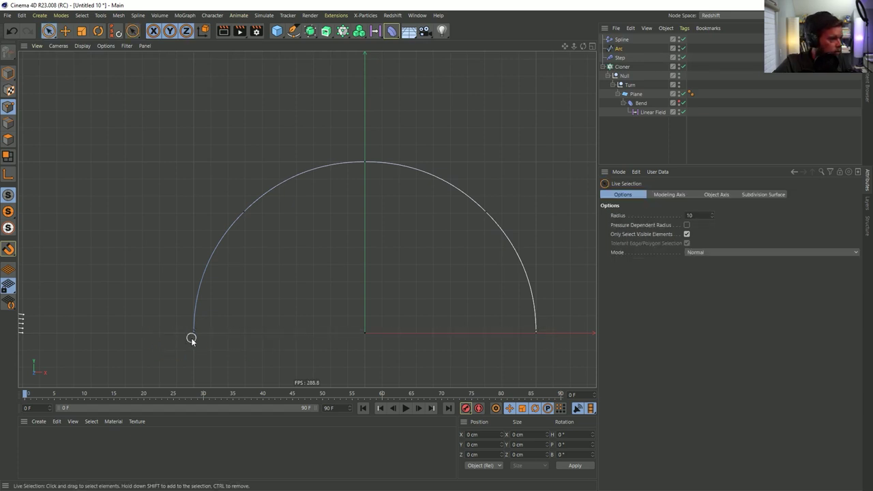
{"action": "left_click", "coordinate": [194, 338]}
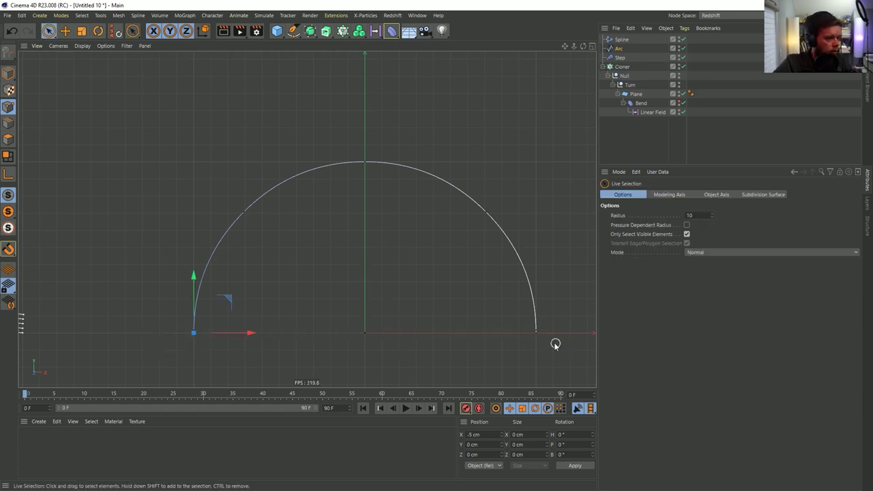
{"action": "left_click", "coordinate": [535, 334], "text": "shift"}
{"action": "scroll", "coordinate": [526, 337], "scroll_direction": "down", "scroll_amount": 5}
{"action": "left_click_drag", "start_coordinate": [465, 286], "coordinate": [464, 313]}
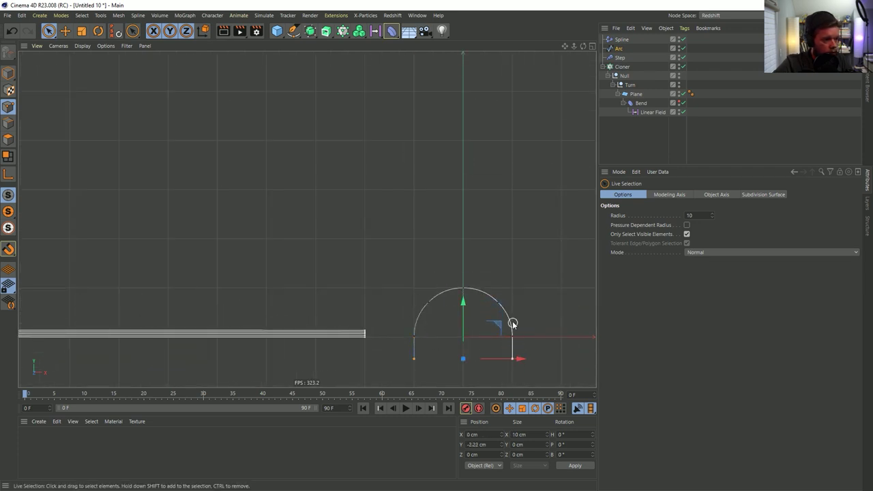
Return to object editing and view the pages from the side in the perspective view
{"action": "left_click", "coordinate": [65, 31]}
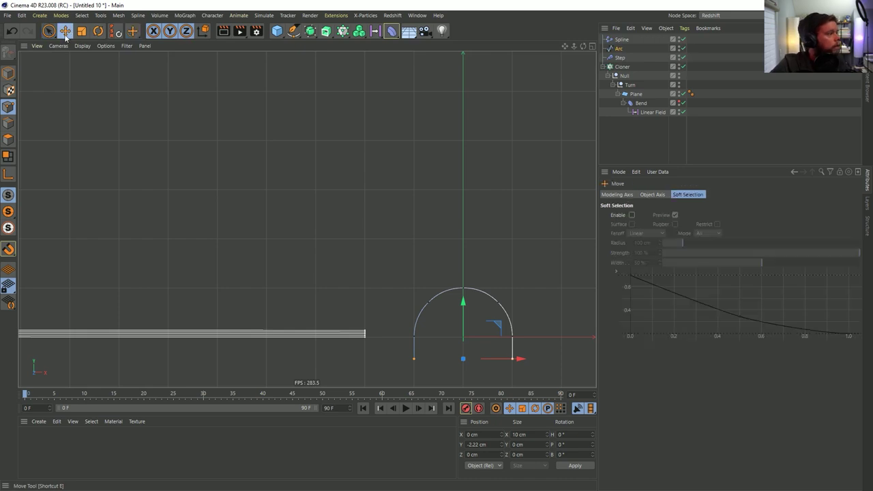
{"action": "left_click", "coordinate": [8, 73]}
{"action": "middle_click", "coordinate": [287, 172]}
{"action": "middle_click", "coordinate": [203, 144]}
{"action": "left_click_drag", "start_coordinate": [421, 217], "coordinate": [549, 220], "text": "alt"}
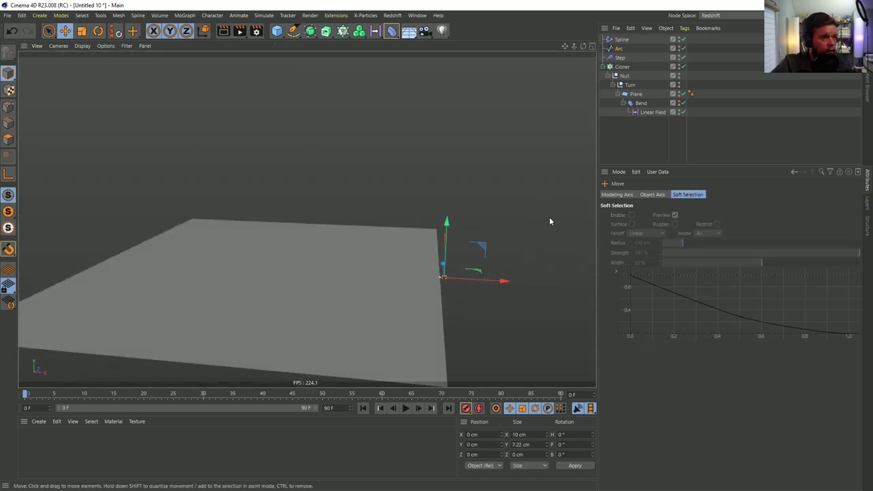
Check the effect of the Spline effector's top Step layer and sweep the Solid layer's value down to -100 %
{"action": "left_click", "coordinate": [622, 40]}
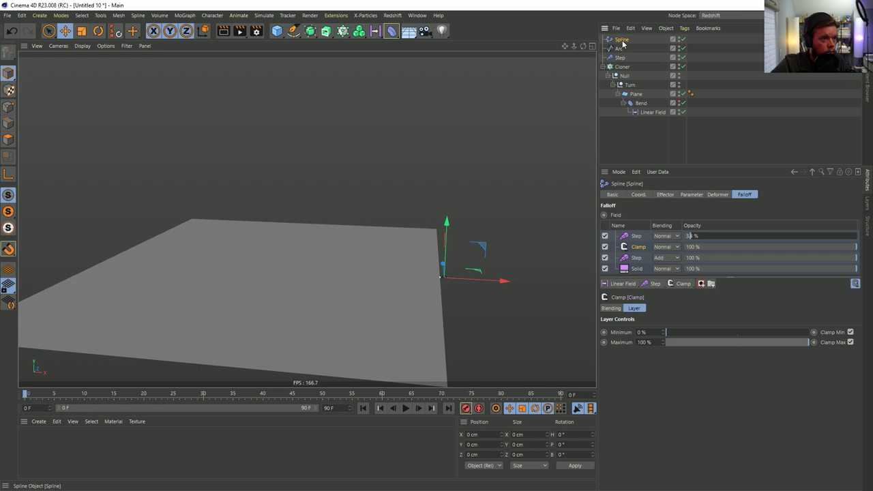
{"action": "left_click", "coordinate": [604, 236]}
{"action": "left_click", "coordinate": [605, 236]}
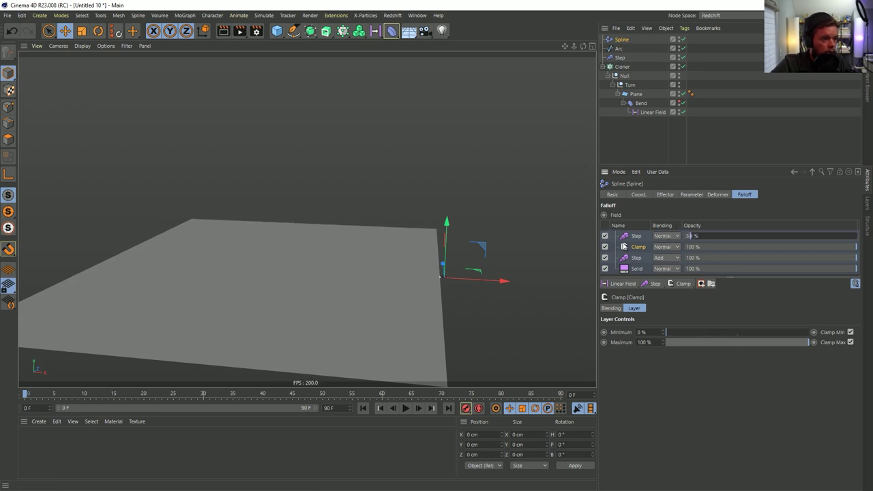
{"action": "left_click", "coordinate": [637, 269]}
{"action": "left_click_drag", "start_coordinate": [665, 332], "coordinate": [433, 316]}
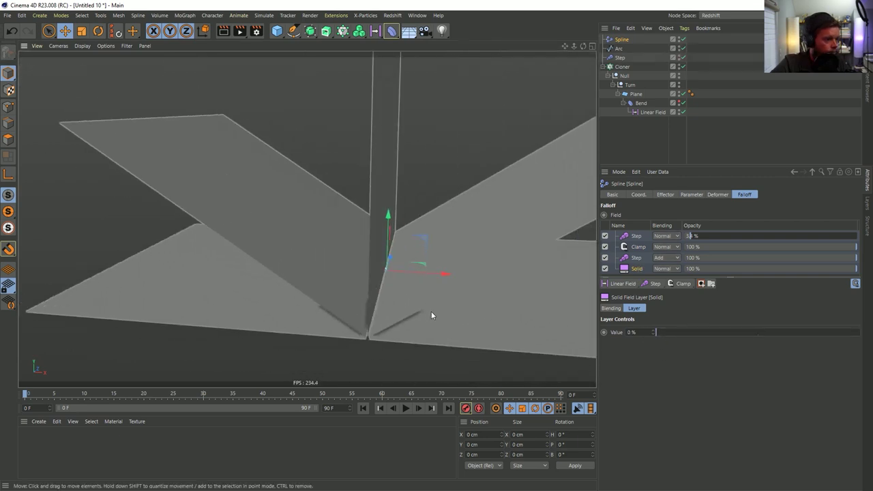
{"action": "left_click_drag", "start_coordinate": [653, 333], "coordinate": [590, 335]}
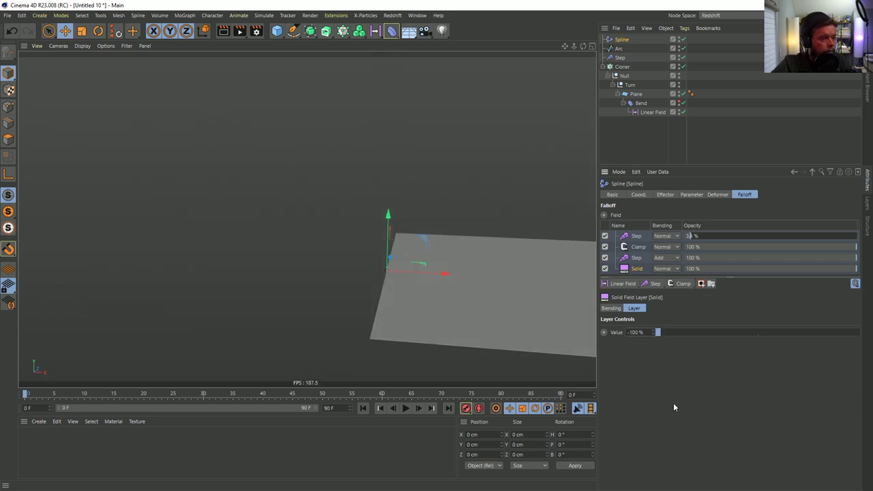
Compare the turned pages in perspective with the top Step layer off and on
{"action": "left_click_drag", "start_coordinate": [495, 347], "coordinate": [495, 298], "text": "alt"}
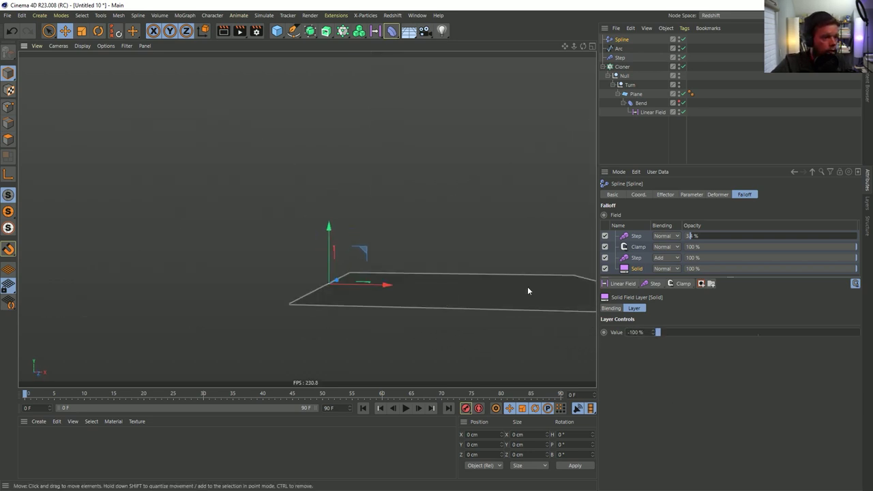
{"action": "left_click", "coordinate": [605, 236]}
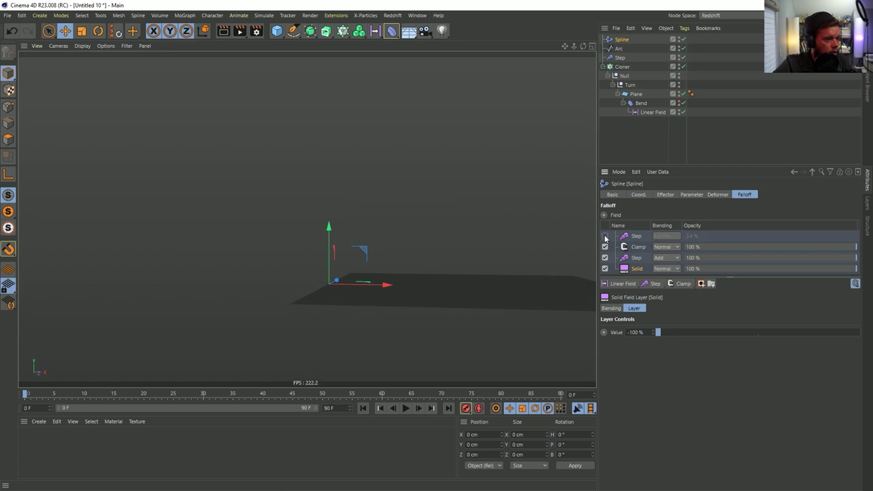
{"action": "left_click", "coordinate": [605, 236]}
{"action": "left_click_drag", "start_coordinate": [496, 300], "coordinate": [395, 303], "text": "alt"}
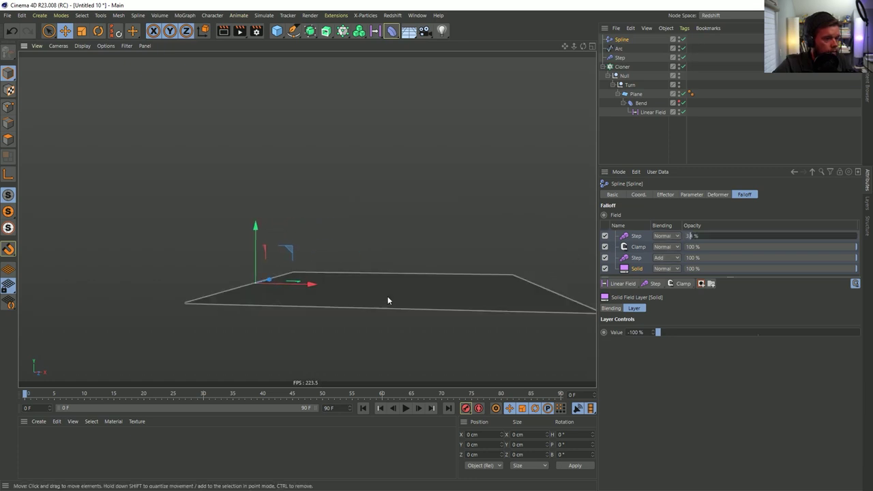
Check the page spacing against the arc in the front view with the top Step layer off and on
{"action": "middle_click", "coordinate": [345, 297]}
{"action": "middle_click", "coordinate": [500, 339]}
{"action": "scroll", "coordinate": [501, 339], "scroll_direction": "up", "scroll_amount": 8}
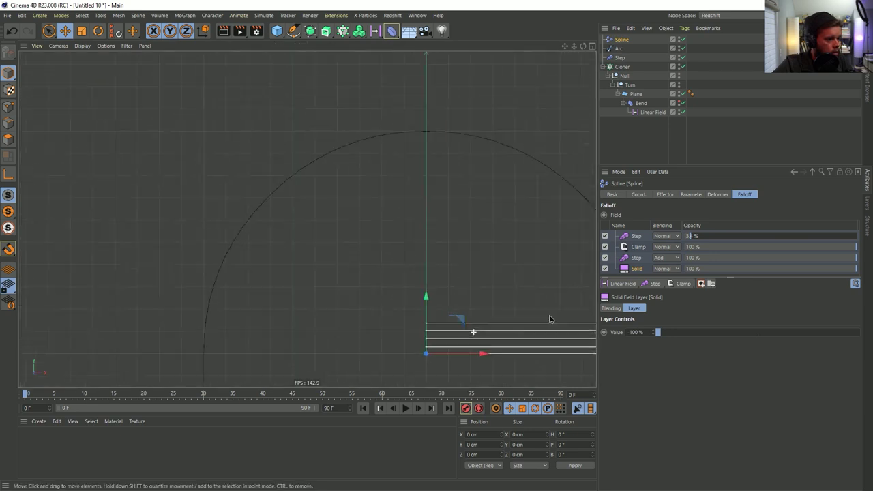
{"action": "scroll", "coordinate": [464, 307], "scroll_direction": "down", "scroll_amount": 3}
{"action": "scroll", "coordinate": [426, 300], "scroll_direction": "up", "scroll_amount": 2}
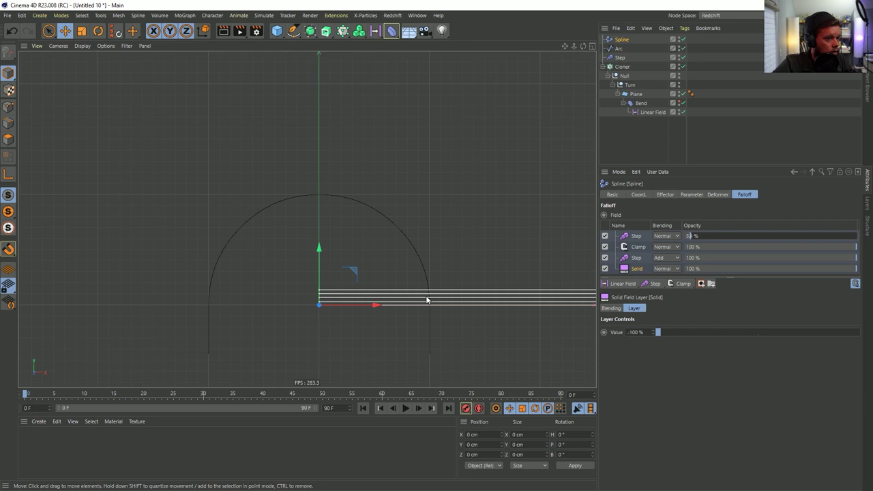
{"action": "left_click", "coordinate": [604, 236]}
{"action": "left_click", "coordinate": [604, 236]}
Try a Solid layer value of -103 % and check the Spline effector's transform mode options, keeping Relative to Spline
{"action": "mouse_move", "coordinate": [657, 335]}
{"action": "left_mouse_down"}
{"action": "mouse_move", "coordinate": [672, 333]}
{"action": "mouse_move", "coordinate": [655, 332]}
{"action": "left_mouse_up"}
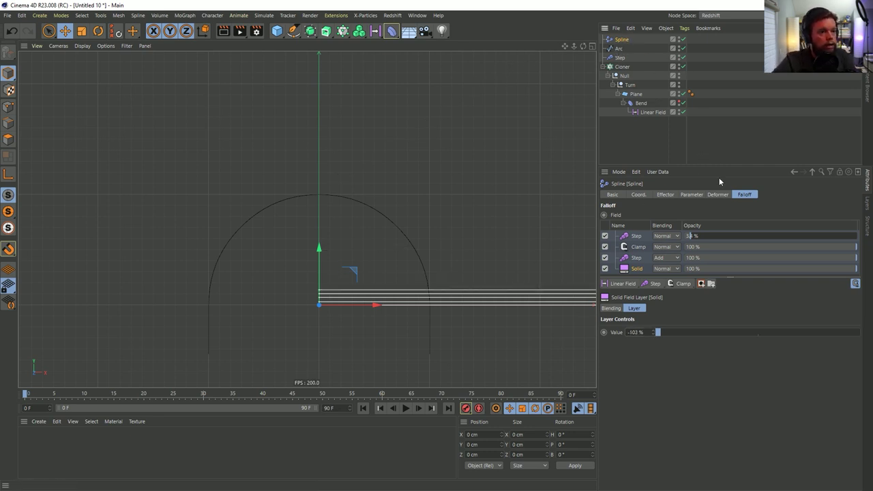
{"action": "left_click", "coordinate": [693, 195]}
{"action": "left_click", "coordinate": [705, 225]}
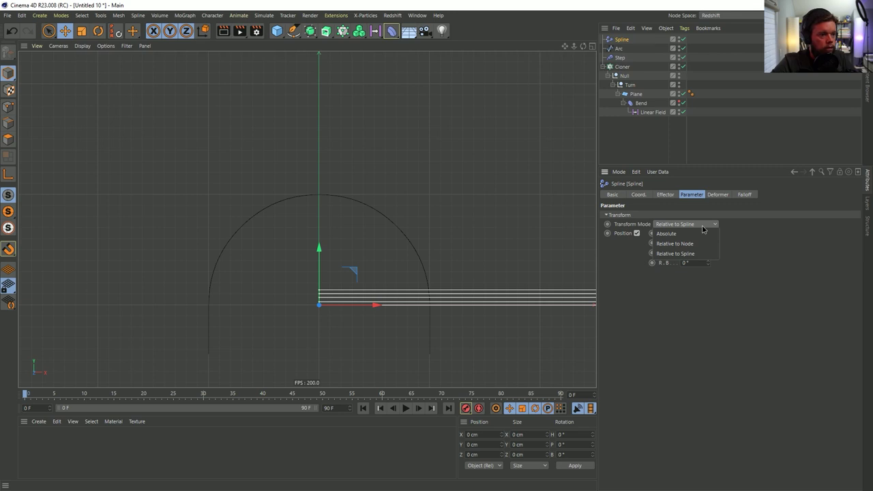
{"action": "left_click", "coordinate": [783, 265]}
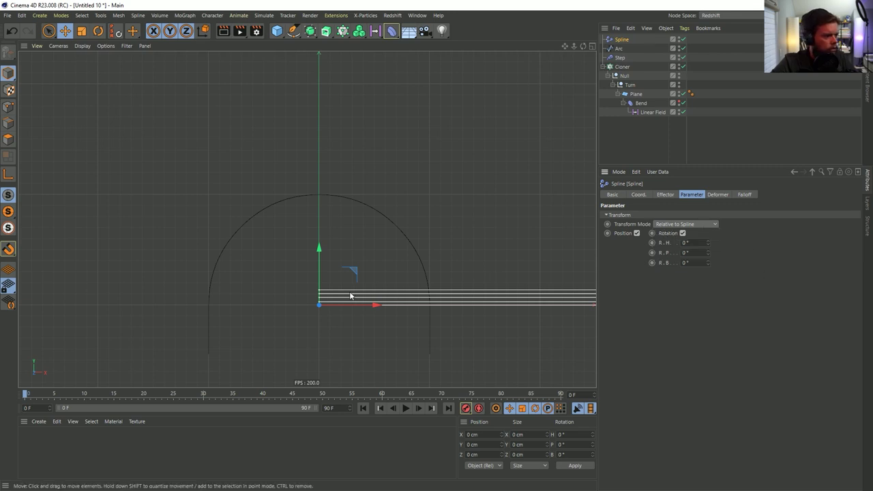
Inspect the page stack in the front view and review the Spline effector's settings through the Cloner's effector list
{"action": "scroll", "coordinate": [336, 287], "scroll_direction": "down", "scroll_amount": 5}
{"action": "scroll", "coordinate": [432, 259], "scroll_direction": "up", "scroll_amount": 2}
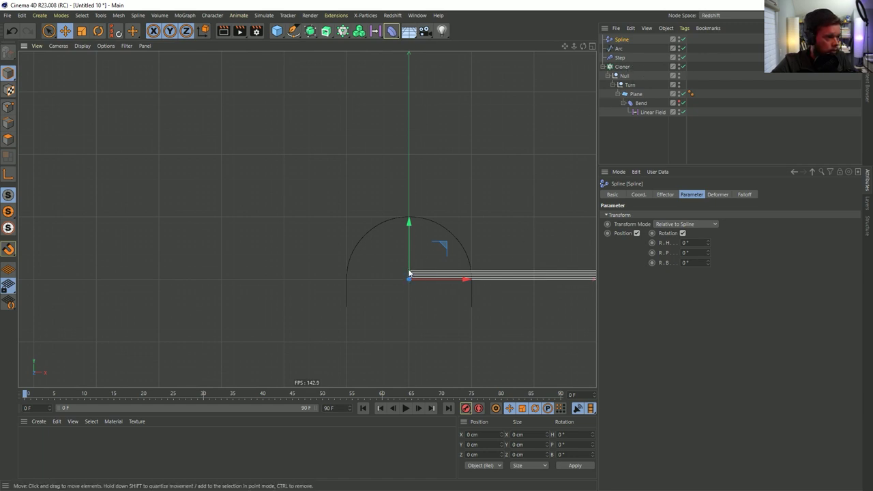
{"action": "left_click", "coordinate": [623, 68]}
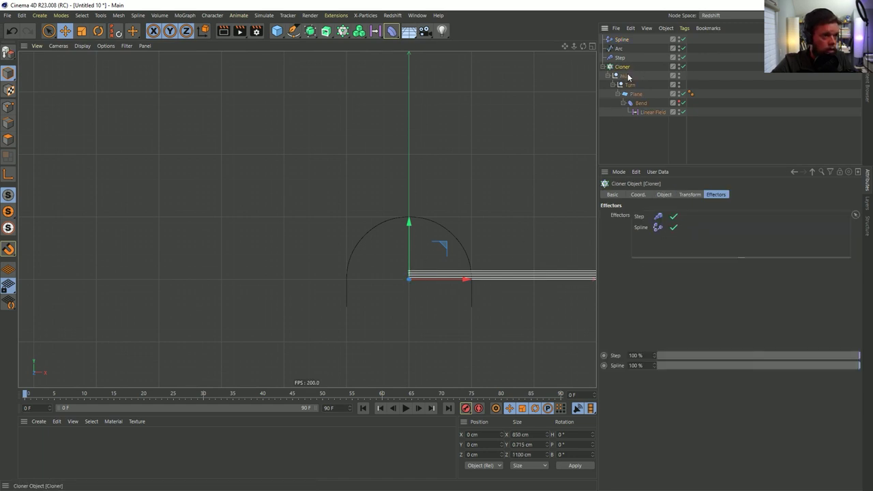
{"action": "double_click", "coordinate": [641, 227]}
{"action": "left_click", "coordinate": [665, 195]}
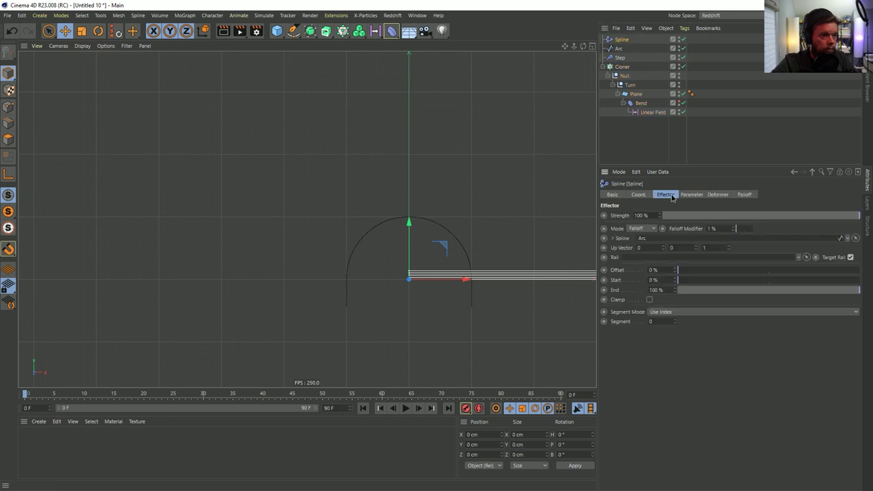
Compare the stack with the top Step falloff layer off and on, and set the Solid layer's value to -100 %
{"action": "left_click", "coordinate": [744, 195]}
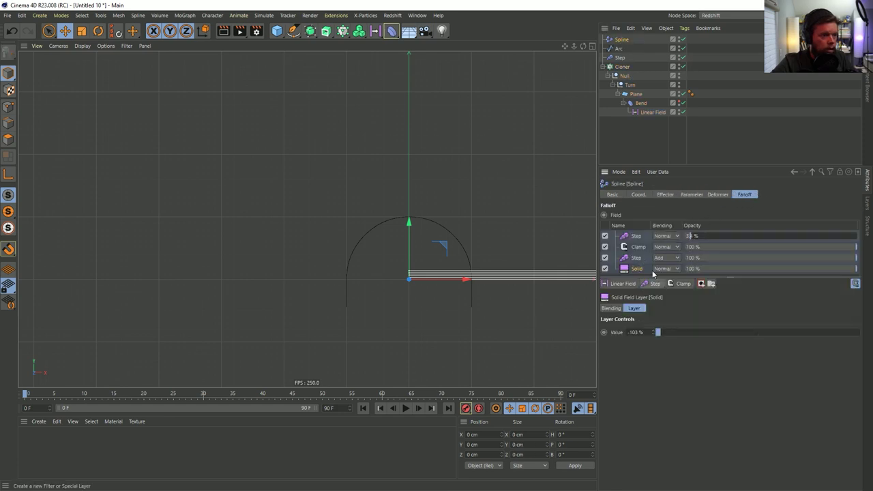
{"action": "left_click", "coordinate": [605, 236]}
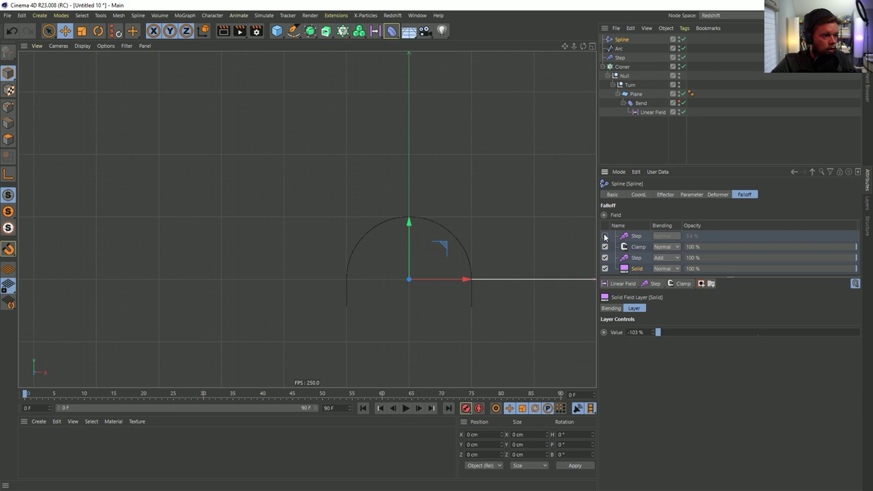
{"action": "left_click", "coordinate": [605, 236]}
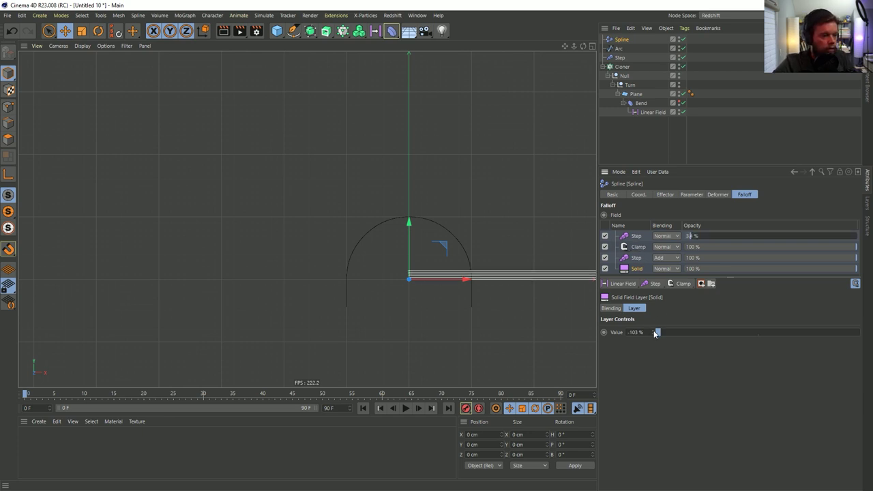
{"action": "left_click", "coordinate": [653, 335]}
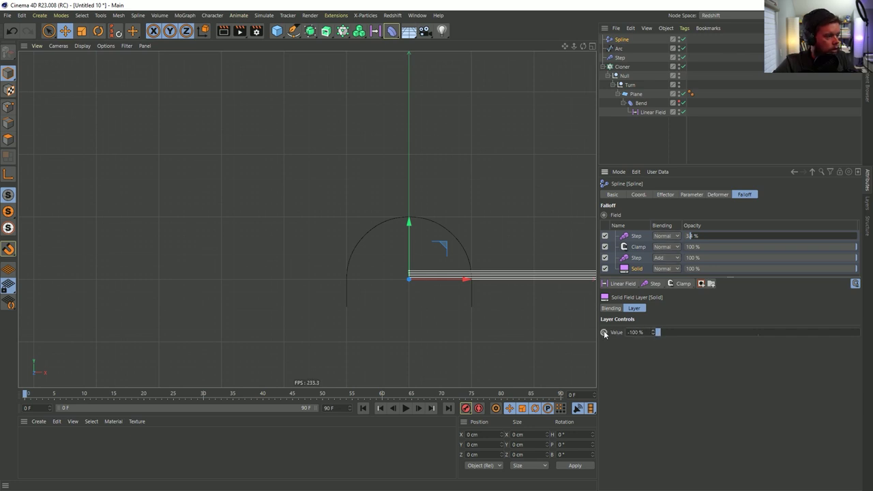
Keyframe the Solid falloff layer's value from -100 % at frame 0 to 100 % at frame 45 and check the page stack
{"action": "left_click", "coordinate": [294, 395]}
{"action": "left_click_drag", "start_coordinate": [659, 333], "coordinate": [870, 336]}
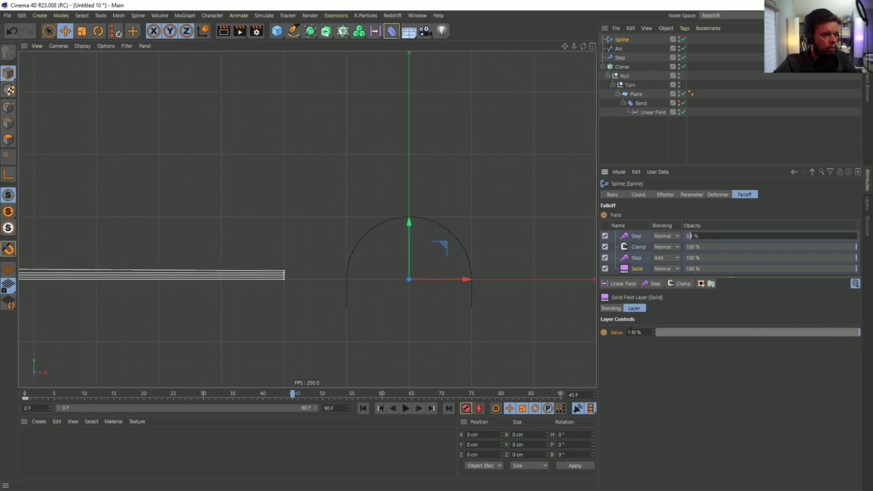
{"action": "left_click", "coordinate": [603, 332]}
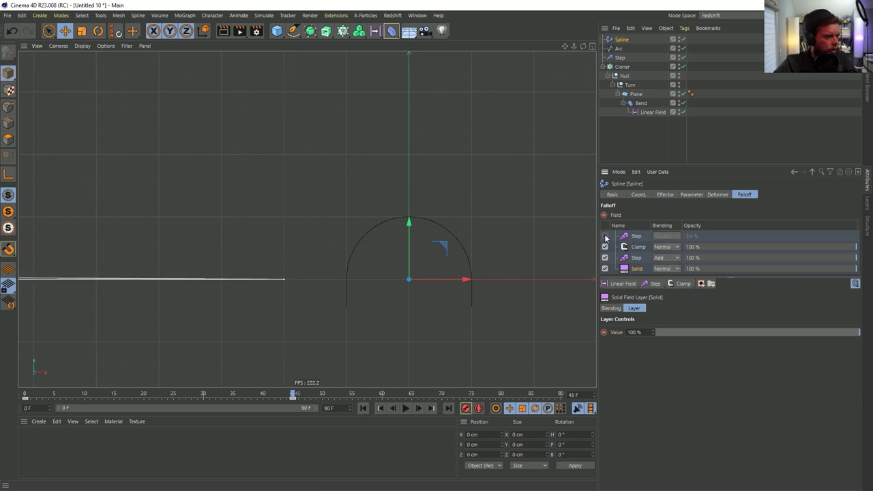
{"action": "left_click_drag", "start_coordinate": [293, 395], "coordinate": [317, 394]}
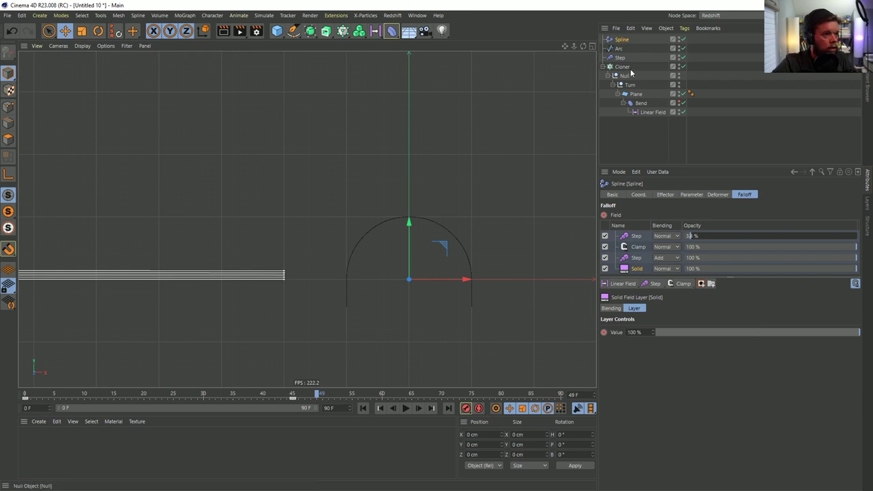
Raise the Arc spline's two lower end points to about -1.06 cm in Y
{"action": "left_click", "coordinate": [618, 49]}
{"action": "left_click", "coordinate": [48, 31]}
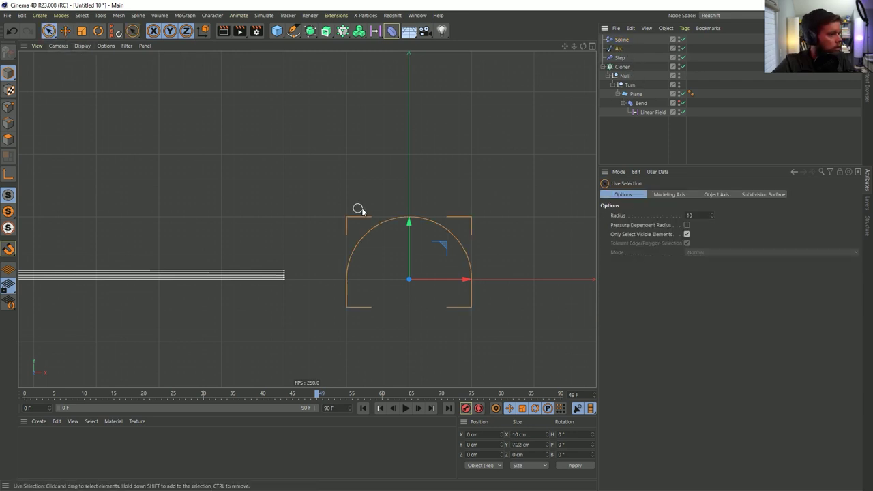
{"action": "left_click", "coordinate": [9, 106]}
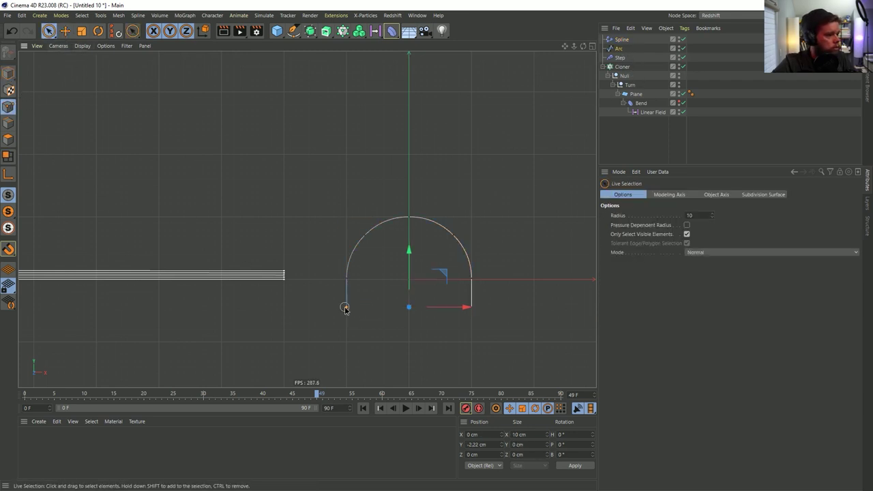
{"action": "mouse_move", "coordinate": [409, 253]}
{"action": "left_mouse_down"}
{"action": "mouse_move", "coordinate": [415, 229]}
{"action": "mouse_move", "coordinate": [412, 240]}
{"action": "left_mouse_up"}
{"action": "scroll", "coordinate": [338, 254], "scroll_direction": "down", "scroll_amount": 3}
{"action": "scroll", "coordinate": [335, 255], "scroll_direction": "up", "scroll_amount": 2}
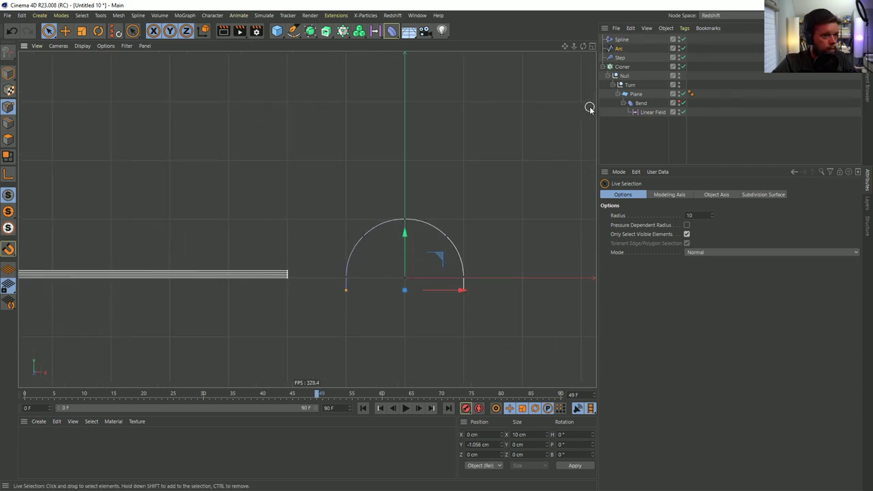
Move the whole Arc along X to about -5.03 cm so its end meets the page stack, and return to the perspective view
{"action": "left_click", "coordinate": [363, 408]}
{"action": "middle_click_drag", "start_coordinate": [410, 273], "coordinate": [392, 275], "text": "alt"}
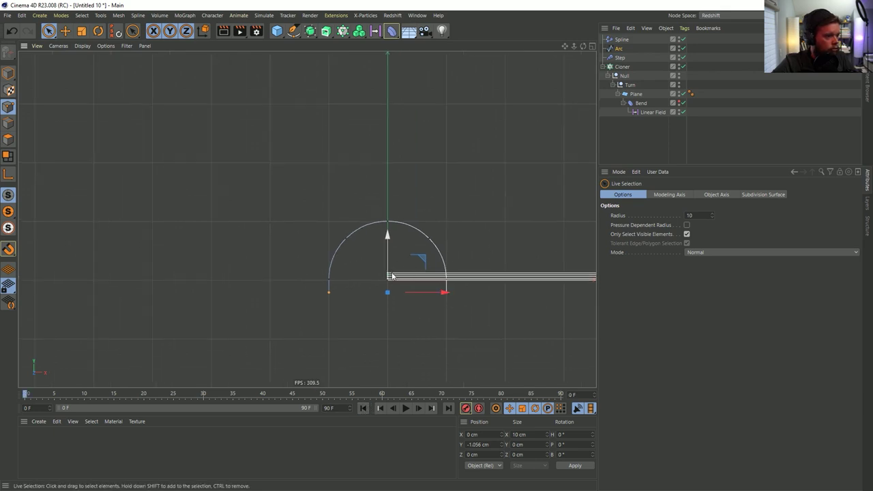
{"action": "left_click", "coordinate": [11, 73]}
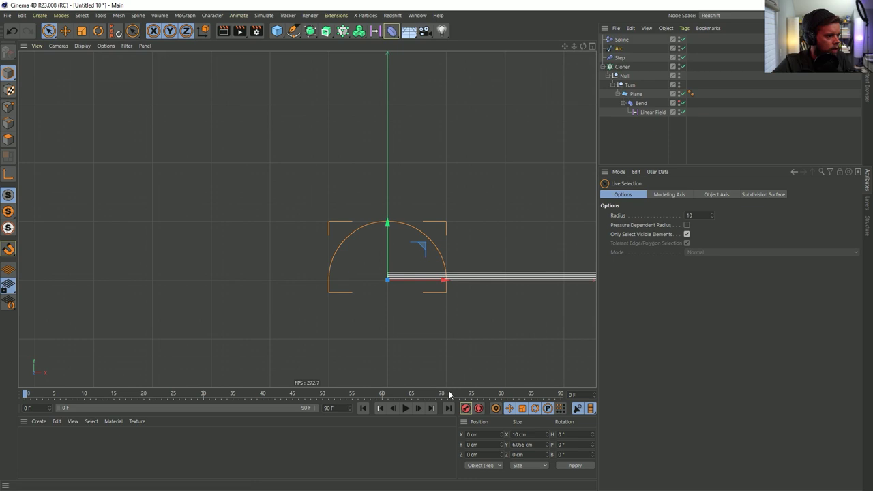
{"action": "key", "text": "e"}
{"action": "left_click_drag", "start_coordinate": [443, 283], "coordinate": [384, 289]}
{"action": "mouse_move", "coordinate": [30, 394]}
{"action": "left_mouse_down"}
{"action": "mouse_move", "coordinate": [132, 392]}
{"action": "mouse_move", "coordinate": [269, 370]}
{"action": "mouse_move", "coordinate": [24, 392]}
{"action": "left_mouse_up"}
{"action": "middle_click", "coordinate": [284, 218]}
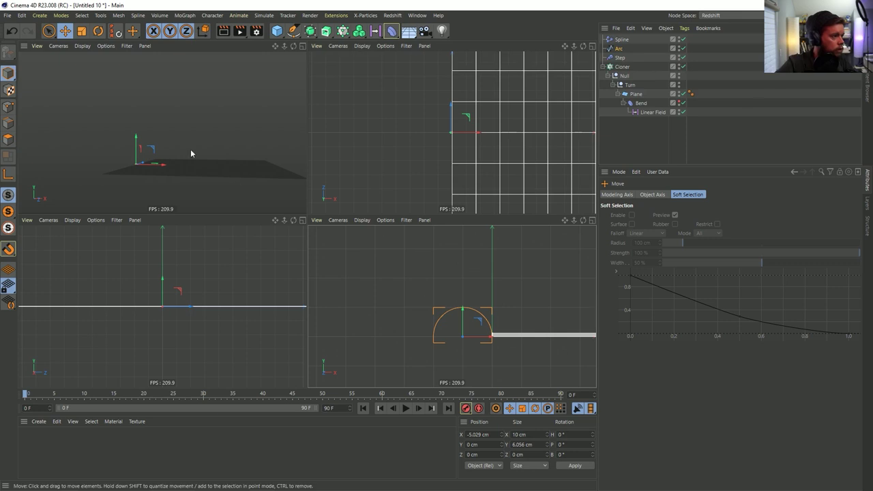
{"action": "middle_click", "coordinate": [190, 149]}
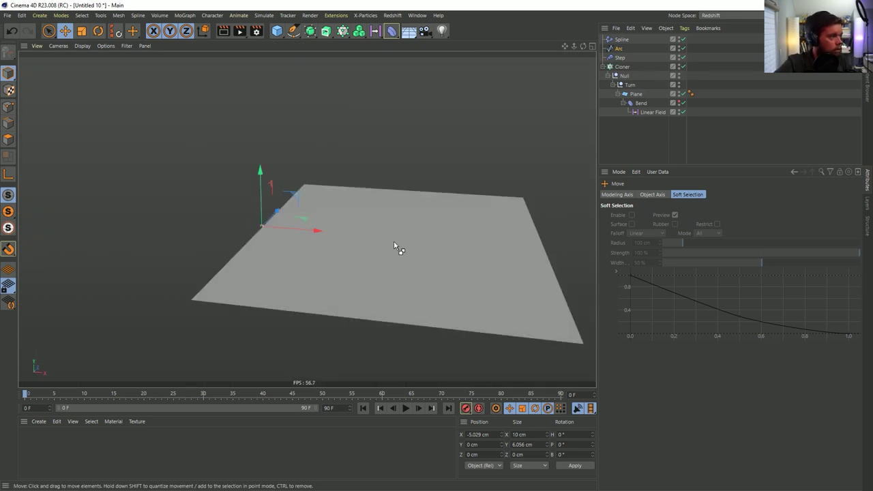
Save the scene in the SceneFiles folder as [6a]PageFlipping.c4d
{"action": "key", "text": "ctrl+s"}
{"action": "left_click", "coordinate": [163, 126]}
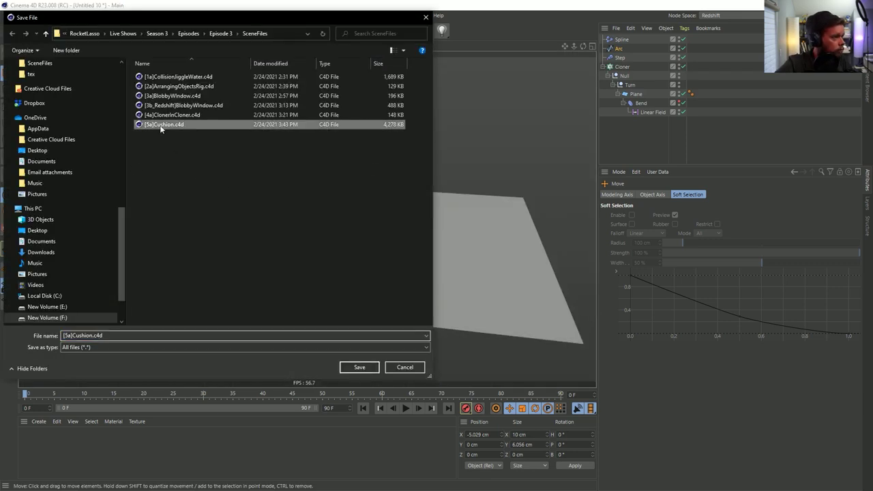
{"action": "left_click", "coordinate": [72, 335]}
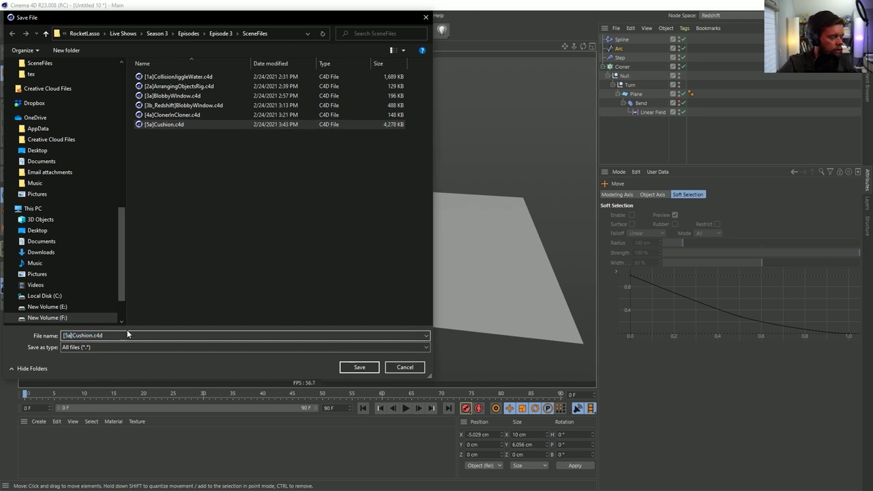
{"action": "key", "text": "Home"}
{"action": "key", "text": "Right"}
{"action": "key", "text": "shift+Right"}
{"action": "key", "text": "shift+Right"}
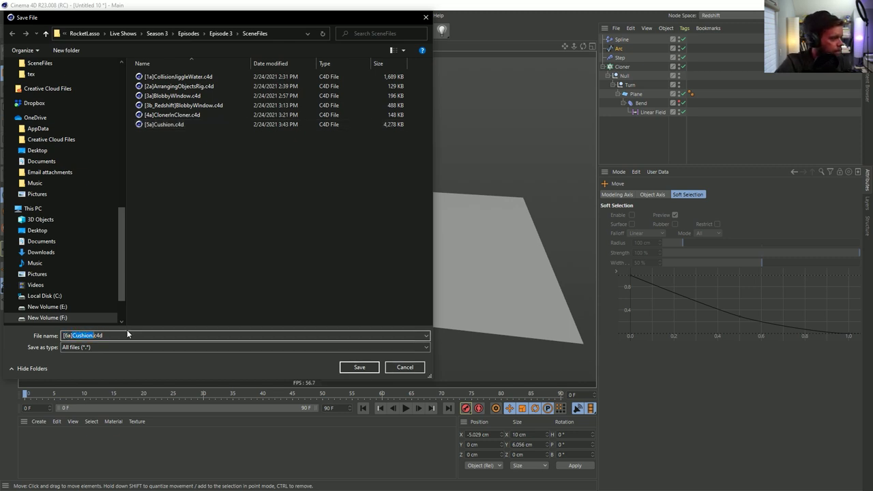
{"action": "type", "text": "PageFl"}
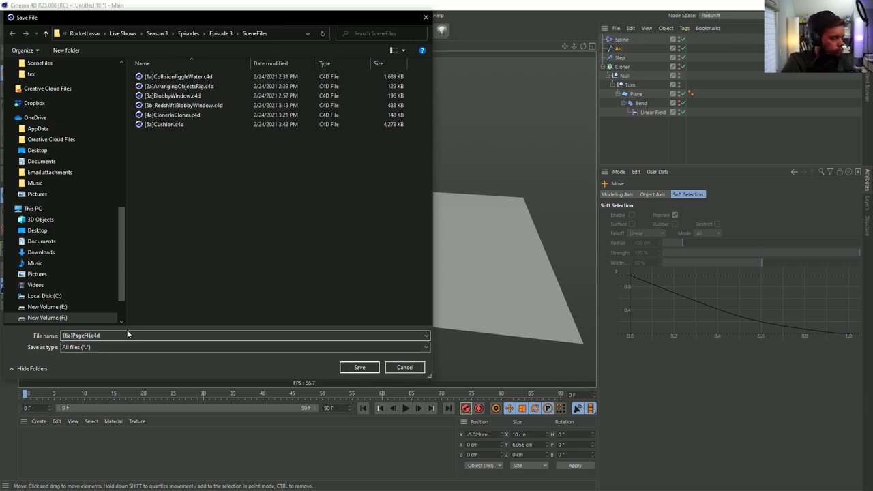
{"action": "key", "text": "Return"}
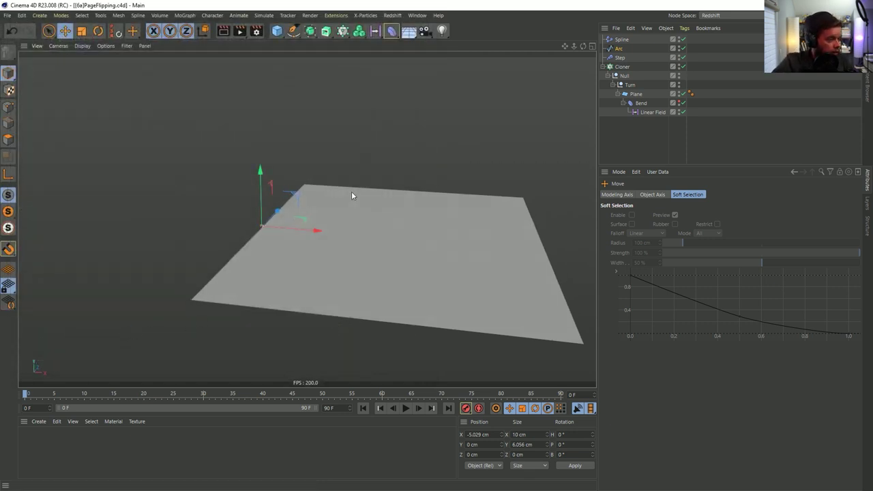
Review the Step effector's parameters and delete the effector from the scene
{"action": "middle_click", "coordinate": [334, 247]}
{"action": "middle_click", "coordinate": [355, 257]}
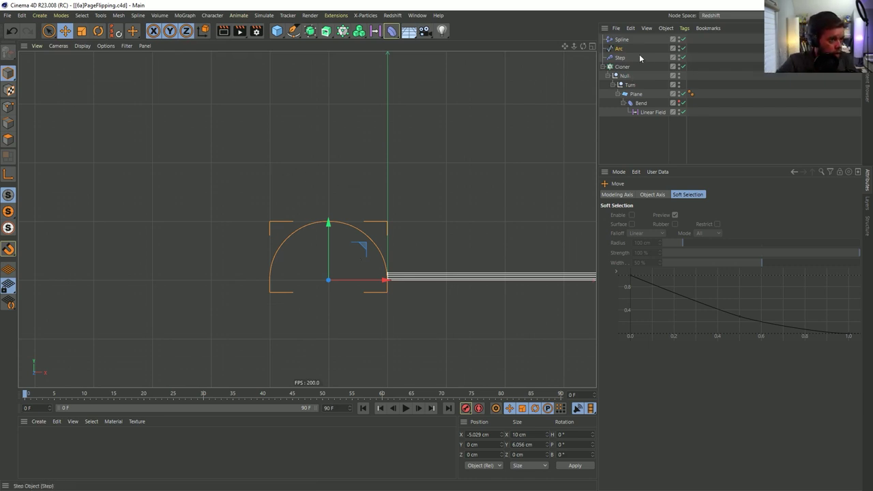
{"action": "left_click", "coordinate": [618, 58]}
{"action": "scroll", "coordinate": [382, 276], "scroll_direction": "down", "scroll_amount": 4}
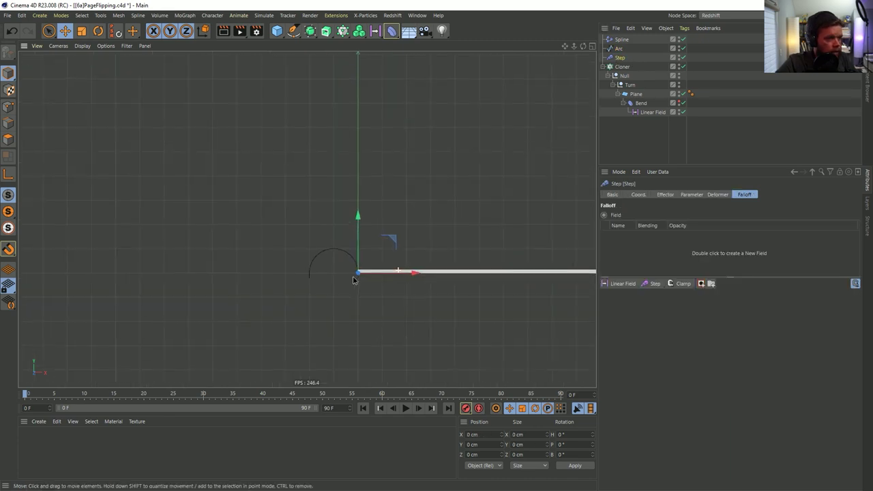
{"action": "middle_click_drag", "start_coordinate": [448, 259], "coordinate": [317, 259]}
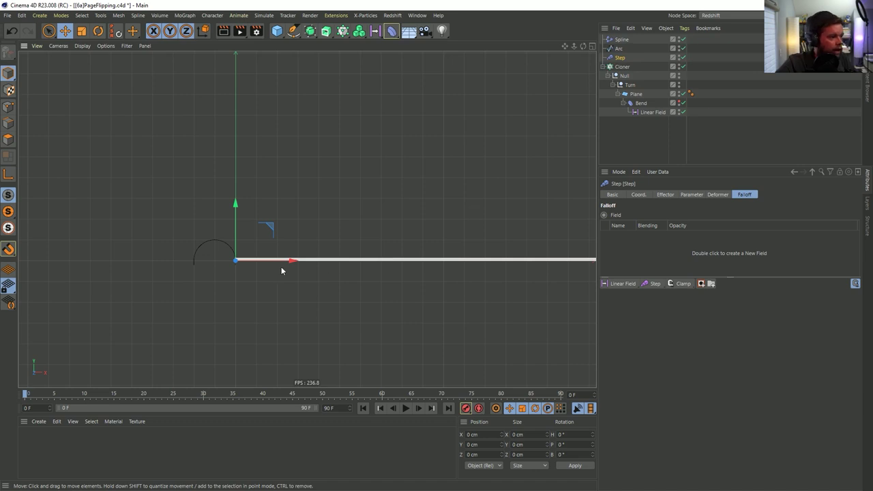
{"action": "left_click", "coordinate": [667, 194]}
{"action": "left_click", "coordinate": [691, 195]}
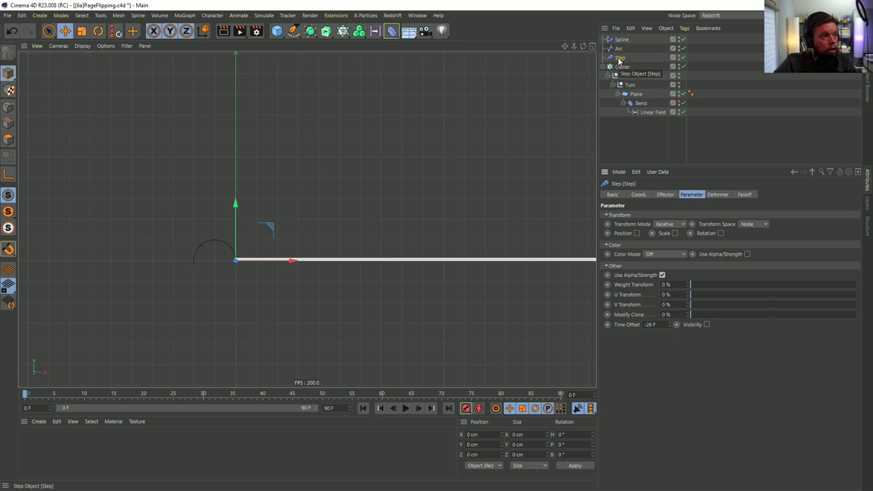
{"action": "key", "text": "Delete"}
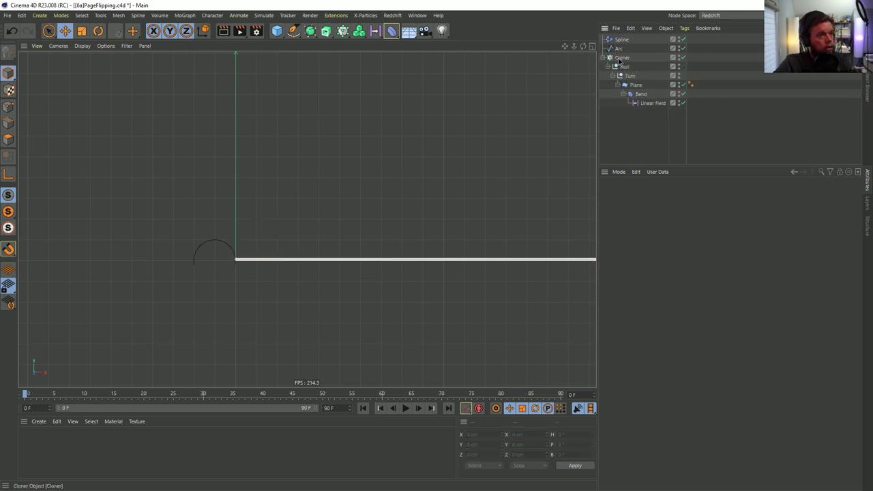
Check the Cloner's effector list and the Spline effector's settings, and add a Group Field to the Spline effector's falloff
{"action": "left_click", "coordinate": [619, 58]}
{"action": "middle_click", "coordinate": [399, 187]}
{"action": "key", "text": "F1"}
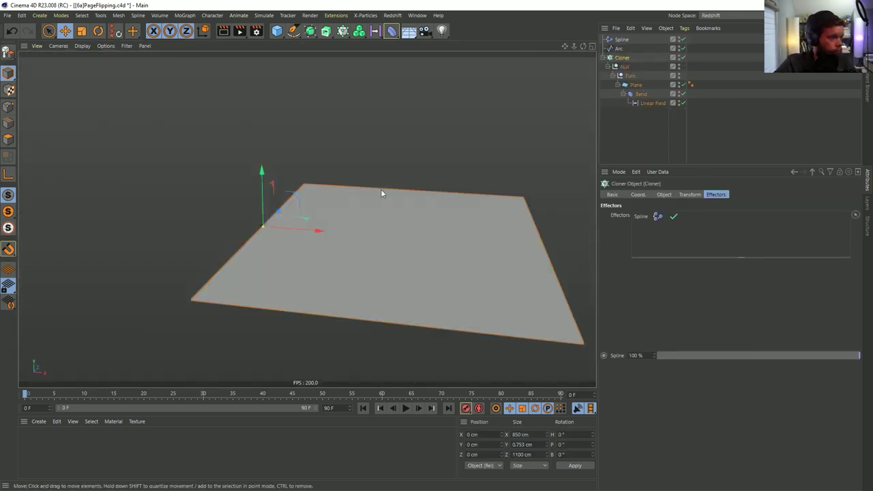
{"action": "left_click", "coordinate": [623, 41]}
{"action": "left_click", "coordinate": [672, 194]}
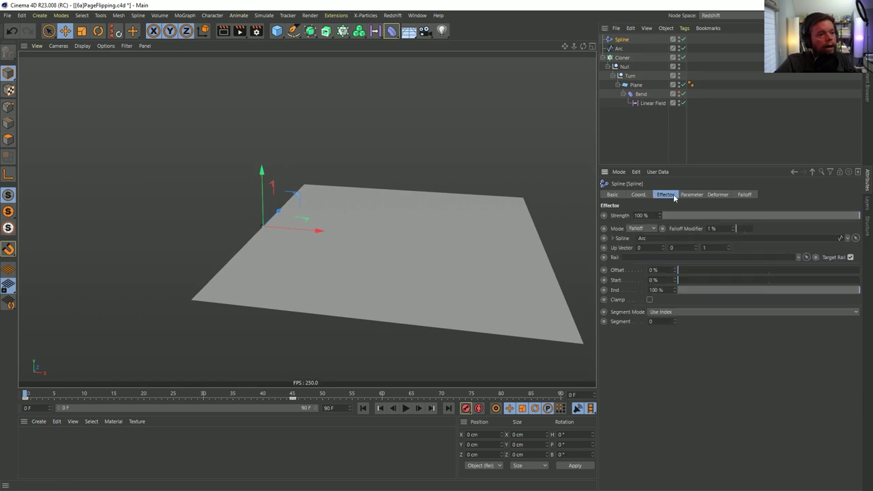
{"action": "left_click", "coordinate": [746, 196]}
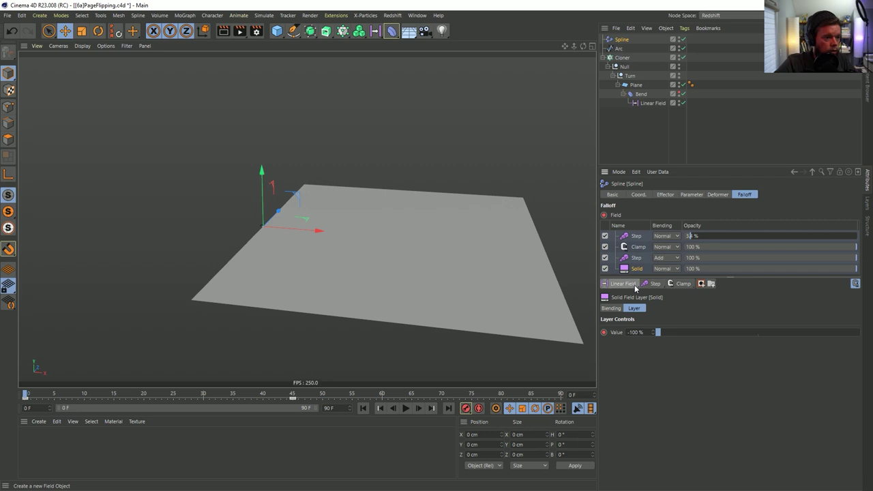
{"action": "left_click", "coordinate": [623, 283]}
{"action": "left_click", "coordinate": [630, 339]}
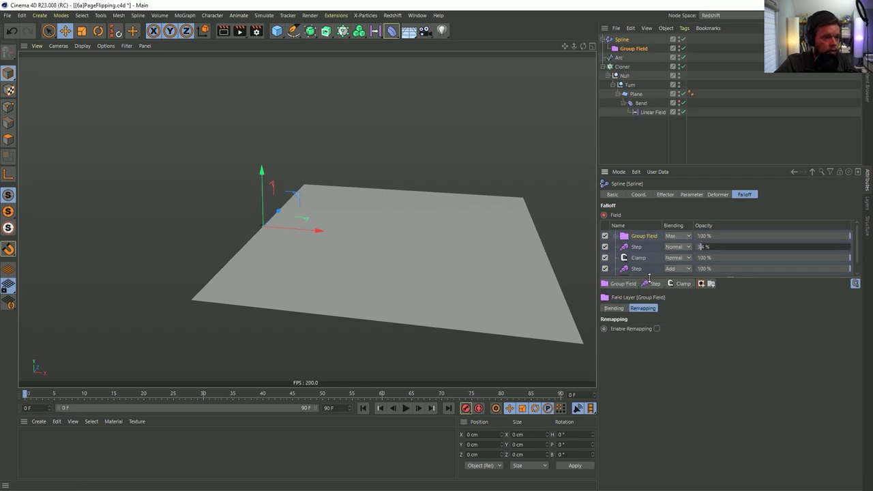
Place the Group Field below the lower Step layer in the falloff stack and nest the Solid layer inside it
{"action": "left_click_drag", "start_coordinate": [648, 241], "coordinate": [619, 269]}
{"action": "left_click", "coordinate": [615, 258]}
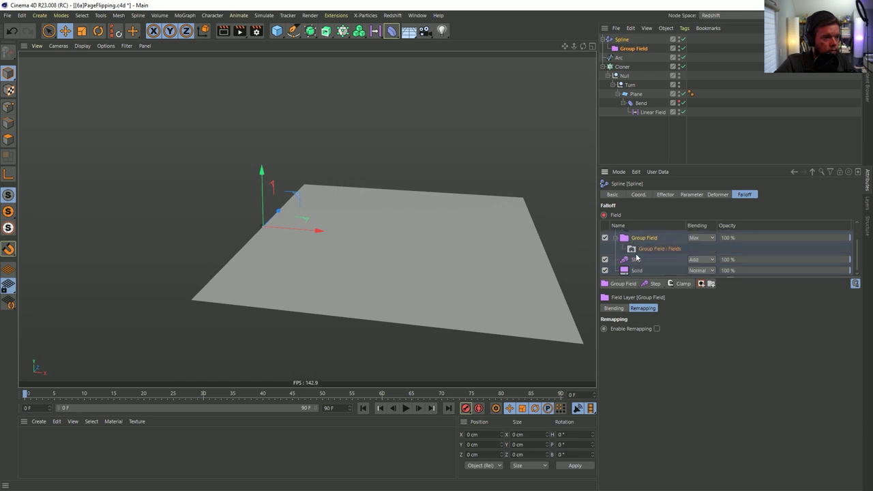
{"action": "left_click_drag", "start_coordinate": [639, 242], "coordinate": [647, 262]}
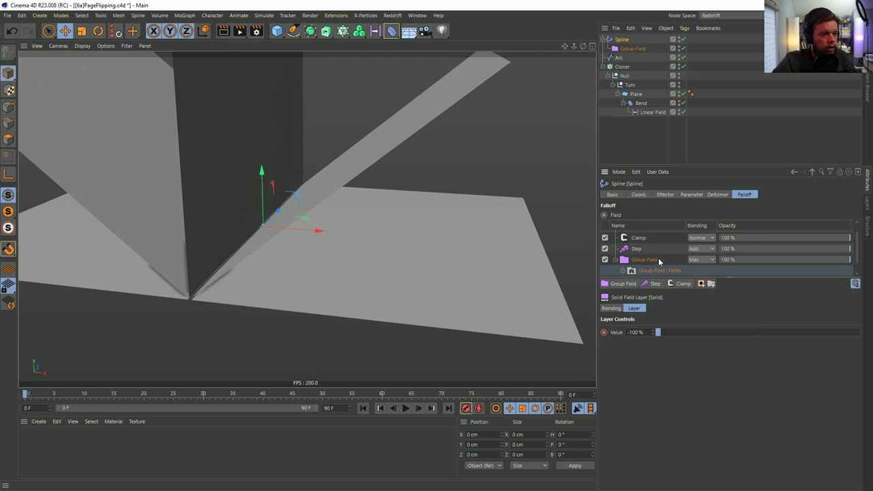
{"action": "scroll", "coordinate": [660, 264], "scroll_direction": "down", "scroll_amount": 1}
{"action": "left_click_drag", "start_coordinate": [449, 249], "coordinate": [474, 187], "text": "alt"}
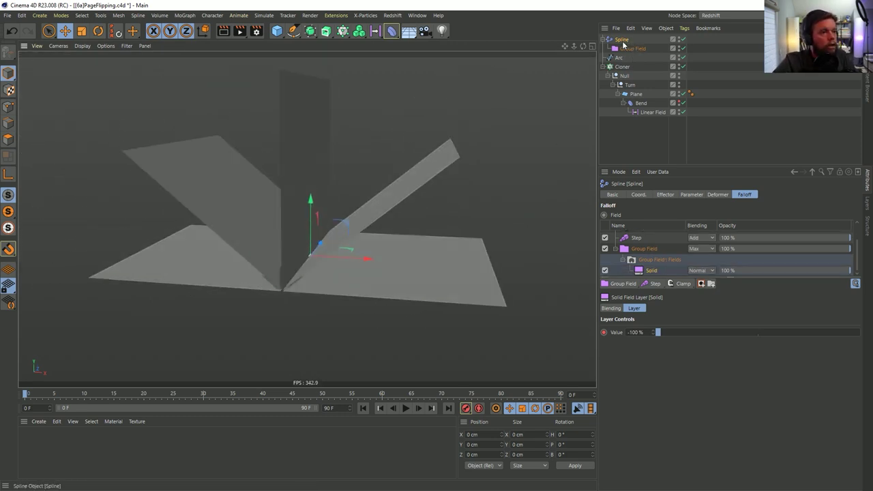
Check the nested Solid layer's animated value and set the Group Field's blending to Normal in the Spline effector's falloff
{"action": "left_click", "coordinate": [630, 49]}
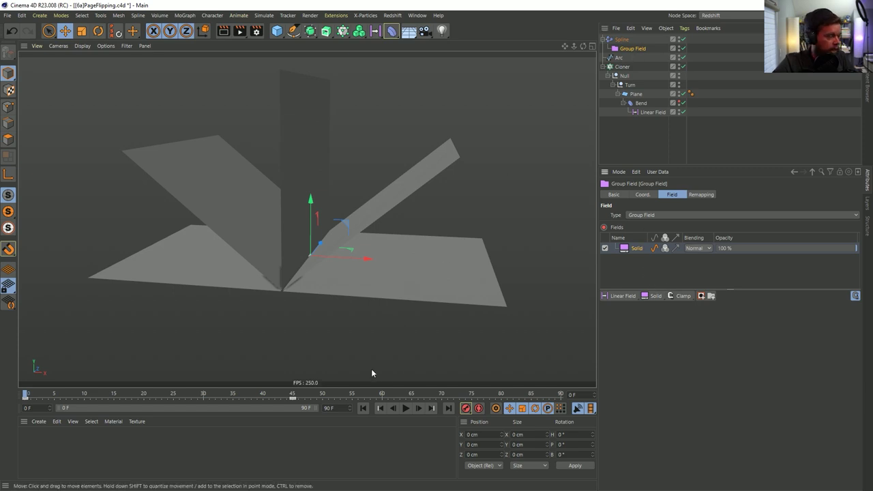
{"action": "mouse_move", "coordinate": [33, 394]}
{"action": "left_mouse_down"}
{"action": "mouse_move", "coordinate": [275, 395]}
{"action": "mouse_move", "coordinate": [30, 394]}
{"action": "left_mouse_up"}
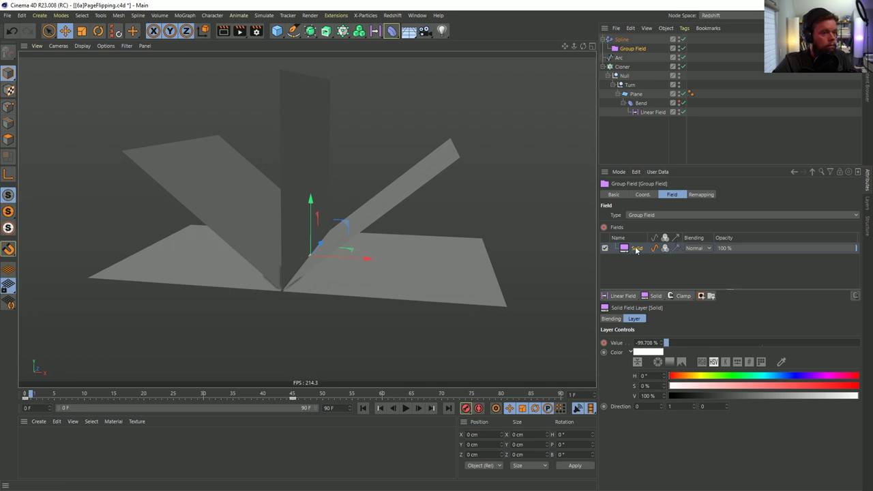
{"action": "left_click", "coordinate": [621, 39]}
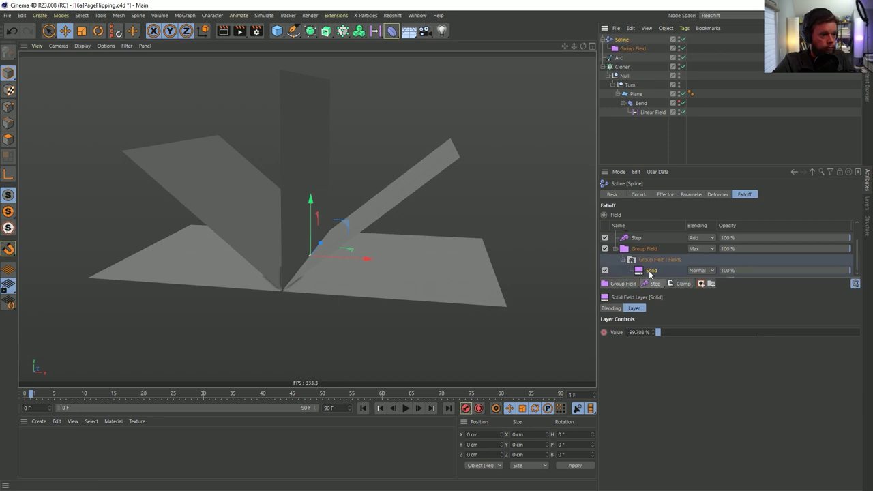
{"action": "left_click", "coordinate": [701, 248]}
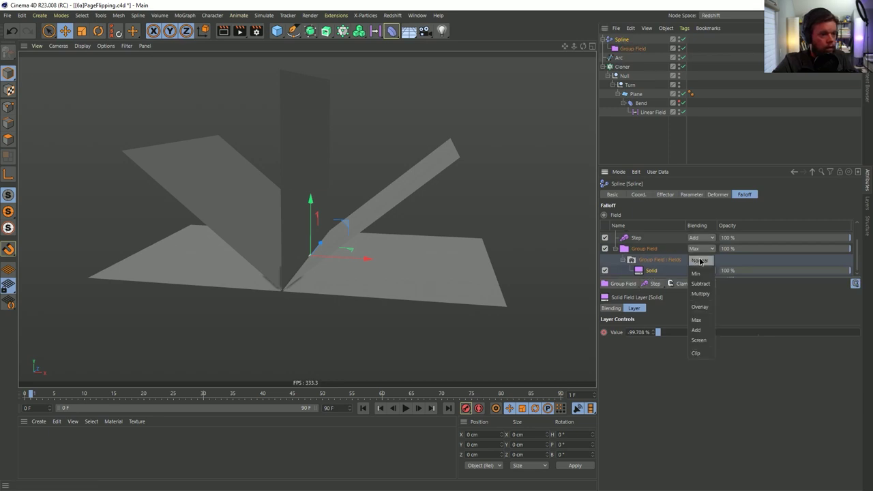
{"action": "left_click", "coordinate": [701, 260]}
{"action": "mouse_move", "coordinate": [29, 394]}
{"action": "left_mouse_down"}
{"action": "mouse_move", "coordinate": [297, 398]}
{"action": "mouse_move", "coordinate": [25, 397]}
{"action": "left_mouse_up"}
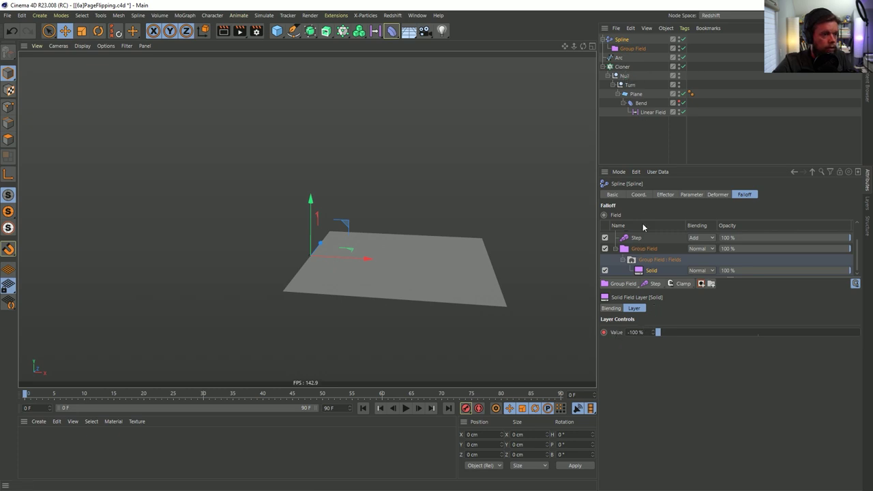
Check the Group Field's Solid layer, and add a Plain effector to the Cloner
{"action": "left_click", "coordinate": [622, 48]}
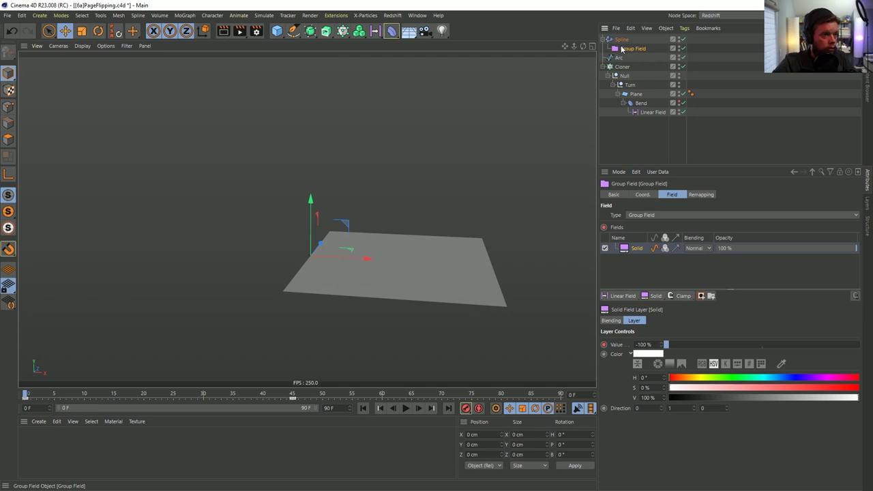
{"action": "left_click", "coordinate": [622, 67]}
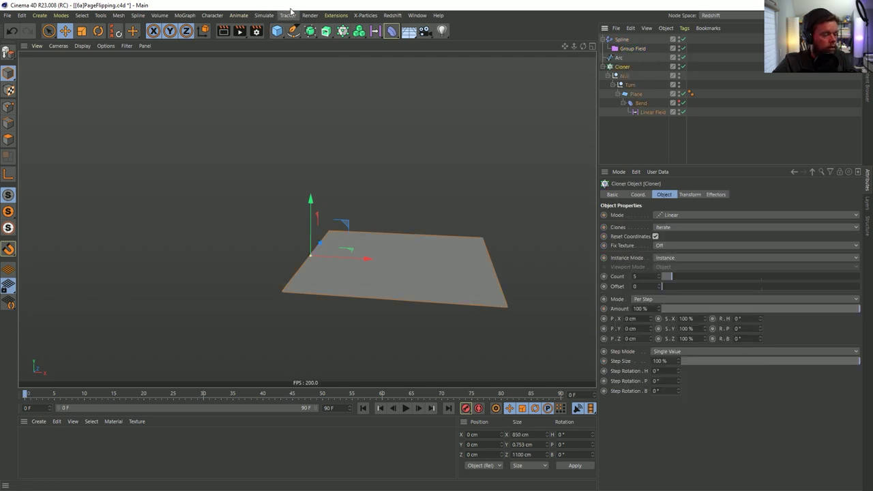
{"action": "left_click", "coordinate": [334, 17]}
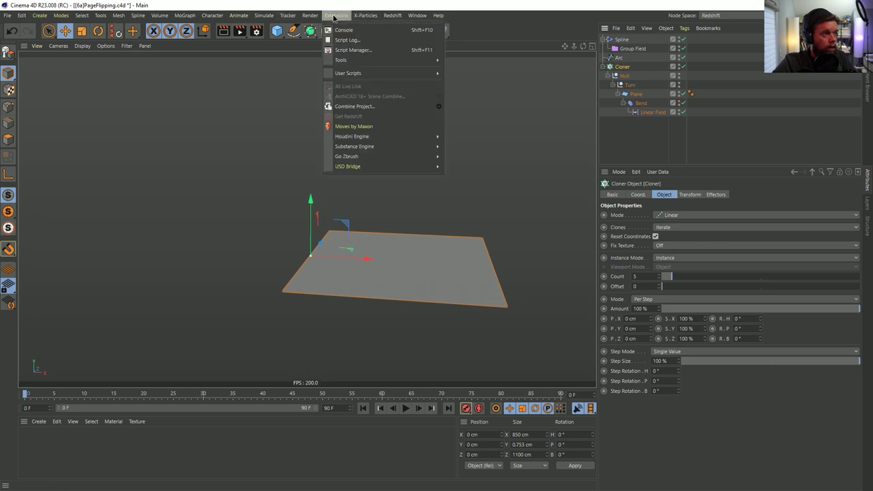
{"action": "left_click", "coordinate": [334, 17]}
{"action": "left_click", "coordinate": [343, 30]}
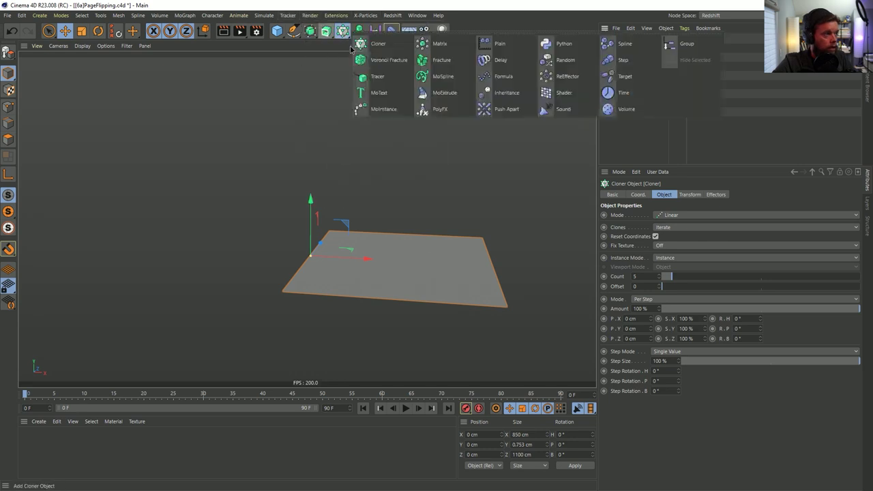
{"action": "left_click", "coordinate": [487, 46]}
Turn off the Plain effector's position transform and set its Time Offset to -26 F
{"action": "left_click", "coordinate": [674, 195]}
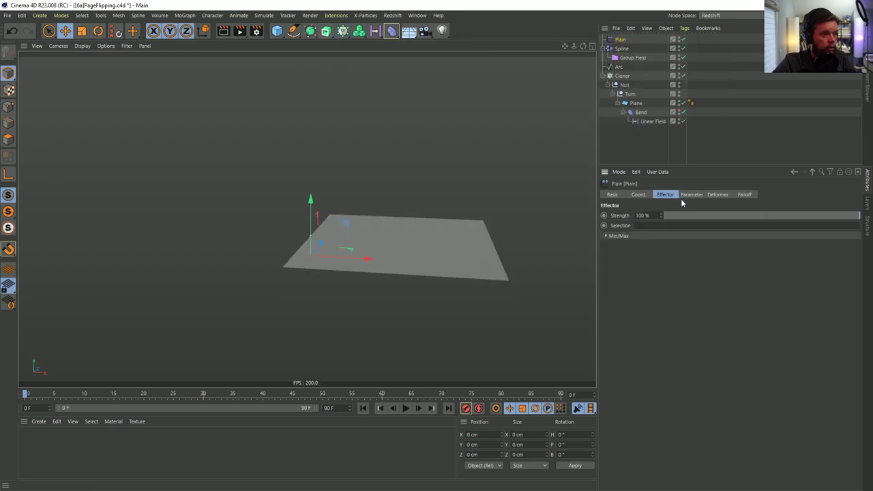
{"action": "left_click", "coordinate": [690, 195]}
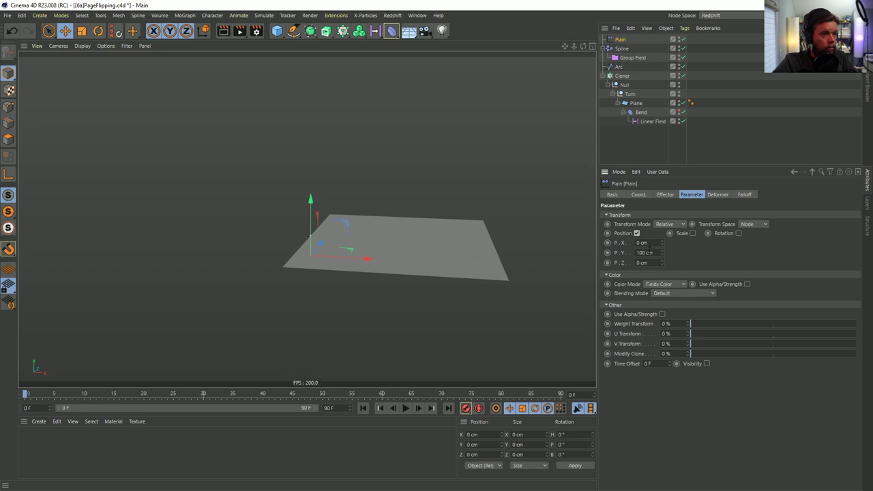
{"action": "left_click", "coordinate": [636, 233]}
{"action": "left_click", "coordinate": [648, 334]}
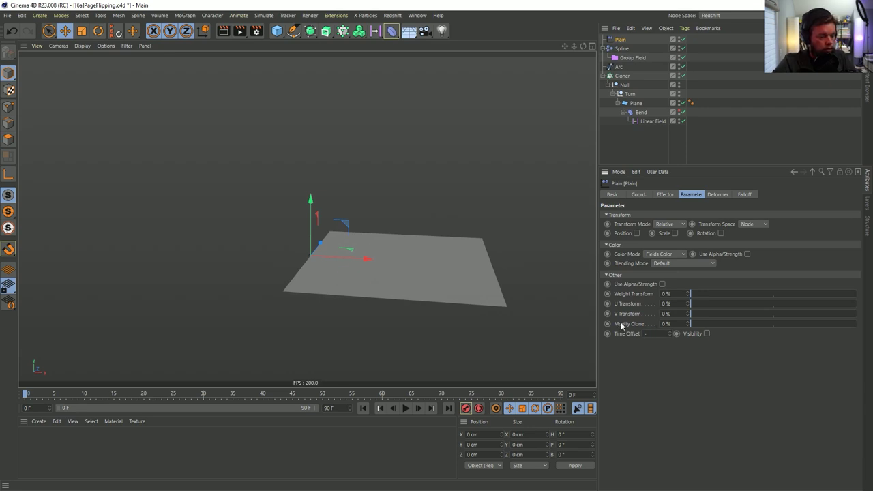
{"action": "type", "text": "-28"}
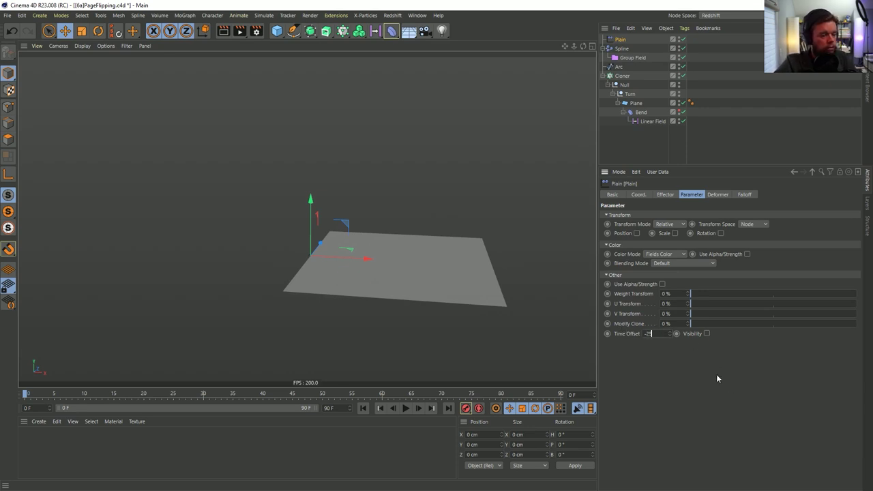
{"action": "key", "text": "Return"}
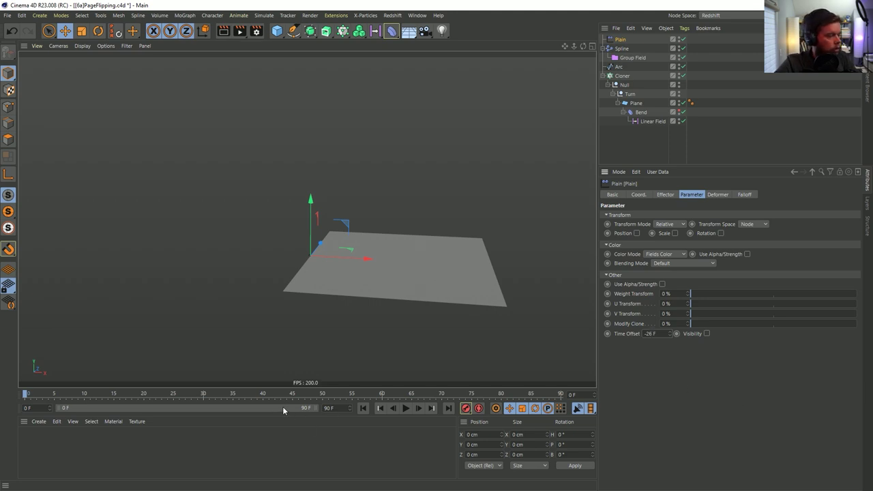
Add the existing Group Field to the Plain effector's falloff and scrub the animation to frame 13
{"action": "left_click", "coordinate": [749, 195]}
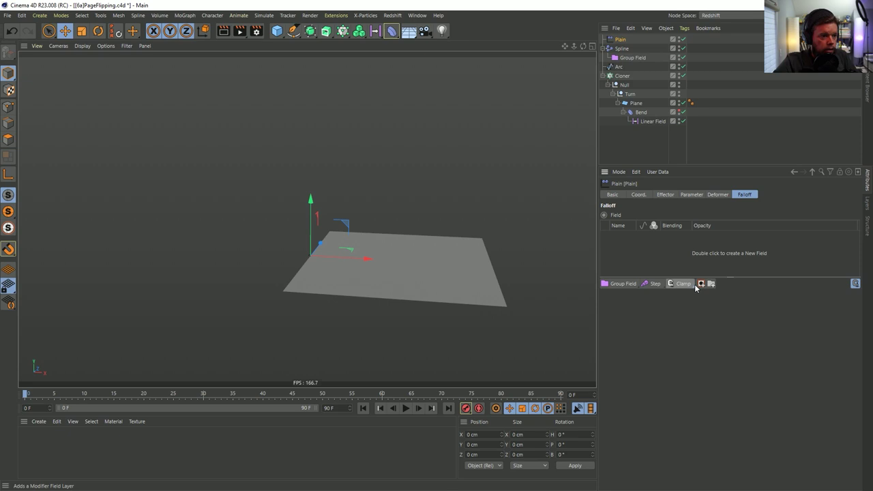
{"action": "left_click_drag", "start_coordinate": [628, 58], "coordinate": [639, 238]}
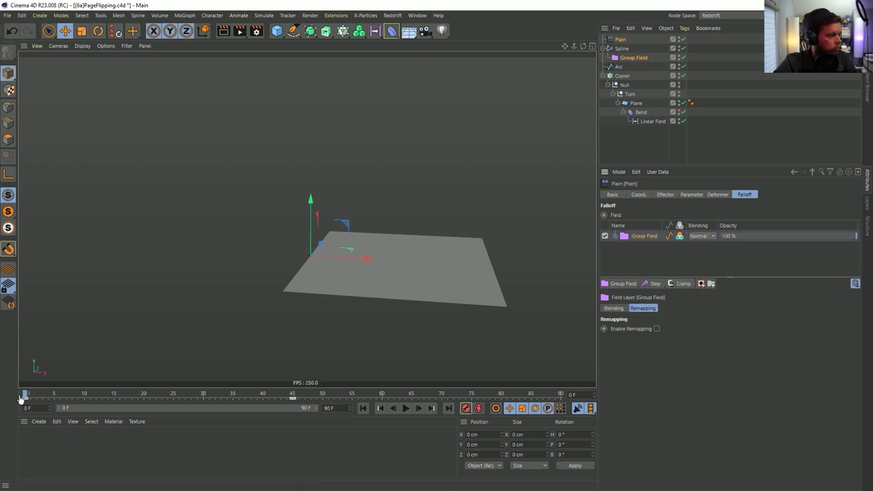
{"action": "left_click_drag", "start_coordinate": [24, 395], "coordinate": [102, 394]}
Test the Plain effector's Time Offset and check the Cloner's effector list and transform time settings
{"action": "left_click", "coordinate": [692, 194]}
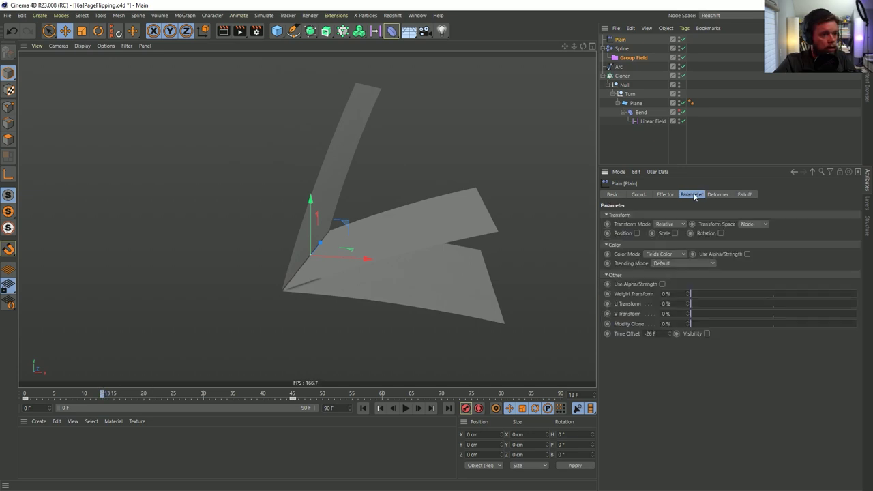
{"action": "mouse_move", "coordinate": [671, 334]}
{"action": "left_mouse_down"}
{"action": "mouse_move", "coordinate": [634, 336]}
{"action": "mouse_move", "coordinate": [672, 334]}
{"action": "left_mouse_up"}
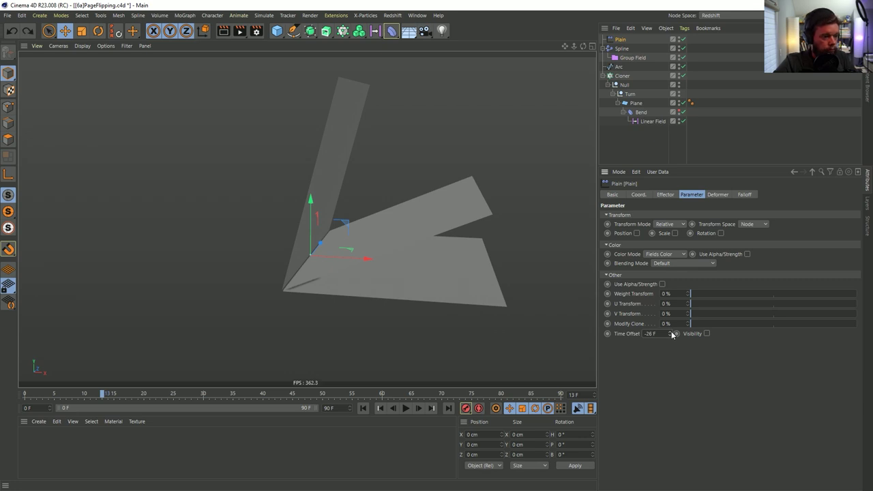
{"action": "left_click", "coordinate": [622, 76]}
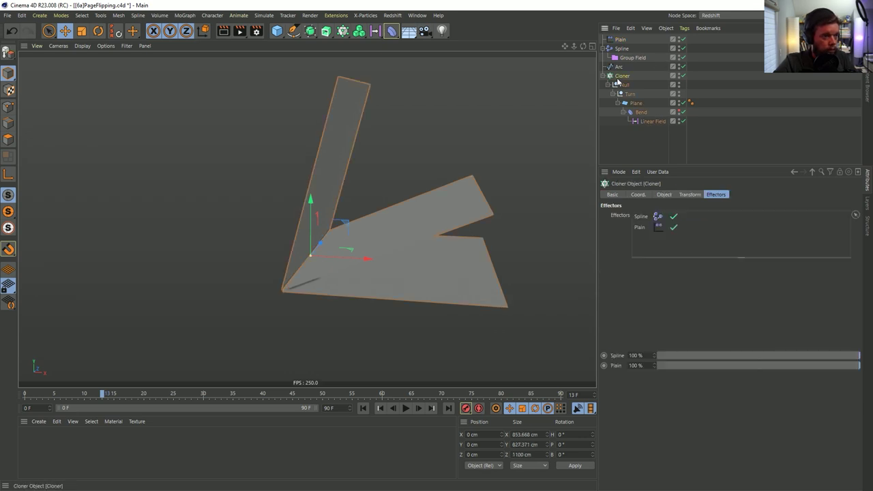
{"action": "left_click", "coordinate": [689, 195]}
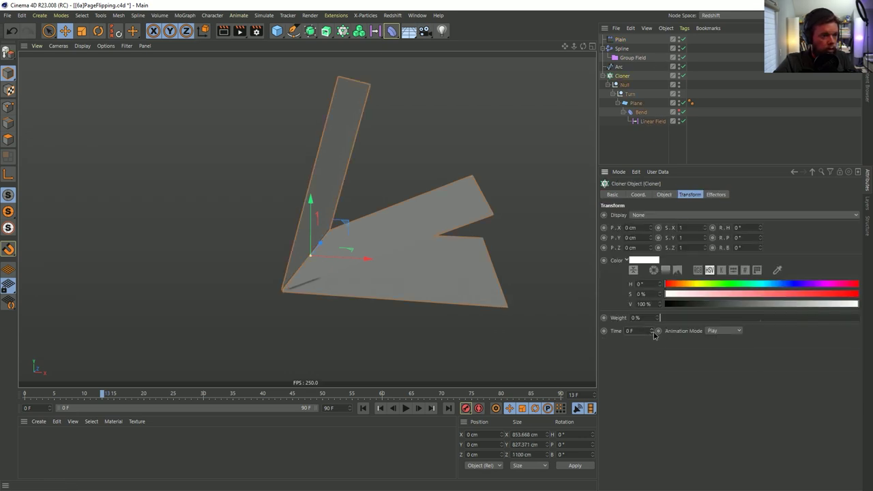
{"action": "left_click", "coordinate": [620, 40]}
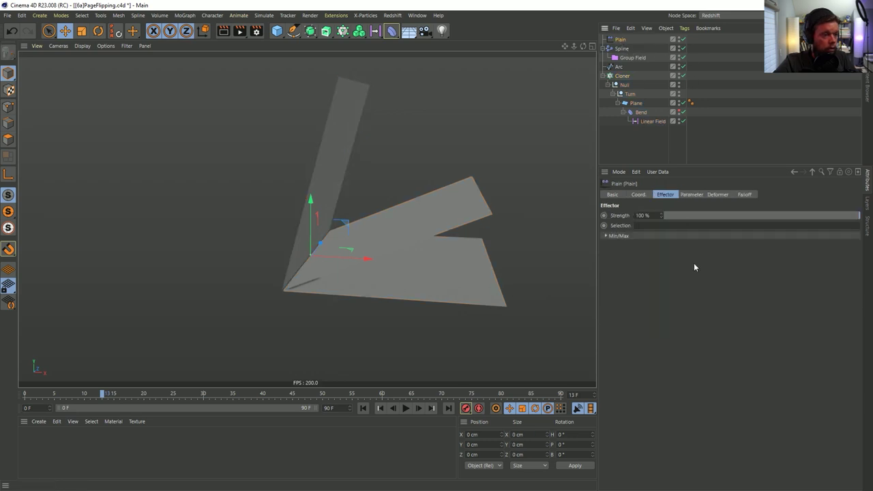
{"action": "left_click", "coordinate": [692, 194]}
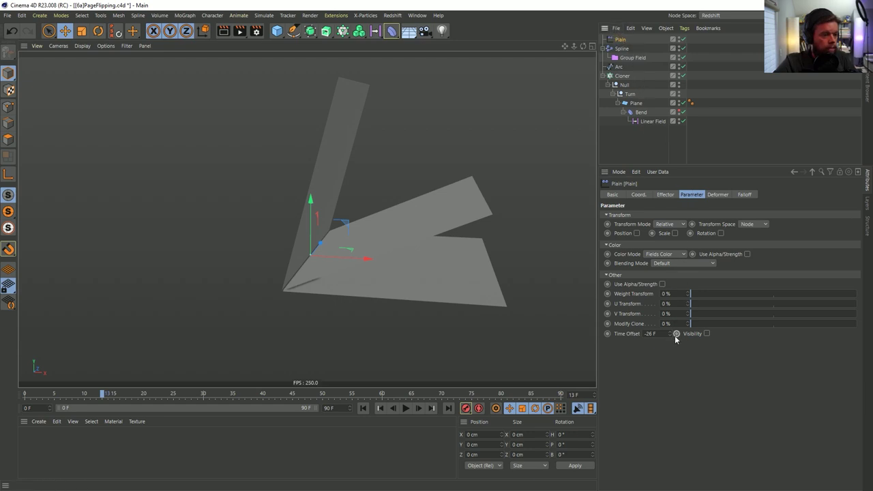
Set the Cloner's transform Animation Mode to Fixed
{"action": "left_click", "coordinate": [622, 76]}
{"action": "left_click", "coordinate": [721, 330]}
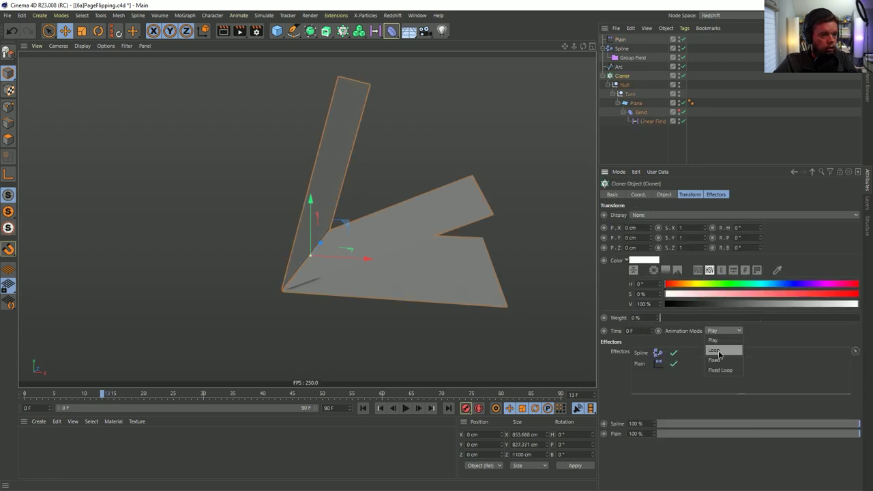
{"action": "left_click", "coordinate": [718, 354]}
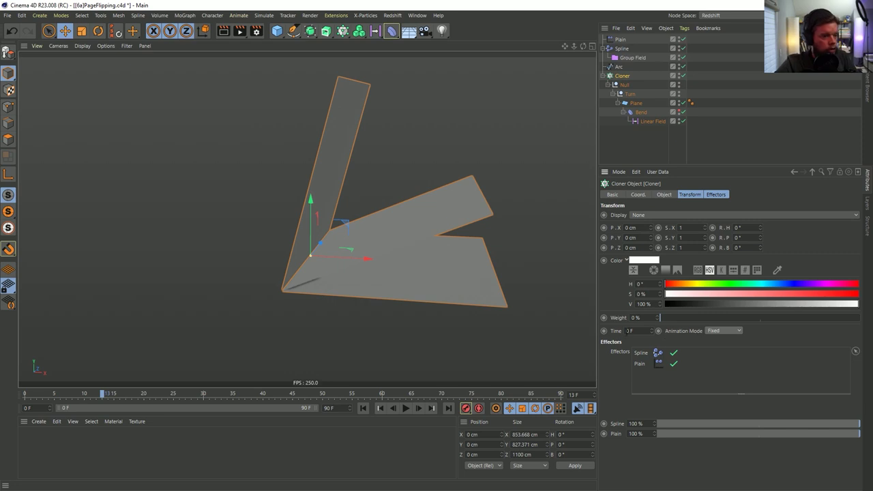
Set the Plain effector's Time Offset to 20 F and scrub the animation from the start to frame 43
{"action": "left_click", "coordinate": [619, 39]}
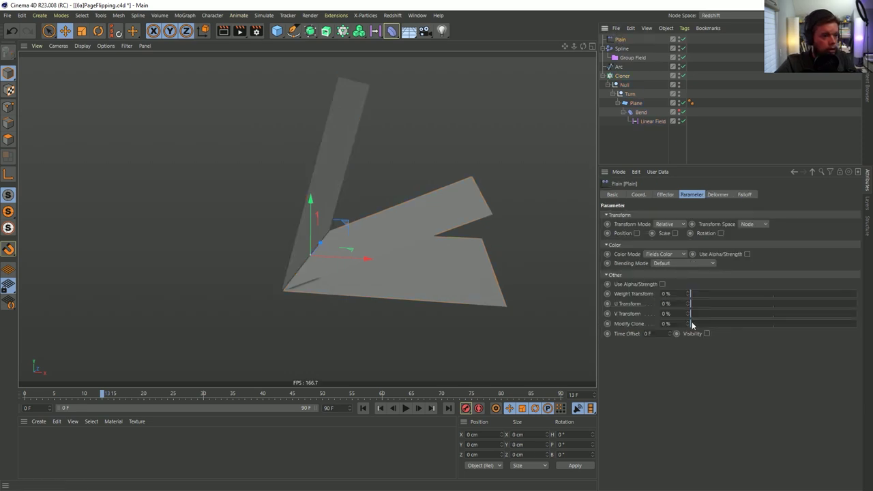
{"action": "left_click_drag", "start_coordinate": [671, 334], "coordinate": [620, 334]}
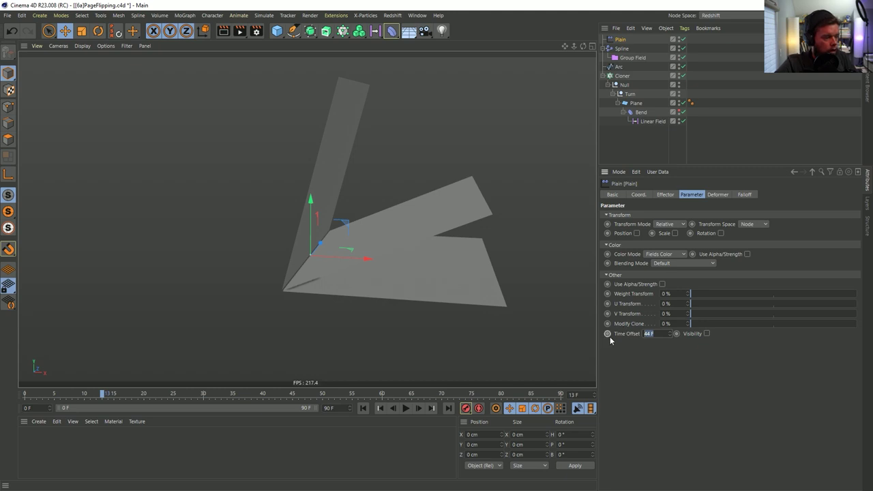
{"action": "type", "text": "20"}
{"action": "key", "text": "Return"}
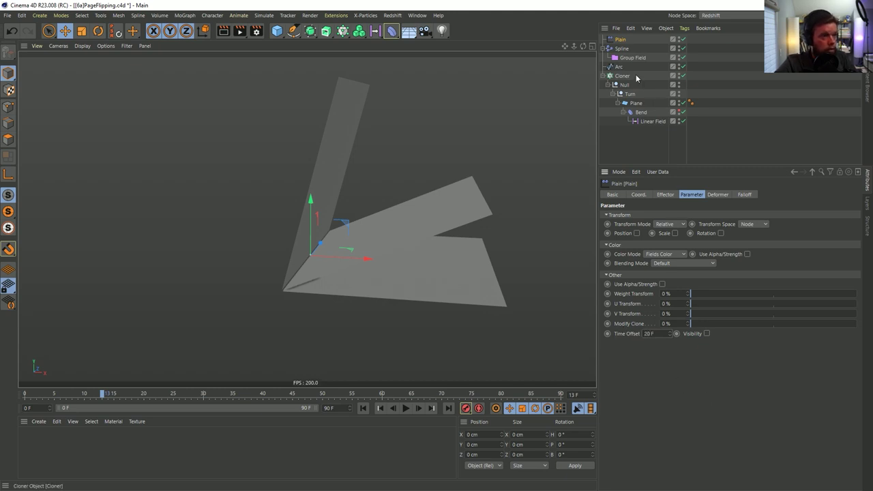
{"action": "left_click", "coordinate": [18, 396]}
{"action": "left_click_drag", "start_coordinate": [19, 396], "coordinate": [179, 395]}
{"action": "left_click_drag", "start_coordinate": [178, 395], "coordinate": [288, 390]}
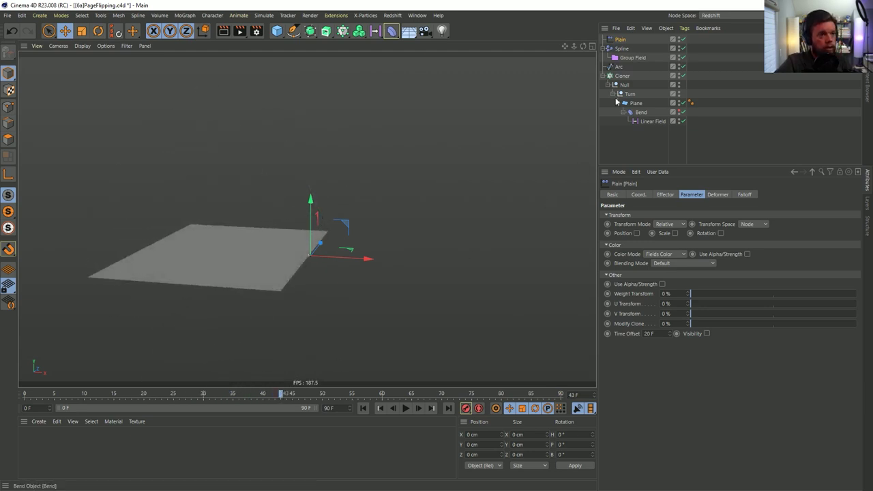
Keyframe the Group Field's Solid layer value at 0 % on frame 0 and scrub the animation to frame 36
{"action": "left_click", "coordinate": [632, 59]}
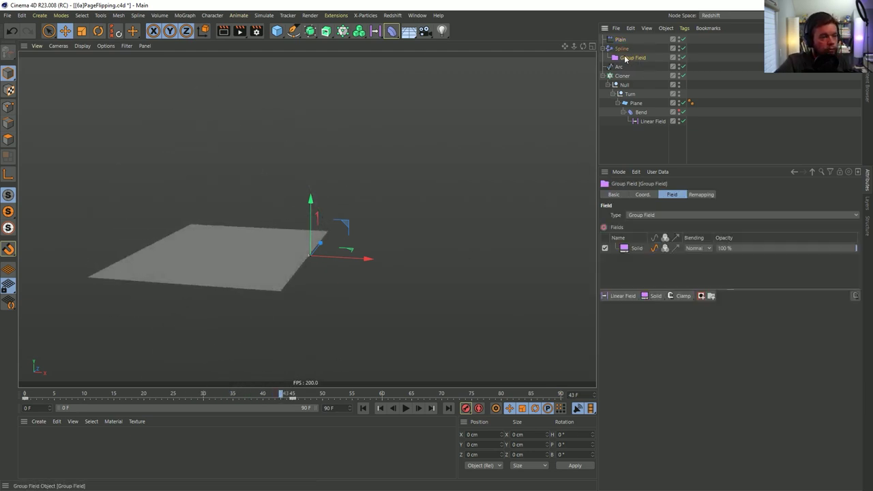
{"action": "left_click", "coordinate": [637, 249]}
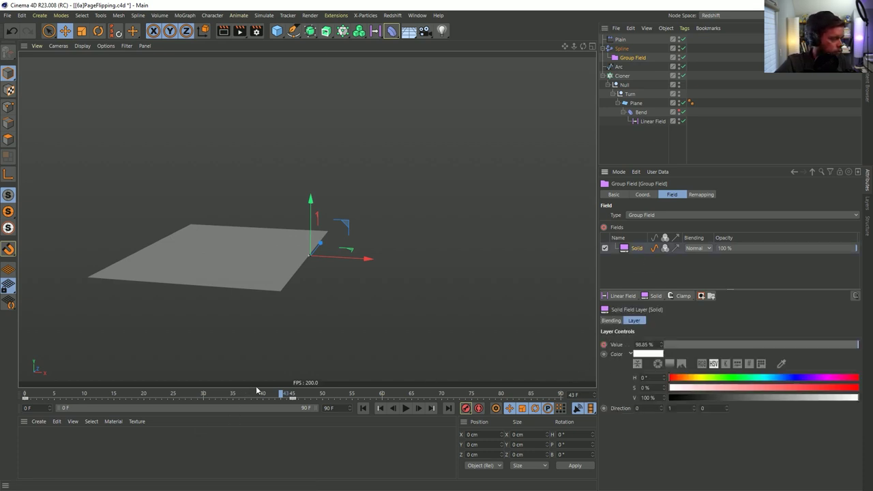
{"action": "left_click_drag", "start_coordinate": [250, 394], "coordinate": [24, 406]}
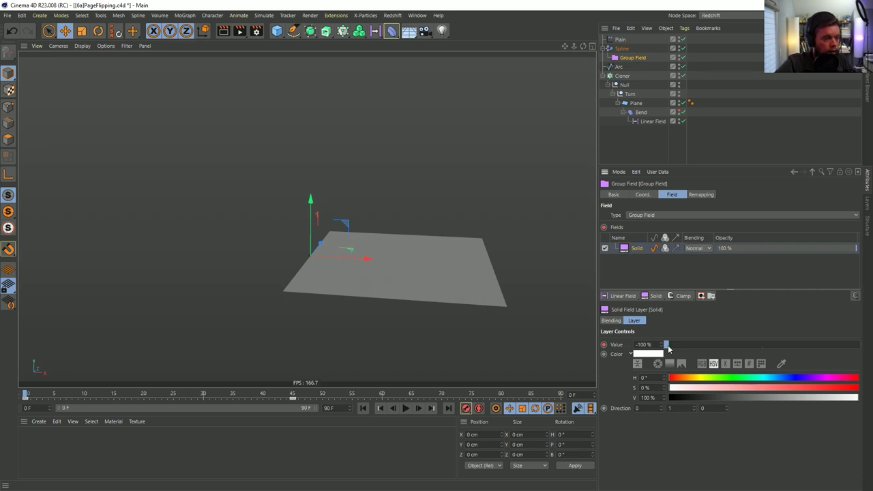
{"action": "key", "text": "Return"}
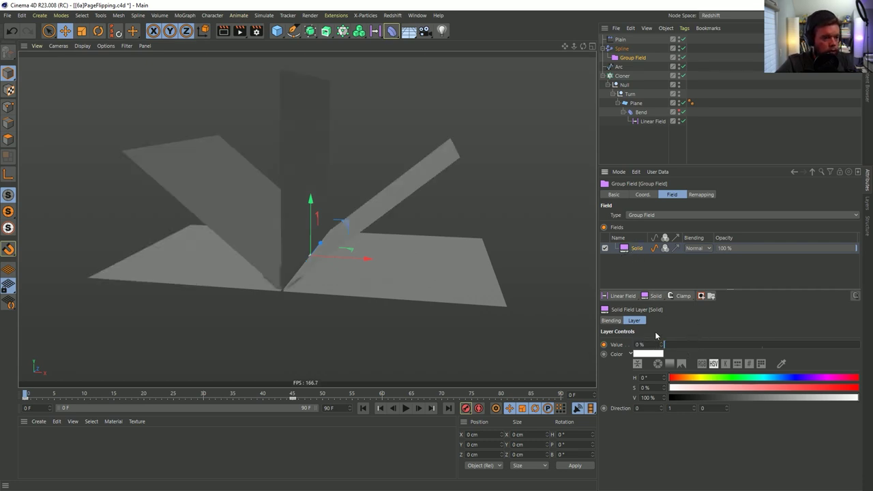
{"action": "left_click", "coordinate": [603, 345]}
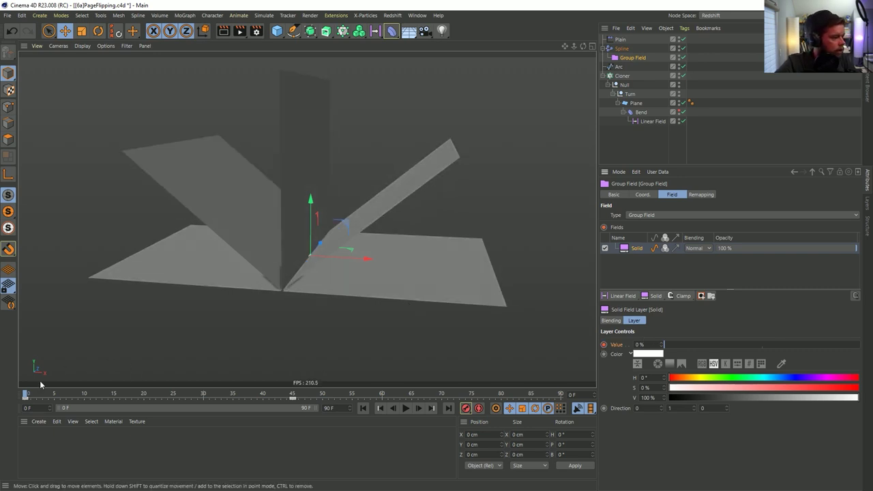
{"action": "left_click_drag", "start_coordinate": [26, 395], "coordinate": [239, 394]}
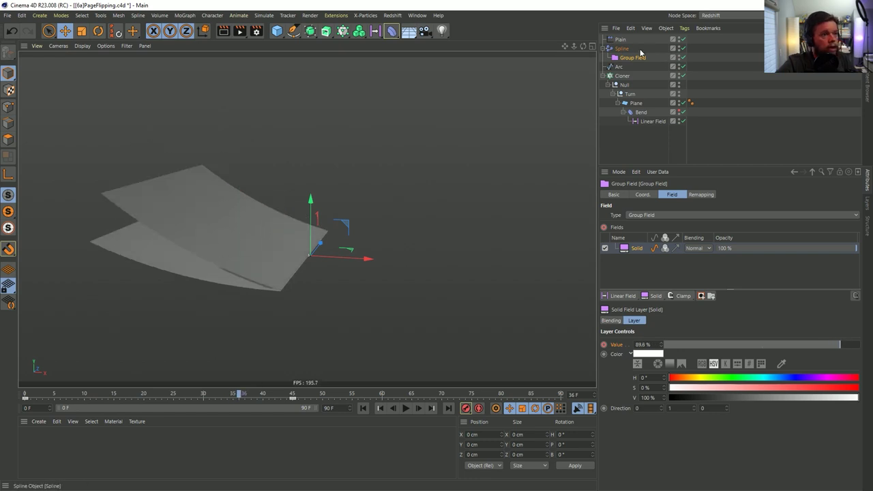
Add a Range Map layer to the Spline effector's falloff and place it directly above the Group Field
{"action": "left_click", "coordinate": [621, 48]}
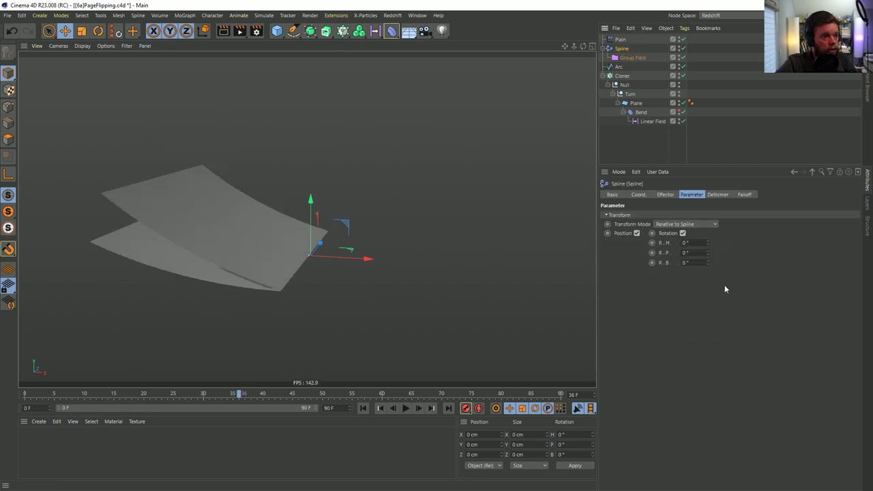
{"action": "left_click", "coordinate": [744, 195]}
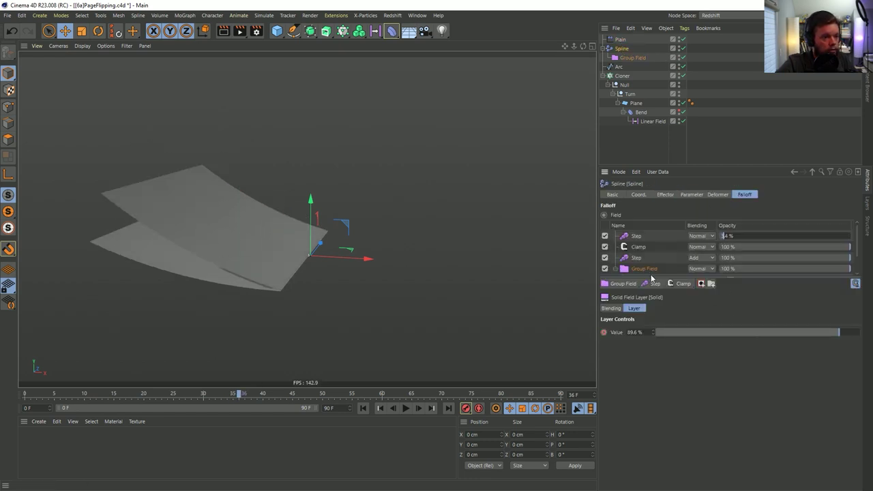
{"action": "left_click_drag", "start_coordinate": [651, 278], "coordinate": [648, 339]}
{"action": "left_click", "coordinate": [644, 270]}
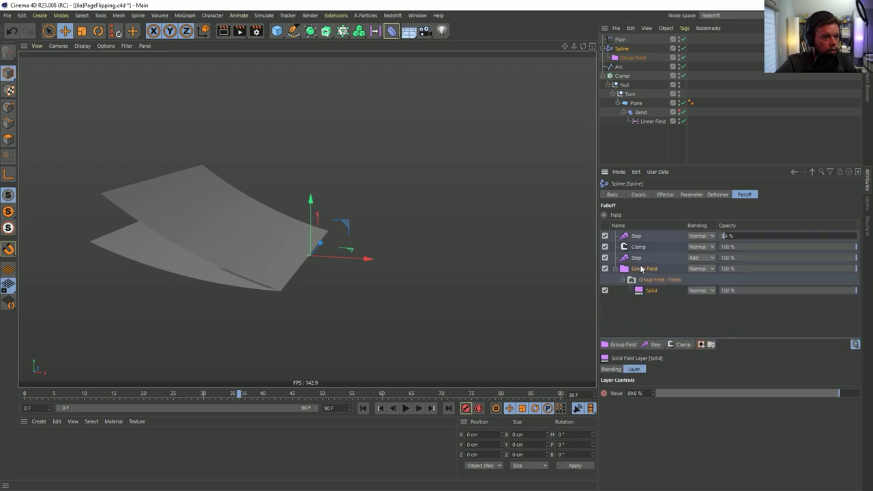
{"action": "left_click", "coordinate": [683, 345]}
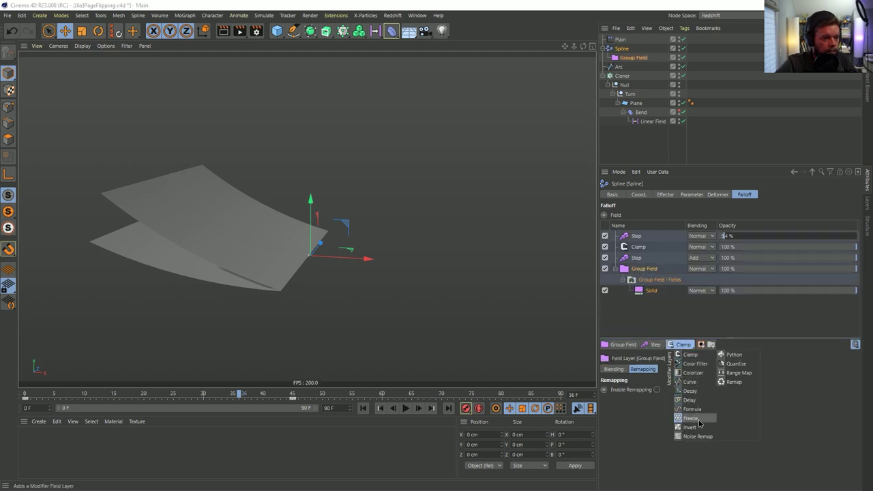
{"action": "left_click", "coordinate": [738, 372]}
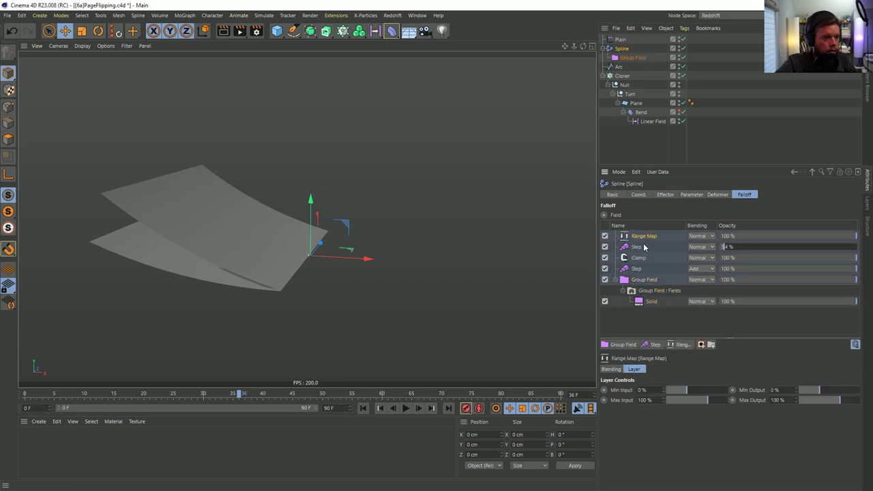
{"action": "left_click_drag", "start_coordinate": [645, 277], "coordinate": [644, 277]}
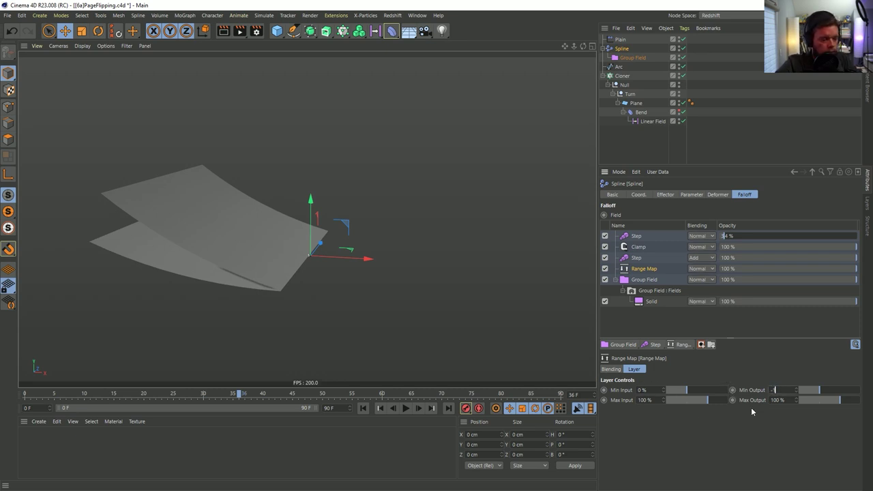
Set the Spline effector's Range Map Min Output to -100 % and scrub the animation back to frame 13
{"action": "key", "text": "Return"}
{"action": "left_click_drag", "start_coordinate": [166, 389], "coordinate": [103, 399]}
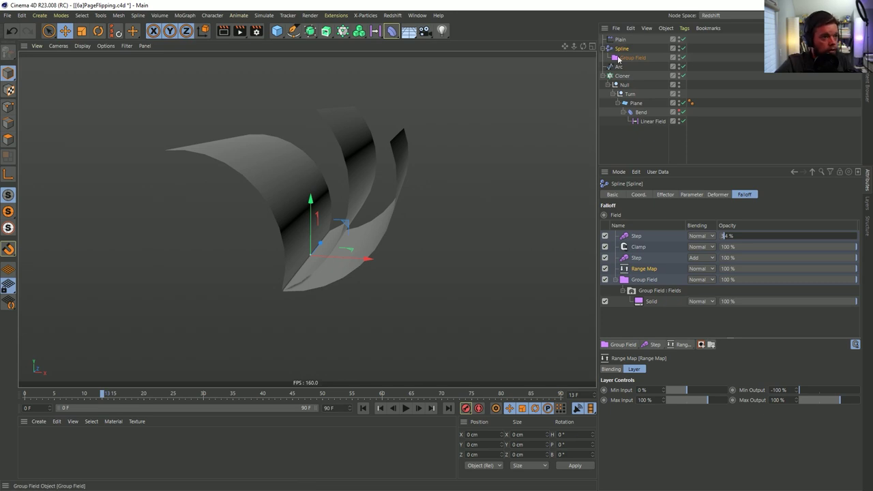
Add a Step layer to the Plain effector's falloff with Multiply blending and scrub the animation to frame 1
{"action": "left_click", "coordinate": [620, 40]}
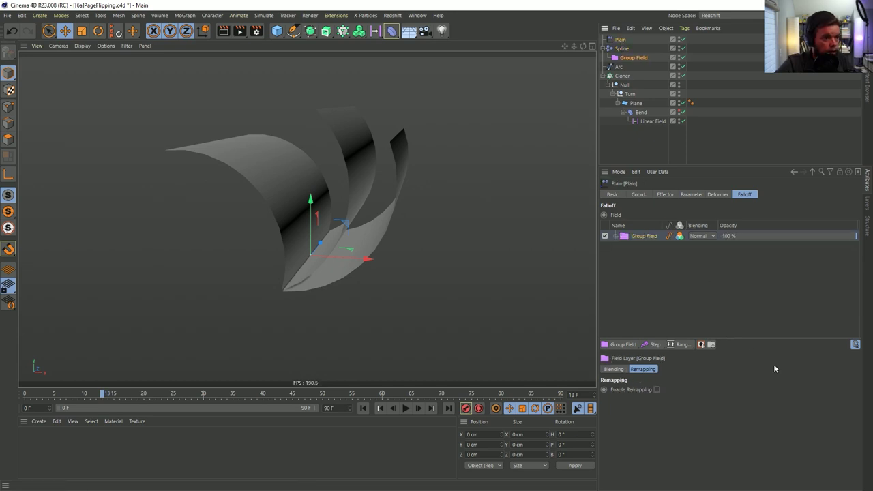
{"action": "left_click", "coordinate": [652, 345]}
{"action": "left_click", "coordinate": [699, 236]}
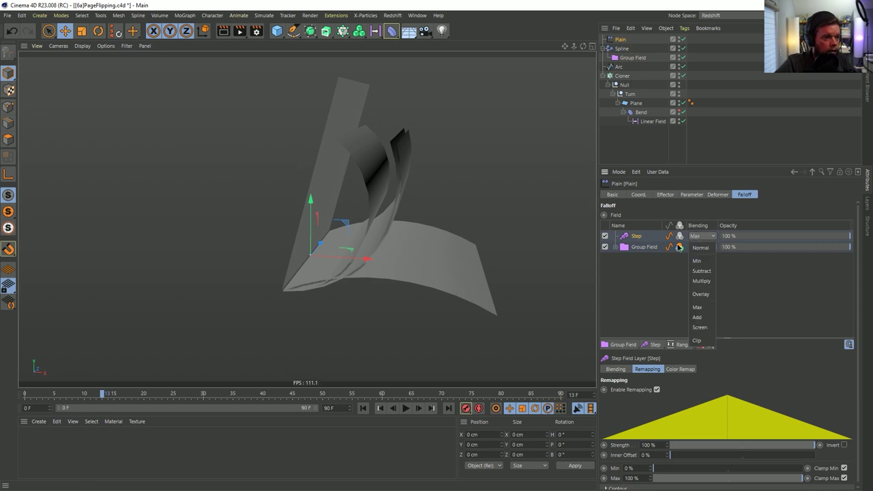
{"action": "left_click", "coordinate": [701, 281]}
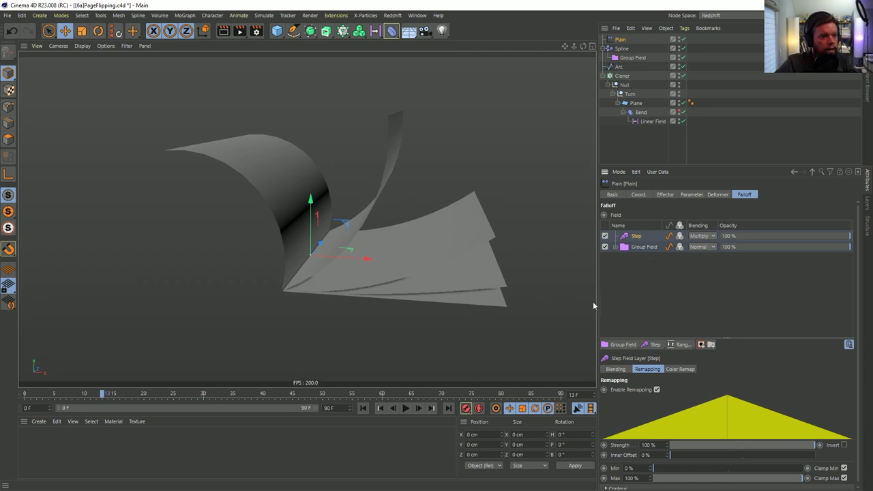
{"action": "left_click_drag", "start_coordinate": [101, 393], "coordinate": [28, 399]}
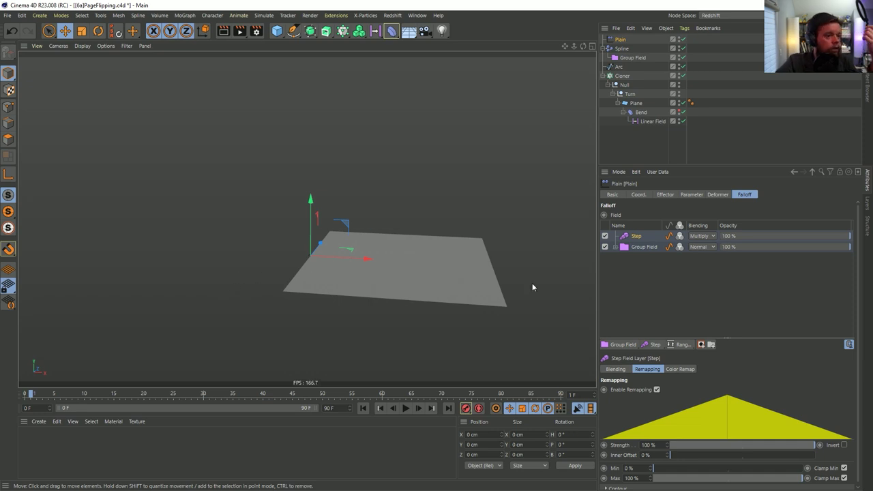
Add a Range Map layer to the Plain effector's falloff, directly above the Group Field and below the Step layer
{"action": "left_click", "coordinate": [641, 247]}
{"action": "left_click", "coordinate": [682, 344]}
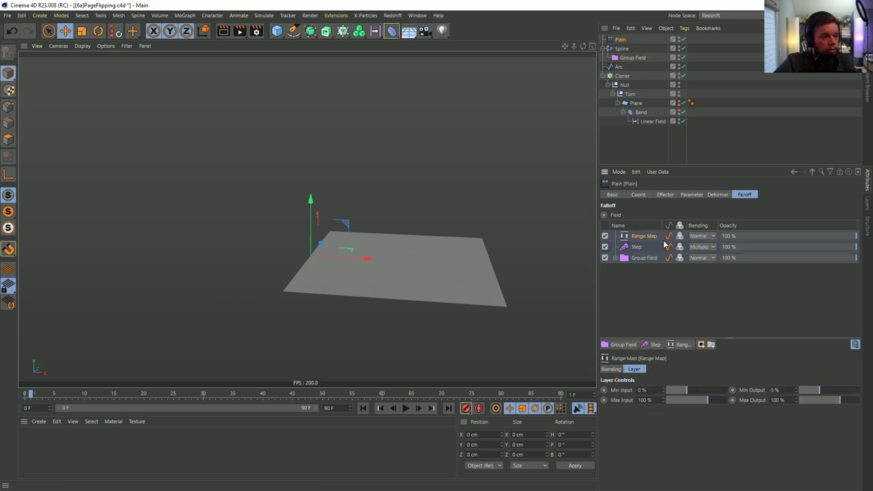
{"action": "left_click_drag", "start_coordinate": [645, 258], "coordinate": [645, 255]}
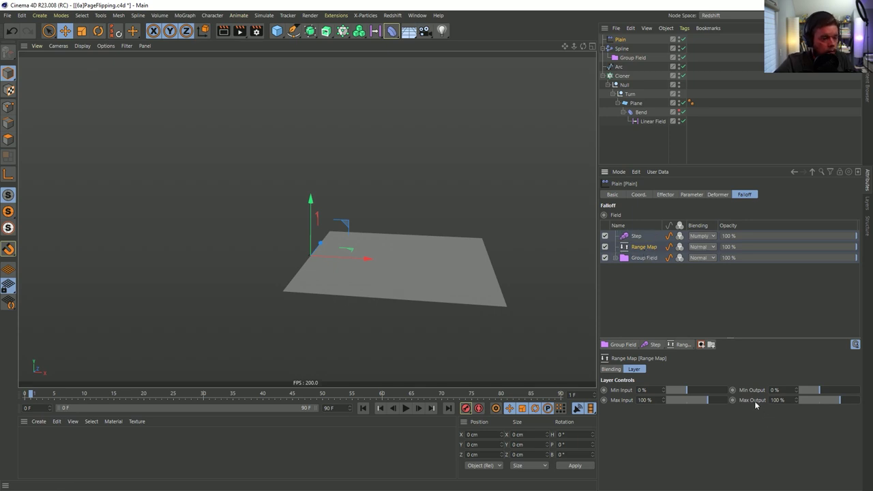
Check the Cloner's clone count, set the Plain effector's Range Map Max Output to 20 %, and scrub to frame 51
{"action": "left_click", "coordinate": [621, 75]}
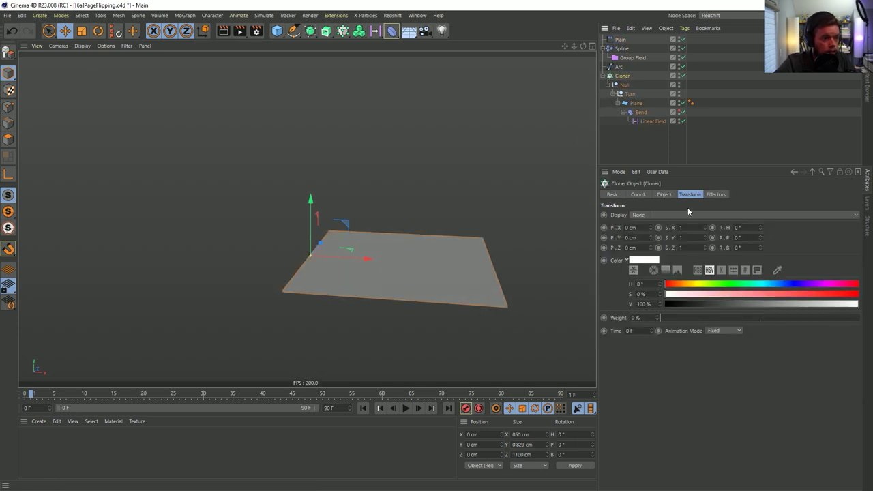
{"action": "left_click", "coordinate": [664, 195]}
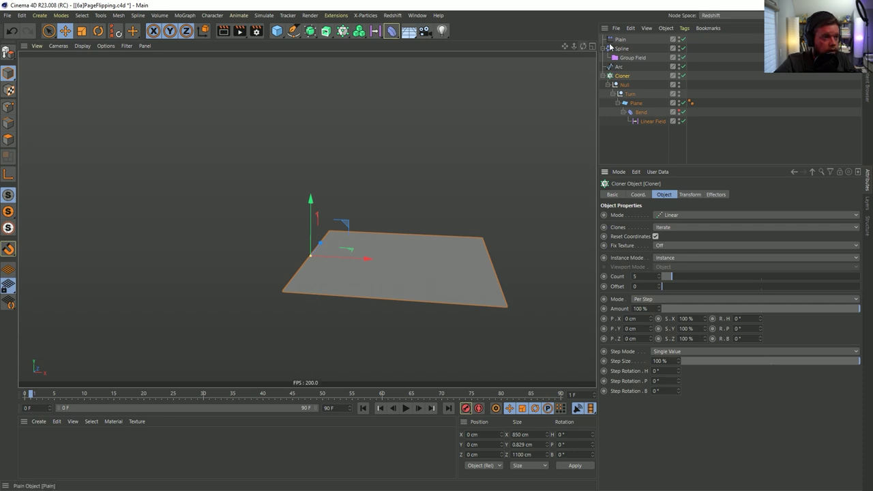
{"action": "left_click", "coordinate": [604, 40]}
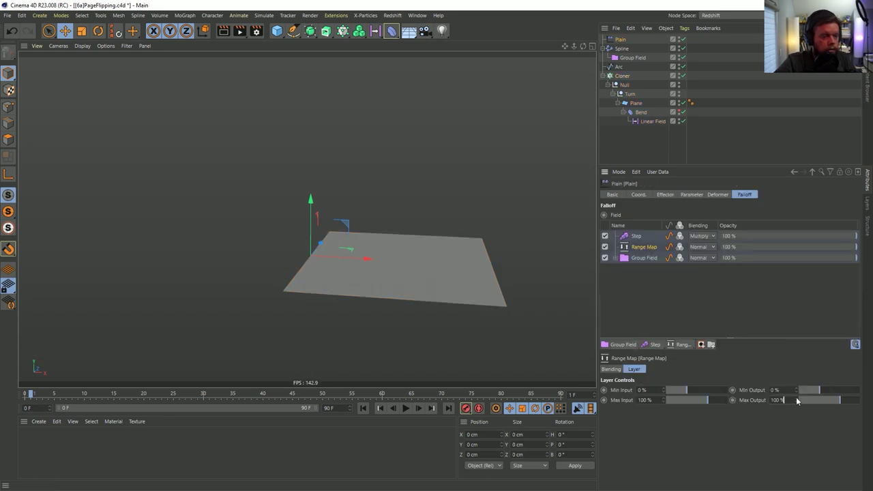
{"action": "type", "text": "20"}
{"action": "key", "text": "Return"}
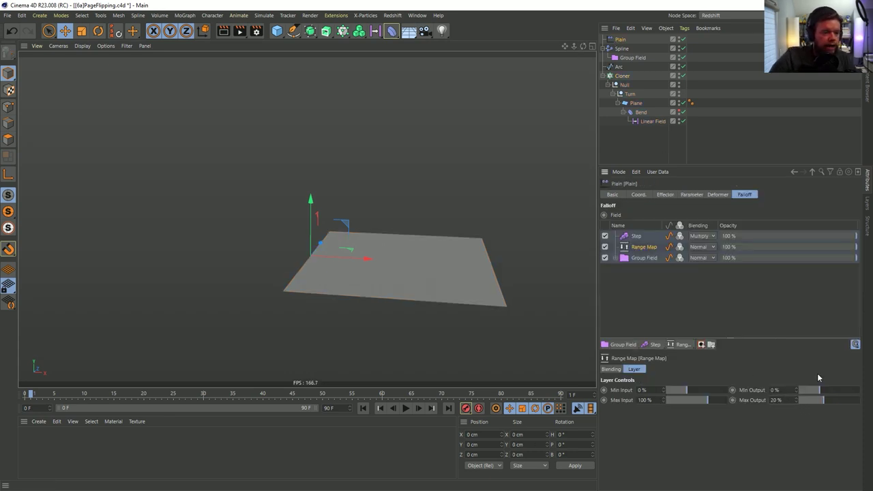
{"action": "left_click_drag", "start_coordinate": [24, 395], "coordinate": [311, 398]}
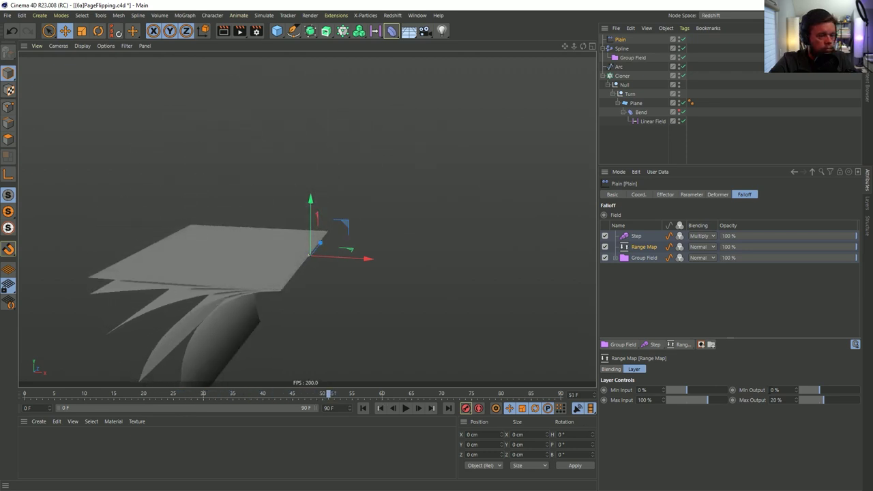
Set the Plain effector's Range Map Max Output to 500 % and scrub the animation back to frame 1
{"action": "type", "text": "500"}
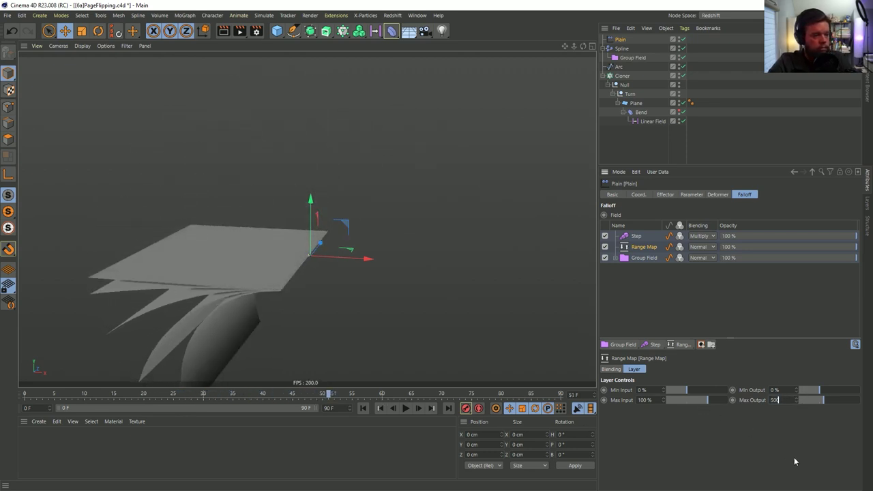
{"action": "key", "text": "Return"}
{"action": "mouse_move", "coordinate": [39, 395]}
{"action": "left_mouse_down"}
{"action": "mouse_move", "coordinate": [136, 395]}
{"action": "mouse_move", "coordinate": [30, 396]}
{"action": "left_mouse_up"}
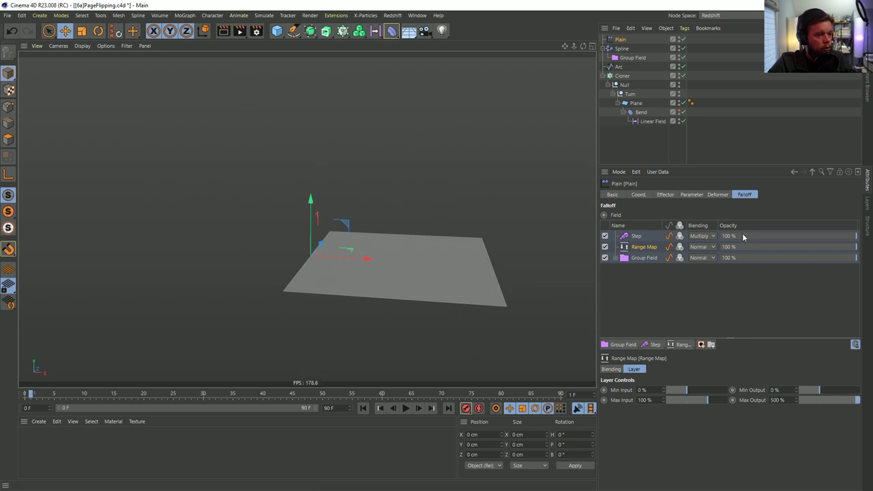
Try Add blending on the Plain effector's Step layer and scrub the animation up to frame 17
{"action": "left_click", "coordinate": [701, 236]}
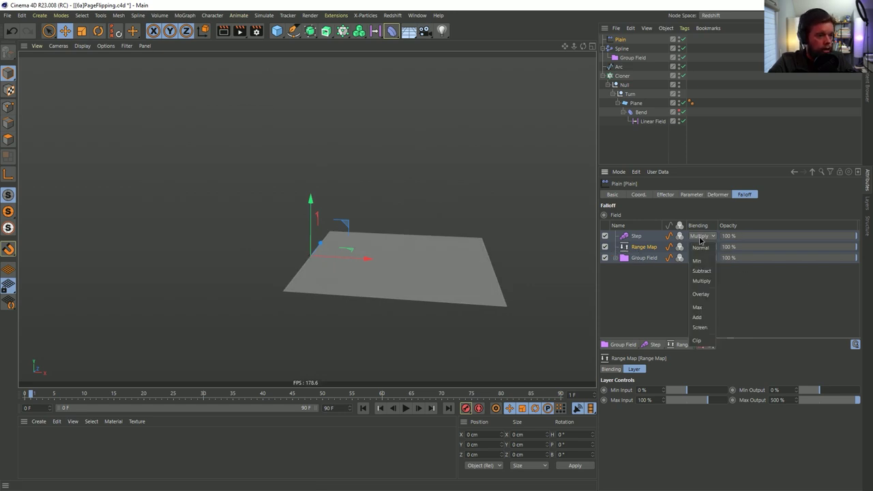
{"action": "left_click", "coordinate": [698, 317]}
{"action": "left_click", "coordinate": [636, 236]}
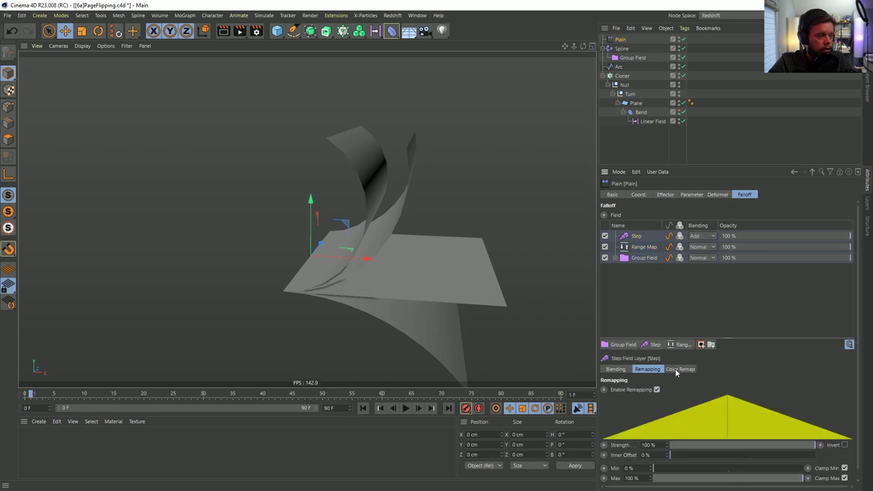
{"action": "left_click_drag", "start_coordinate": [26, 393], "coordinate": [96, 394]}
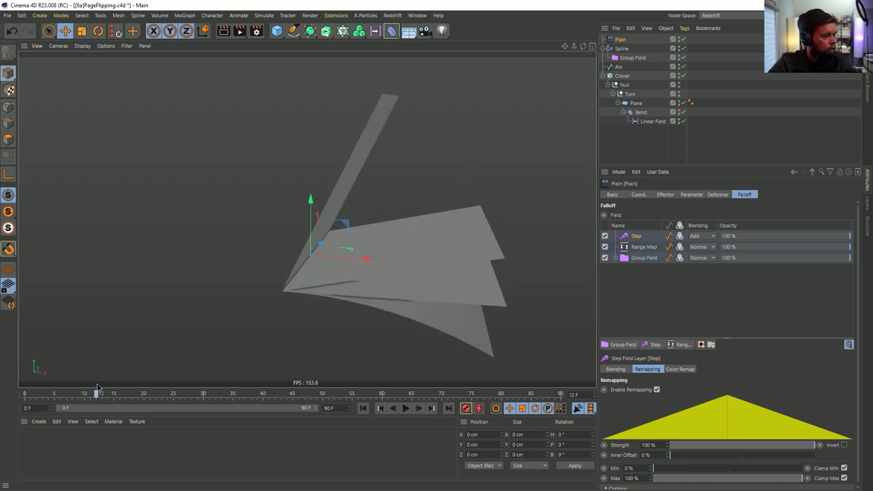
{"action": "left_click_drag", "start_coordinate": [39, 397], "coordinate": [125, 387]}
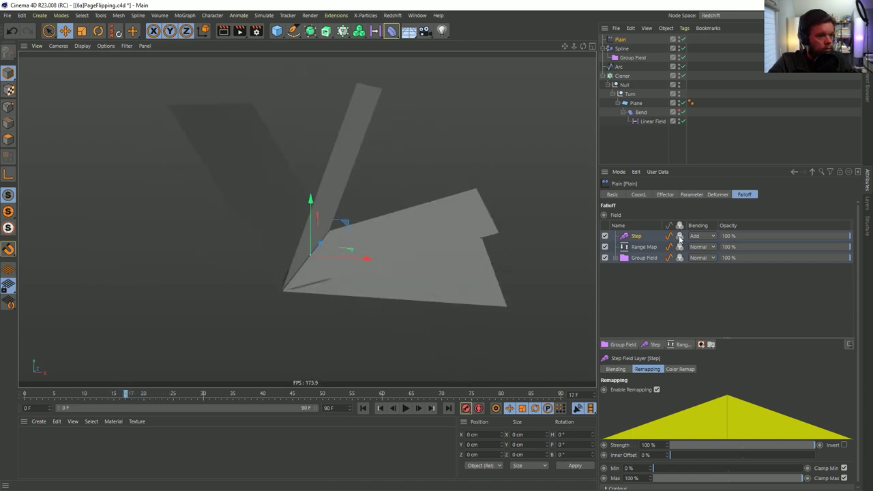
Set the Plain effector's Step layer blending to Subtract and scrub the animation from the start to frame 17
{"action": "left_click", "coordinate": [703, 236]}
{"action": "left_click", "coordinate": [704, 270]}
{"action": "left_click_drag", "start_coordinate": [26, 397], "coordinate": [125, 409]}
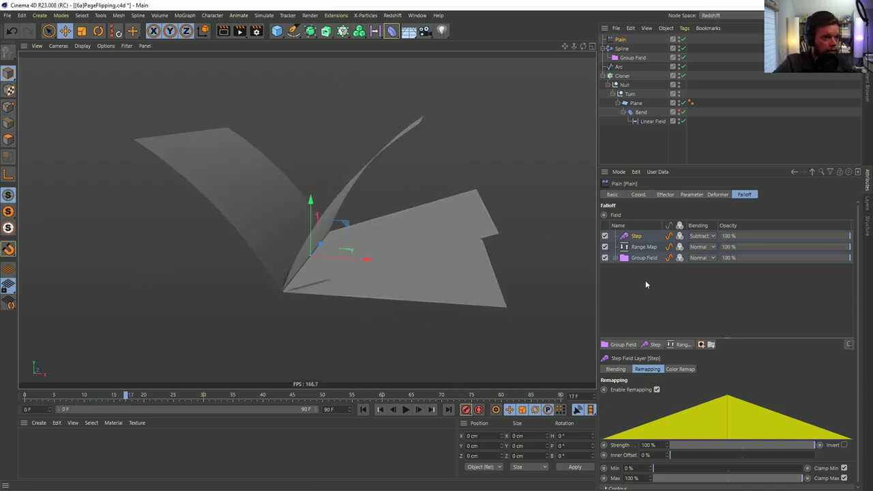
Try a remapping Max of 500 % on the Plain effector's Step layer, scrub to frame 32, and undo the change
{"action": "left_click_drag", "start_coordinate": [734, 339], "coordinate": [730, 282]}
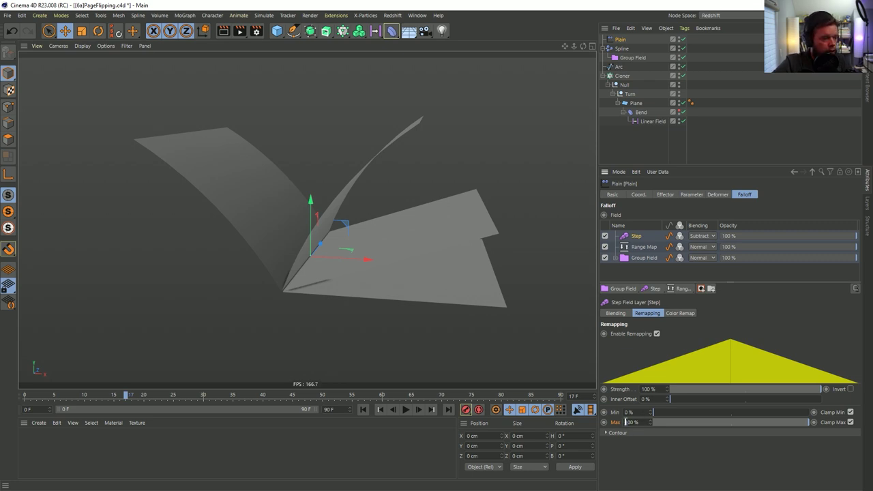
{"action": "type", "text": "5"}
{"action": "key", "text": "Return"}
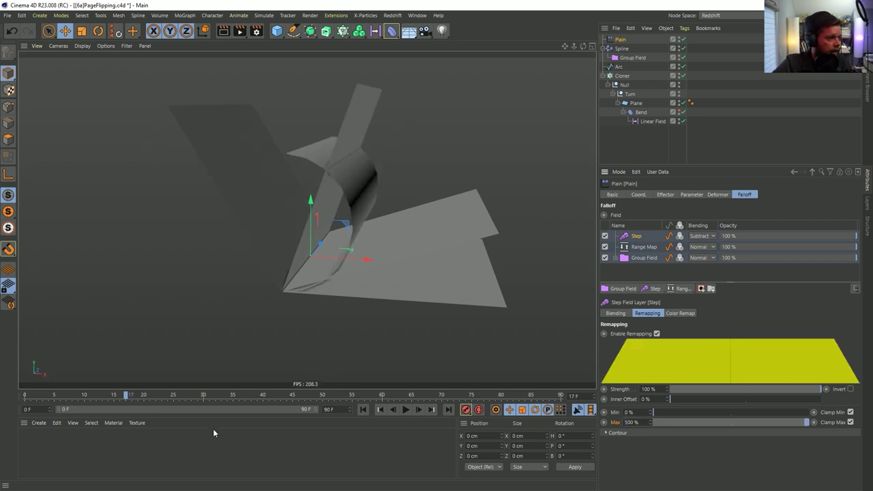
{"action": "left_click_drag", "start_coordinate": [28, 395], "coordinate": [215, 397]}
{"action": "key", "text": "ctrl+z"}
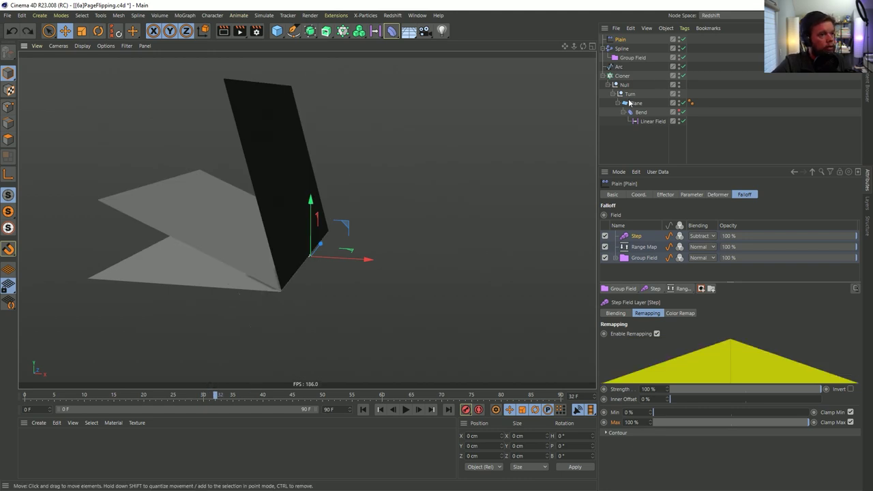
View the pages edge-on in the front view at frame 0 and scrub the animation to frame 6
{"action": "left_click", "coordinate": [633, 58]}
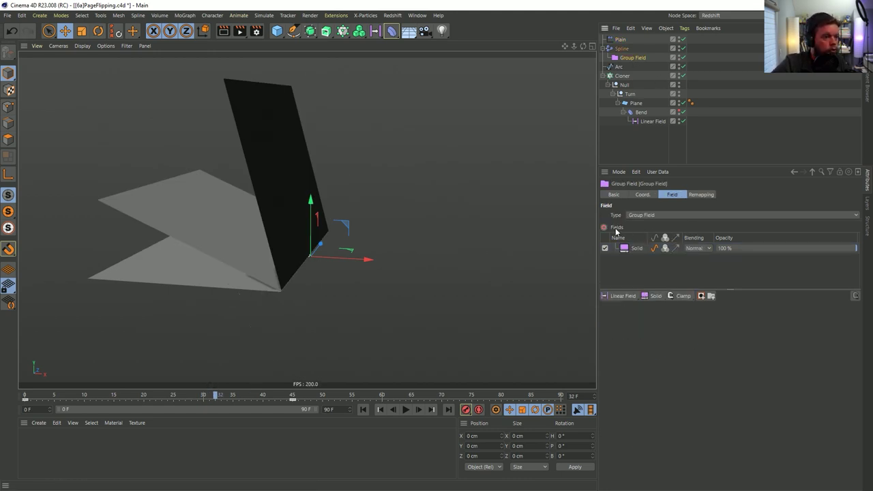
{"action": "mouse_move", "coordinate": [36, 393]}
{"action": "left_mouse_down"}
{"action": "mouse_move", "coordinate": [25, 393]}
{"action": "mouse_move", "coordinate": [77, 390]}
{"action": "mouse_move", "coordinate": [25, 393]}
{"action": "left_mouse_up"}
{"action": "middle_click", "coordinate": [363, 311]}
{"action": "middle_click", "coordinate": [450, 316]}
{"action": "scroll", "coordinate": [231, 326], "scroll_direction": "up", "scroll_amount": 3}
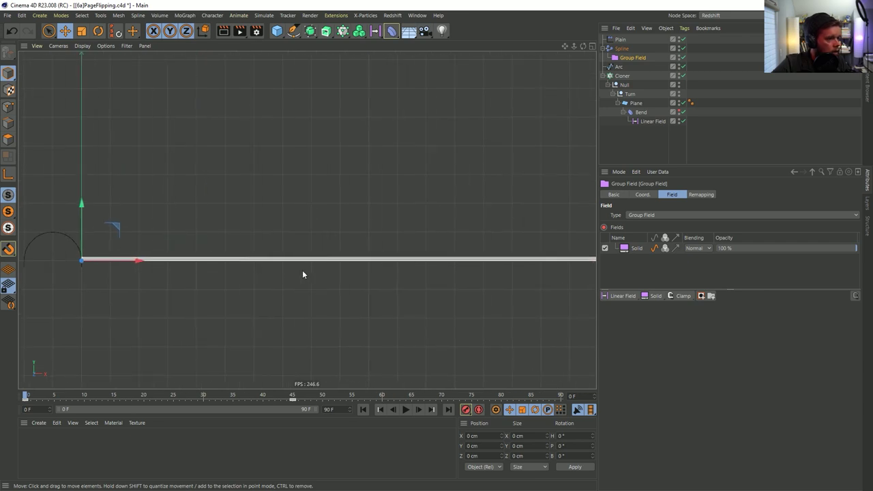
{"action": "scroll", "coordinate": [273, 273], "scroll_direction": "down", "scroll_amount": 3}
{"action": "middle_click_drag", "start_coordinate": [270, 283], "coordinate": [174, 310]}
{"action": "left_click_drag", "start_coordinate": [28, 401], "coordinate": [60, 401]}
Examine how the page curves cross near the spine at frame 6, alongside the Spline effector's falloff settings
{"action": "left_click_drag", "start_coordinate": [198, 283], "coordinate": [298, 252], "text": "alt"}
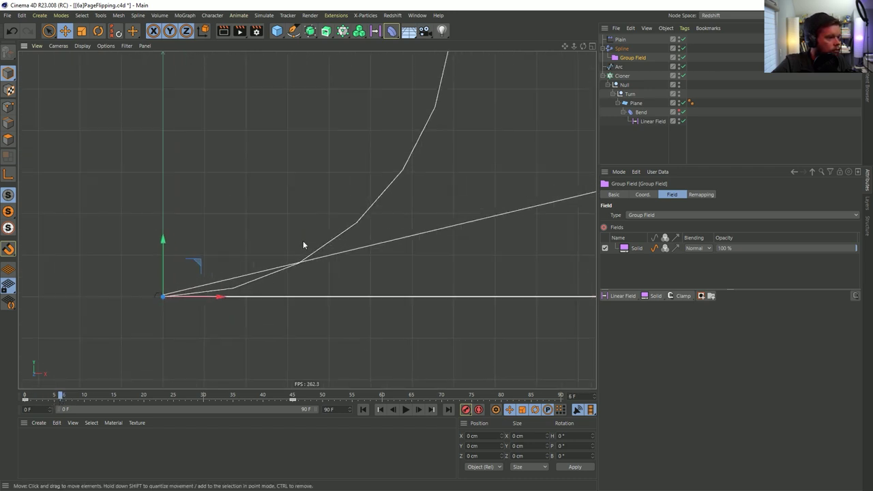
{"action": "left_click_drag", "start_coordinate": [376, 198], "coordinate": [421, 223], "text": "alt"}
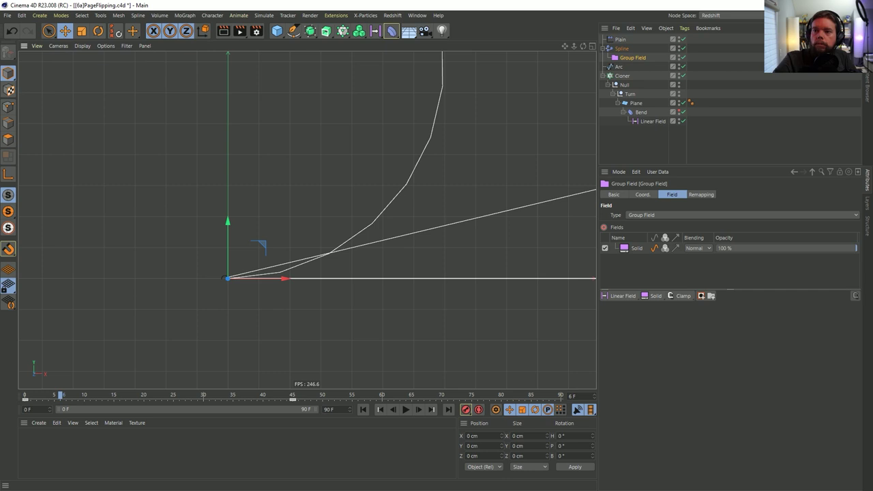
{"action": "scroll", "coordinate": [400, 224], "scroll_direction": "down", "scroll_amount": 4}
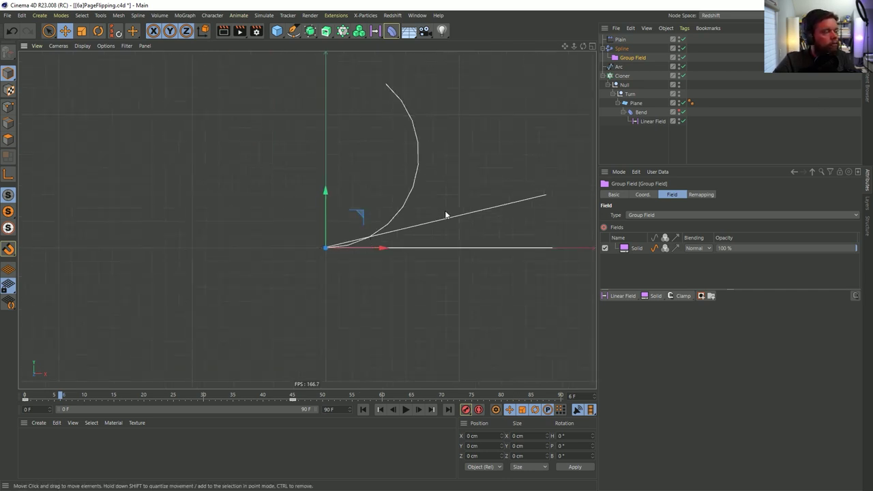
{"action": "scroll", "coordinate": [399, 256], "scroll_direction": "up", "scroll_amount": 4}
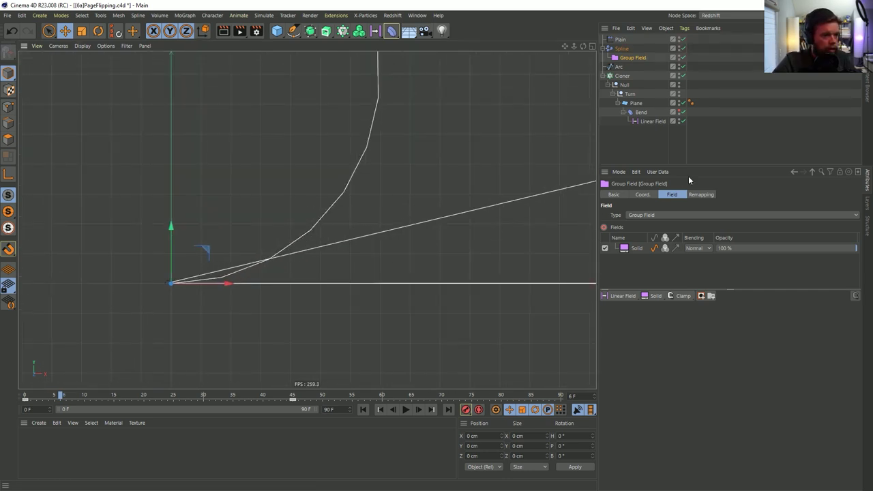
{"action": "left_click", "coordinate": [622, 48]}
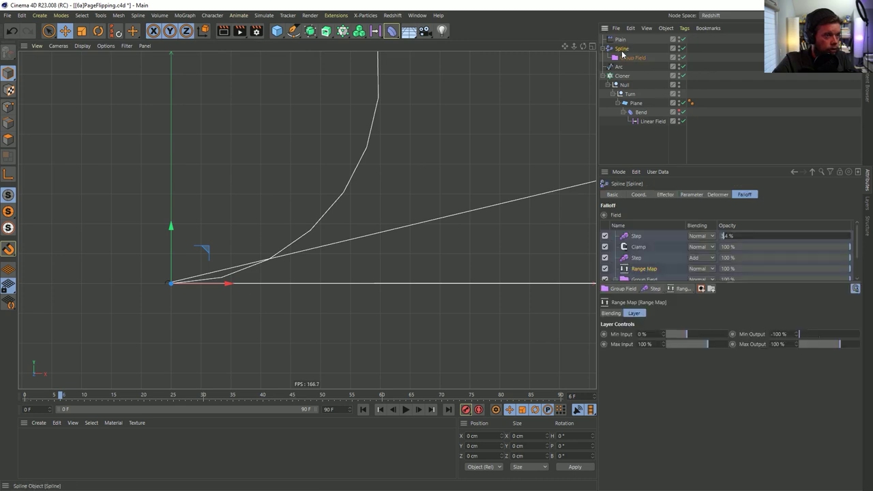
{"action": "scroll", "coordinate": [382, 240], "scroll_direction": "down", "scroll_amount": 4}
{"action": "scroll", "coordinate": [402, 256], "scroll_direction": "up", "scroll_amount": 3}
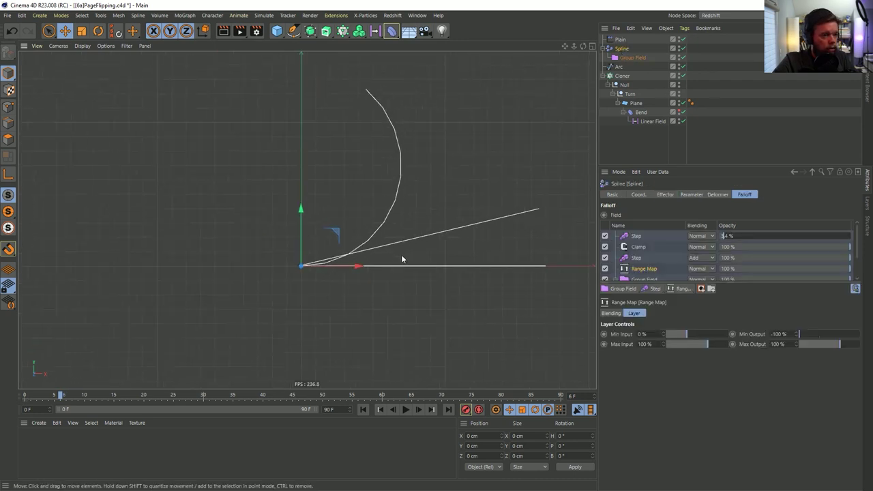
{"action": "middle_click_drag", "start_coordinate": [547, 240], "coordinate": [470, 258], "text": "alt"}
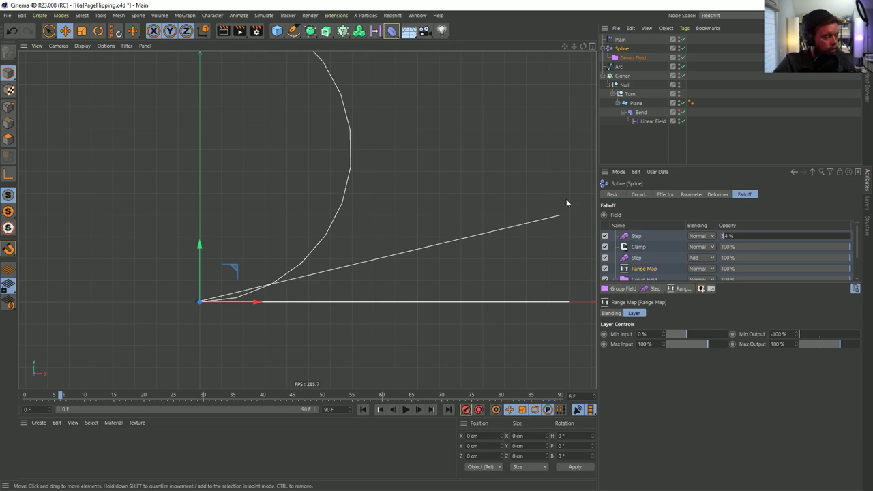
Set the remapping Max of the Plain effector's Step layer to 20 % and inspect the page curves at frame 7
{"action": "left_click", "coordinate": [620, 39]}
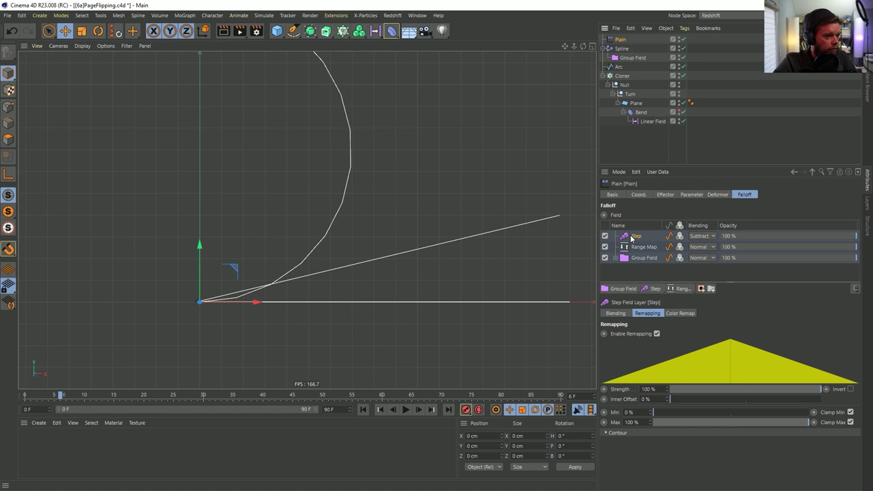
{"action": "type", "text": "20"}
{"action": "key", "text": "Return"}
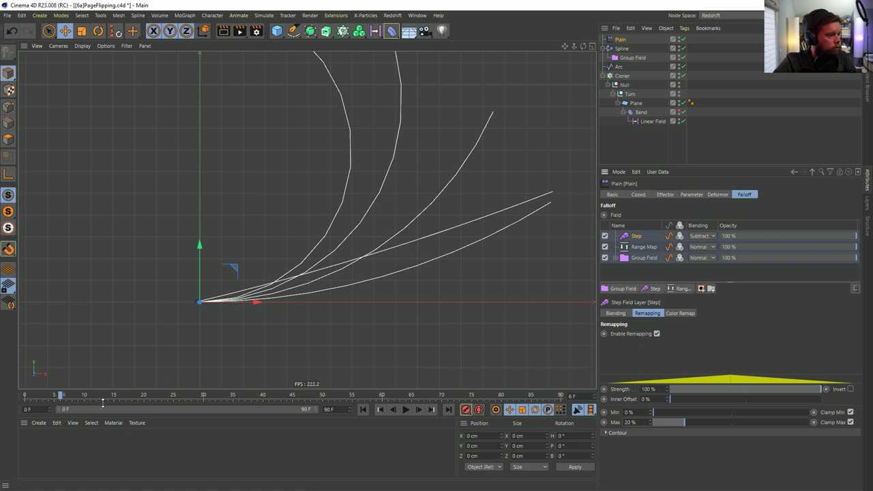
{"action": "left_click", "coordinate": [55, 395]}
{"action": "mouse_move", "coordinate": [54, 395]}
{"action": "left_mouse_down"}
{"action": "mouse_move", "coordinate": [38, 395]}
{"action": "mouse_move", "coordinate": [96, 393]}
{"action": "mouse_move", "coordinate": [48, 397]}
{"action": "mouse_move", "coordinate": [68, 397]}
{"action": "left_mouse_up"}
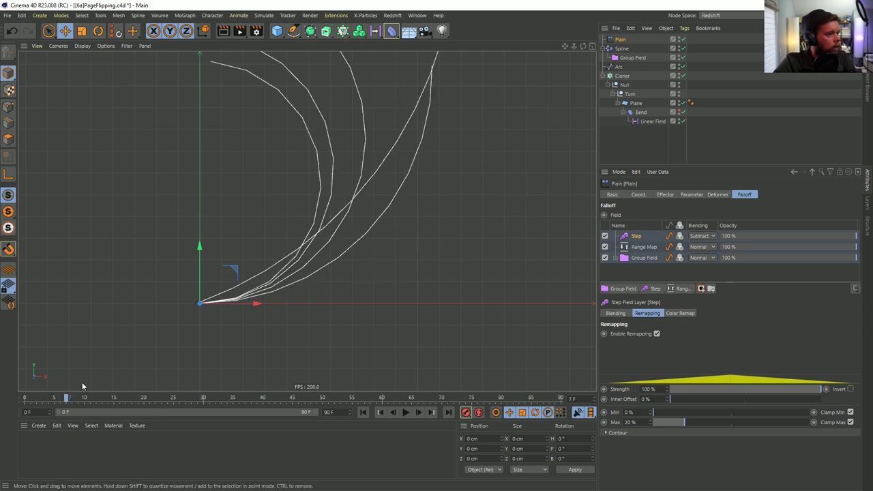
{"action": "middle_click_drag", "start_coordinate": [277, 260], "coordinate": [327, 230], "text": "alt"}
{"action": "scroll", "coordinate": [327, 230], "scroll_direction": "down", "scroll_amount": 5}
{"action": "scroll", "coordinate": [375, 236], "scroll_direction": "up", "scroll_amount": 6}
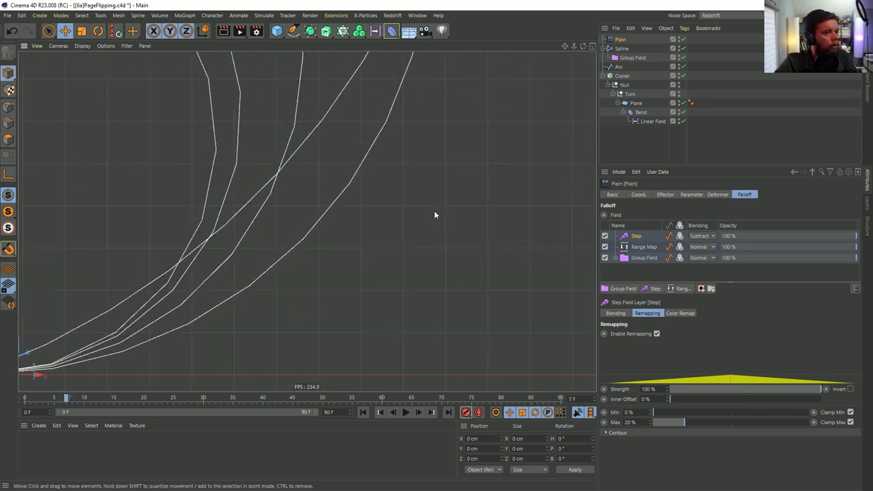
Disable the Spline effector and inspect how the page curves bend without it at frame 6
{"action": "scroll", "coordinate": [443, 211], "scroll_direction": "down", "scroll_amount": 6}
{"action": "left_click", "coordinate": [684, 48]}
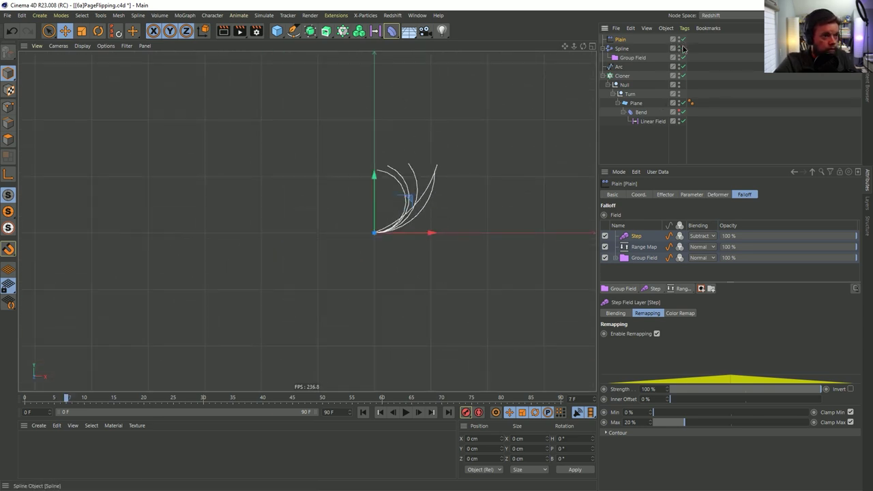
{"action": "scroll", "coordinate": [477, 164], "scroll_direction": "up", "scroll_amount": 3}
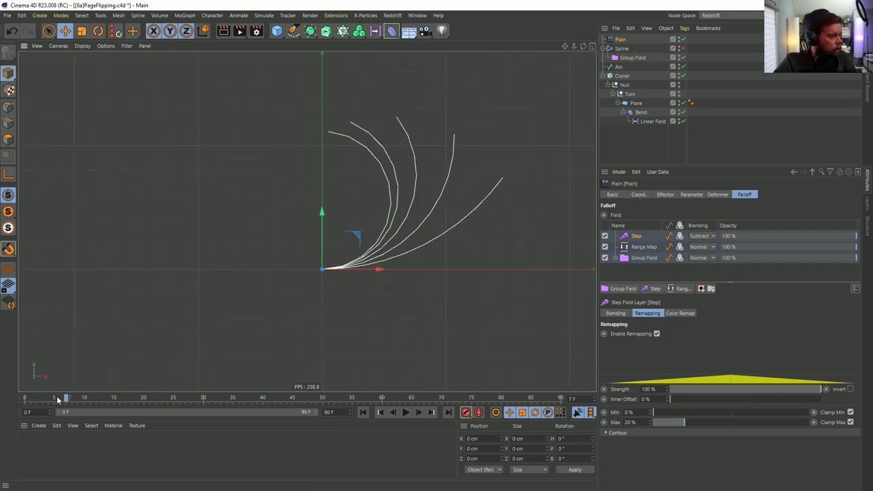
{"action": "left_click", "coordinate": [36, 397]}
{"action": "left_click_drag", "start_coordinate": [36, 398], "coordinate": [60, 397]}
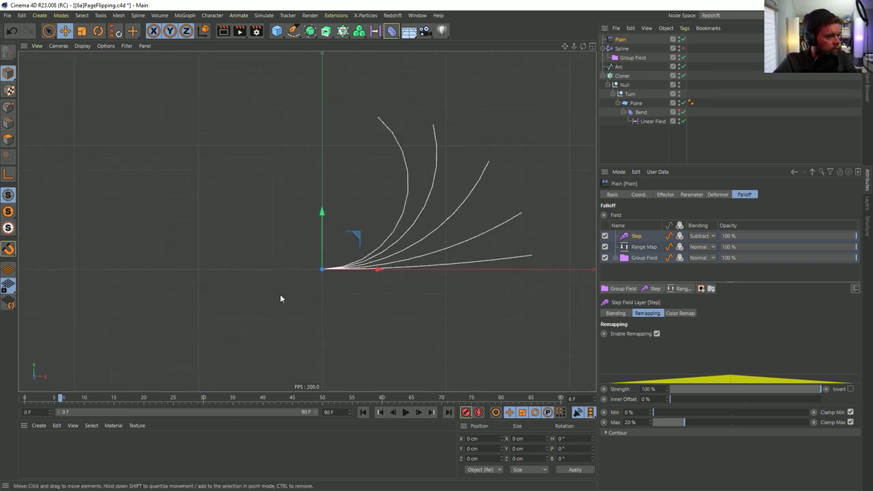
{"action": "scroll", "coordinate": [340, 270], "scroll_direction": "up", "scroll_amount": 5}
{"action": "scroll", "coordinate": [341, 269], "scroll_direction": "down", "scroll_amount": 7}
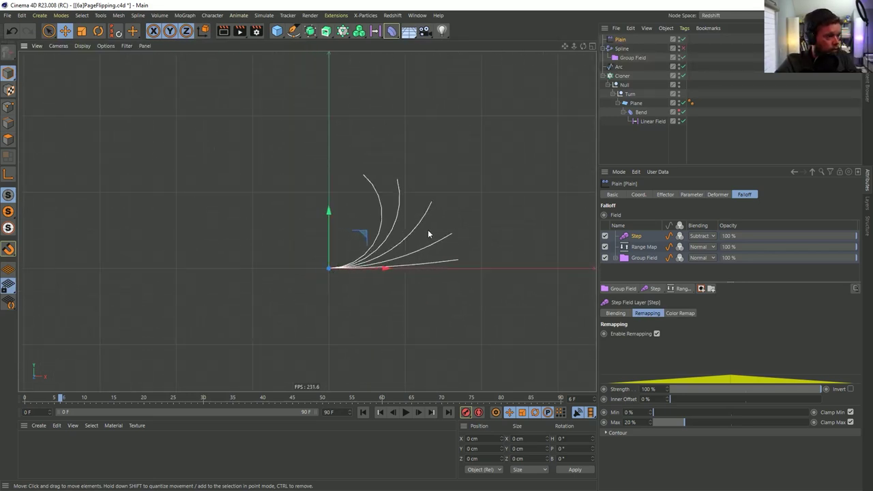
{"action": "mouse_move", "coordinate": [61, 398]}
{"action": "left_mouse_down"}
{"action": "mouse_move", "coordinate": [118, 398]}
{"action": "mouse_move", "coordinate": [34, 399]}
{"action": "mouse_move", "coordinate": [61, 399]}
{"action": "left_mouse_up"}
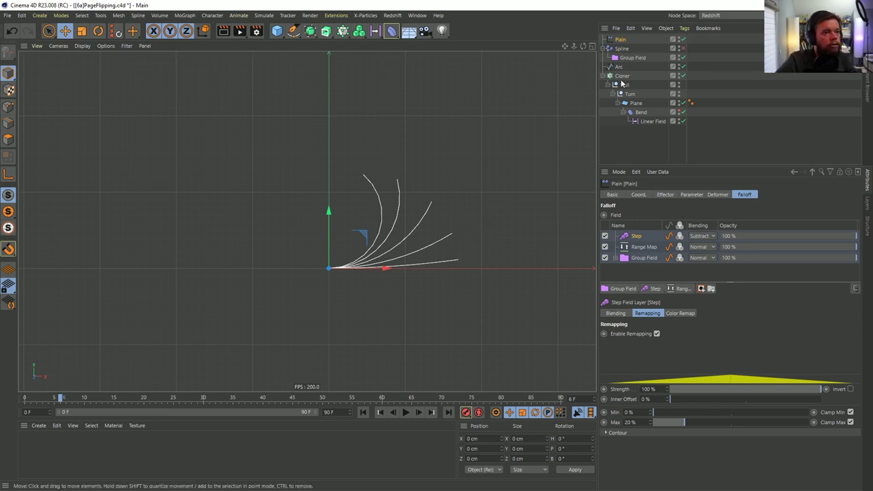
Try a Max Output of 100 % on the Range Map layer, scrub to frame 17, and restore it to 500 %
{"action": "left_click", "coordinate": [641, 247]}
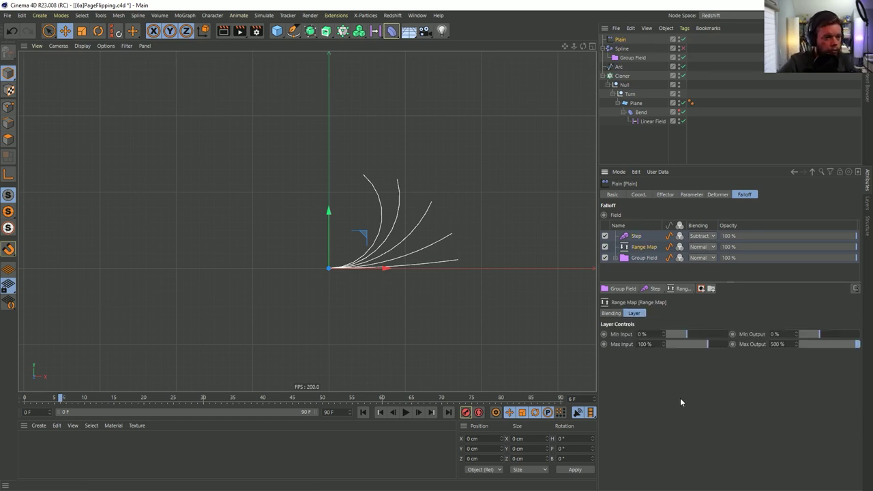
{"action": "left_click_drag", "start_coordinate": [796, 345], "coordinate": [827, 341]}
{"action": "key", "text": "ctrl+z"}
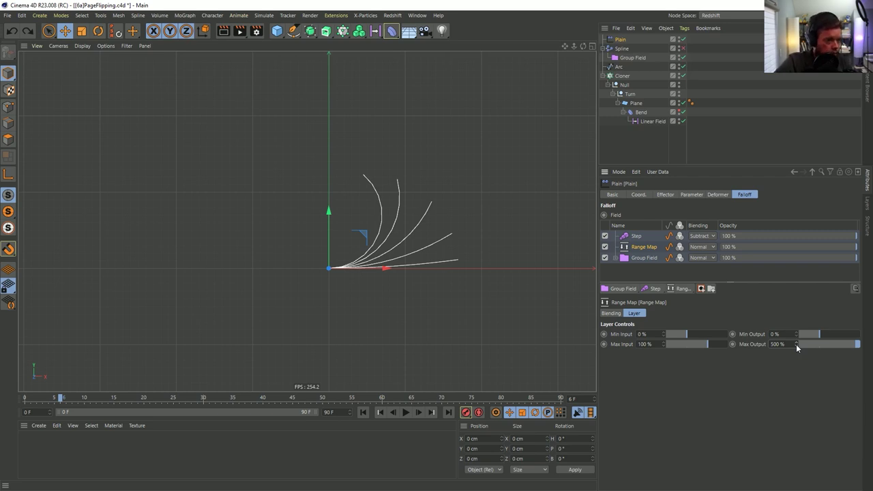
{"action": "type", "text": "100"}
{"action": "key", "text": "Return"}
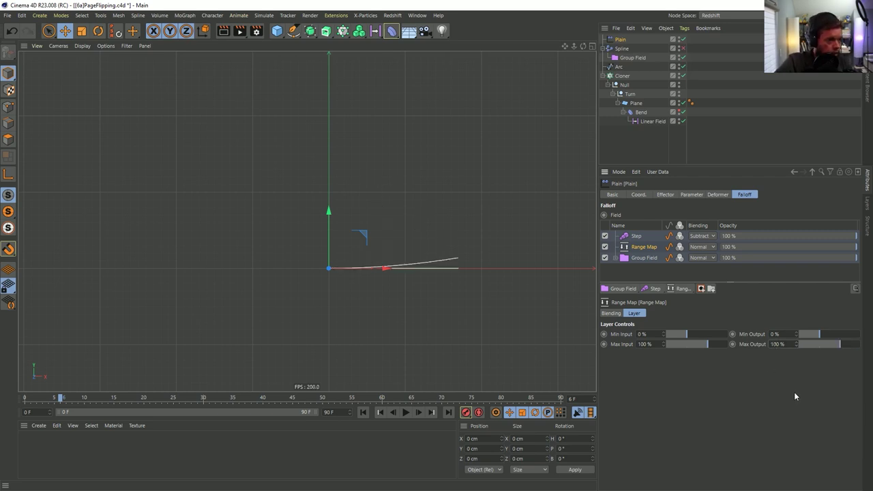
{"action": "left_click_drag", "start_coordinate": [58, 400], "coordinate": [128, 409]}
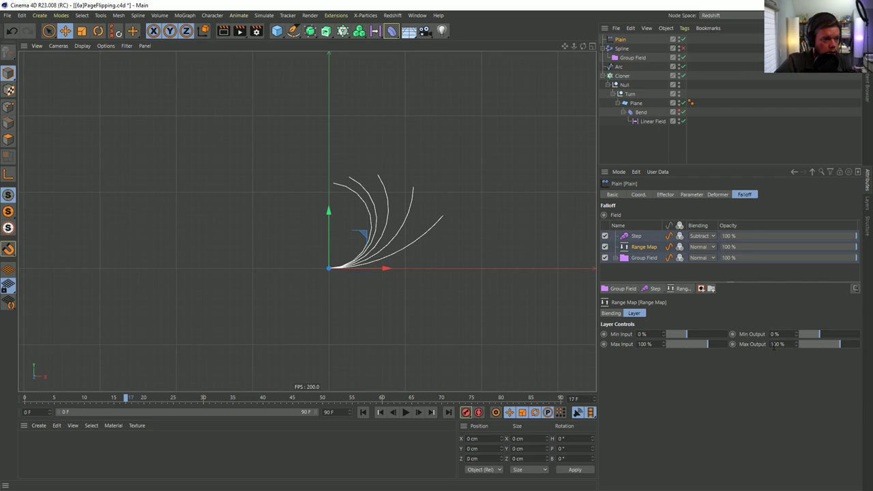
{"action": "type", "text": "5"}
{"action": "key", "text": "Return"}
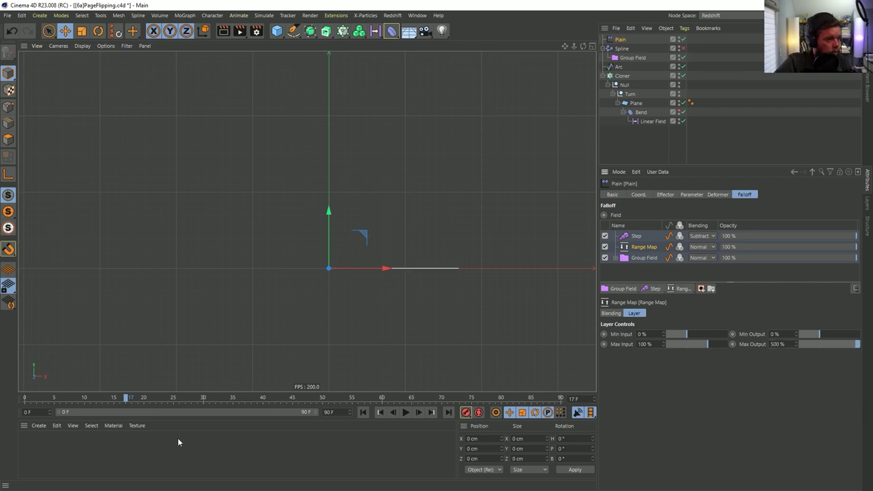
{"action": "left_click_drag", "start_coordinate": [41, 399], "coordinate": [66, 399]}
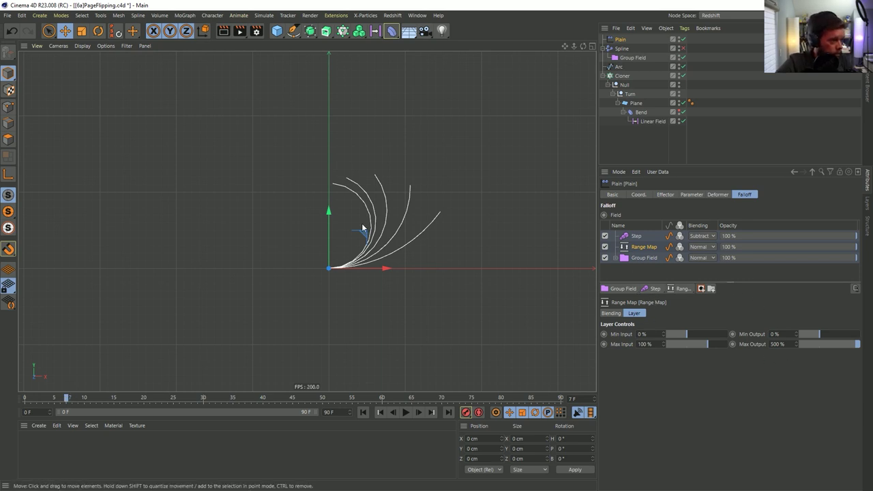
Set the Step layer's remapping Max to 100 % and inspect the page curves at frame 4 with the Spline effector re-enabled
{"action": "left_click", "coordinate": [635, 237]}
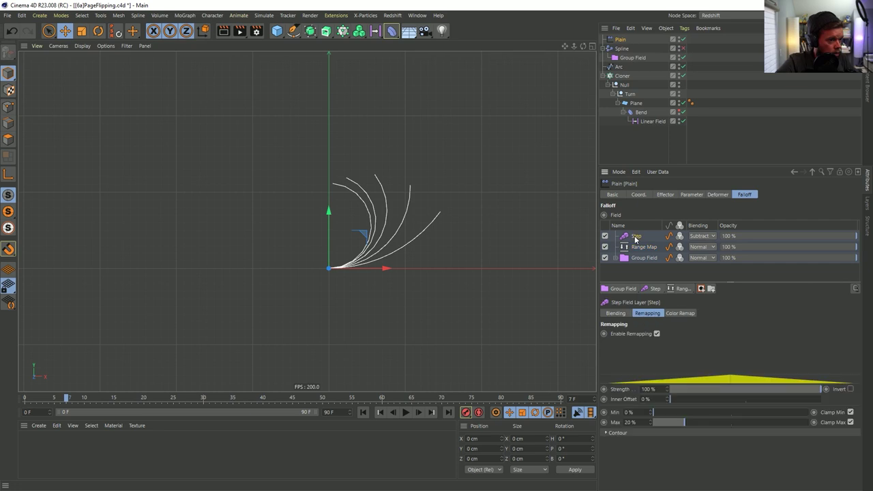
{"action": "left_click_drag", "start_coordinate": [691, 424], "coordinate": [838, 428]}
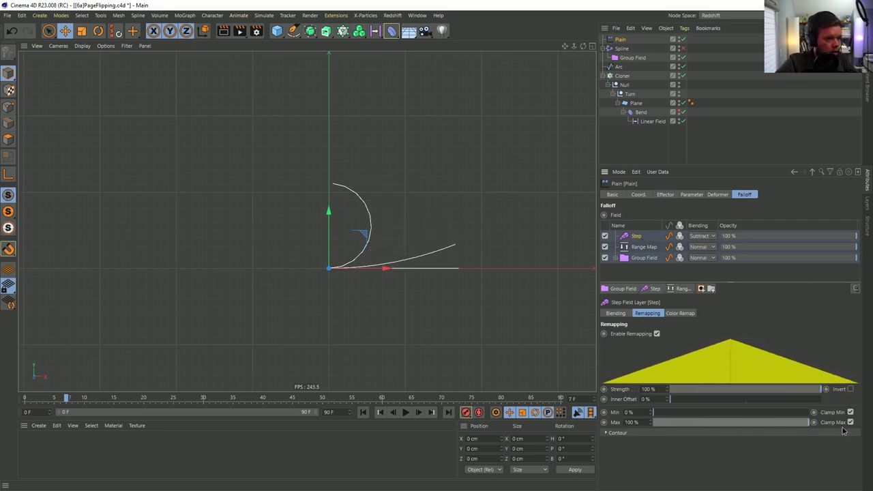
{"action": "left_click_drag", "start_coordinate": [76, 400], "coordinate": [25, 403]}
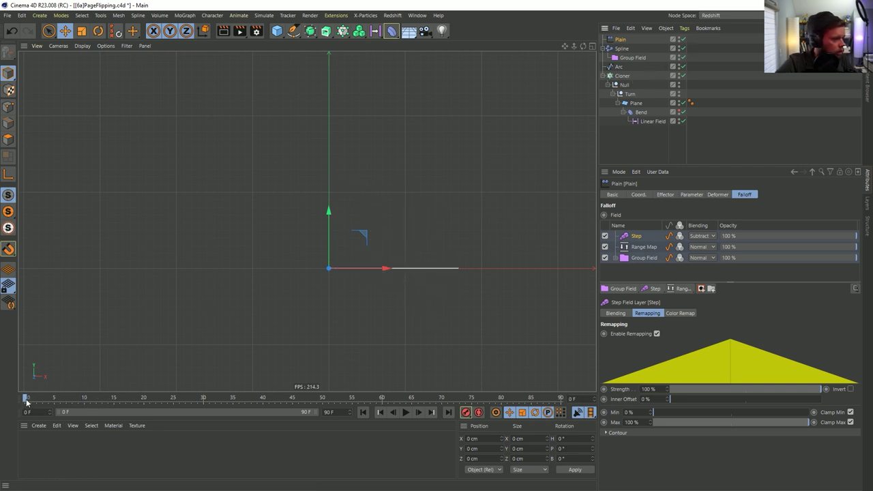
{"action": "left_click_drag", "start_coordinate": [34, 401], "coordinate": [60, 398]}
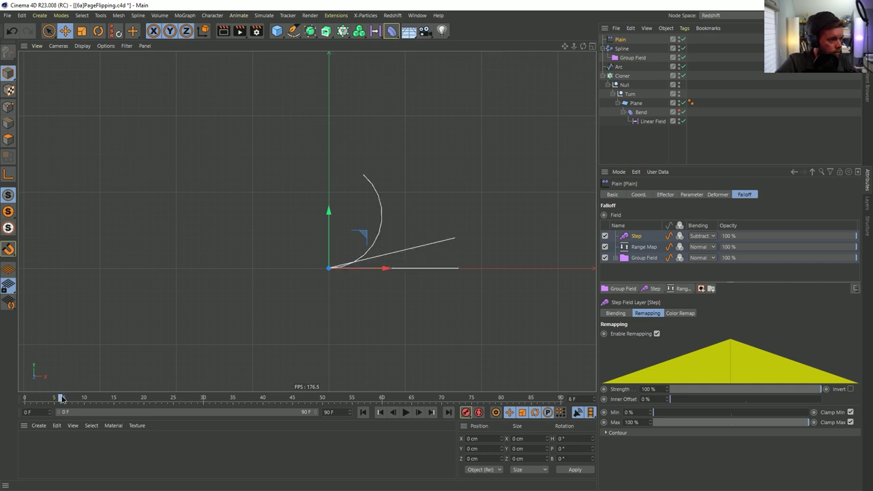
{"action": "left_click_drag", "start_coordinate": [61, 398], "coordinate": [49, 398]}
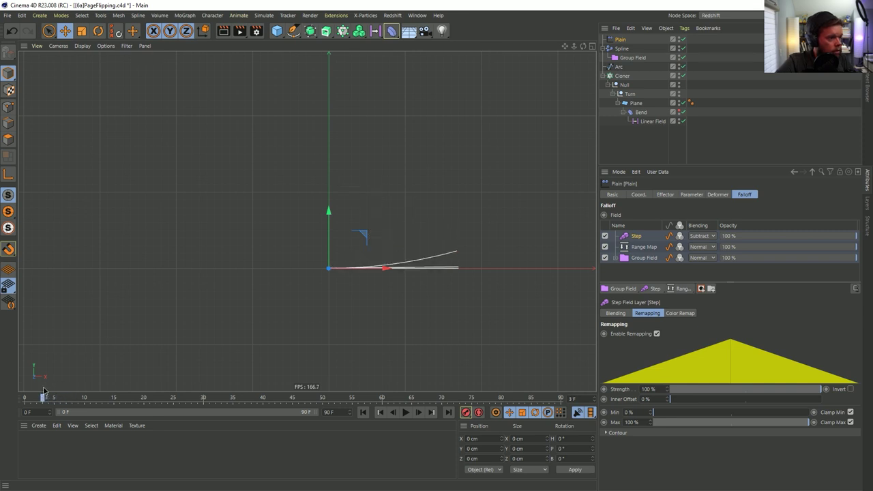
{"action": "scroll", "coordinate": [337, 262], "scroll_direction": "up", "scroll_amount": 5}
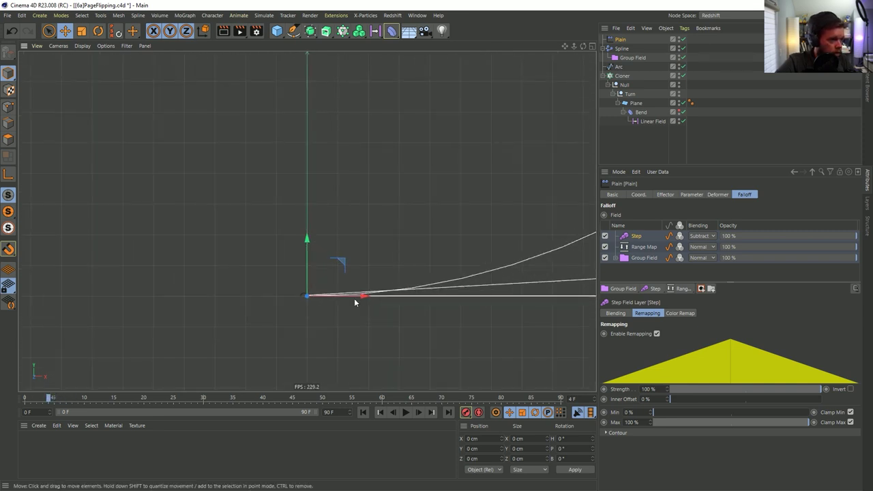
{"action": "middle_click_drag", "start_coordinate": [403, 288], "coordinate": [266, 266]}
{"action": "scroll", "coordinate": [284, 273], "scroll_direction": "down", "scroll_amount": 5}
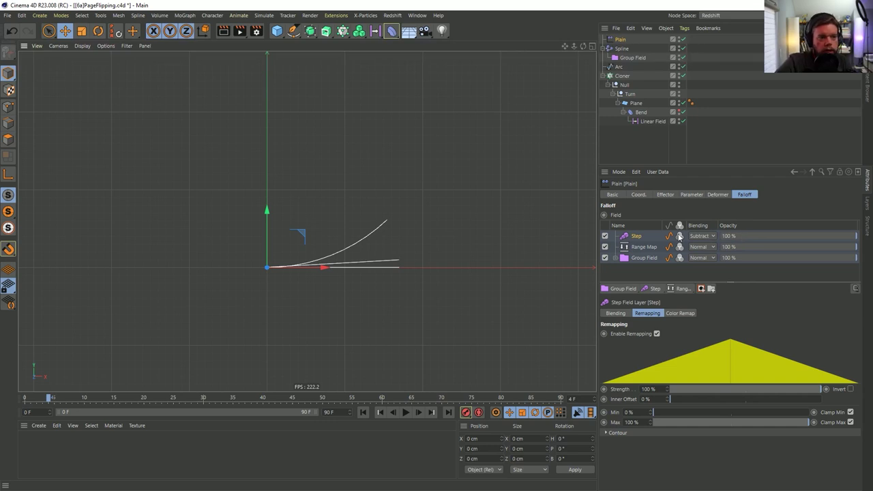
Try Add blending on the Plain effector's Step layer and check the pages at frame 0
{"action": "left_click", "coordinate": [704, 236]}
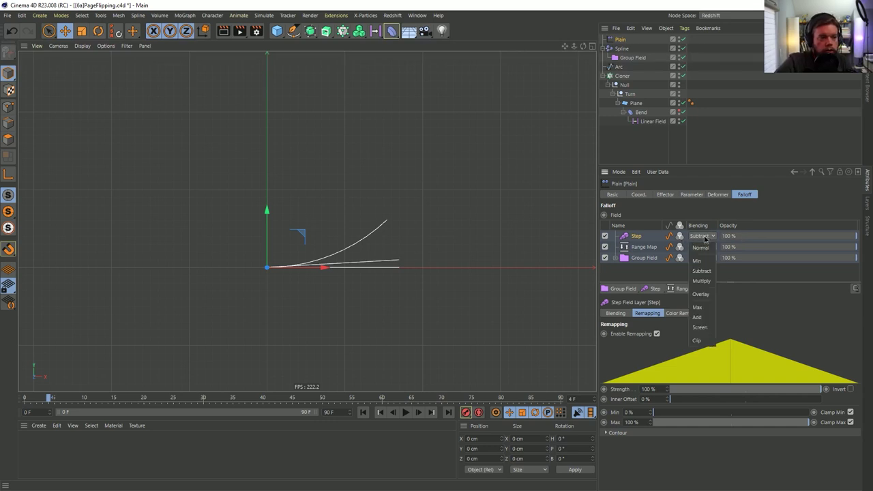
{"action": "left_click", "coordinate": [697, 317]}
{"action": "left_click", "coordinate": [42, 400]}
{"action": "left_click_drag", "start_coordinate": [41, 400], "coordinate": [19, 401]}
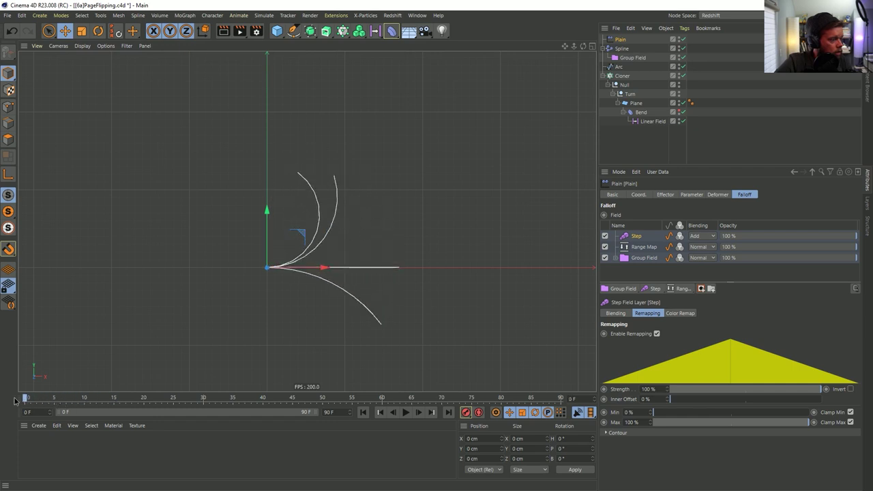
{"action": "left_click", "coordinate": [701, 234]}
{"action": "left_click", "coordinate": [700, 234]}
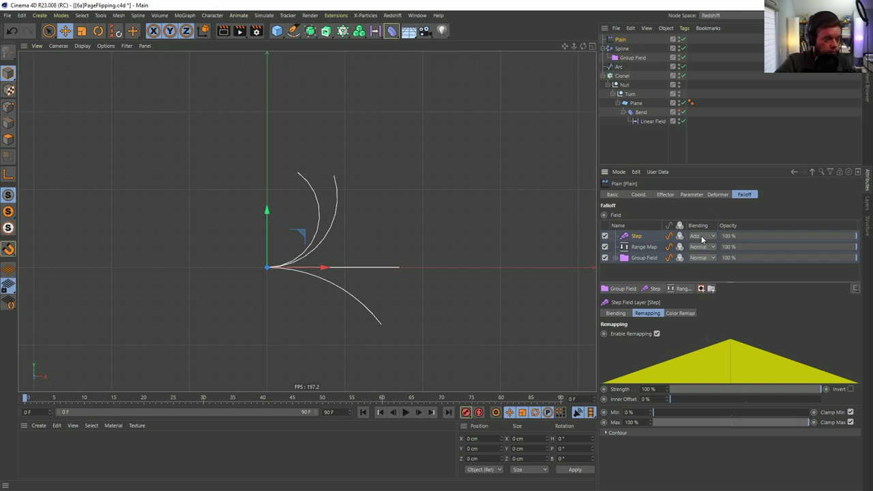
{"action": "left_click", "coordinate": [703, 236]}
{"action": "left_click", "coordinate": [705, 236]}
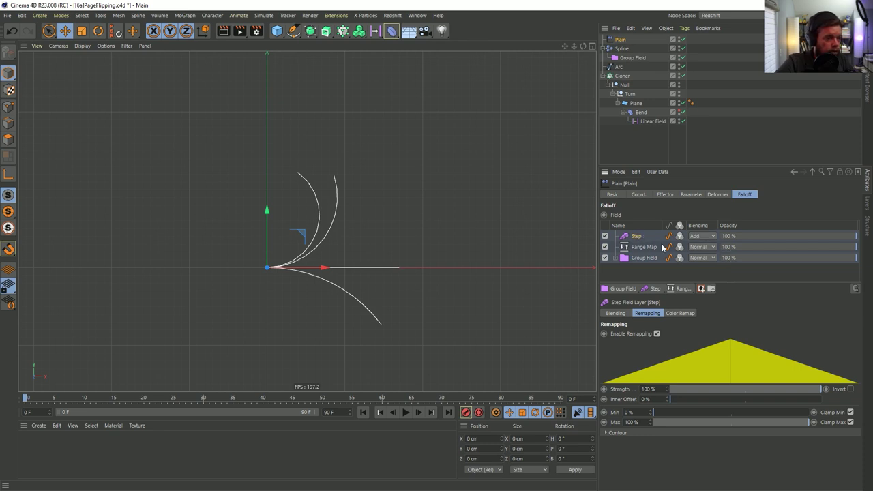
Group the Step layer in a folder, with Normal blending on Step and Add blending on the folder
{"action": "left_click", "coordinate": [711, 289]}
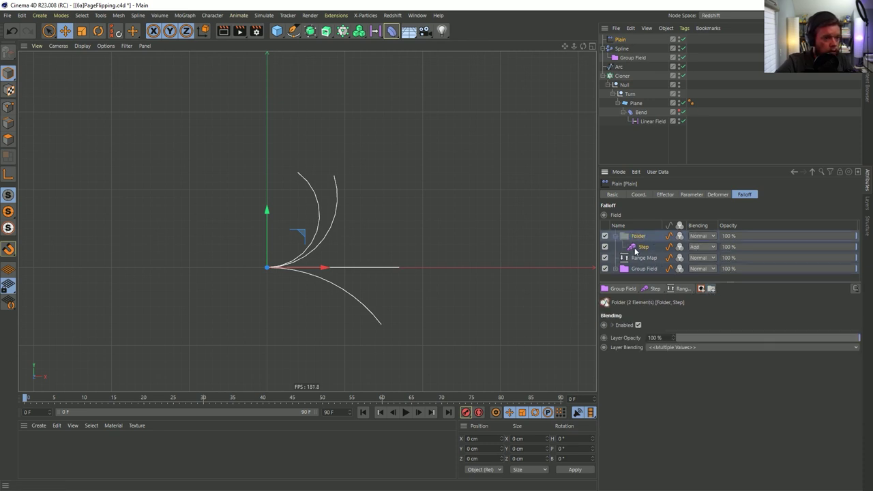
{"action": "left_click", "coordinate": [693, 247]}
{"action": "left_click", "coordinate": [700, 257]}
{"action": "left_click", "coordinate": [701, 236]}
{"action": "left_click", "coordinate": [697, 317]}
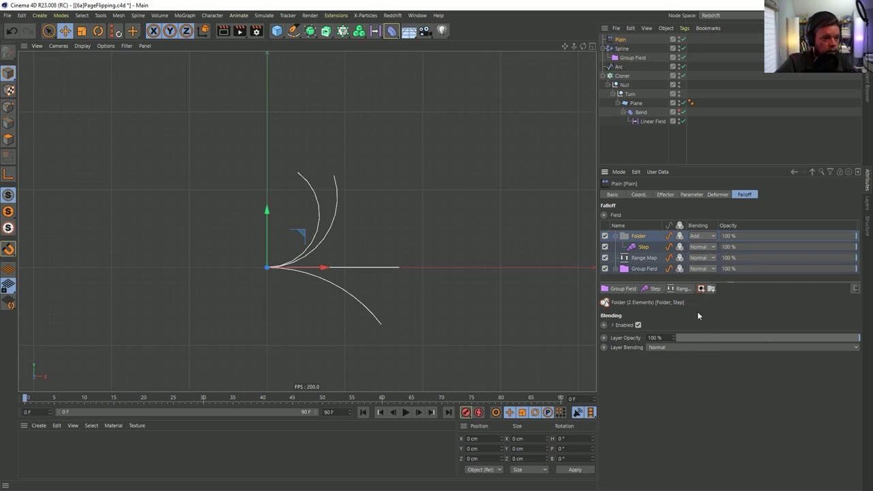
Add a Solid layer with Add blending above Step inside the folder and scrub the animation to frame 26
{"action": "left_click", "coordinate": [656, 289]}
{"action": "left_click", "coordinate": [665, 335]}
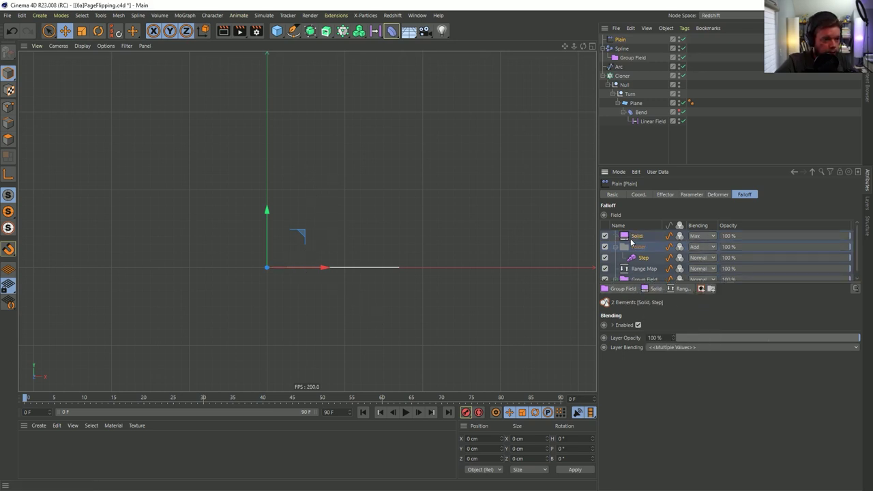
{"action": "left_click", "coordinate": [710, 247]}
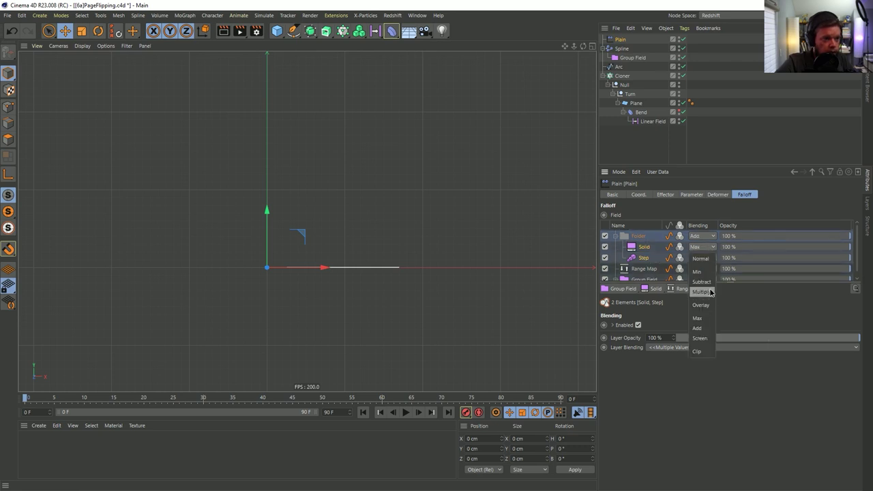
{"action": "left_click", "coordinate": [701, 326]}
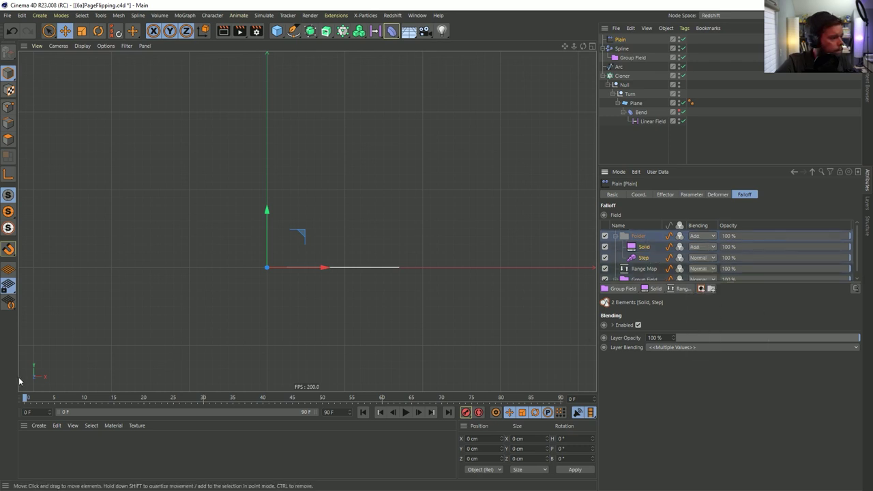
{"action": "left_click_drag", "start_coordinate": [25, 398], "coordinate": [181, 396]}
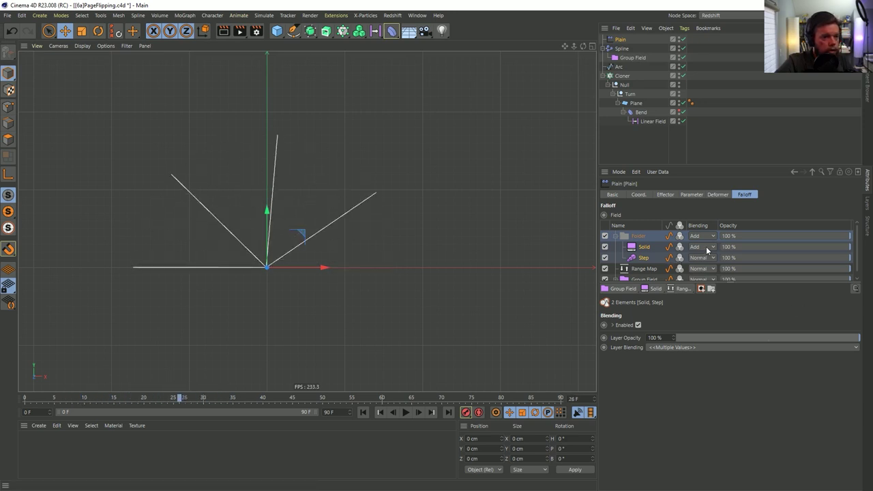
Reorder Step above Solid in the folder, set Solid to Normal and Step to Subtract, and check the pages at frame 8
{"action": "left_click_drag", "start_coordinate": [657, 257], "coordinate": [646, 247]}
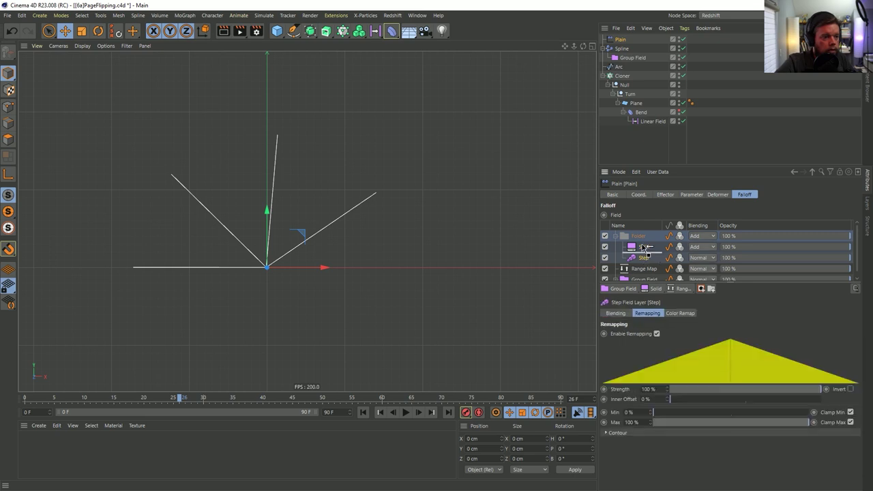
{"action": "left_click", "coordinate": [706, 258]}
{"action": "left_click", "coordinate": [703, 246]}
{"action": "left_click", "coordinate": [702, 247]}
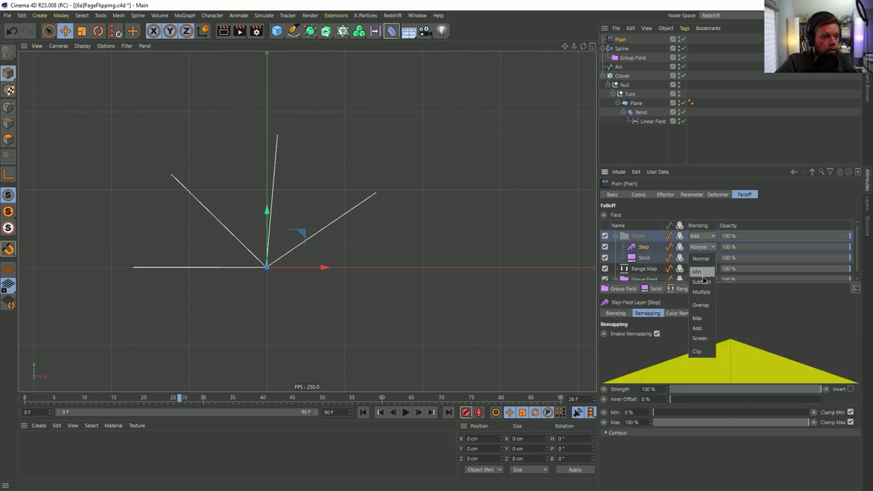
{"action": "left_click", "coordinate": [705, 284]}
{"action": "left_click_drag", "start_coordinate": [141, 399], "coordinate": [72, 398]}
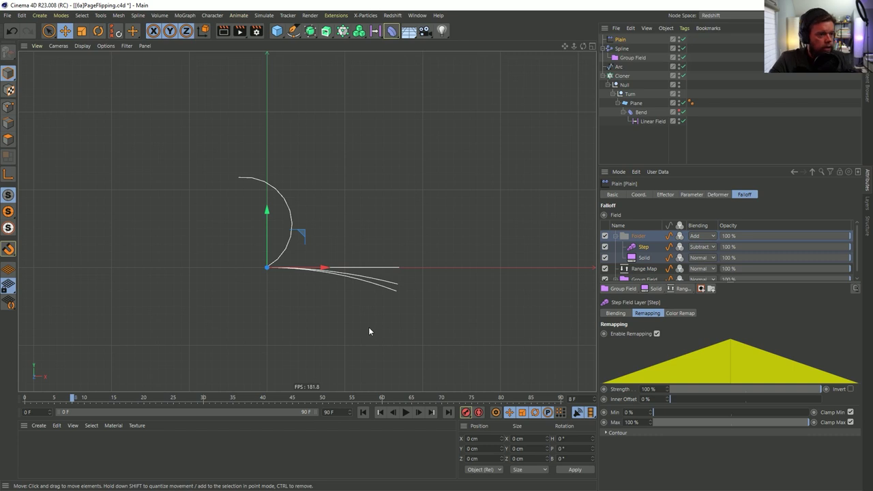
Enlarge the falloff layer list and examine the bending pages from several angles in the perspective view, scrubbing to frame 3
{"action": "left_click_drag", "start_coordinate": [737, 283], "coordinate": [738, 319]}
{"action": "left_click", "coordinate": [616, 282]}
{"action": "left_click", "coordinate": [617, 282]}
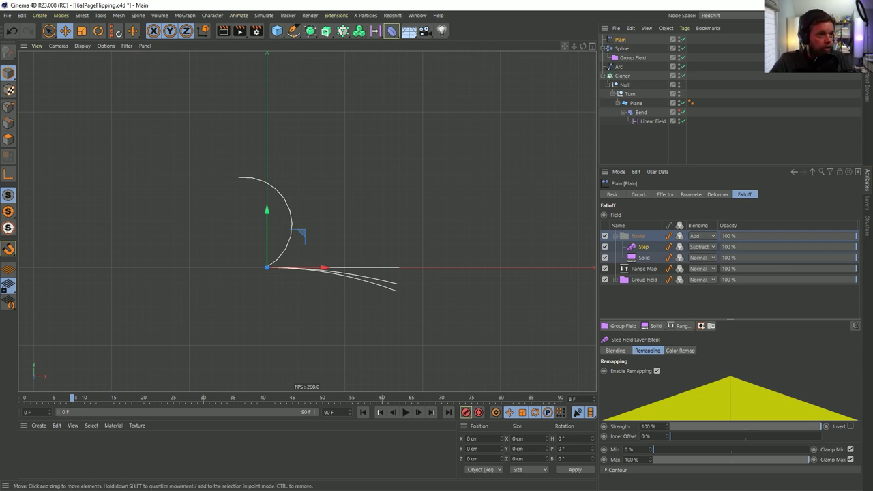
{"action": "middle_click", "coordinate": [285, 244]}
{"action": "middle_click", "coordinate": [267, 199]}
{"action": "left_click_drag", "start_coordinate": [267, 199], "coordinate": [294, 204], "text": "alt"}
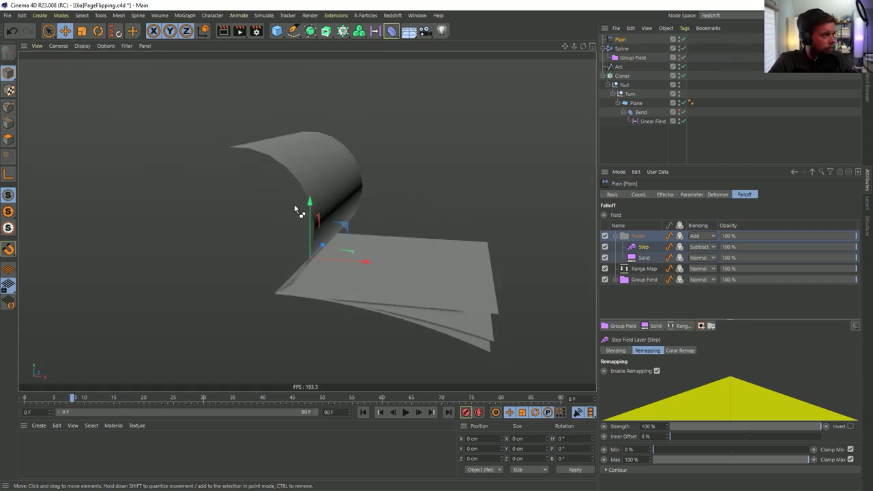
{"action": "left_click_drag", "start_coordinate": [383, 268], "coordinate": [333, 345], "text": "alt"}
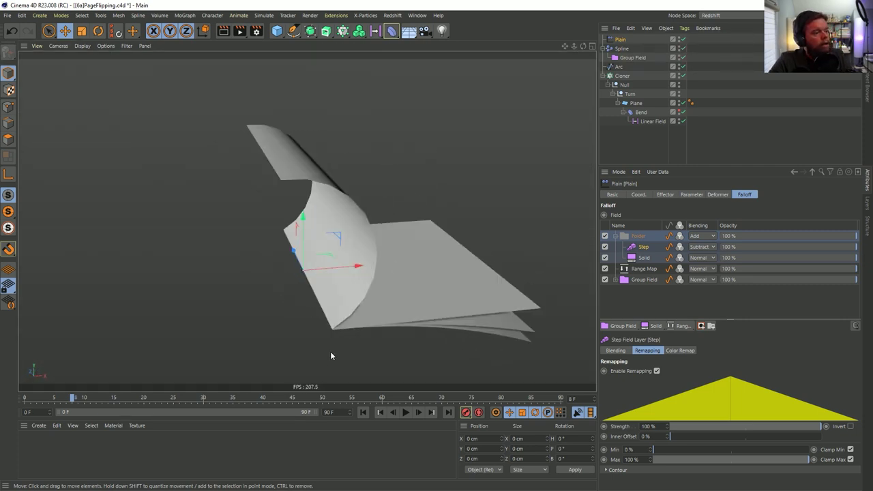
{"action": "left_click_drag", "start_coordinate": [62, 395], "coordinate": [42, 400]}
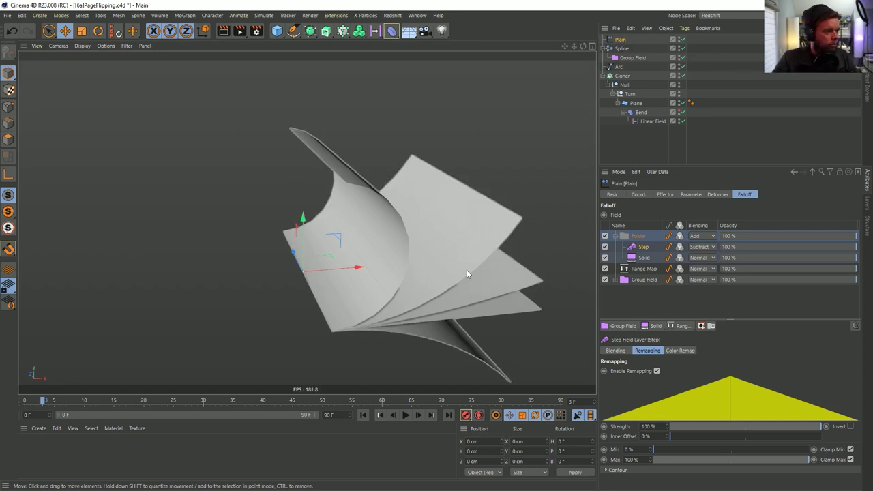
Review the Blending, Remapping and Color Remap settings of the Step field layer with the pages seen from a lower angle
{"action": "left_click_drag", "start_coordinate": [348, 286], "coordinate": [439, 291], "text": "alt"}
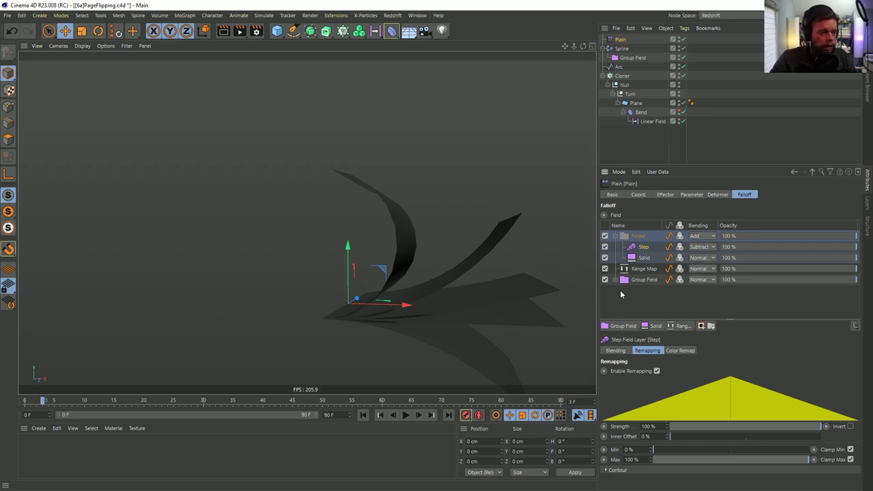
{"action": "left_click", "coordinate": [674, 350]}
{"action": "left_click", "coordinate": [653, 352]}
{"action": "left_click", "coordinate": [621, 354]}
{"action": "left_click", "coordinate": [647, 351]}
{"action": "left_click", "coordinate": [680, 351]}
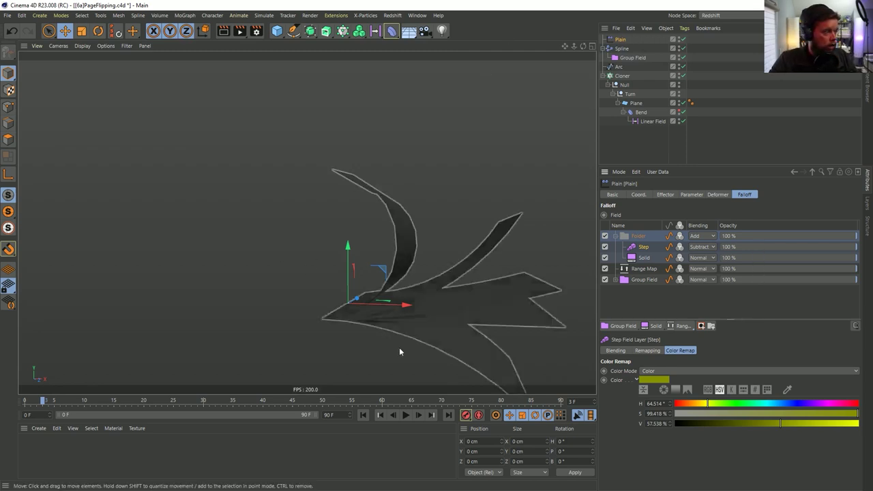
Return to frame 0, inspect the Cloner, and scrub the page animation to about frame 25
{"action": "left_click", "coordinate": [365, 415]}
{"action": "left_click_drag", "start_coordinate": [440, 232], "coordinate": [421, 259], "text": "alt"}
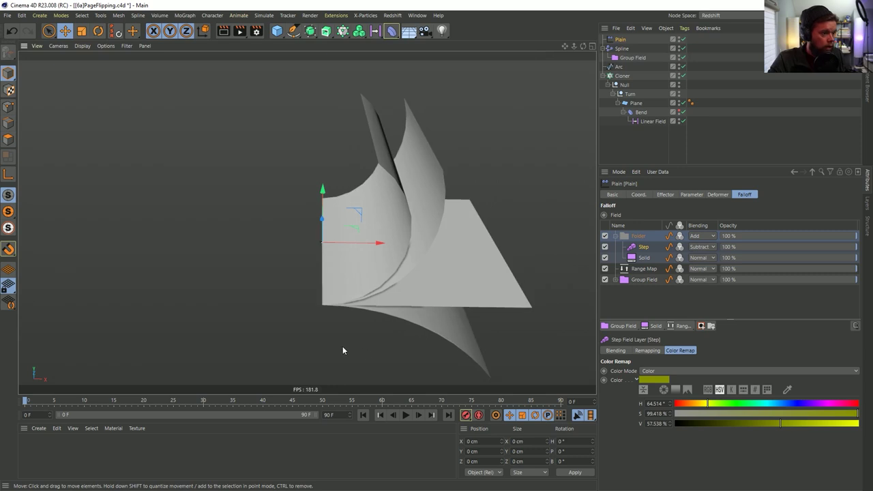
{"action": "left_click", "coordinate": [623, 76]}
{"action": "left_click_drag", "start_coordinate": [665, 276], "coordinate": [693, 276]}
{"action": "left_click_drag", "start_coordinate": [26, 403], "coordinate": [171, 399]}
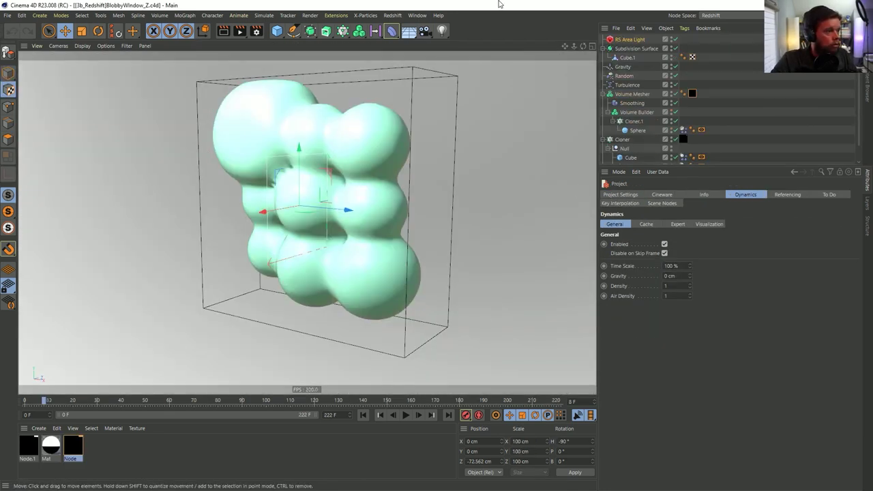
Open the Redshift RenderView for the blobby window scene, start the interactive render and place it over the viewport
{"action": "left_click", "coordinate": [393, 15]}
{"action": "left_click", "coordinate": [419, 93]}
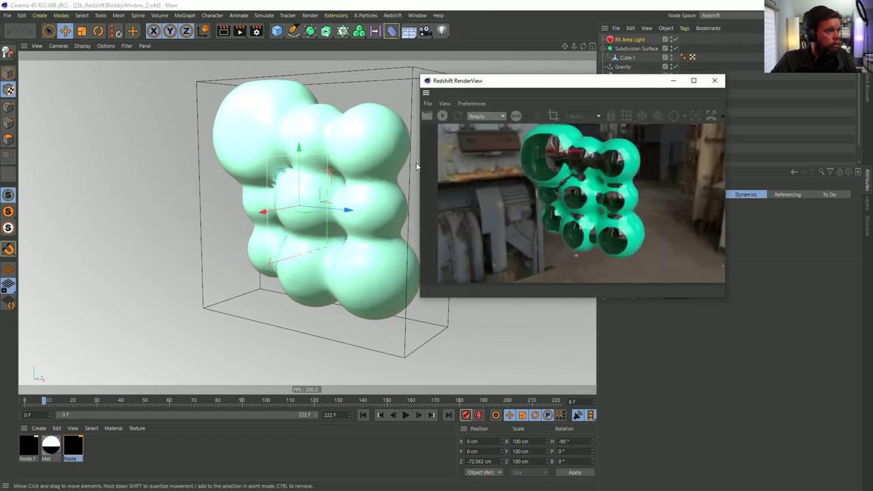
{"action": "left_click", "coordinate": [449, 117]}
{"action": "left_click_drag", "start_coordinate": [494, 83], "coordinate": [151, 67]}
{"action": "left_click_drag", "start_coordinate": [383, 278], "coordinate": [536, 375]}
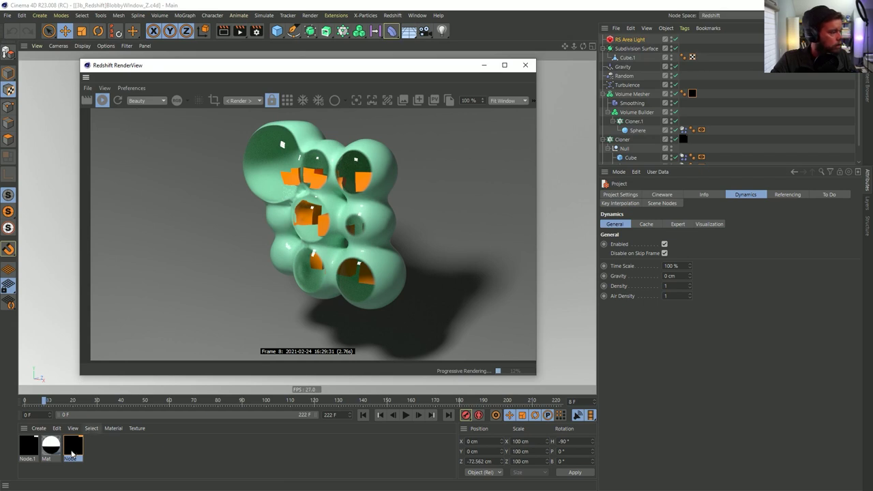
Examine the Green Plastic, Glass and Ramp nodes in the Volume Mesher's material, and close the node editor and render view
{"action": "double_click", "coordinate": [691, 94]}
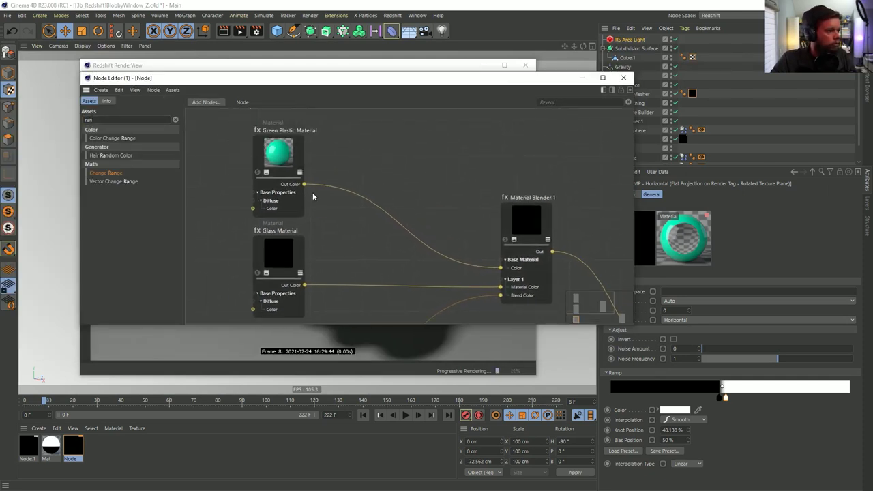
{"action": "left_click", "coordinate": [280, 260]}
{"action": "left_click", "coordinate": [285, 162]}
{"action": "scroll", "coordinate": [286, 164], "scroll_direction": "down", "scroll_amount": 5}
{"action": "left_click", "coordinate": [273, 231]}
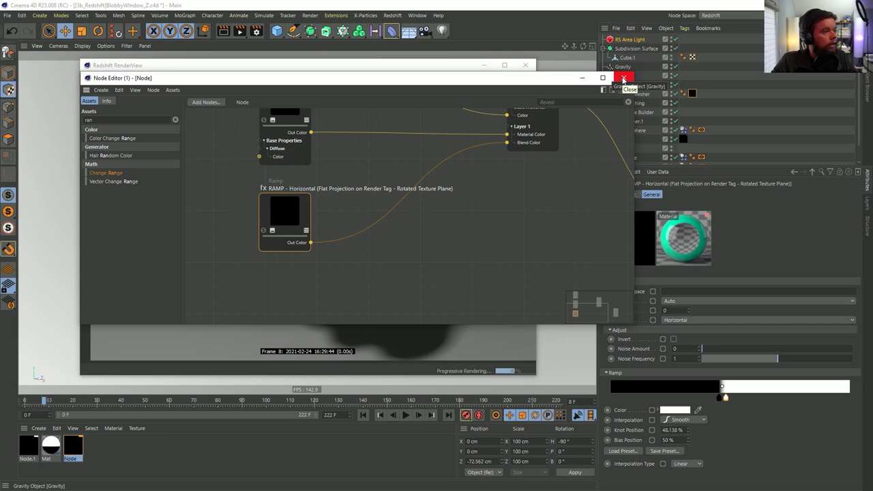
{"action": "left_click", "coordinate": [623, 79]}
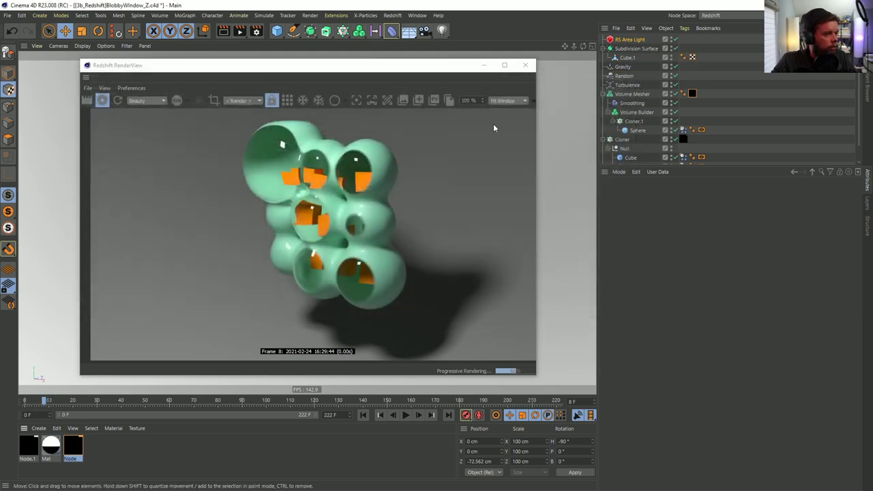
{"action": "left_click", "coordinate": [532, 69]}
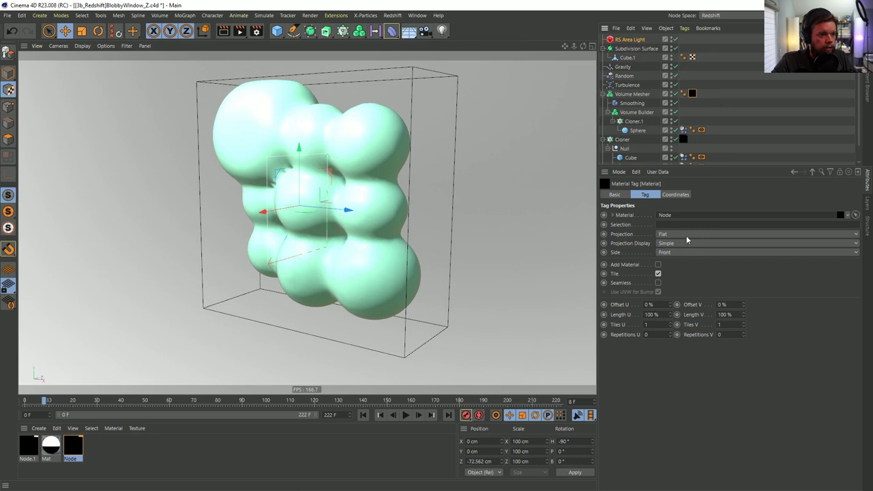
Examine the flat projection plane of the Volume Mesher's material from several angles and collapse the Cloner hierarchy
{"action": "left_click_drag", "start_coordinate": [347, 191], "coordinate": [293, 196], "text": "alt"}
{"action": "left_click_drag", "start_coordinate": [355, 210], "coordinate": [473, 220], "text": "alt"}
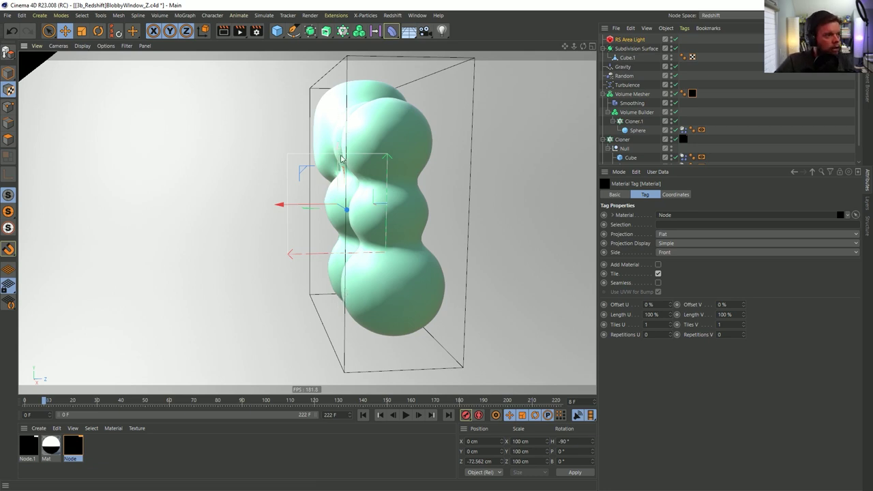
{"action": "left_click_drag", "start_coordinate": [355, 189], "coordinate": [406, 205], "text": "alt"}
{"action": "left_click_drag", "start_coordinate": [307, 225], "coordinate": [396, 225], "text": "alt"}
{"action": "left_click", "coordinate": [604, 139]}
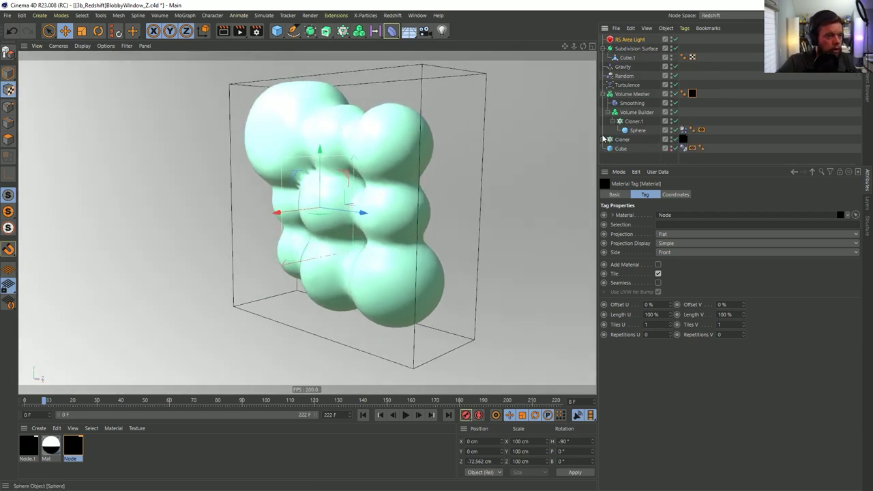
Reopen the Volume Mesher's node material, examine how its nodes feed the Material Blender, and close the node editor
{"action": "double_click", "coordinate": [692, 93]}
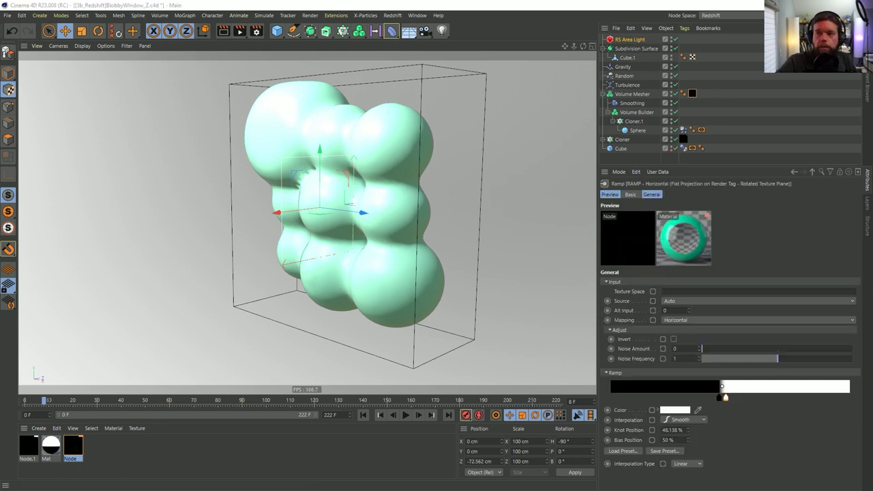
{"action": "left_click_drag", "start_coordinate": [872, 204], "coordinate": [438, 102]}
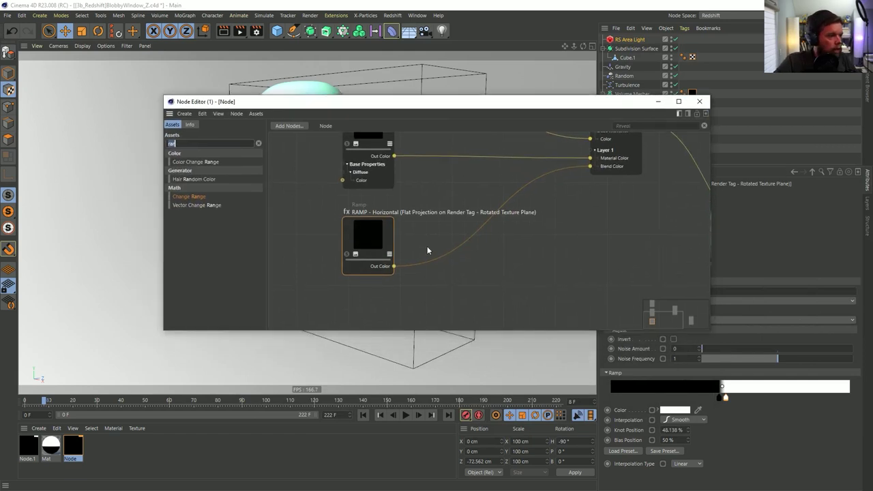
{"action": "middle_click_drag", "start_coordinate": [404, 239], "coordinate": [356, 310]}
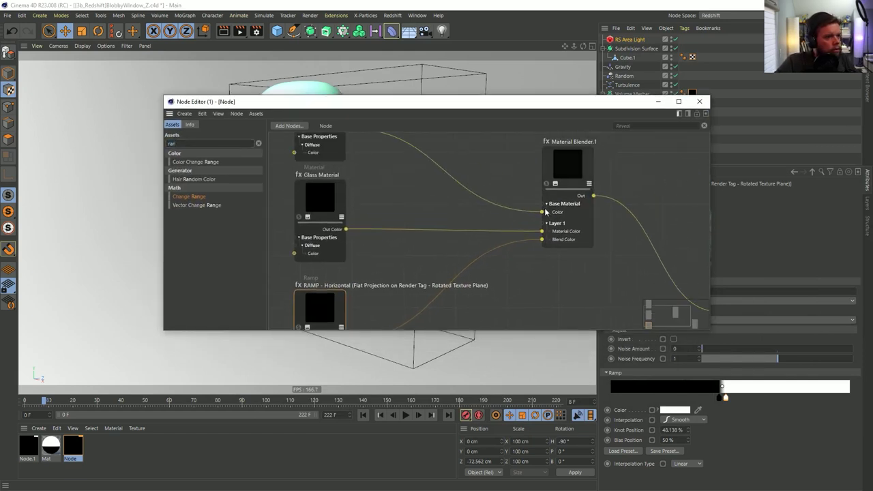
{"action": "left_click", "coordinate": [699, 101]}
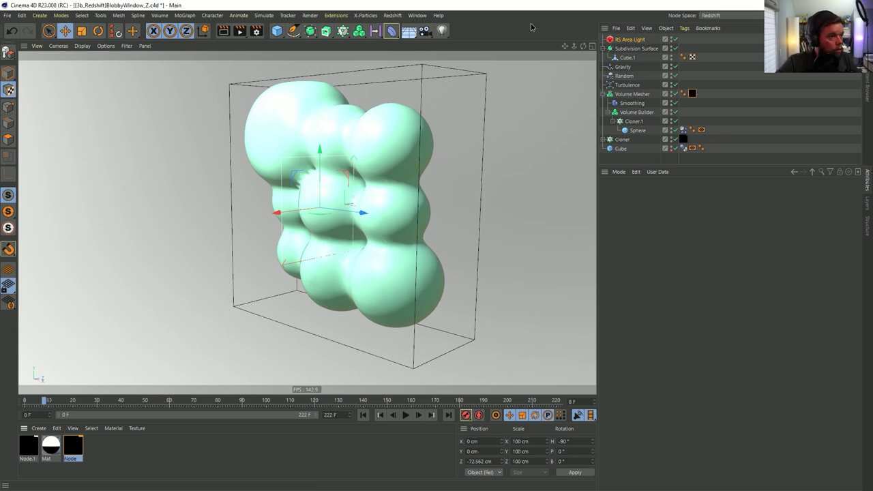
Reopen the Redshift RenderView, restart the interactive render and move it over the viewport
{"action": "left_click", "coordinate": [393, 16]}
{"action": "left_click", "coordinate": [414, 87]}
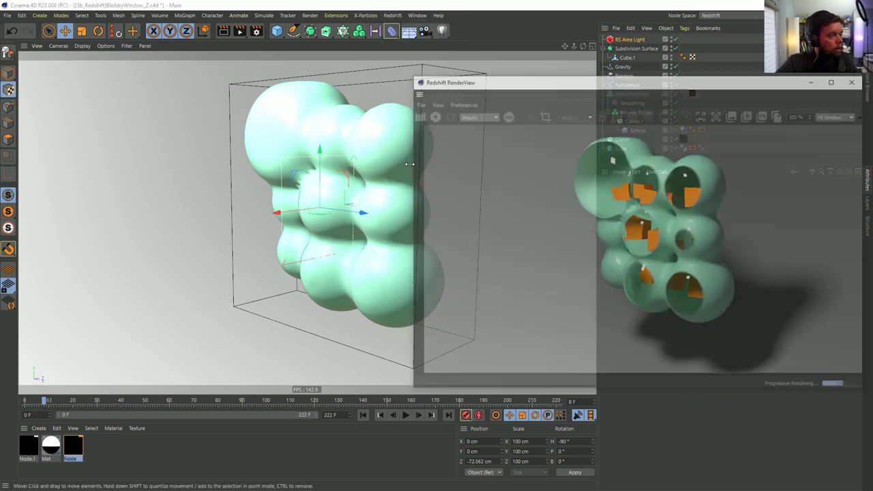
{"action": "left_click", "coordinate": [434, 115]}
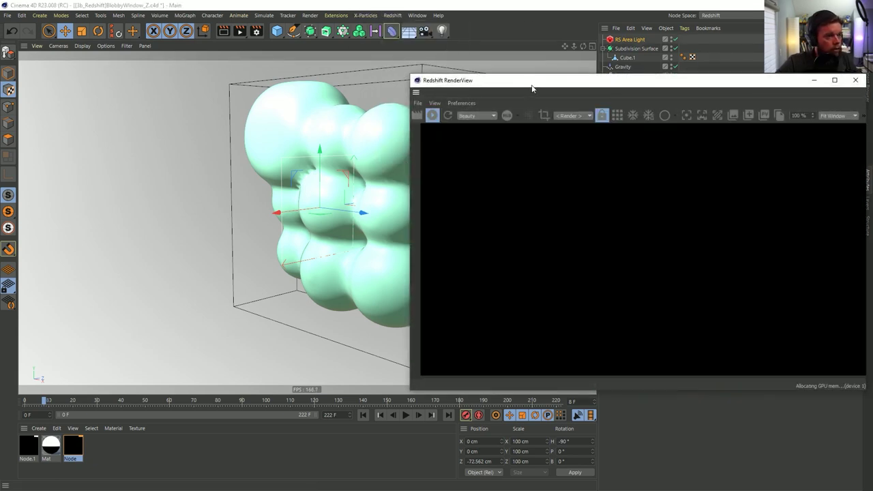
{"action": "left_click_drag", "start_coordinate": [523, 81], "coordinate": [267, 83]}
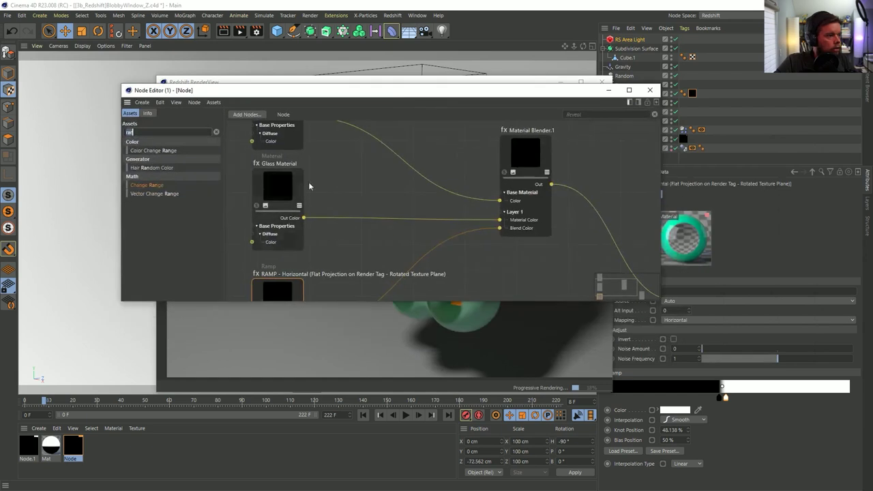
Inspect the Glass Material node and select the horizontal Ramp node, with the node editor placed below the render
{"action": "left_click", "coordinate": [285, 186]}
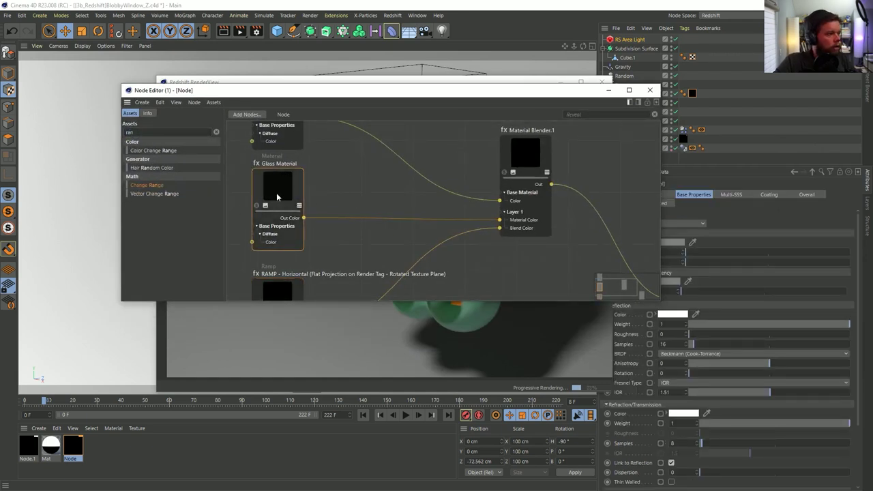
{"action": "left_click_drag", "start_coordinate": [462, 95], "coordinate": [401, 207]}
{"action": "left_click", "coordinate": [238, 389]}
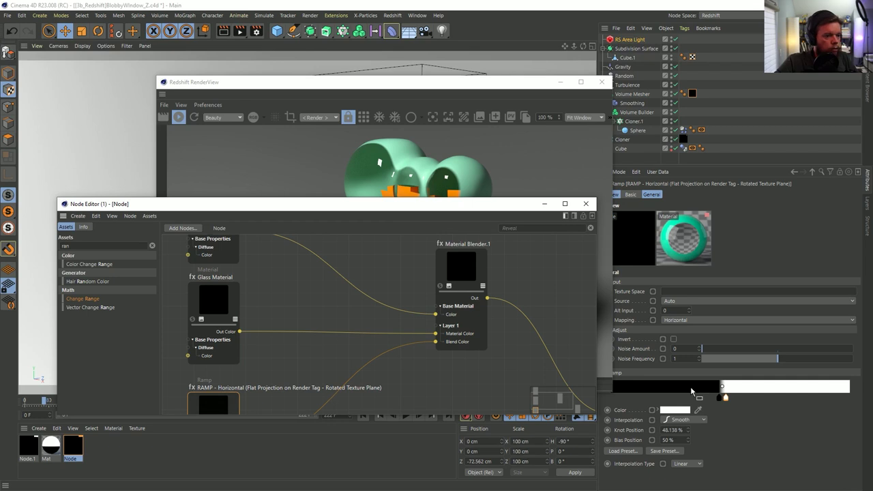
Set both knots of the horizontal Ramp to Step interpolation, keeping the render in view
{"action": "left_click_drag", "start_coordinate": [722, 397], "coordinate": [641, 398]}
{"action": "left_click", "coordinate": [519, 82]}
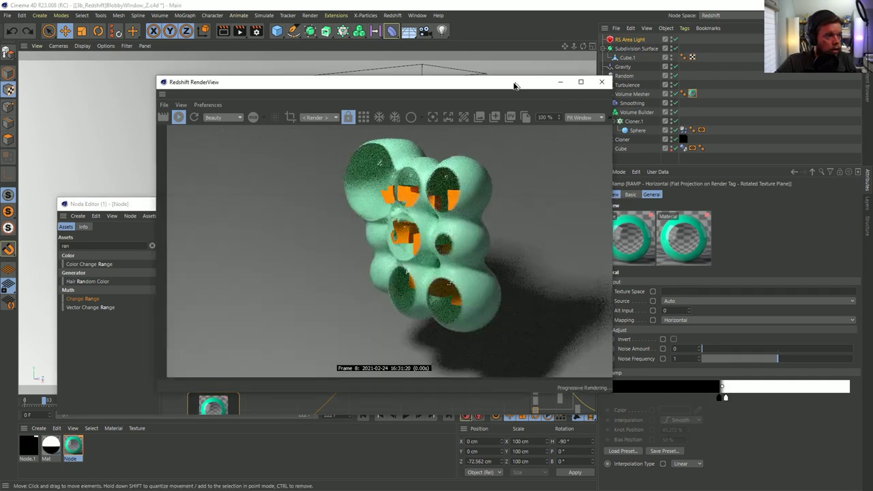
{"action": "left_click_drag", "start_coordinate": [518, 82], "coordinate": [443, 63]}
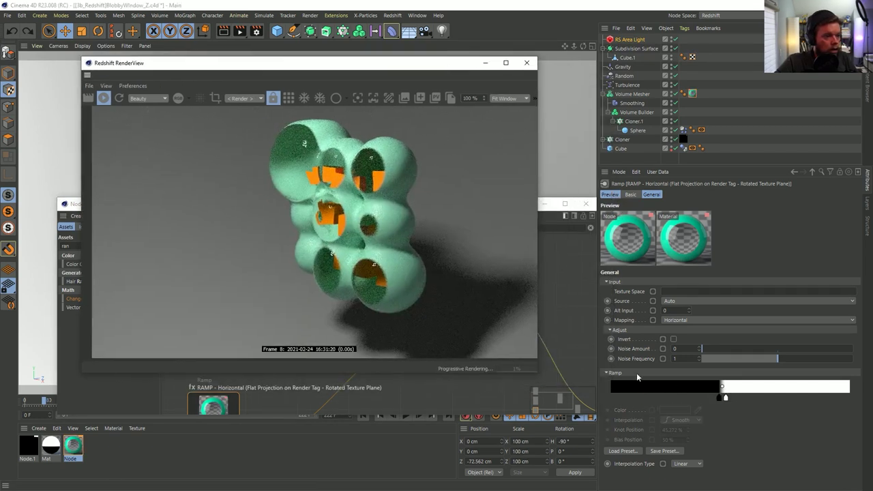
{"action": "left_click", "coordinate": [726, 398]}
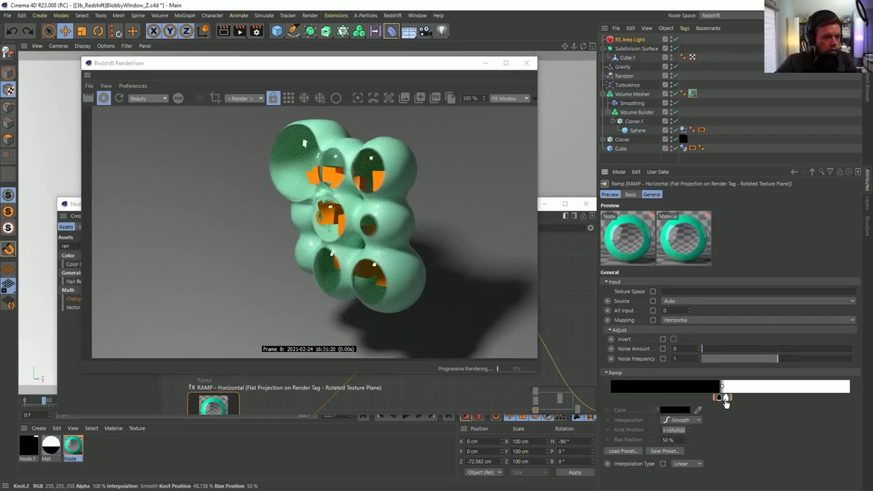
{"action": "left_click", "coordinate": [681, 420]}
{"action": "left_click", "coordinate": [691, 462]}
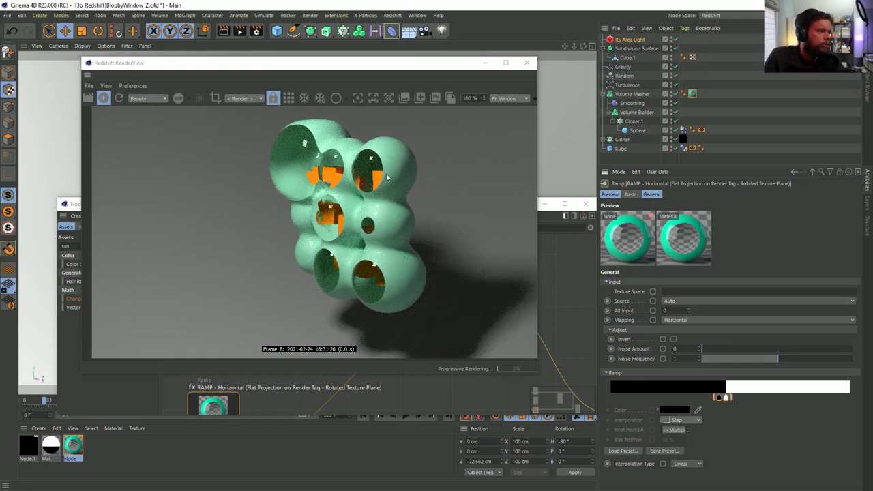
Shift the flat projection of the Volume Mesher's material to Z -66.578 cm, check the render and close the render view
{"action": "left_click", "coordinate": [692, 93]}
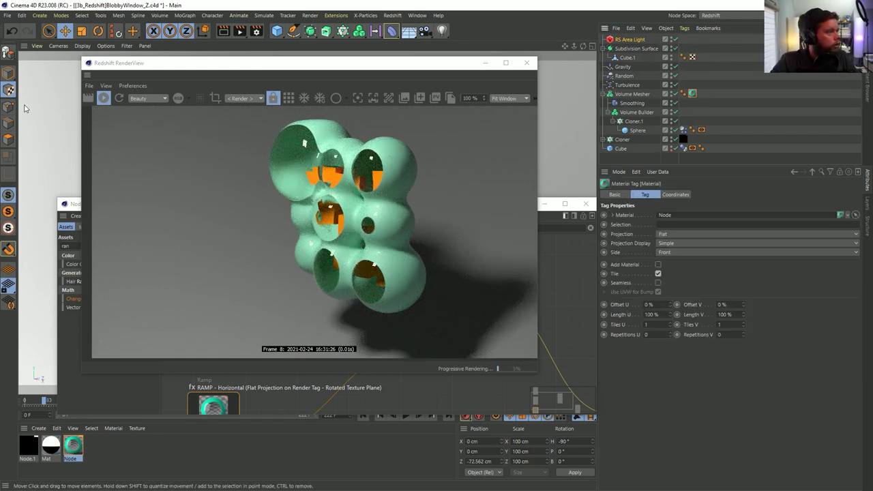
{"action": "left_click_drag", "start_coordinate": [439, 68], "coordinate": [386, 253]}
{"action": "mouse_move", "coordinate": [287, 214]}
{"action": "left_mouse_down"}
{"action": "mouse_move", "coordinate": [277, 215]}
{"action": "mouse_move", "coordinate": [289, 212]}
{"action": "left_mouse_up"}
{"action": "left_click_drag", "start_coordinate": [329, 257], "coordinate": [378, 76]}
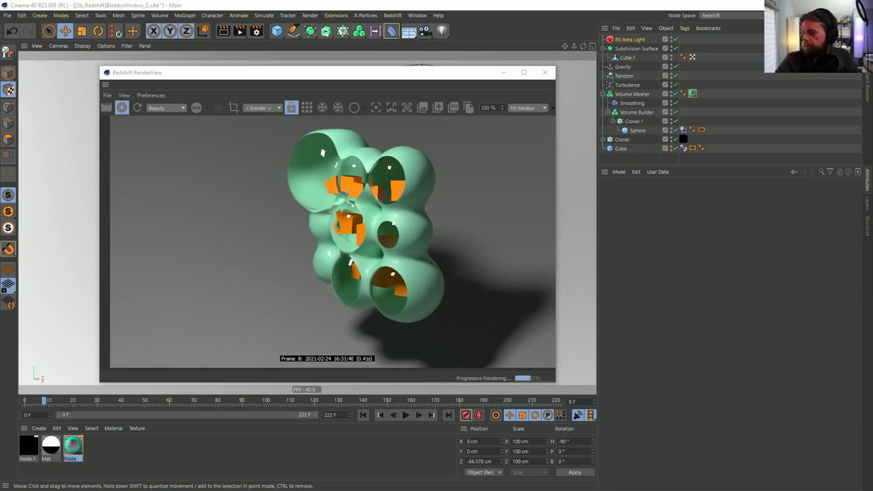
{"action": "left_click", "coordinate": [355, 85]}
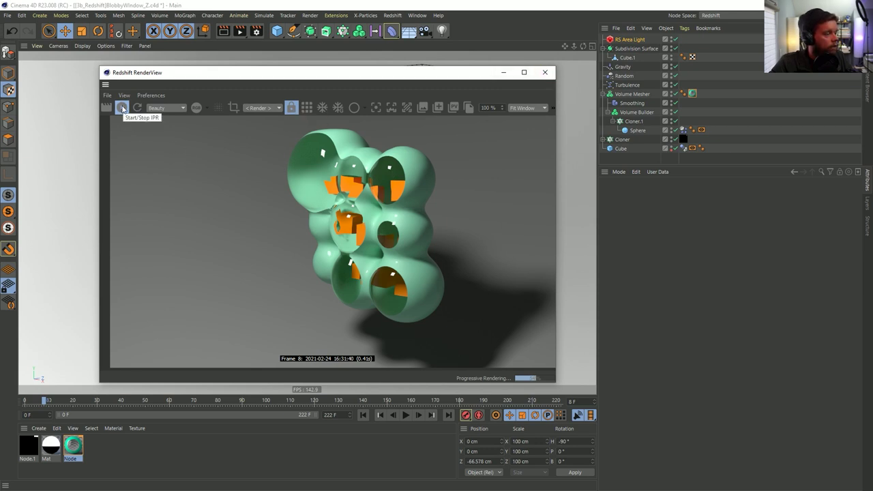
{"action": "left_click", "coordinate": [545, 71]}
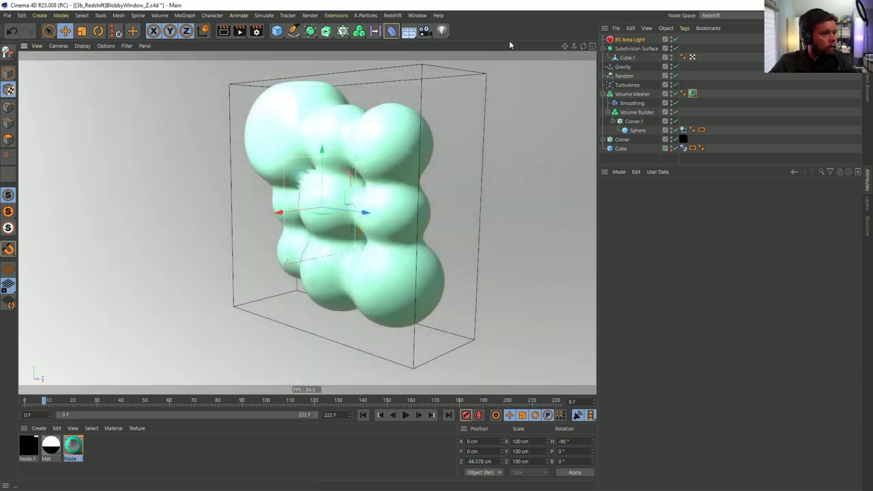
Set the render output's frame range to All Frames
{"action": "left_click_drag", "start_coordinate": [334, 191], "coordinate": [347, 186], "text": "alt"}
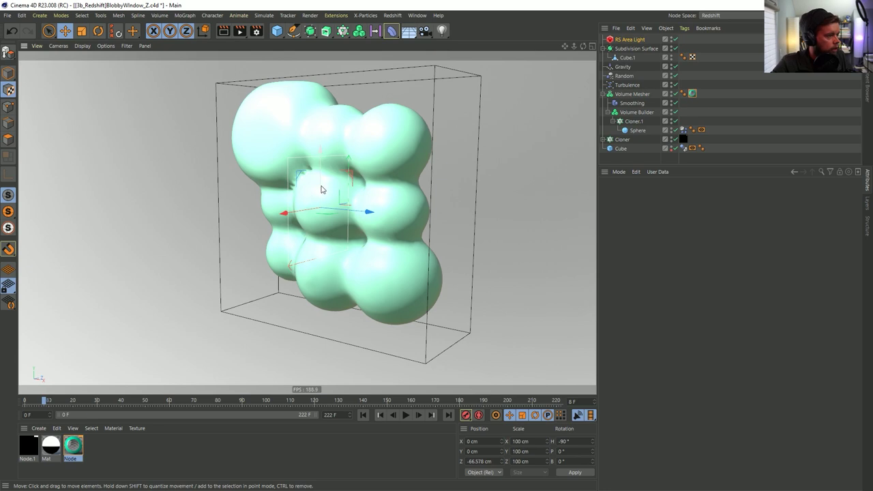
{"action": "key", "text": "ctrl+b"}
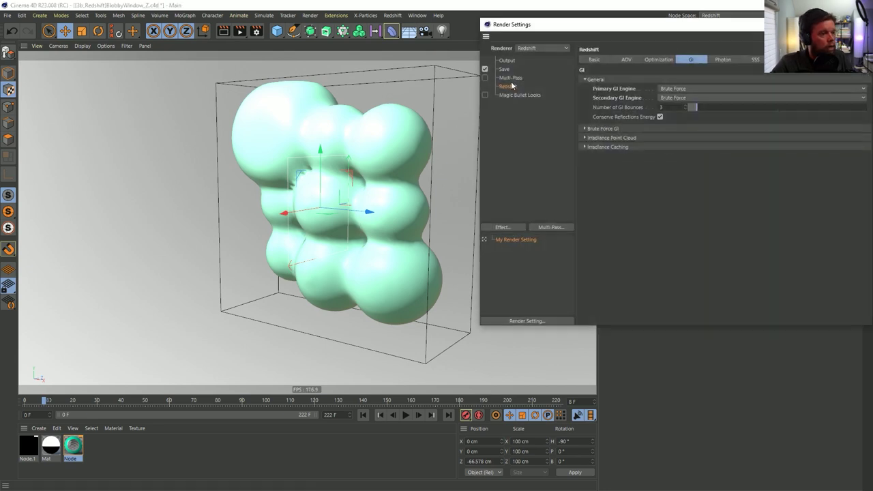
{"action": "left_click", "coordinate": [508, 61]}
{"action": "left_click", "coordinate": [658, 171]}
{"action": "left_click", "coordinate": [653, 201]}
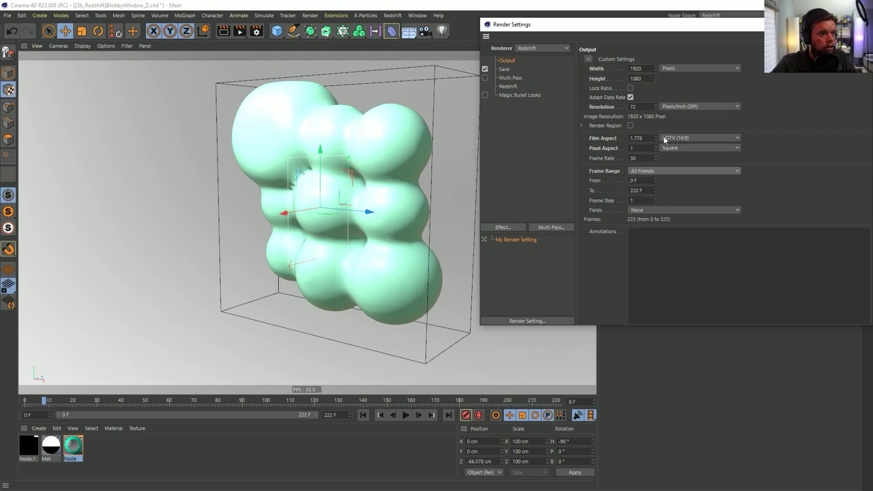
Set the render output size to 540 by 540 pixels and reframe the blobby object in the square view
{"action": "left_click", "coordinate": [646, 69]}
{"action": "type", "text": "540"}
{"action": "left_click", "coordinate": [638, 79]}
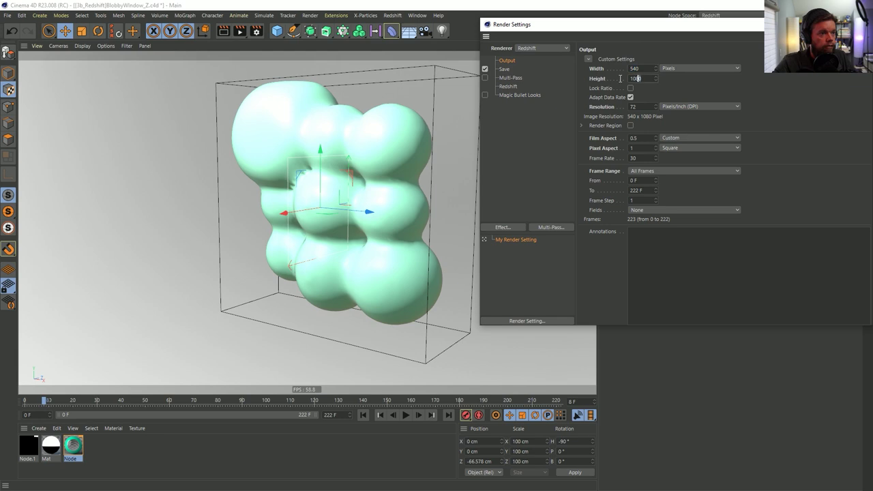
{"action": "type", "text": "540"}
{"action": "key", "text": "Return"}
{"action": "key", "text": "ctrl+b"}
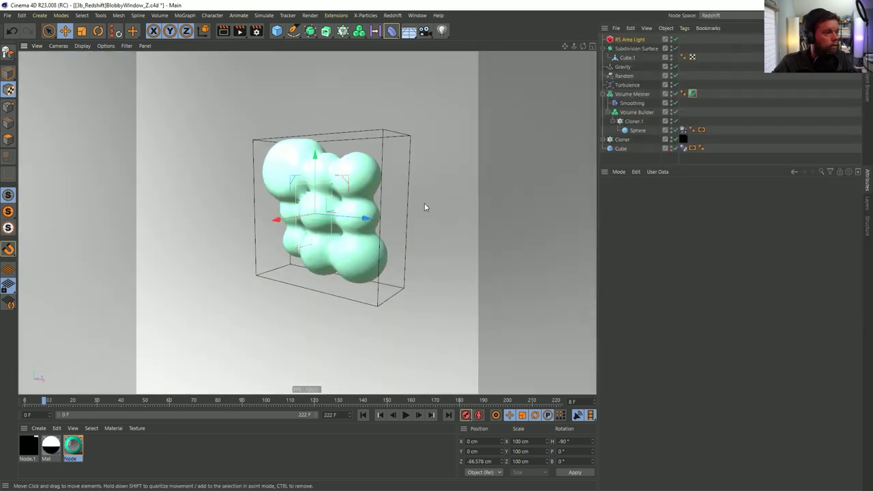
{"action": "scroll", "coordinate": [370, 210], "scroll_direction": "up", "scroll_amount": 5}
{"action": "mouse_move", "coordinate": [370, 210]}
{"action": "left_mouse_down", "text": "alt"}
{"action": "mouse_move", "coordinate": [362, 220]}
{"action": "mouse_move", "coordinate": [393, 205]}
{"action": "mouse_move", "coordinate": [375, 226]}
{"action": "left_mouse_up", "text": "alt"}
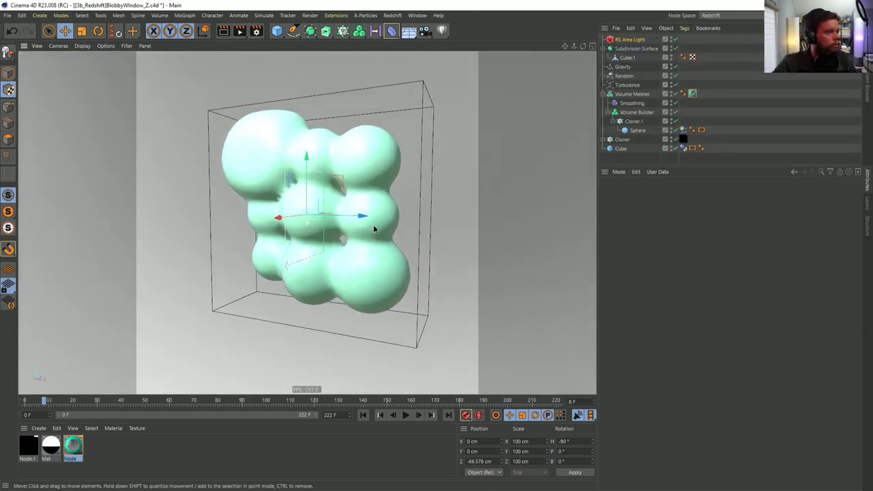
Frame the blobby object closer in the perspective view and return the animation to frame 0
{"action": "mouse_move", "coordinate": [575, 47]}
{"action": "left_mouse_down"}
{"action": "mouse_move", "coordinate": [591, 48]}
{"action": "mouse_move", "coordinate": [580, 47]}
{"action": "left_mouse_up"}
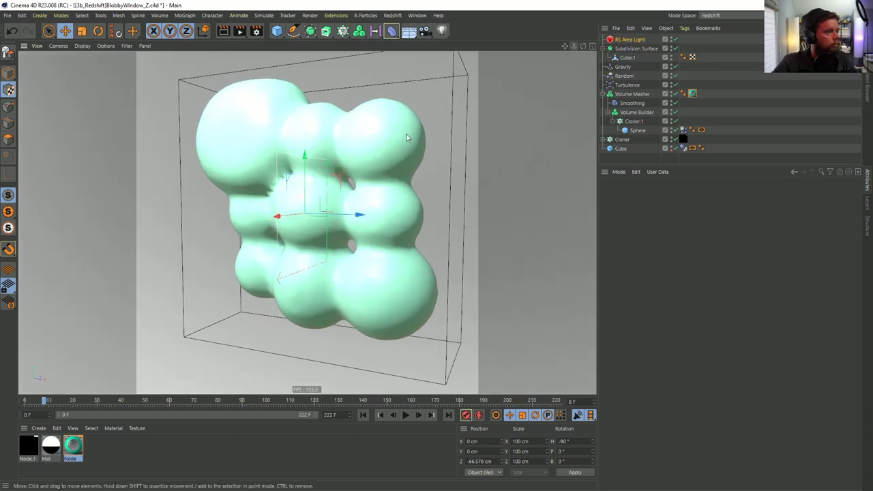
{"action": "left_click_drag", "start_coordinate": [309, 202], "coordinate": [303, 205], "text": "alt"}
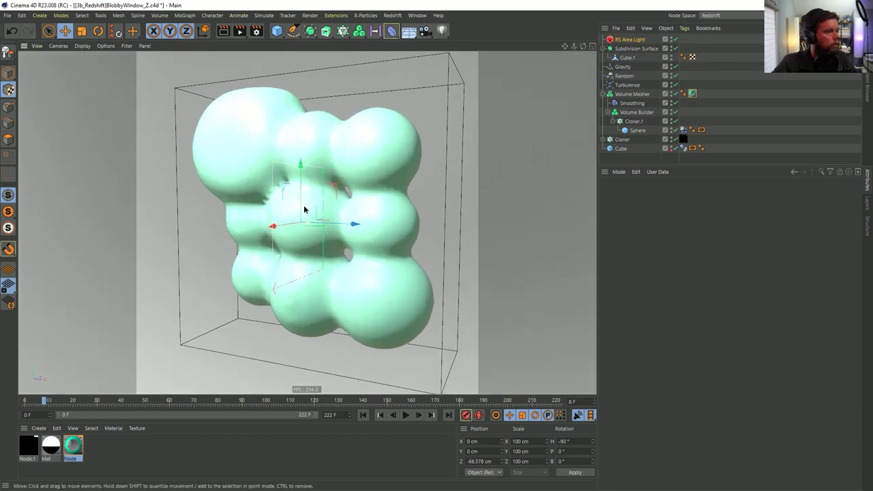
{"action": "left_click", "coordinate": [363, 415]}
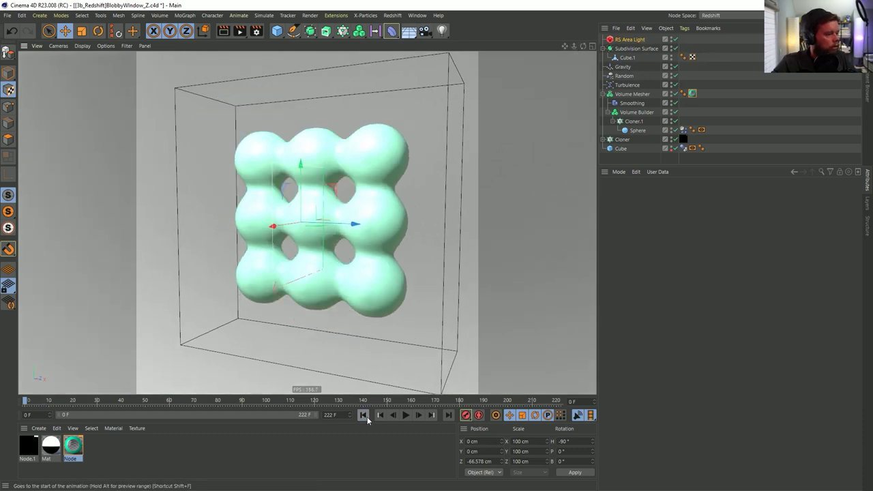
Check the render output settings and start rendering all frames to the Picture Viewer
{"action": "left_click", "coordinate": [256, 30]}
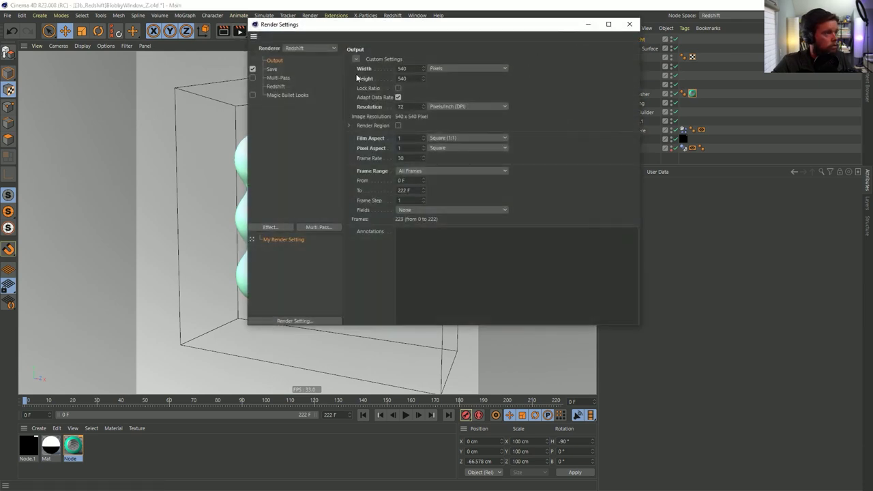
{"action": "left_click", "coordinate": [630, 25]}
{"action": "left_click", "coordinate": [239, 31]}
{"action": "left_click", "coordinate": [461, 283]}
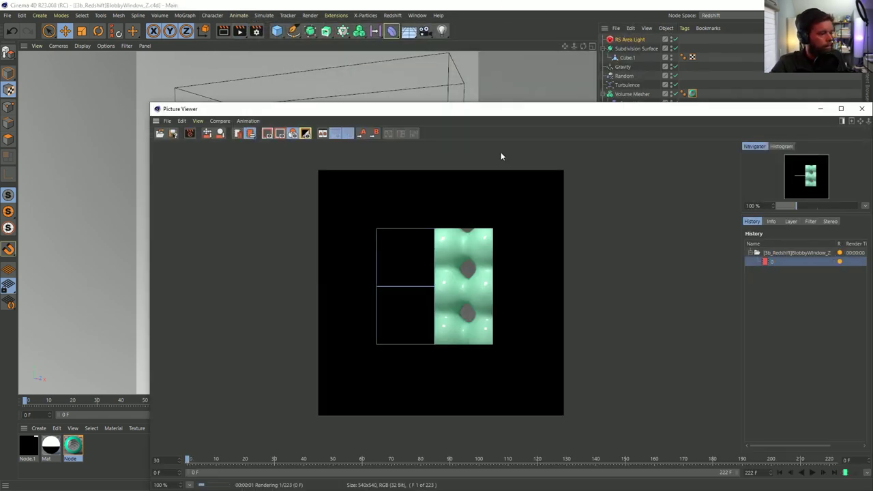
{"action": "left_click_drag", "start_coordinate": [464, 112], "coordinate": [344, 51]}
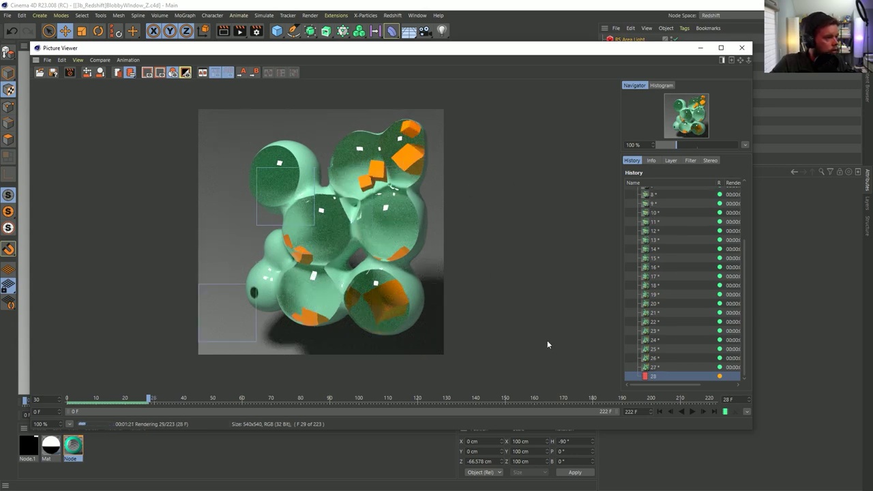
Load peppermint_powerplant_2k.hdr as the RS Area Light's texture image, moving the Picture Viewer clear of the light's settings
{"action": "left_click_drag", "start_coordinate": [688, 47], "coordinate": [519, 39]}
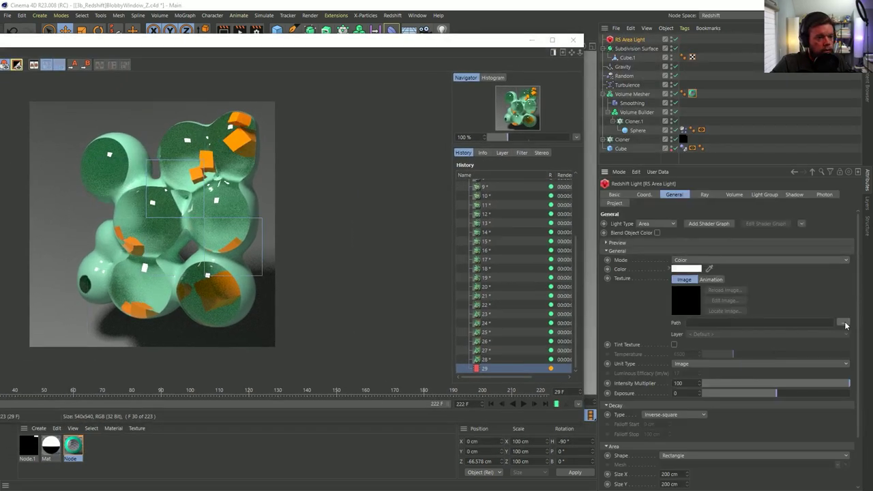
{"action": "left_click", "coordinate": [844, 322]}
{"action": "left_click", "coordinate": [359, 367]}
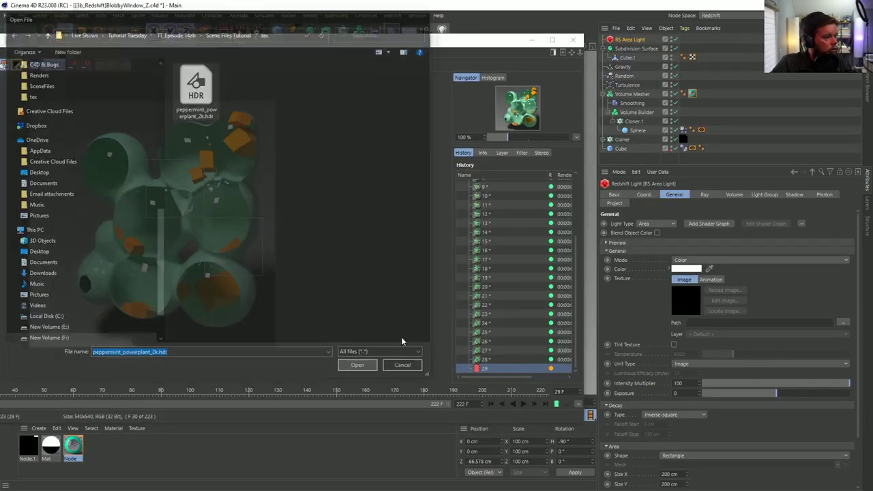
{"action": "left_click", "coordinate": [498, 290]}
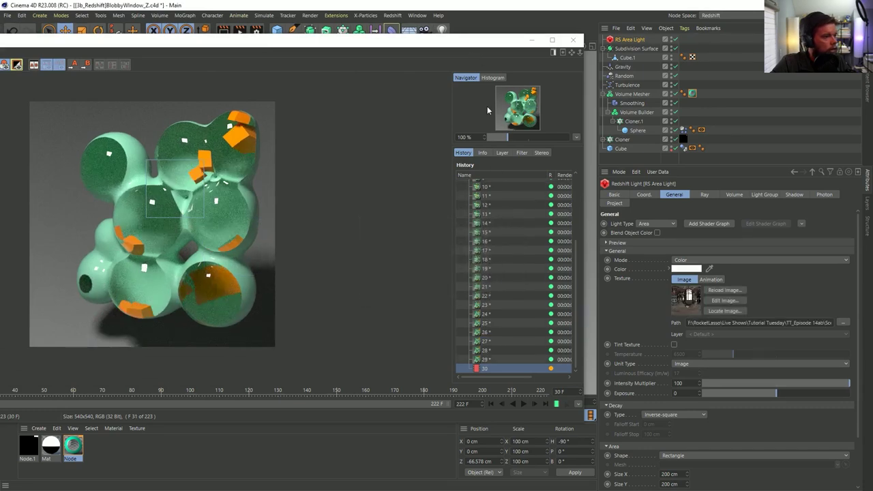
{"action": "left_click_drag", "start_coordinate": [454, 44], "coordinate": [531, 24]}
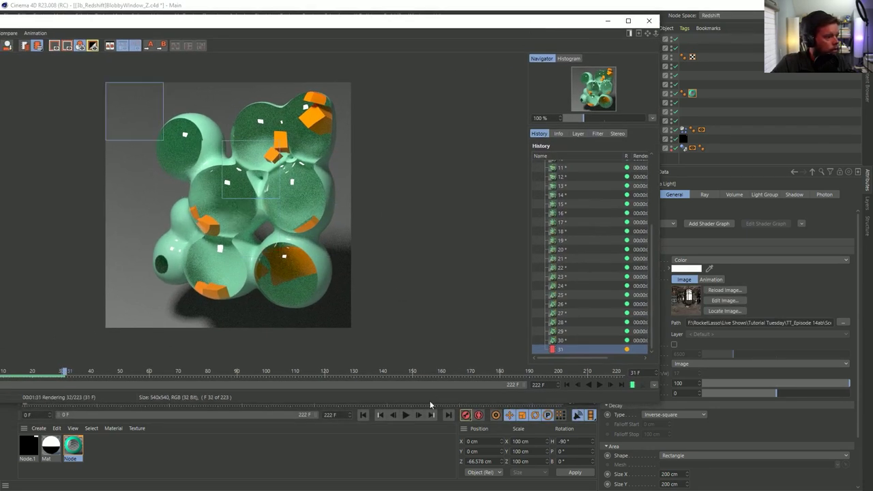
{"action": "left_click_drag", "start_coordinate": [421, 32], "coordinate": [590, 30]}
Examine the rendered frames in the Picture Viewer by scrubbing from the first frame to the latest one
{"action": "key", "text": "shift+r"}
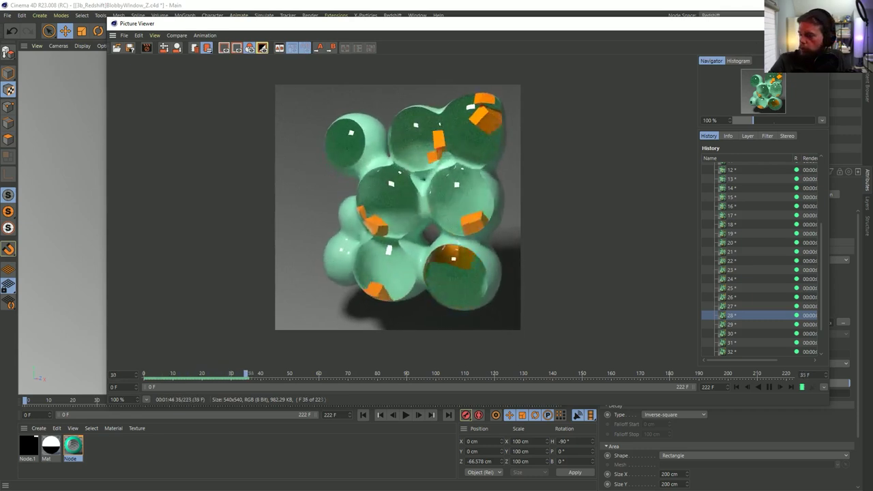
{"action": "left_click", "coordinate": [736, 388]}
{"action": "left_click_drag", "start_coordinate": [572, 27], "coordinate": [495, 50]}
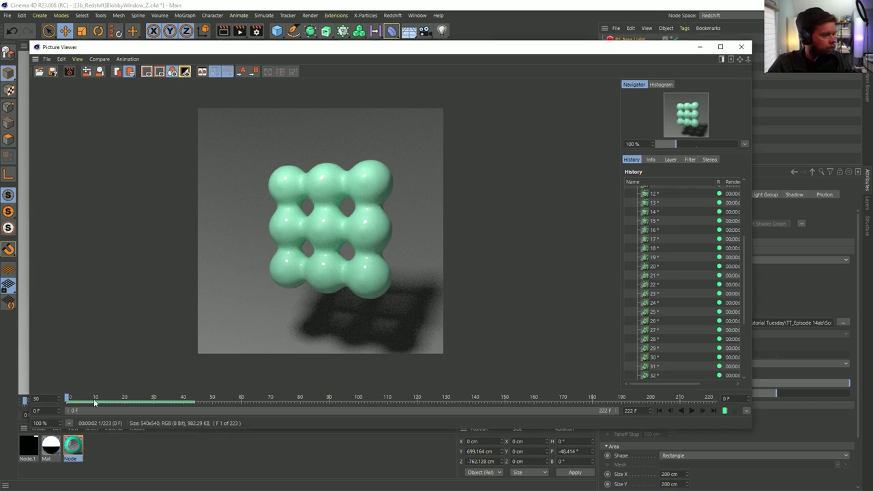
{"action": "left_click_drag", "start_coordinate": [98, 401], "coordinate": [167, 391]}
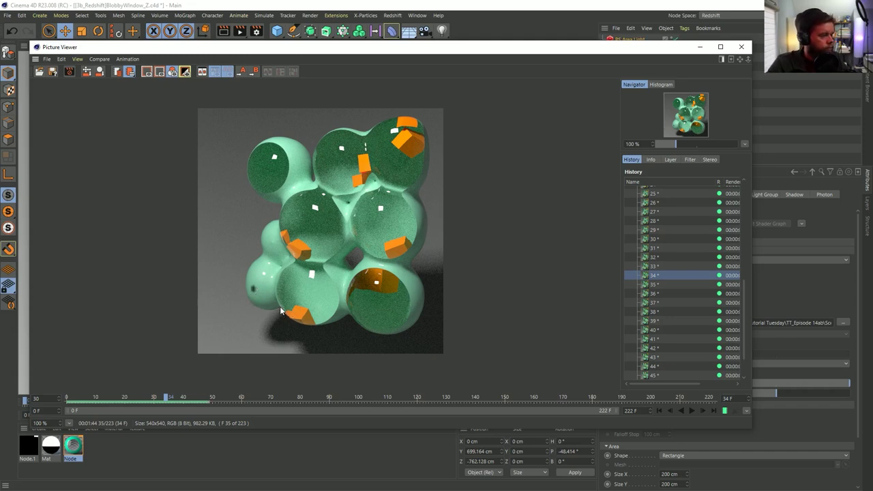
{"action": "left_click_drag", "start_coordinate": [174, 398], "coordinate": [230, 396]}
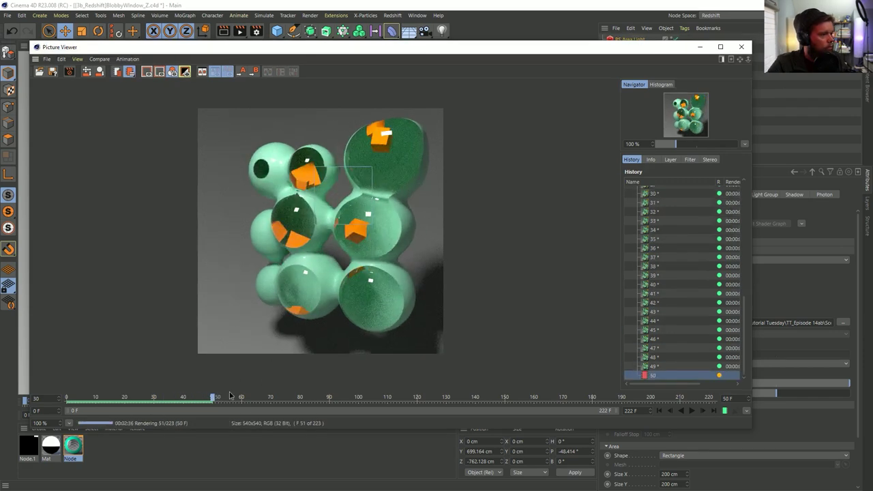
Play back the rendered frames and stop the running animation render
{"action": "left_click", "coordinate": [692, 410]}
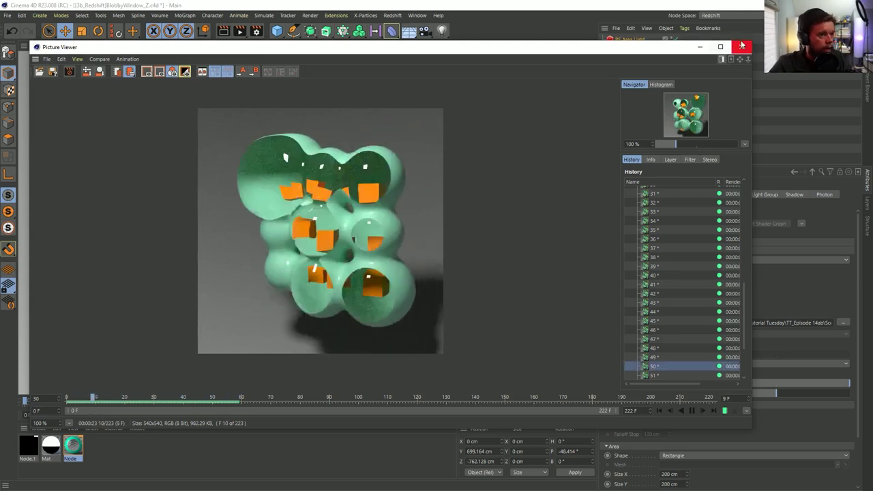
{"action": "left_click", "coordinate": [70, 73]}
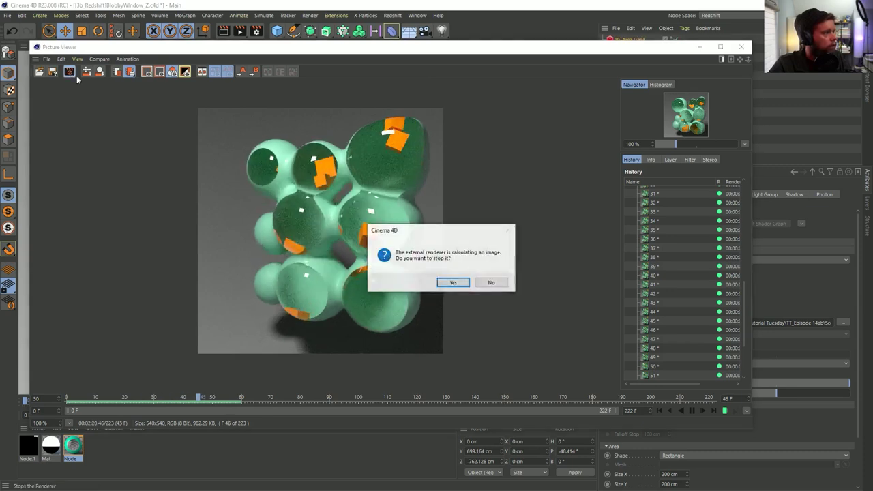
{"action": "left_click", "coordinate": [459, 283]}
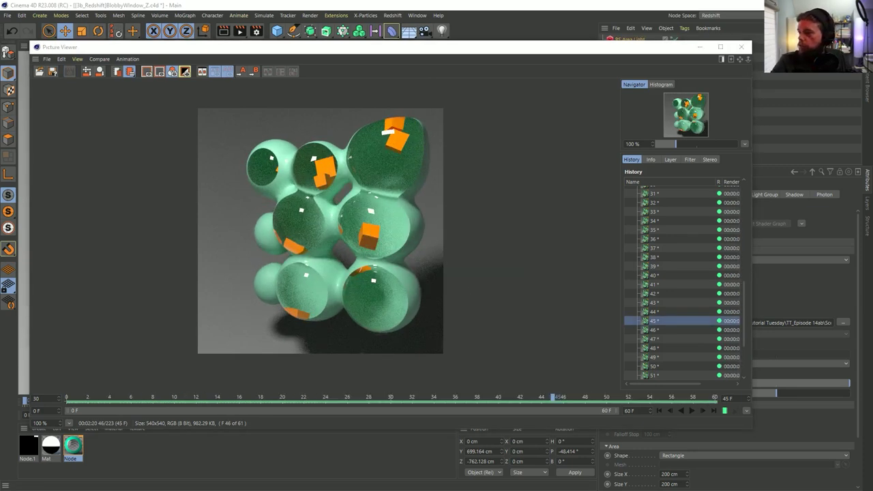